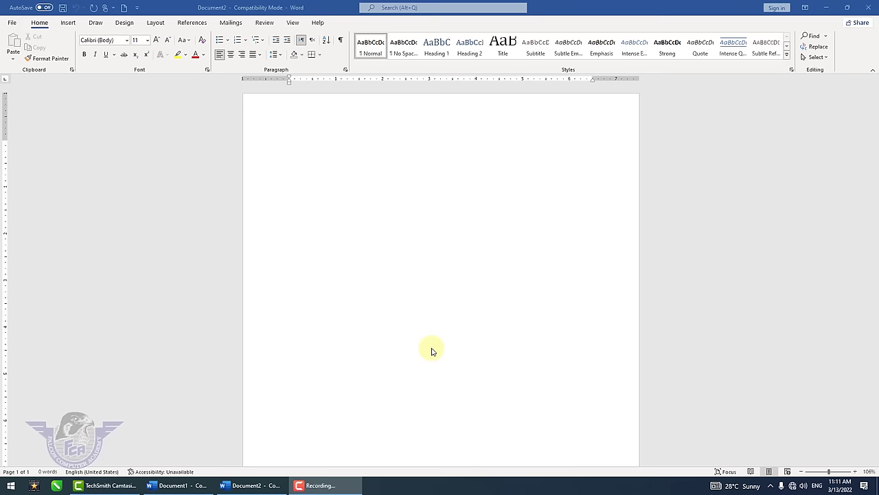
- Close Document2 and Document1 without saving, relaunch Word from the desktop, and view its account page
click(871, 6)
click(871, 6)
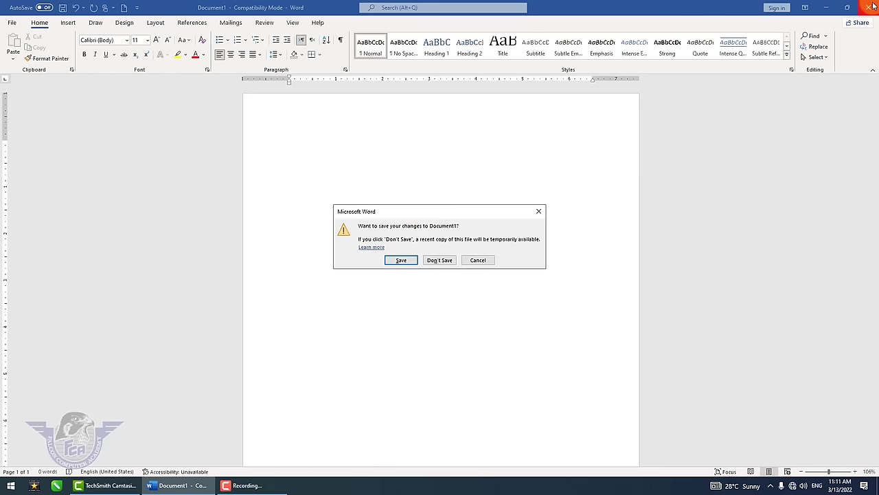
click(458, 260)
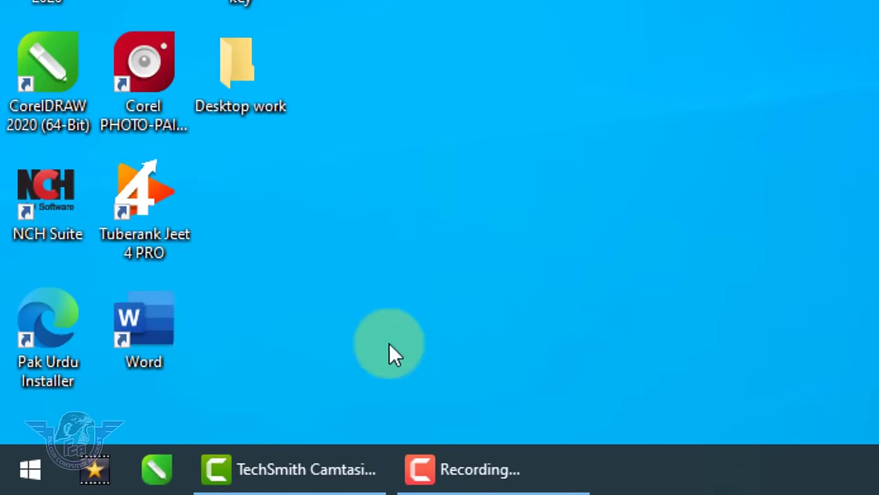
double_click(149, 322)
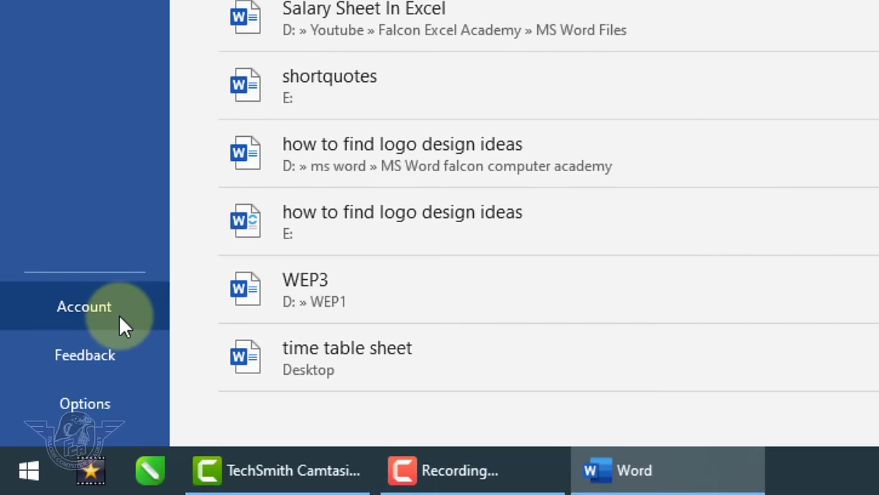
click(119, 314)
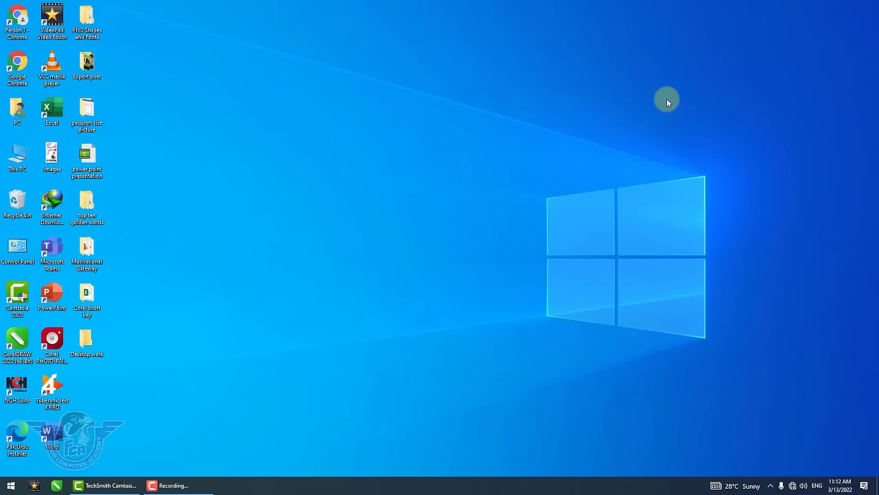
- Close Word and restart it by running winword from the Windows Run dialog
double_click(61, 431)
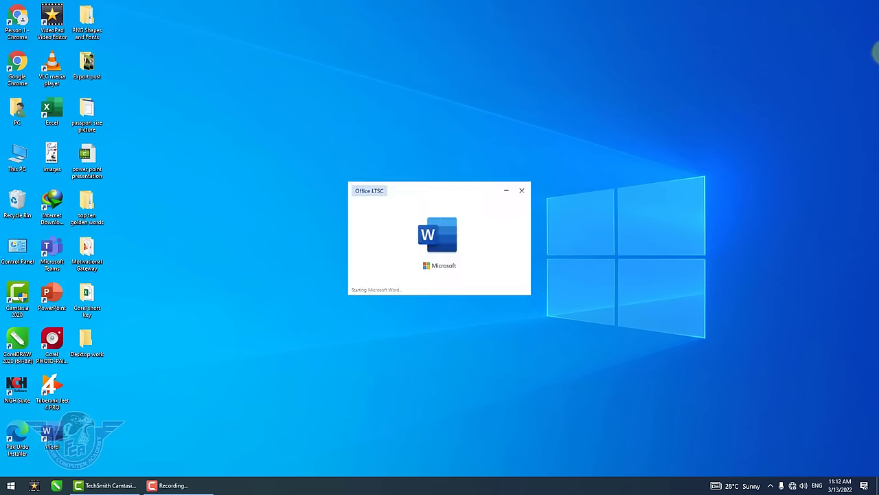
click(867, 6)
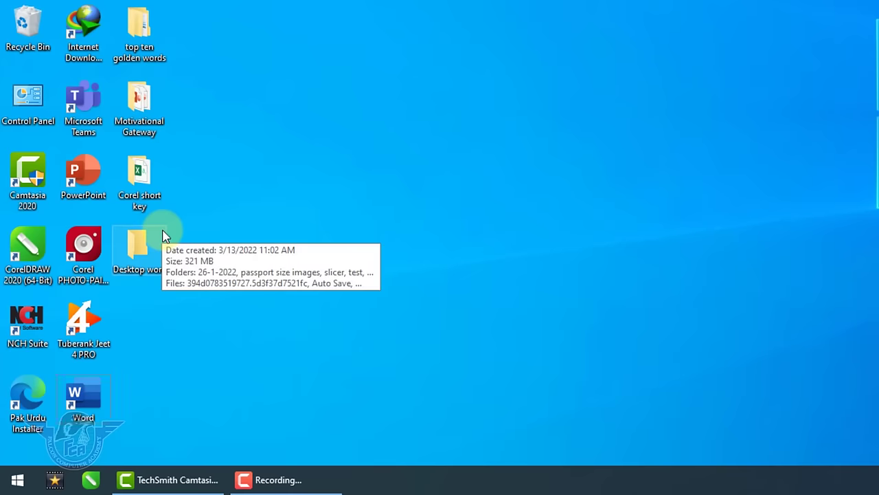
key(super+r)
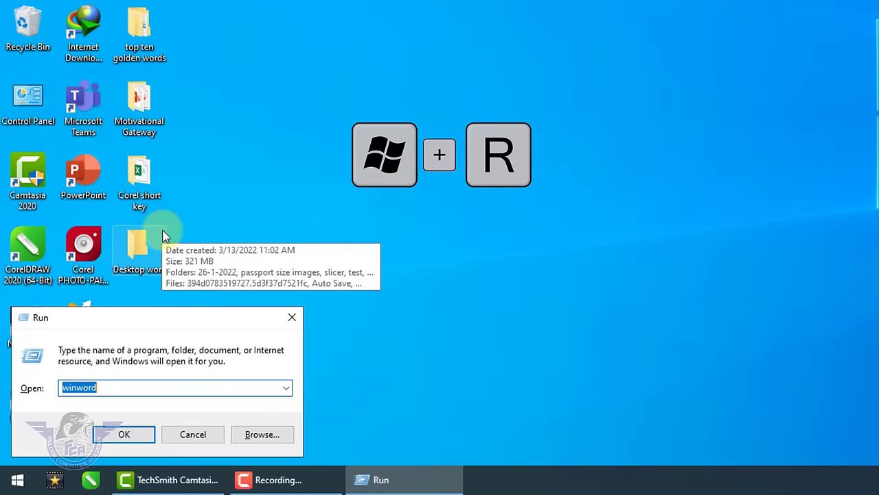
text(winword)
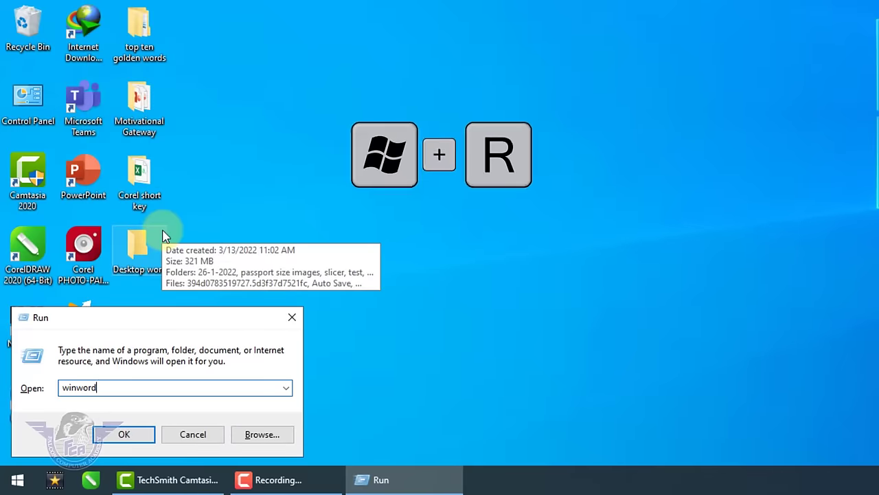
key(Return)
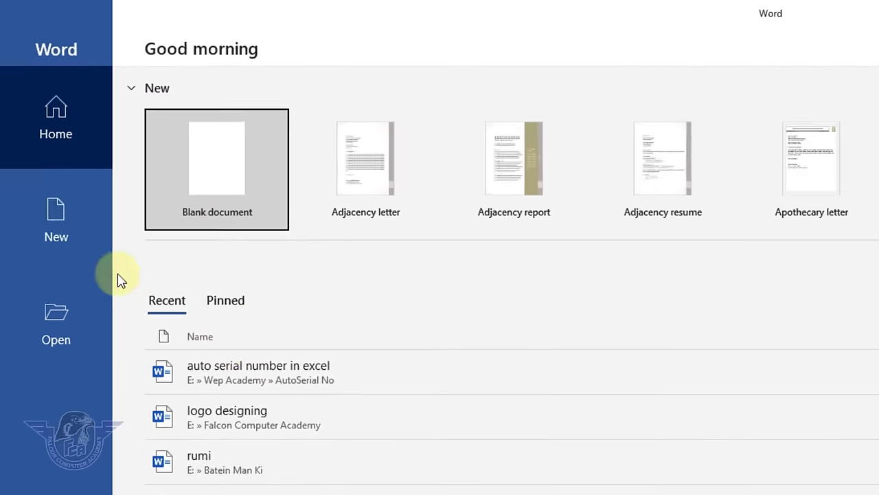
- Open a blank document from the New page of Word's start screen
click(62, 251)
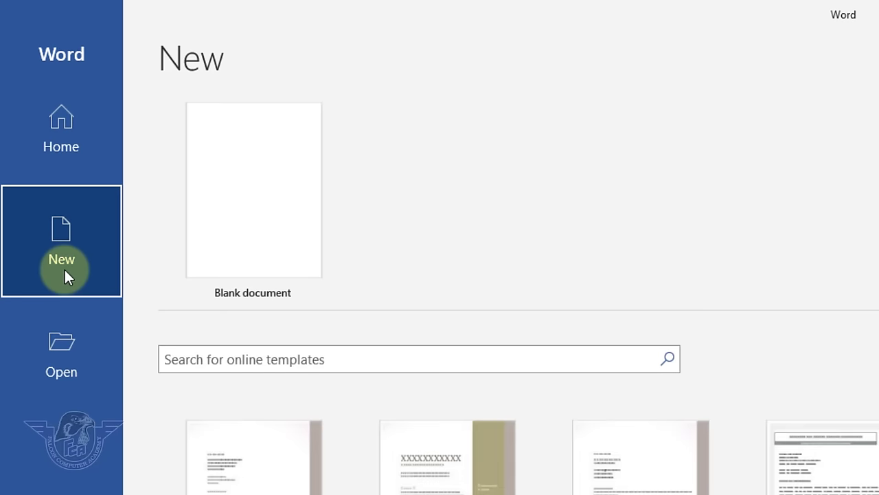
click(250, 261)
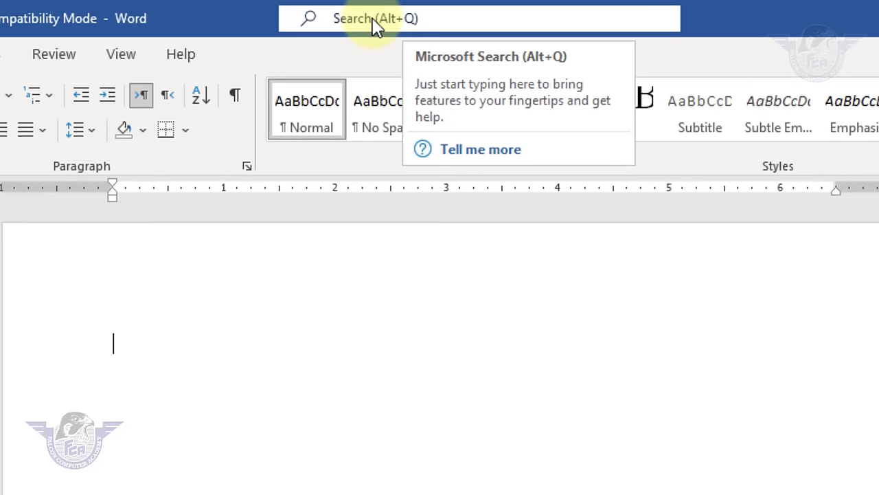
click(422, 30)
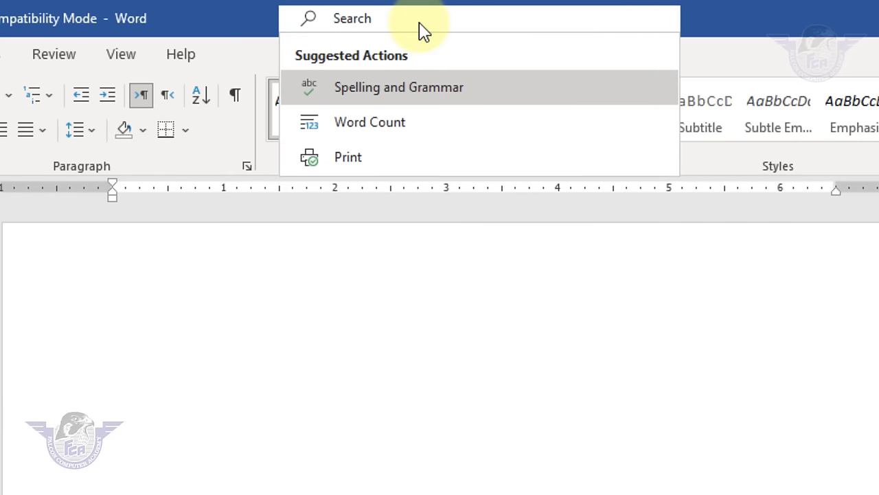
text(open)
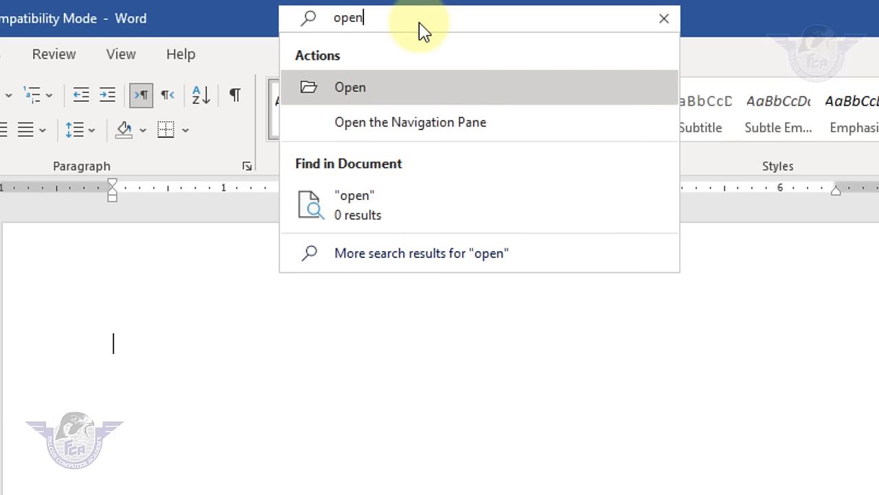
key(BackSpace)
key(BackSpace)
key(BackSpace)
key(BackSpace)
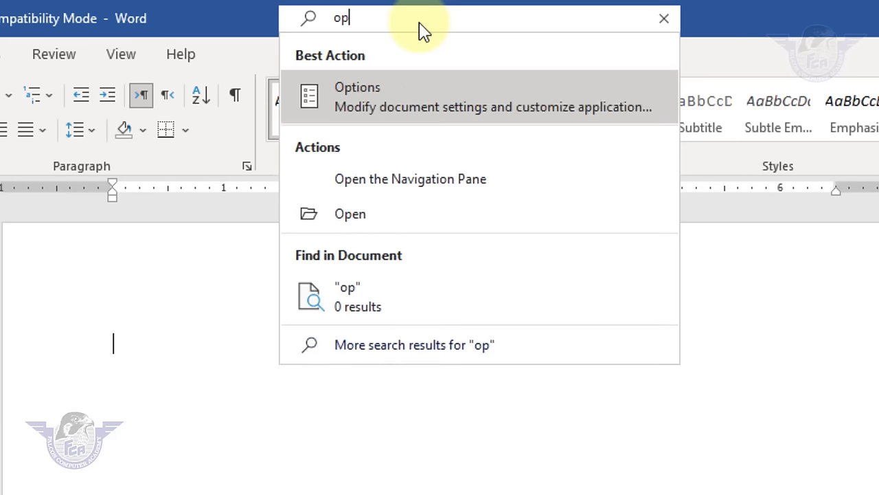
text(save)
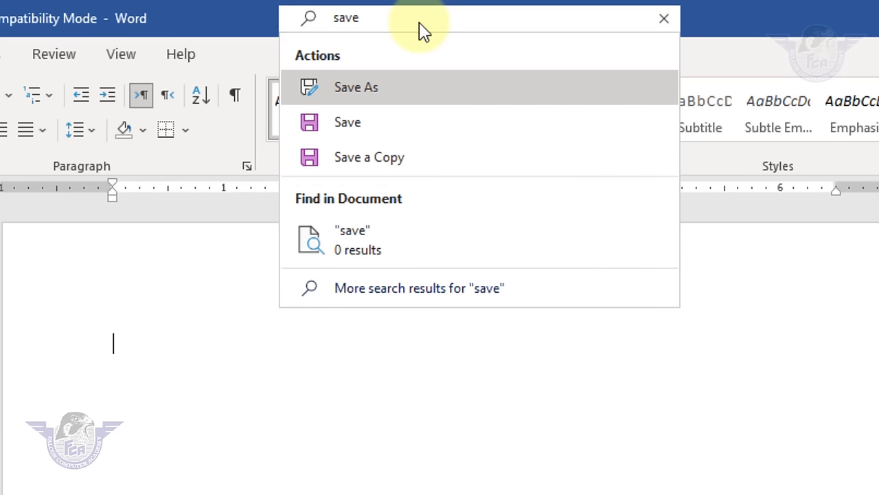
click(664, 19)
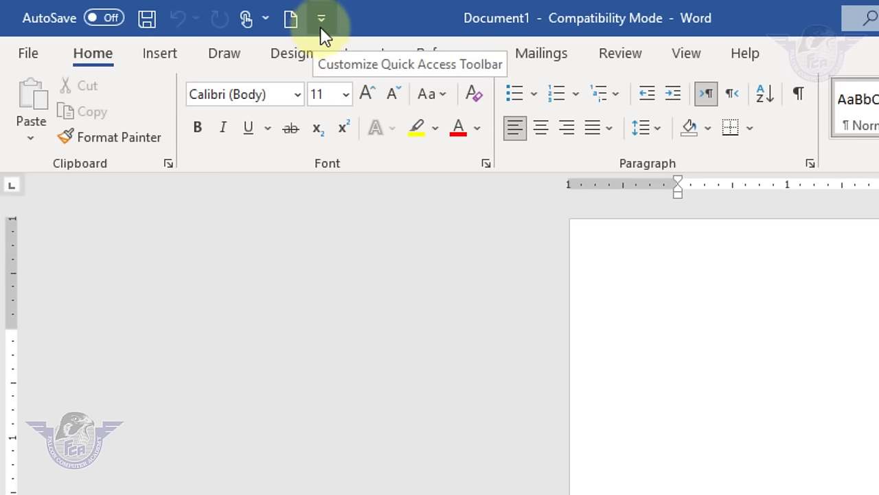
click(325, 27)
click(325, 29)
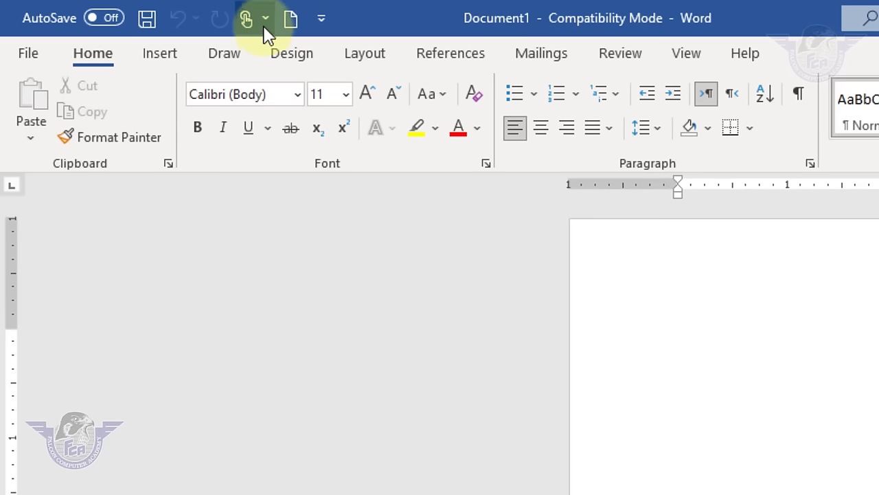
click(30, 59)
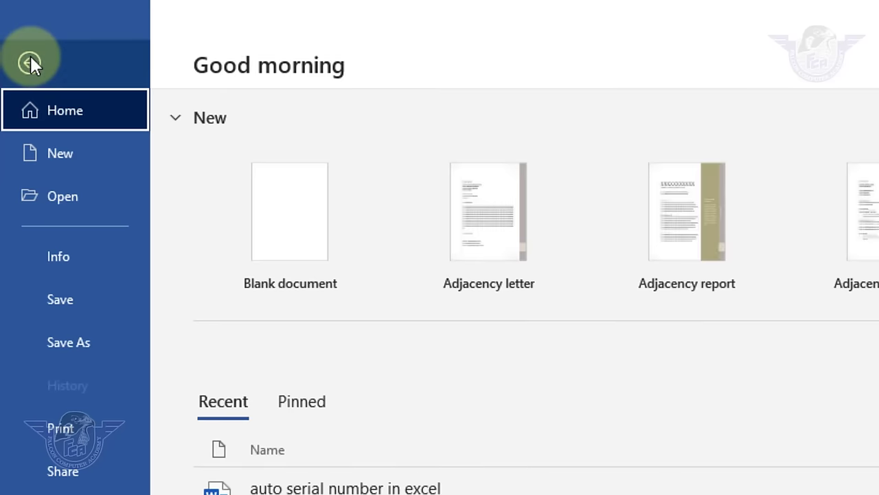
click(30, 55)
click(31, 58)
click(31, 62)
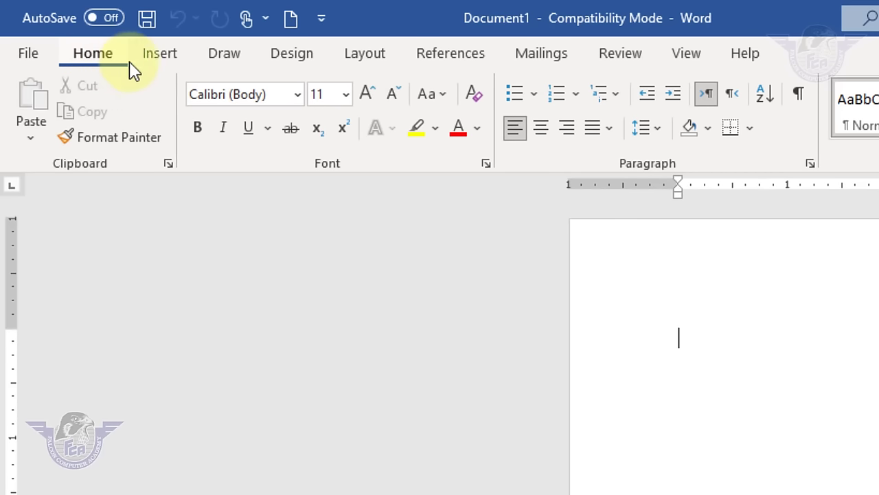
click(166, 60)
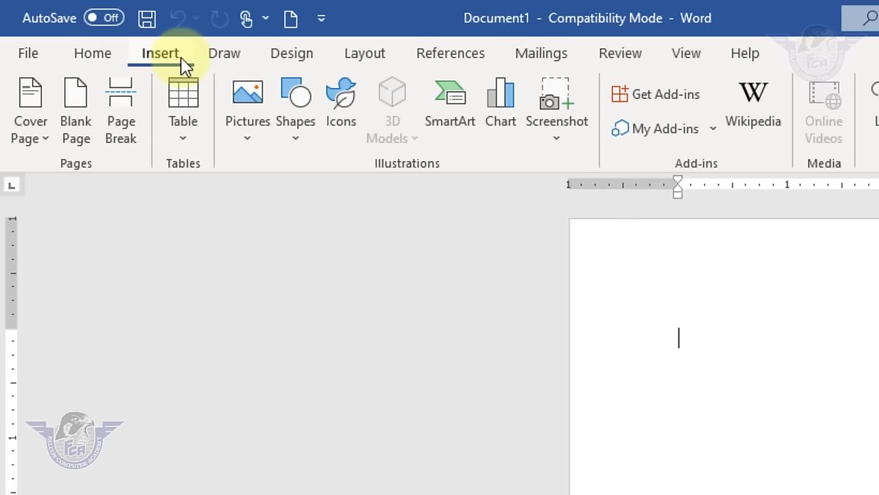
click(227, 62)
click(296, 66)
click(376, 69)
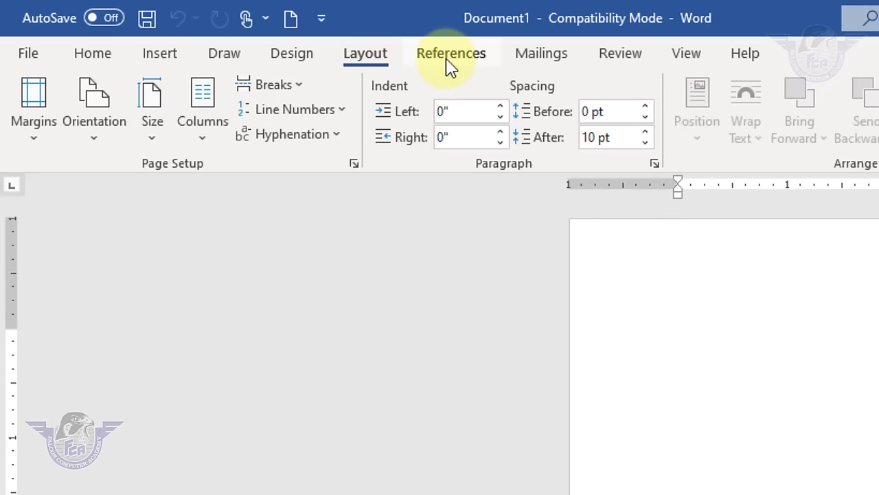
click(450, 66)
click(542, 62)
click(632, 64)
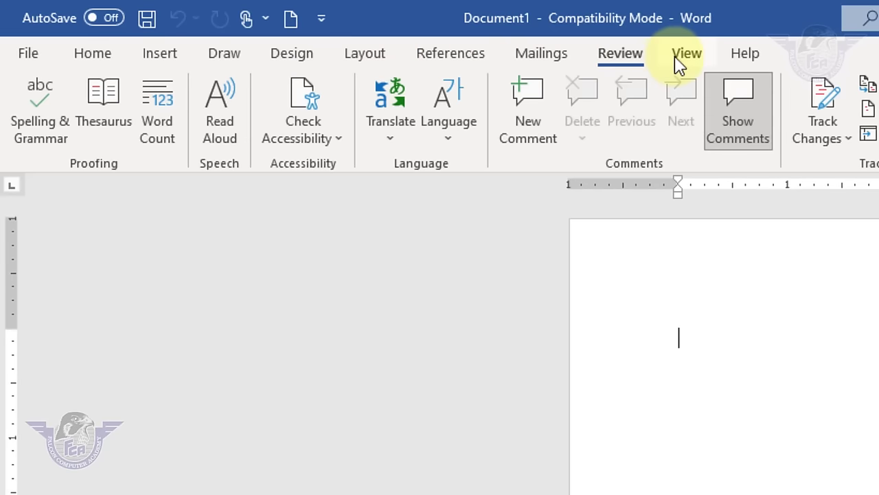
click(678, 65)
click(736, 63)
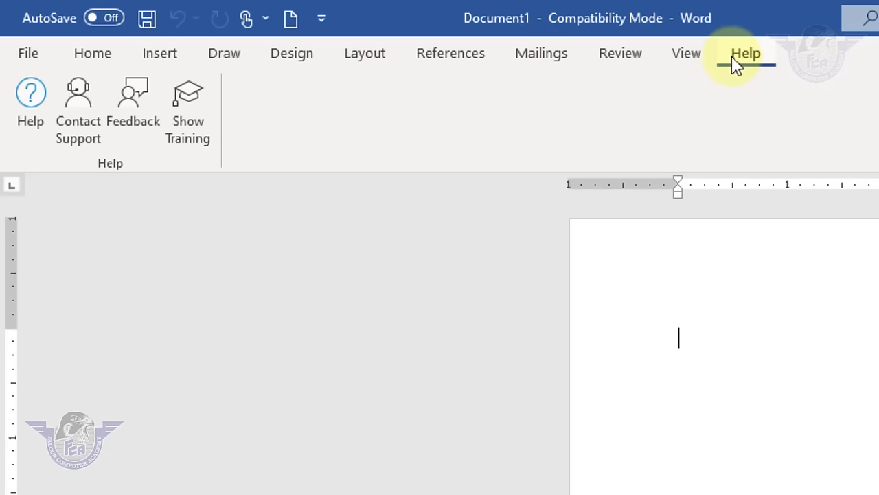
click(108, 63)
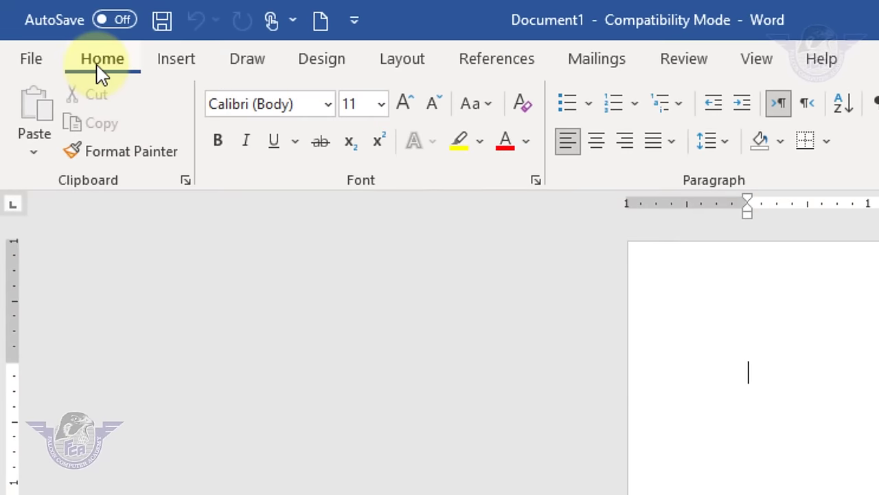
click(177, 65)
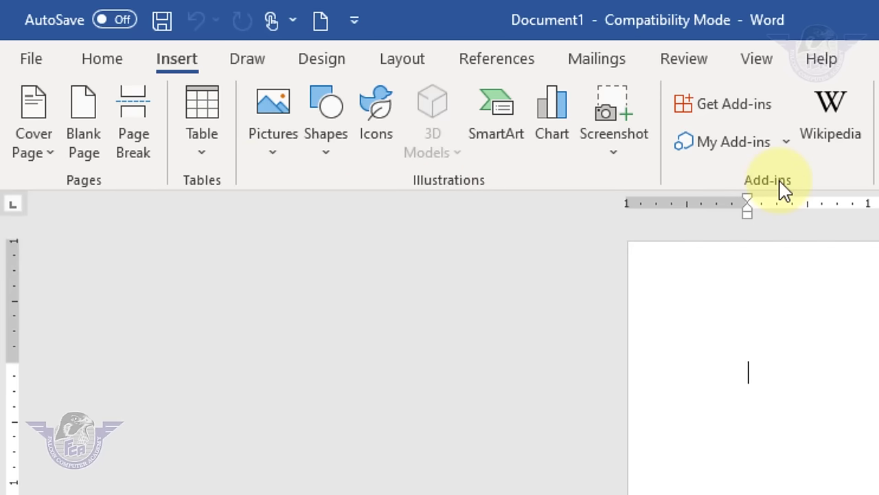
click(103, 61)
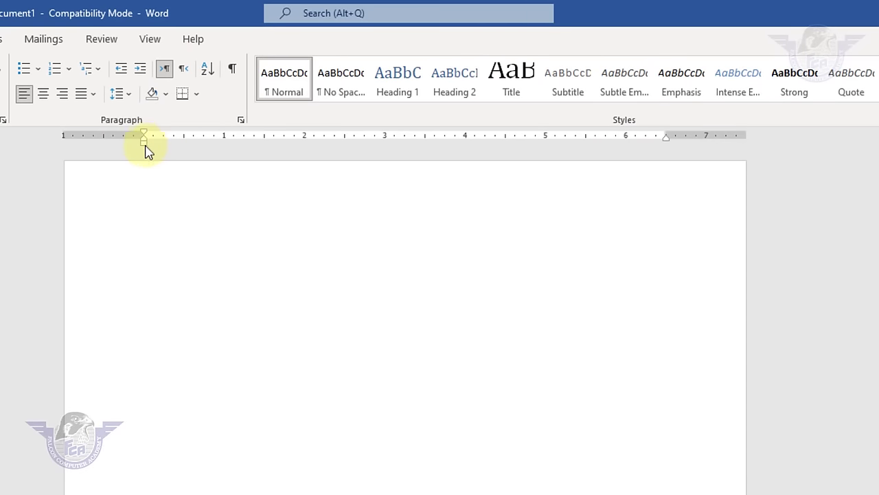
drag(142, 146, 144, 145)
drag(664, 137, 663, 138)
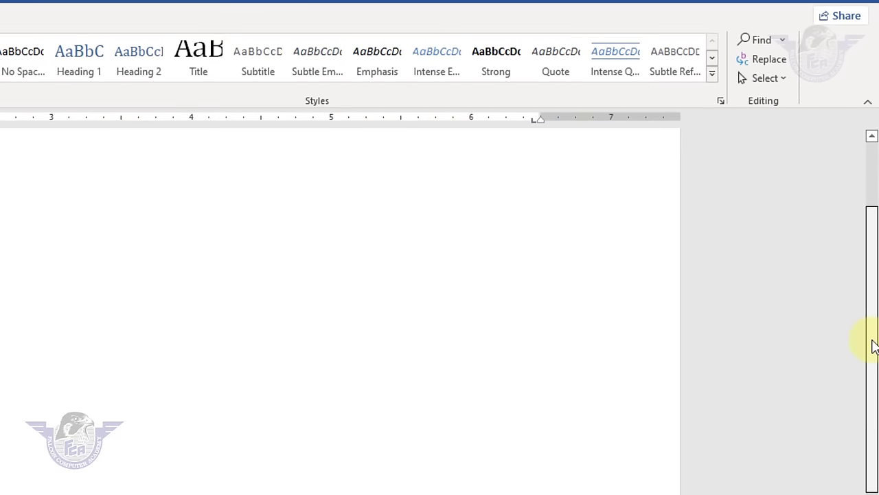
drag(872, 346, 866, 314)
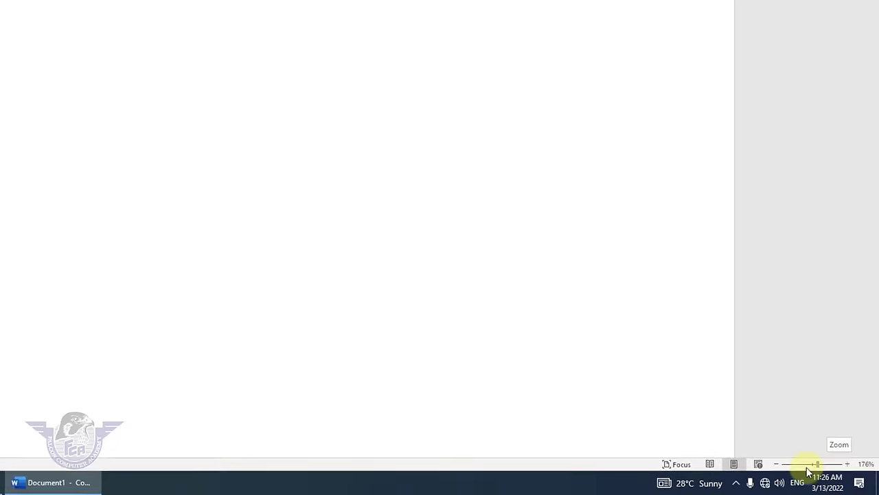
click(573, 432)
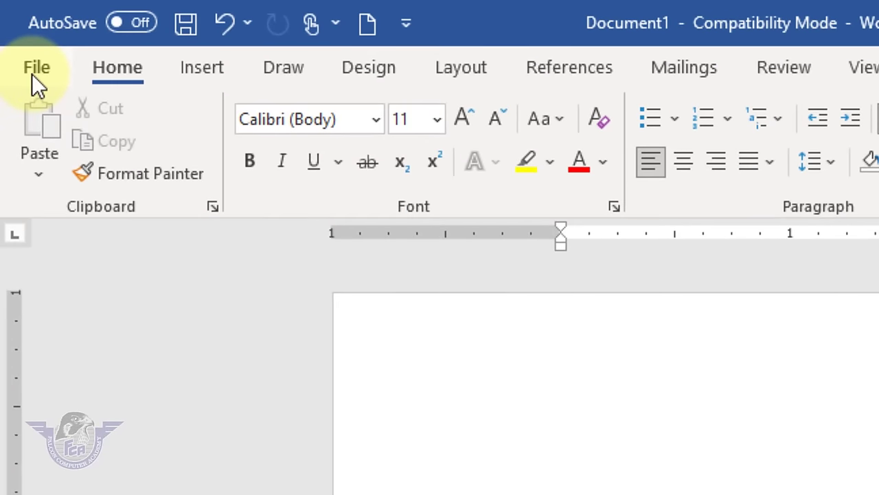
- Create a new blank document, Document2, from the File > New page
click(31, 73)
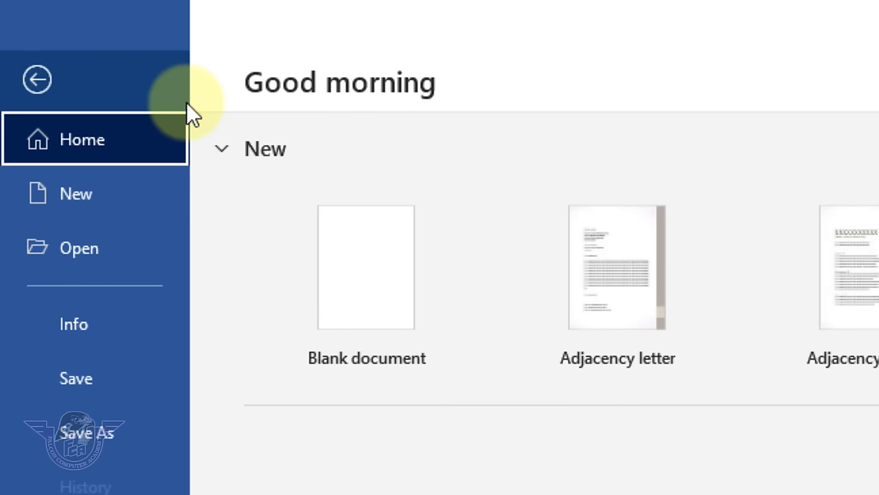
key(Escape)
click(32, 68)
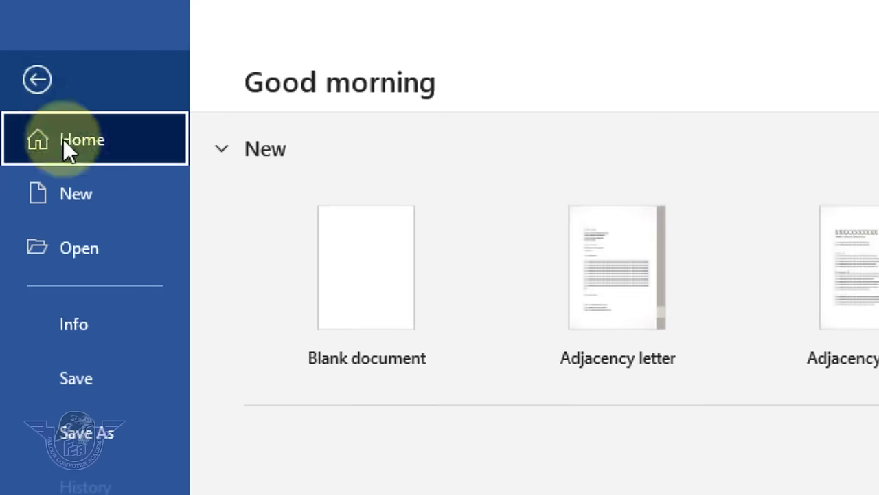
click(81, 197)
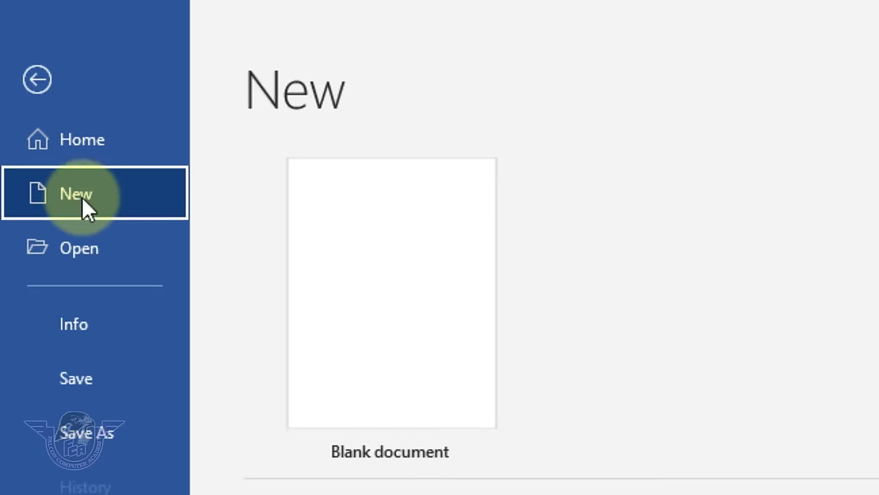
click(360, 305)
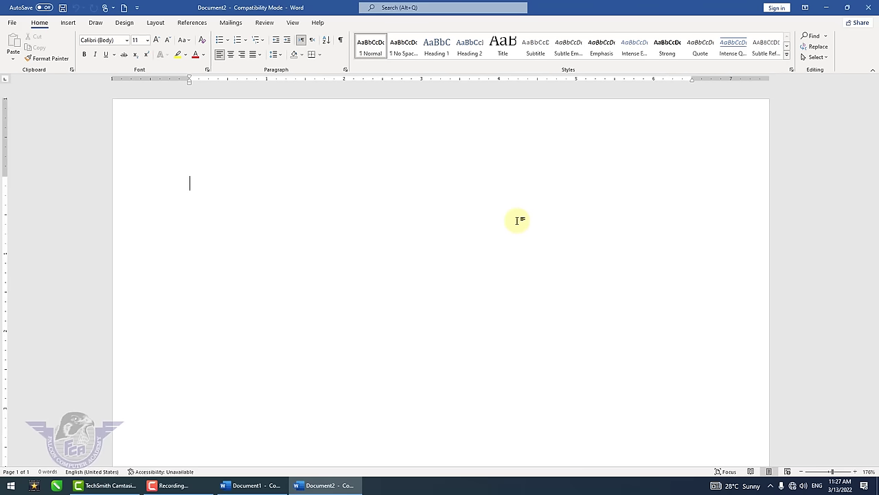
- Type five lines: Falcon Computer Academy, MS Word 2021 Full Course in Urdu Hindi, Day 1, User Interface, File Button
text(Falcon Computer Academy)
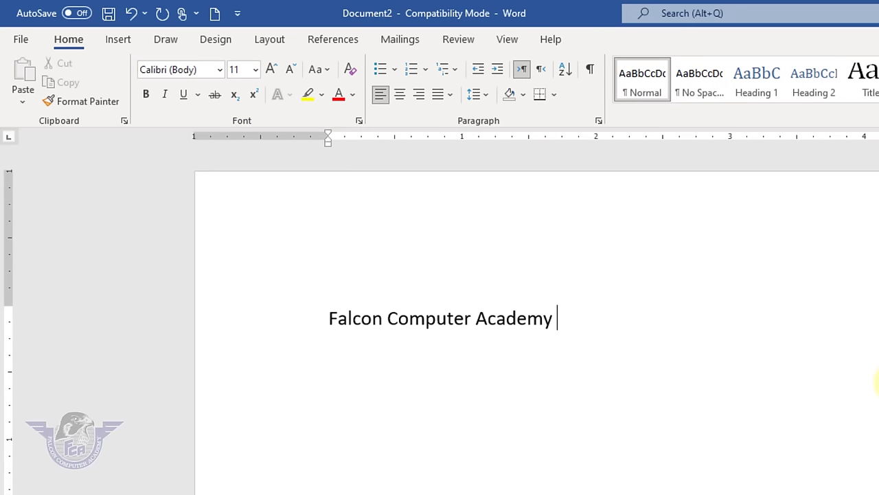
key(Return)
text(MS Word )
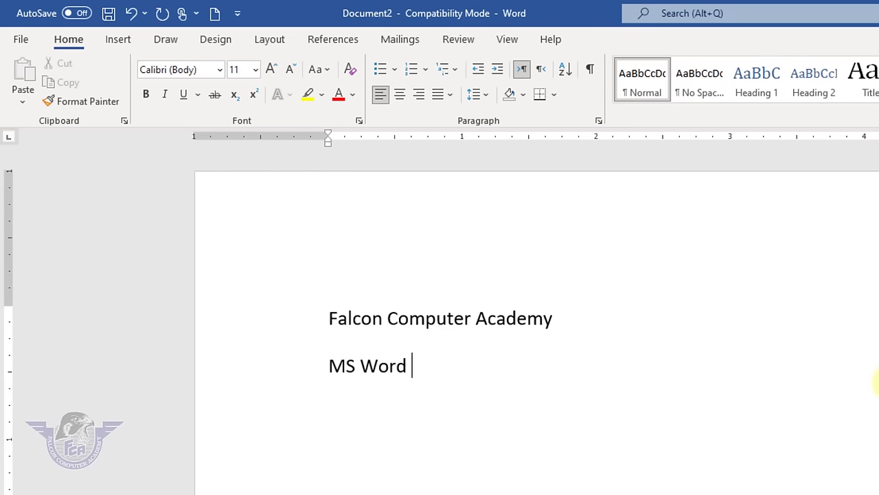
text(2021 F)
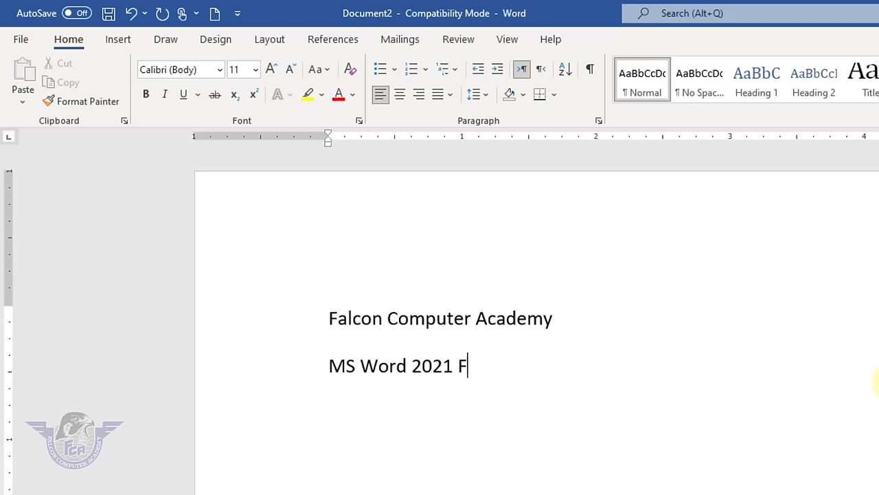
text(ull Course i)
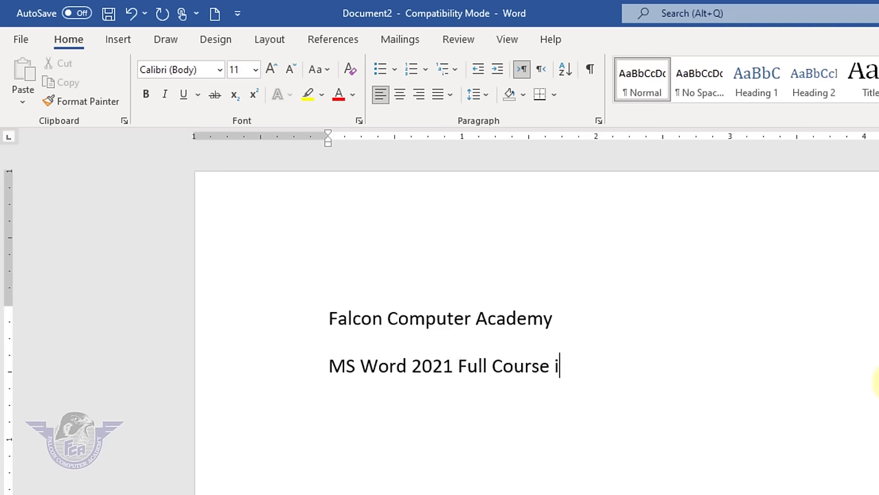
text(n Urdu Hindi)
key(Return)
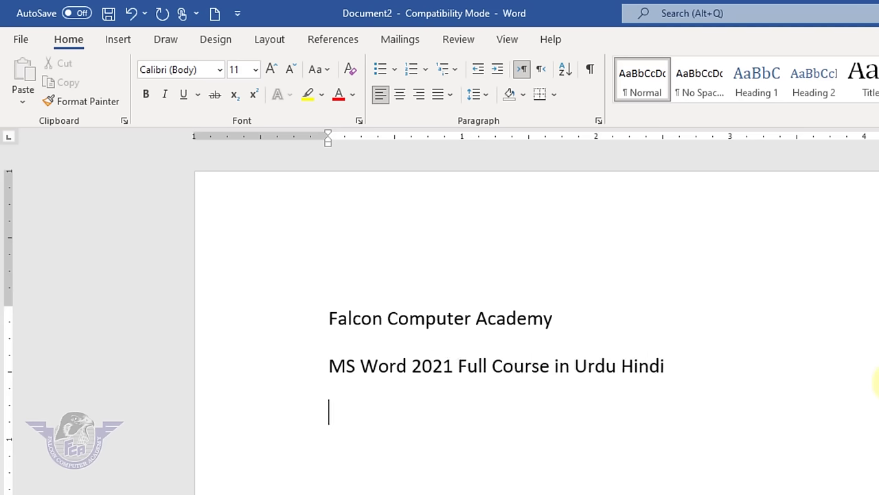
text(Day 1)
key(Return)
text(User In)
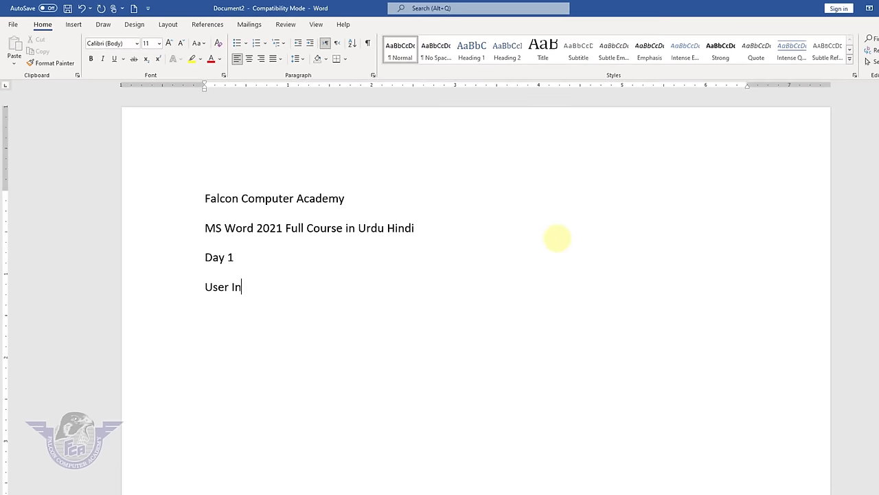
text(terface)
key(Return)
text(File Button)
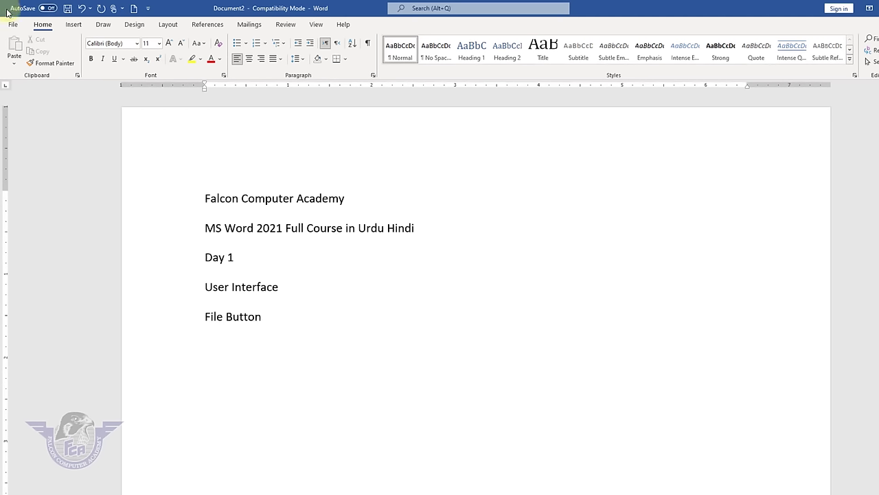
key(Return)
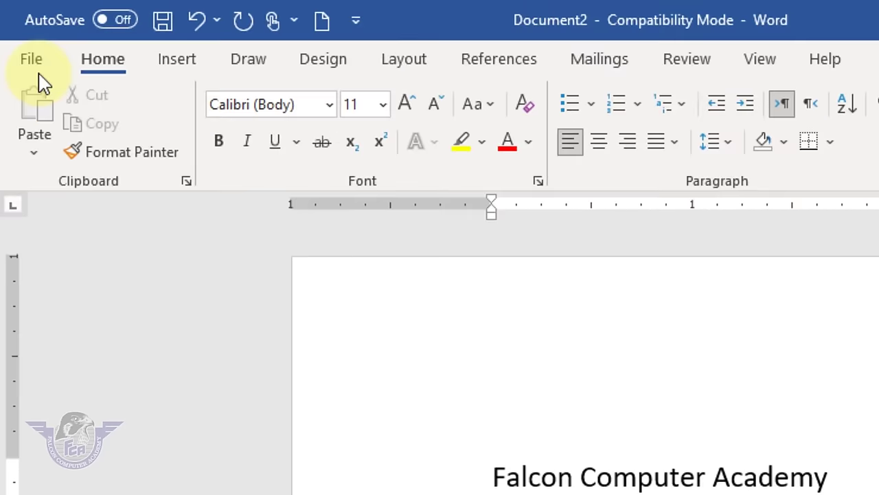
click(12, 24)
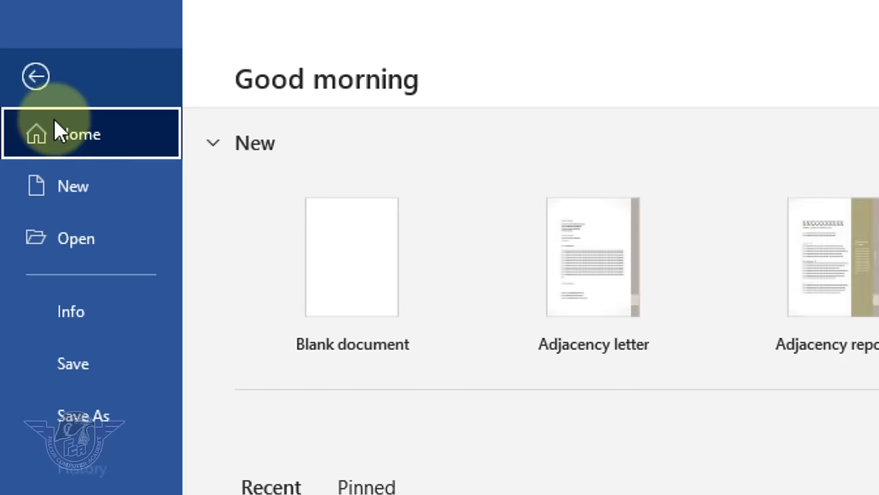
- Create and open a new folder 'MS Word Full Course' on the Falcon drive
click(94, 358)
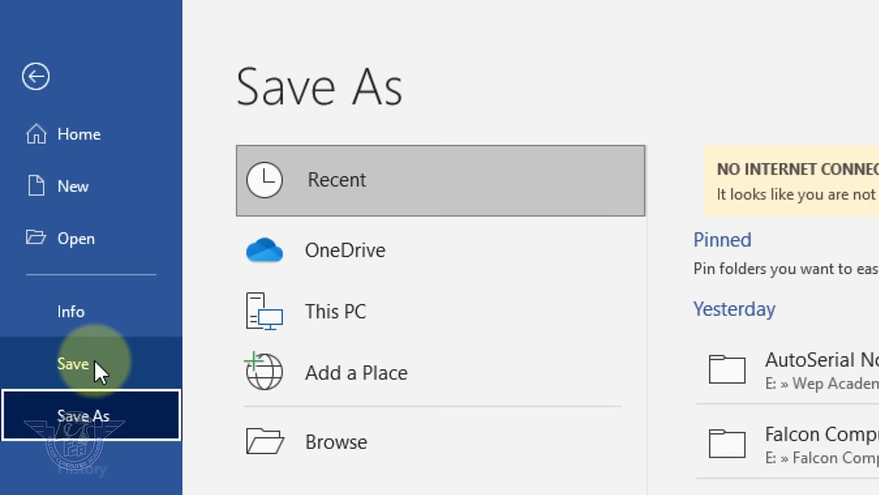
click(56, 365)
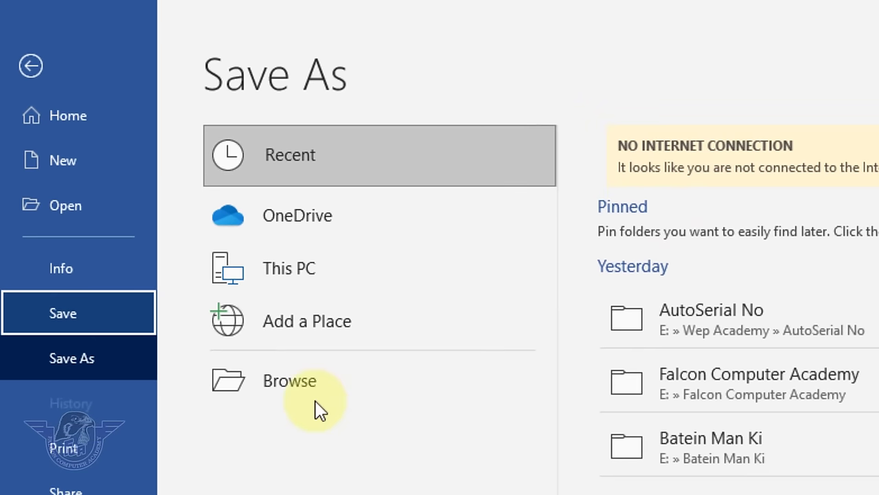
click(301, 393)
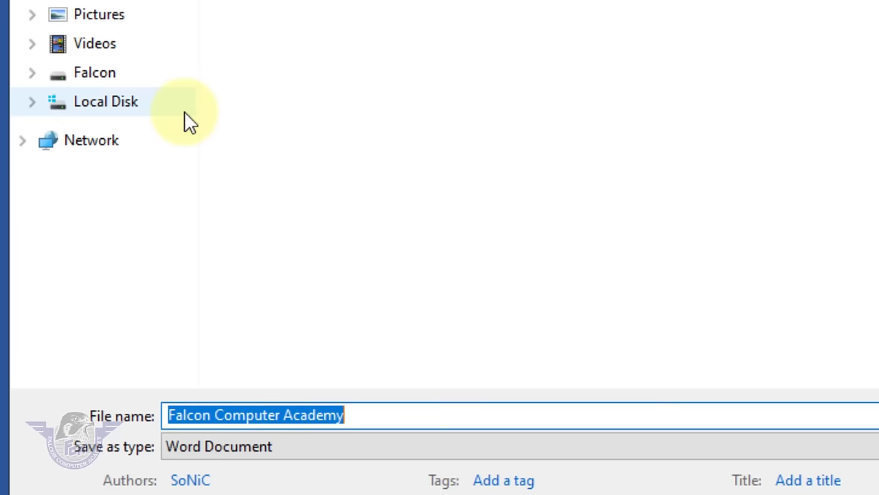
click(98, 83)
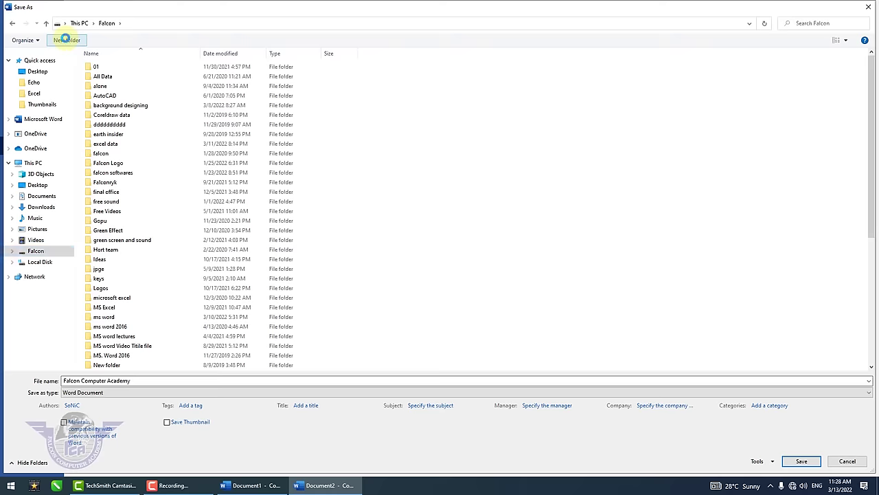
click(66, 39)
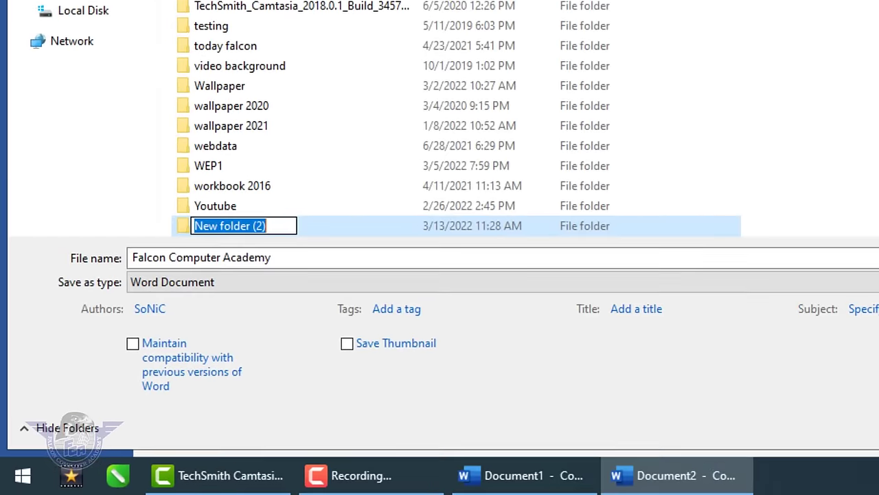
text(MS WOrd)
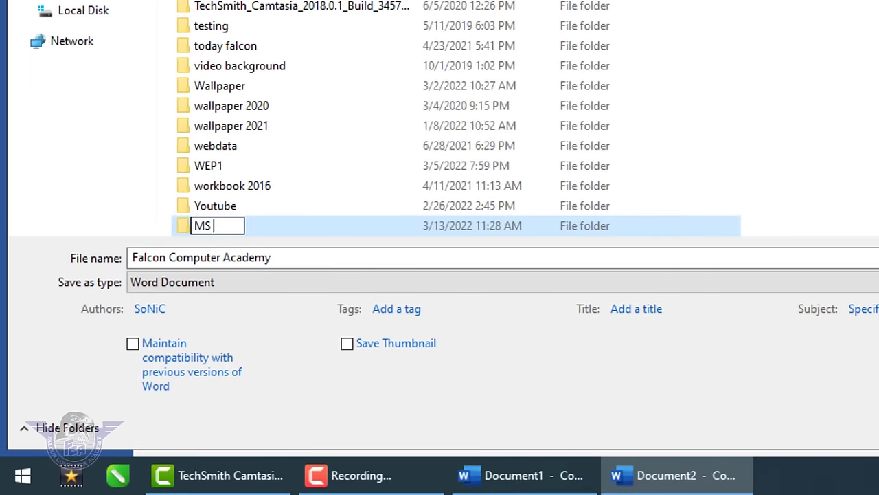
key(BackSpace)
key(BackSpace)
key(BackSpace)
key(BackSpace)
text(or)
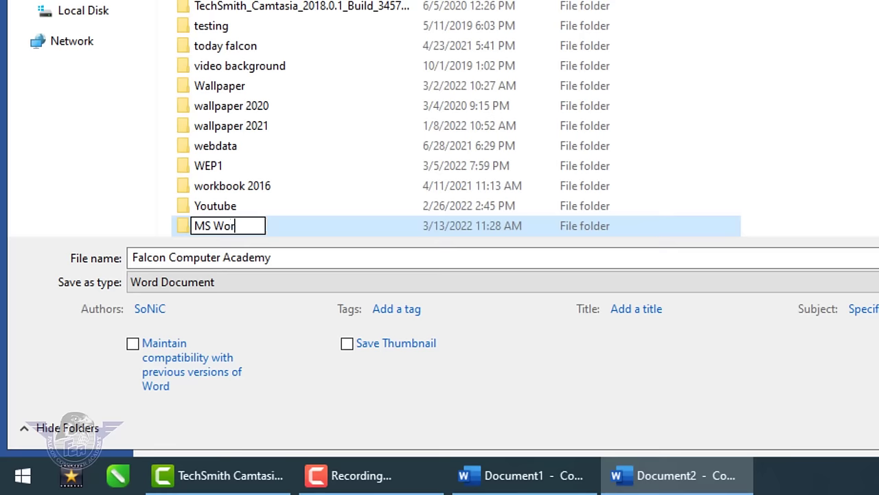
text(d Full)
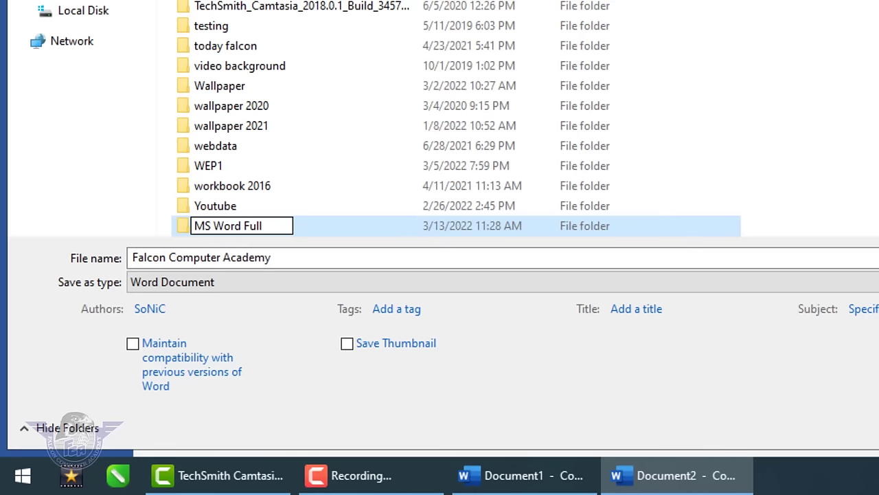
text( Course)
key(Return)
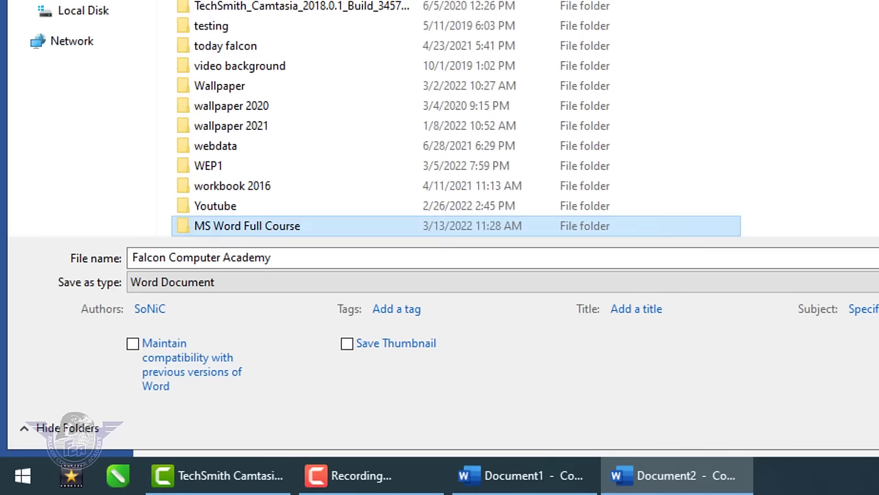
key(Return)
- Save the document there as 'Day 1', accepting the upgrade to the newest file format
click(361, 257)
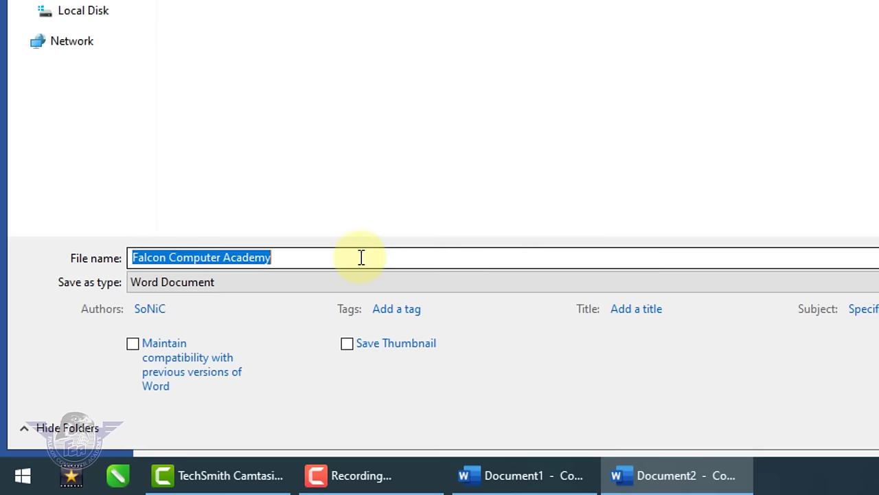
click(361, 257)
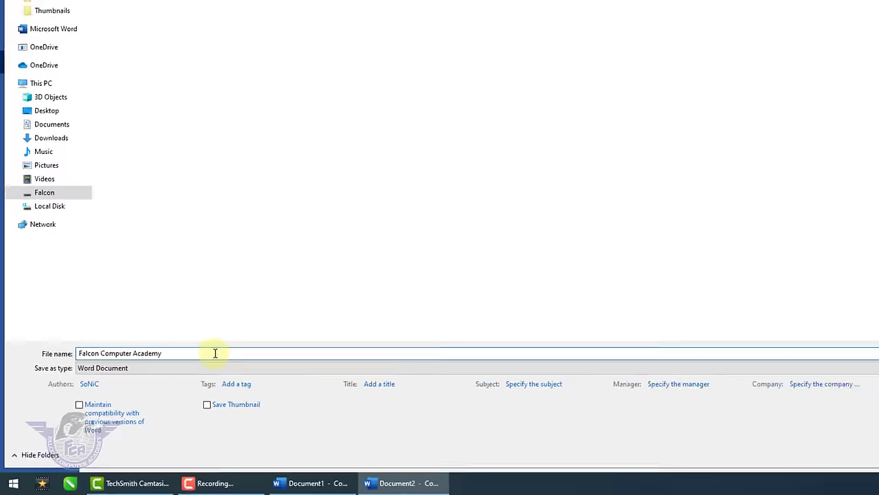
key(BackSpace)
key(BackSpace)
key(BackSpace)
key(BackSpace)
key(BackSpace)
key(BackSpace)
key(BackSpace)
key(BackSpace)
key(BackSpace)
key(BackSpace)
key(BackSpace)
key(BackSpace)
key(BackSpace)
key(BackSpace)
key(BackSpace)
key(BackSpace)
key(BackSpace)
key(BackSpace)
key(BackSpace)
key(BackSpace)
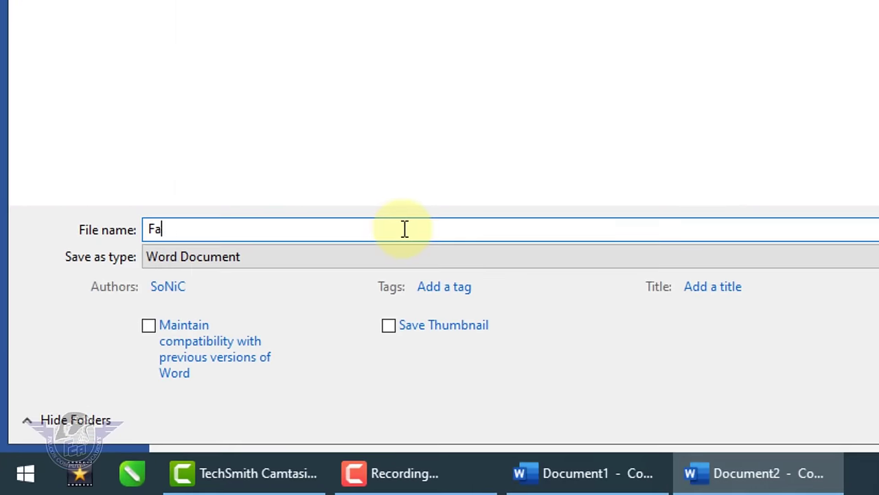
text(Day 1)
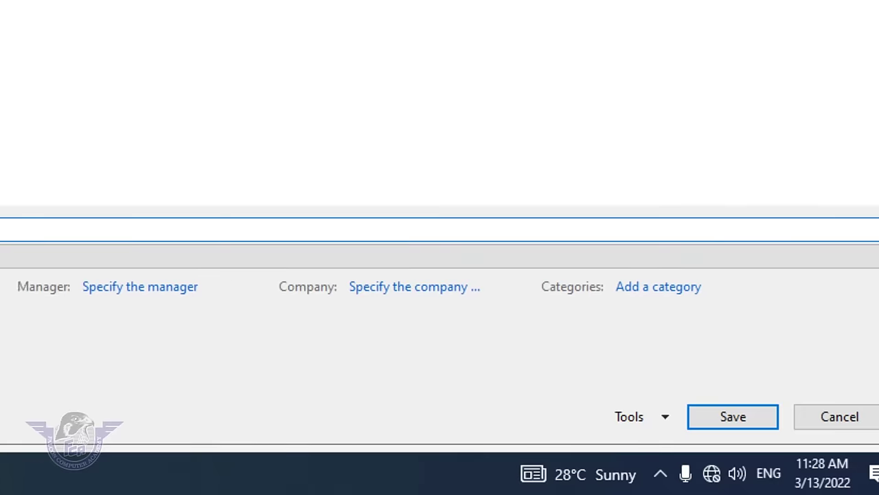
click(666, 416)
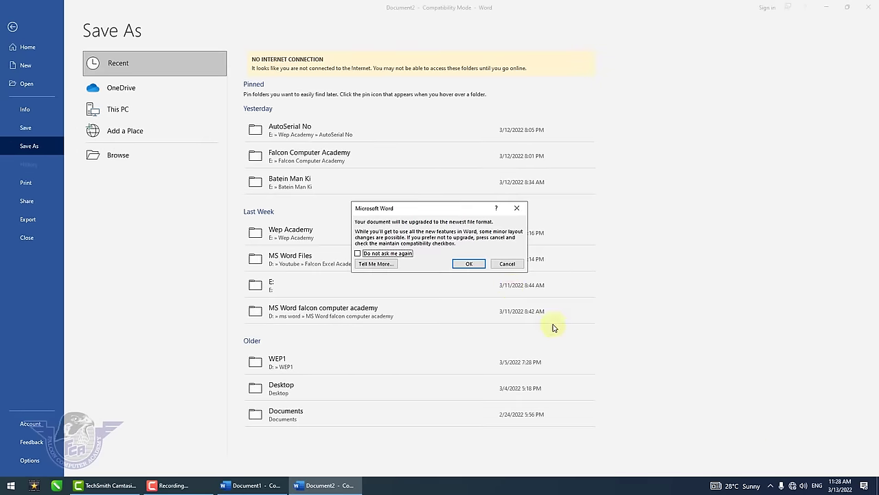
click(484, 264)
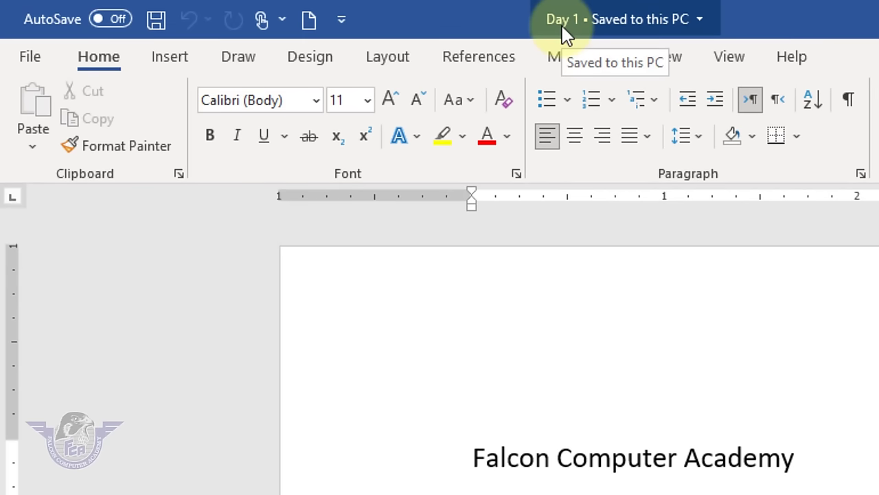
- Close the blank Document1 without saving its changes
click(29, 59)
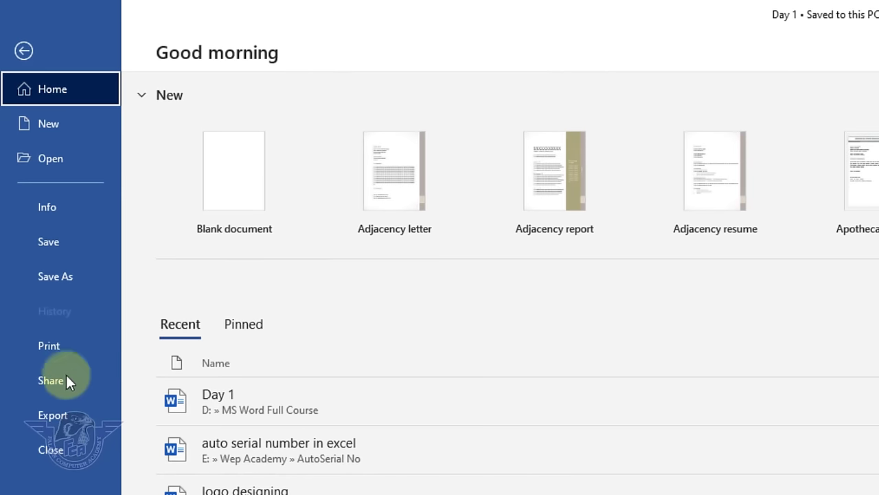
click(71, 456)
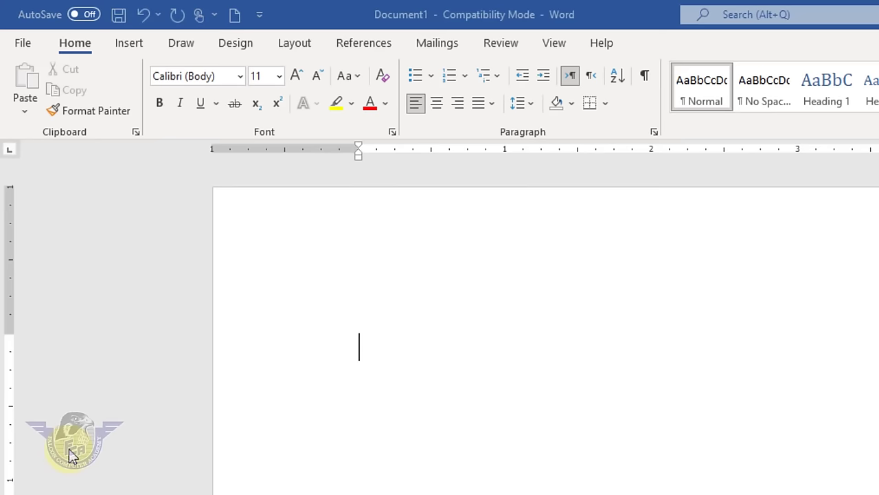
click(23, 44)
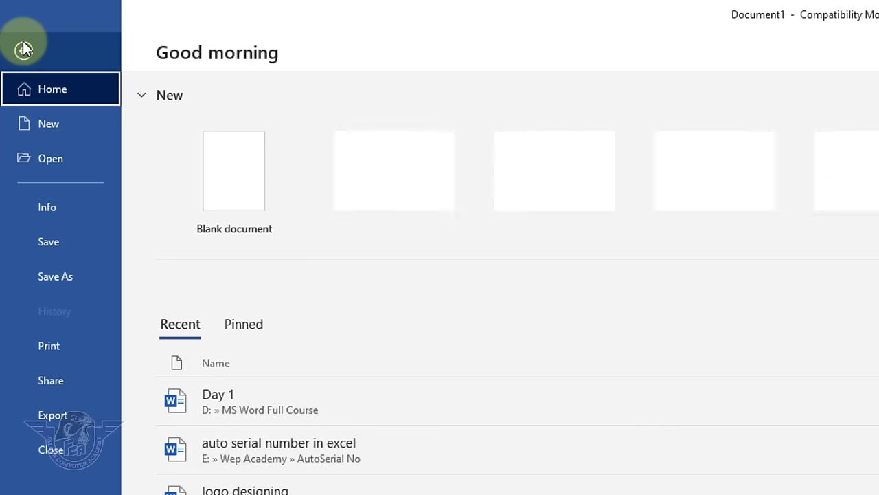
click(47, 454)
click(821, 486)
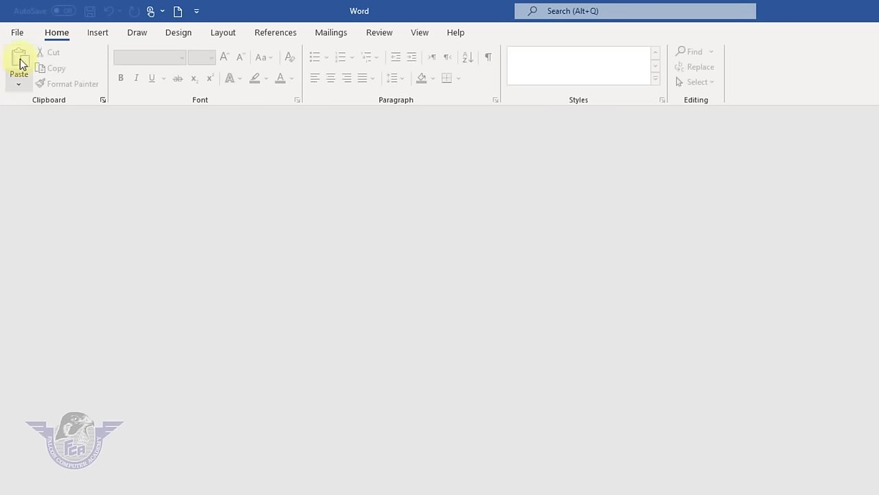
- Open Day 1 from the MS Word Full Course folder on the Falcon drive
click(18, 34)
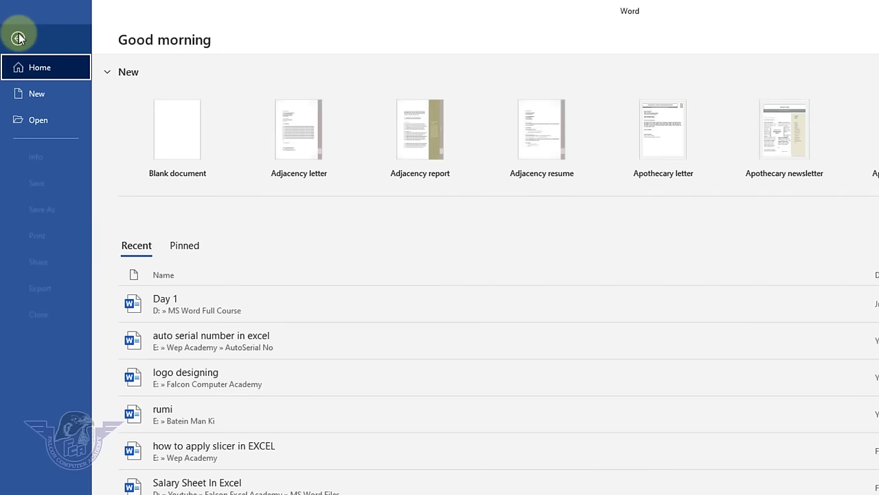
click(37, 122)
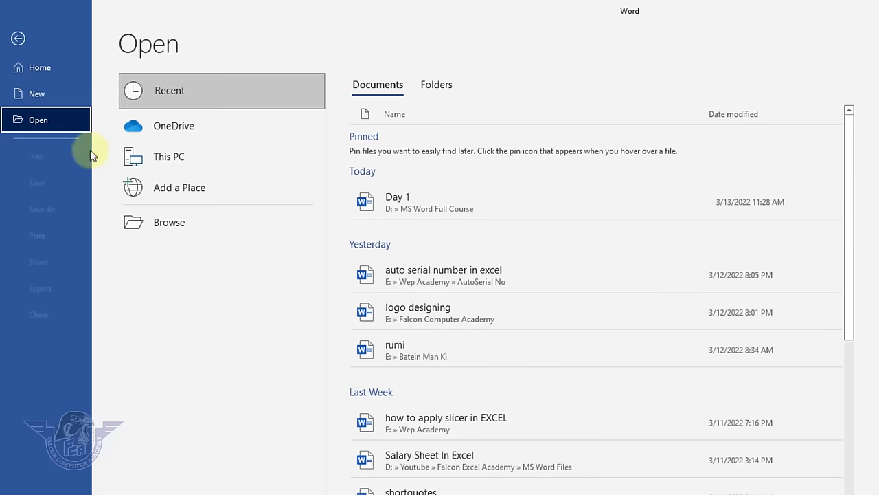
click(182, 224)
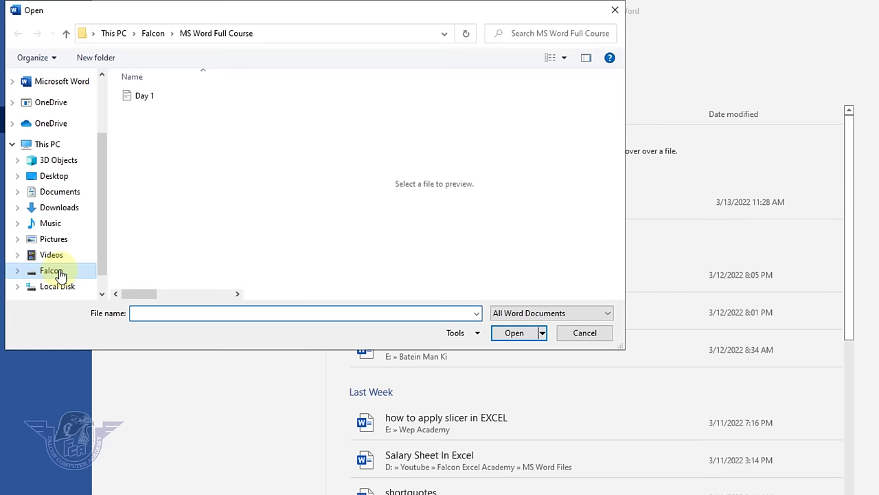
click(60, 274)
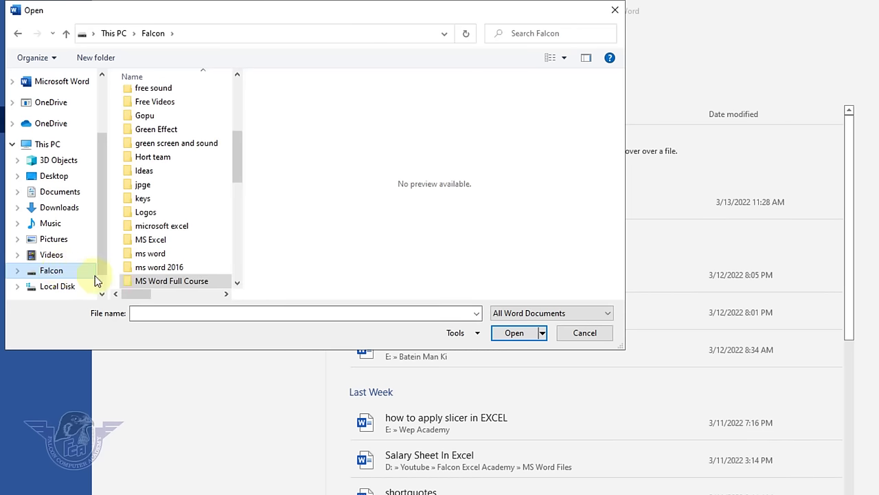
click(190, 282)
double_click(191, 283)
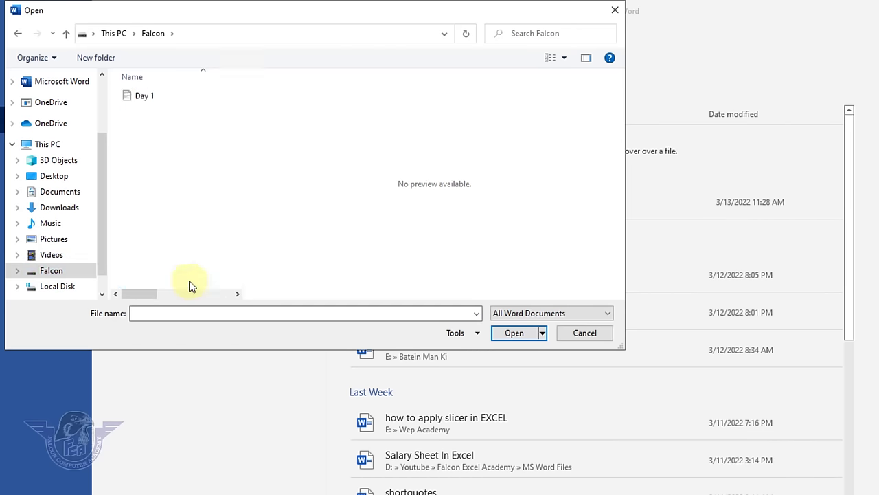
click(138, 96)
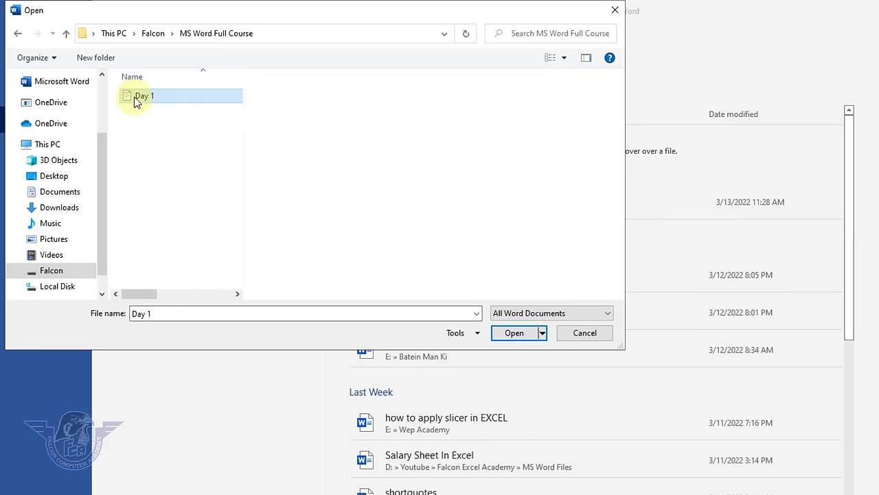
click(514, 333)
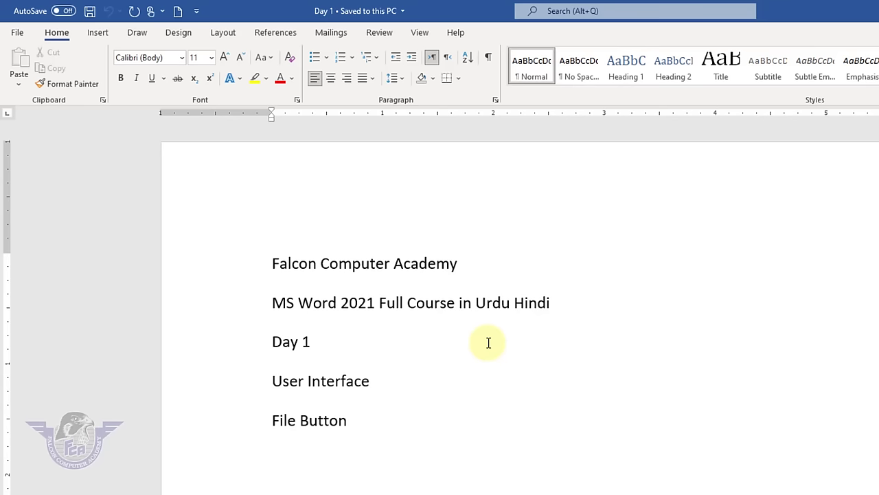
- Show the File start page with Day 1 heading the Recent documents list
click(16, 33)
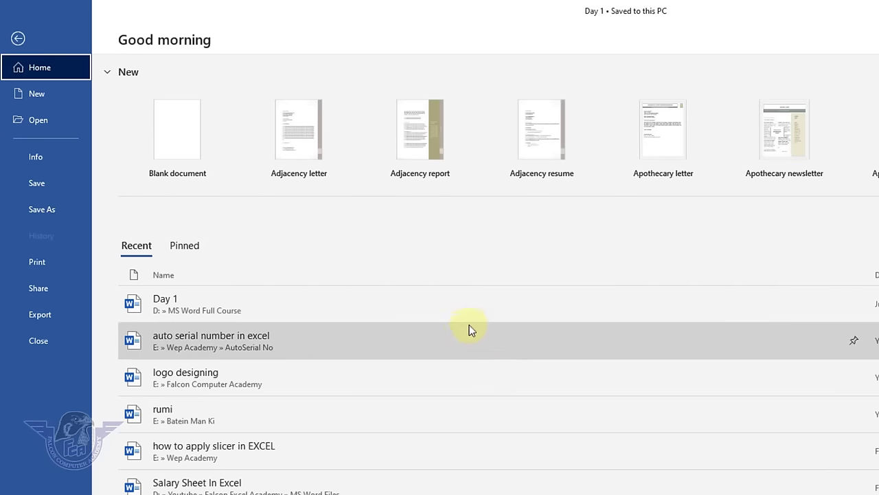
key(Escape)
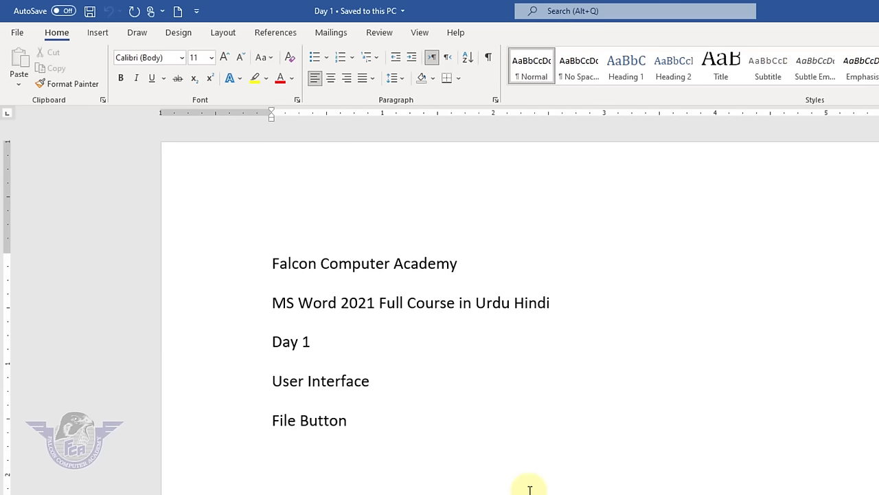
click(18, 32)
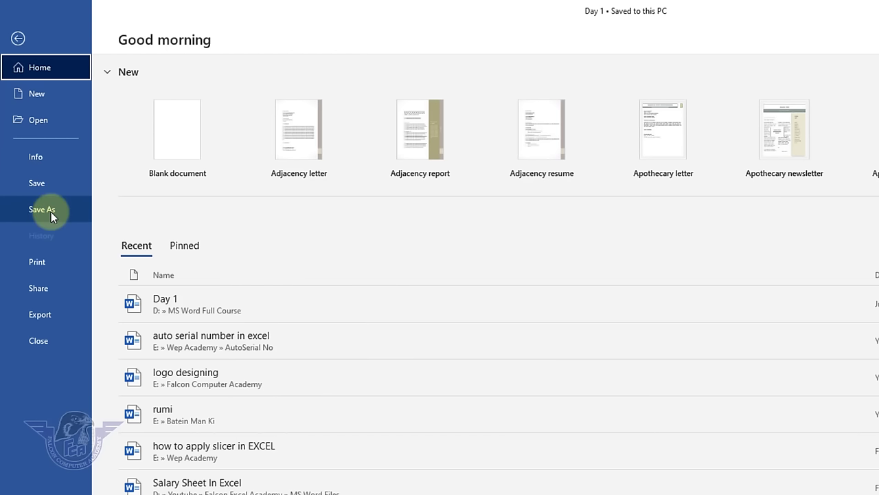
- Save a copy named 'file button' in the MS Word Full Course folder
click(51, 211)
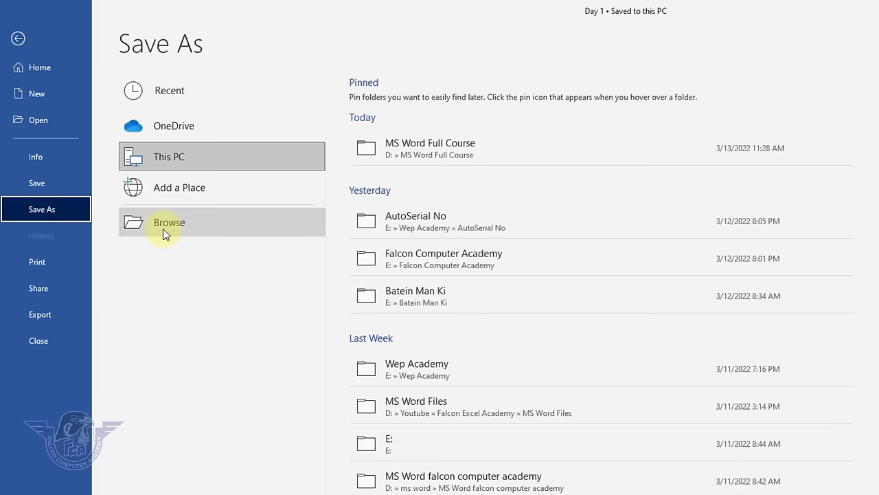
click(163, 224)
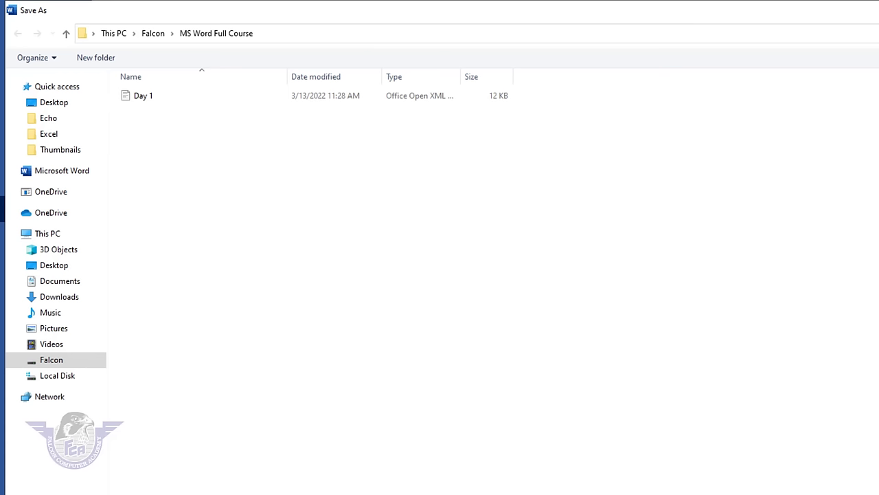
key(Return)
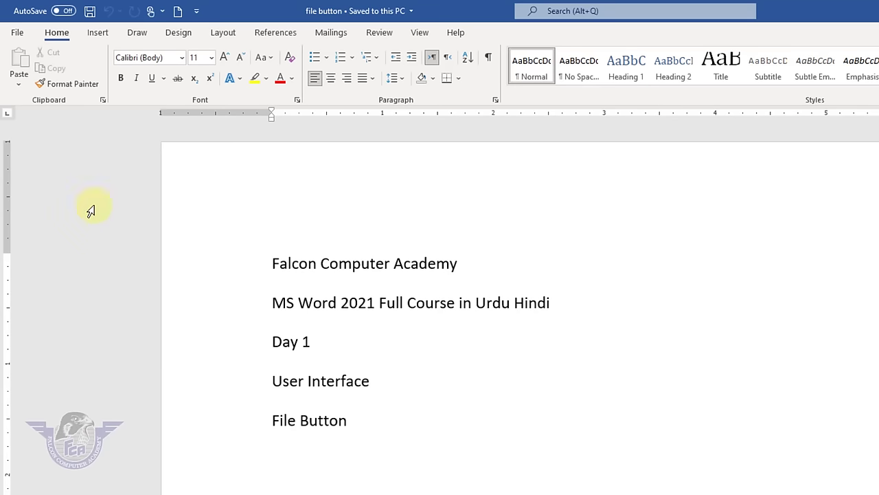
- Close the current document, then reopen 'file button' from the MS Word Full Course folder
click(17, 32)
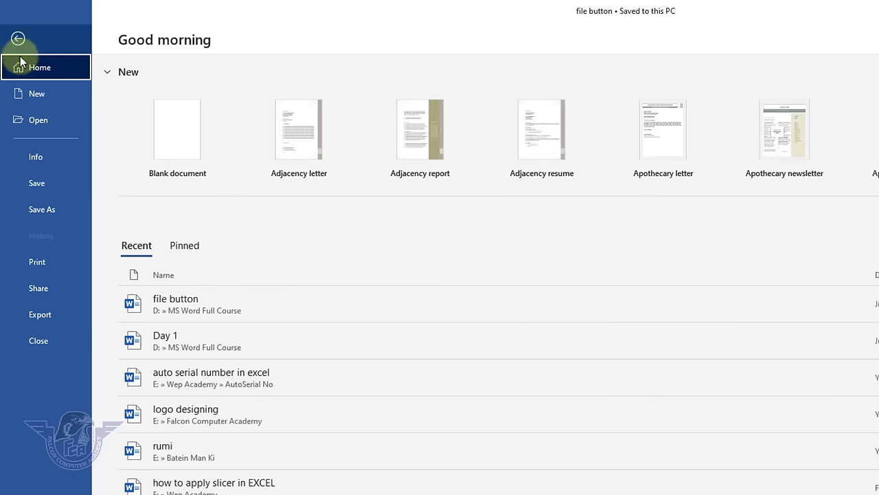
click(47, 338)
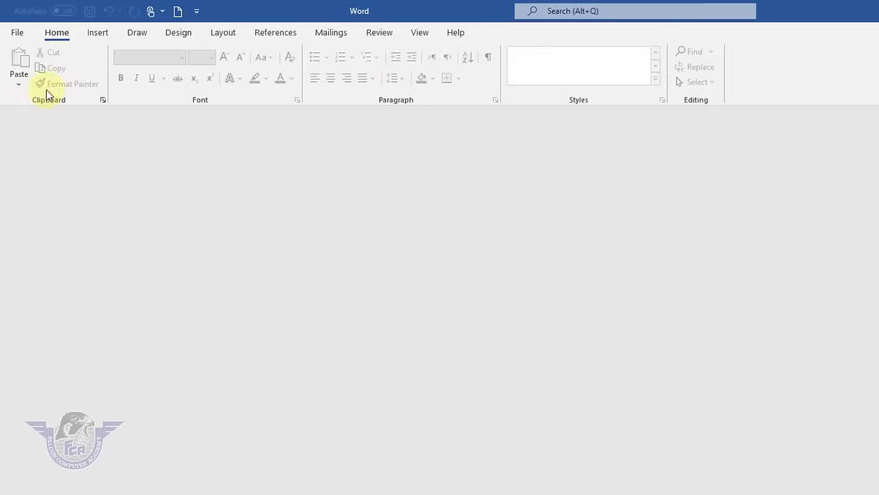
click(19, 32)
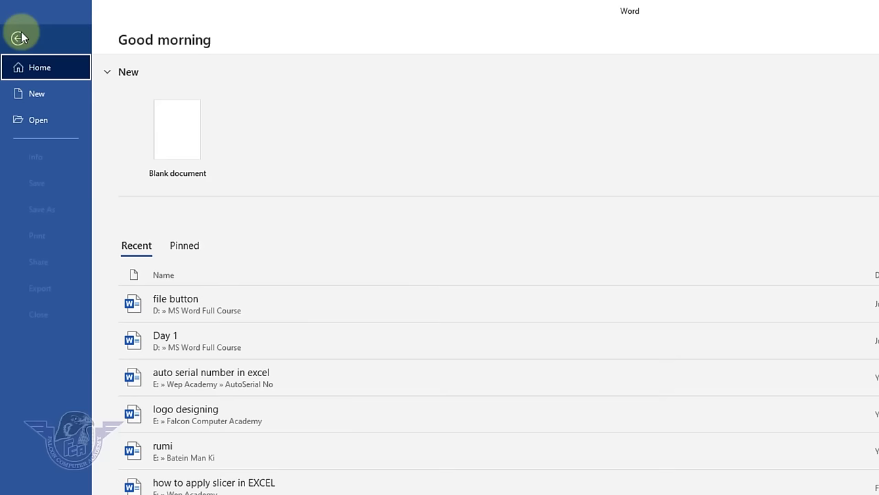
click(43, 124)
click(164, 221)
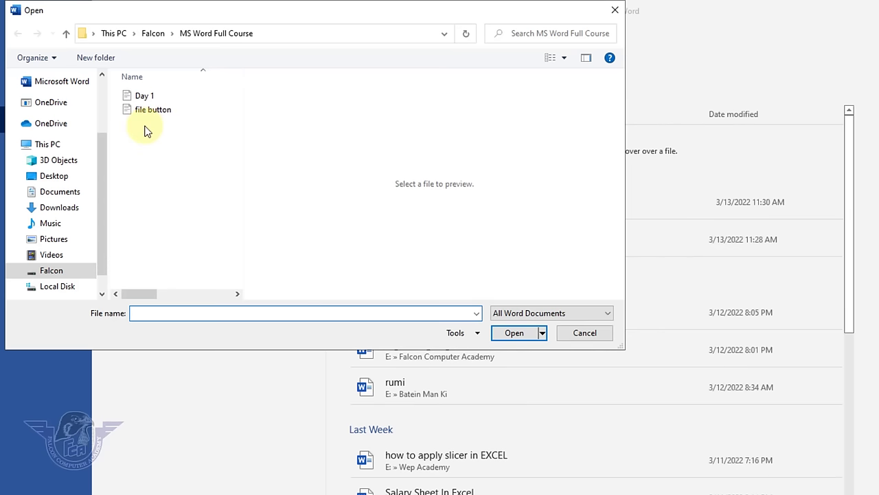
click(143, 96)
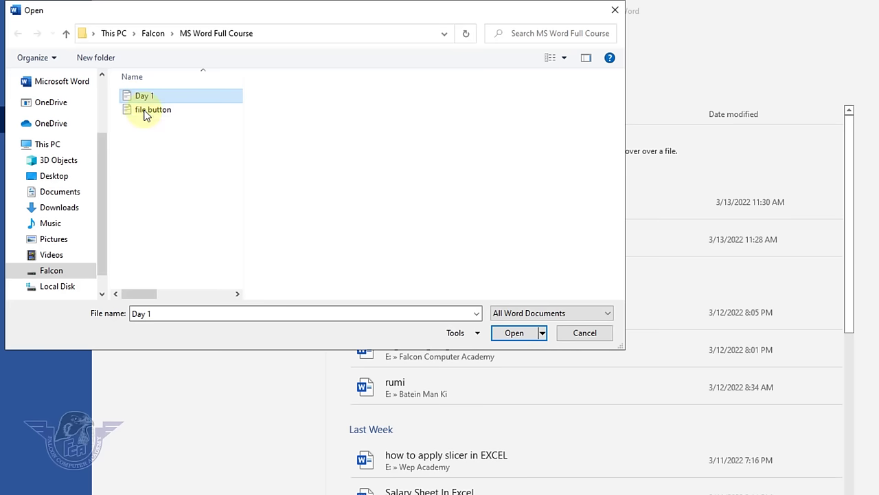
click(145, 111)
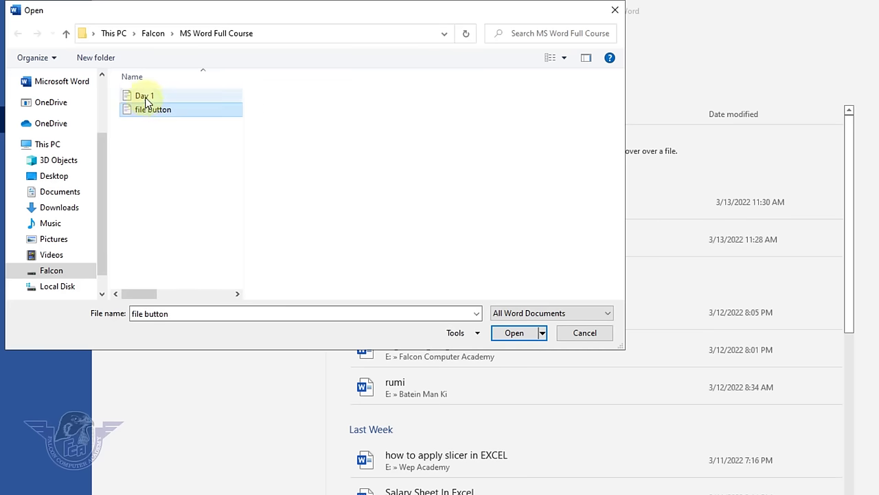
click(145, 96)
click(152, 110)
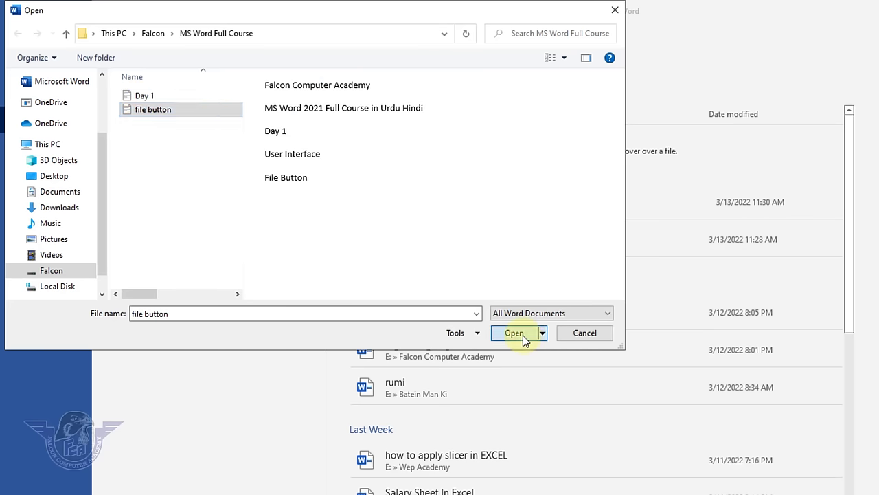
click(515, 332)
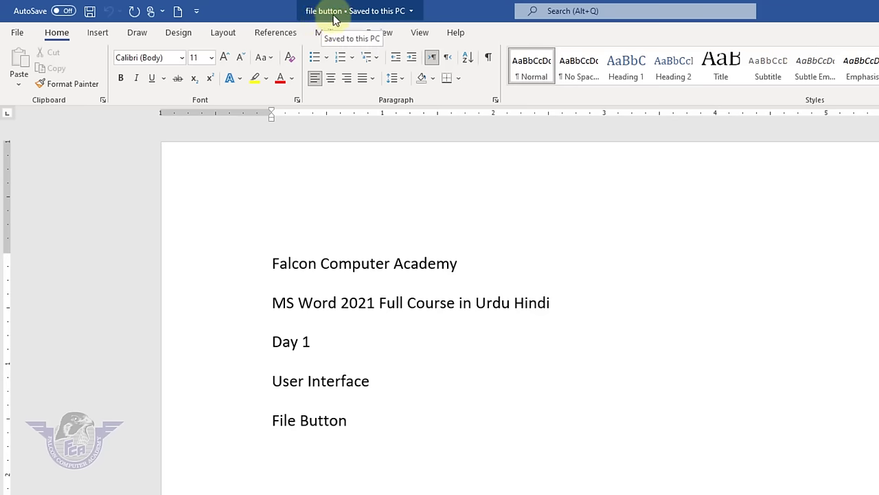
- Open Save As for 'file button' in the MS Word Full Course folder and show its Tools options
click(19, 34)
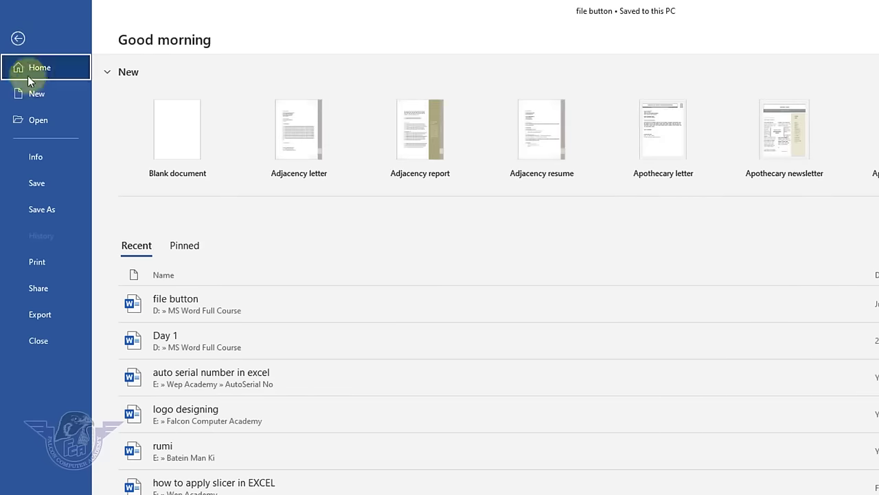
click(49, 208)
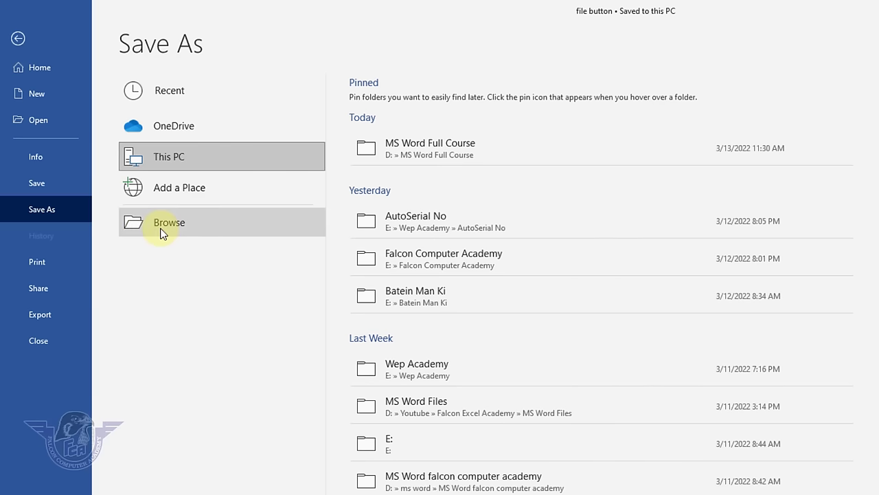
click(133, 229)
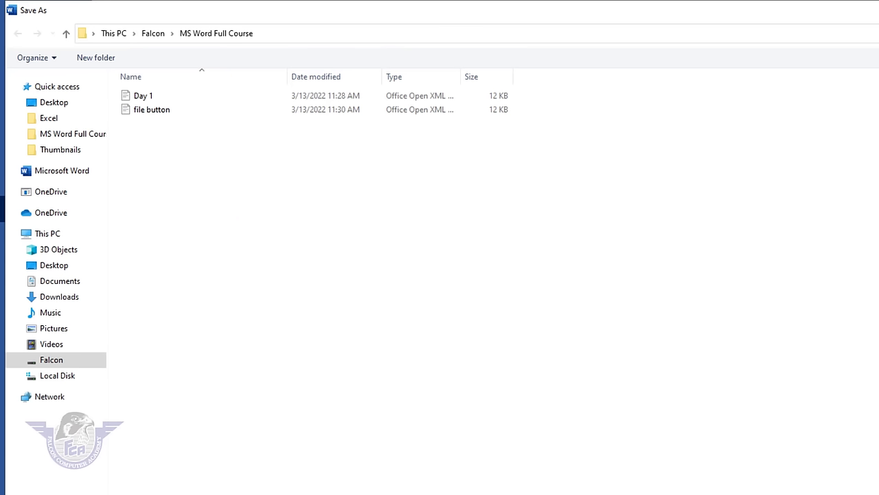
double_click(690, 14)
drag(294, 19, 497, 93)
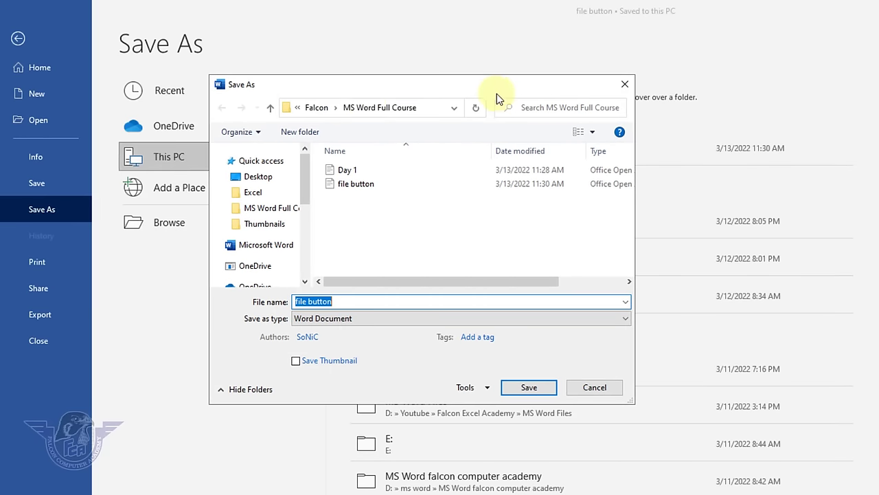
drag(285, 87, 363, 52)
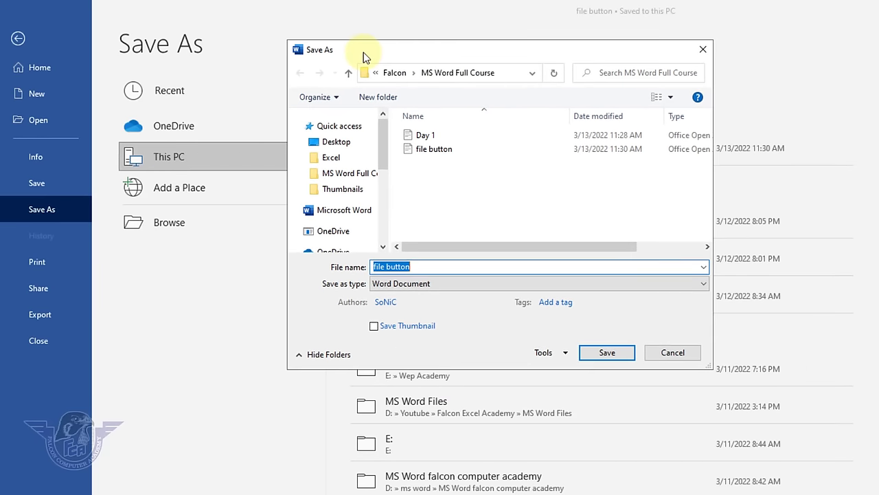
click(415, 267)
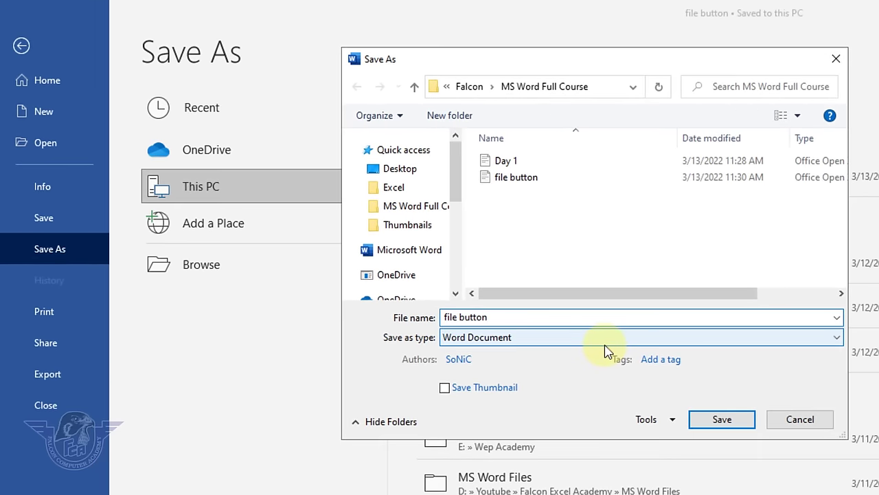
click(672, 419)
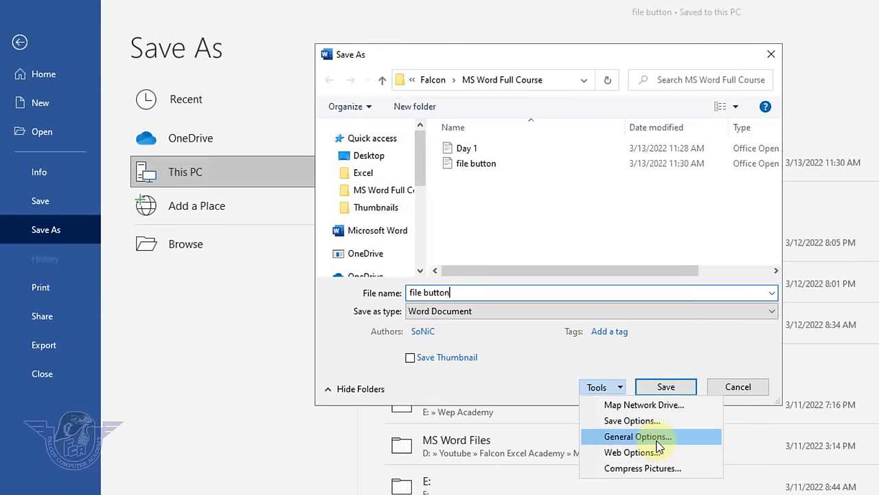
- In General Options, set a password to open and a password to modify the document
click(657, 442)
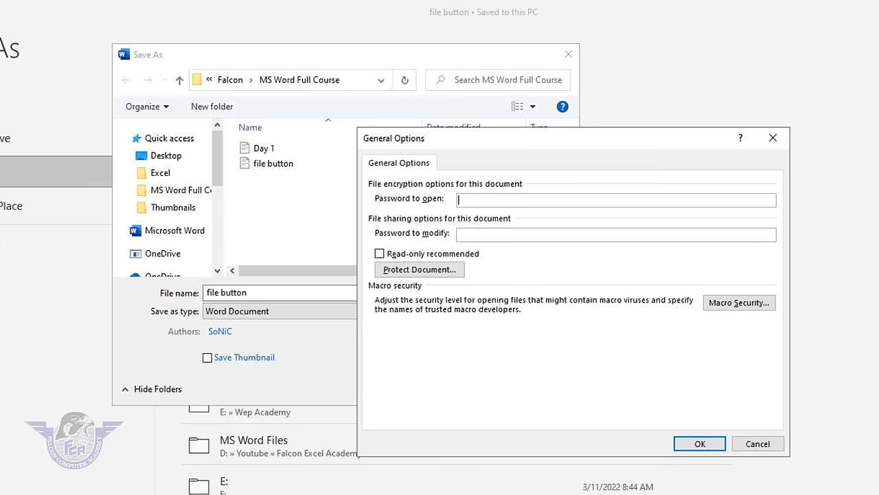
text(123)
click(481, 234)
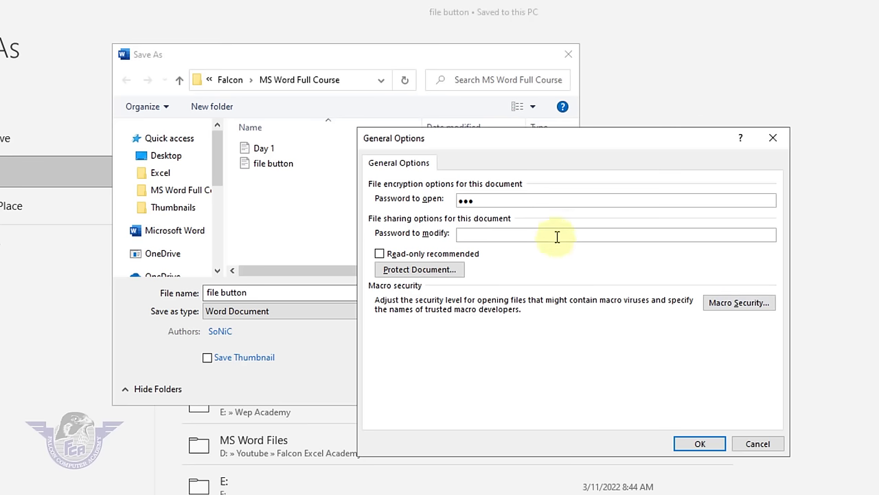
text(123)
click(707, 445)
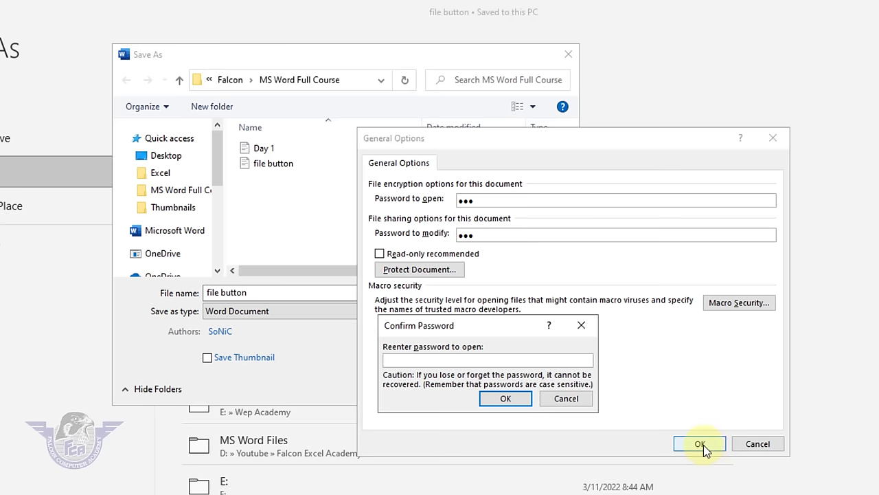
- Re-enter both passwords to confirm them and save 'file button' under the same name
text(123)
click(506, 400)
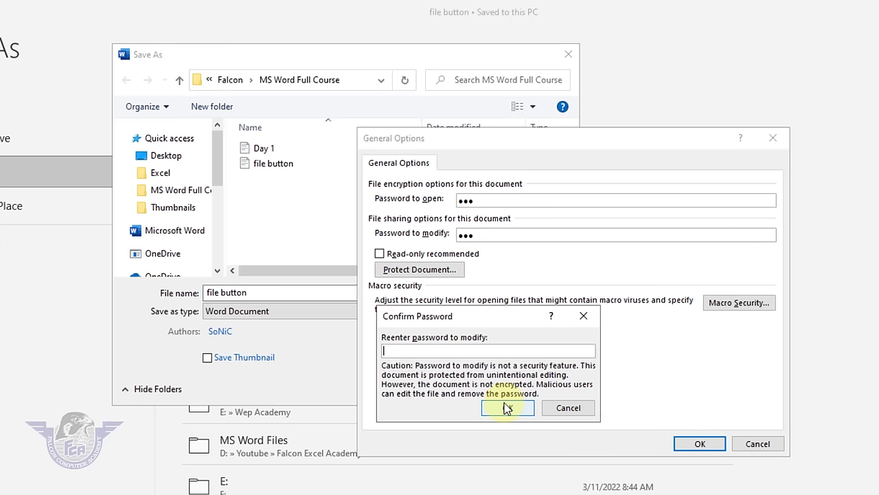
text(123)
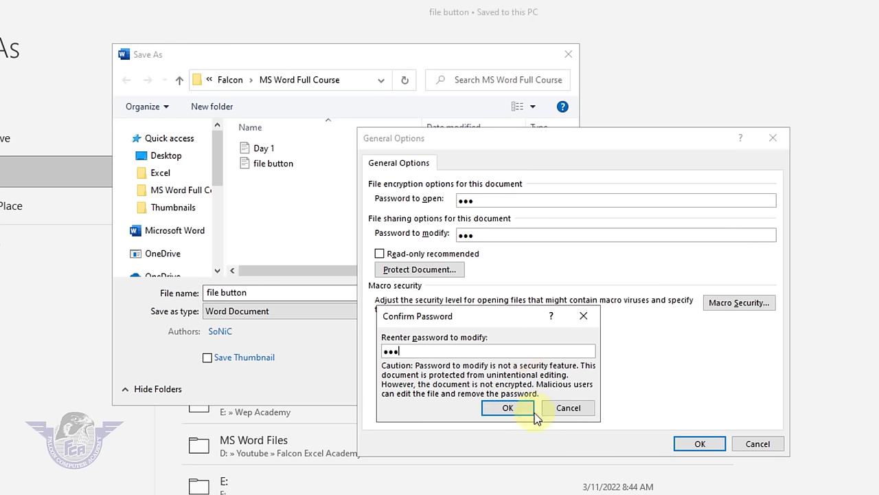
click(528, 414)
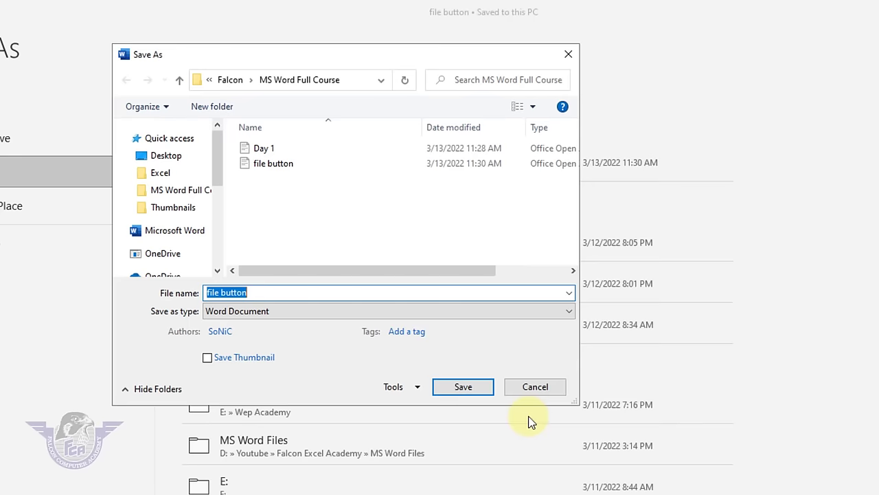
click(464, 386)
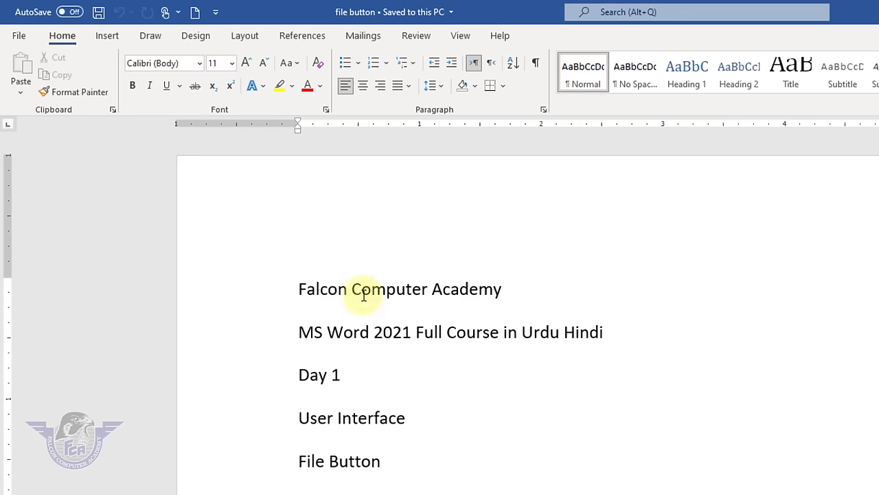
- Close the document, then browse This PC and try opening 'file button'
click(23, 36)
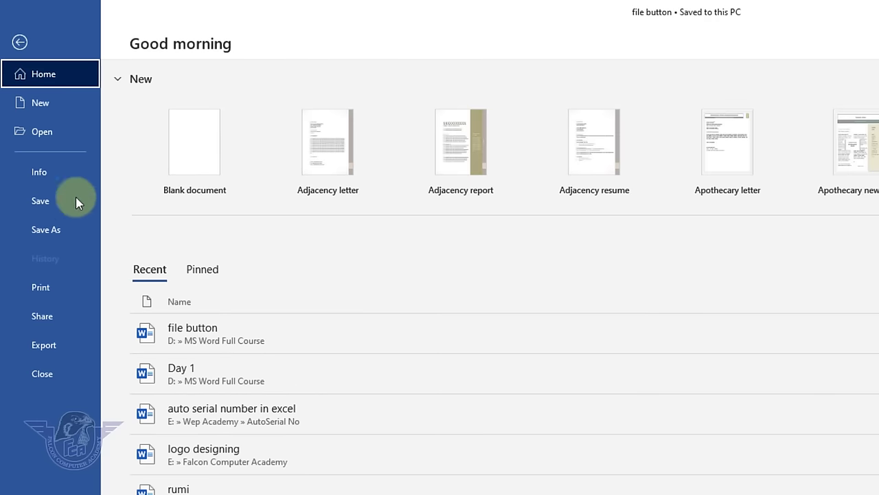
click(59, 375)
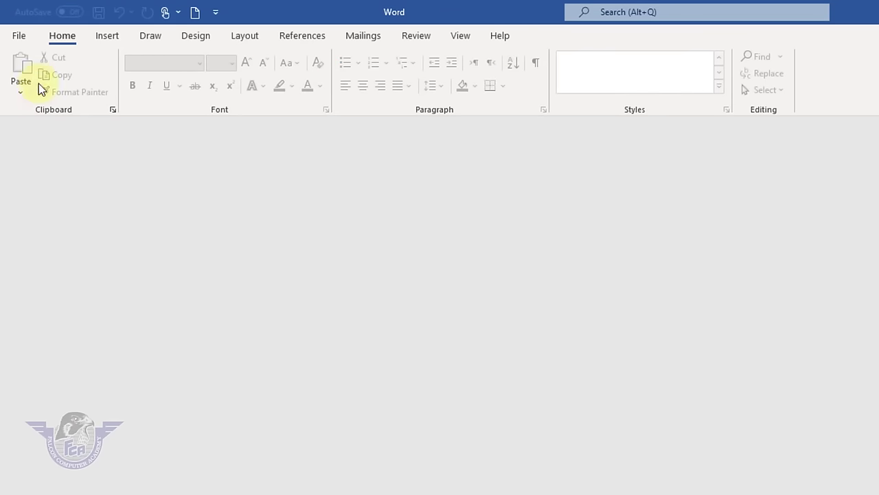
click(24, 37)
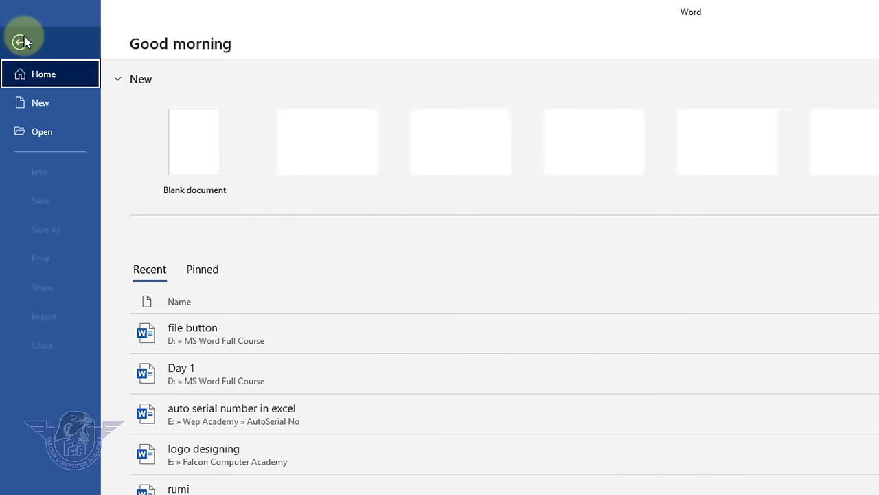
click(37, 135)
click(186, 248)
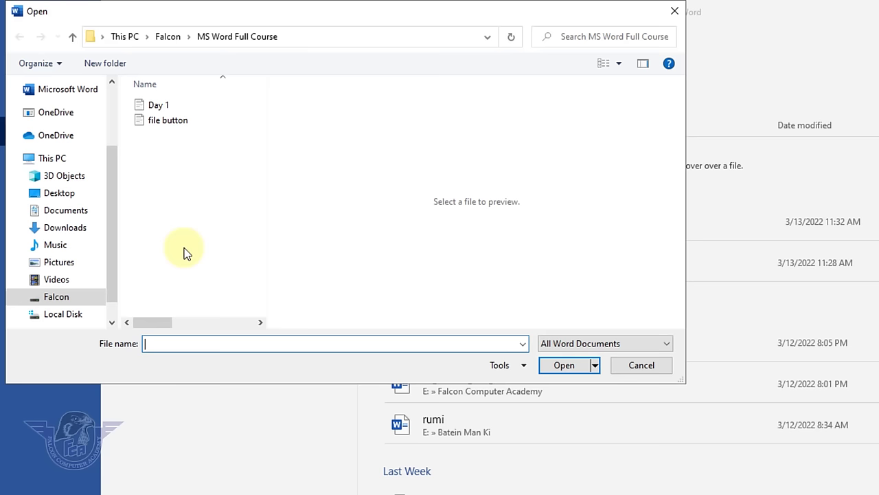
click(169, 121)
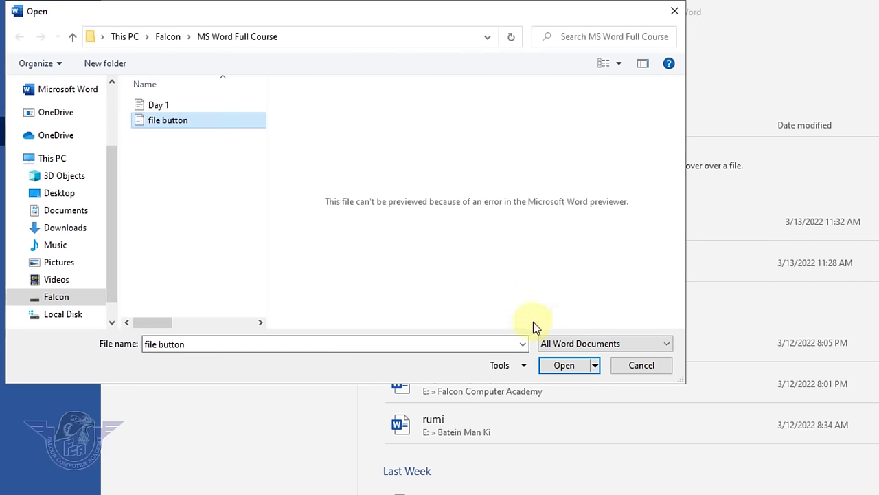
click(570, 368)
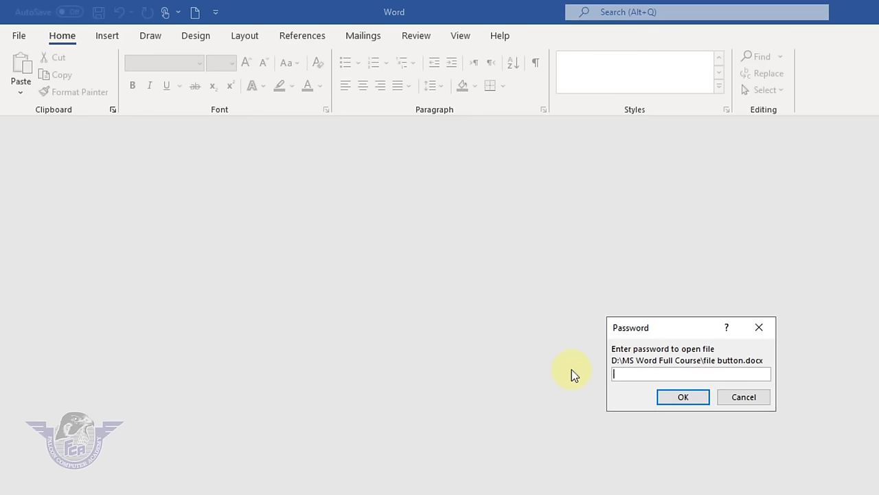
- Enter an incorrect open password and dismiss the resulting error message
text(123456)
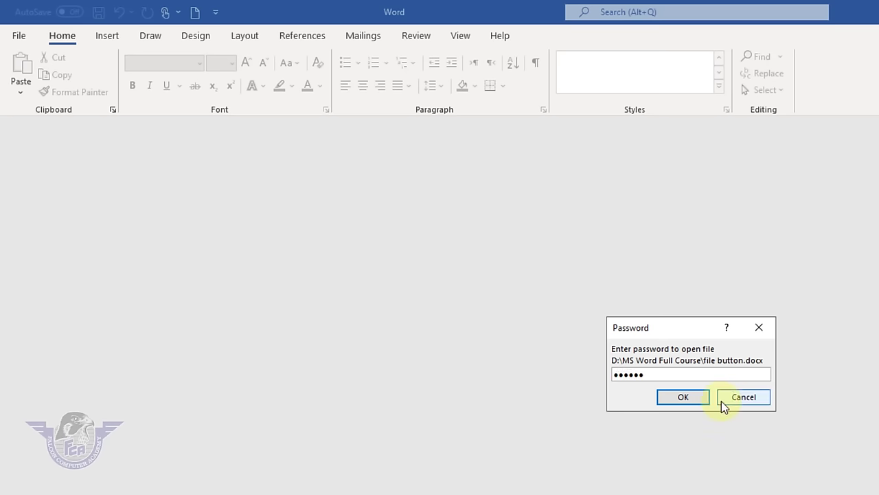
click(693, 399)
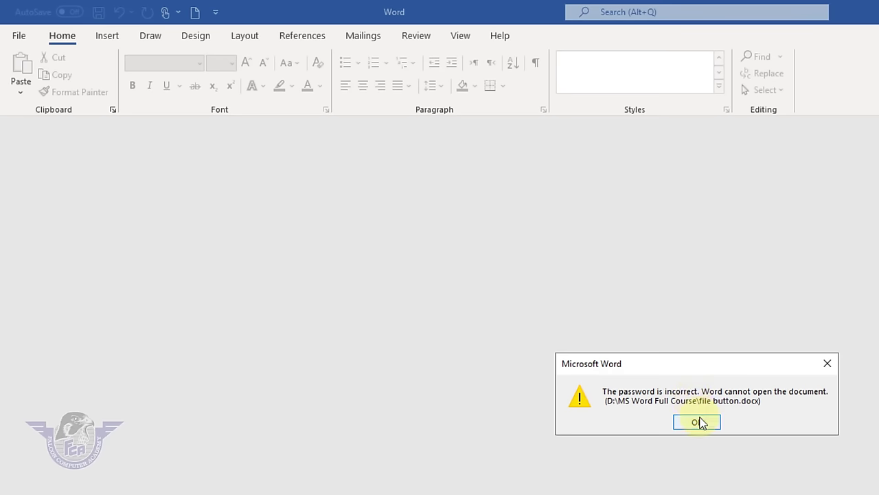
click(698, 421)
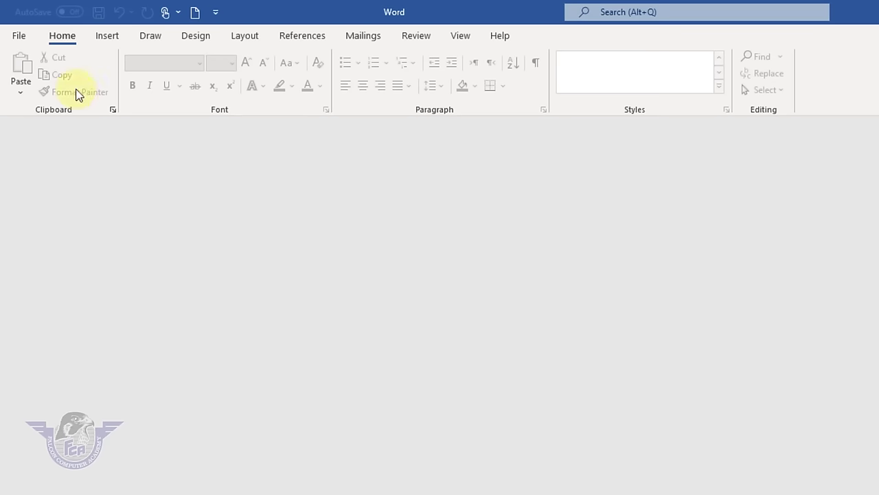
- Open 'file button' from This PC, entering the correct open and modify passwords
click(20, 39)
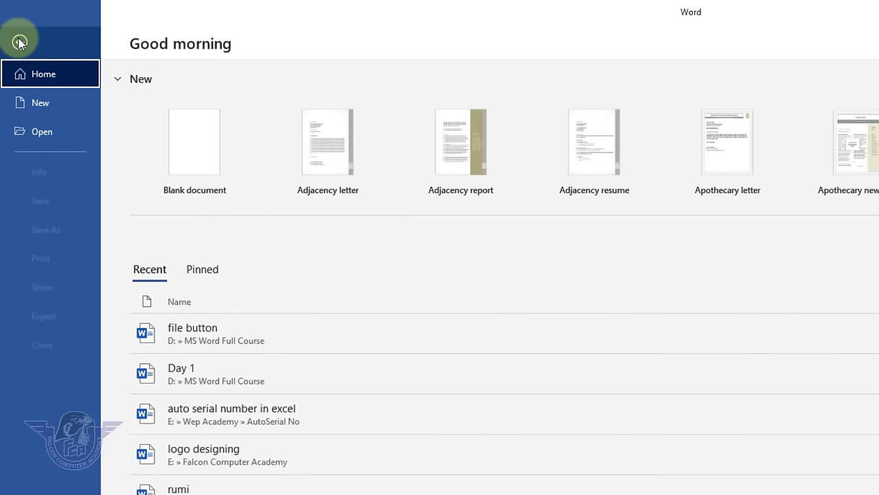
click(43, 132)
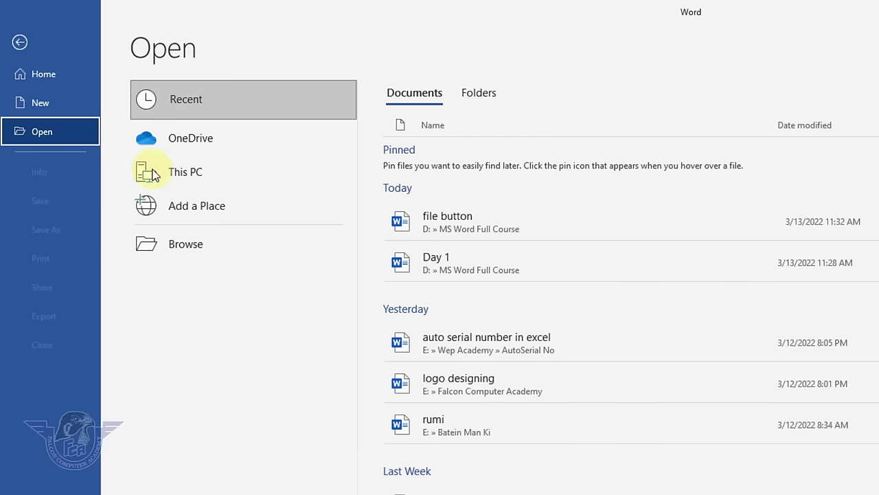
click(214, 256)
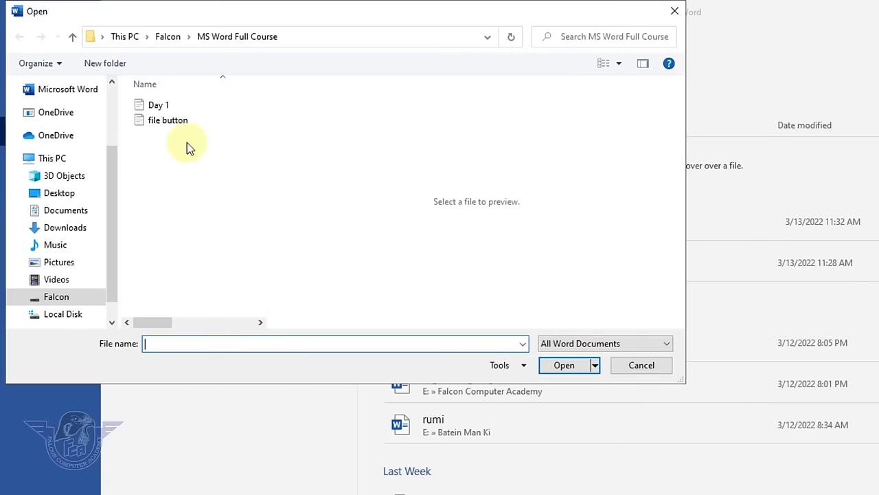
click(174, 119)
click(569, 366)
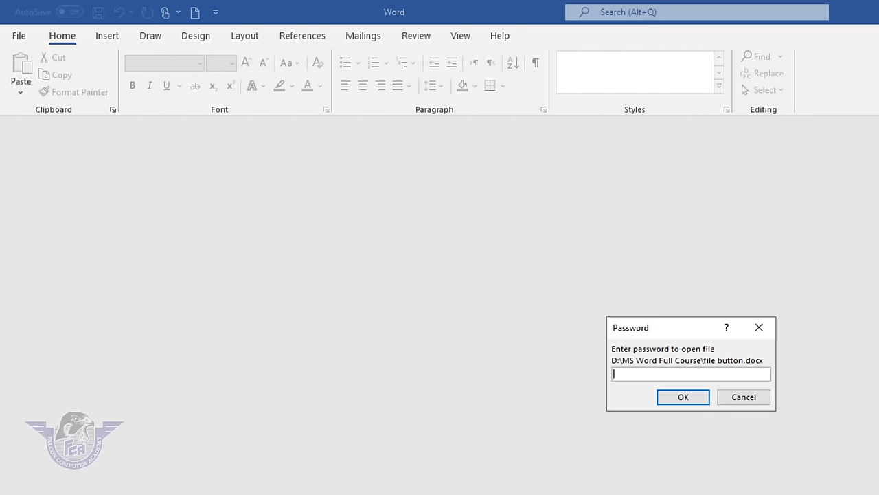
text(1234)
key(Return)
text(1234)
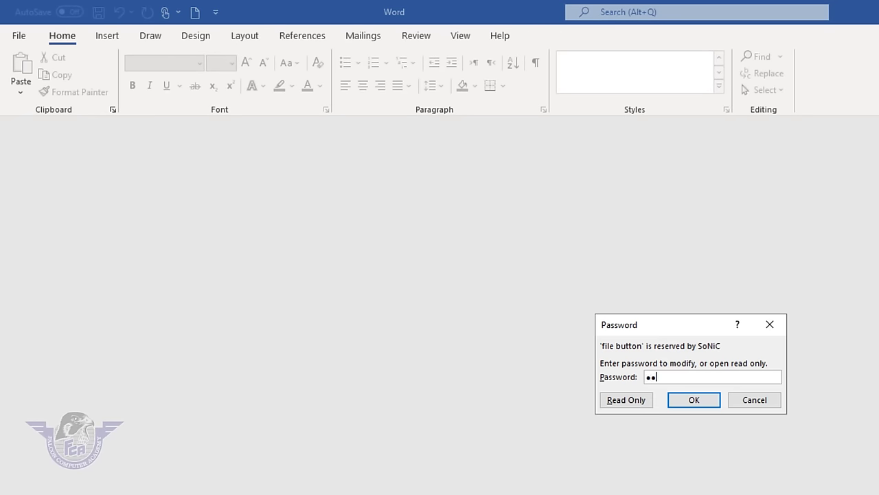
key(Return)
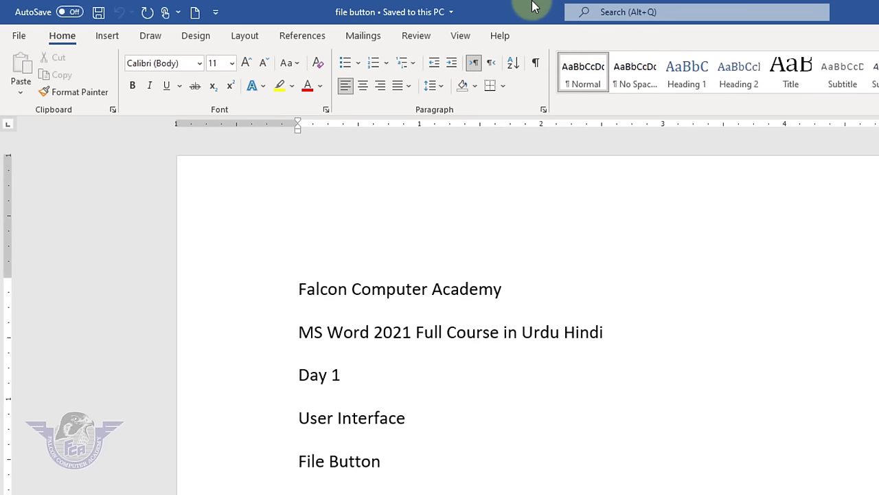
- Open General Options from the Tools menu of the Save As dialog
click(20, 38)
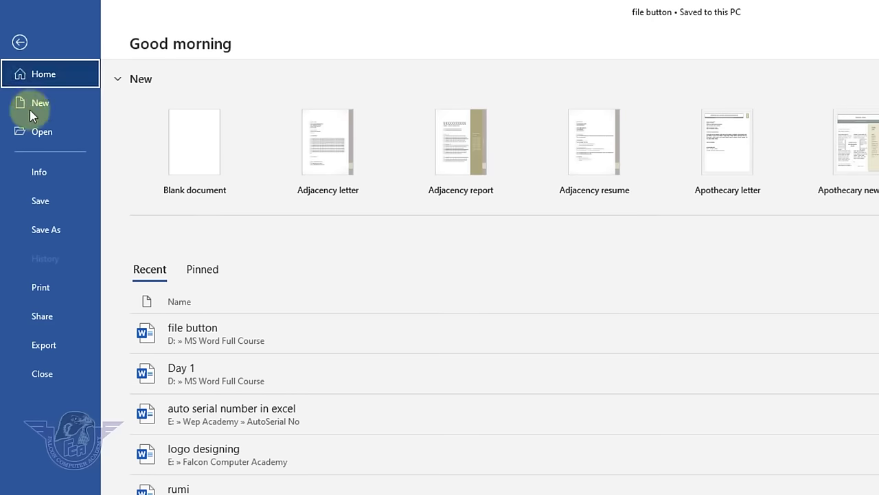
click(46, 231)
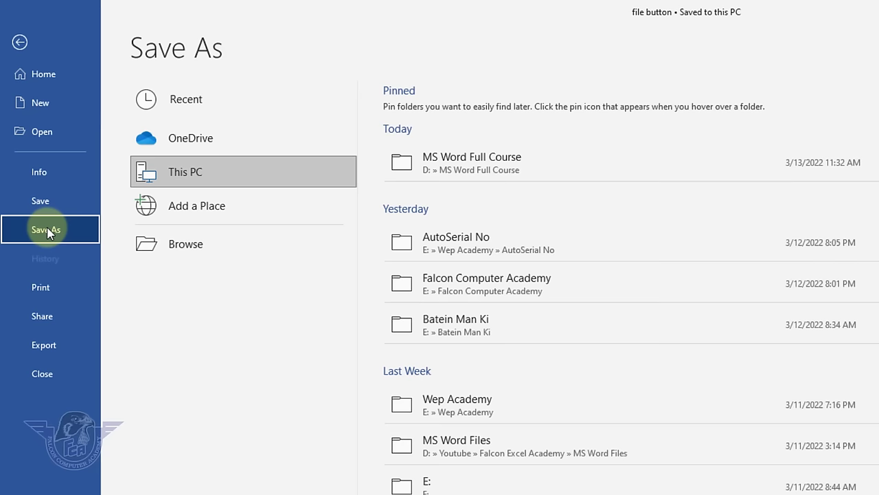
click(204, 252)
click(615, 387)
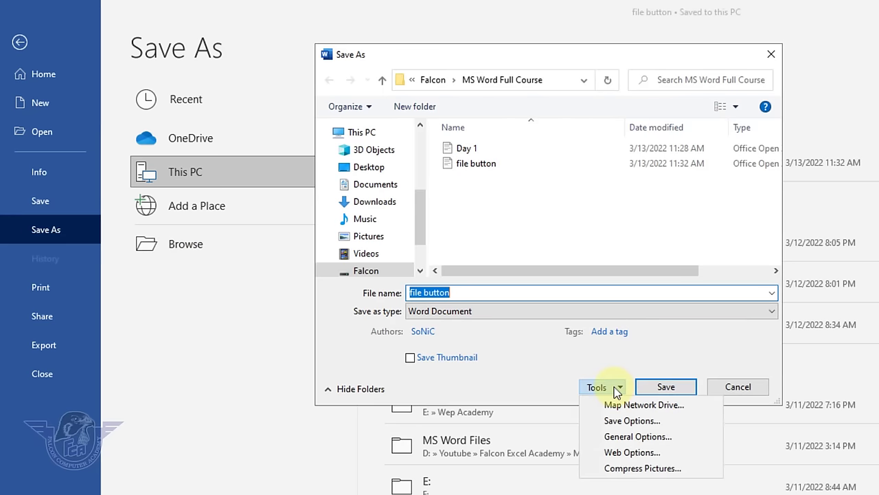
click(647, 439)
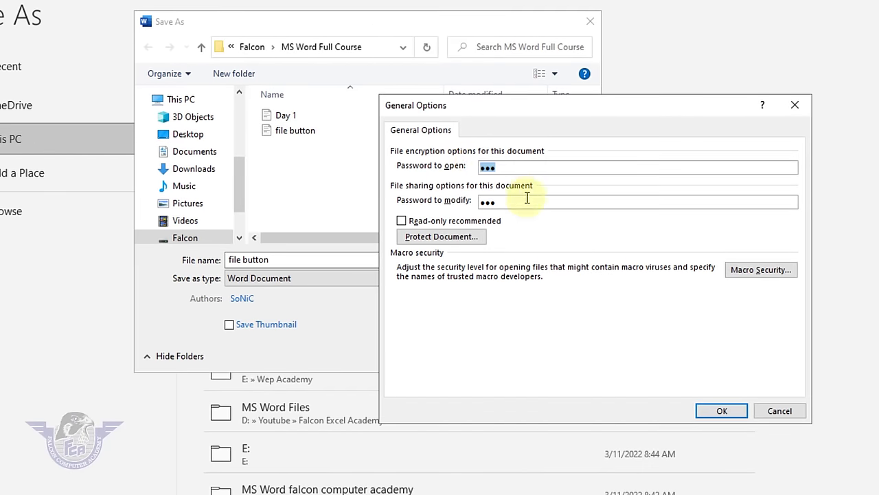
- Empty both the open and modify password boxes and confirm the change
key(BackSpace)
drag(521, 198, 455, 199)
key(BackSpace)
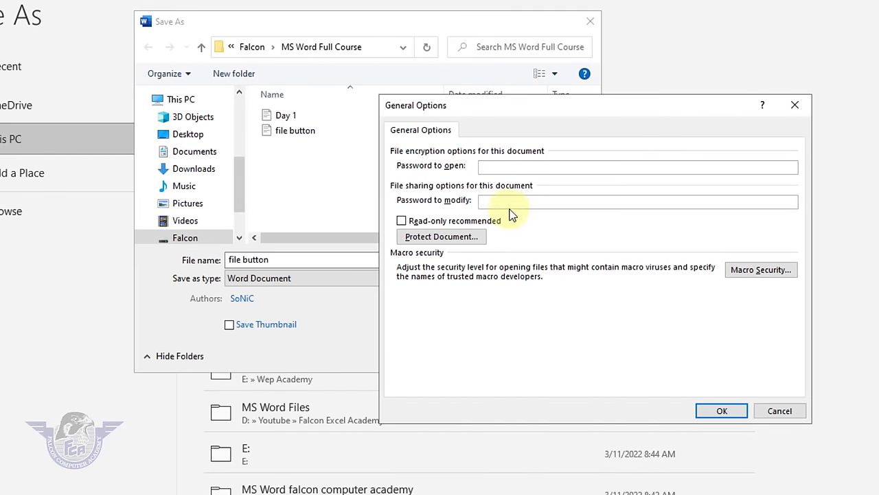
click(515, 166)
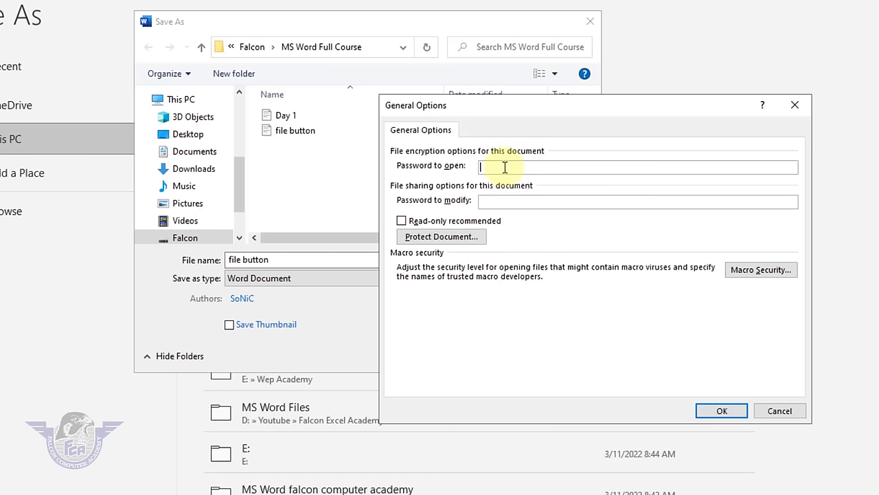
click(738, 415)
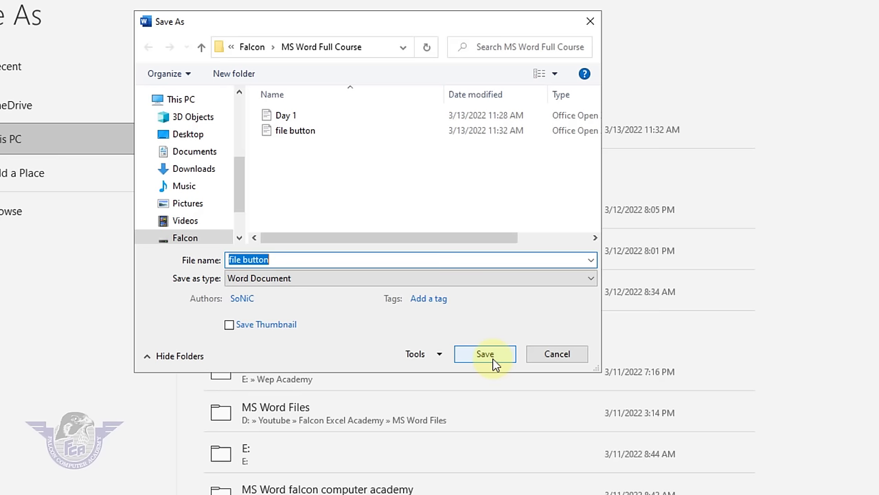
- Save 'file button' without passwords, close it, and reopen it with no password prompt
click(485, 353)
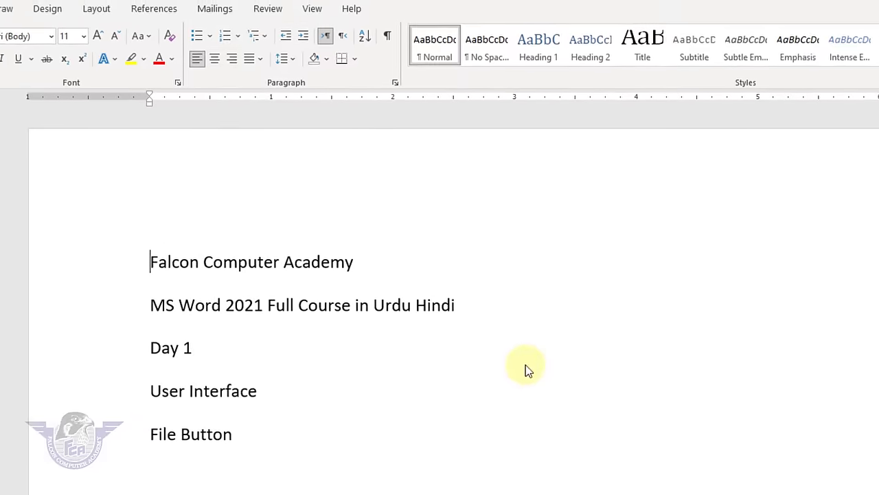
click(20, 36)
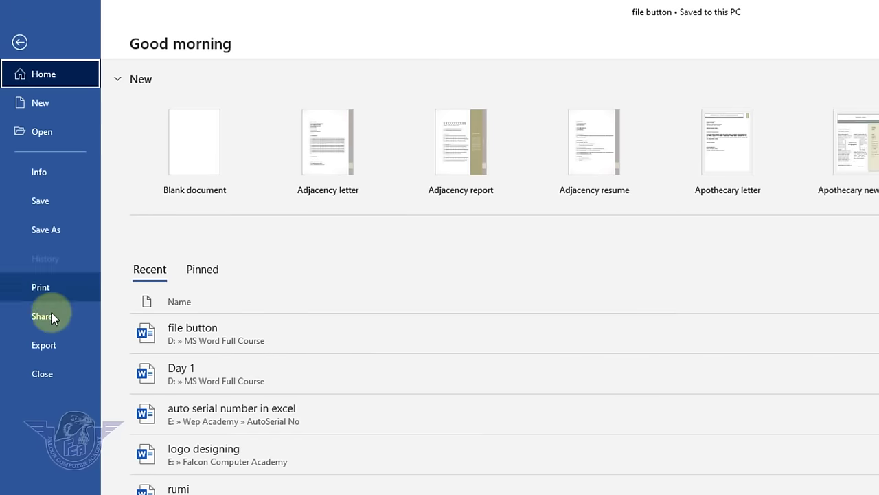
click(59, 376)
click(21, 39)
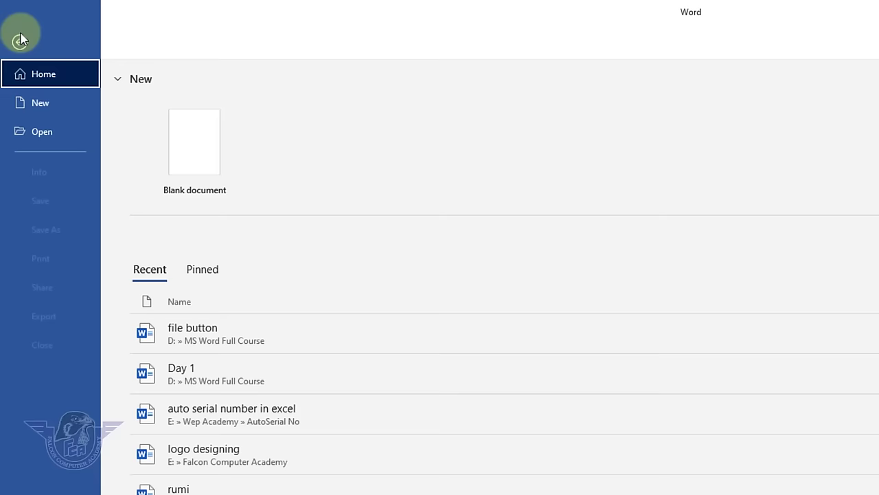
click(48, 133)
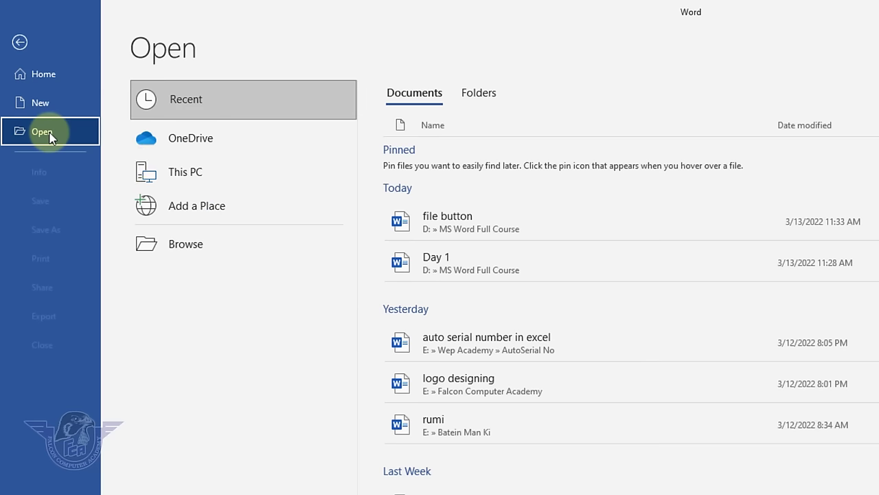
click(183, 250)
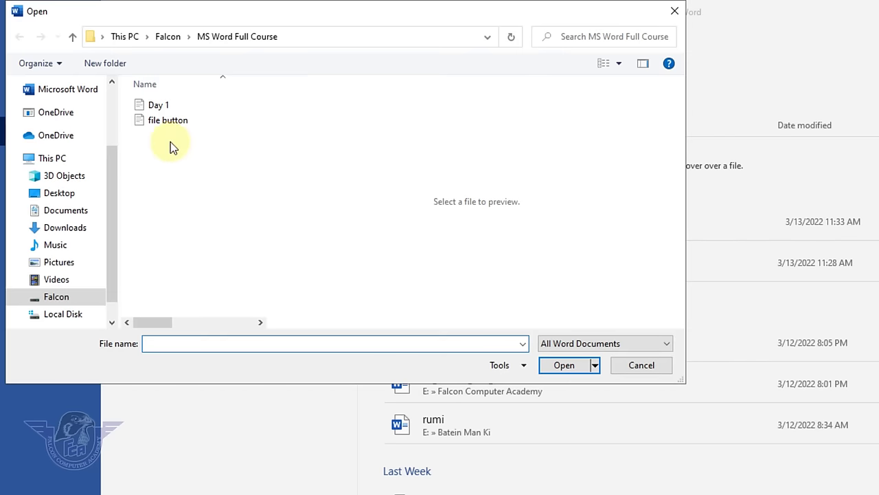
click(173, 121)
click(571, 365)
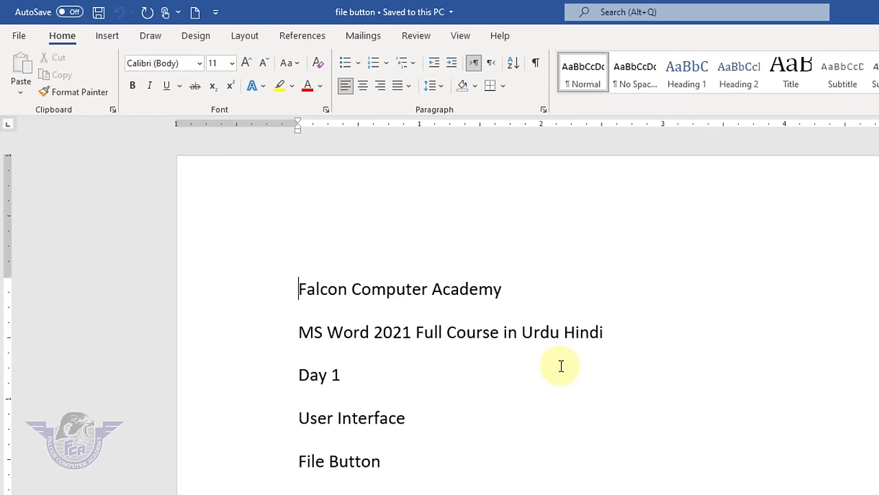
- Return to the document and select all of its text
click(19, 36)
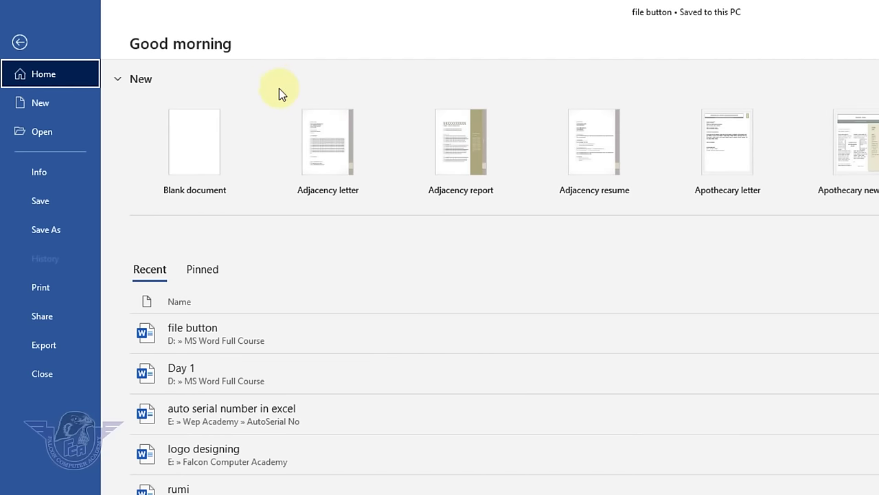
key(Escape)
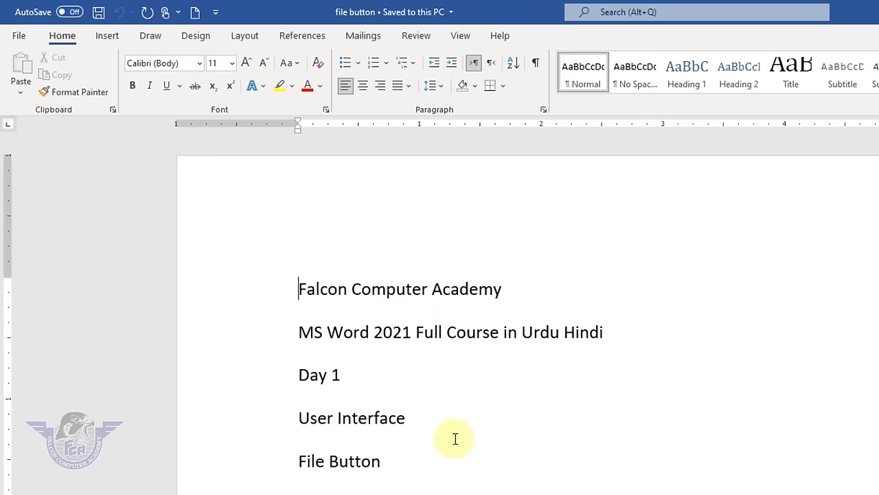
click(455, 438)
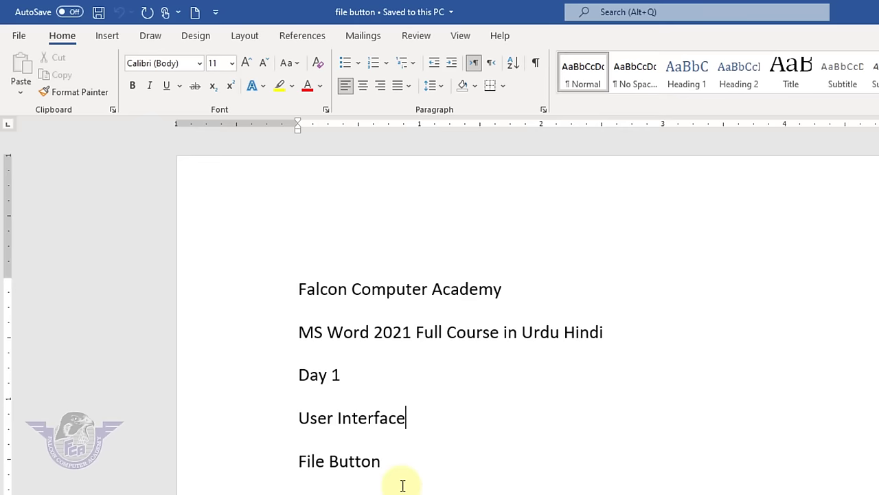
key(ctrl+a)
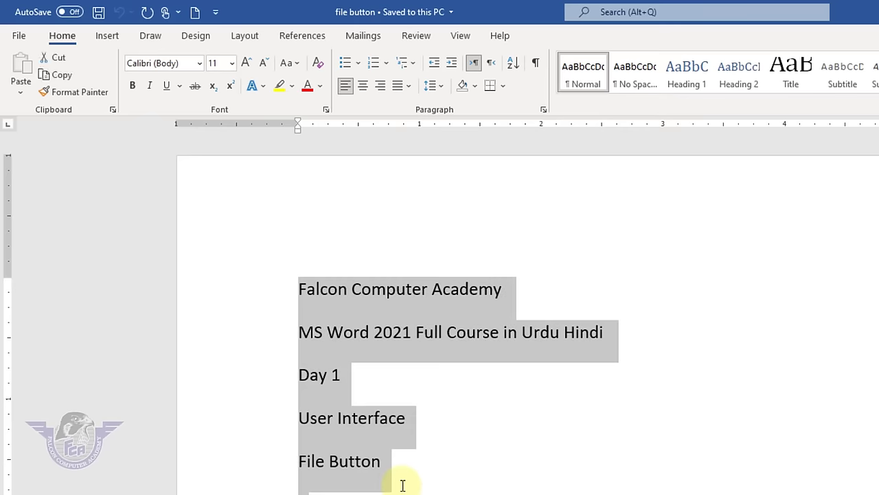
- Delete the selected lines and enter =rand() to generate five sample paragraphs
key(Delete)
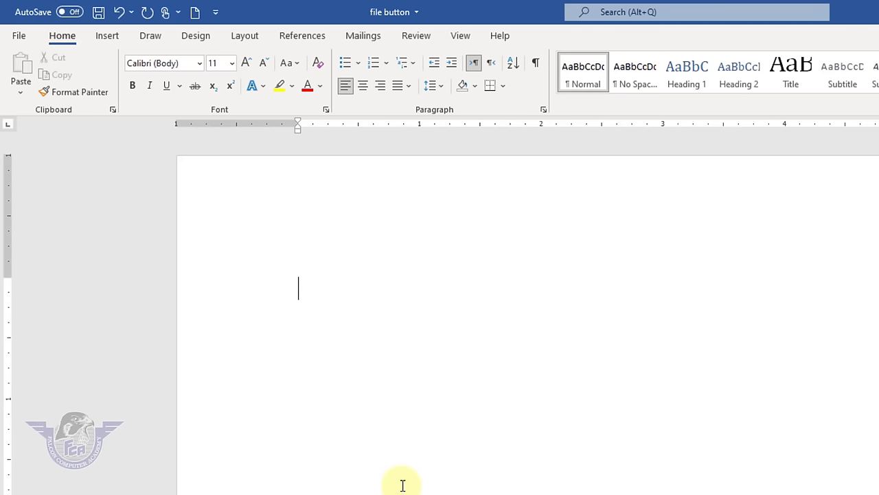
text(=rand())
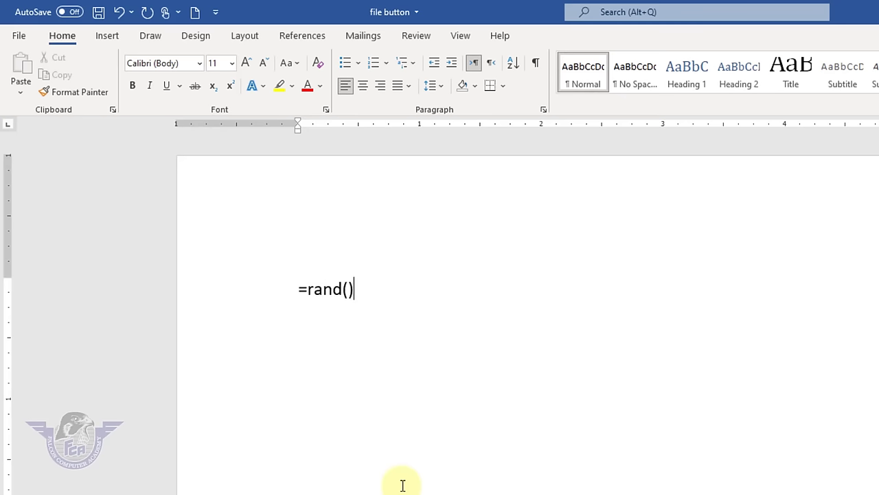
key(Return)
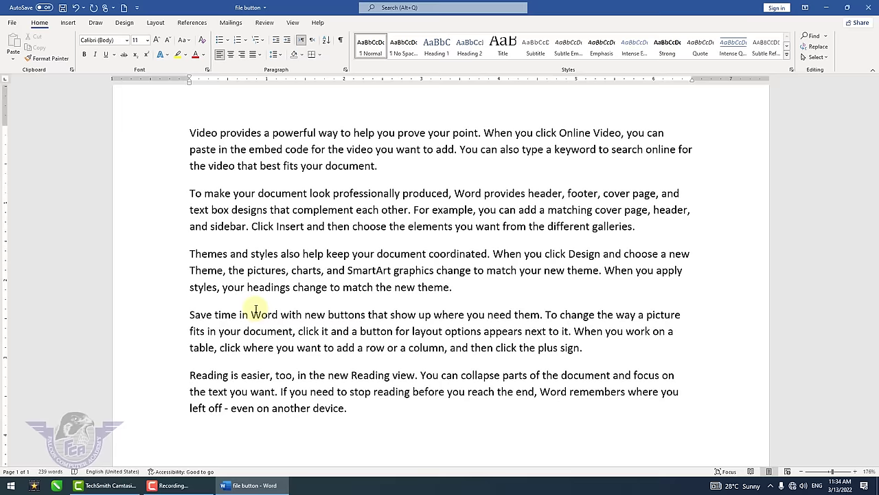
scroll(455, 263, up, 1)
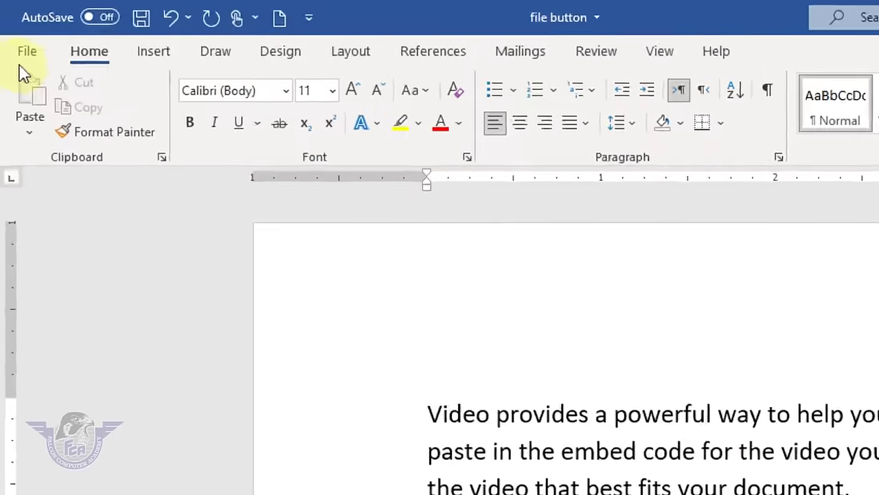
- Go to the Print page and raise Copies to 3
click(13, 23)
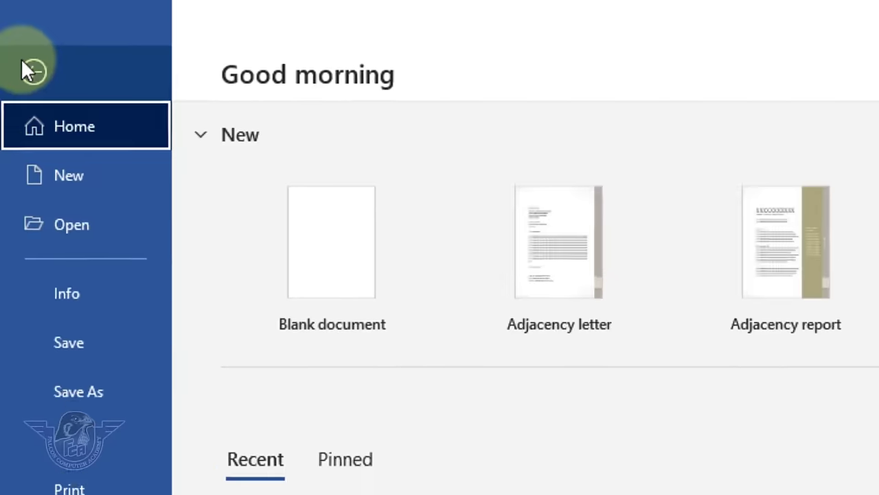
click(81, 359)
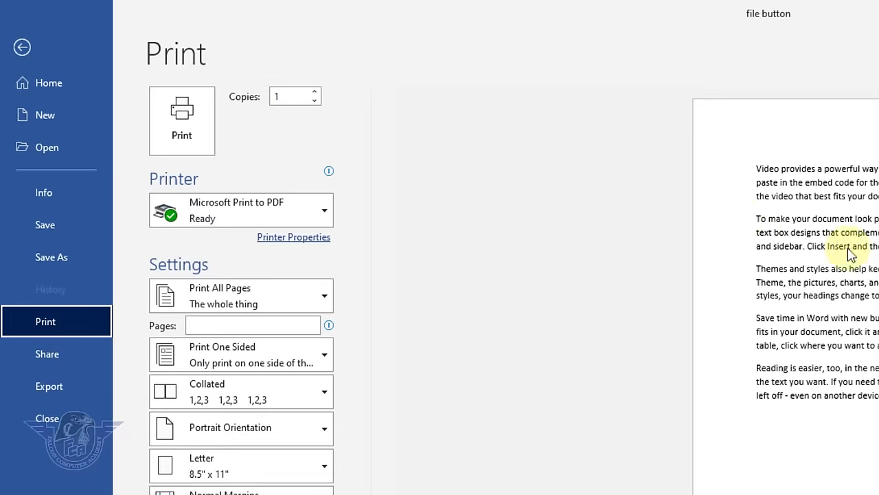
click(315, 93)
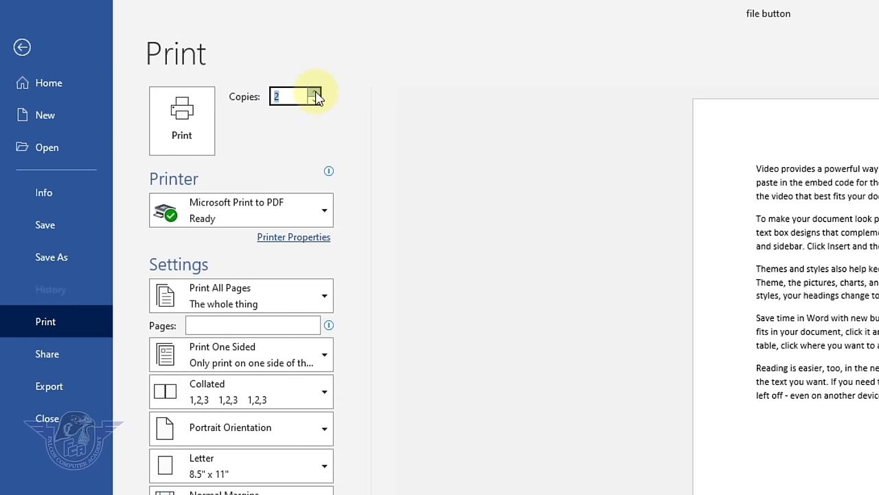
click(315, 93)
click(299, 96)
click(160, 136)
- Keep Microsoft Print to PDF as the selected printer
click(314, 212)
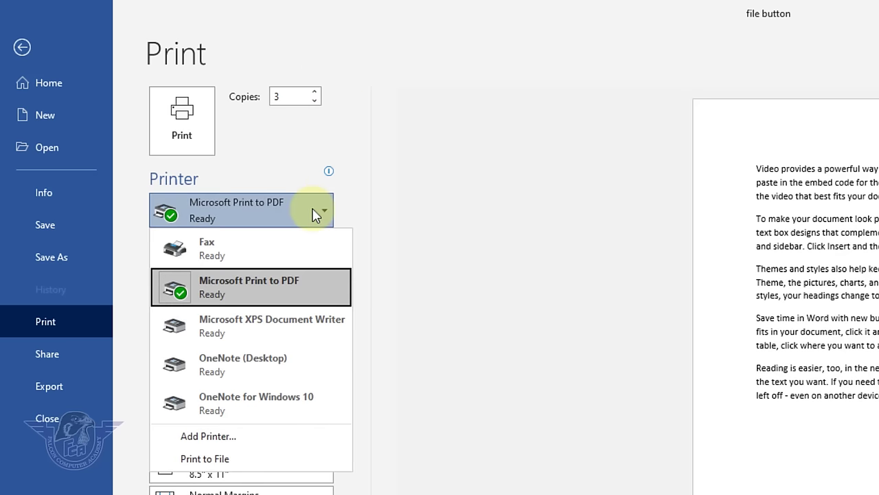
click(315, 213)
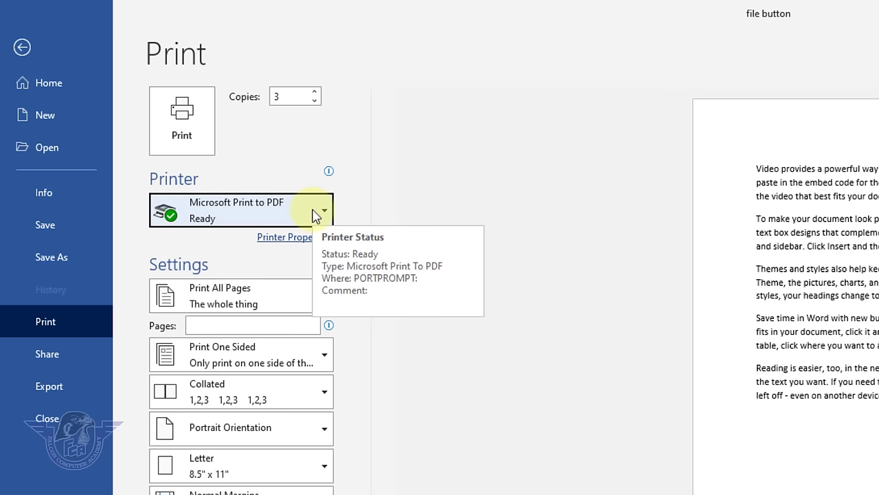
click(316, 214)
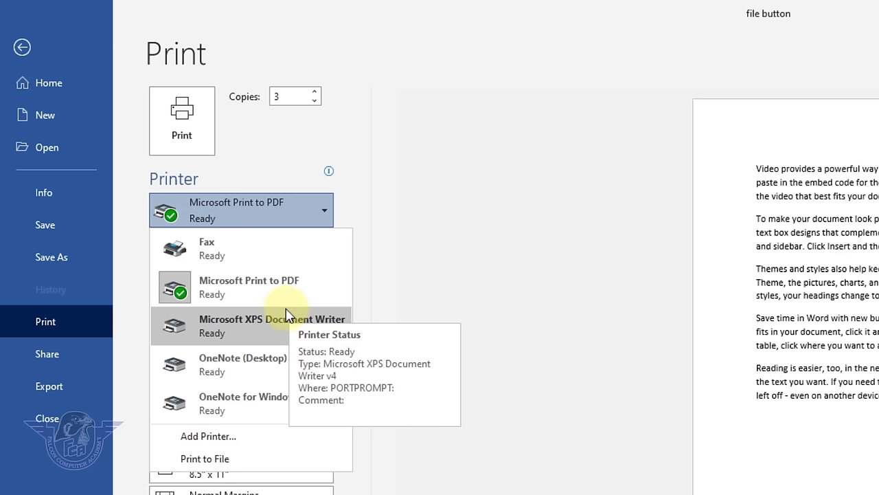
click(254, 294)
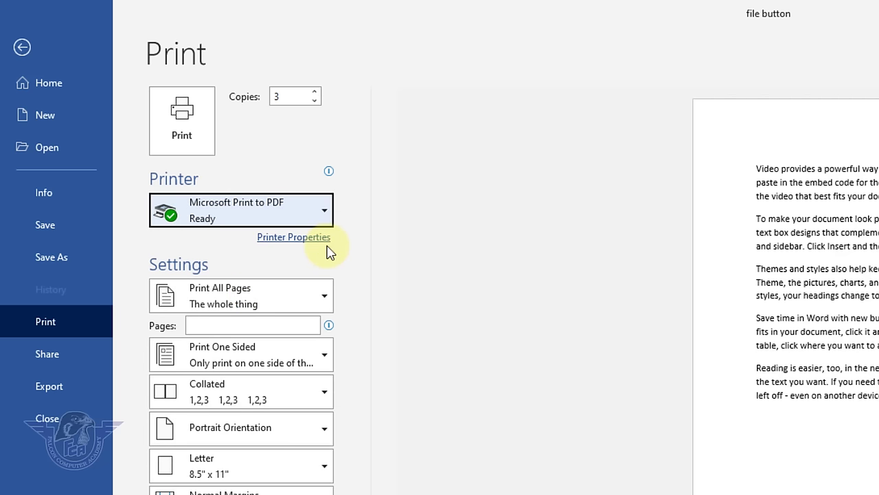
- Choose Custom Print and enter the page range 3,6,9-20
click(300, 307)
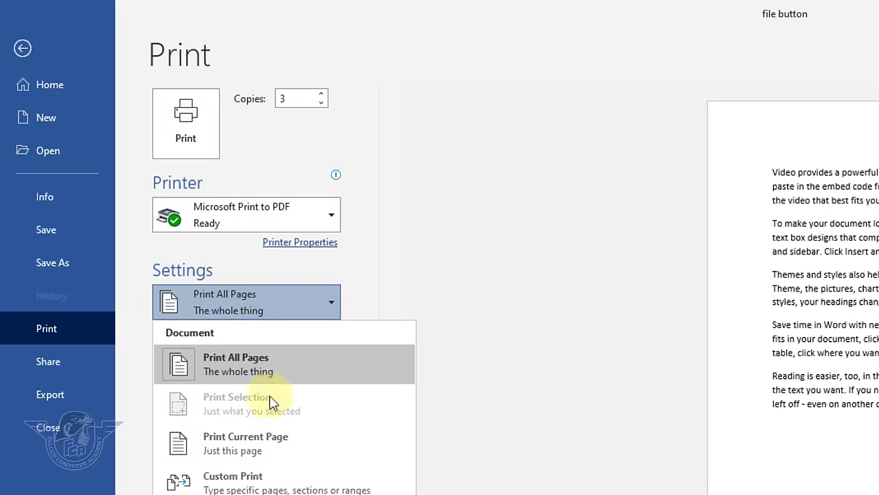
click(286, 442)
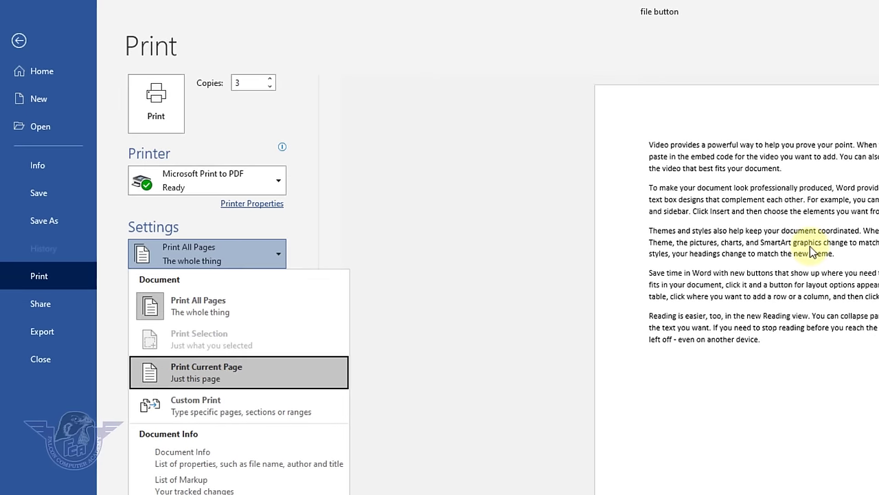
click(228, 406)
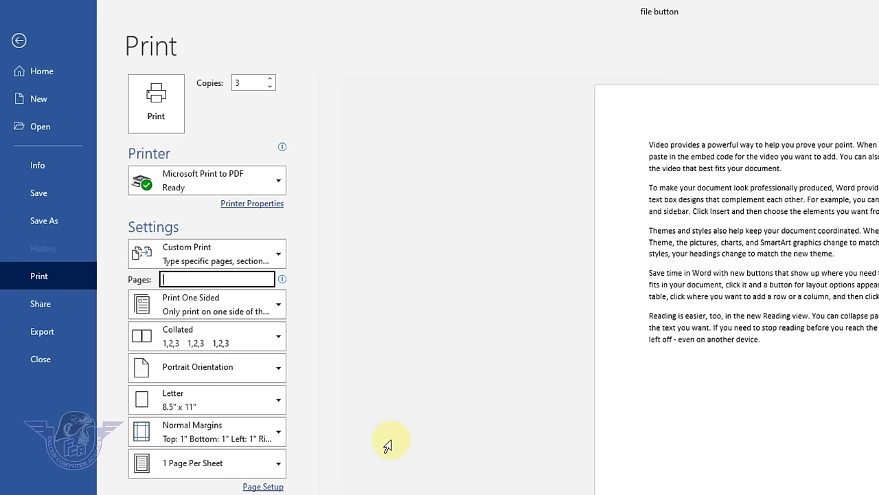
text(3,)
text(6)
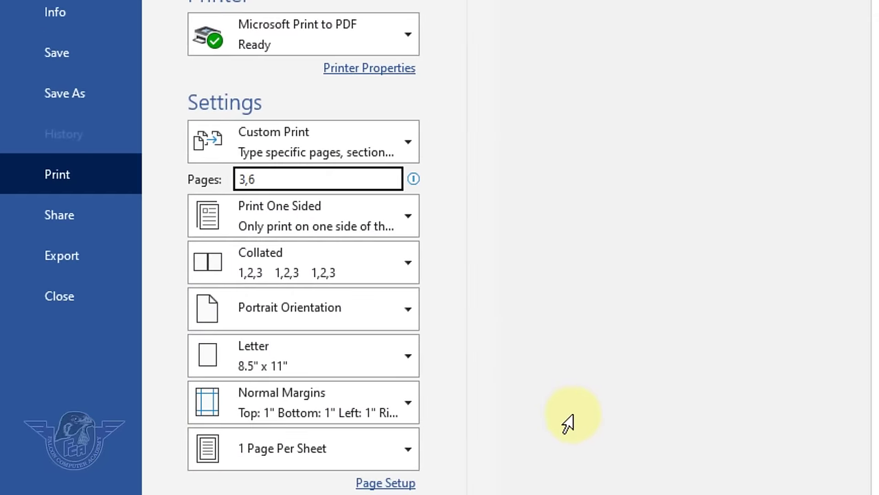
text(,9)
text(-20)
- Set printing to Manually Print on Both Sides and keep copies collated
click(317, 218)
click(325, 262)
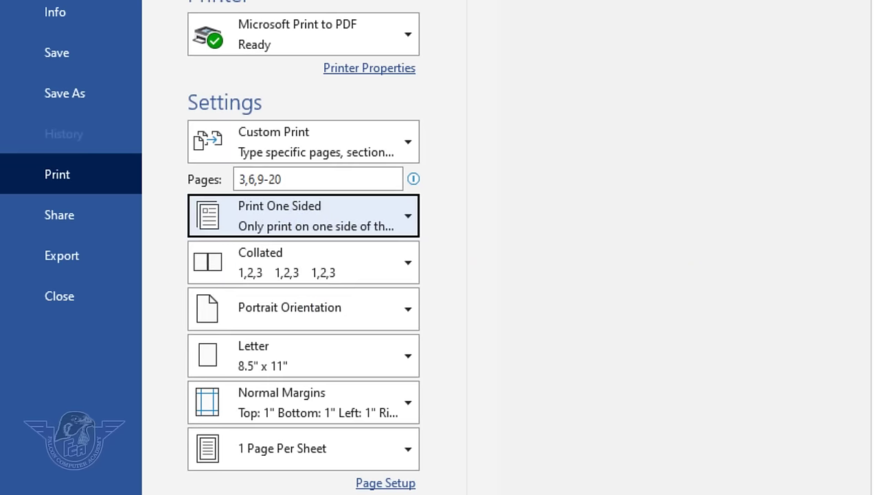
click(304, 223)
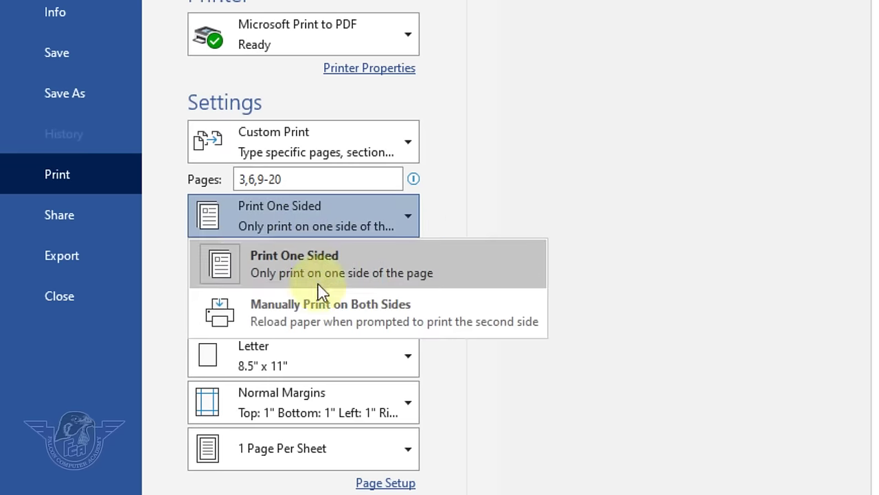
click(323, 321)
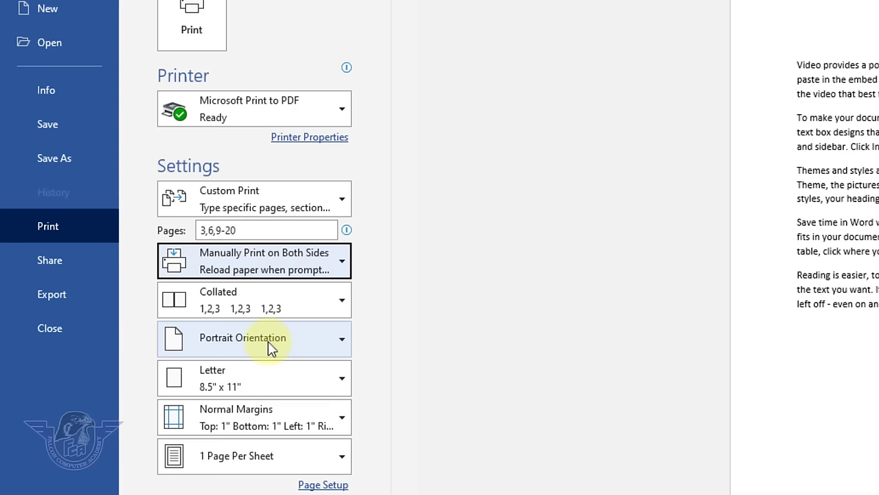
click(283, 302)
click(267, 347)
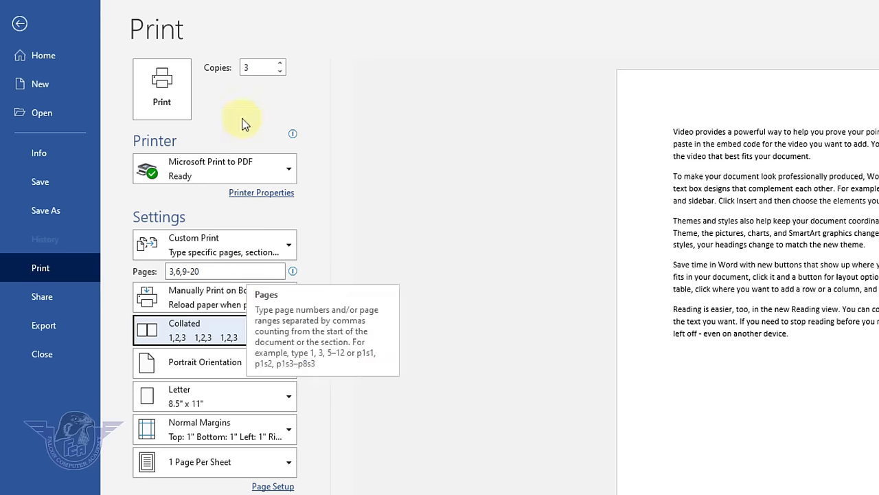
- Keep copies collated and switch the page orientation to Landscape
click(231, 336)
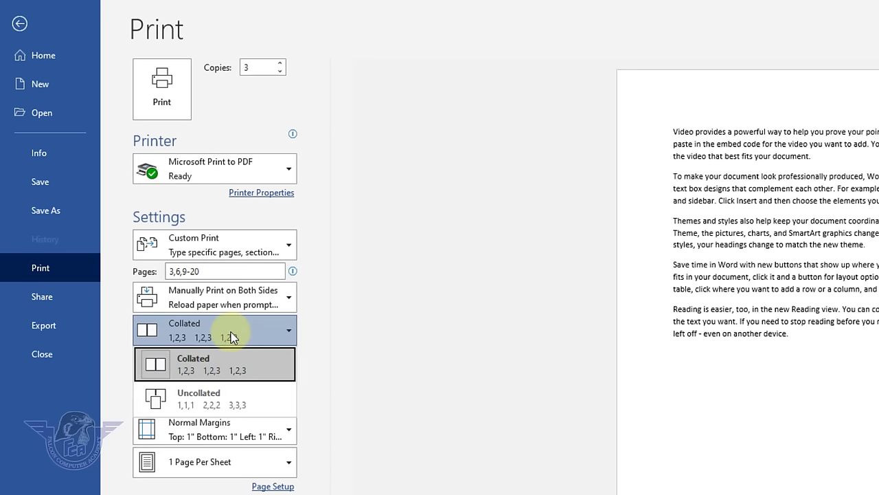
click(215, 402)
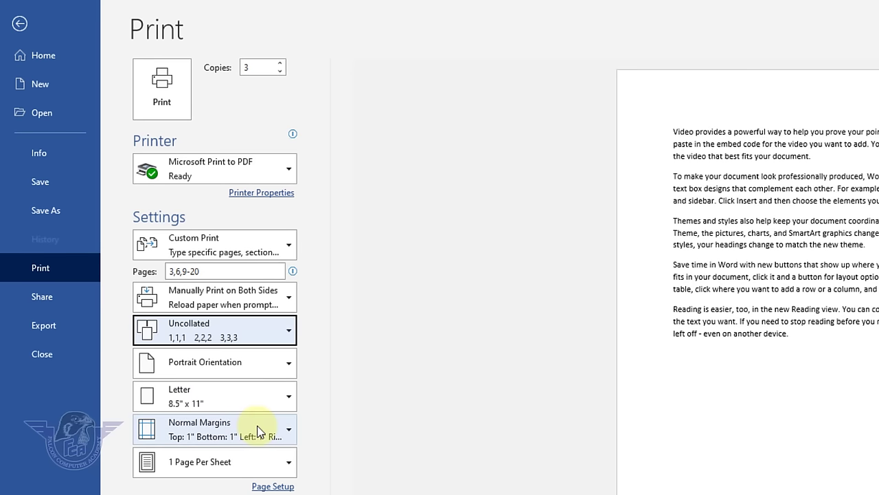
triple_click(172, 272)
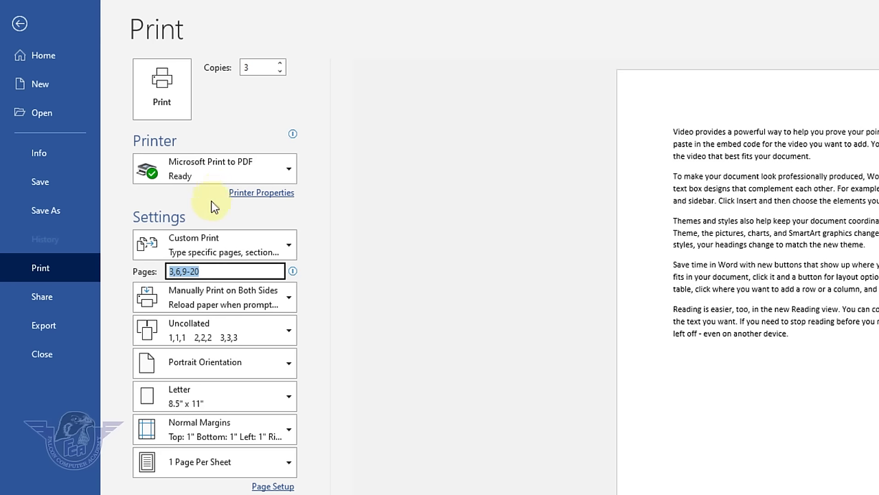
click(217, 329)
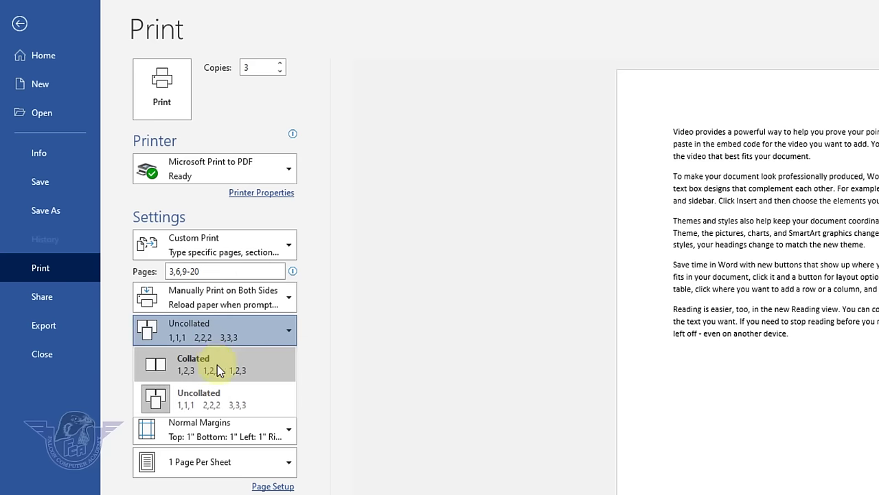
click(218, 365)
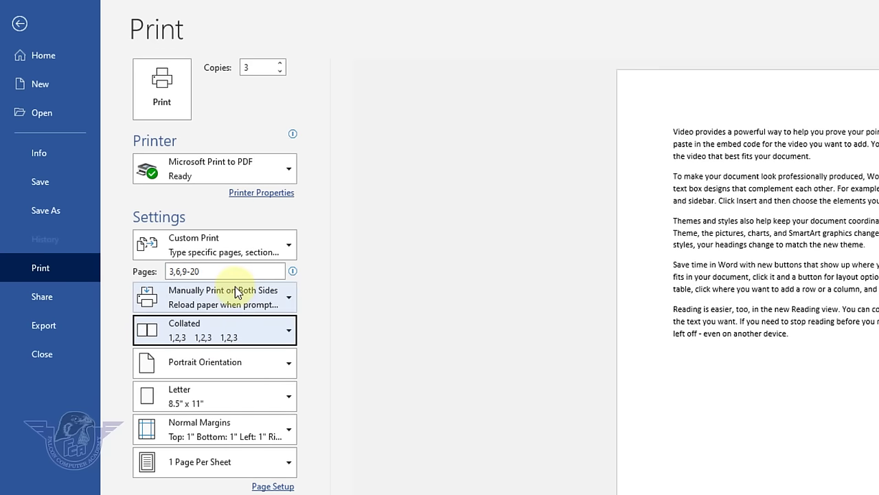
click(223, 362)
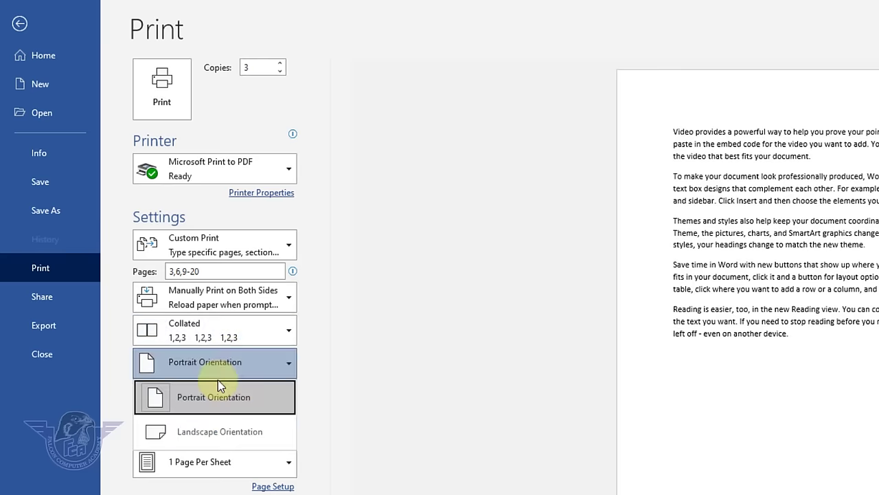
click(217, 397)
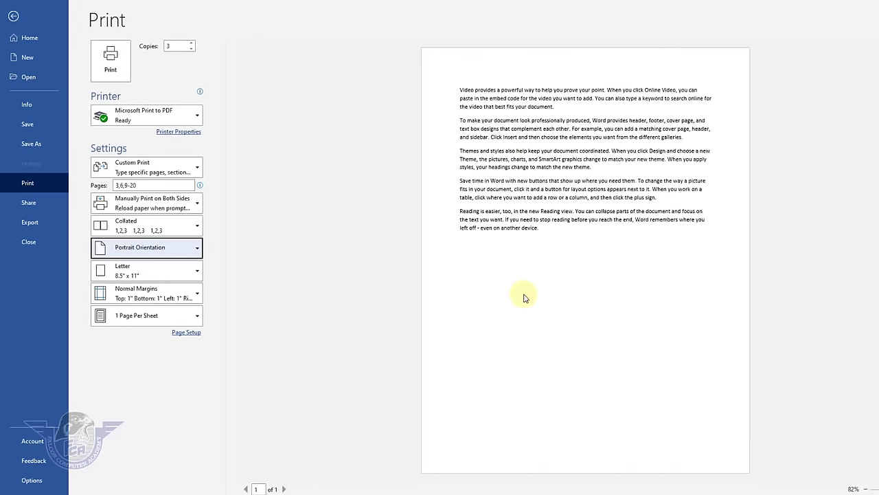
click(177, 250)
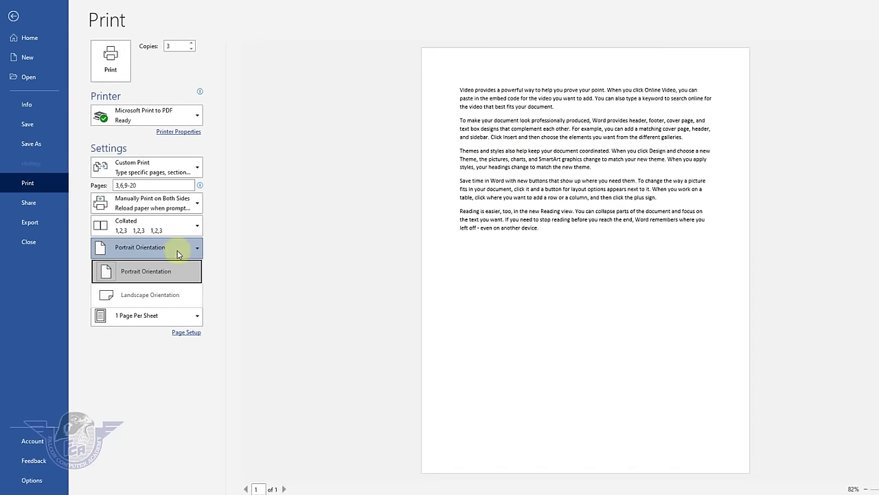
click(170, 301)
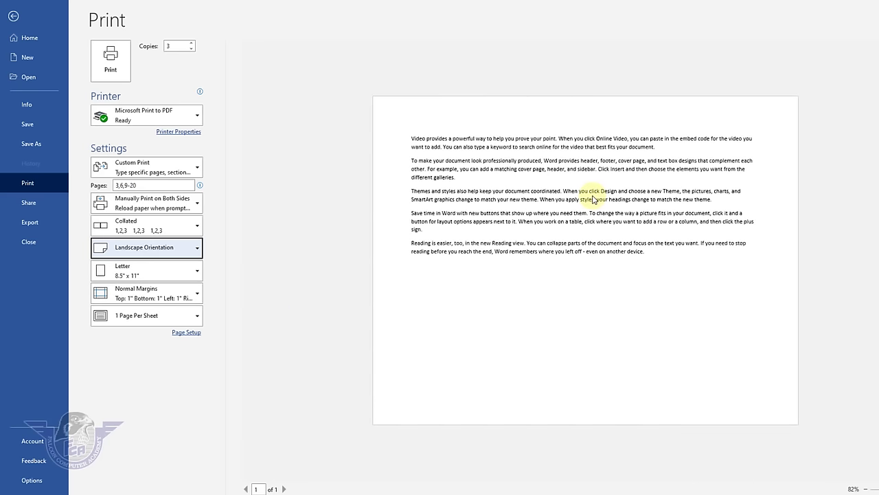
- Set paper size to A4, keep Normal margins and 1 Page Per Sheet
click(181, 277)
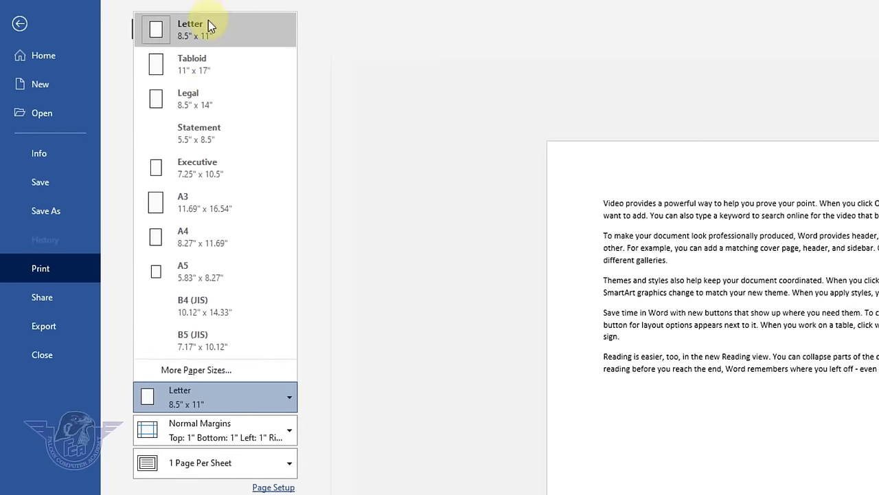
click(249, 246)
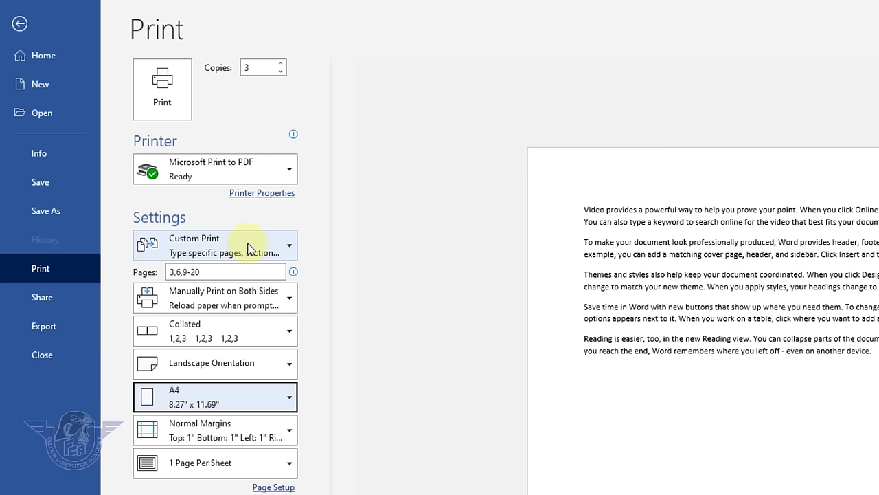
click(269, 433)
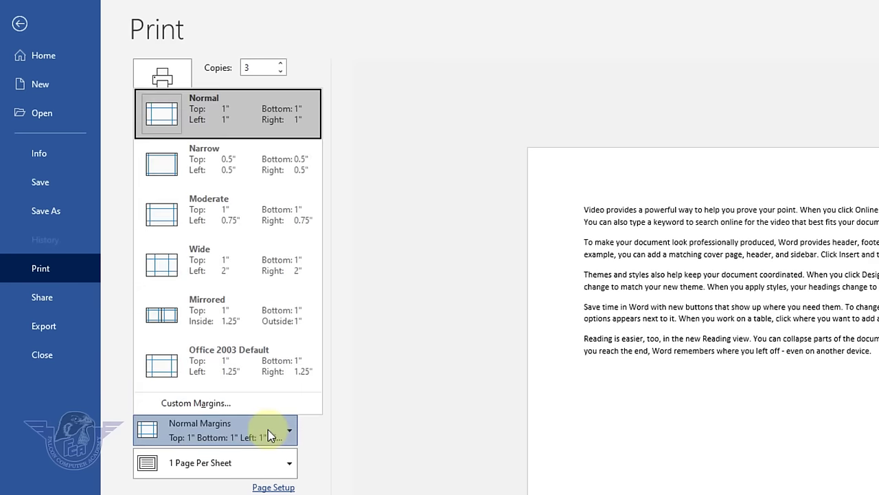
click(238, 113)
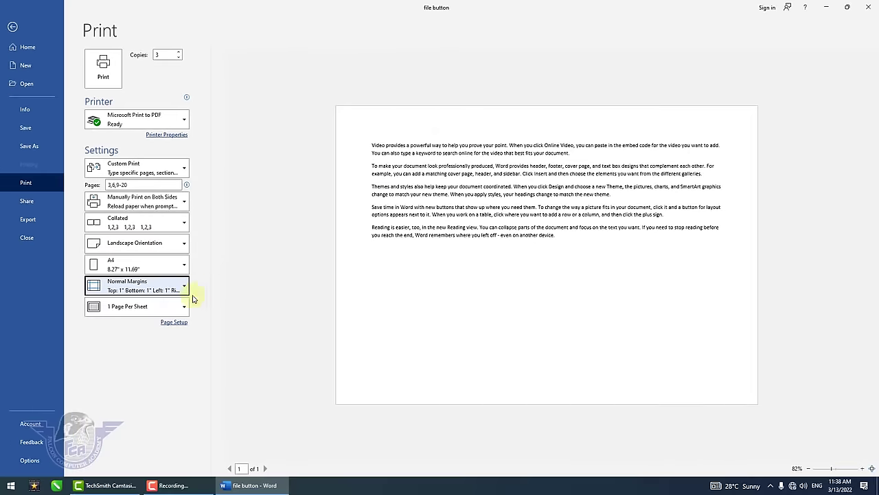
click(173, 307)
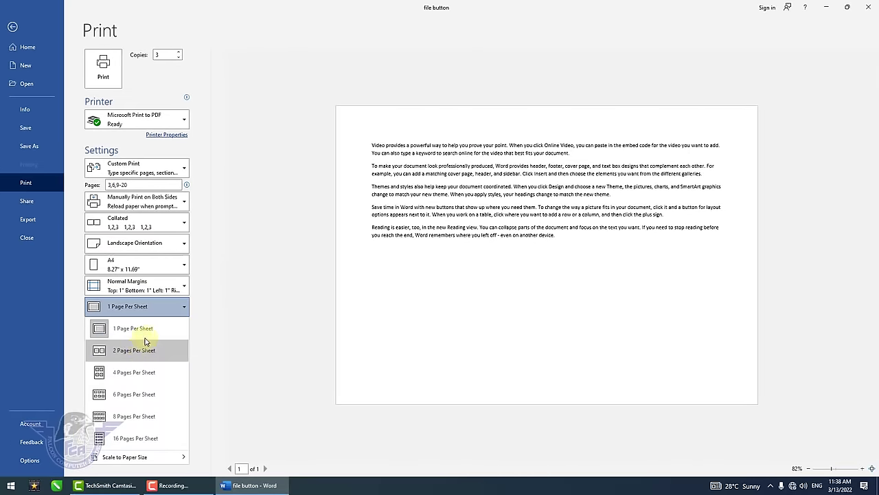
click(152, 334)
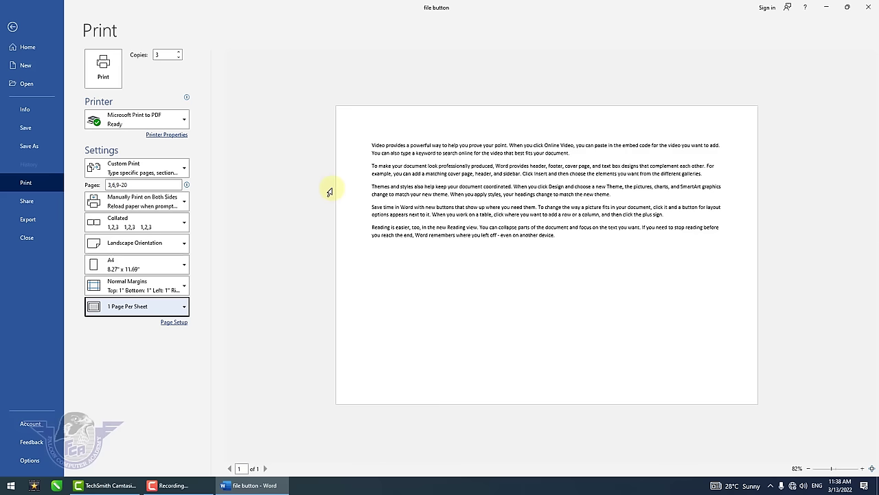
key(Tab)
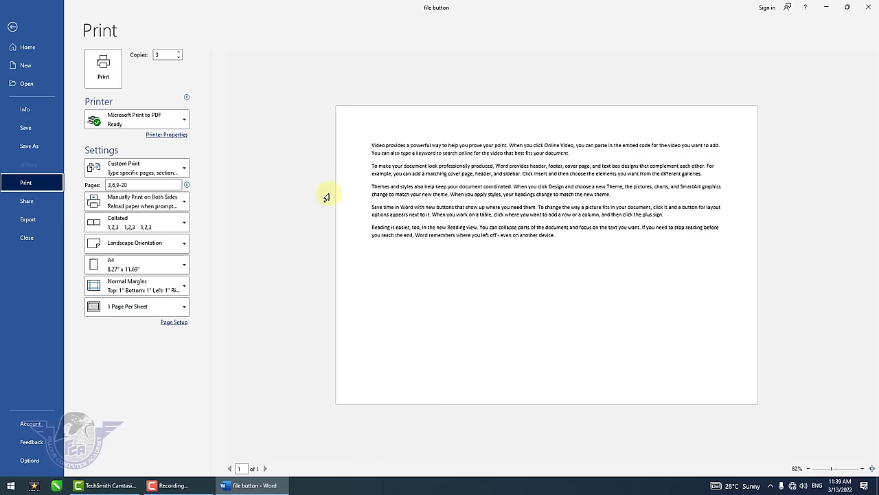
- Reach Word's File > Export page with Create PDF/XPS Document for the sample-text document
click(37, 219)
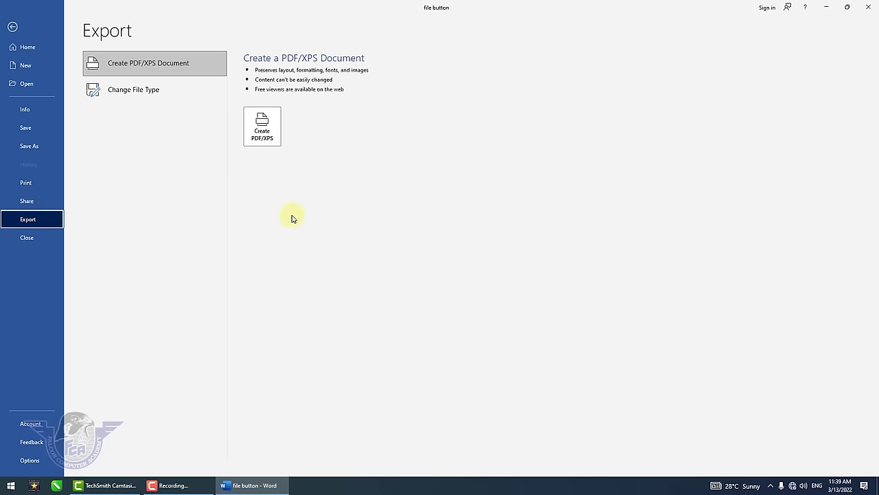
key(Escape)
click(442, 201)
scroll(479, 245, down, 3)
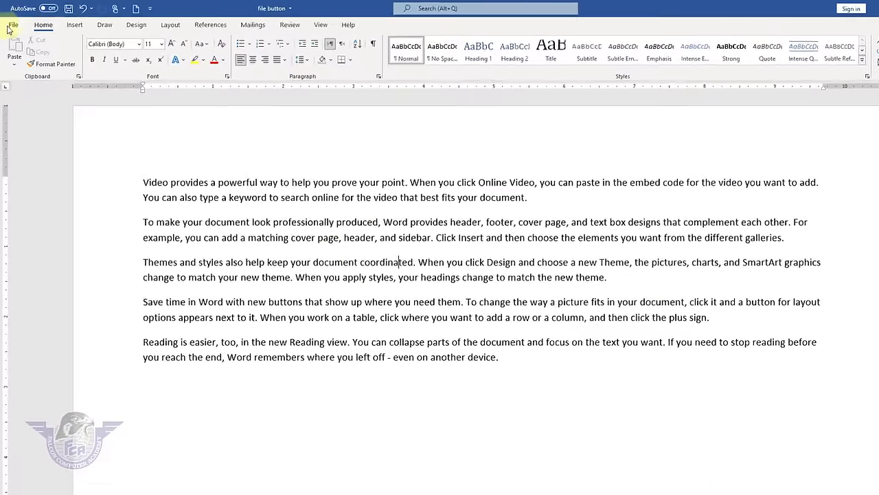
click(11, 28)
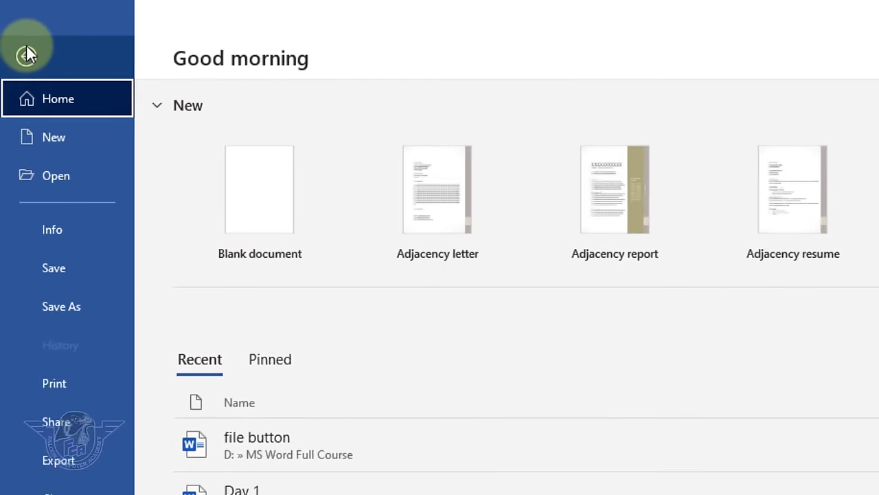
click(76, 473)
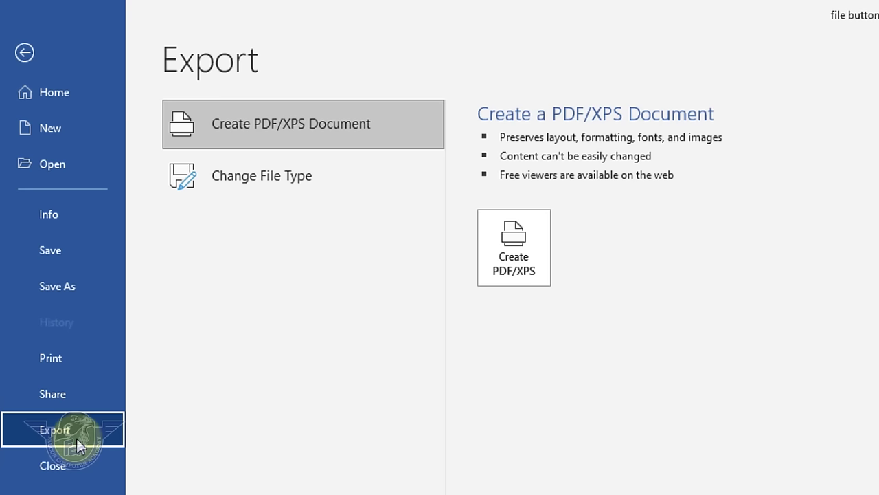
- Publish the document as 'file button.pdf' to the Desktop
click(524, 274)
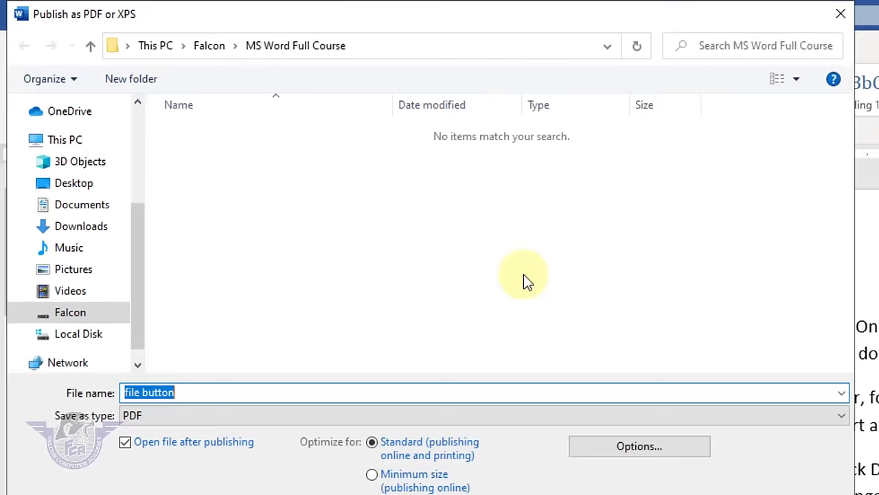
drag(121, 275, 127, 160)
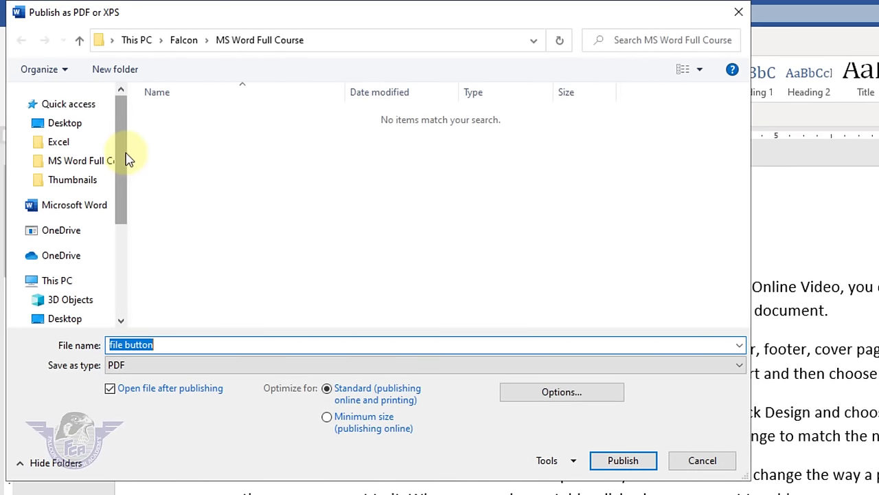
click(62, 122)
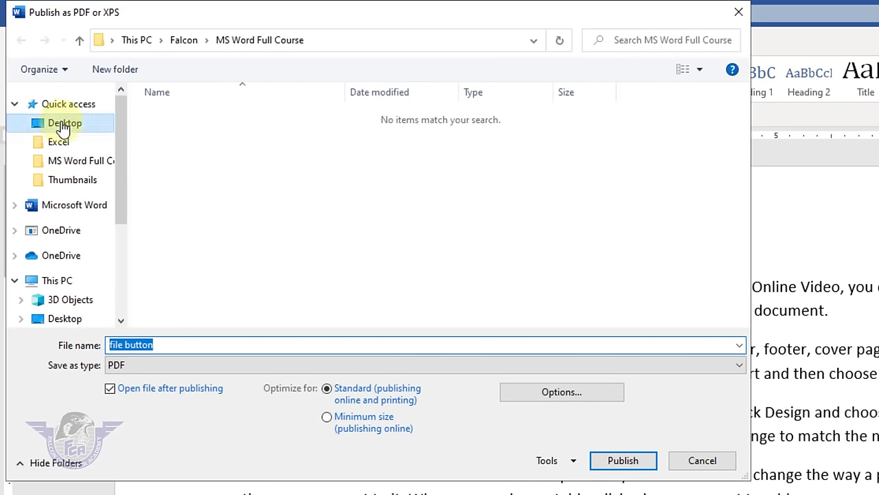
click(183, 349)
key(ctrl+a)
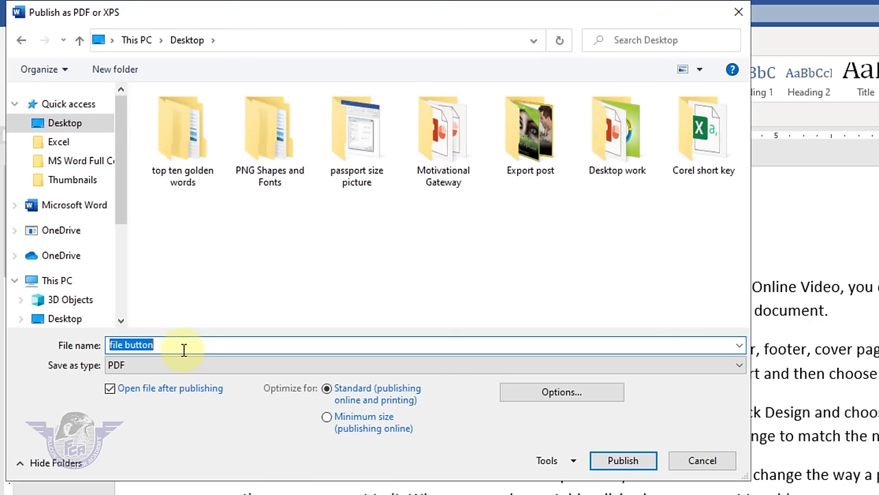
click(631, 466)
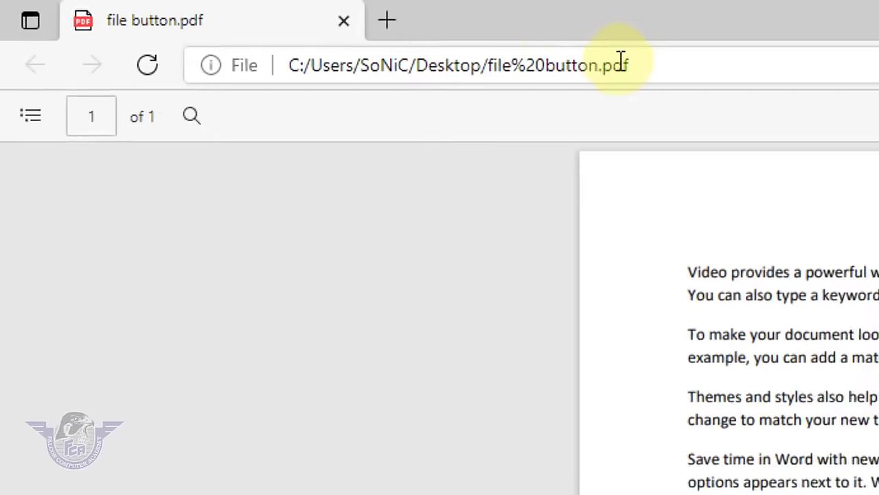
- Review the 'file button' PDF in Edge, selecting some text, then return to Word
drag(603, 64, 635, 65)
key(Escape)
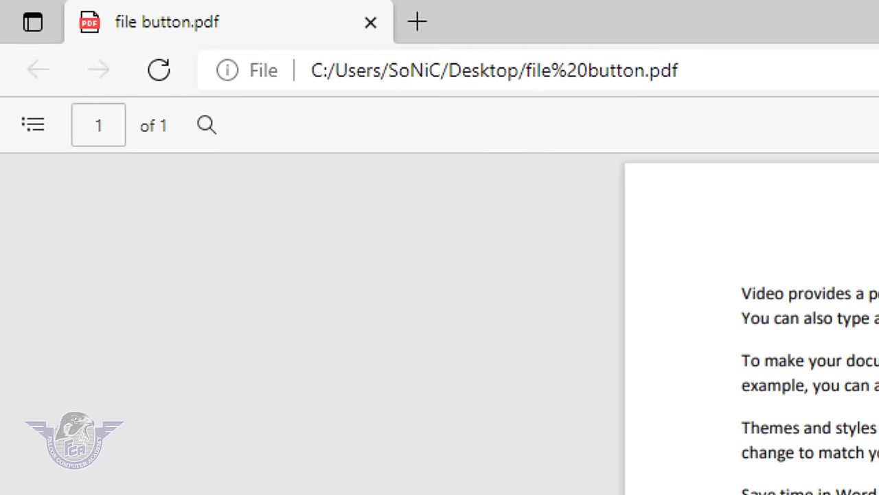
drag(876, 452, 763, 339)
click(878, 457)
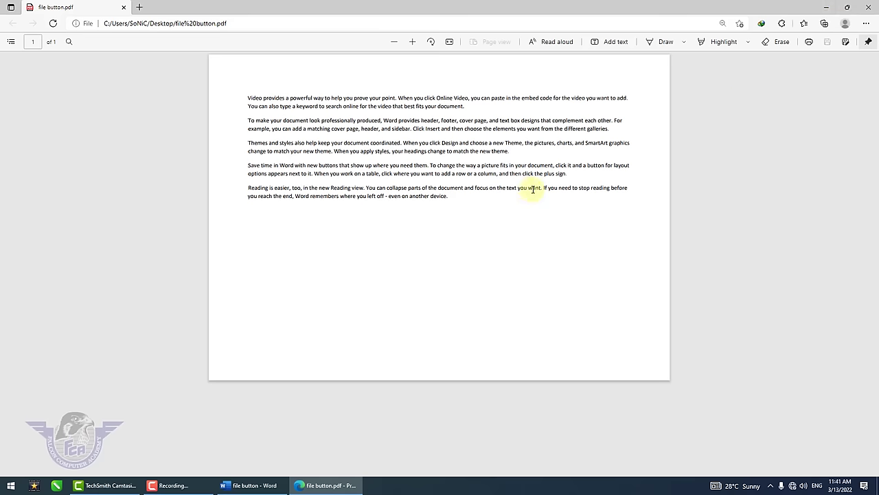
click(237, 487)
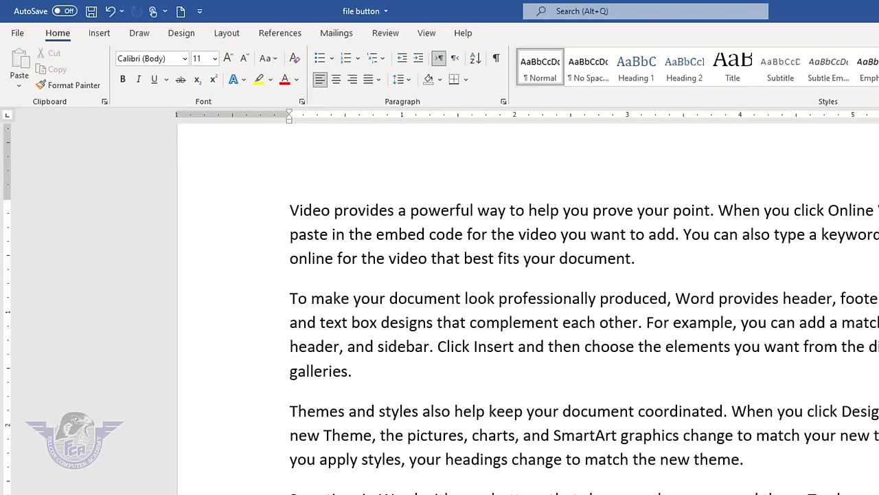
- Practise drag and triple-click selections, ending with the text selected from the end to the top
drag(330, 490, 259, 215)
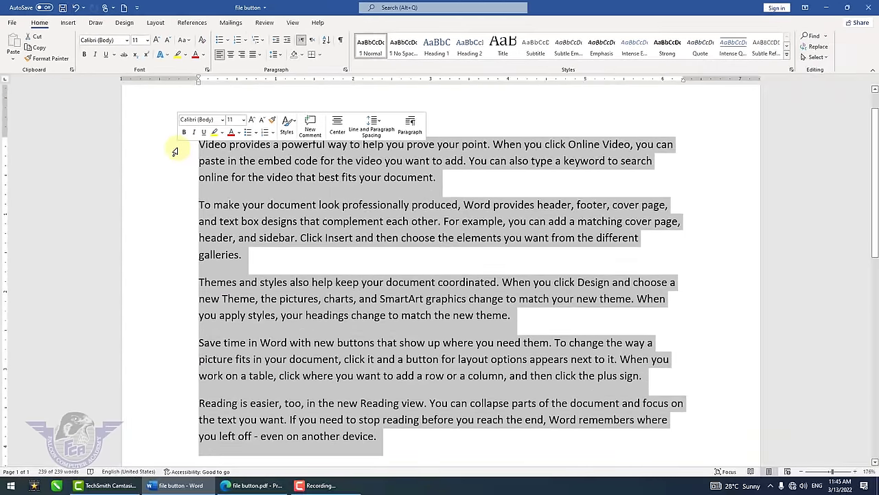
click(382, 440)
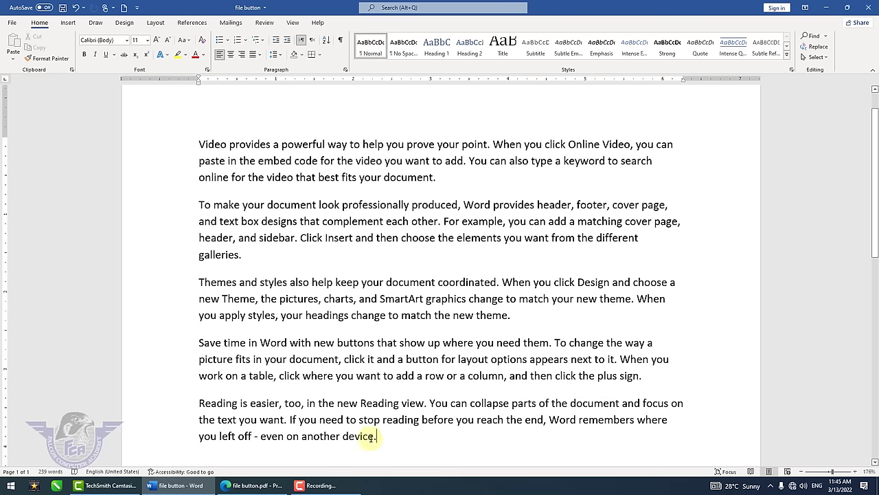
mouse_move(383, 440)
mouse_down()
mouse_move(223, 316)
mouse_move(183, 158)
mouse_move(192, 144)
mouse_move(206, 162)
mouse_move(242, 388)
mouse_move(272, 455)
mouse_move(386, 442)
mouse_up()
click(268, 177)
click(373, 439)
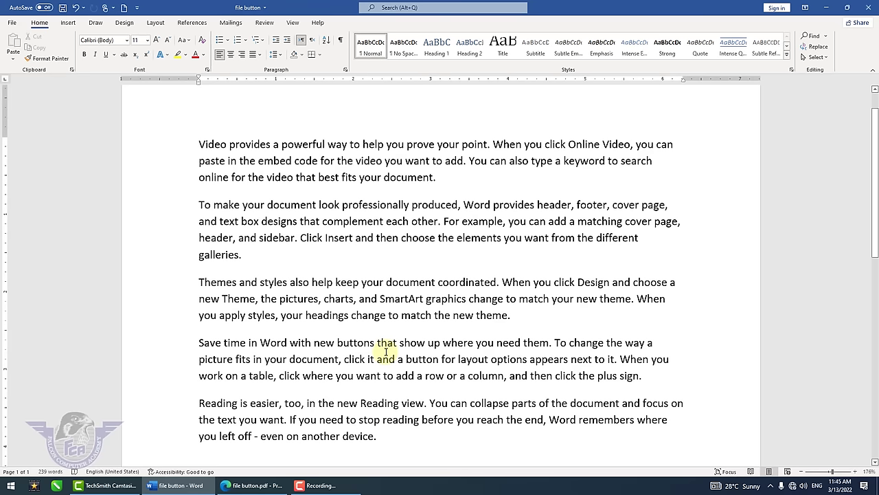
triple_click(395, 176)
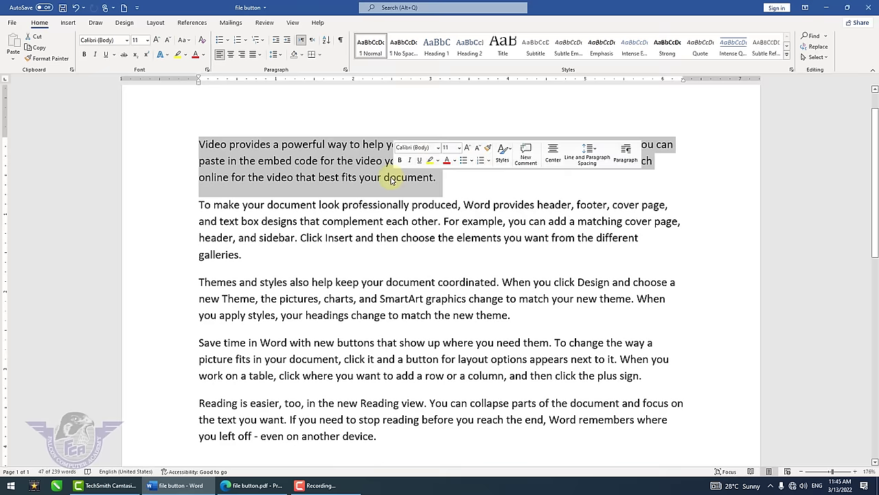
click(387, 403)
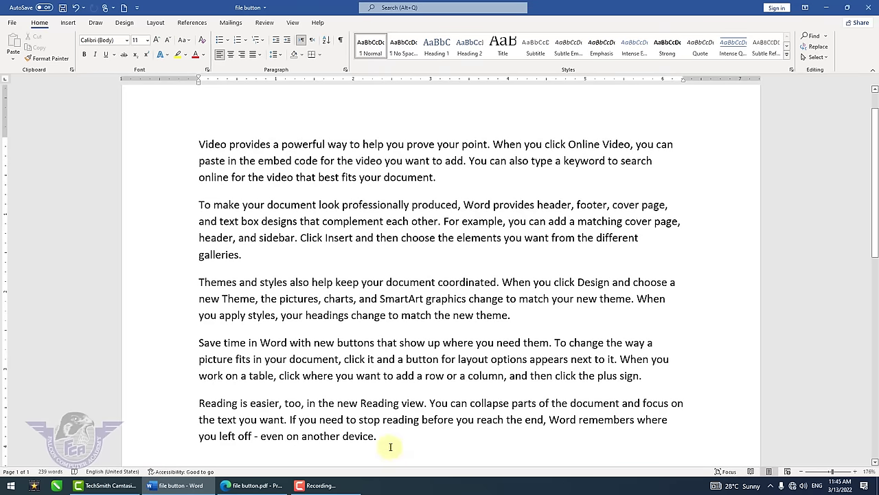
drag(391, 447, 173, 147)
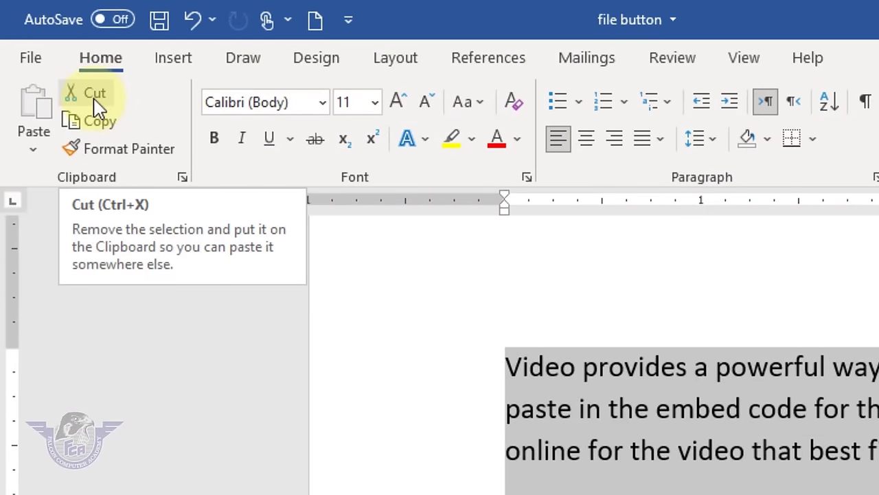
- Cut the five paragraphs, paste them back, undo and redo, then reselect up to paragraph two
click(95, 96)
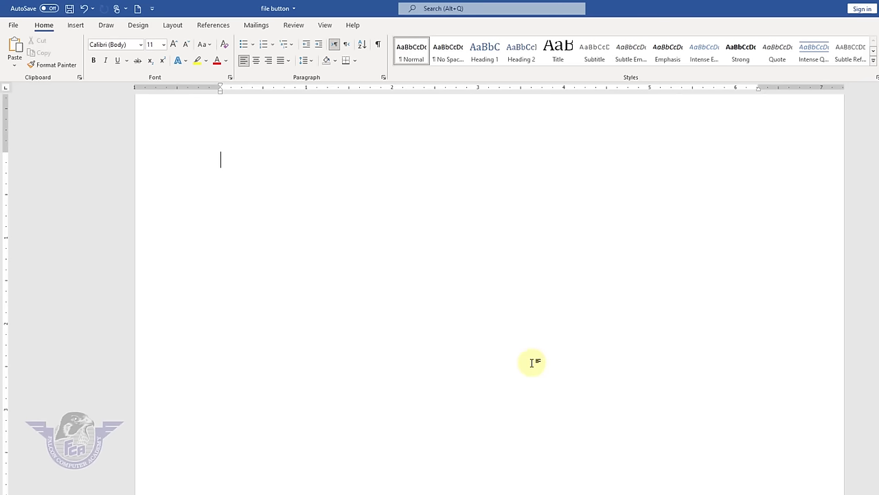
key(Return)
key(Return)
key(Return)
key(Return)
key(Return)
key(Return)
key(Return)
key(Return)
key(Return)
key(Return)
key(Return)
key(Return)
key(Return)
key(Return)
key(Return)
key(Return)
key(Return)
key(Return)
key(Return)
key(Return)
key(Return)
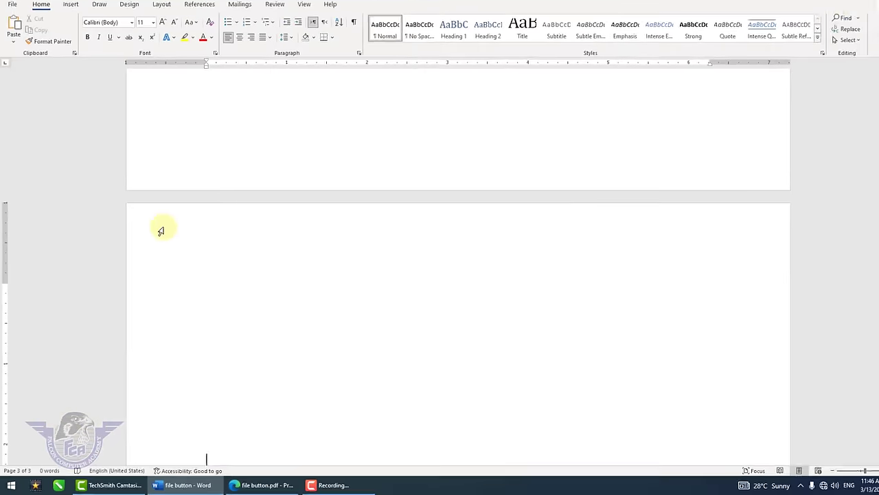
click(14, 28)
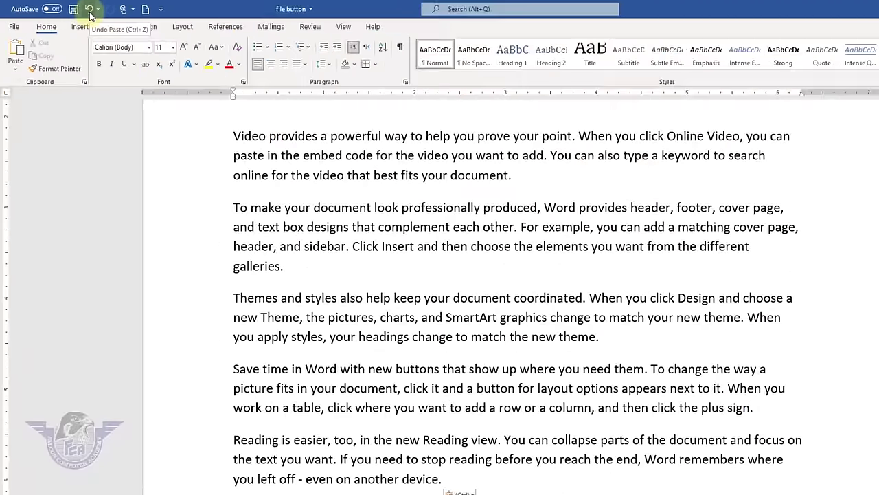
click(89, 11)
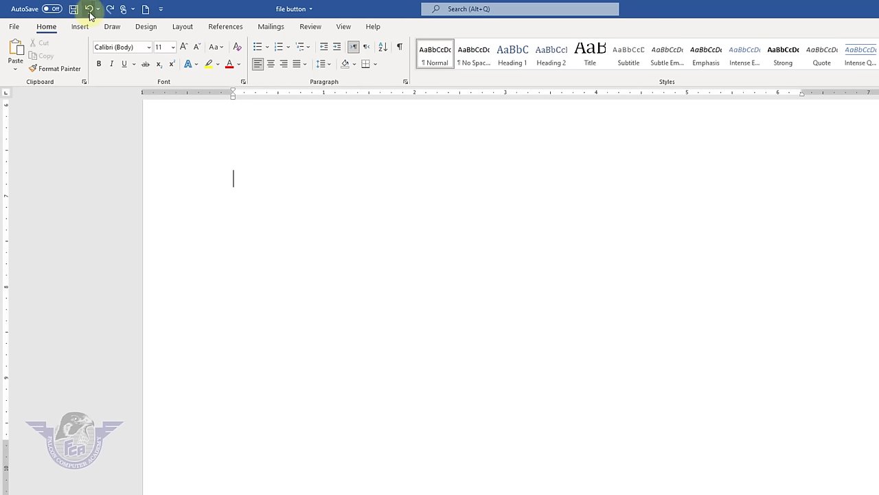
key(ctrl+y)
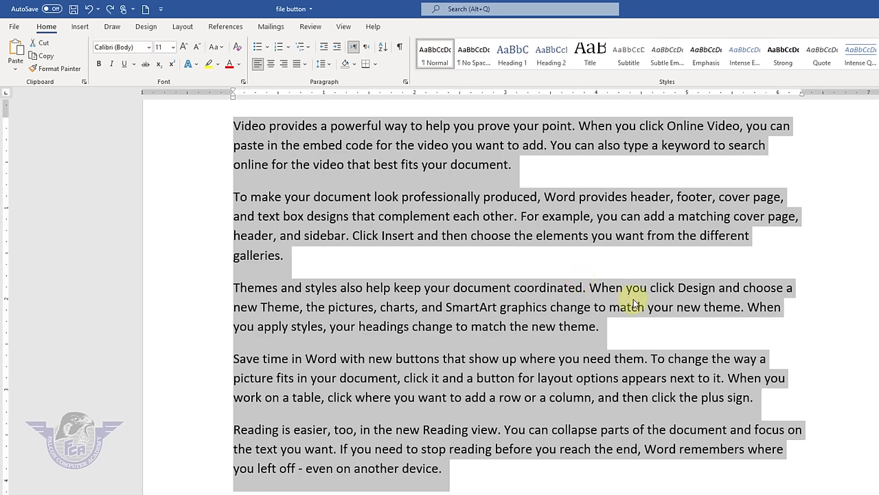
click(546, 328)
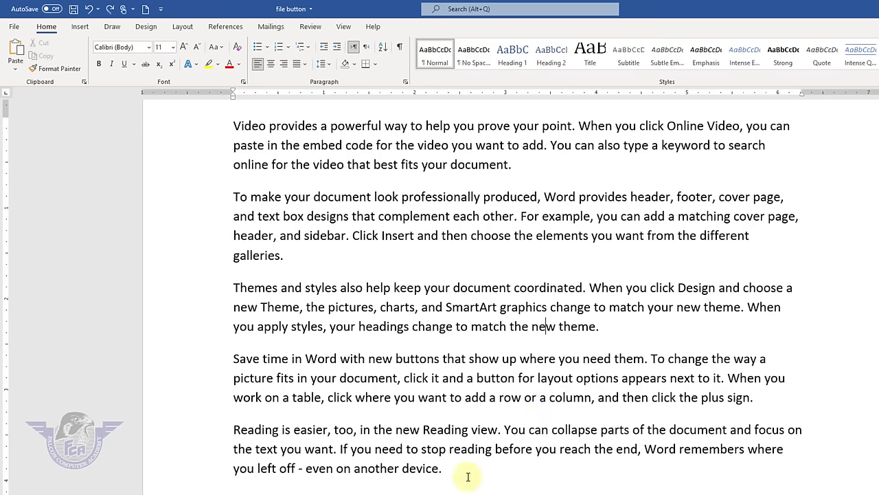
drag(450, 474, 173, 123)
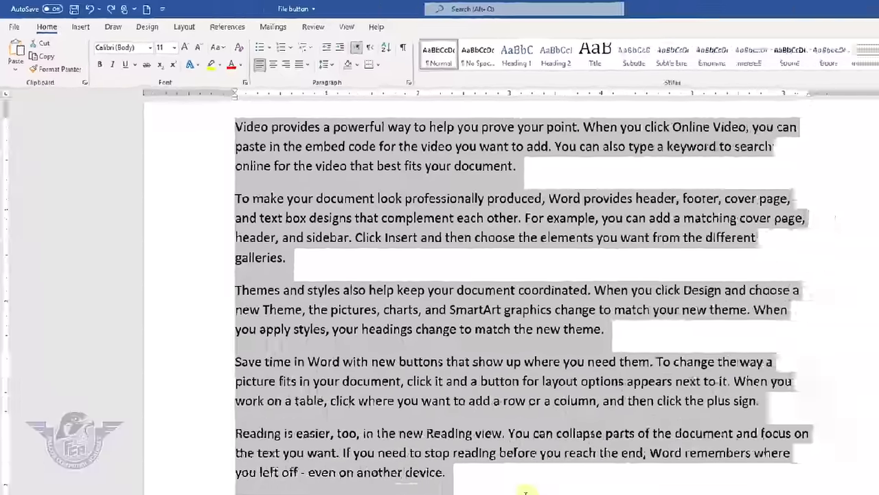
- Add blank lines below the text and paste the five paragraphs three more times
click(444, 420)
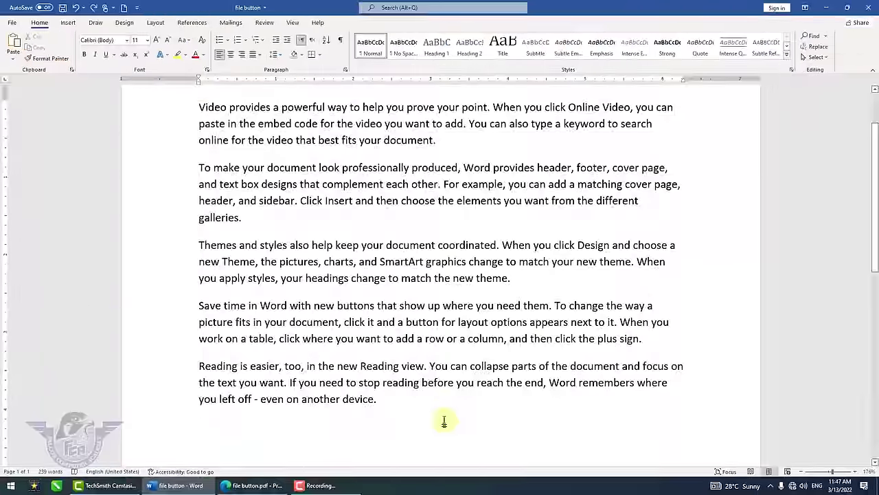
key(Return)
key(Return)
key(Return)
key(Return)
key(Return)
key(Return)
key(Return)
key(Return)
key(Return)
key(Return)
key(Return)
key(Return)
key(Return)
key(Return)
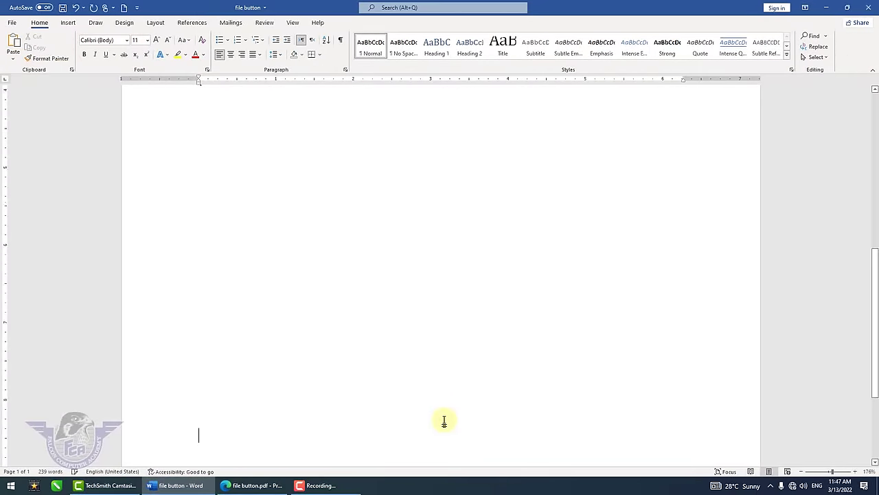
key(Return)
key(Return)
key(Return)
key(Return)
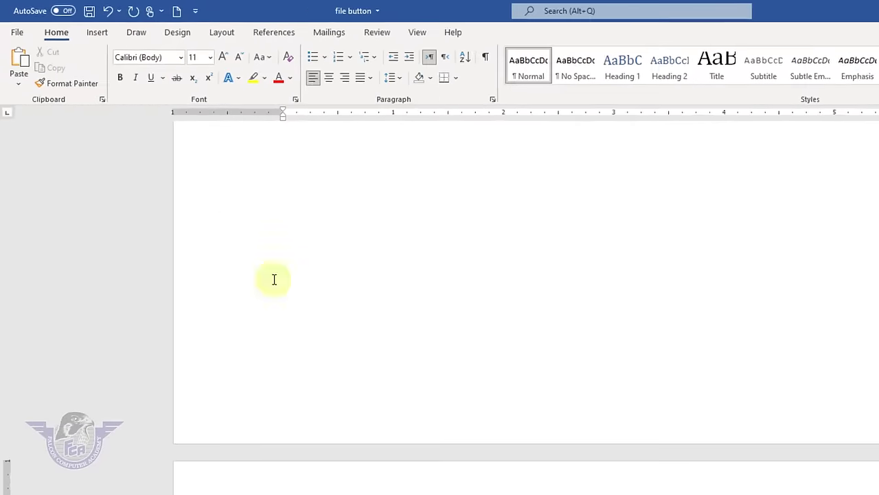
click(13, 43)
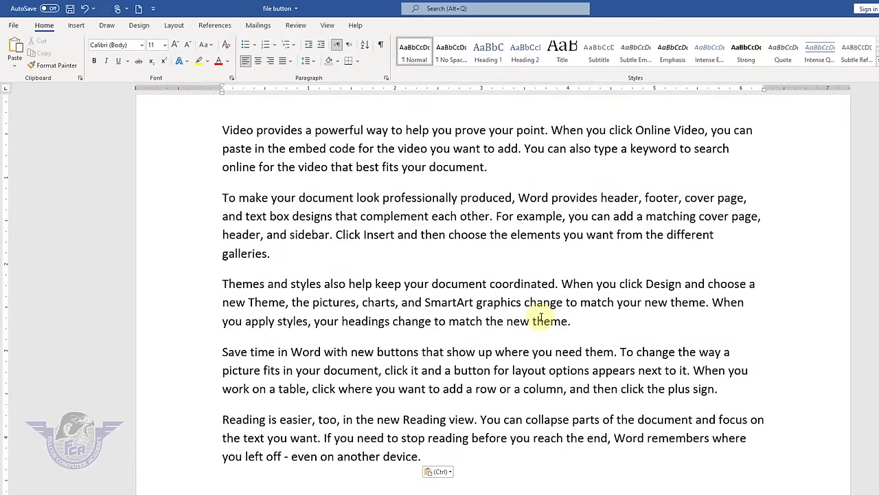
click(13, 47)
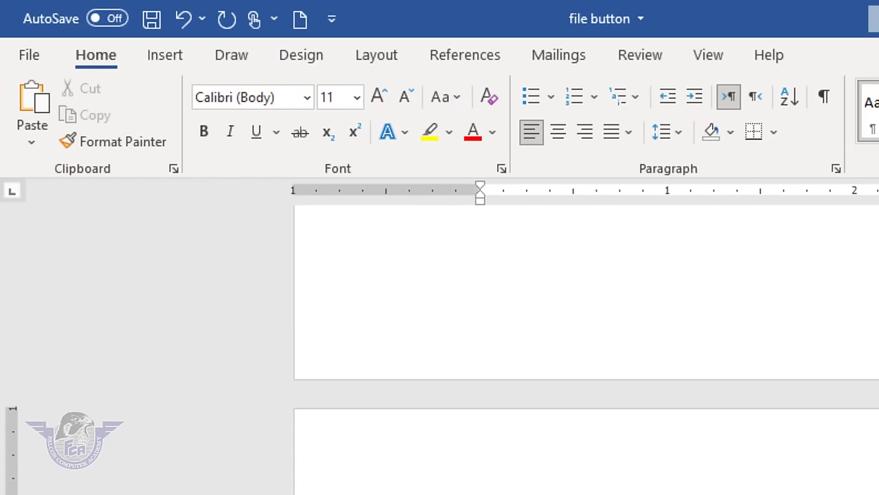
key(ctrl+v)
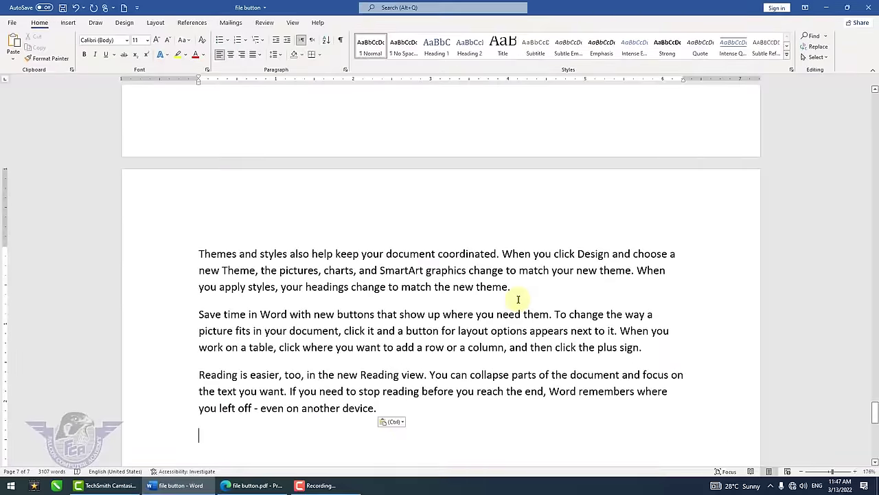
- Delete everything with Ctrl+A and Delete, then paste the five paragraphs once
click(521, 314)
key(ctrl)
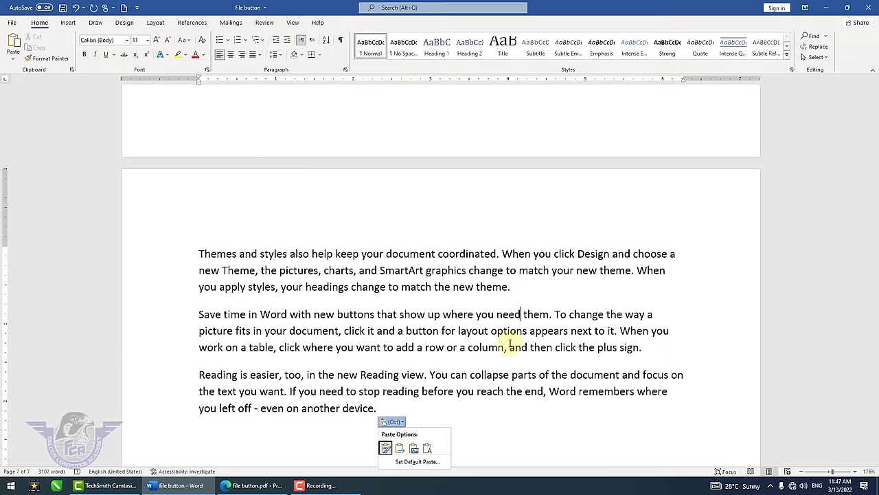
key(ctrl)
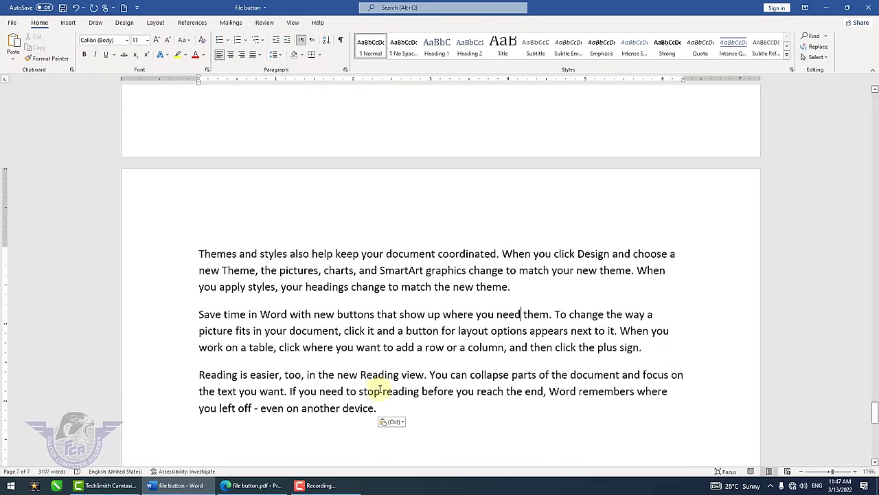
key(ctrl+a)
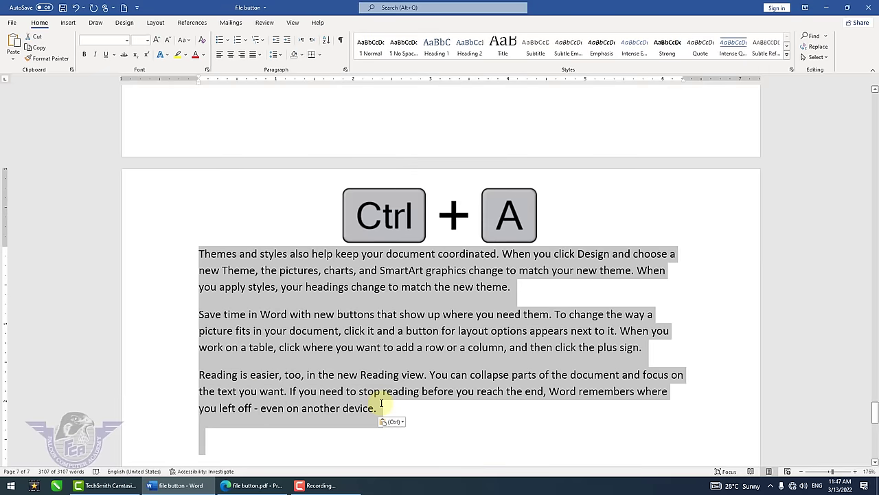
key(Delete)
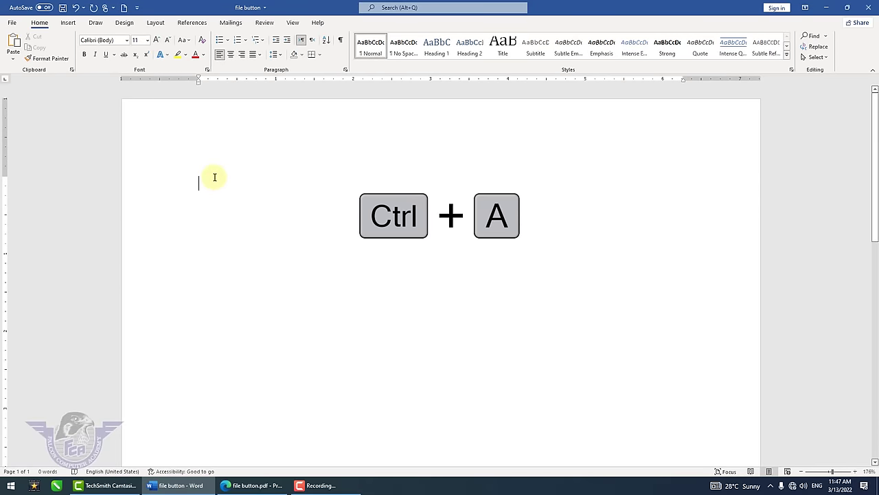
click(16, 44)
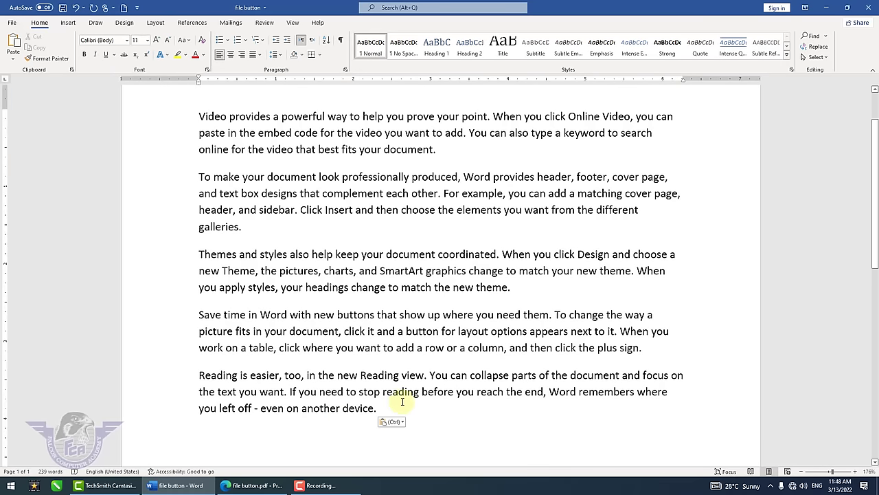
- Copy the five paragraphs, create a new blank document, and open Paste Special
drag(395, 414, 186, 122)
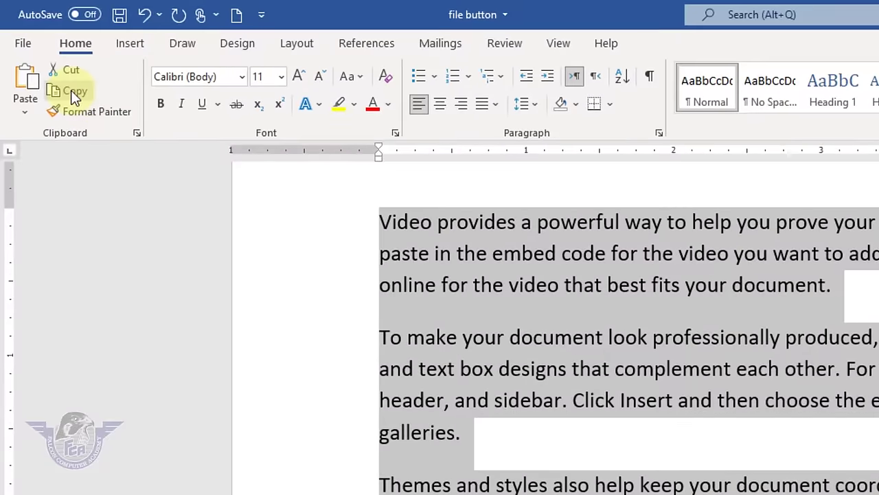
click(70, 90)
click(23, 42)
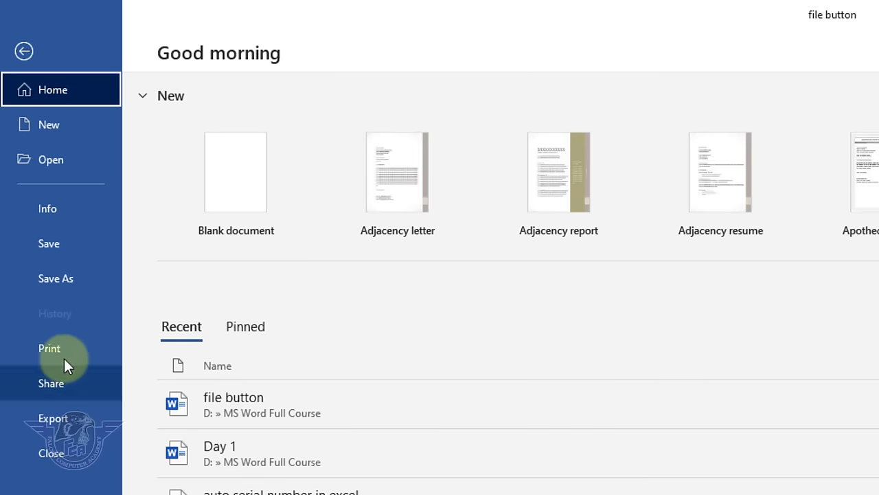
click(66, 133)
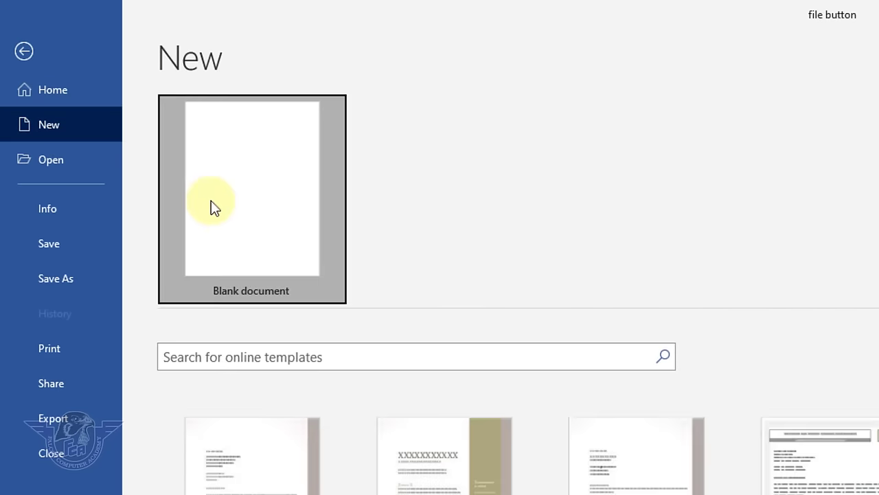
click(210, 206)
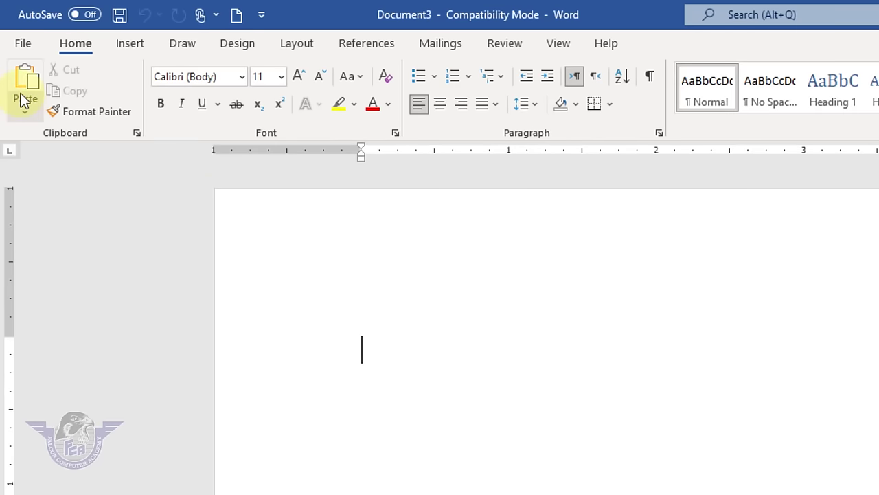
click(27, 112)
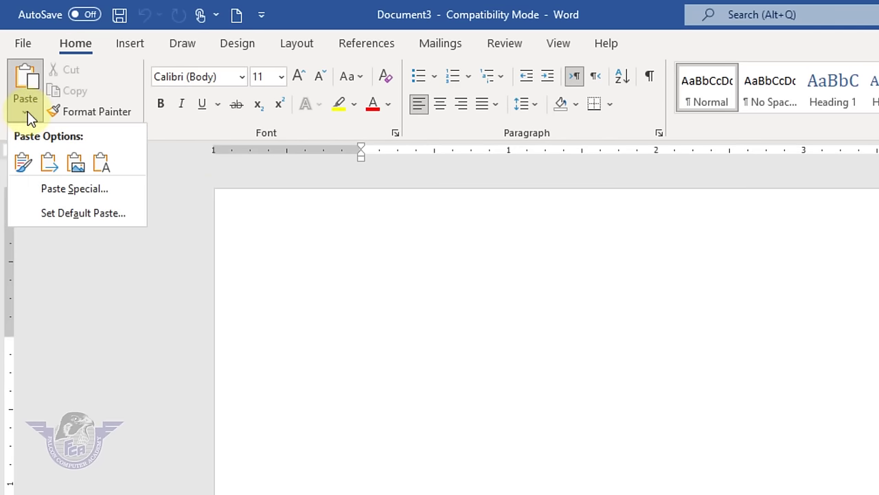
click(61, 190)
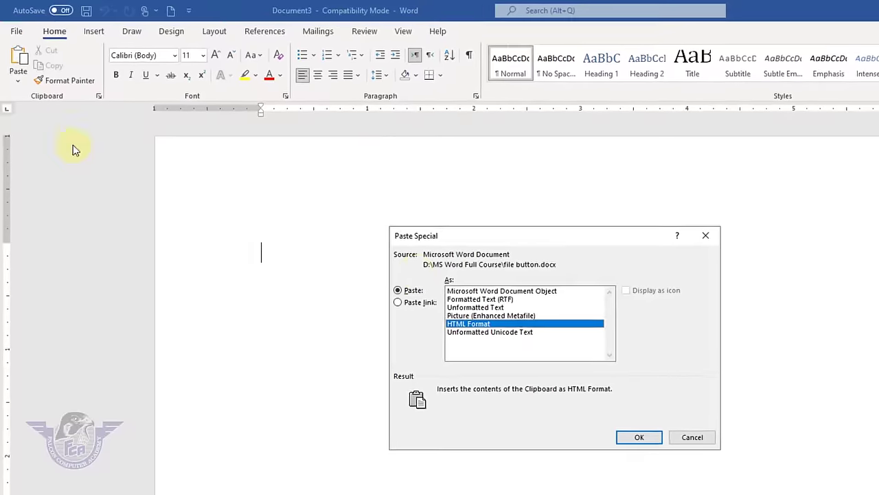
- Paste the text as a Picture (Enhanced Metafile), delete it, and type 'MS Word 2021'
click(496, 308)
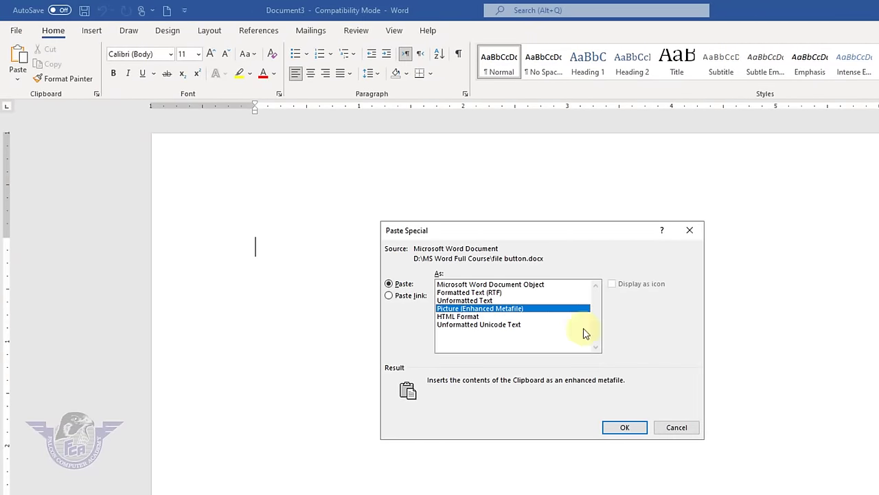
click(624, 427)
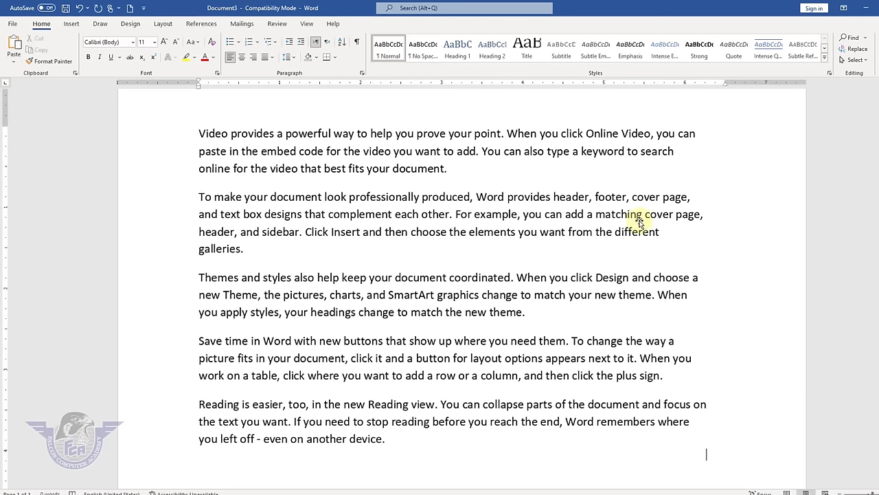
click(615, 219)
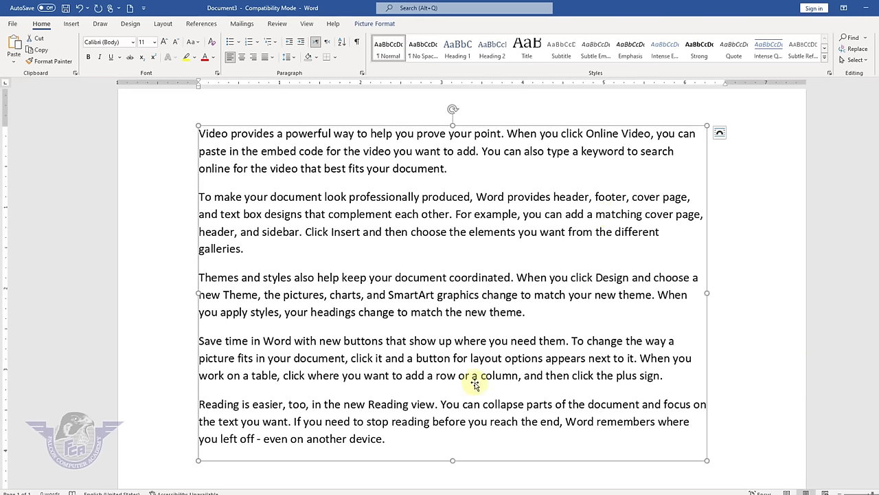
key(Delete)
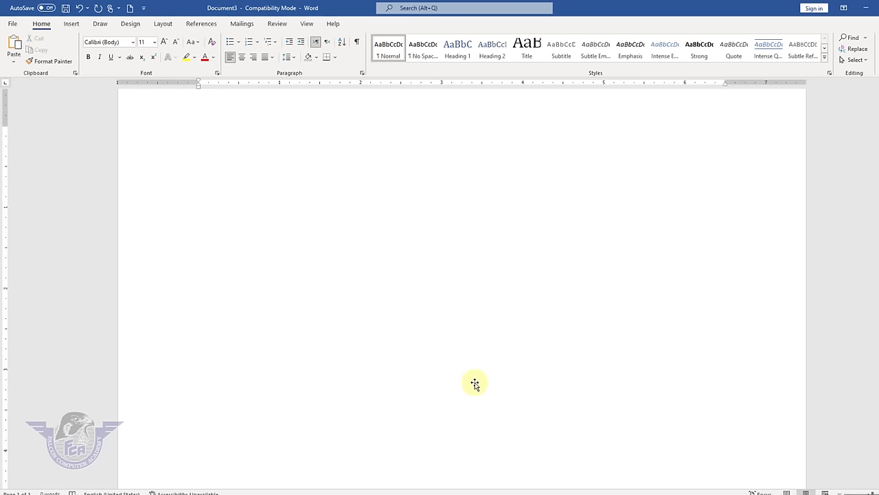
key(ctrl+z)
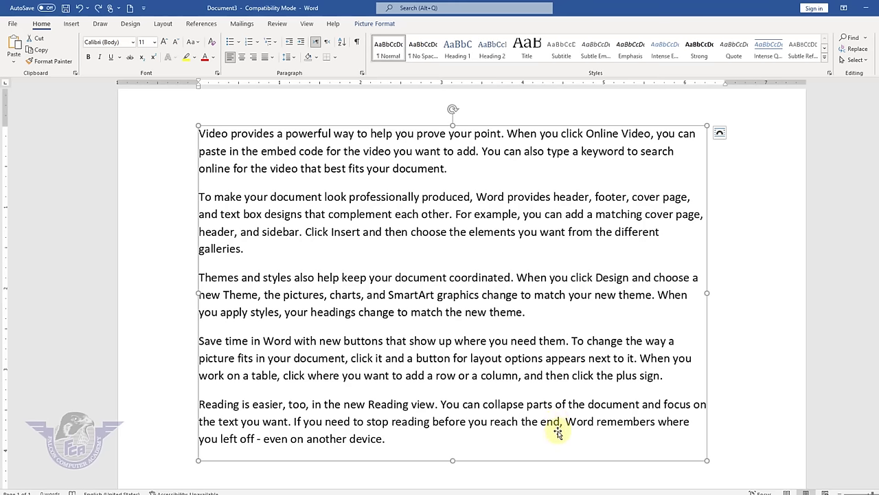
key(Delete)
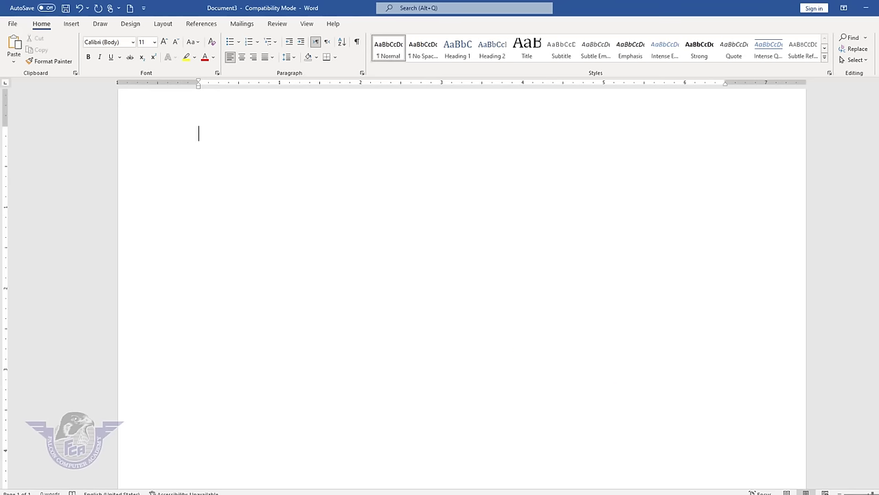
text(MS Wo)
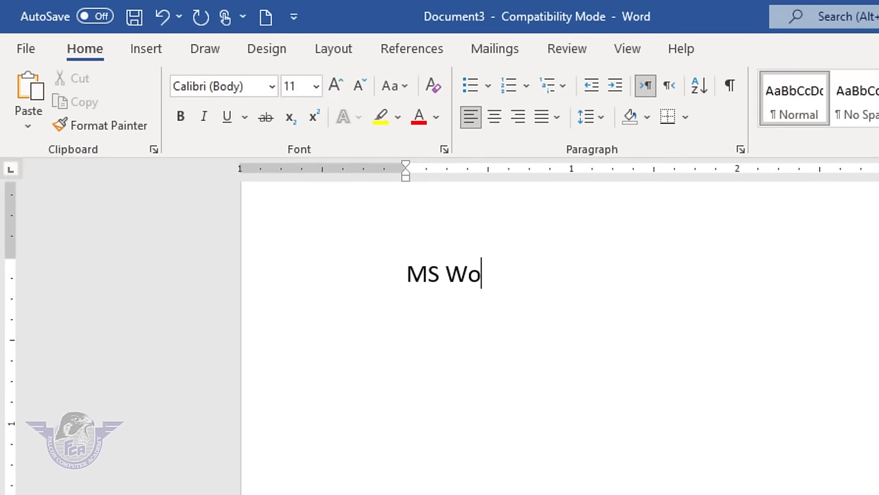
text(rd 2021)
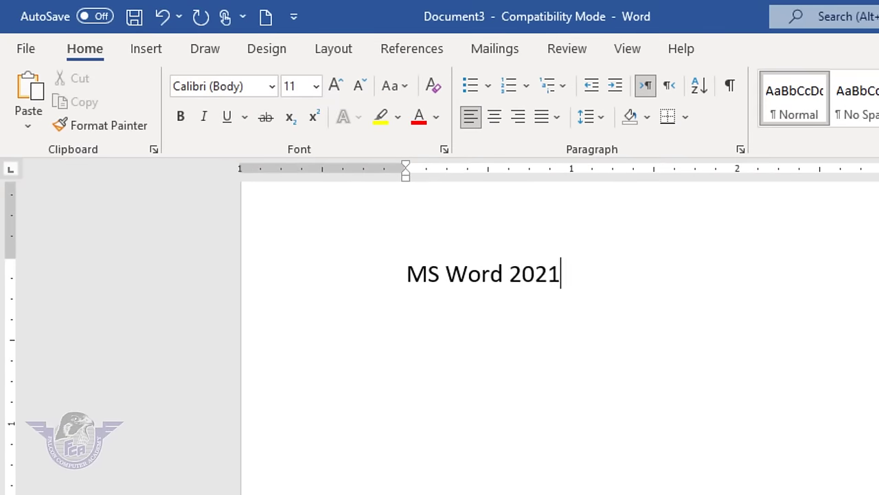
- Add a 'File Button' line and make the MS Word 2021 heading bold, italic, underlined and red
key(Return)
key(Return)
key(Return)
text(File Butto)
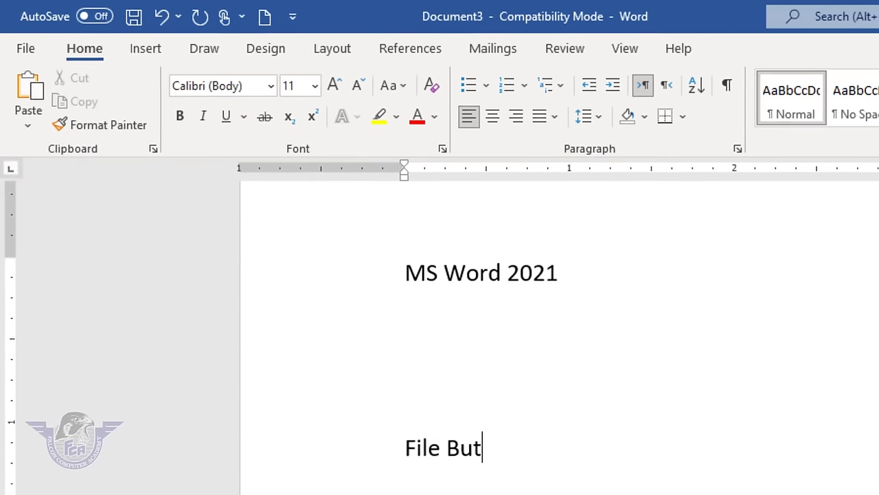
text(n)
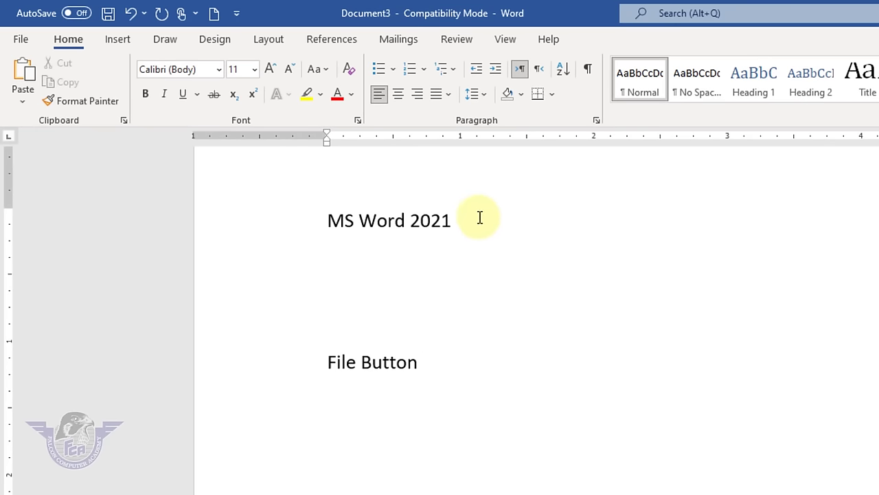
drag(478, 216, 317, 198)
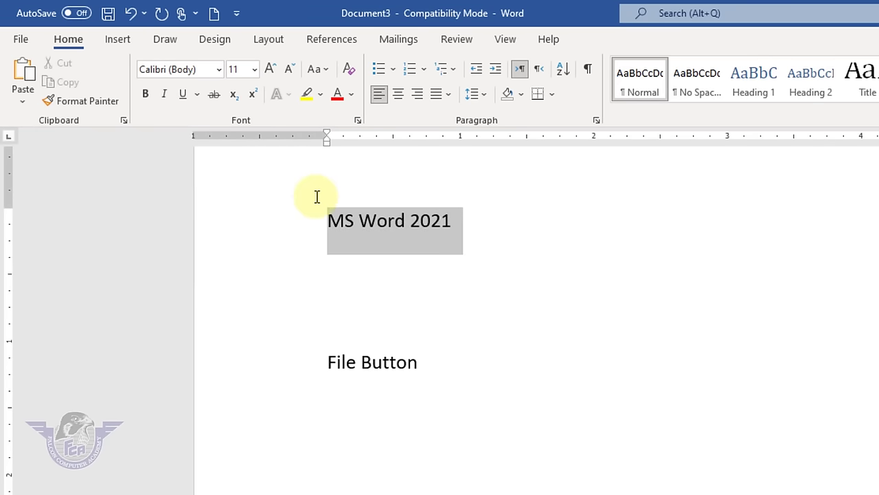
click(146, 98)
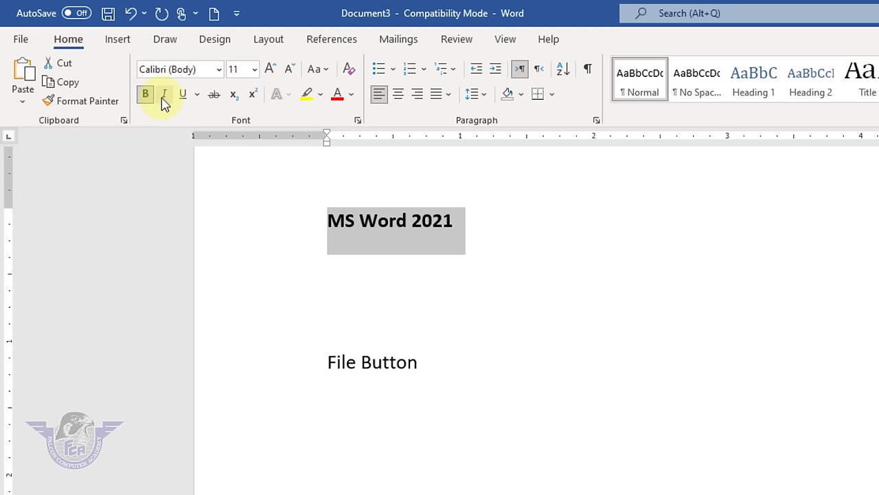
click(165, 100)
click(184, 99)
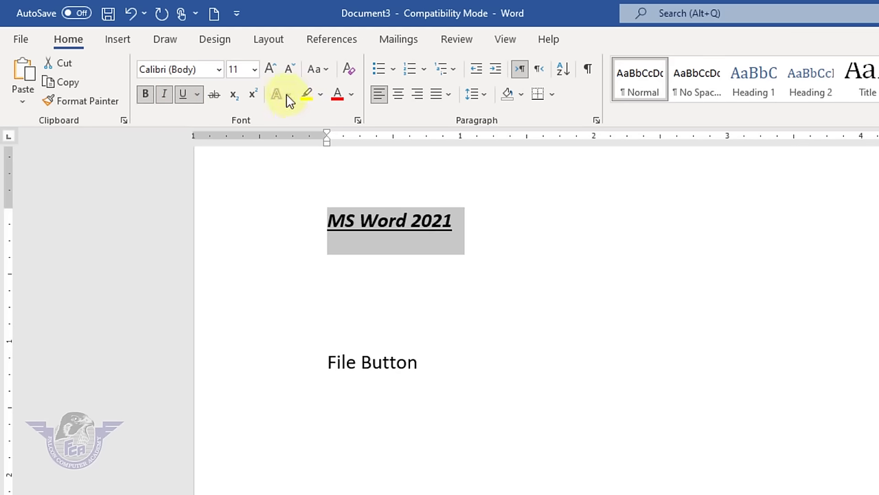
click(340, 100)
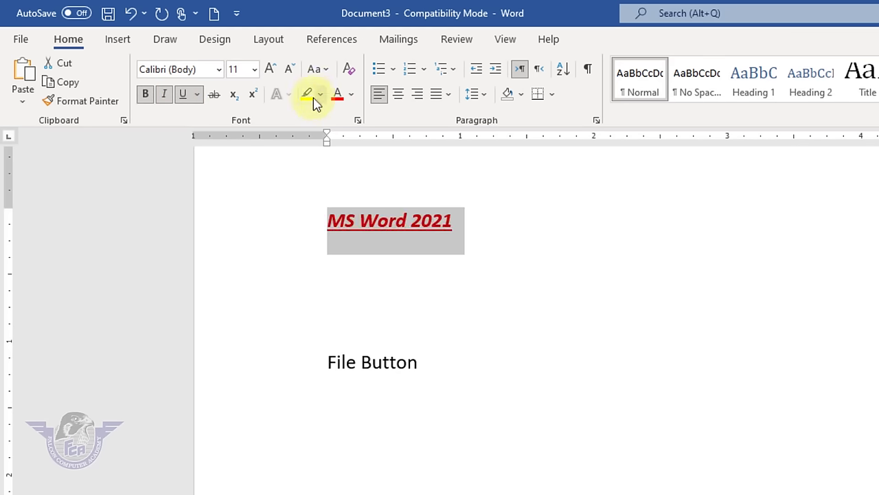
- Set the heading to Algerian at size 36, then use Grow and Shrink Font to reach 28
click(218, 69)
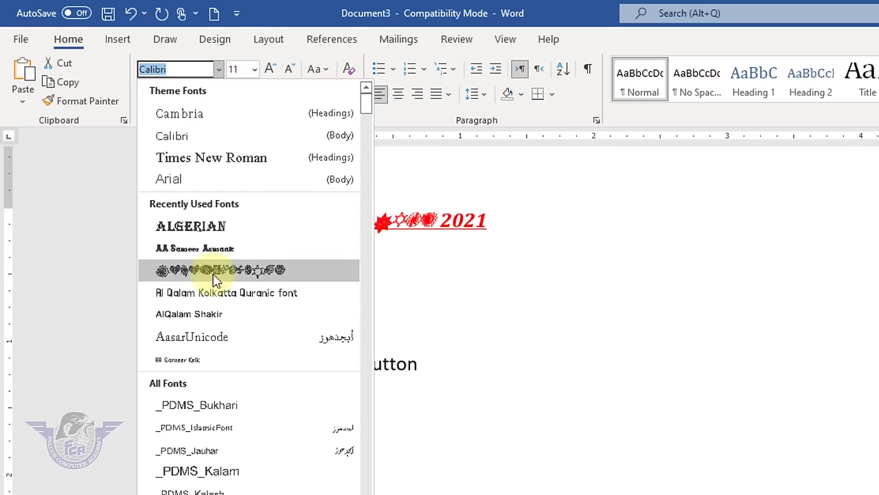
click(204, 228)
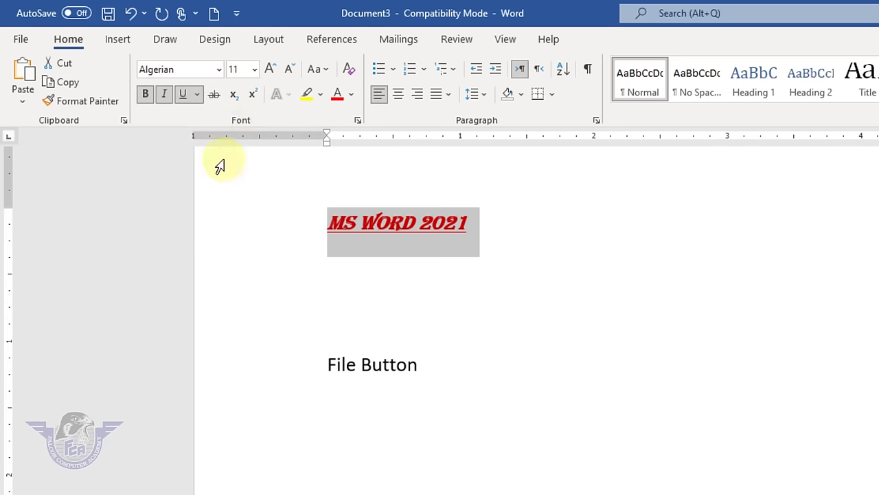
click(255, 71)
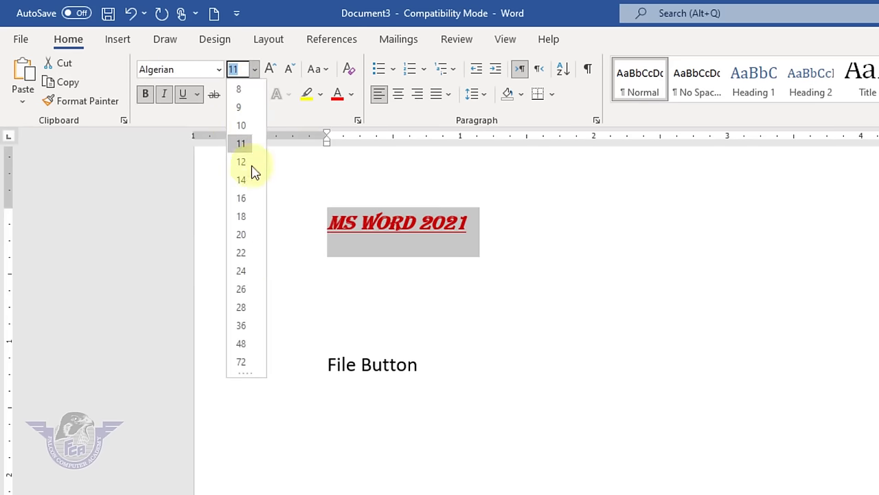
click(246, 327)
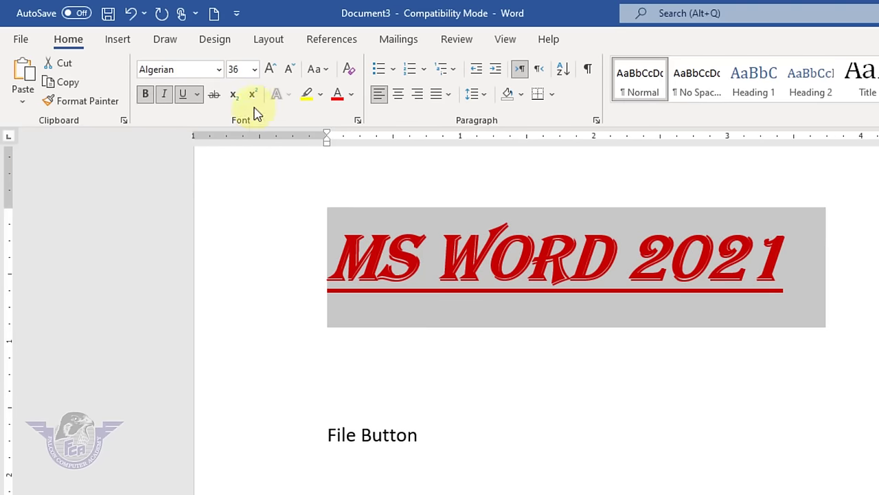
click(269, 70)
click(269, 70)
click(269, 70)
click(270, 70)
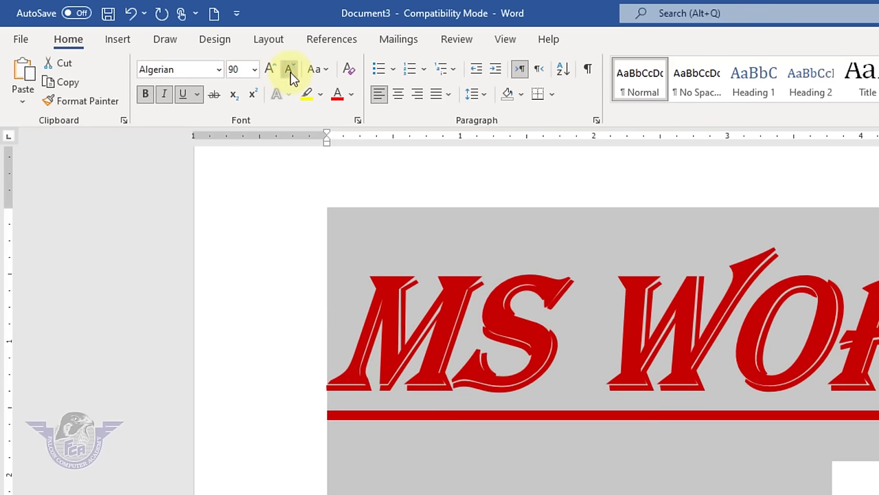
click(289, 69)
click(288, 69)
click(288, 69)
click(288, 69)
click(288, 69)
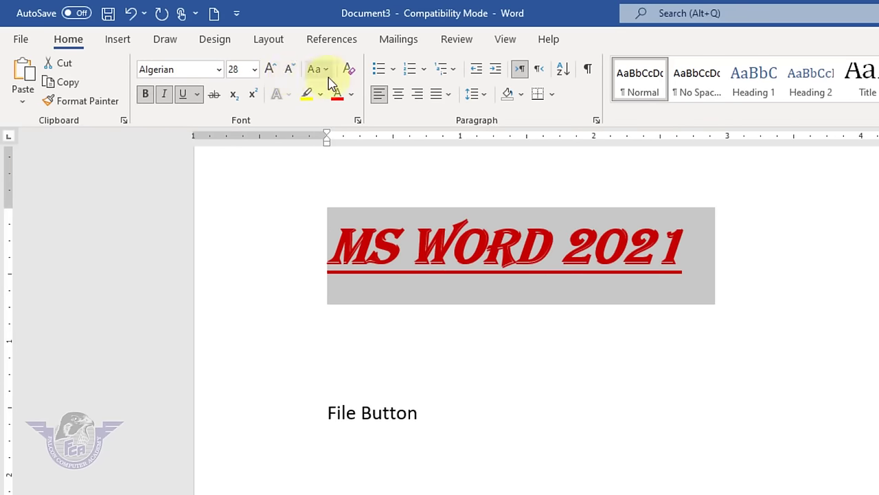
- Try Sentence case and then lowercase on the Algerian title
click(318, 69)
click(353, 97)
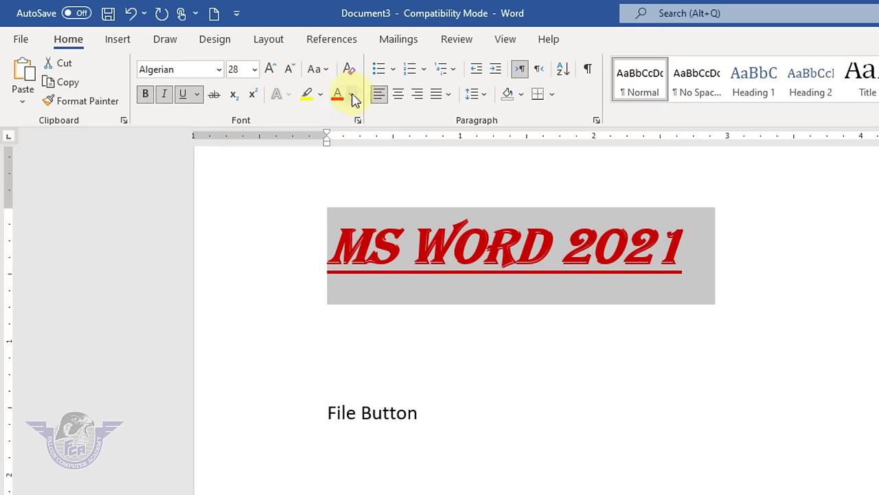
click(317, 69)
click(350, 113)
- Select the File Button line and apply Sentence case, then lowercase
click(435, 415)
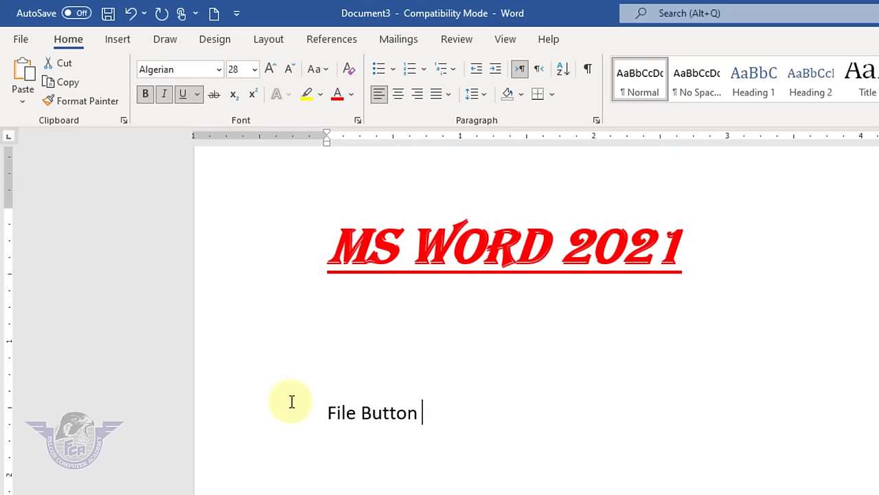
click(277, 401)
click(445, 411)
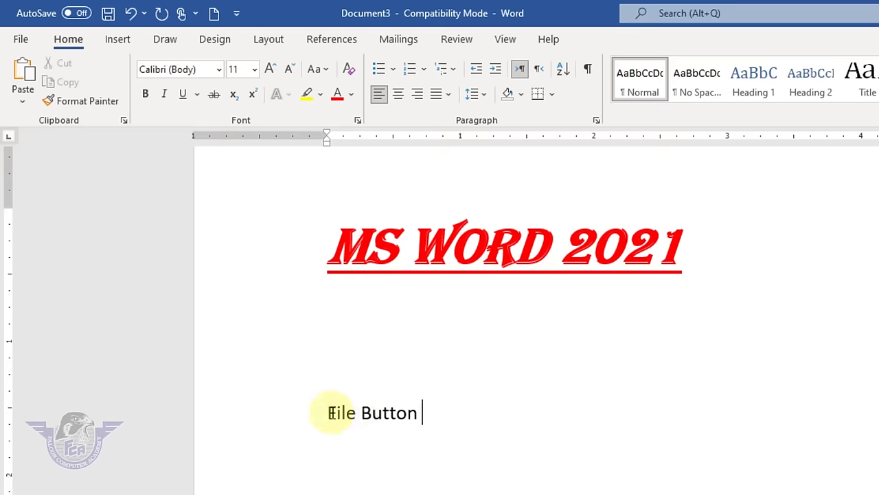
click(294, 416)
click(325, 71)
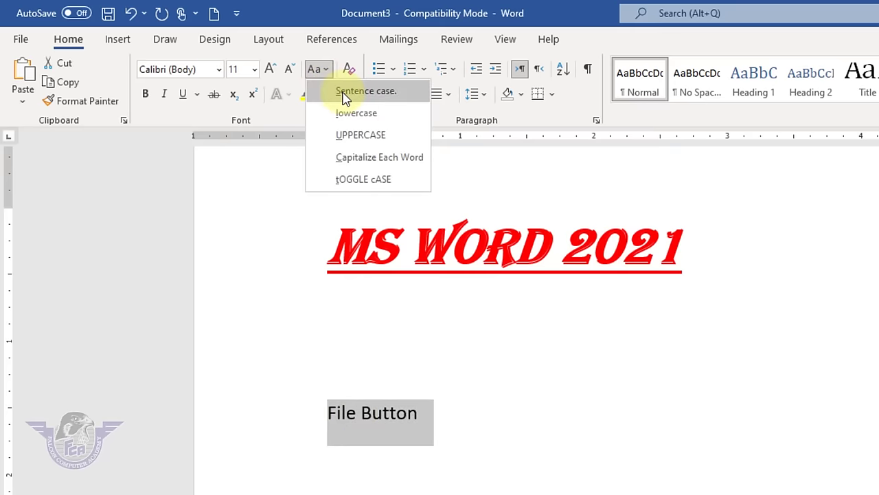
click(343, 92)
click(326, 71)
click(320, 112)
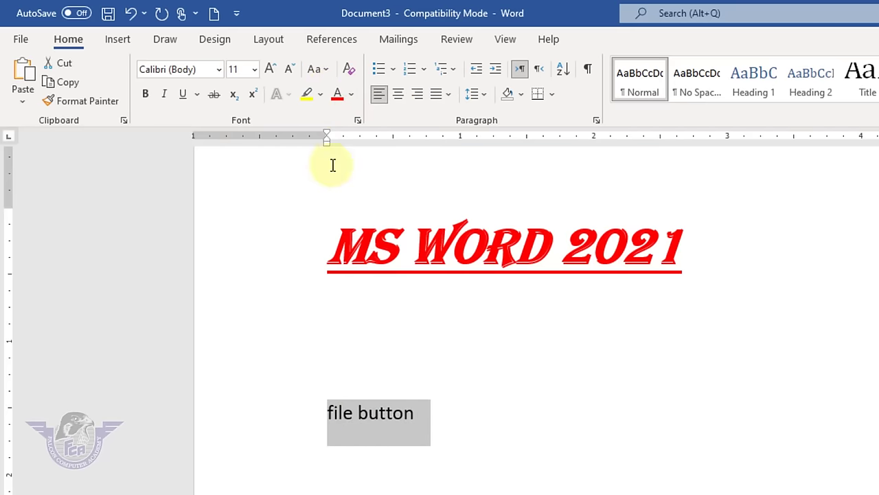
- Apply UPPERCASE, Capitalize Each Word, then tOGGLE cASE so it reads 'fILE bUTTON'
click(320, 69)
click(346, 144)
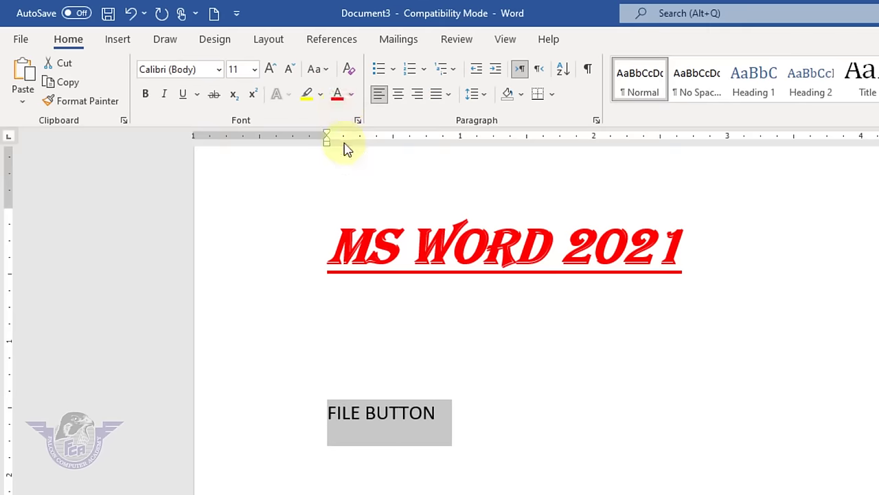
click(328, 73)
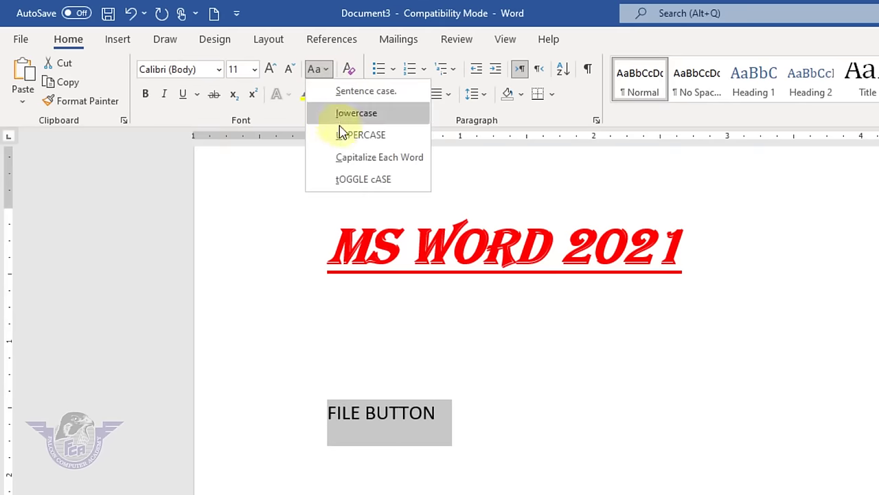
click(343, 157)
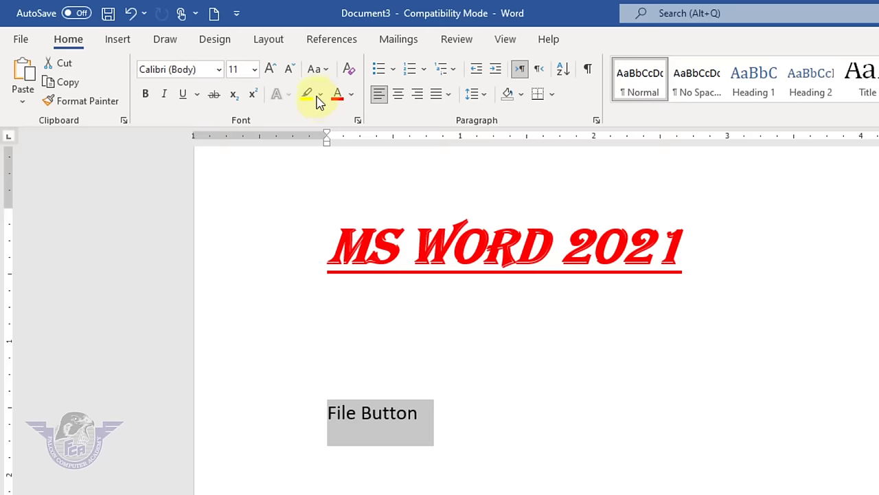
click(319, 71)
click(364, 179)
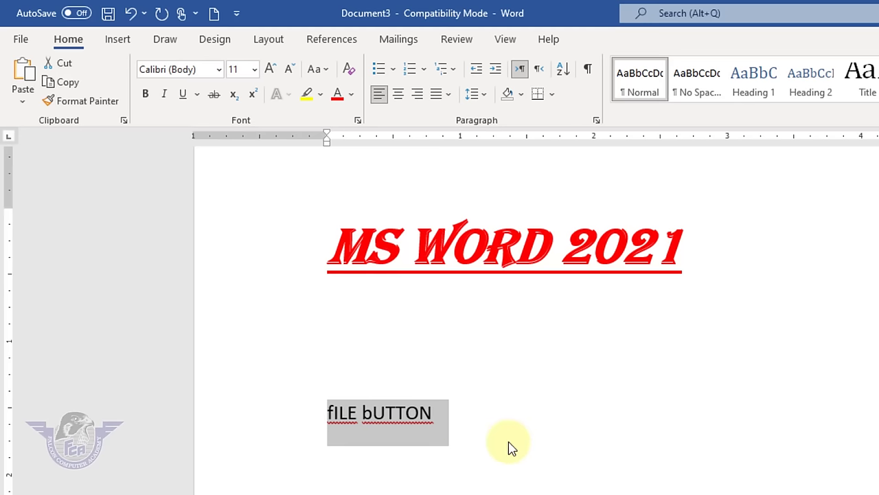
click(465, 430)
- Copy the MS WORD 2021 heading's red underlined Algerian formatting onto the fILE bUTTON line with Format Painter
drag(710, 261, 337, 226)
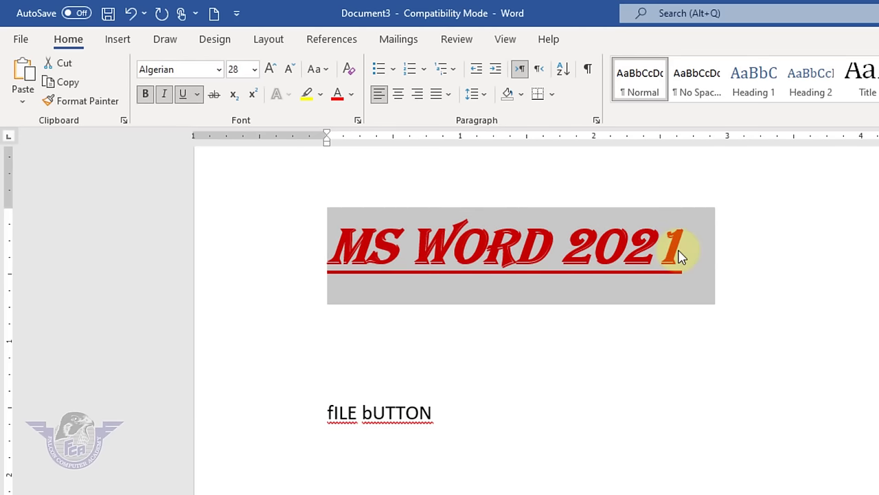
click(574, 445)
drag(681, 247, 325, 246)
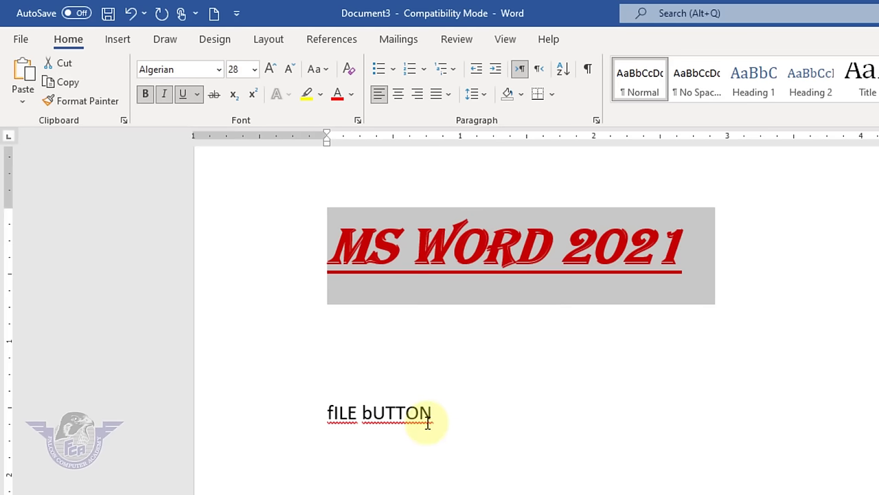
click(618, 354)
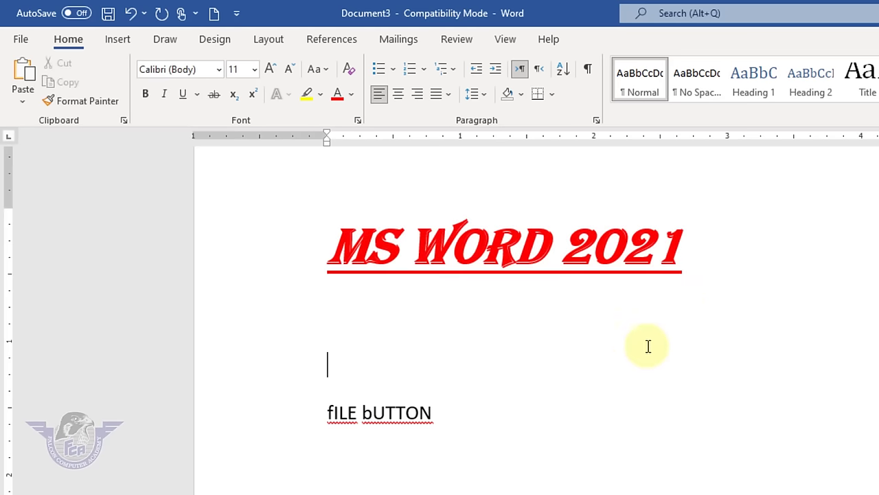
drag(701, 257, 280, 238)
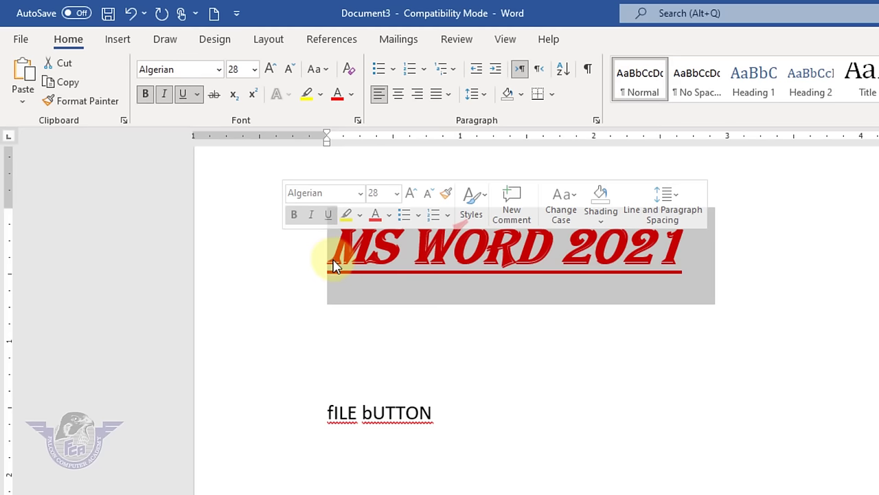
click(84, 100)
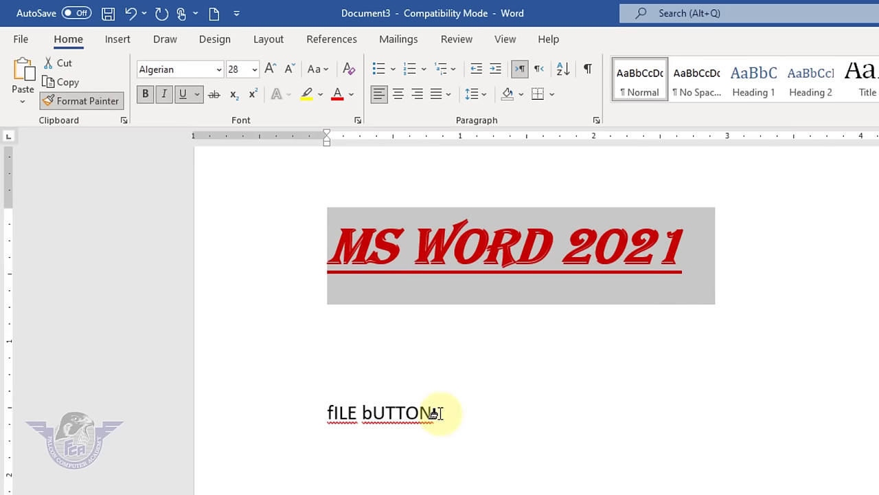
drag(436, 415, 313, 414)
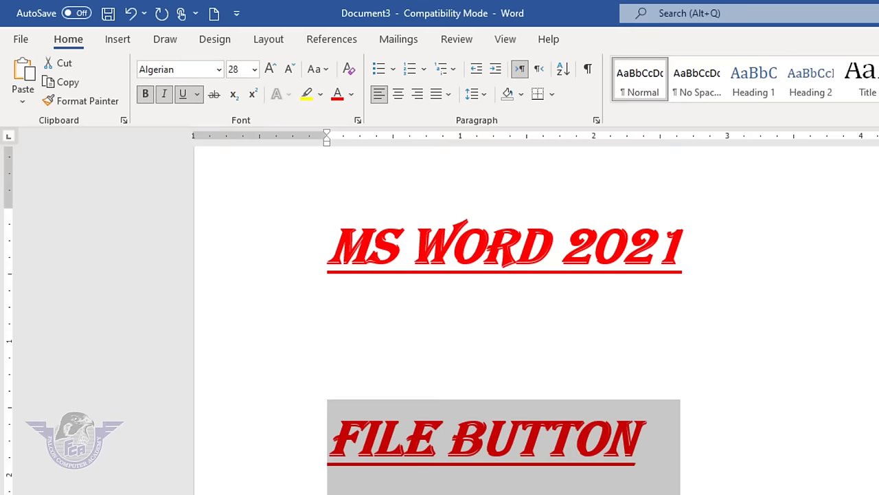
click(570, 422)
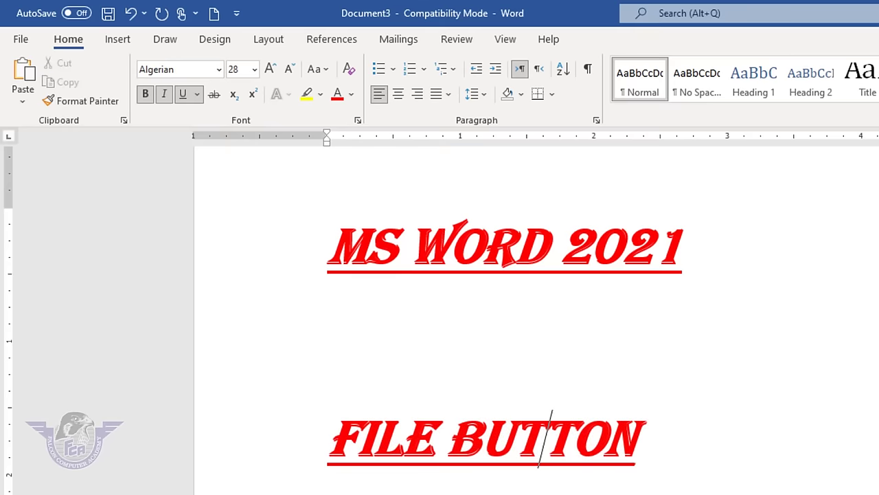
click(692, 433)
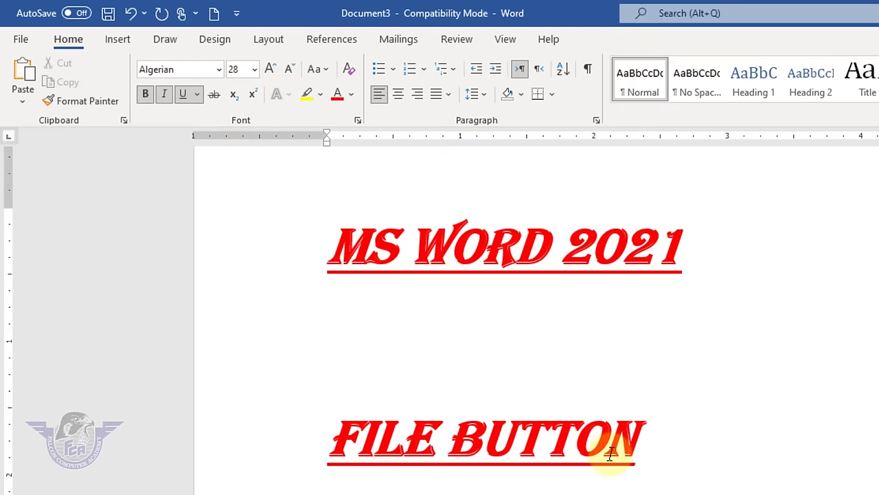
click(475, 337)
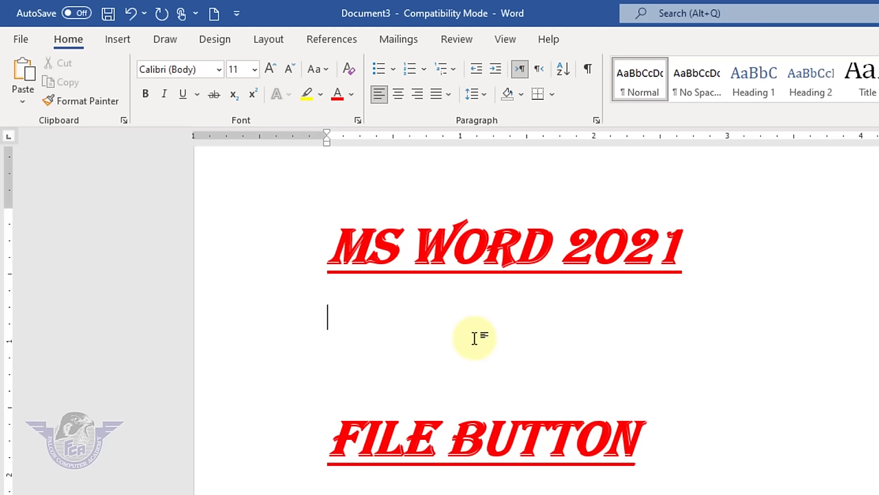
- Type 'Falcon COmputer Academy' on the middle line and paint the heading's red Algerian style onto it
text(Falcon COmputer Academy)
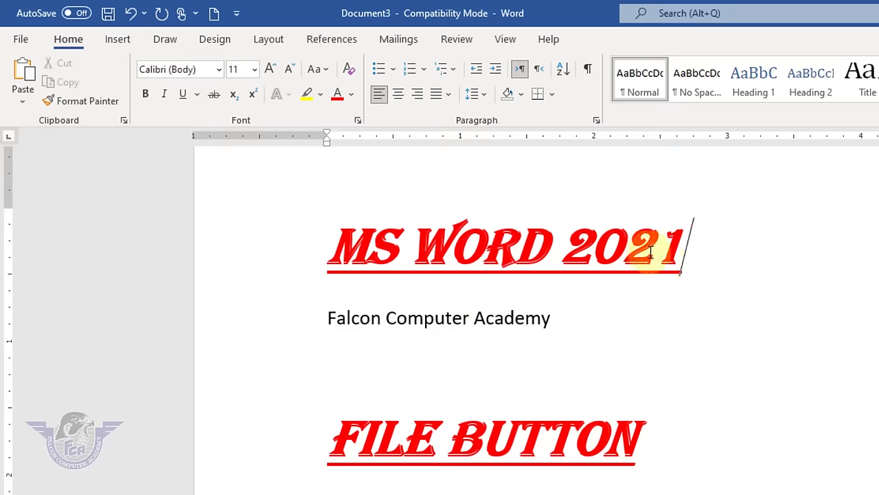
drag(680, 248, 355, 203)
click(69, 101)
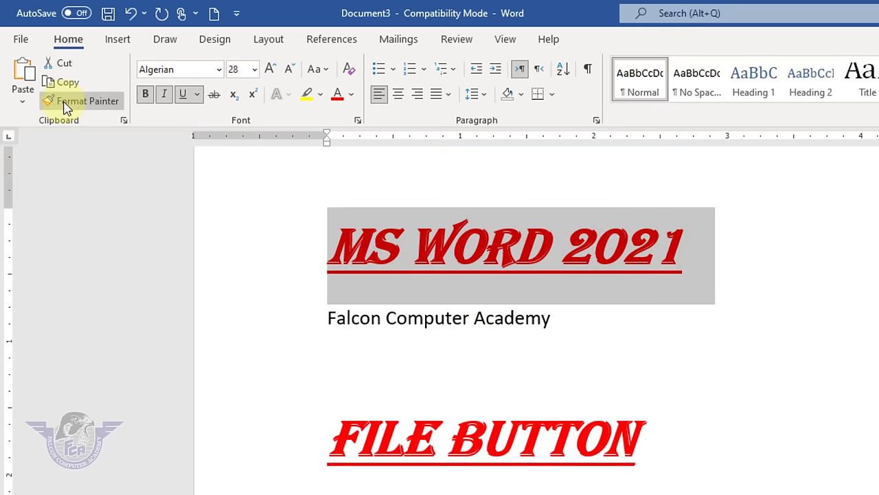
mouse_move(553, 319)
mouse_down()
mouse_move(359, 295)
mouse_move(335, 326)
mouse_up()
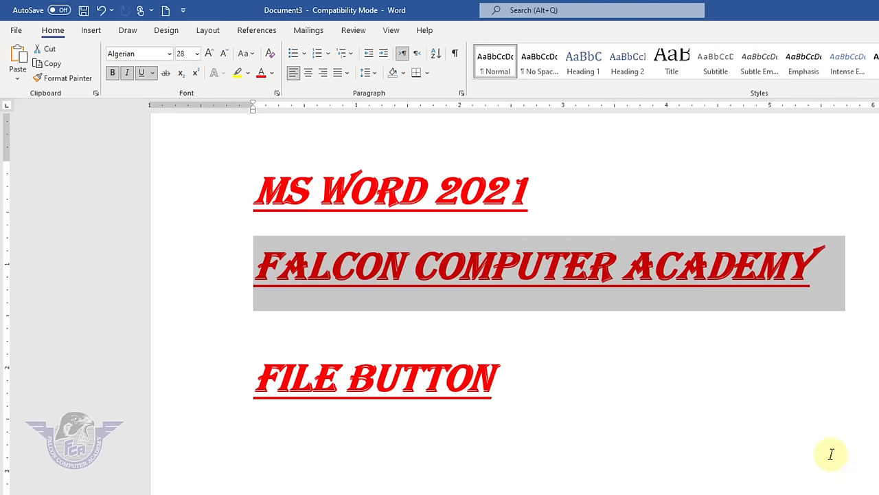
- Clear all formatting from the three lines, returning them to Calibri (Body) 11 pt
click(522, 386)
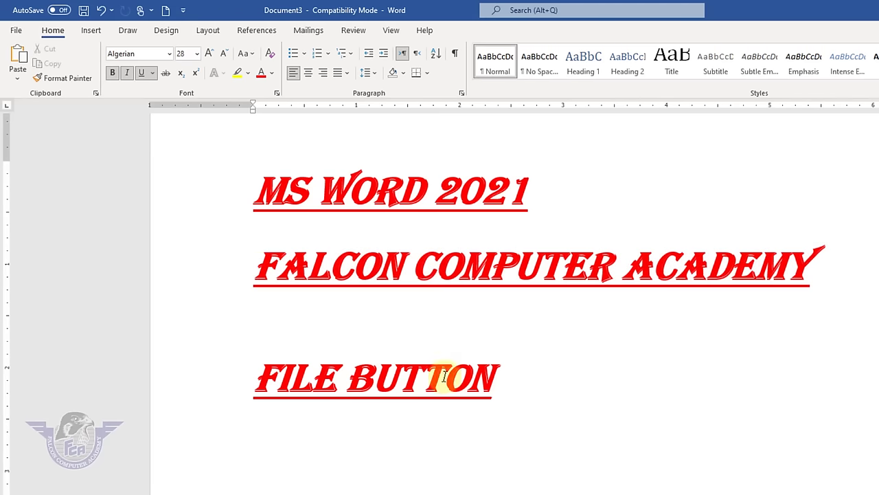
drag(444, 375, 285, 209)
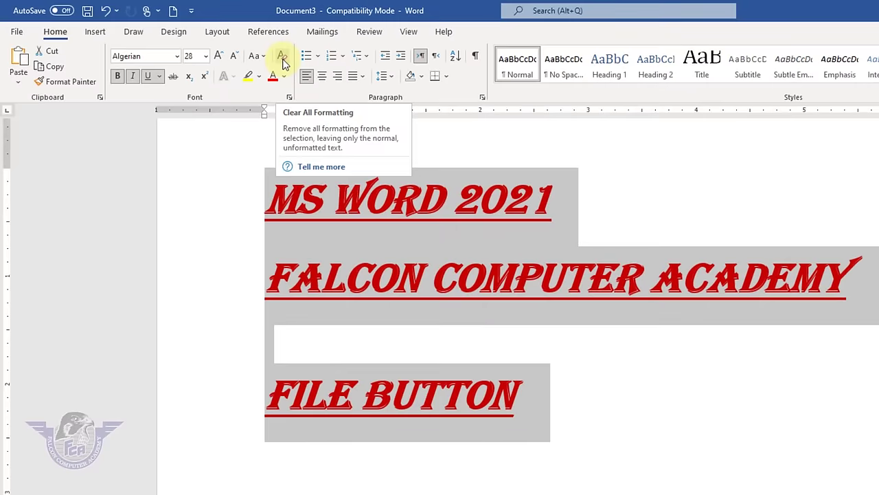
click(282, 57)
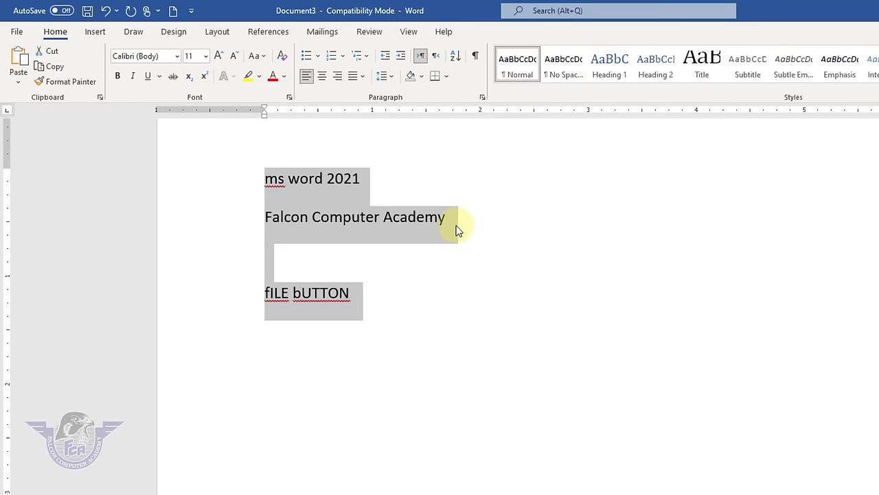
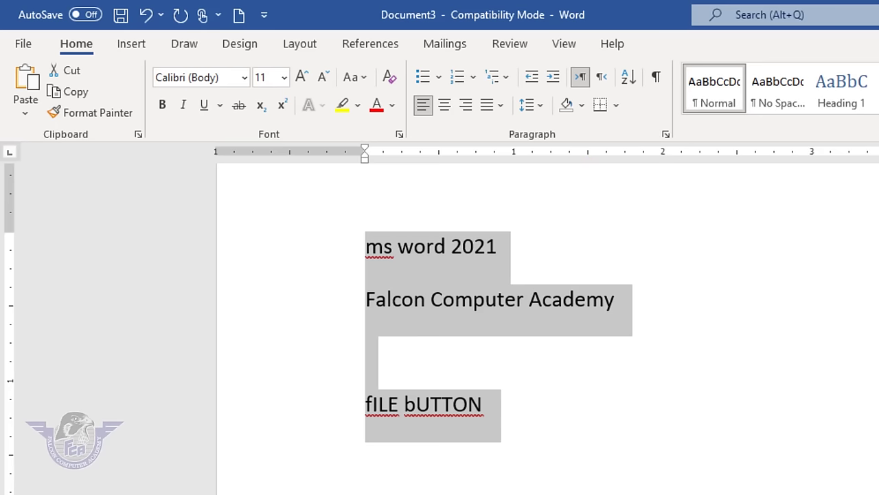
- Delete the old text and the leftover formatted empty paragraph
key(Delete)
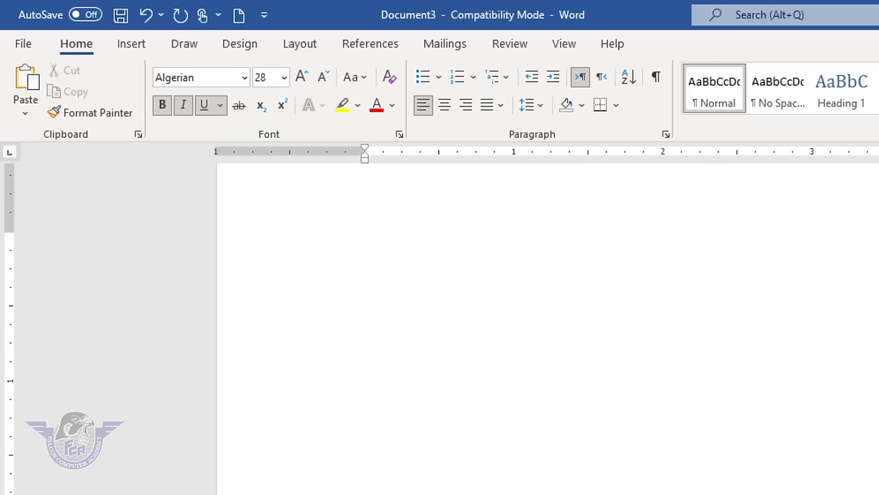
key(ctrl+a)
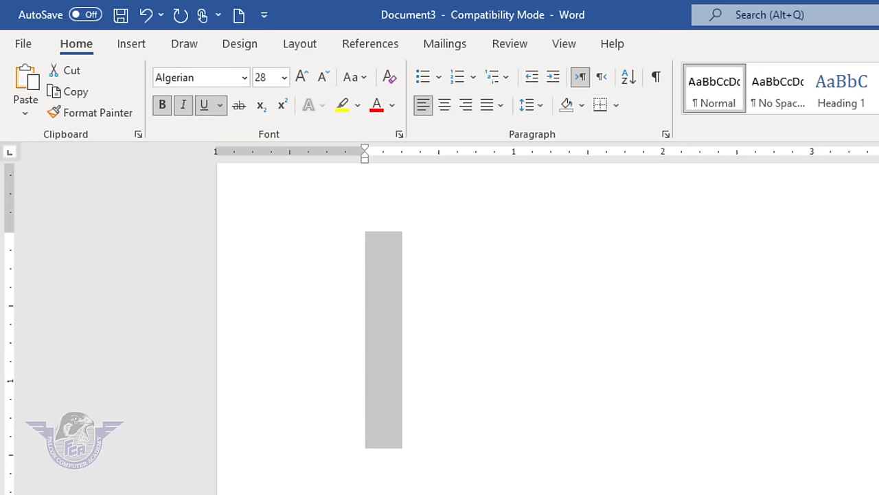
key(Delete)
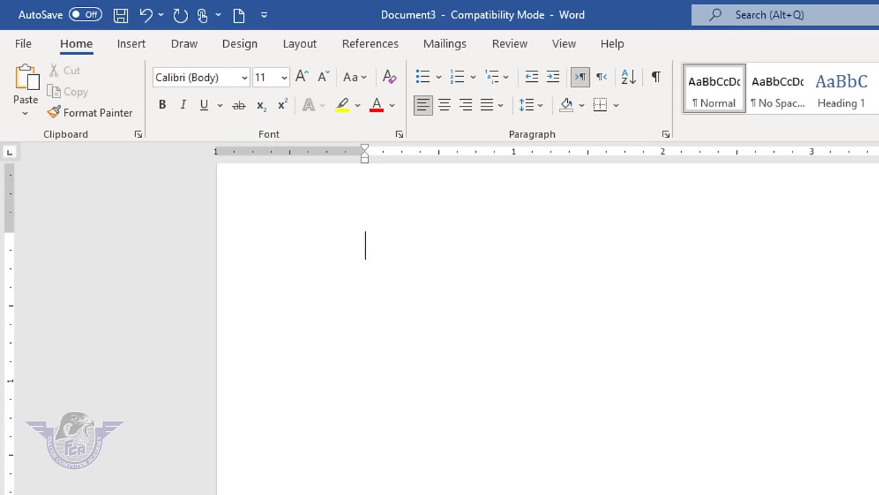
- Type File button, New, Save and Close on separate lines
text(File button)
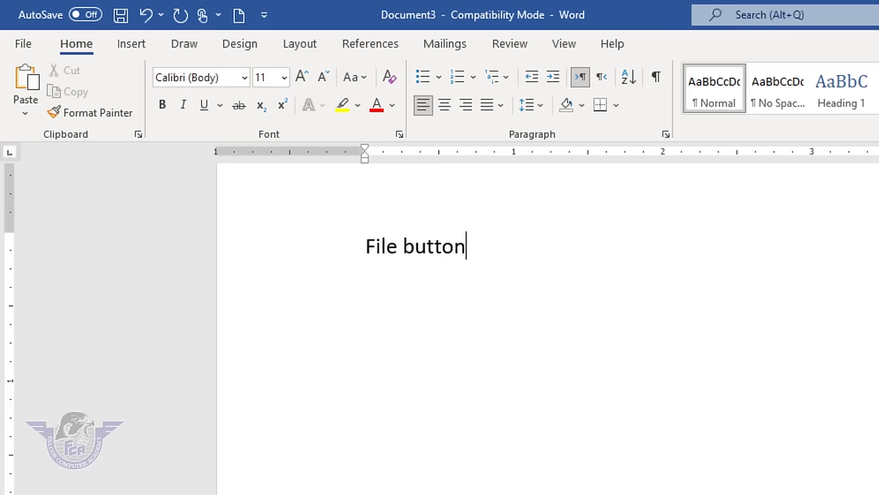
key(Return)
text(new)
key(Return)
text(save)
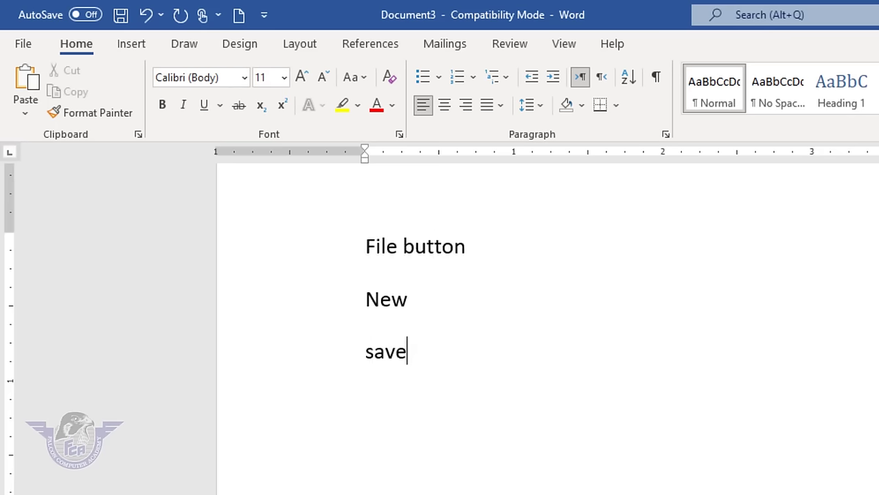
key(Return)
text(close)
key(Return)
- Continue the list with Open, Save as, Password and PDF
text(open)
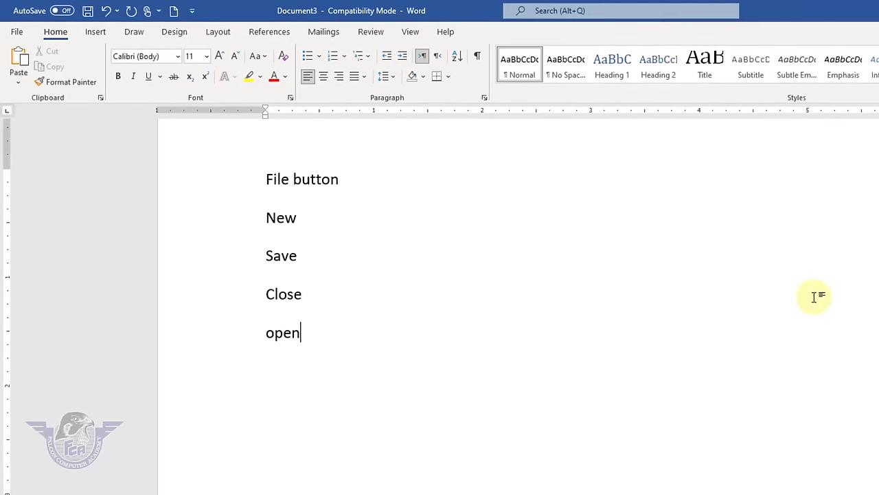
key(Return)
text(save as)
key(Return)
text(Password)
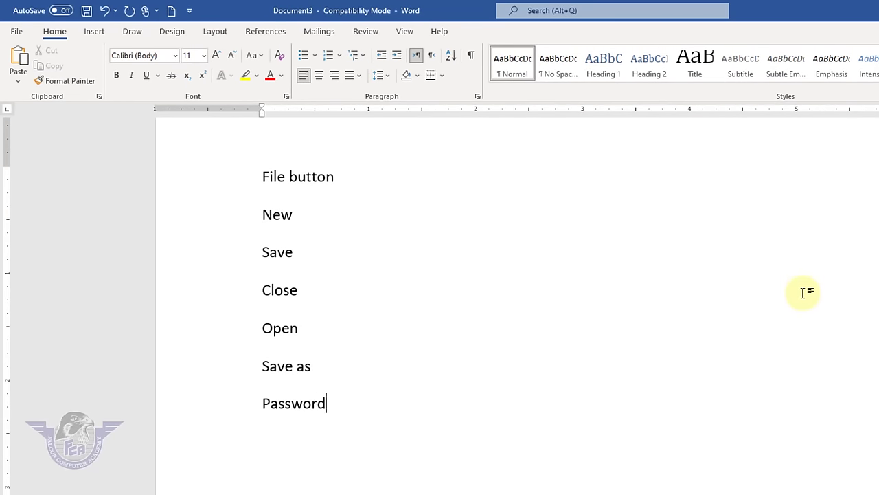
key(Return)
text(PDF)
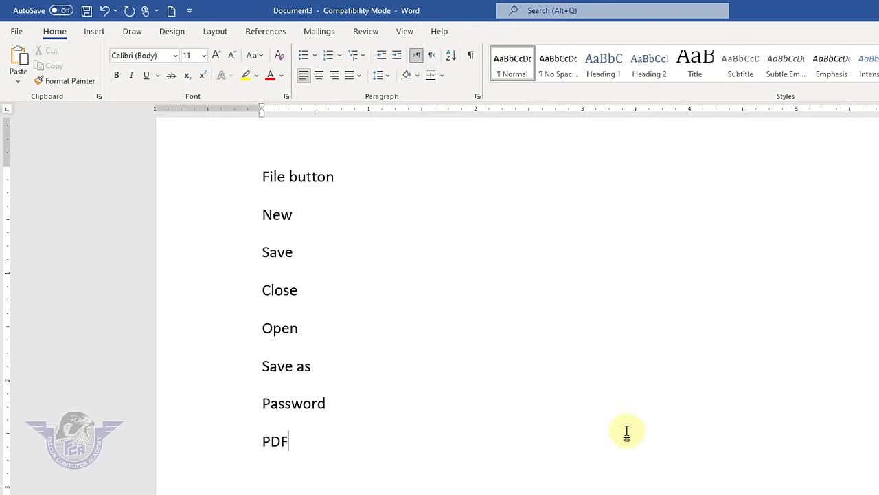
- Give the items New through PDF checkmark bullets
drag(259, 432, 233, 227)
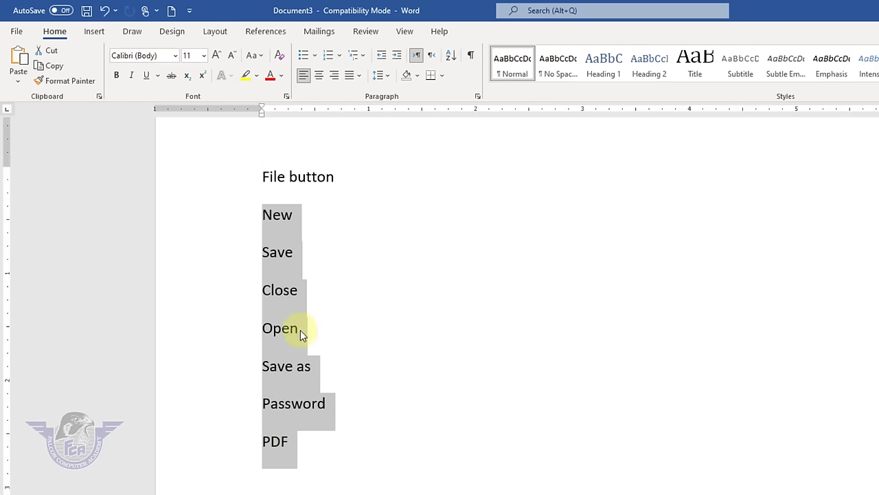
click(307, 448)
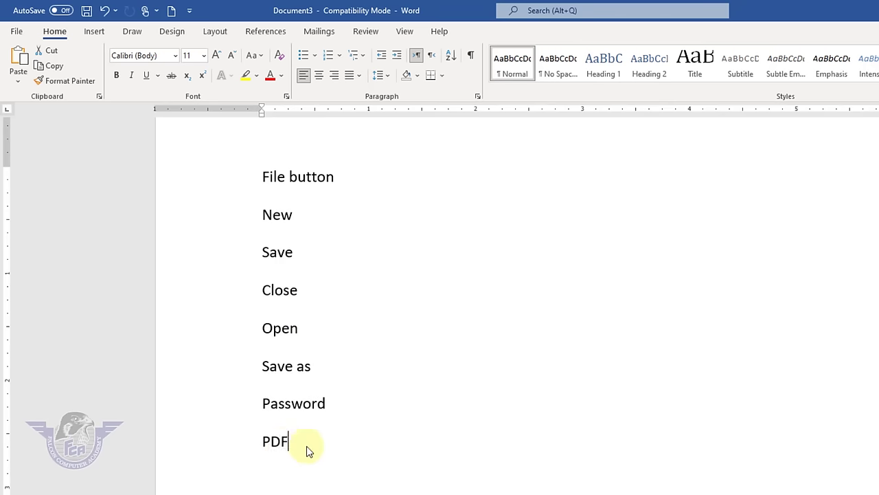
drag(283, 445, 245, 222)
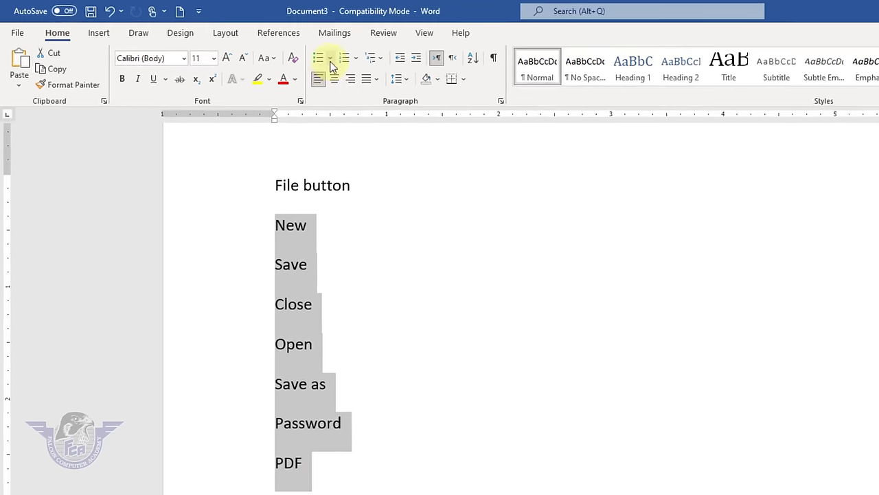
click(314, 56)
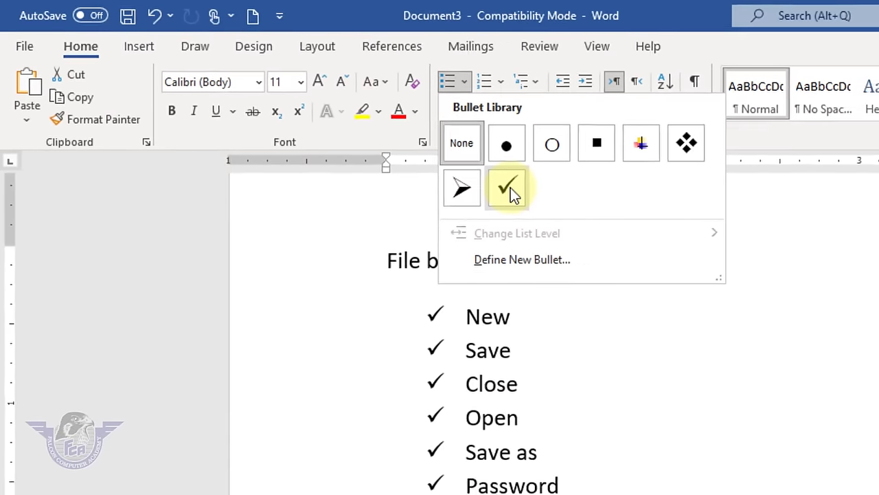
click(552, 205)
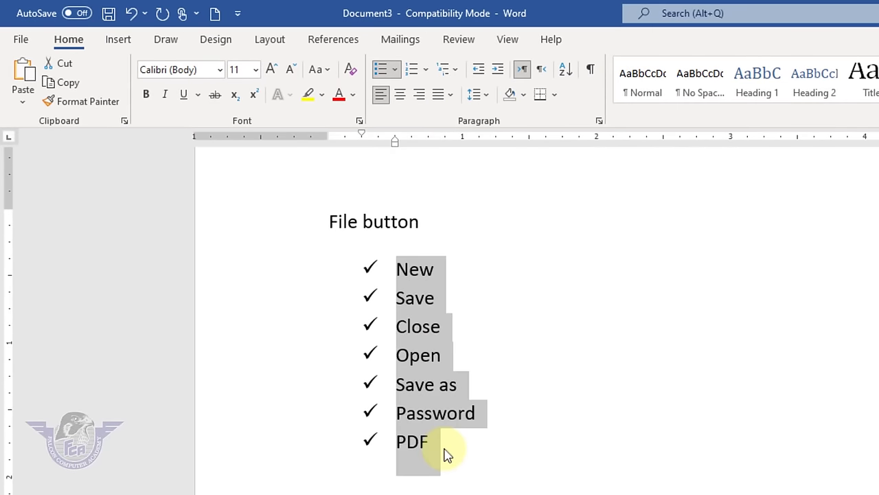
- Add Printer and Exit as new bulleted items after PDF
click(472, 462)
key(Return)
text(printer)
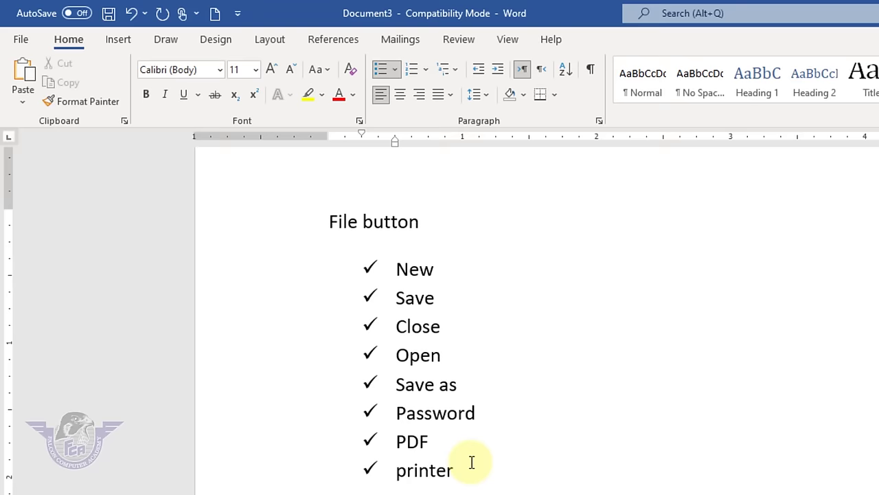
key(Return)
text(exc)
key(BackSpace)
text(it)
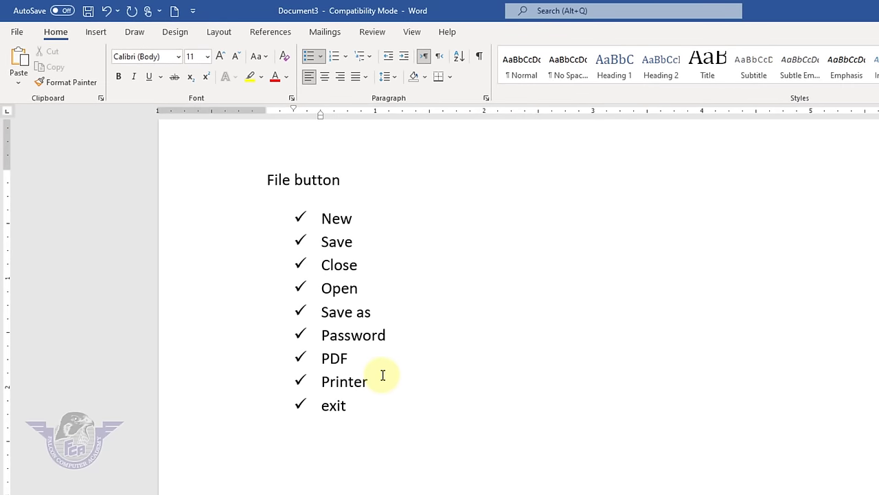
key(Return)
key(Return)
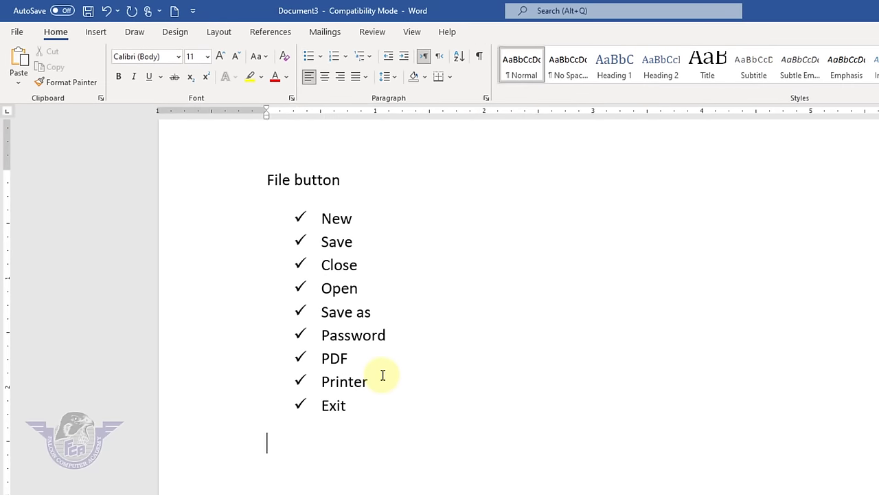
- Remove the checkmark bullets from the items New through Exit
shift+click(271, 252)
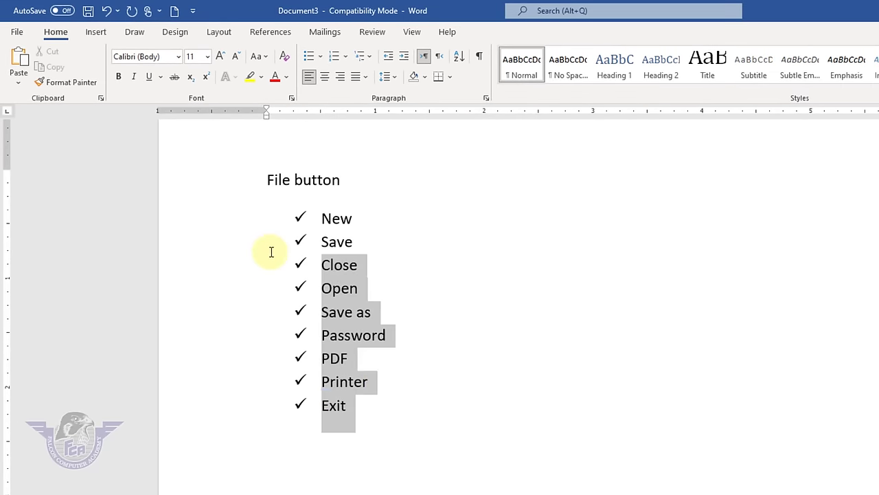
drag(272, 252, 281, 227)
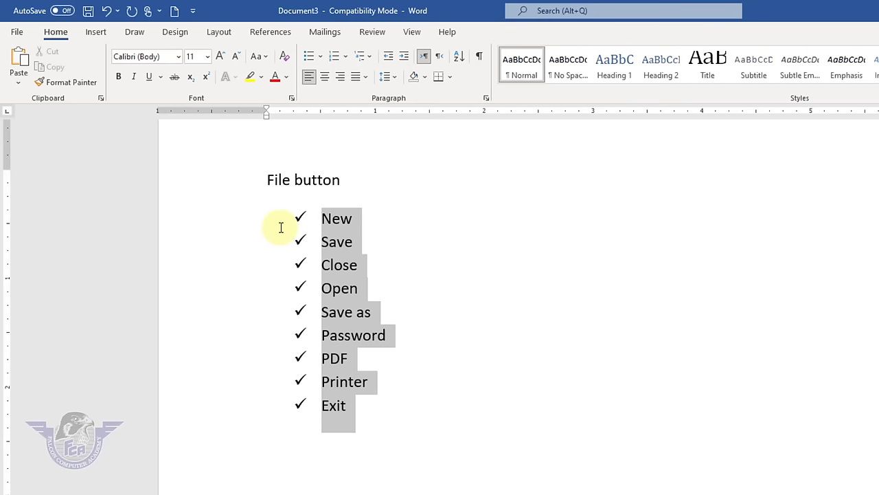
click(321, 58)
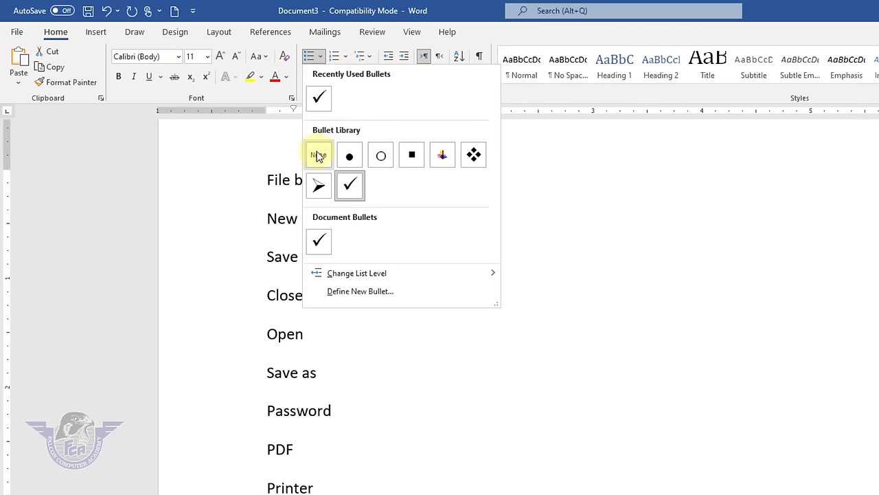
click(318, 155)
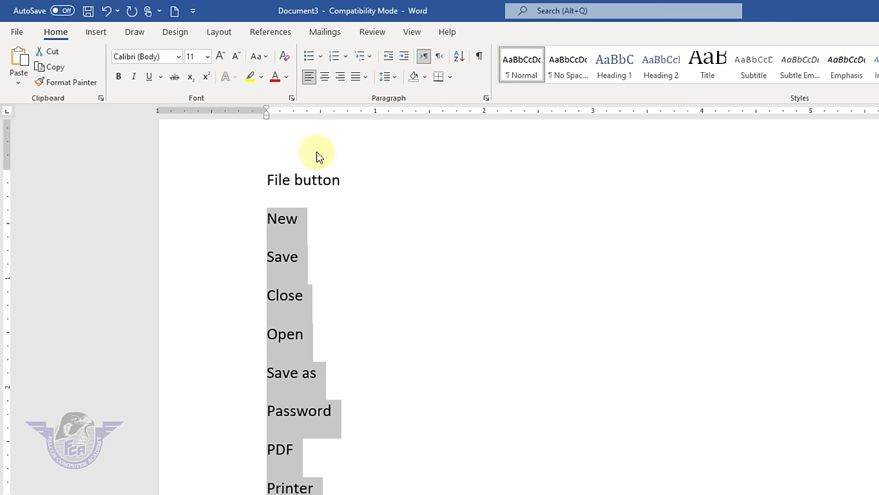
- Number the selected items with the 1. 2. 3. format
click(346, 58)
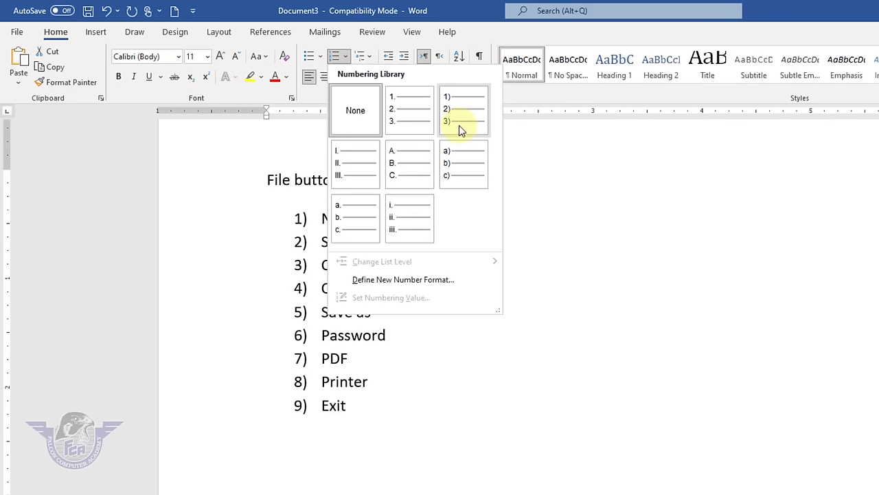
click(419, 124)
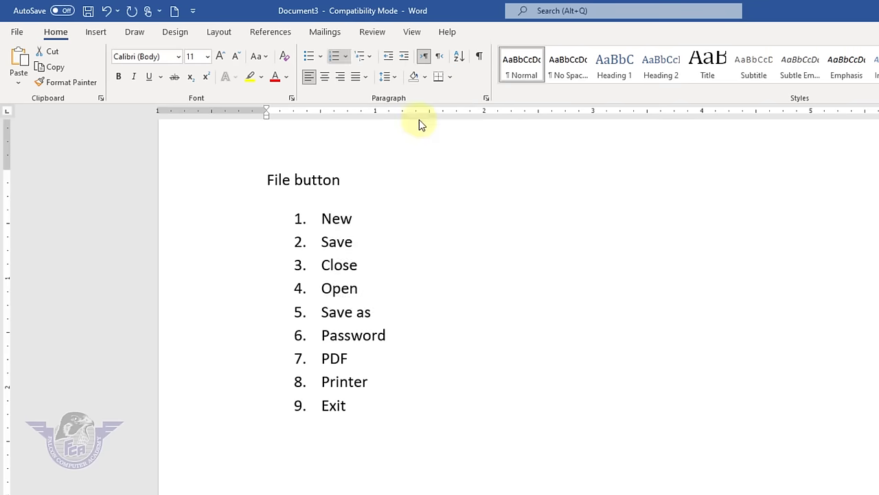
click(445, 456)
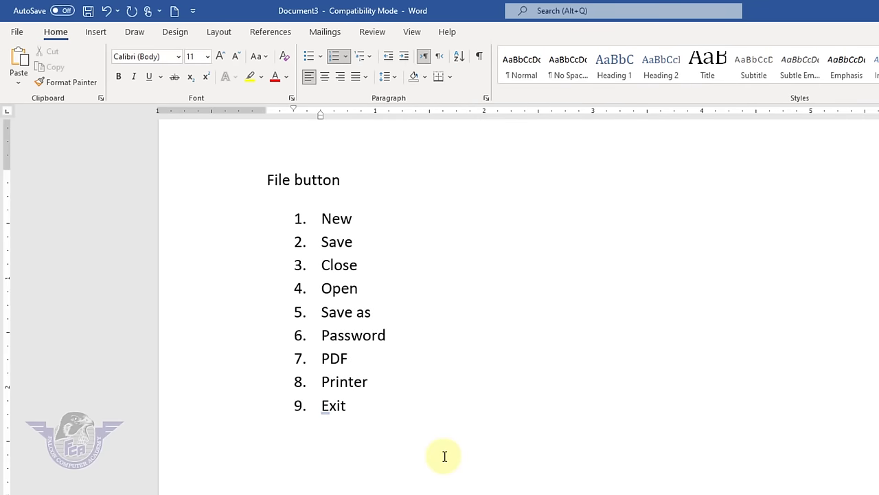
key(Return)
text(home tab)
key(Return)
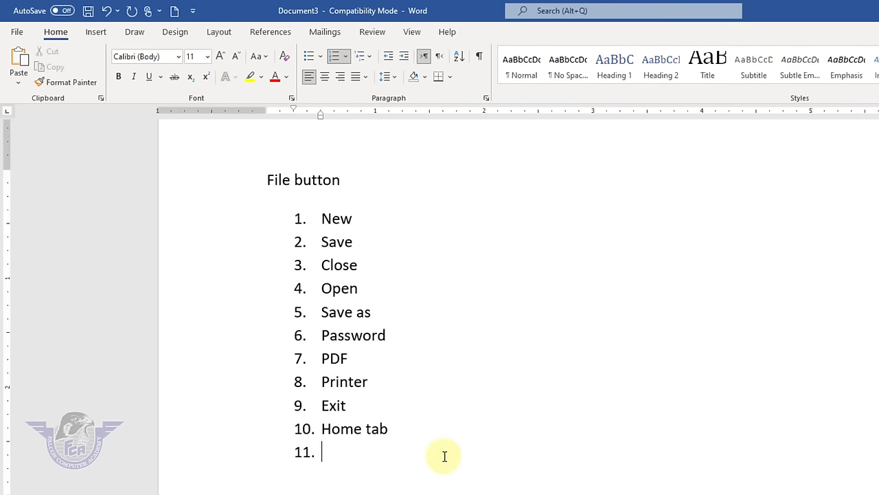
text(cut)
key(Return)
text(copy)
key(Return)
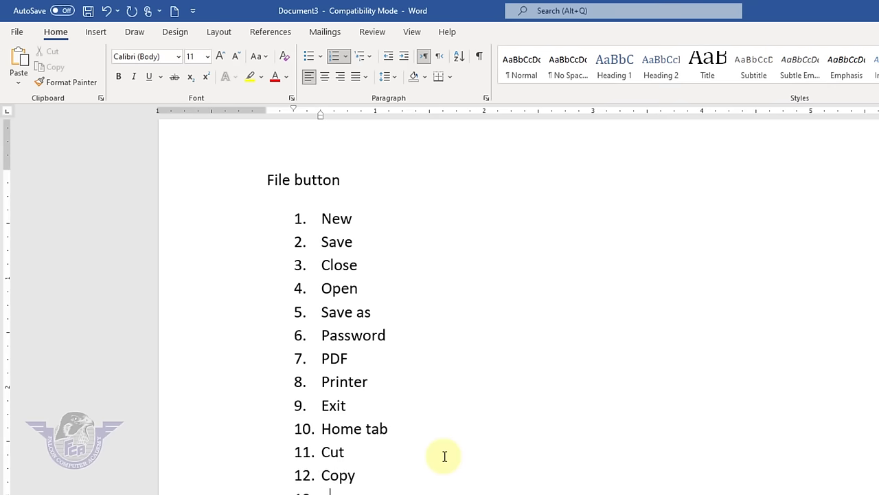
text(paste)
key(Return)
key(Return)
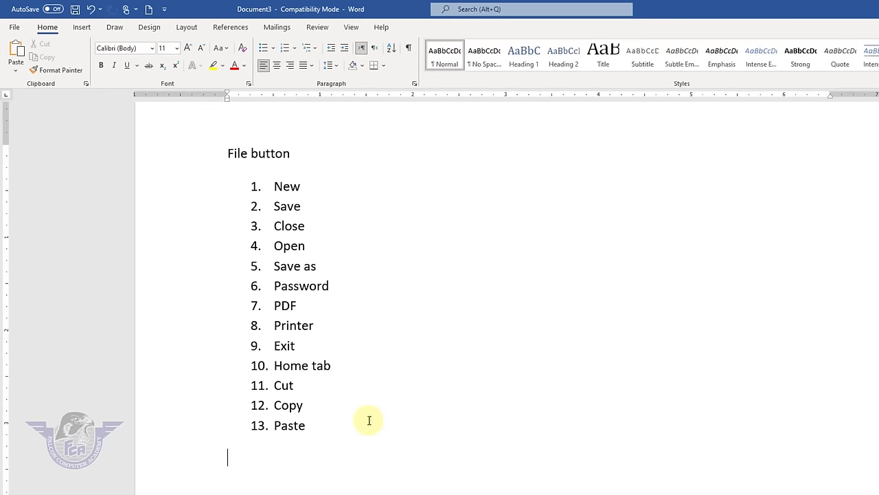
drag(291, 424, 269, 167)
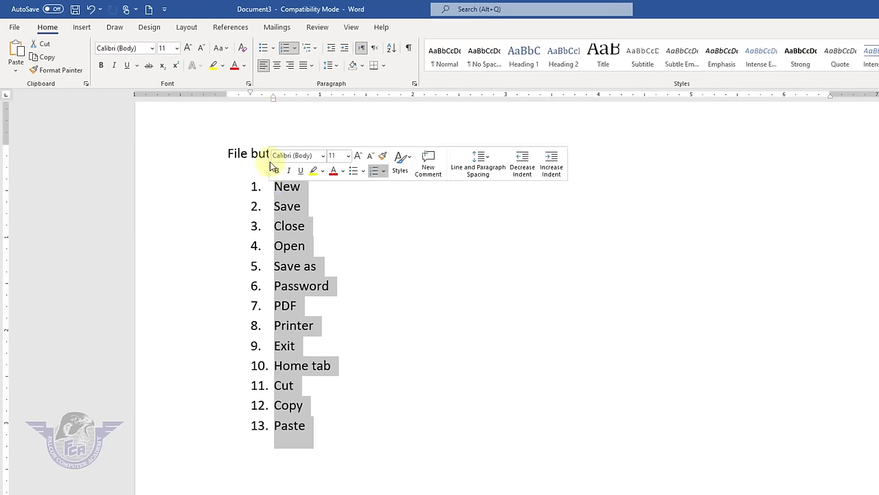
click(294, 48)
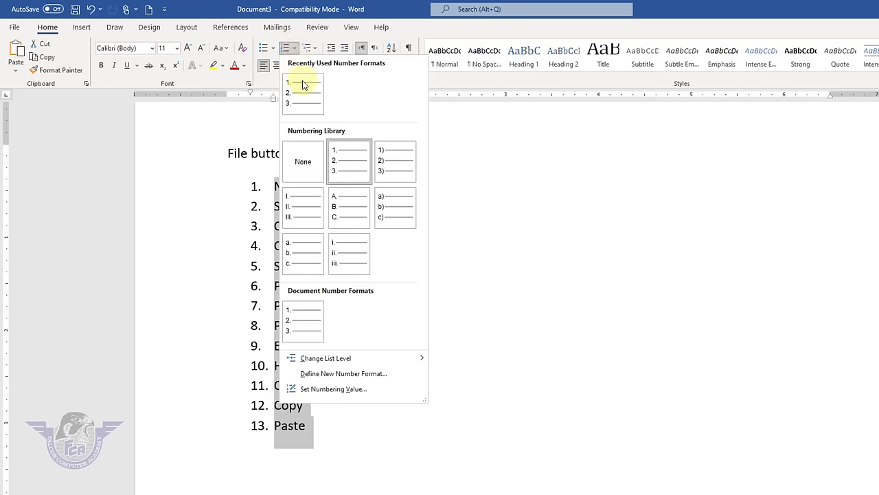
click(303, 163)
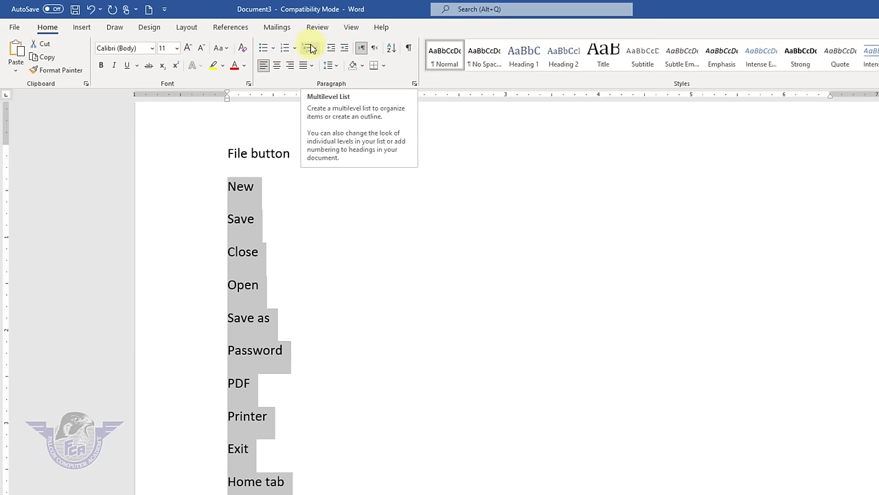
click(312, 285)
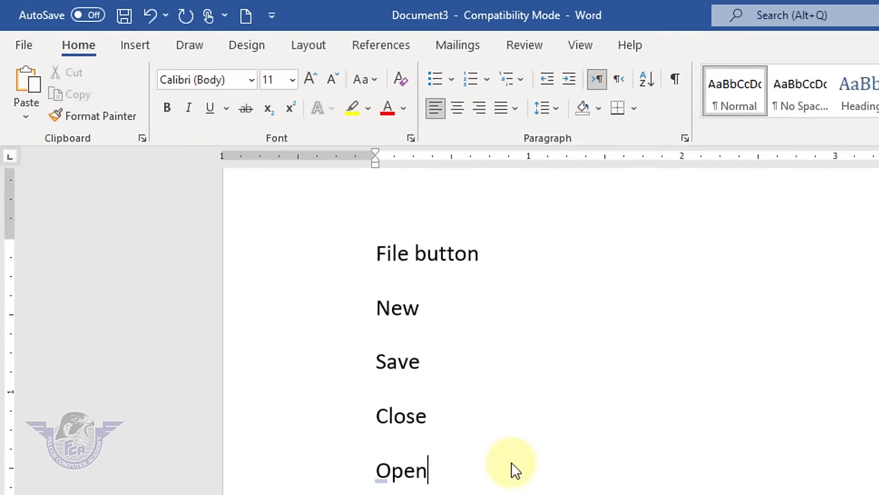
- Clear the whole list from the page and type MS Word
key(ctrl+a)
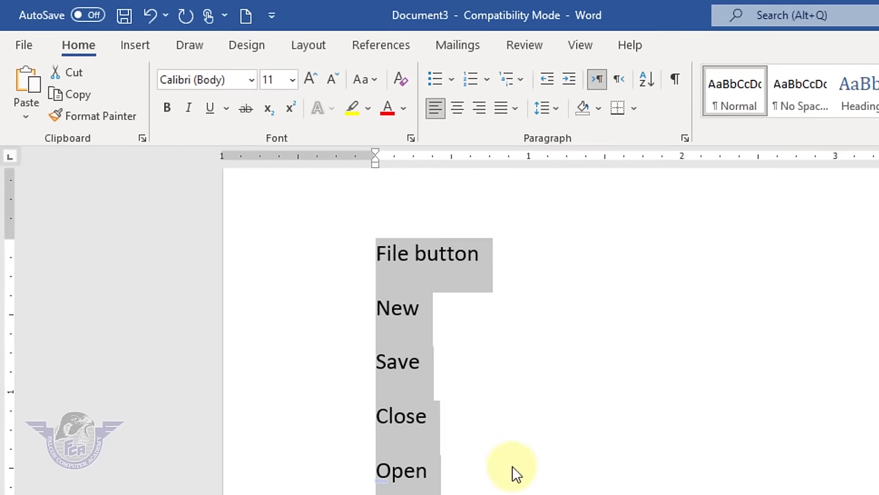
key(Left)
scroll(515, 469, down, 3)
key(ctrl+a)
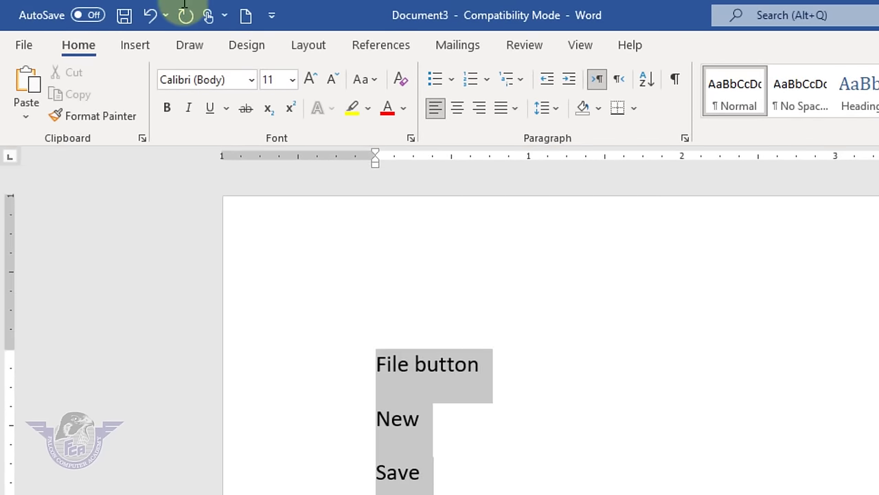
key(Delete)
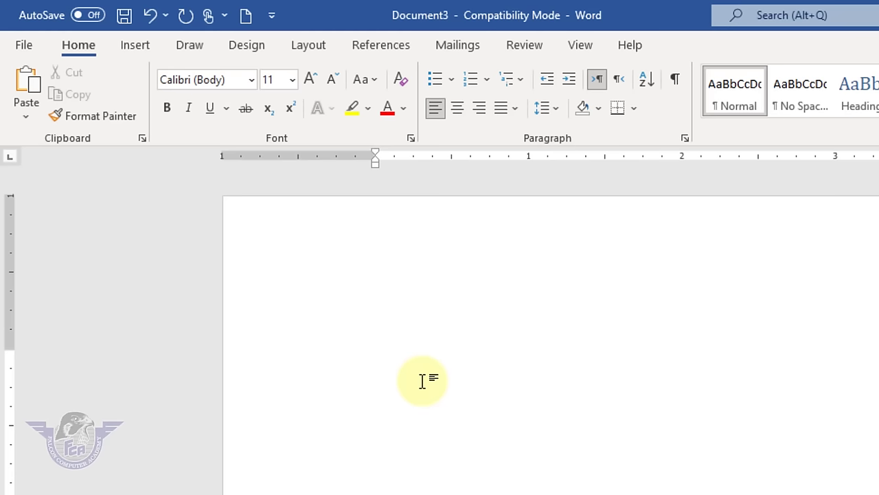
text(MS Word)
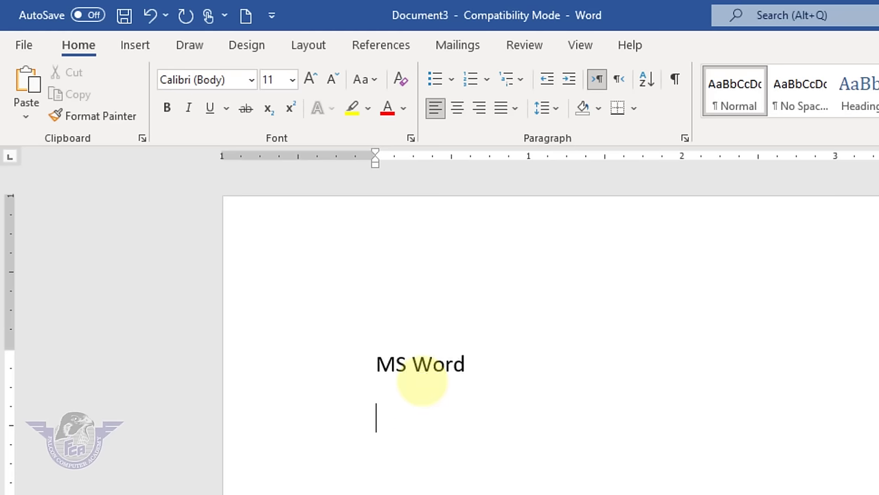
- Number the MS Word line with the 1) a) i) multilevel list style
drag(502, 365, 357, 357)
click(521, 81)
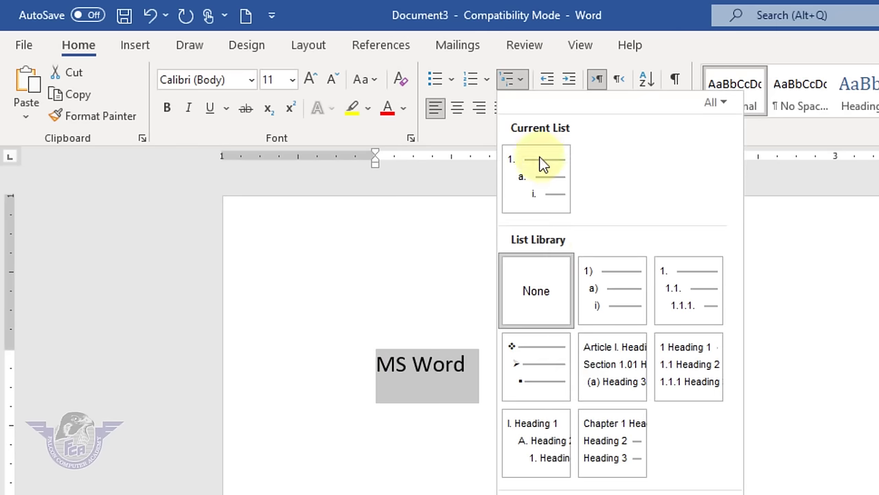
click(614, 298)
click(553, 364)
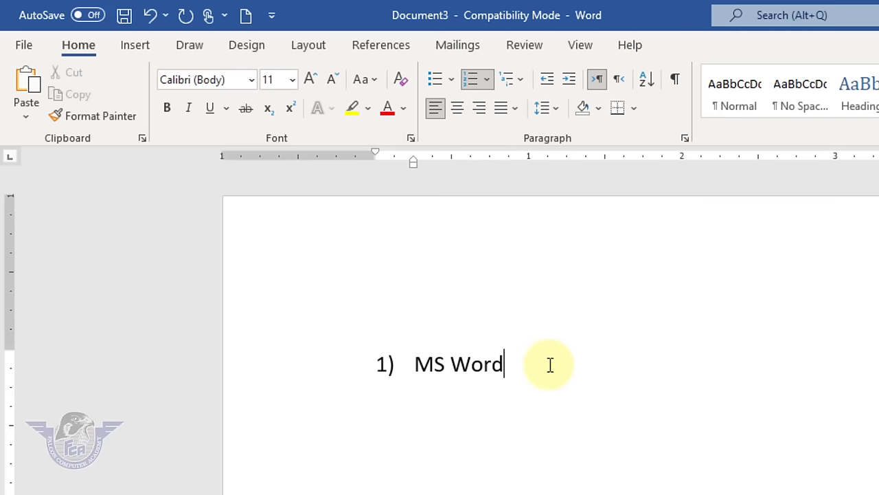
- Add File button as a second-level item and New as a third-level item beneath it
key(Return)
key(Tab)
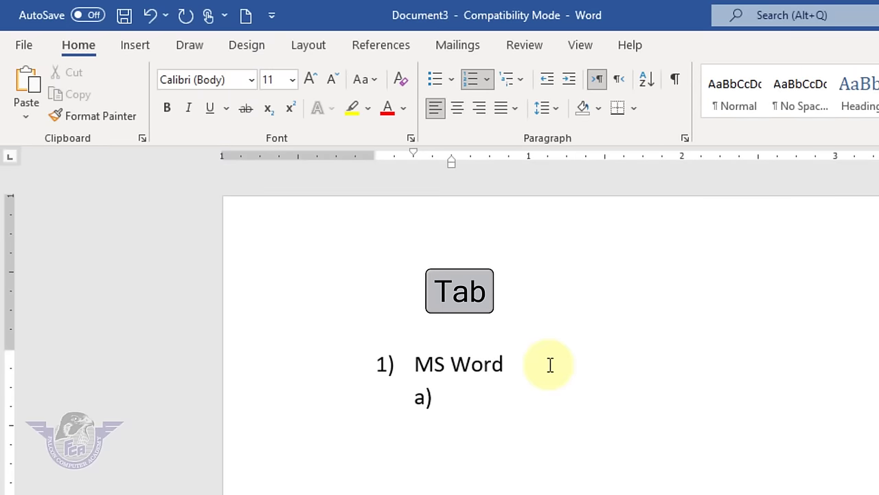
text(Fil button)
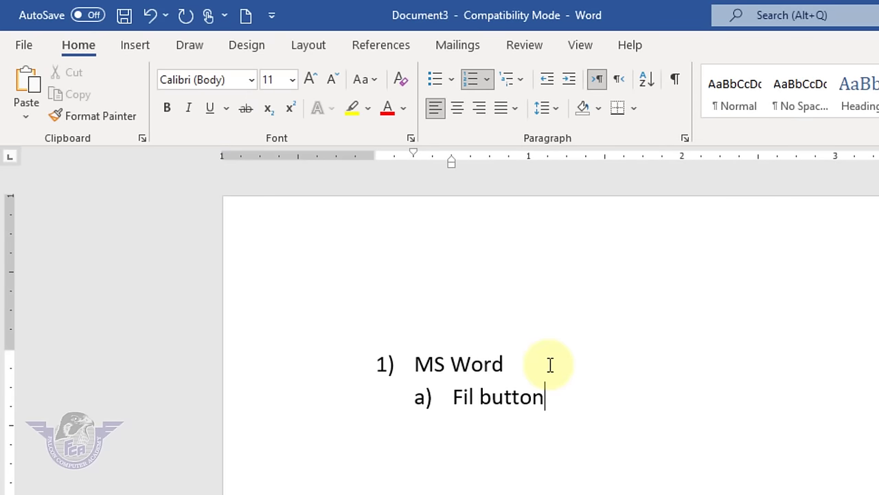
key(Return)
key(Tab)
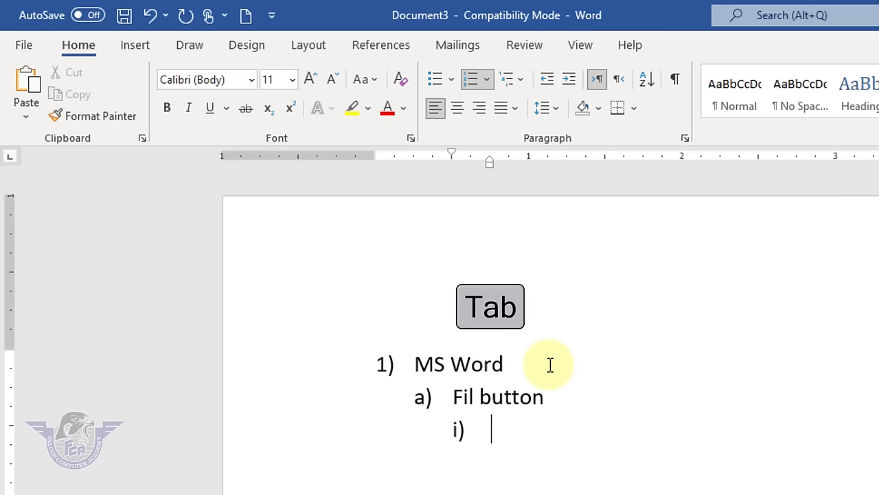
text(n)
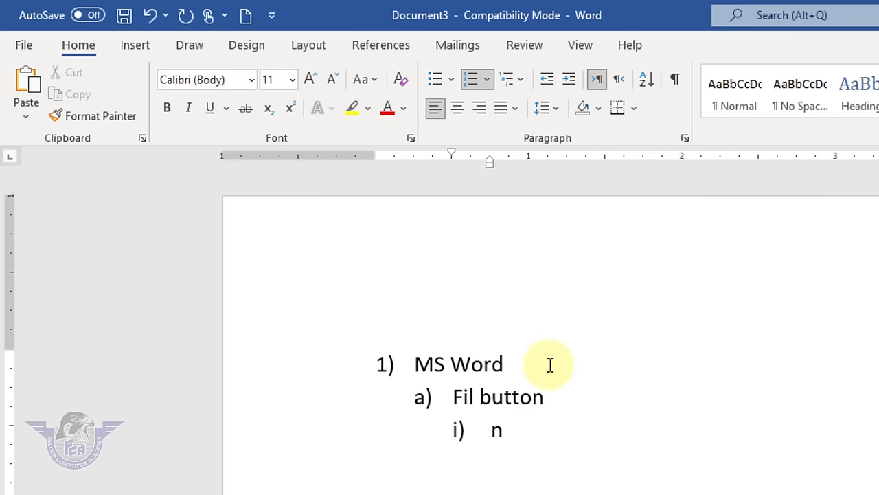
key(Up)
key(Left)
key(Left)
key(Left)
text(e)
key(Down)
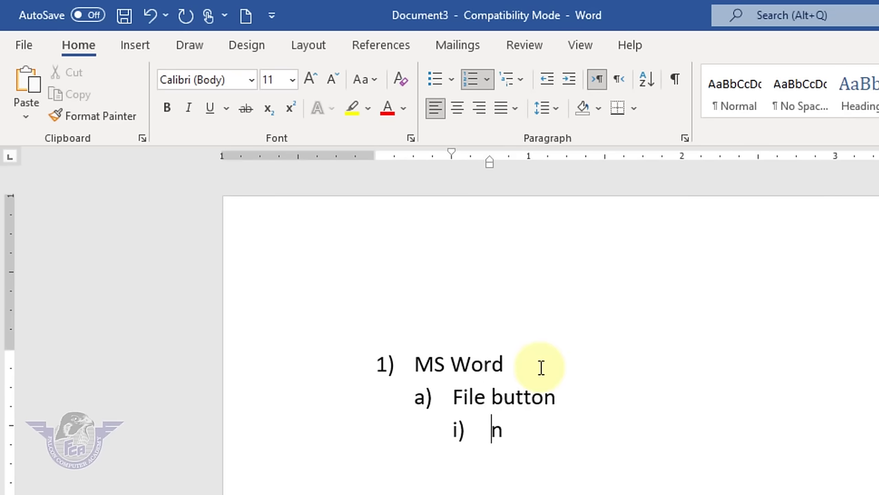
key(End)
text(ew)
- Add Save, Close, Open and Save as as further third-level items
key(Return)
text(save)
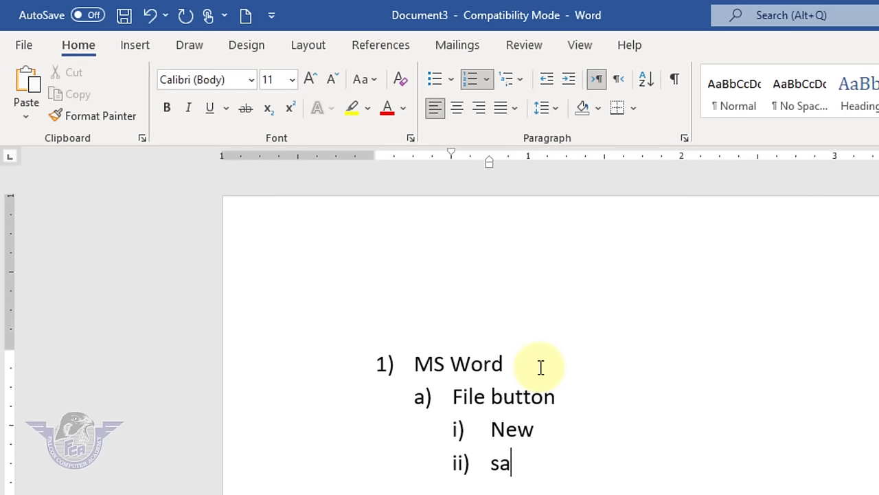
key(Return)
text(close)
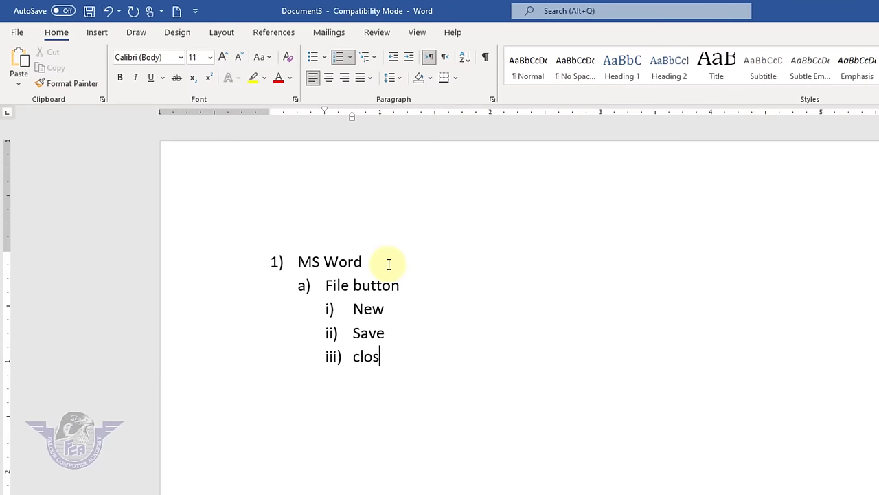
key(Return)
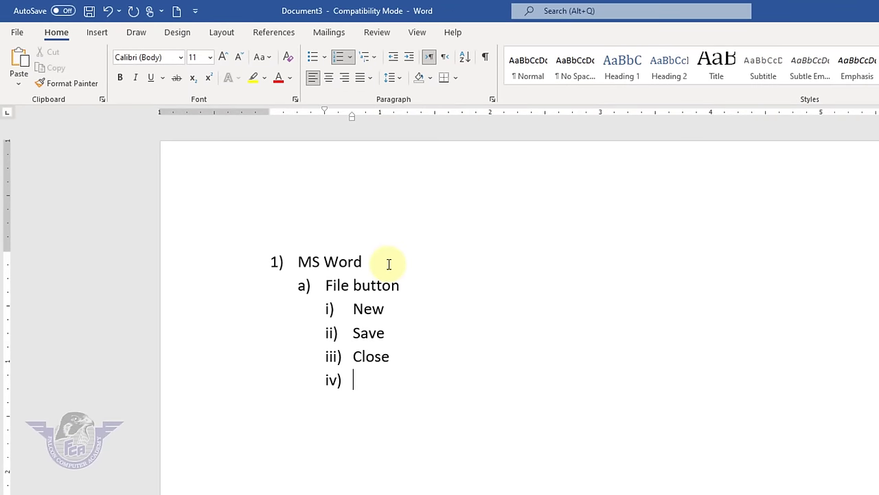
text(open)
key(Return)
text(sav)
key(BackSpace)
key(BackSpace)
key(BackSpace)
text(Save as)
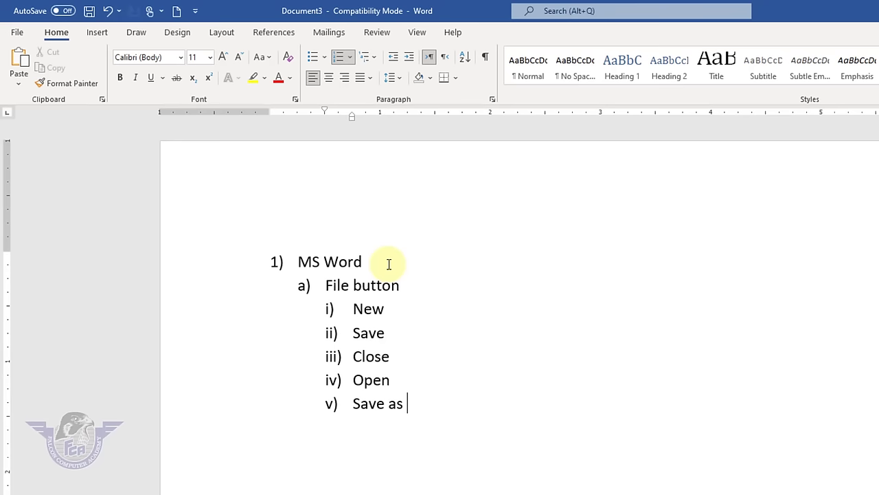
- Start a new item below Save as and shift it between levels, ending at the second level
key(Return)
key(shift+Tab)
key(shift+Tab)
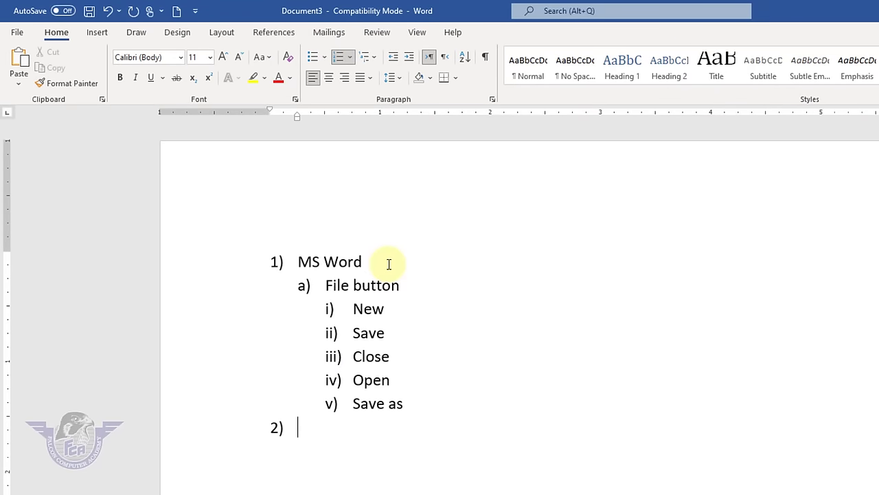
key(Tab)
key(Tab)
key(Tab)
key(Tab)
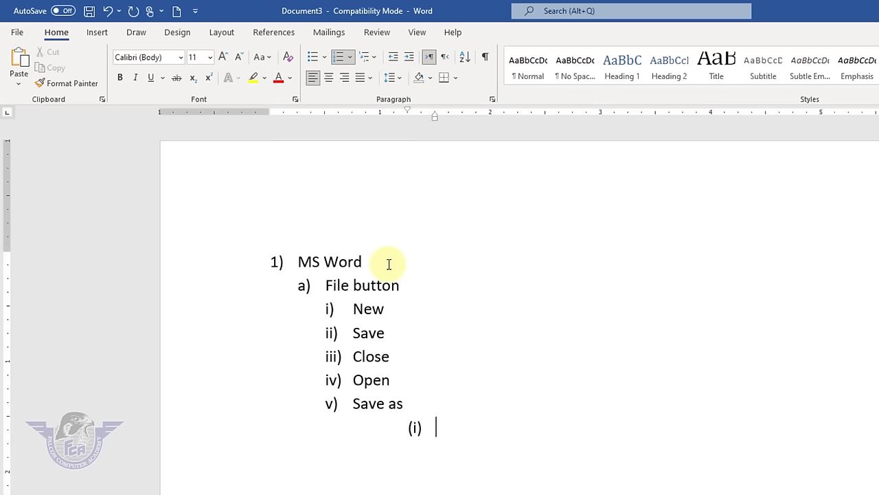
key(shift+Tab)
key(shift+Tab)
key(shift+Tab)
key(shift+Tab)
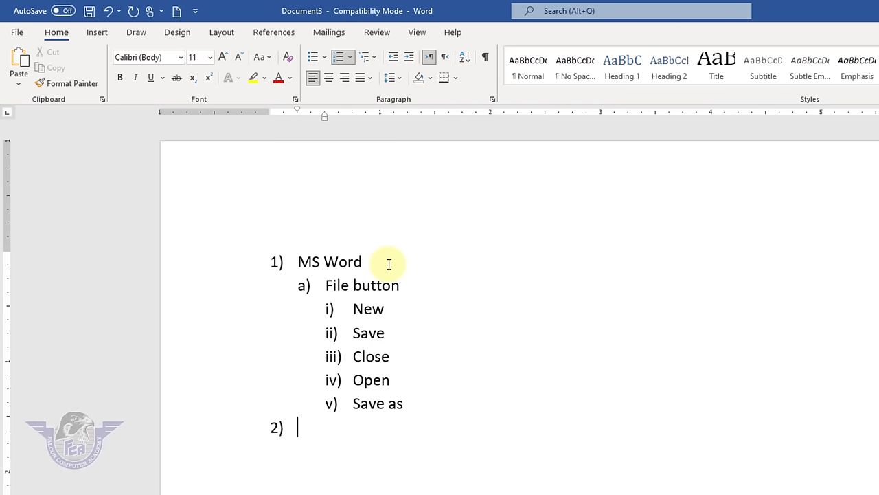
key(Tab)
key(Tab)
key(Tab)
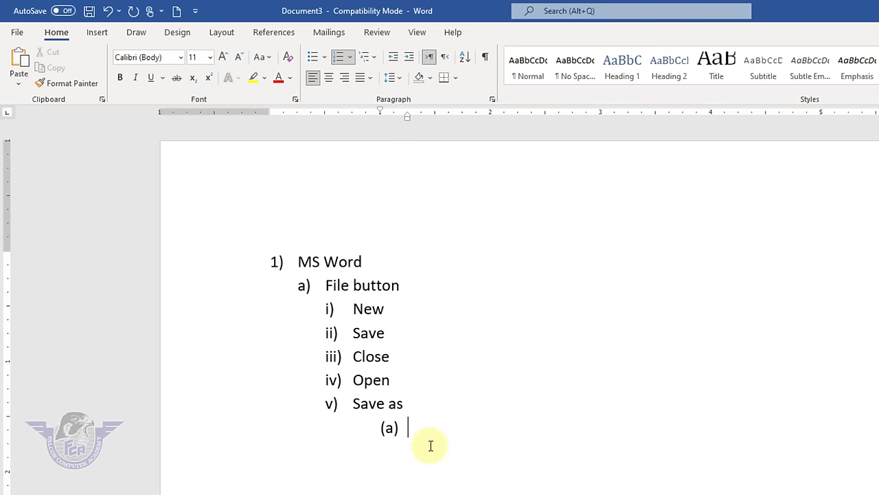
- Clear all formatting and multilevel numbering from MS Word through Save as
drag(430, 446, 183, 211)
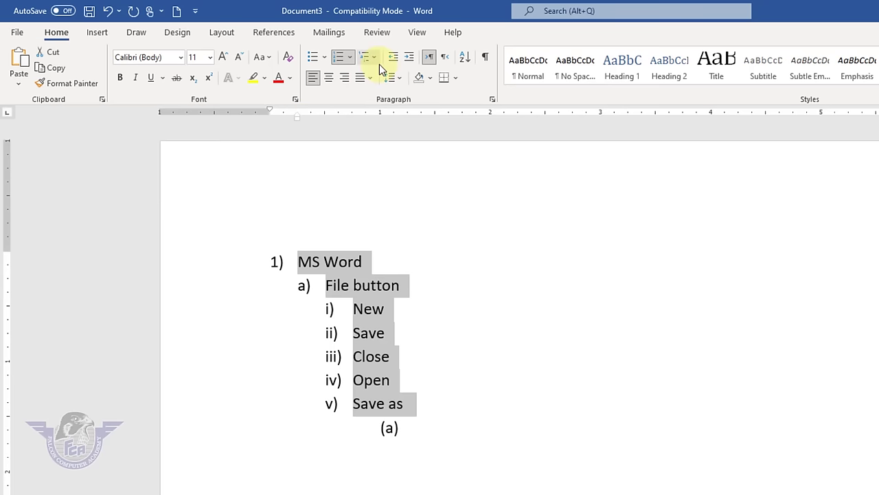
click(288, 60)
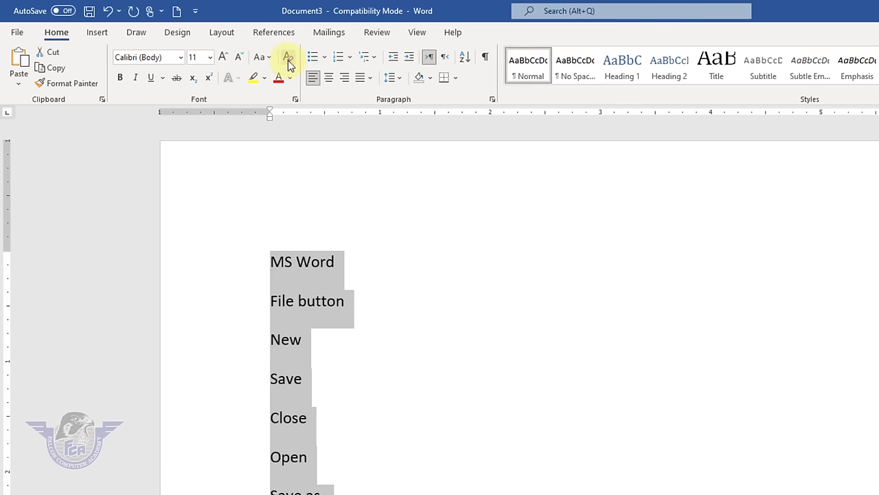
click(372, 58)
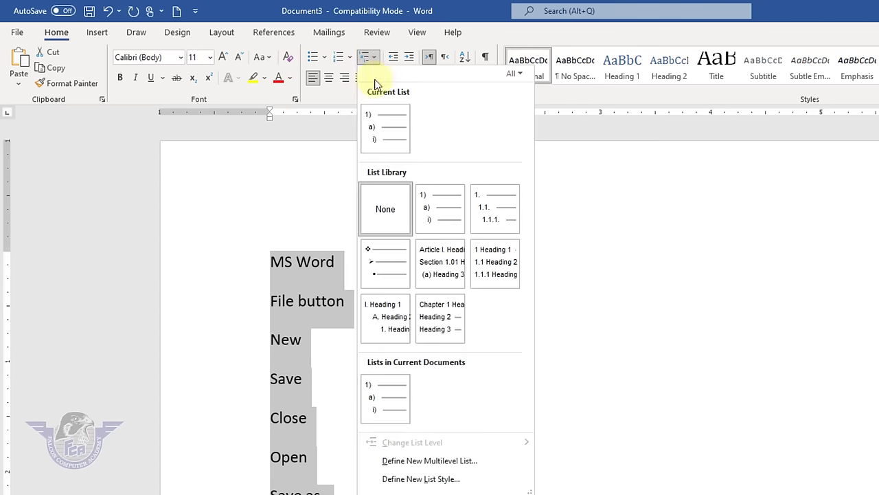
click(390, 225)
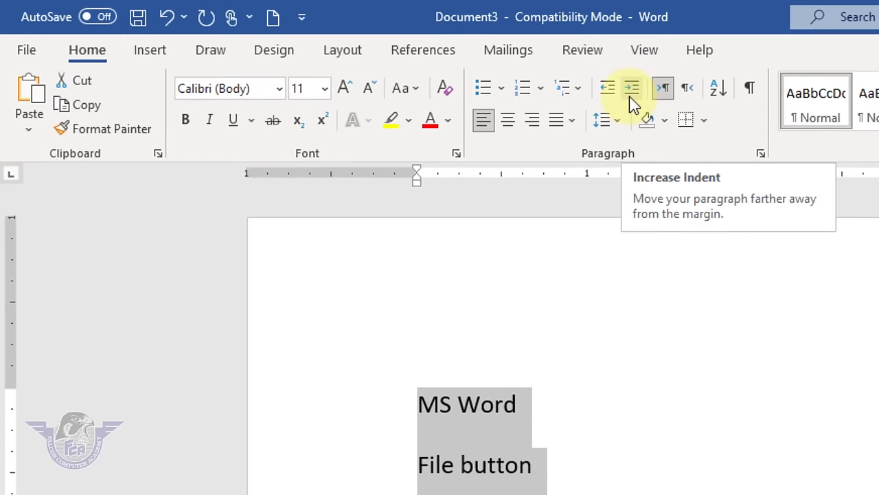
click(615, 229)
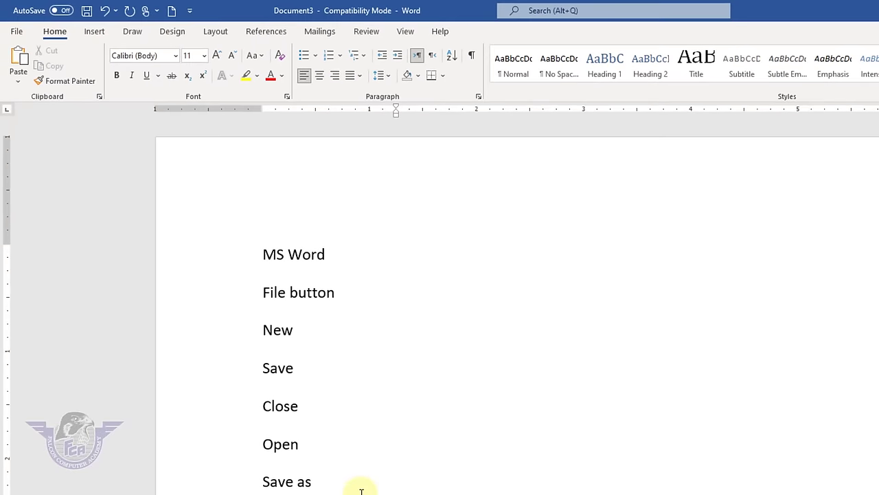
- Adjust the indent of the lines New through Save as
drag(298, 471, 228, 332)
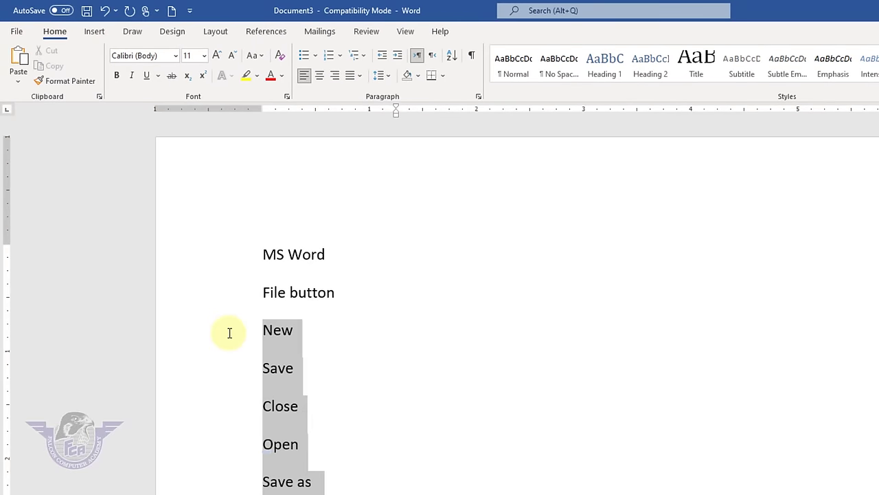
click(398, 55)
click(398, 55)
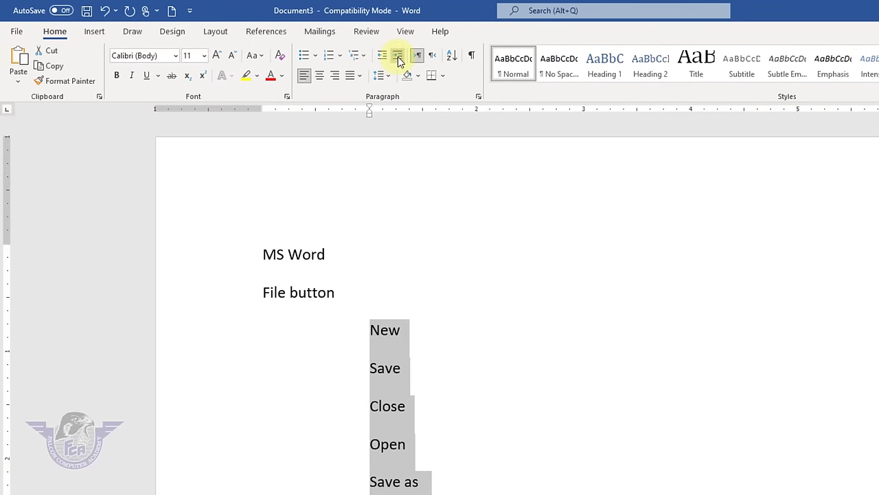
click(398, 55)
click(398, 55)
click(398, 55)
click(398, 55)
click(398, 55)
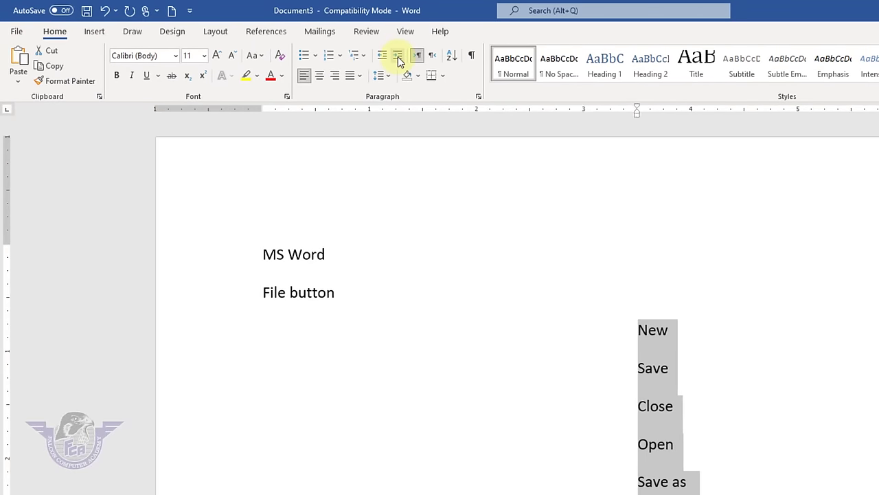
click(387, 58)
click(387, 57)
click(387, 58)
click(388, 58)
click(388, 57)
click(387, 57)
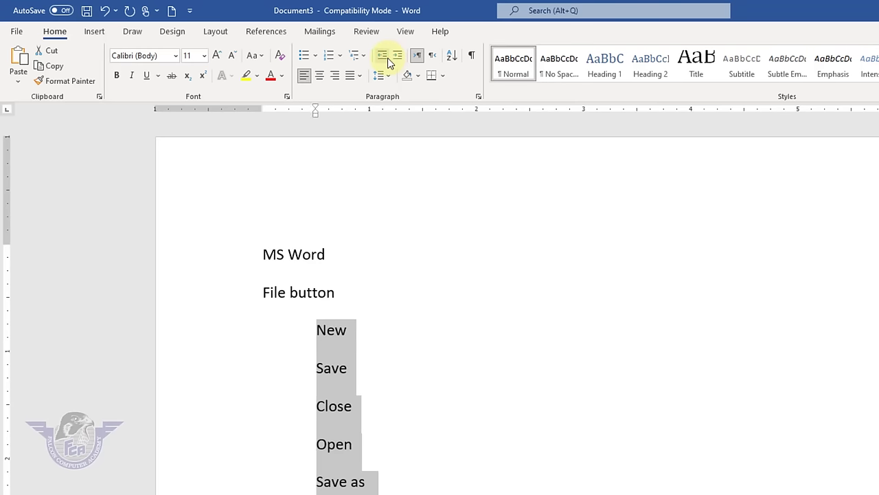
click(388, 57)
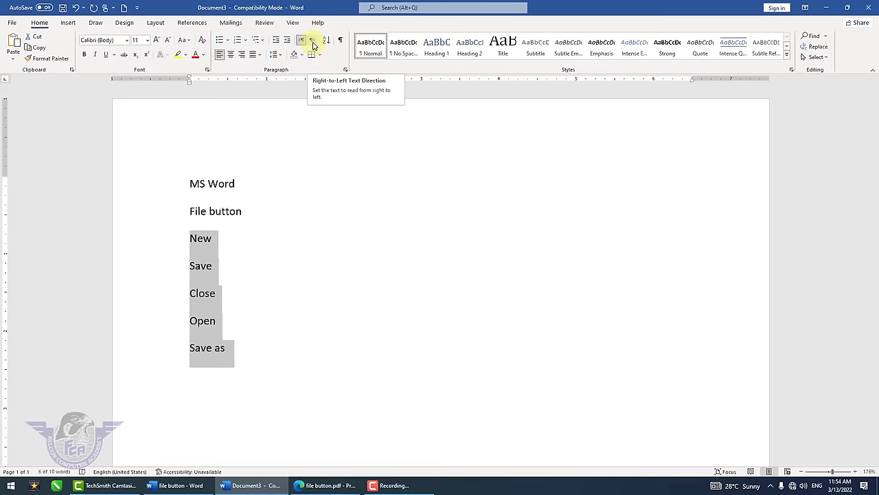
- Switch the seven lines MS Word through Save as to right-to-left direction
click(323, 300)
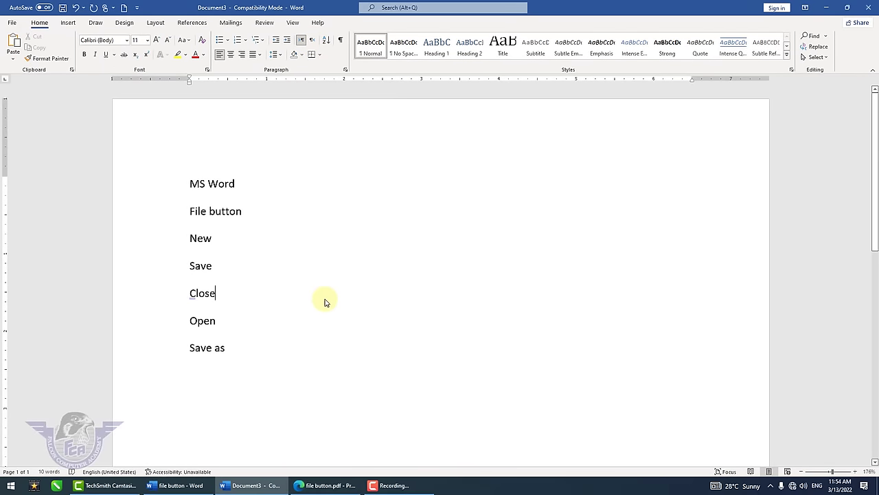
drag(240, 354, 172, 141)
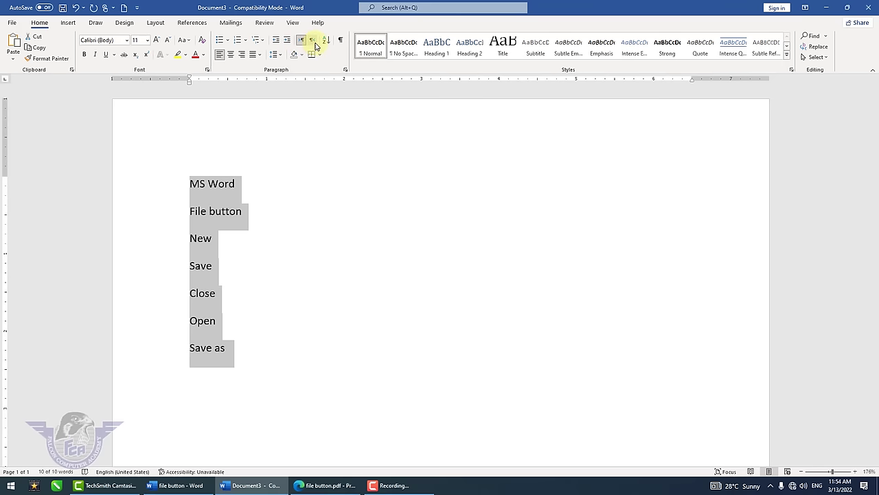
click(314, 41)
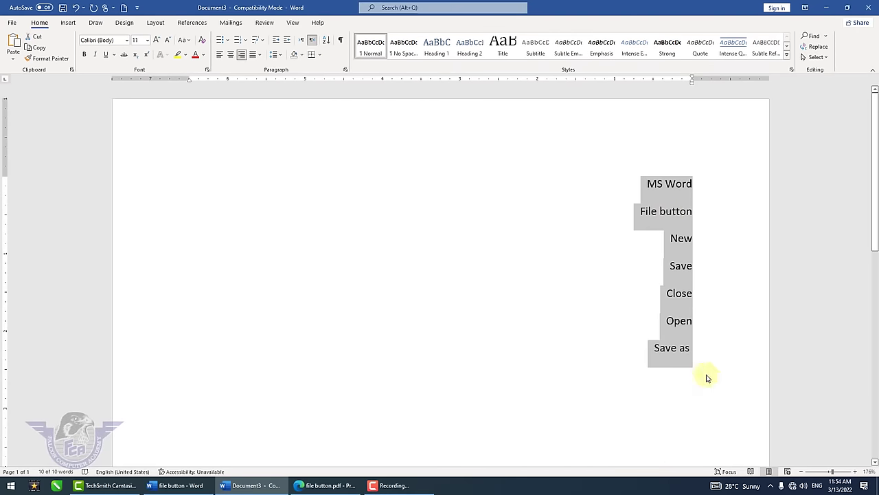
click(770, 430)
- Add Bold, Italic and Under line below Save as, then set all lines left-to-right
click(701, 362)
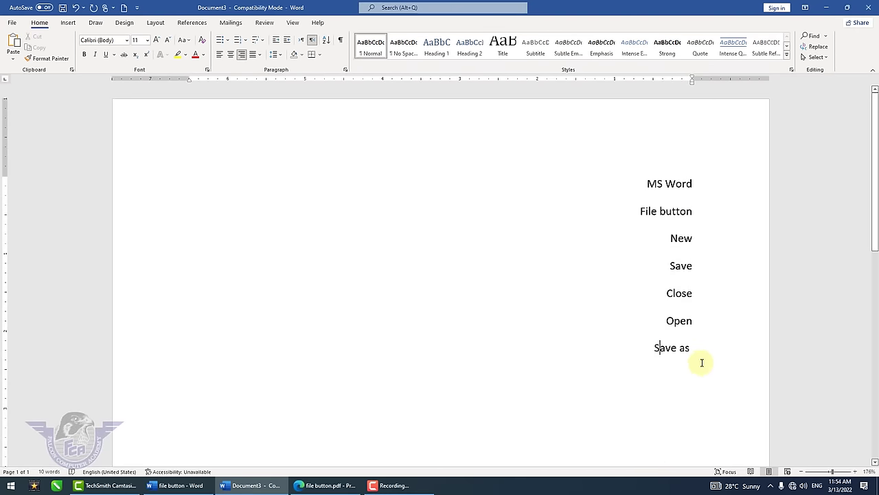
key(alt+shift)
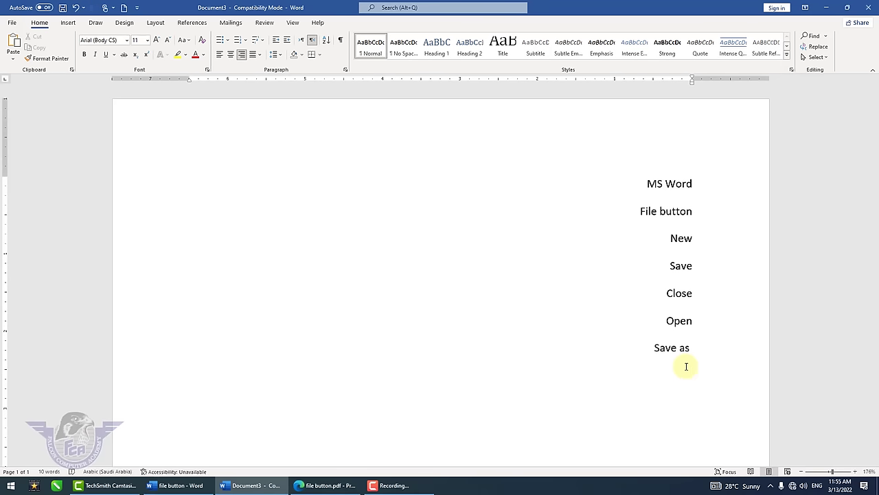
key(Return)
text(bold)
text(talic)
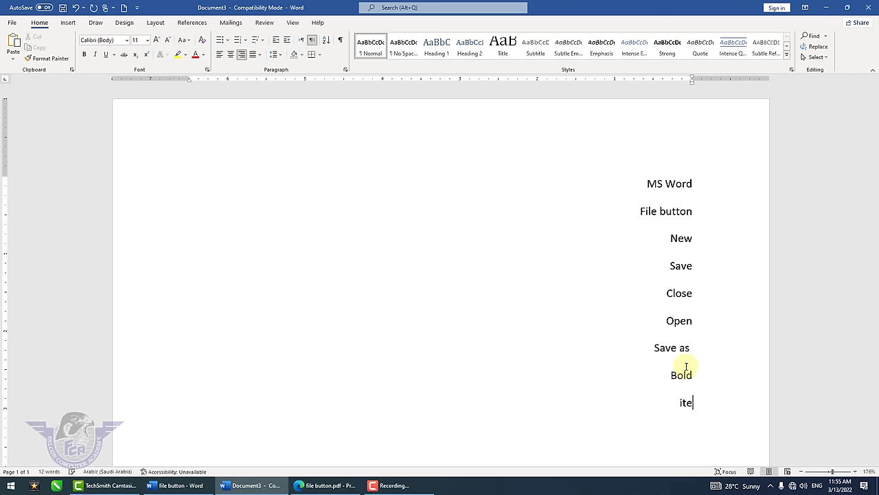
key(Return)
text(under line)
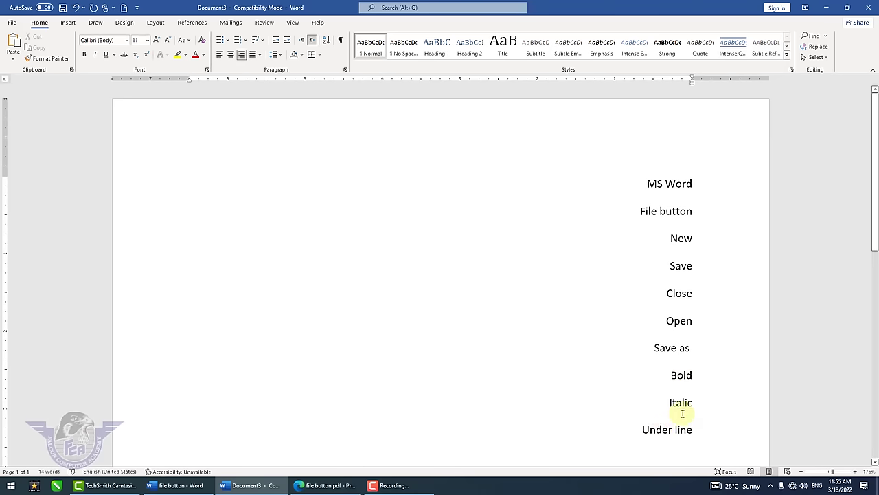
drag(693, 436, 648, 176)
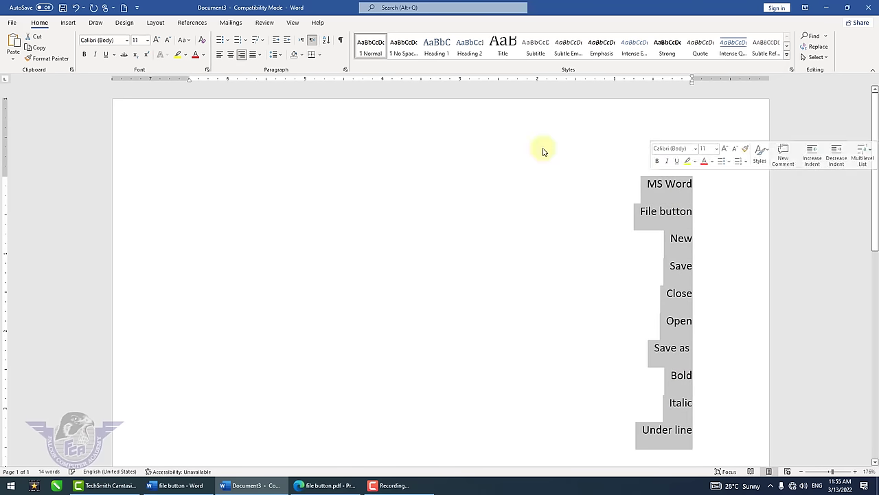
click(302, 40)
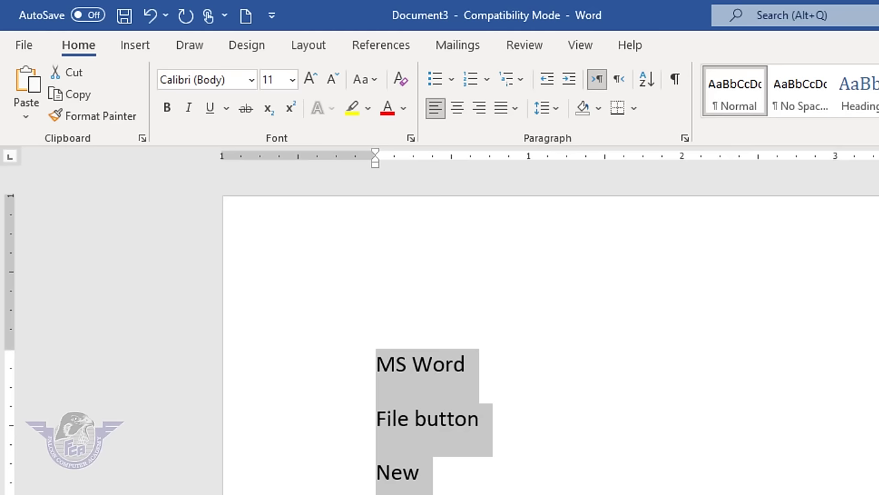
- Delete the old list, reset the indent, and type the first five first names, one per line
key(Delete)
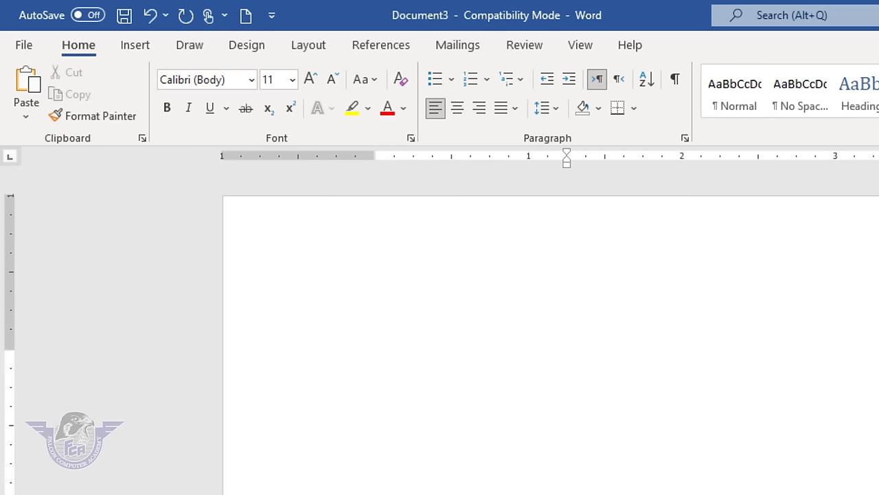
key(ctrl+shift+n)
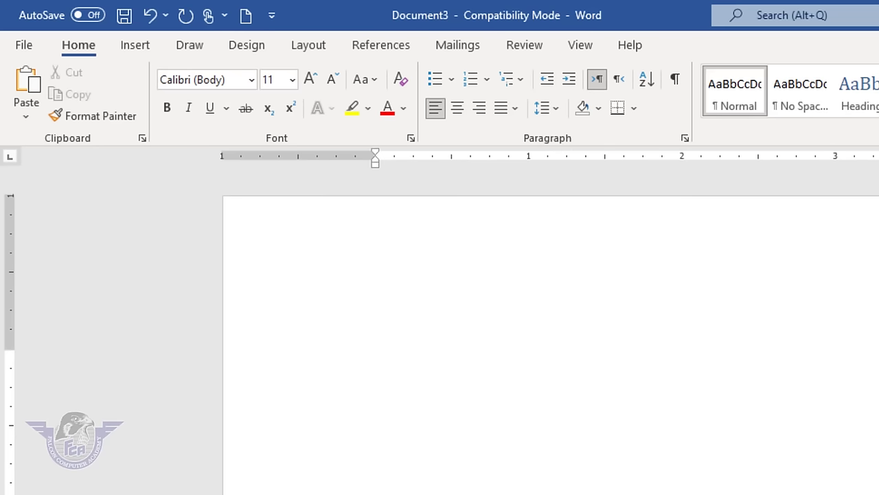
text(Zahid)
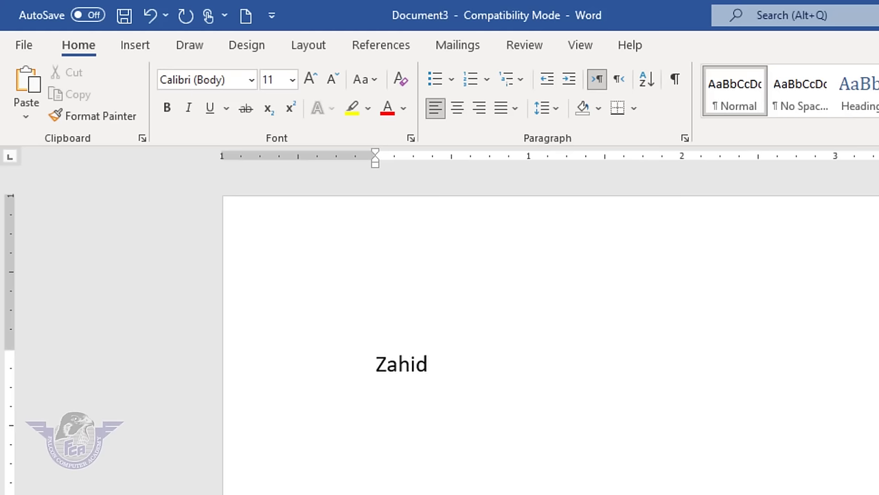
key(Return)
text(zeehan)
key(Return)
text(majid)
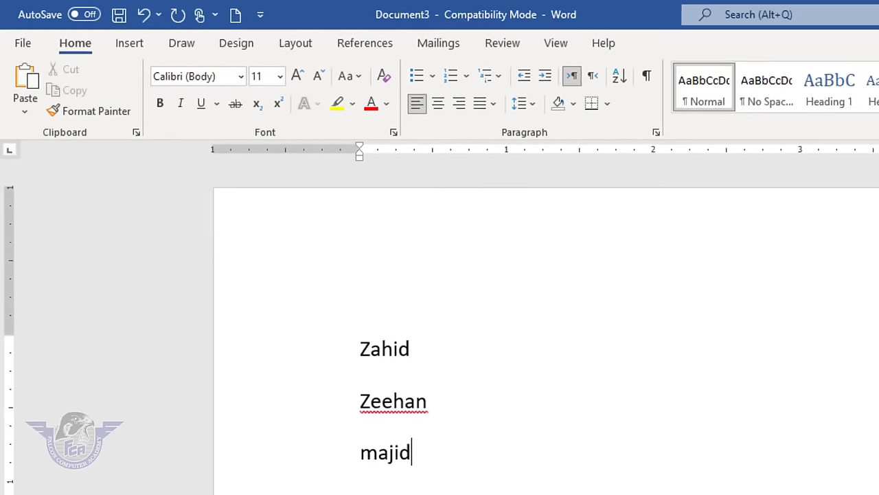
key(Return)
text(rash)
text(id)
key(Return)
text(kashif)
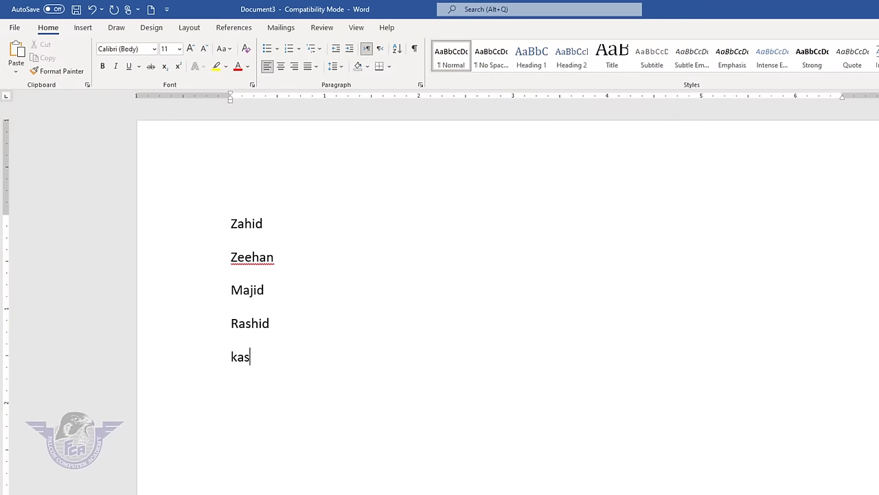
key(Return)
- Type the remaining seven first names, one per line
text(javed)
key(Return)
text(asad)
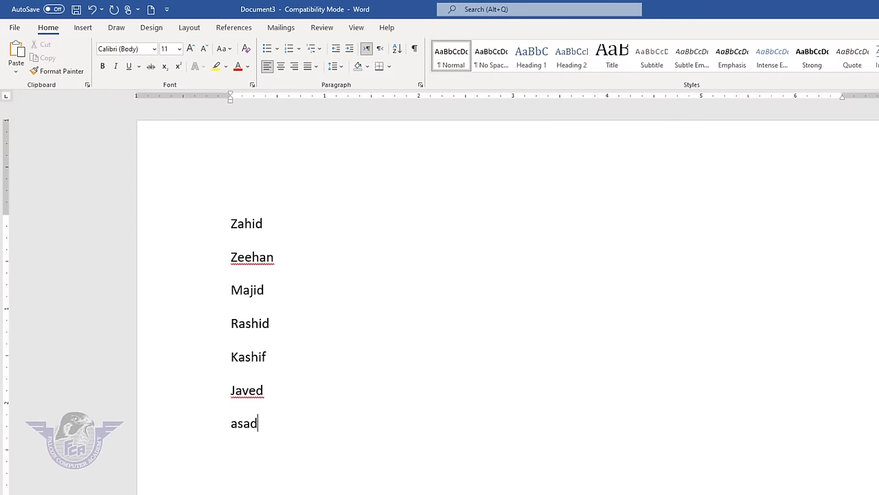
key(Return)
text(anil)
key(Return)
text(moh)
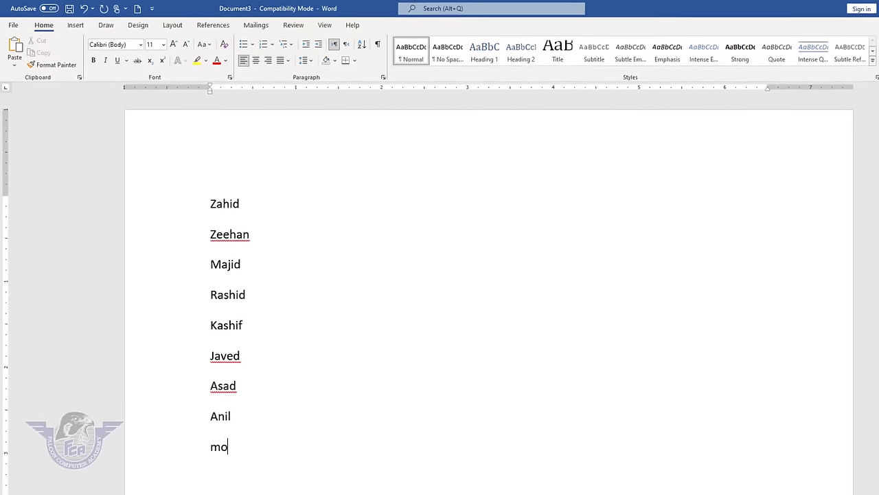
text(en)
key(Return)
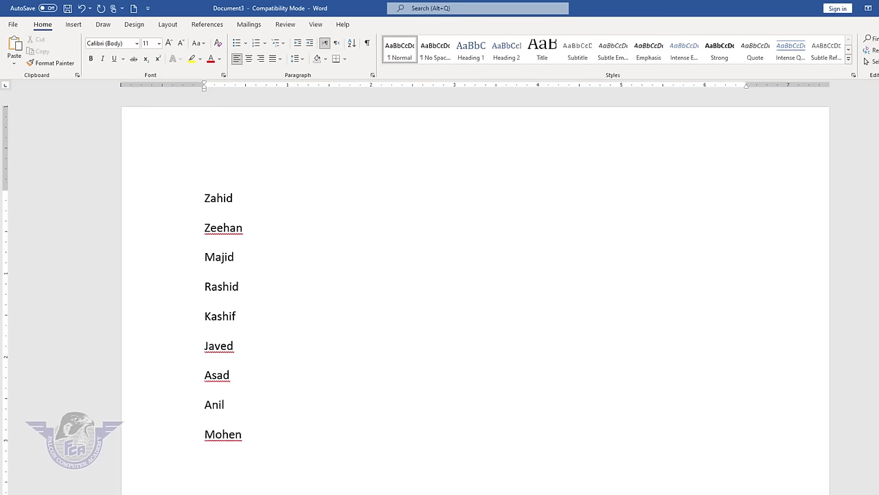
text(deepak)
key(Return)
text(chand)
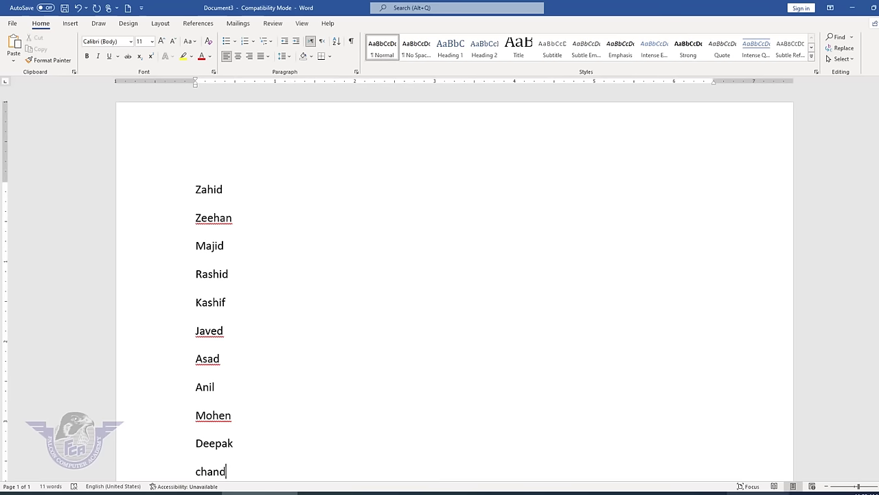
scroll(321, 408, down, 1)
key(Return)
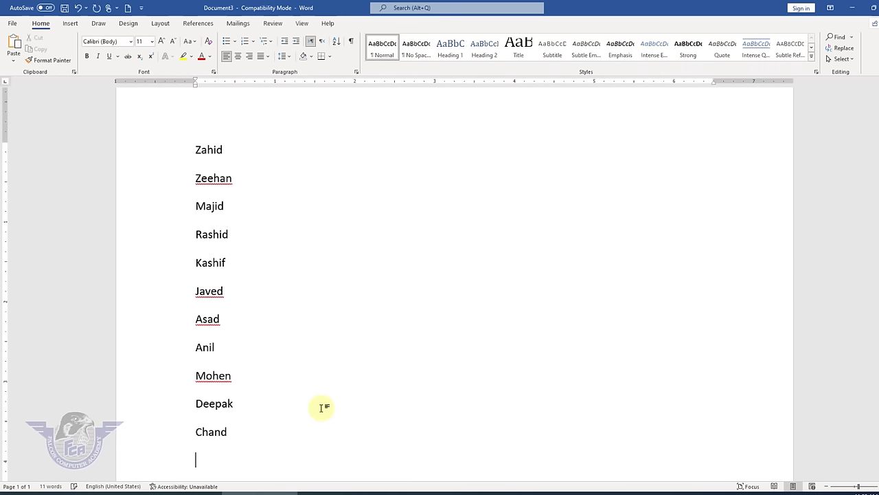
text(Bashir)
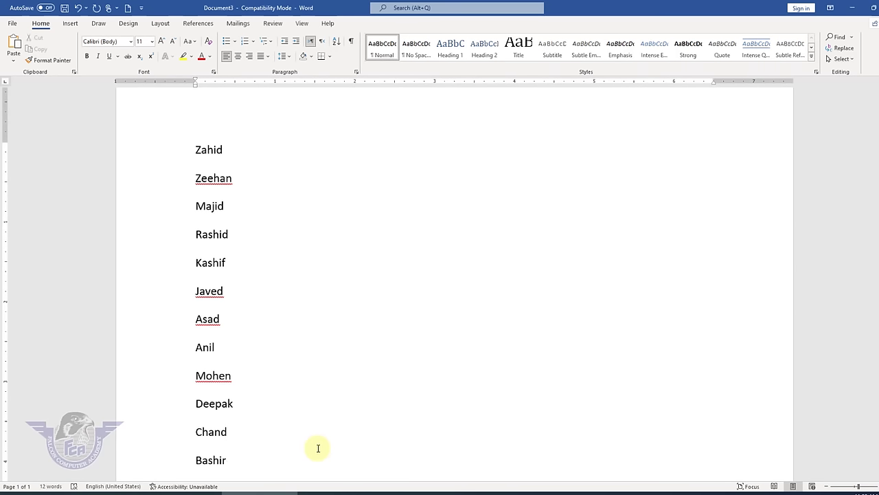
- Sort the names ascending by paragraphs as text
drag(193, 444, 149, 159)
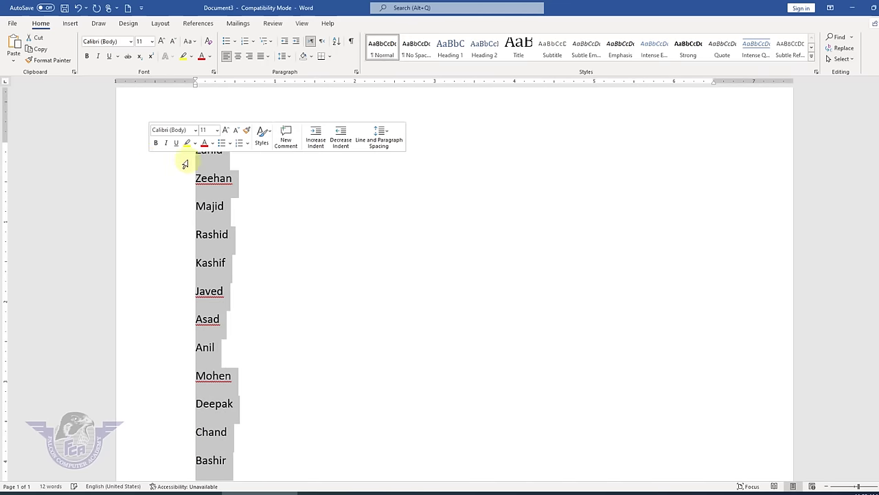
click(337, 41)
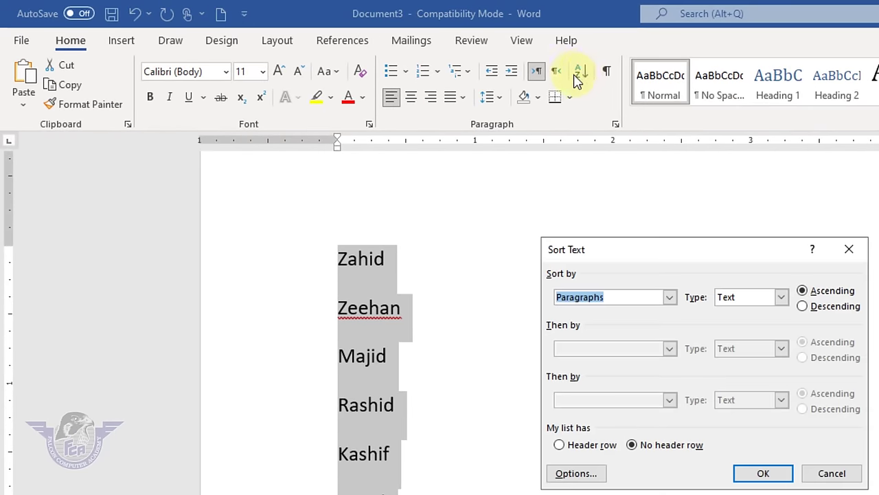
click(670, 297)
click(610, 312)
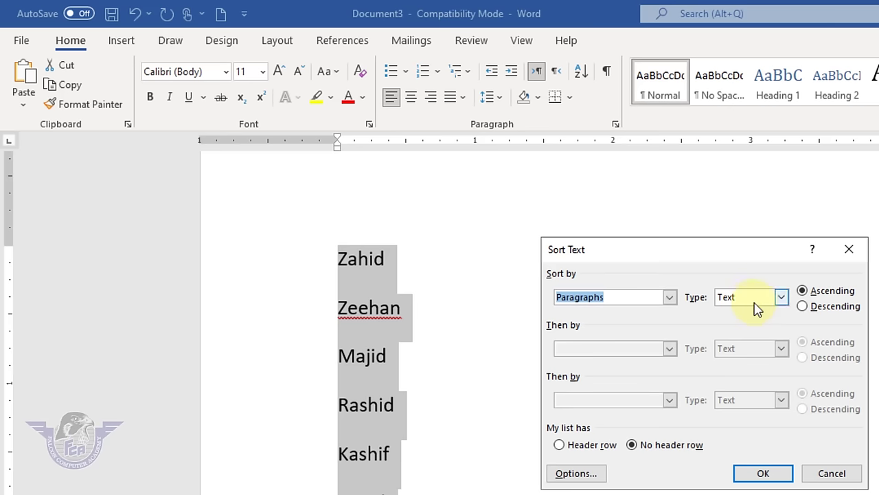
click(769, 300)
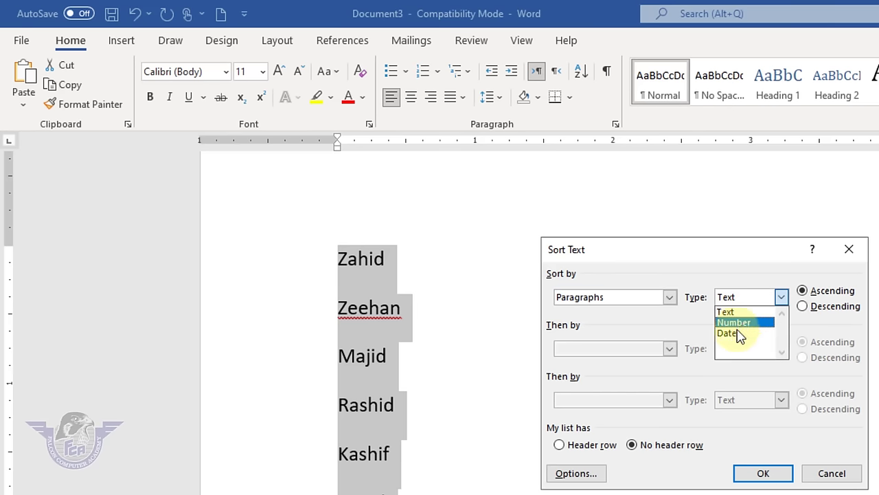
click(733, 313)
click(804, 294)
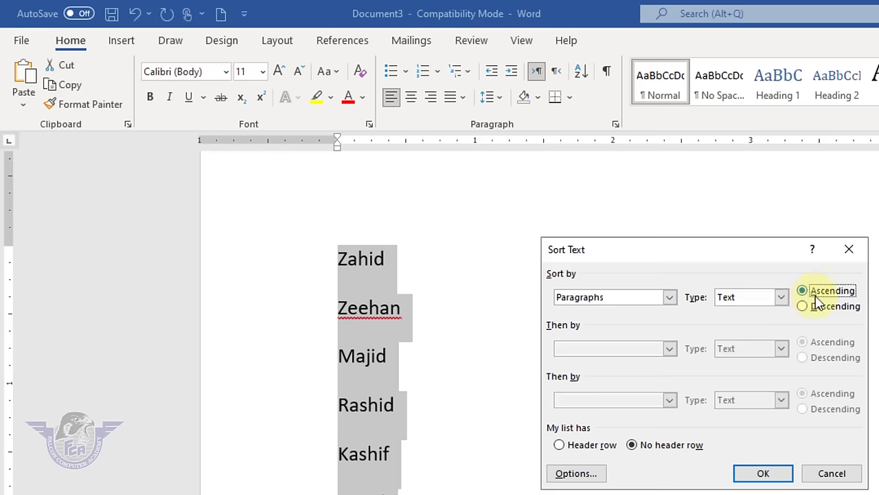
click(763, 474)
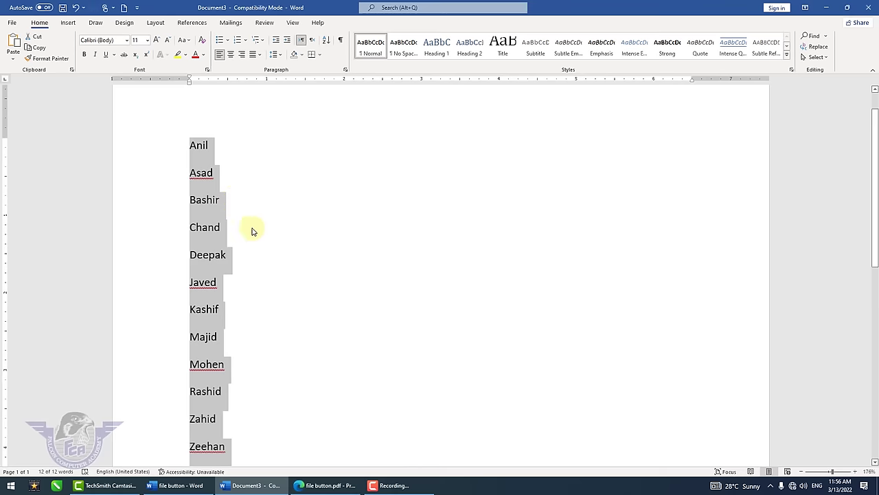
- Re-sort the names in descending order, Z to A
click(326, 39)
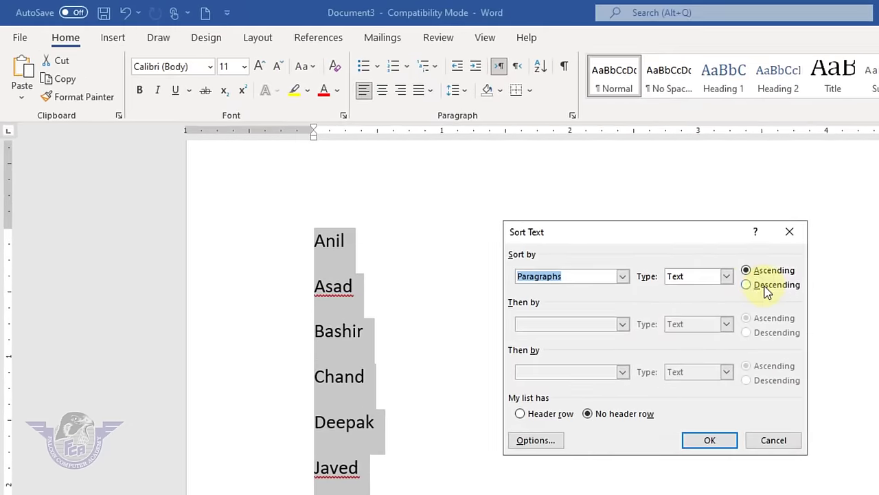
click(617, 236)
click(587, 364)
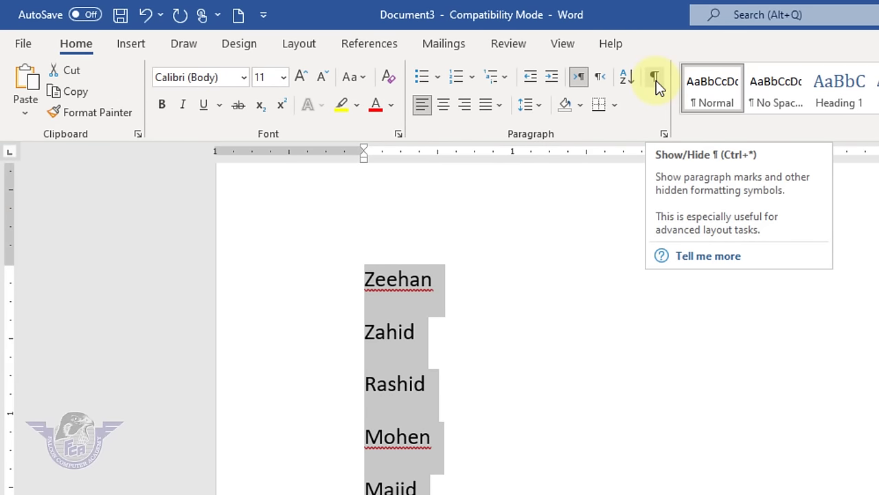
click(628, 411)
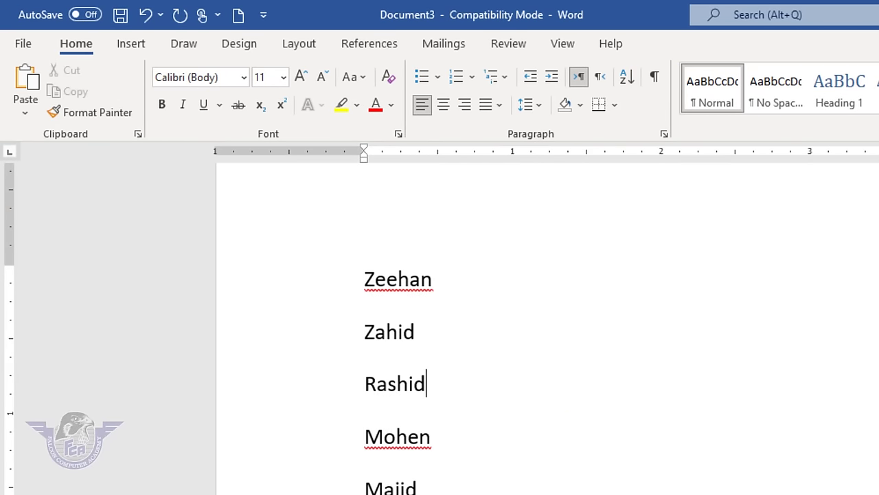
key(ctrl+a)
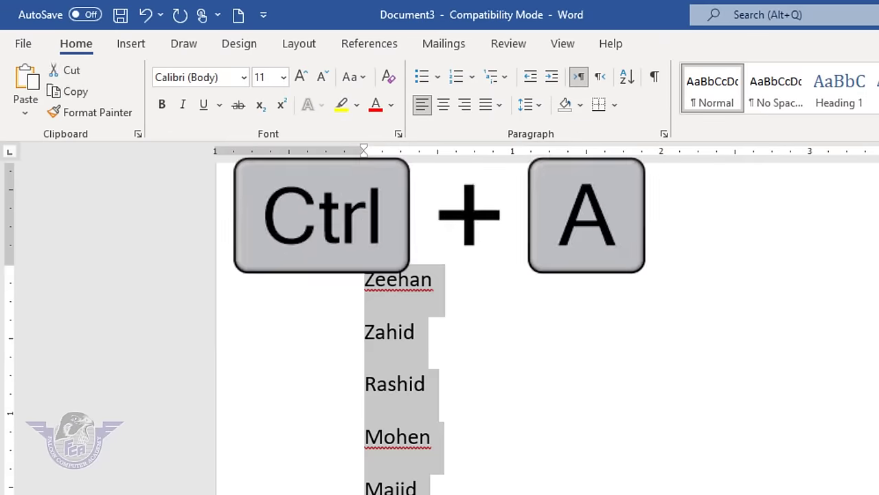
- Replace the name list with a tab-separated header row: Name, class, roll no, total
key(Delete)
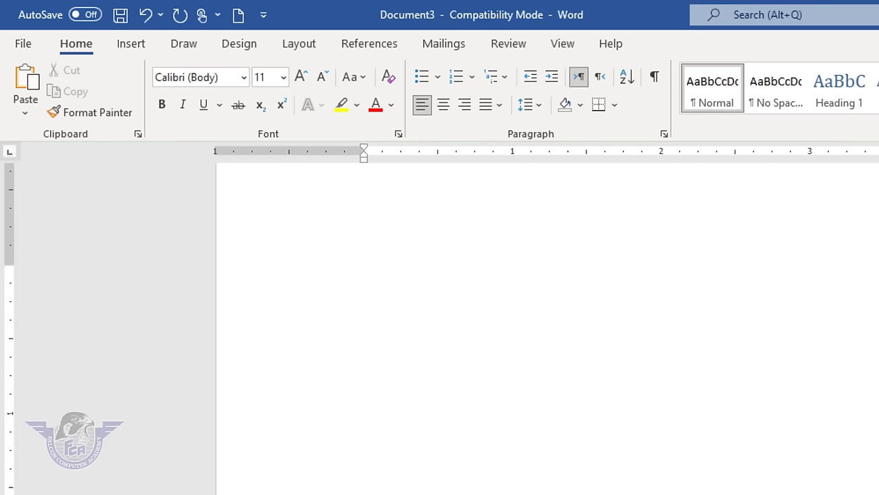
text(name)
key(Tab)
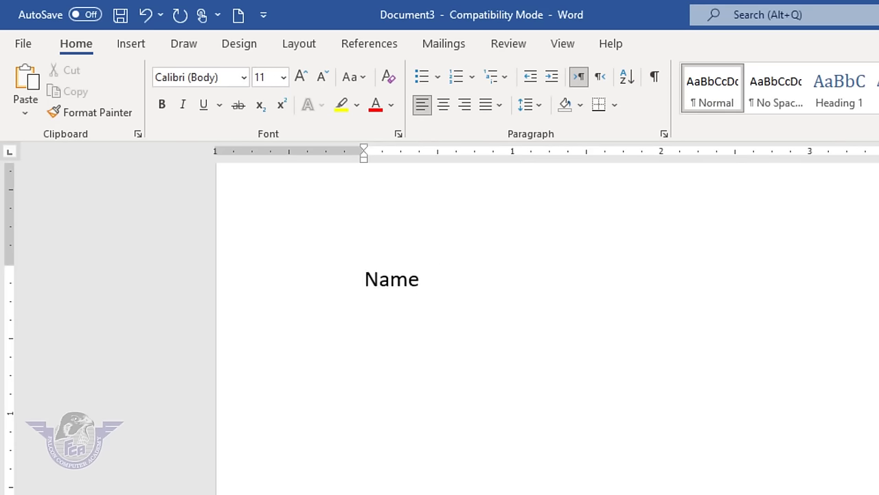
text(class)
key(Tab)
key(Tab)
text(roll no      total)
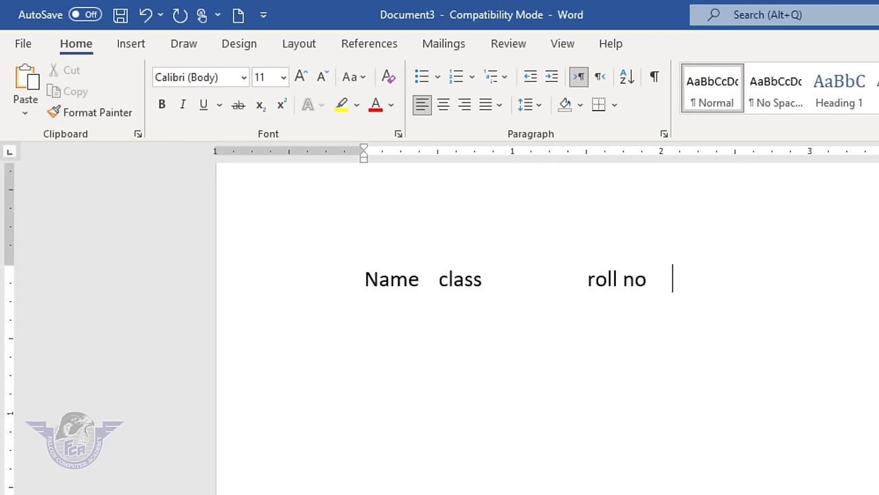
- Add tab spacing and empty lines below the header row, and turn on formatting marks
key(Tab)
key(Tab)
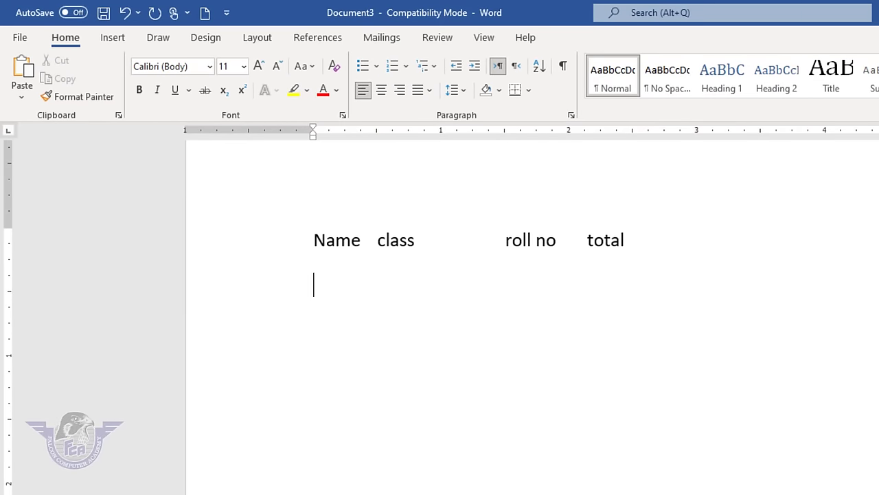
key(Return)
key(Return)
key(Return)
click(563, 66)
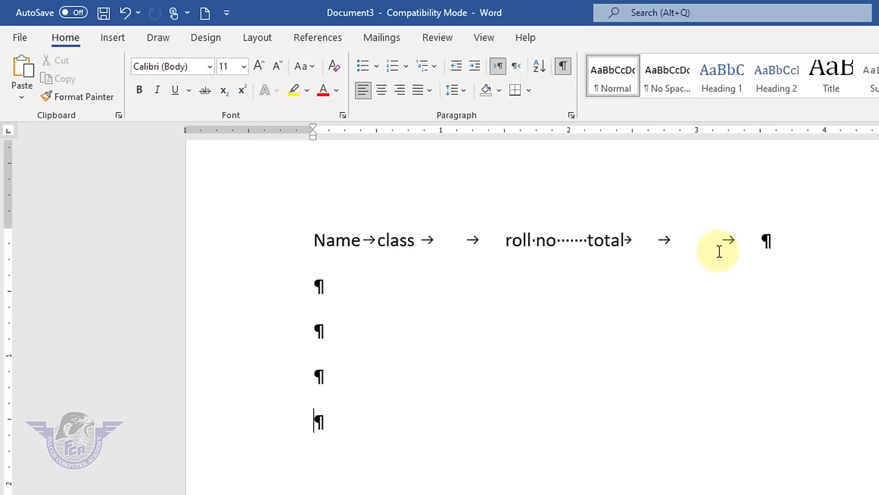
- Select the empty paragraphs below the row and toggle formatting marks off
click(570, 240)
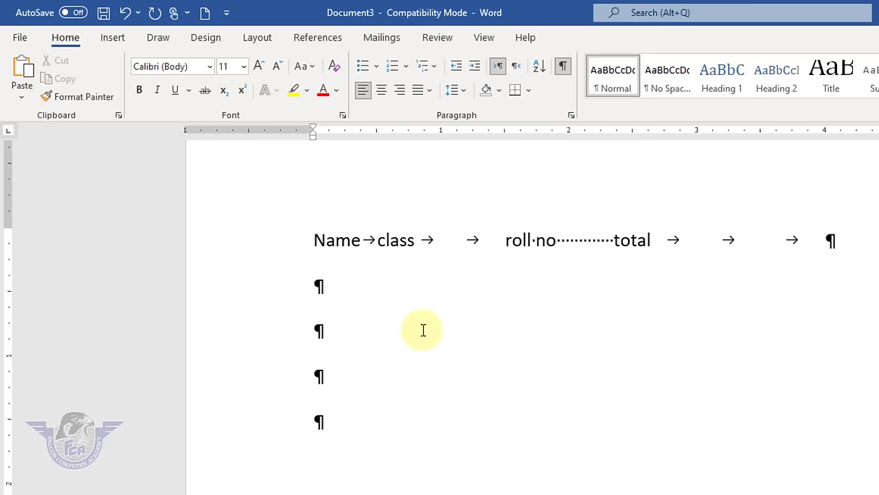
drag(319, 286, 362, 422)
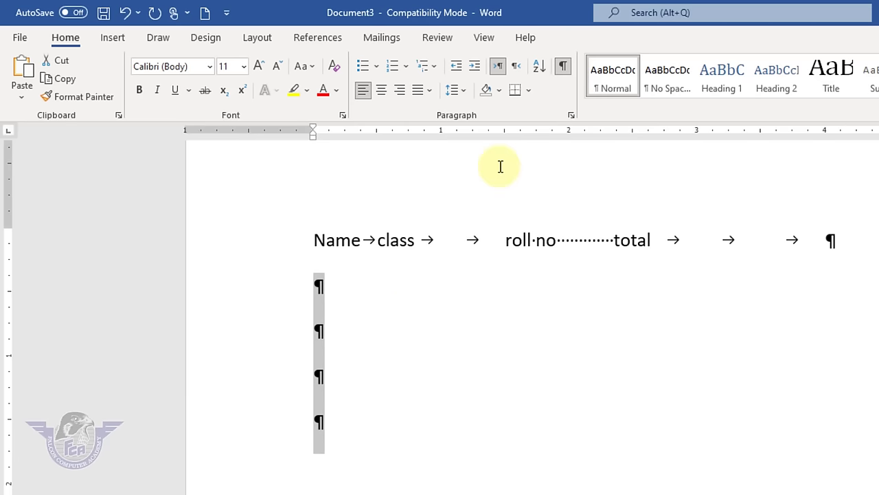
click(563, 67)
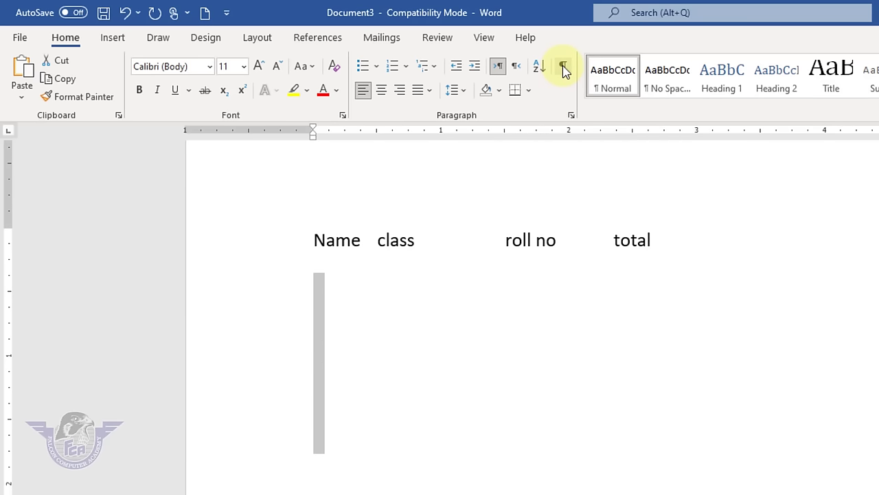
click(563, 65)
click(563, 65)
click(455, 183)
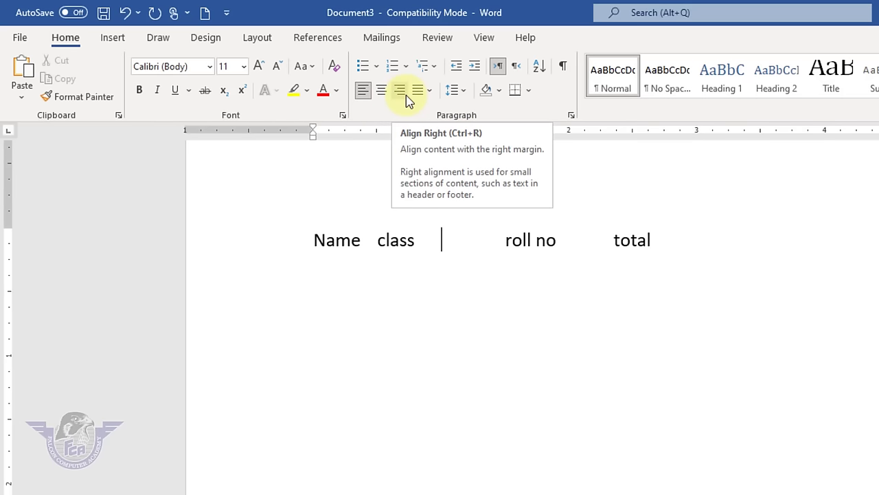
- Select all the page content with Ctrl+A and delete it, leaving a blank page
click(762, 338)
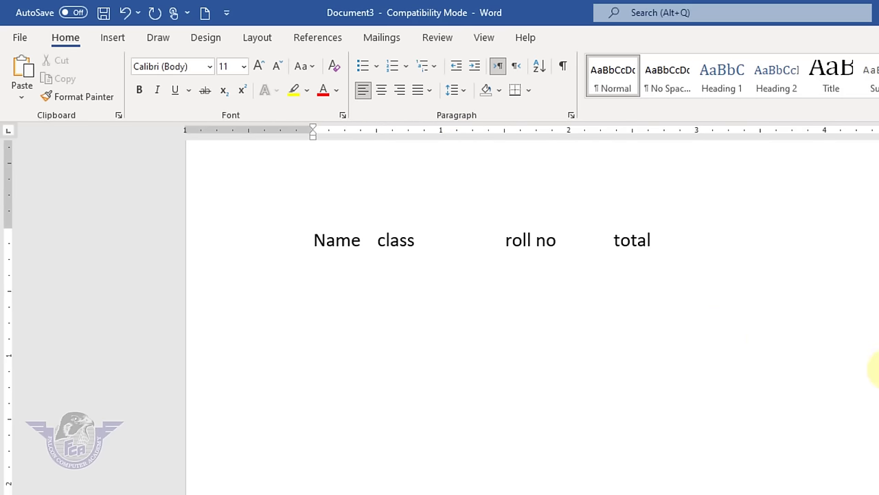
key(ctrl+a)
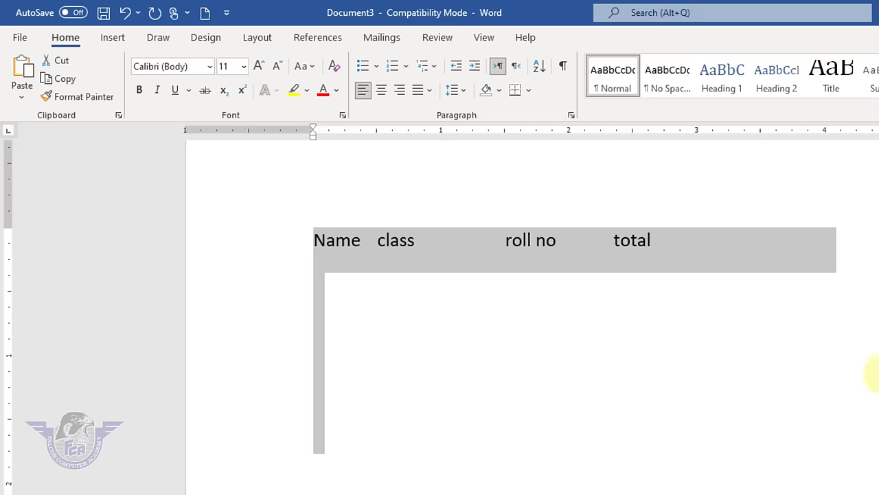
key(Delete)
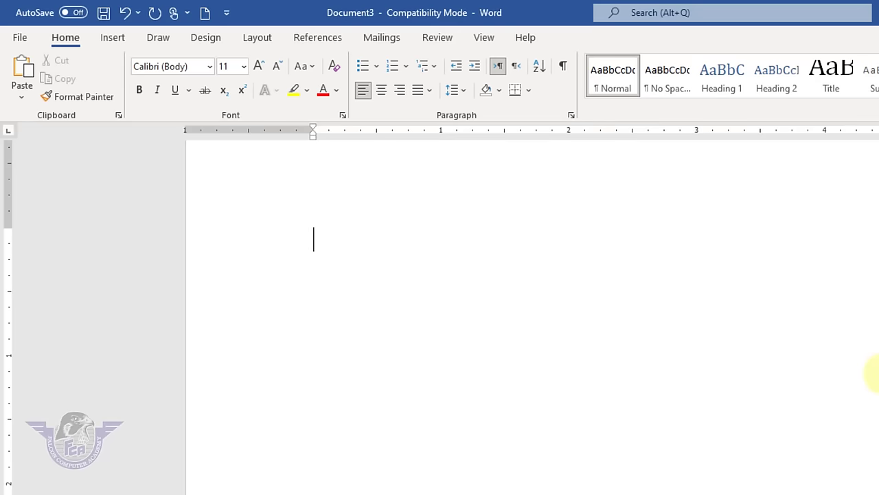
- Type 'Falcon Computer Academy', try centre and right alignment, left-align it, then delete it
text(Falcon Computer Academy)
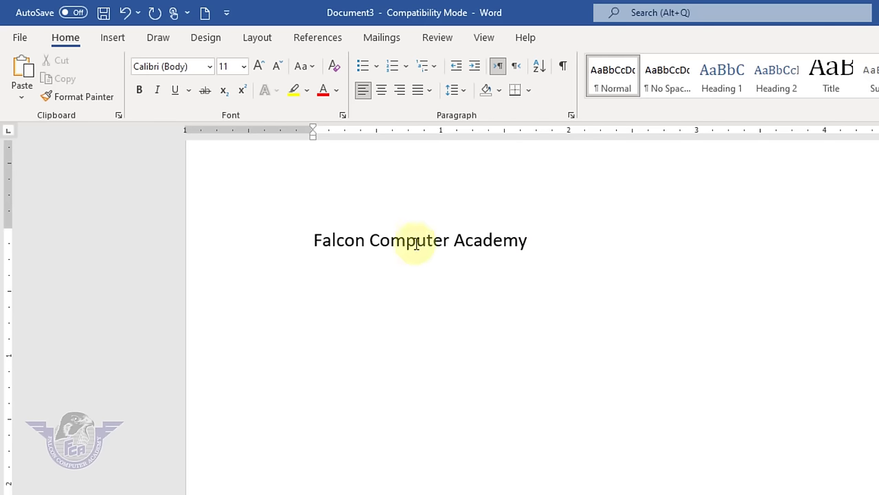
click(287, 234)
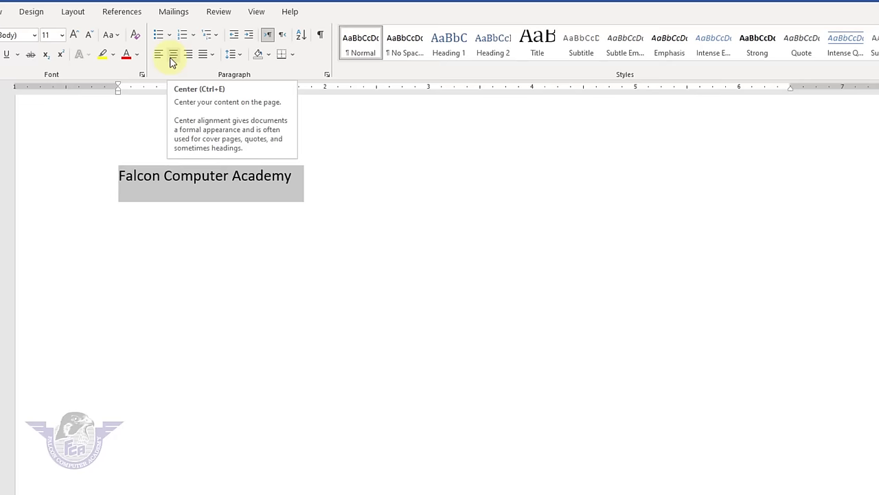
click(173, 55)
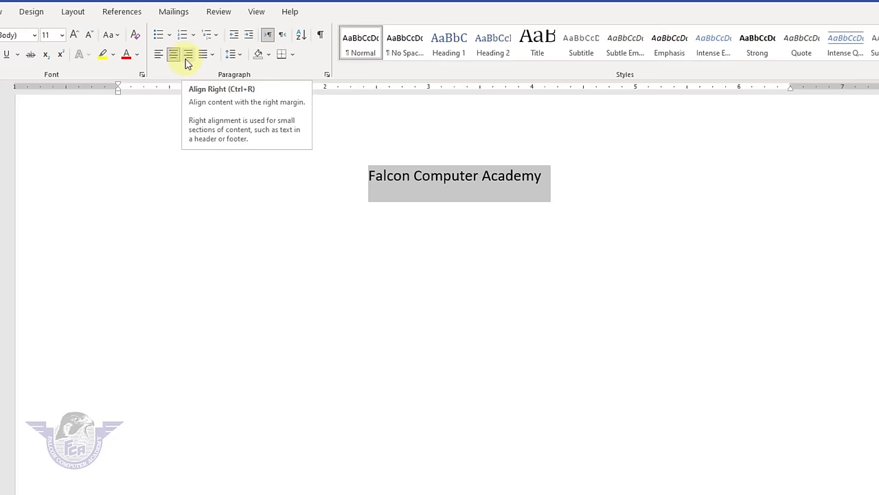
click(187, 55)
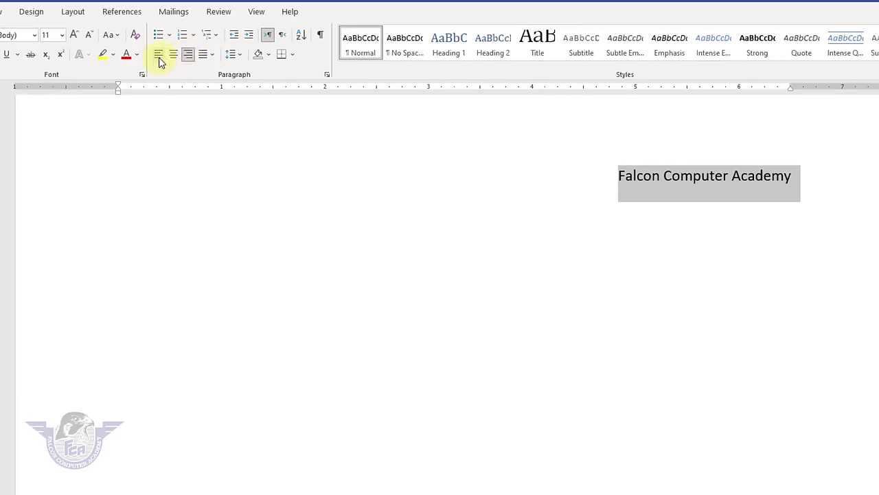
click(159, 61)
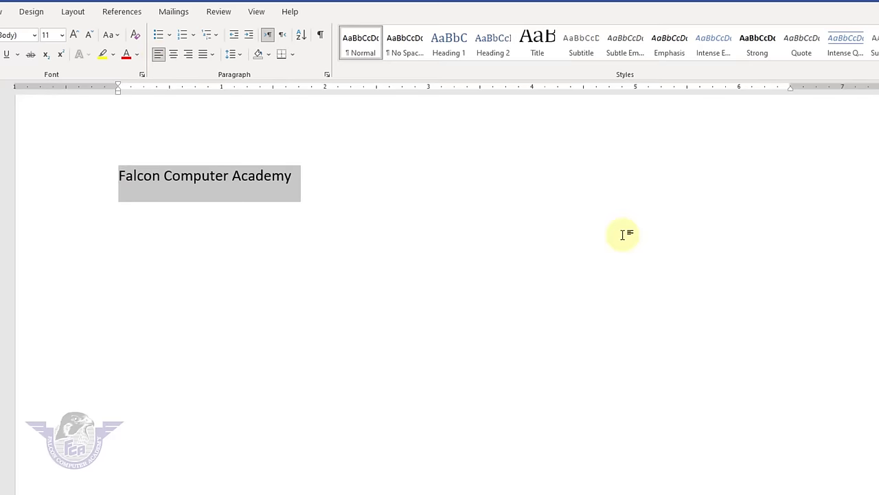
key(BackSpace)
- Generate sample paragraphs with =rand() and fully justify them
text(=rand)
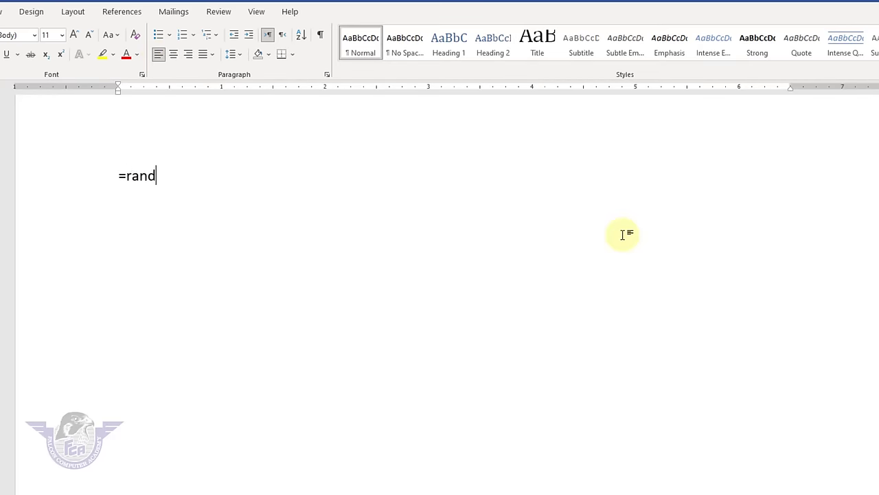
text(())
key(Return)
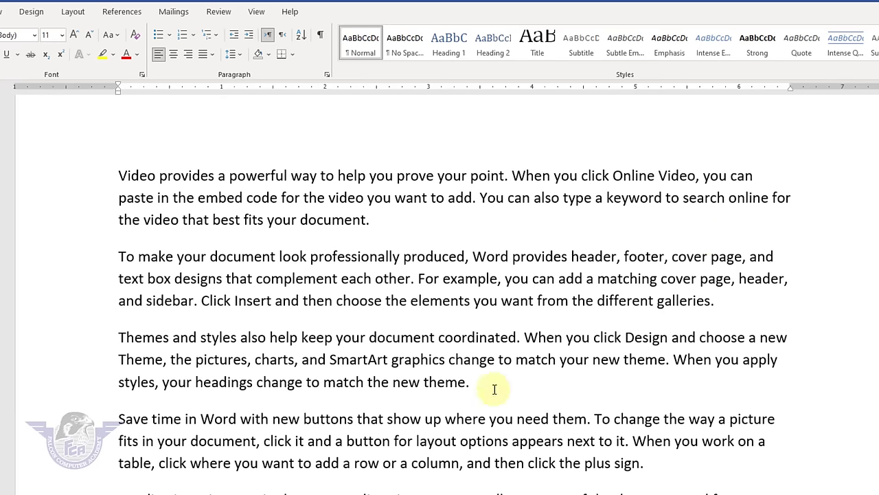
drag(190, 477, 17, 175)
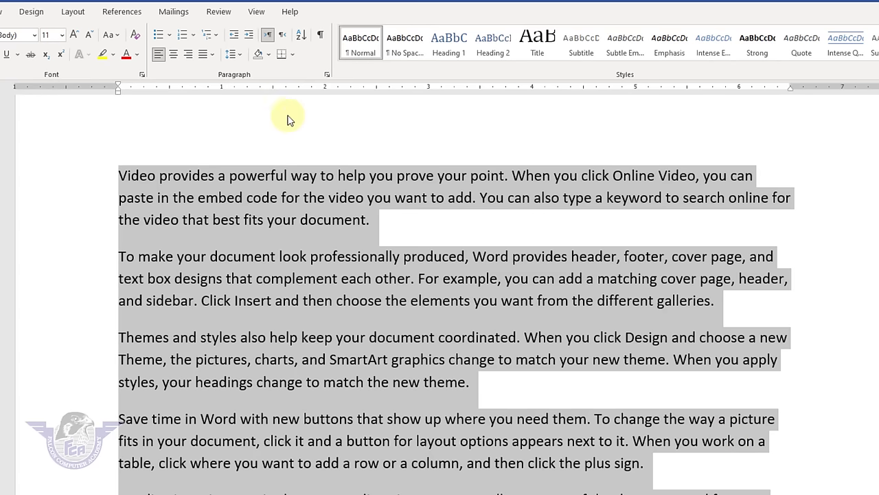
click(212, 57)
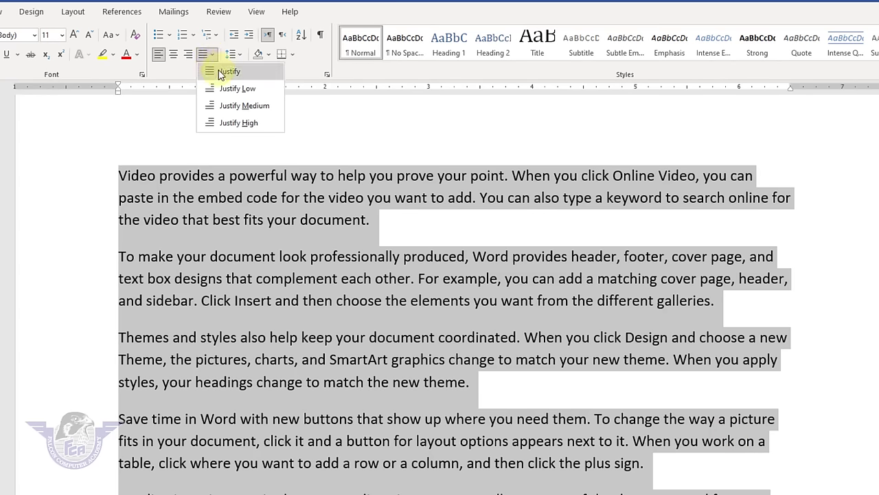
click(218, 71)
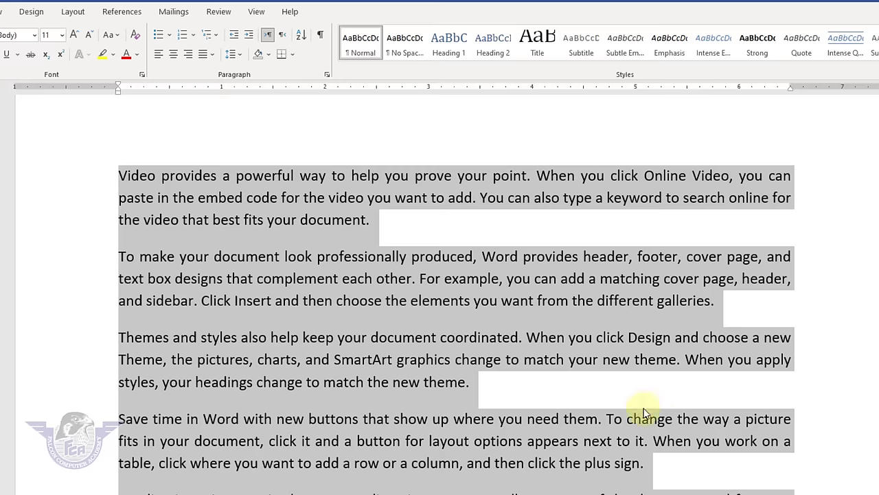
- Set the paragraphs' line spacing to 3.0, then back to single 1.0 spacing
click(231, 54)
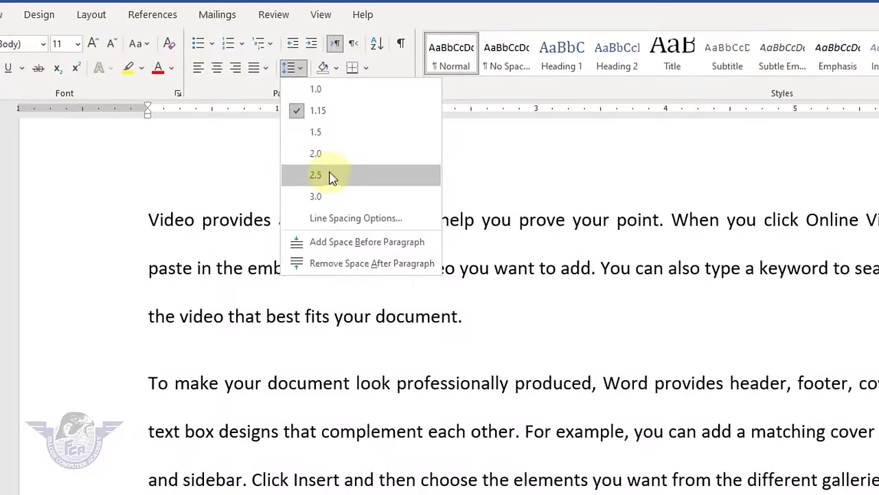
click(330, 199)
key(ctrl+a)
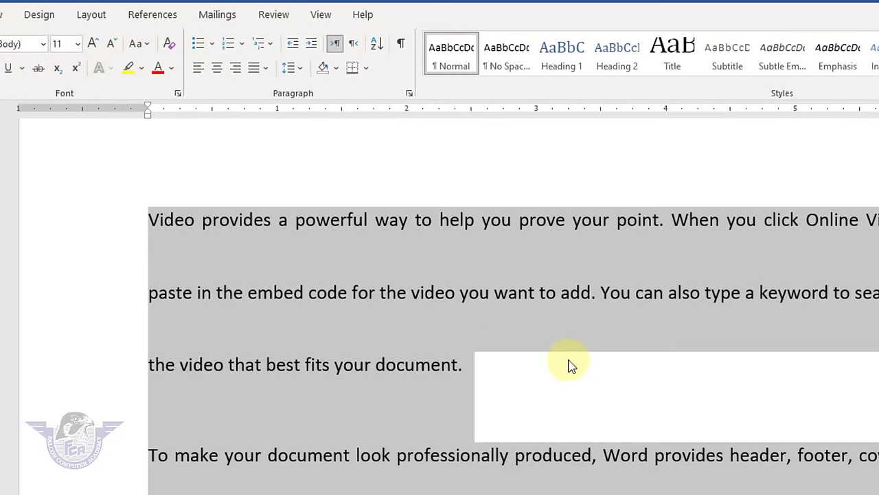
scroll(569, 365, down, 8)
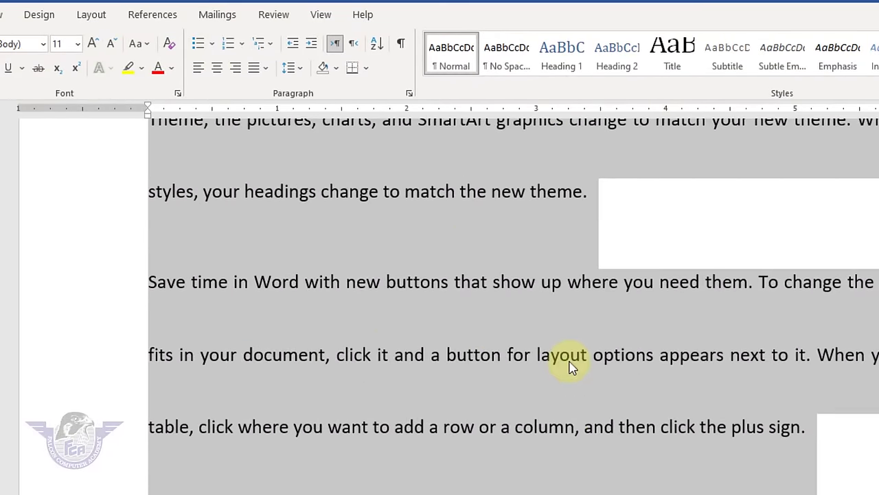
scroll(568, 365, up, 3)
scroll(569, 365, up, 5)
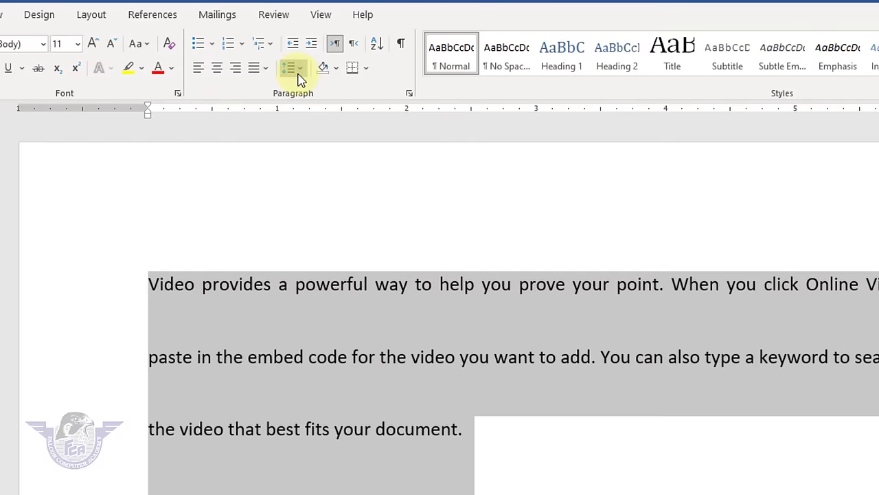
click(290, 68)
click(315, 91)
click(299, 69)
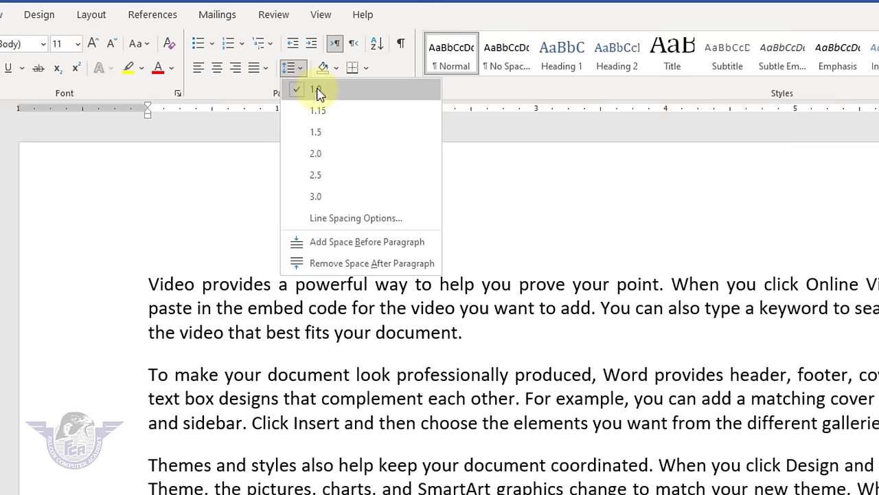
click(318, 88)
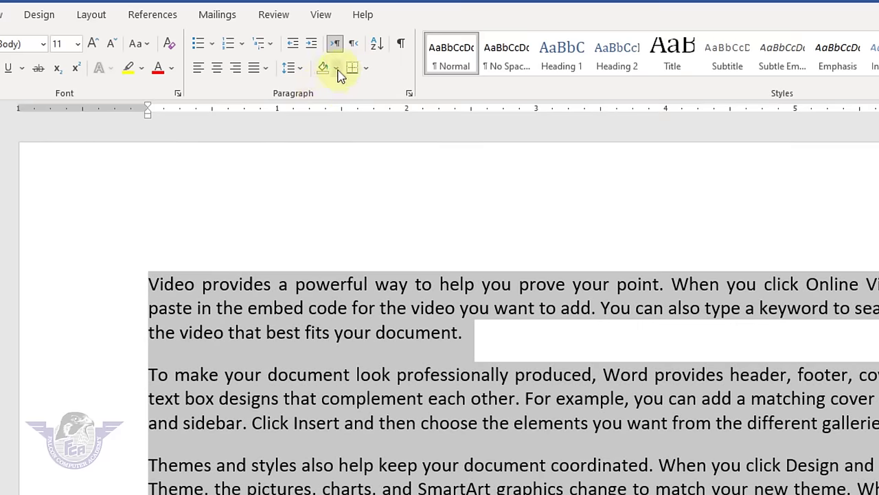
click(472, 373)
- Add an 'Office management' heading above the text, centred, light-green shaded and 26 pt
click(149, 284)
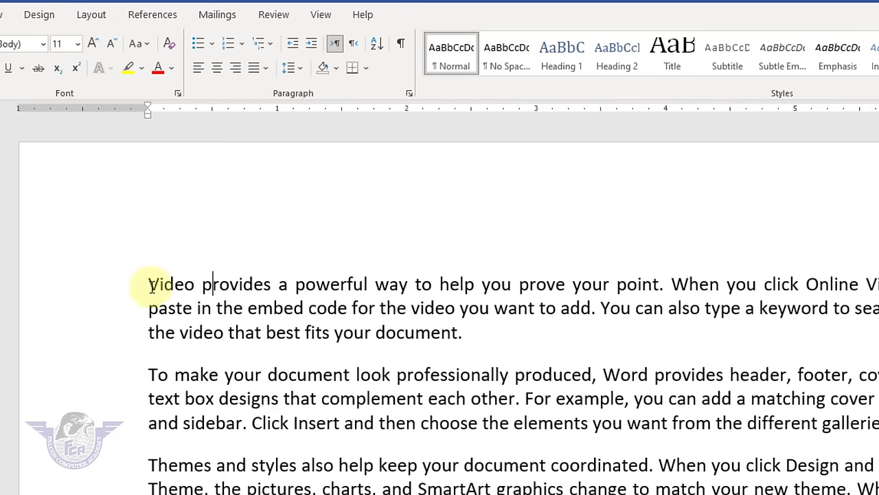
key(Return)
key(Return)
key(Return)
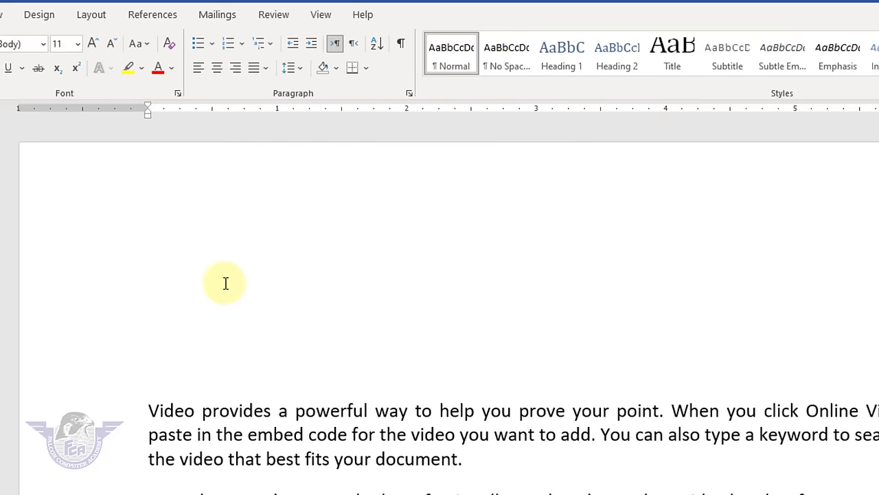
text(Office manageme)
text(nt)
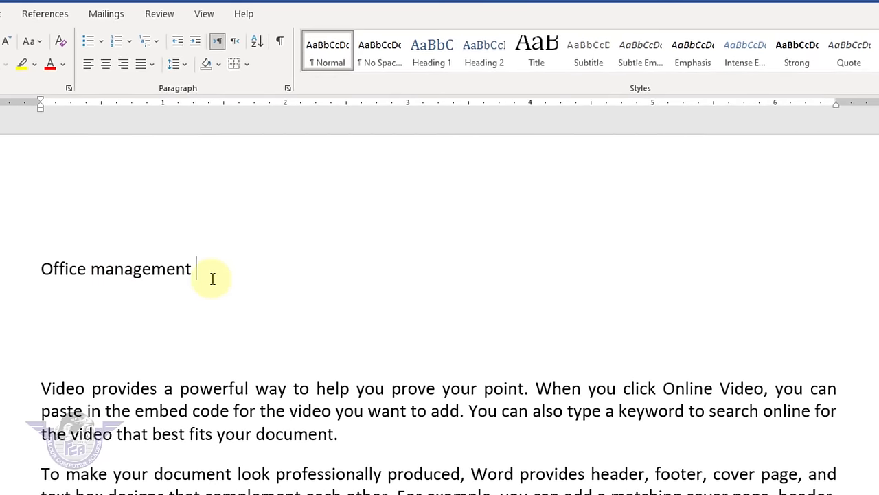
drag(212, 279, 39, 252)
click(105, 64)
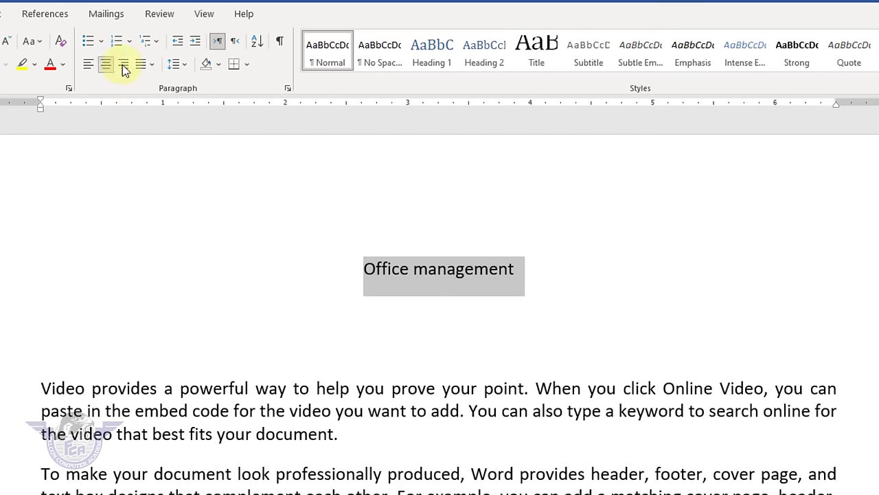
click(219, 64)
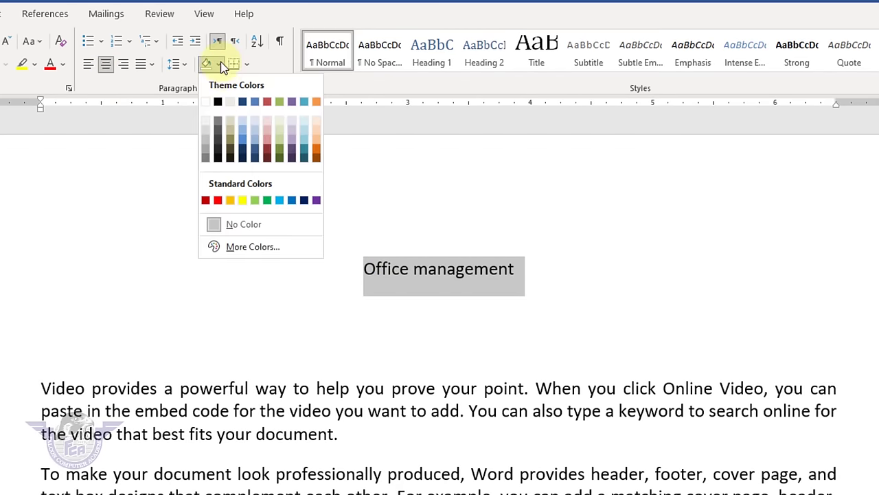
click(255, 200)
click(4, 46)
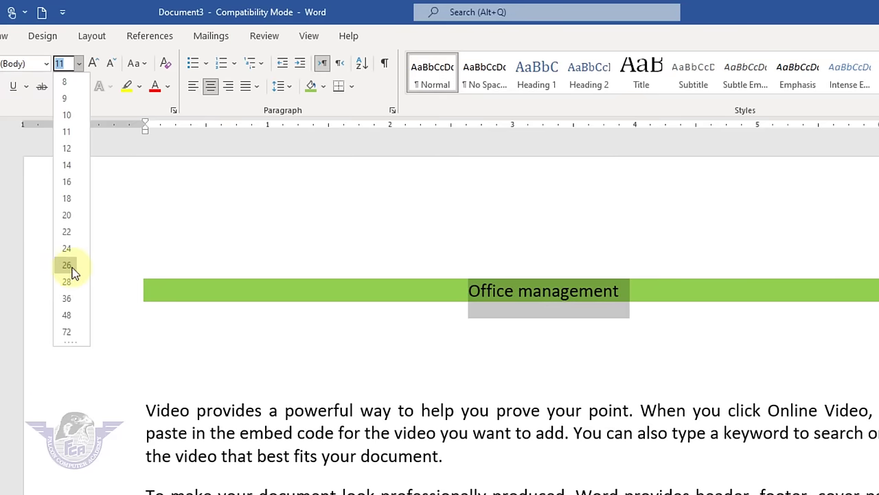
click(67, 265)
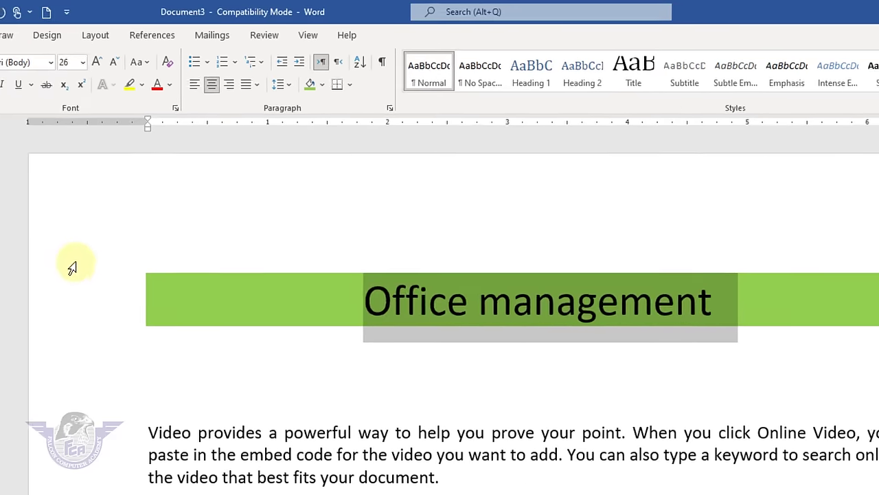
- Try clearing the heading's formatting and undo it, remove the shading, and add a bottom border
click(512, 340)
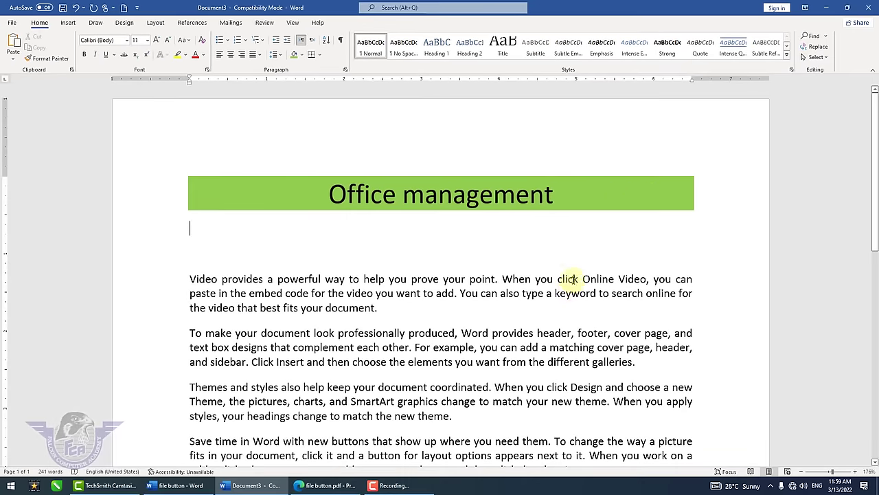
drag(565, 195, 325, 158)
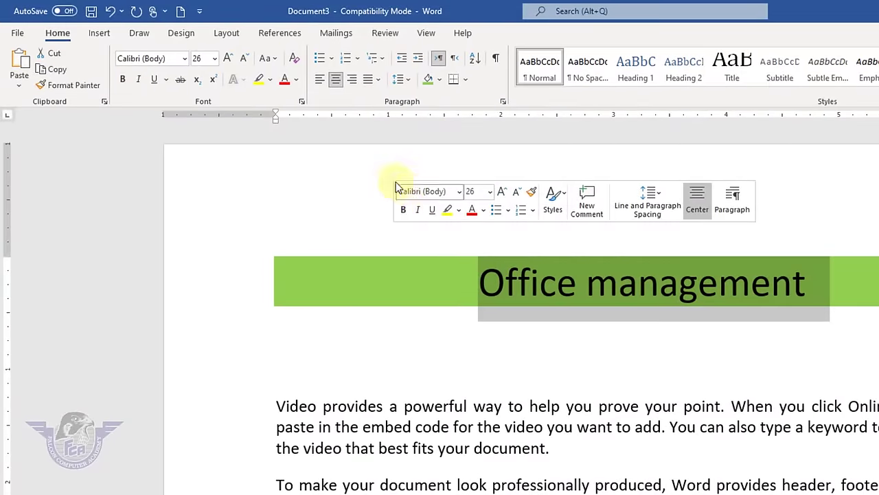
click(294, 58)
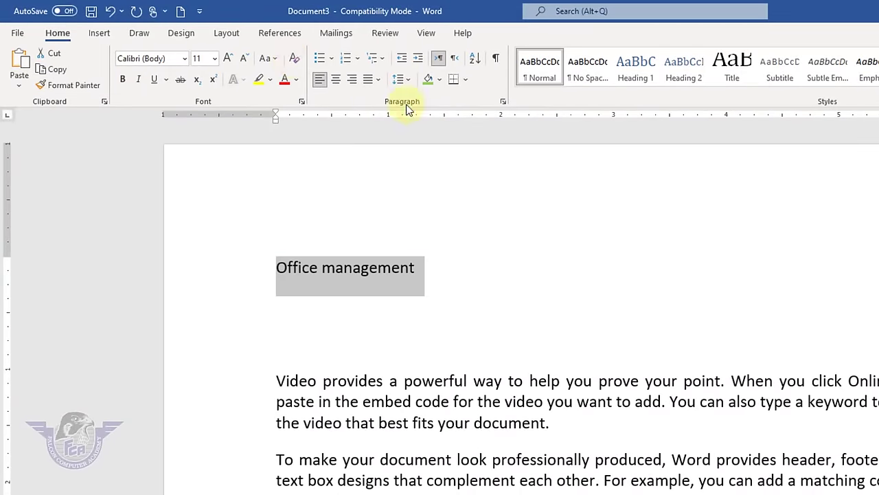
key(ctrl+z)
click(440, 79)
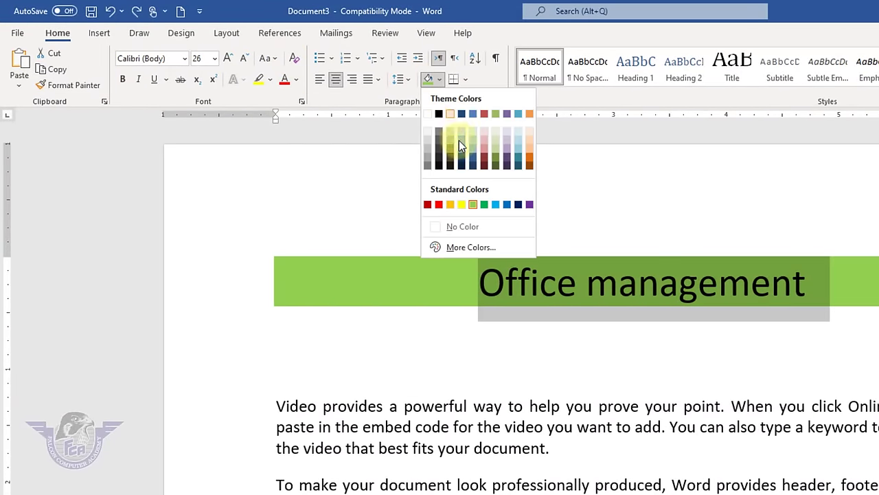
click(478, 226)
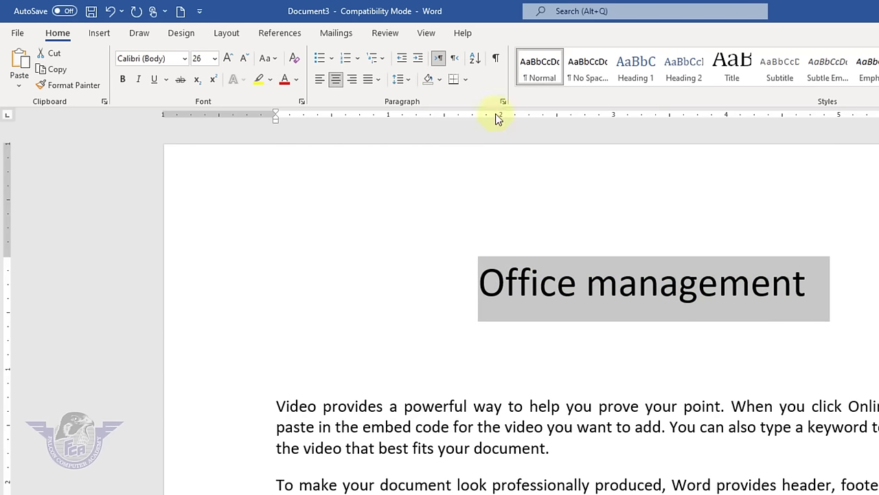
click(454, 83)
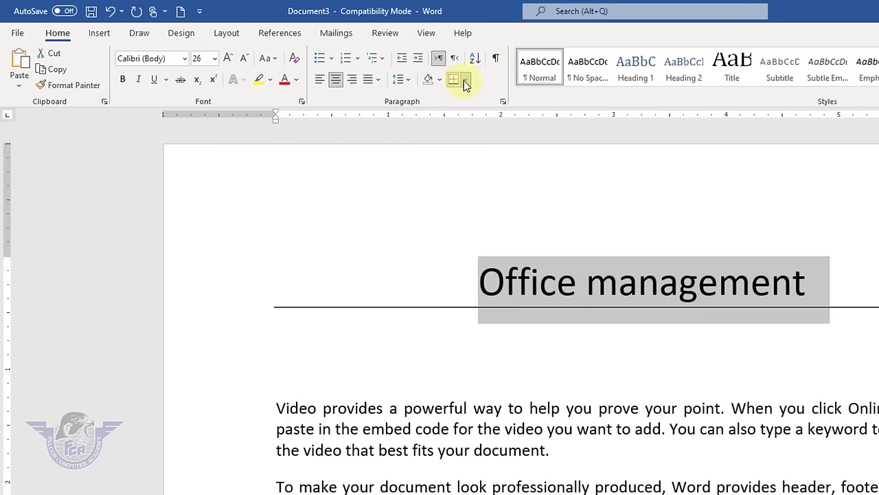
- Try Top, No Border and Left borders on the heading, settling on Outside Borders
click(364, 83)
click(365, 117)
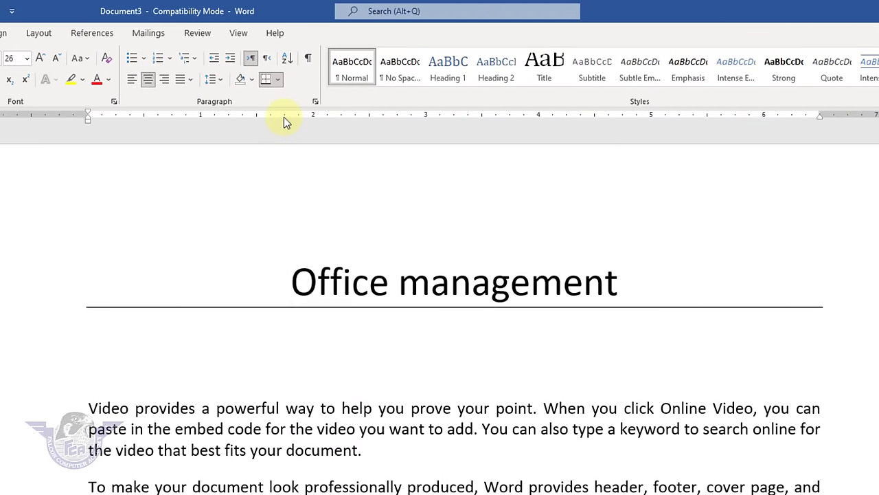
click(281, 81)
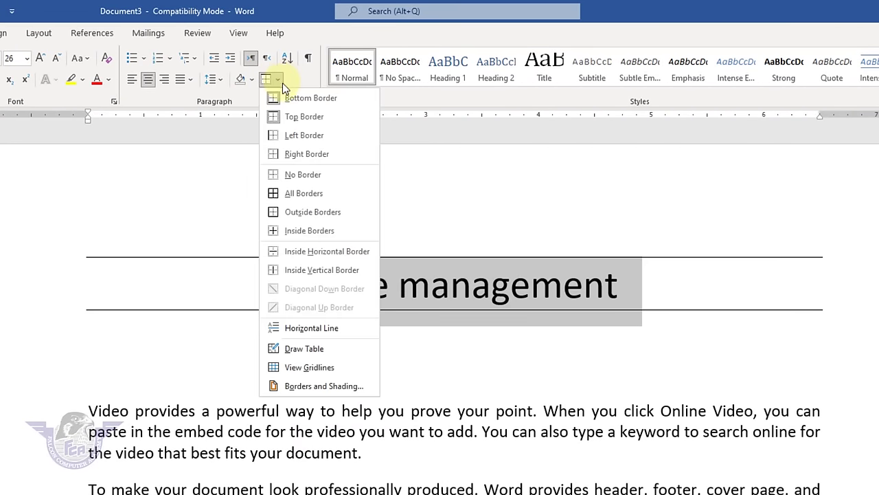
click(305, 174)
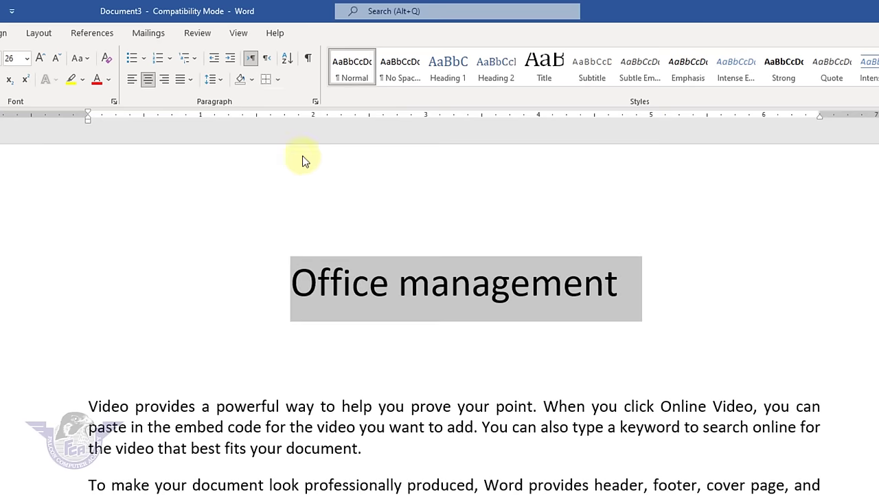
click(279, 81)
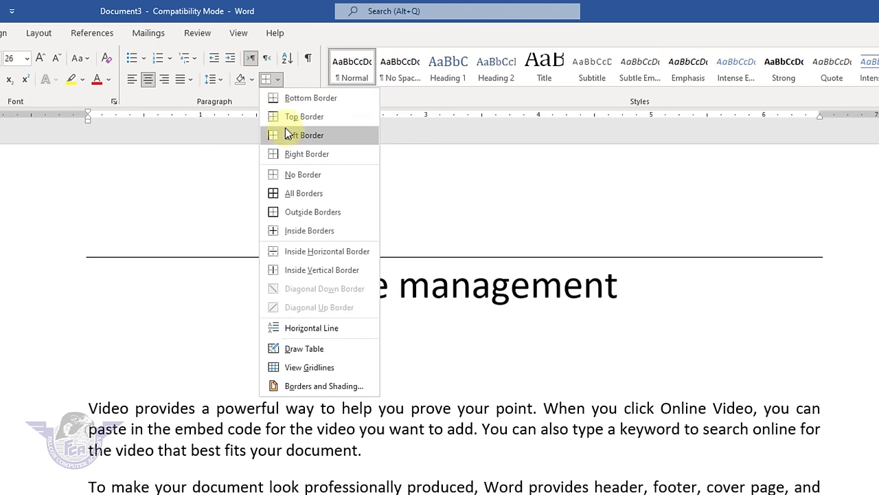
click(287, 135)
click(279, 81)
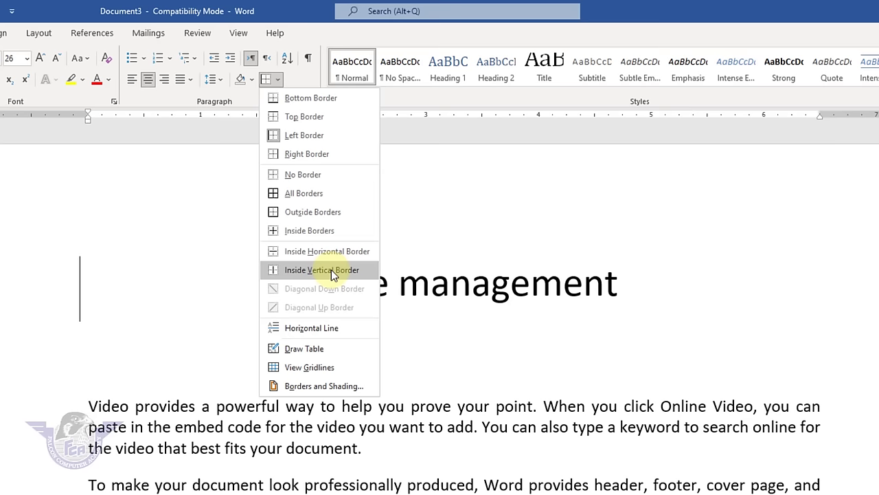
click(324, 220)
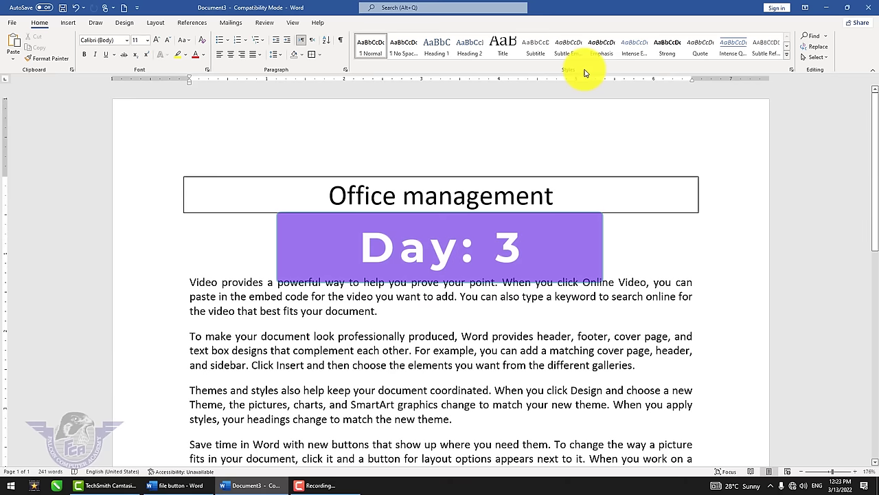
- Create a new blank document, Document4, from the File menu
click(458, 328)
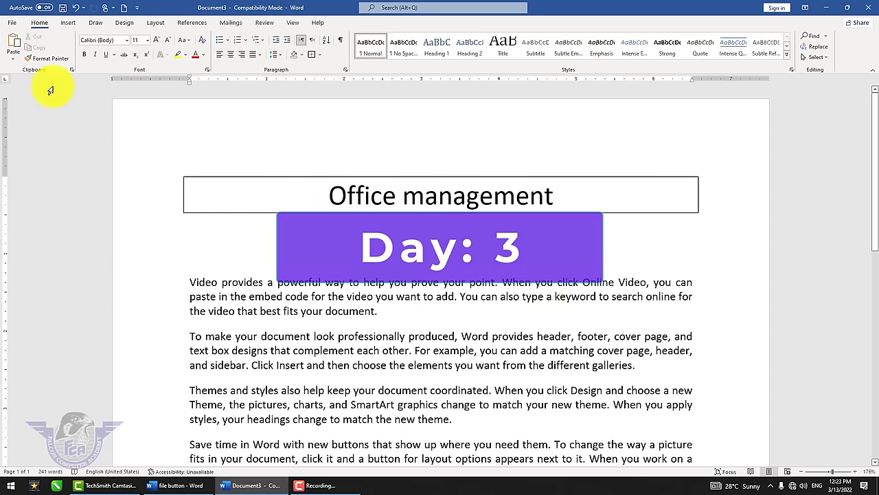
click(15, 28)
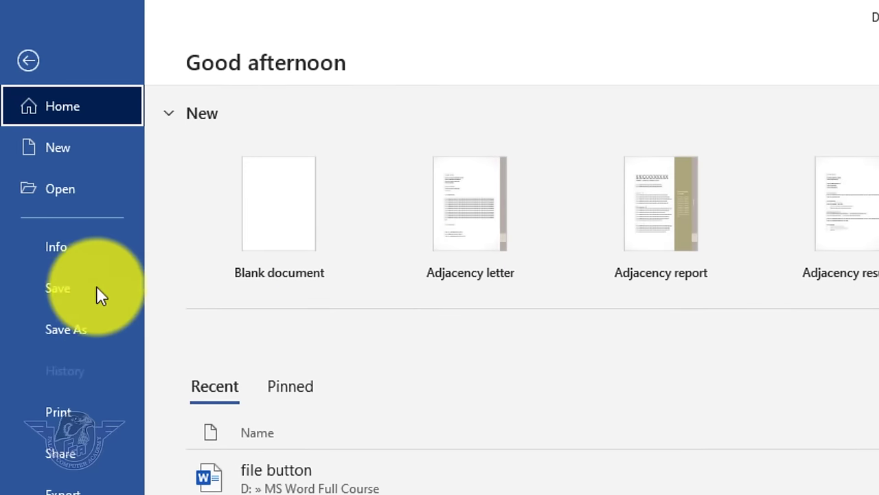
click(81, 145)
click(259, 214)
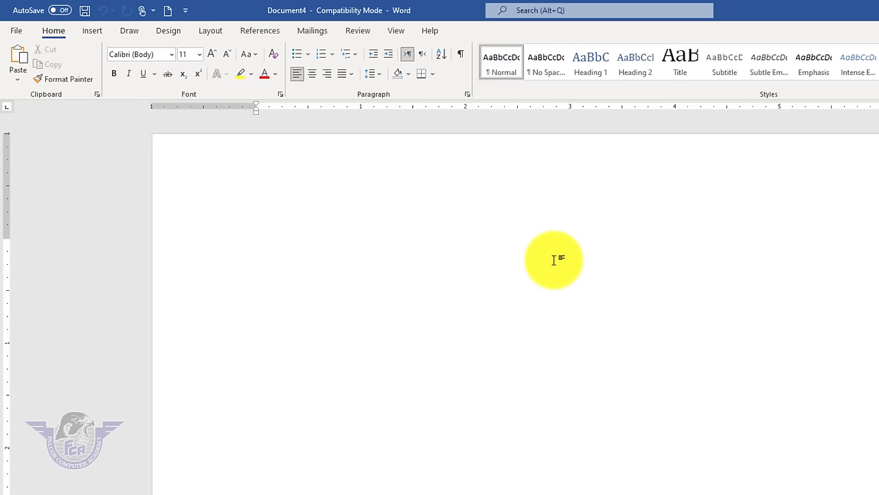
- Type the lines Falcon Computer Academy, MS Word 2021 and User Interface, then select the first line
text(Falcon Computer A)
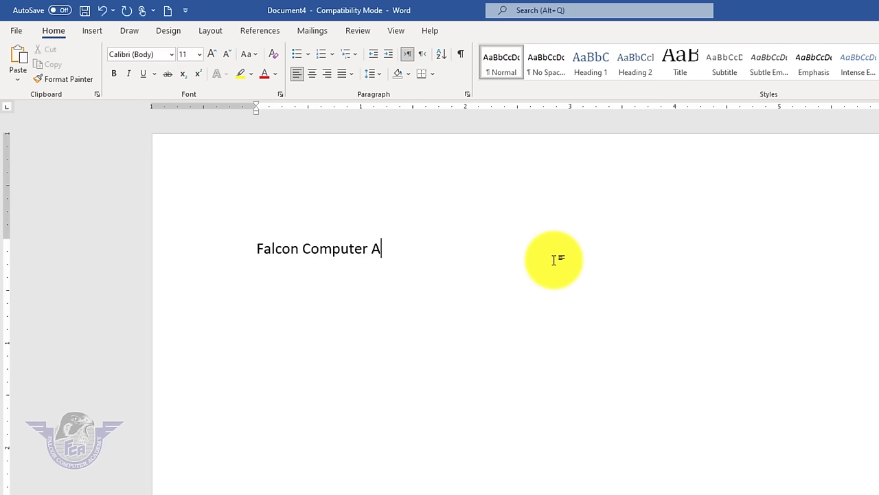
text(cademy )
text(Offi)
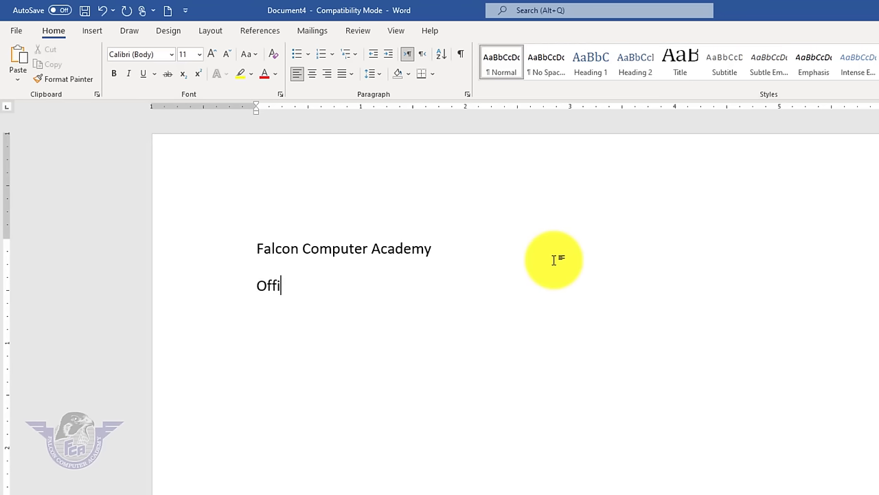
text(ce Manag)
key(BackSpace)
key(BackSpace)
key(BackSpace)
text(MS Word)
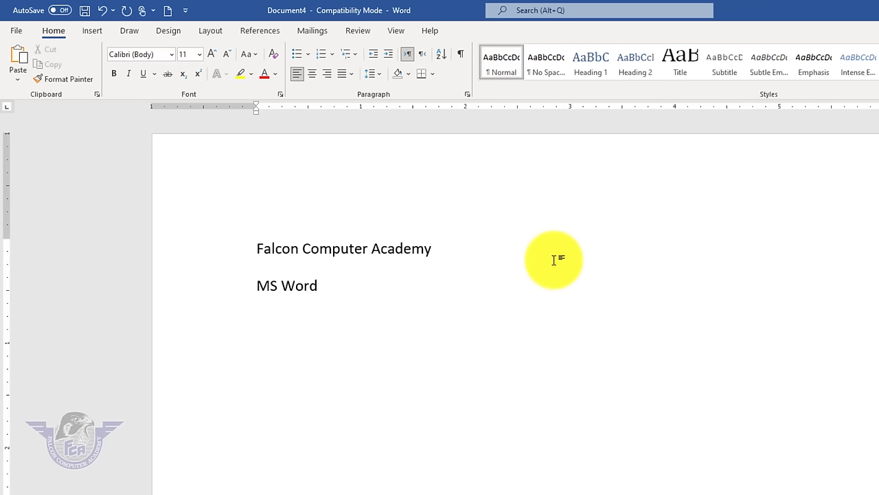
text( 2021 )
text(User )
text(Inte)
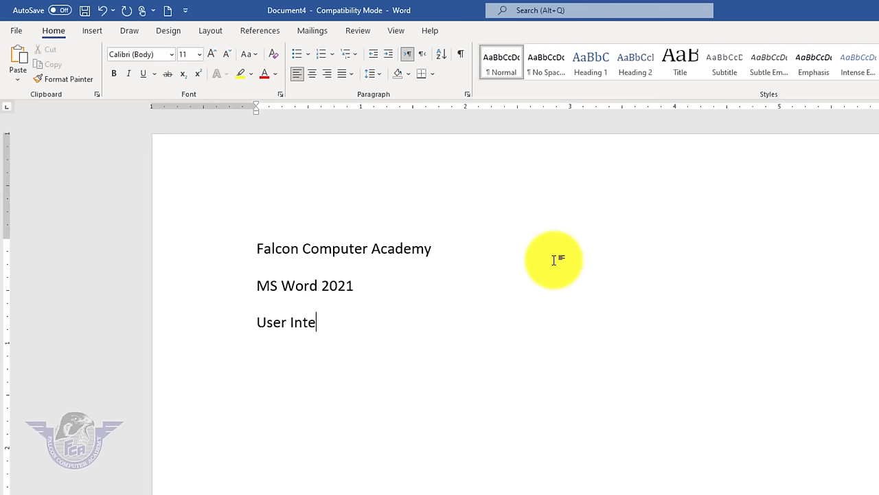
text(rface)
key(Return)
drag(446, 250, 291, 239)
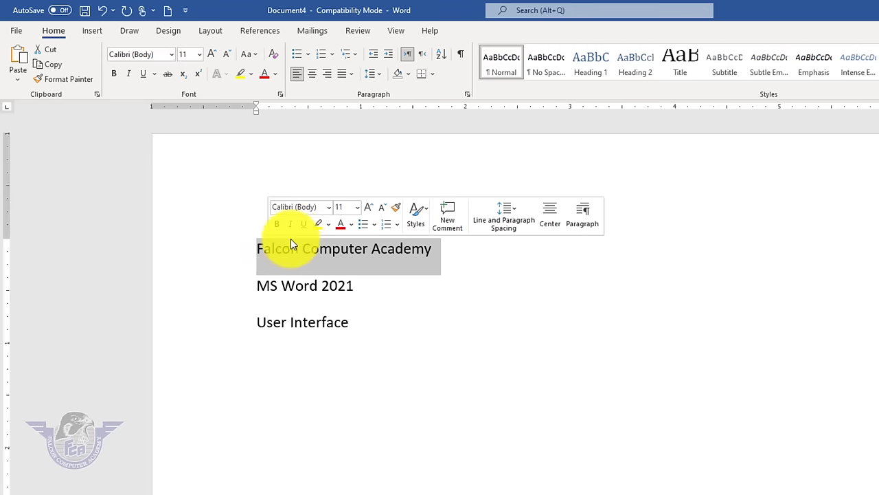
- Style Falcon Computer Academy as Title, MS Word 2021 as Heading 1, and User Interface as Normal
click(680, 76)
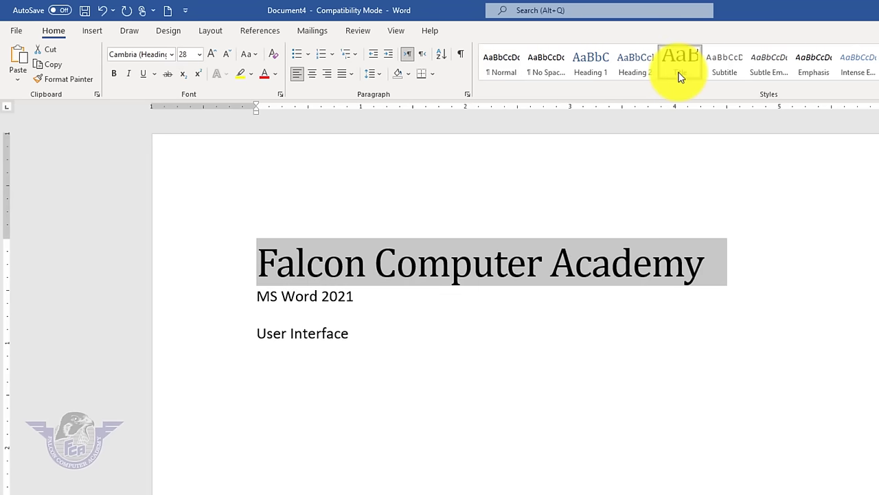
click(446, 404)
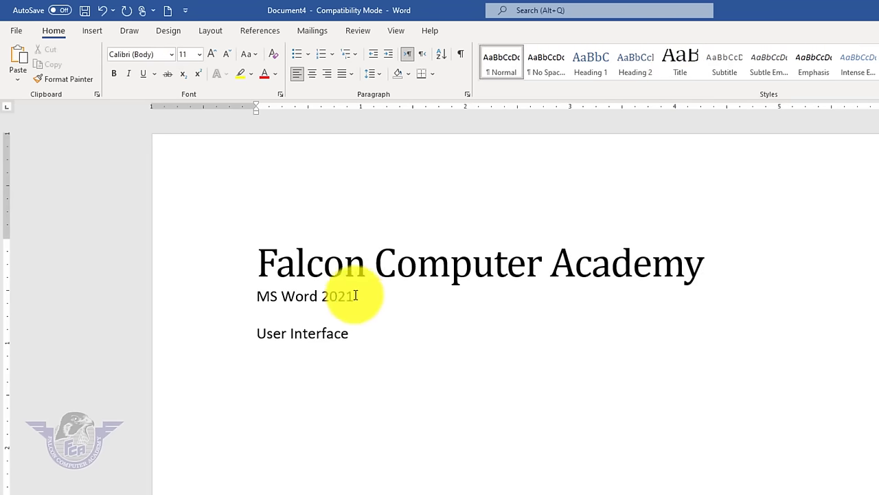
drag(356, 295, 236, 295)
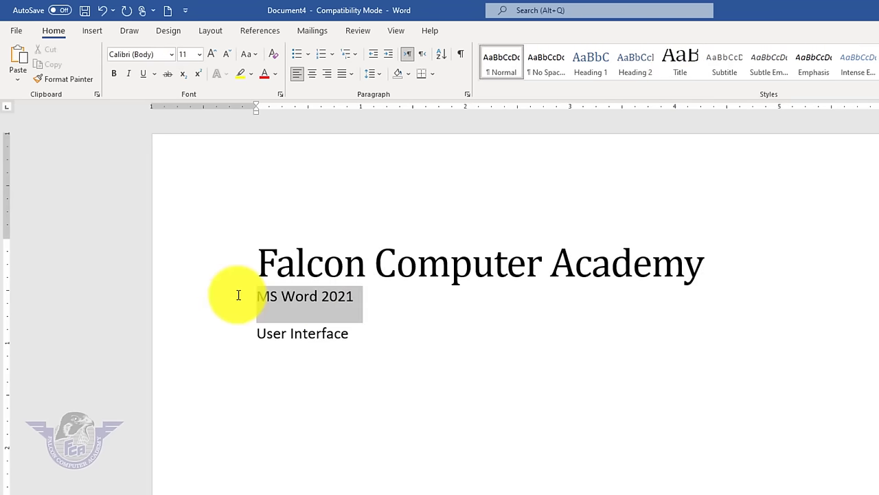
click(582, 75)
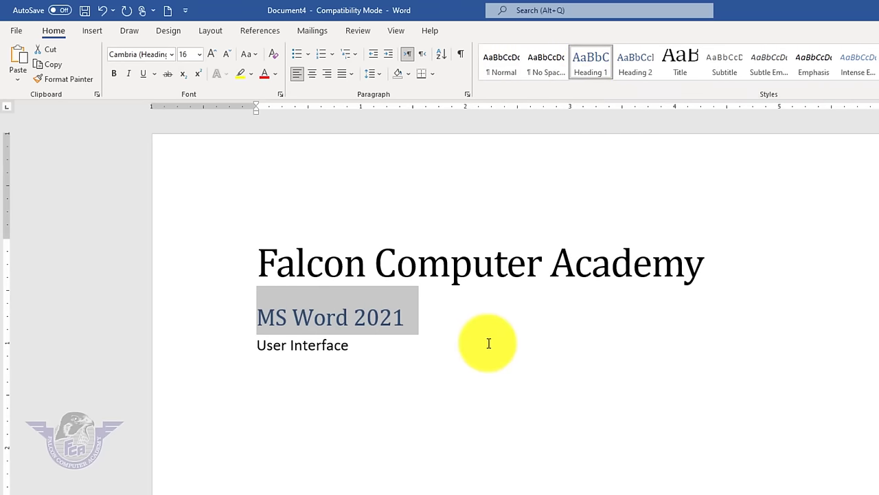
drag(398, 353, 234, 350)
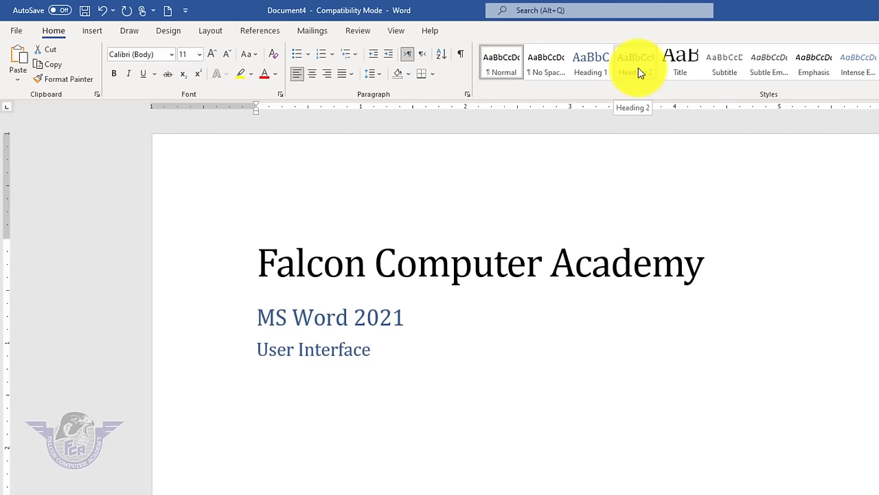
click(506, 69)
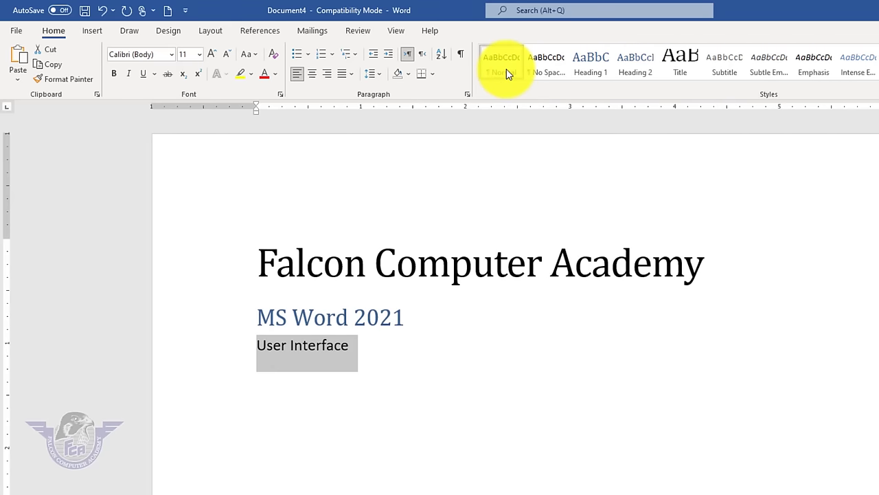
click(535, 383)
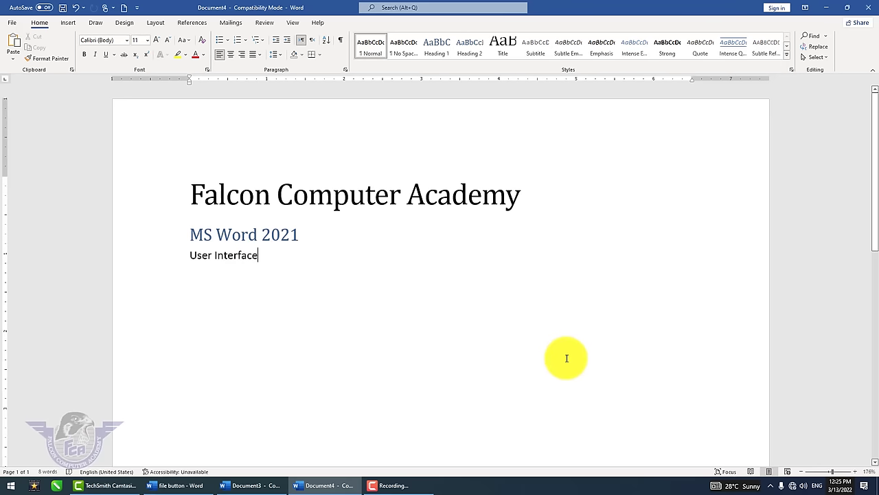
- Insert a page break and type the heading 'File Button' on the new page, fixing typos
key(ctrl+Return)
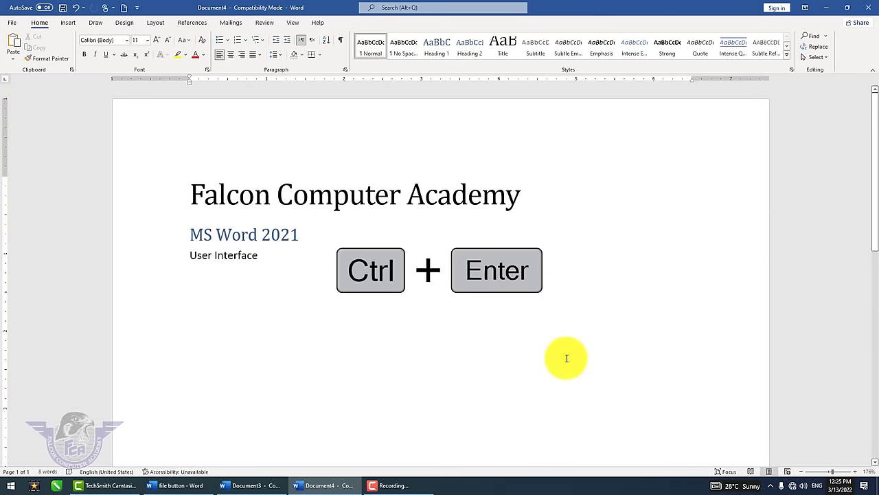
key(ctrl+Return)
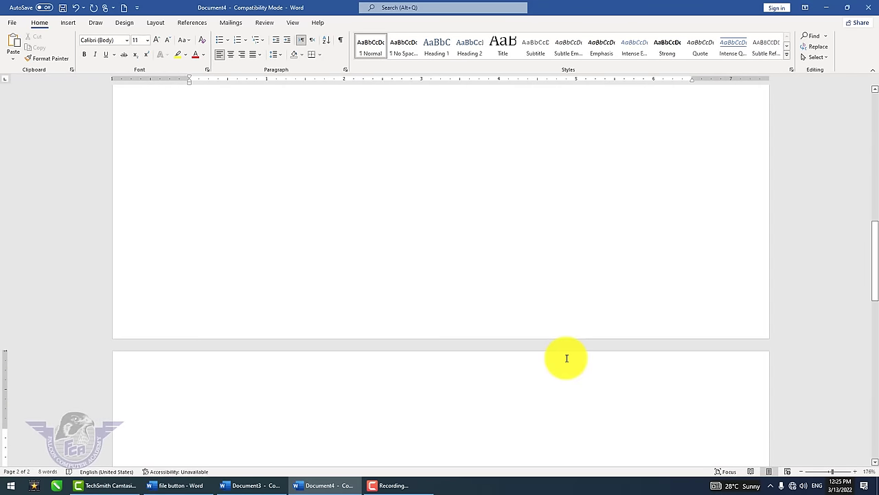
text(Home Tab)
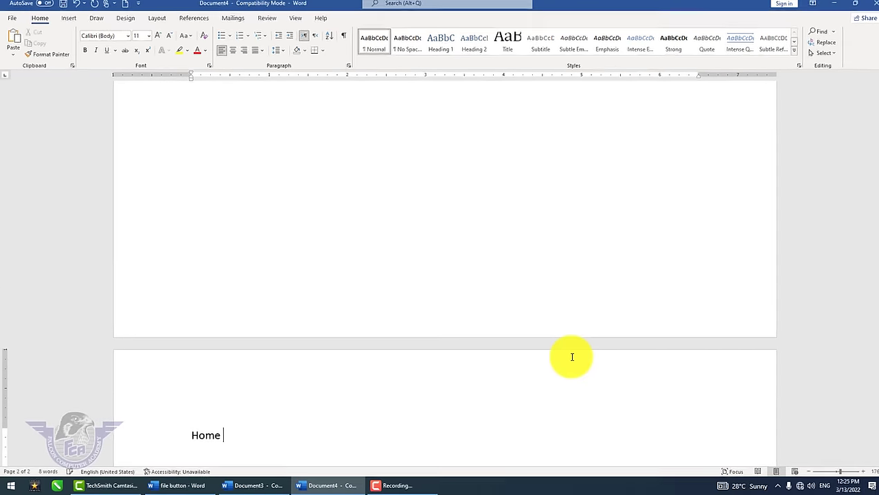
text(e)
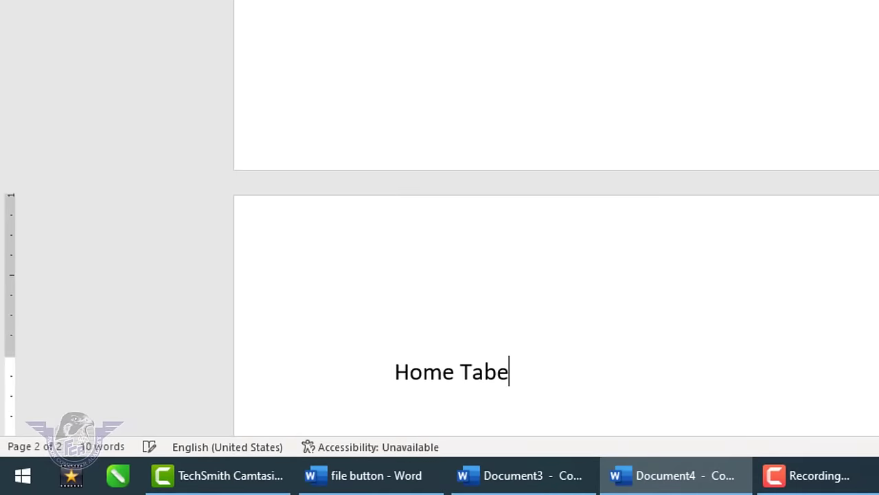
key(shift+Home)
key(BackSpace)
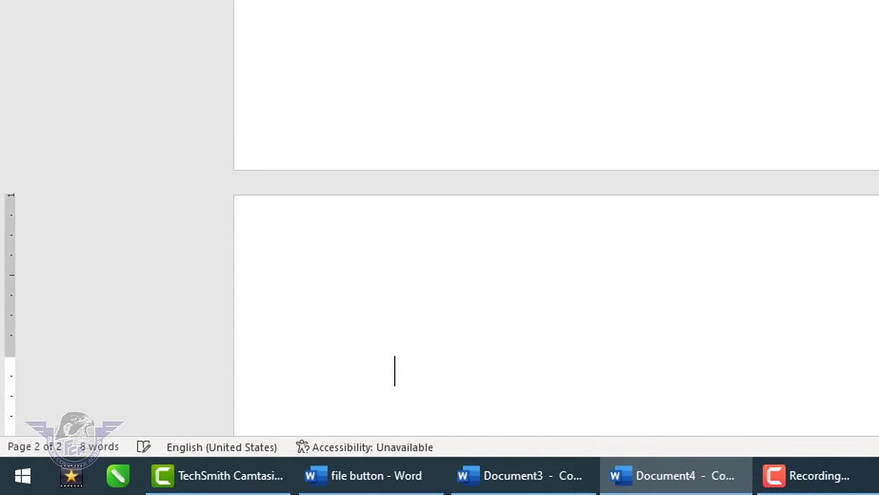
text(Filter Bu)
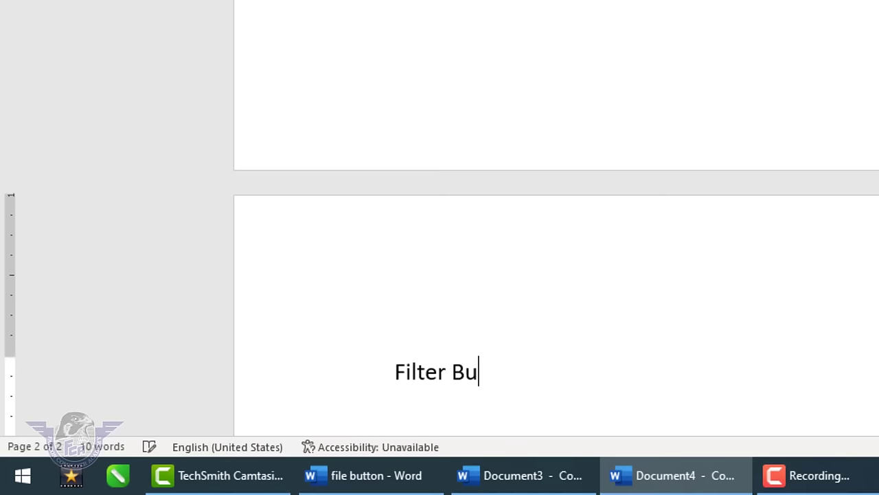
key(BackSpace)
key(BackSpace)
key(BackSpace)
key(BackSpace)
key(BackSpace)
key(BackSpace)
key(BackSpace)
text(le Button)
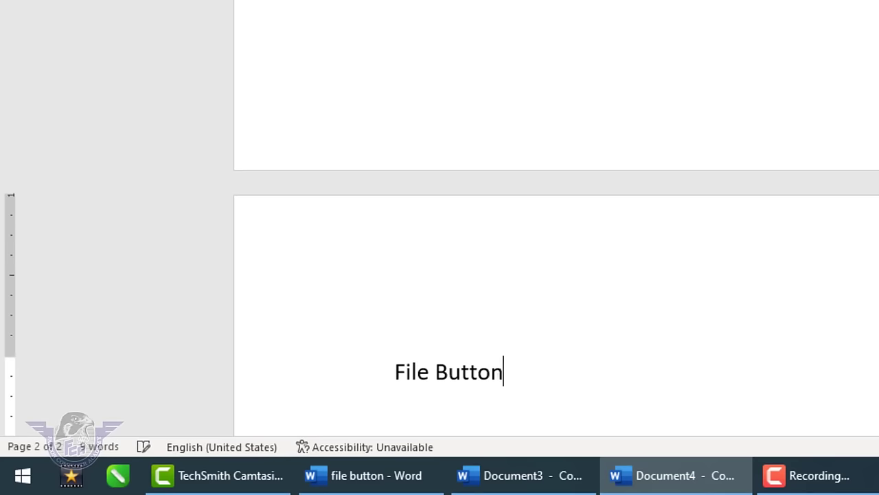
- List New, Save, Close, Open and Save as on separate lines below it
key(Return)
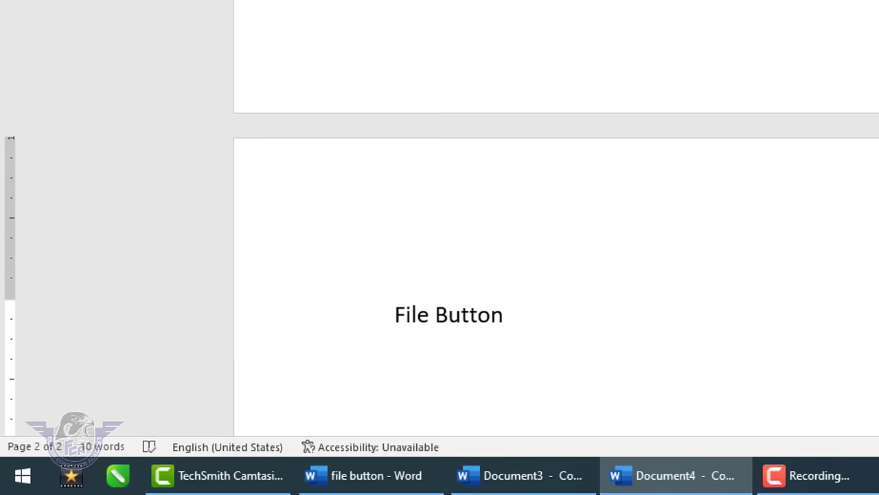
text(New)
key(Return)
text(save)
key(Return)
text(clos)
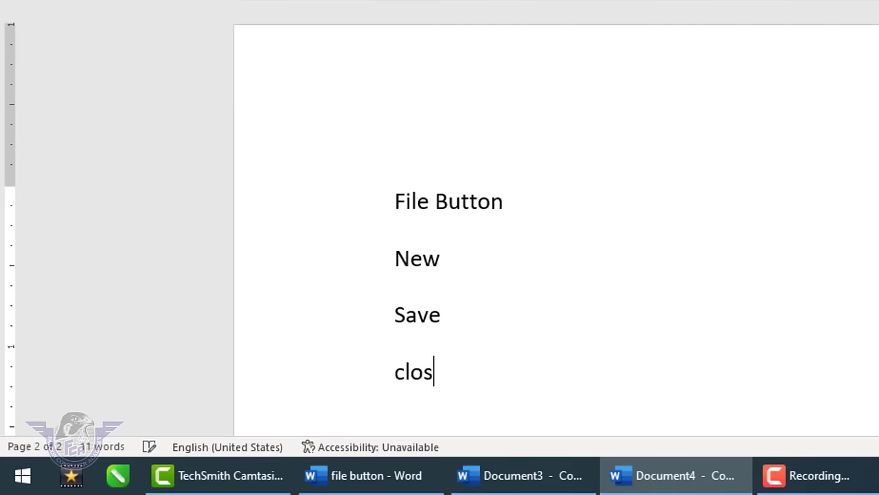
text(e)
key(Return)
text(open)
key(Return)
text(save as)
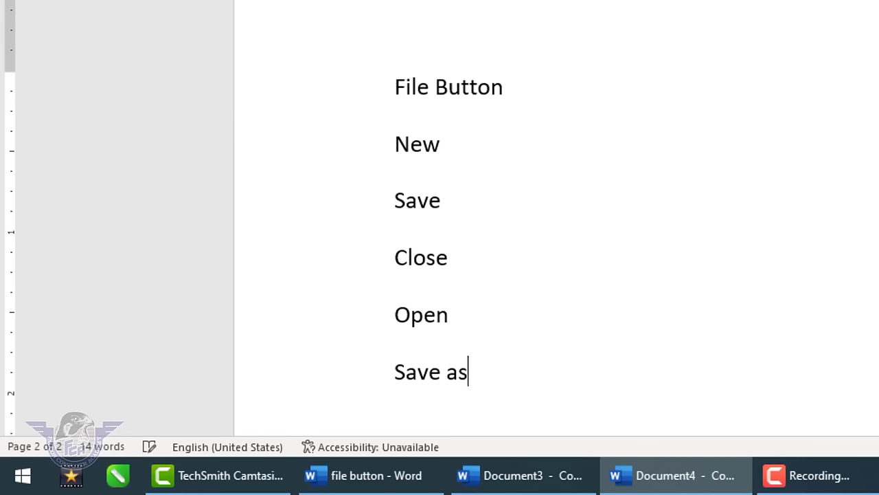
- Make the File Button line a Heading 1
drag(508, 96, 382, 71)
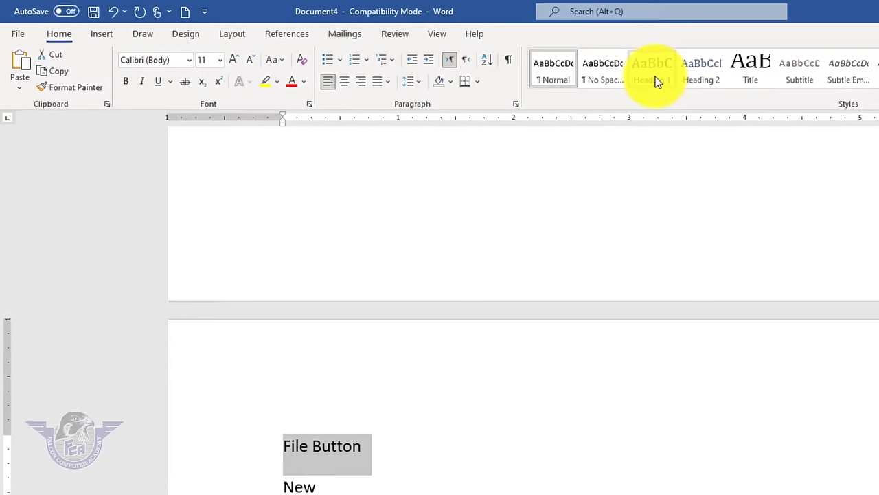
click(669, 77)
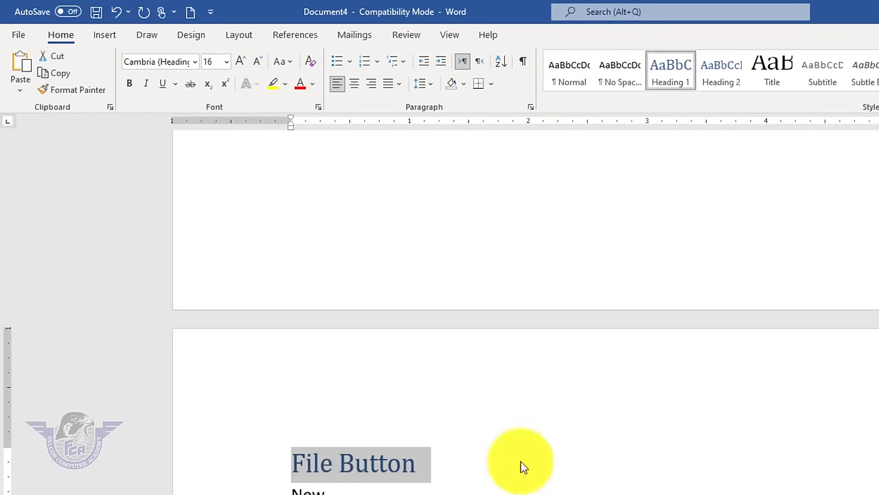
click(236, 436)
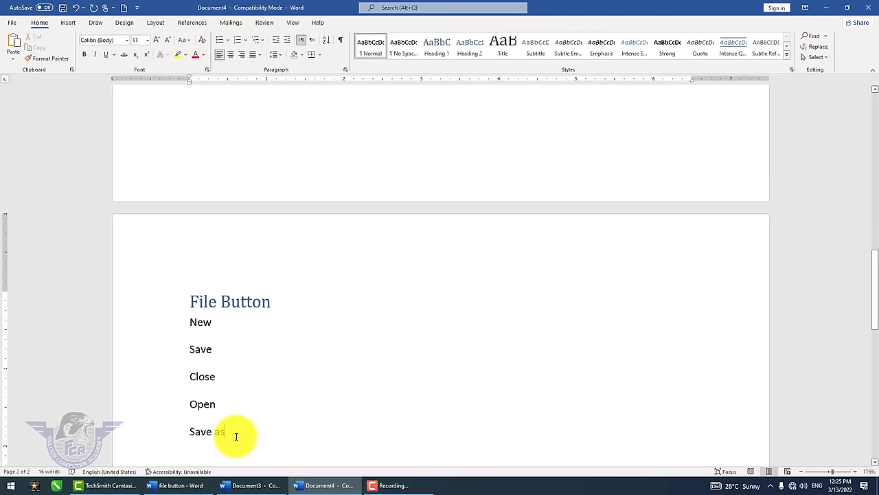
- Add a page break, then list Home Tab, Cut, Copy, Paste and Format Painter, one per line
key(ctrl+Return)
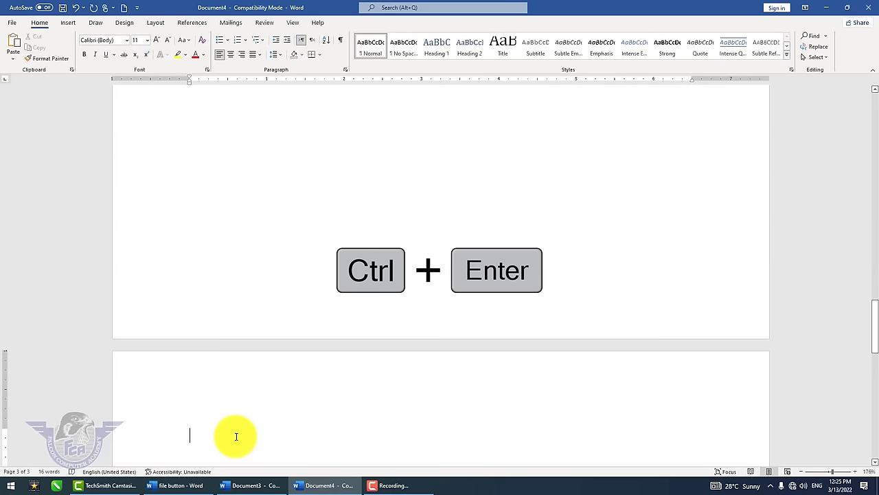
text(Home Tabe)
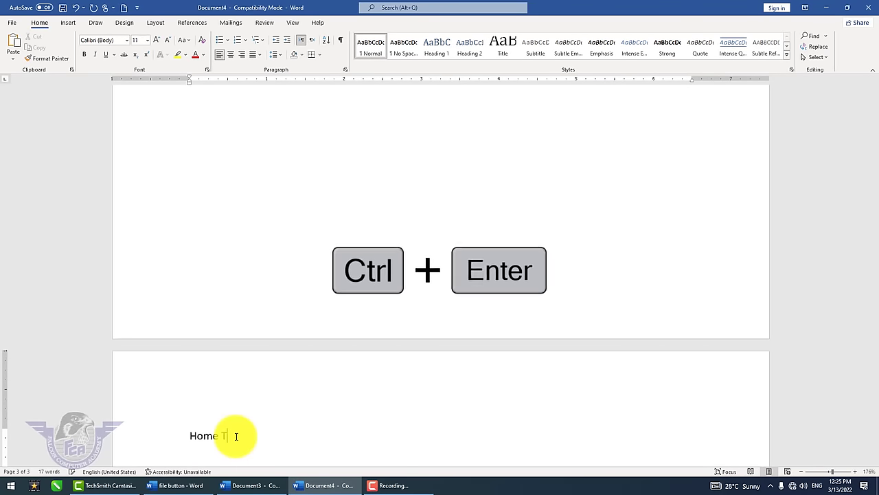
key(Return)
key(BackSpace)
key(BackSpace)
key(BackSpace)
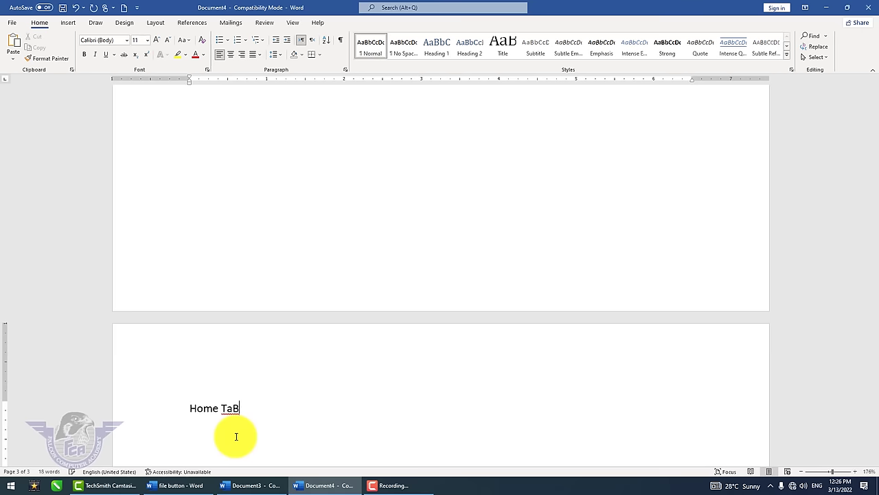
key(BackSpace)
key(Return)
text(Copy)
key(Return)
text(Paste)
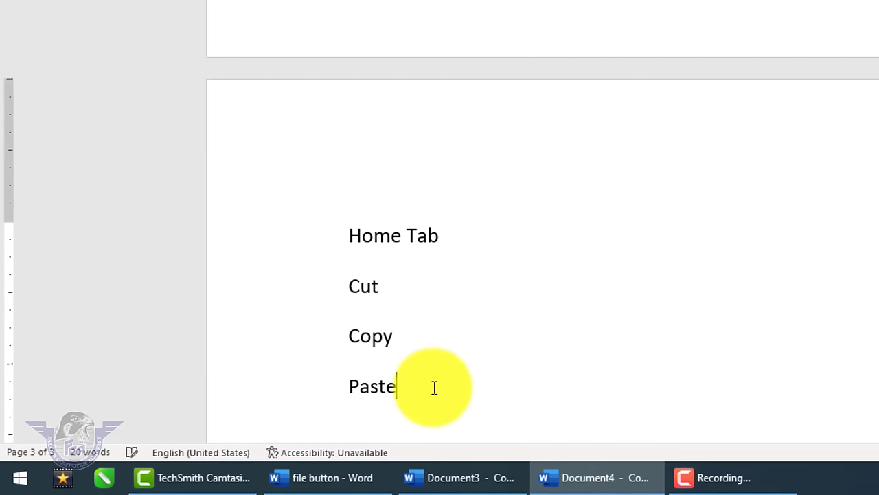
key(Return)
text(For)
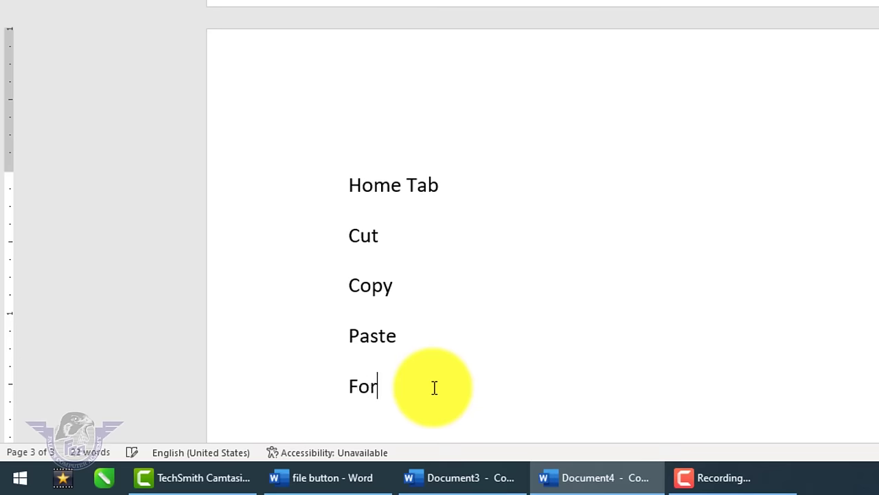
text(mat Painter)
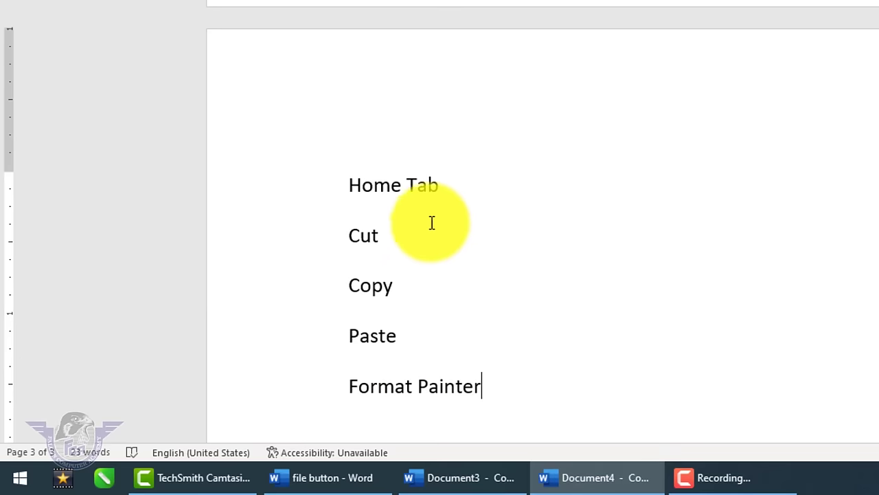
- Style the Home Tab line as Heading 1, then scroll back up to the first page
click(313, 185)
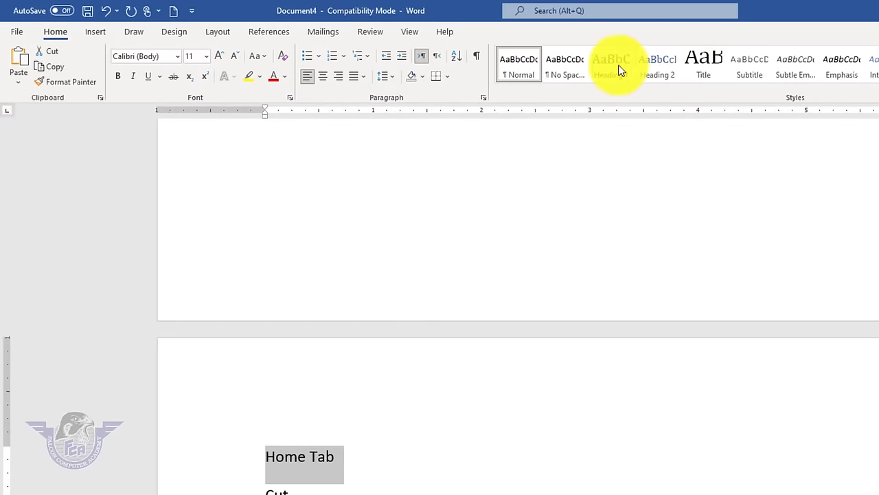
click(613, 66)
click(502, 489)
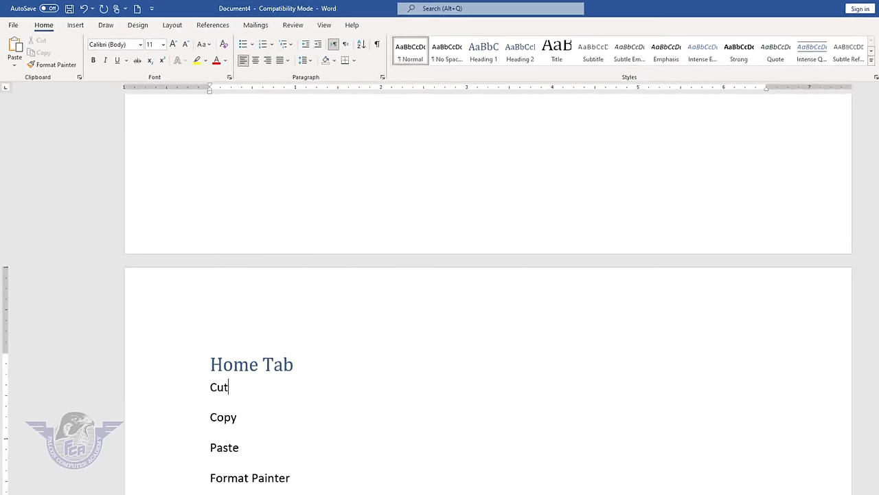
drag(876, 350, 876, 88)
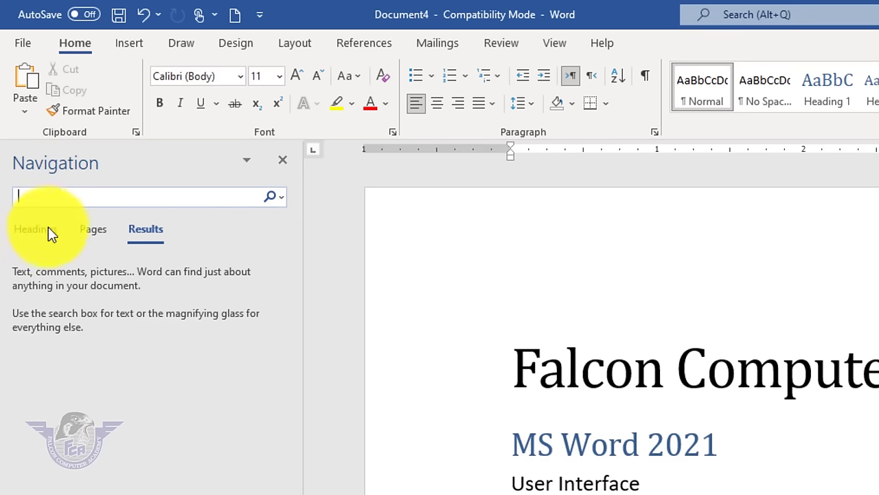
- List the headings in the Navigation pane and jump to MS Word 2021, File Button and Home Tab
click(45, 232)
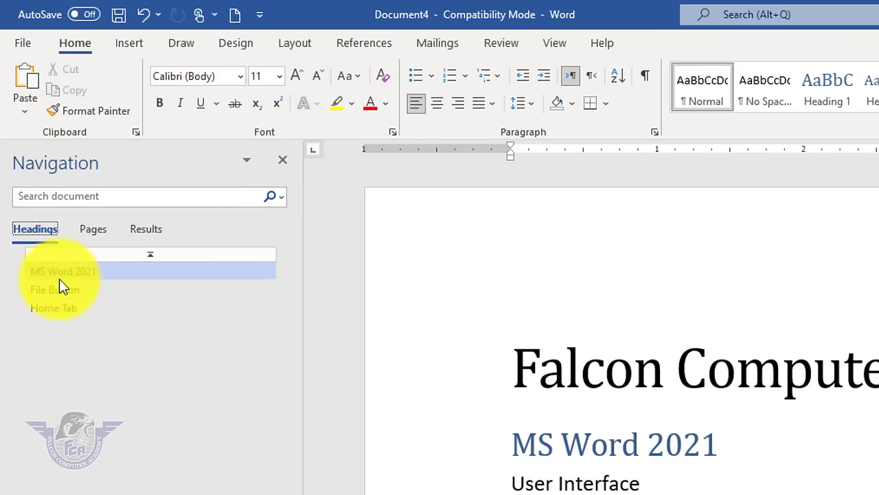
click(62, 273)
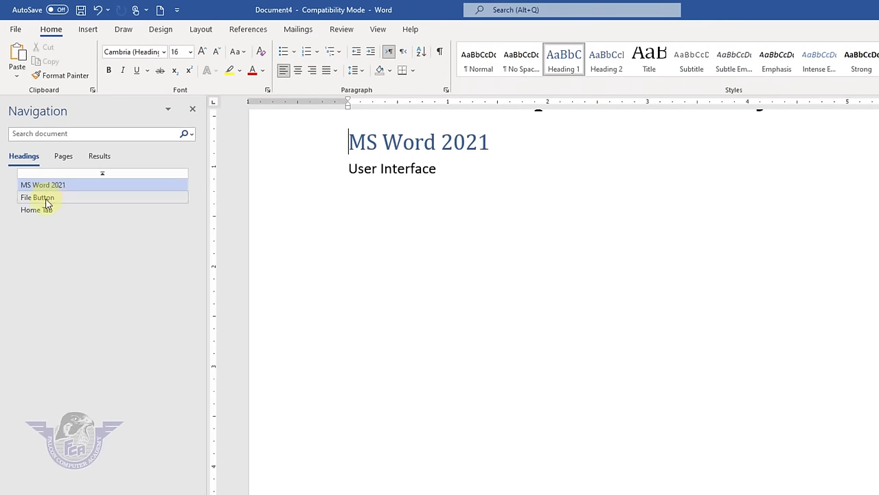
click(46, 201)
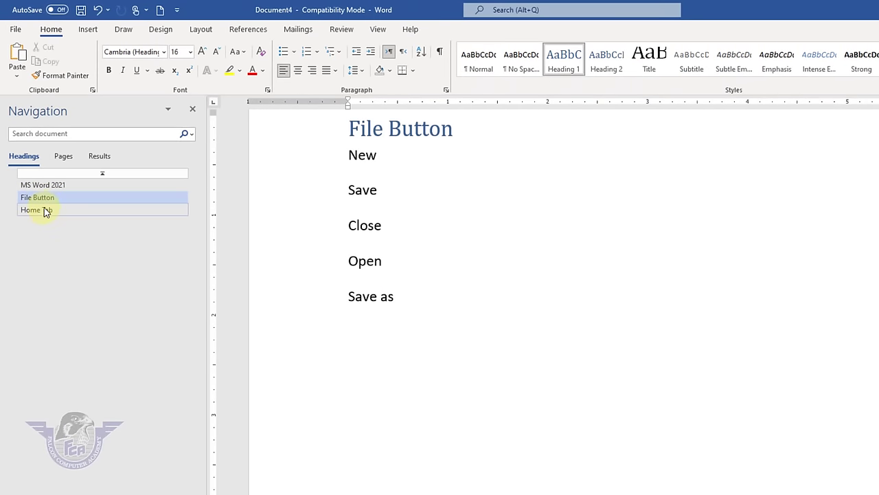
click(44, 212)
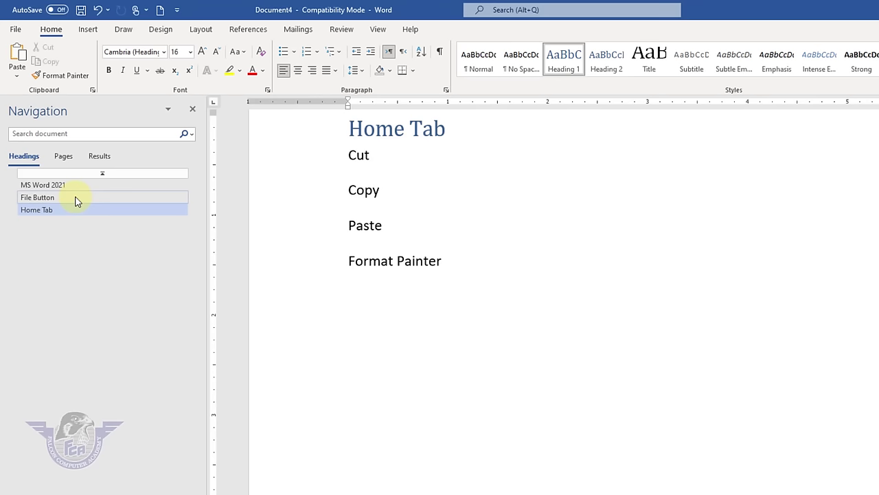
click(104, 177)
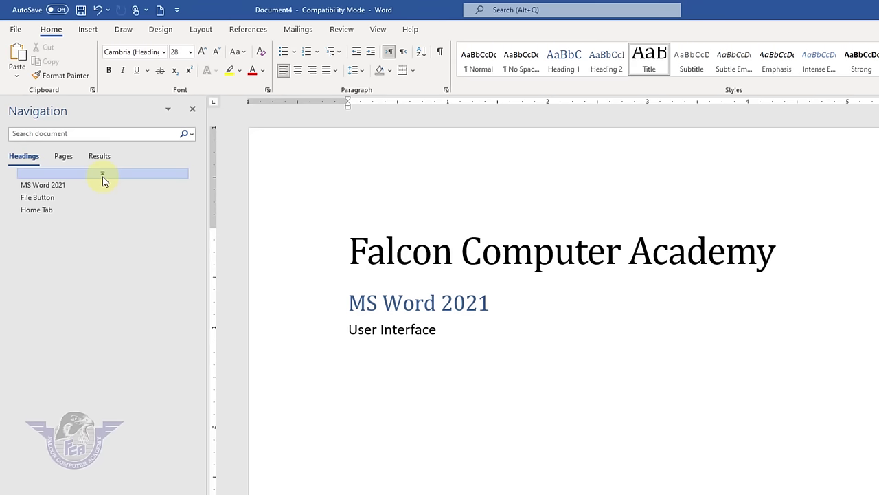
- Jump through the headings again, back up to MS Word 2021, then close the Navigation pane
click(68, 185)
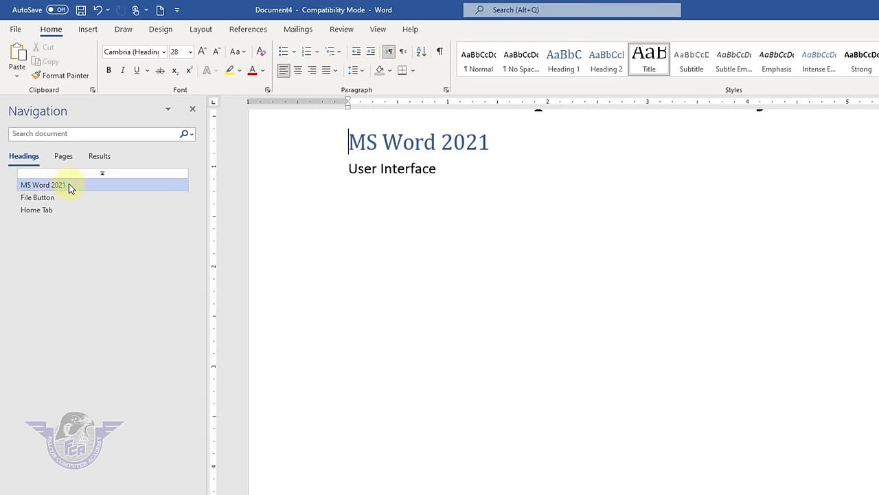
click(55, 198)
click(52, 210)
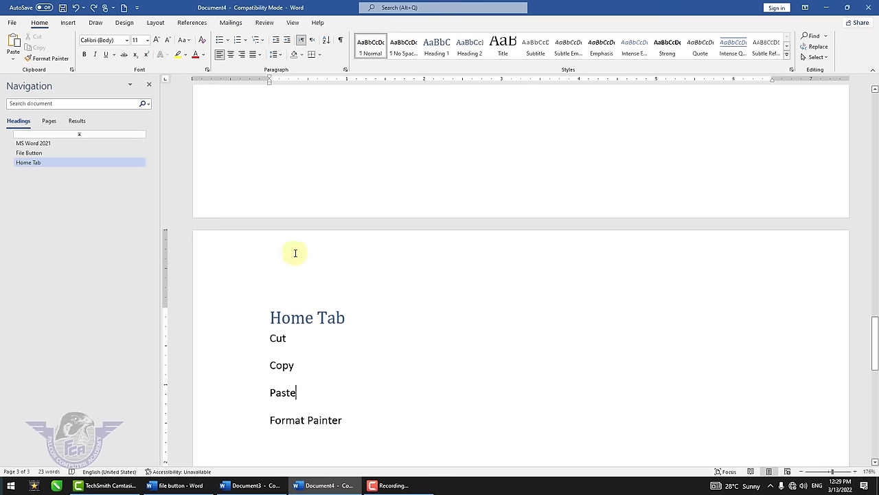
click(36, 155)
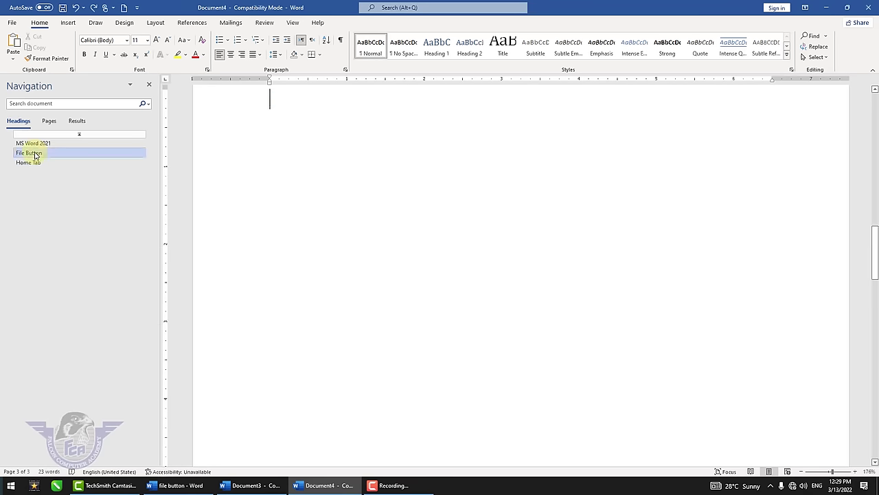
click(32, 142)
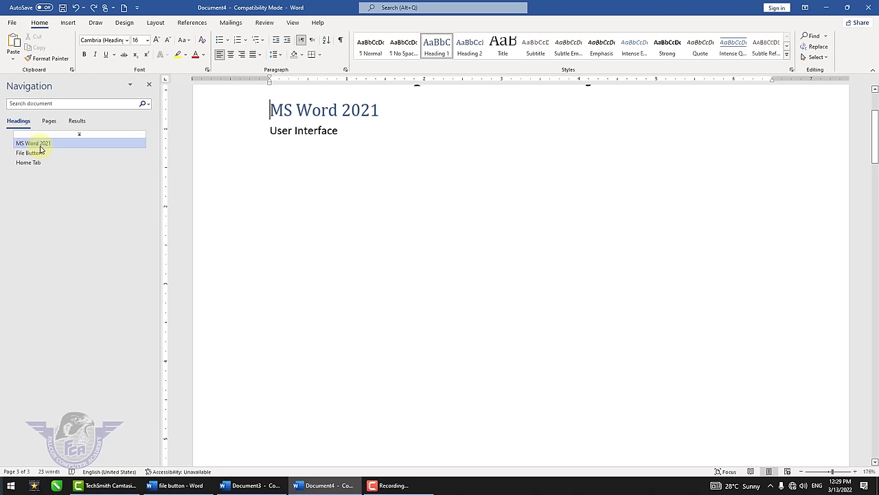
click(148, 85)
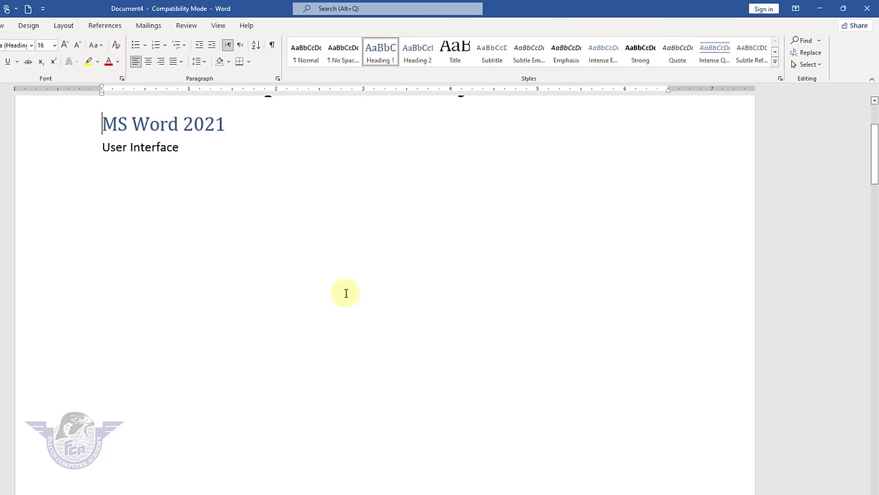
- Select all the document text and reset it to the Normal style
click(229, 208)
scroll(230, 208, up, 3)
scroll(226, 218, down, 5)
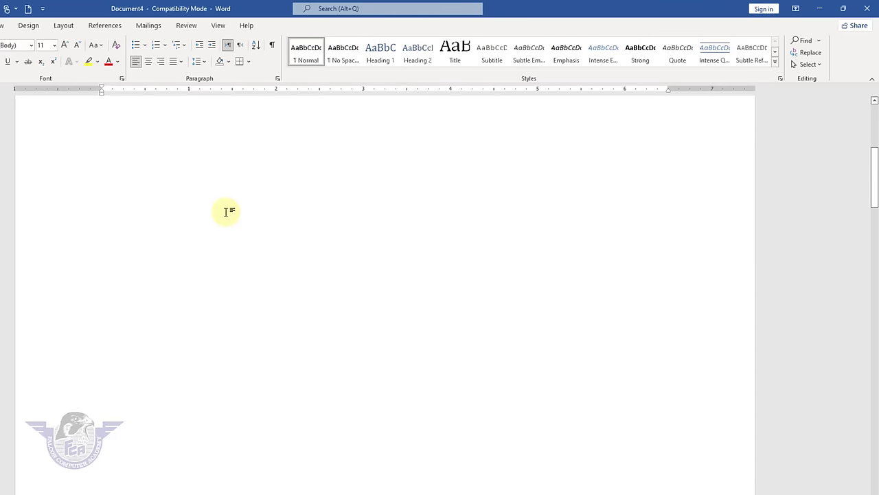
scroll(226, 210, down, 15)
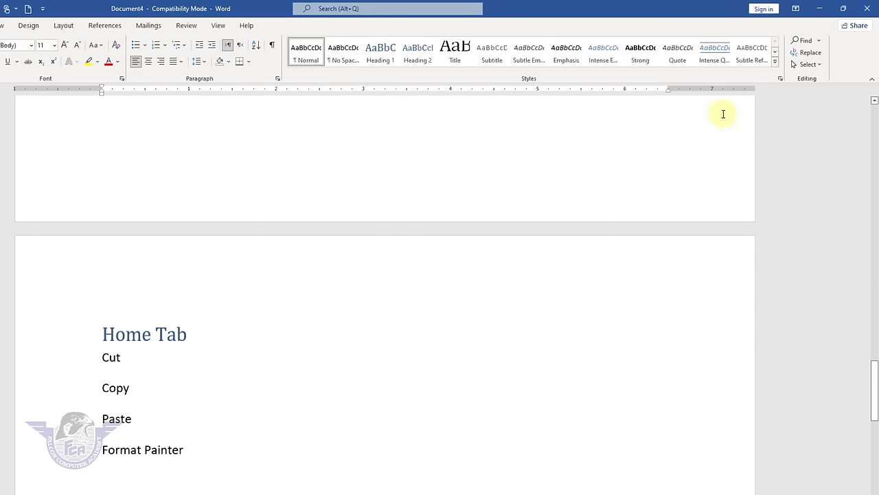
click(809, 64)
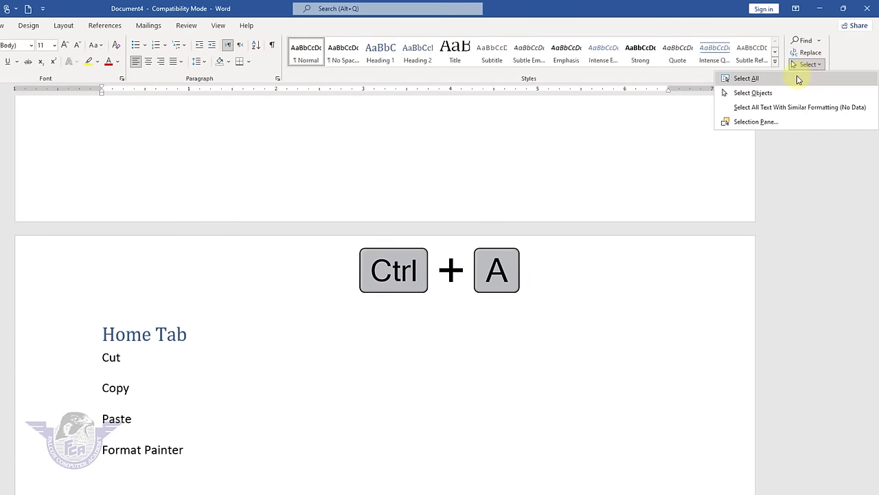
click(747, 78)
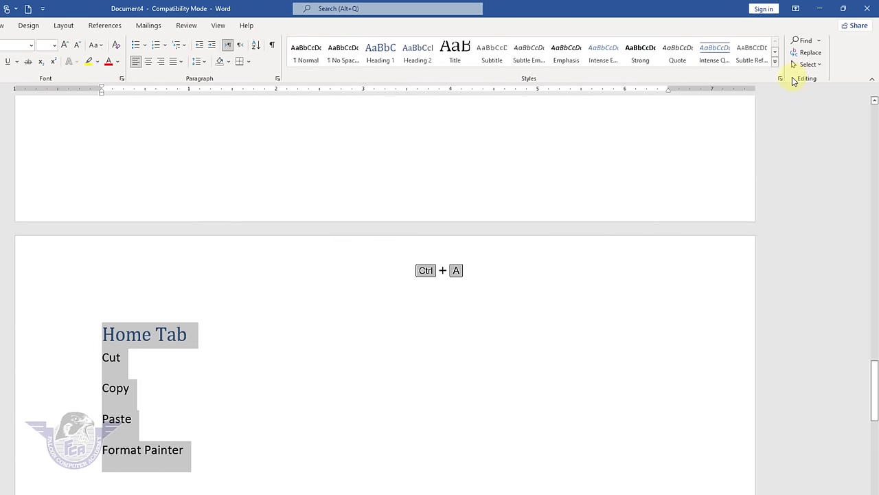
click(309, 60)
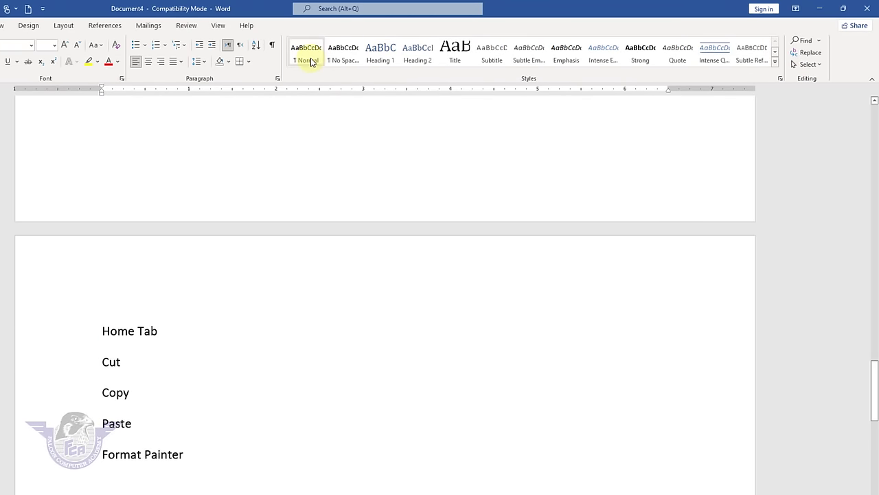
- Apply No Spacing to the selected text to close the gaps between lines
scroll(328, 302, up, 10)
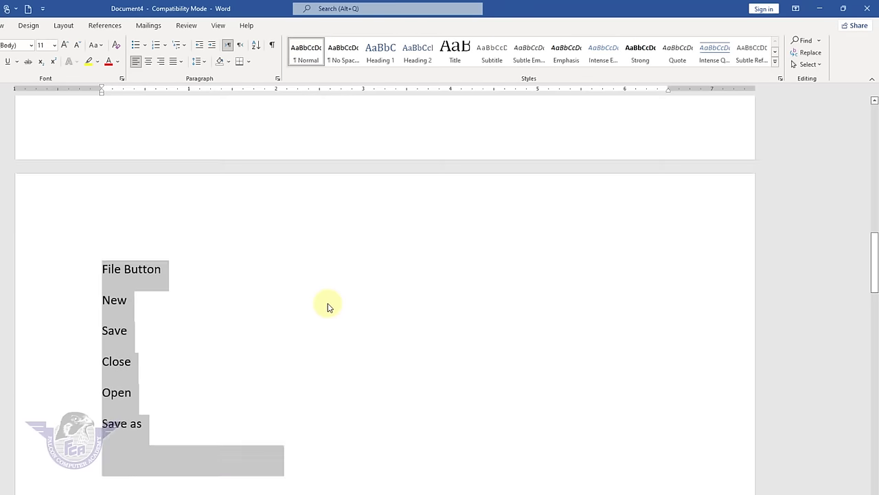
scroll(327, 306, up, 10)
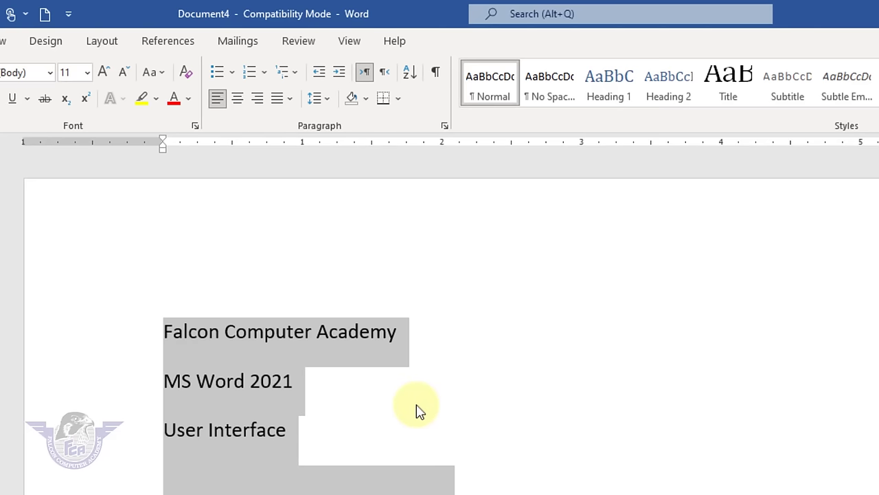
click(554, 91)
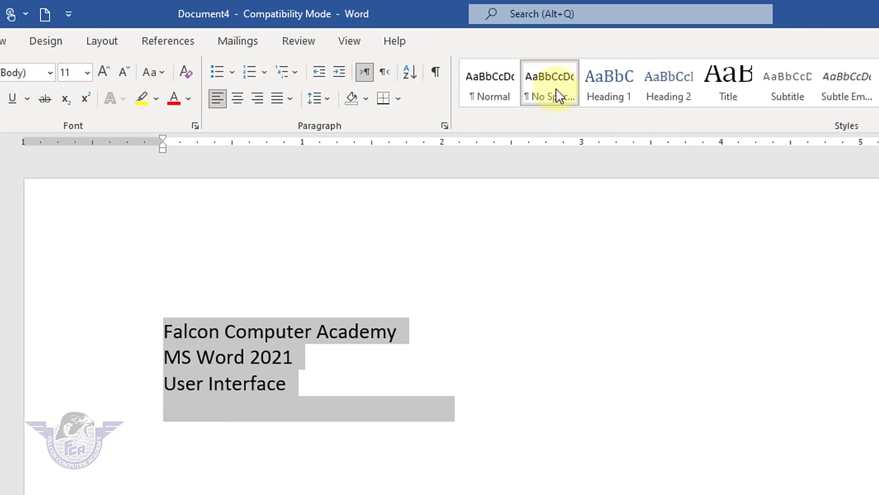
scroll(301, 485, down, 10)
scroll(289, 484, down, 10)
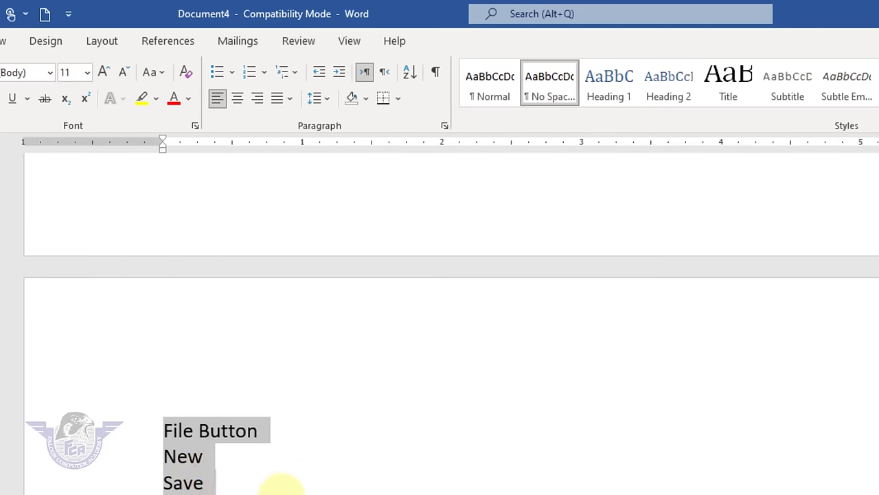
key(Delete)
mouse_move(165, 450)
mouse_down()
mouse_move(196, 485)
mouse_move(227, 492)
mouse_up()
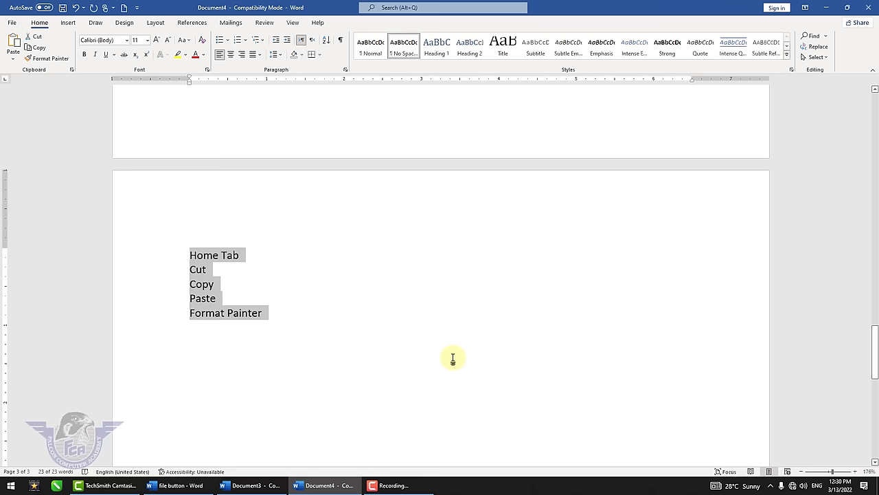
click(453, 358)
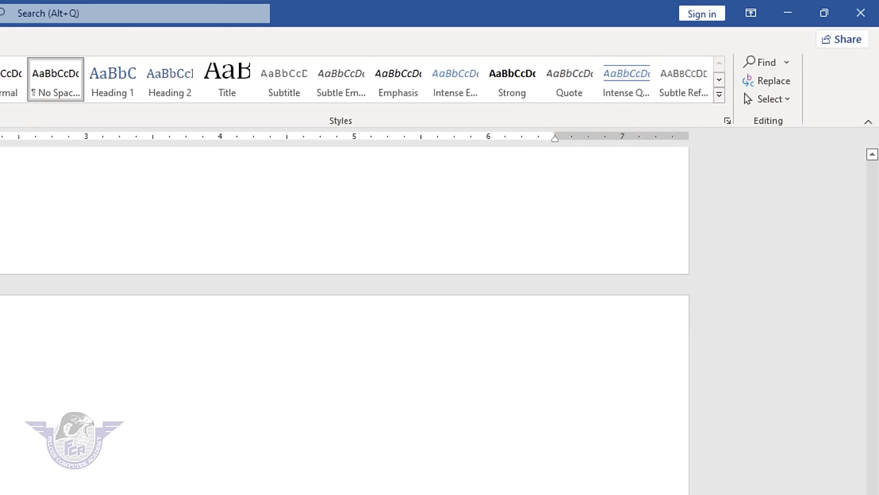
- Delete all existing content and type 'Our city name is lahore' followed by a new line
key(ctrl+a)
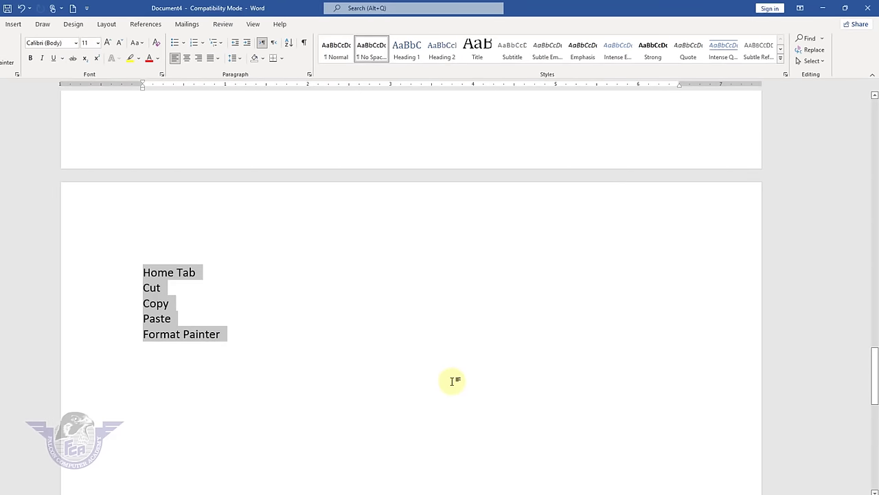
key(Delete)
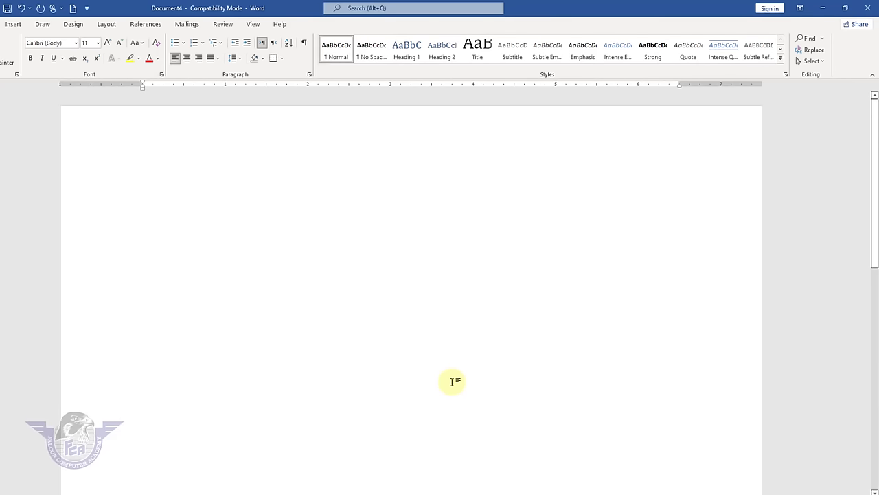
text(Our city name)
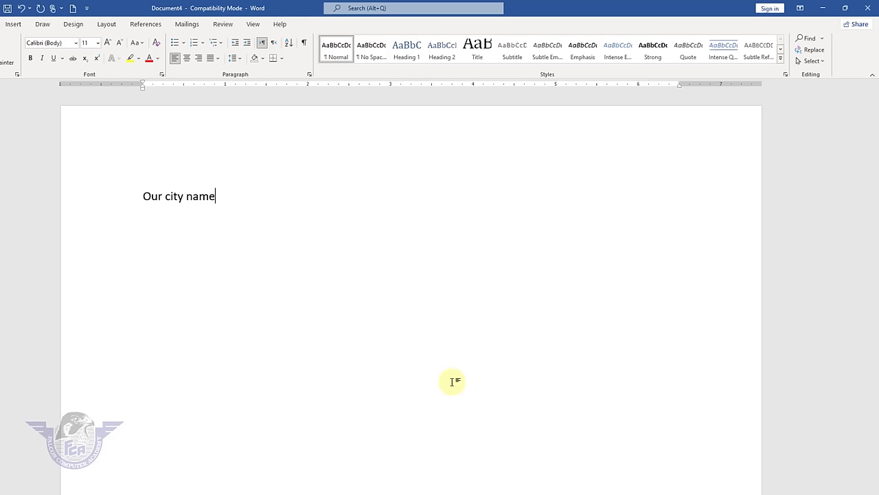
text( is lahore)
key(Return)
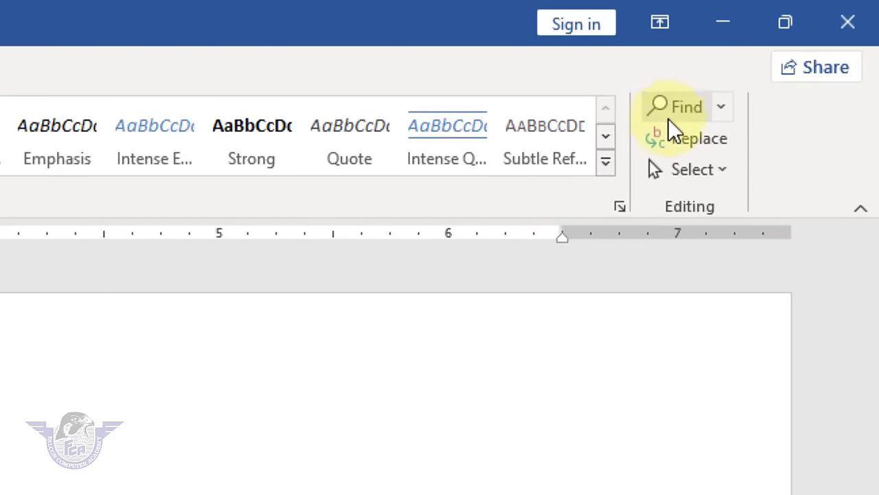
- Replace Lahore with 'rahim yar khan' using Find and Replace
click(670, 114)
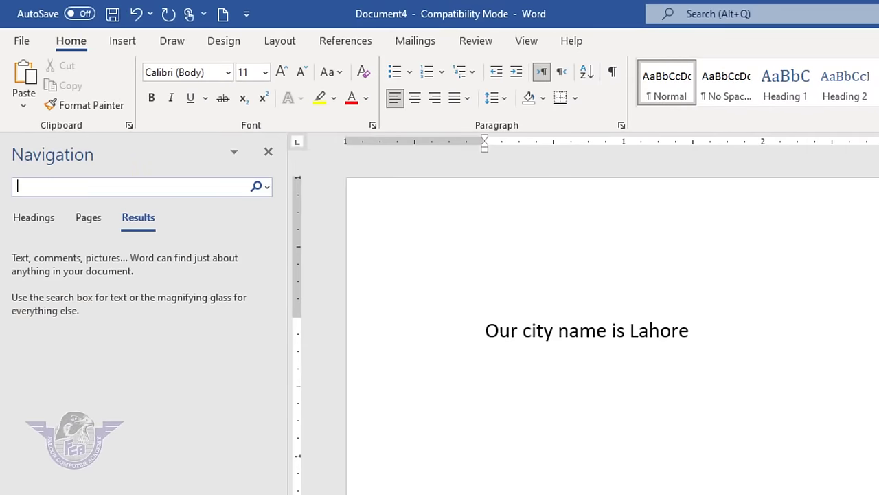
click(133, 186)
text(l)
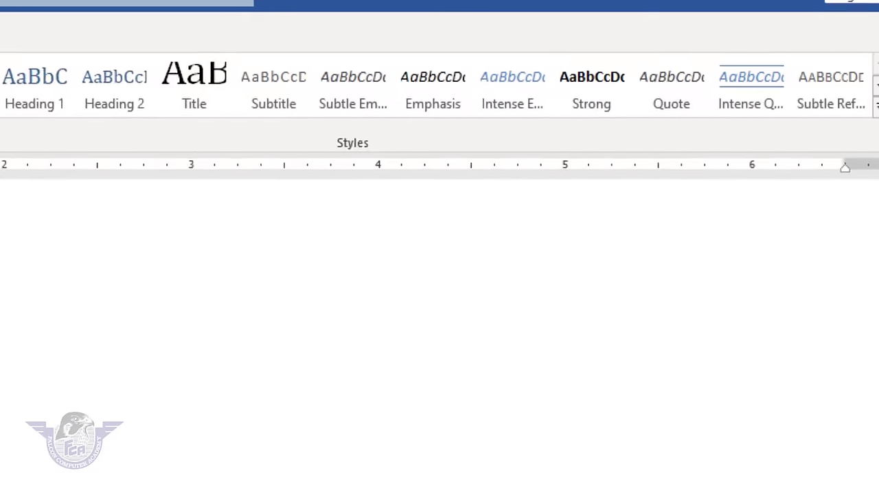
click(679, 96)
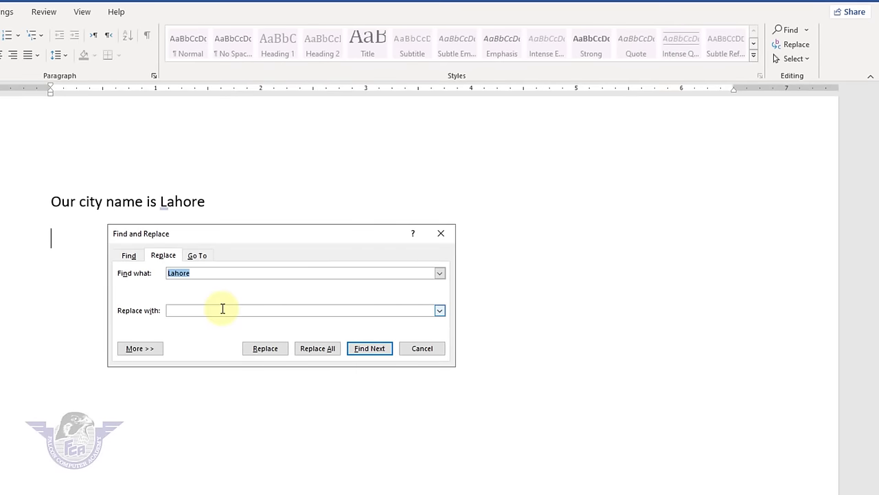
click(223, 310)
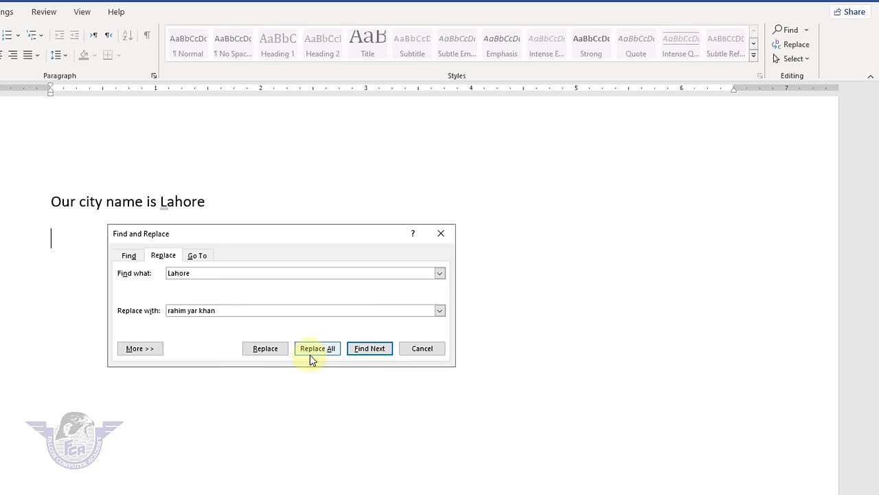
click(265, 349)
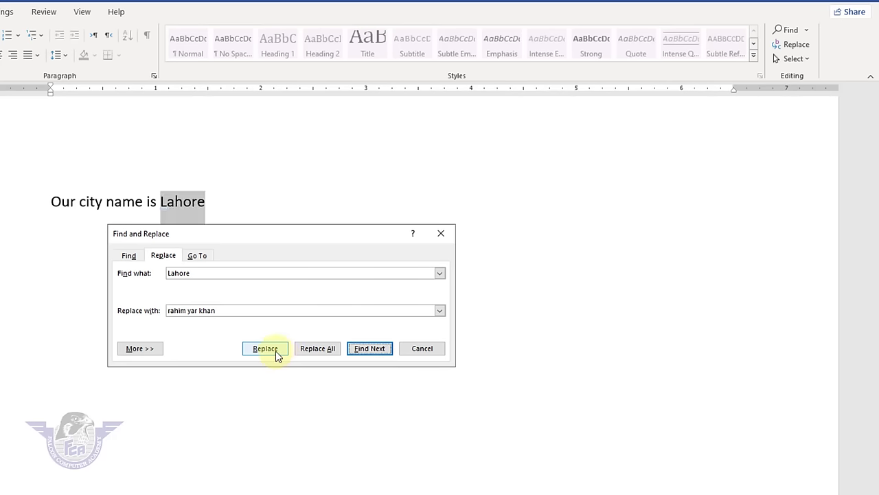
click(265, 348)
- Close the Find and Replace dialog and delete all the document text
click(298, 350)
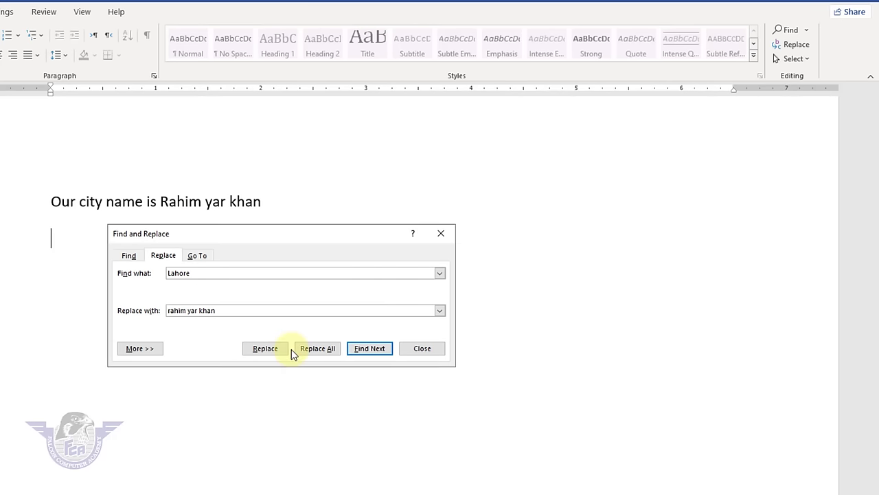
click(419, 352)
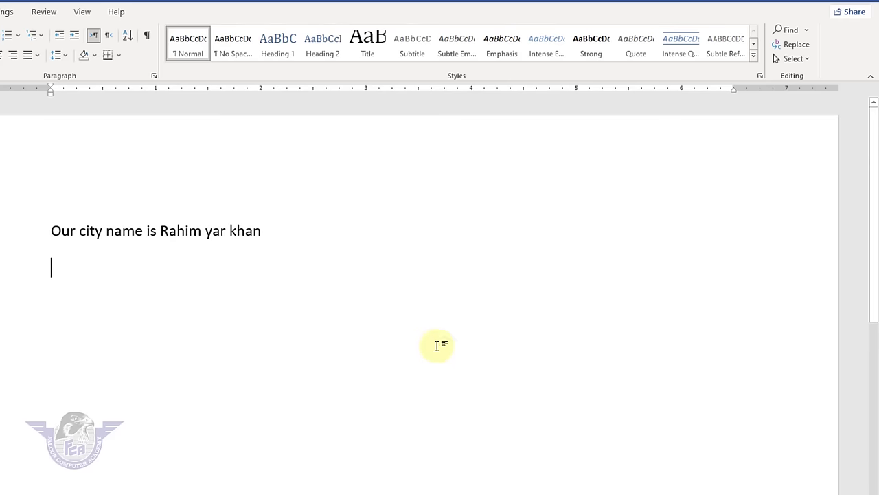
key(ctrl+a)
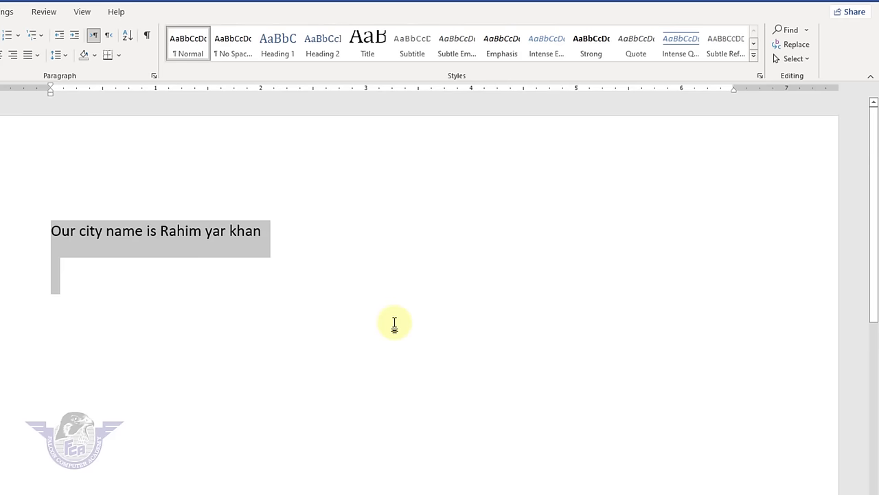
key(Delete)
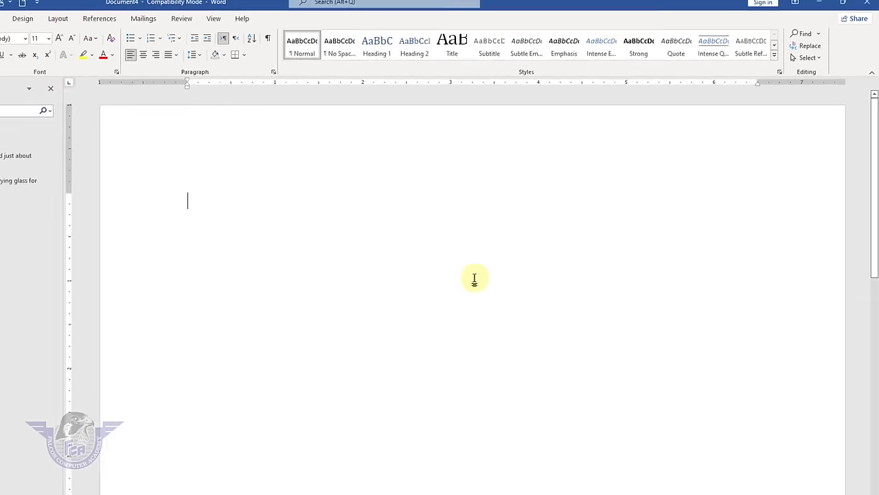
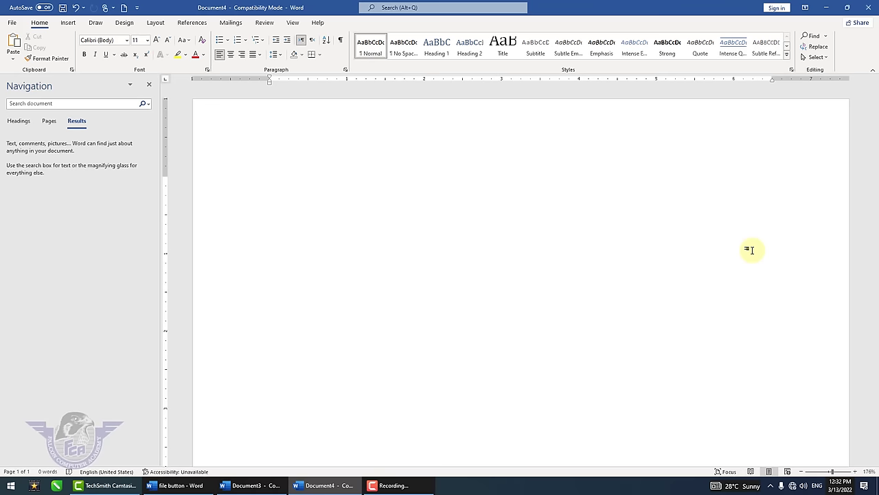
- Type 'Lahore' and repeat it with F4 until the page holds 146 copies
text(Lahore)
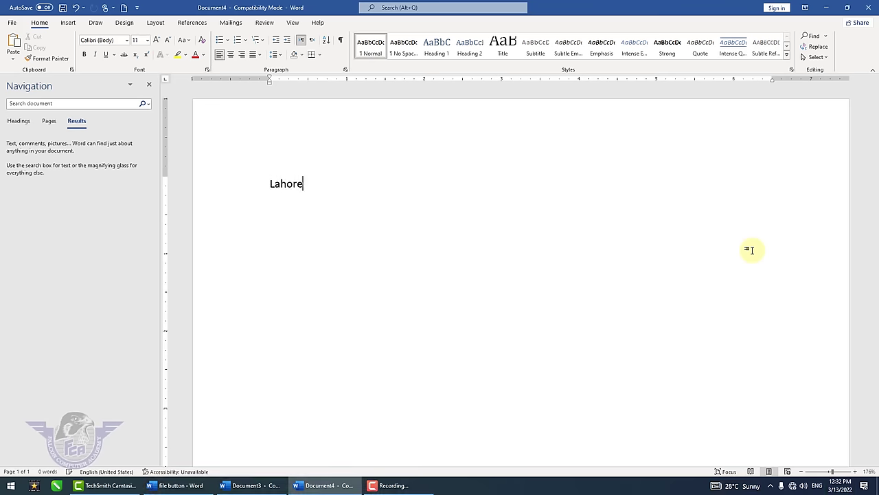
key(F4)
key(F4)
key(F4)
key(F4)
key(F4)
key(F4)
key(F4)
key(F4)
key(F4)
key(F4)
key(F4)
key(F4)
key(F4)
key(F4)
key(F4)
key(F4)
key(F4)
key(F4)
key(F4)
key(F4)
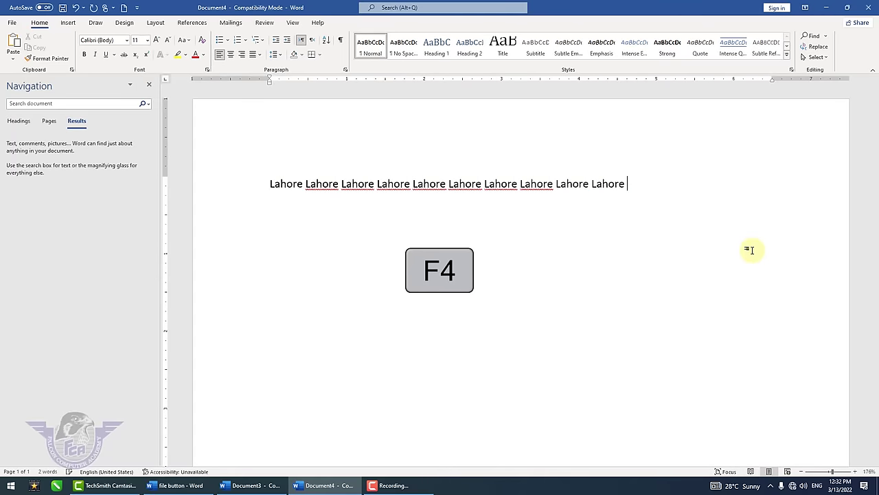
key(F4)
key(F4)
key(F4)
key(F4)
key(F4)
key(F4)
key(F4)
key(F4)
key(F4)
key(F4)
key(F4)
key(F4)
key(F4)
key(F4)
key(F4)
key(F4)
key(F4)
key(F4)
key(F4)
key(F4)
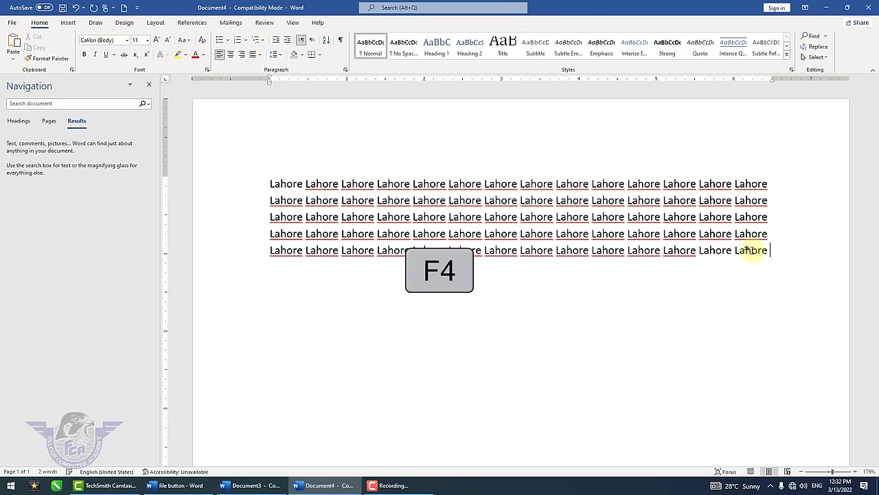
key(F4)
key(F4)
key(F4)
key(F4)
key(F4)
key(F4)
key(F4)
key(F4)
key(F4)
key(F4)
key(F4)
key(F4)
key(F4)
key(F4)
key(F4)
key(F4)
key(F4)
key(F4)
key(F4)
key(F4)
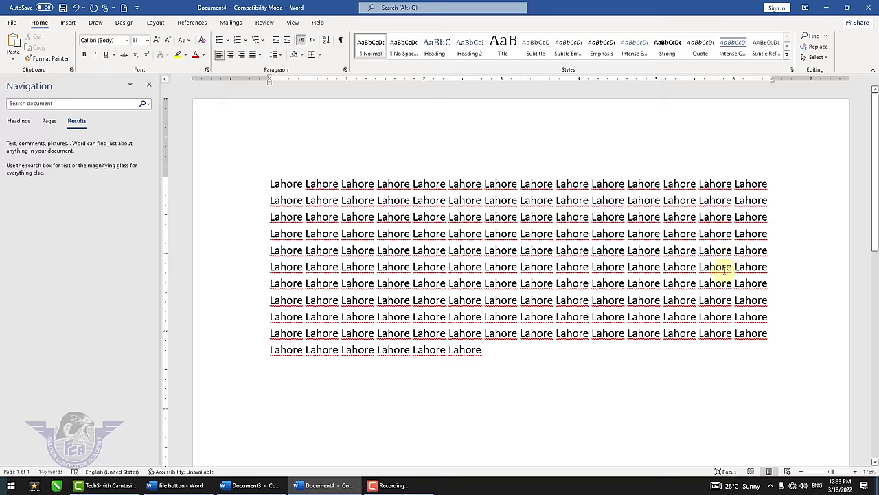
- Search for 'lahore', then Replace All with 'Rahim Yar Khan', confirming the 146 replacements
click(807, 38)
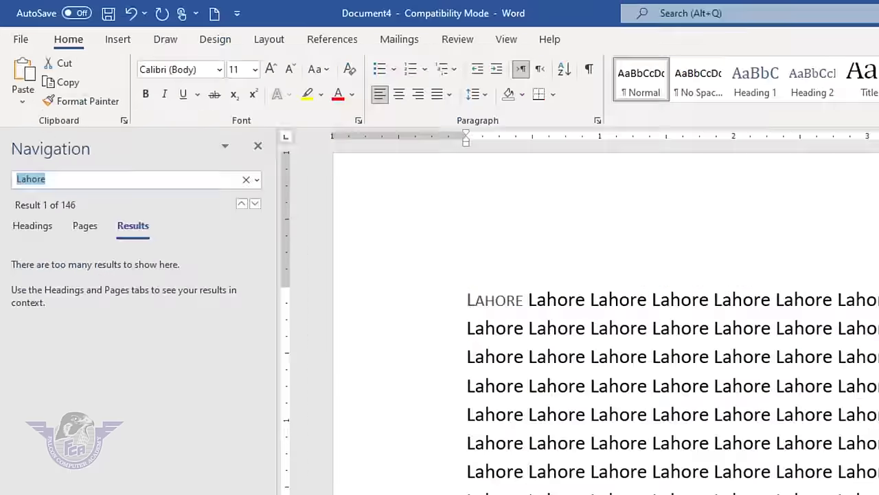
text(lahore)
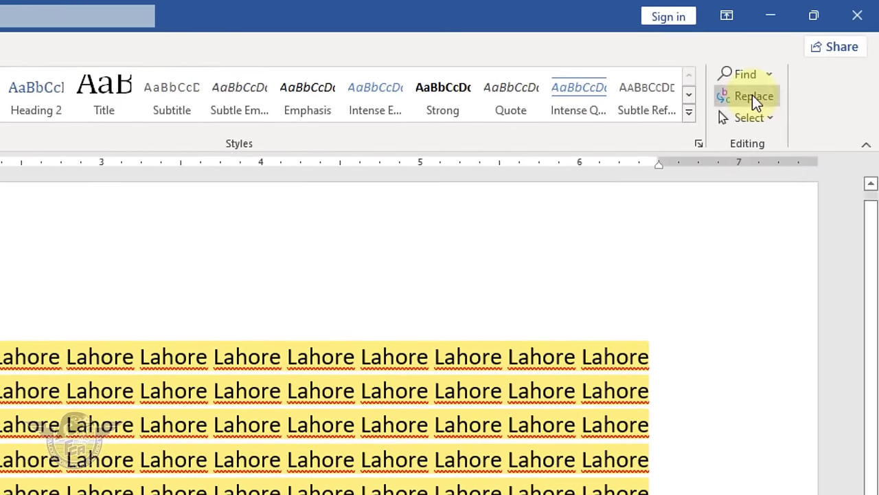
click(789, 94)
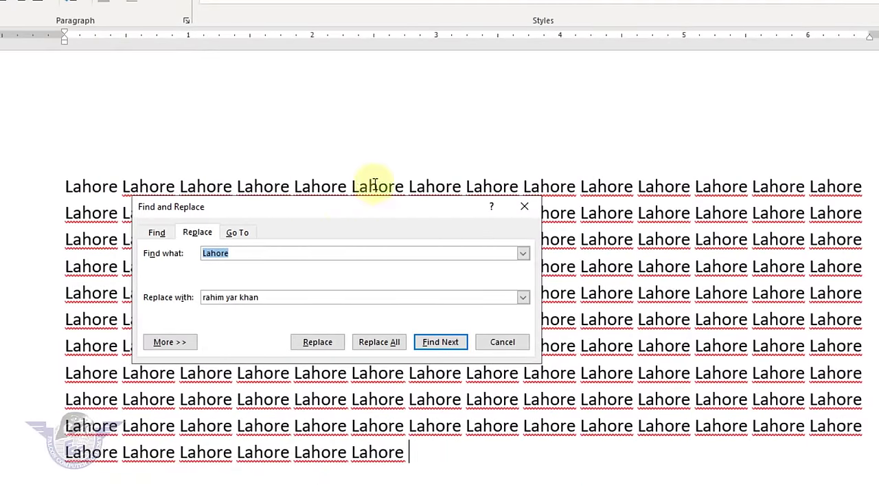
drag(250, 218, 377, 41)
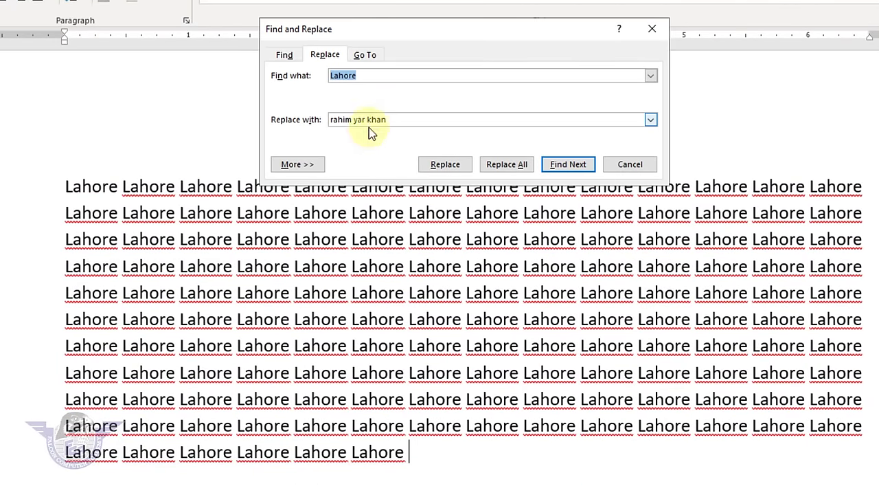
key(Tab)
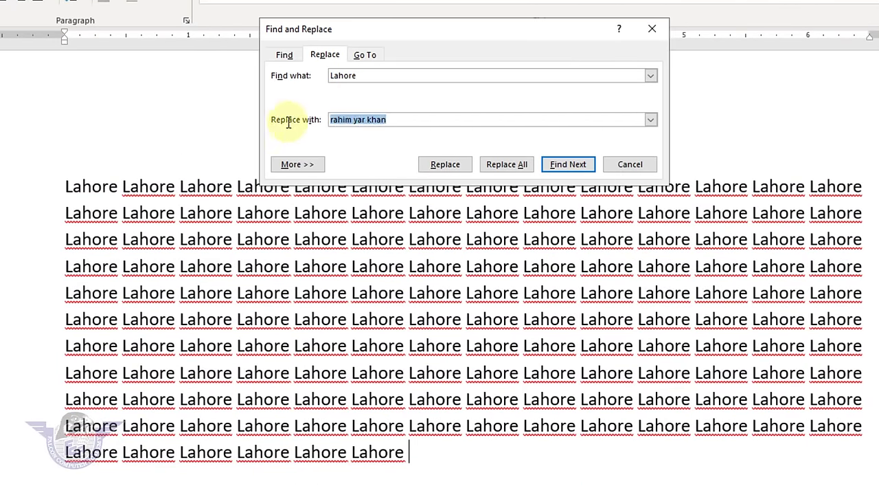
key(BackSpace)
text(Rahim Y)
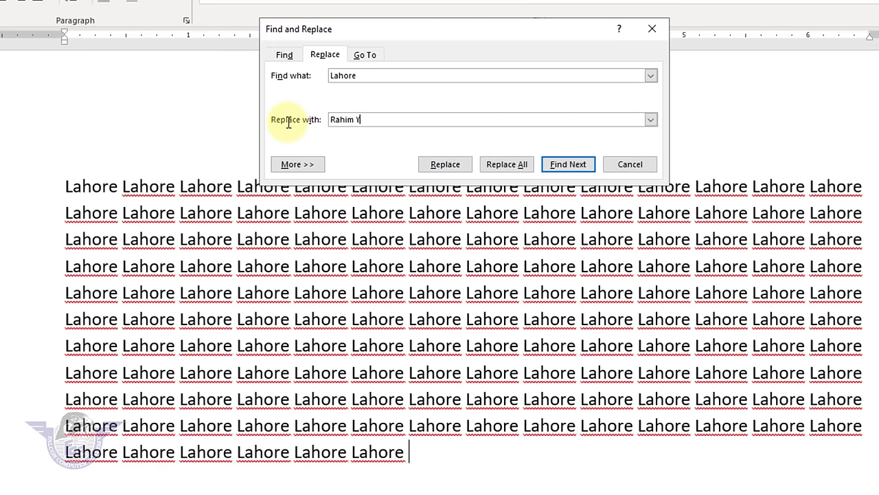
text(ar Khan)
click(522, 165)
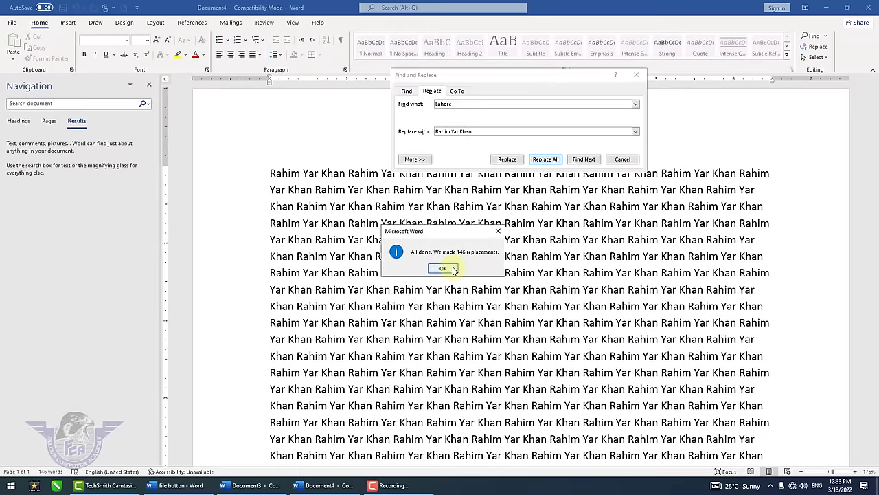
click(453, 270)
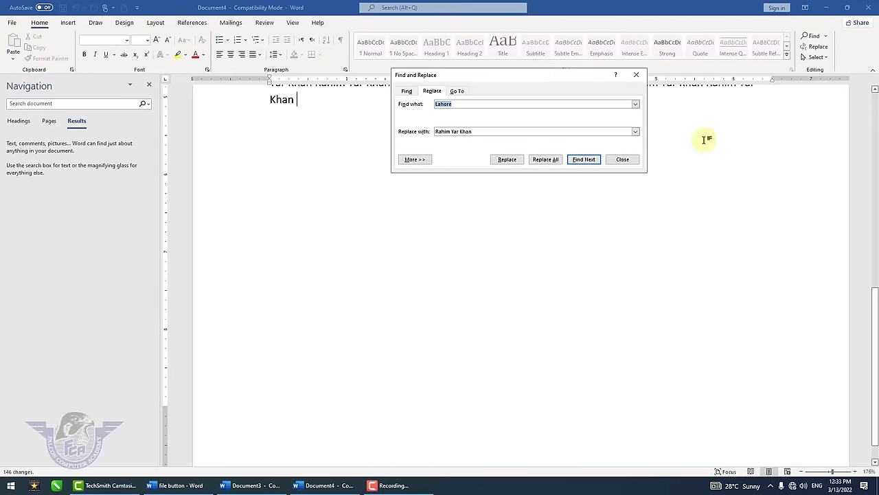
click(623, 159)
- Add Ctrl+Enter page breaks at the end of the text until there are 41 pages
scroll(642, 190, up, 6)
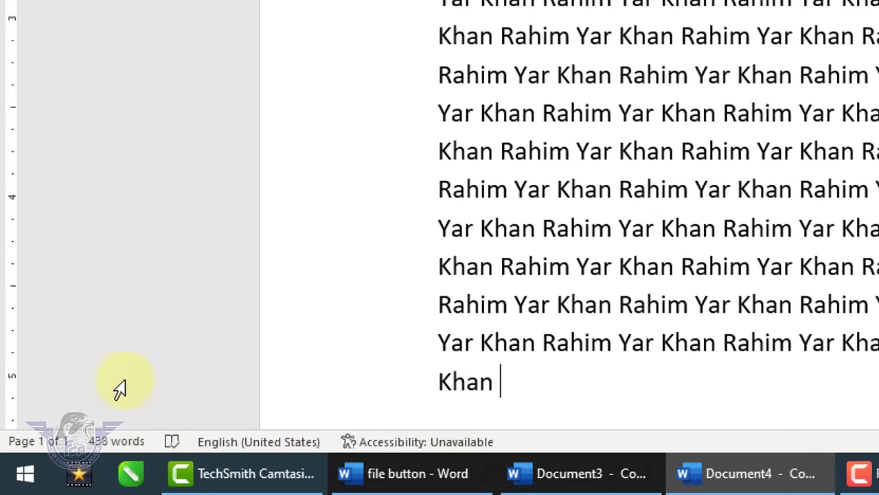
scroll(561, 231, down, 2)
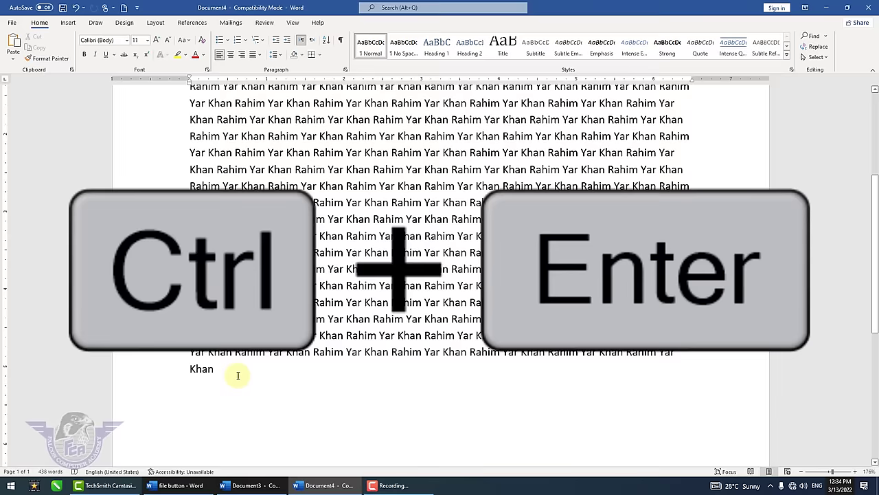
key(ctrl+Return)
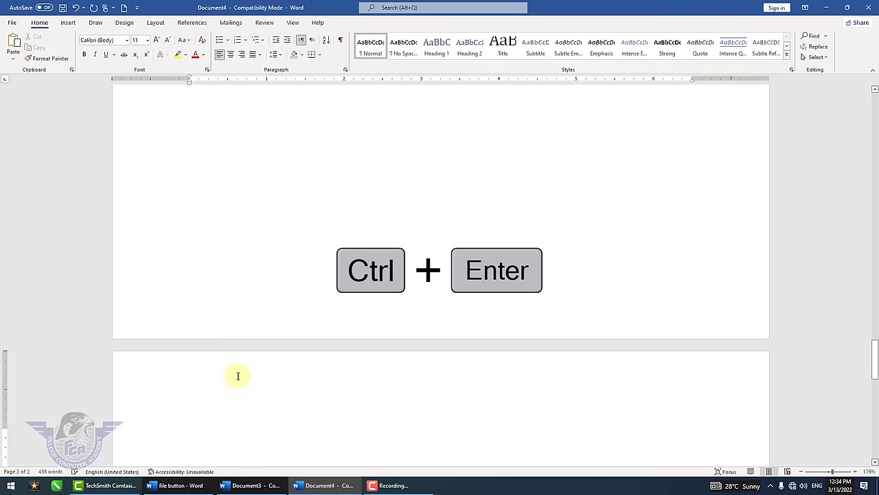
key(ctrl+Return)
key(ctrl+Return)
key(ctrl+Return)
key(ctrl+Return)
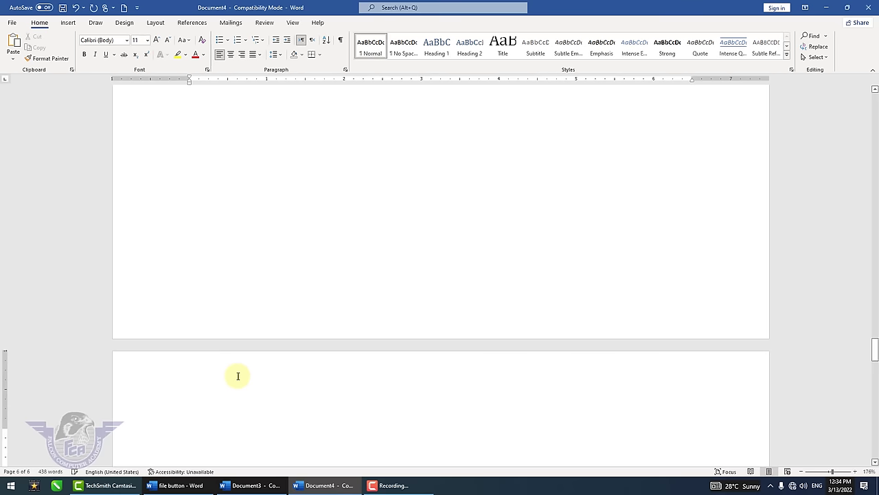
key(ctrl+Return)
key(ctrl+Return)
key(ctrl+Return)
key(ctrl+Return)
key(ctrl+Return)
key(ctrl+Return)
key(ctrl+Return)
key(ctrl+Return)
key(ctrl+Return)
key(ctrl+Return)
key(ctrl+Return)
key(ctrl+Return)
key(ctrl+Return)
key(ctrl+Return)
key(ctrl+Return)
key(ctrl+Return)
key(ctrl+Return)
key(ctrl+Return)
key(ctrl+Return)
key(ctrl+Return)
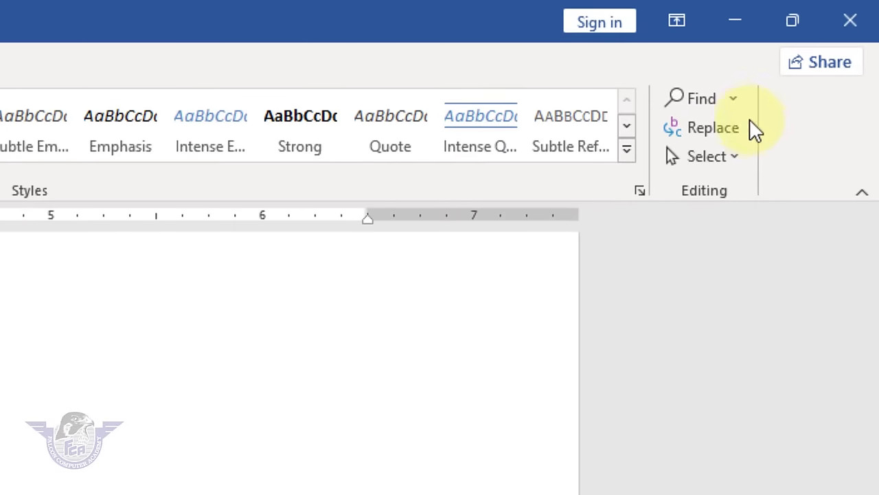
- Use Go To Page to visit pages 17, 5, 9 and finally 40, then close the dialog
click(734, 105)
click(751, 203)
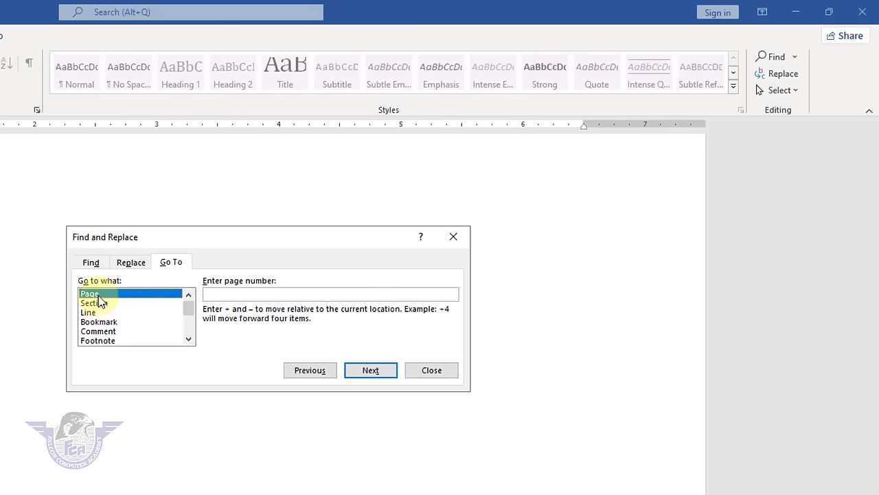
click(238, 294)
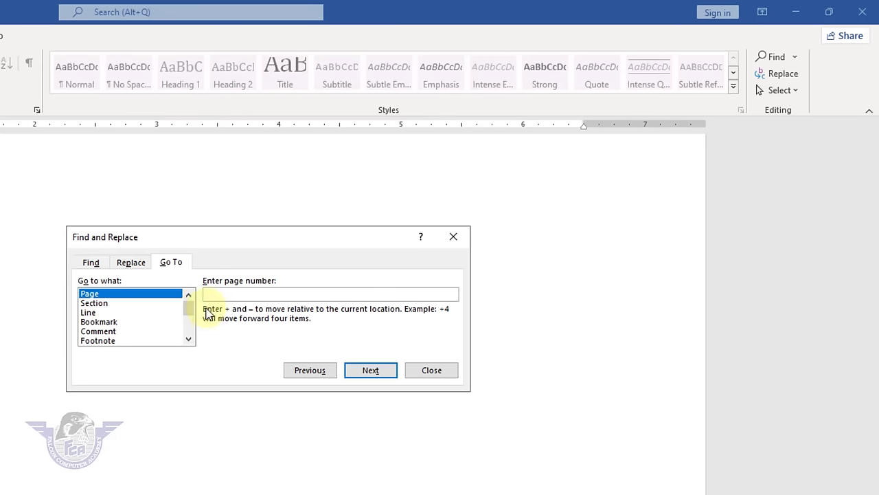
text(17)
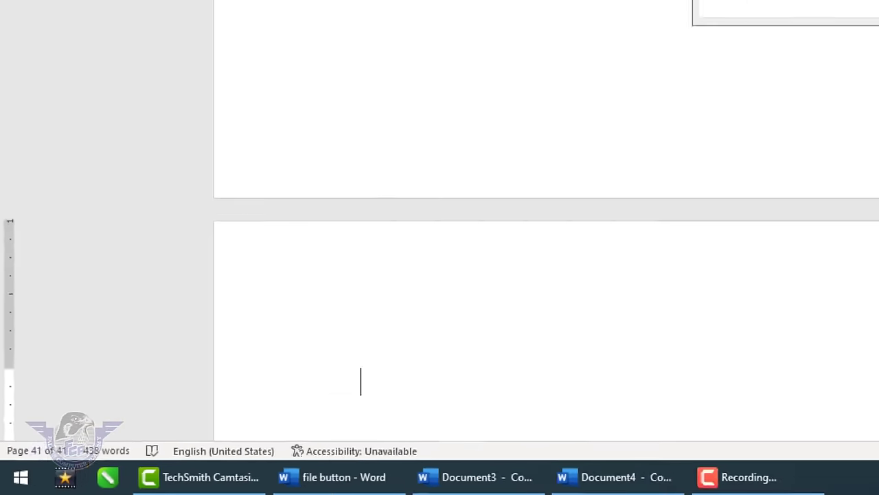
click(723, 159)
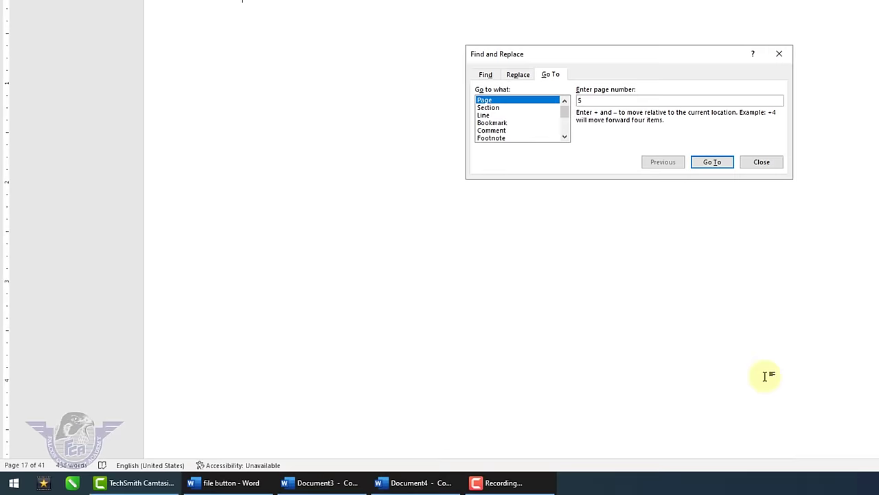
key(Return)
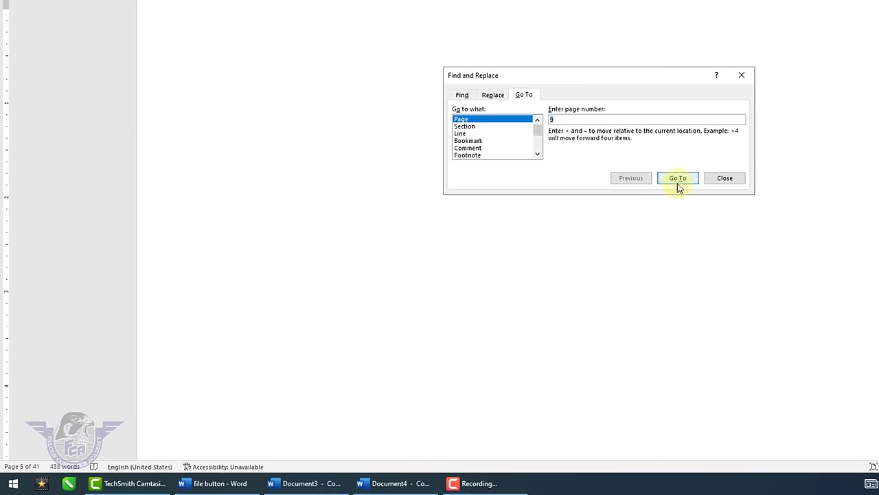
click(678, 178)
text(40)
click(677, 180)
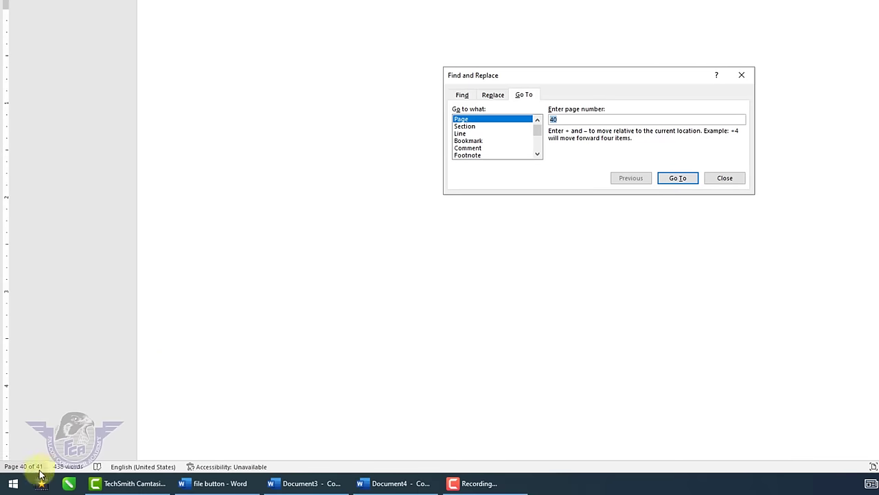
click(724, 178)
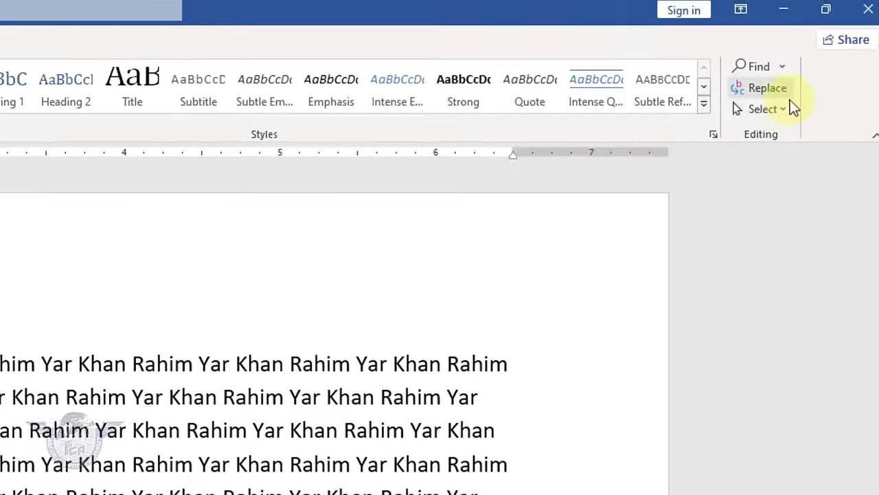
- Select all the text, clear the selection, and open the File backstage Home page
click(766, 108)
click(736, 143)
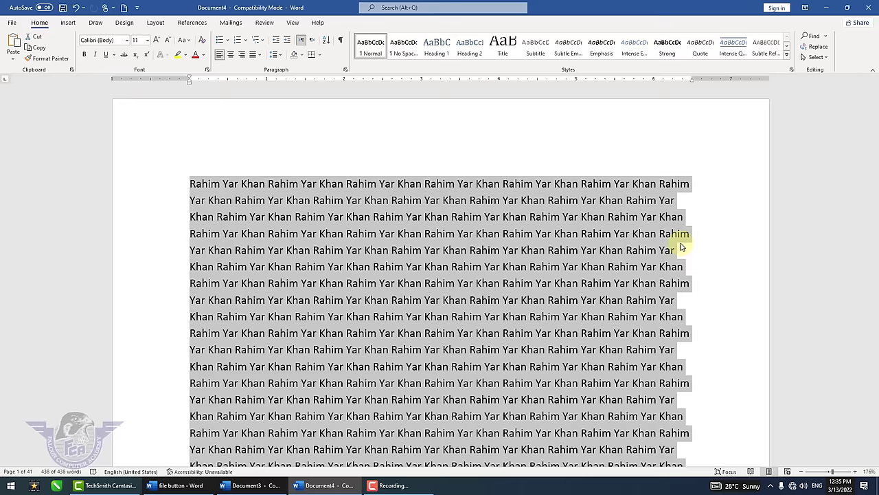
click(682, 245)
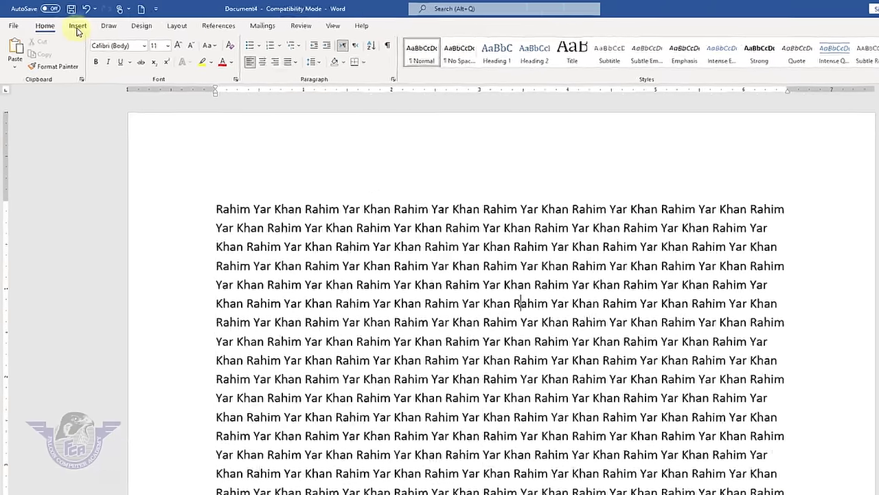
click(68, 23)
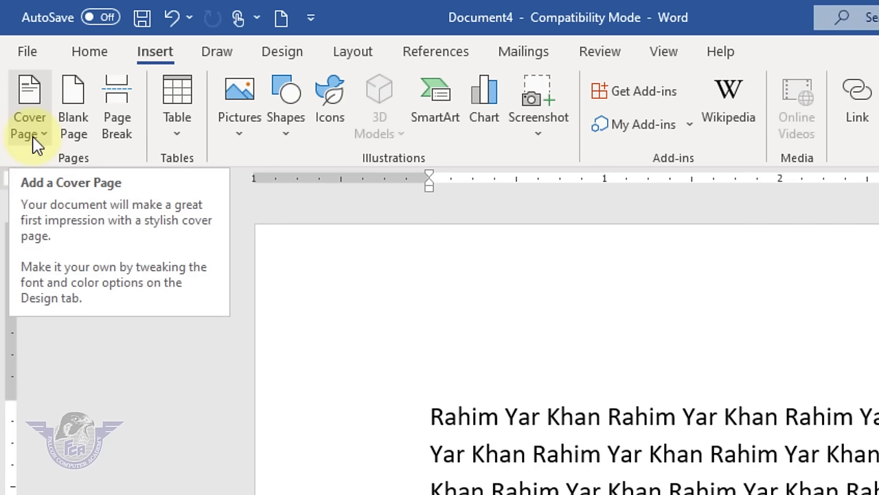
click(33, 54)
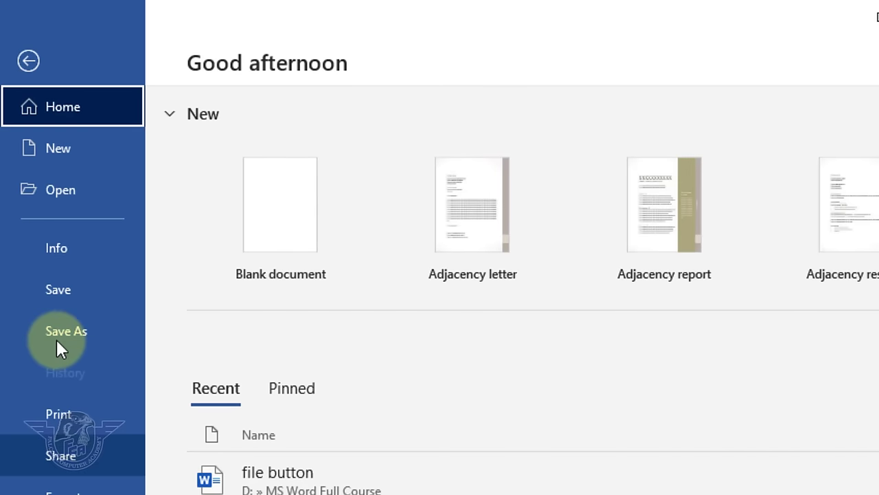
- Create a new blank document and insert the Motion cover page from the gallery
click(67, 152)
click(230, 200)
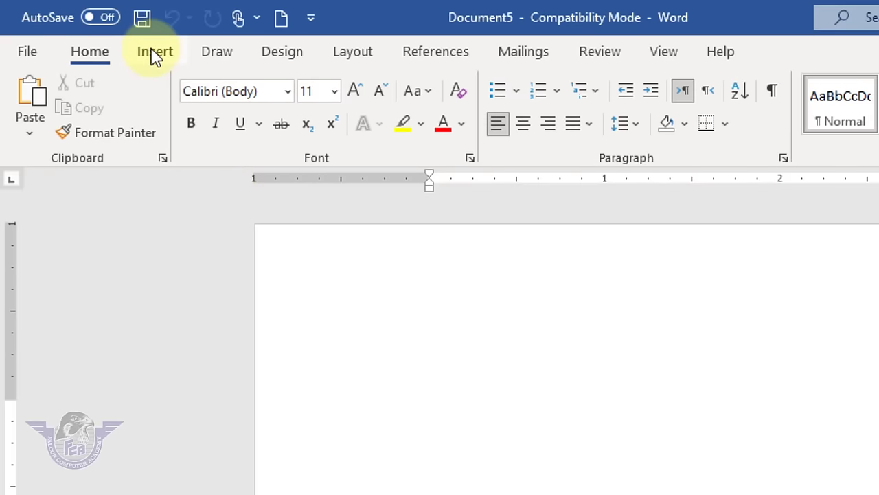
click(155, 53)
click(39, 137)
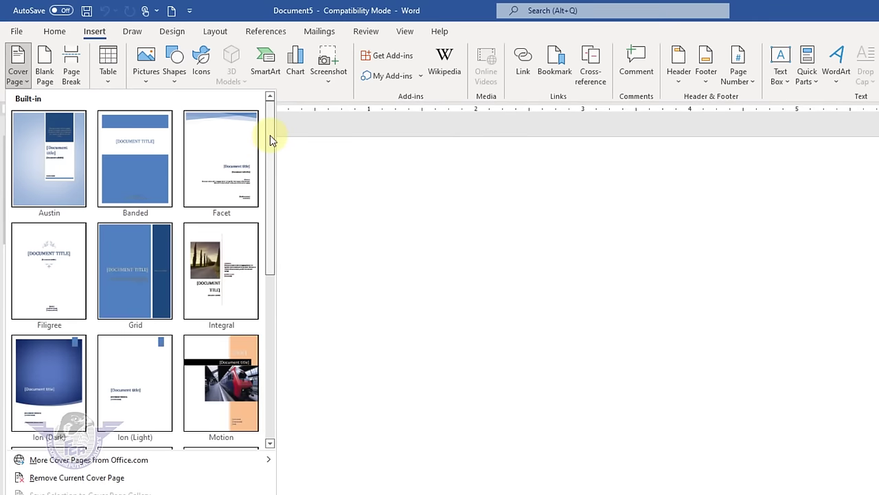
scroll(270, 135, down, 5)
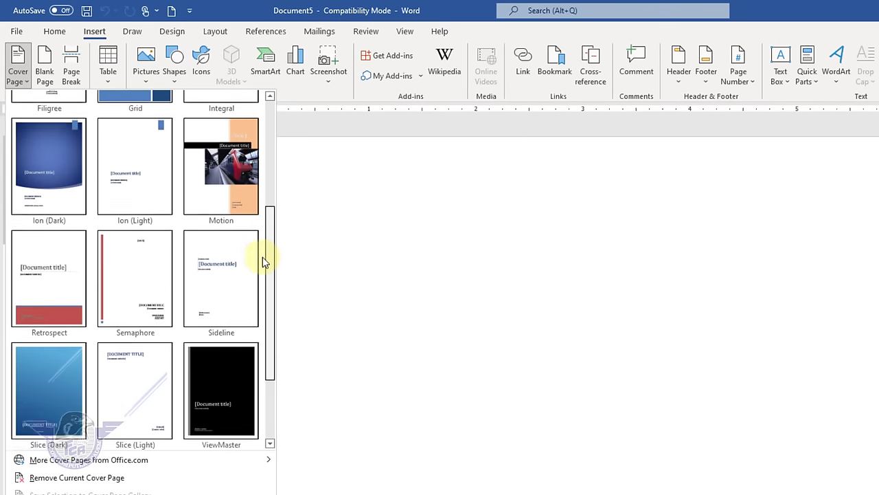
drag(265, 261, 281, 190)
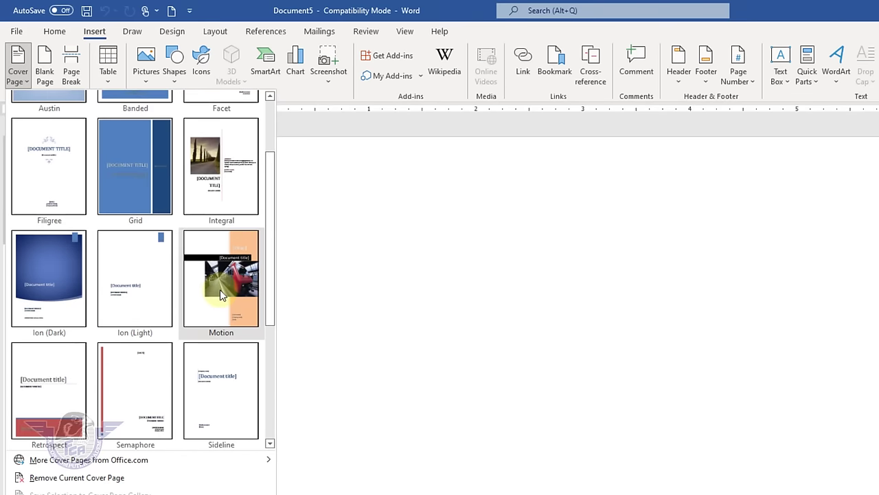
click(220, 289)
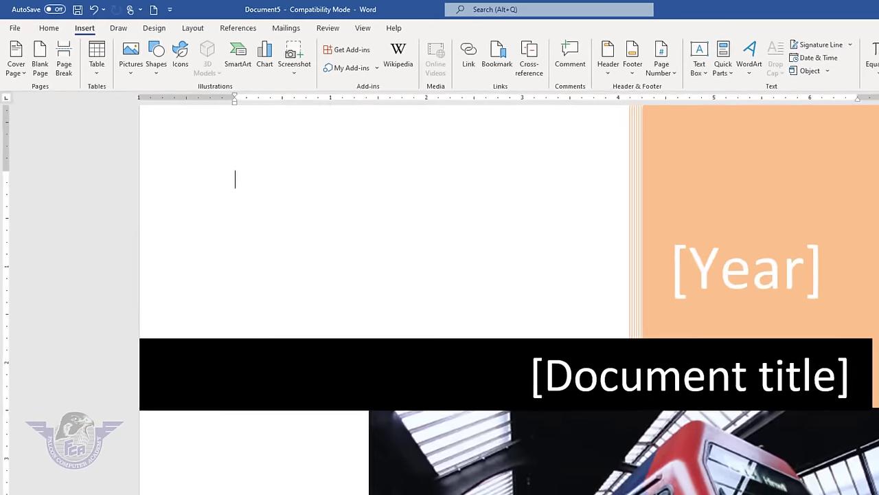
- Set the cover page year to 2022 by picking a date in the calendar
scroll(873, 365, down, 3)
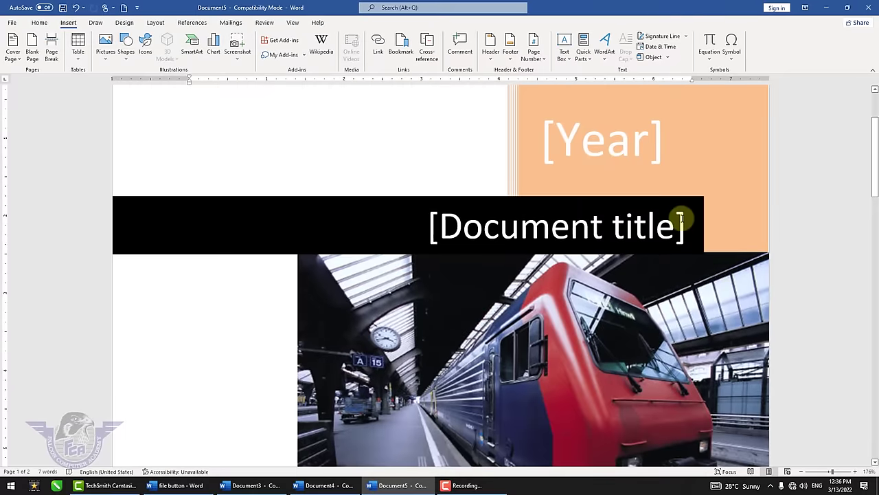
click(619, 146)
click(674, 141)
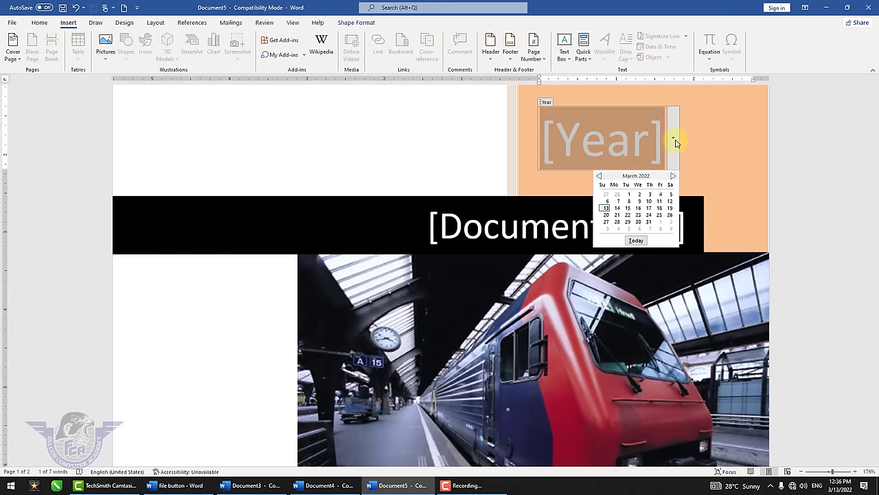
click(608, 207)
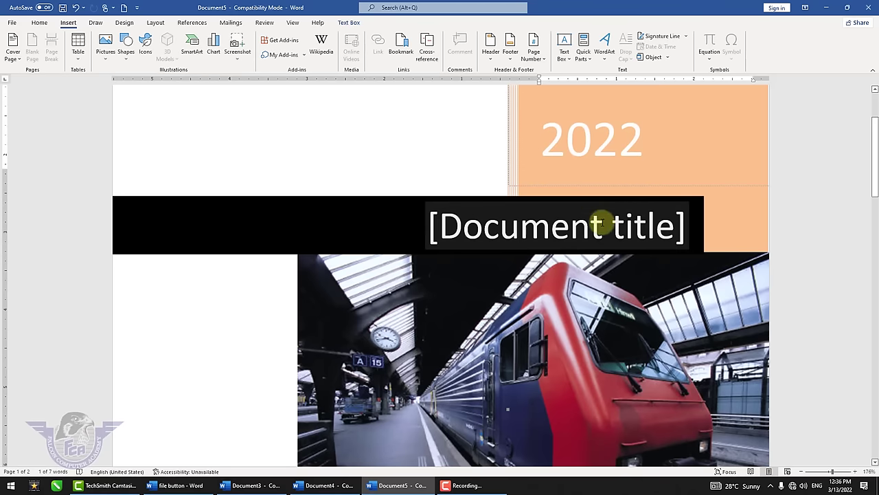
- Replace the title placeholder with 'MS Word 2021 Full Course'
click(533, 230)
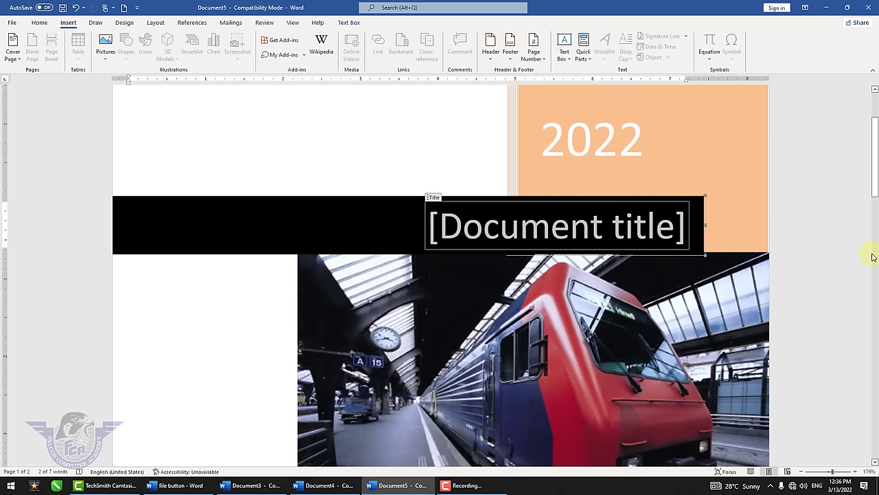
text(MS Word)
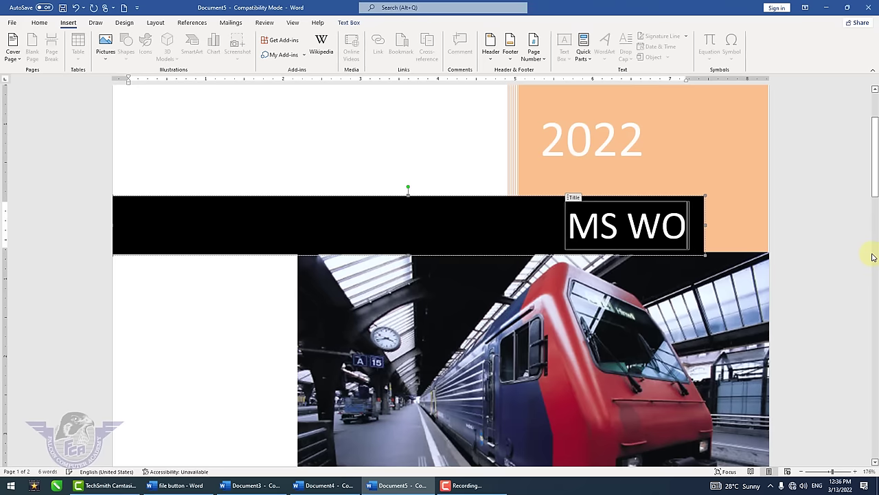
text( 202)
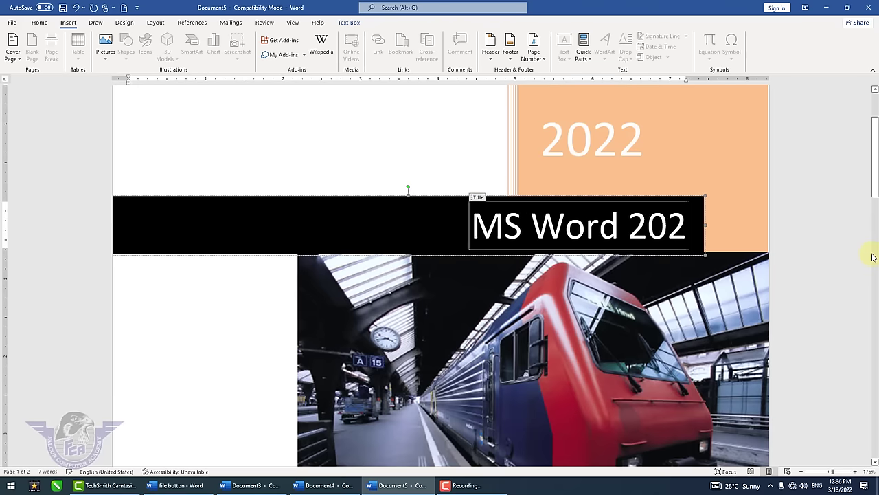
text(1 Full Courses)
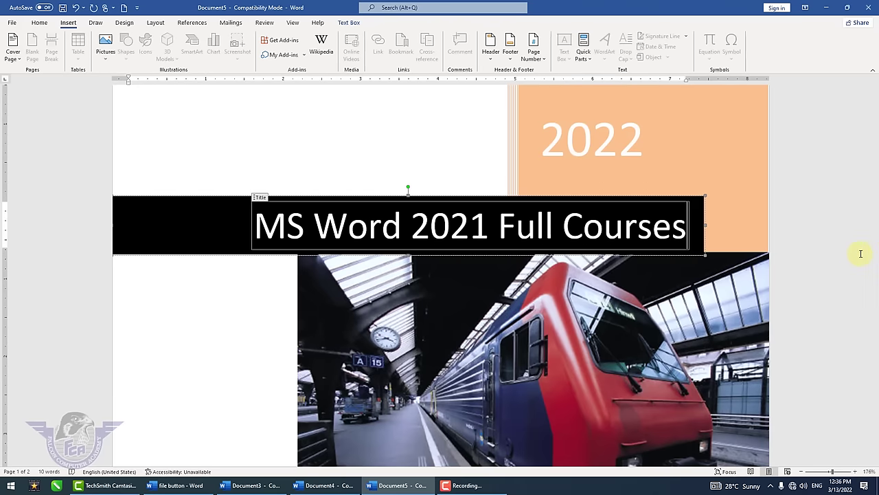
key(BackSpace)
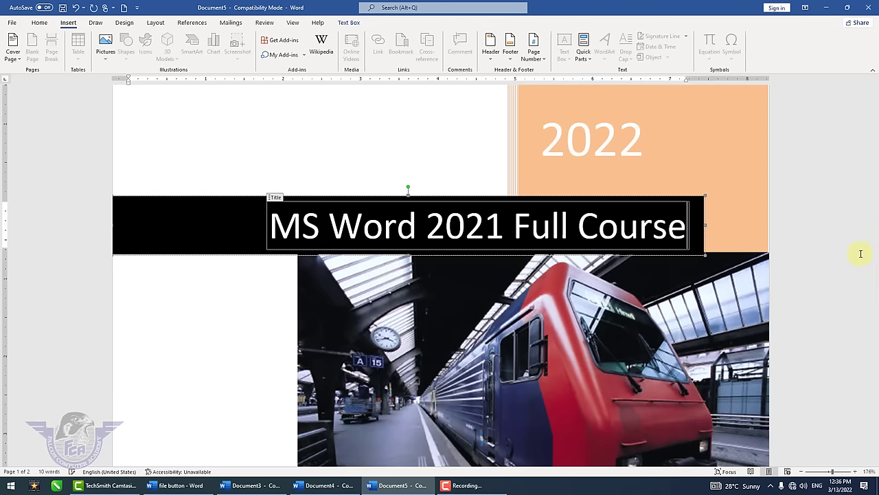
scroll(827, 318, down, 3)
scroll(827, 319, down, 3)
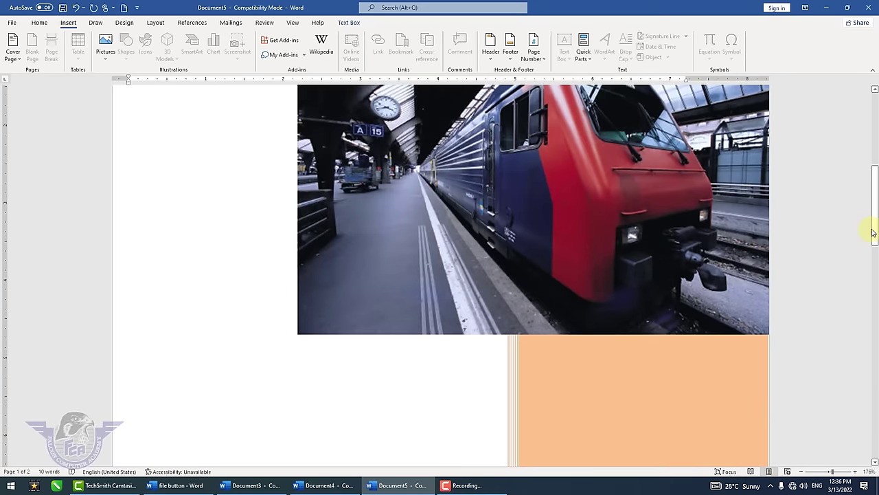
drag(873, 232, 873, 279)
key(ctrl+Home)
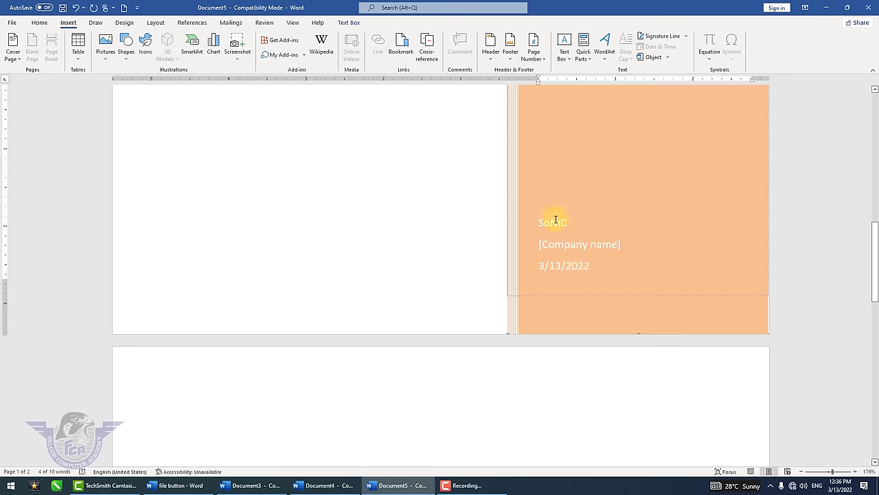
- Fill in the author's name and the company 'Falcon Computer Academy'
click(556, 220)
double_click(562, 222)
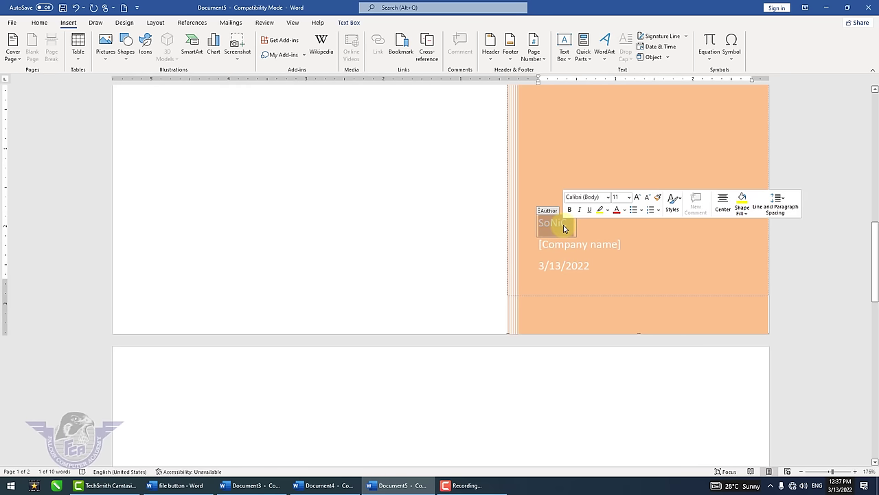
text(Falcon C)
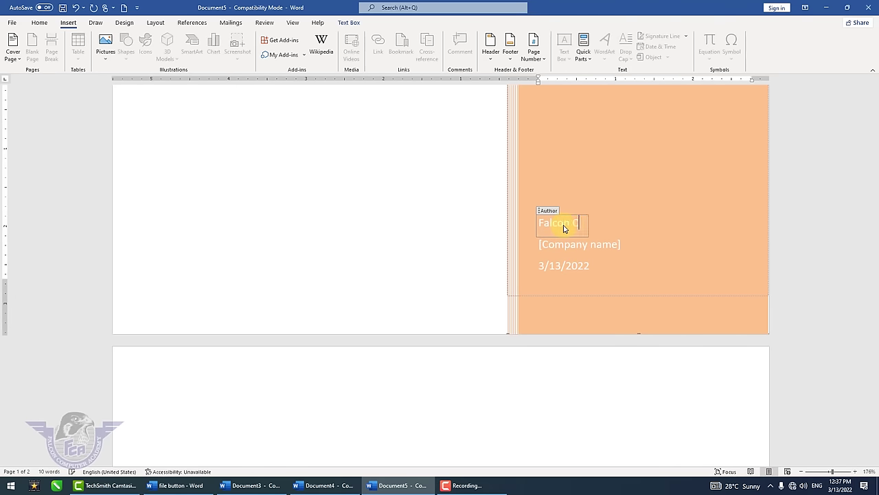
text(omputer Academ)
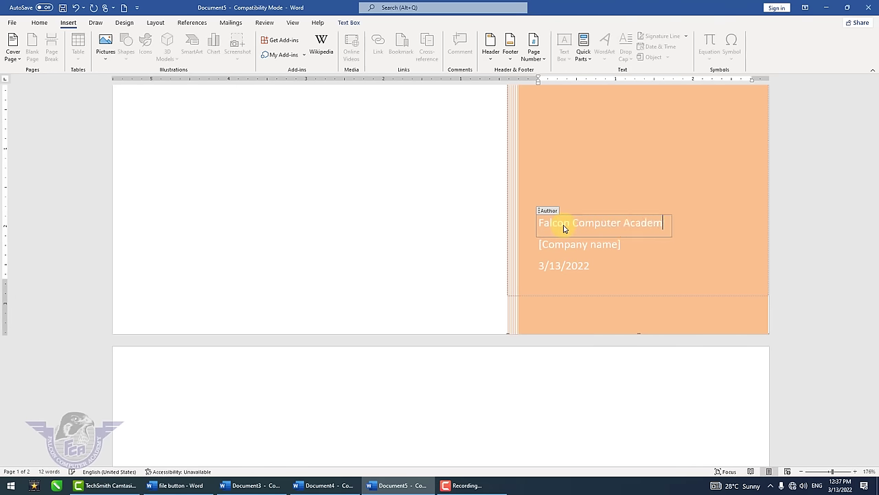
text(y)
click(610, 251)
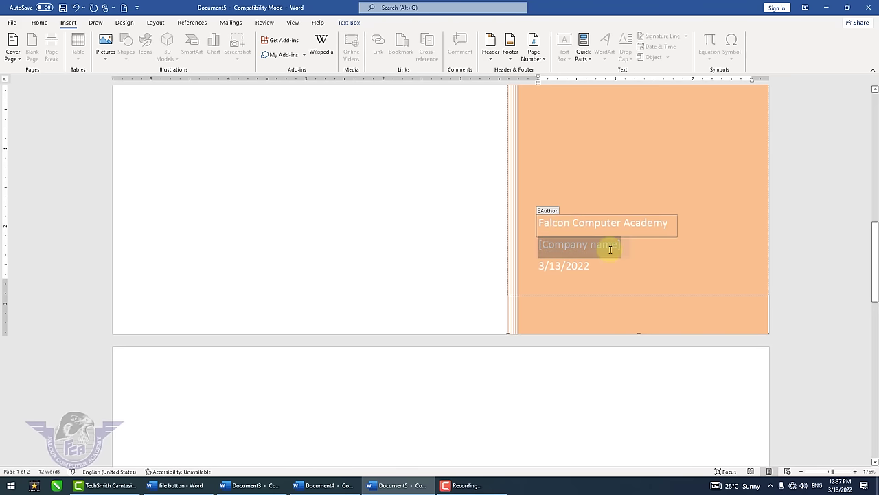
click(573, 222)
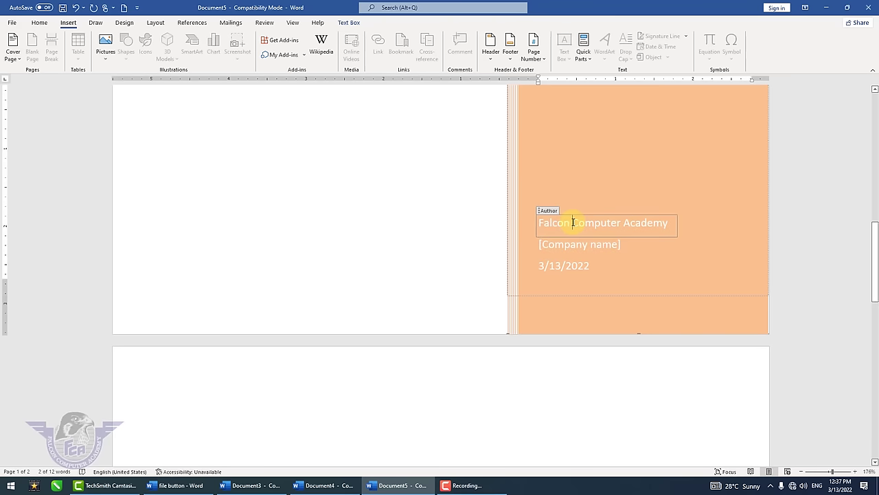
triple_click(573, 222)
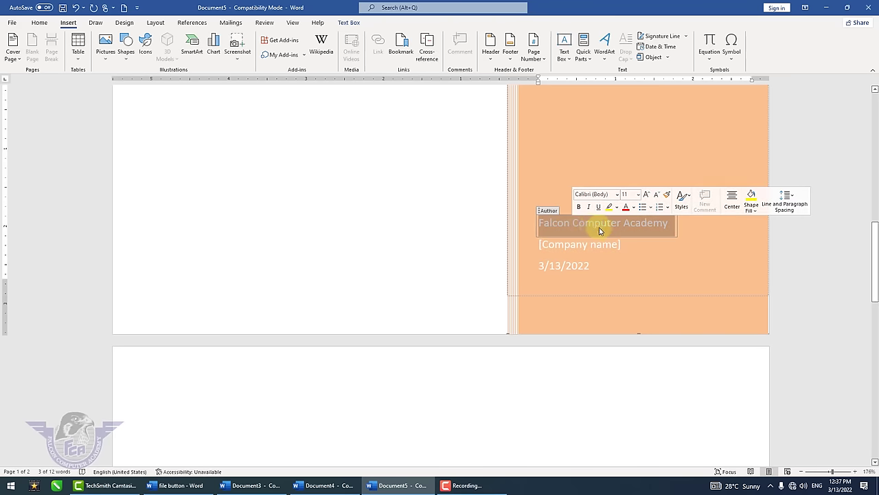
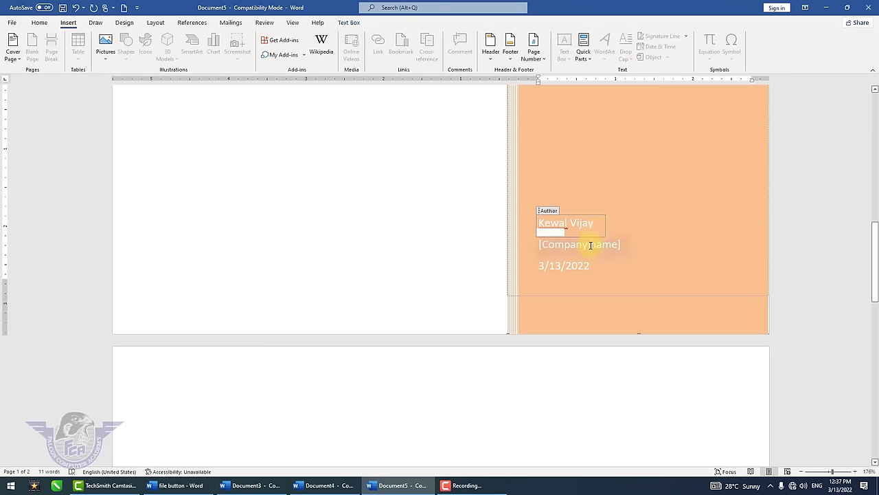
click(591, 245)
text(Falcon C)
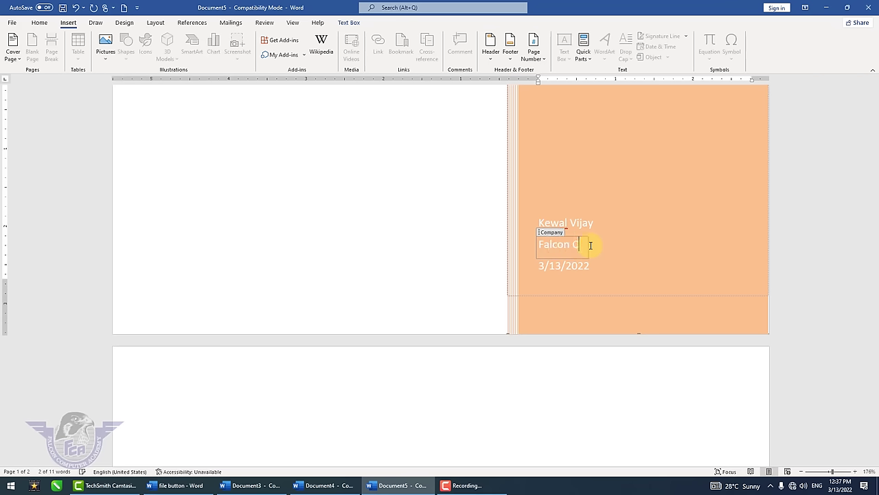
text(omputer Academy)
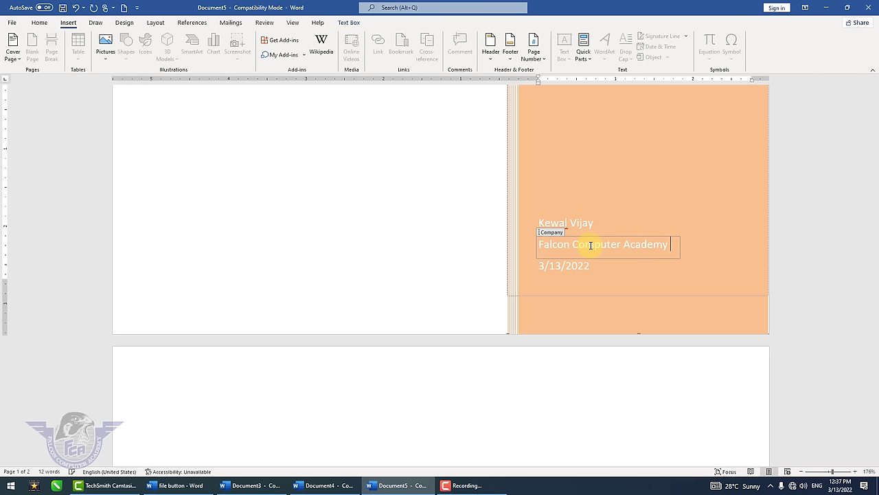
click(428, 267)
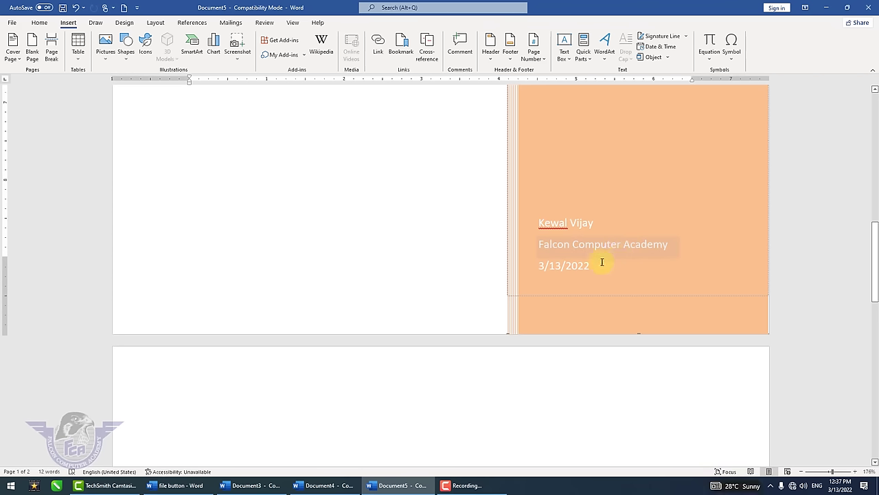
- Zoom out until both pages of the document show side by side
scroll(524, 279, up, 5)
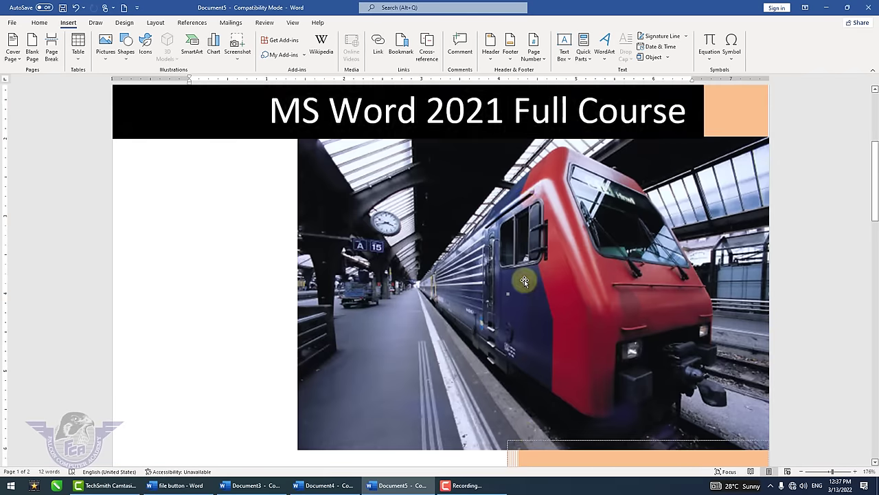
scroll(524, 279, up, 3)
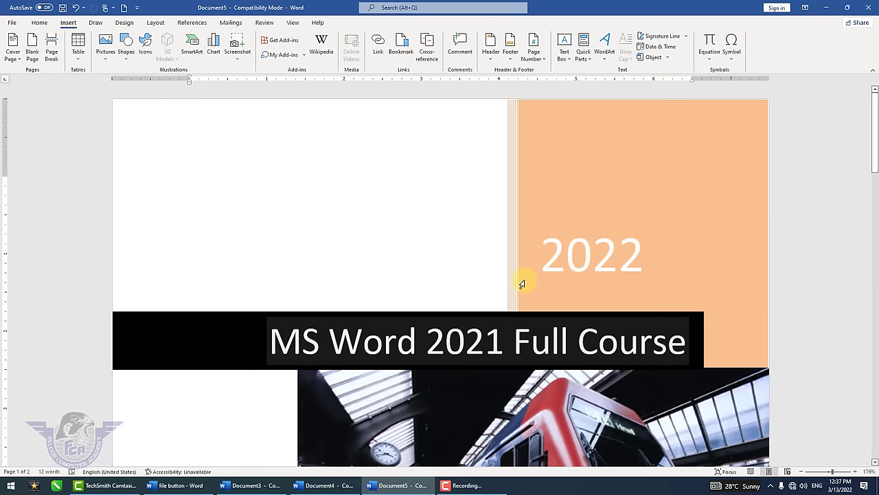
click(807, 472)
click(807, 472)
click(807, 472)
click(807, 472)
click(807, 472)
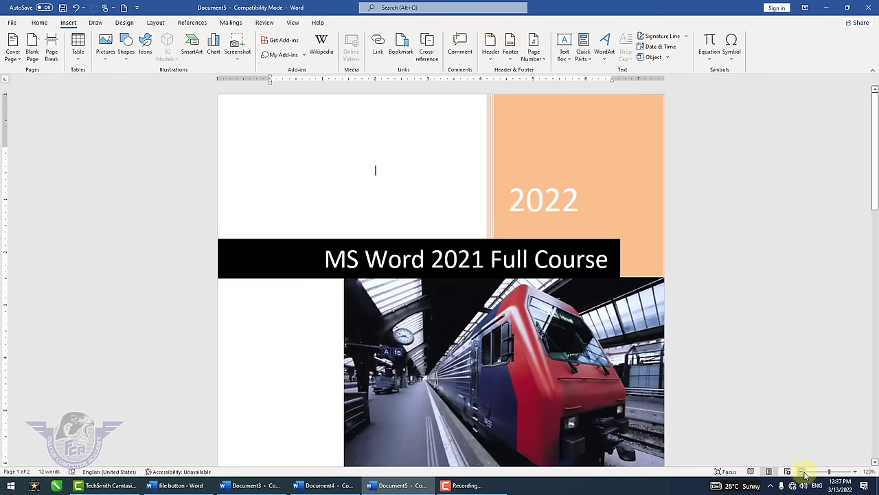
click(807, 472)
click(807, 472)
click(808, 472)
scroll(677, 387, down, 1)
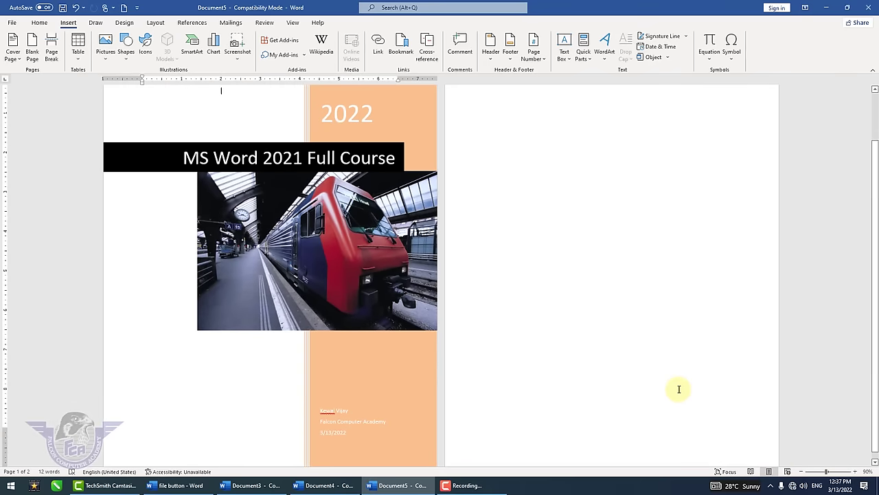
scroll(342, 252, up, 1)
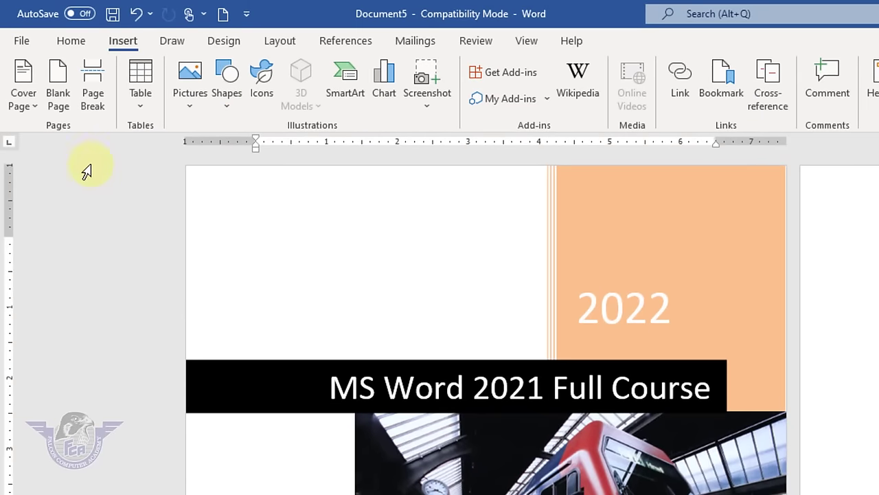
- Try the Integral and Filigree cover pages, then settle on Ion (Light)
click(35, 109)
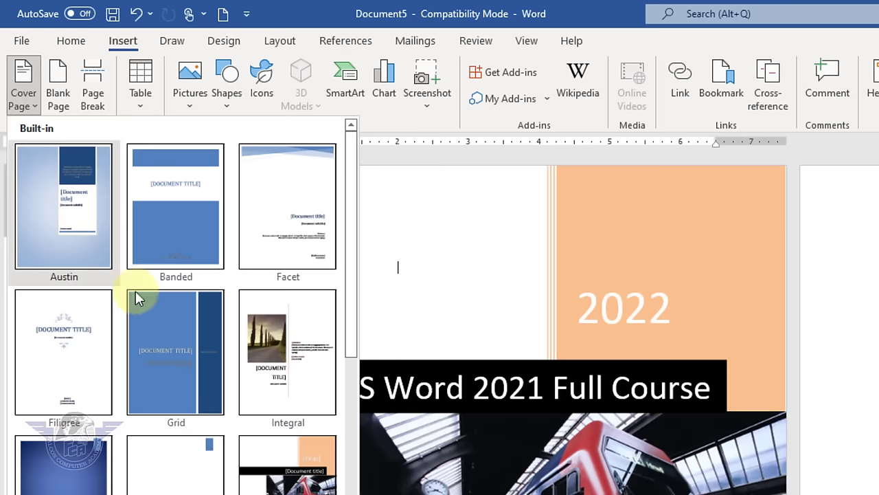
click(309, 366)
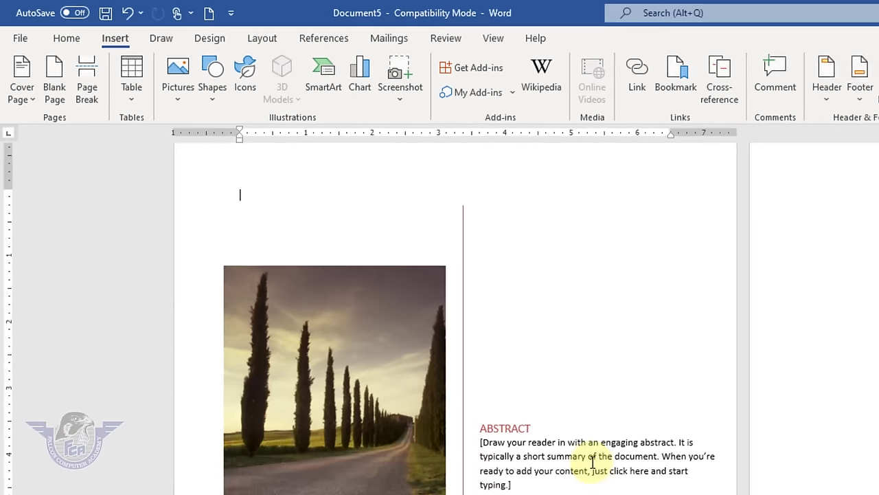
scroll(481, 330, down, 2)
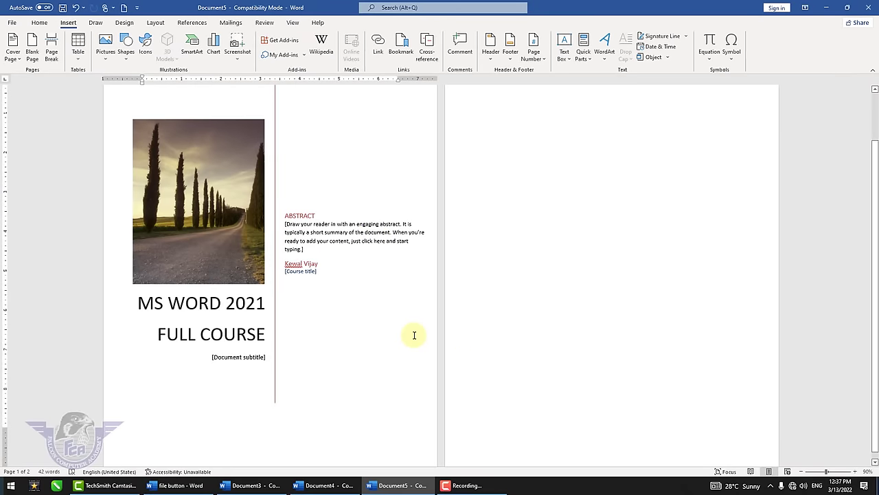
scroll(414, 334, up, 2)
click(14, 59)
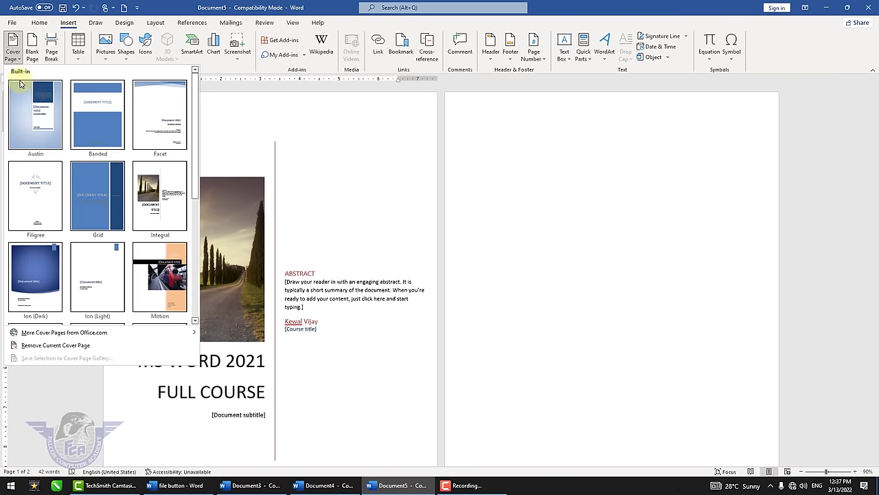
click(38, 197)
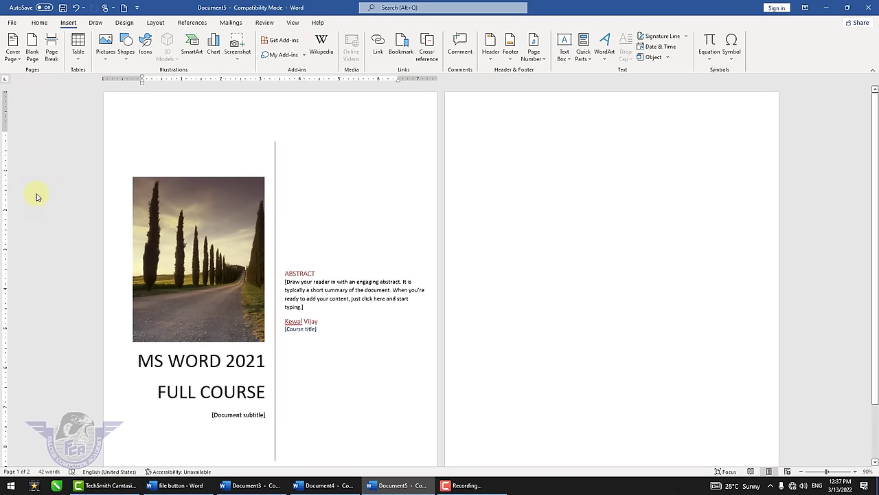
click(13, 52)
click(101, 282)
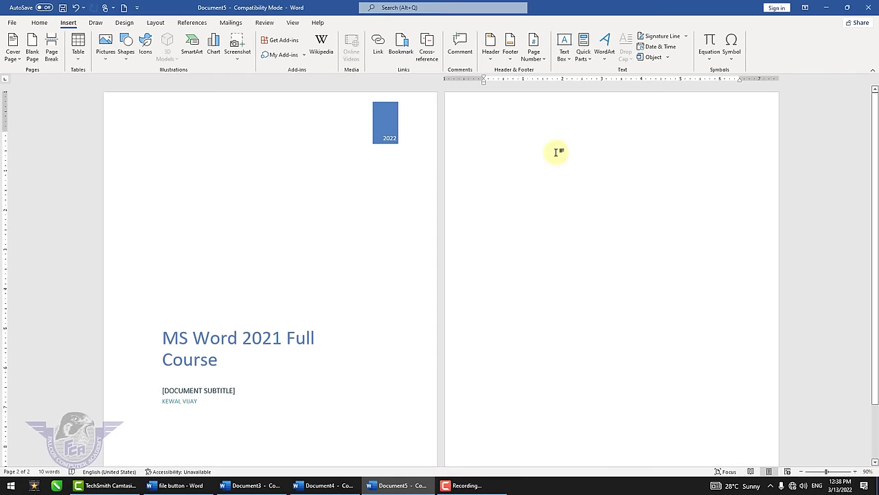
click(287, 174)
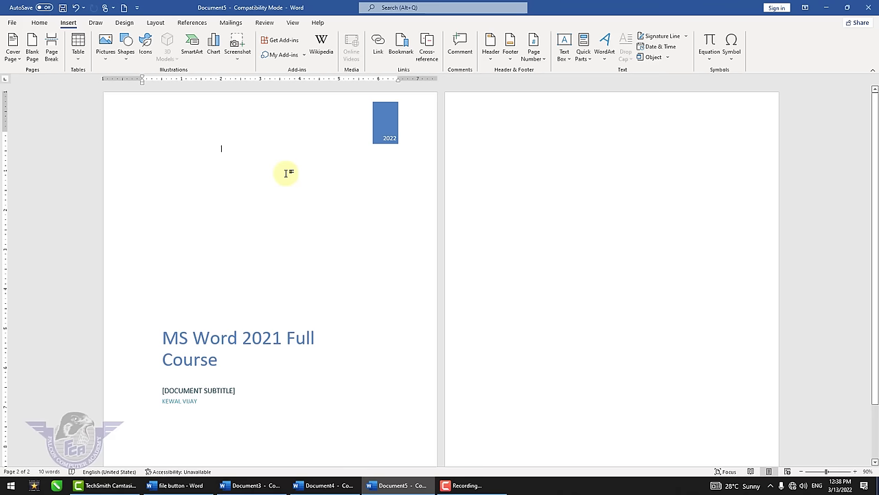
click(516, 118)
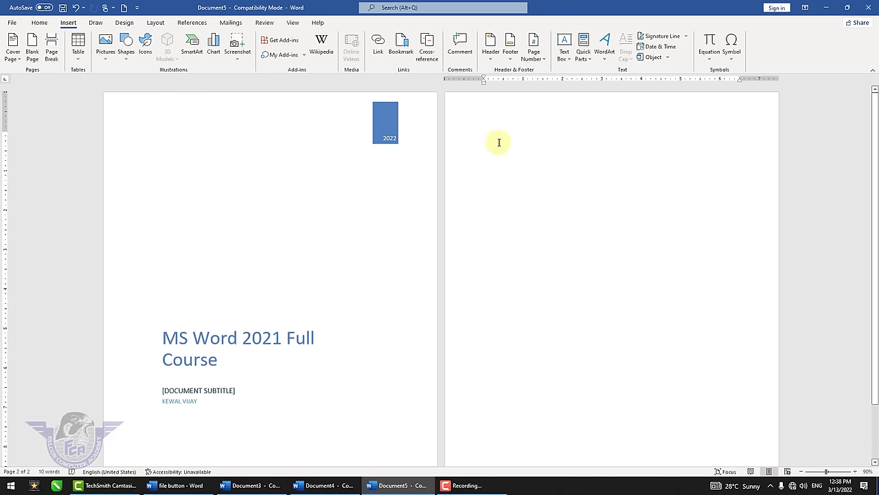
- Add a blank third page and zoom to 100% on it
click(32, 49)
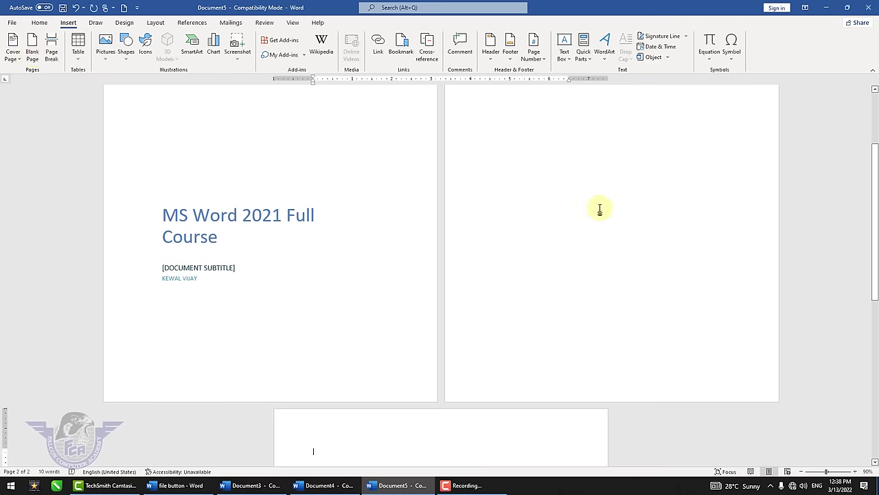
click(800, 473)
click(800, 473)
click(799, 473)
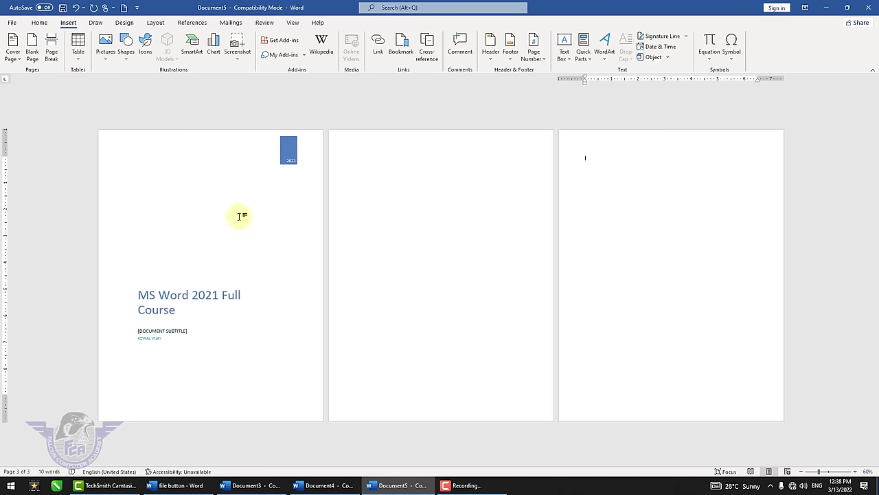
click(239, 215)
click(433, 160)
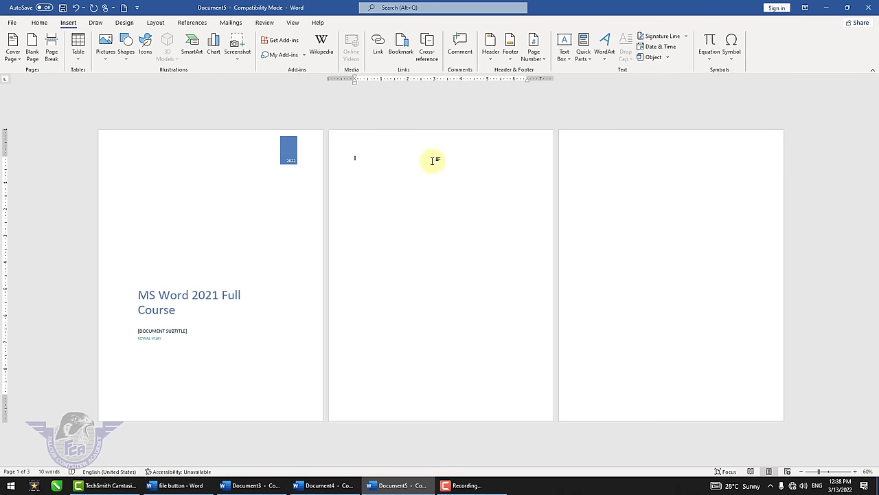
click(579, 156)
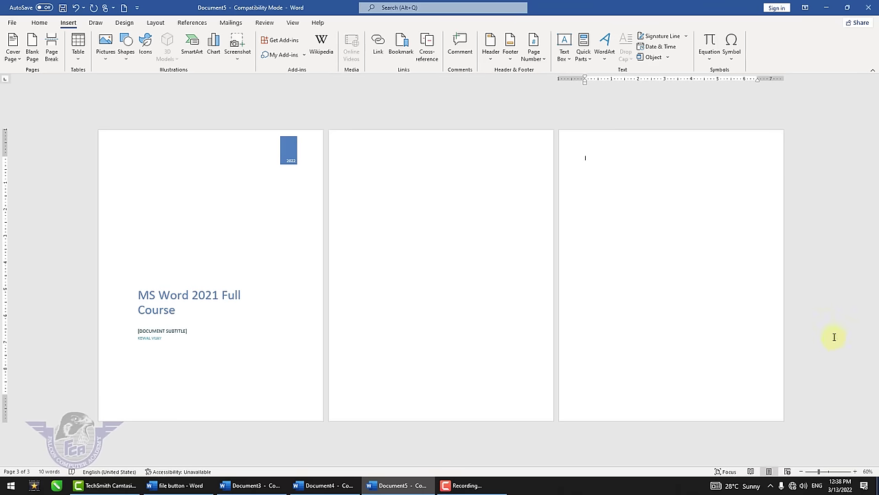
drag(820, 472, 832, 473)
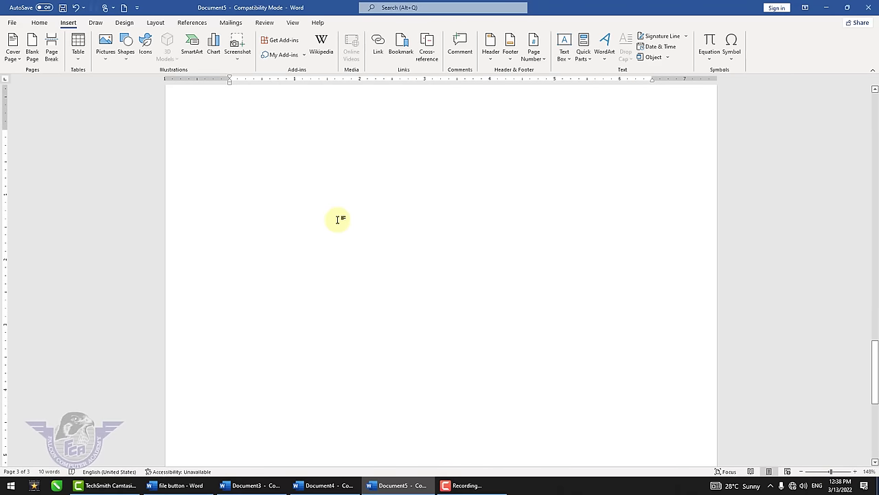
- Type 'Falcon Computer Academy' on page 3 and repeat 'Academy' with F4 down to line 10
text(Falcon COmp)
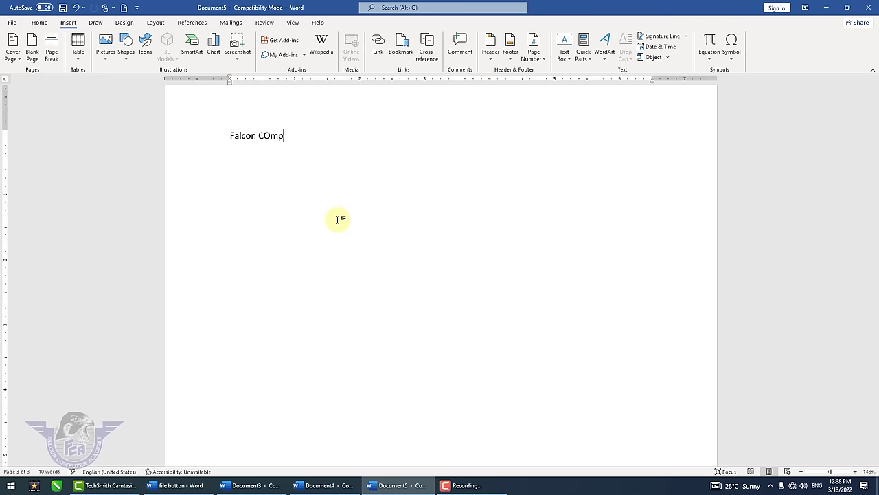
text(uter Academy)
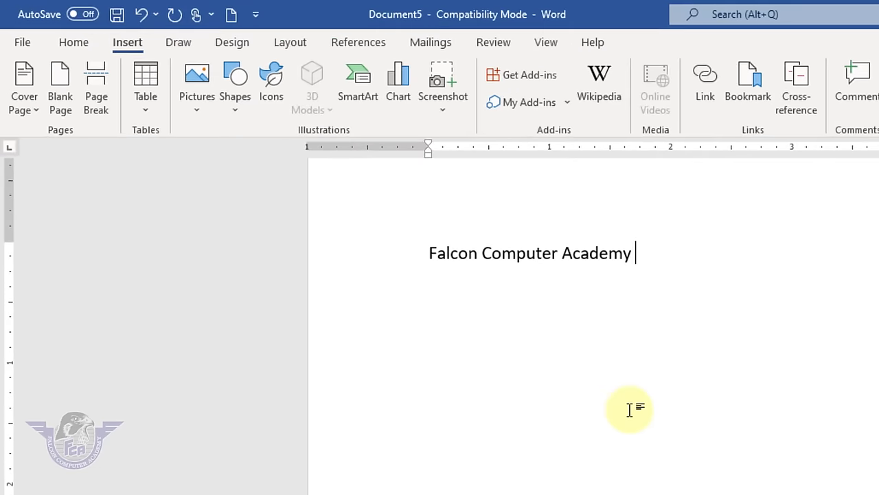
key(F4)
key(F4)
key(F4)
key(F4)
key(F4)
key(F4)
key(F4)
key(F4)
key(F4)
key(F4)
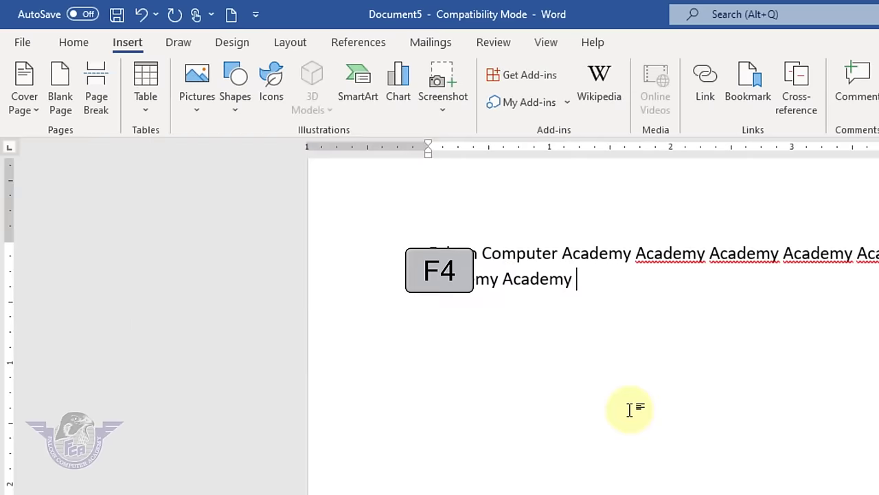
key(F4)
key(F4)
key(F4)
key(F4)
key(F4)
key(F4)
key(F4)
key(F4)
key(F4)
key(F4)
key(F4)
key(F4)
key(F4)
key(F4)
key(F4)
key(F4)
key(F4)
key(F4)
key(F4)
key(F4)
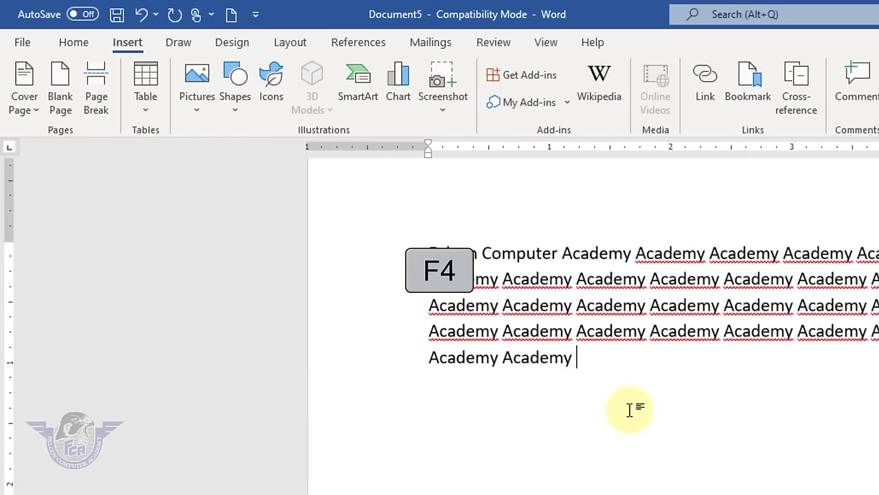
key(F4)
key(F4)
key(F4)
key(F4)
key(F4)
key(F4)
key(F4)
key(F4)
key(F4)
key(F4)
key(F4)
key(F4)
key(F4)
key(F4)
key(F4)
key(F4)
key(F4)
key(F4)
key(F4)
key(F4)
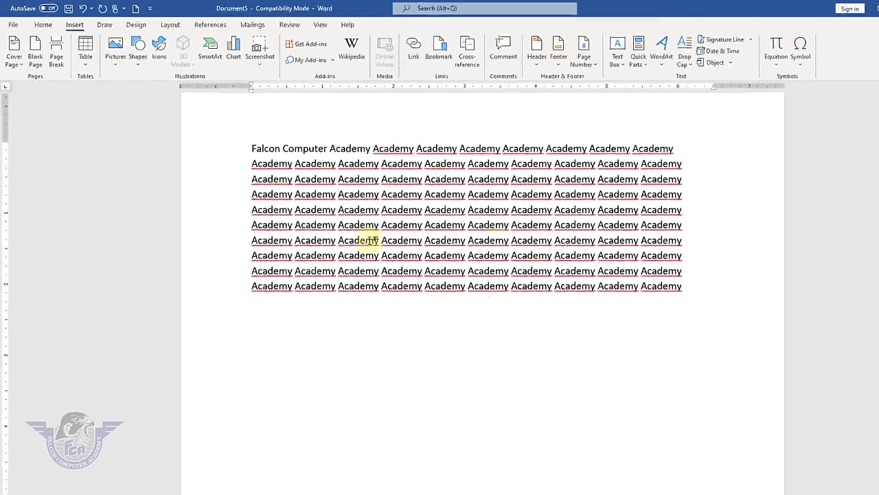
key(F4)
key(F4)
key(F4)
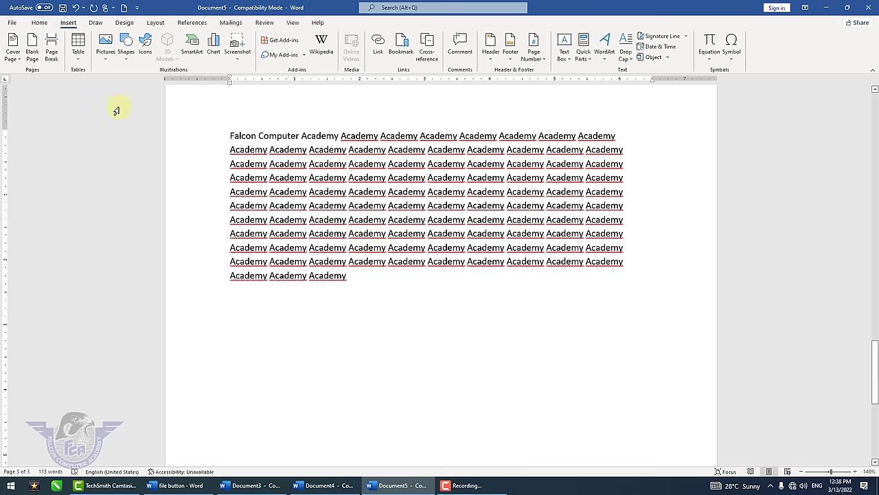
- Insert a page break after the Academy text to leave an empty new page
click(51, 51)
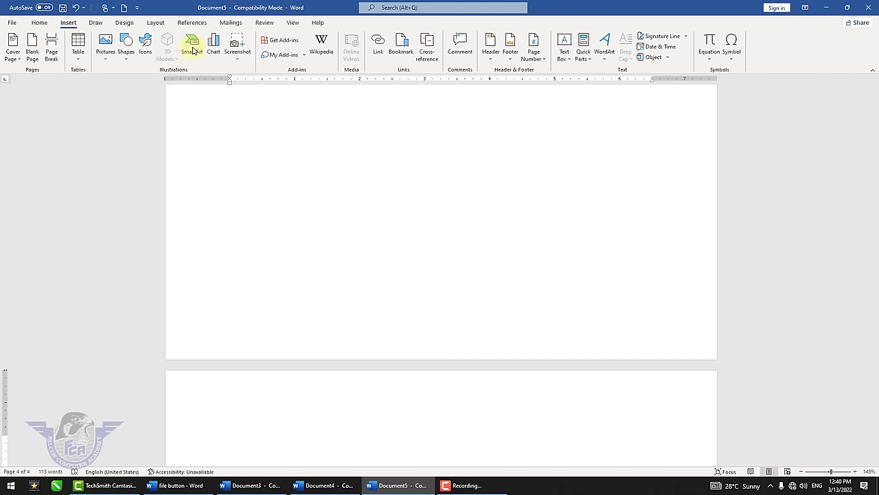
click(39, 22)
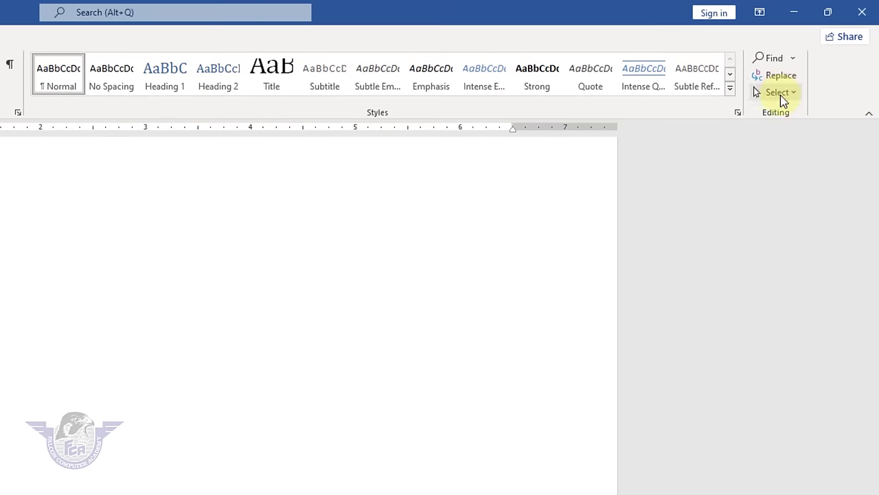
click(0, 37)
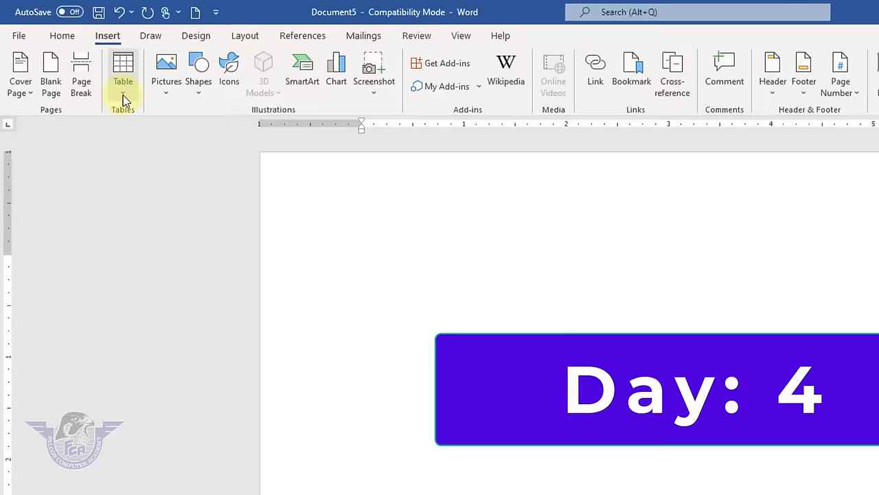
- Bring up the table-size grid and preview a 10-column table without inserting it
click(78, 63)
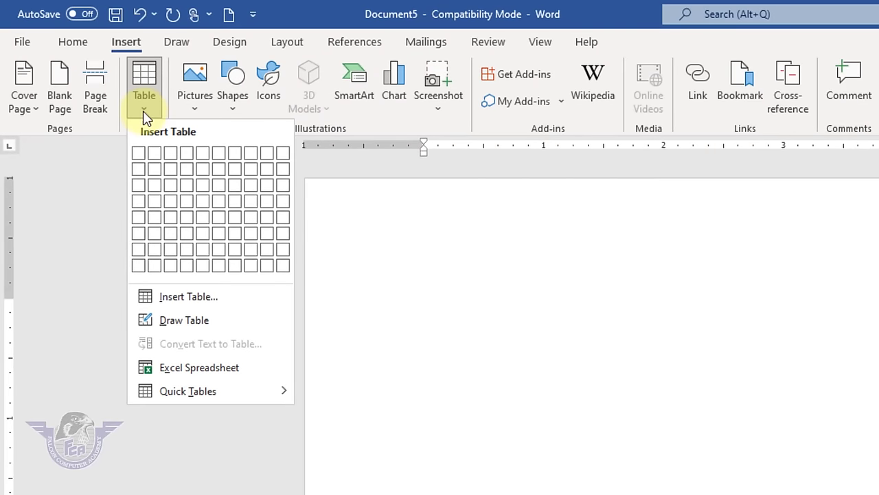
click(412, 275)
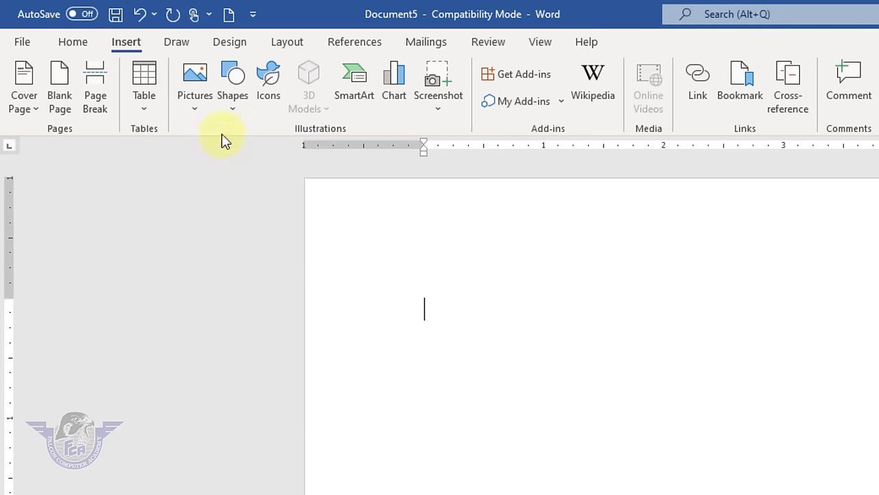
click(144, 117)
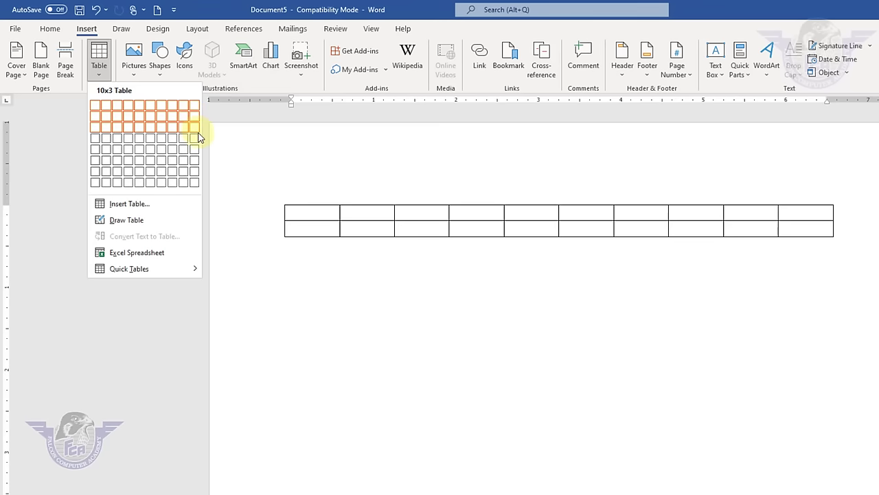
- Insert a 10x8 table and enter headers Name, Class, Roll no, Subject and Marks
click(196, 190)
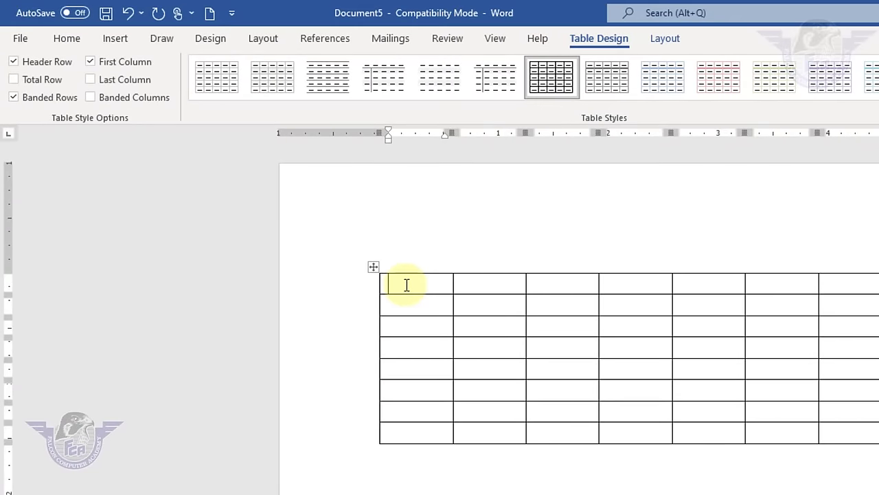
text(name)
key(Tab)
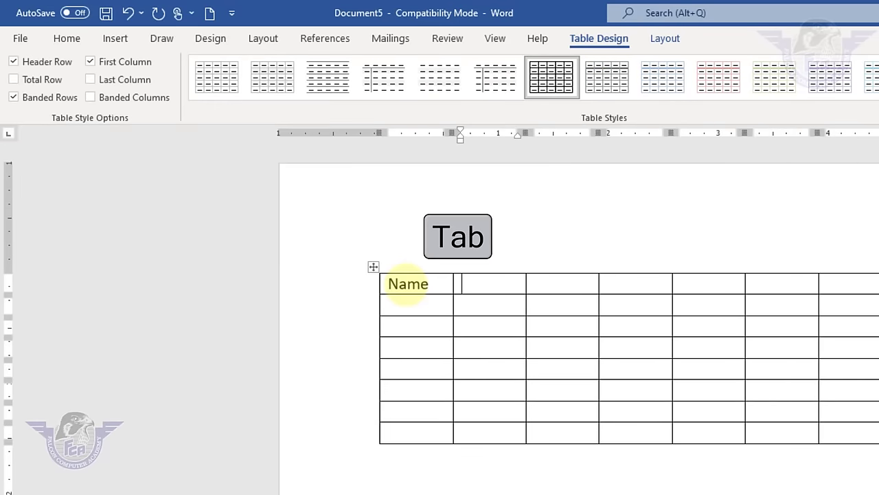
text(class)
key(Tab)
text(roll no)
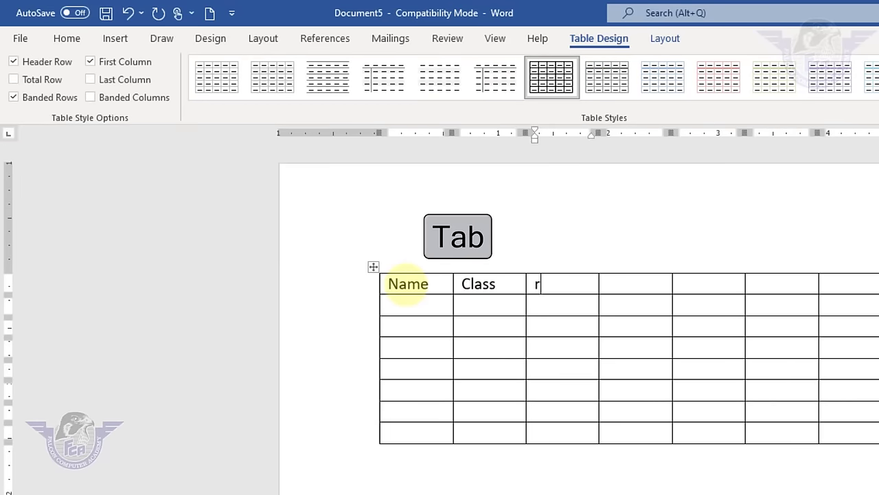
key(Tab)
text(subject)
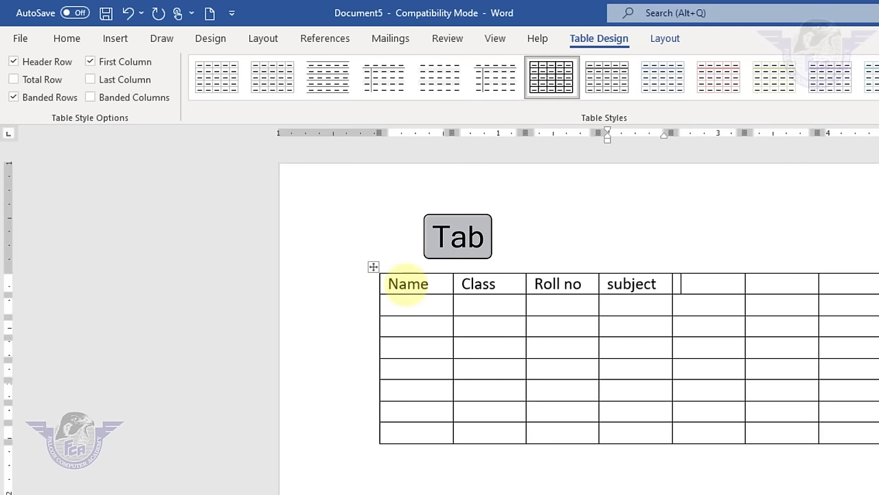
key(Tab)
text(marks)
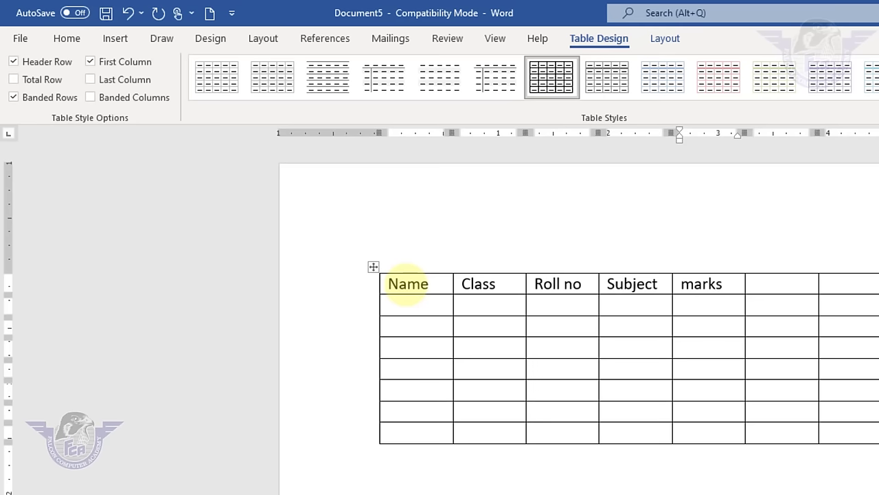
- Move back through the header cells to Name and dismiss the Table menu
key(shift+Tab)
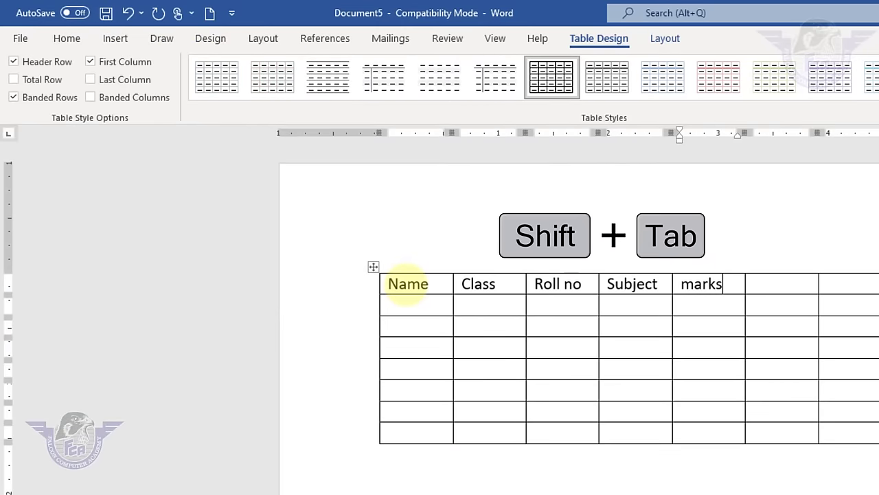
key(shift+Tab)
key(shift+Tab)
key(shift+Tab)
key(shift+Tab)
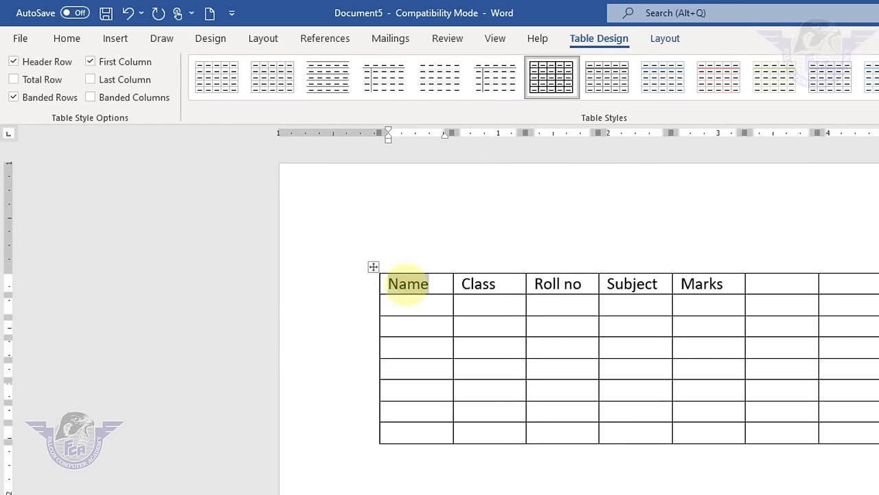
click(114, 40)
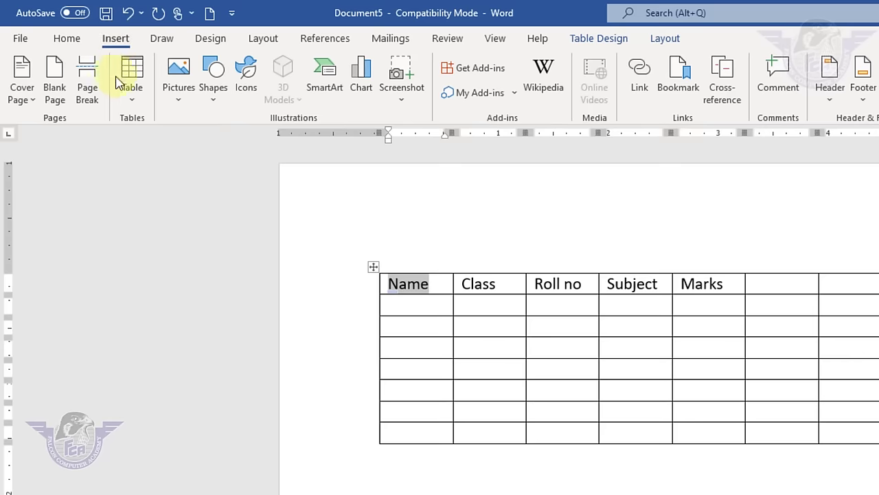
click(130, 97)
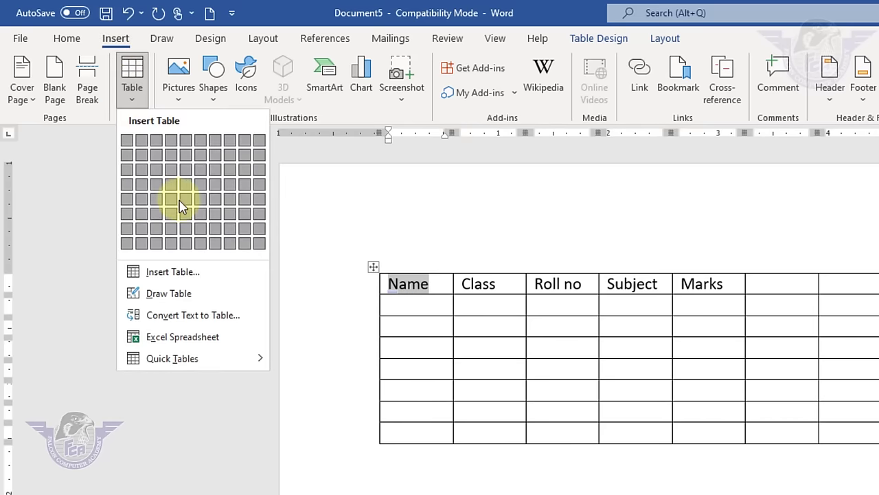
click(512, 474)
- Select and delete the whole Name/Class table, then bring up the Table menu again
click(503, 480)
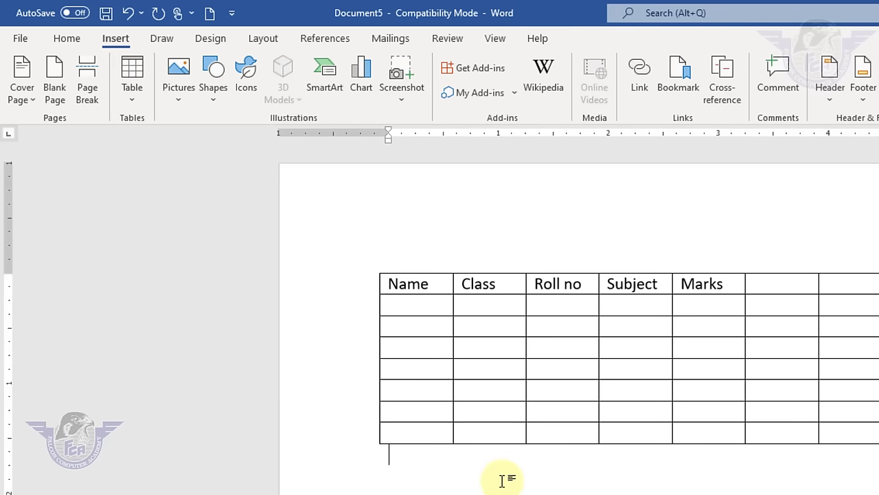
click(134, 102)
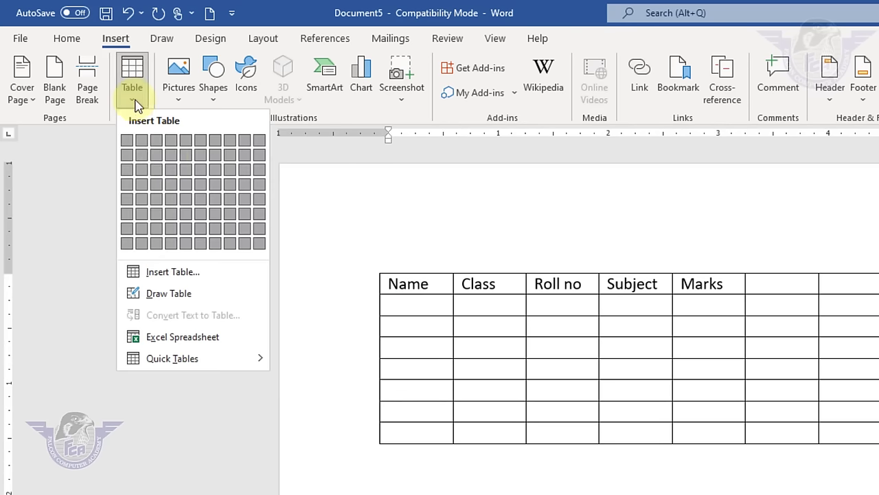
click(579, 489)
click(590, 437)
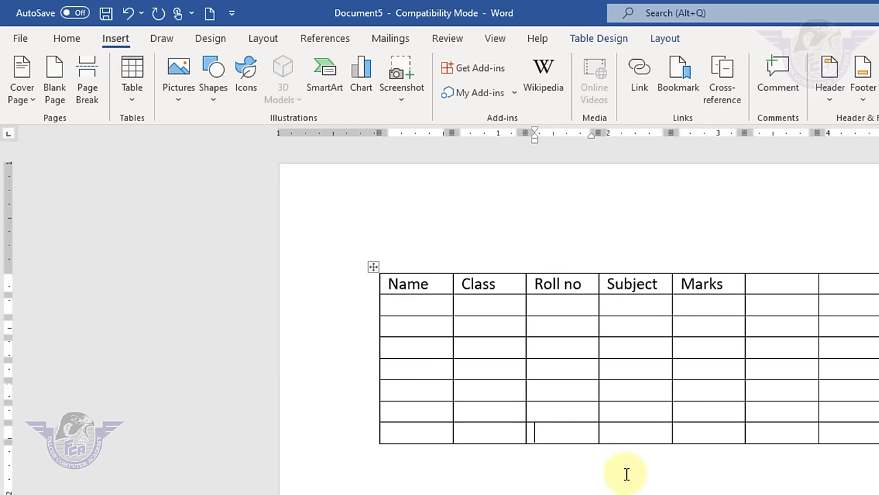
key(ctrl+a)
key(Delete)
click(133, 103)
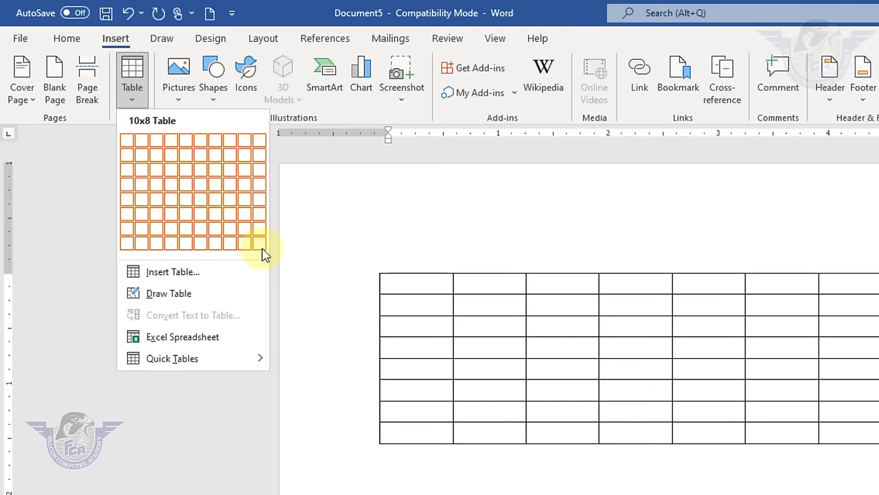
- Insert a 15-column table through the Insert Table dialog, then select and delete it
click(194, 272)
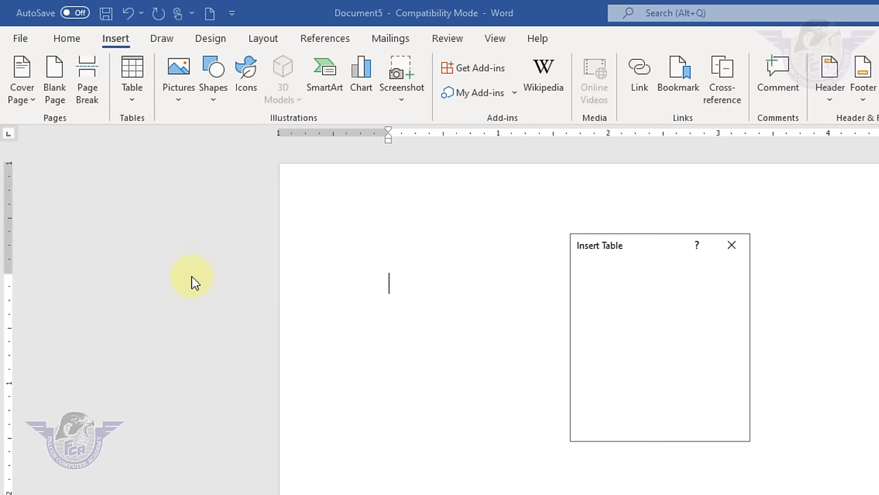
drag(609, 240, 829, 237)
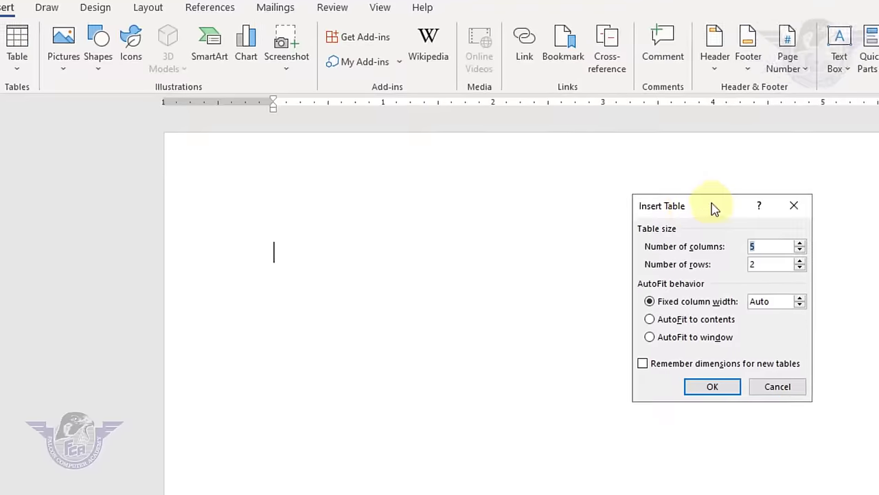
drag(713, 208, 586, 189)
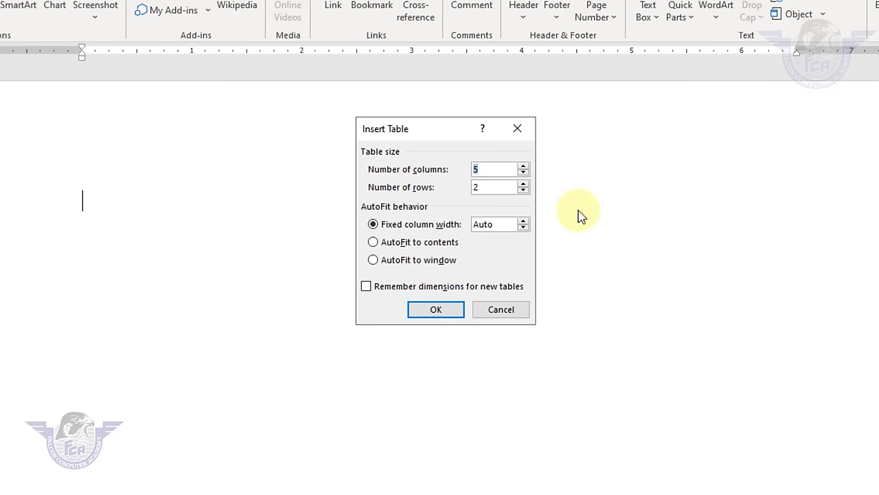
text(15)
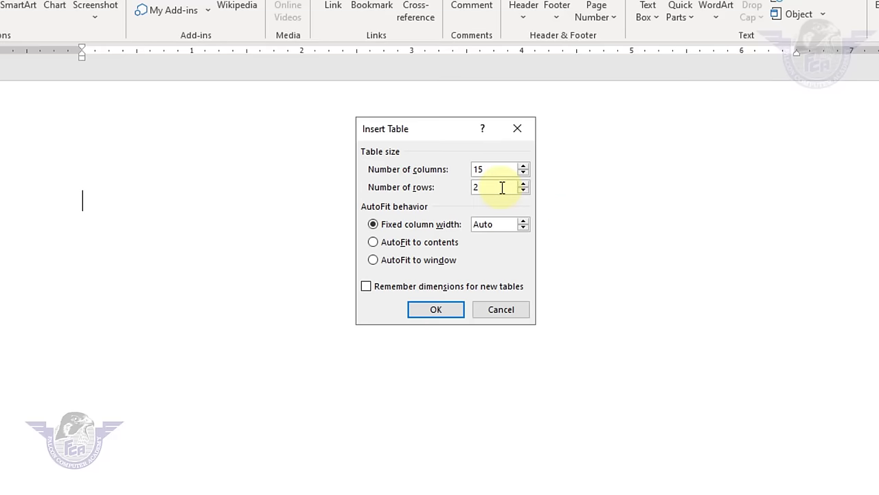
click(446, 310)
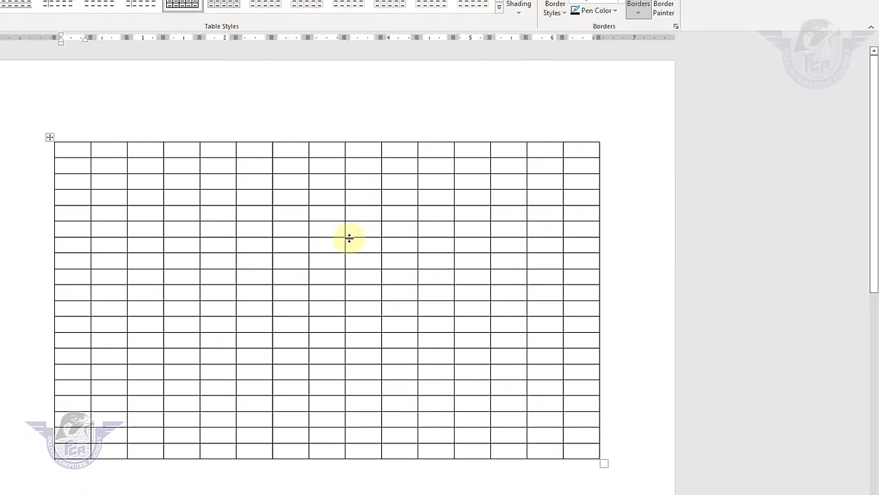
key(ctrl+a)
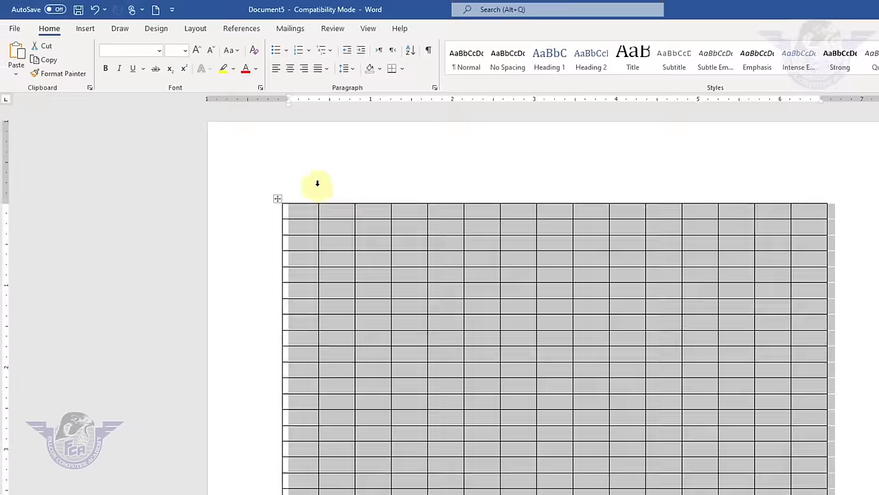
key(Delete)
- With Draw Table, draw the outer table box and six vertical column borders
click(110, 37)
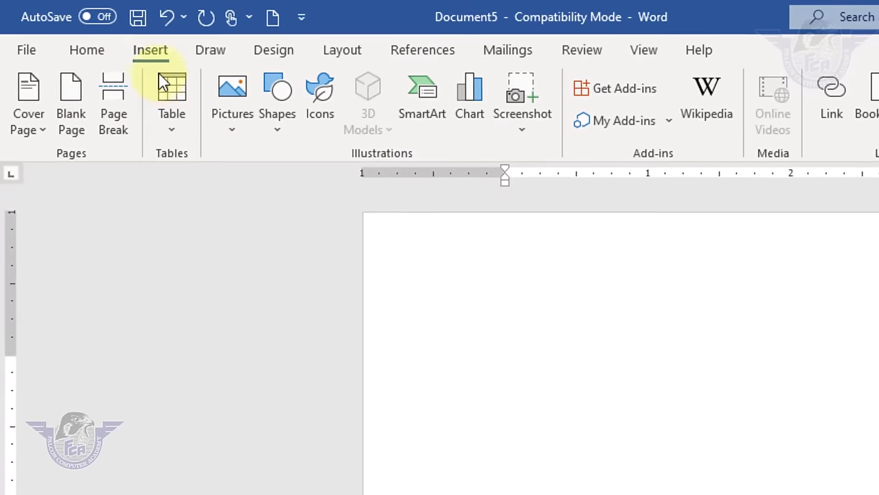
click(124, 95)
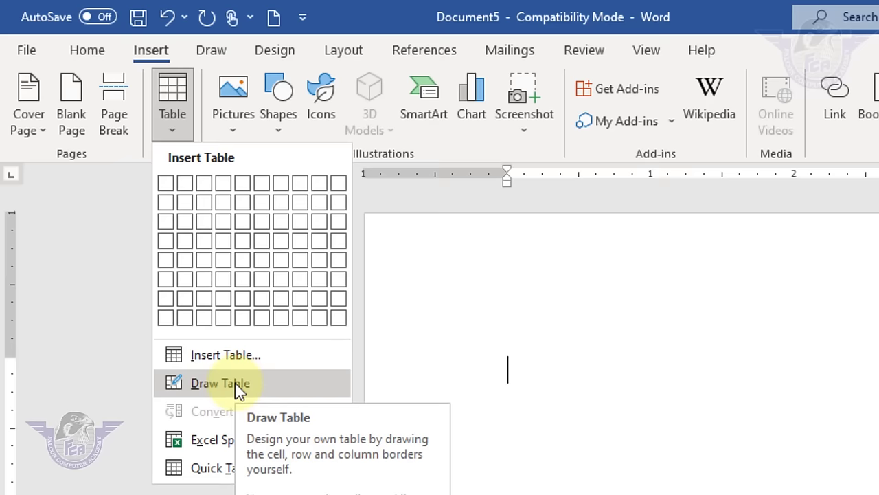
click(235, 382)
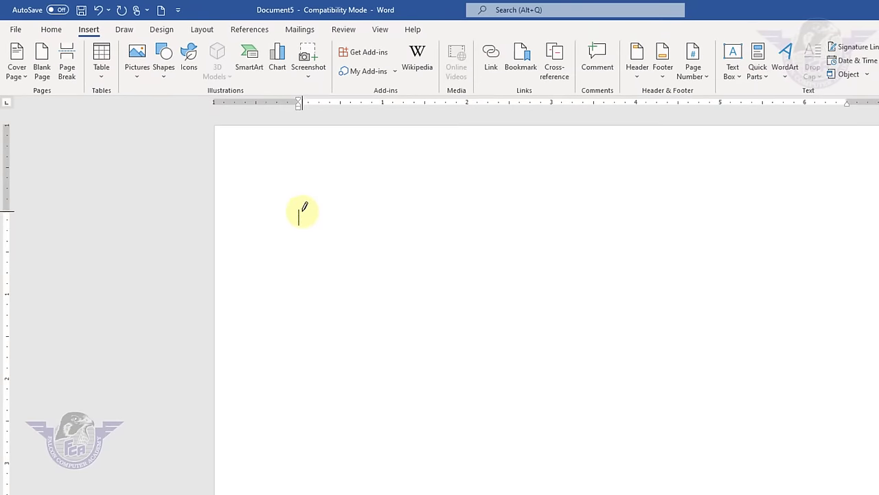
mouse_move(303, 212)
mouse_down()
mouse_move(343, 290)
mouse_move(751, 414)
mouse_move(873, 413)
mouse_up()
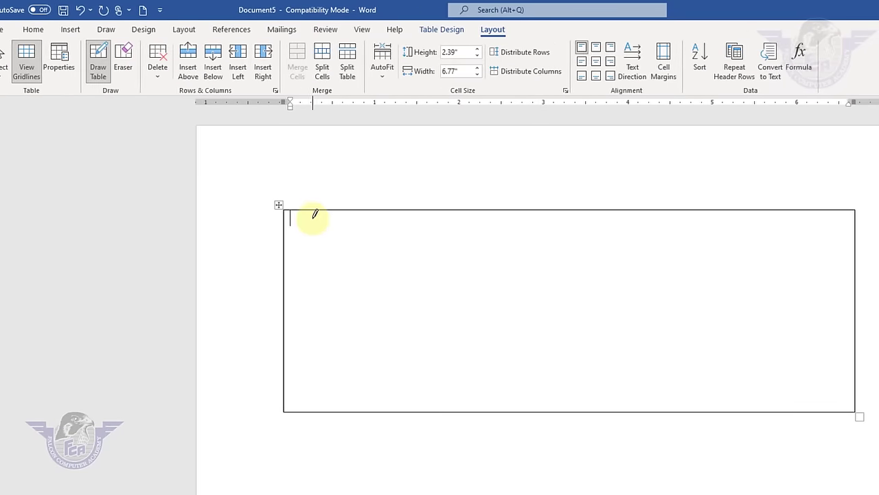
mouse_move(298, 210)
mouse_down()
mouse_move(296, 314)
mouse_move(316, 357)
mouse_up()
drag(466, 212, 463, 347)
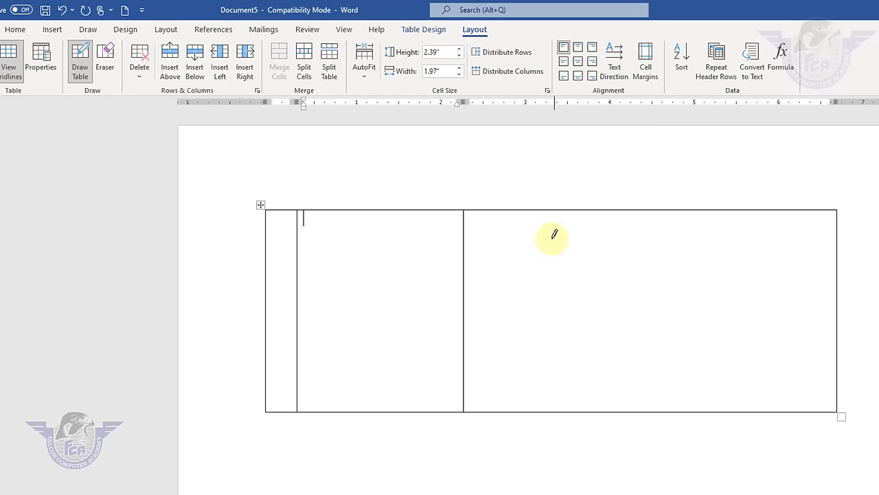
drag(556, 220, 558, 313)
drag(634, 245, 638, 364)
drag(707, 219, 713, 351)
drag(751, 255, 783, 337)
- Draw five horizontal row borders and split the middle cells with short vertical lines
drag(829, 222, 273, 226)
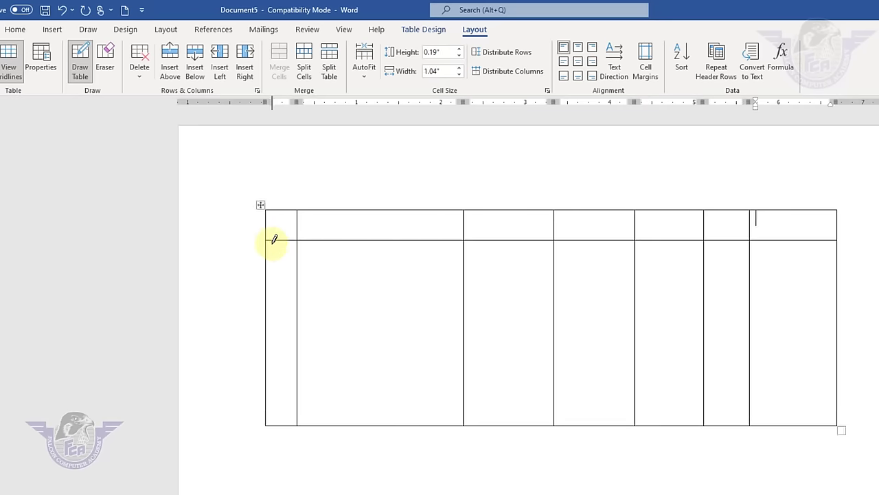
drag(279, 260, 814, 262)
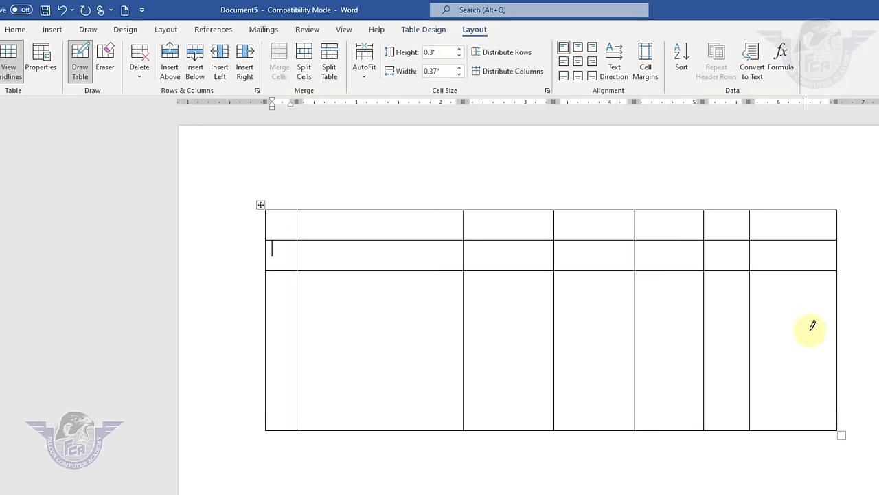
drag(809, 330, 274, 330)
drag(286, 397, 859, 391)
mouse_move(799, 366)
mouse_down()
mouse_move(345, 350)
mouse_move(265, 373)
mouse_move(279, 368)
mouse_up()
drag(507, 333, 507, 397)
mouse_move(583, 332)
mouse_down()
mouse_move(583, 392)
mouse_move(641, 385)
mouse_up()
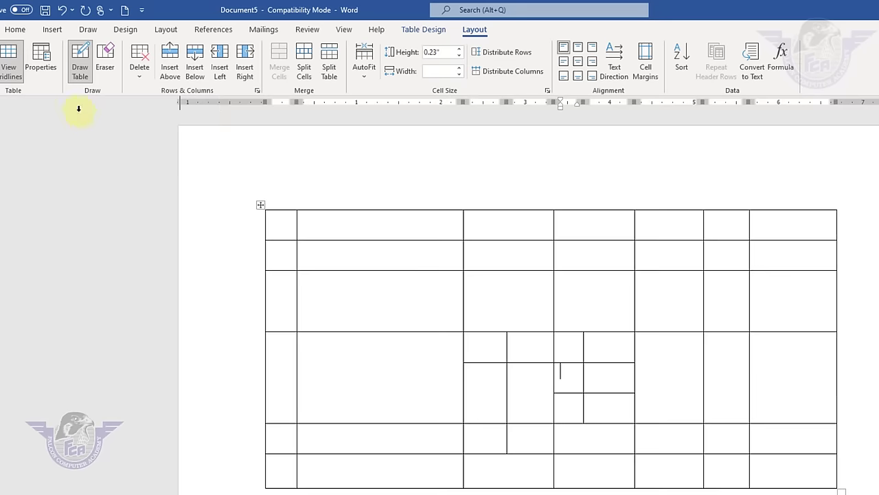
click(52, 29)
click(65, 63)
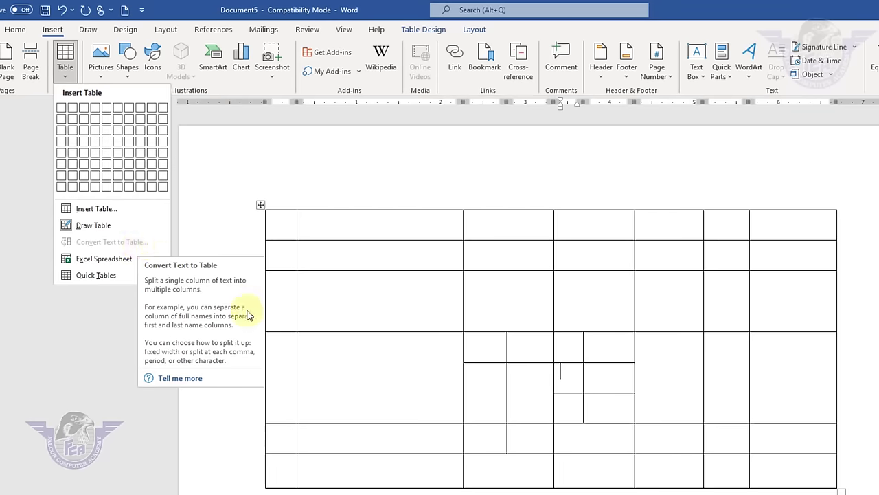
- Select and delete the hand-drawn table
click(467, 488)
key(ctrl+a)
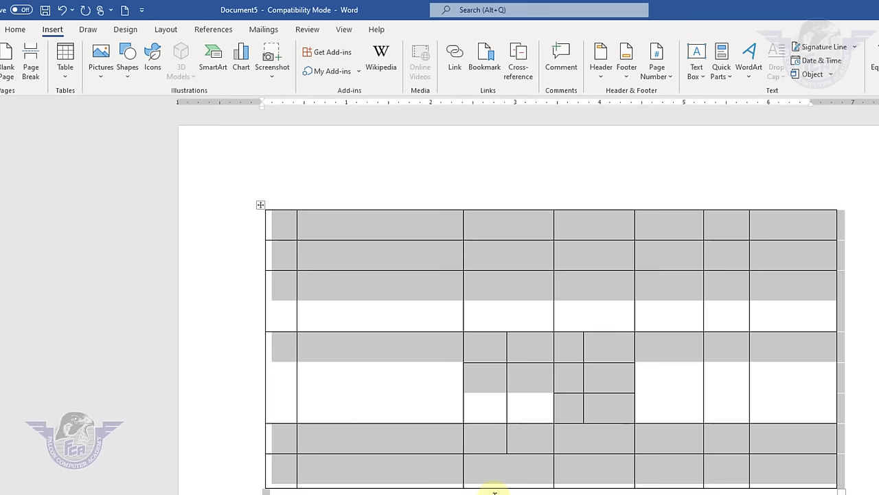
key(Delete)
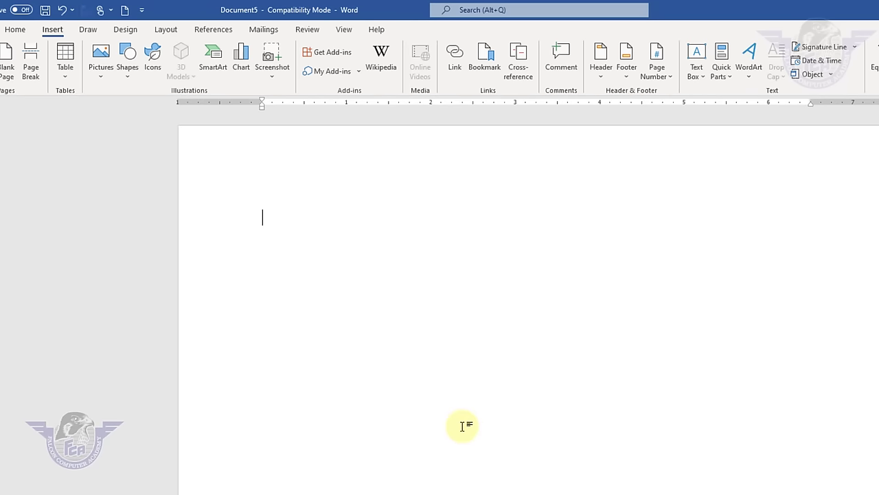
- Type the tab-separated headings Name, class, roll no, subject, marks, total
key(Tab)
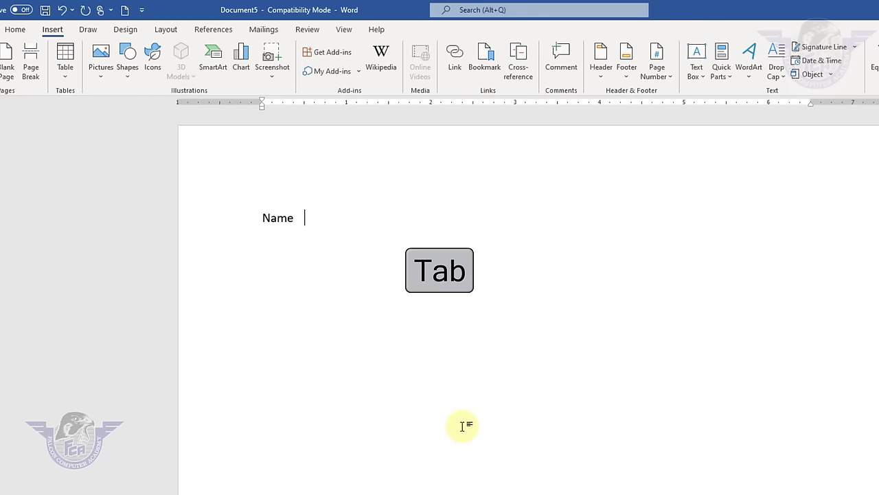
text(class     )
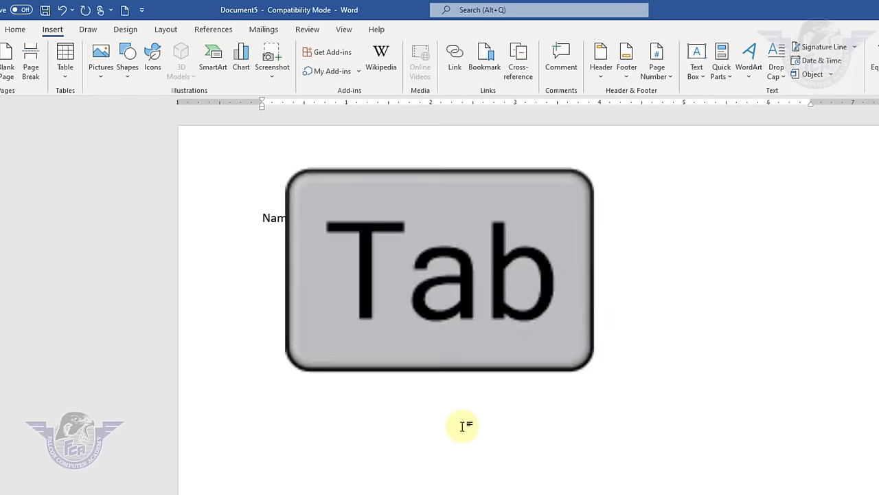
text(roll )
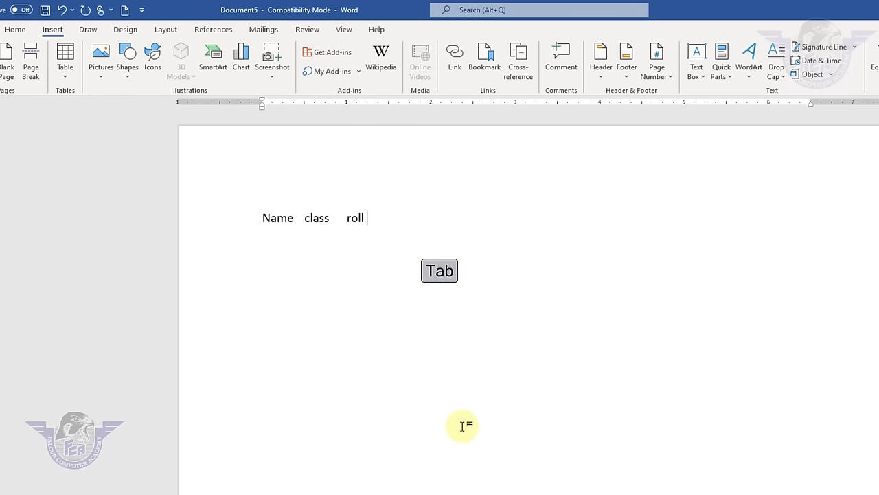
text(no   subject)
key(Tab)
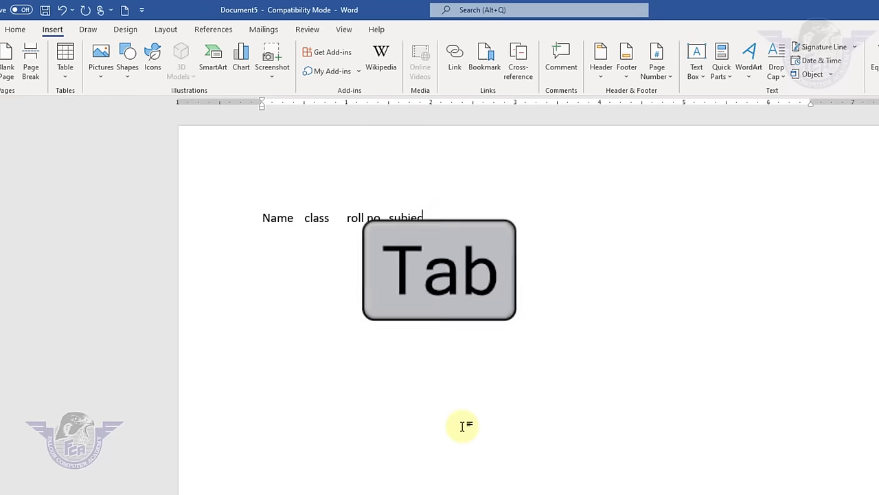
text(marks   )
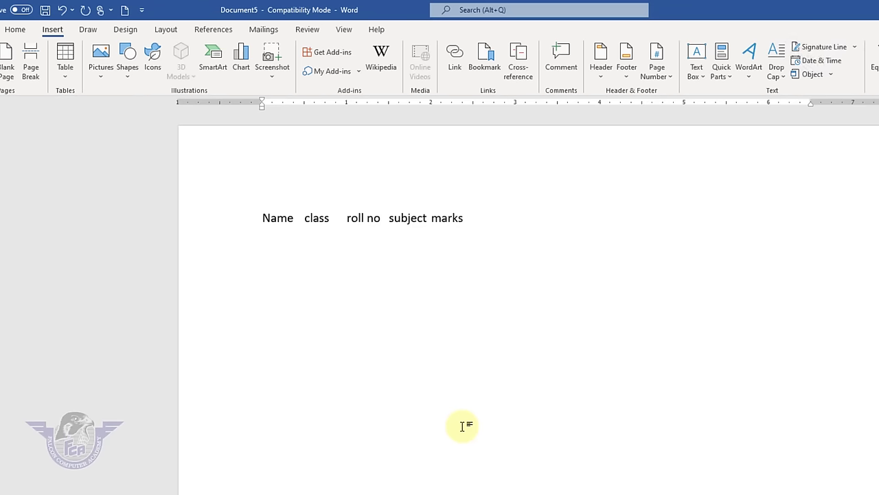
text(total)
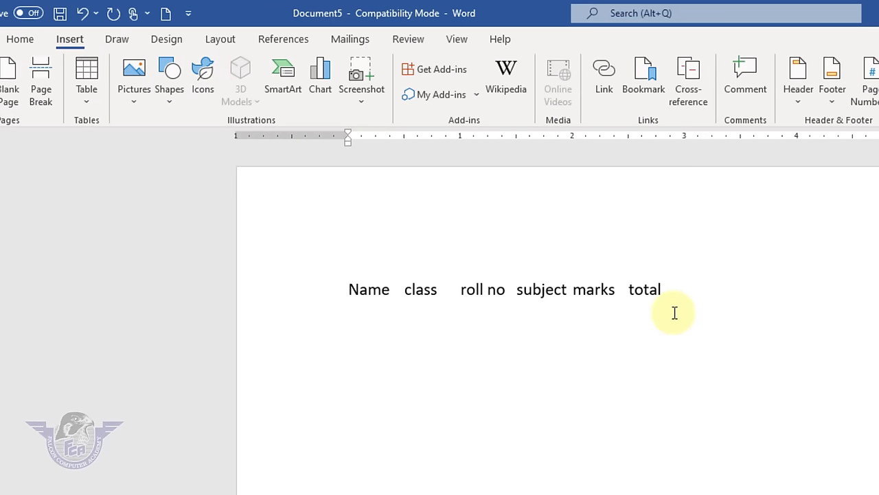
- Convert the tab-separated heading line into a one-row, 6-column table
click(320, 261)
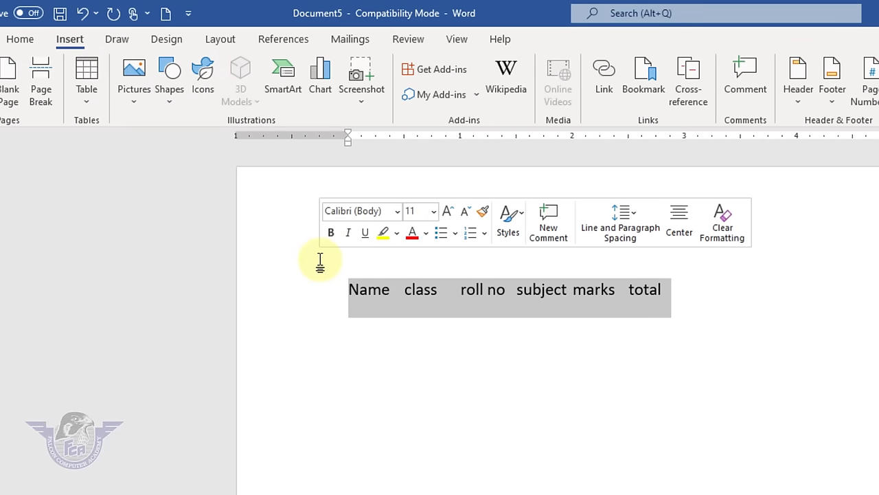
click(86, 109)
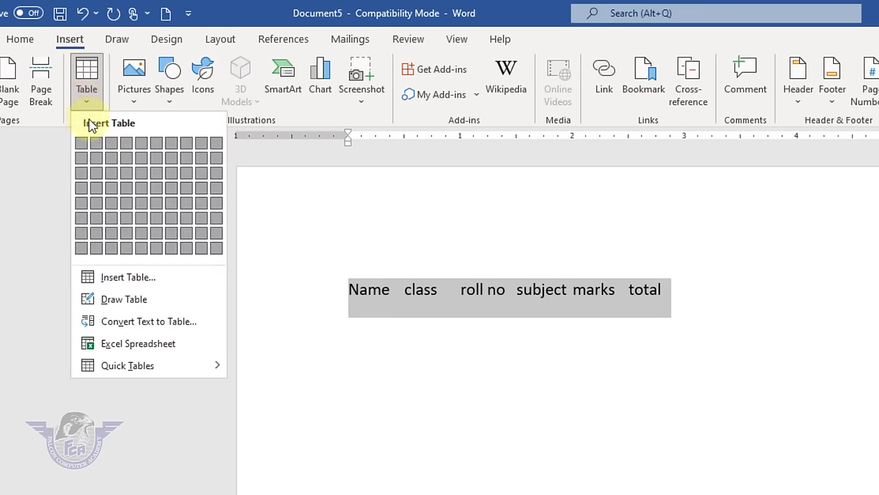
click(171, 322)
drag(715, 226, 876, 218)
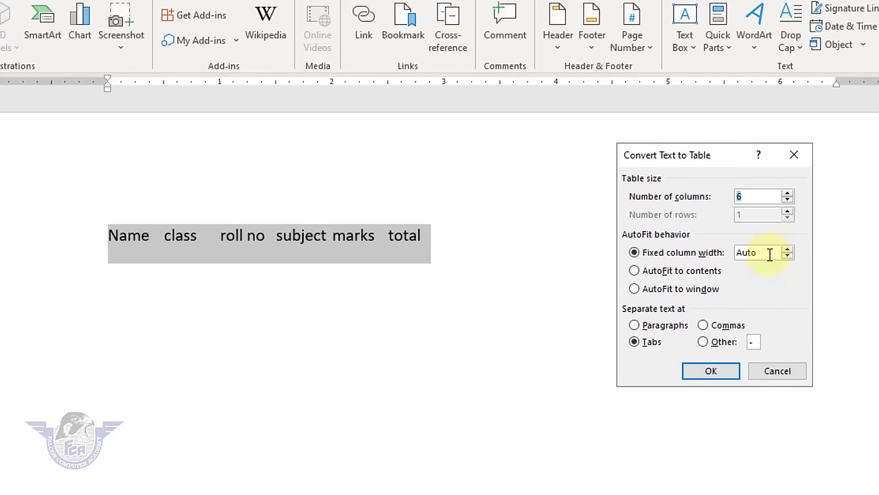
click(730, 380)
click(730, 373)
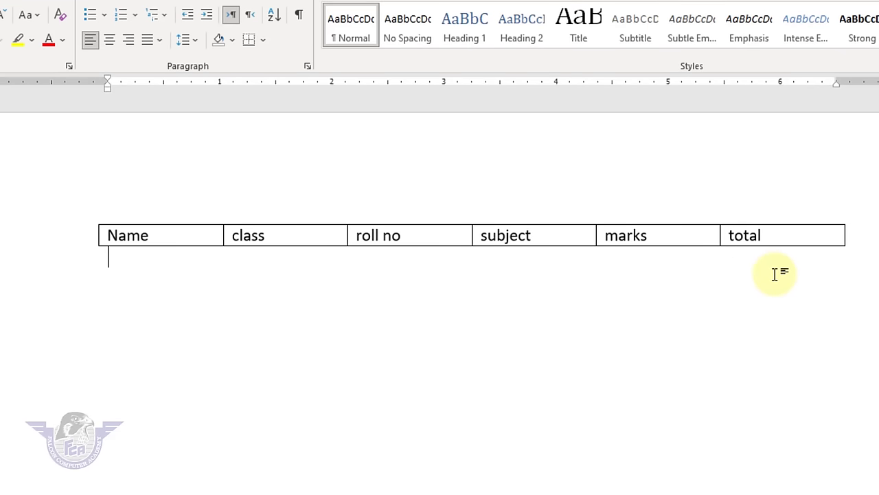
- Add empty rows beneath the header by tabbing onward from the Total cell
click(790, 238)
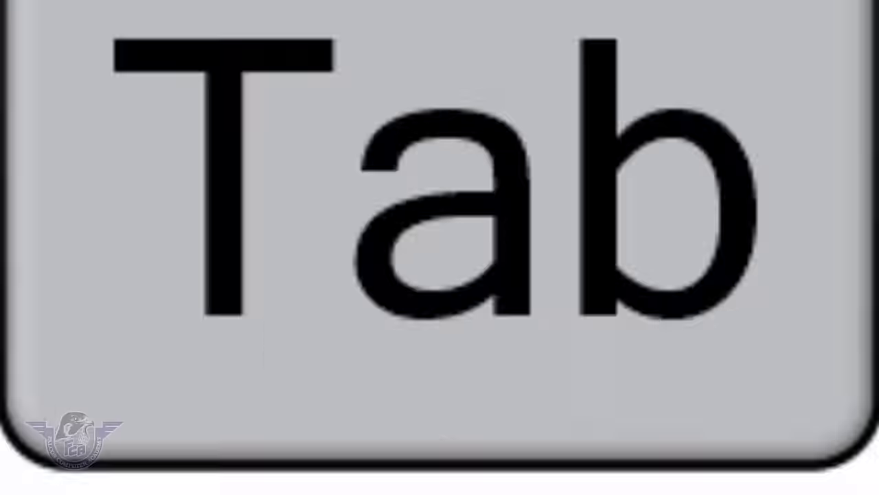
key(Tab)
key(Tab)
key(Tab)
key(Tab)
key(Tab)
key(Tab)
key(Tab)
key(Tab)
key(Tab)
key(Tab)
key(Tab)
key(Tab)
key(Tab)
key(Tab)
key(Tab)
key(Tab)
key(Tab)
key(Tab)
key(Tab)
key(Tab)
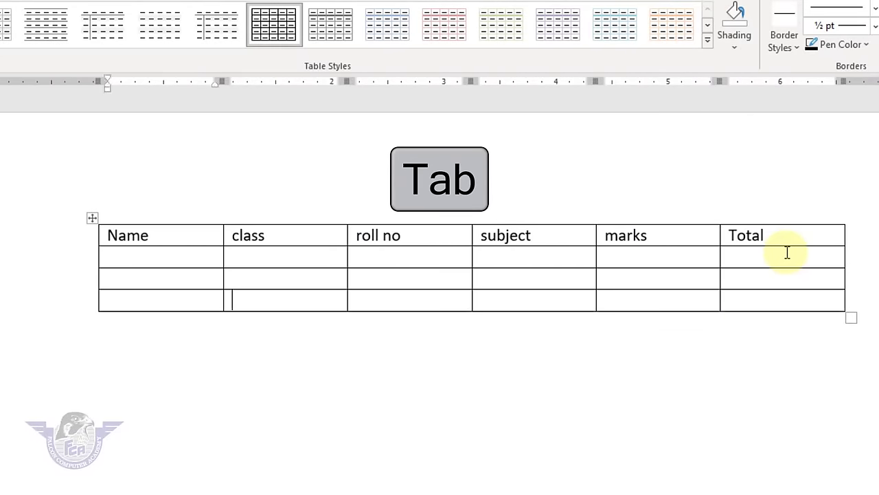
key(Tab)
key(Tab)
key(Tab)
key(Tab)
key(Tab)
key(Tab)
key(Tab)
key(Tab)
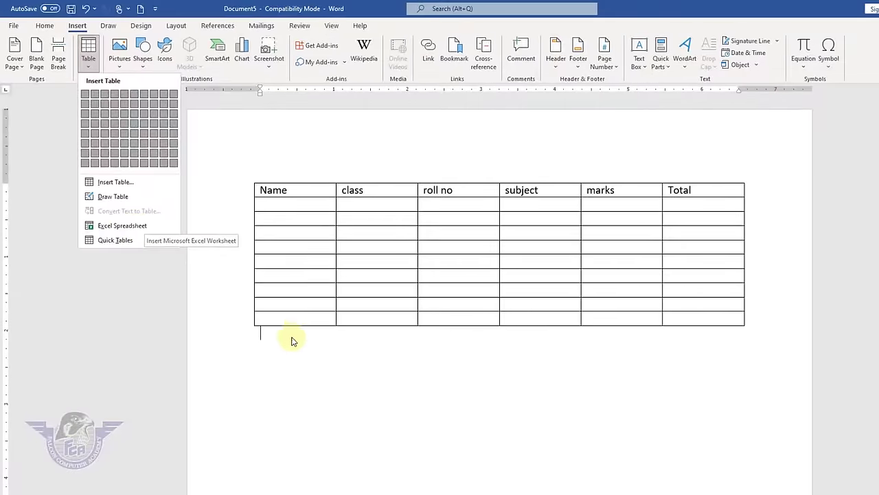
- Embed an Excel spreadsheet in the document
click(289, 343)
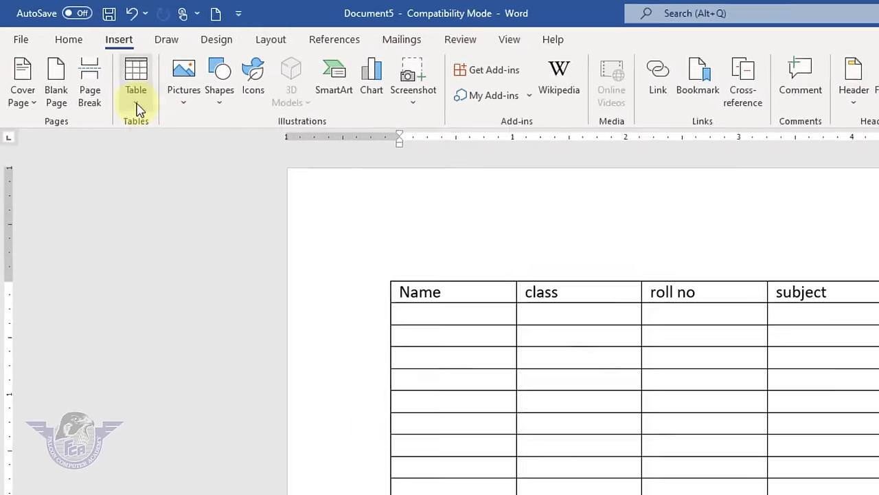
click(136, 105)
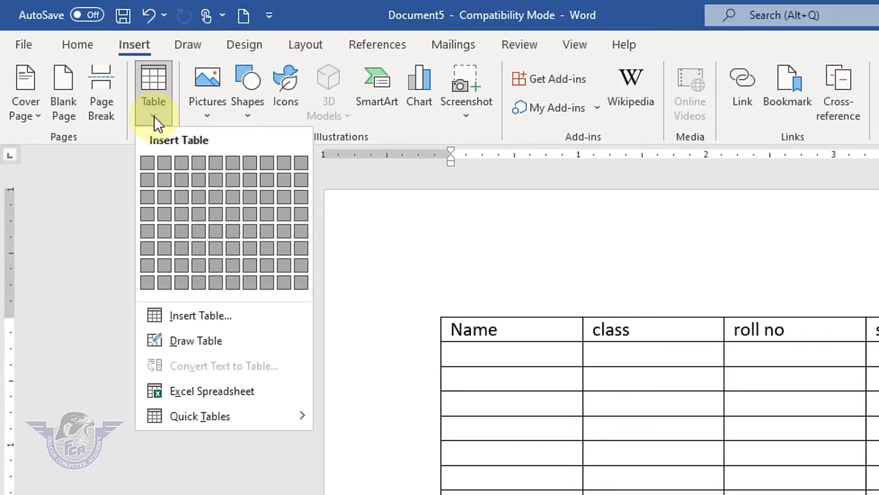
click(254, 399)
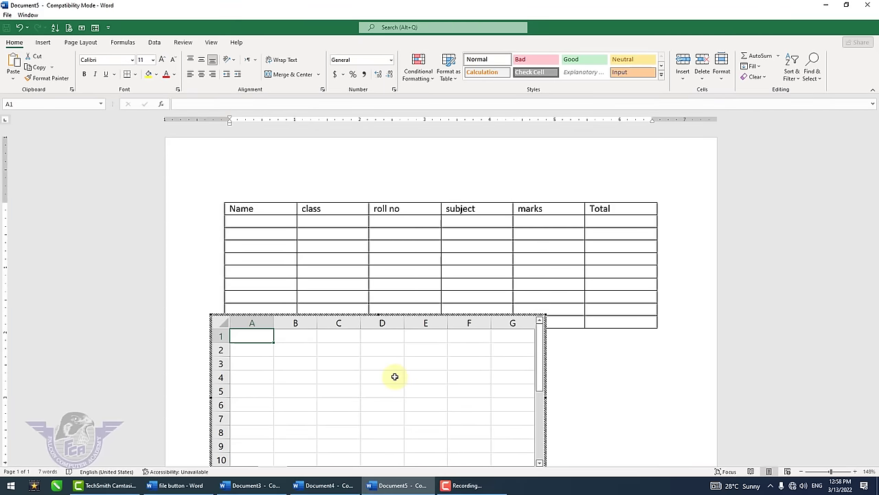
- Enter headers name, class, roll no and subject in cells A1–D1 of the worksheet
text(name)
key(Tab)
text(class)
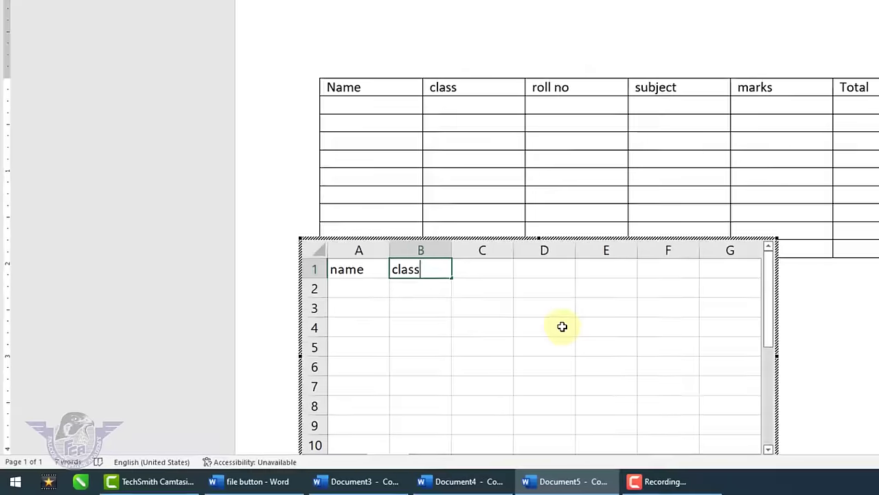
key(Tab)
text(roll no)
key(Tab)
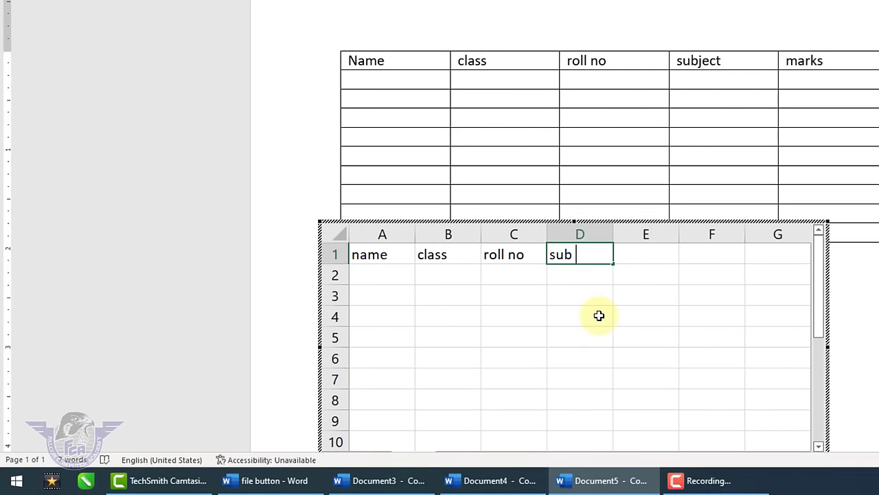
text(subject)
key(Tab)
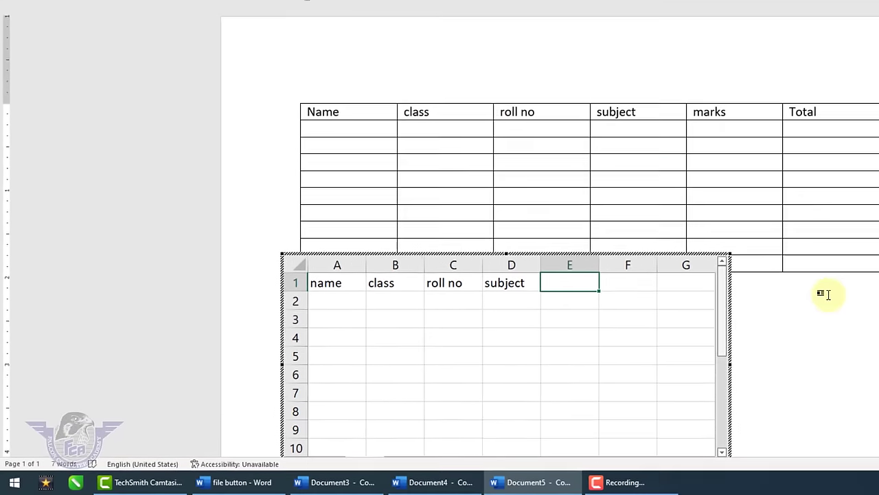
click(828, 319)
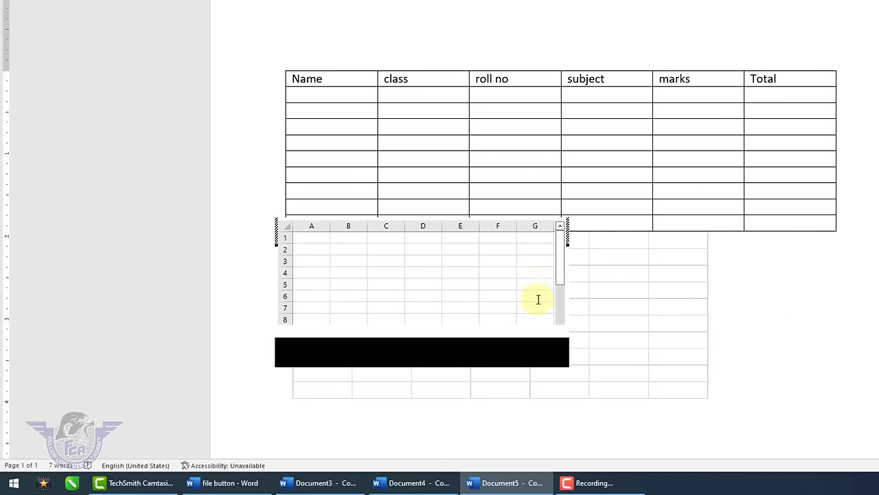
double_click(617, 332)
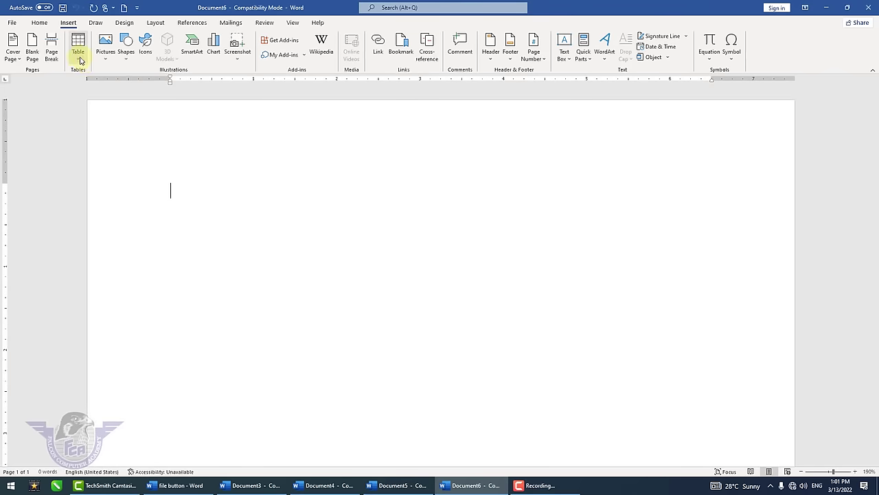
- Insert the Calendar 2 quick table showing May from the Quick Tables gallery
click(80, 61)
mouse_move(116, 216)
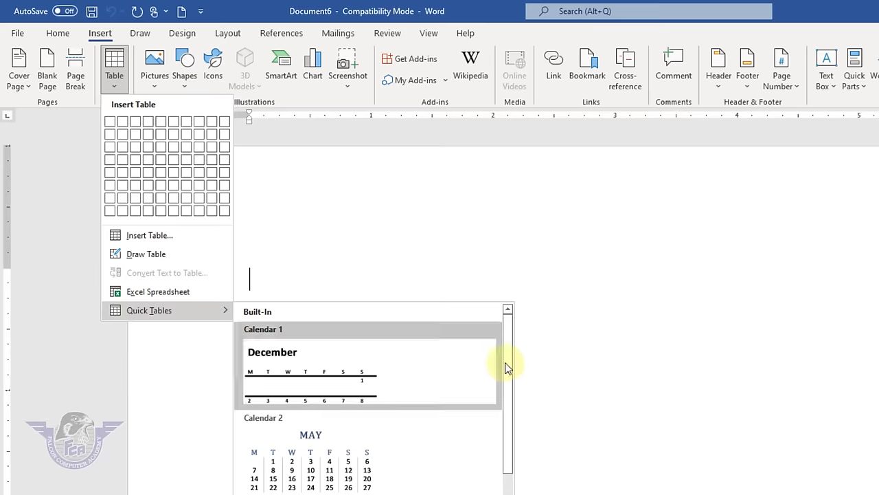
drag(510, 363, 533, 398)
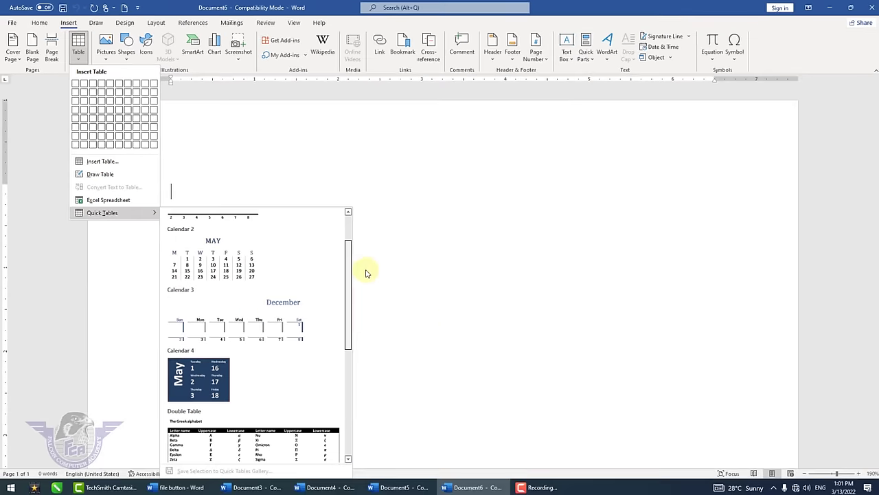
mouse_move(366, 273)
mouse_down()
mouse_move(363, 261)
mouse_move(360, 267)
mouse_up()
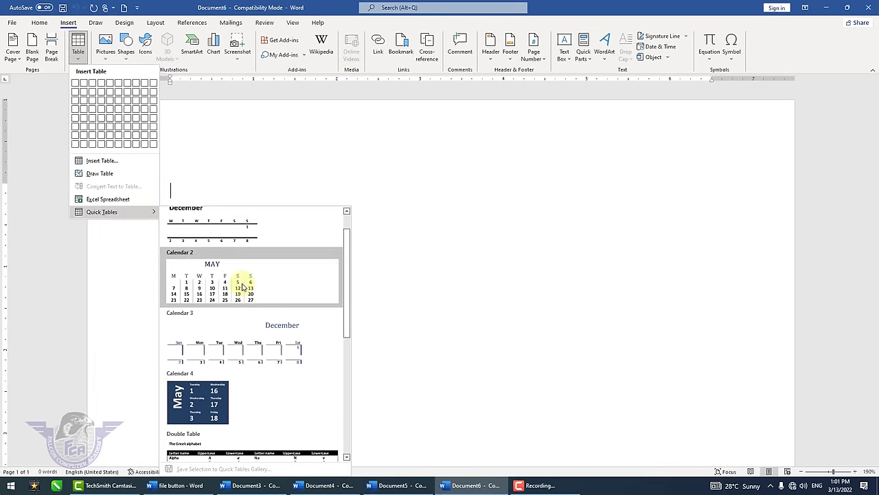
click(241, 287)
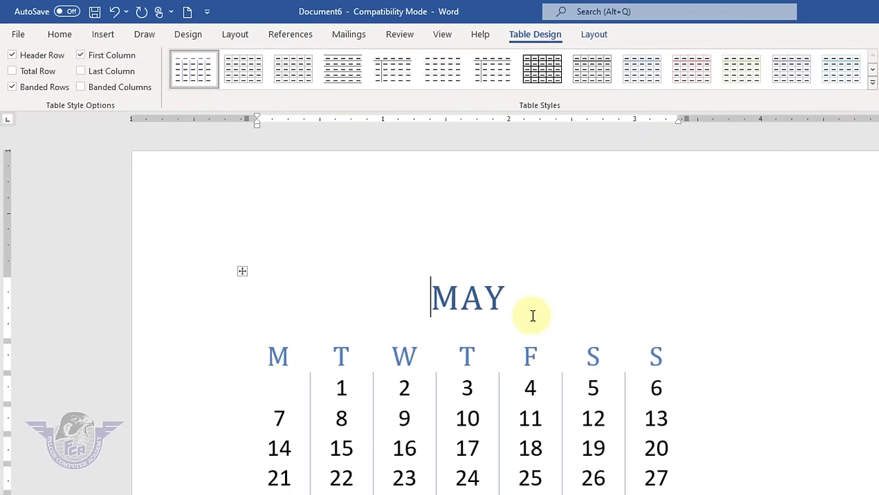
- Replace the calendar heading MAY with MARCH
click(512, 307)
shift+click(419, 297)
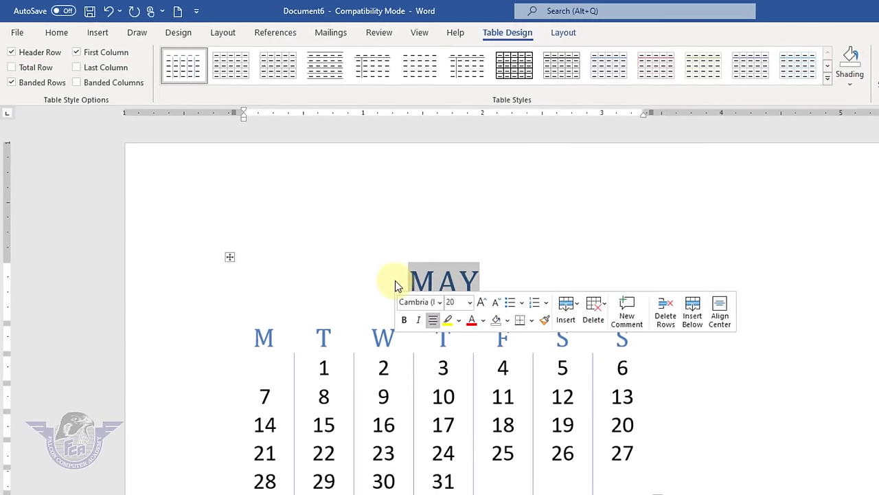
text(MARCH)
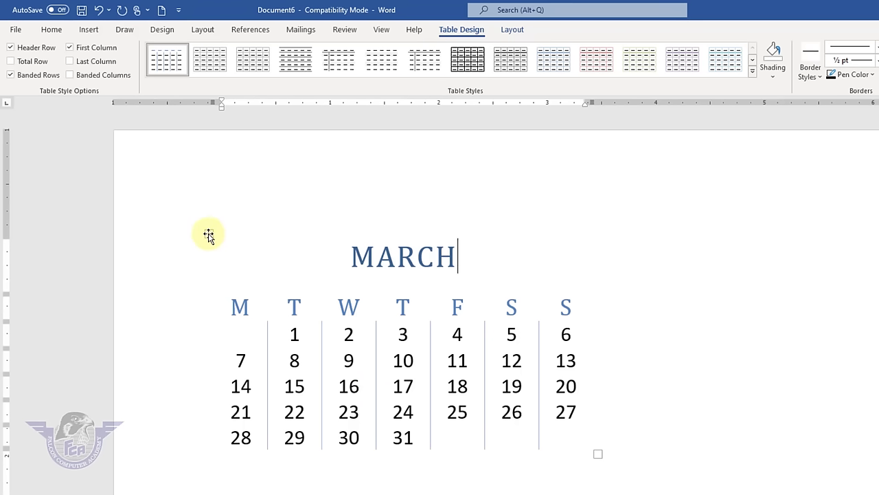
click(208, 235)
click(304, 305)
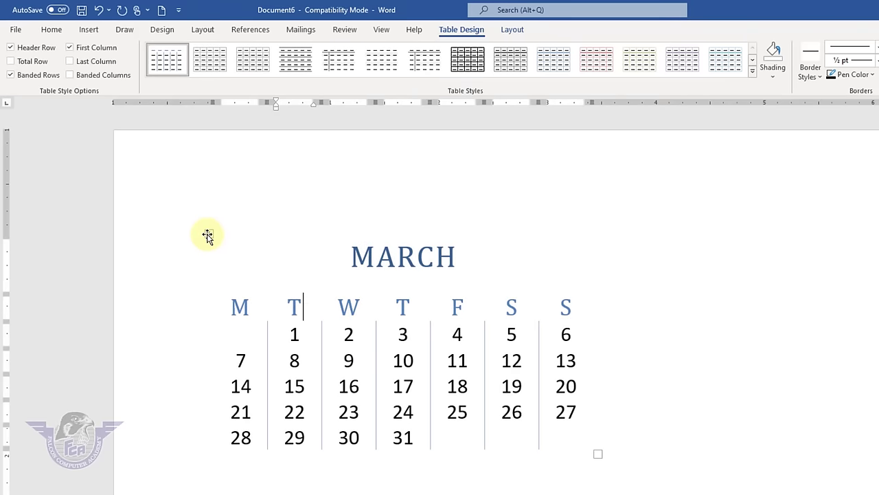
- Ctrl-drag a copy of the MARCH calendar below the original
click(208, 235)
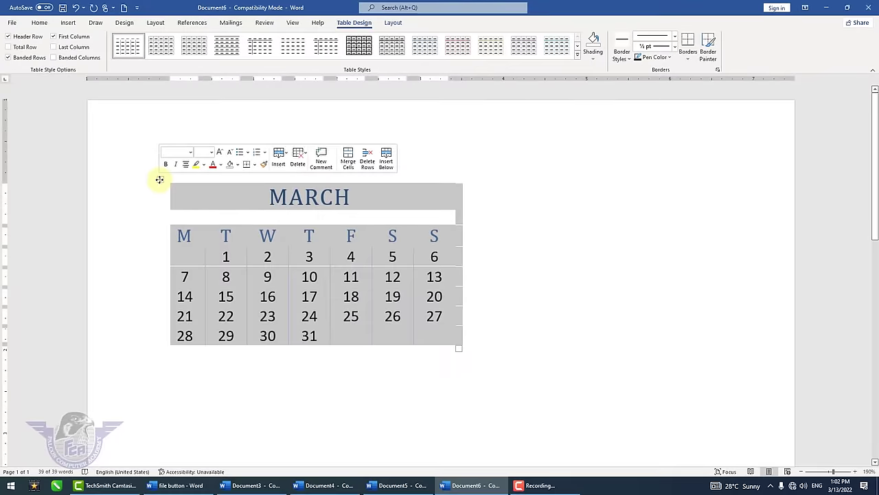
drag(159, 181, 163, 376)
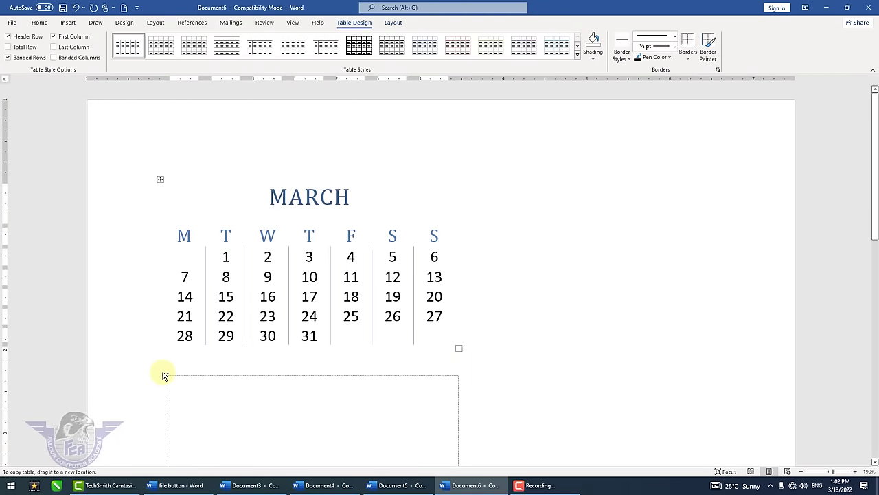
drag(163, 376, 164, 376)
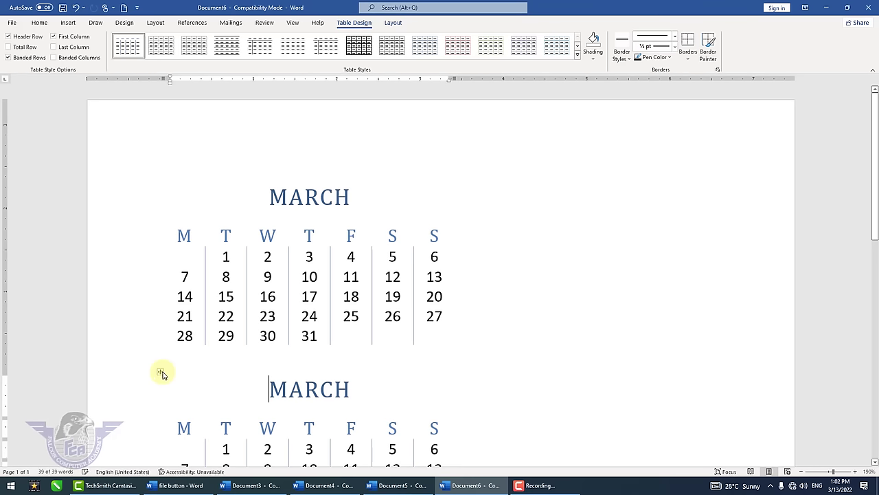
scroll(435, 371, down, 4)
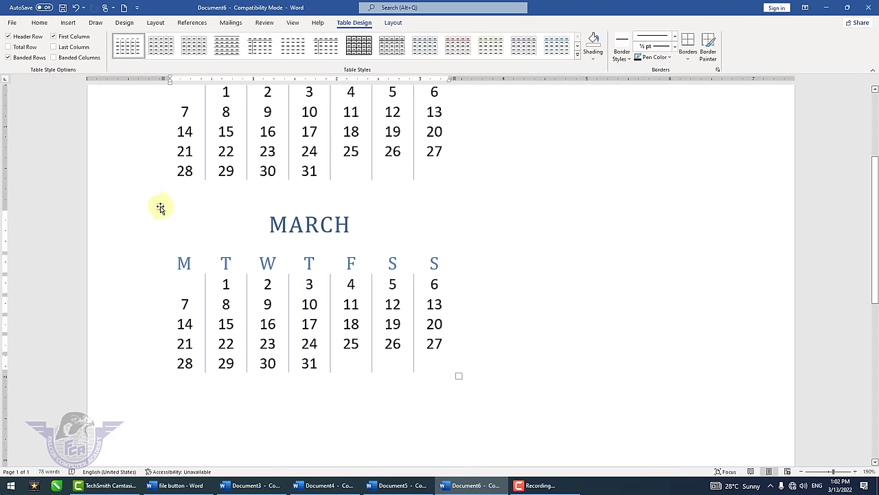
- Copy the second calendar downward to make a third MARCH calendar
click(160, 208)
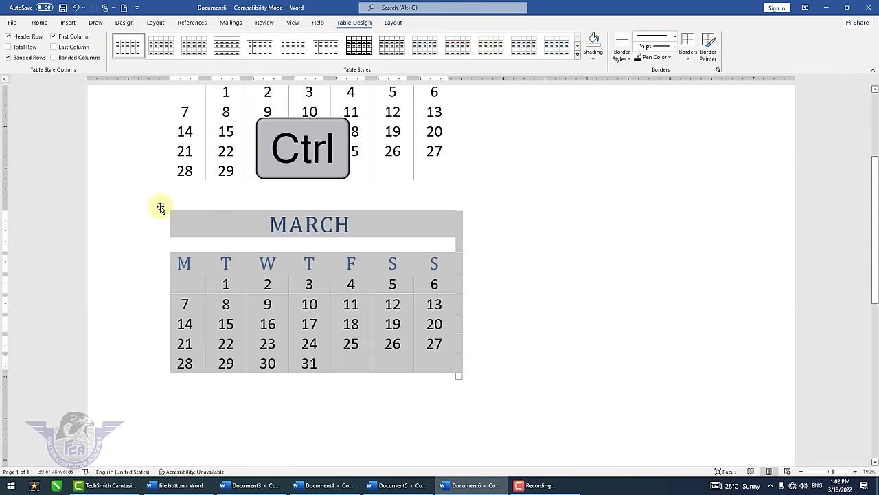
drag(160, 207, 163, 406)
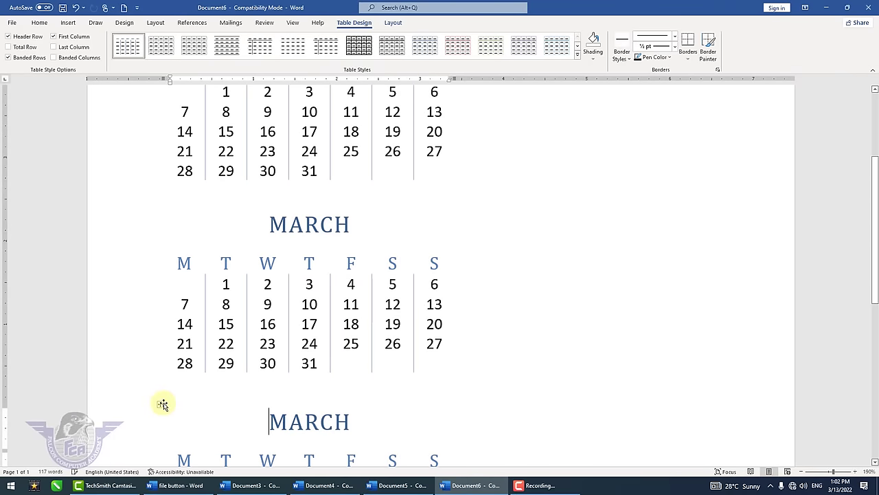
scroll(566, 380, up, 1)
scroll(569, 378, down, 2)
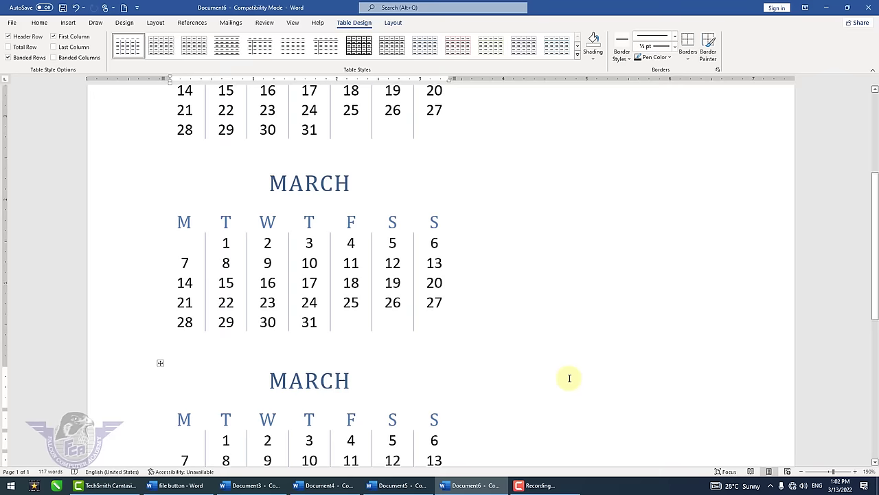
scroll(570, 378, up, 3)
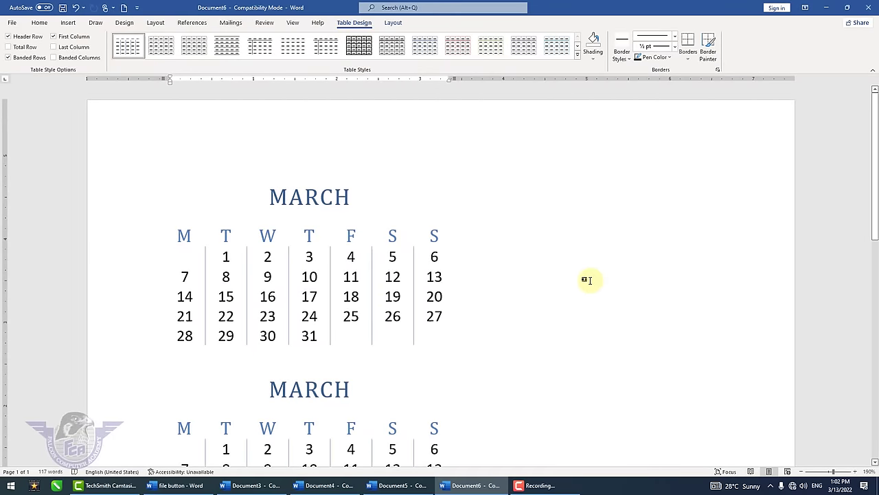
- Select all the document content and delete both MARCH calendar tables
click(587, 280)
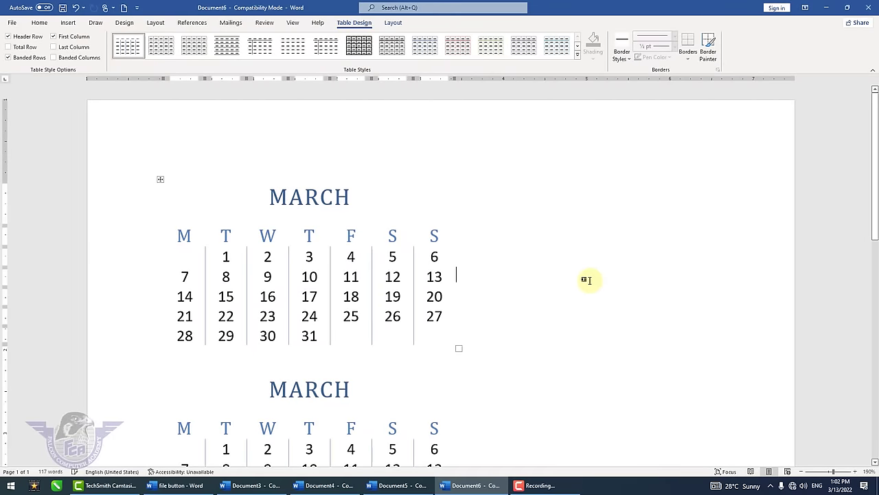
key(ctrl+a)
key(Delete)
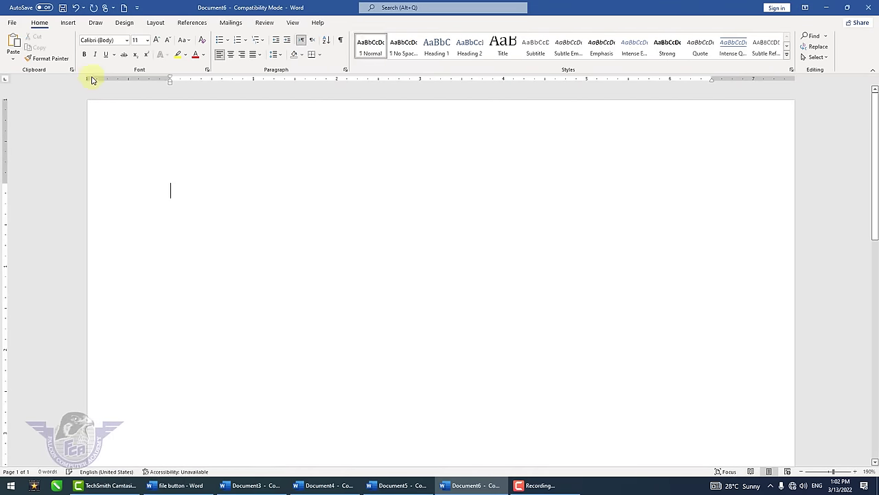
- Insert an empty 5-column by 6-row table and put the caret in its first cell
click(68, 22)
click(172, 132)
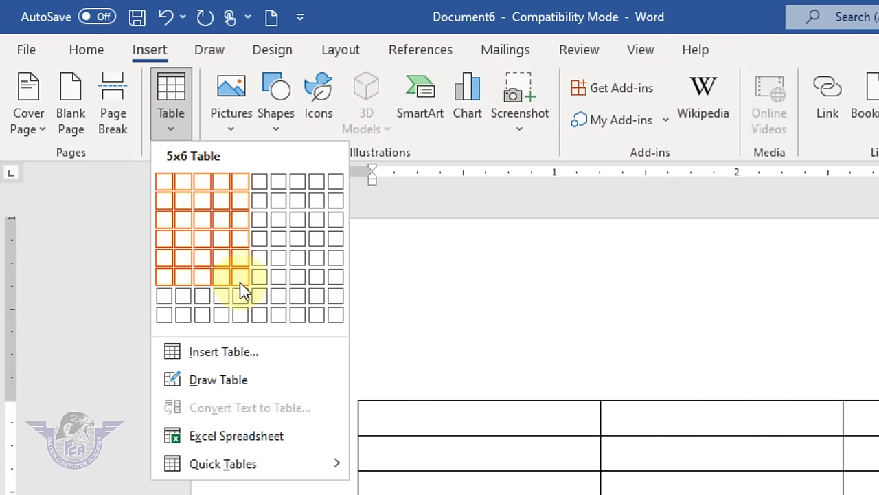
click(241, 278)
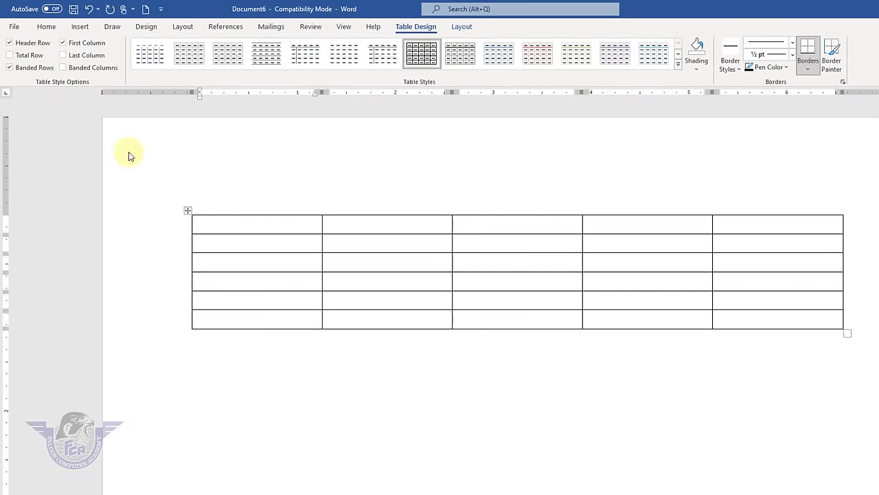
click(307, 371)
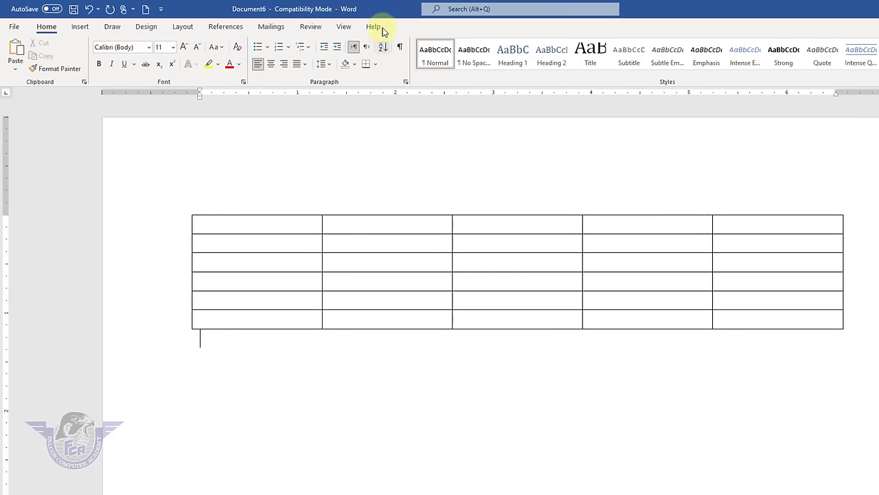
click(284, 224)
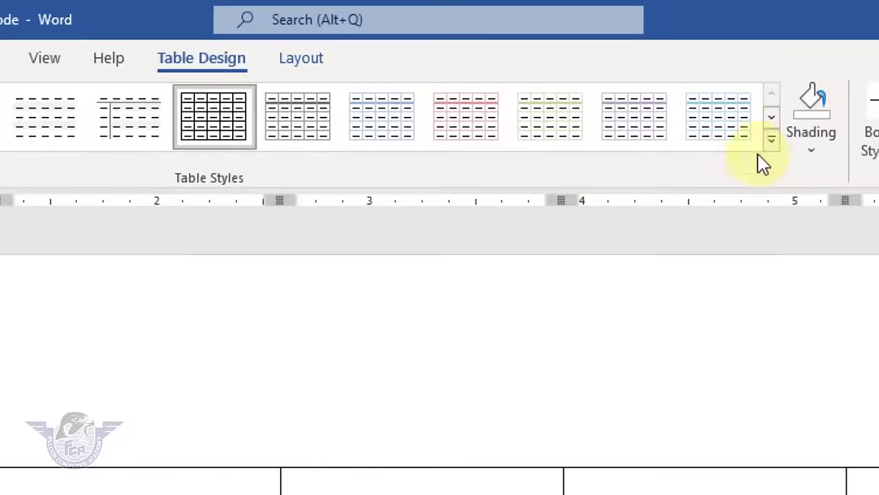
- Apply a solid orange List Table style, toggling the header row off and back on
click(772, 141)
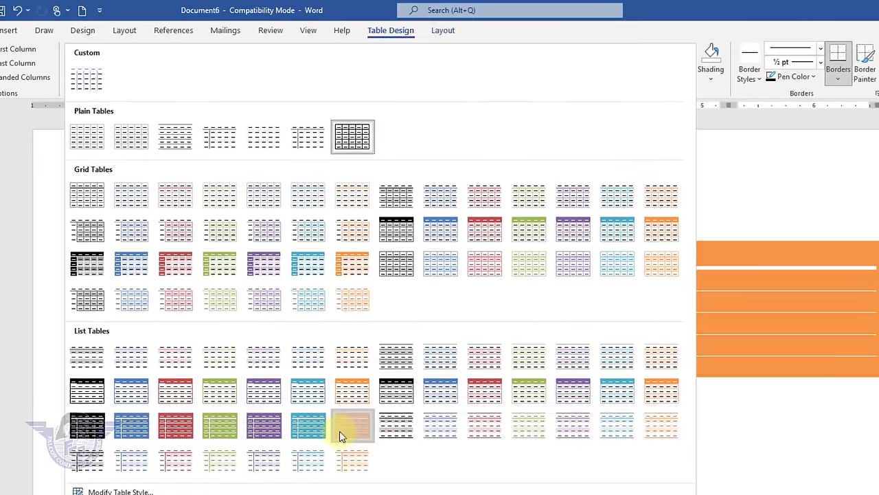
click(340, 431)
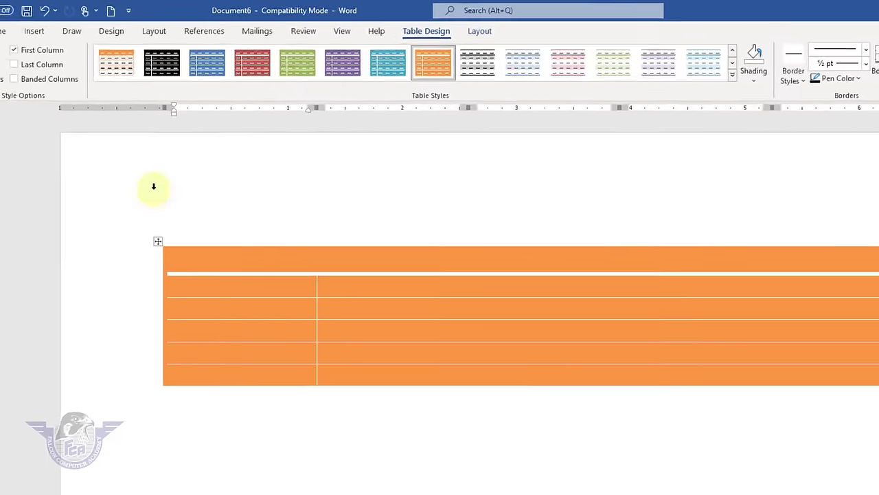
click(50, 69)
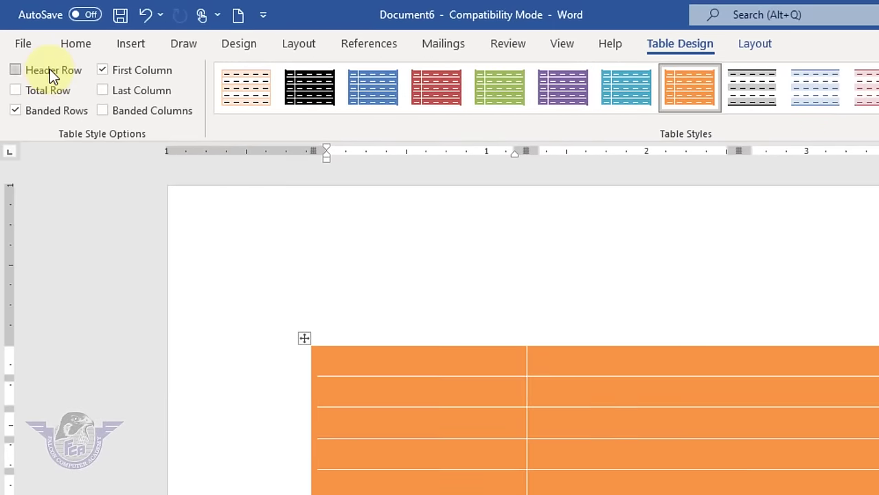
click(49, 69)
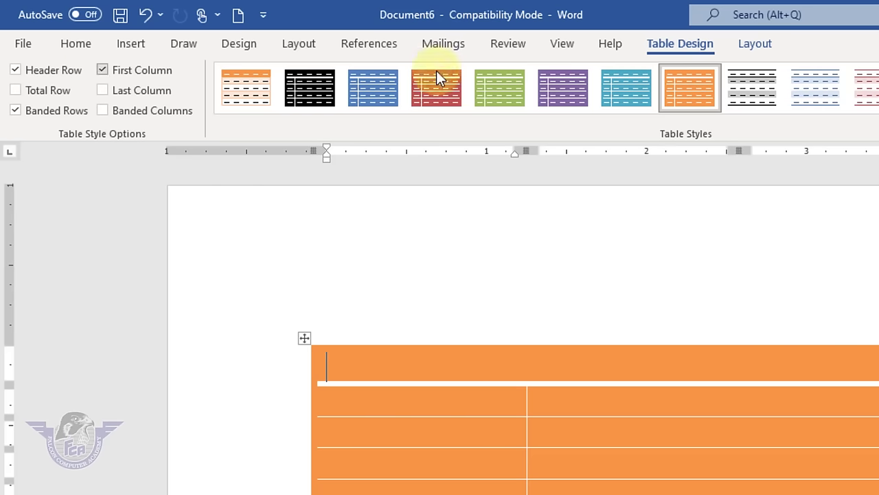
- Switch to the orange style with light banded rows, keeping the header row on
click(256, 90)
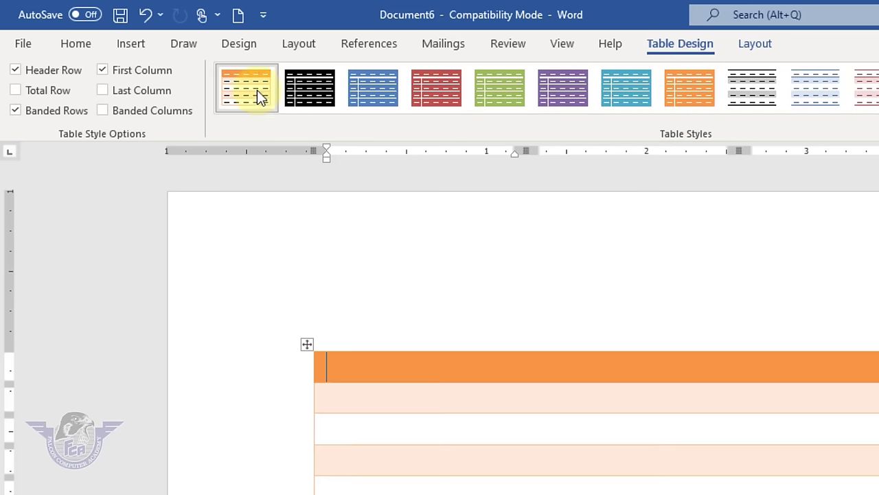
click(62, 83)
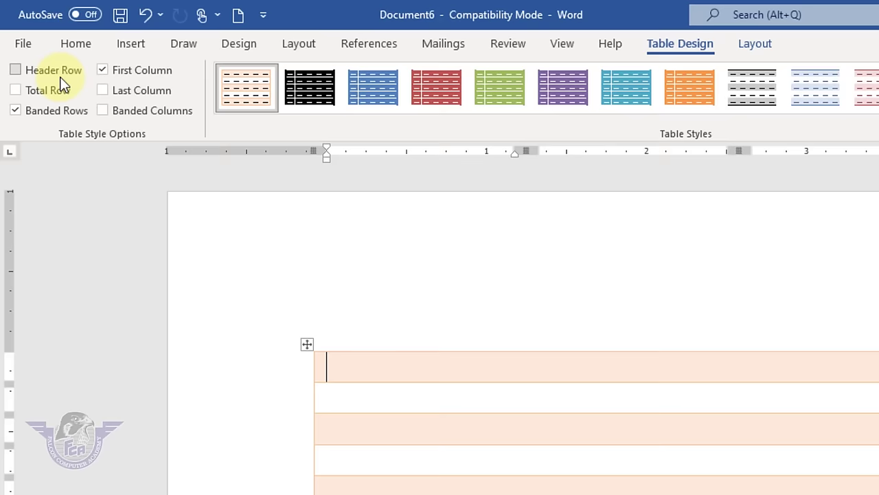
click(62, 84)
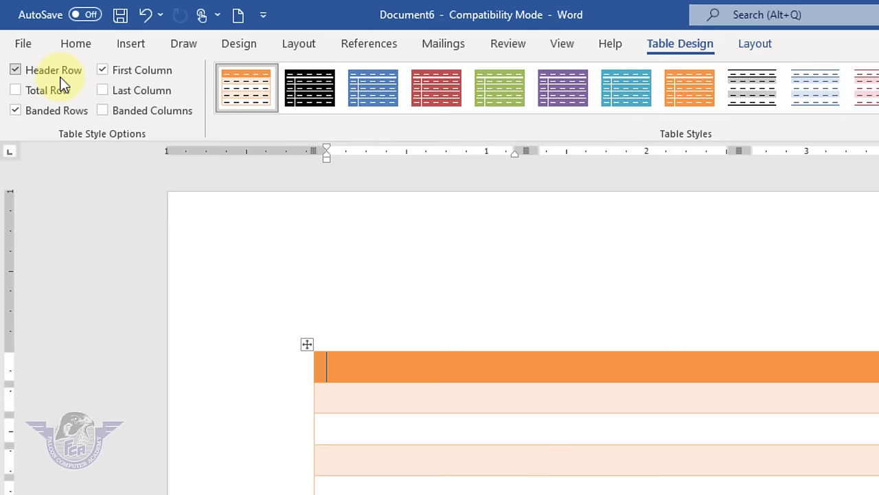
click(62, 84)
click(61, 79)
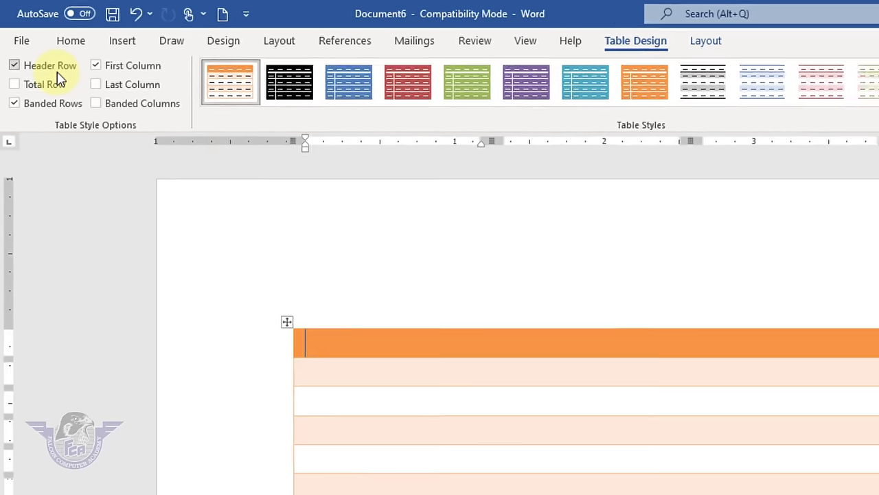
- Toggle the Total Row and Banded Rows options, leaving banded rows on
click(59, 91)
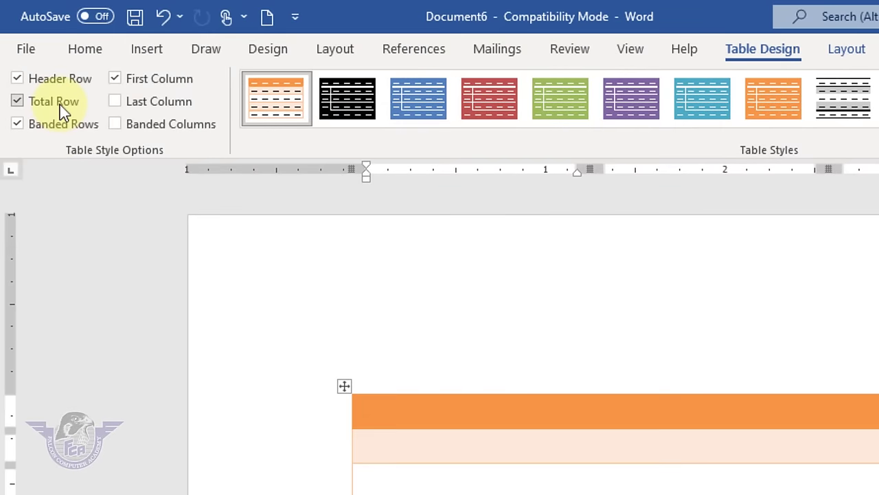
click(60, 105)
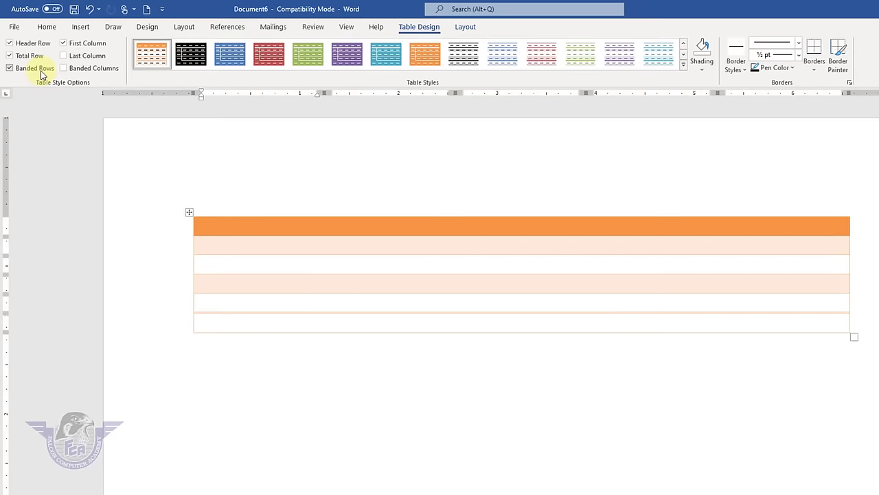
click(40, 70)
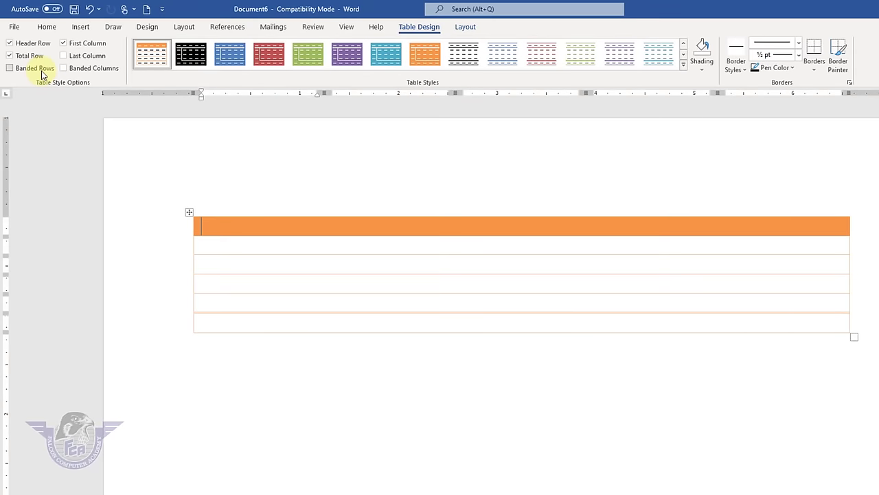
click(40, 70)
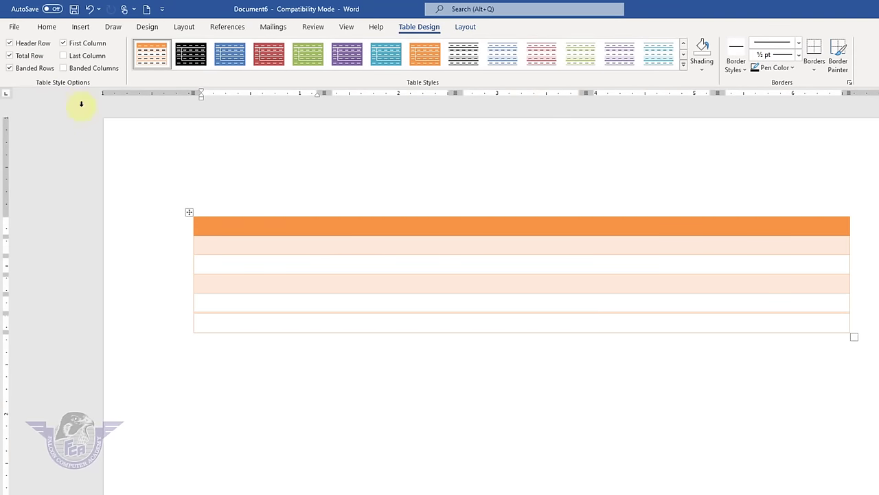
click(34, 70)
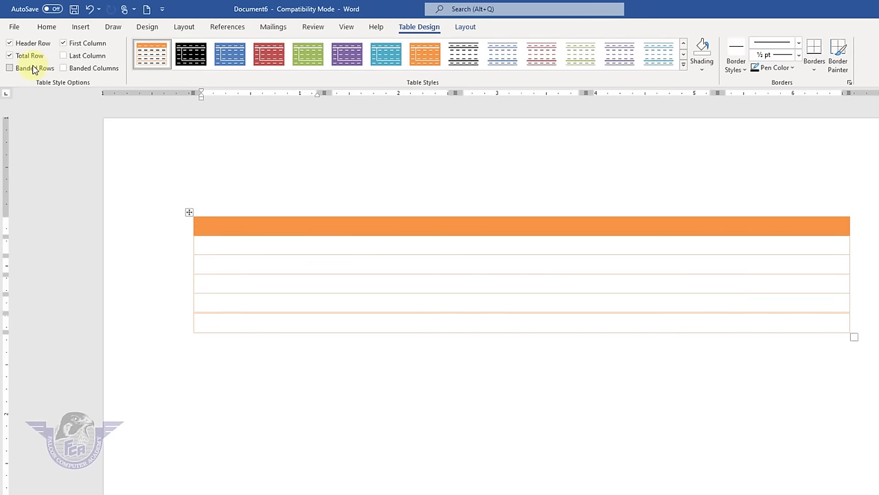
click(33, 69)
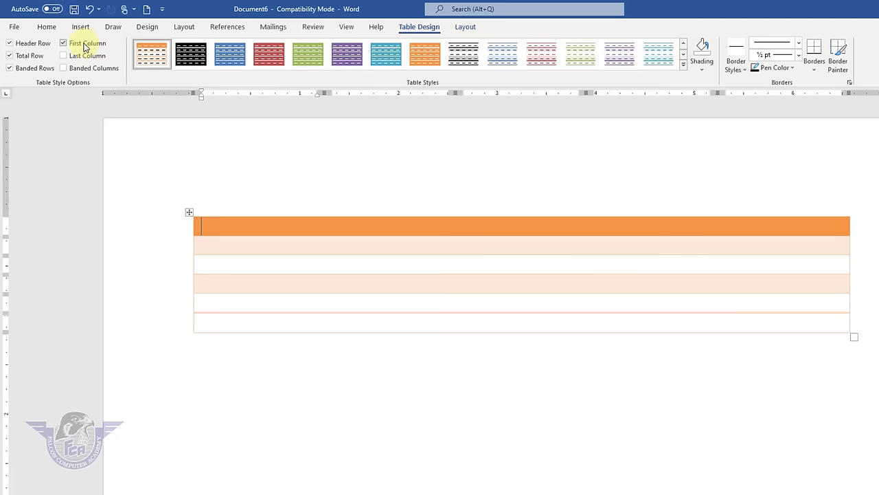
click(682, 67)
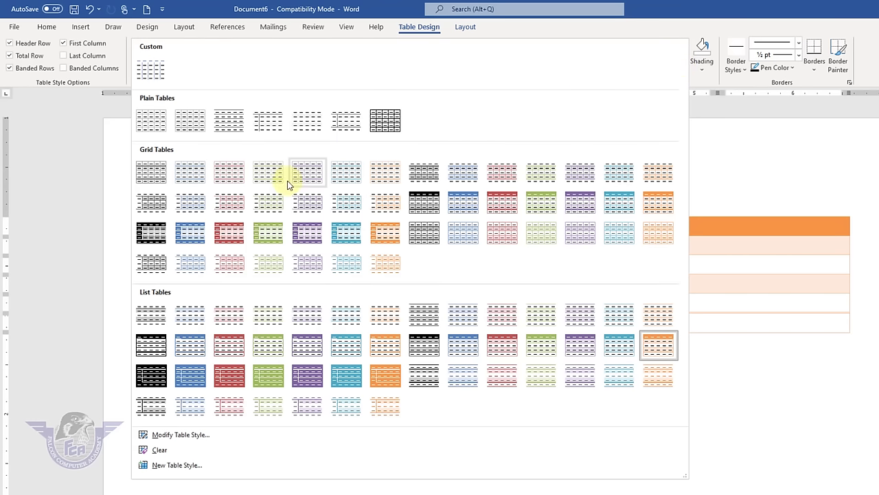
- Apply a green Grid Table style with banded columns, first and last column left off
click(268, 233)
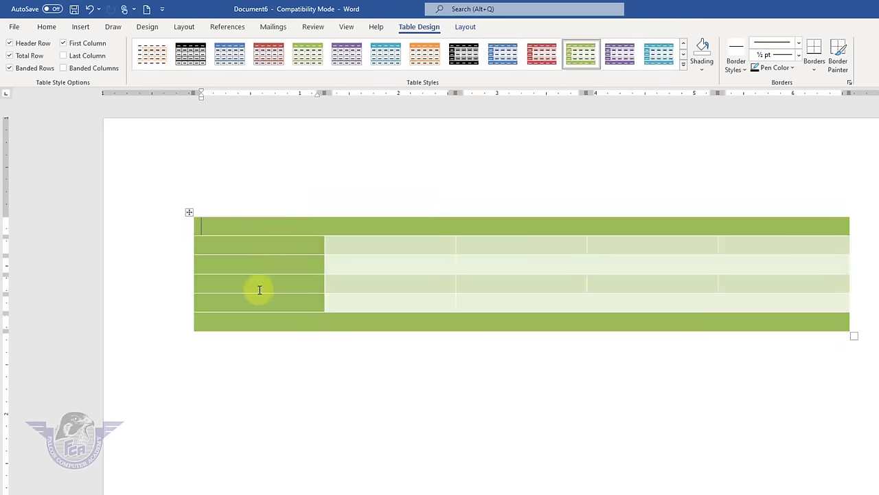
click(92, 45)
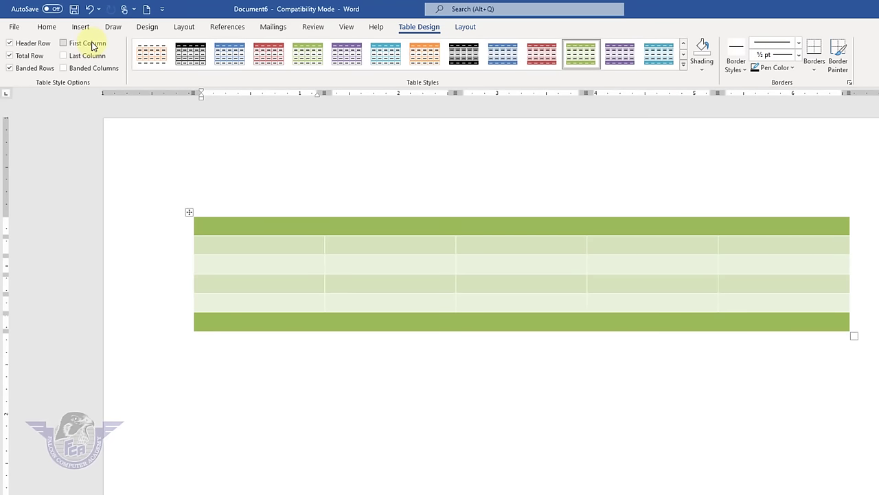
click(91, 49)
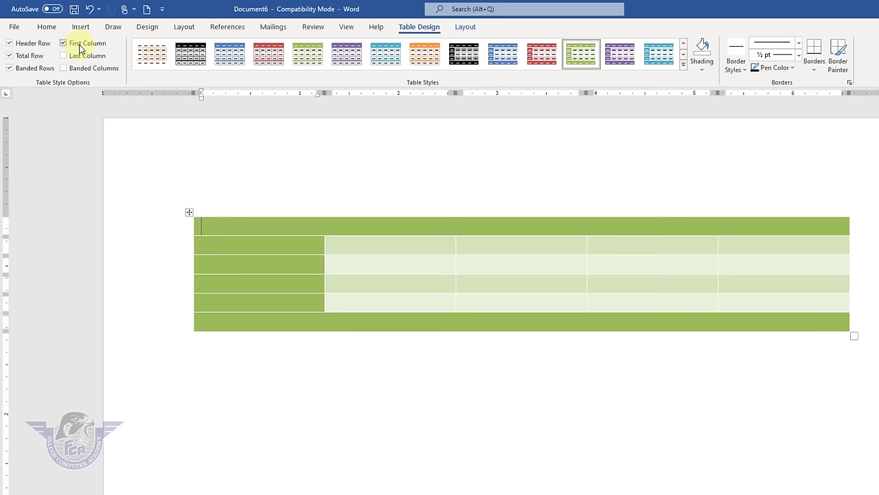
click(81, 47)
click(83, 64)
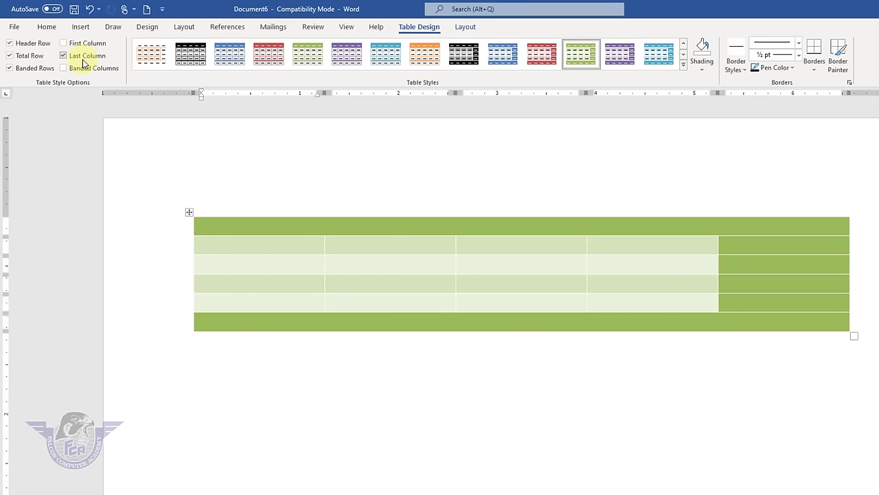
click(88, 61)
click(96, 71)
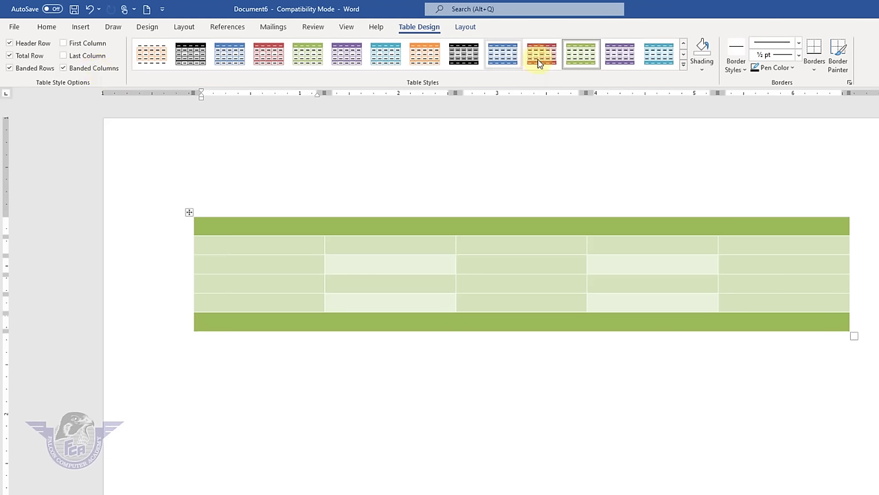
- Switch the table to the red Grid Table style
click(683, 70)
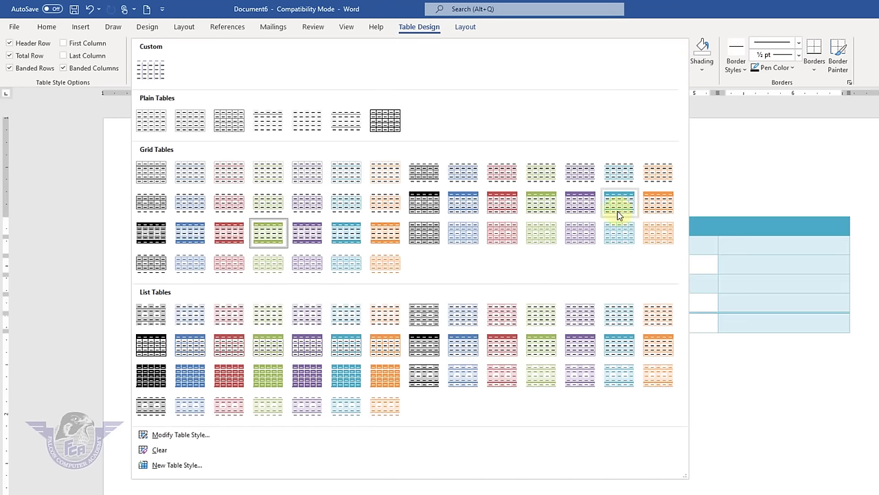
click(503, 206)
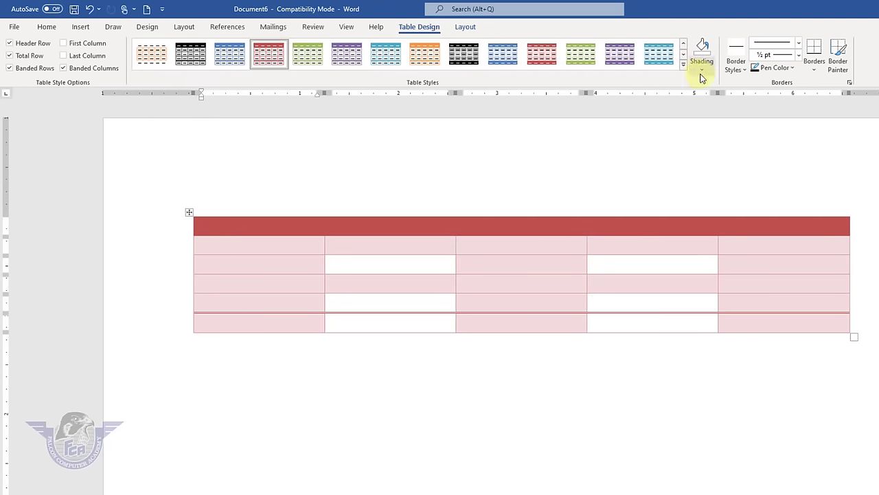
click(756, 225)
- Shade the header row blue
drag(723, 225, 237, 221)
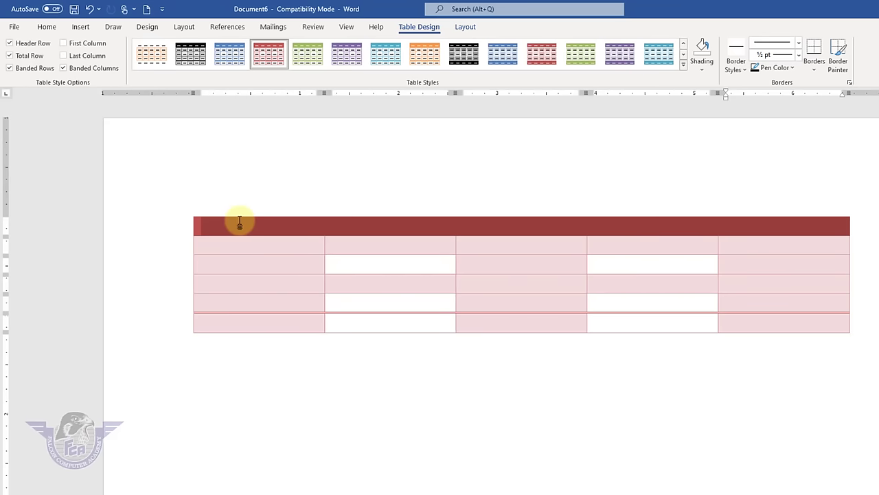
click(704, 73)
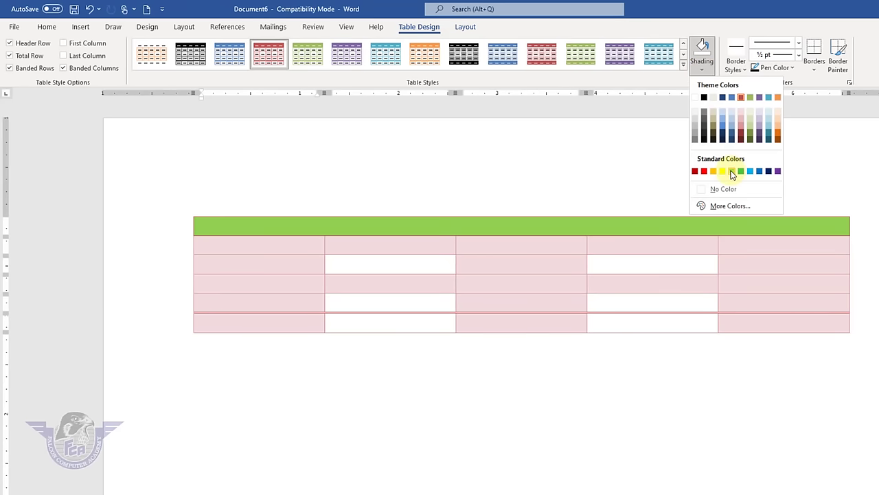
click(725, 131)
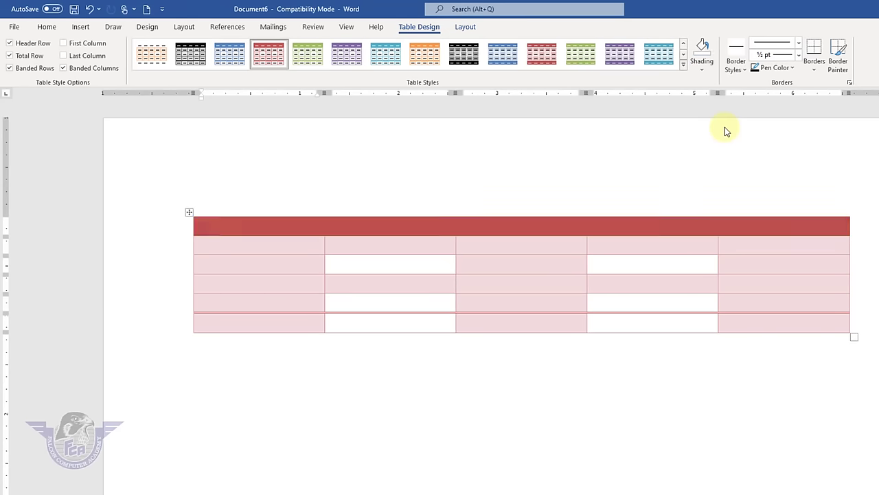
- Set the border pen to a light green ¾ pt double line
click(744, 69)
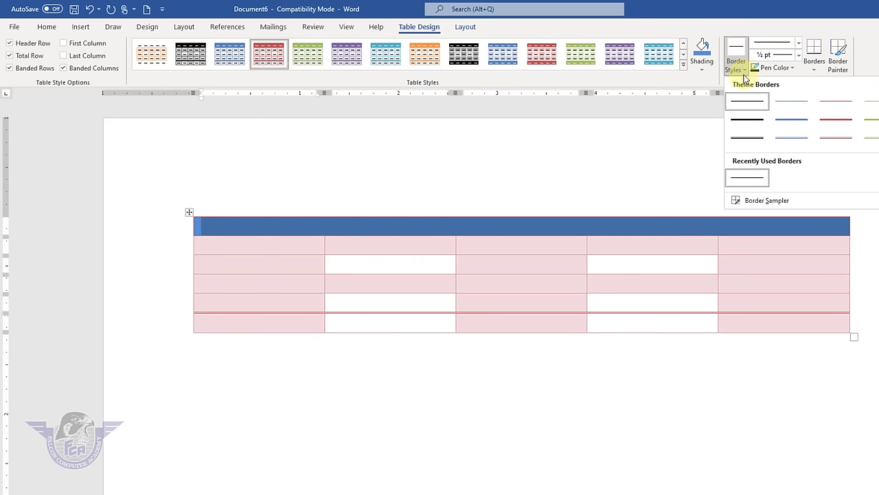
click(747, 119)
click(800, 47)
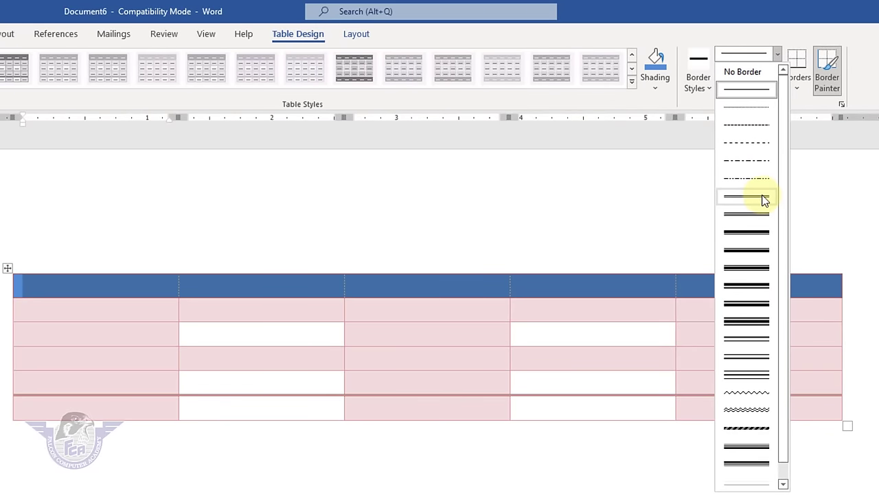
click(764, 199)
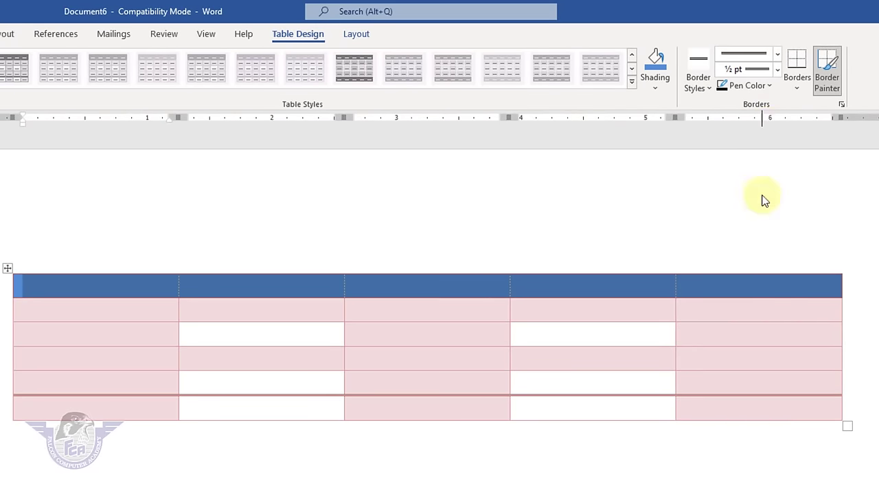
click(777, 72)
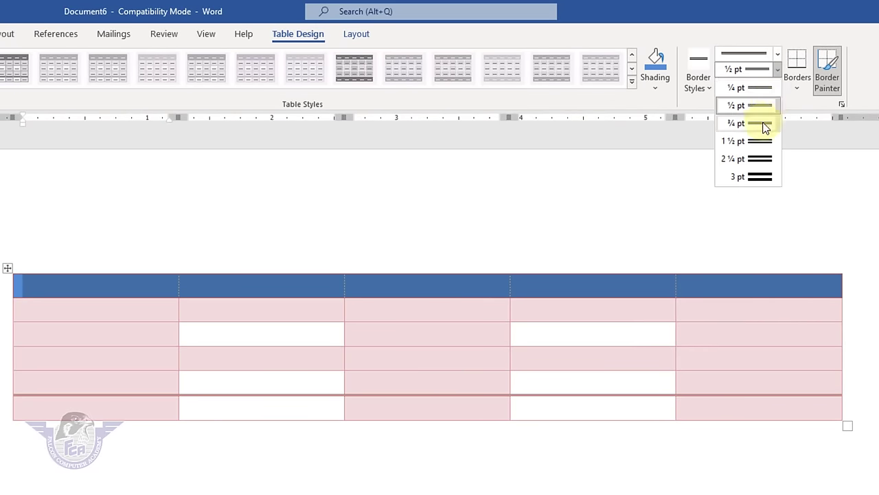
click(764, 124)
click(769, 86)
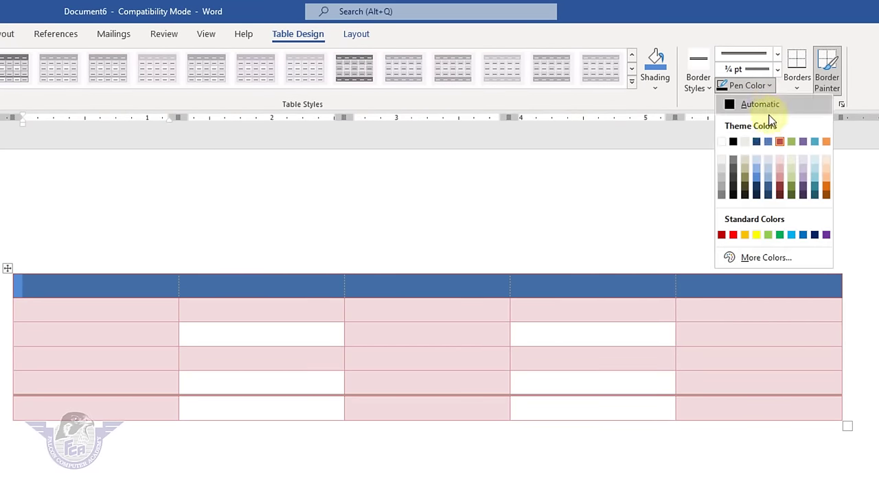
click(769, 235)
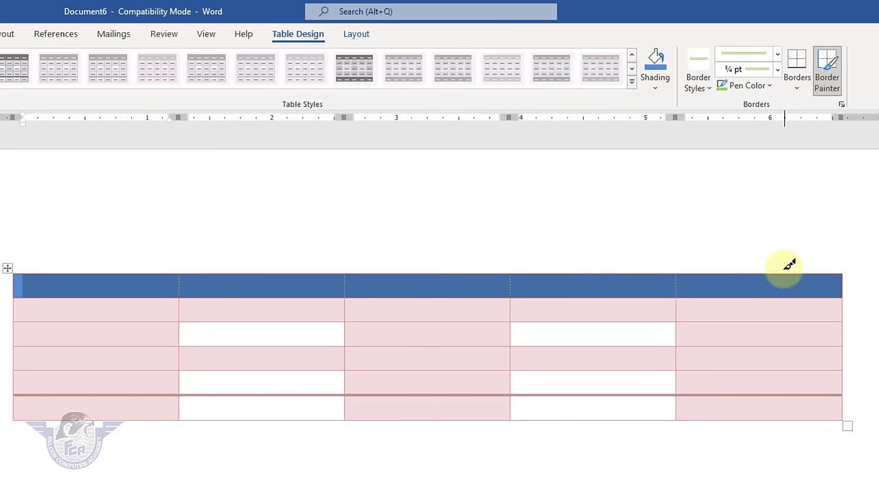
- Paint the right column's borders with the light green double line
mouse_move(683, 276)
mouse_down()
mouse_move(679, 409)
mouse_move(662, 393)
mouse_move(760, 402)
mouse_up()
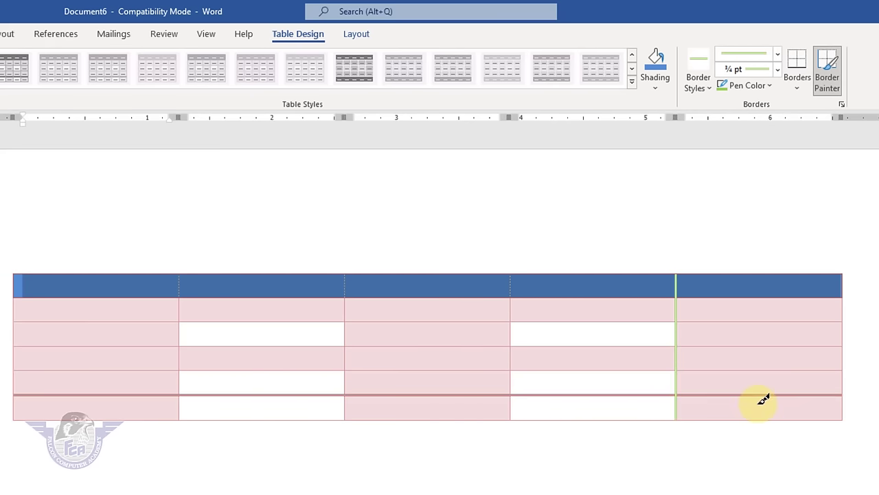
drag(690, 369, 839, 369)
click(830, 83)
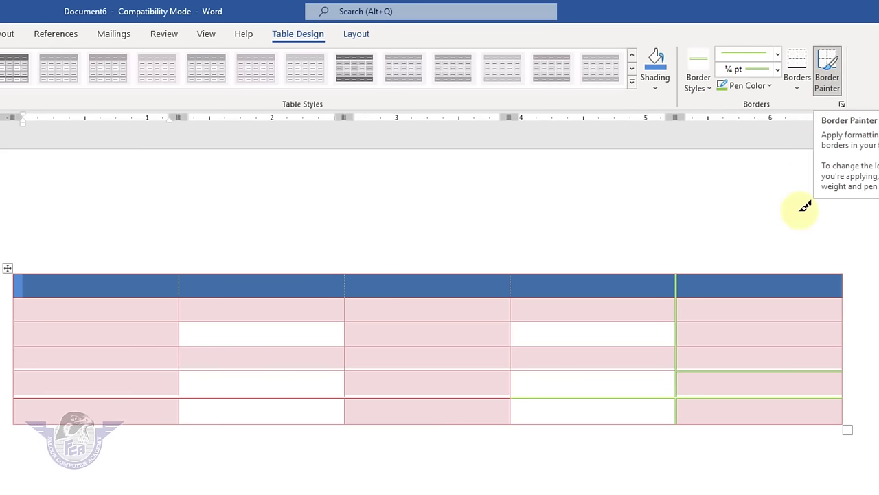
mouse_move(711, 344)
mouse_down()
mouse_move(742, 340)
mouse_move(775, 309)
mouse_up()
drag(714, 294, 783, 268)
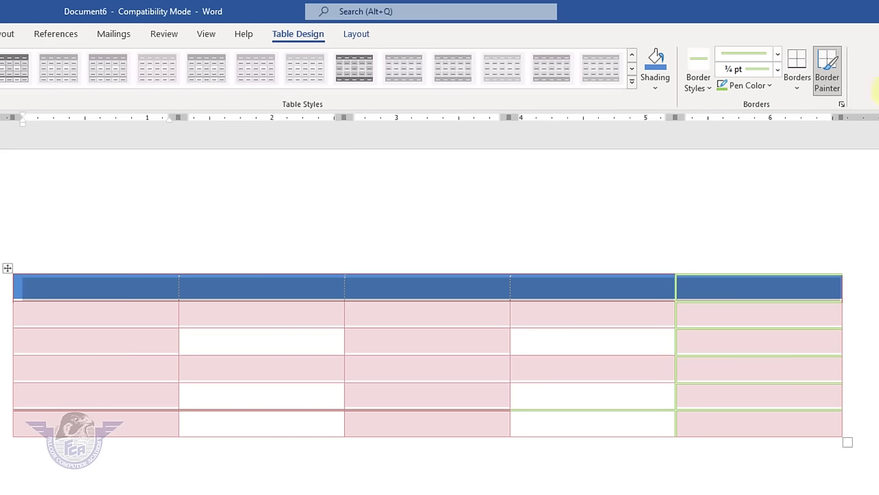
click(832, 78)
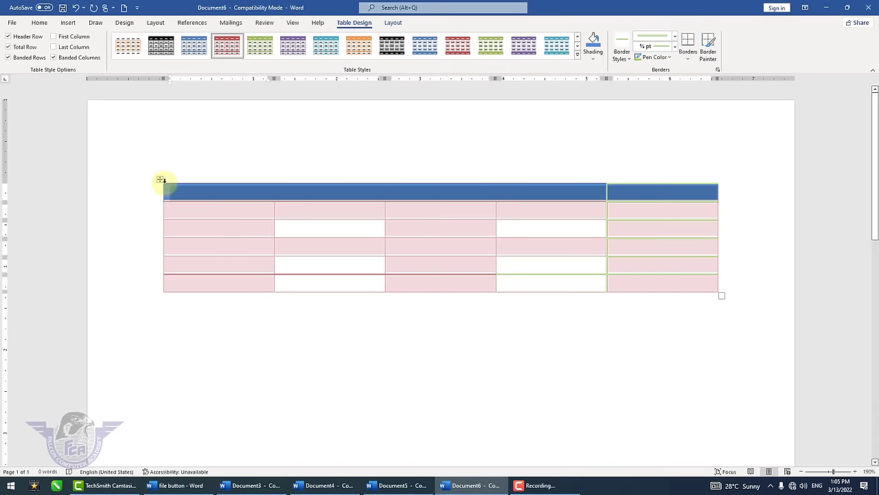
- Give the whole table a 3 pt solid red outside border
click(158, 179)
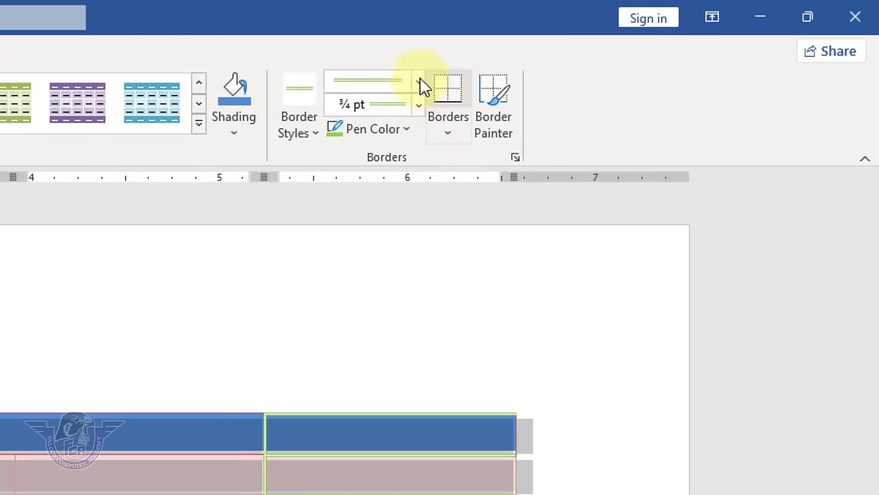
click(654, 40)
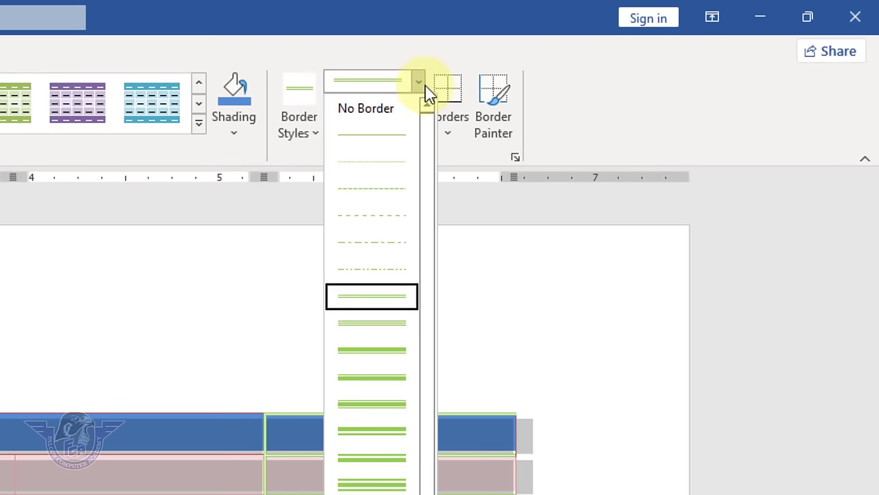
click(388, 358)
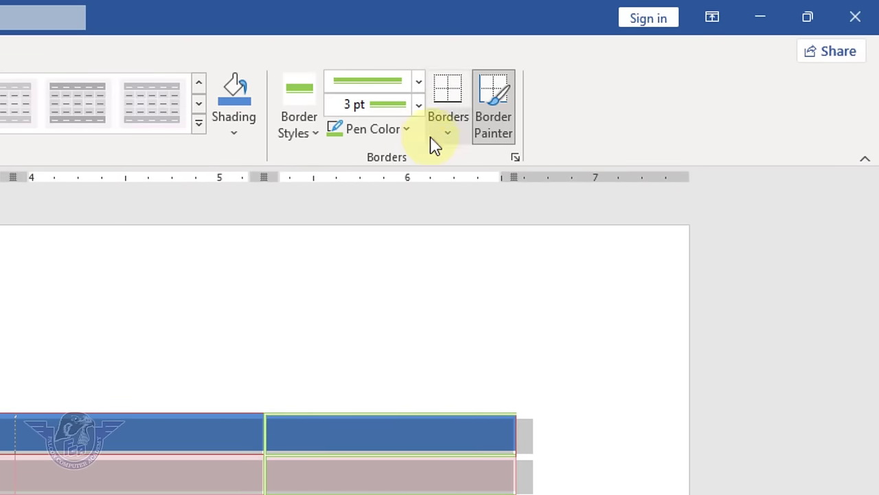
click(419, 106)
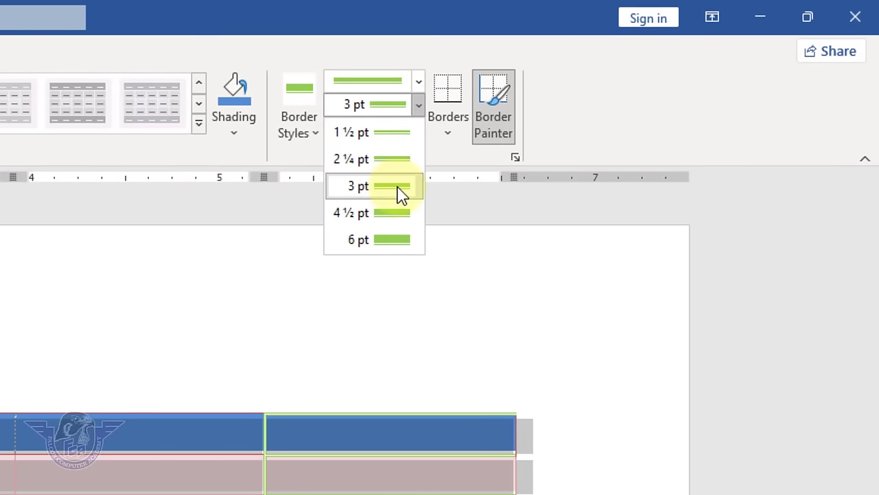
click(398, 186)
click(408, 133)
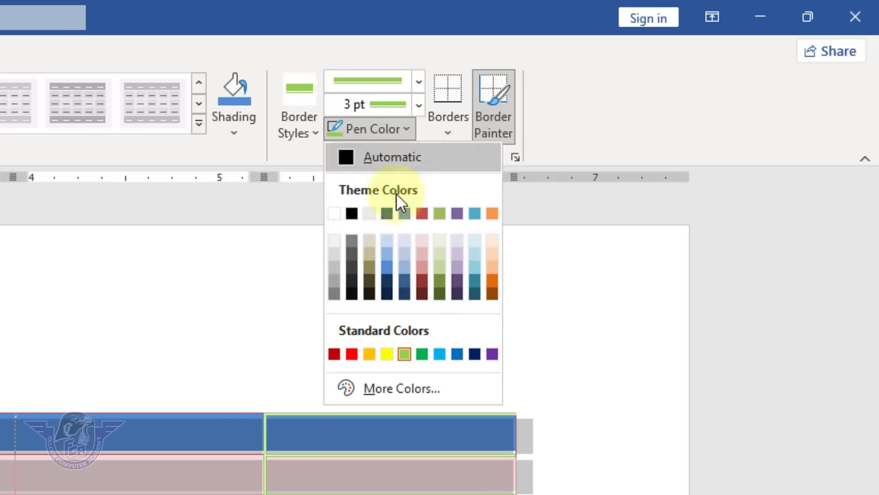
click(352, 354)
click(448, 134)
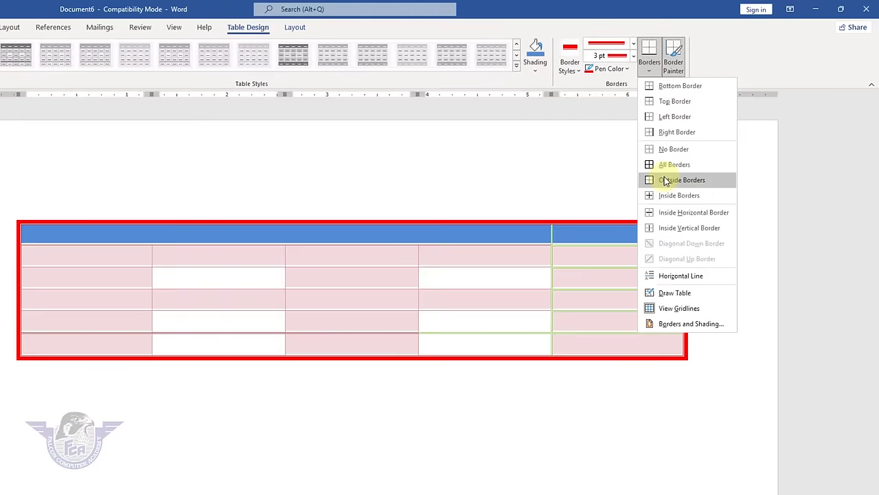
click(454, 335)
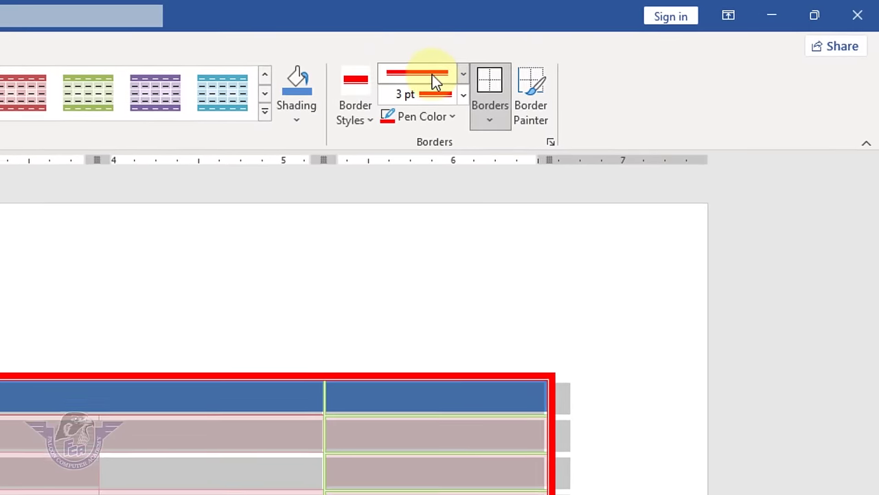
- Apply thin single-line 1 pt green borders to all the table's inside lines
click(433, 77)
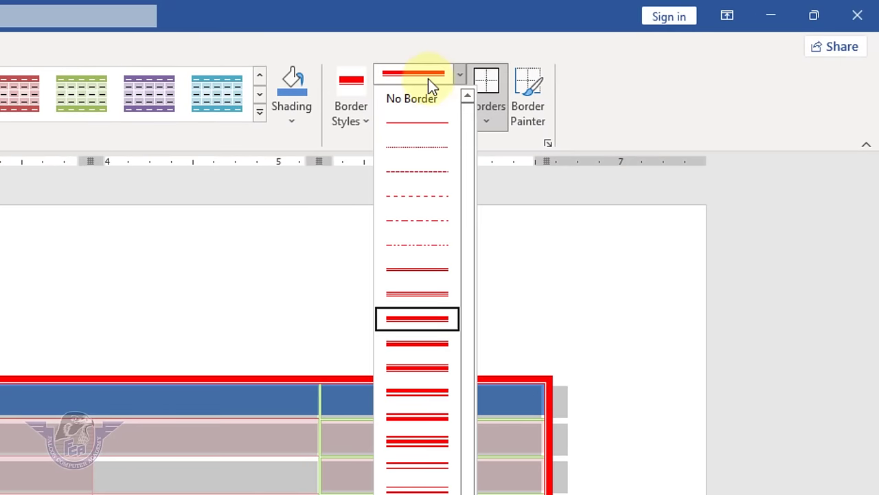
click(428, 125)
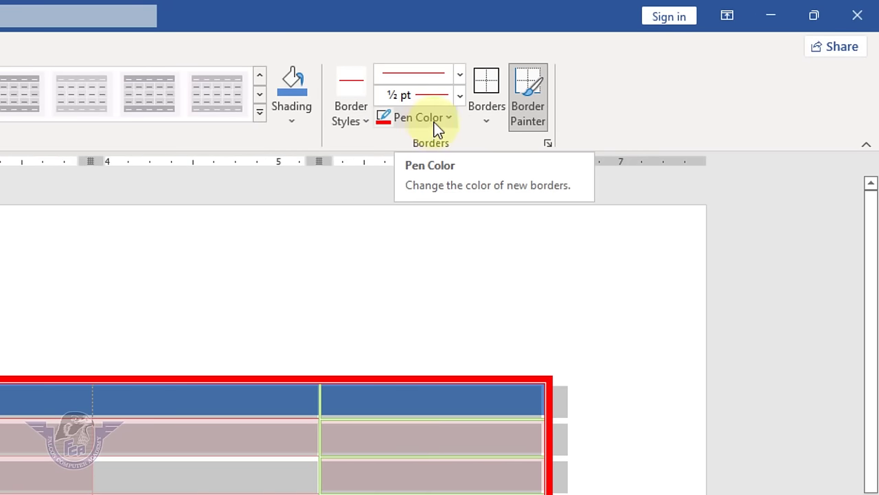
click(461, 96)
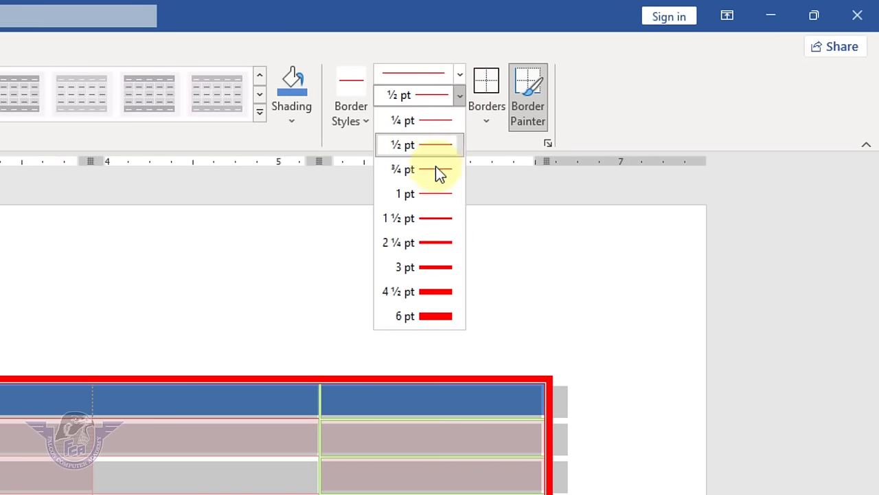
key(Escape)
click(451, 121)
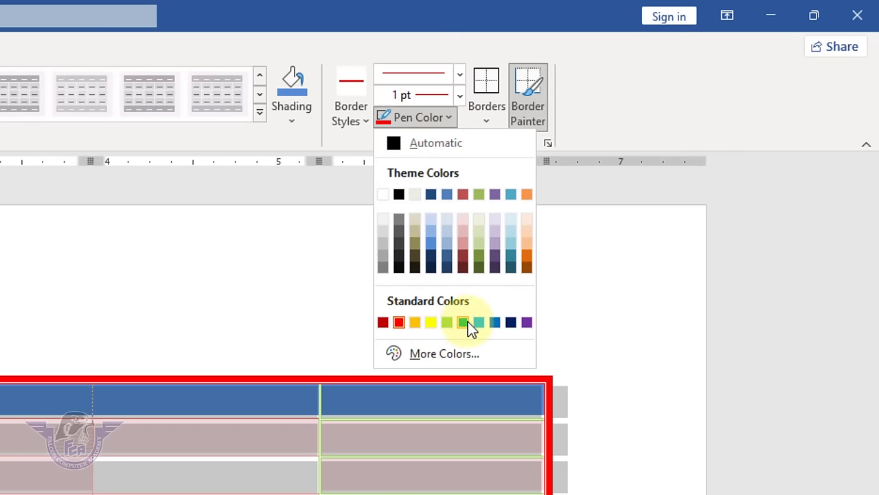
click(464, 323)
click(489, 120)
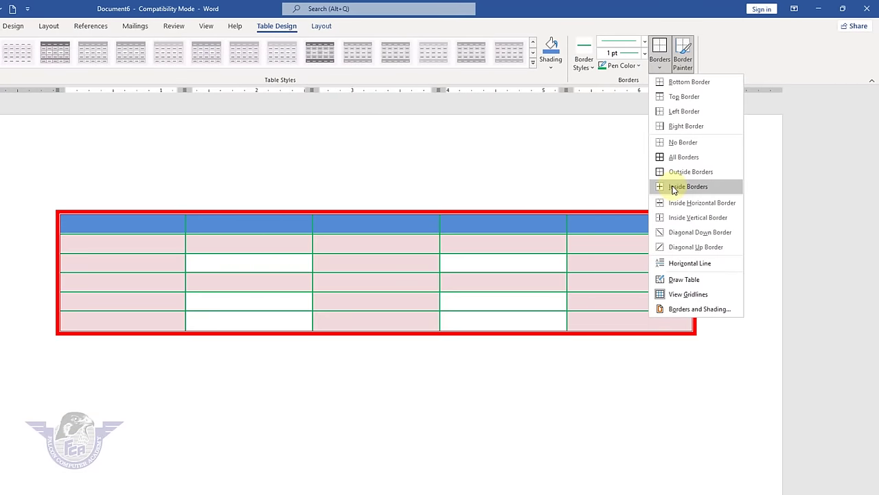
click(673, 189)
click(714, 235)
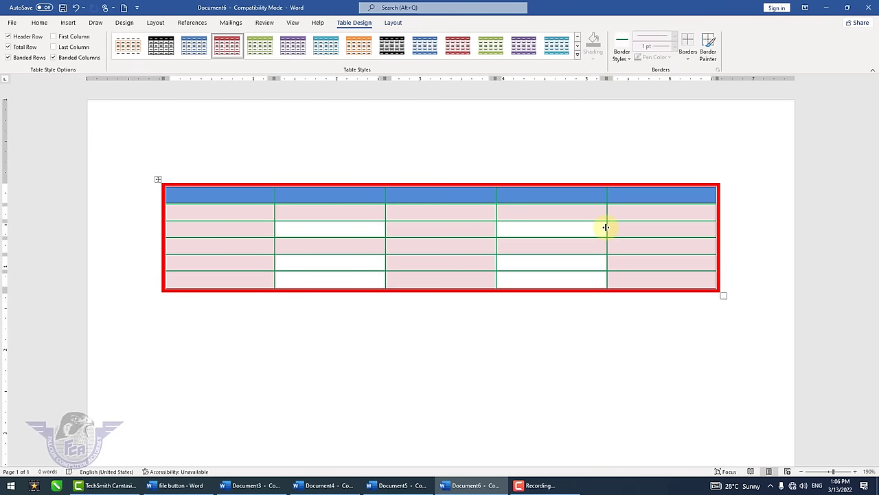
- Select the red-bordered table and remove it with Delete Table
click(534, 254)
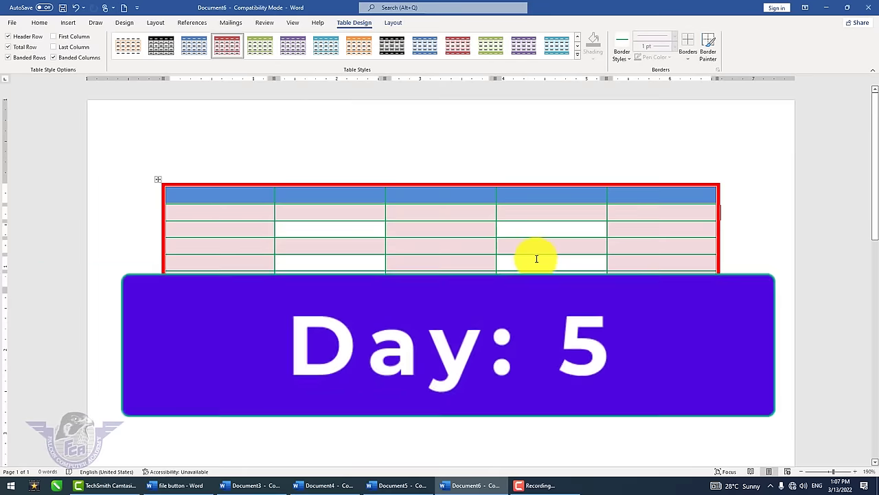
click(393, 25)
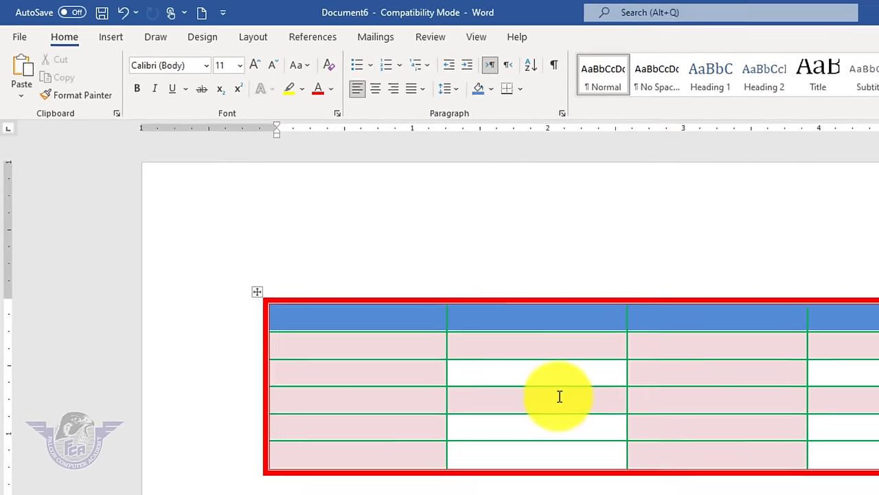
click(516, 346)
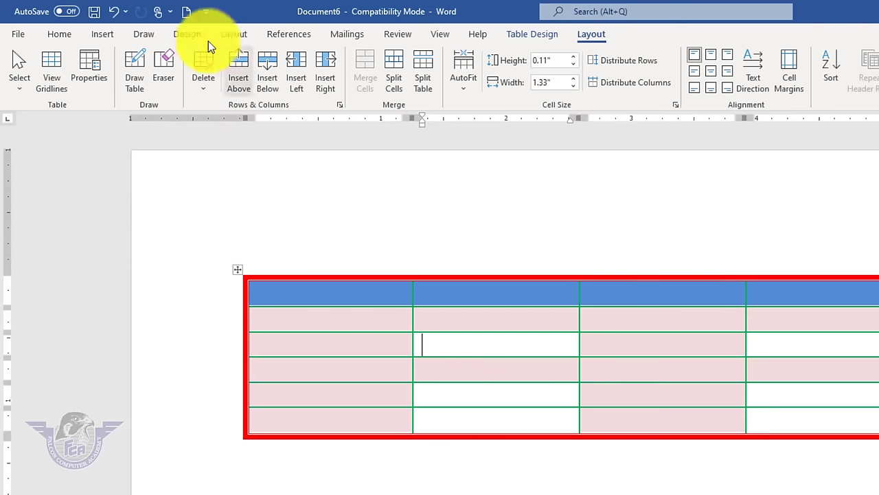
click(237, 271)
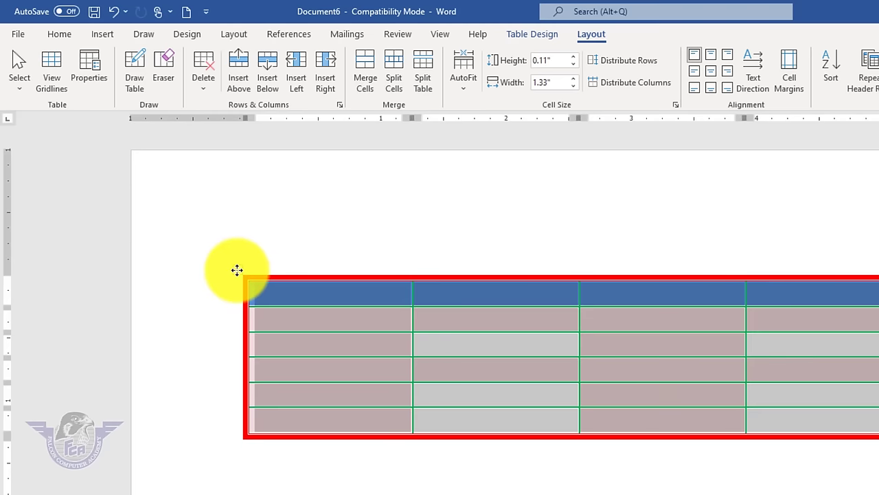
right_click(237, 271)
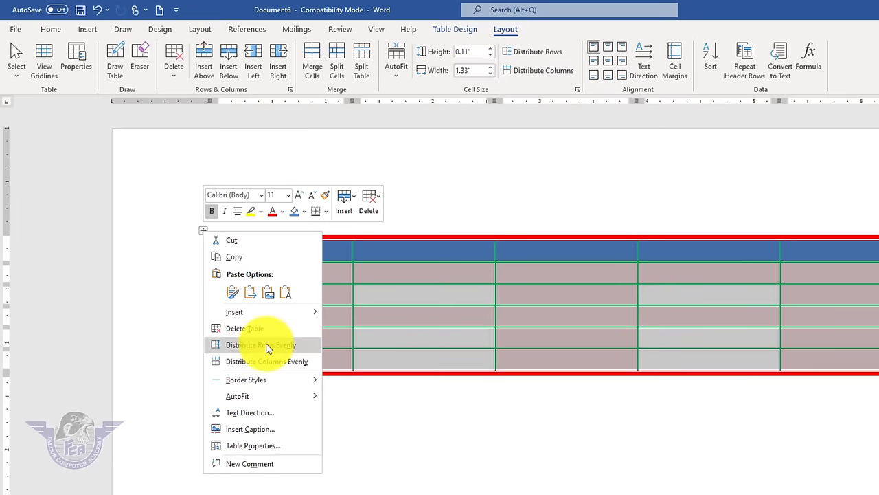
click(271, 338)
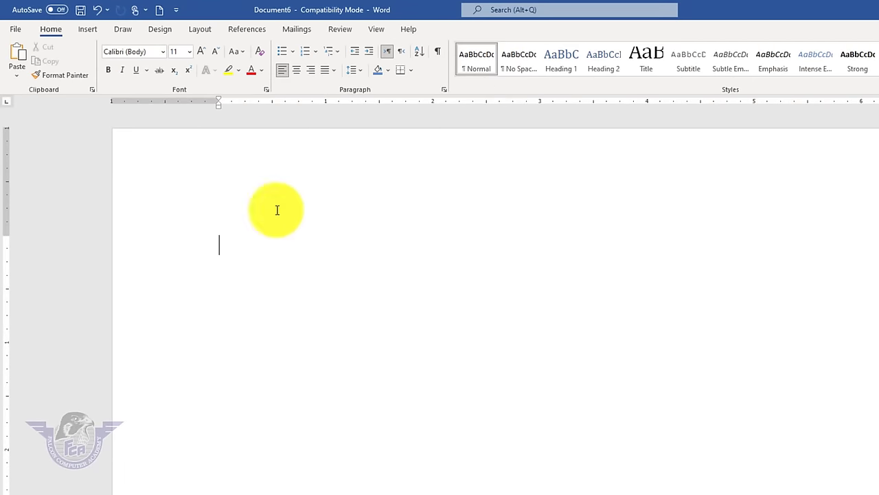
click(88, 29)
click(100, 75)
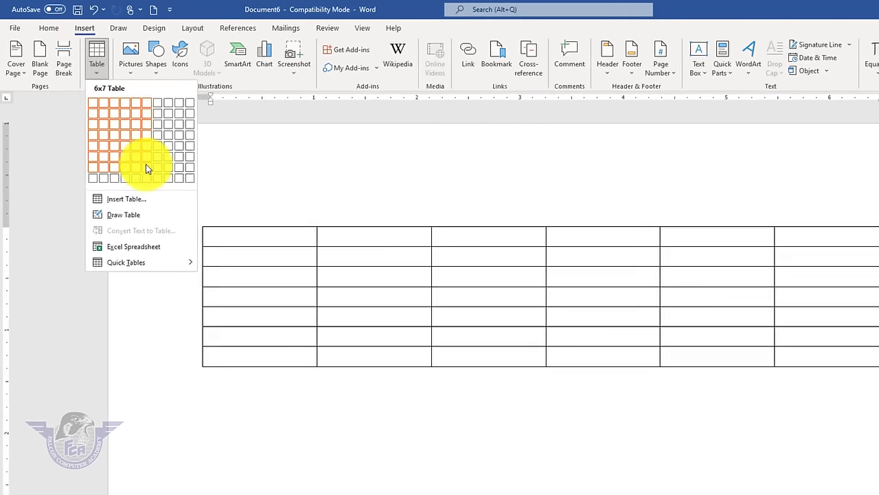
click(152, 174)
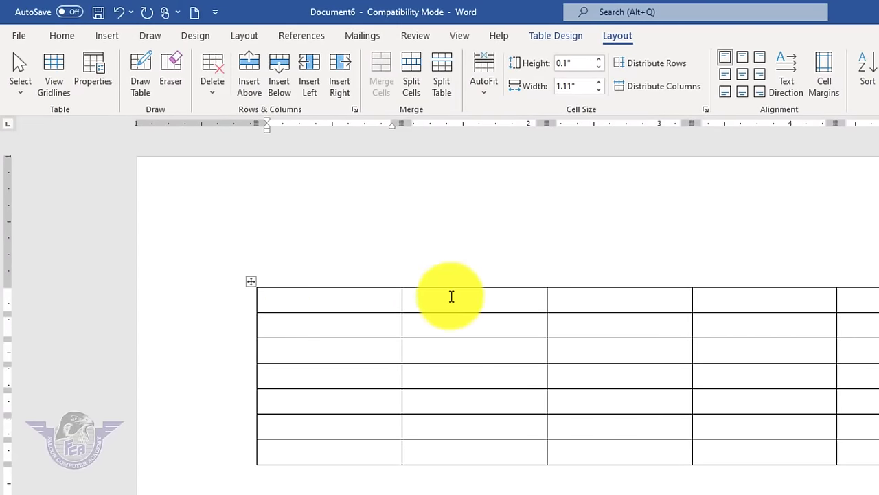
- Use Select Cell on the first cell, then Select Row on the fifth row
click(20, 88)
click(41, 113)
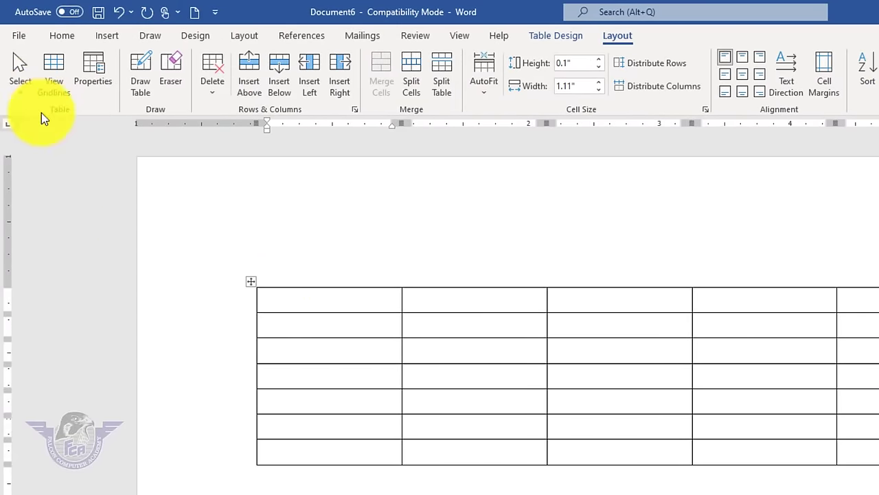
click(284, 307)
click(301, 378)
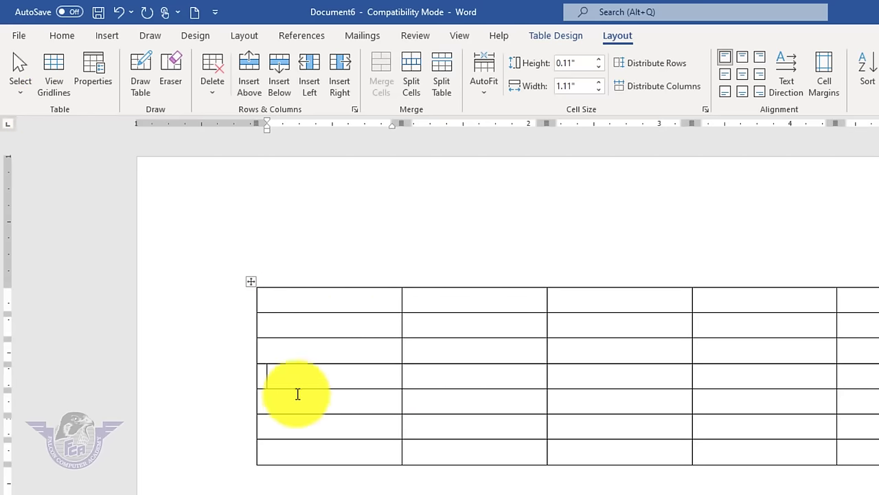
click(294, 397)
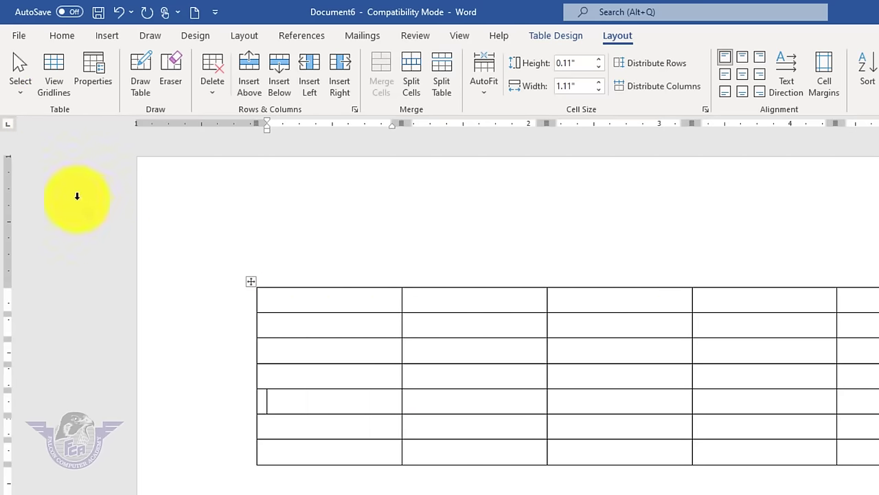
click(17, 93)
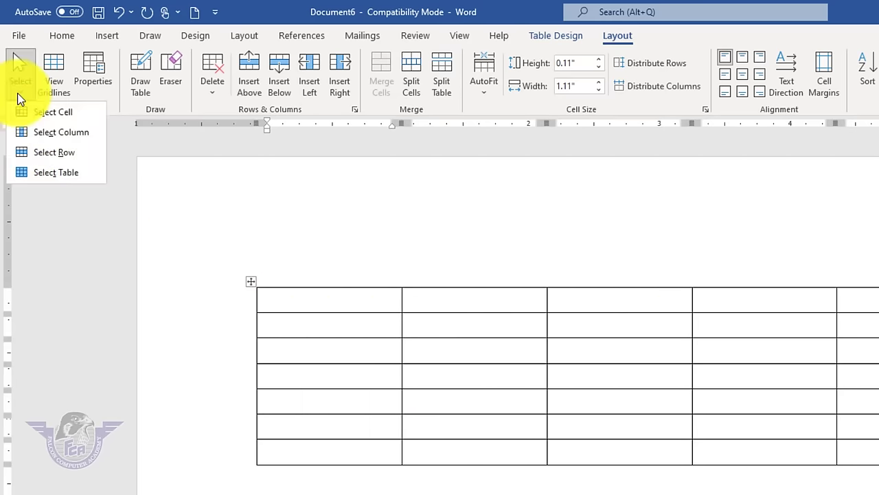
click(56, 152)
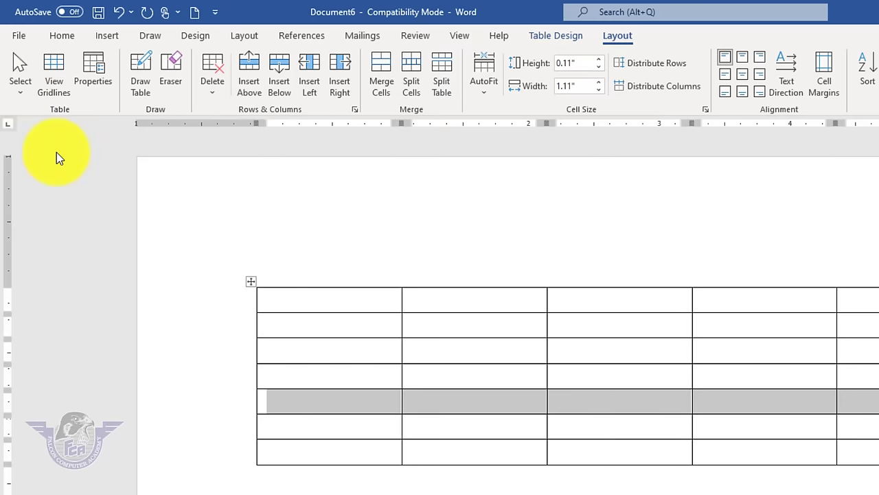
click(856, 302)
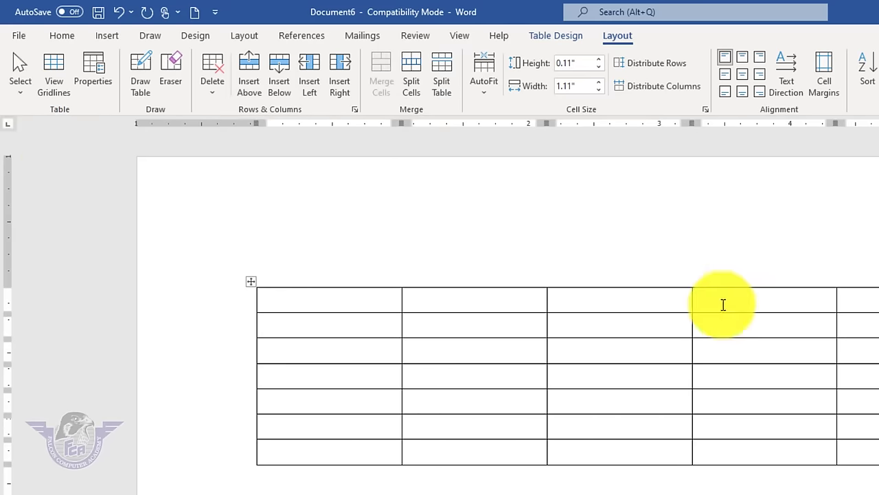
- Select the third column, then select the whole table
click(663, 306)
click(19, 96)
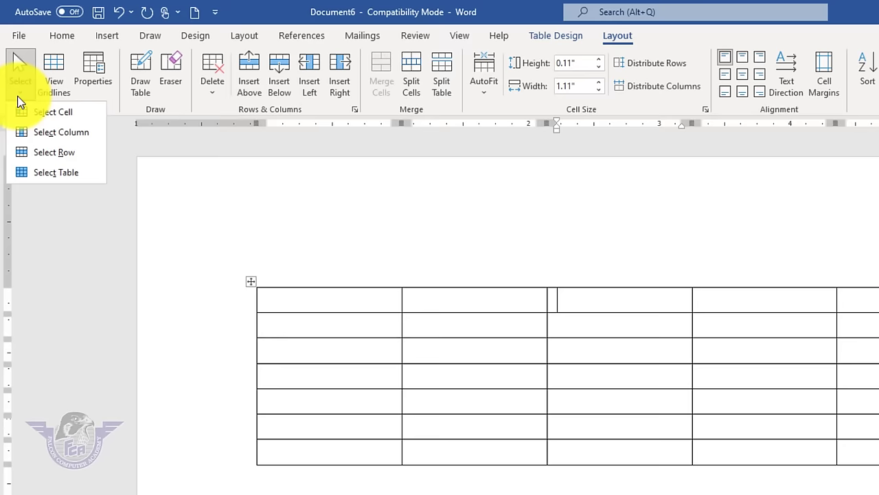
click(45, 132)
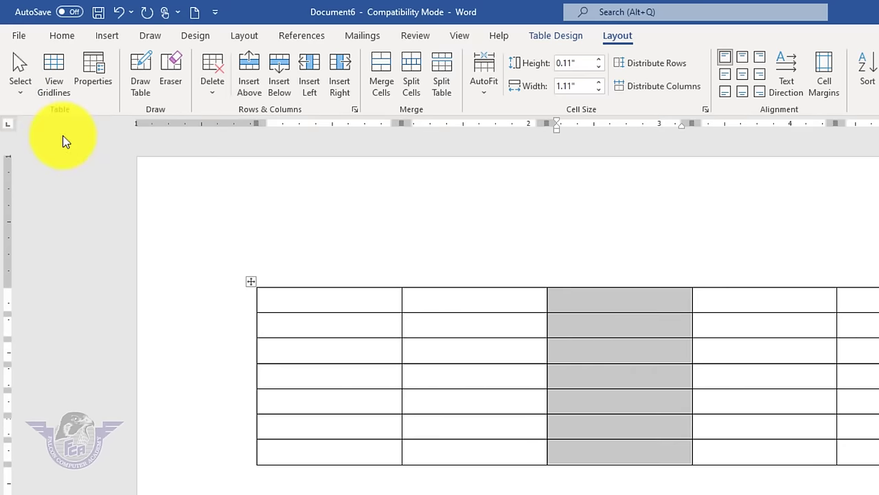
click(314, 295)
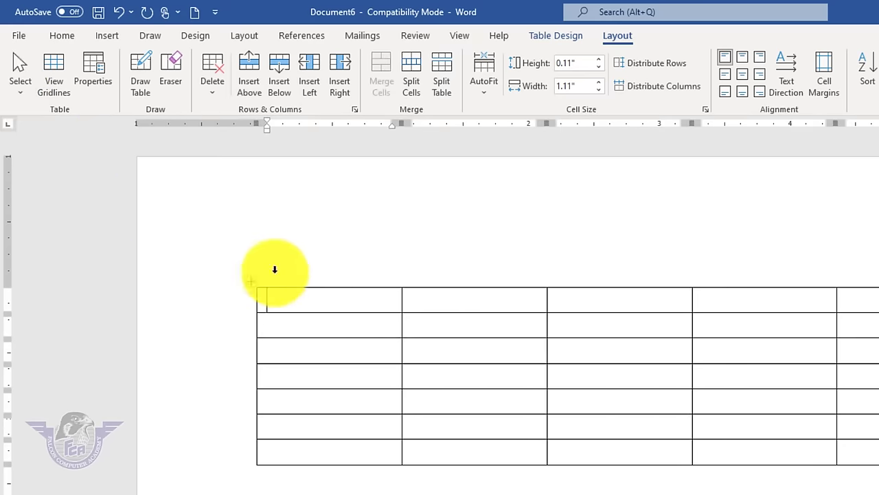
click(20, 98)
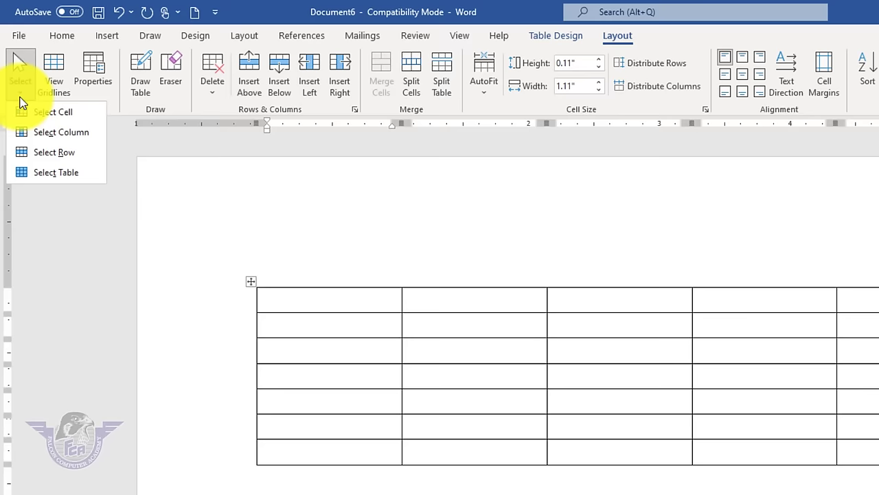
click(90, 171)
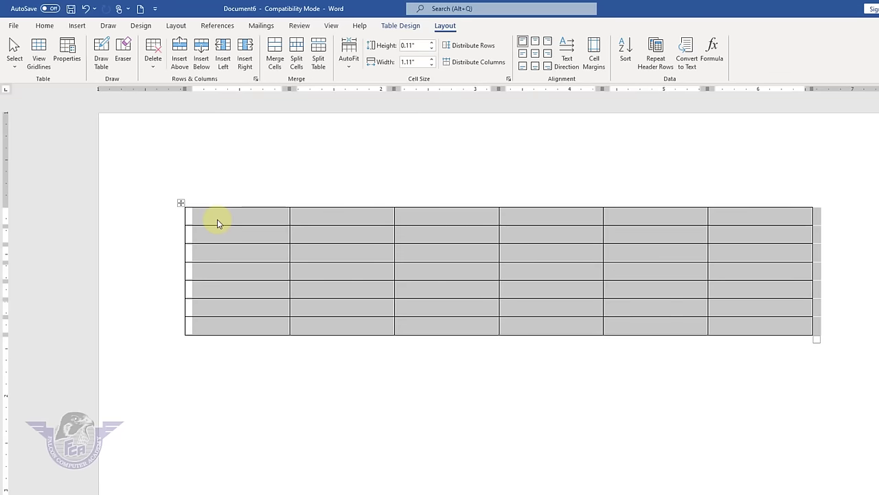
- Select the first cell, first row, first column and whole table by clicking their margins
click(217, 221)
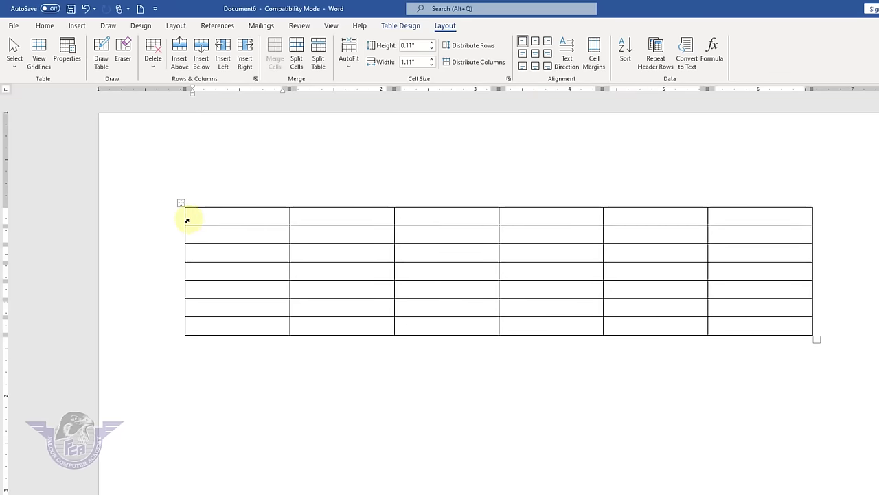
click(187, 220)
click(190, 217)
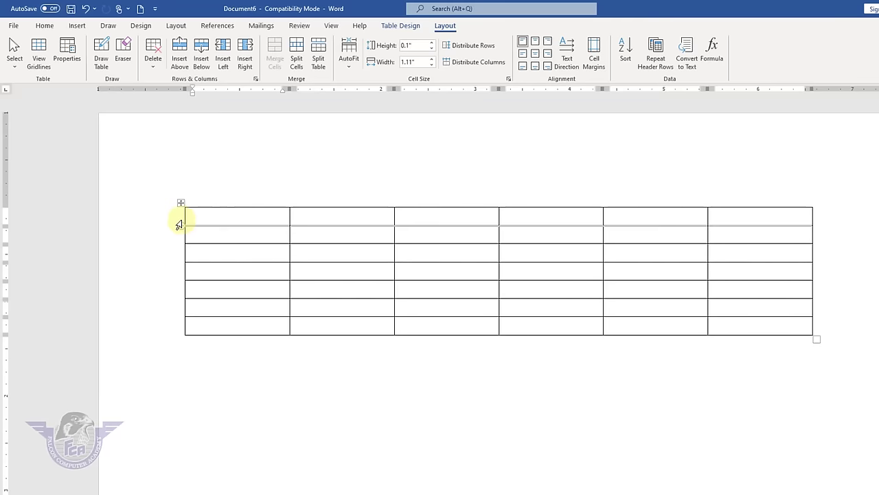
click(179, 224)
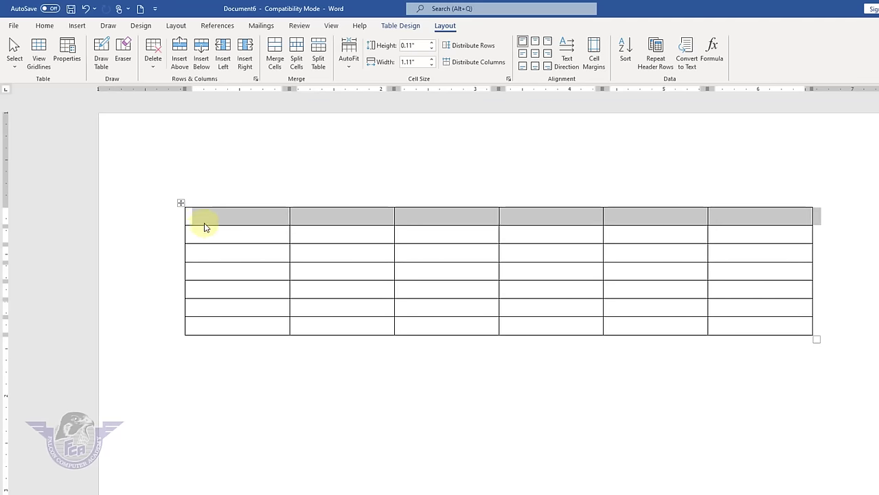
click(185, 220)
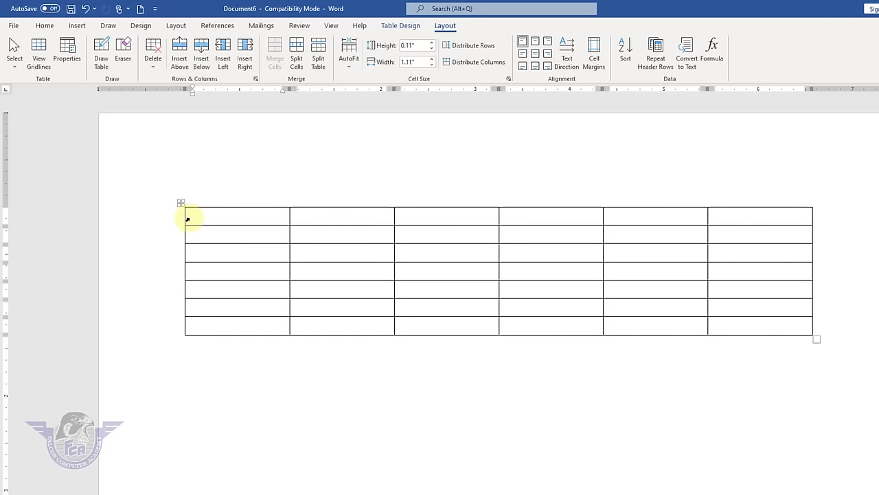
click(187, 218)
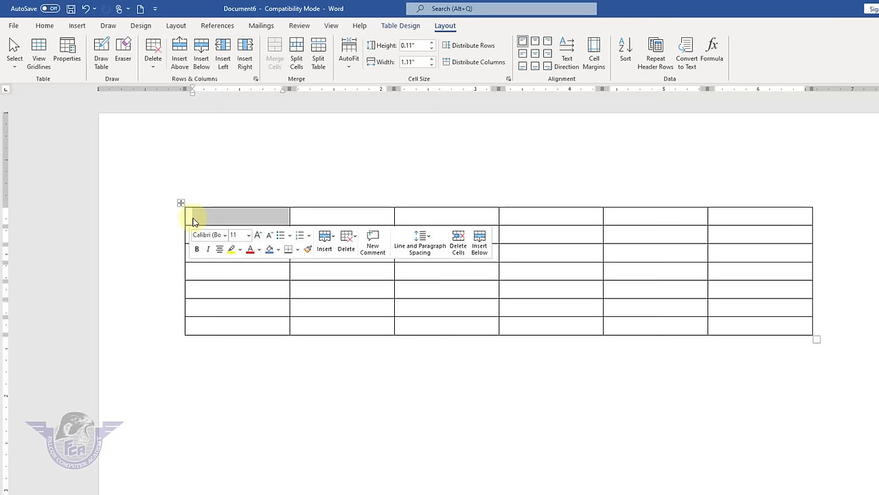
click(190, 219)
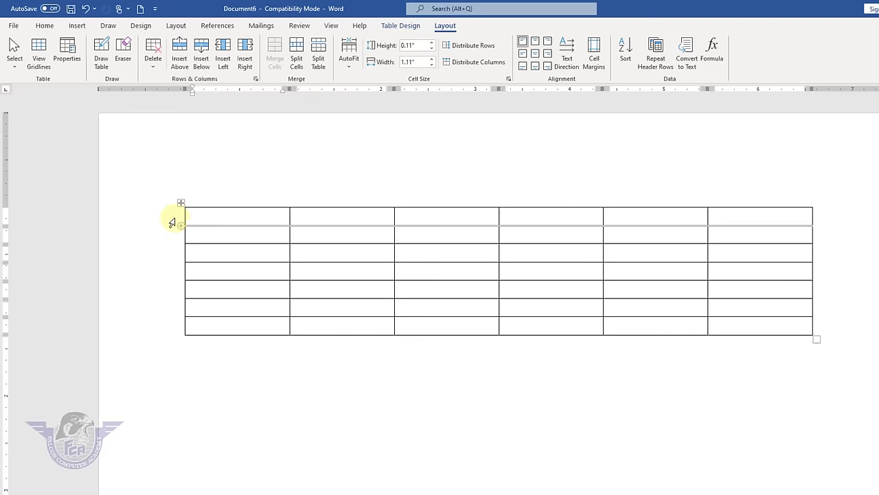
click(172, 222)
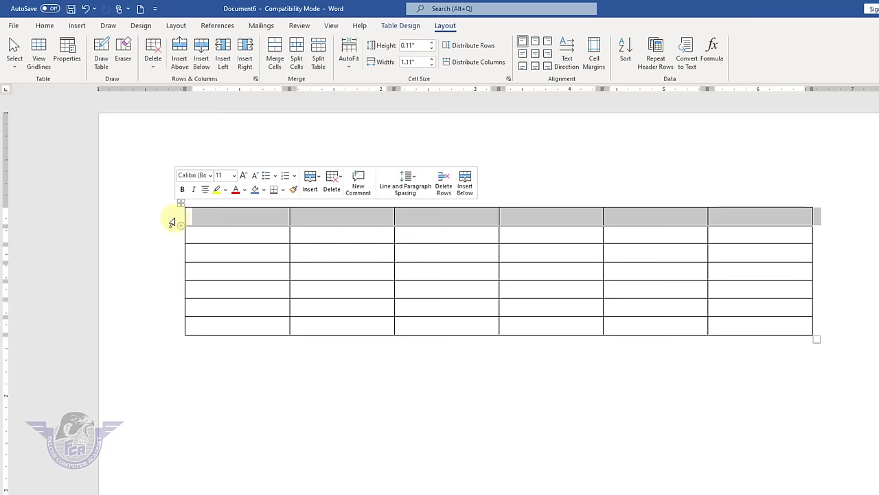
click(241, 220)
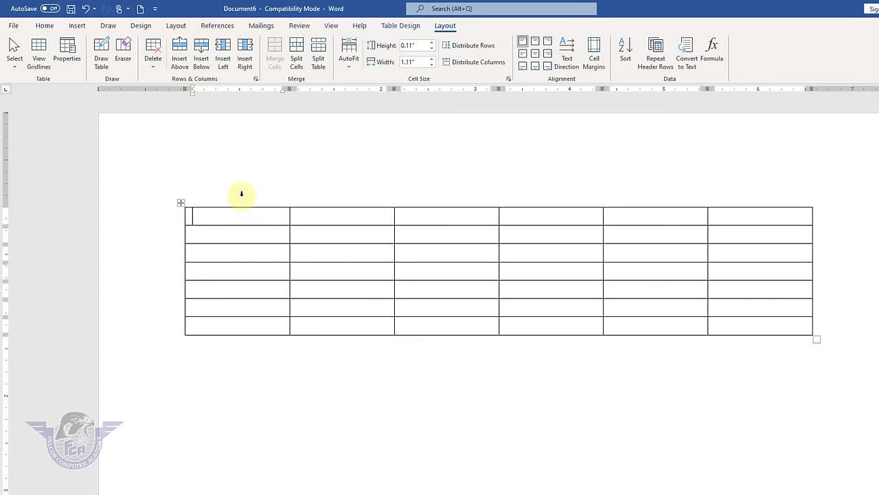
click(241, 194)
click(251, 220)
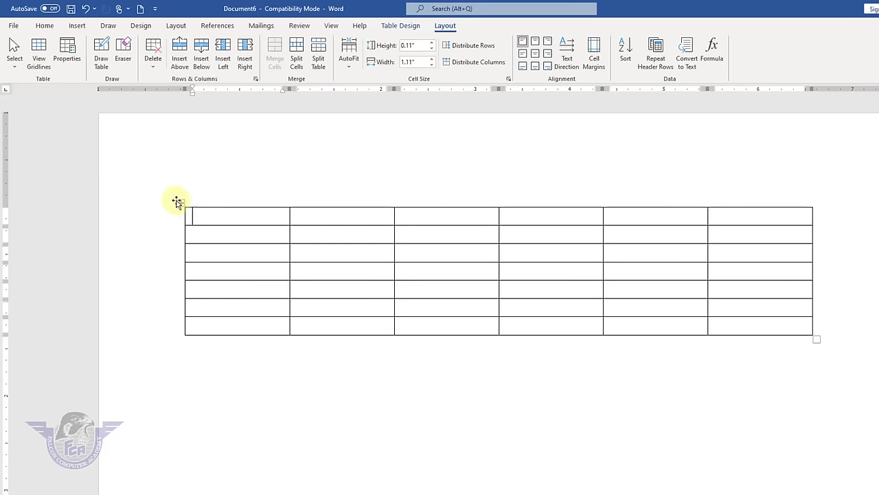
click(180, 204)
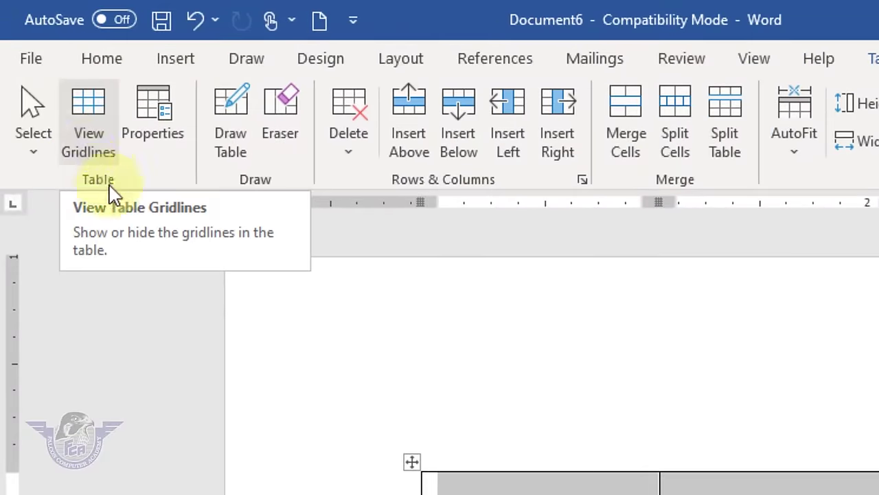
- Show the print preview of the page with the empty 6-by-7 table
click(520, 489)
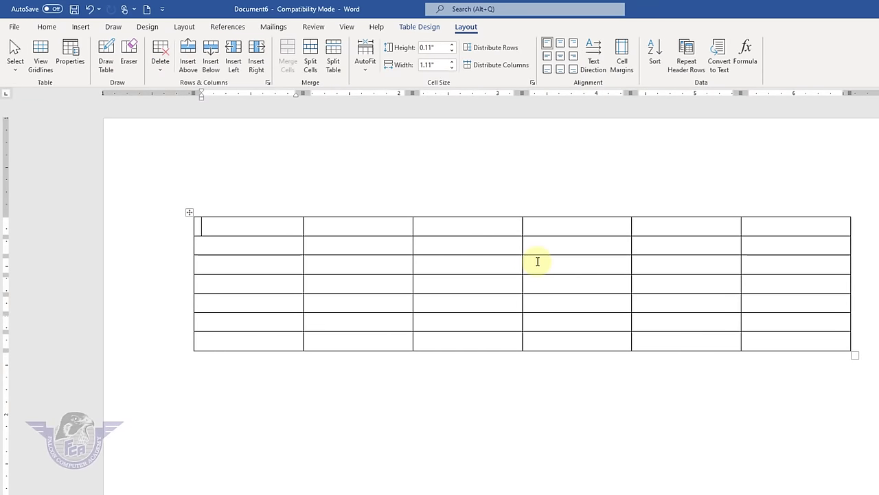
click(15, 26)
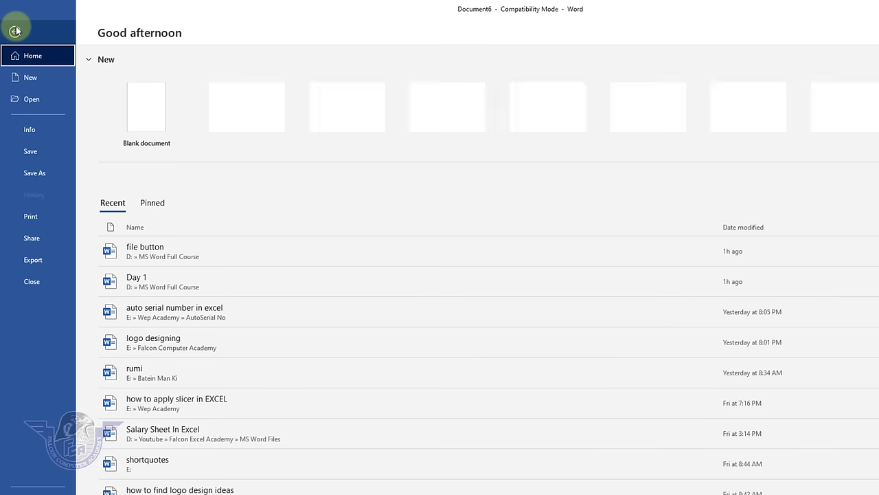
click(45, 218)
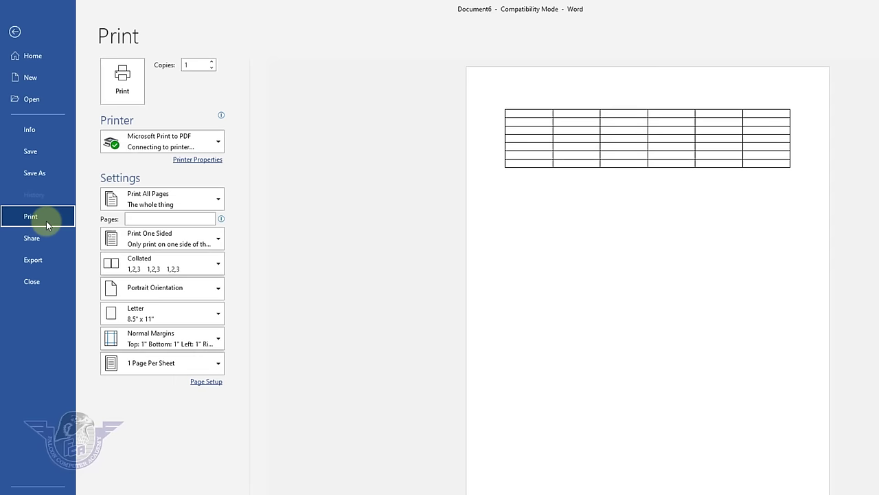
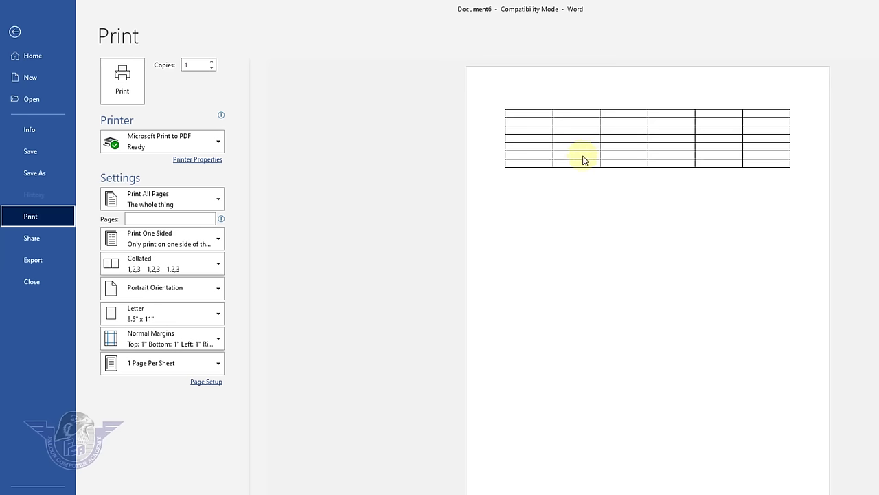
- Leave the print preview and apply No Border to the whole six-column table
key(Escape)
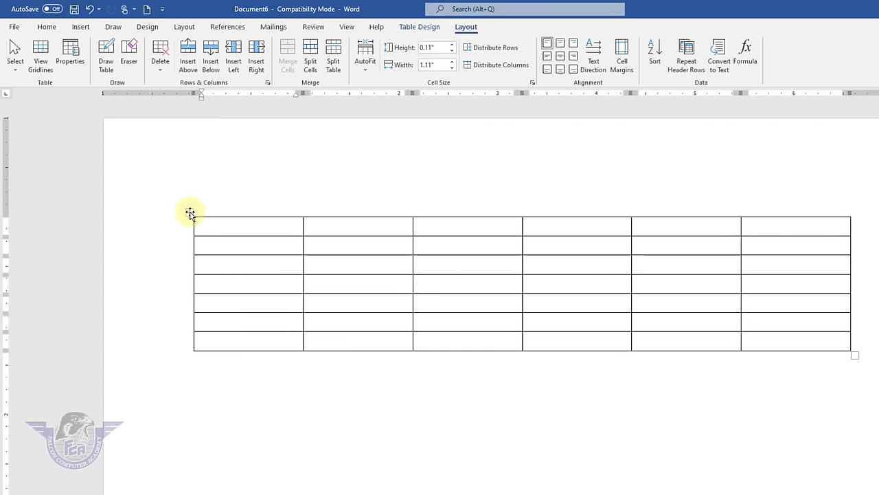
click(190, 214)
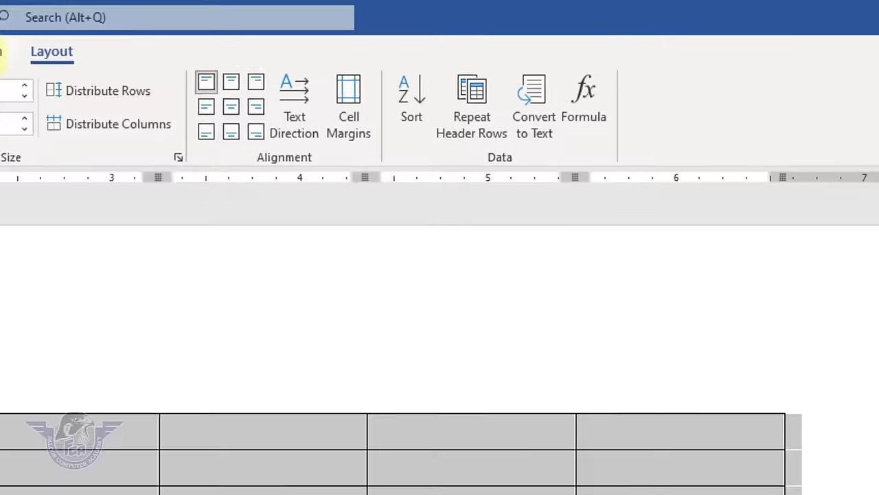
click(2, 52)
click(718, 136)
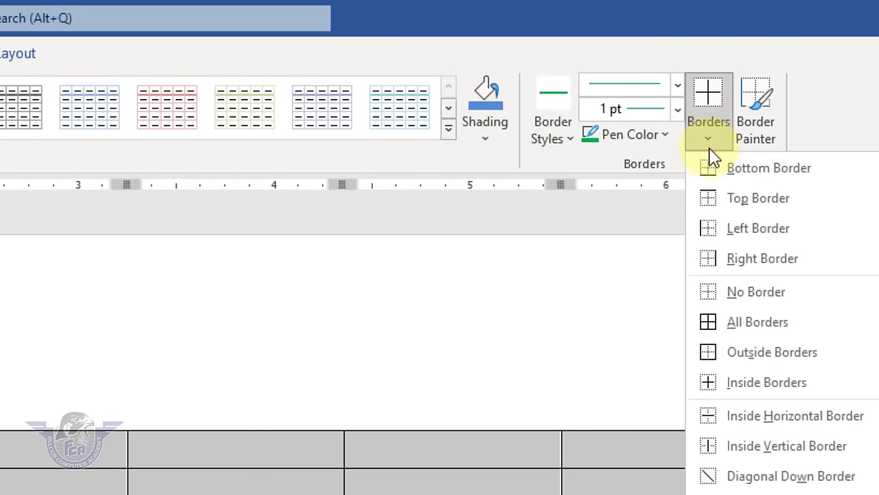
click(719, 293)
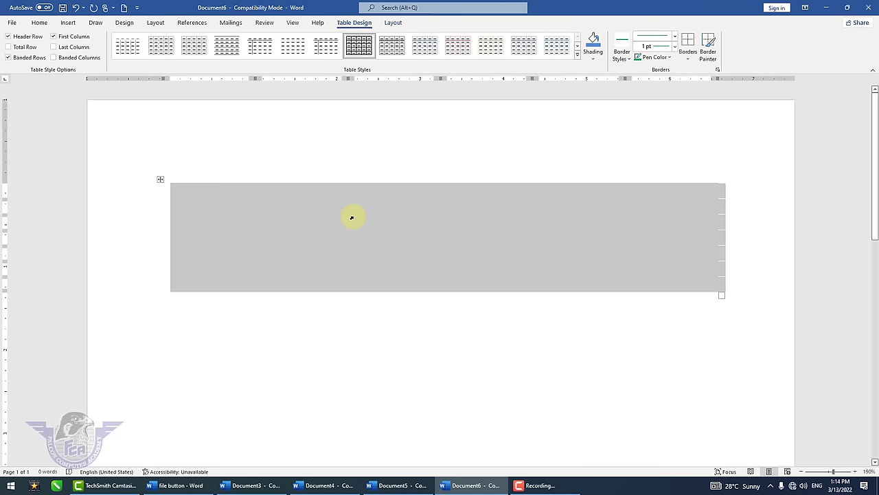
- Select the empty borderless table and turn on View Gridlines to show dashed cell outlines
click(352, 217)
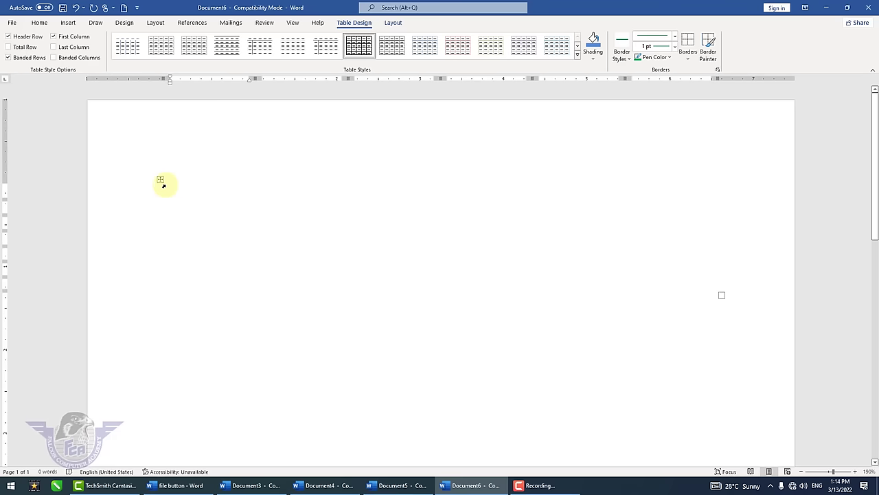
click(160, 182)
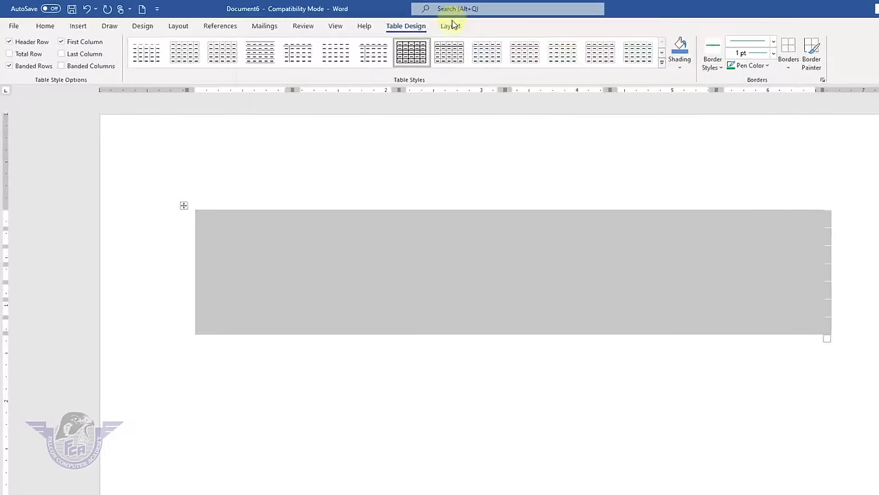
click(393, 22)
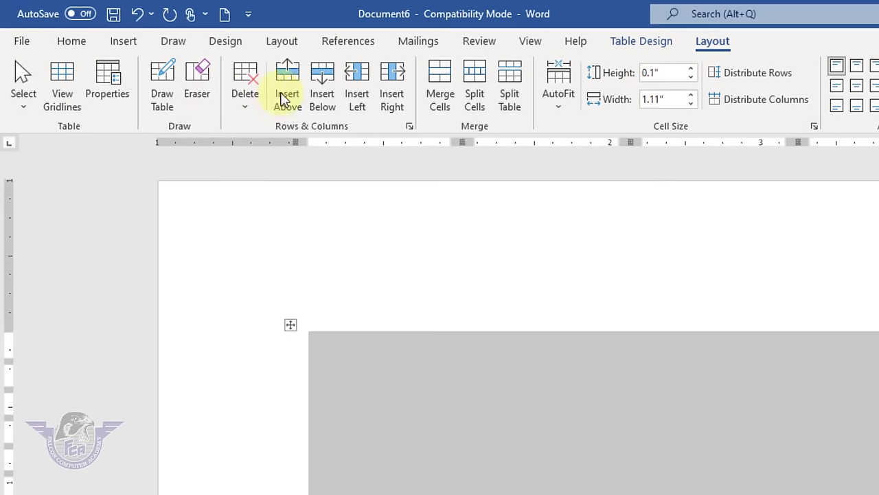
click(63, 112)
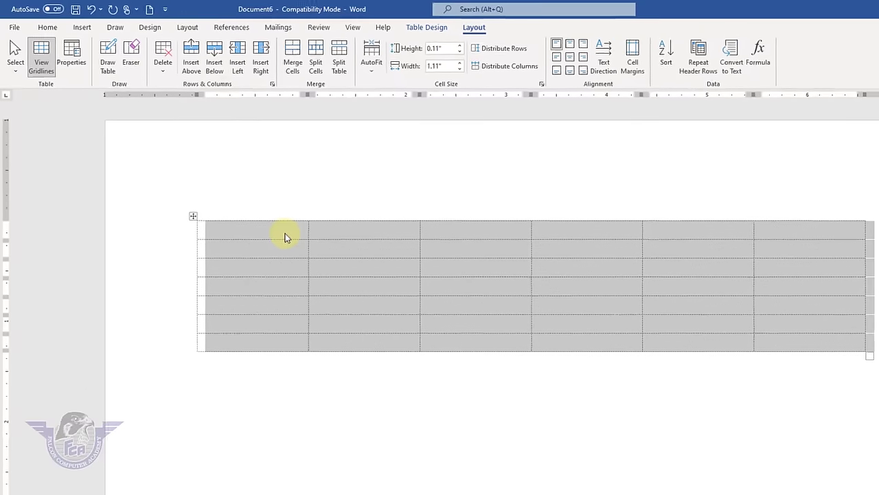
click(419, 356)
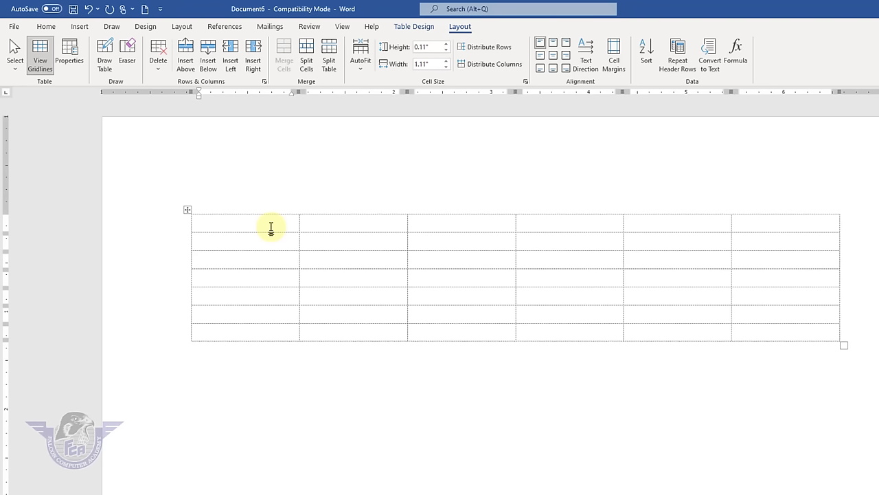
- Confirm in print preview that the table prints blank, then toggle View Gridlines off and on
click(14, 27)
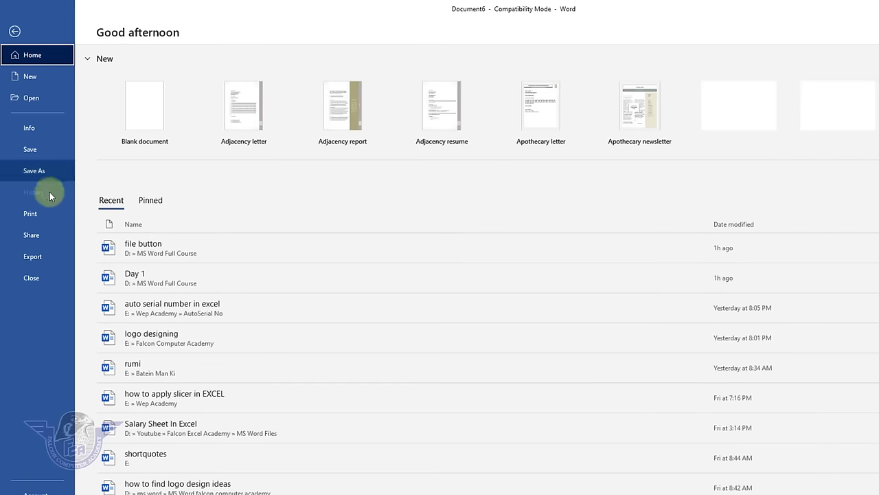
click(38, 213)
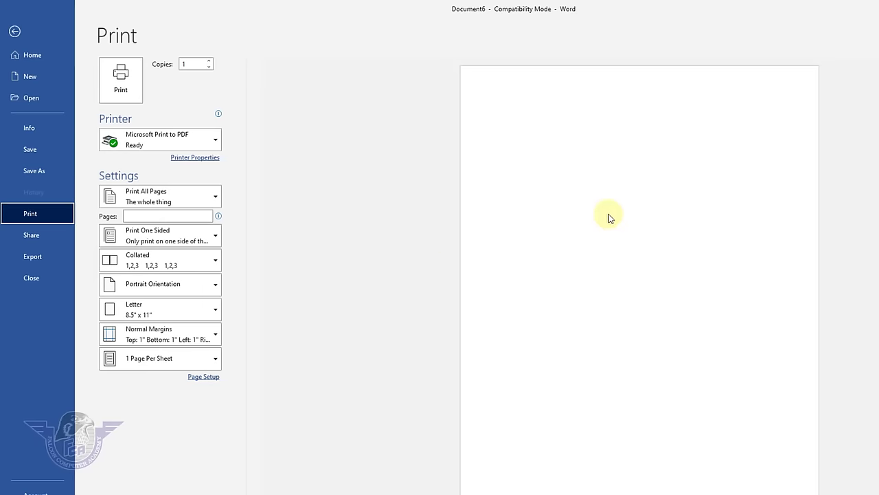
key(Escape)
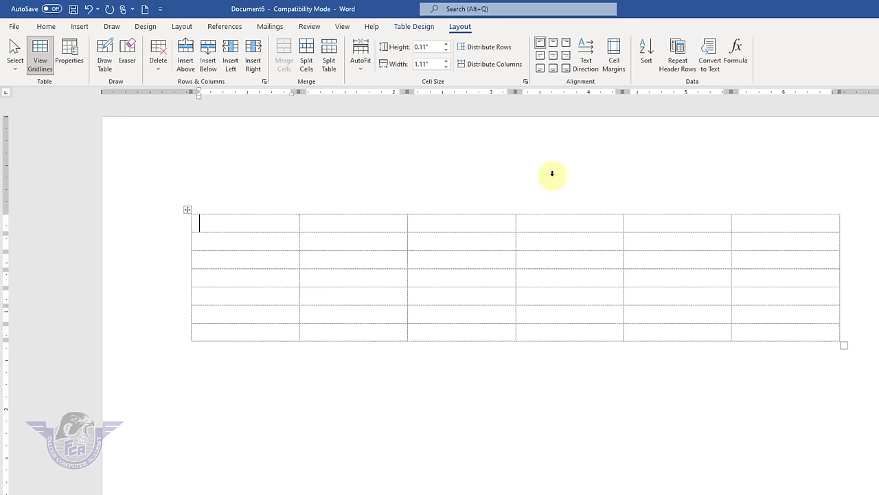
click(36, 65)
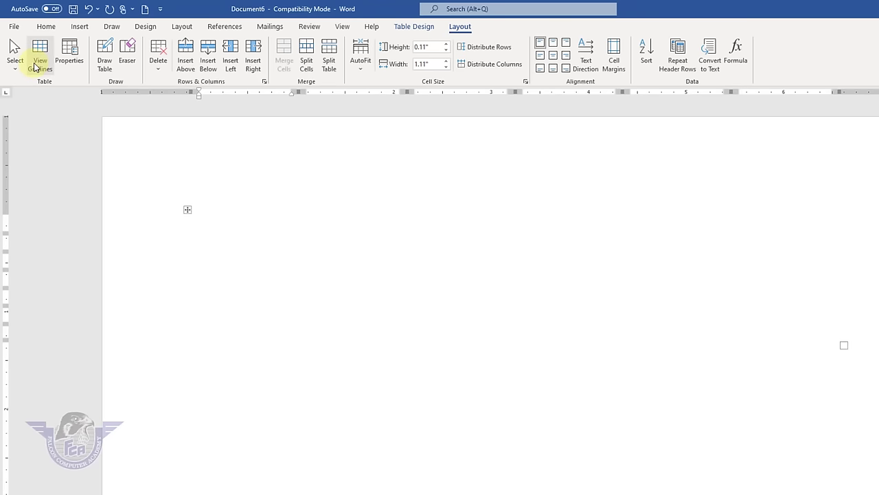
click(36, 66)
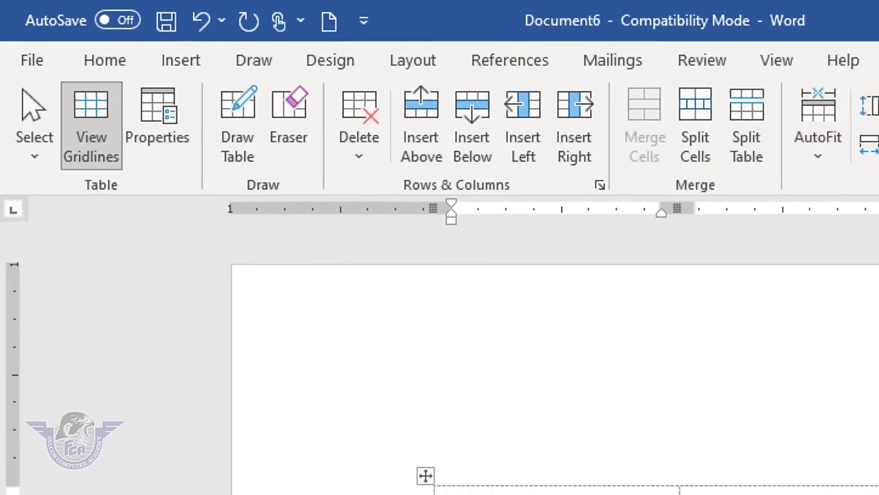
- Select the whole table and apply green All Borders to every cell
click(522, 31)
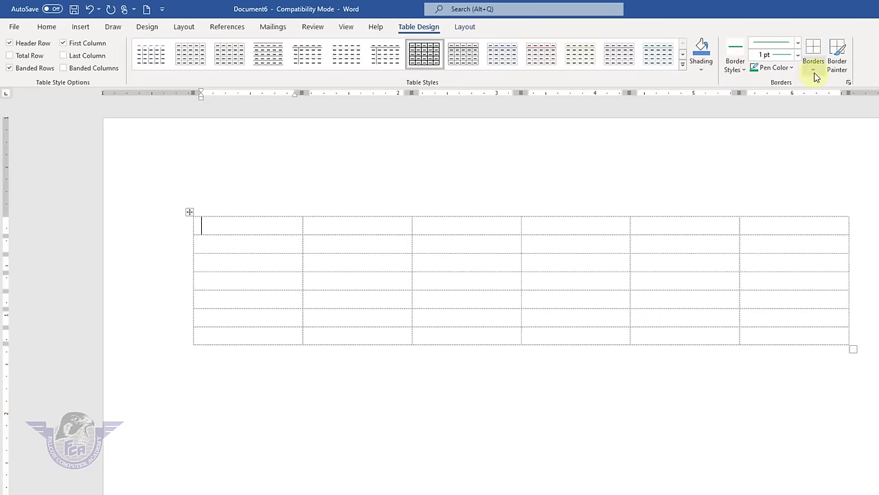
click(814, 74)
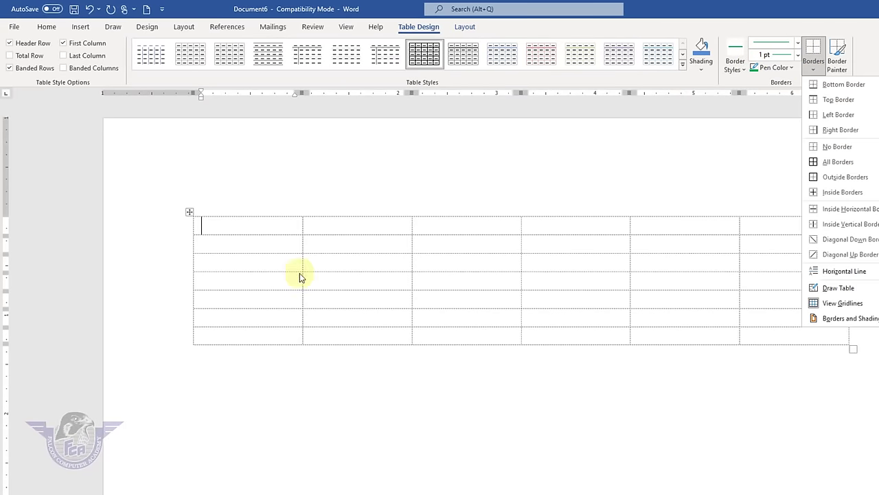
click(190, 213)
click(189, 212)
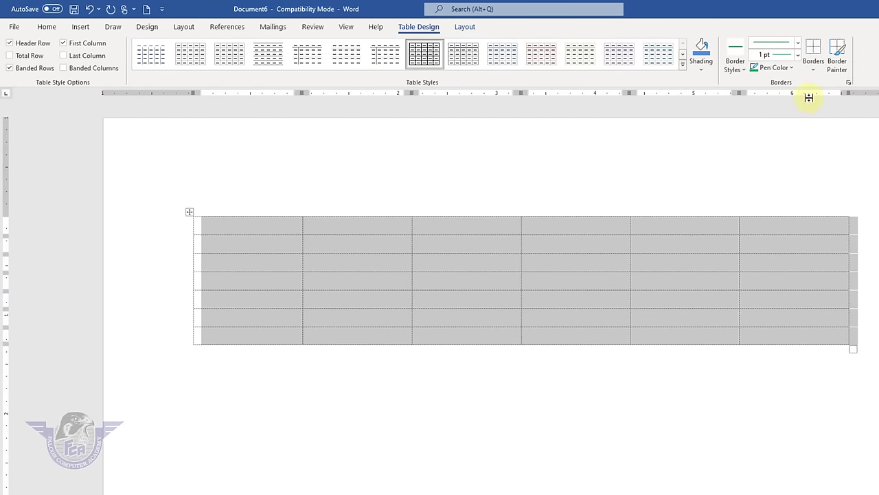
click(814, 69)
click(845, 162)
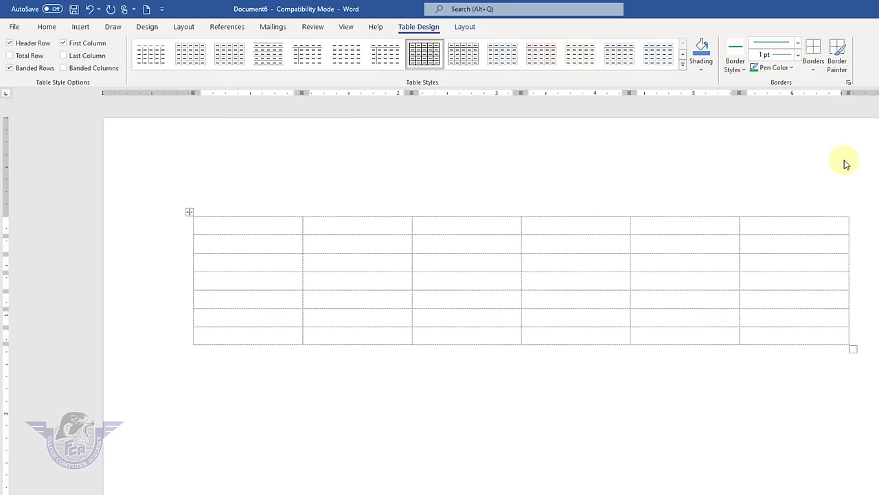
- Drag the table's bottom-right corner left to narrow it to about half its width
click(807, 350)
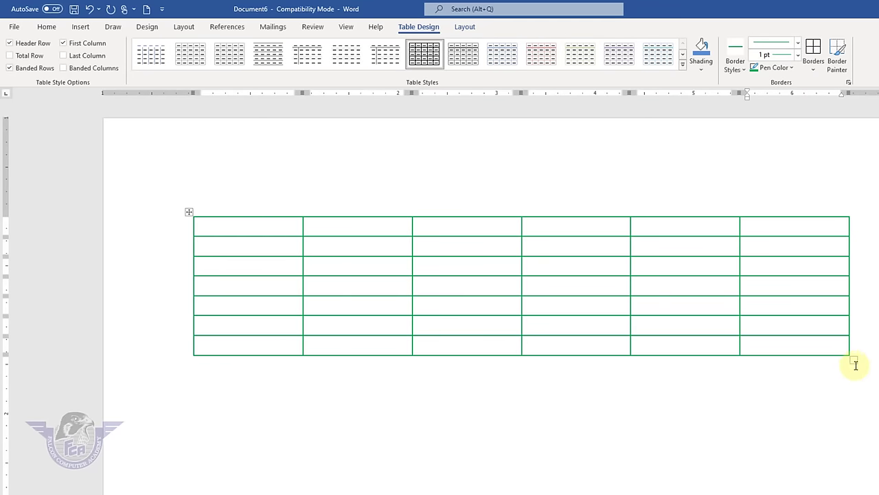
click(465, 26)
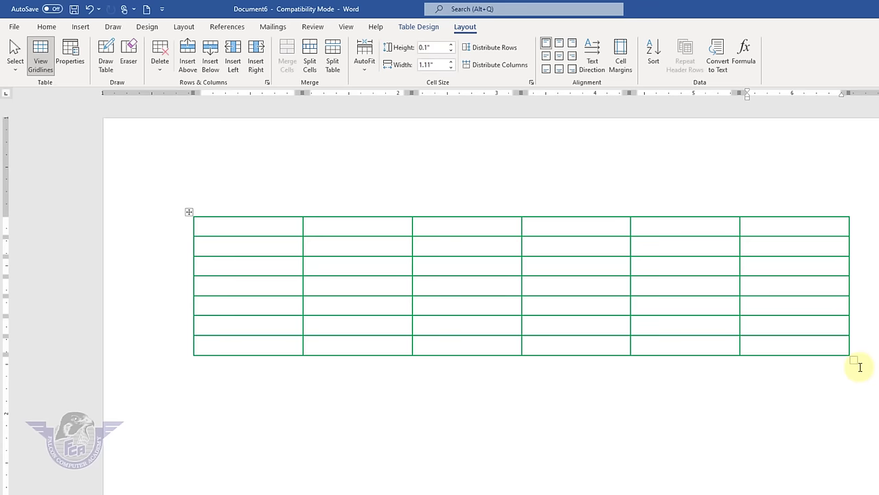
drag(854, 362, 503, 332)
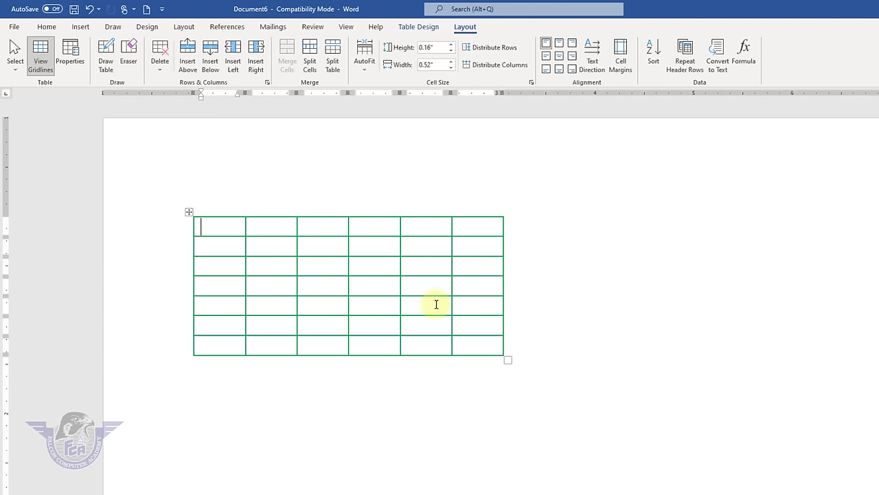
click(190, 214)
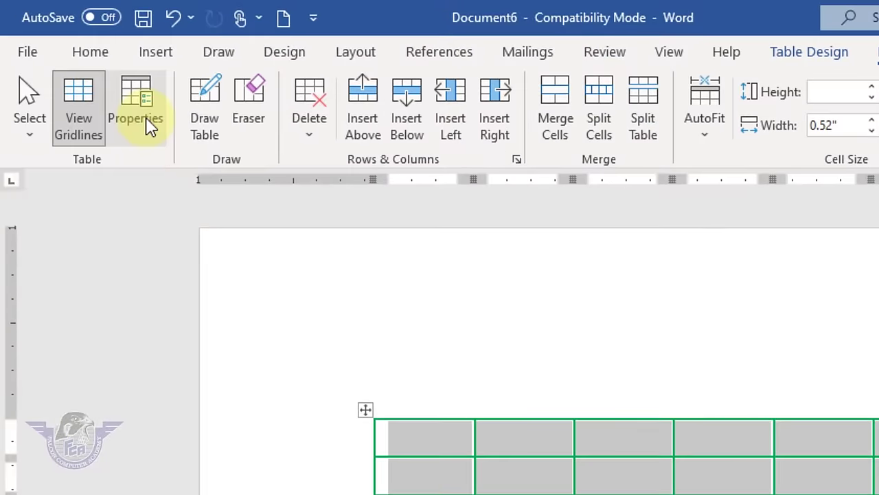
click(150, 126)
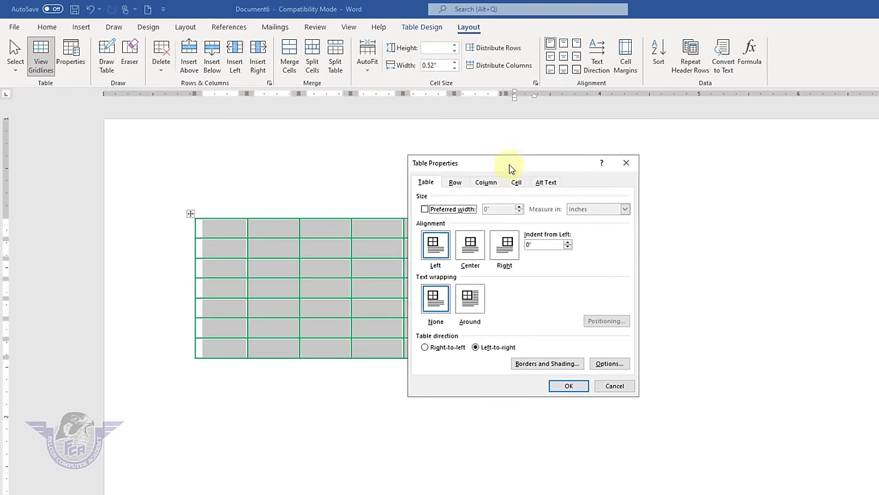
drag(507, 169, 797, 163)
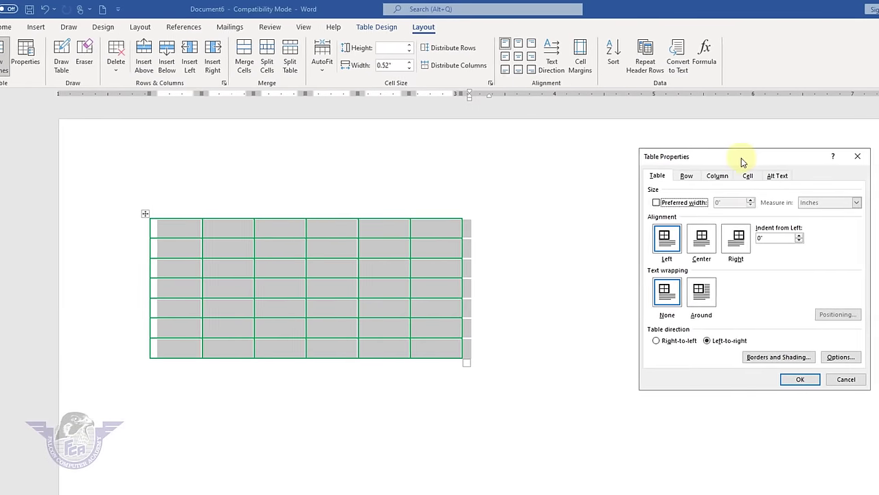
click(747, 237)
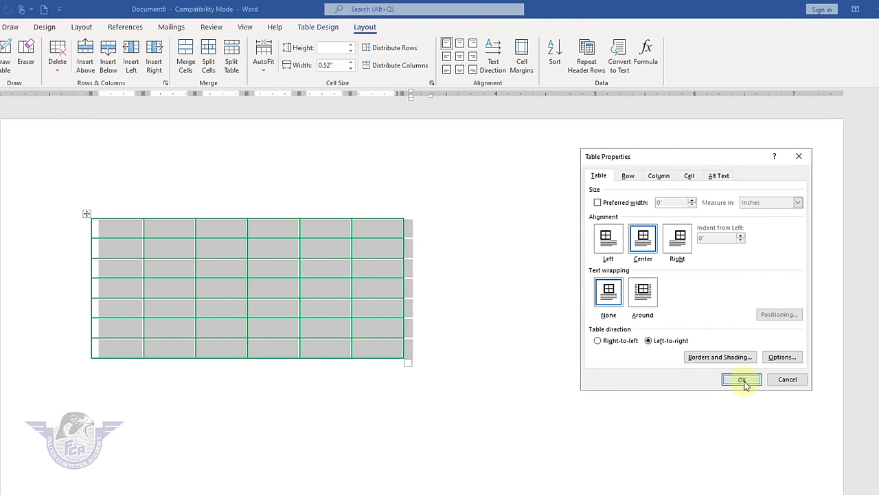
click(741, 380)
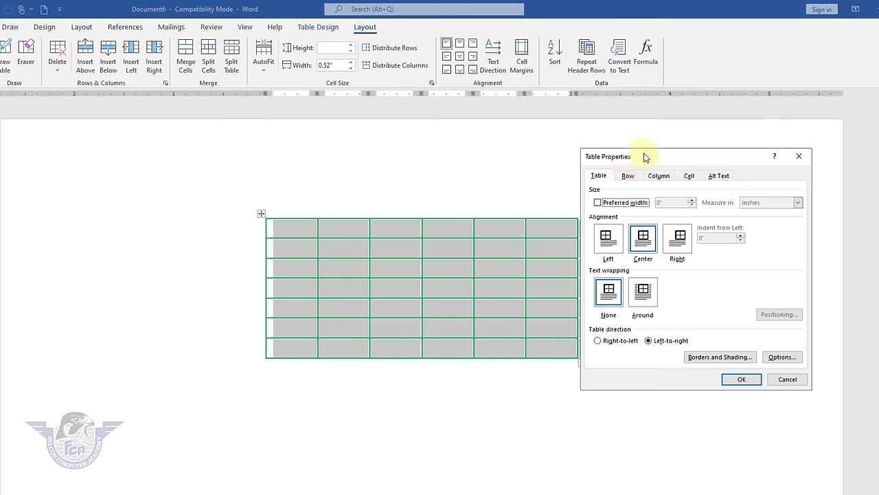
drag(644, 153, 35, 102)
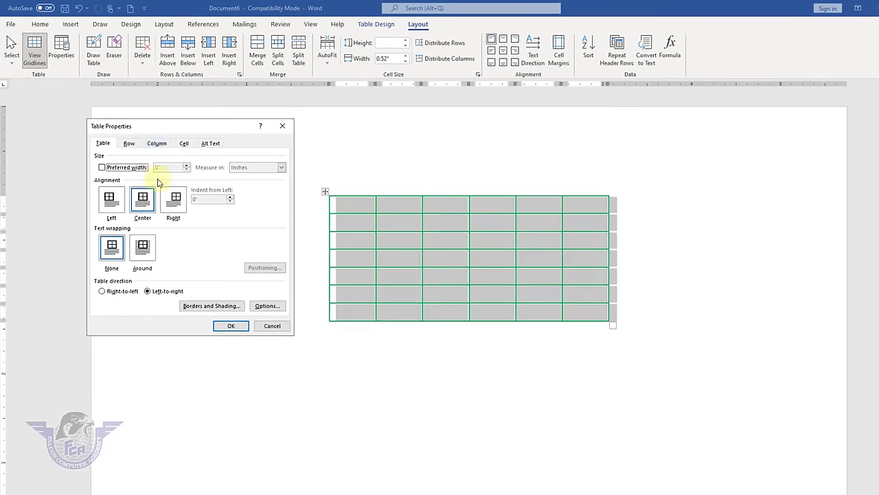
click(176, 199)
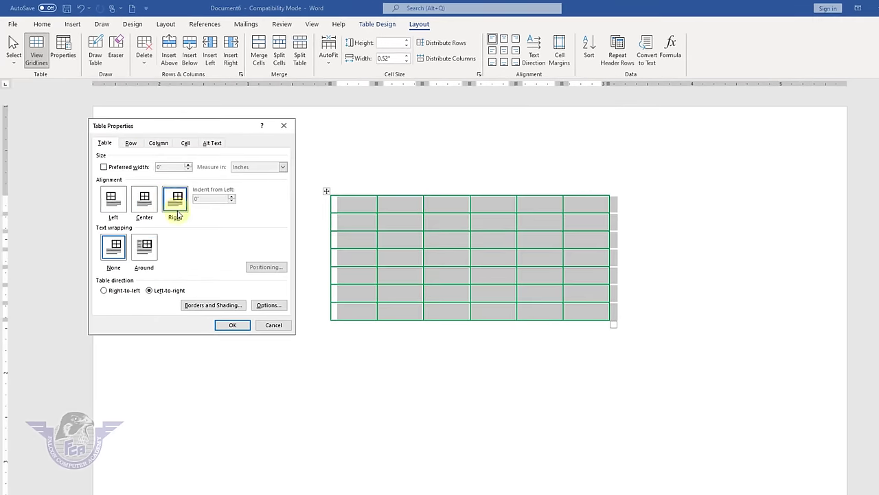
click(236, 327)
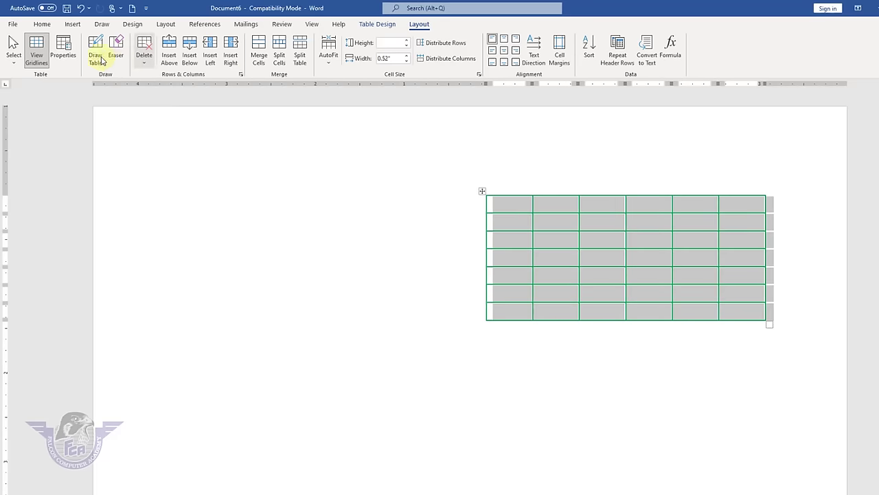
click(63, 51)
click(114, 201)
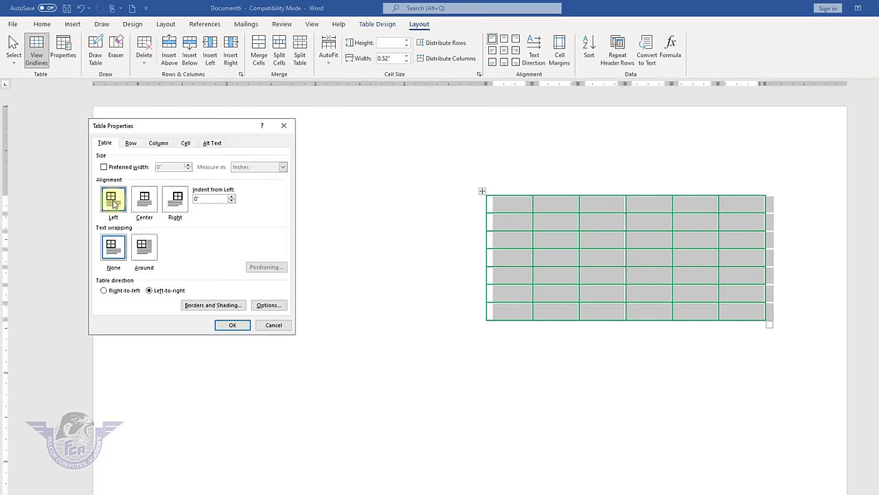
click(237, 326)
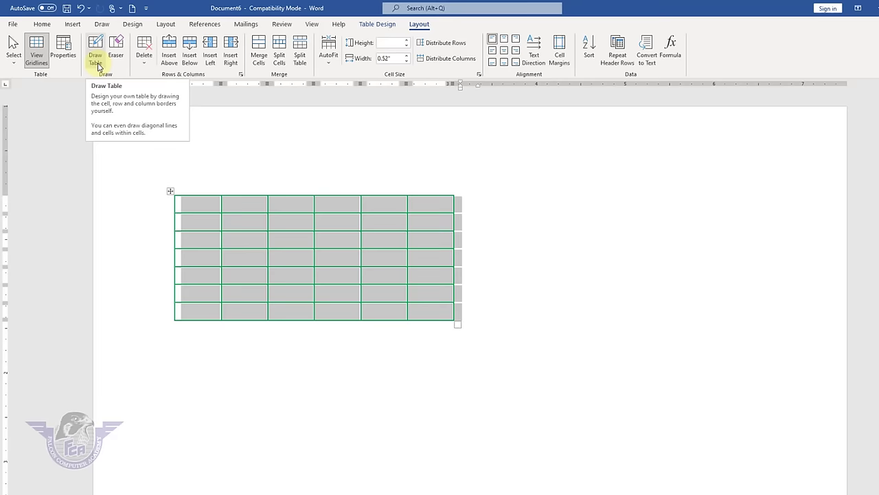
- Try Draw Table, sketching an outline and tracing a row border and a column border
click(96, 62)
drag(513, 190, 770, 330)
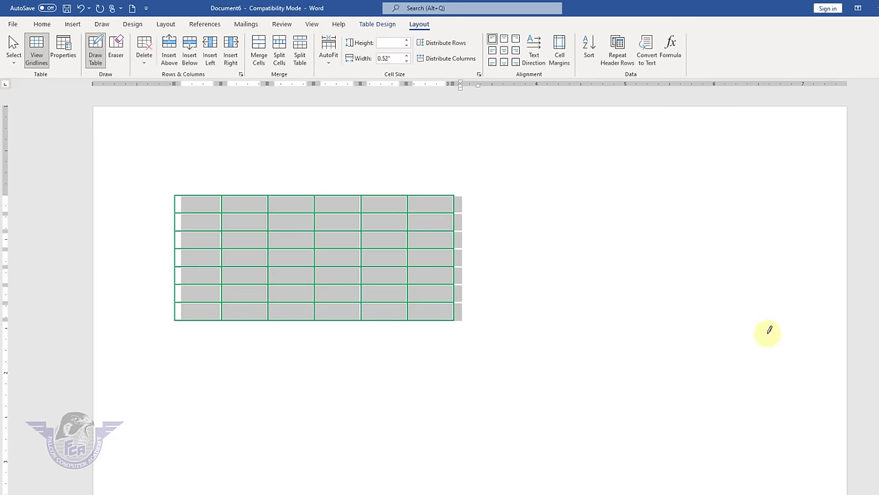
key(Escape)
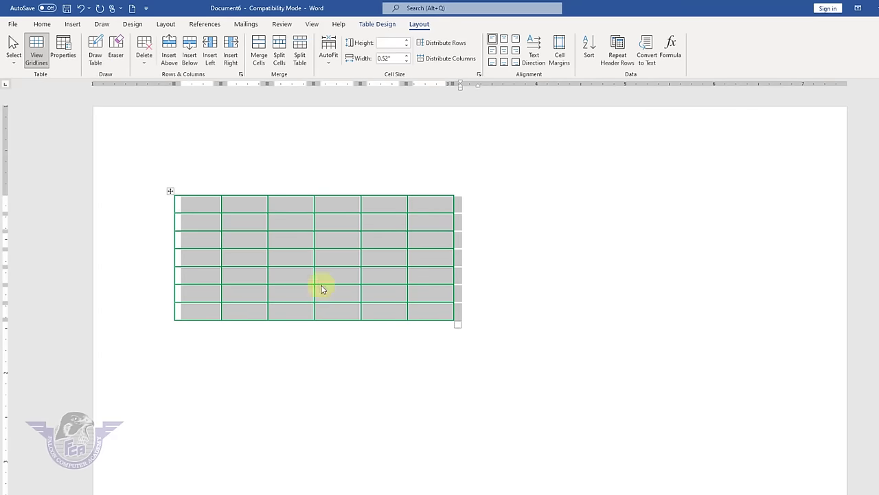
click(95, 55)
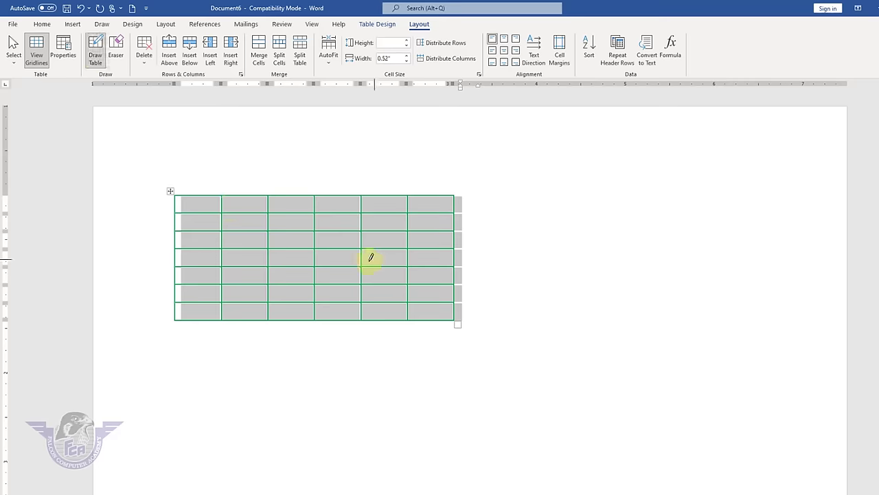
drag(315, 231, 453, 232)
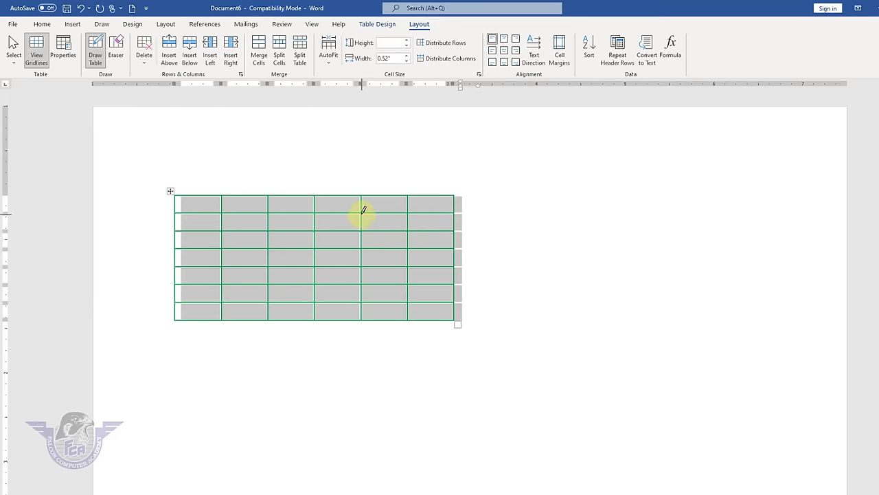
drag(363, 209, 367, 320)
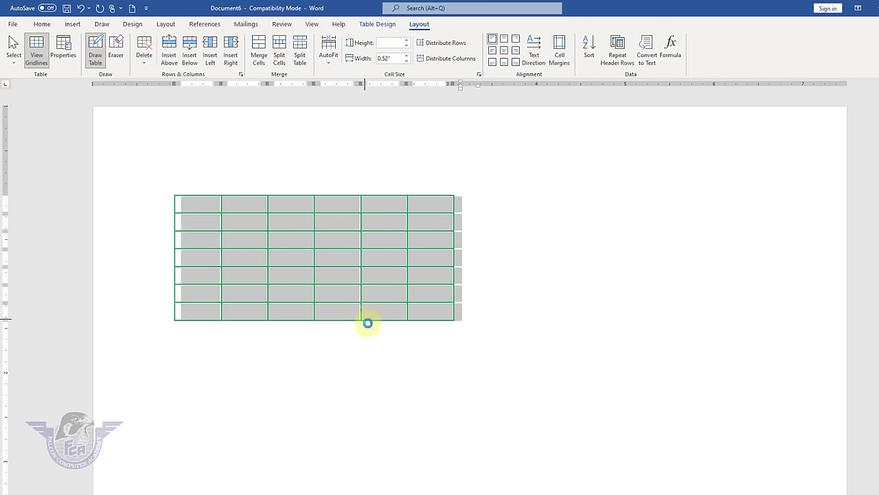
- Set a 3 pt blue pen and draw it between the fifth and sixth columns
click(383, 26)
click(719, 40)
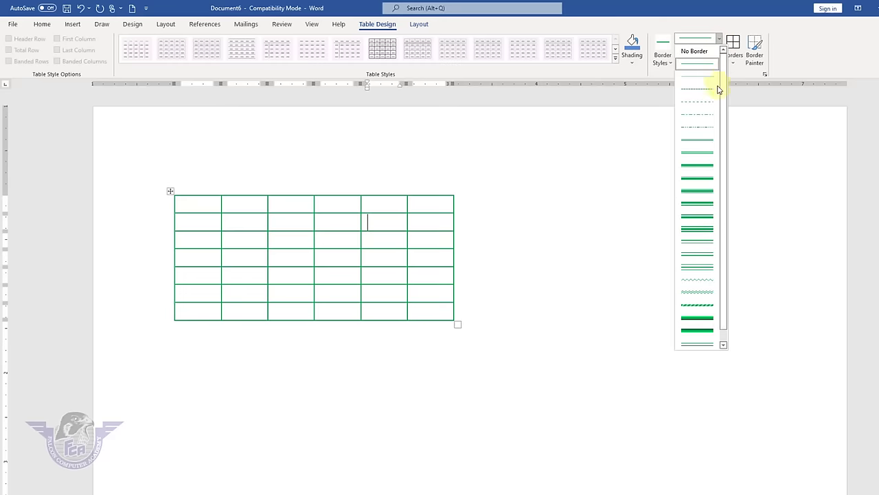
click(697, 190)
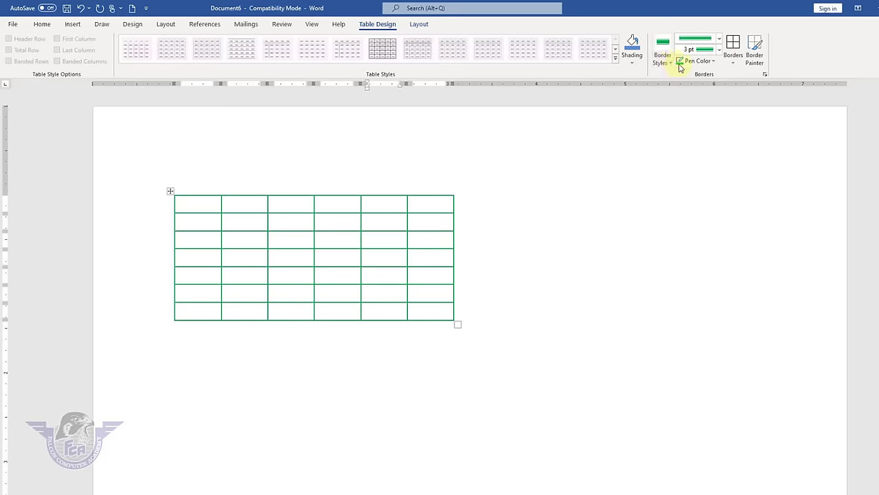
click(698, 60)
click(717, 101)
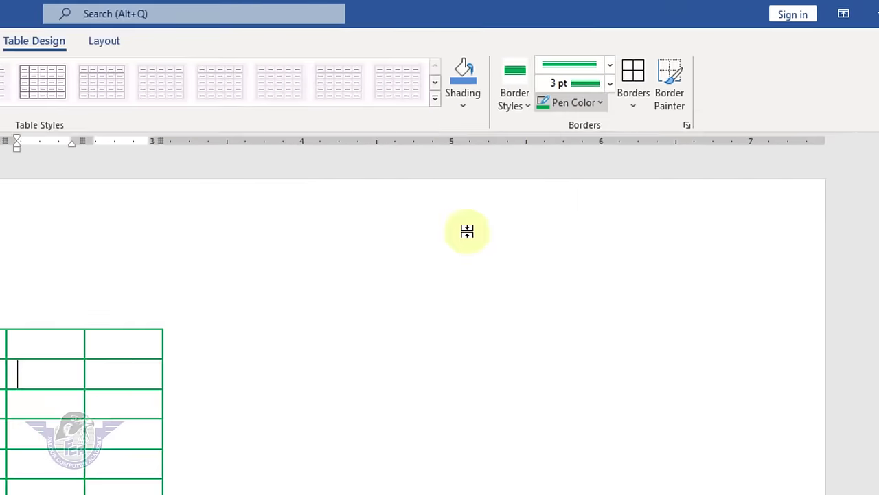
drag(377, 207, 377, 341)
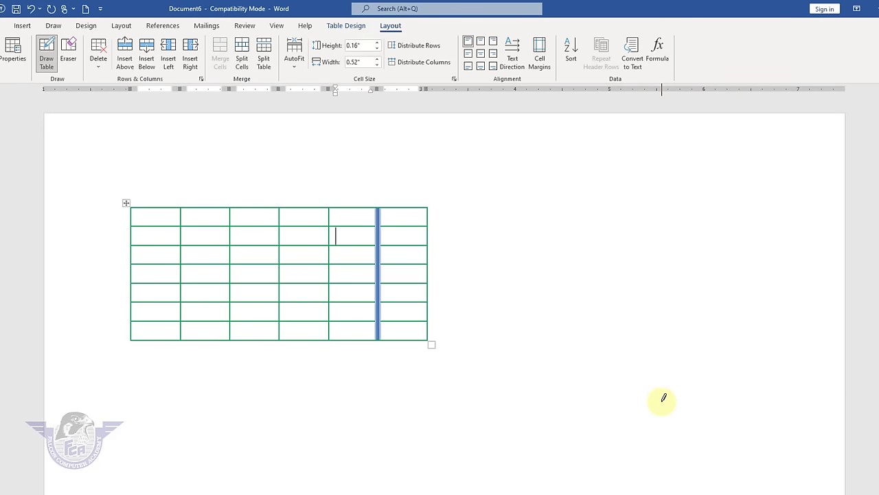
- Erase the row and column borders in columns four to six, leaving one tall cell
click(69, 58)
drag(360, 220, 366, 336)
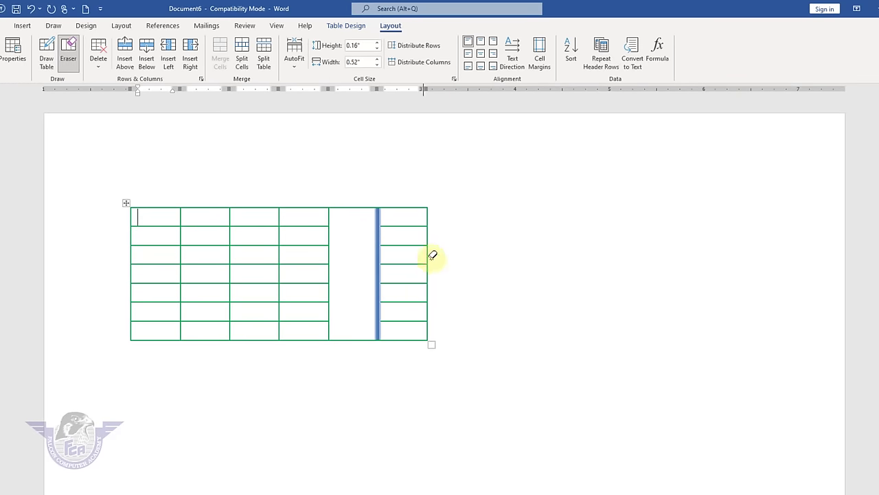
drag(401, 222, 401, 335)
mouse_move(358, 279)
mouse_down()
mouse_move(391, 277)
mouse_move(381, 277)
mouse_up()
drag(306, 222, 308, 335)
drag(314, 286, 397, 297)
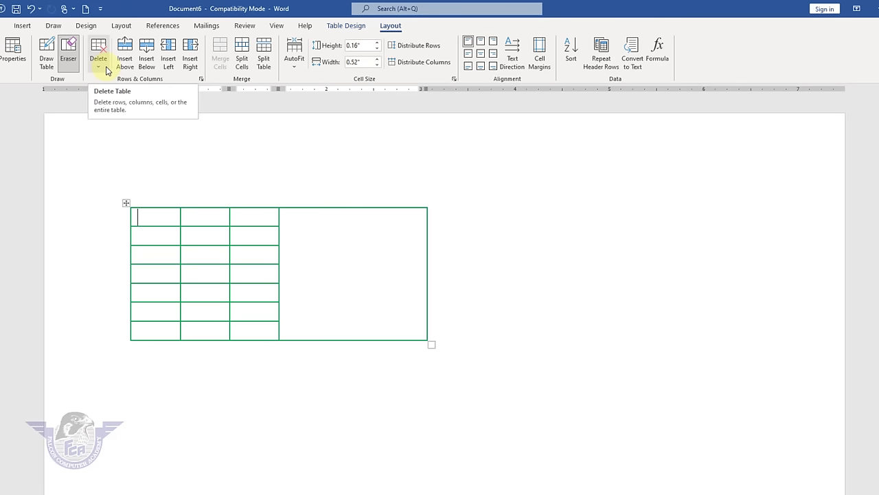
- Exit the eraser and type the headers class and roll no in the top row
click(65, 59)
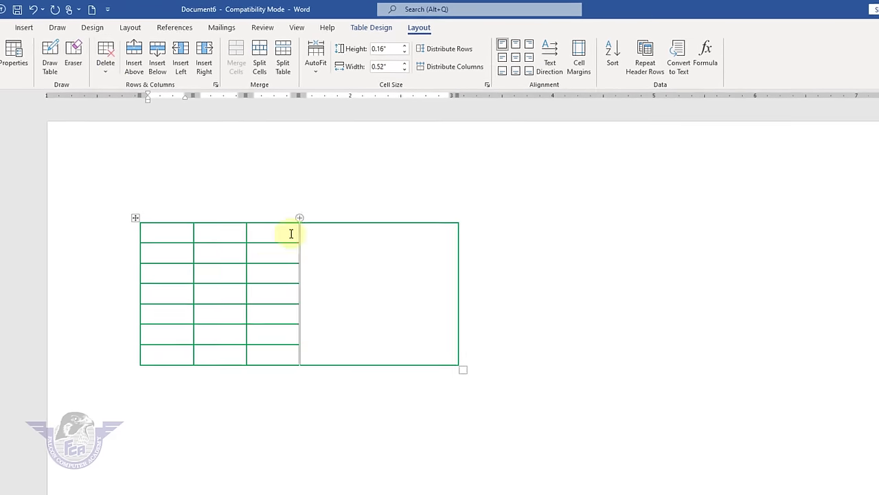
click(155, 221)
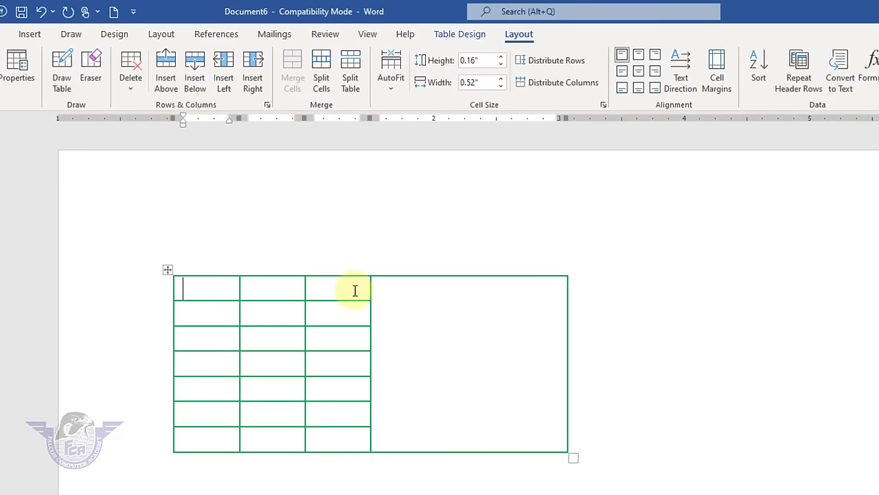
click(356, 291)
click(216, 293)
key(Tab)
text(class)
key(Tab)
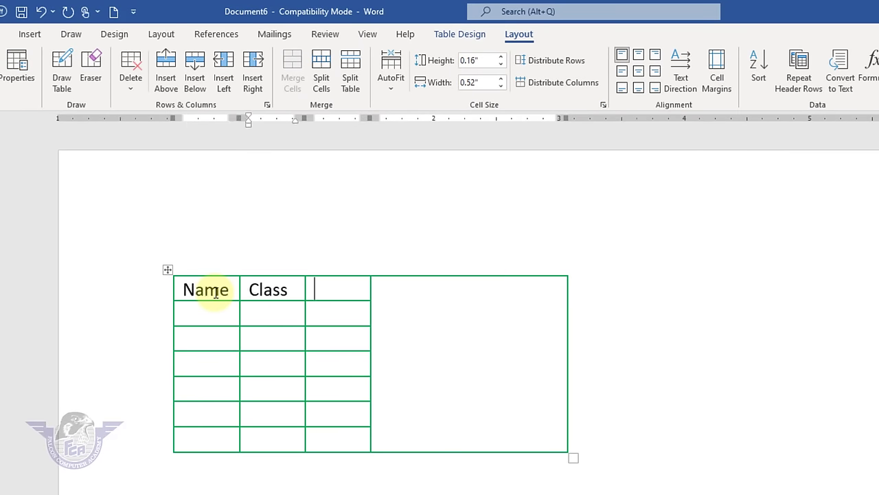
text(roll n)
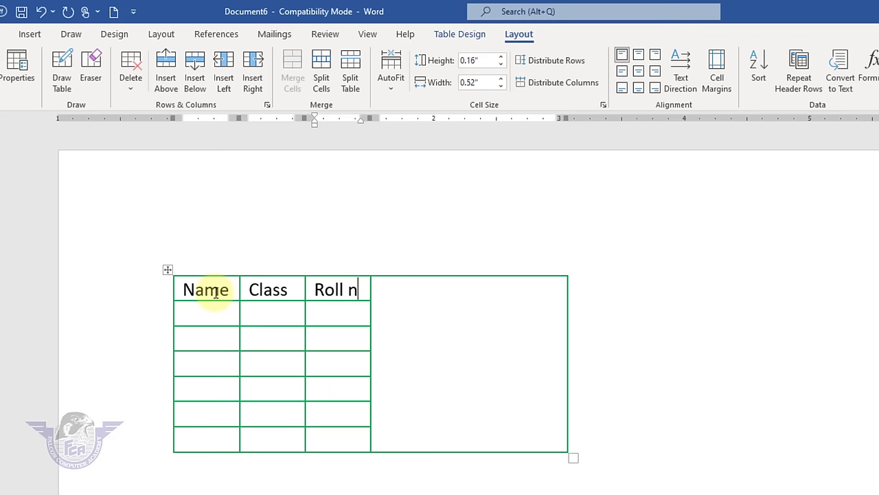
text(o)
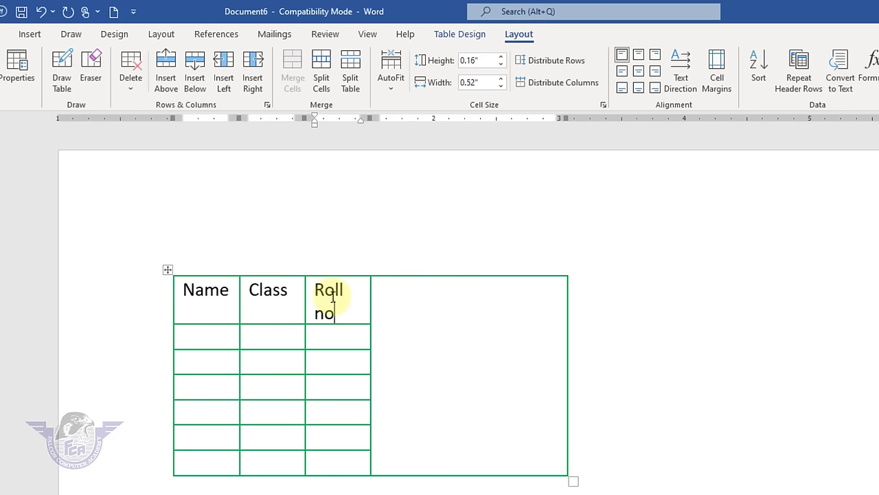
- Delete the Roll no cell, shifting the remaining cells left
click(337, 301)
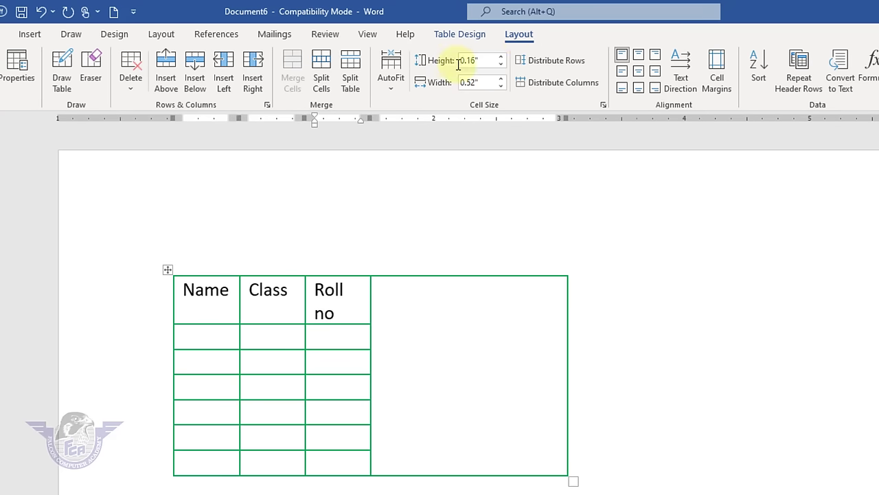
click(129, 88)
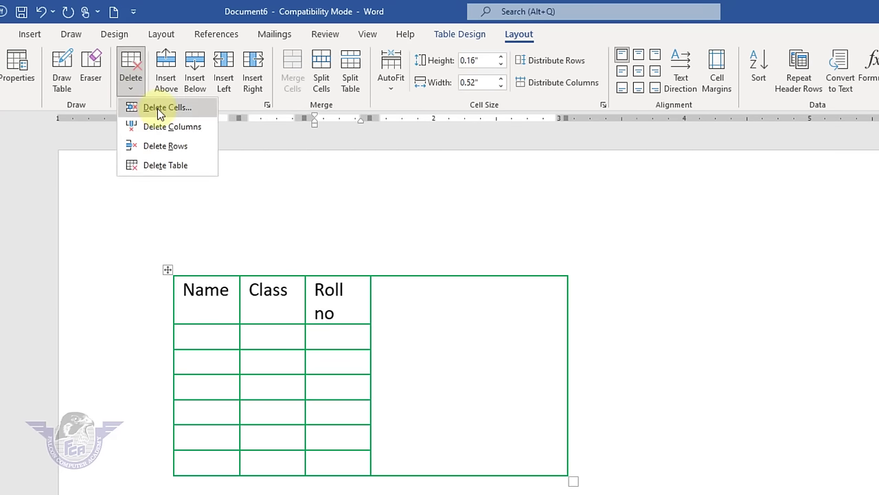
click(157, 109)
click(564, 386)
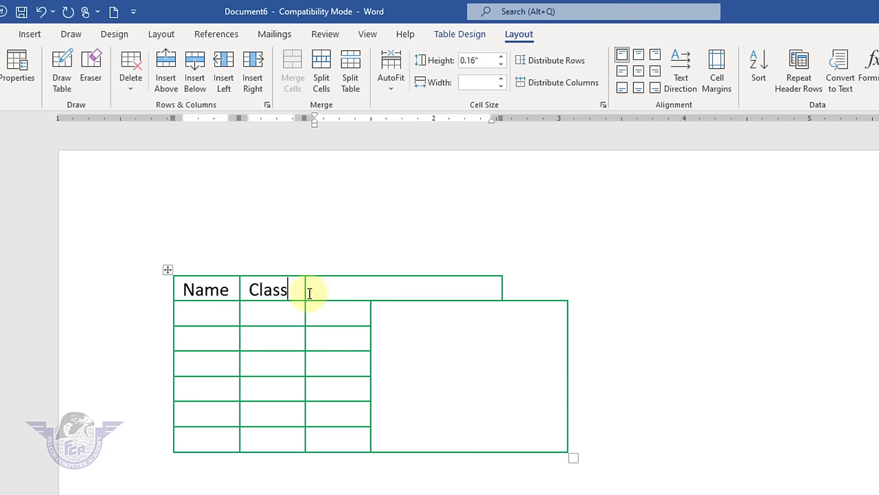
- Delete the header row holding Class
drag(308, 290, 212, 293)
click(232, 289)
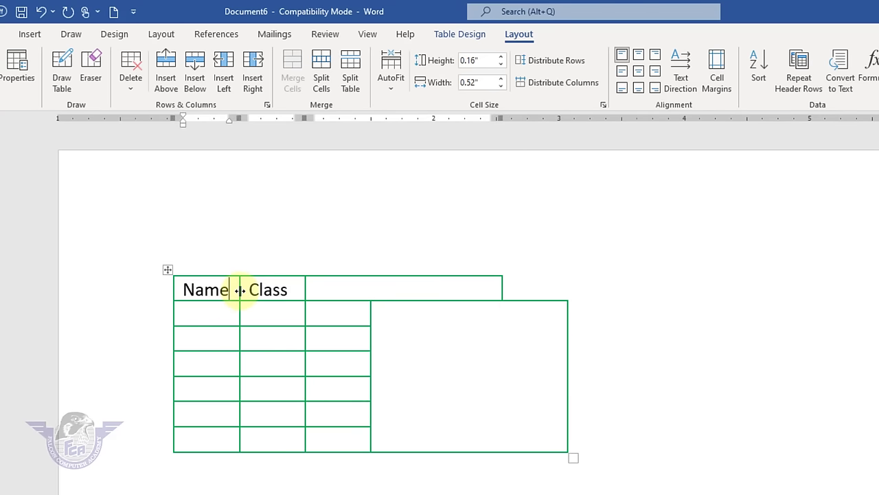
click(273, 290)
click(354, 294)
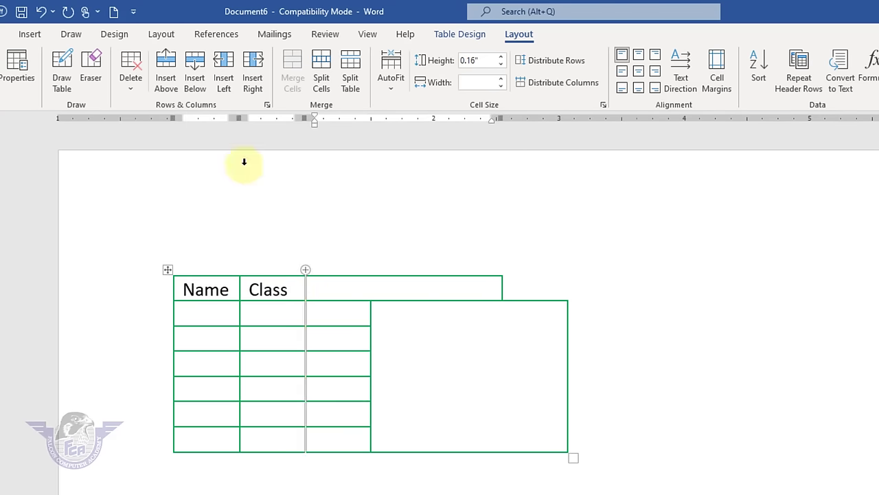
click(136, 92)
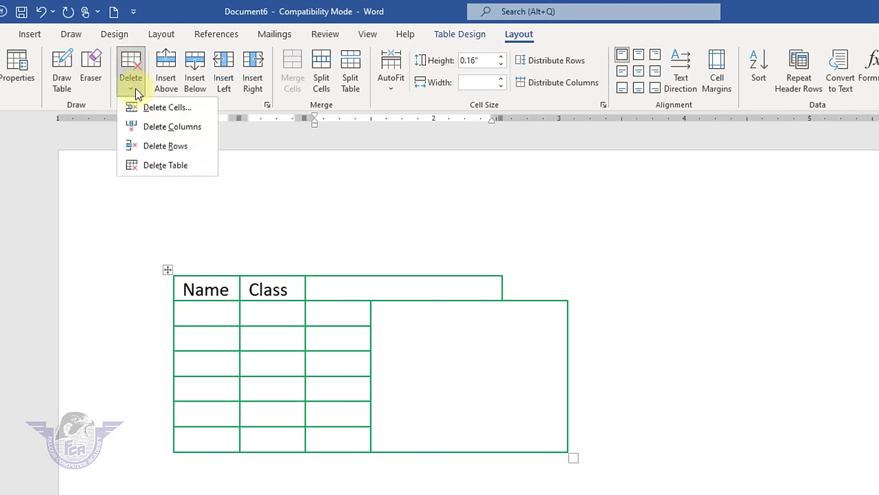
click(175, 144)
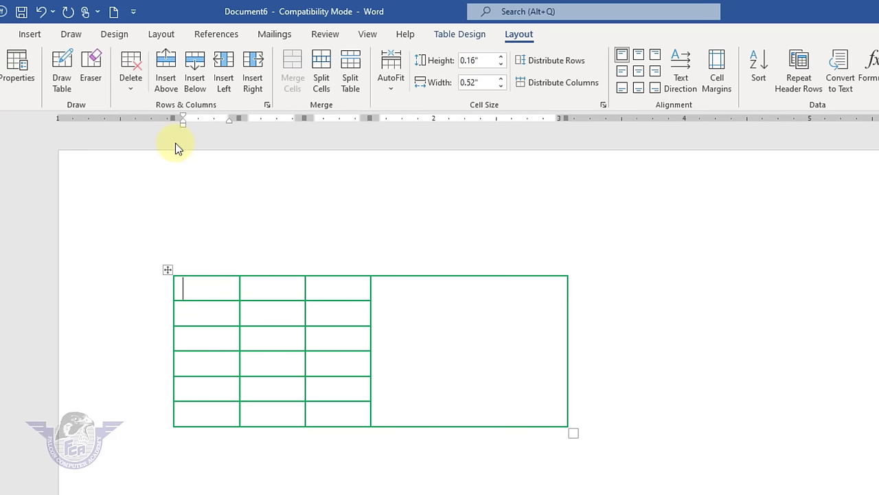
click(336, 294)
text(ali)
key(Down)
text(zahi)
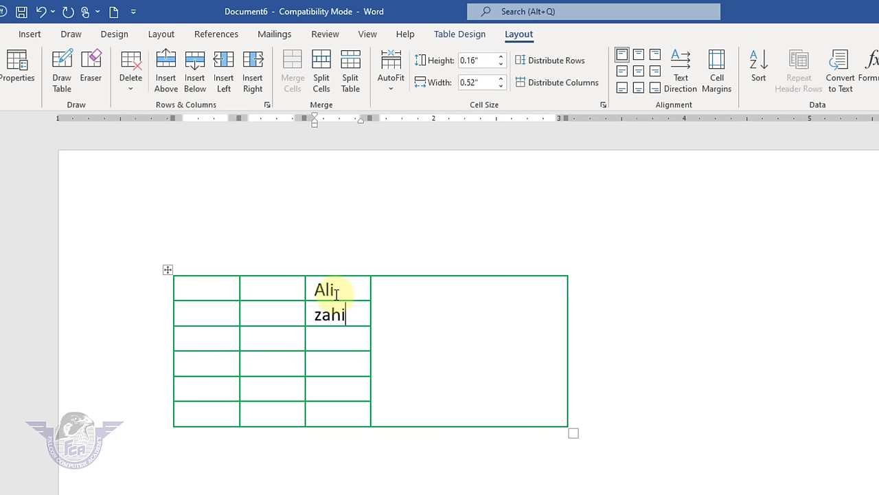
text(dumer)
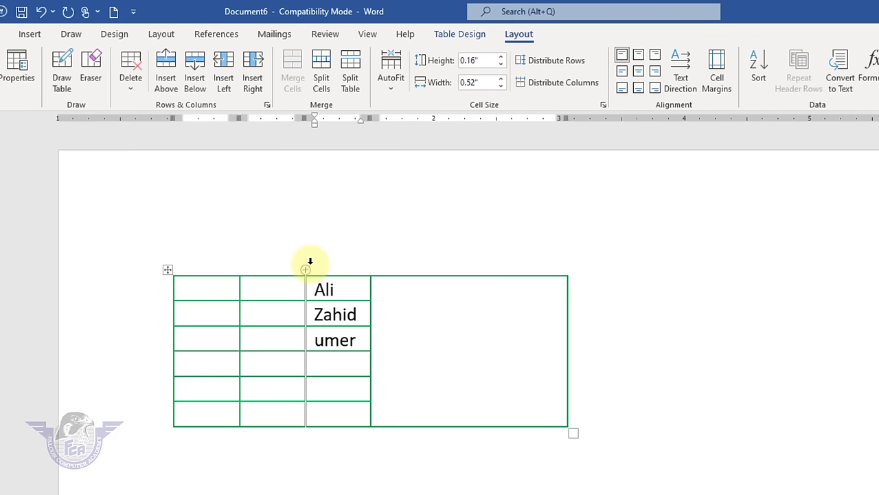
drag(345, 289, 333, 420)
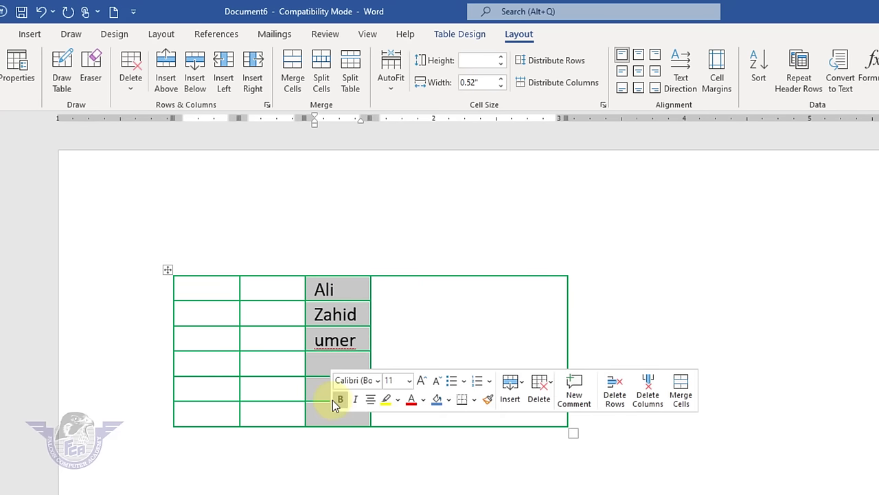
click(332, 364)
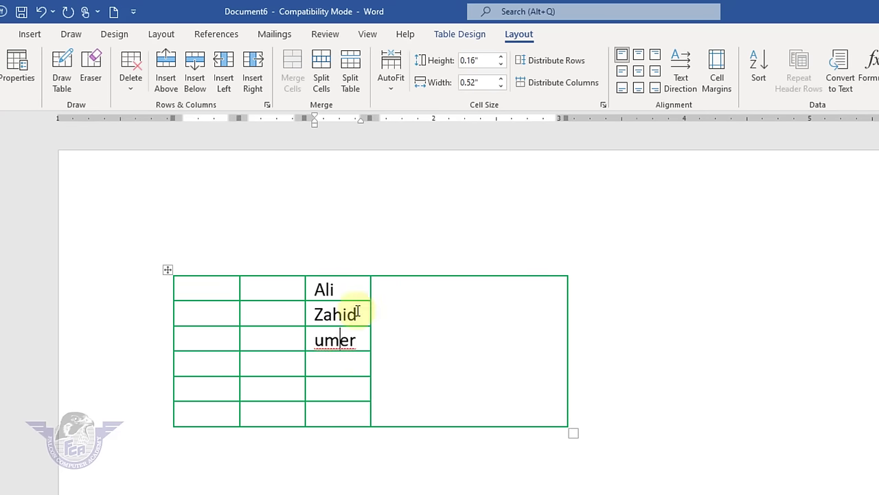
- Delete the names column, then delete the entire table
click(129, 91)
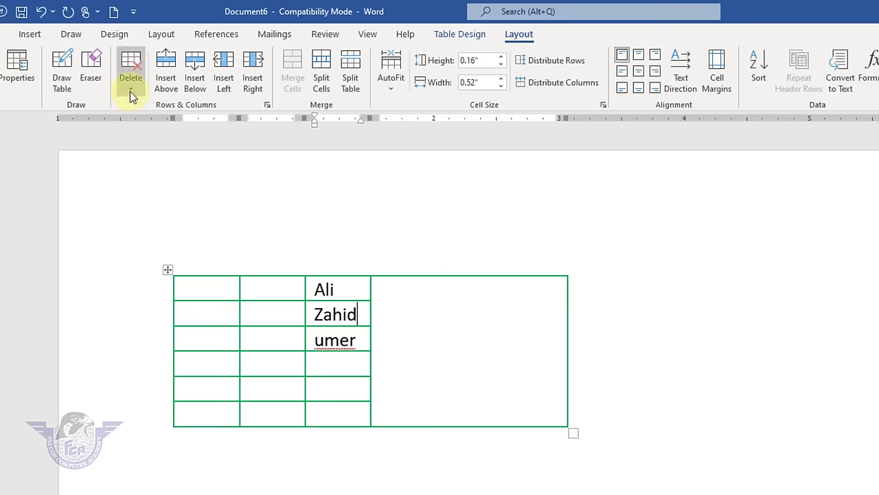
click(171, 132)
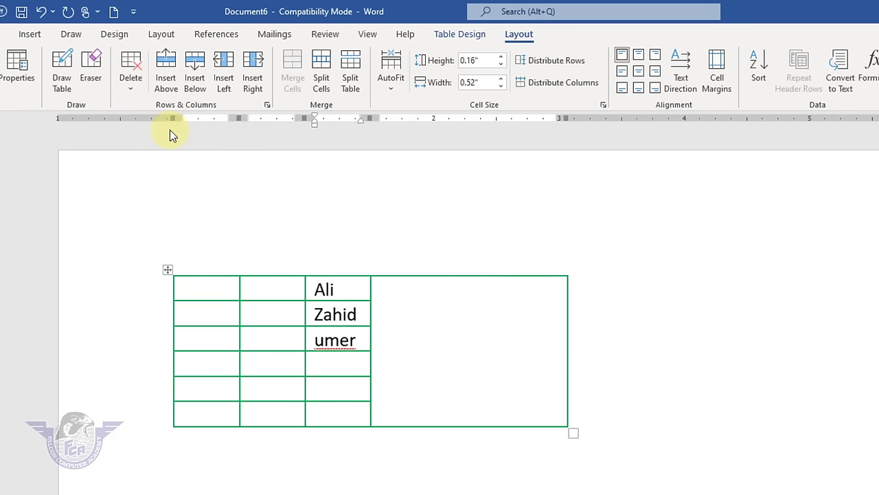
click(134, 90)
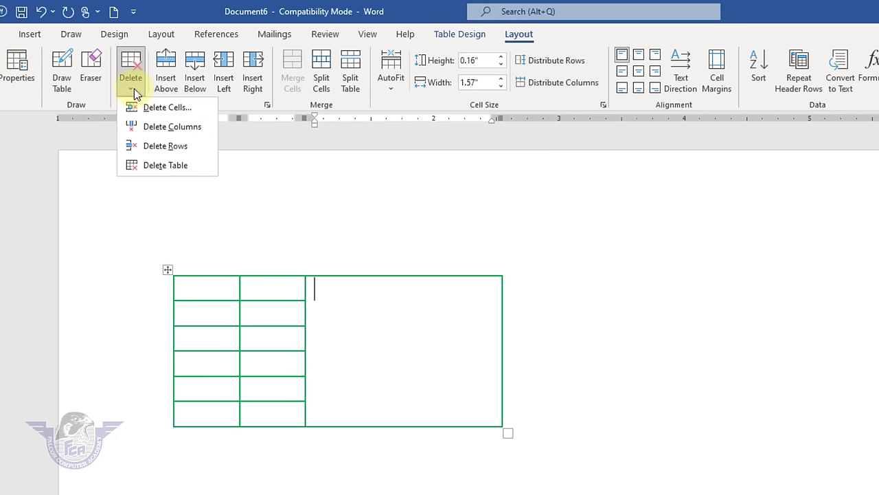
click(173, 165)
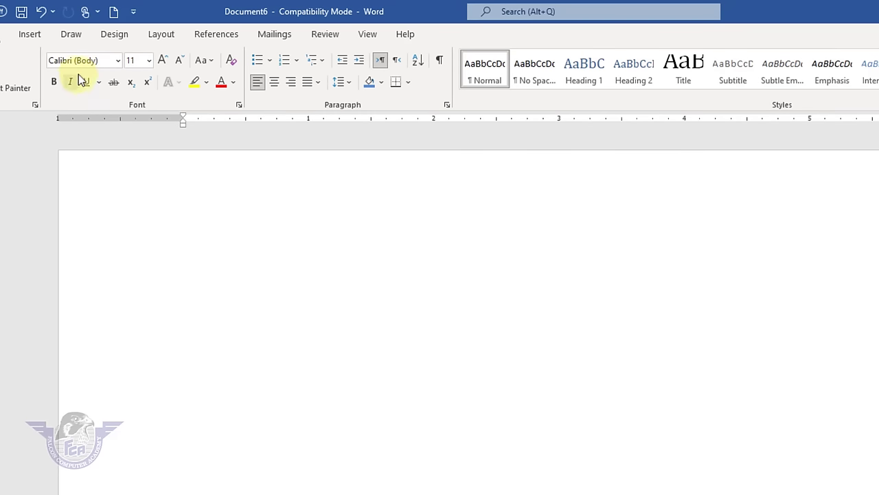
- Insert a new seven-column table from the Insert Table grid
click(30, 35)
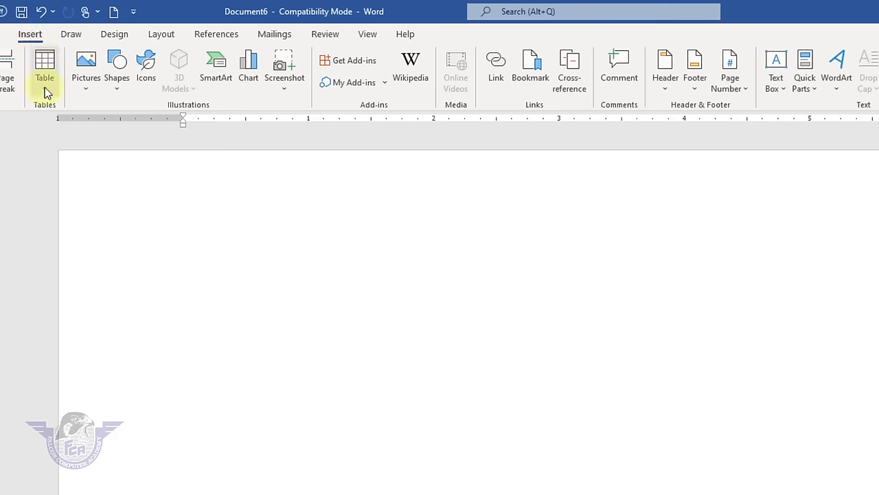
click(45, 87)
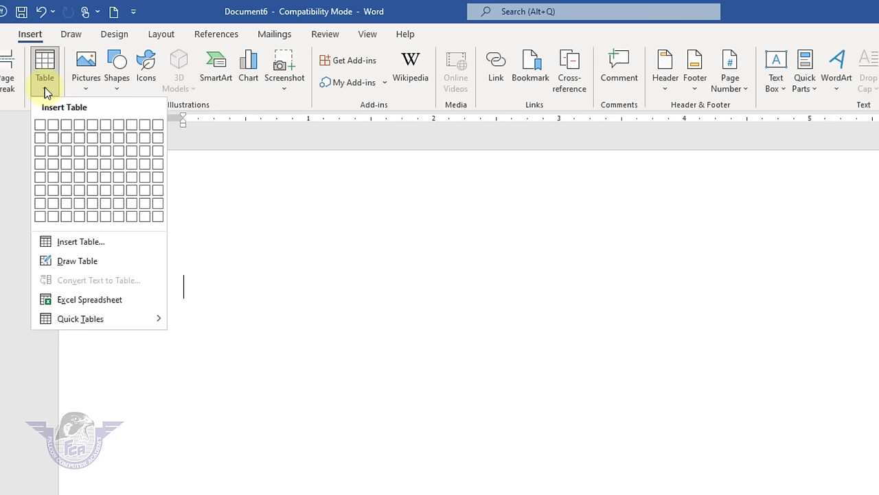
click(118, 203)
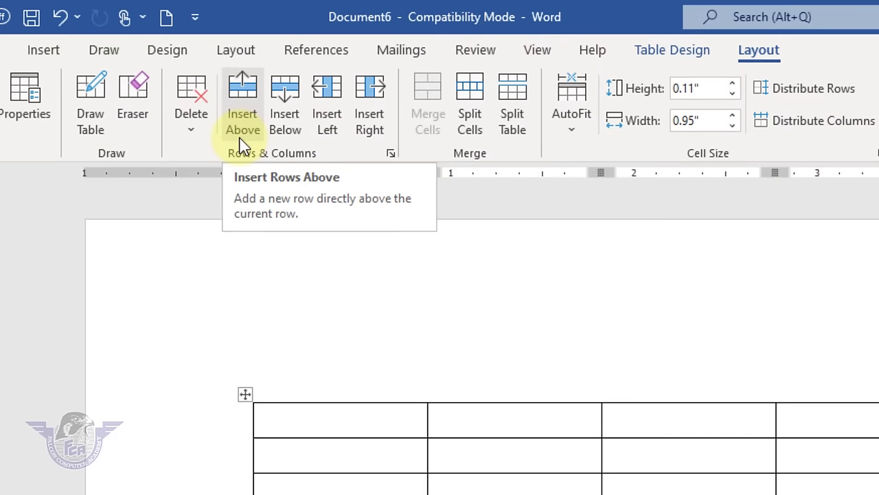
- Type the headers name, class, roll no, subject, marks, total and obtained across the first row
text(name)
key(Tab)
text(class)
key(Tab)
text(r)
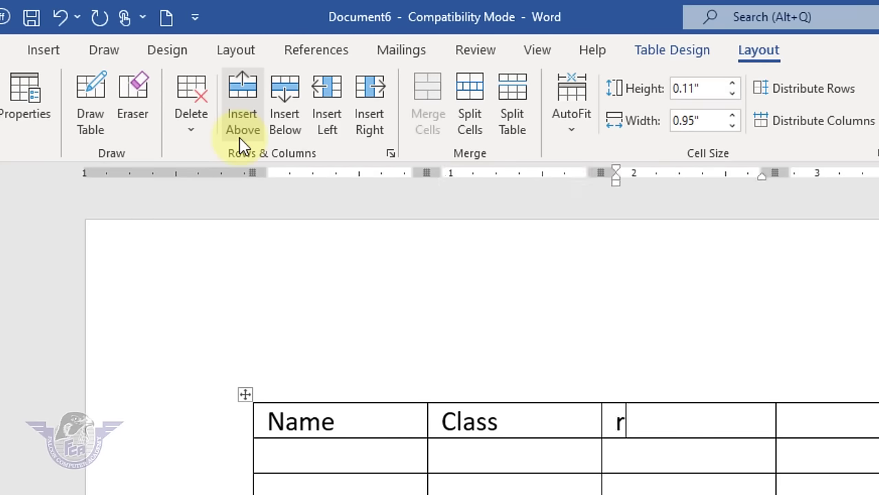
text(oll no)
key(Tab)
text(subject)
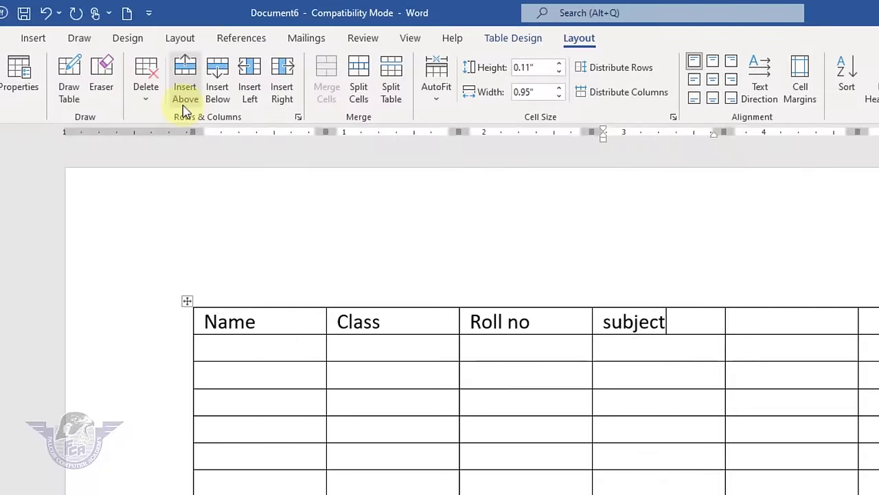
key(Tab)
text(marks)
key(Tab)
text(t)
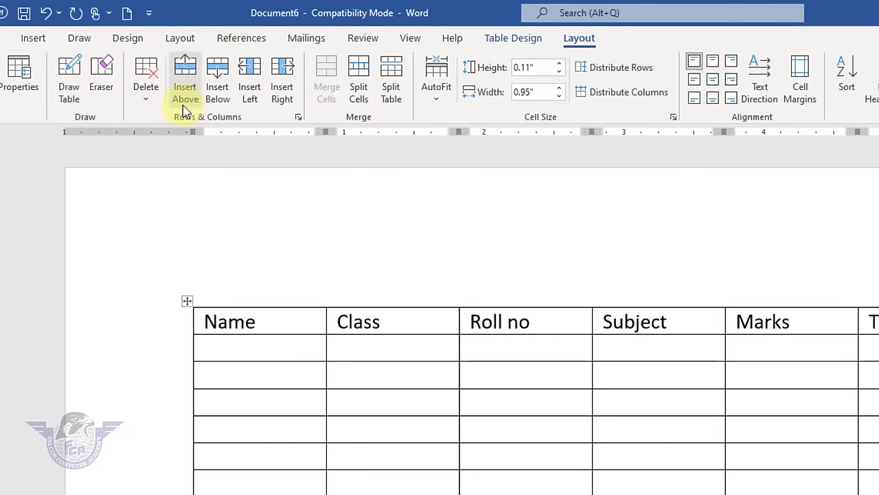
text(otal)
key(Tab)
text(obtained)
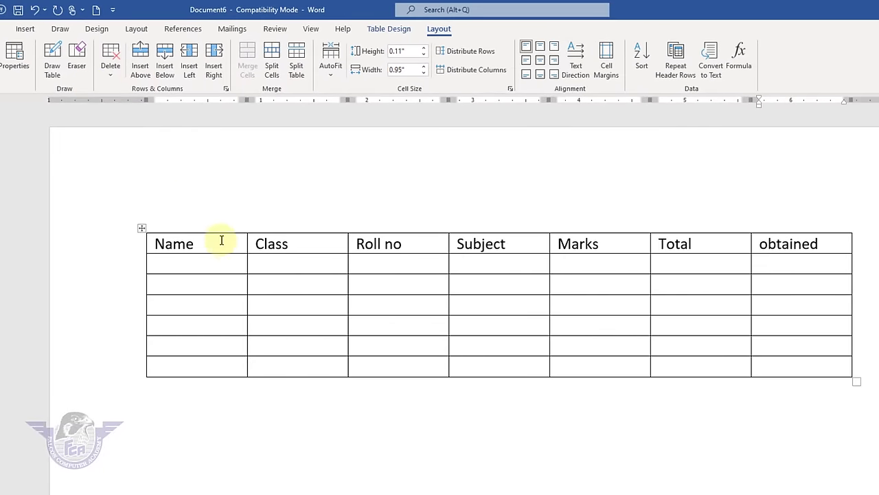
click(292, 325)
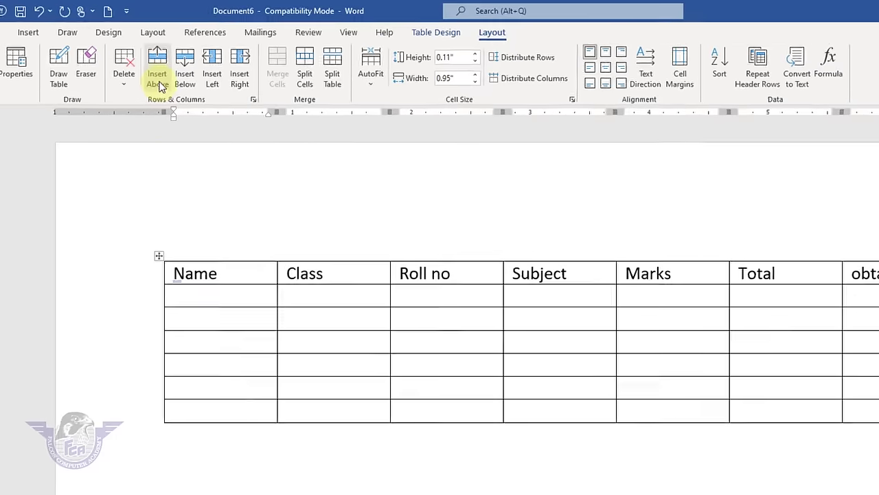
- Add a row above the headings reading 'falcon computer academy', plus an empty row beneath it
click(159, 81)
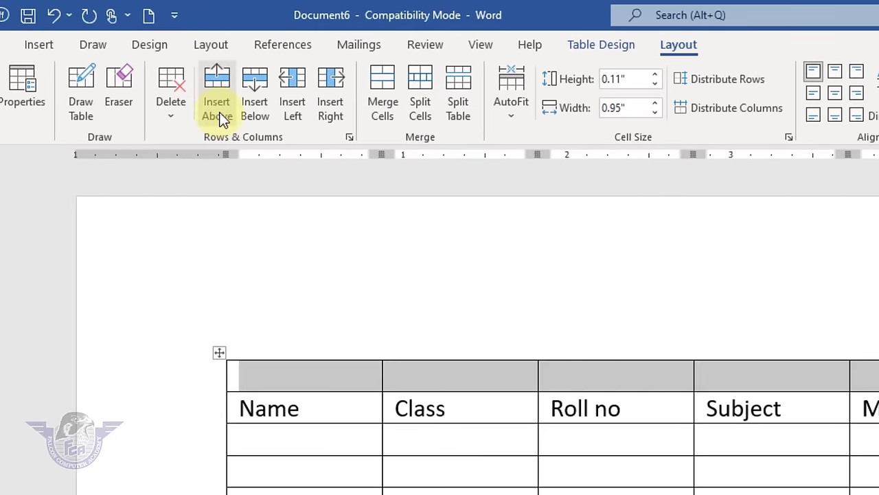
click(334, 371)
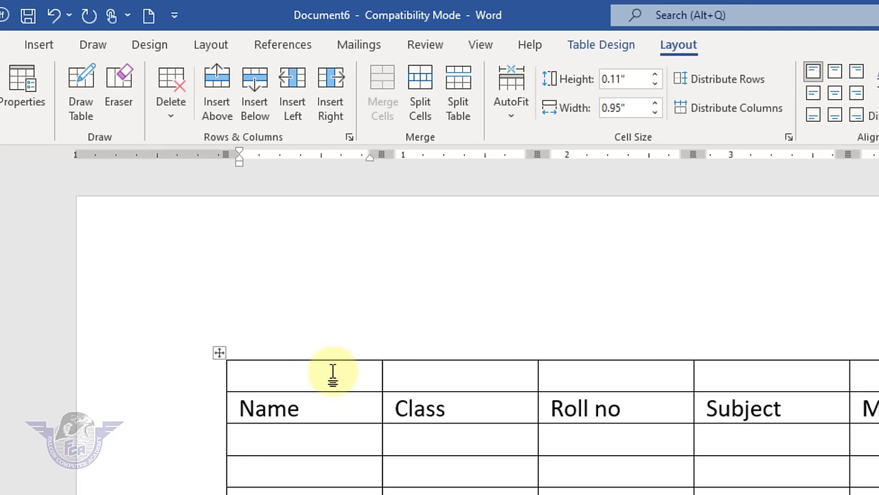
text(falcon computer academy)
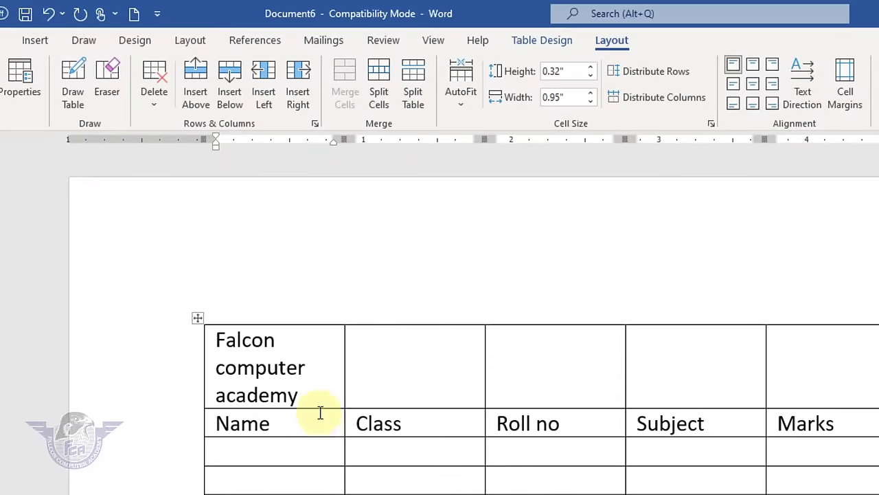
click(229, 96)
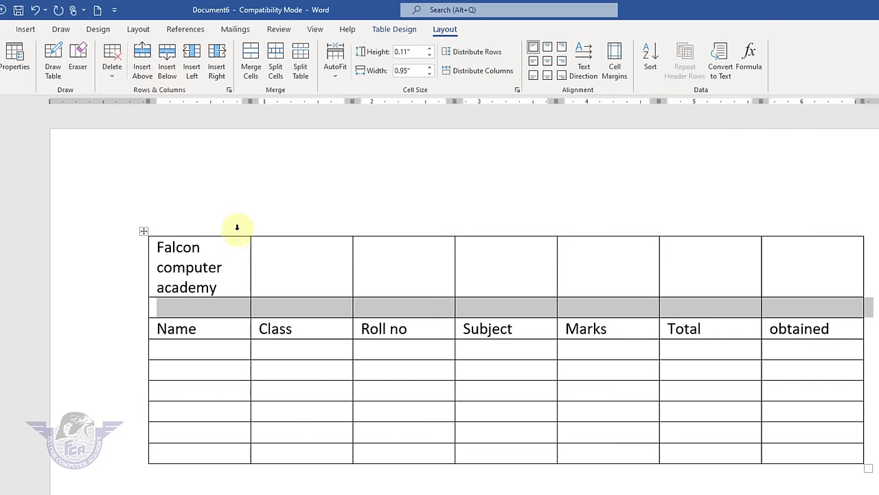
- Insert empty columns to the left and right of the Name column
click(233, 256)
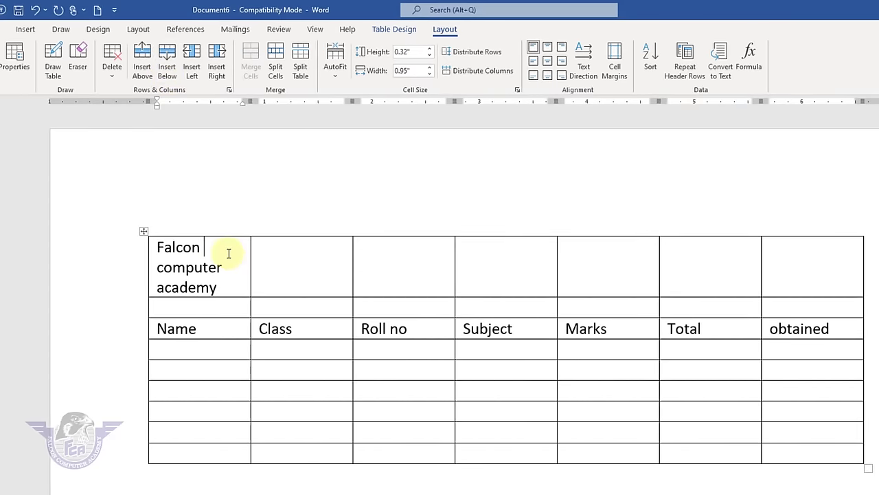
click(235, 329)
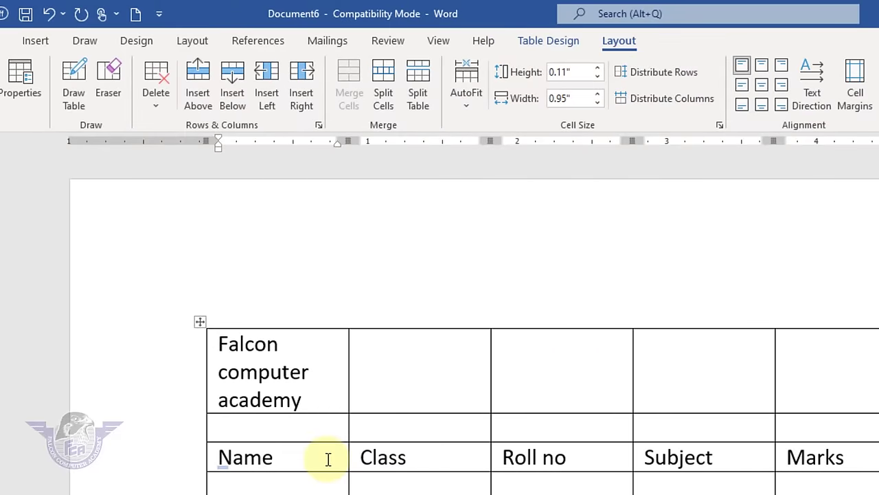
click(267, 96)
click(305, 367)
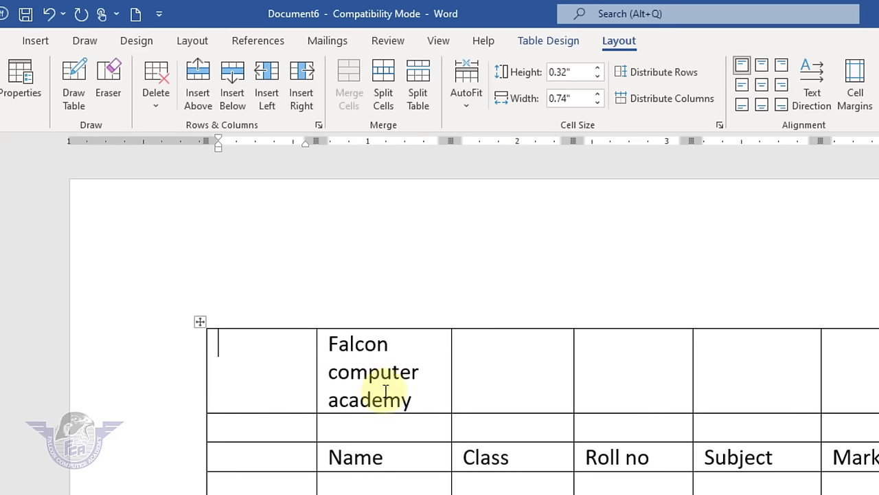
click(419, 399)
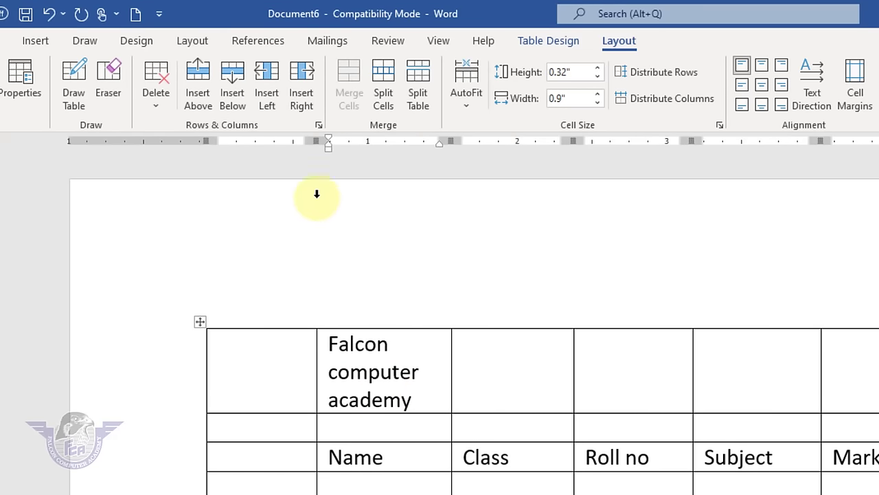
click(303, 100)
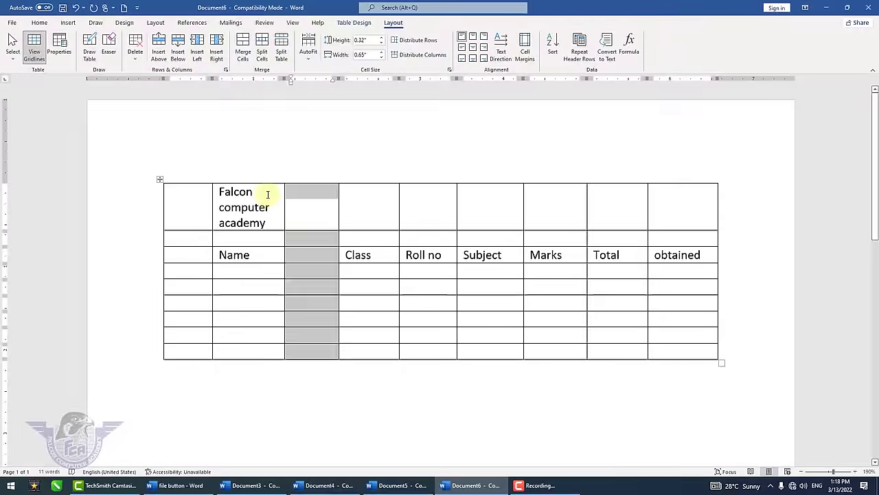
- Select every cell of the top row and use Merge Cells to make one full-width title cell
click(287, 211)
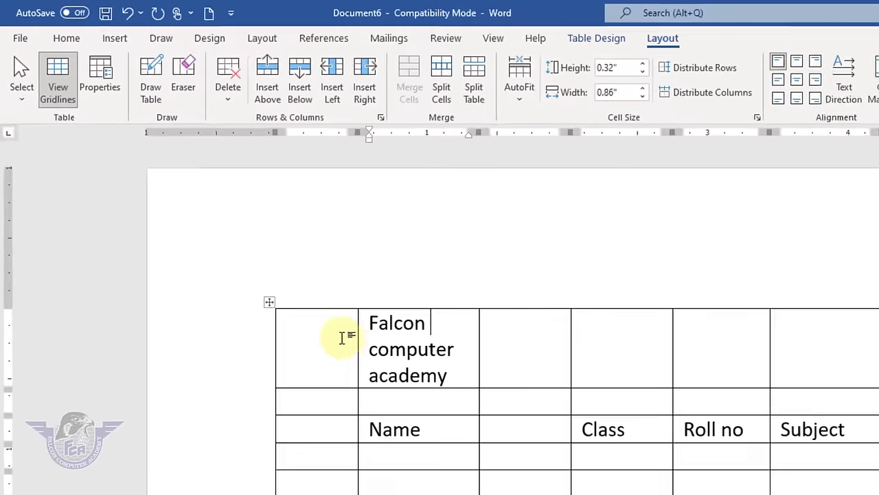
drag(203, 200, 503, 208)
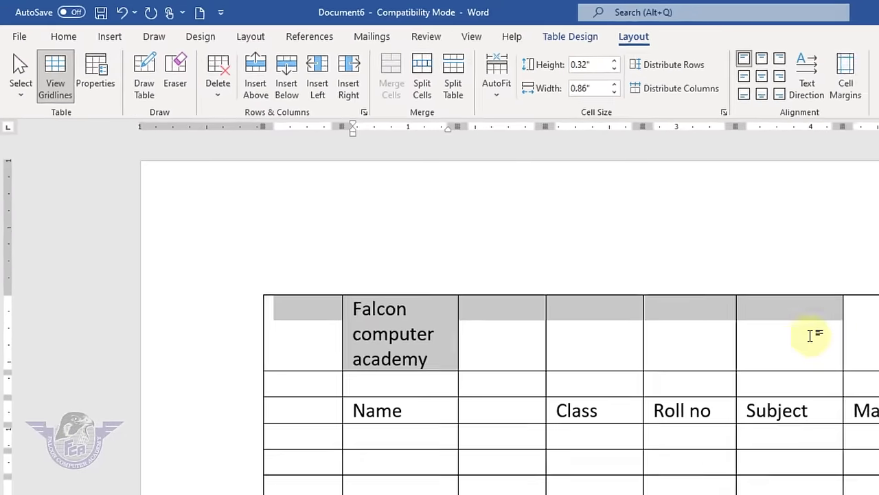
drag(811, 335, 795, 245)
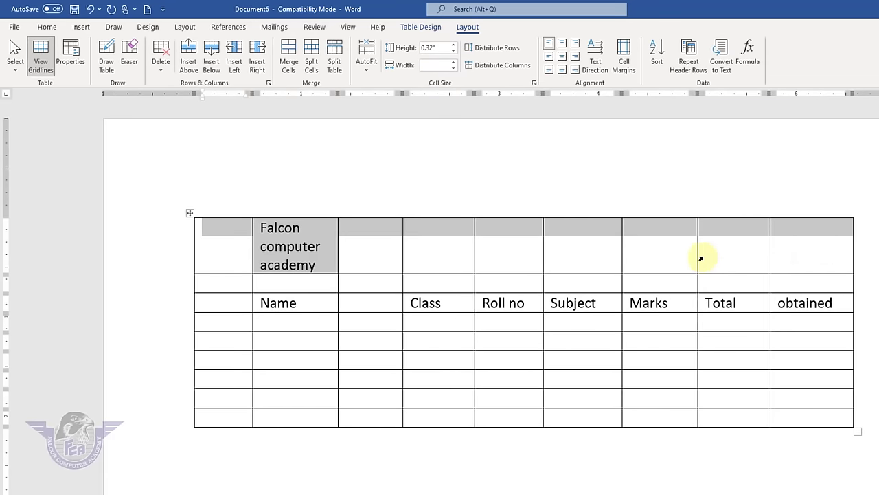
click(288, 63)
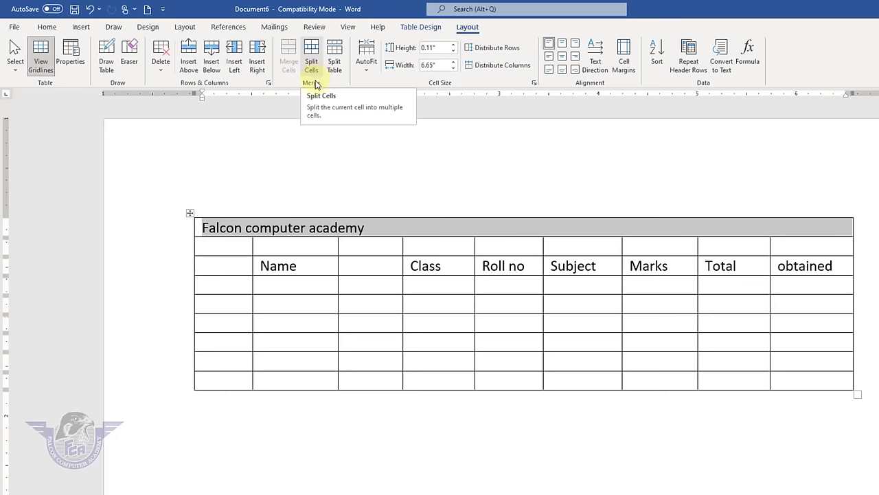
click(385, 249)
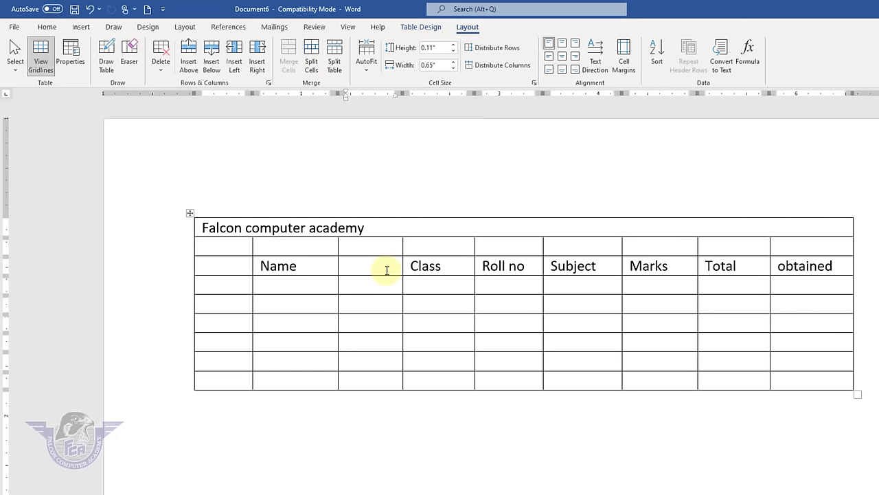
- Head the blank column 'date' and split the cell below it into 3 columns
text(date)
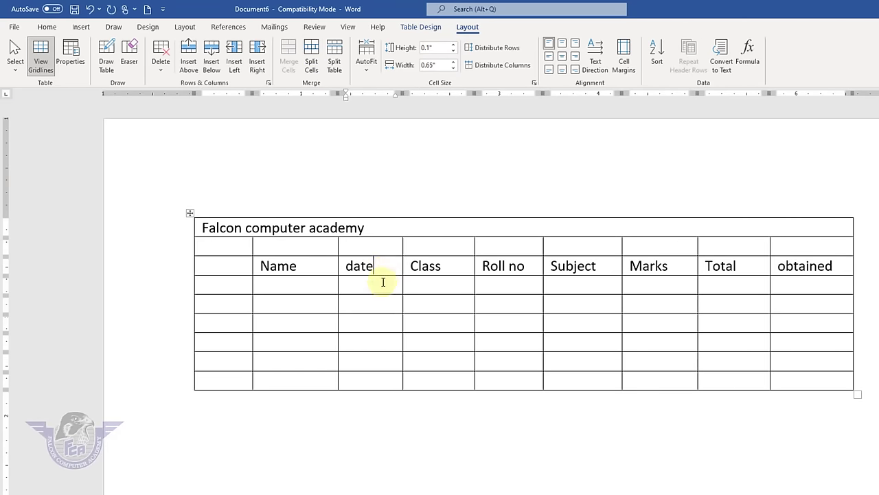
click(595, 456)
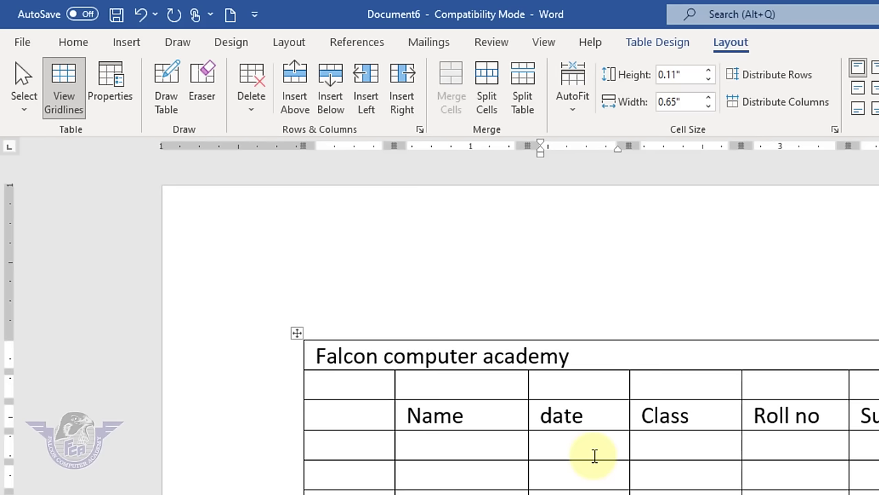
click(486, 99)
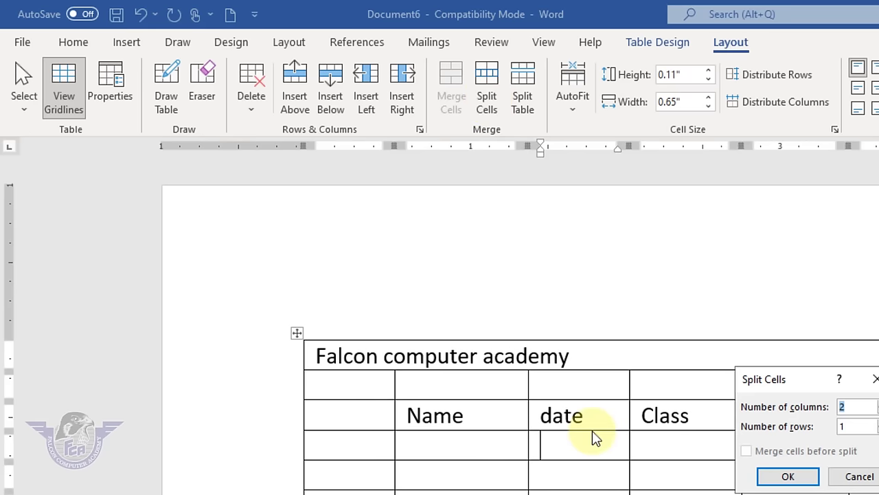
click(853, 389)
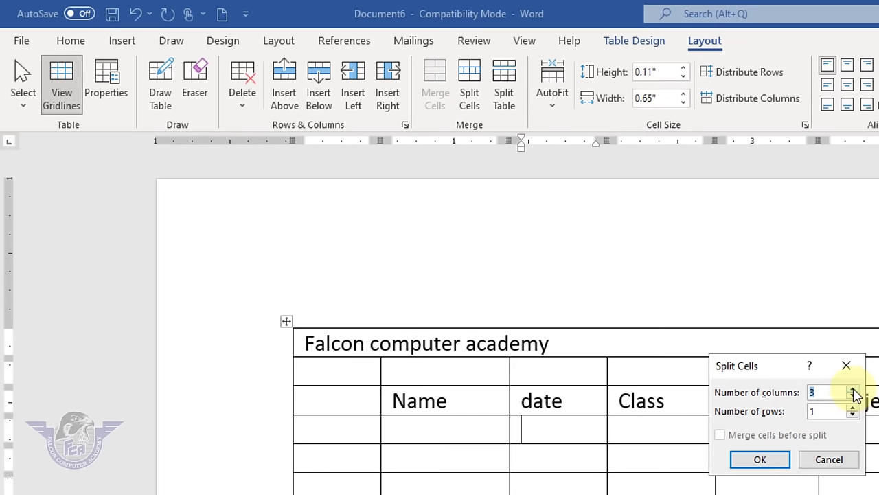
click(763, 460)
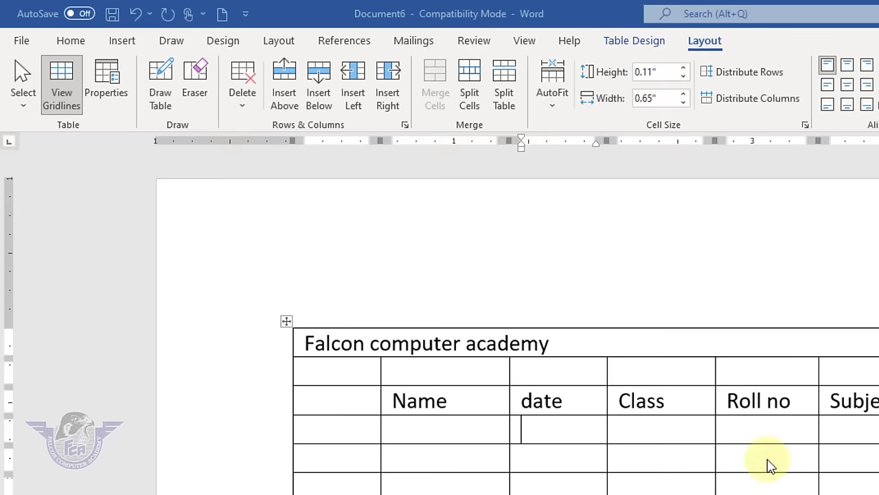
- Enter 03, 13 and 22 into the three split cells
click(526, 435)
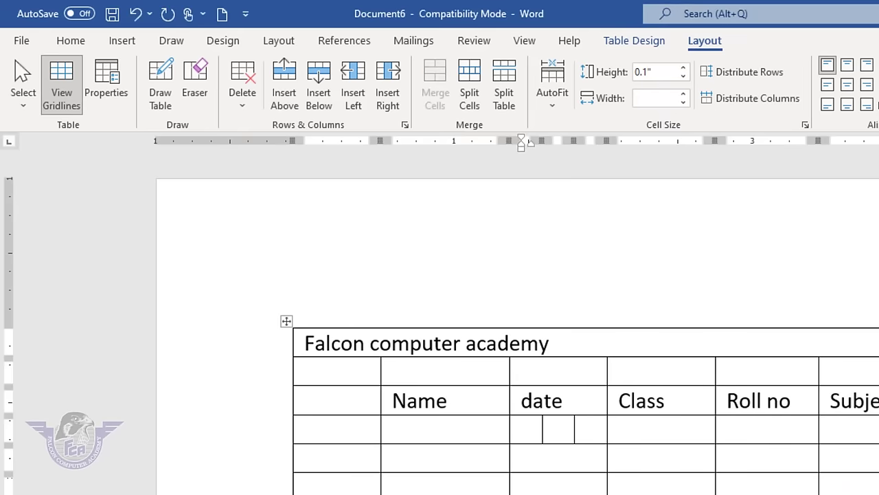
text(03)
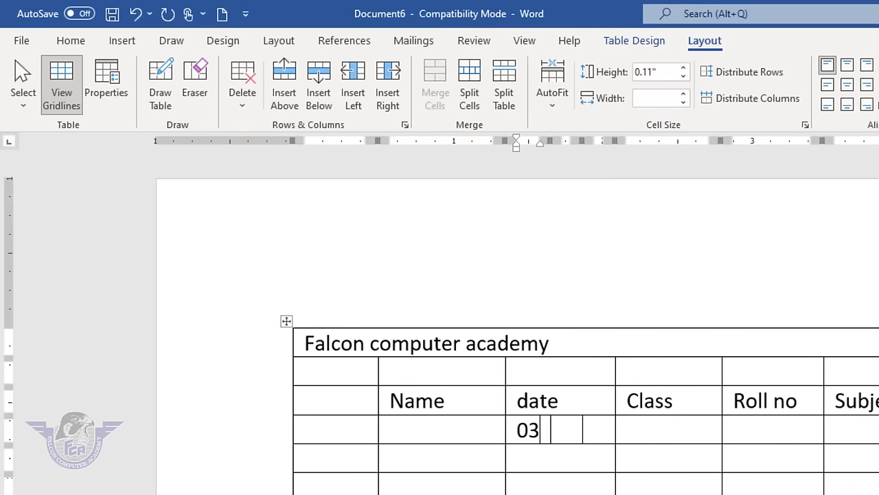
key(Tab)
text(13 )
text(22)
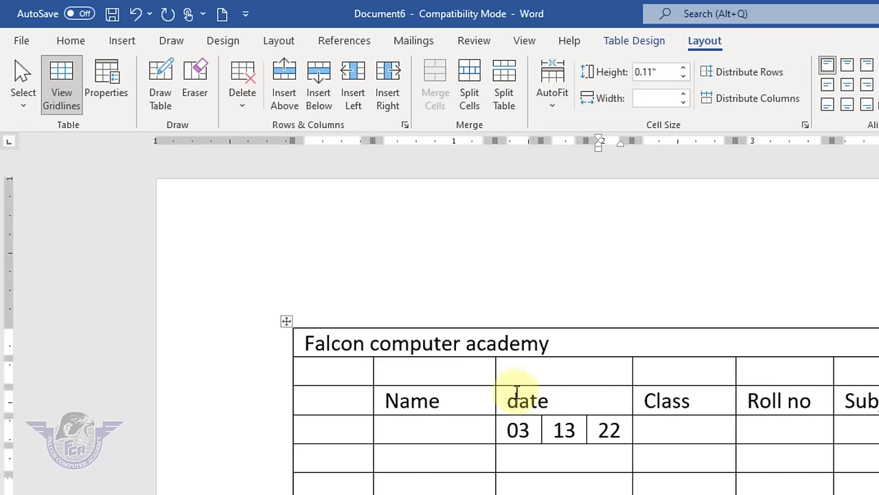
click(347, 372)
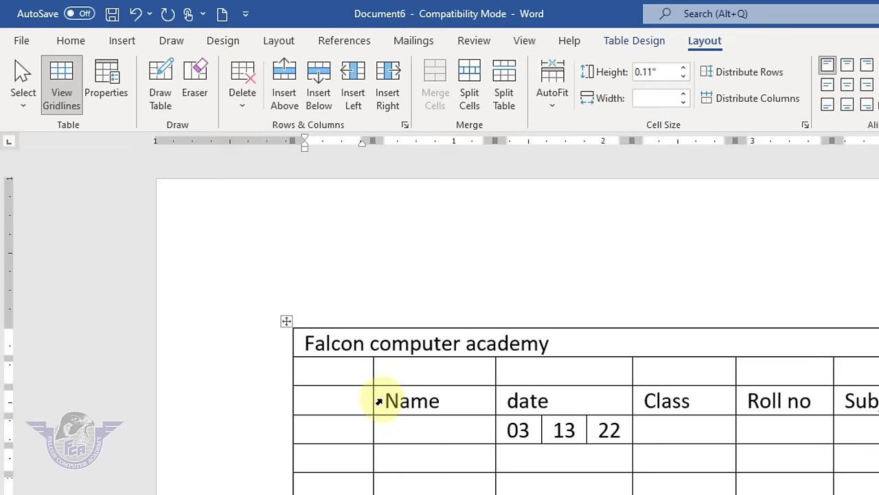
click(417, 375)
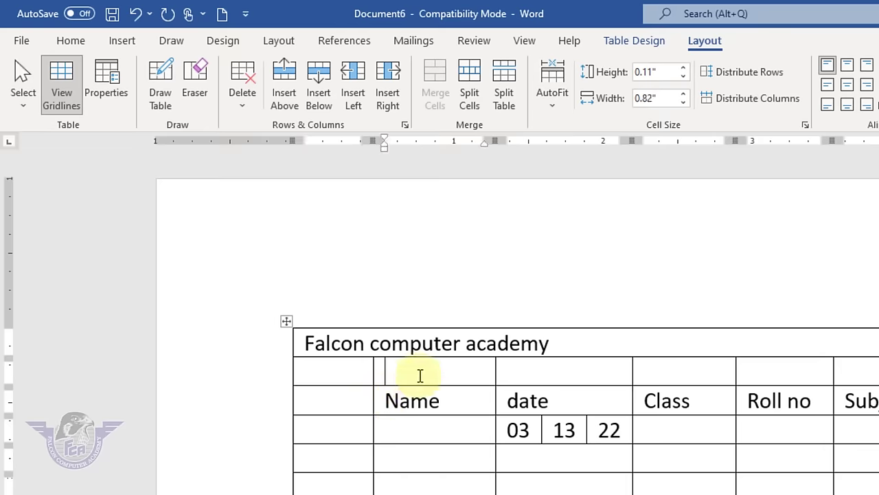
click(512, 114)
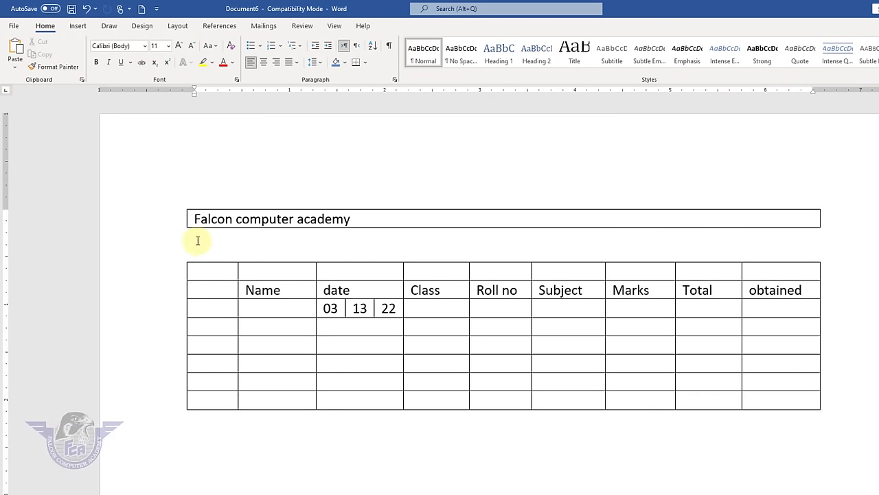
key(Delete)
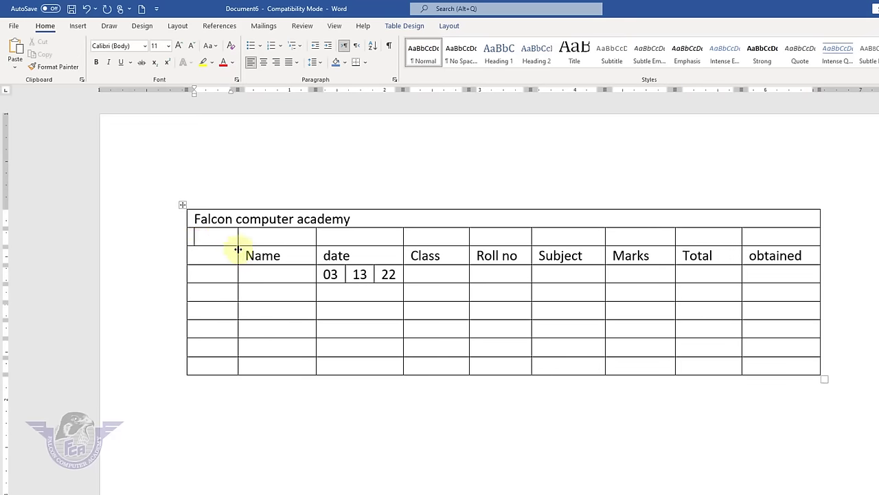
click(447, 26)
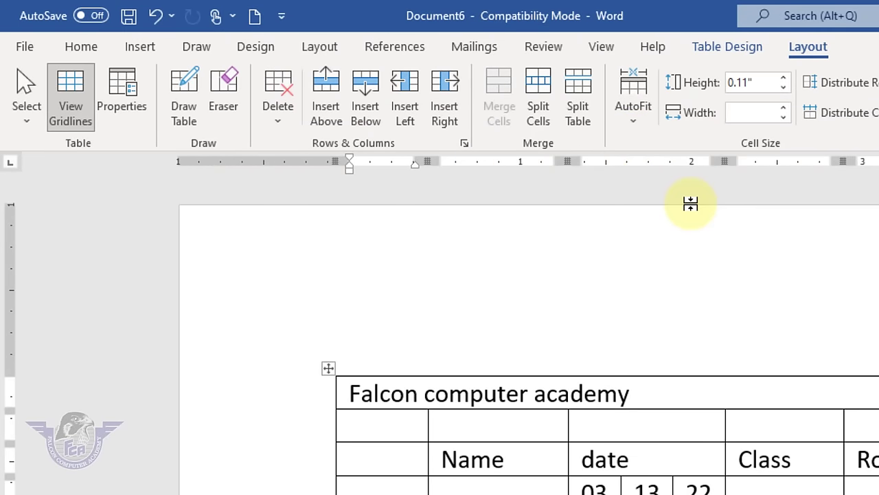
- Delete the existing table from the document
click(477, 416)
click(329, 369)
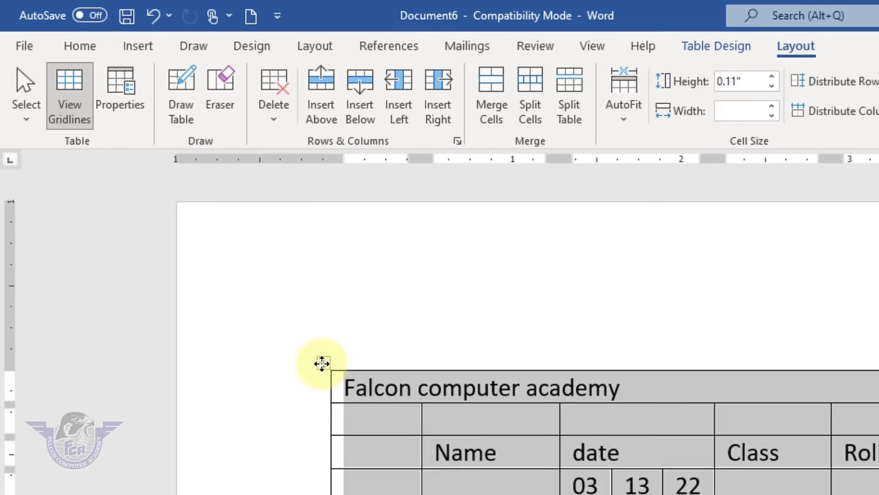
right_click(322, 362)
click(410, 493)
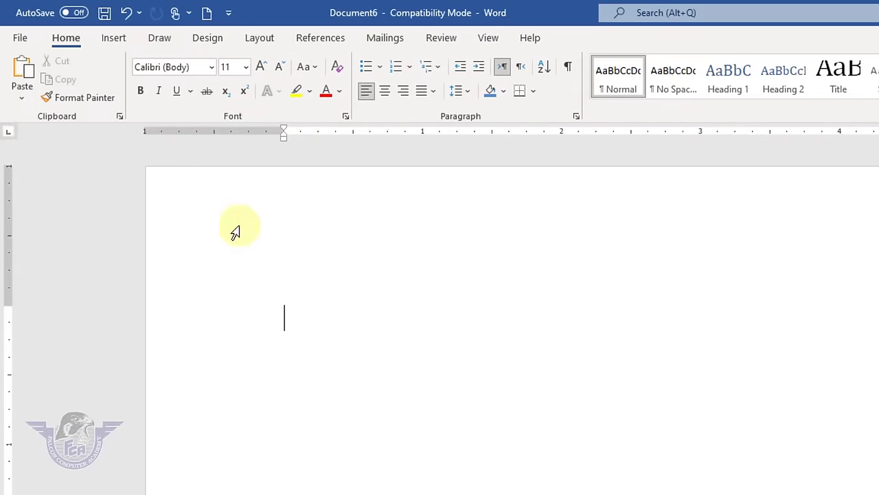
- Insert a 5-column, 4-row table and type the headers Name, Contact No and Amount
click(113, 38)
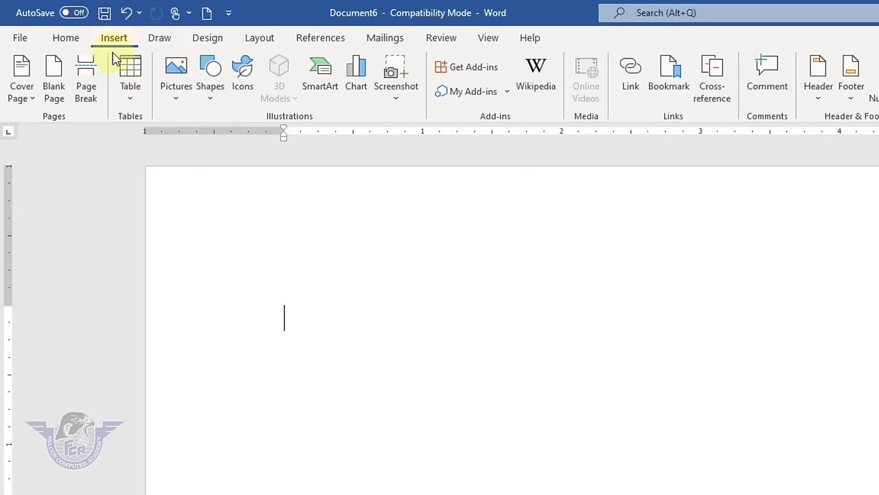
click(129, 90)
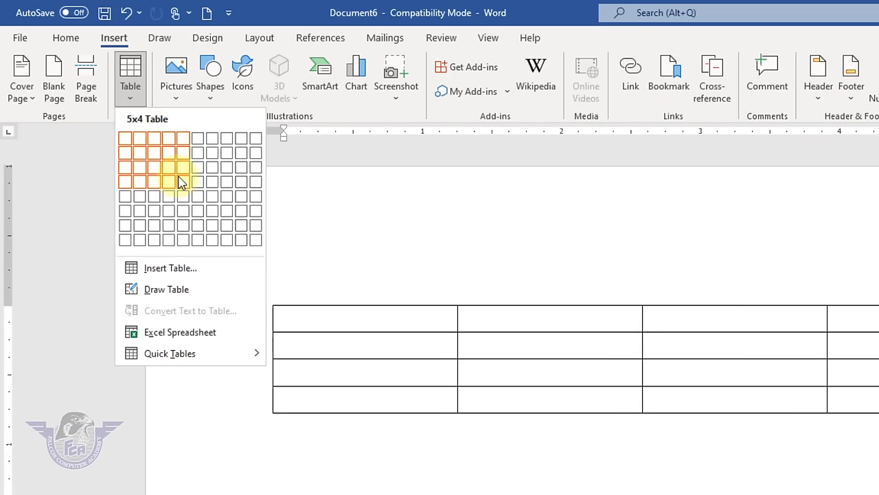
click(181, 182)
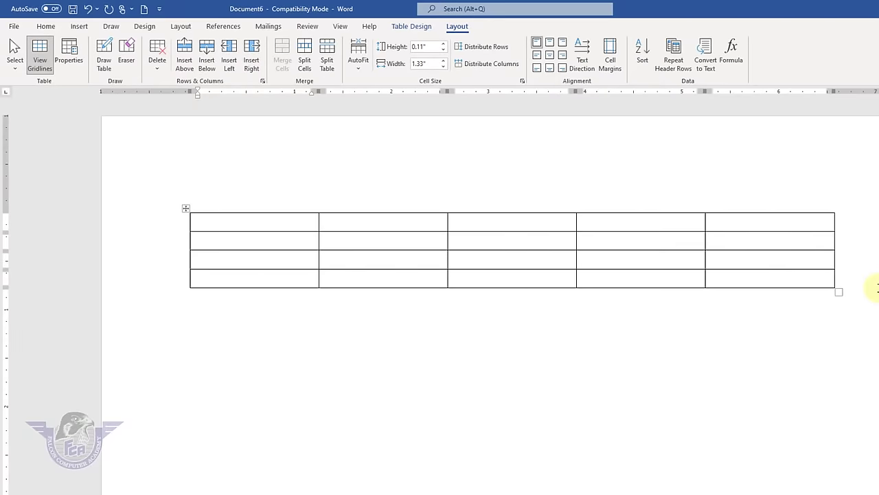
text(Name)
key(Tab)
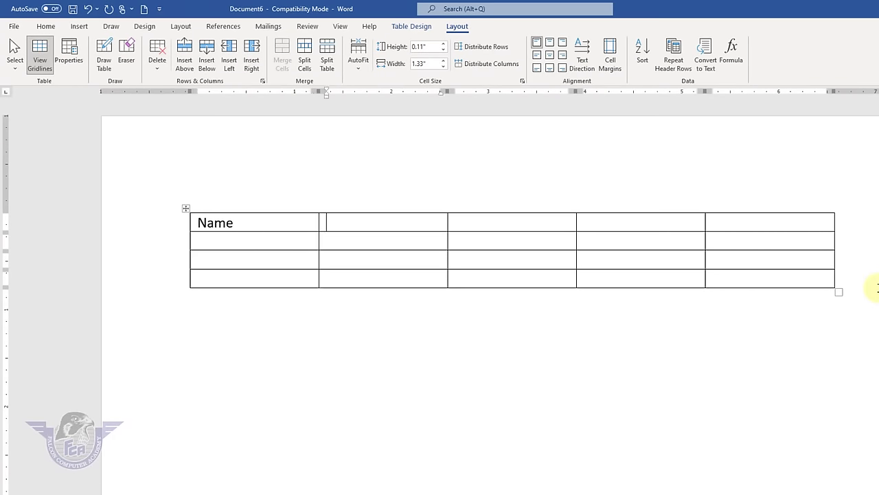
text(Contact No)
key(Tab)
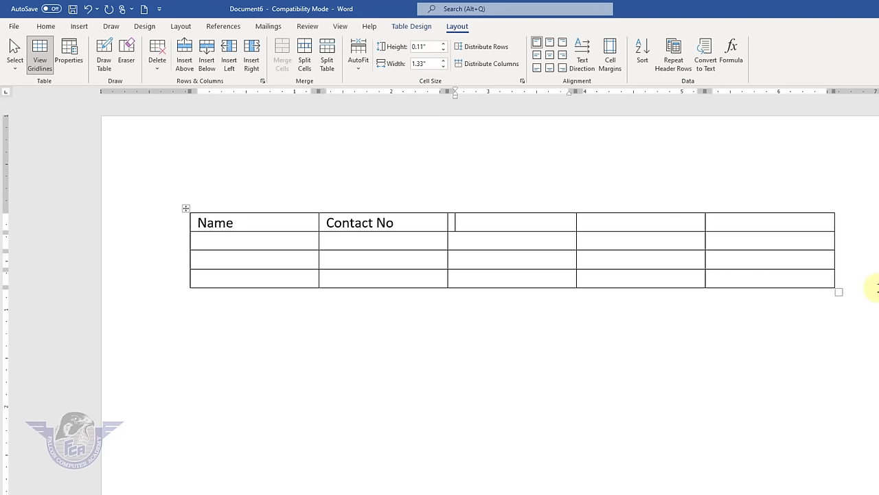
text(Amount)
key(Tab)
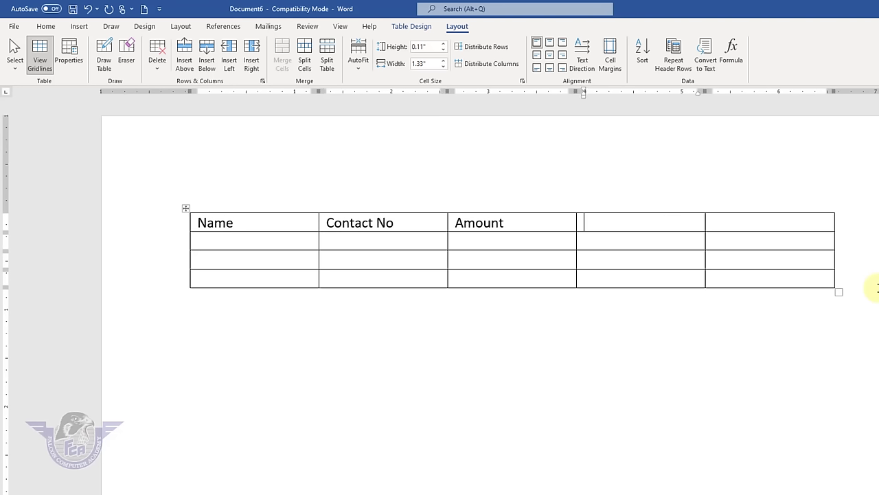
- Fill the fourth and fifth headers with Advance and Balance
text(Balance)
key(Tab)
text(Ad)
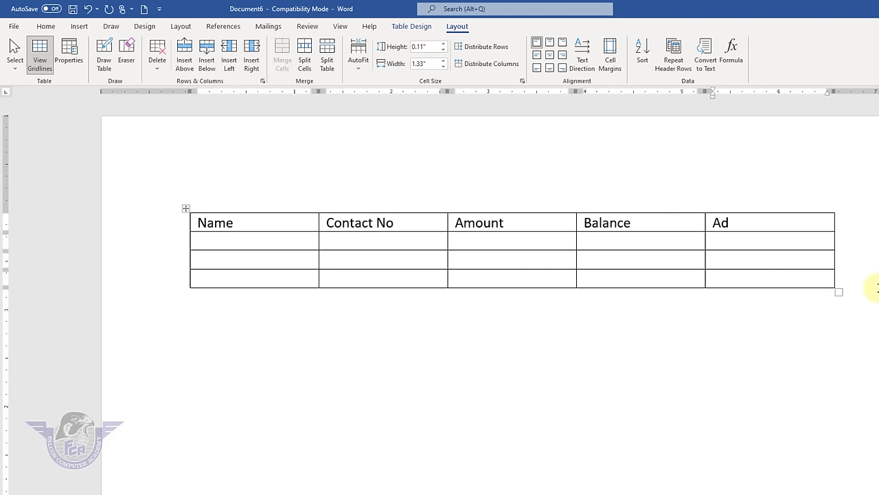
key(shift+Tab)
text(Adva)
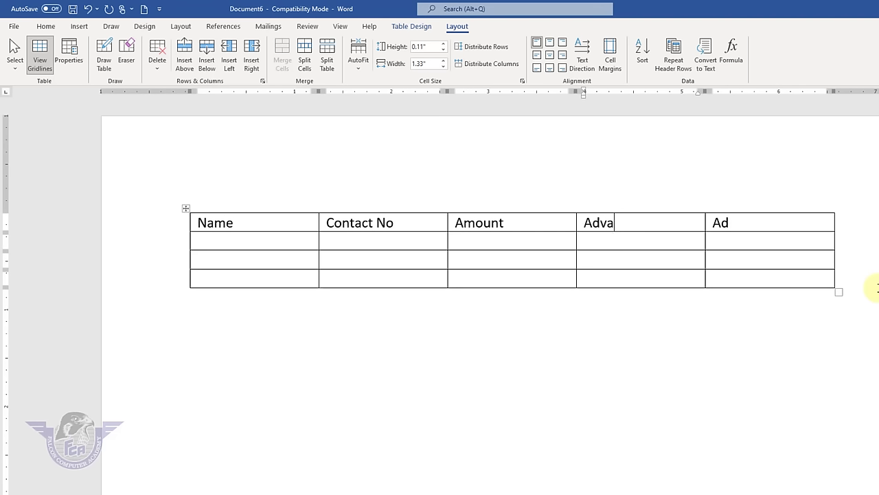
key(Tab)
text(Balance)
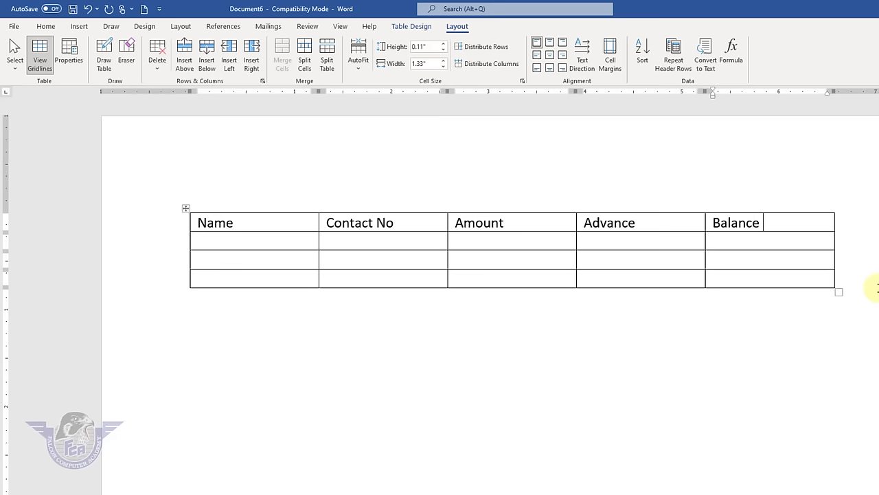
click(219, 241)
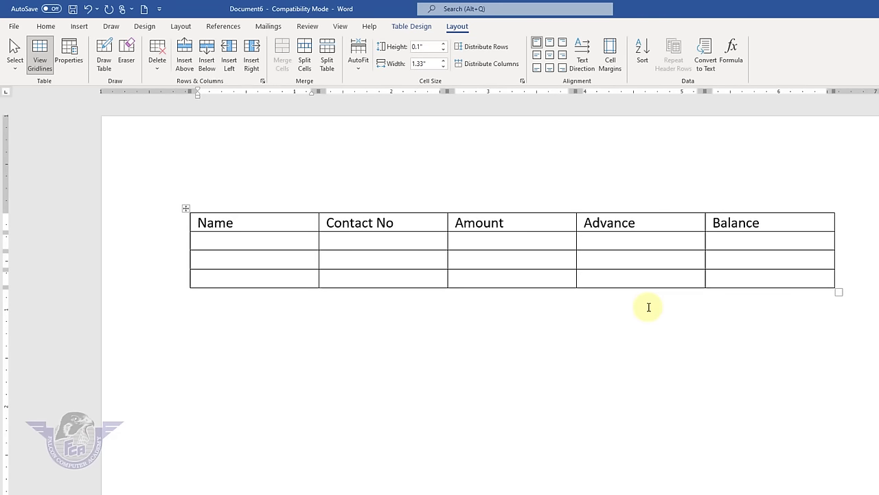
- Shrink the table columns with AutoFit Contents, then select the Name and Contact No columns
click(186, 209)
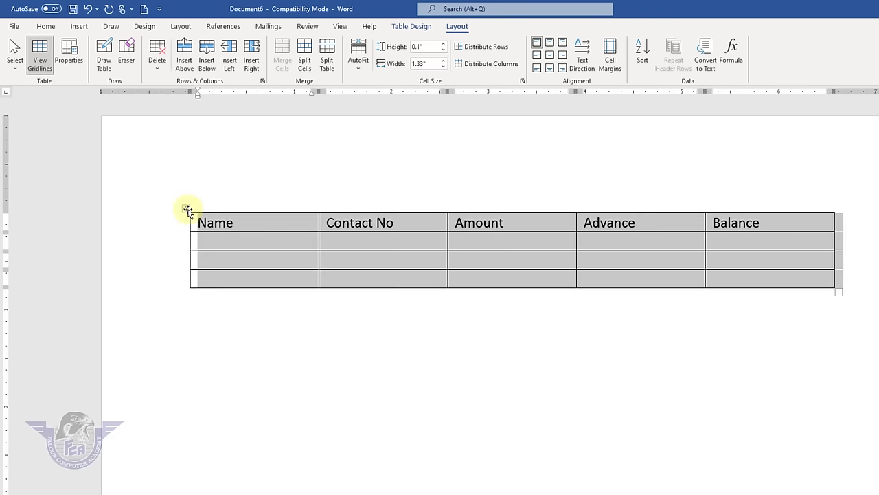
click(358, 63)
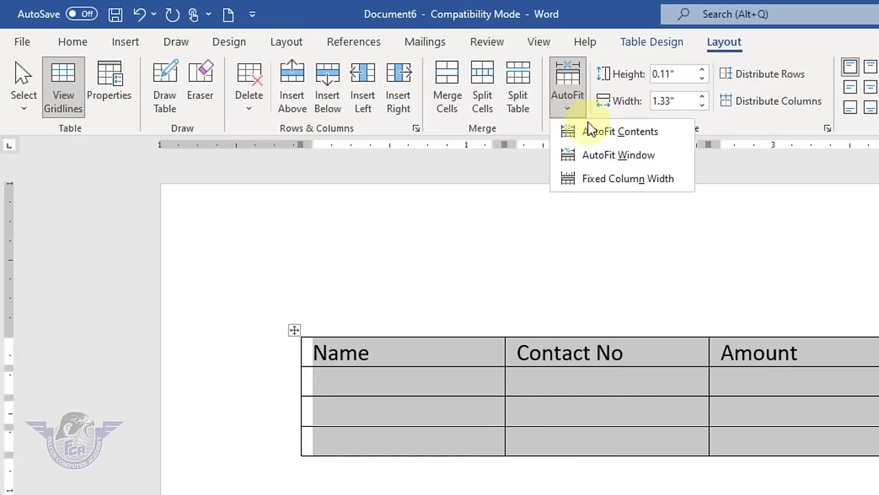
click(599, 132)
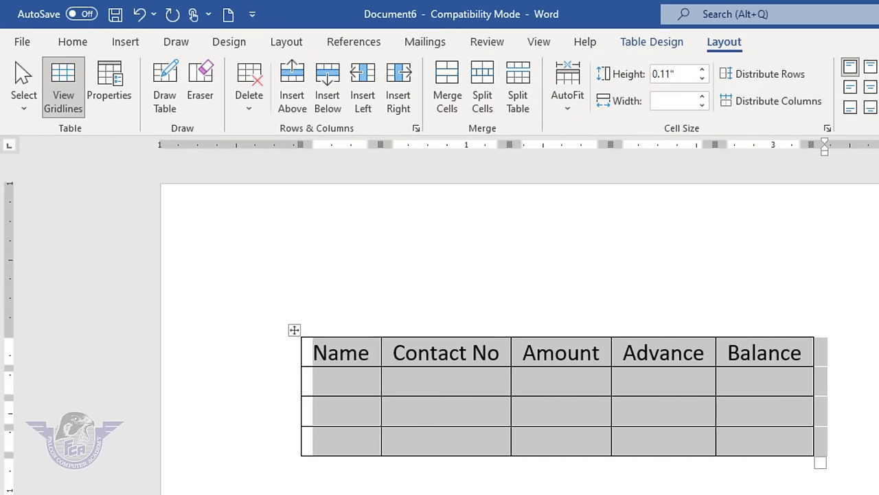
click(314, 470)
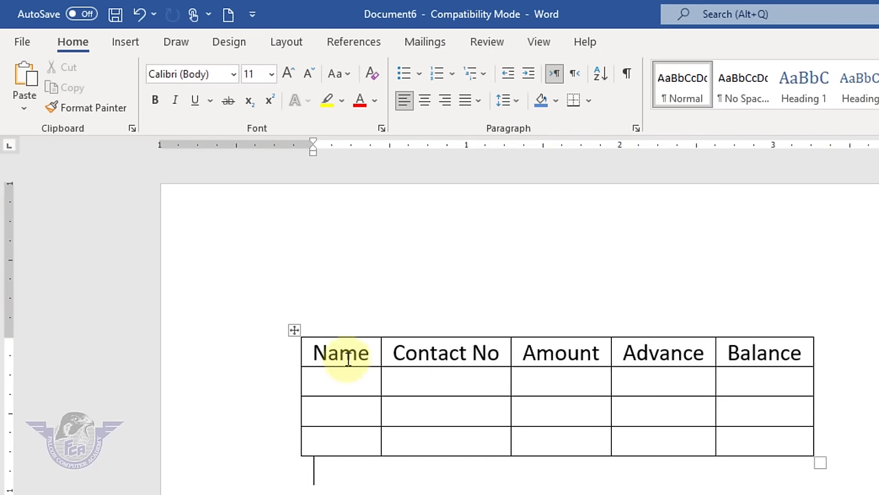
click(346, 353)
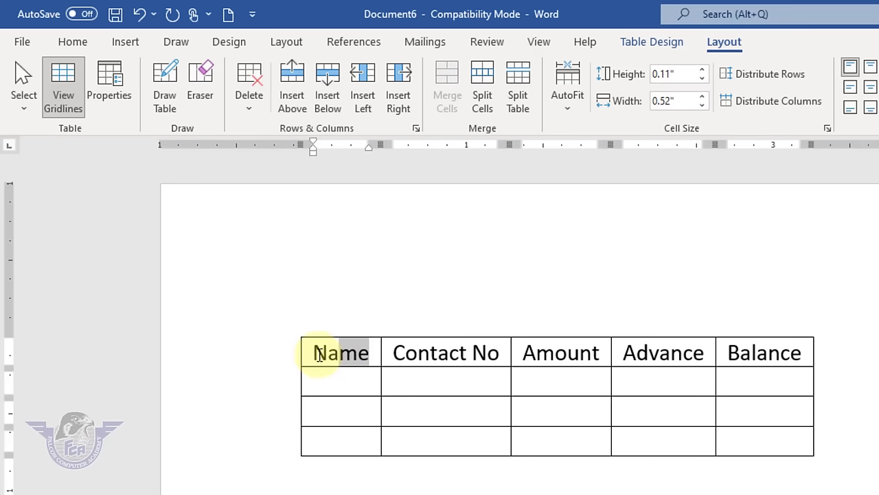
drag(311, 353, 315, 433)
drag(423, 353, 464, 440)
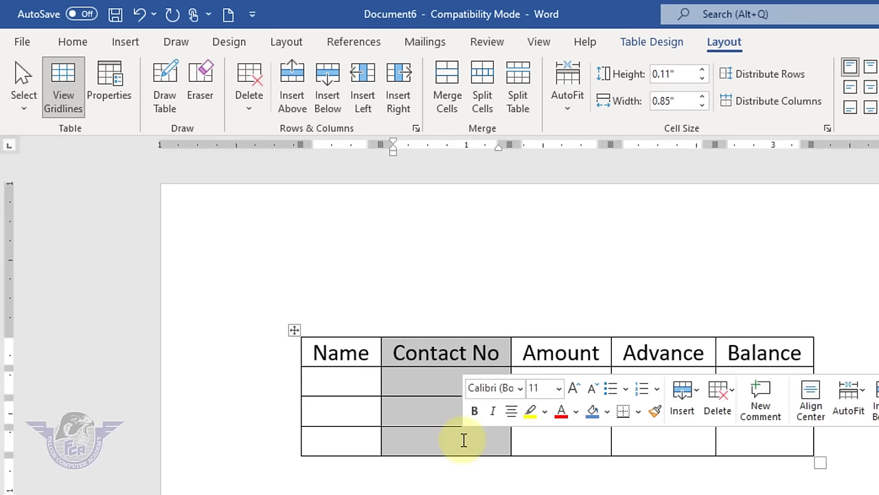
- Stretch the whole table to the full page width with AutoFit Window
click(291, 332)
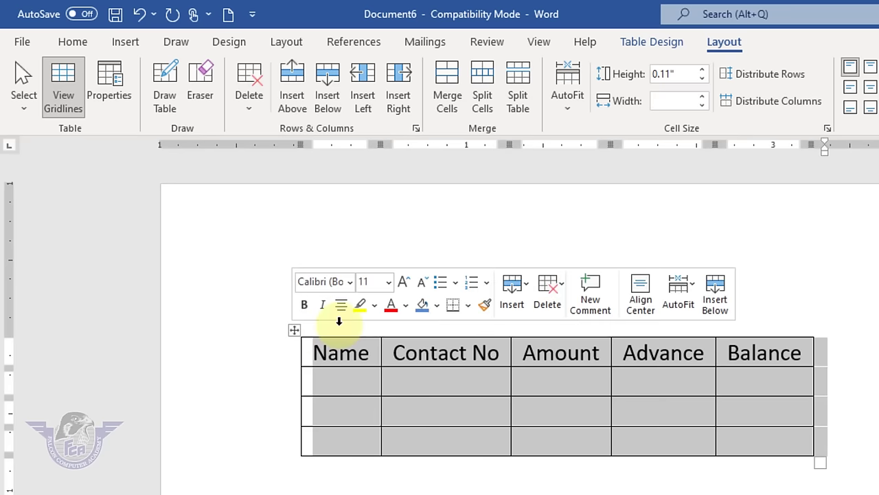
click(574, 114)
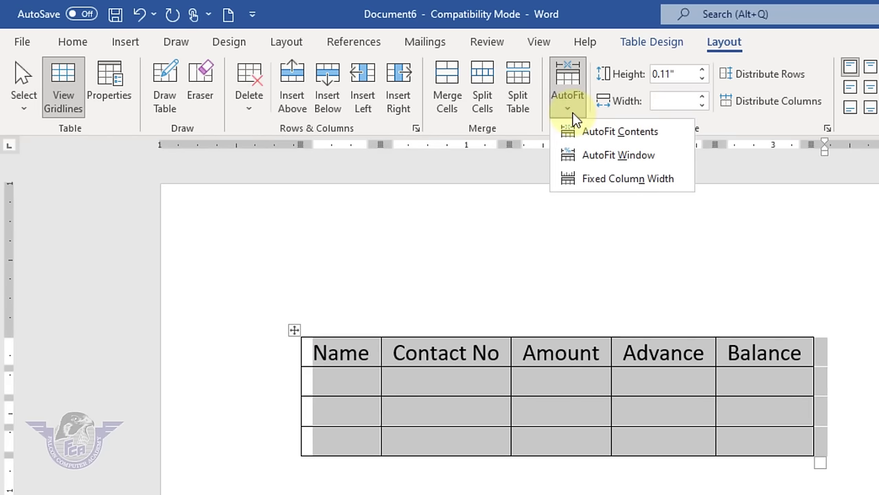
click(599, 157)
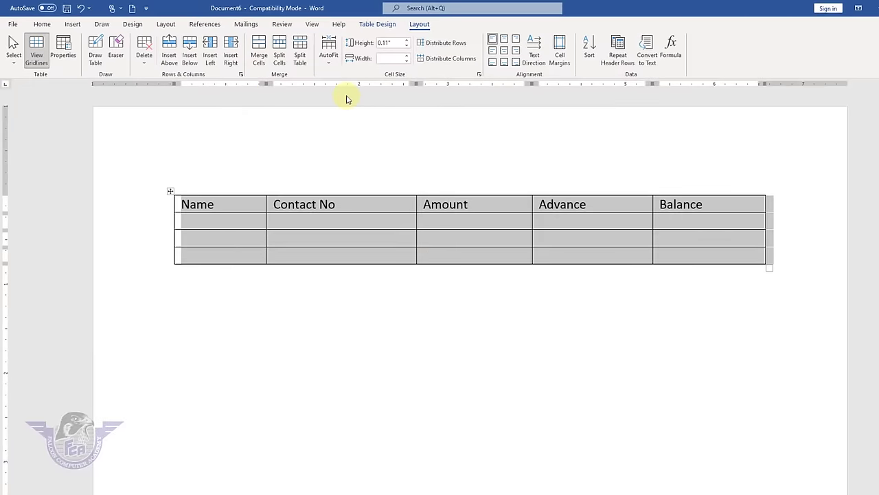
click(327, 63)
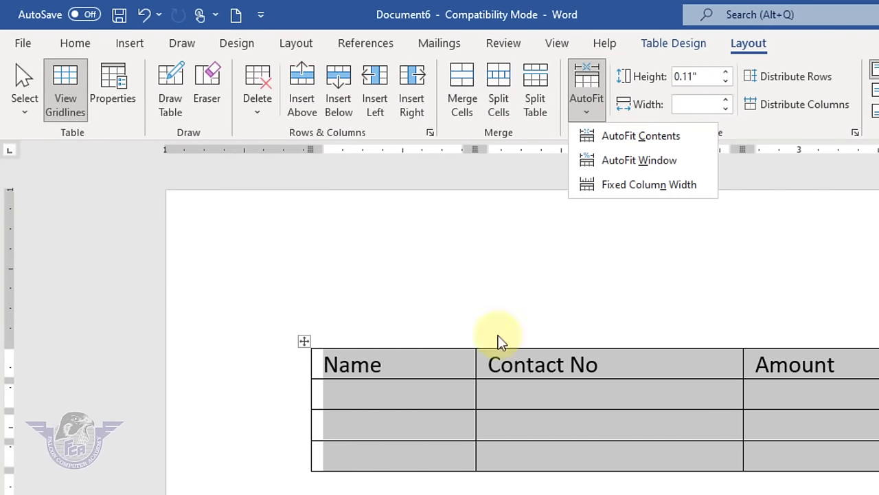
click(443, 406)
click(446, 398)
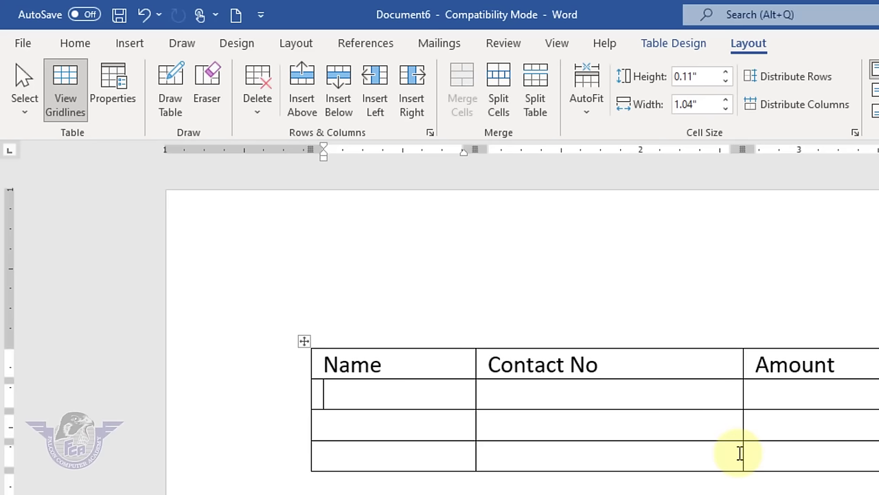
- Enter 'Falcon Computer Academy' in the first Name cell under the header
text(Falcon COmputer Acade)
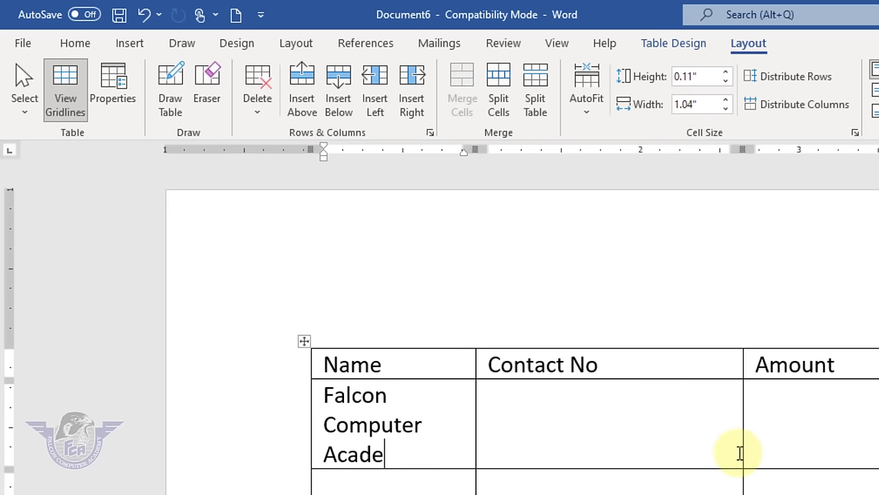
text(my)
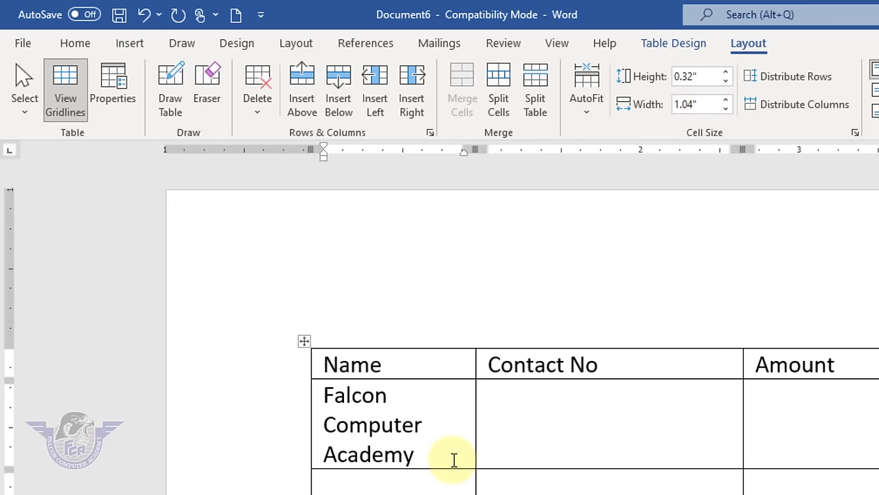
click(584, 124)
click(635, 191)
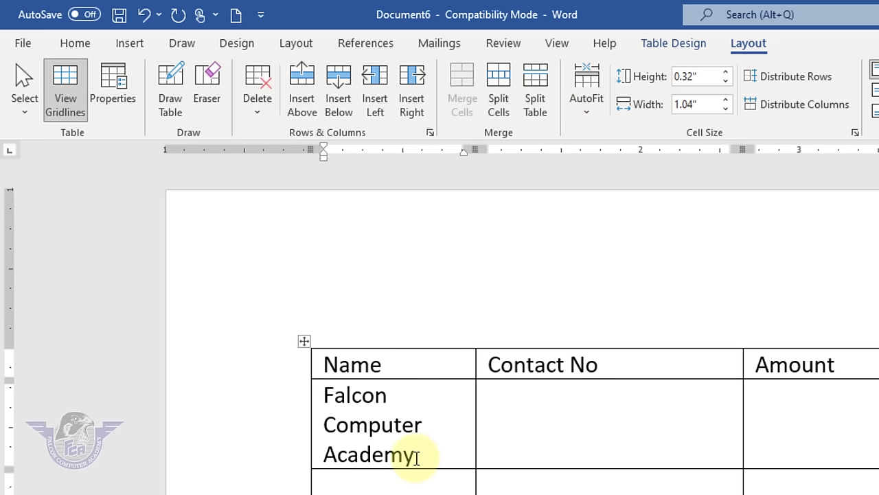
click(590, 113)
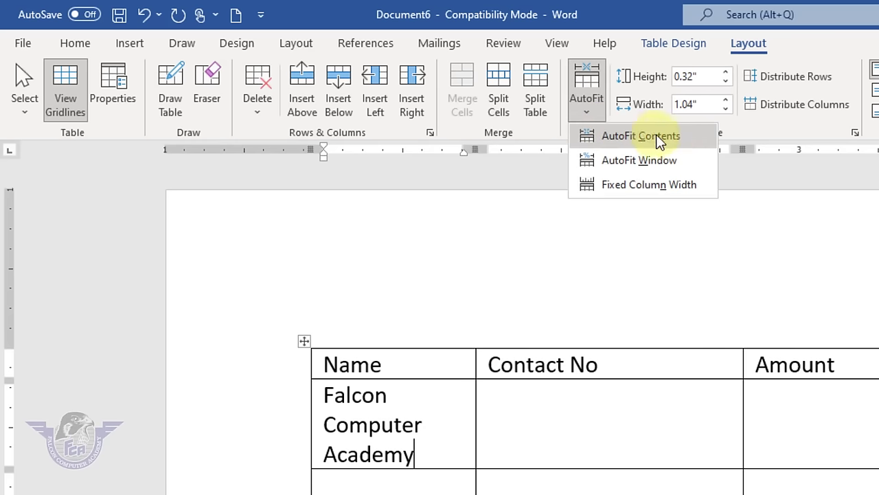
click(678, 162)
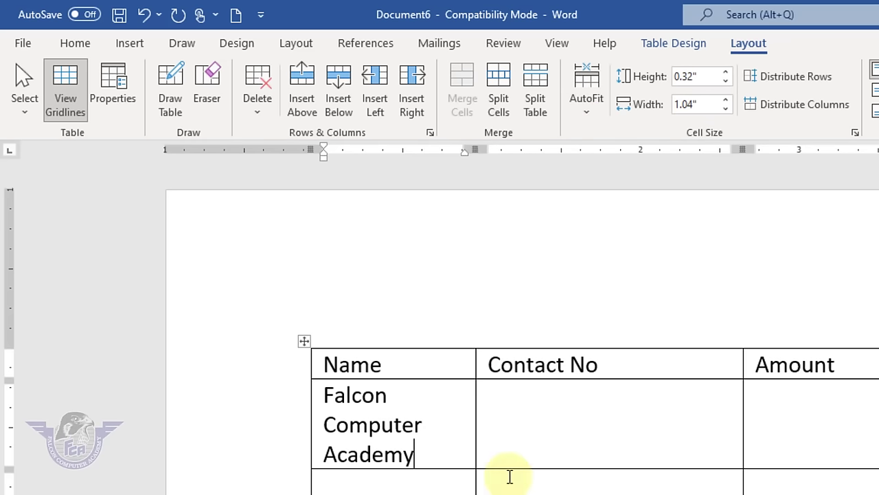
- Refit the table to the window and type long test text in the bottom-left cell
click(453, 487)
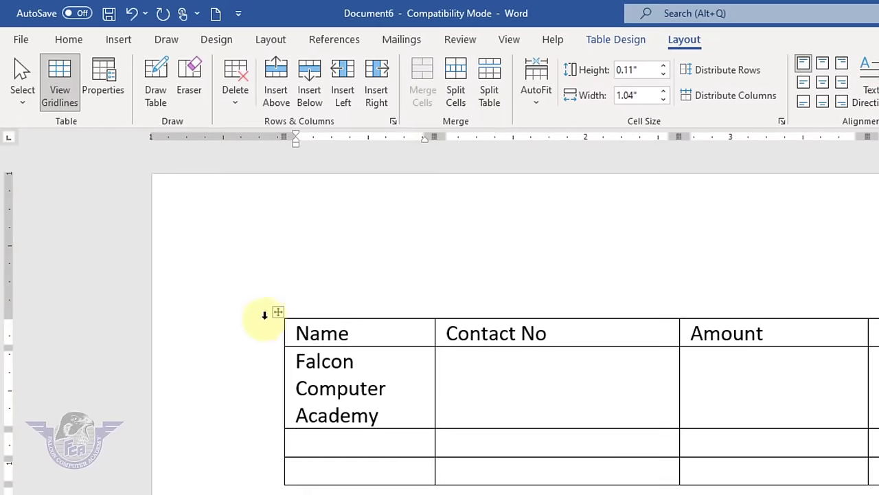
click(275, 317)
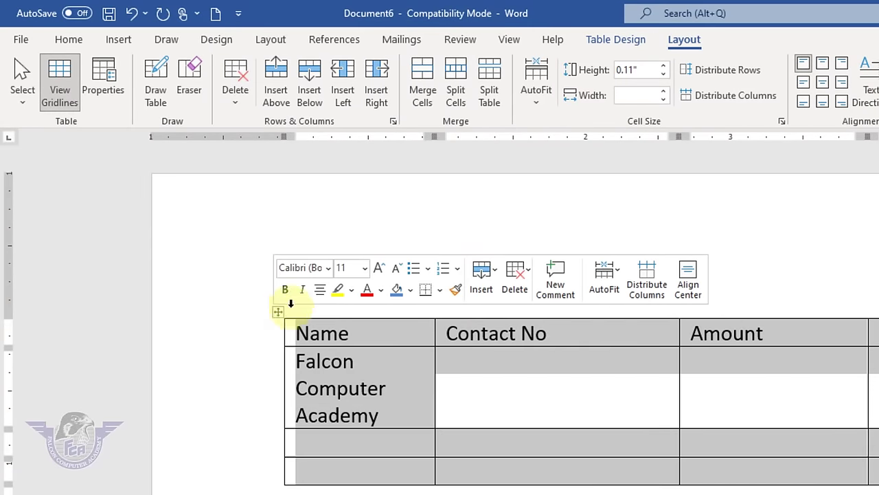
click(538, 106)
click(611, 148)
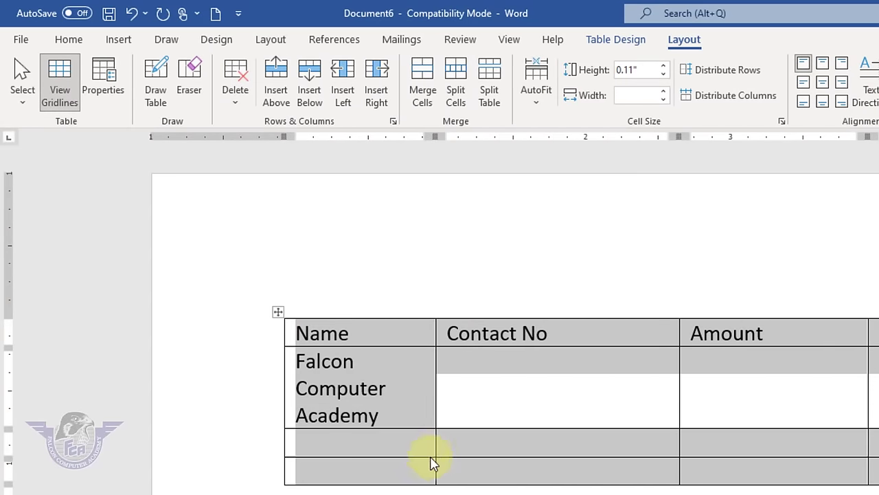
click(423, 479)
text(Dsfas sdaf sdfsdfsdfsdfsd)
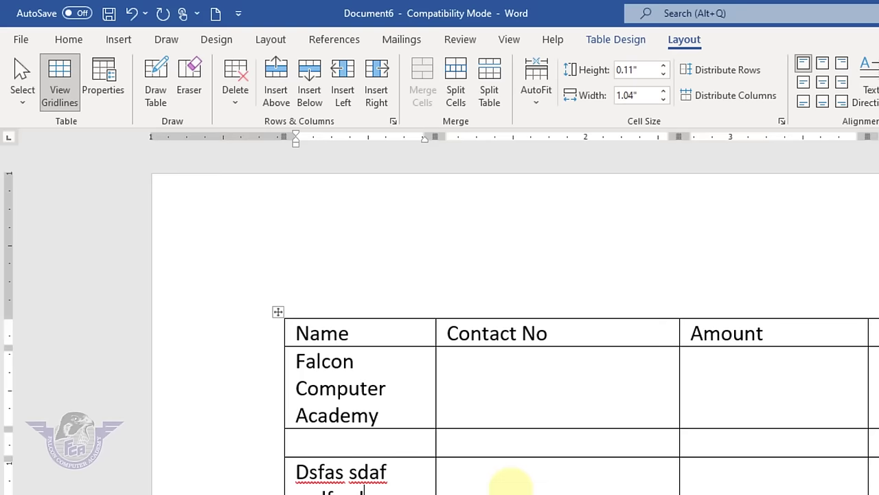
text(sdafsdafsdafsdafsadfsadfasdfsadf)
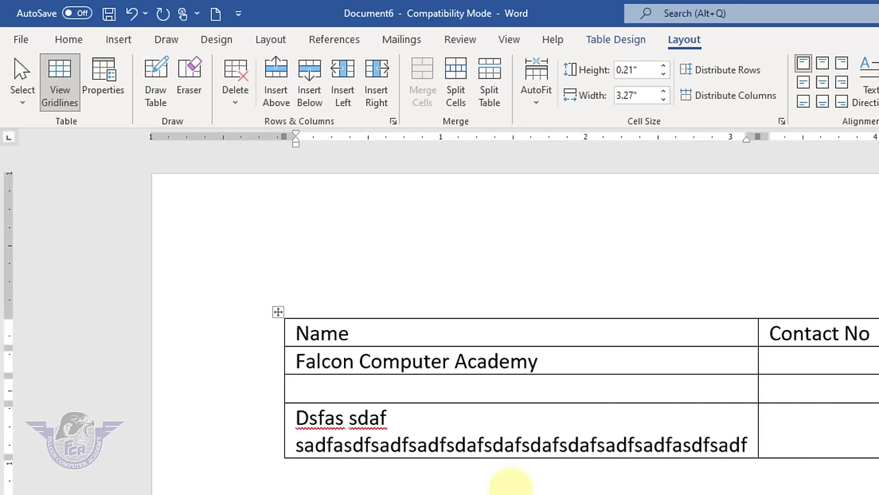
- Undo the test text, apply Fixed Column Width, and type a long entry in row 3's Name cell
key(ctrl+z)
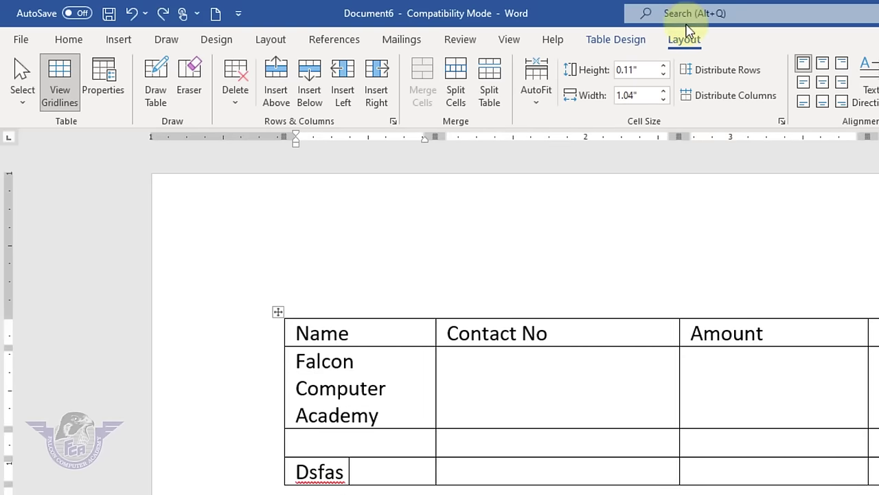
click(279, 310)
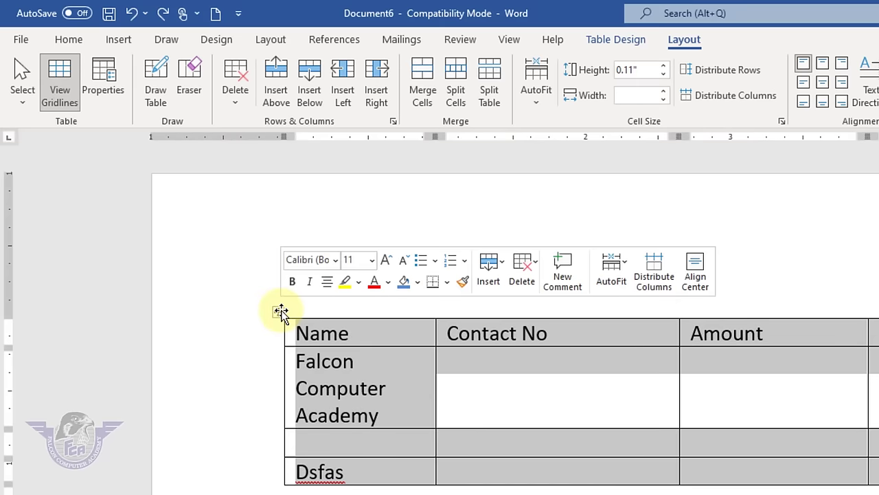
click(537, 103)
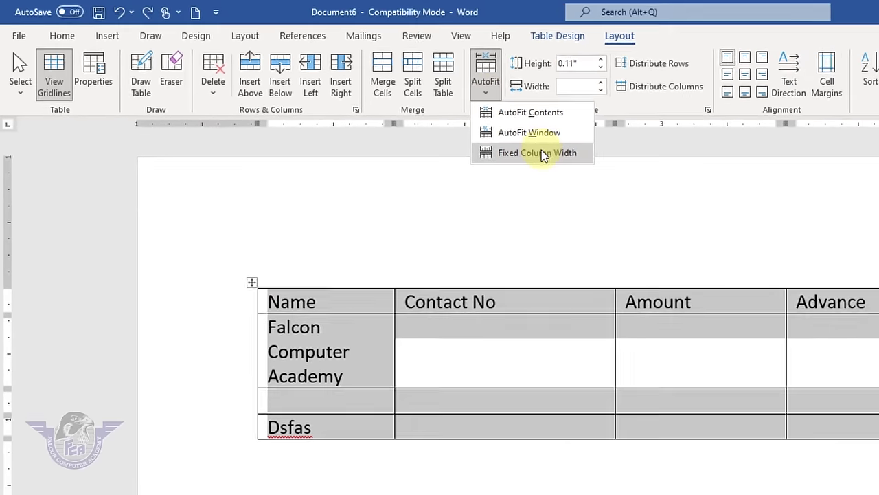
click(595, 167)
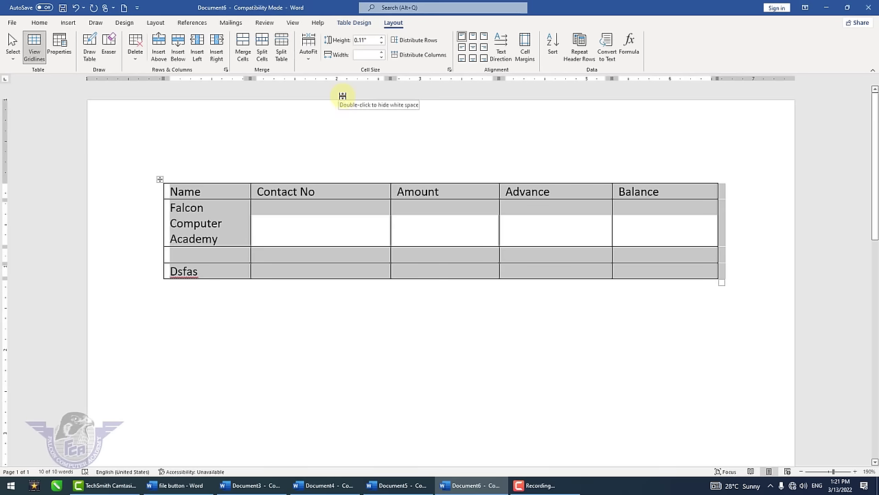
click(213, 259)
text(sdfsdfsd)
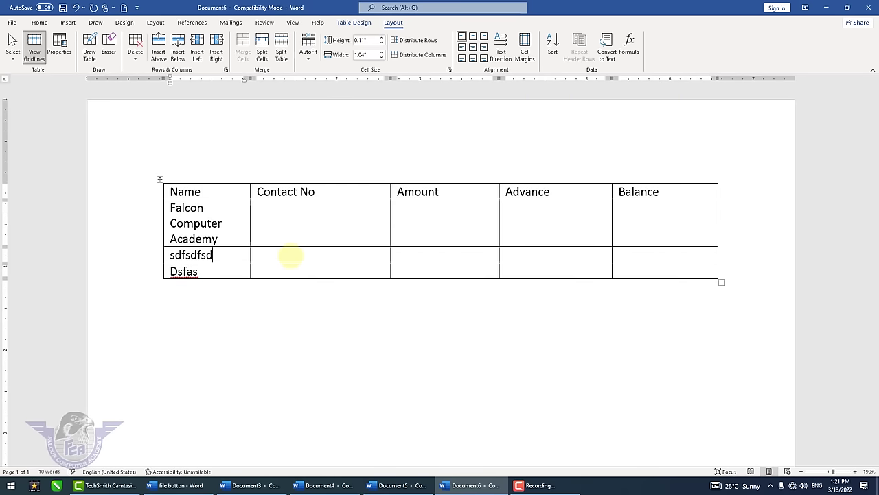
text(fsdfsdfsdfsdfsdfsdf)
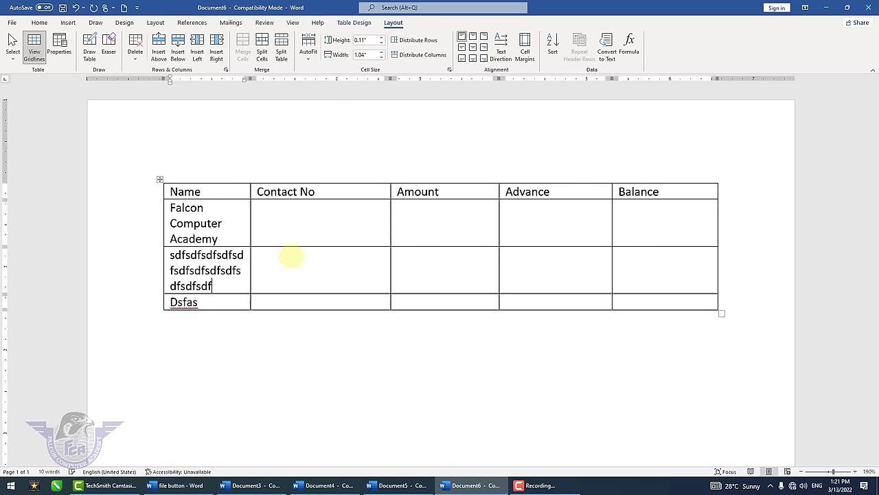
text(sdfsdfsdfsdfsdfsdf)
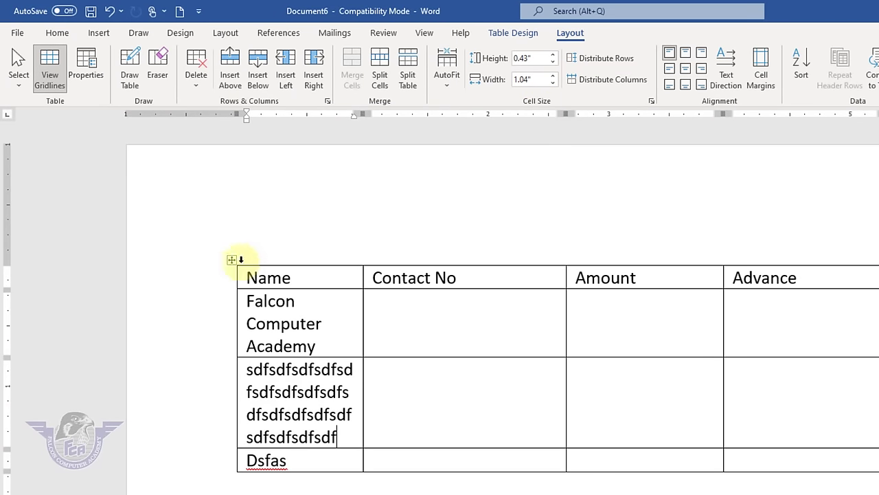
- Set every table row to 0.2" height
click(231, 261)
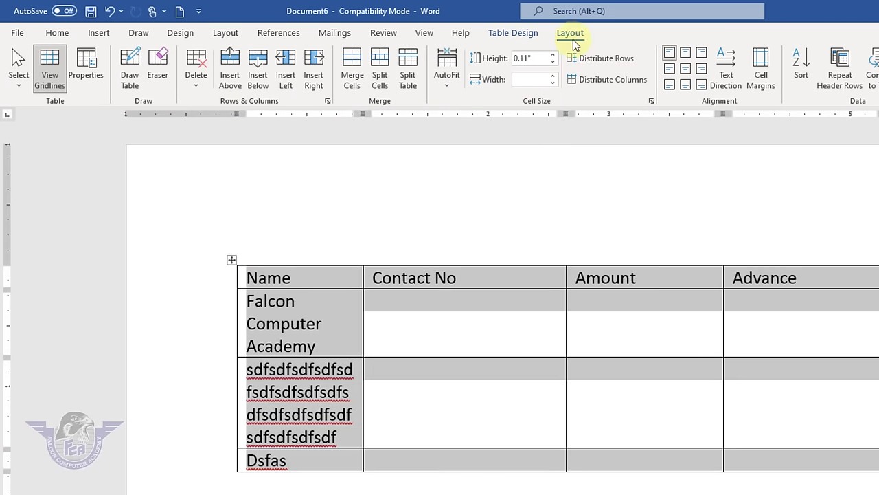
click(553, 56)
click(553, 56)
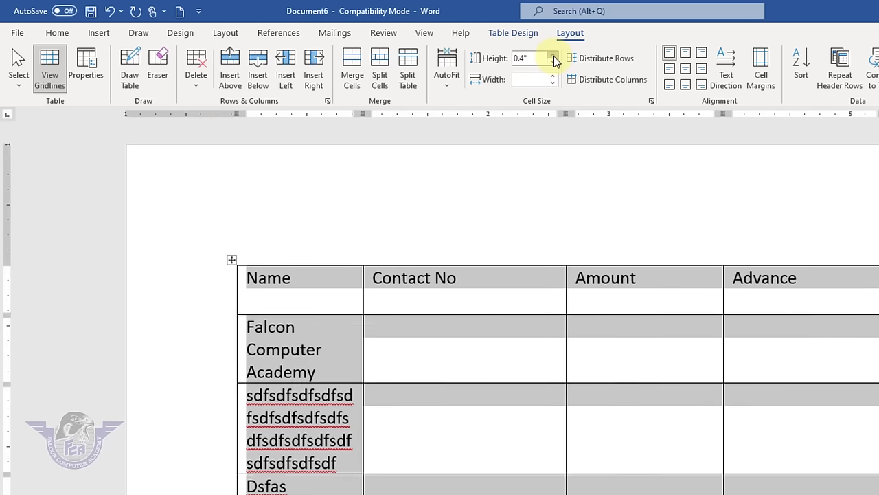
click(553, 56)
click(553, 57)
click(554, 56)
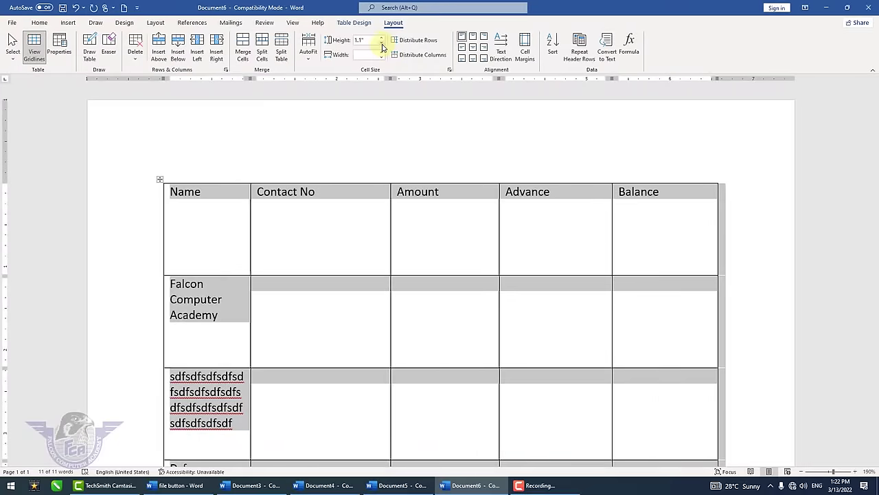
click(437, 49)
click(437, 49)
click(437, 50)
click(437, 50)
click(437, 49)
click(437, 50)
click(437, 49)
click(507, 63)
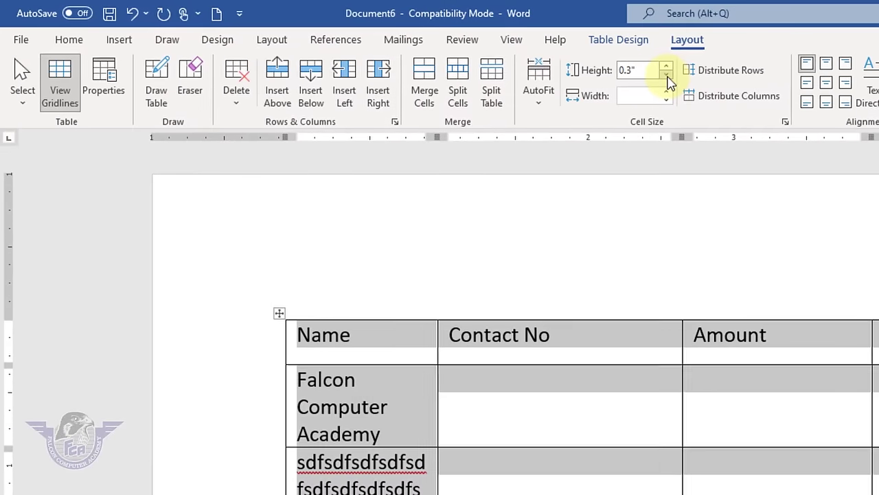
click(507, 63)
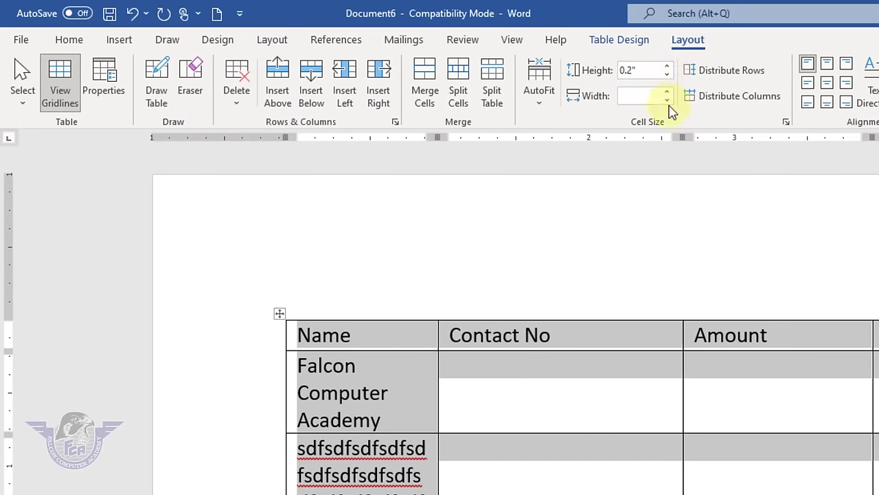
- Give every column an equal 1.2" width
click(667, 101)
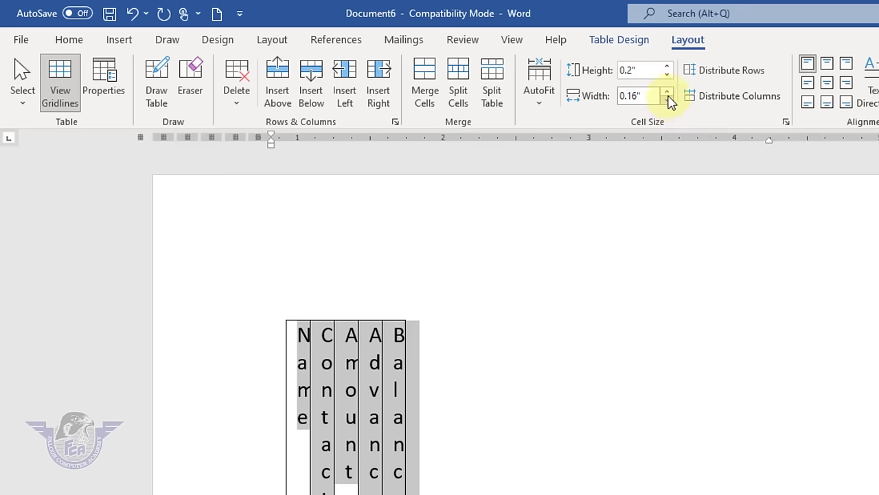
click(667, 91)
click(667, 91)
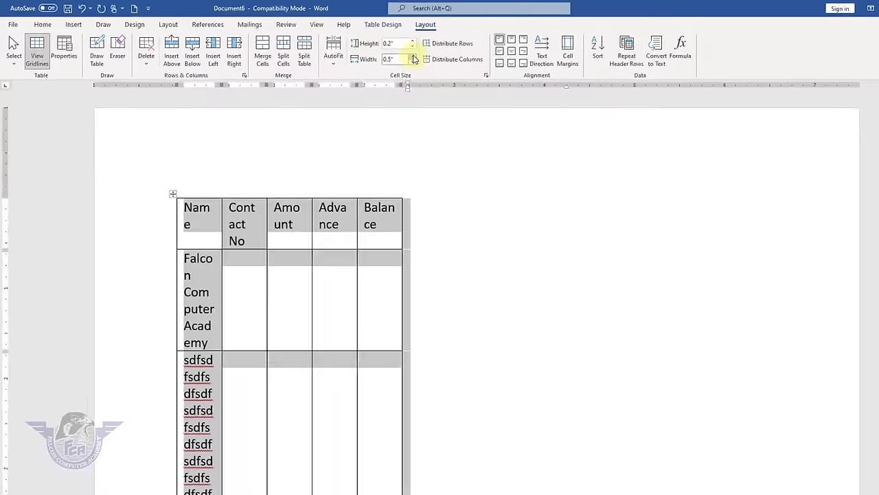
click(667, 91)
click(668, 91)
click(383, 54)
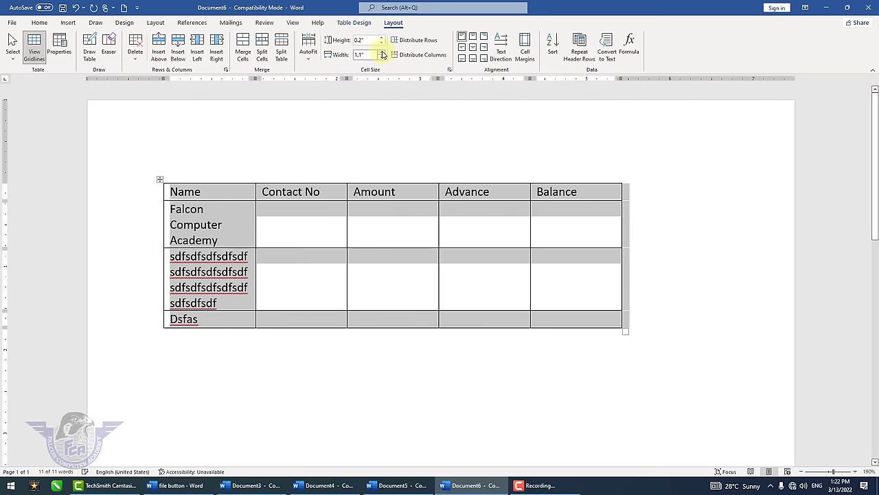
click(384, 54)
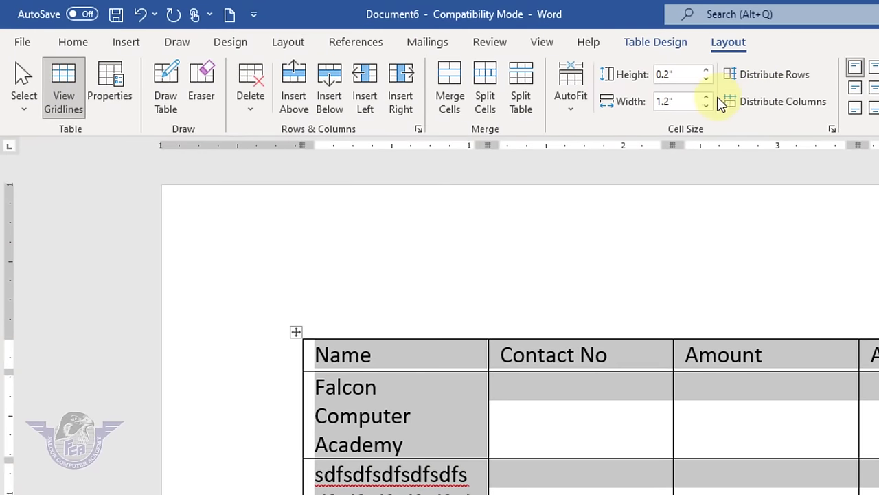
- Glance at the table styles, then turn on Draw Table
click(669, 42)
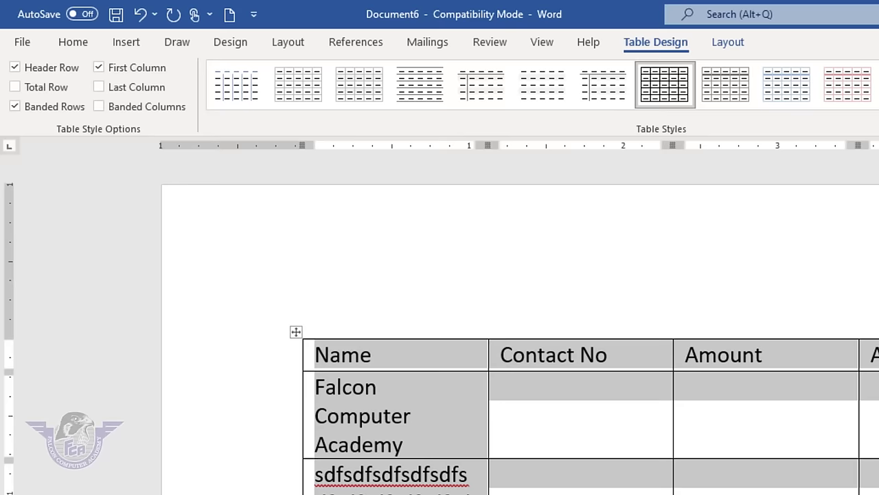
click(732, 44)
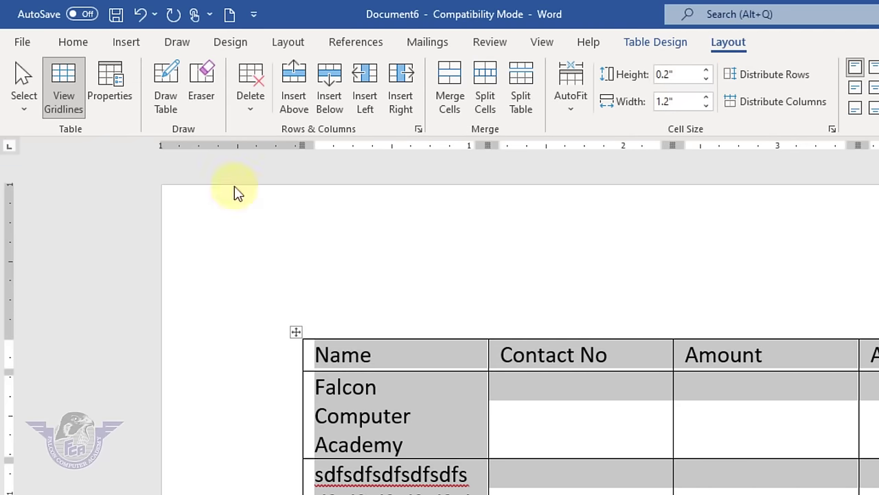
click(165, 101)
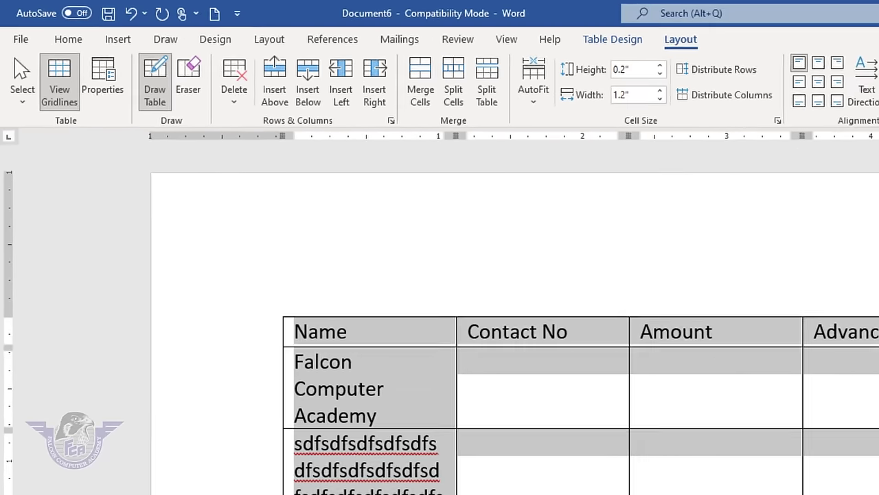
- Draw a table outline below the first table and divide it into five columns and four rows
mouse_move(172, 359)
mouse_down()
mouse_move(728, 460)
mouse_move(681, 453)
mouse_up()
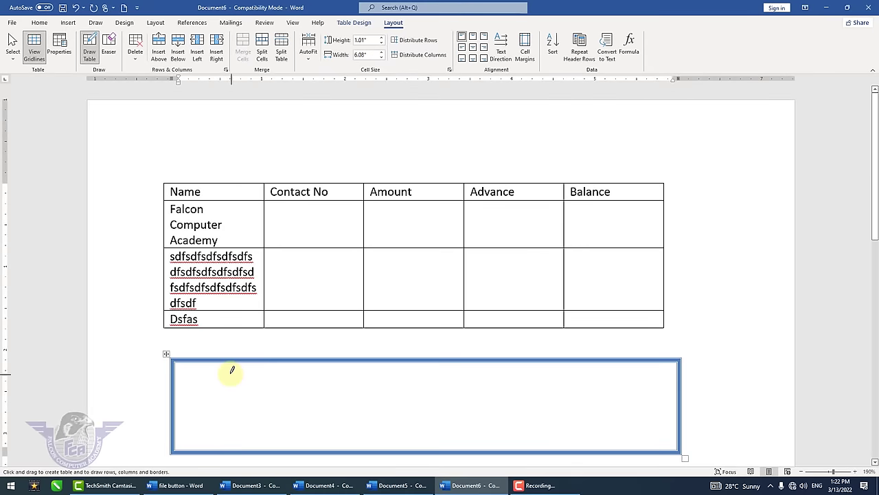
drag(232, 371, 230, 450)
drag(353, 377, 352, 450)
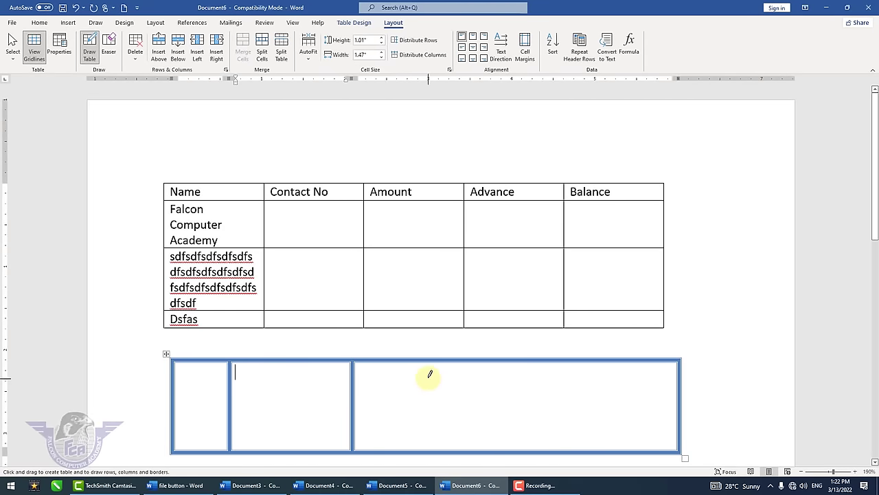
drag(429, 374, 428, 450)
drag(177, 394, 678, 395)
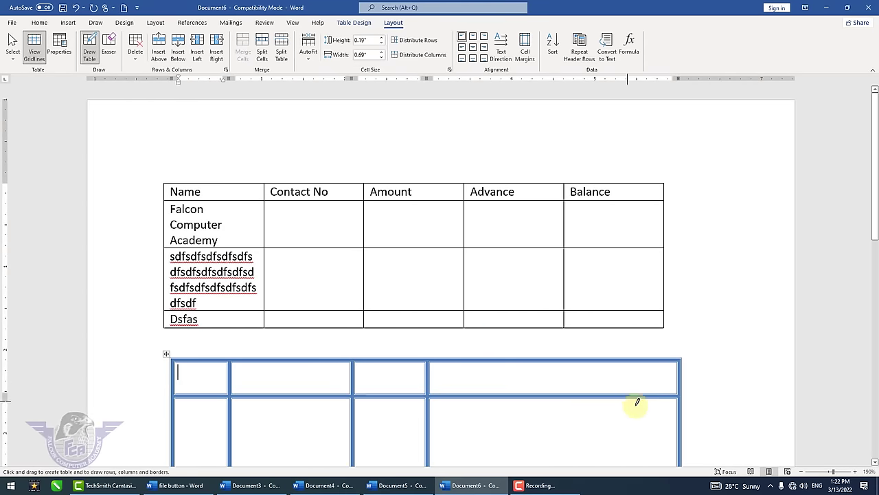
drag(673, 432, 195, 433)
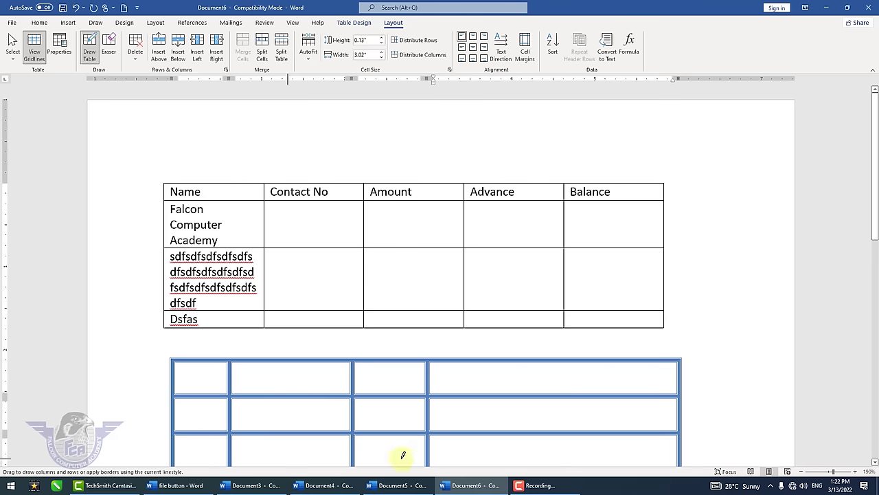
drag(403, 455, 659, 444)
drag(548, 371, 547, 474)
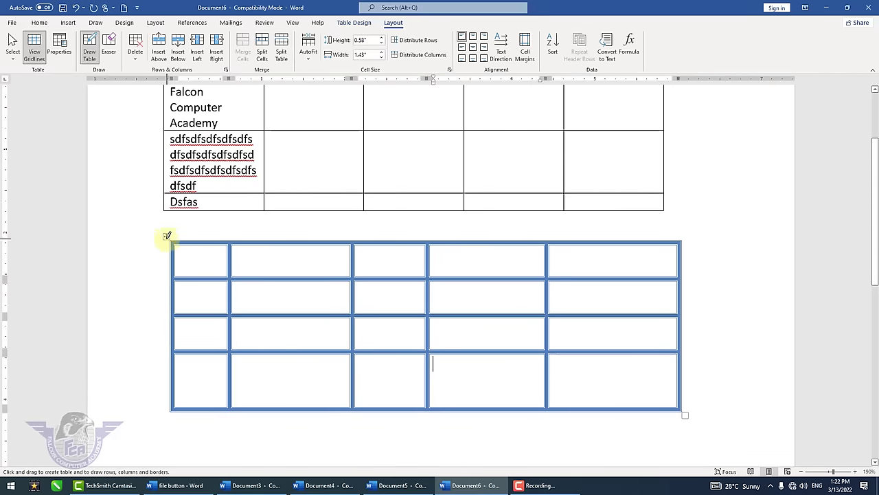
click(89, 46)
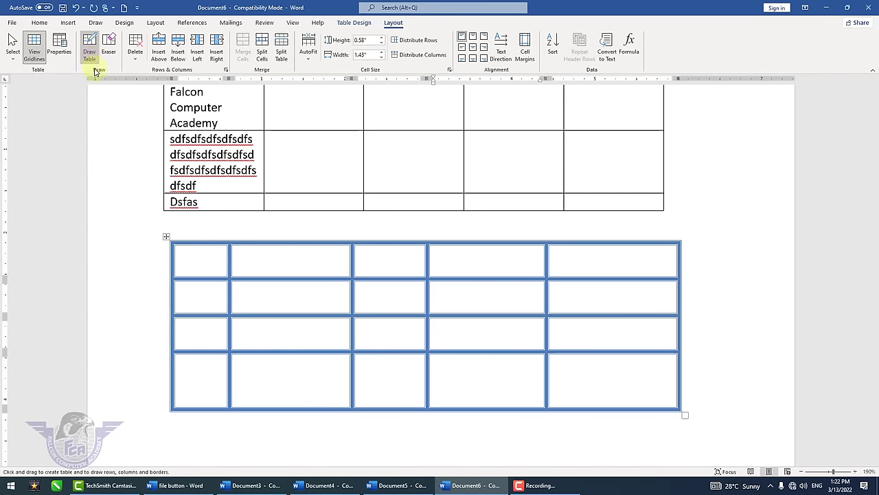
- Distribute the new table's rows and columns evenly
click(166, 237)
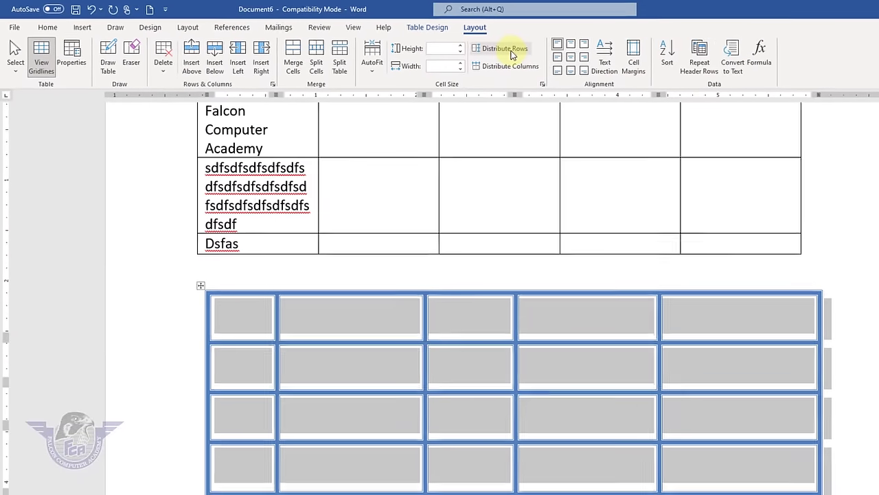
click(739, 73)
click(507, 67)
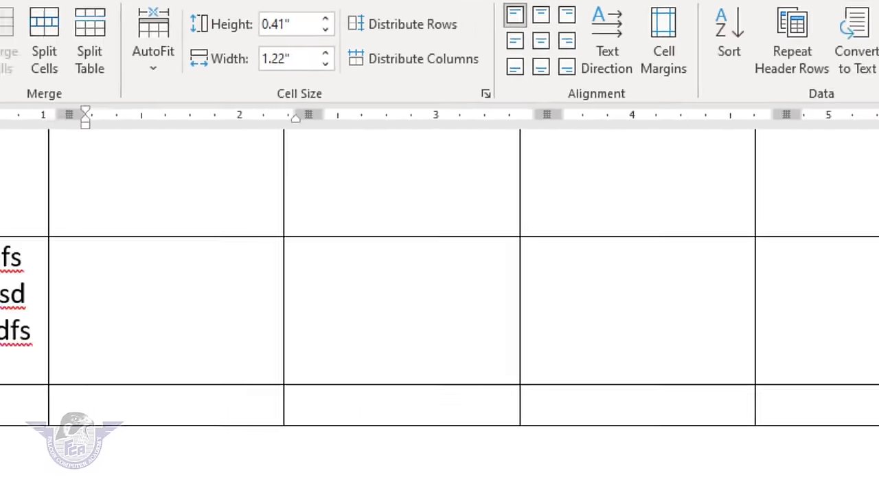
- Fill the header row with Name, Class, Roll no, Subject and marks, then select it
text(class)
key(Tab)
text(roll)
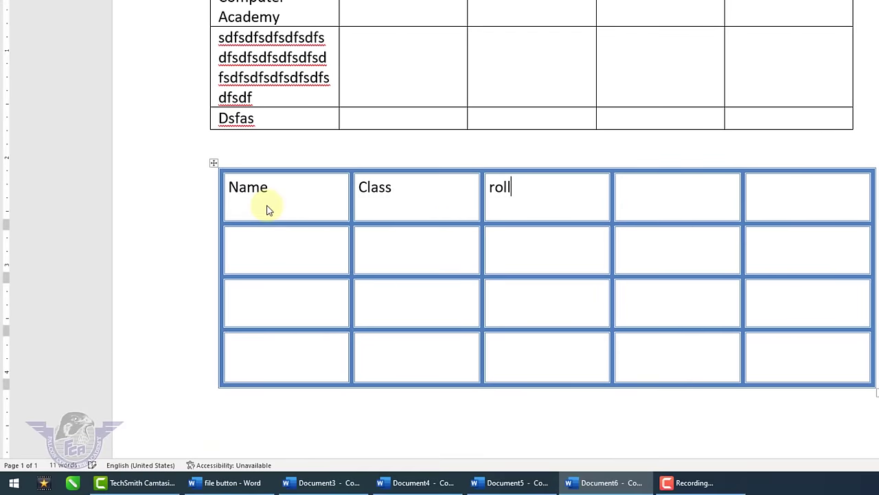
text( no)
text(subjec)
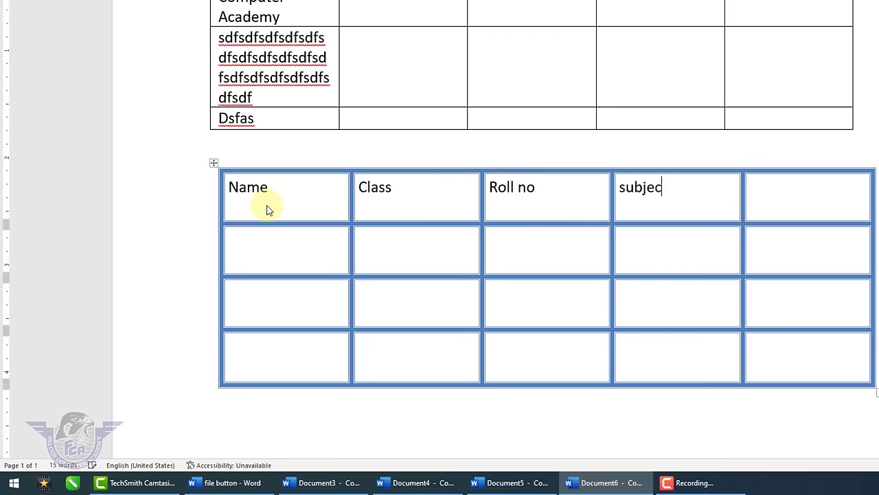
text(t)
key(Tab)
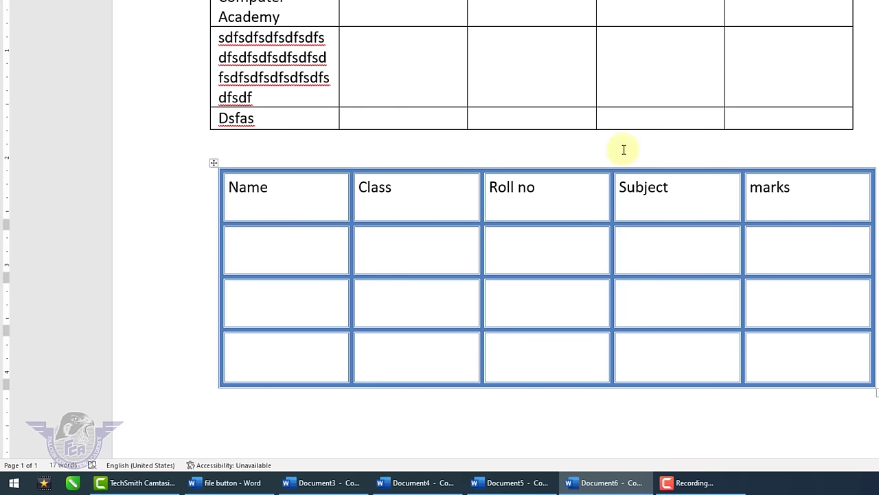
drag(801, 190, 252, 180)
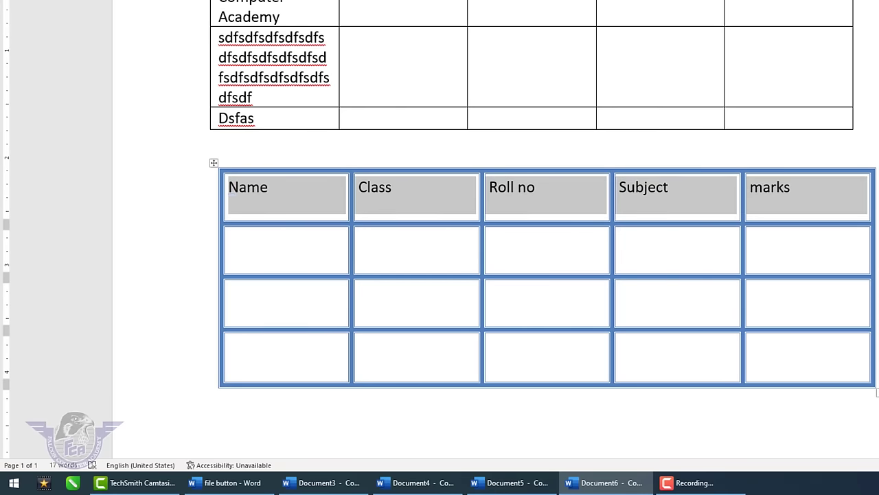
- Centre the header text and remove the paragraph space after it
click(533, 54)
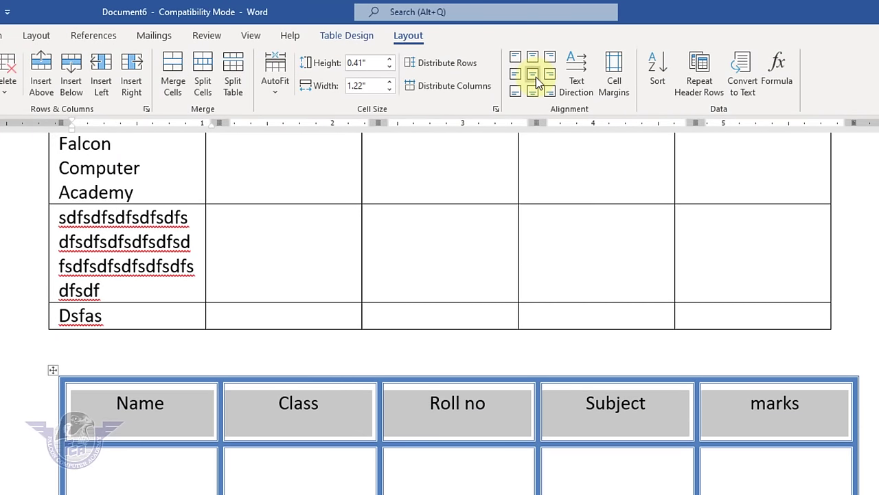
click(536, 77)
click(40, 37)
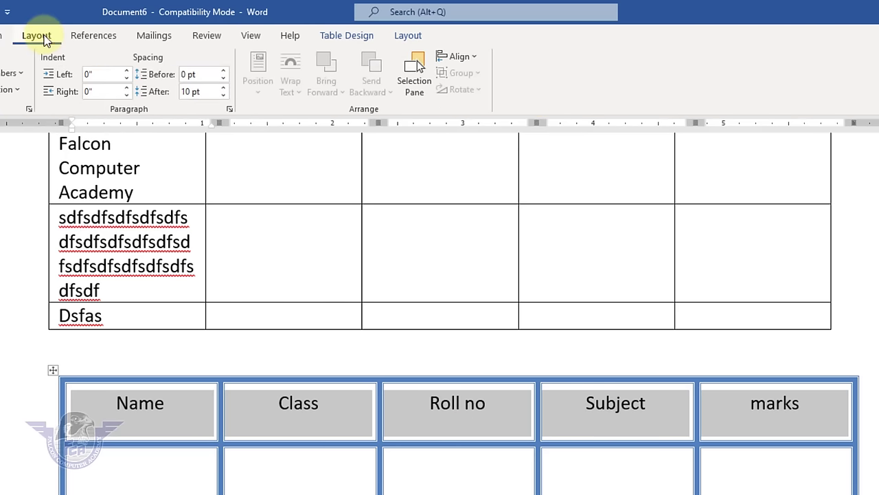
click(223, 95)
click(224, 96)
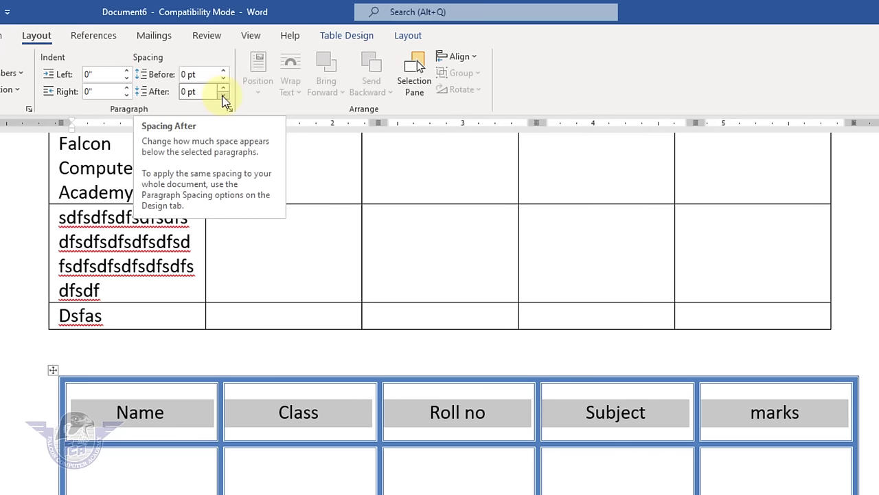
- Set the header cells to Align Center, leaving the text direction horizontal
click(413, 38)
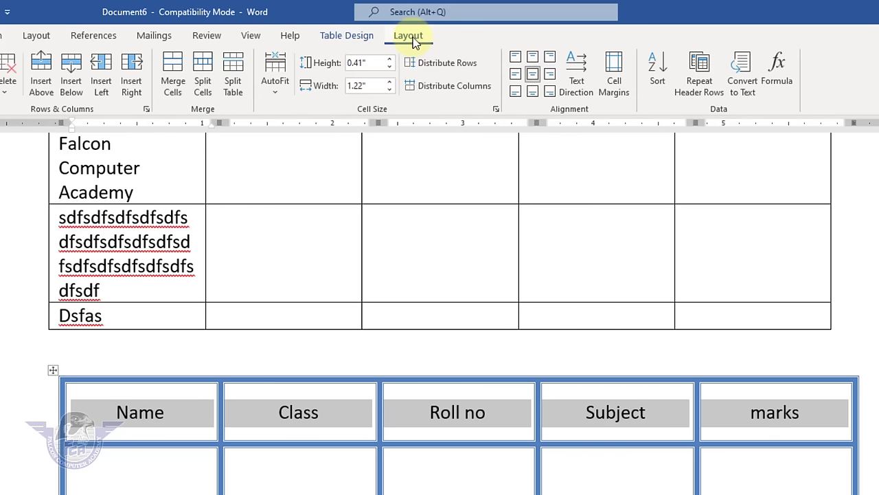
click(533, 92)
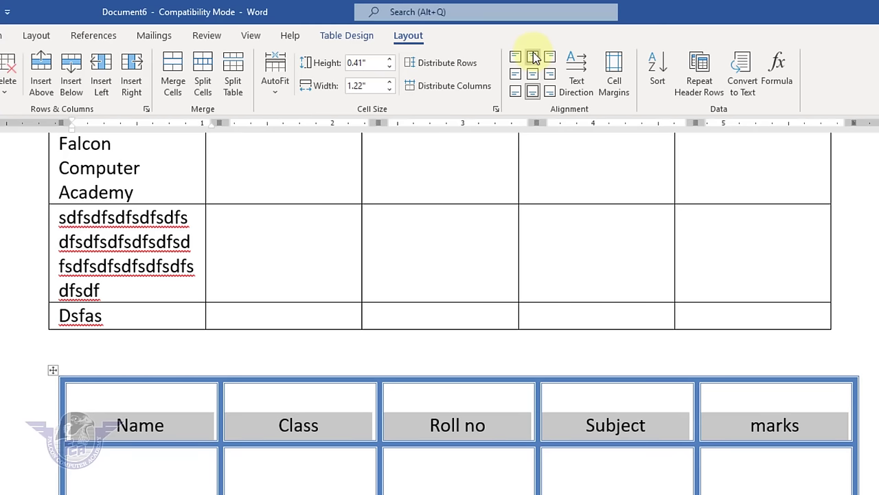
click(533, 56)
click(533, 74)
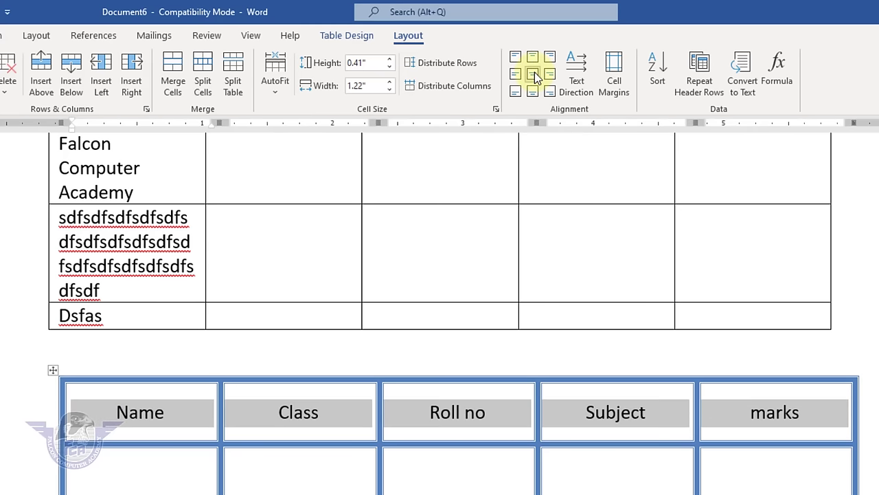
click(585, 94)
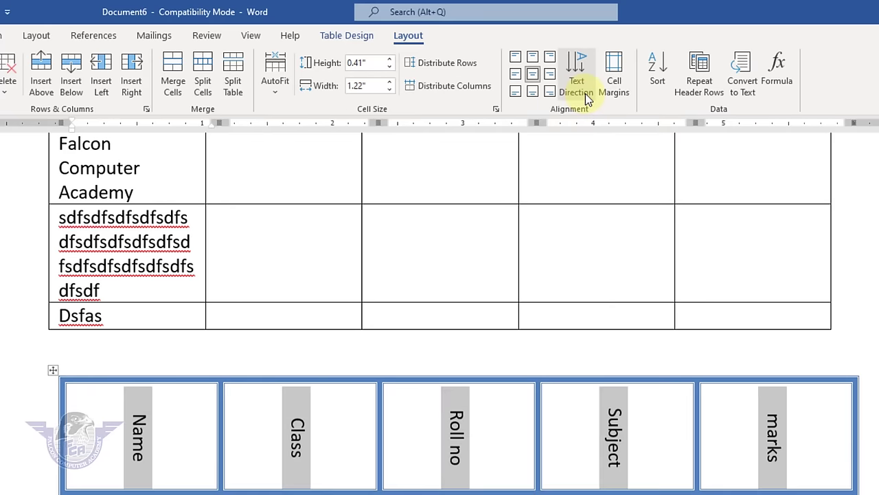
click(584, 94)
click(585, 93)
click(577, 95)
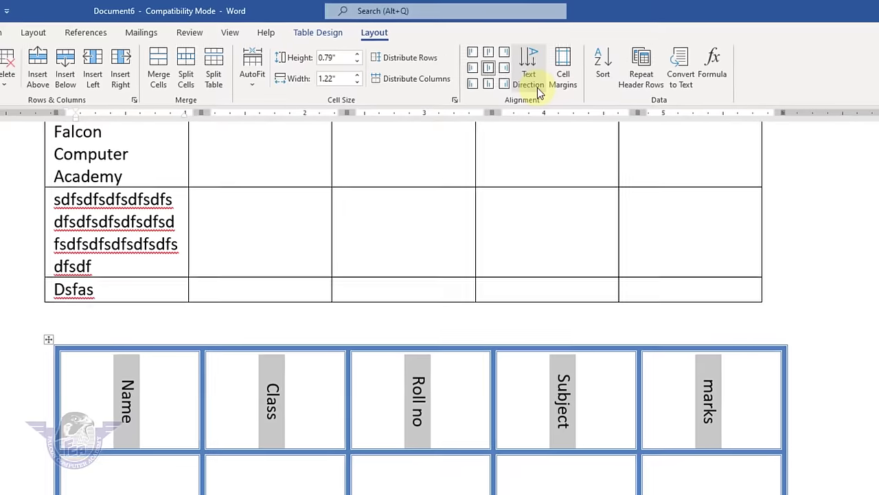
click(577, 95)
click(577, 95)
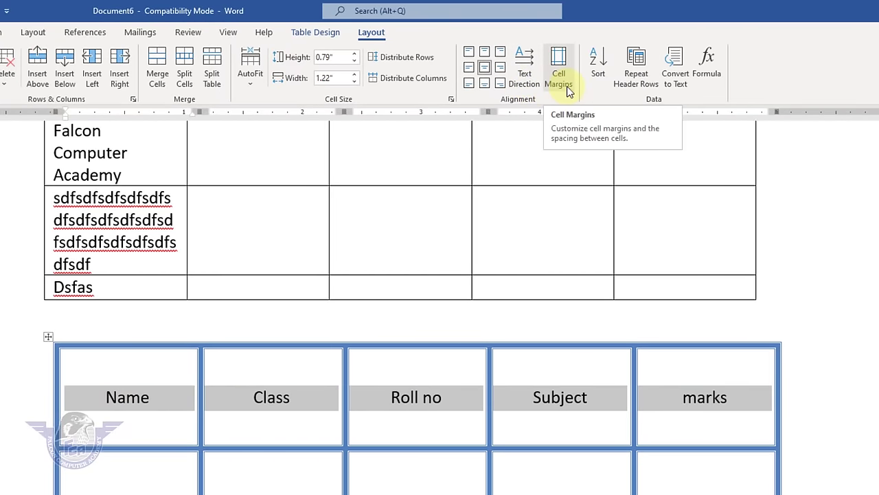
click(717, 442)
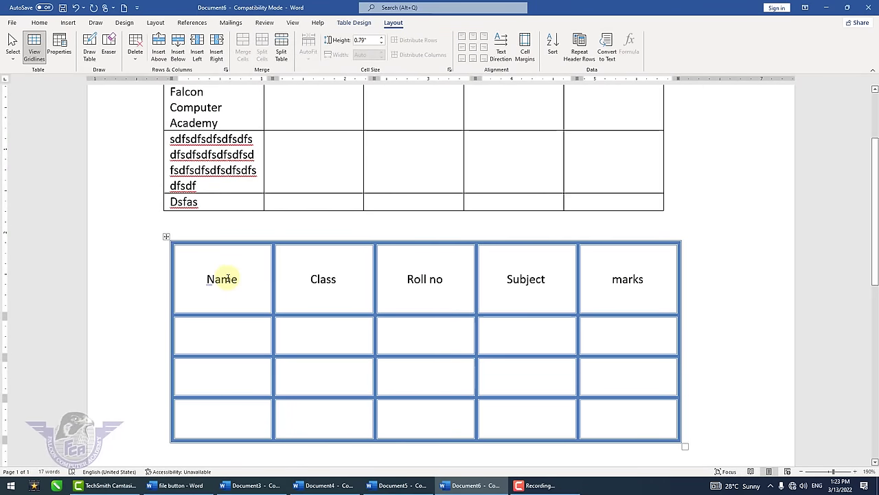
- Delete all content and insert a 7-column, 6-row table through Insert Table
key(ctrl+a)
key(Delete)
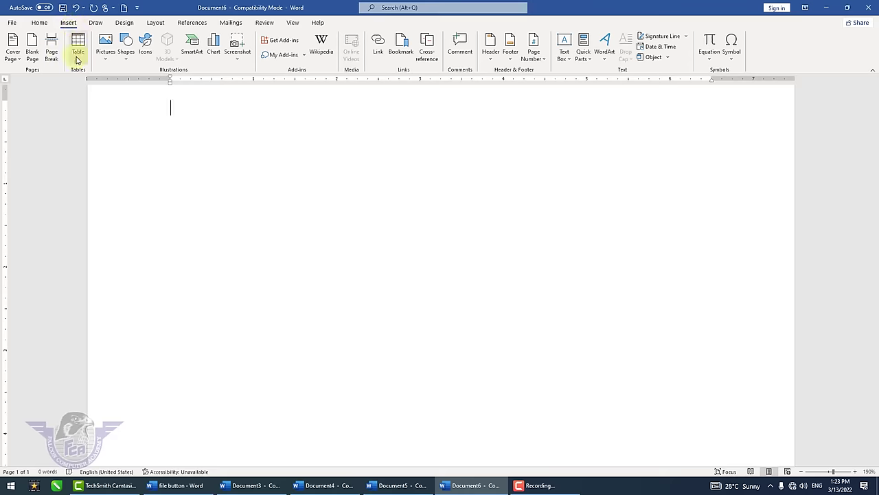
click(78, 55)
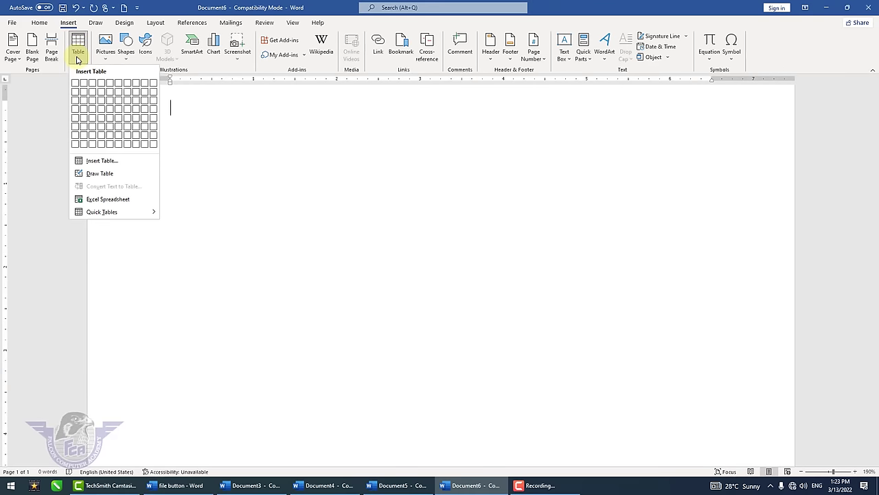
click(86, 160)
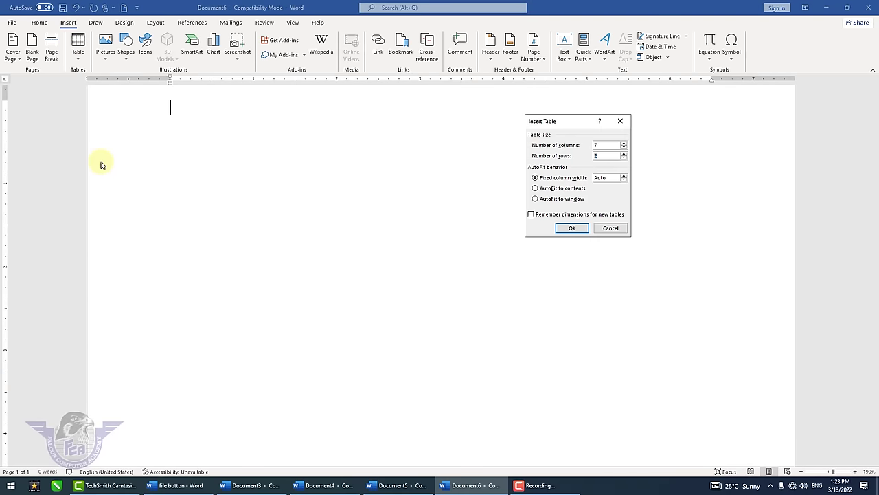
key(Return)
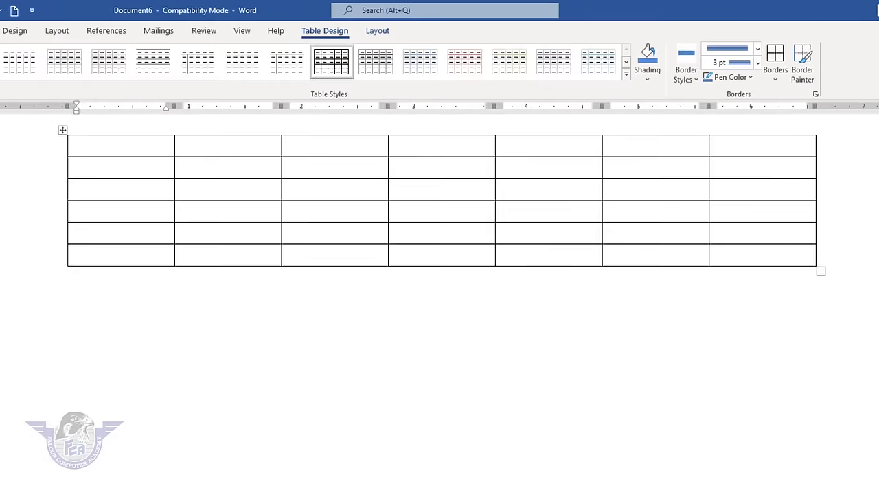
- Type sun, mon, tue, wed, thu, fri and sat across the first row
text(sun)
key(Tab)
text(mon)
key(Tab)
text(tue)
key(Tab)
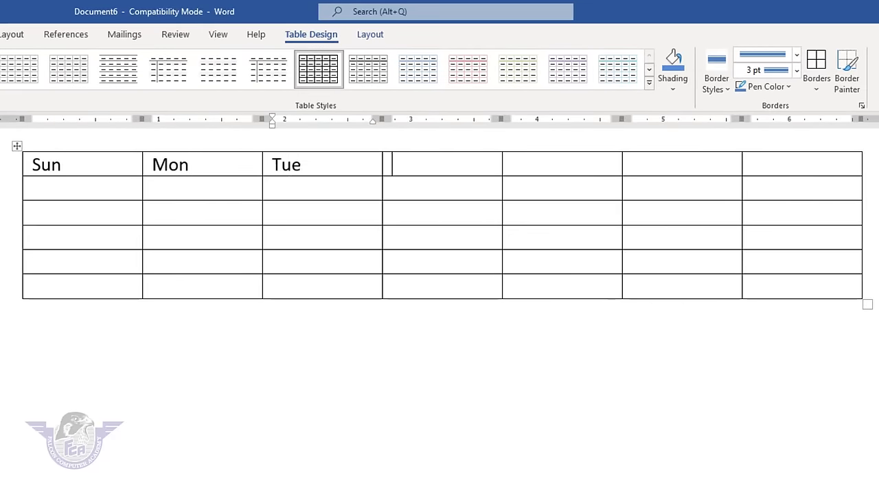
text(wed)
key(Tab)
text(thu)
key(Tab)
text(f)
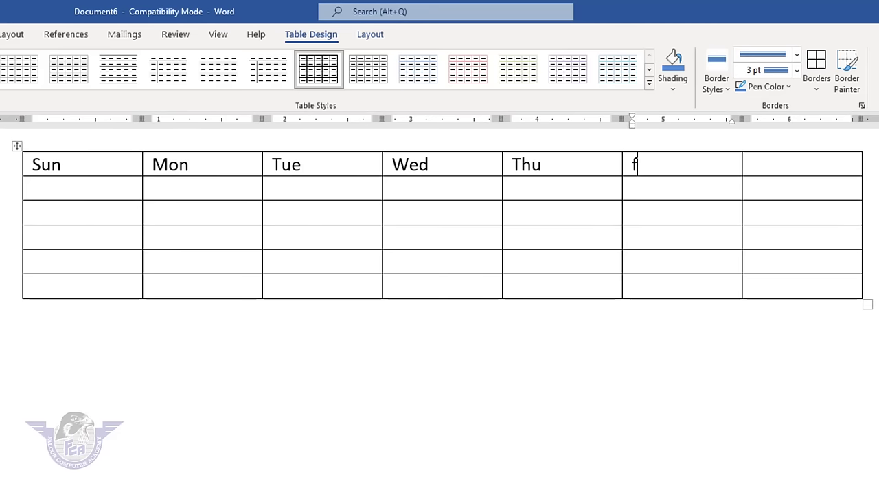
text(id)
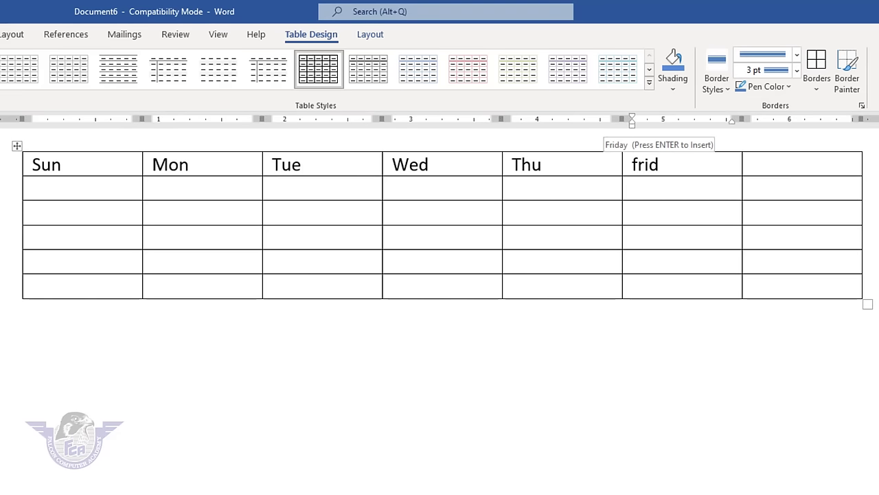
key(BackSpace)
key(Tab)
text(sa)
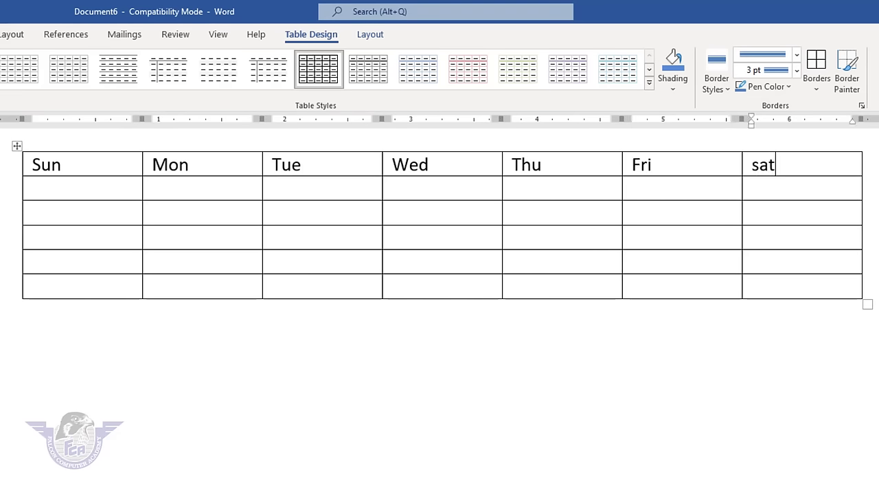
- Select the weekday table and centre the text in every cell
scroll(198, 265, up, 3)
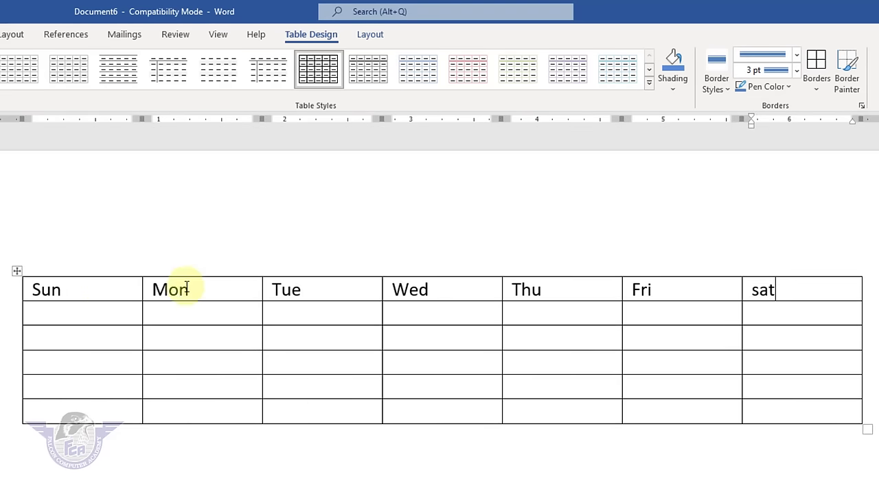
click(18, 271)
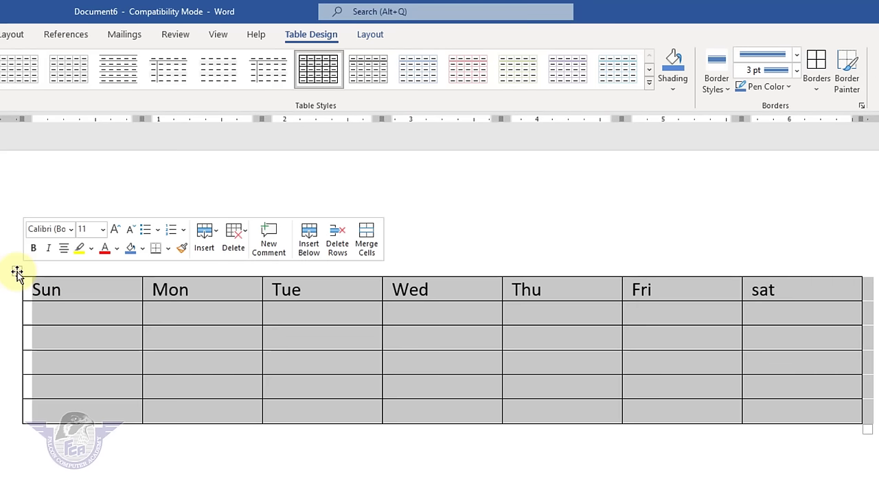
click(375, 39)
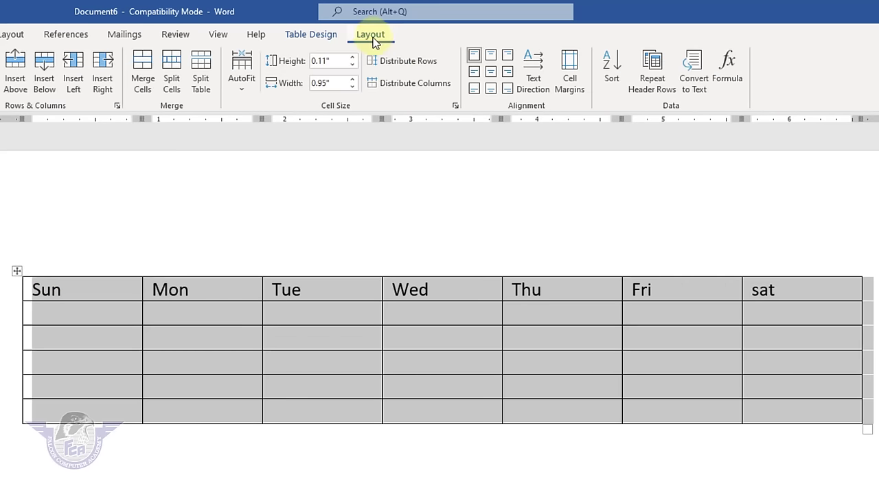
click(490, 71)
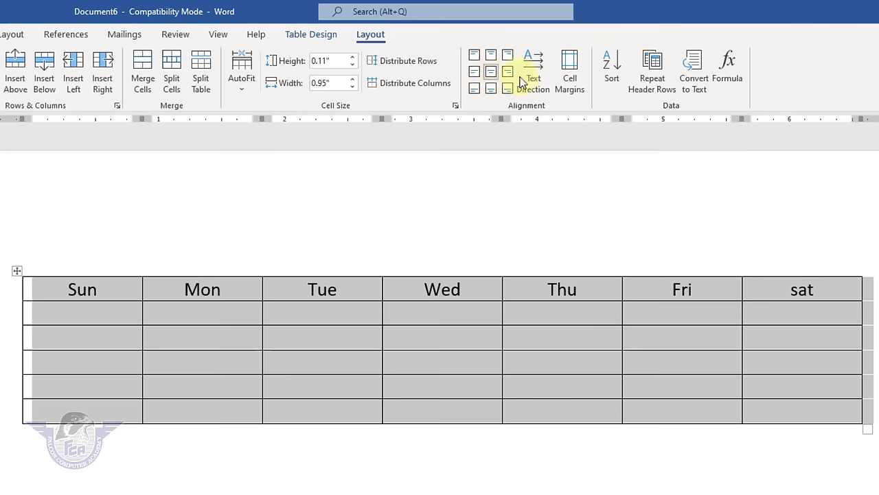
- Set the cell bottom margin to 0.05", keeping the left margin at 0.08"
click(570, 74)
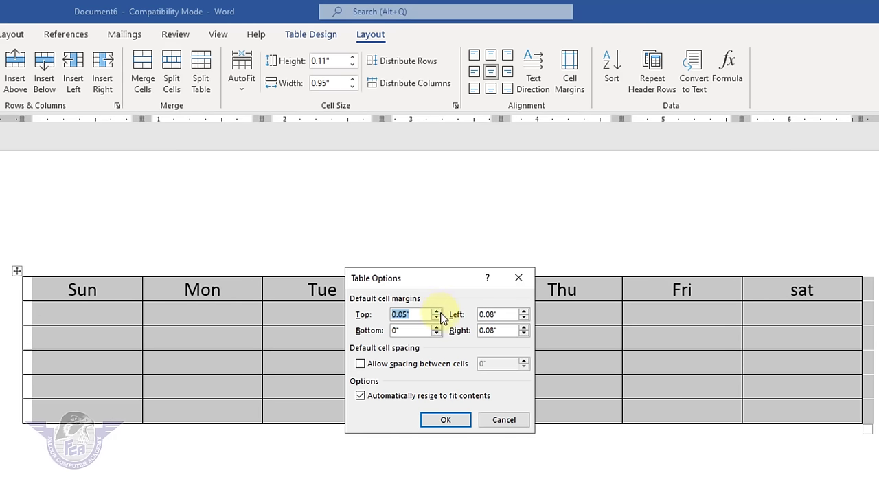
click(524, 311)
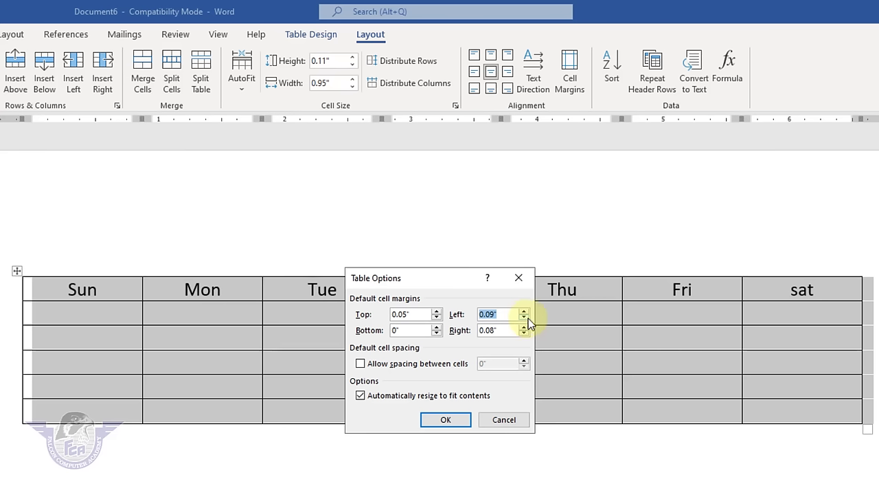
click(528, 318)
click(528, 318)
click(525, 318)
click(523, 311)
click(524, 311)
click(437, 326)
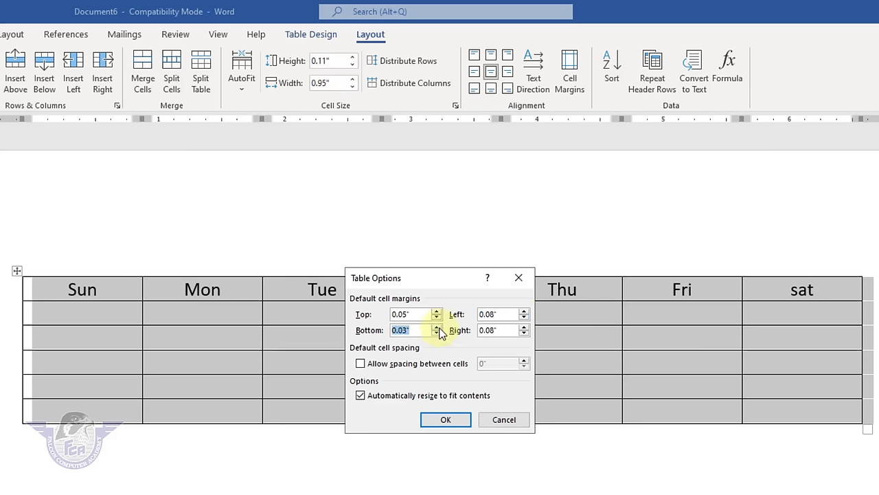
click(448, 420)
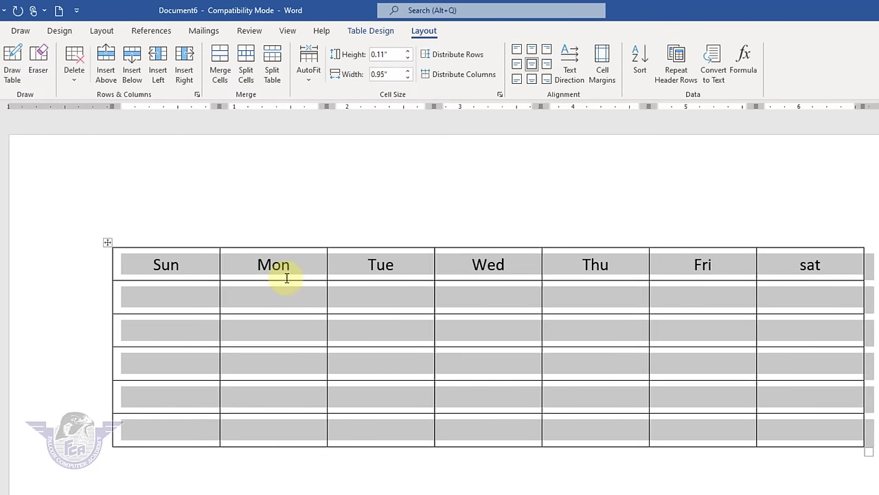
- Turn on 0.05" spacing between cells
click(604, 70)
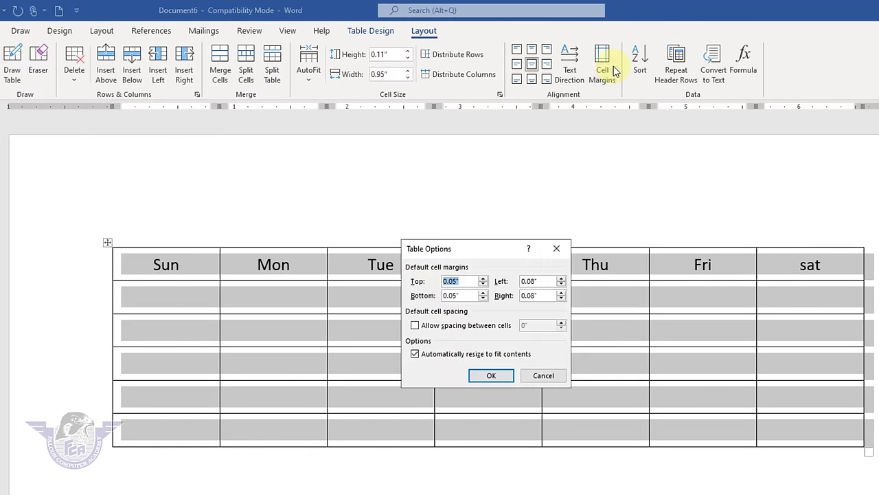
click(452, 329)
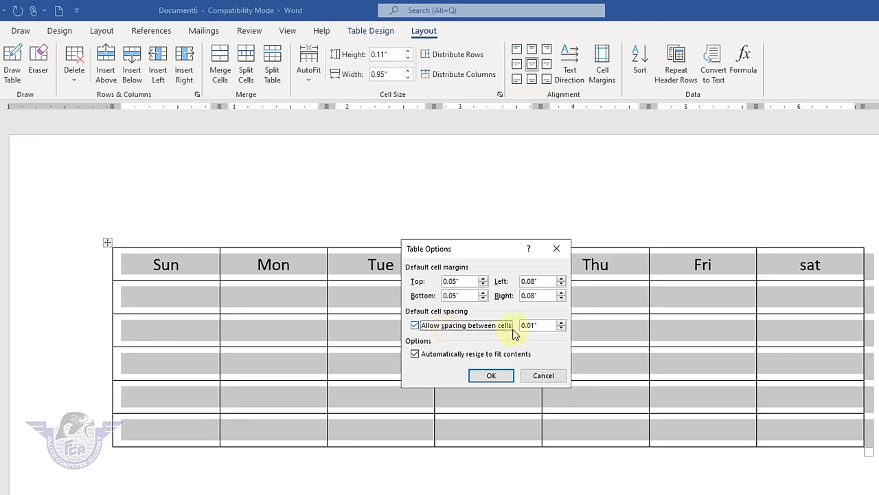
click(561, 322)
click(562, 323)
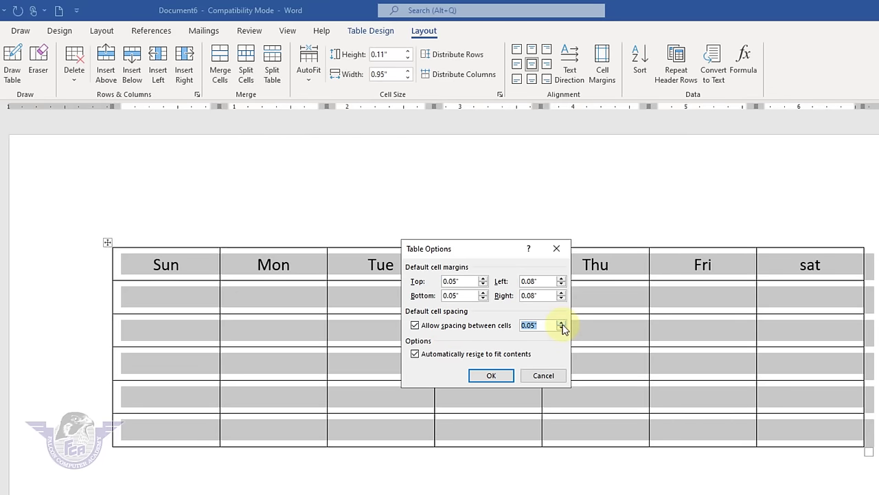
click(502, 378)
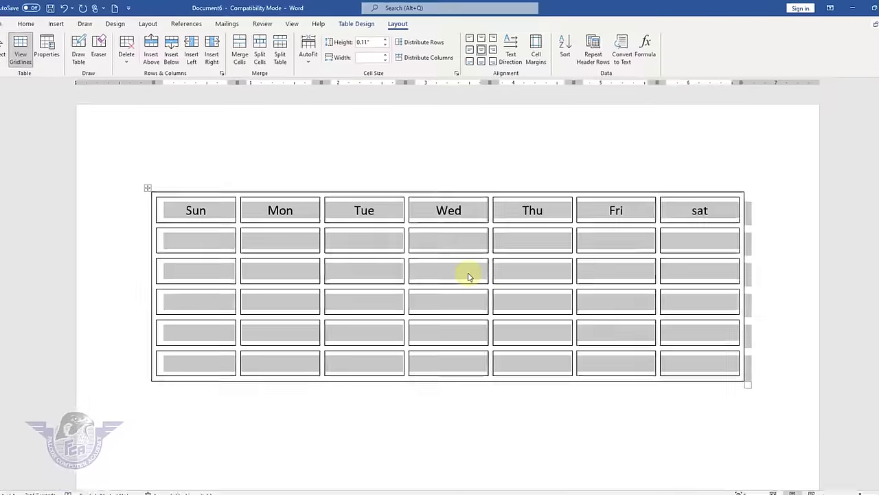
click(519, 354)
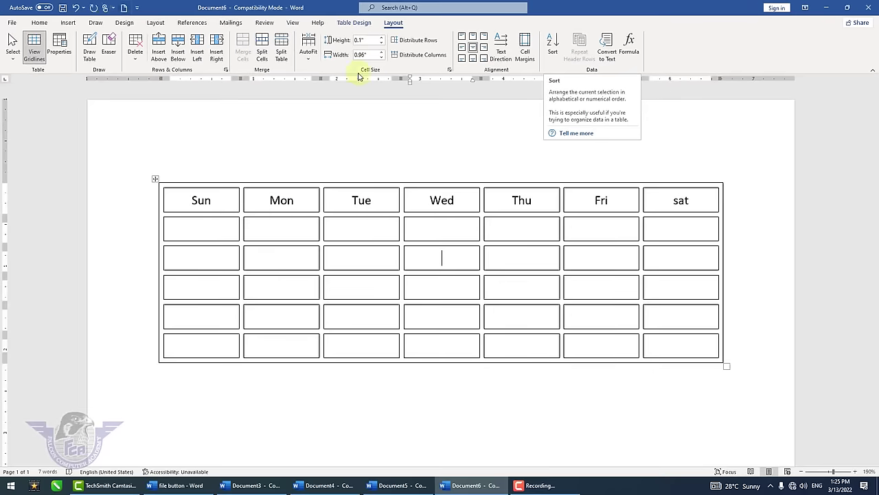
- Delete the Sun-to-sat weekday table to leave a blank page with 0 words
click(200, 373)
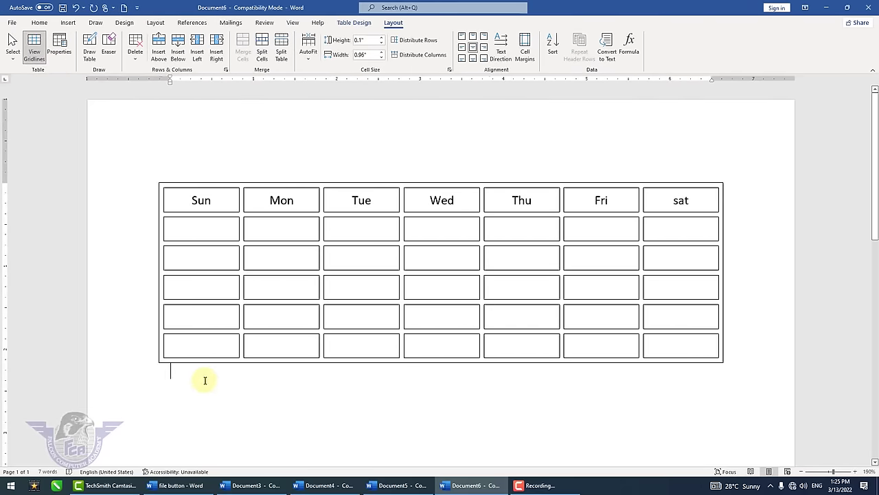
click(68, 22)
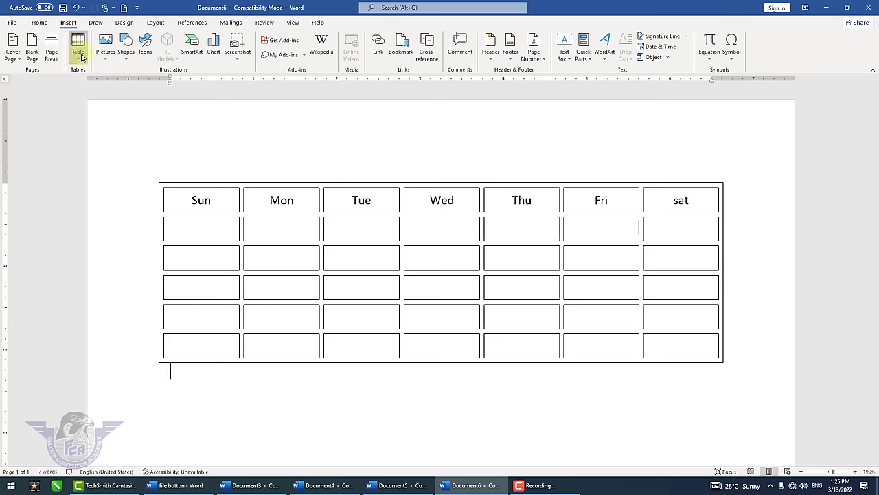
click(78, 45)
click(258, 391)
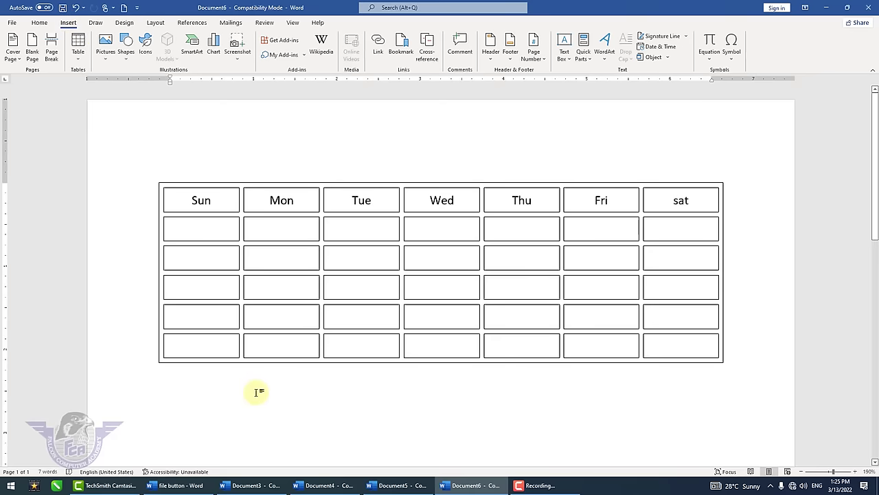
key(ctrl+a)
key(Delete)
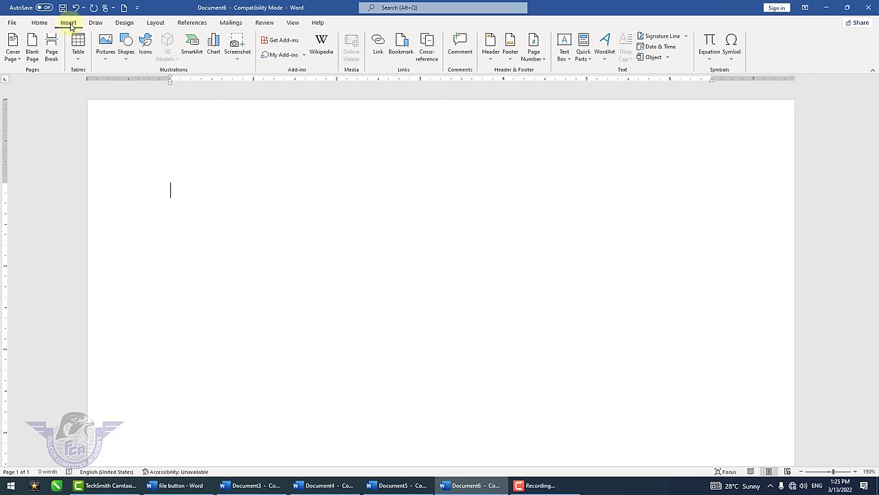
click(78, 47)
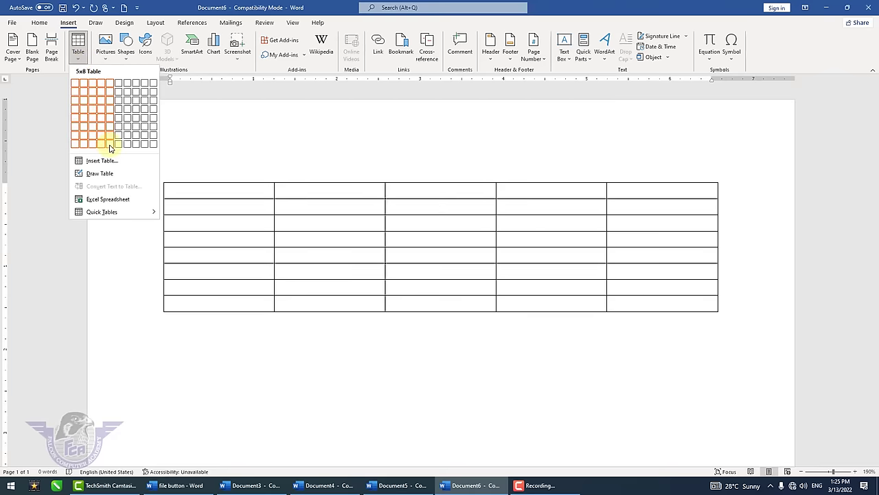
- Insert a 9-column by 8-row table and type first names into the first three cells of column 1
click(145, 144)
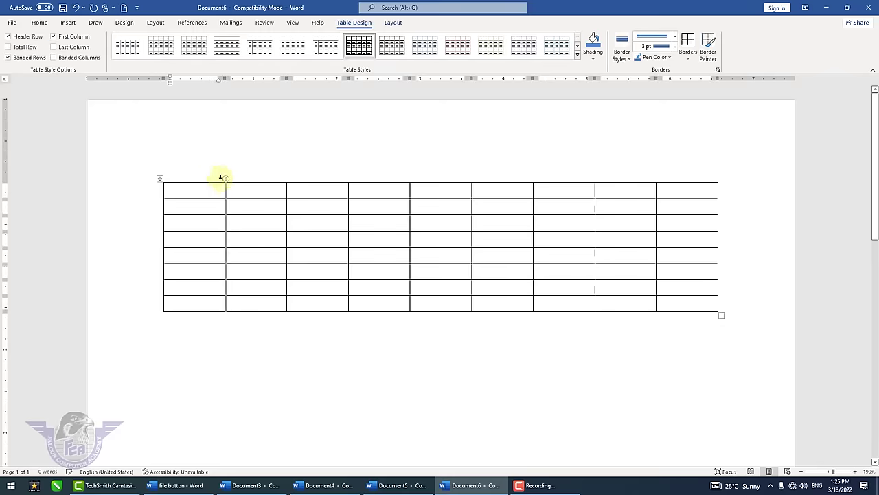
text(zahid)
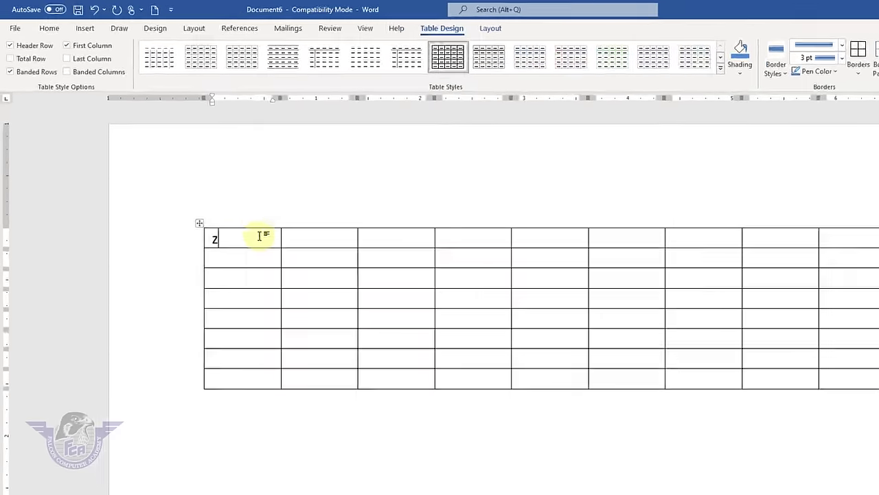
key(Down)
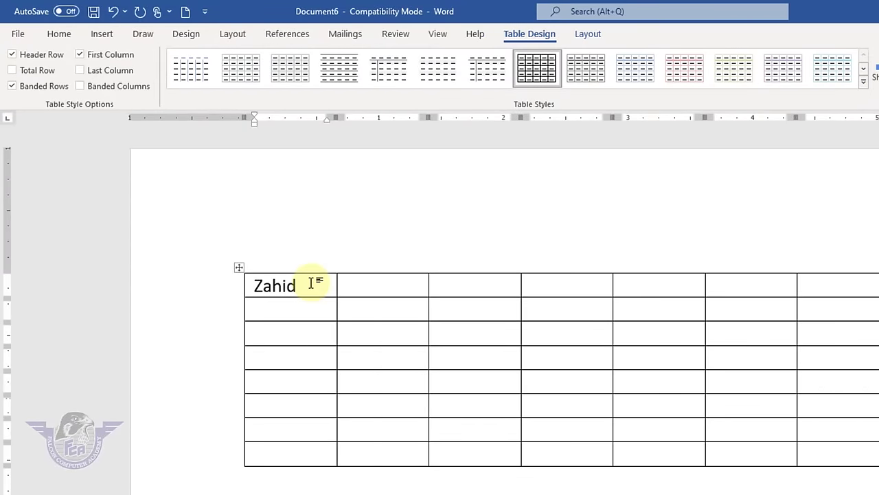
text(ya)
text(sir)
key(Down)
text(mohen)
key(Return)
text(dee)
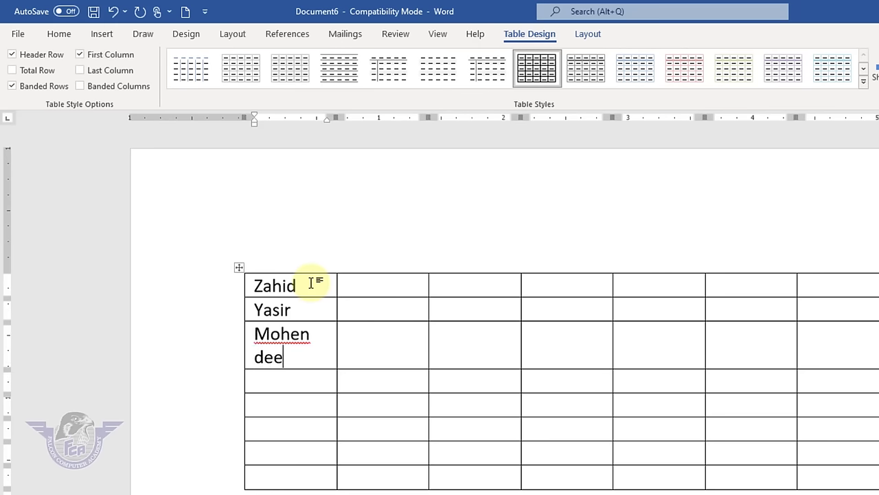
text(pak)
key(Down)
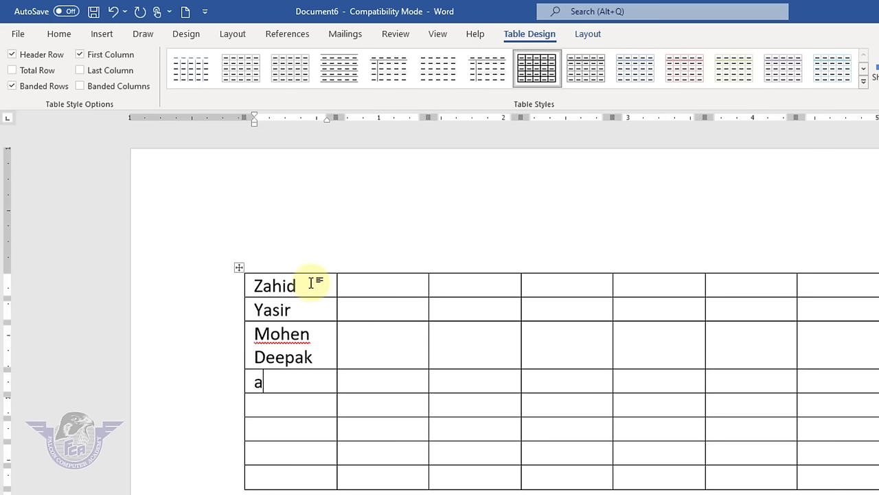
- Enter the remaining first names down column 1, removing a stray extra line
text(ali)
key(Return)
text(b)
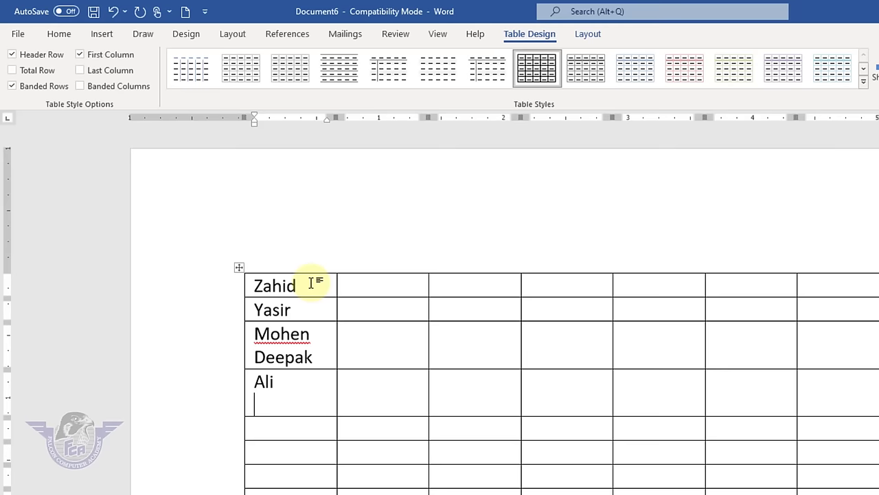
key(Delete)
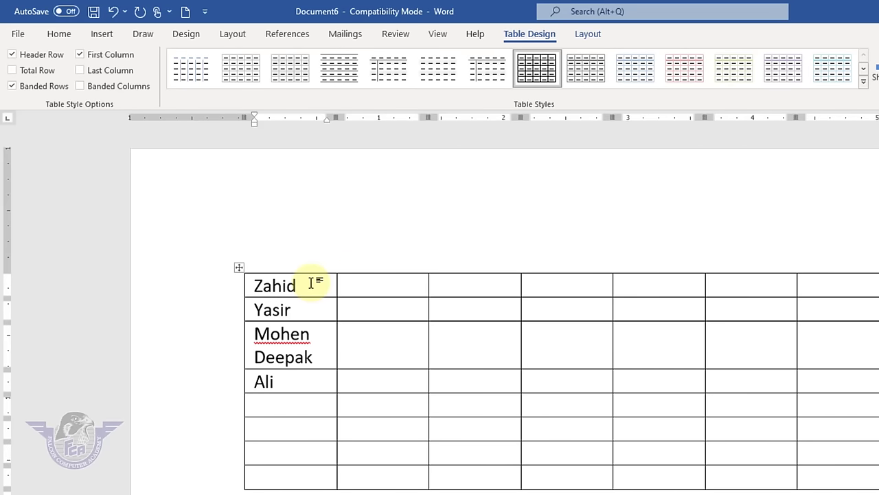
text(asit)
key(Down)
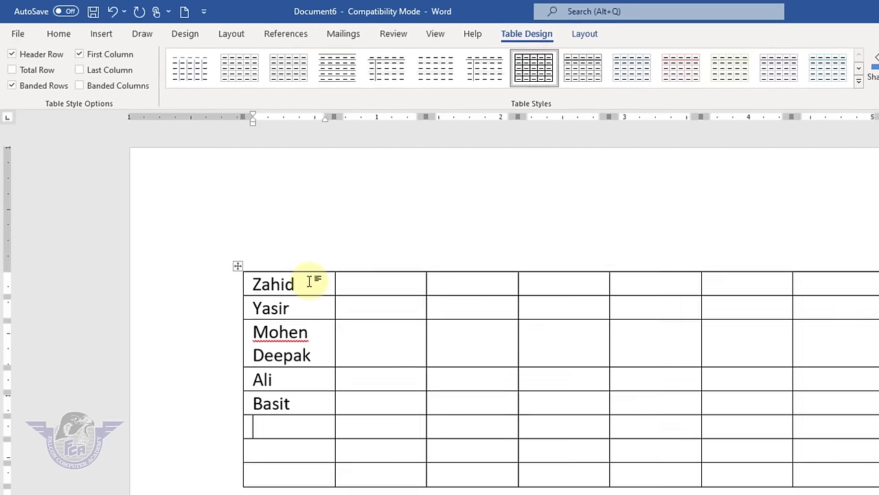
text(Bilal)
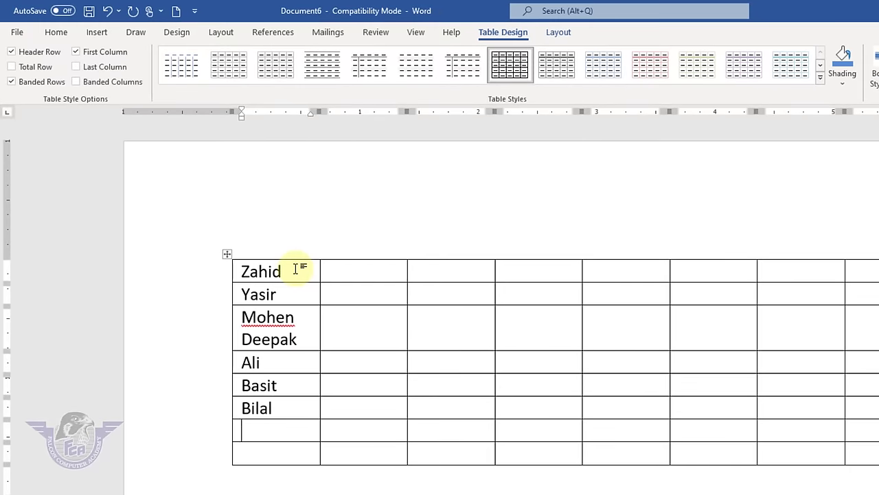
text(Chand)
key(Down)
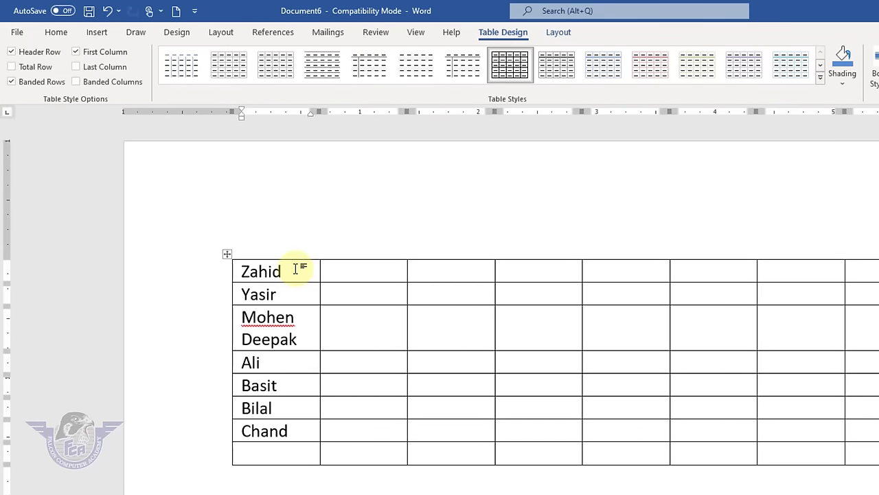
text(Tahir)
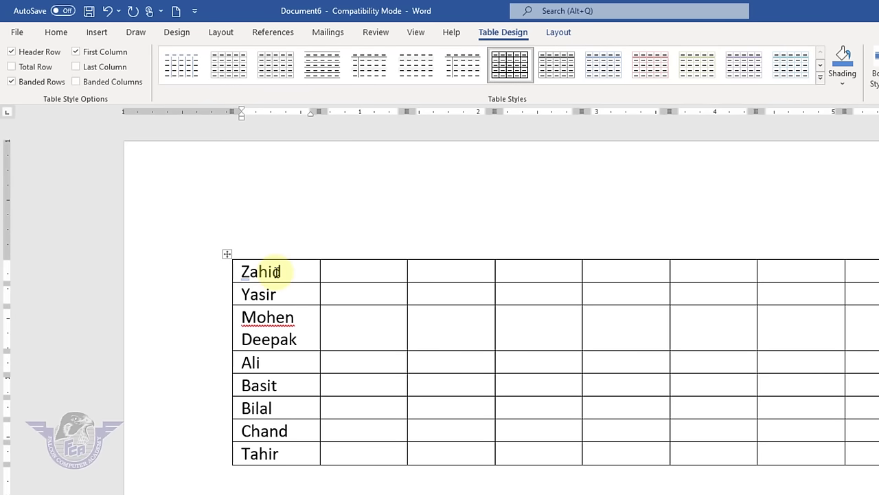
- Select the first column and set the table Sort to Text, Ascending, dismissing the invalid-entry warning
drag(275, 269, 270, 450)
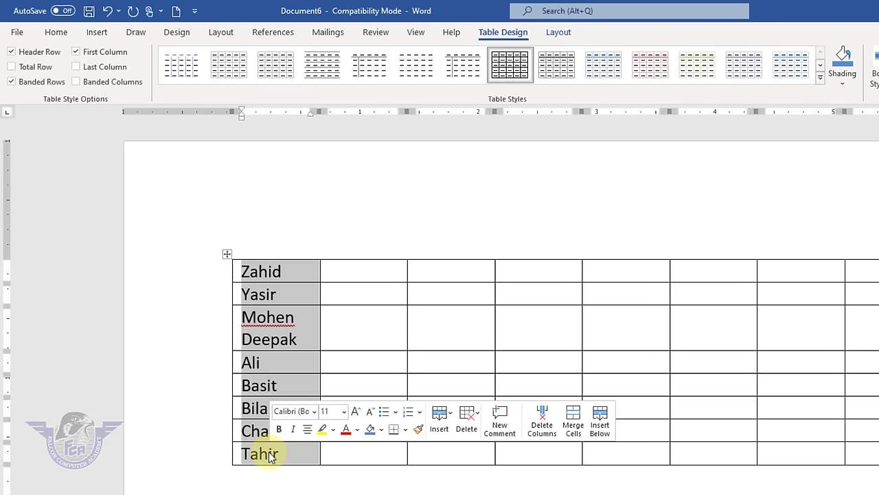
click(558, 33)
click(786, 69)
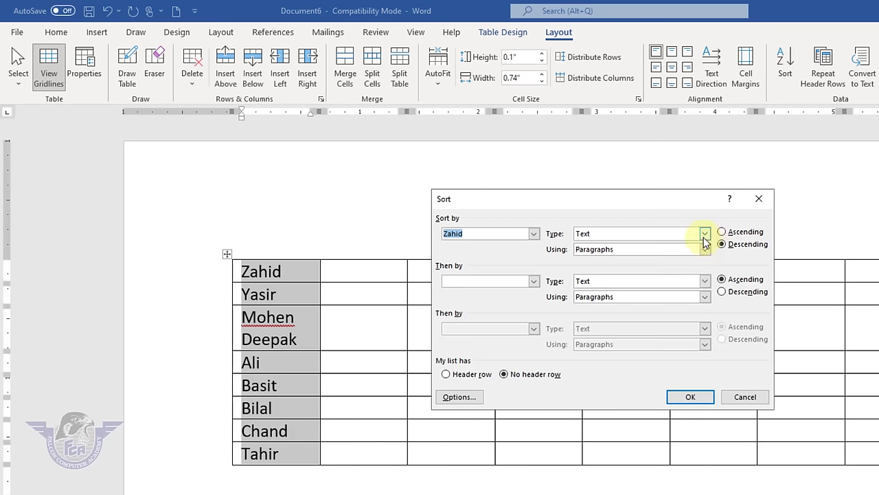
click(703, 236)
click(601, 245)
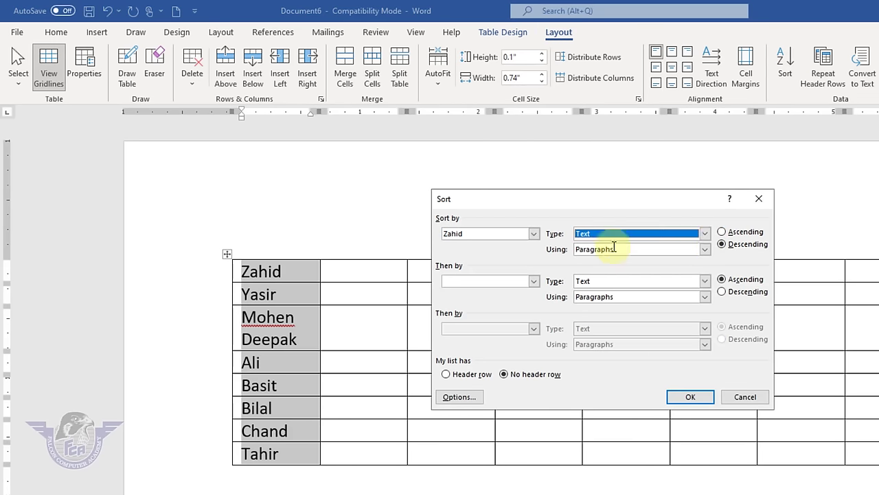
click(730, 237)
click(687, 396)
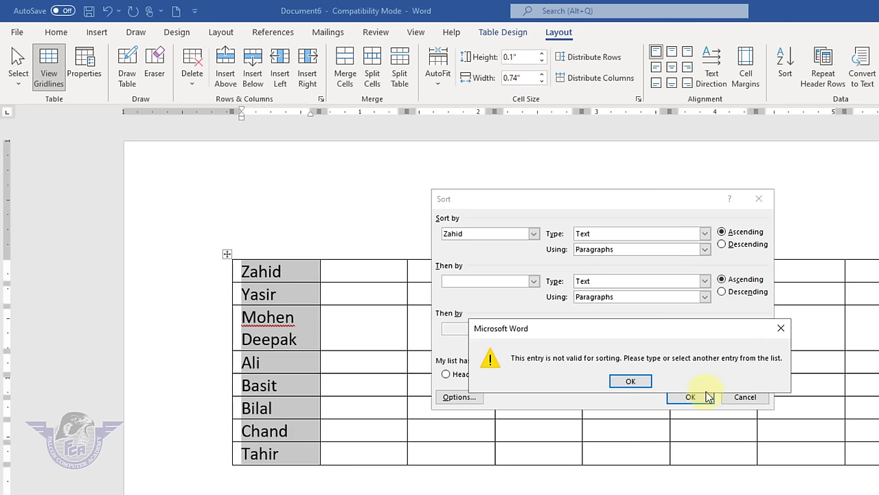
click(629, 380)
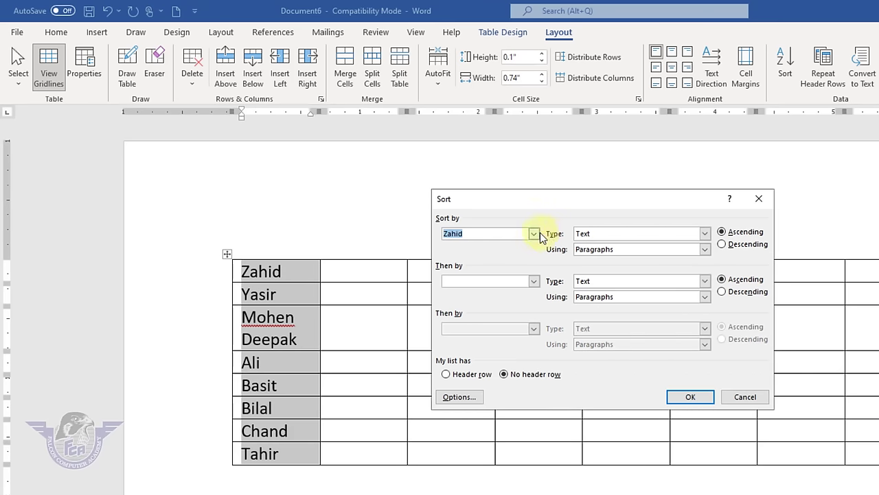
- Choose Column 1 as the sort key and apply the ascending sort
click(534, 234)
click(471, 246)
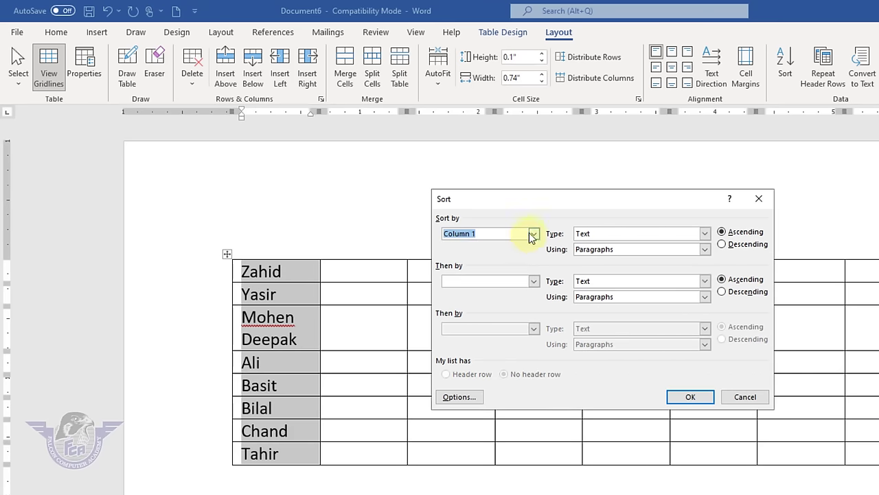
click(531, 233)
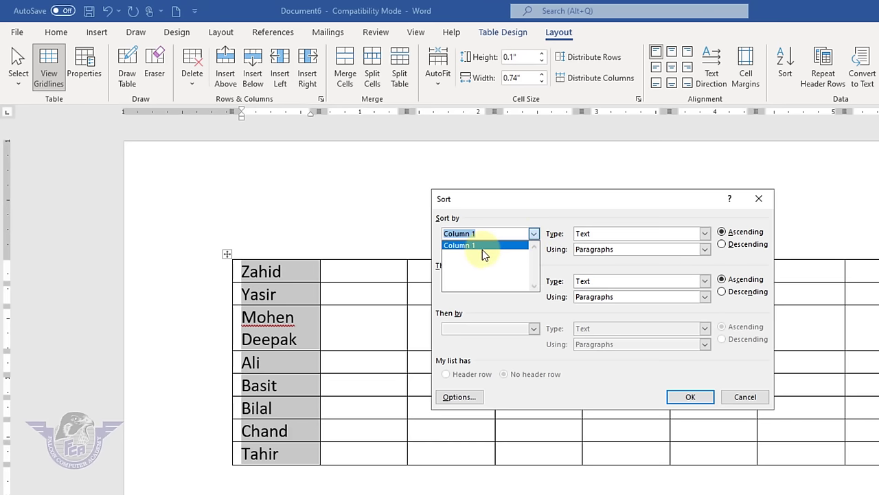
click(461, 247)
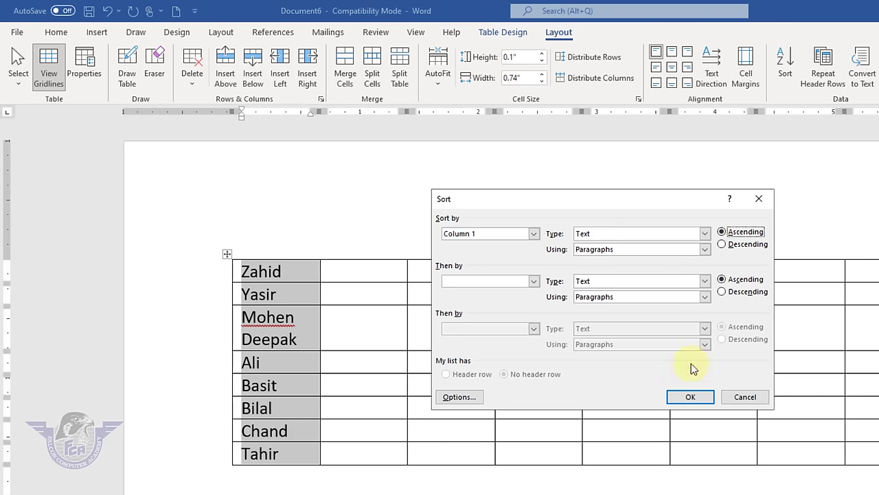
click(690, 397)
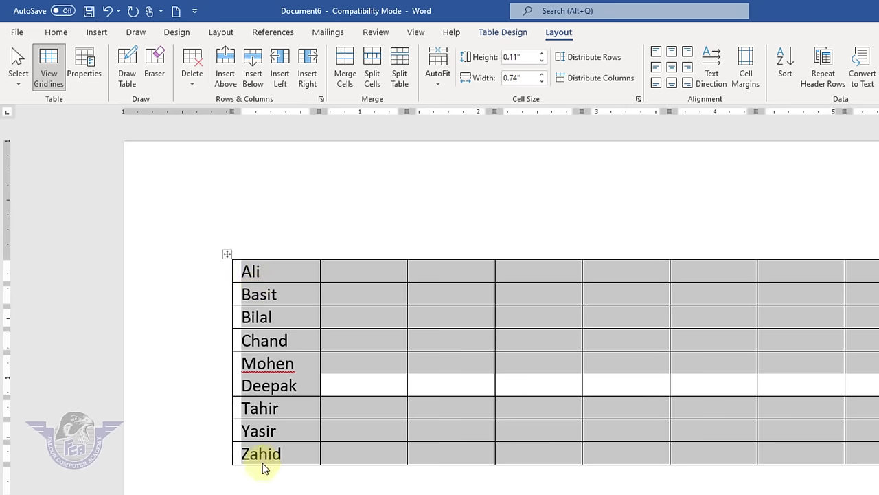
- Try a descending sort by Column 1, then cancel it and deselect the table
click(786, 61)
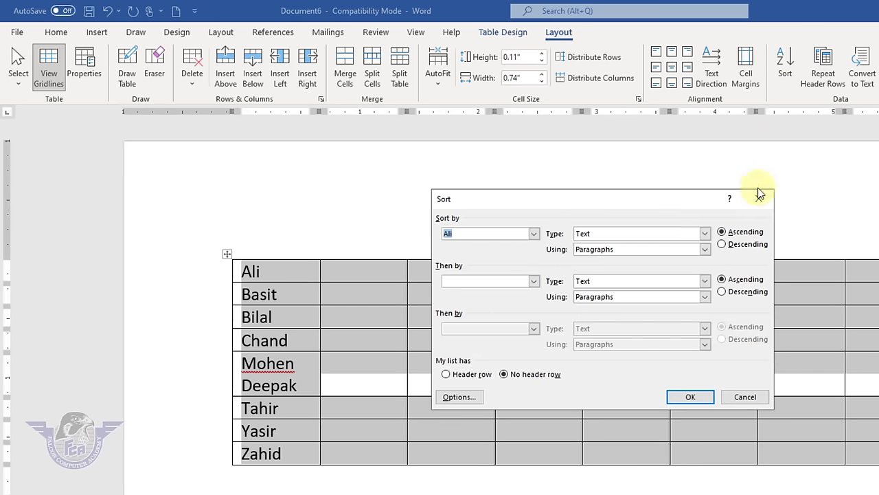
click(737, 247)
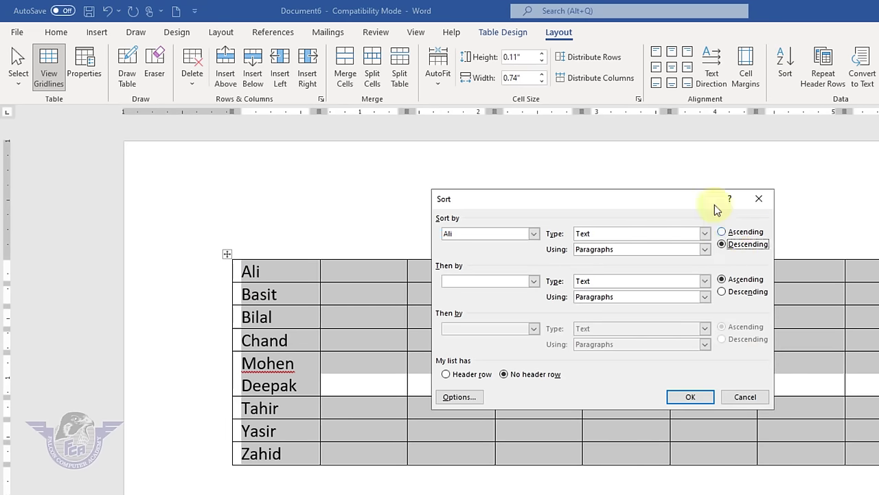
click(698, 398)
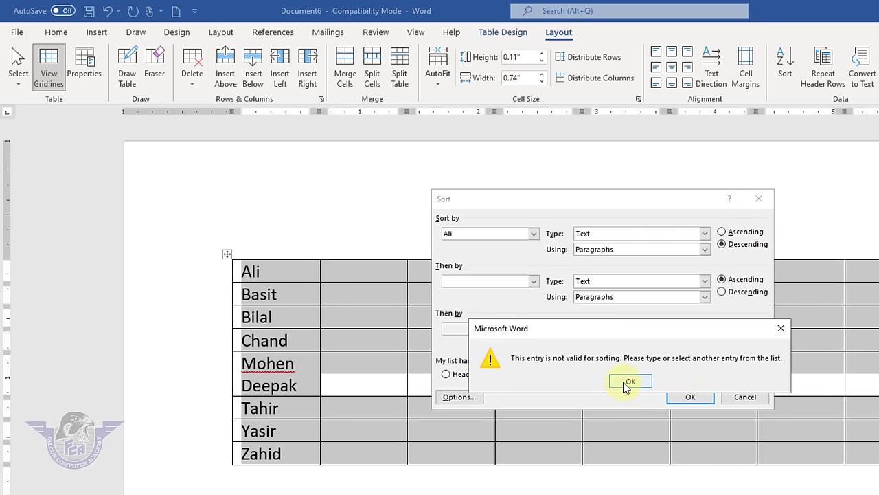
click(626, 383)
click(534, 234)
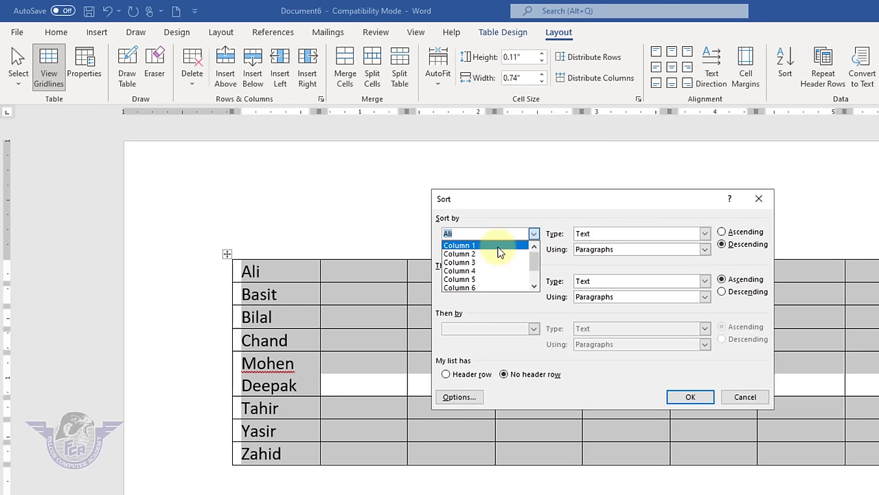
click(498, 246)
click(745, 397)
click(285, 292)
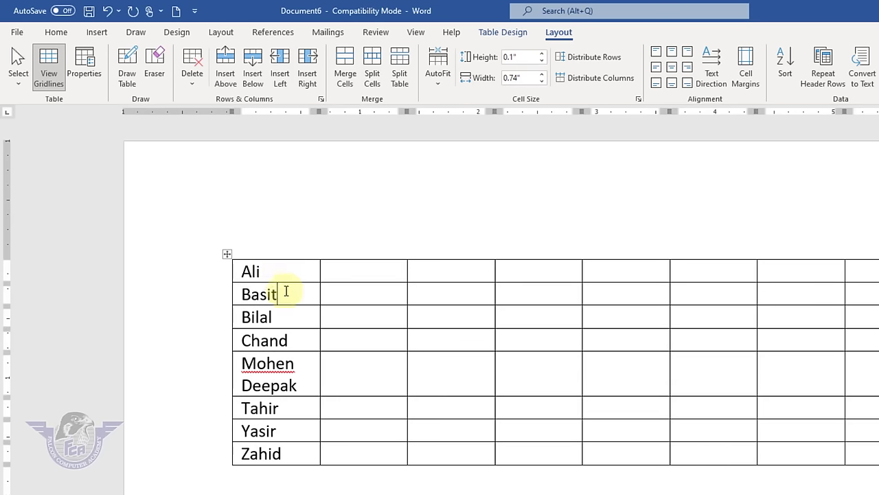
- Sort the names by Column 1 in descending order, then deselect the table
drag(285, 267, 267, 466)
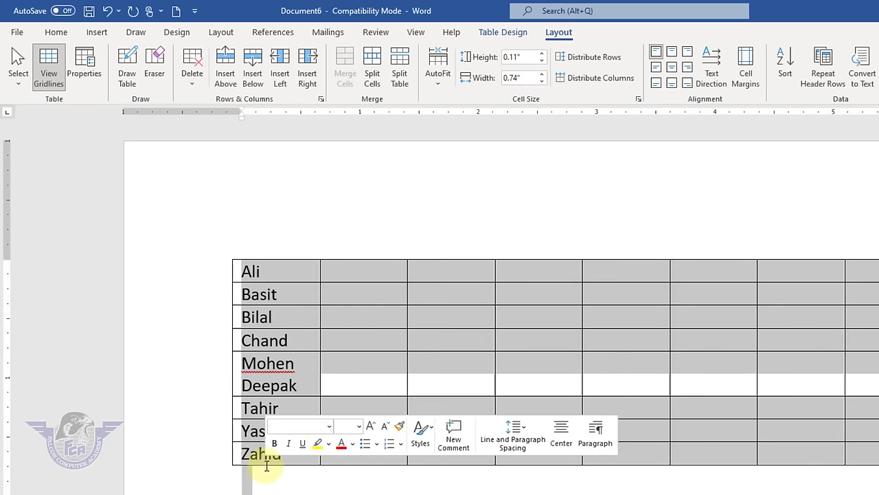
click(284, 292)
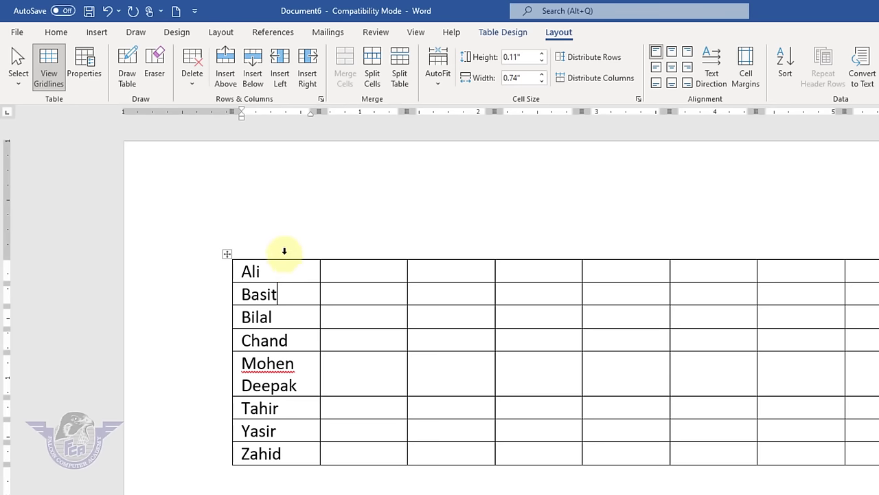
click(285, 251)
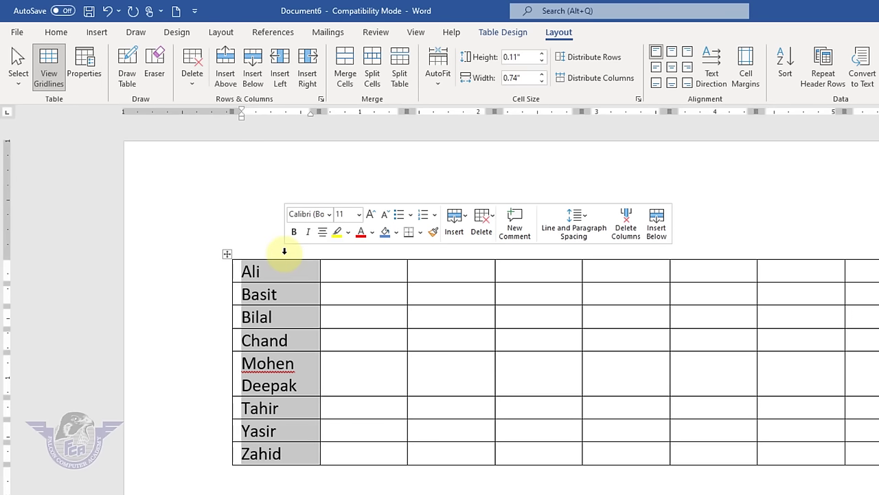
click(785, 73)
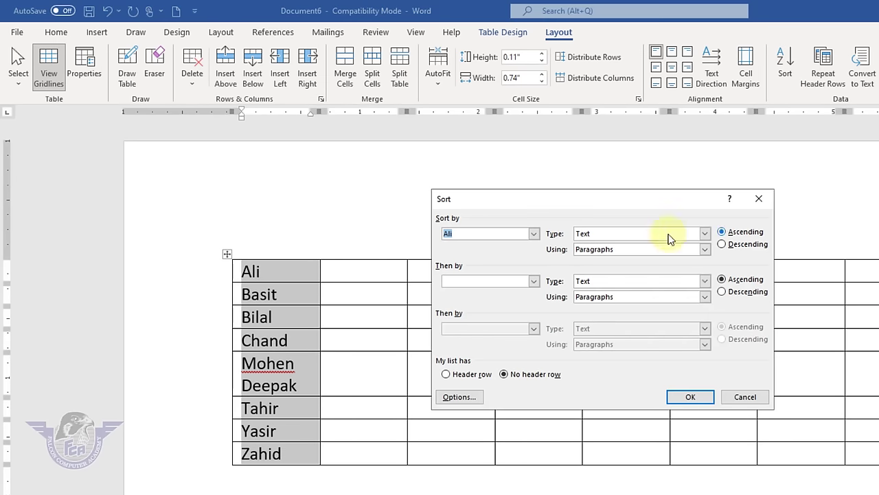
click(534, 234)
click(492, 250)
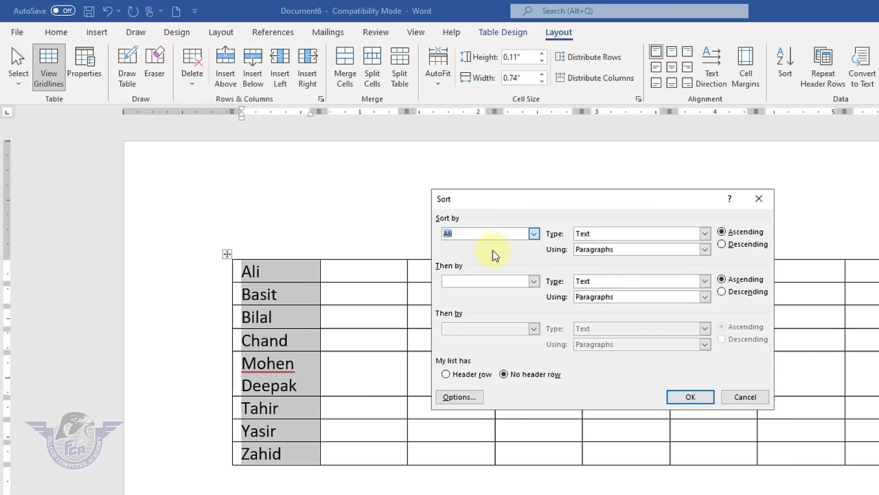
click(721, 232)
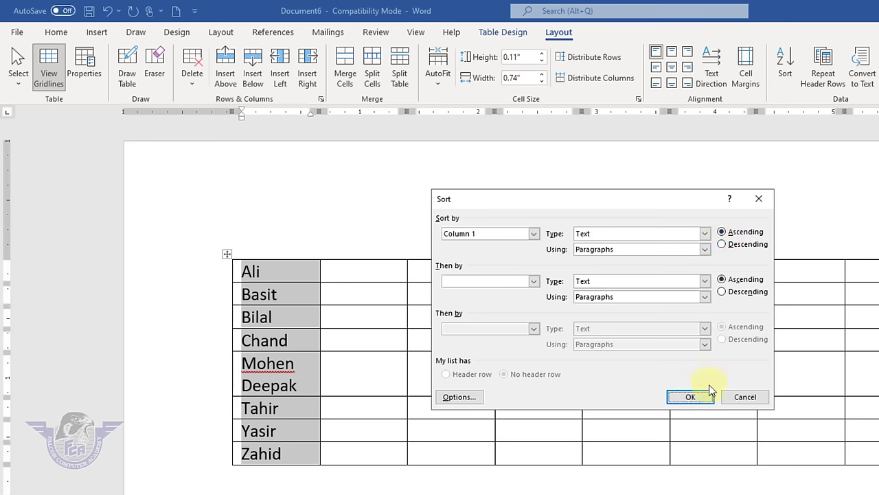
click(741, 244)
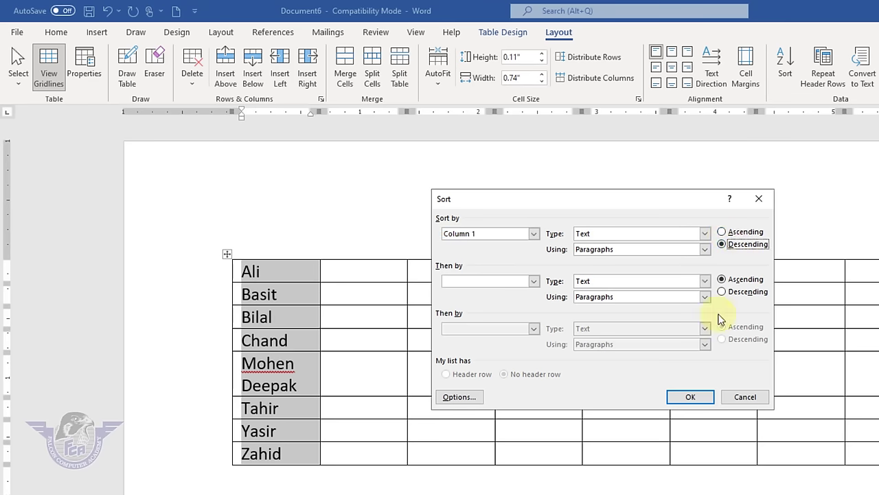
click(687, 396)
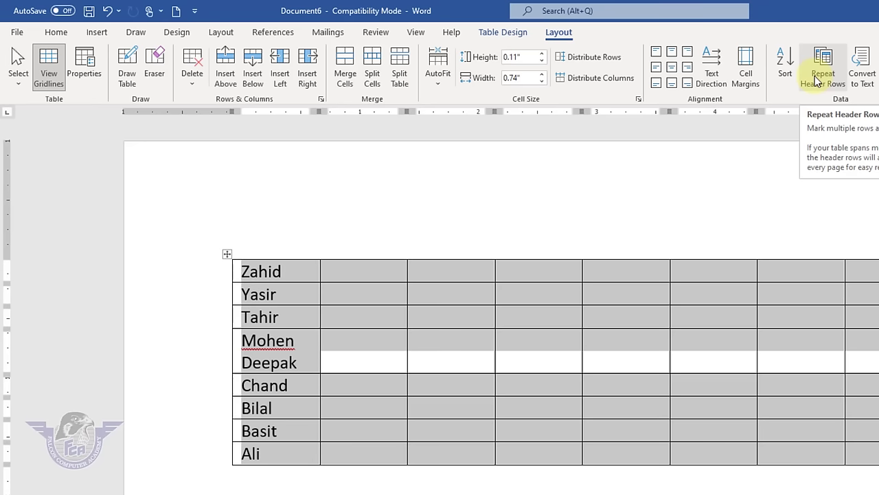
click(618, 199)
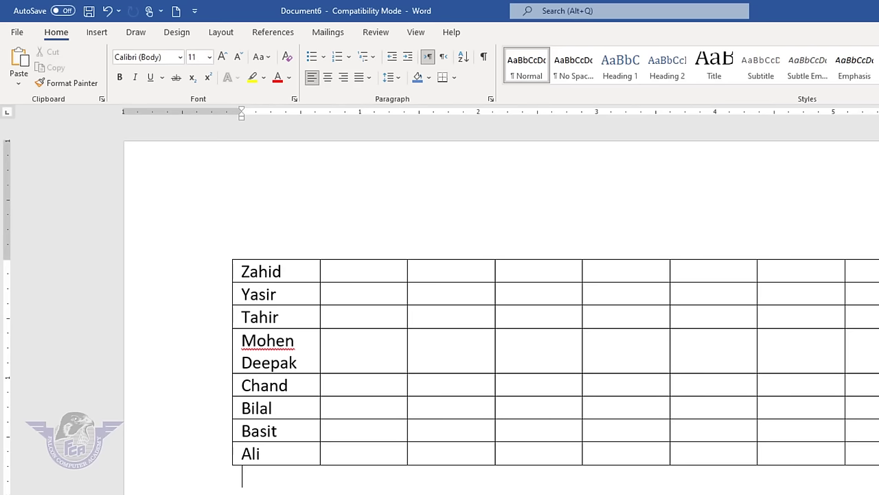
- Delete the names table and insert a new table with 6 columns and 1500 rows
key(ctrl+a)
key(Delete)
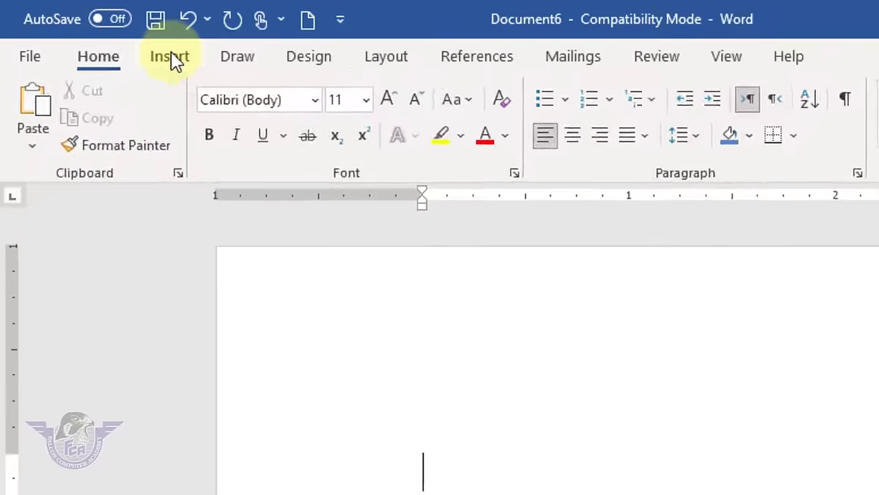
click(97, 32)
click(202, 164)
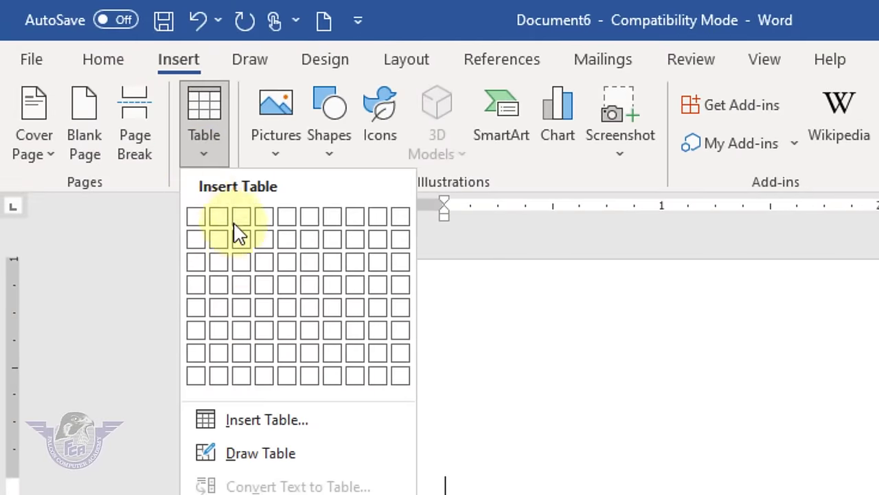
click(292, 420)
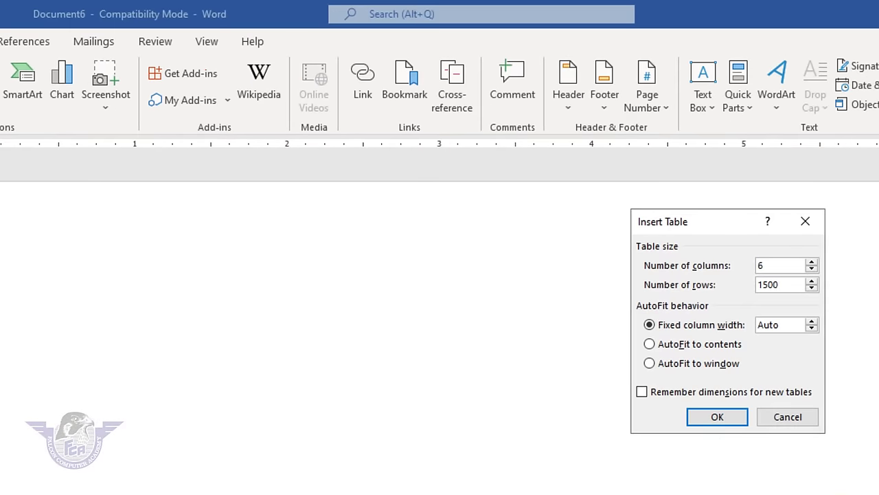
click(717, 416)
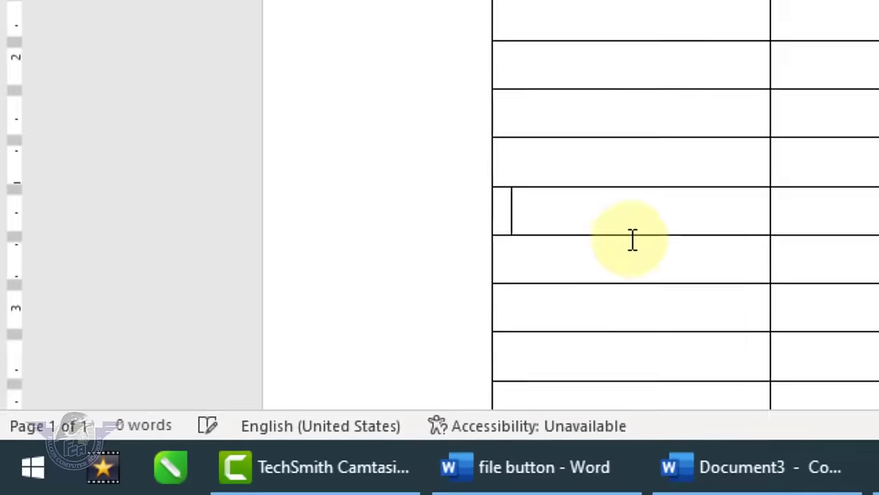
- Scroll through the 33-page table, jumping to the document end and back to the start
scroll(670, 227, down, 2)
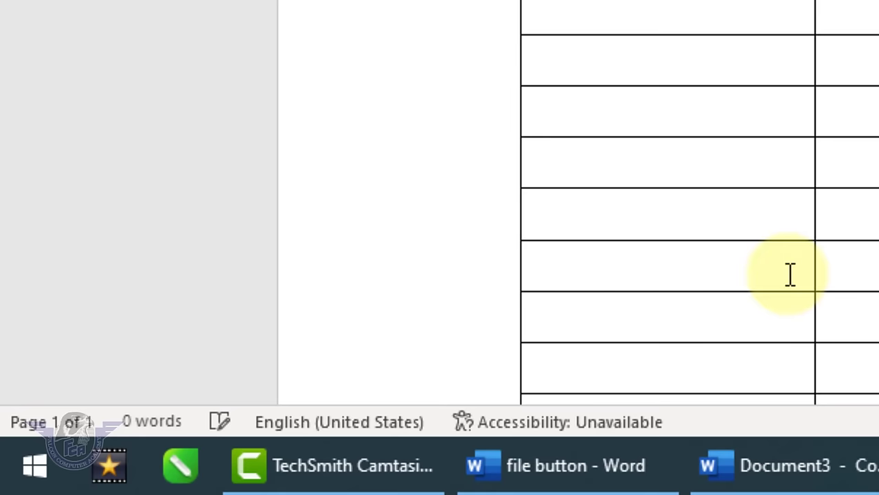
scroll(719, 308, down, 1)
scroll(721, 298, up, 5)
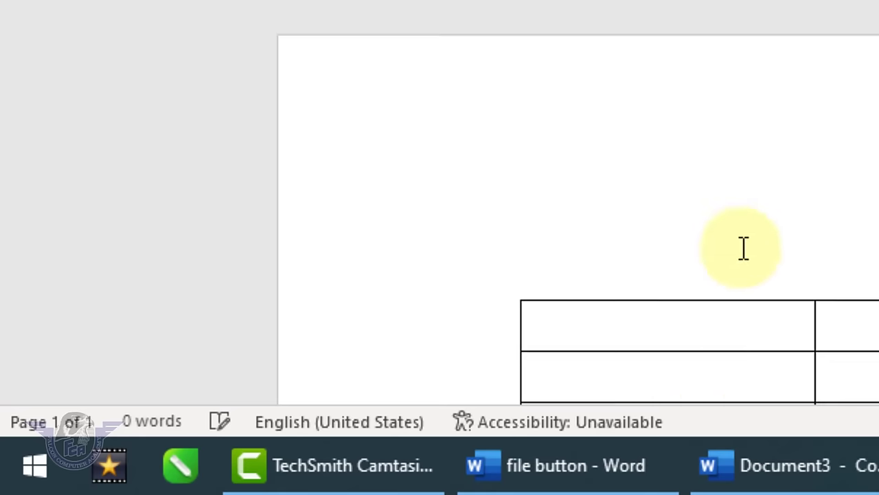
scroll(744, 248, down, 5)
scroll(766, 213, down, 1)
key(ctrl+End)
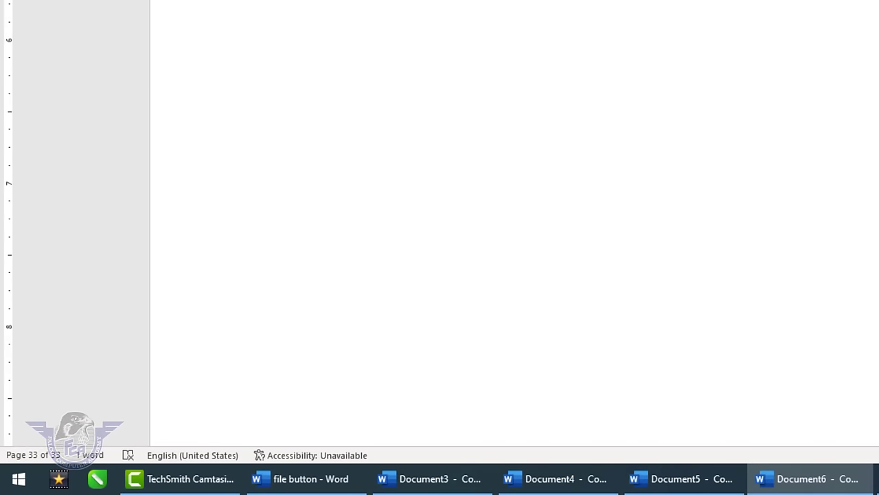
key(ctrl+Home)
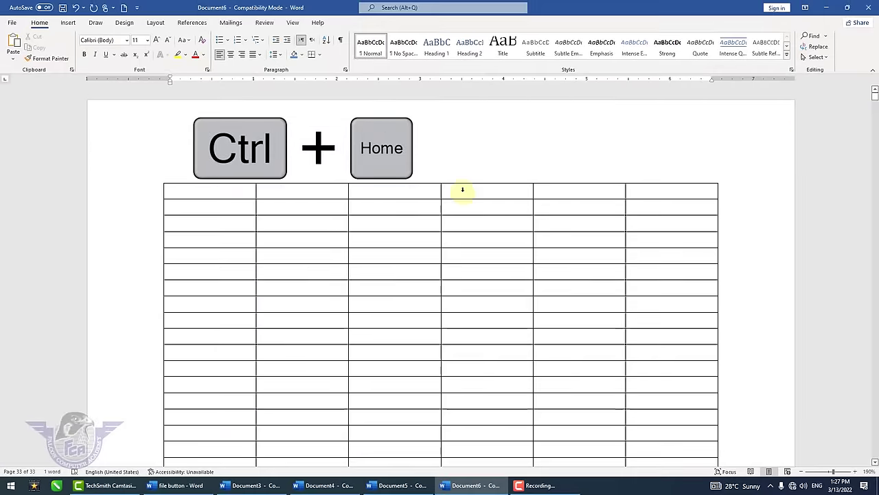
- Type the headings Name and Father's name into the first two header cells
click(211, 192)
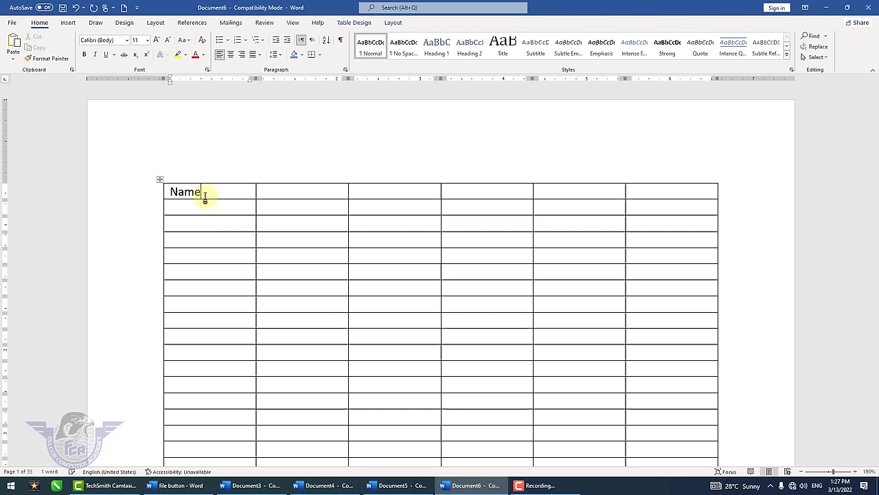
double_click(205, 197)
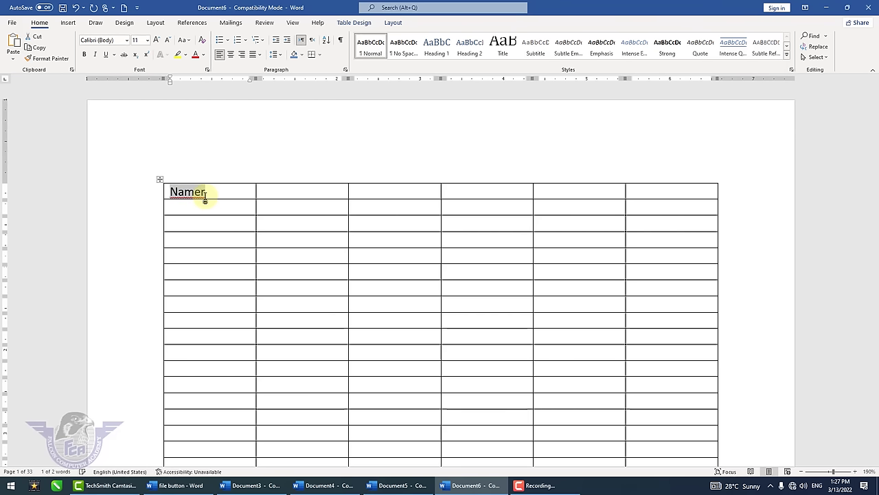
text(am)
key(BackSpace)
key(BackSpace)
text(Name)
key(Tab)
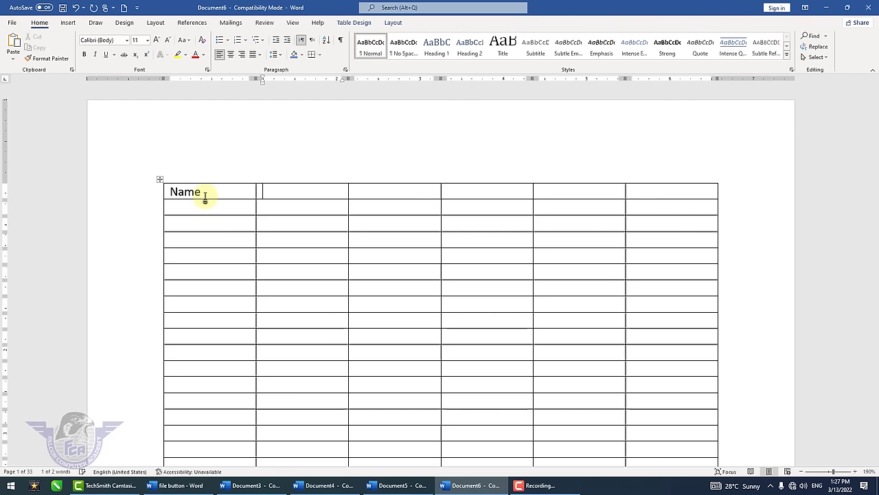
text(Fahter’s)
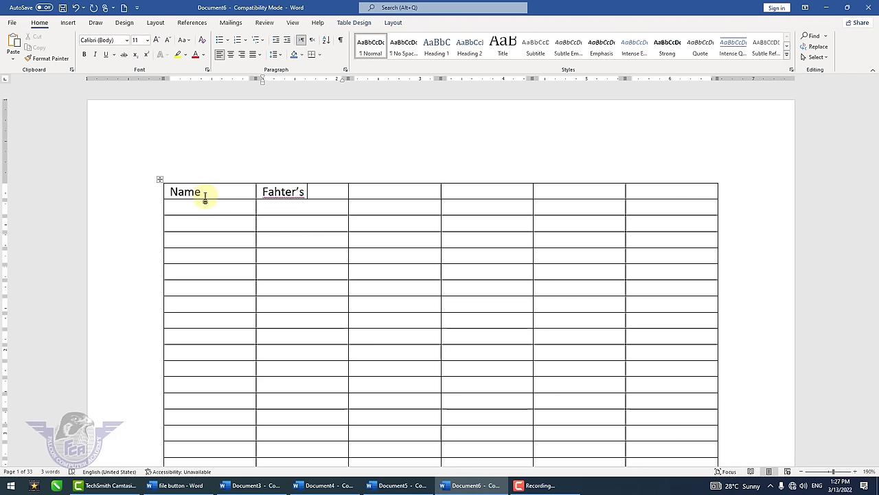
key(BackSpace)
key(BackSpace)
key(BackSpace)
key(BackSpace)
key(BackSpace)
key(BackSpace)
key(BackSpace)
text(ther's name)
- Enter the Contact, Amount and Balance headings, then select the whole heading row
key(Tab)
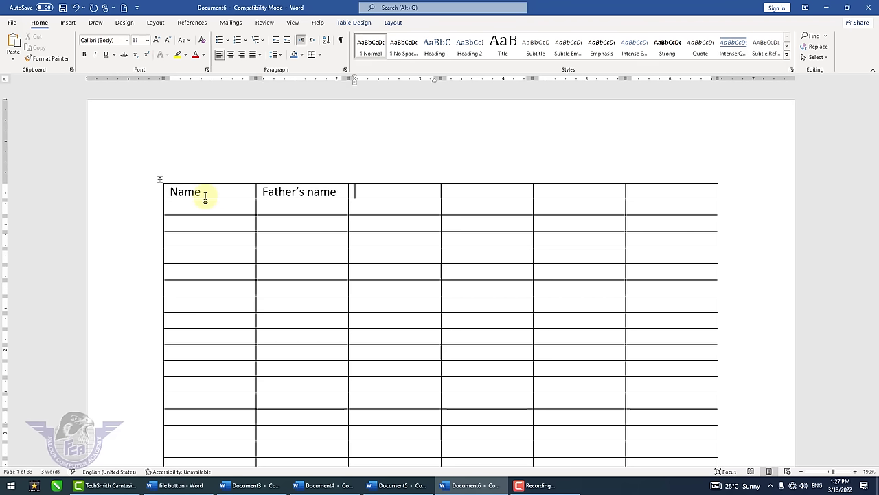
text(COntact )
text(Am)
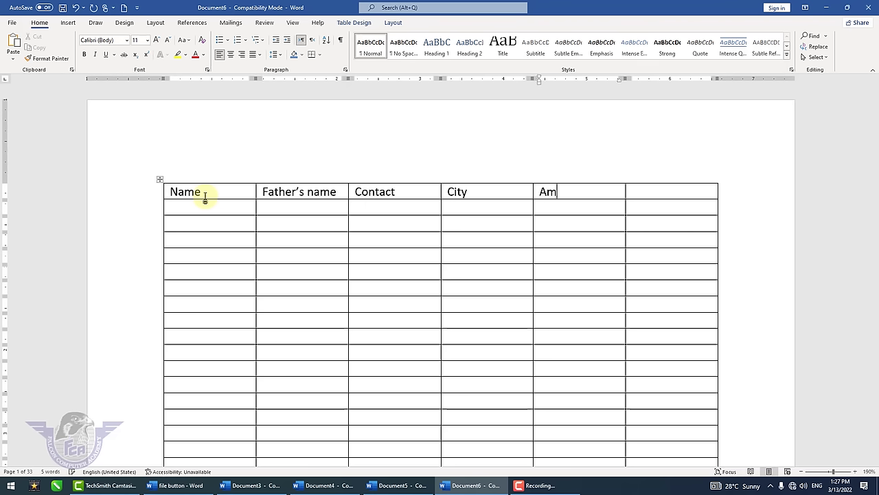
text(ount)
key(Tab)
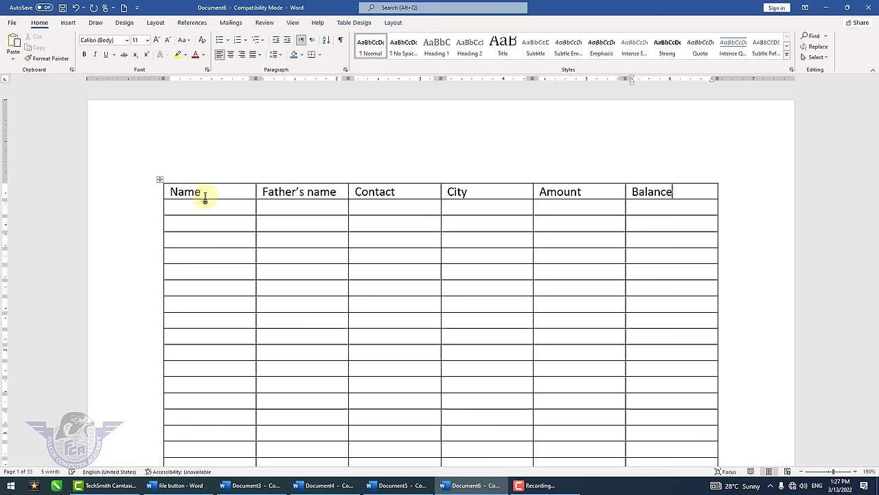
scroll(371, 273, down, 5)
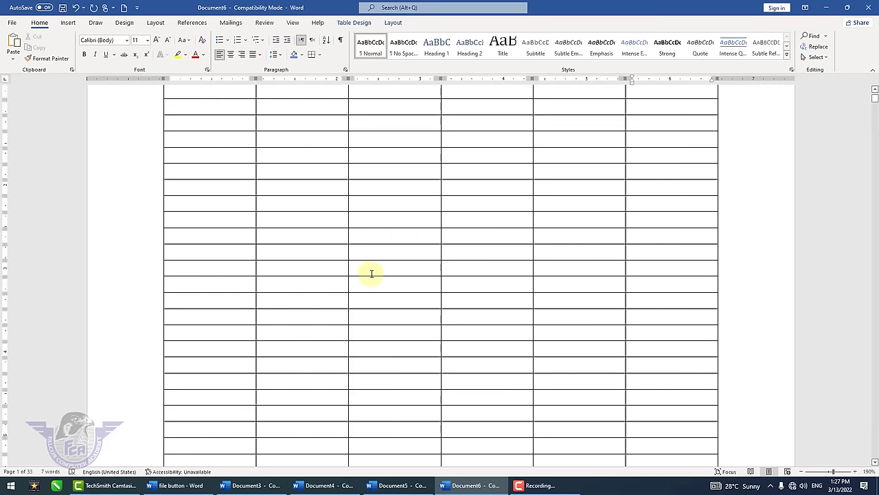
scroll(375, 275, down, 5)
scroll(374, 275, up, 5)
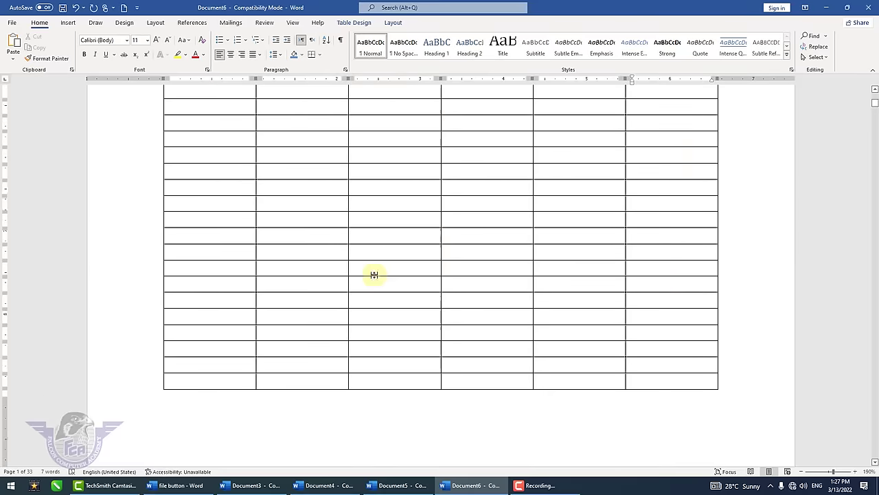
text(Balance)
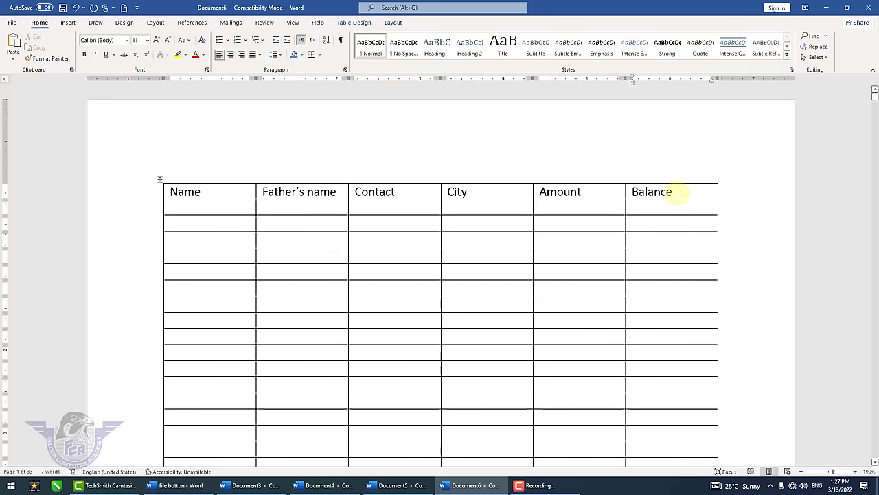
mouse_move(678, 193)
mouse_down()
mouse_move(386, 177)
mouse_move(243, 183)
mouse_up()
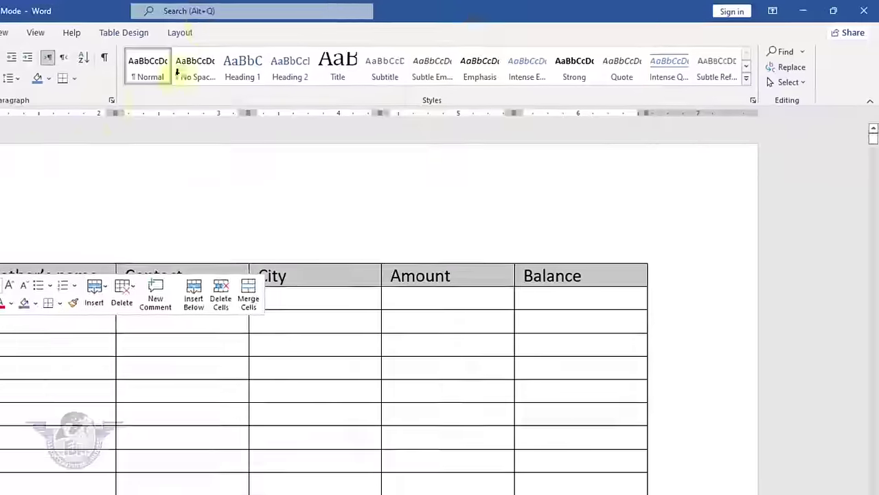
- Turn on Repeat Header Rows for the heading row and scroll through the pages to verify it
click(180, 32)
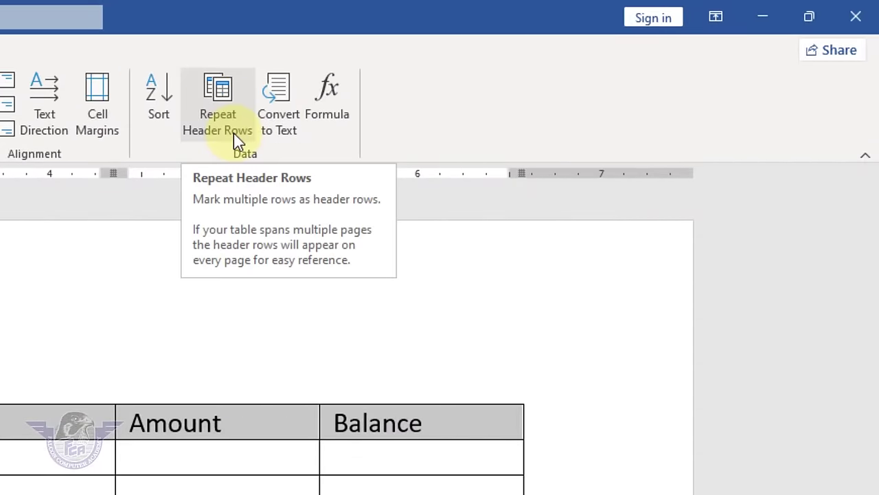
click(235, 138)
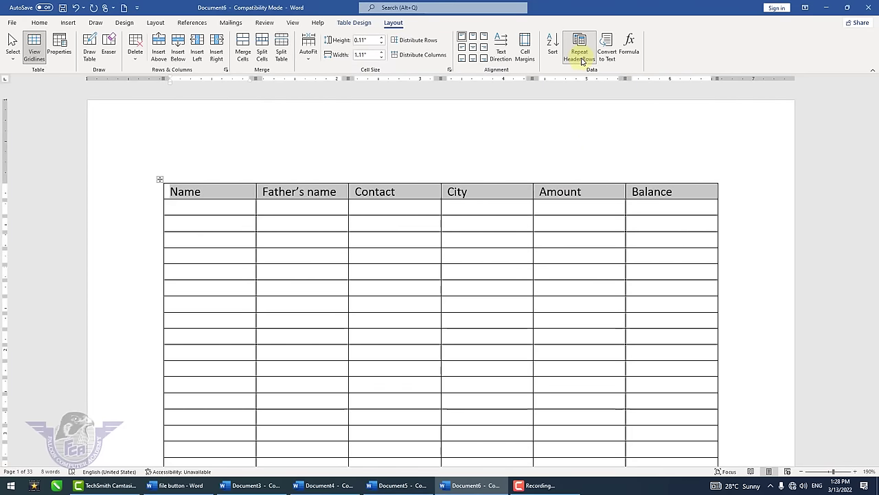
scroll(531, 266, down, 15)
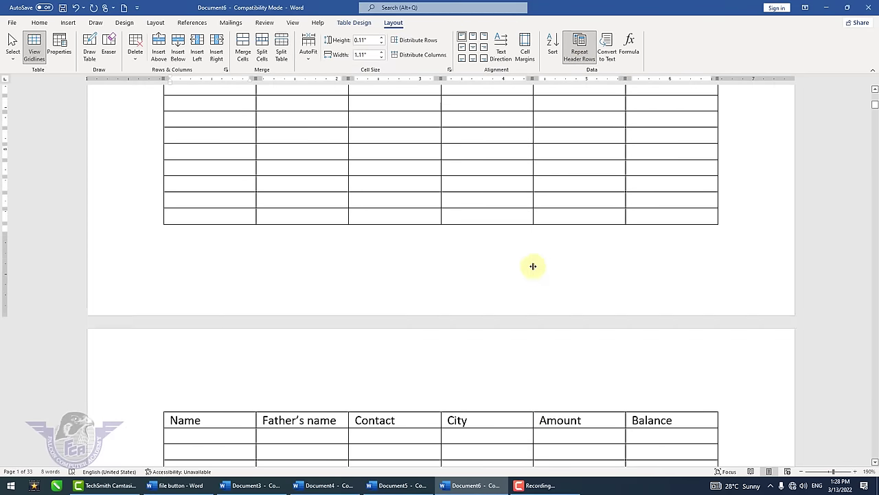
scroll(533, 265, down, 20)
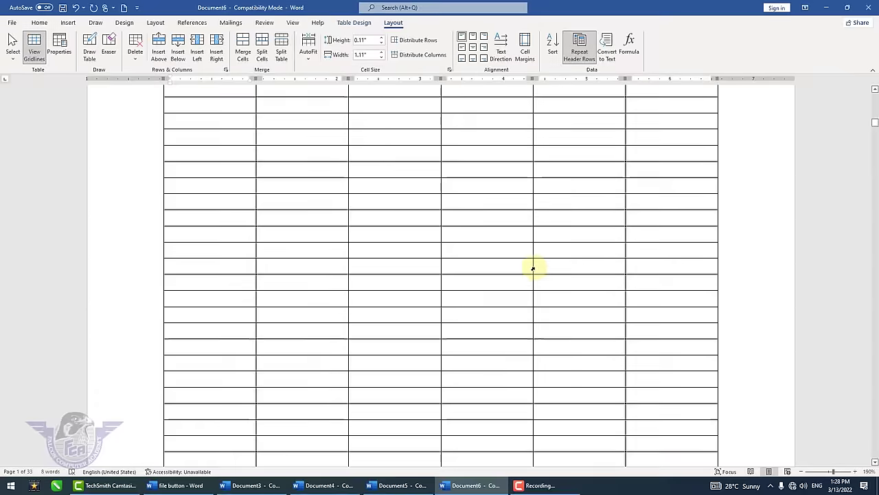
scroll(534, 268, down, 20)
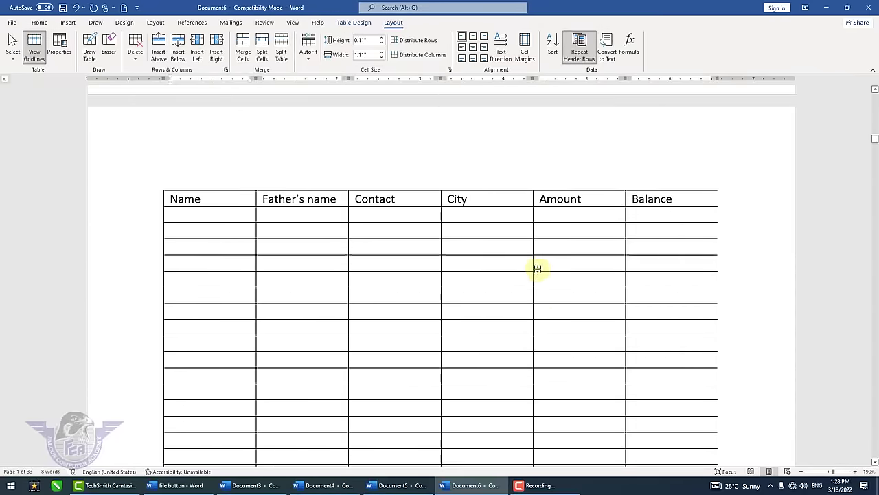
scroll(536, 270, down, 20)
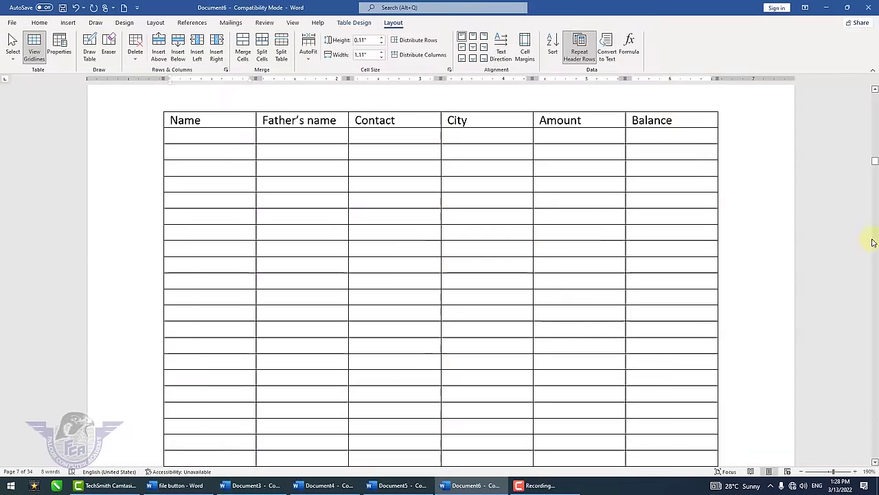
drag(875, 163, 874, 92)
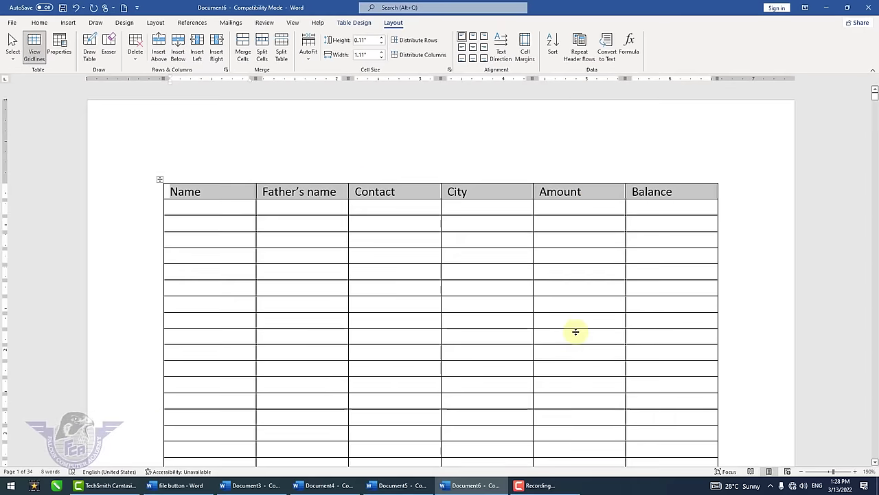
scroll(575, 332, down, 10)
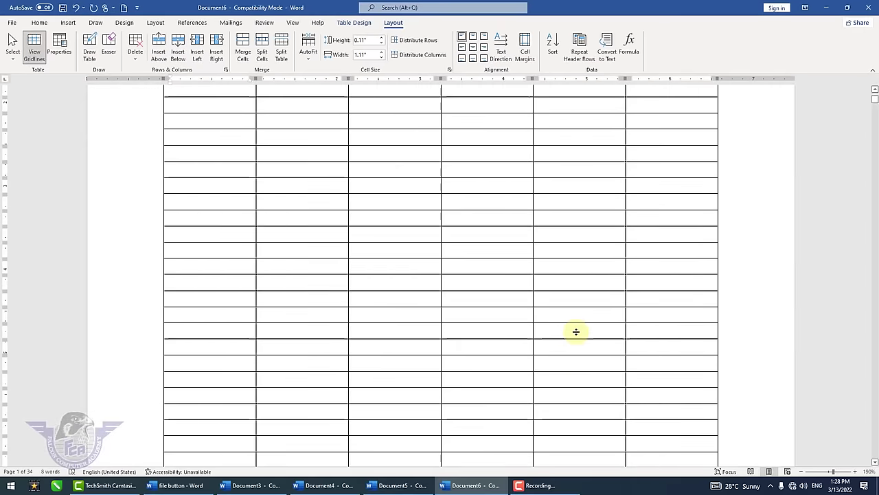
scroll(592, 323, down, 3)
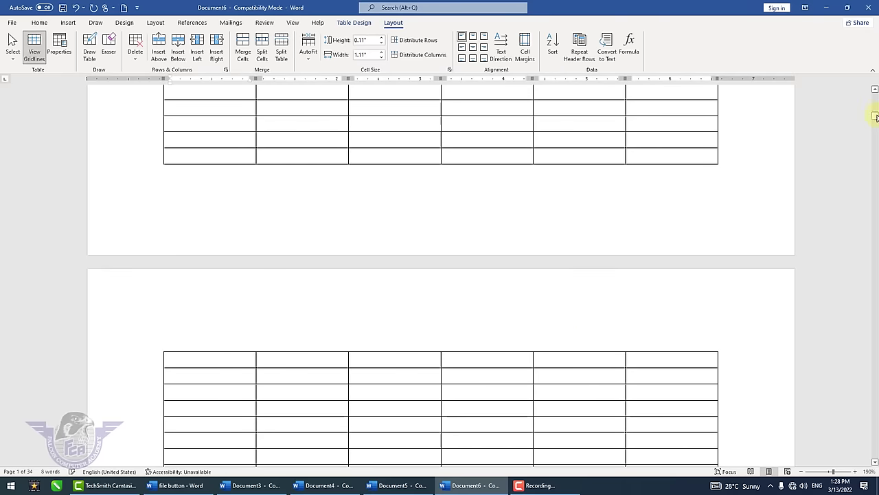
drag(876, 117, 873, 88)
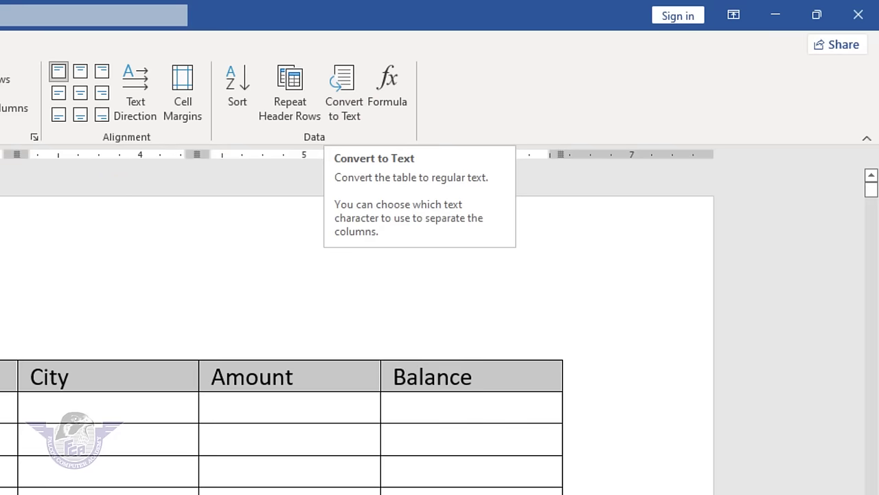
click(9, 406)
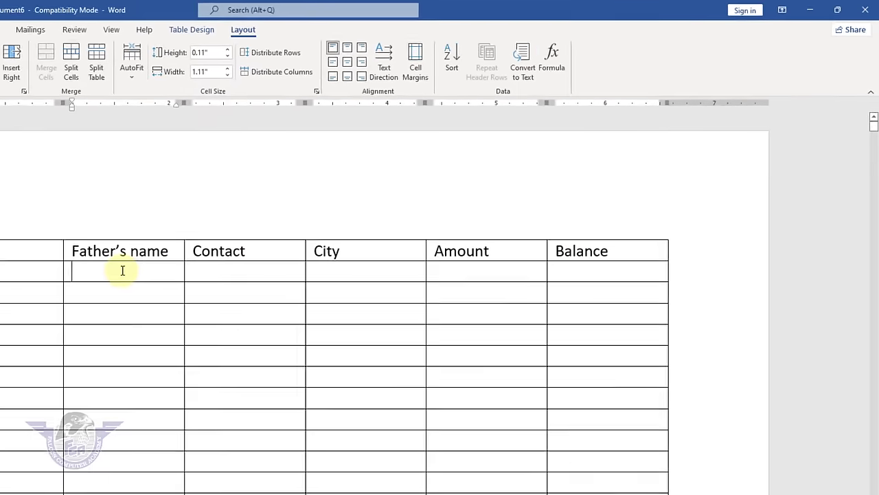
- Delete the header table and insert a 4 by 4 table
key(ctrl+a)
key(BackSpace)
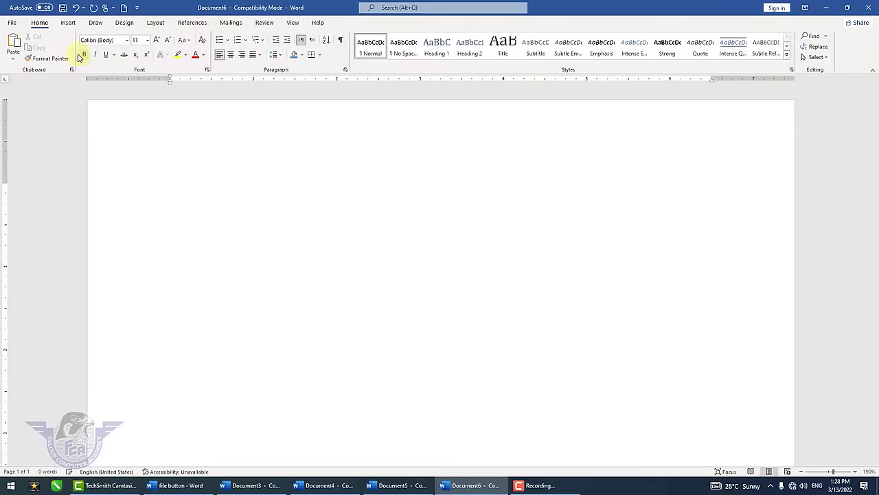
click(68, 22)
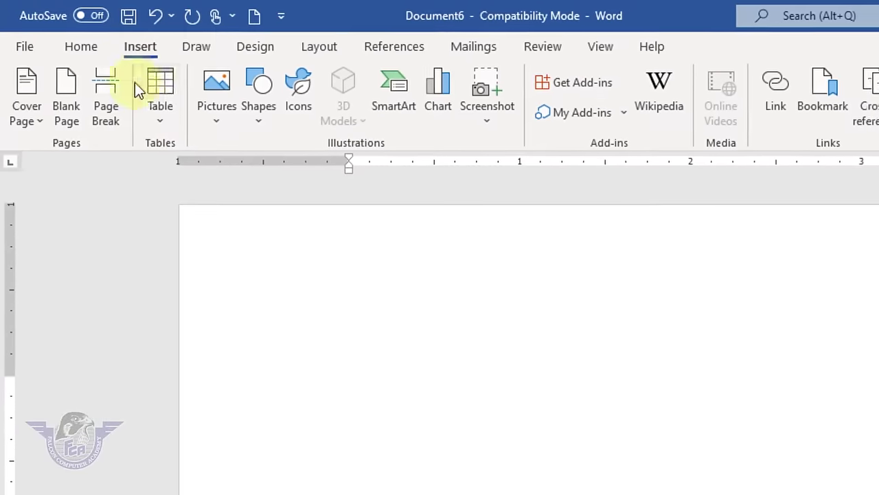
click(161, 113)
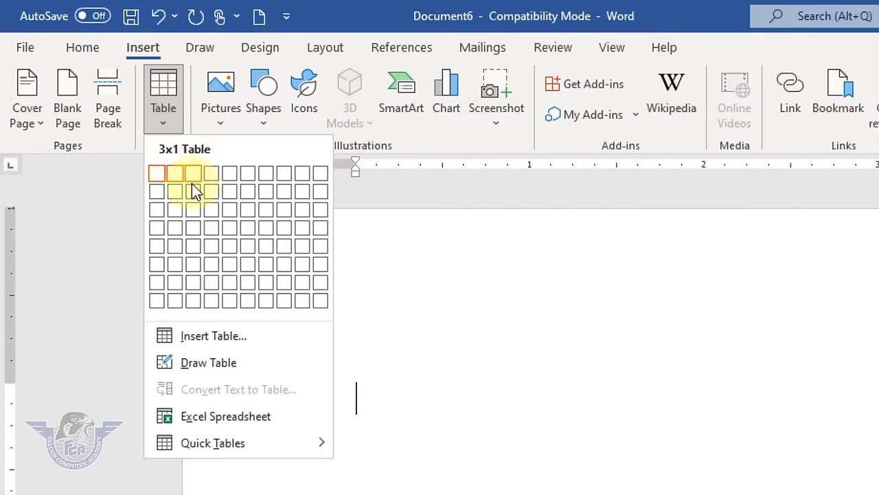
click(209, 232)
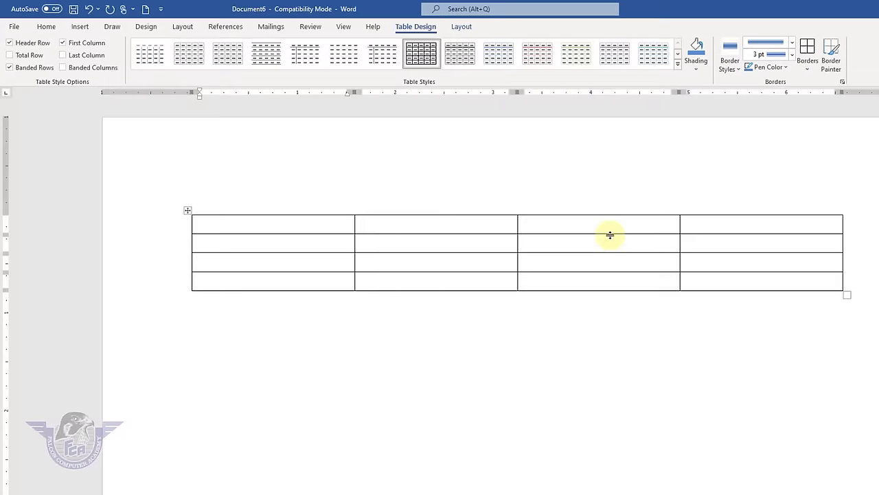
- Fill the cells with the numbers 1 to 15, correcting 111 to 11, then select the table
text(1	2)
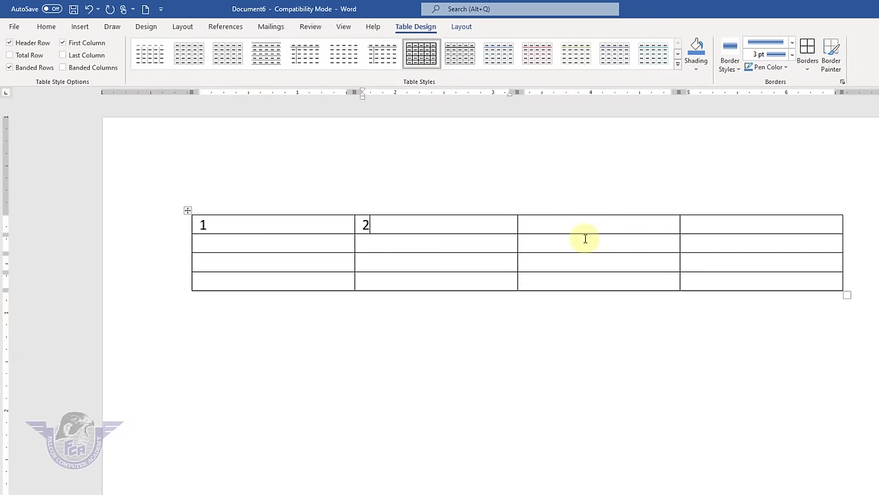
text(	3	4	5	6	7	8	)
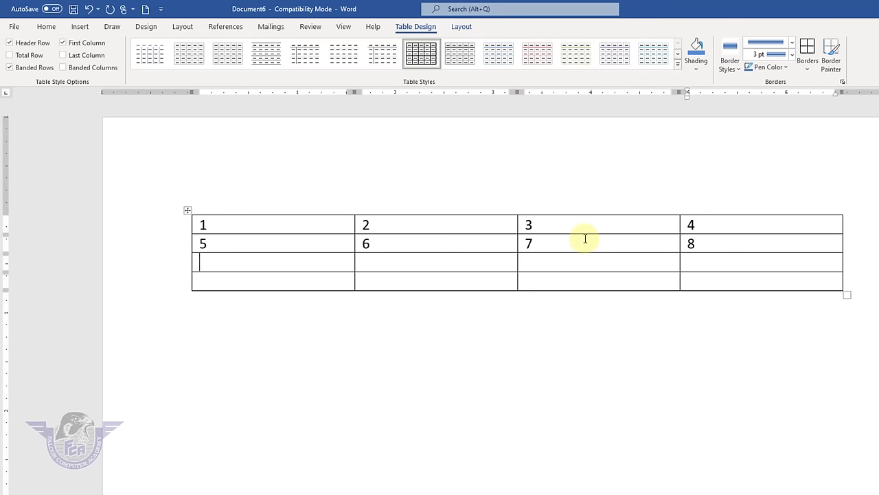
text(9	10	1111)
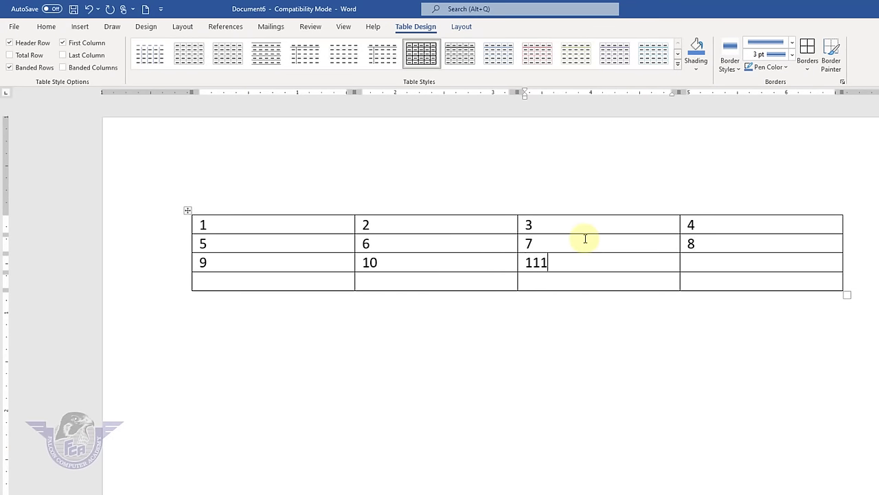
key(BackSpace)
key(Tab)
text(12)
key(Tab)
text(13)
key(Tab)
text(1)
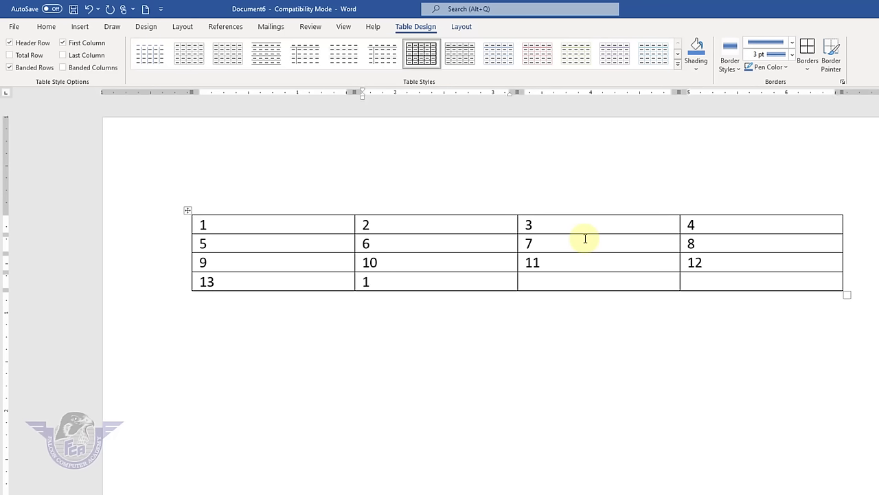
text(4)
key(Tab)
text(15)
key(Tab)
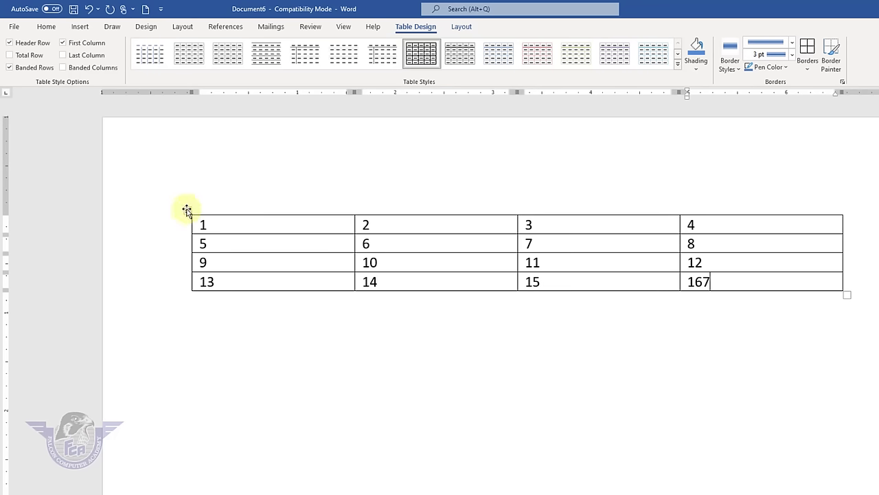
click(187, 209)
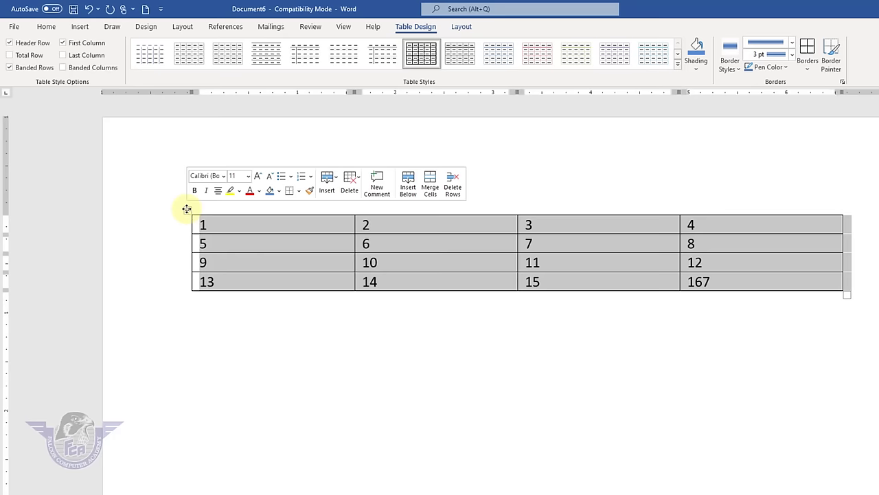
- Convert the numbered table to plain text separated by tabs
click(462, 26)
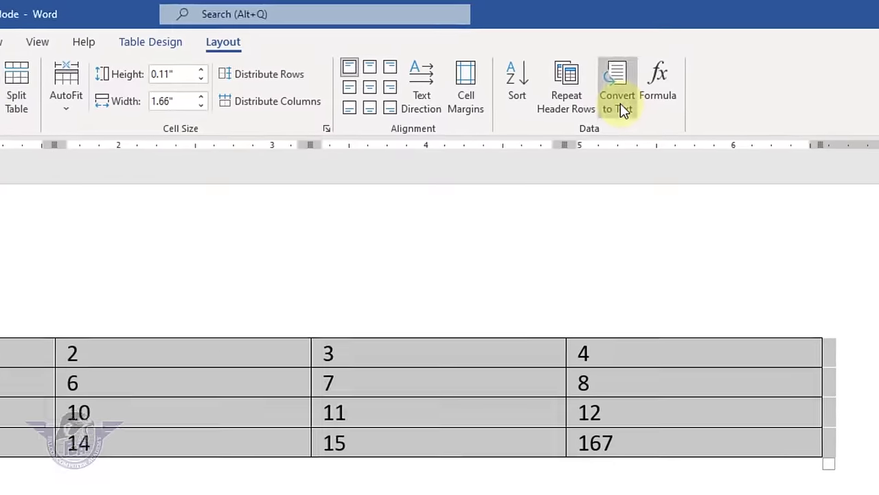
click(685, 74)
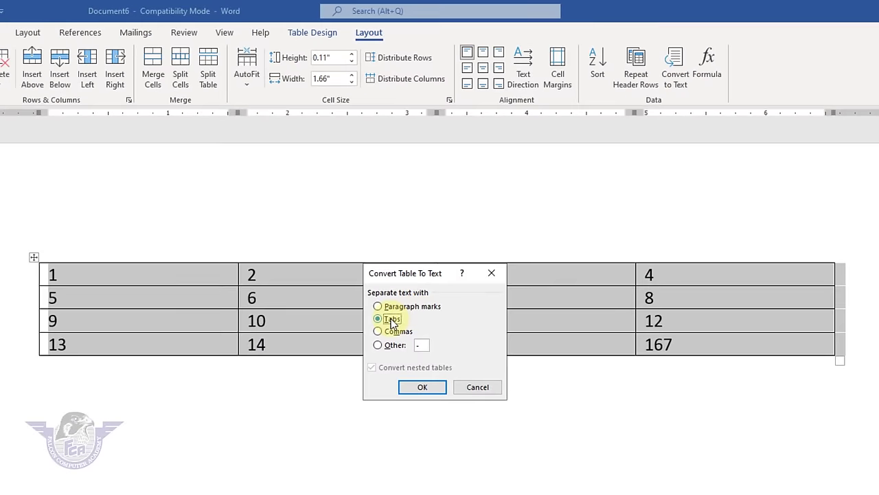
click(426, 389)
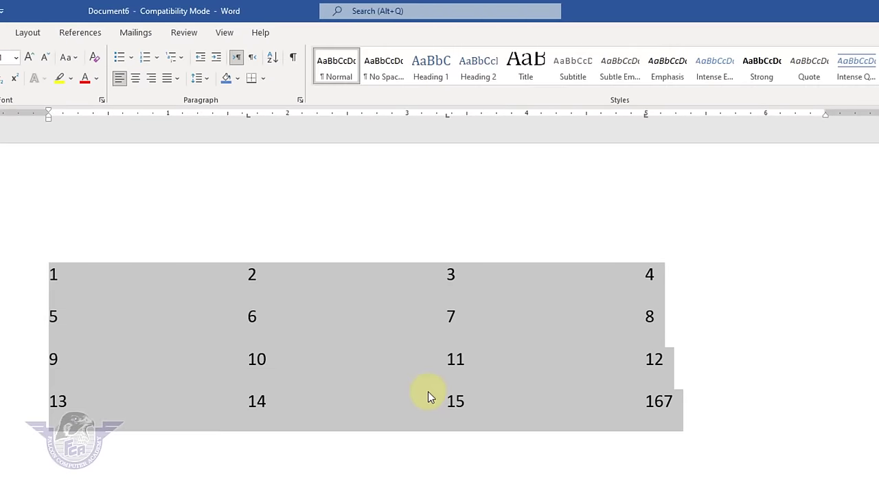
click(700, 439)
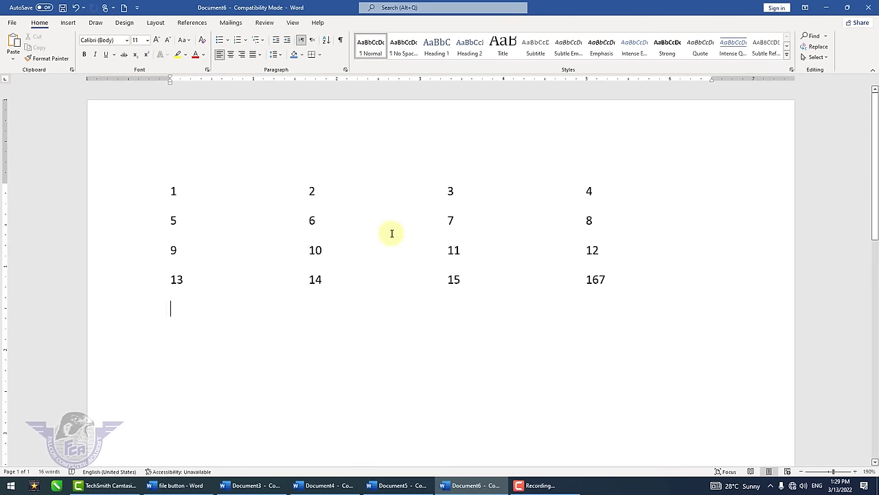
- Clear the document's text and insert a 4-column, 5-row table
key(ctrl+a)
key(Delete)
click(68, 23)
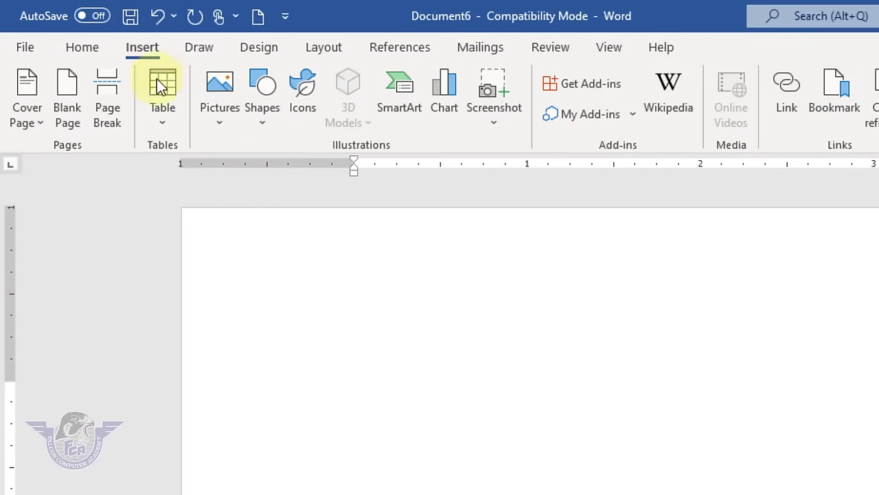
click(158, 81)
click(221, 250)
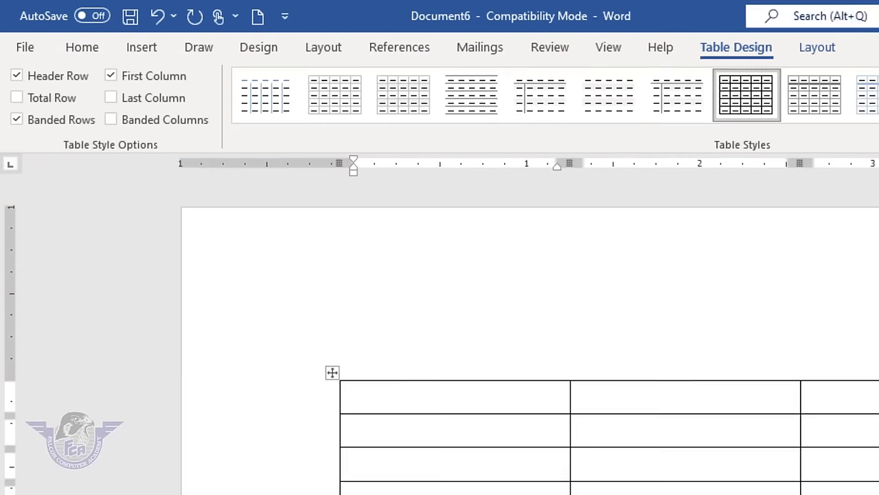
- Fill column four with 500, 200, 400, 500 and total it with =SUM(ABOVE) to 1600
click(817, 47)
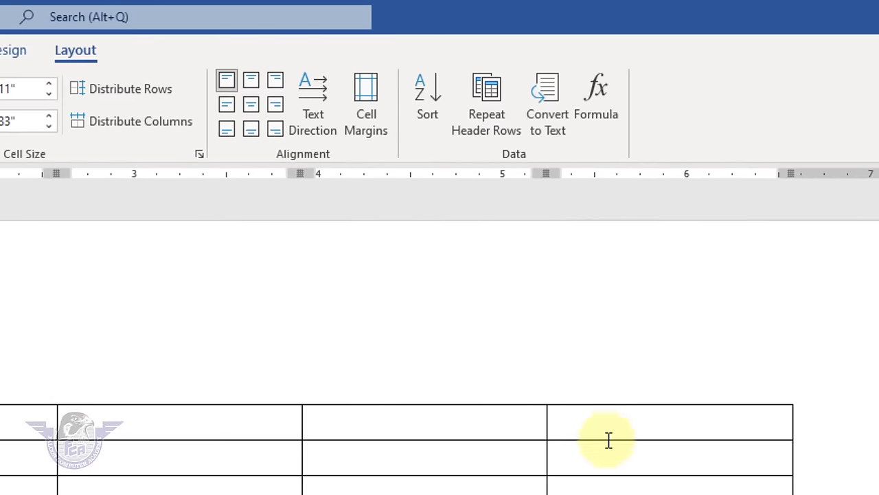
click(608, 428)
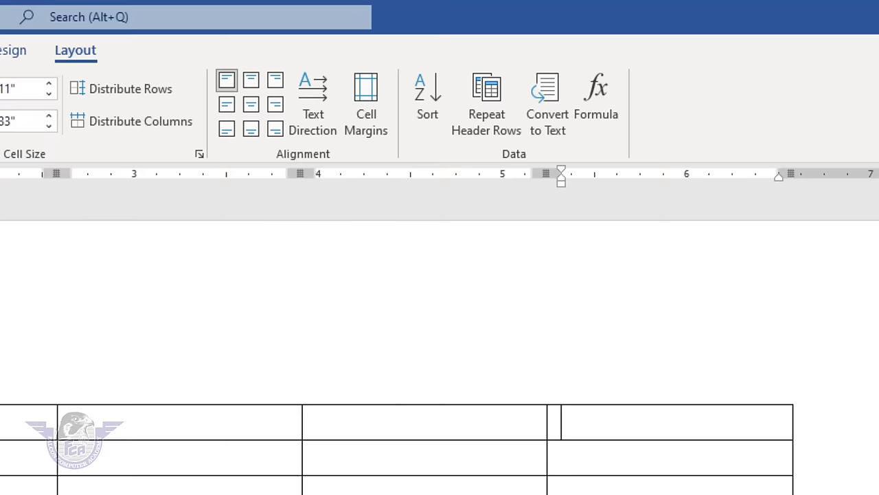
text(500)
key(Down)
text(200)
key(Down)
text(40)
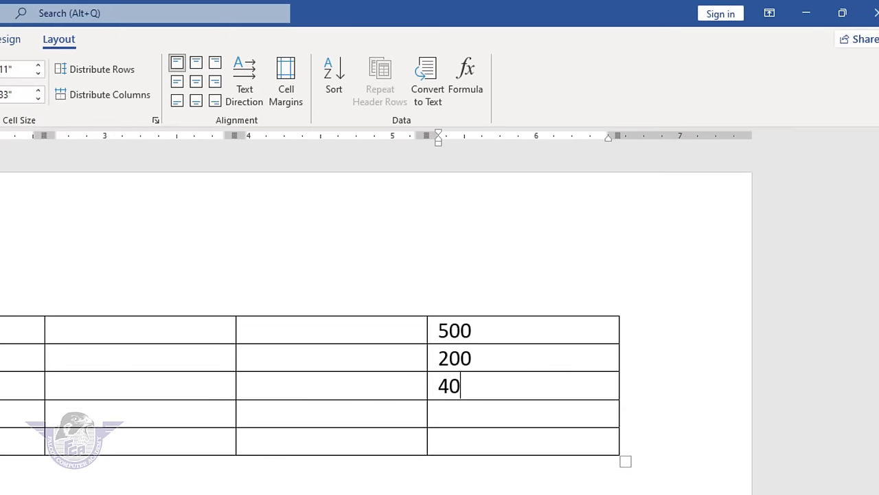
text(0)
key(Down)
text(500)
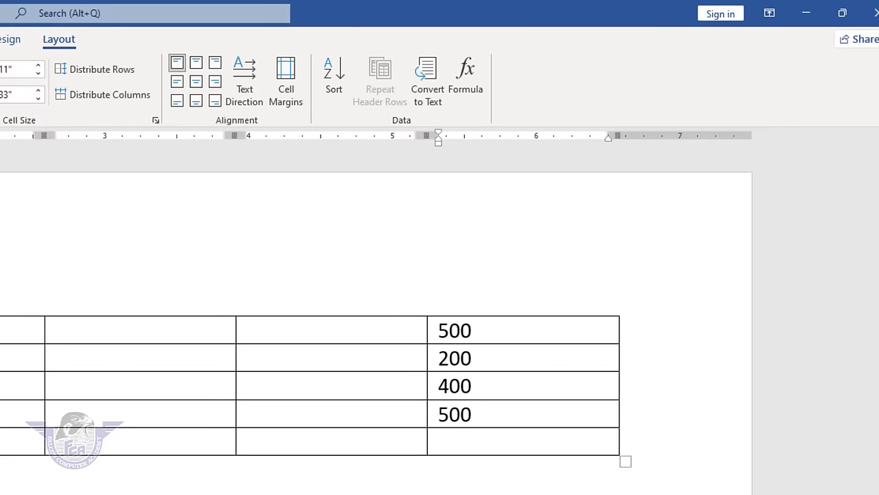
click(465, 86)
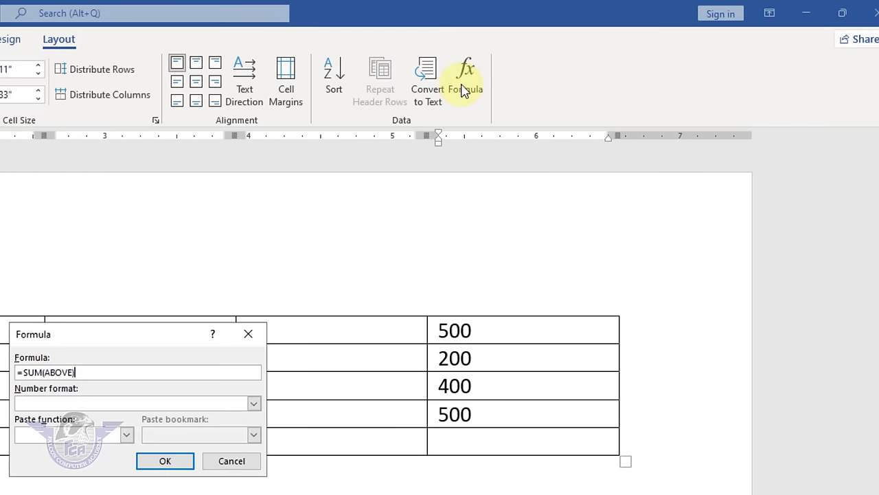
click(164, 461)
- Fill column three with 646, 4646, 464, 654564 and total it with =SUM(ABOVE) to 660320
click(319, 333)
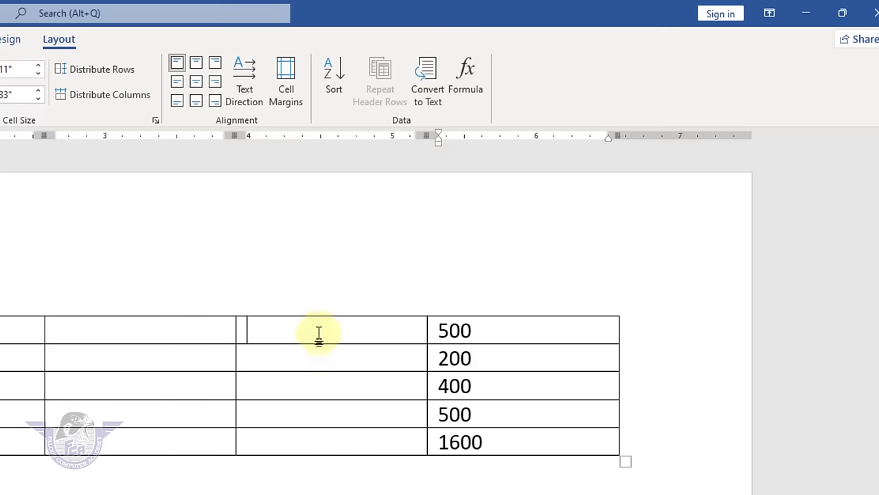
text(646)
key(Down)
text(4646)
key(Down)
text(464)
key(Down)
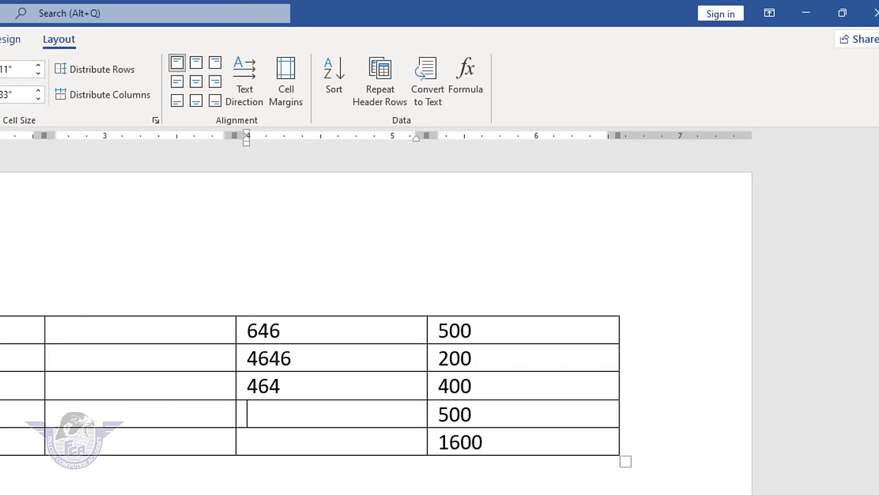
text(654564)
key(Down)
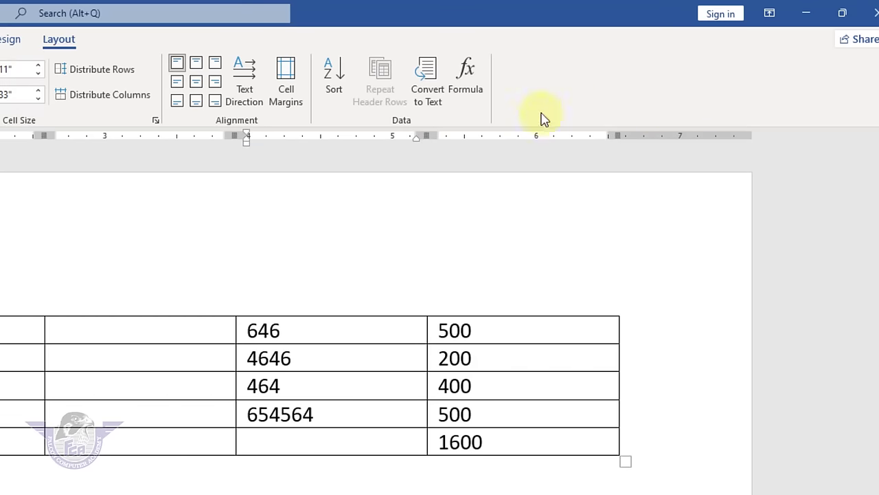
click(465, 82)
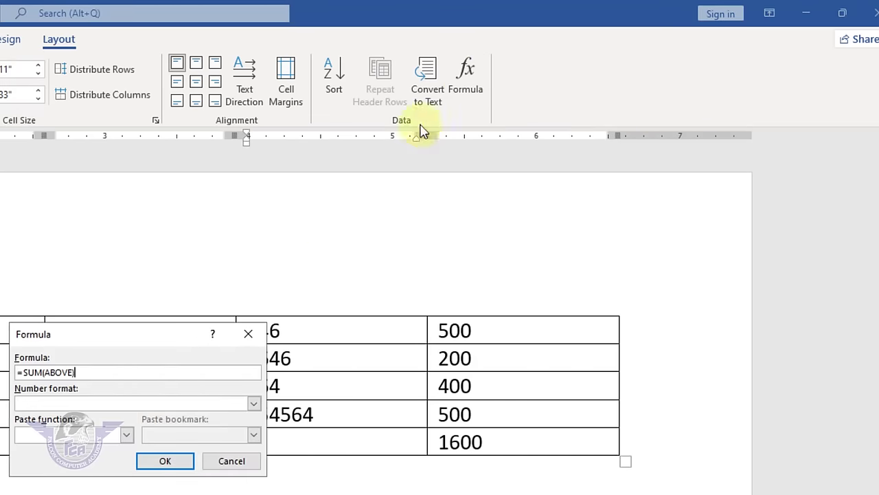
click(182, 461)
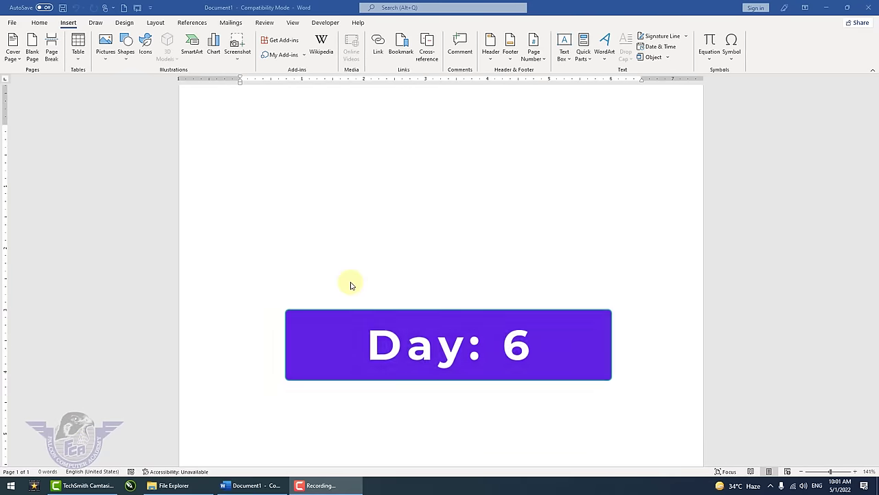
- Show the Pictures source options (This Device, Stock Images, Online Pictures) under Insert
click(66, 23)
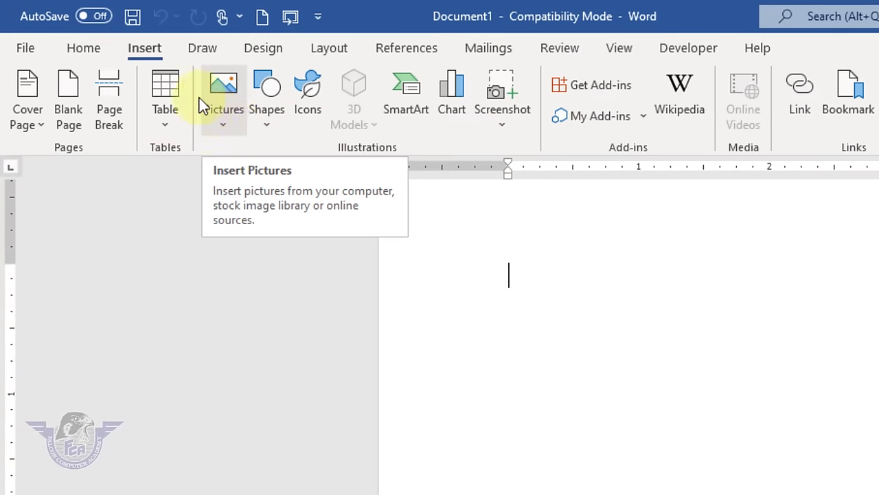
click(223, 126)
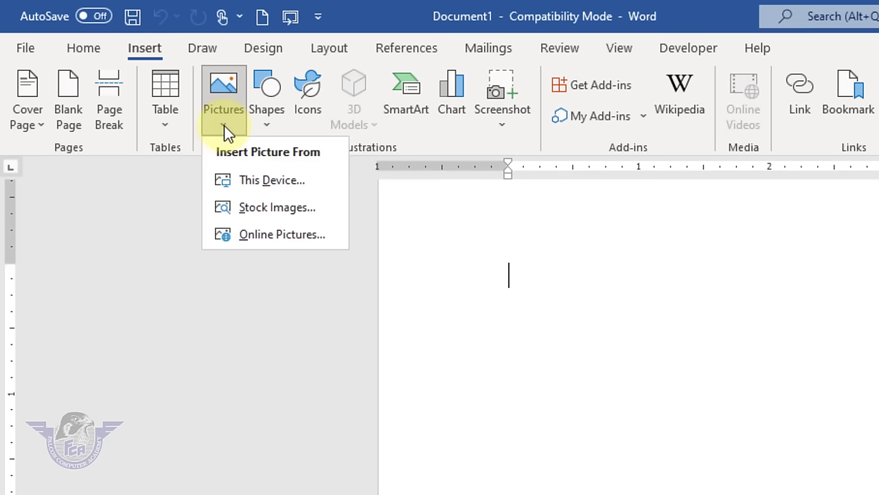
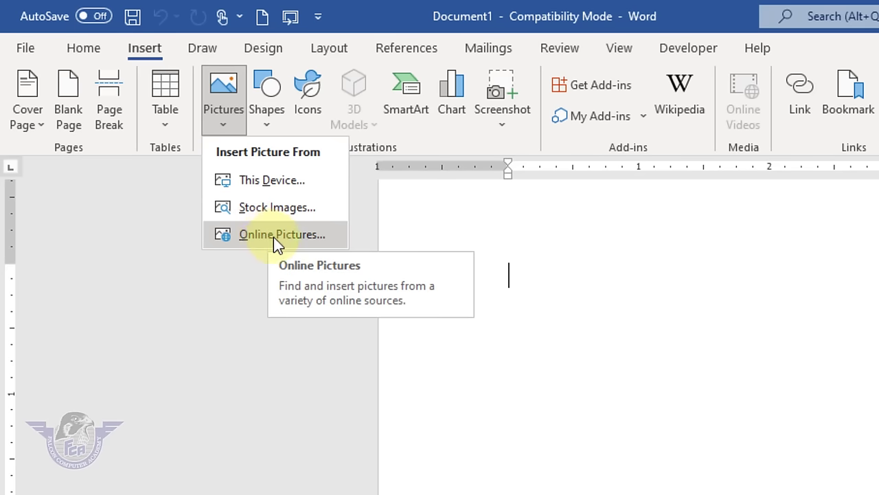
- Insert the DTQt0_9WsAIEJaV girl-with-books photo from Falcon > Wallpaper > kids into Document1
click(294, 188)
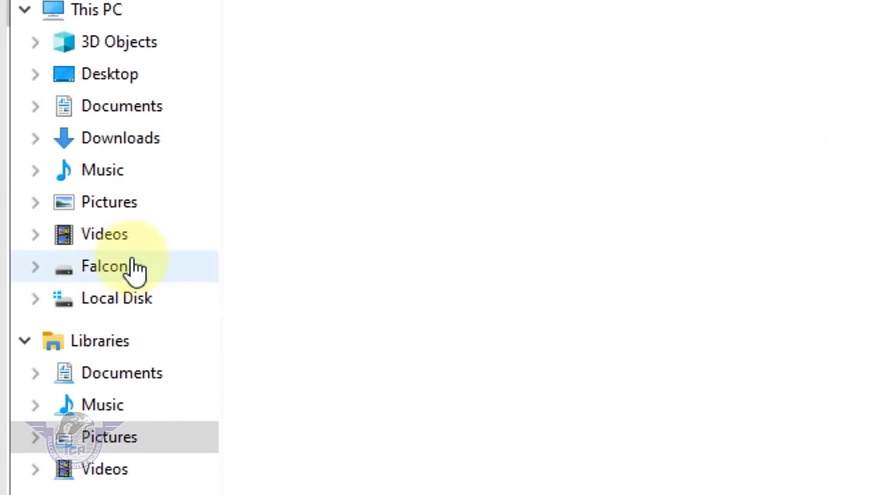
click(134, 266)
click(505, 255)
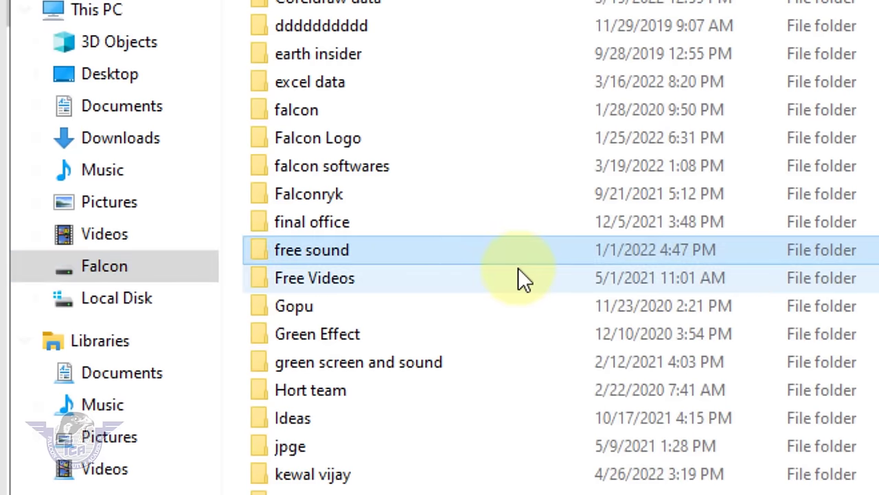
scroll(518, 267, down, 8)
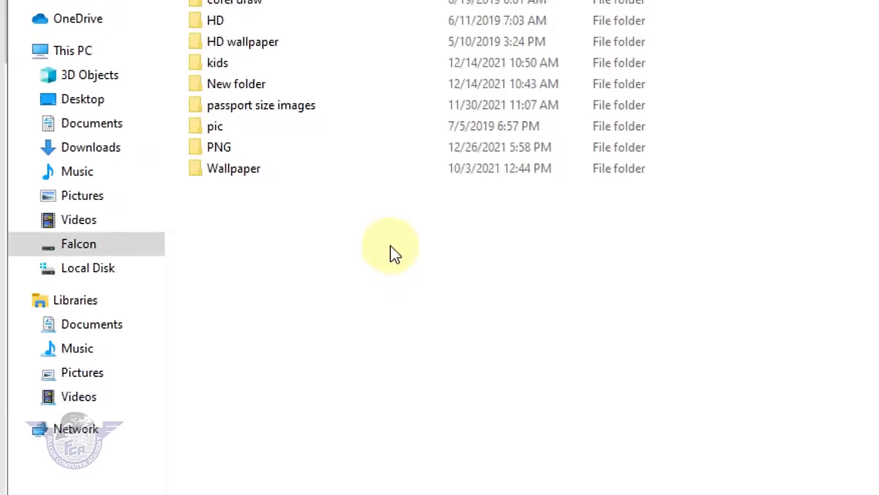
double_click(99, 125)
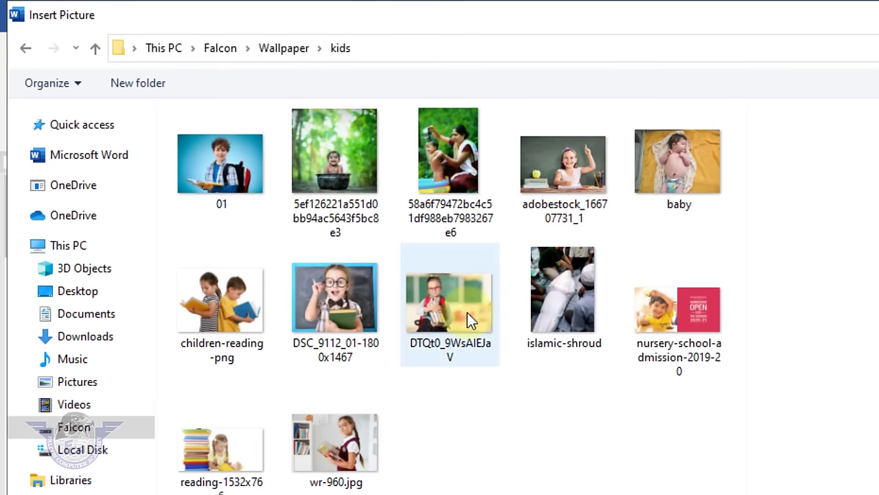
click(464, 316)
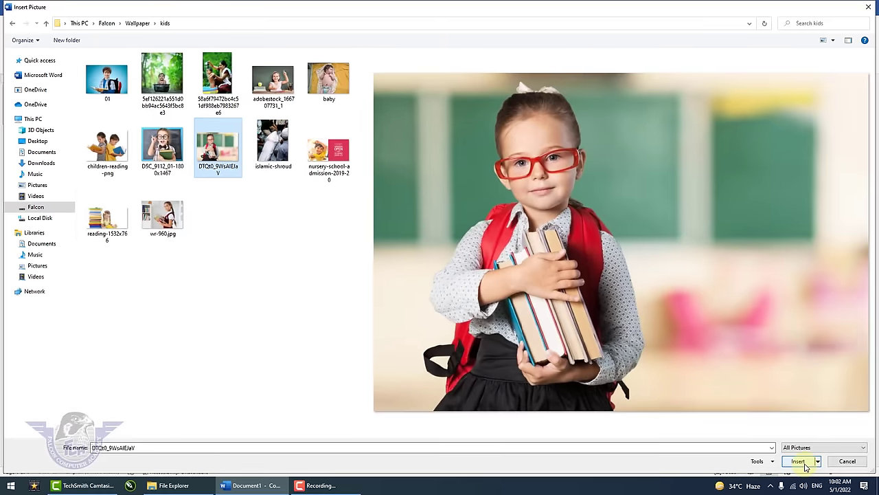
click(798, 461)
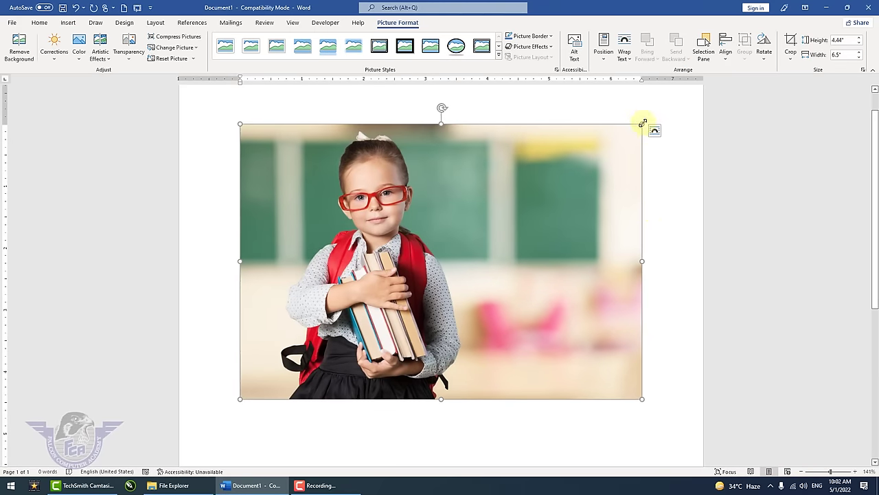
- Resize the photo proportionally to 2.95" wide by 2.02" high, undoing a first attempt
drag(643, 124, 204, 219)
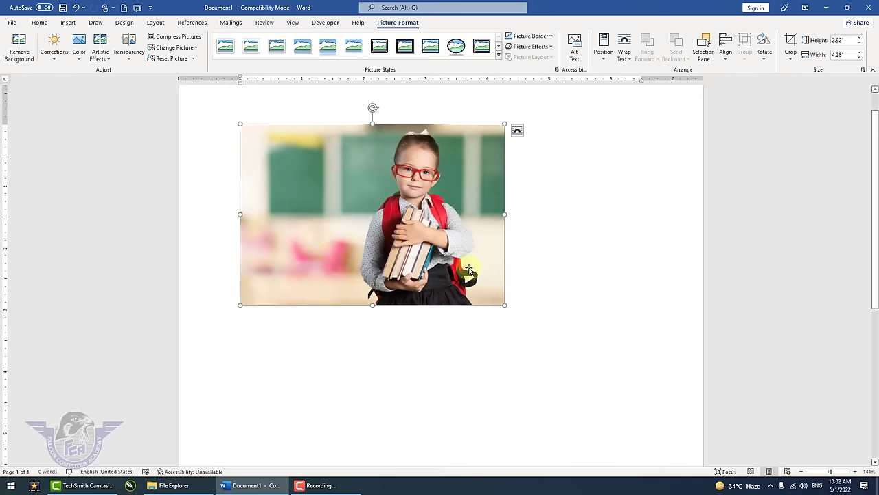
key(ctrl+z)
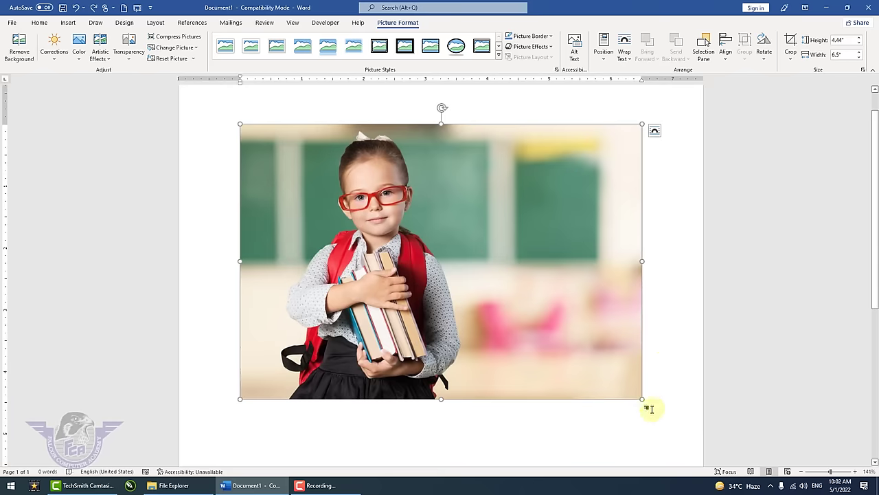
drag(641, 399, 393, 249)
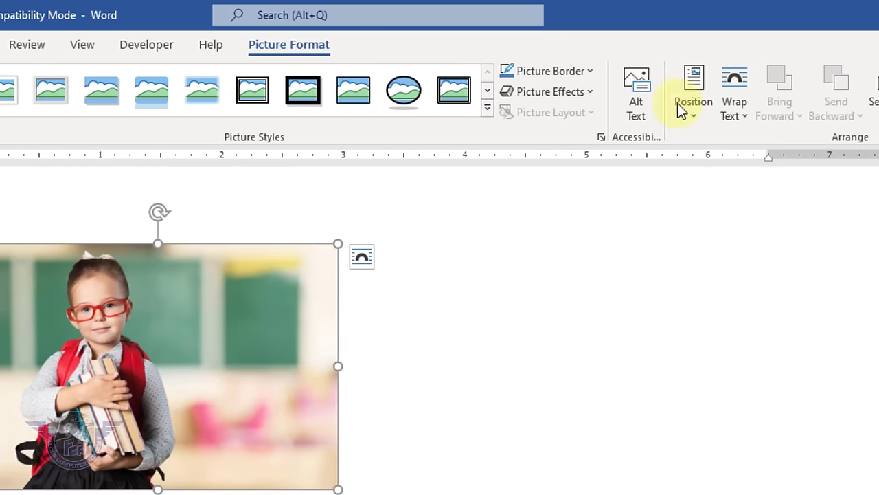
- Set the photo to In Front of Text, move it near the left side, and enlarge it to about four inches wide
click(743, 114)
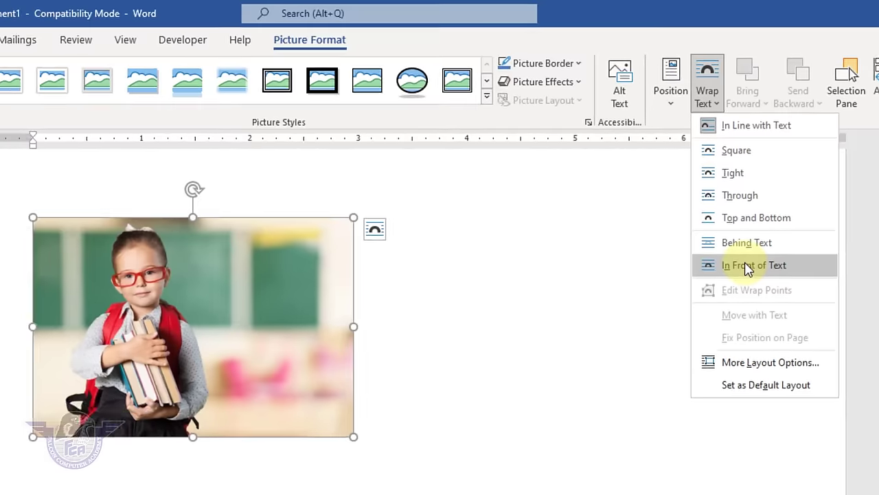
click(733, 303)
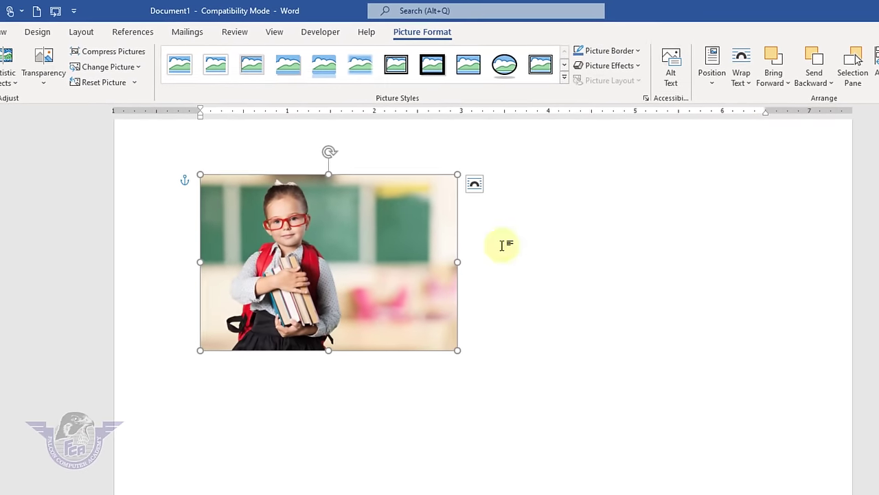
drag(125, 374, 268, 417)
drag(441, 297, 366, 268)
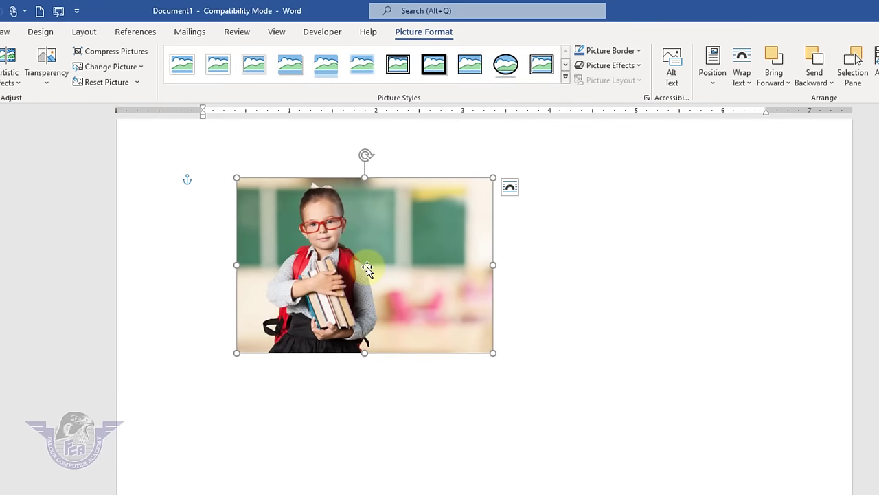
drag(493, 352, 592, 421)
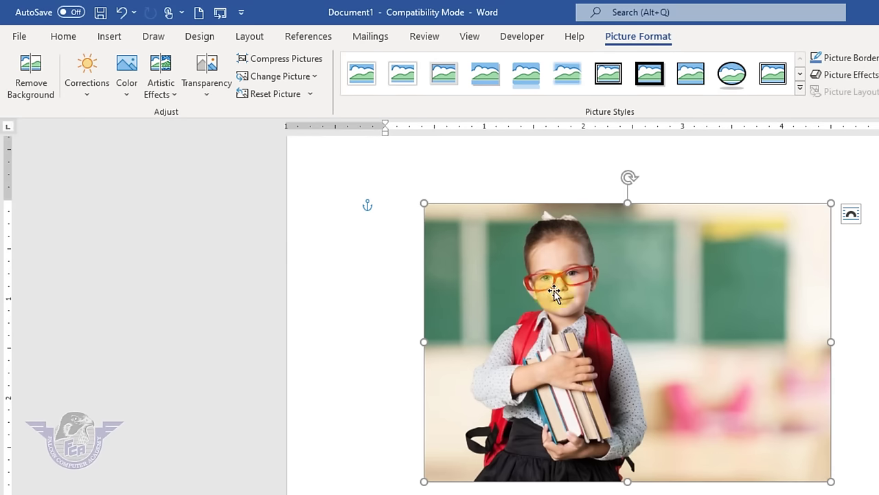
- Start Remove Background and mark the girl's sleeve, hair and bag as areas to keep
click(31, 77)
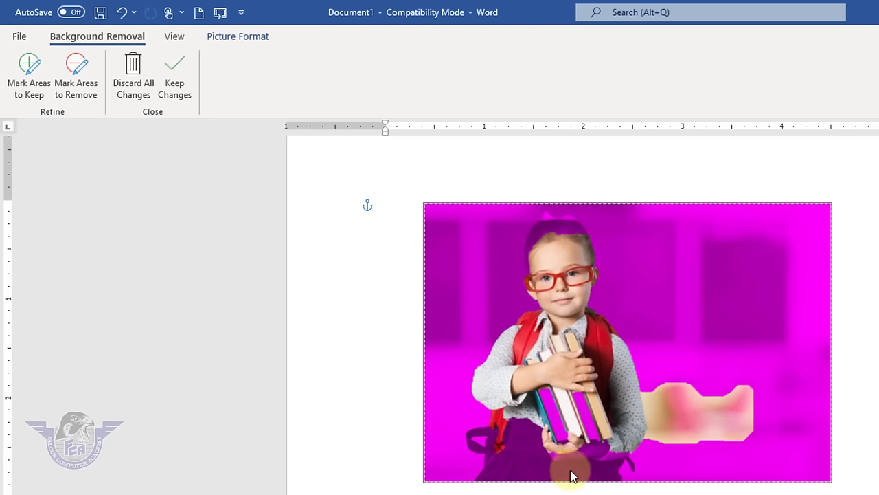
drag(589, 458, 613, 458)
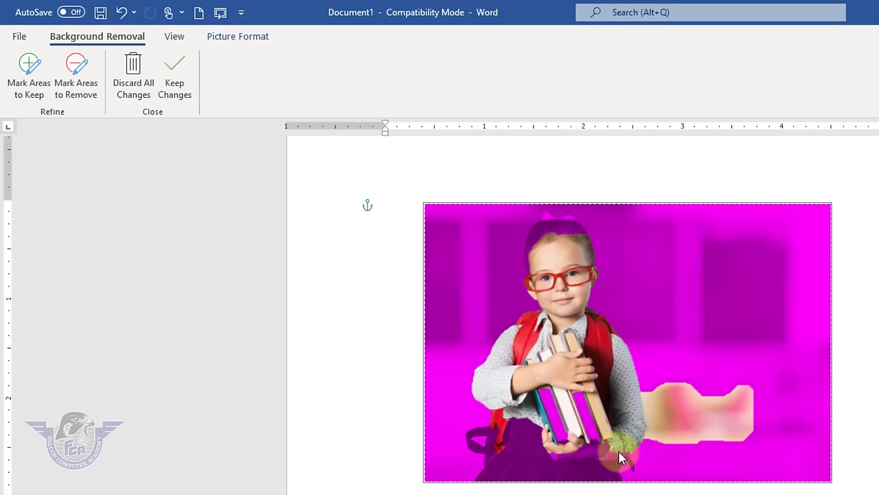
click(32, 88)
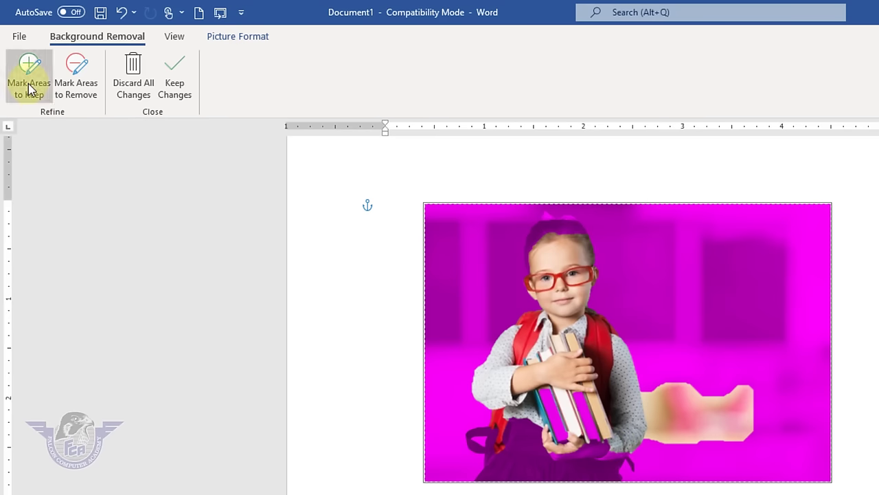
mouse_move(528, 212)
mouse_down()
mouse_move(559, 220)
mouse_move(540, 222)
mouse_move(567, 220)
mouse_move(553, 206)
mouse_move(566, 210)
mouse_up()
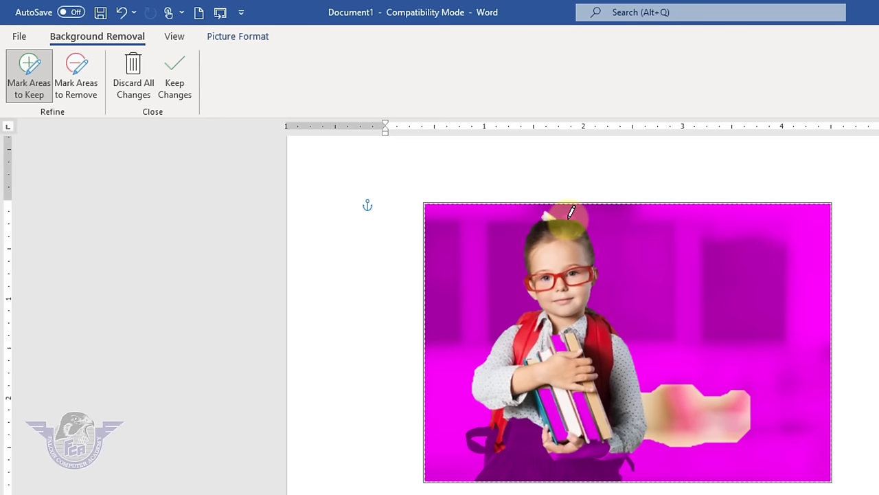
mouse_move(534, 463)
mouse_down()
mouse_move(588, 464)
mouse_move(570, 420)
mouse_move(589, 407)
mouse_move(576, 429)
mouse_move(557, 409)
mouse_move(566, 346)
mouse_up()
mouse_move(563, 455)
mouse_down()
mouse_move(541, 472)
mouse_move(528, 441)
mouse_move(521, 467)
mouse_move(506, 435)
mouse_move(500, 455)
mouse_up()
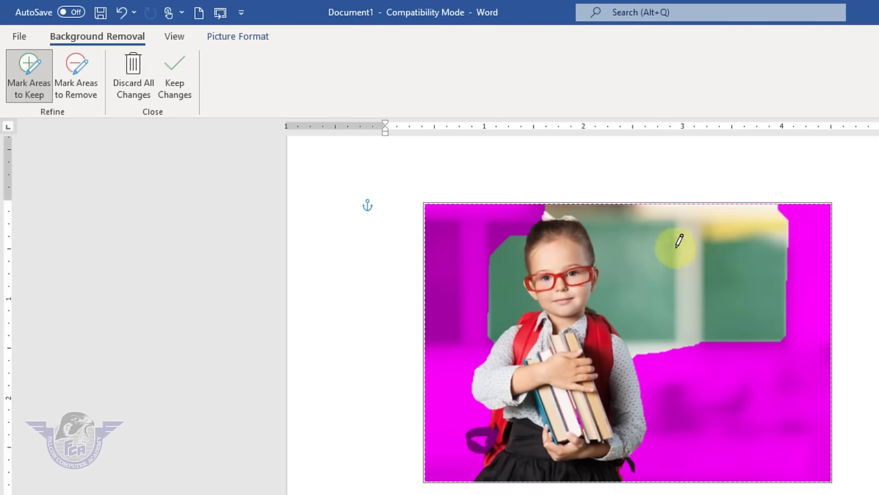
- Mark the green board for removal and keep the background-removal changes
click(81, 86)
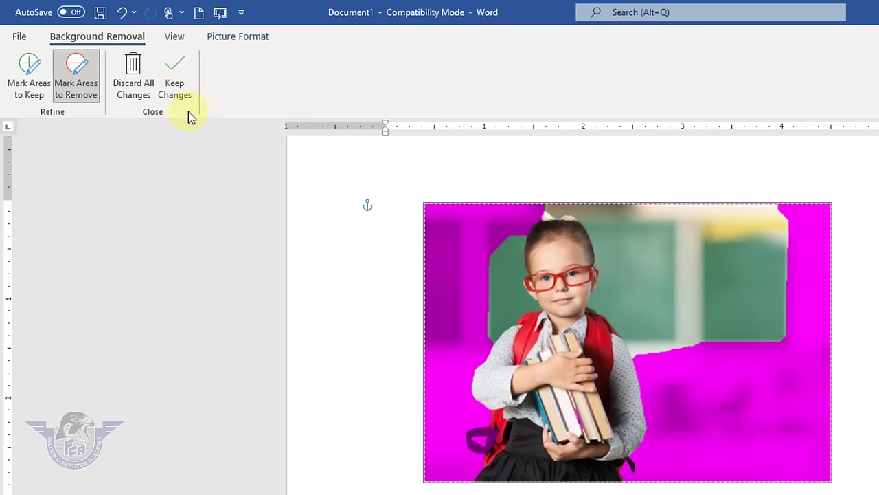
drag(667, 230, 698, 302)
drag(526, 276, 512, 313)
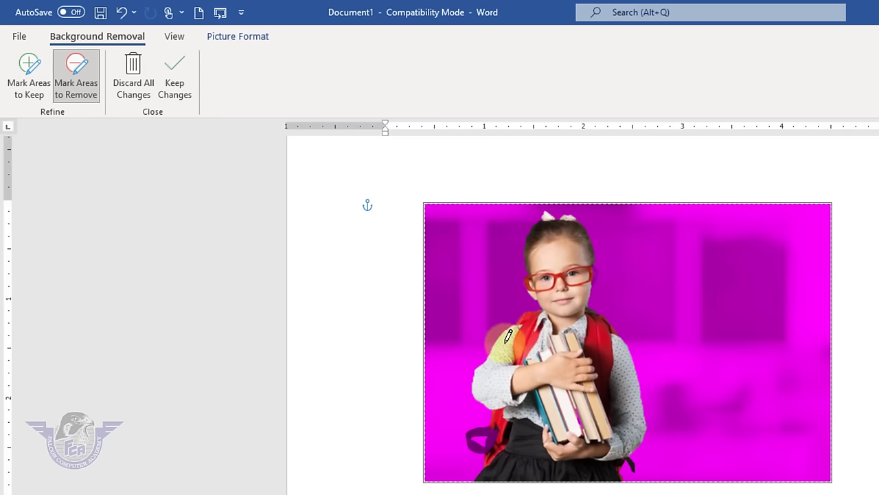
click(178, 82)
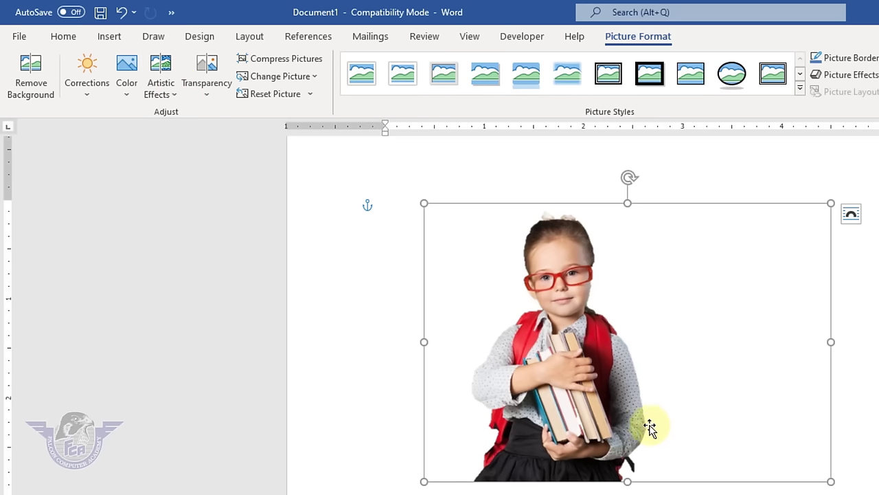
- Reset the photo to restore its classroom background and apply Sharpen: 50%
click(261, 96)
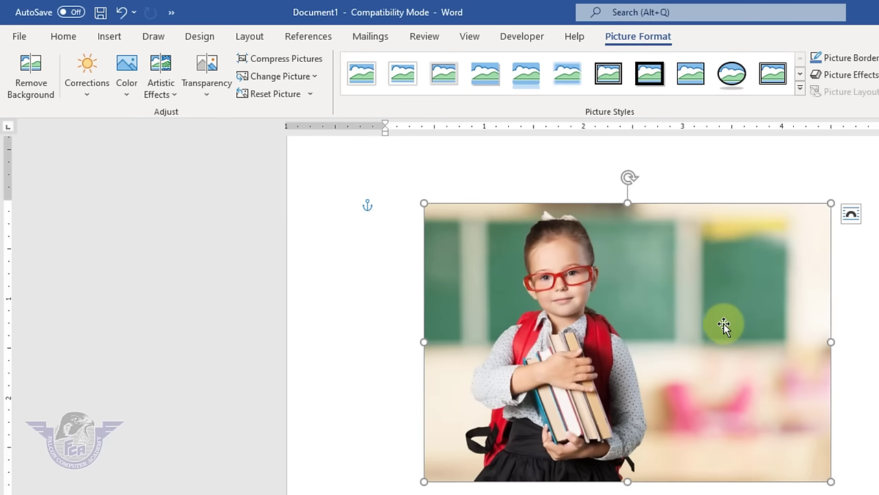
click(90, 99)
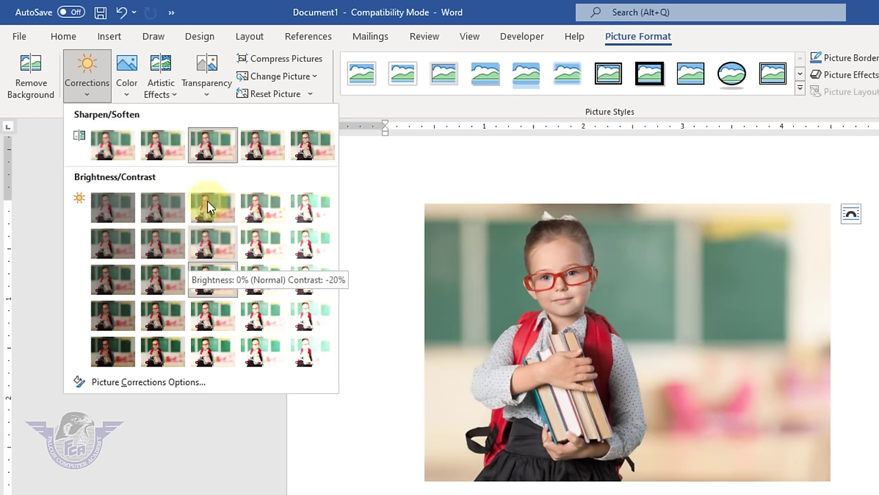
click(314, 147)
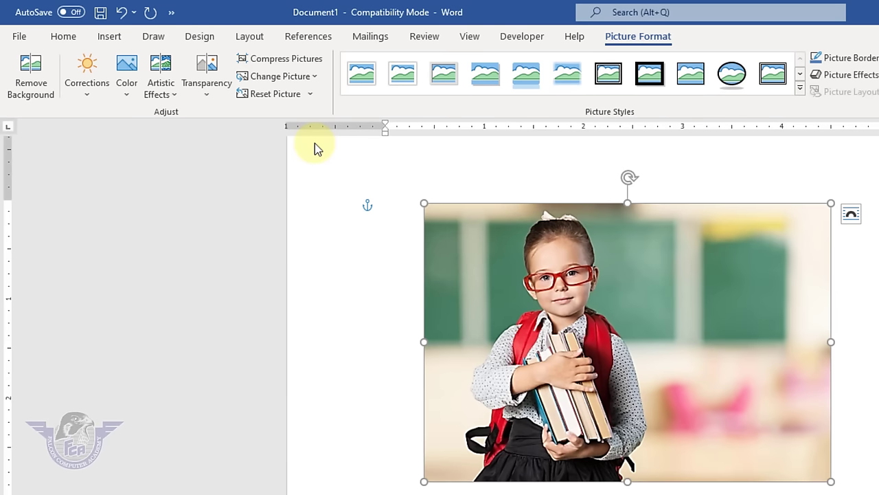
click(123, 93)
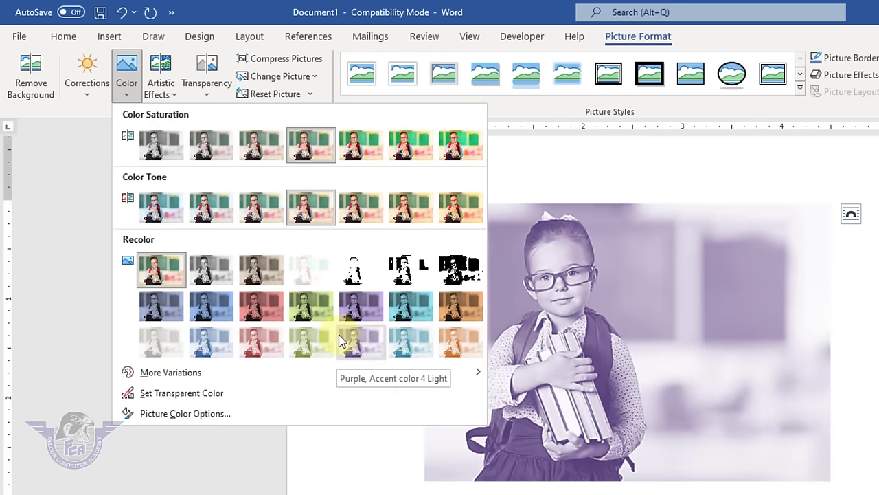
- Show the Artistic Effects gallery for the photo, leaving its colours unchanged
click(175, 101)
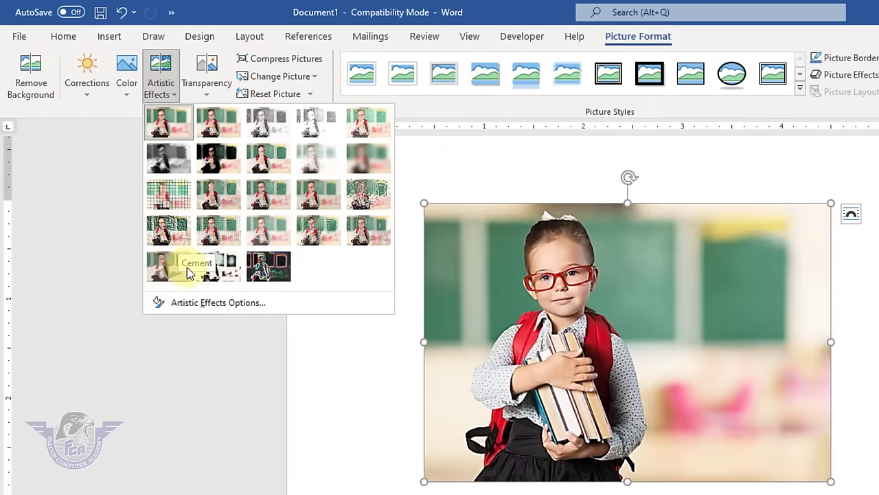
- Apply the Blur artistic effect and adjust its radius back to 10 in Artistic Effects Options
click(363, 158)
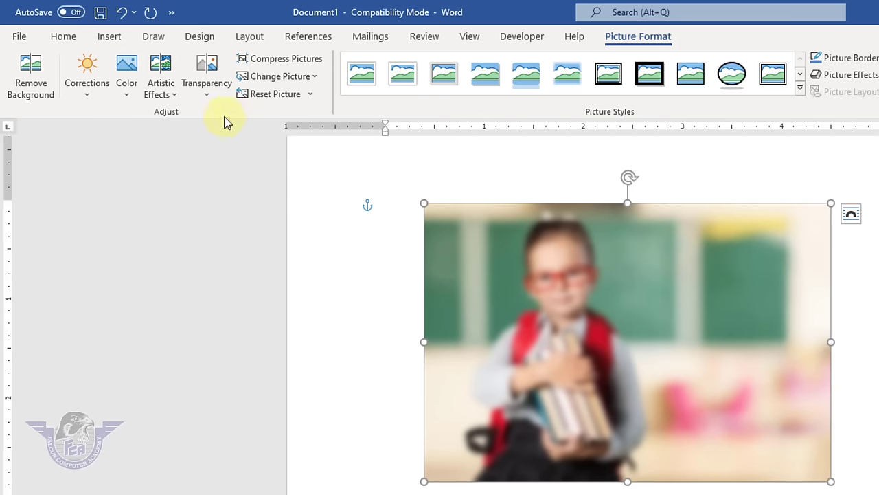
click(160, 84)
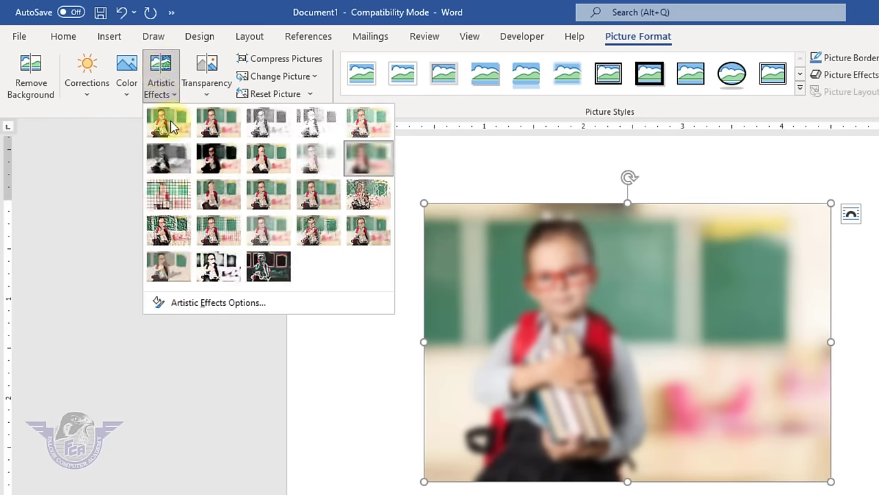
click(245, 309)
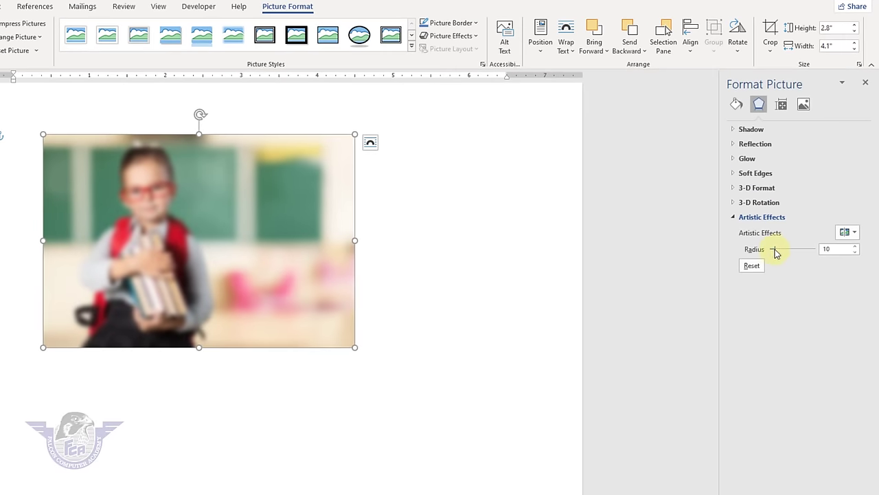
drag(751, 304, 767, 303)
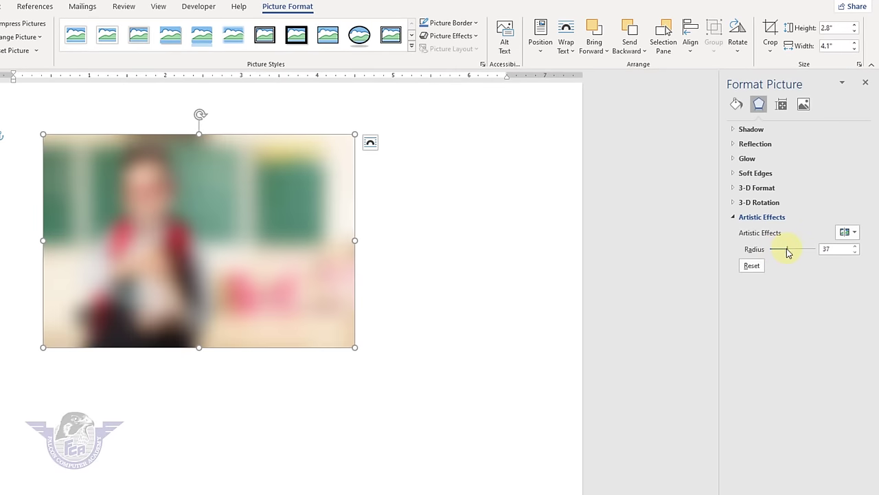
drag(788, 250, 774, 250)
- Replace Blur with a textured artistic effect, raise its scaling to 71, and close the pane
click(855, 233)
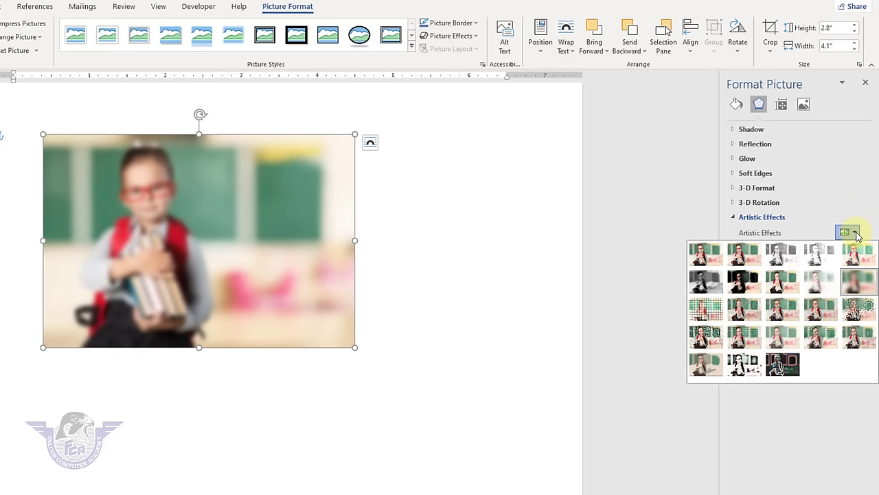
click(818, 335)
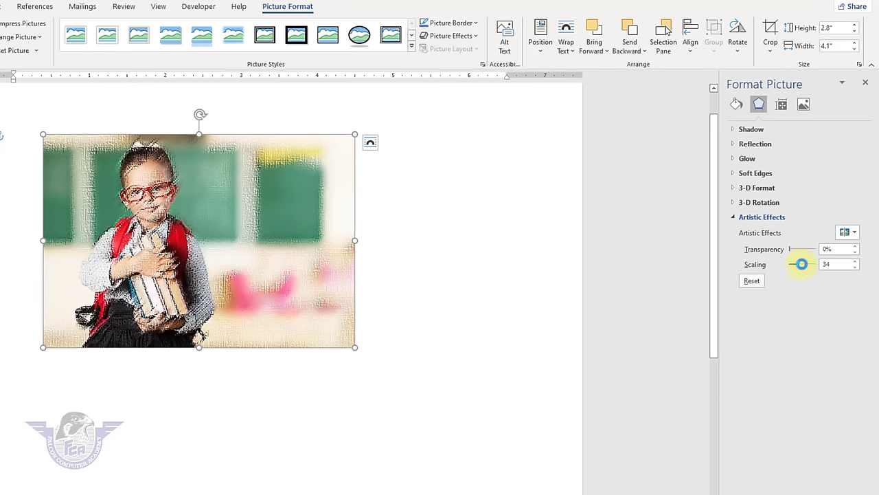
mouse_move(802, 264)
mouse_down()
mouse_move(810, 265)
mouse_move(799, 250)
mouse_up()
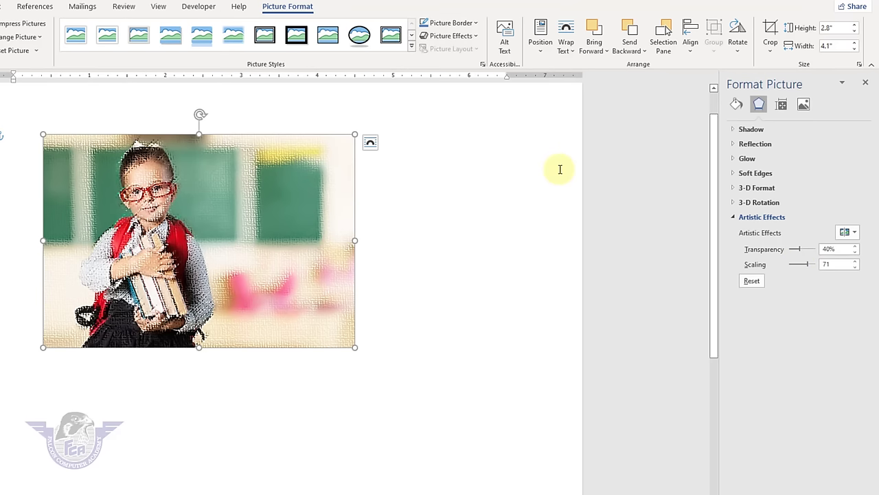
click(864, 84)
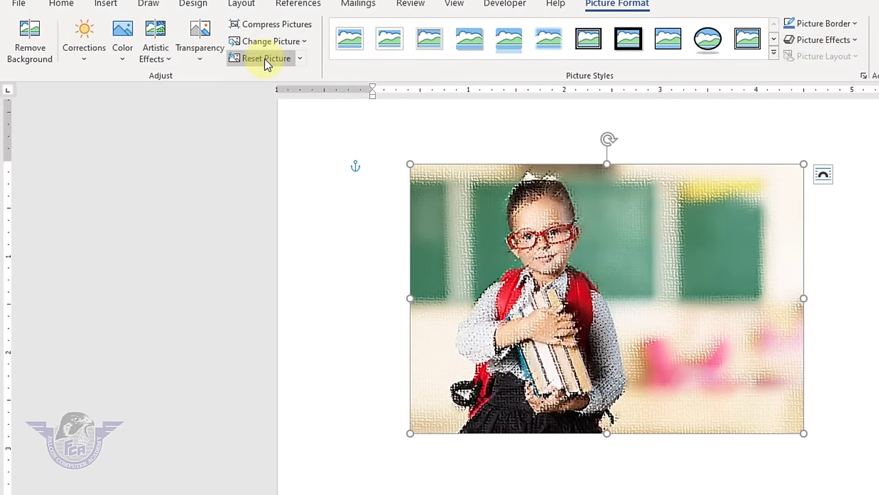
- Reset the photo and set its picture transparency to 0% after trying higher values
click(184, 55)
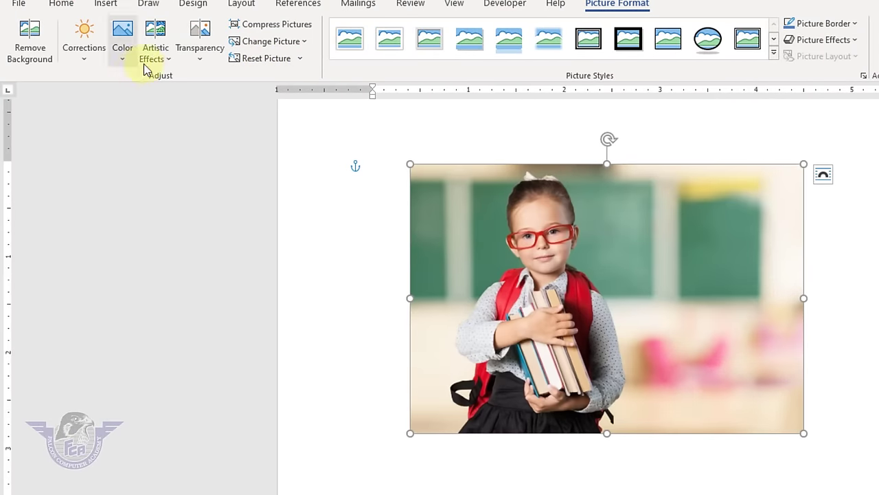
click(198, 63)
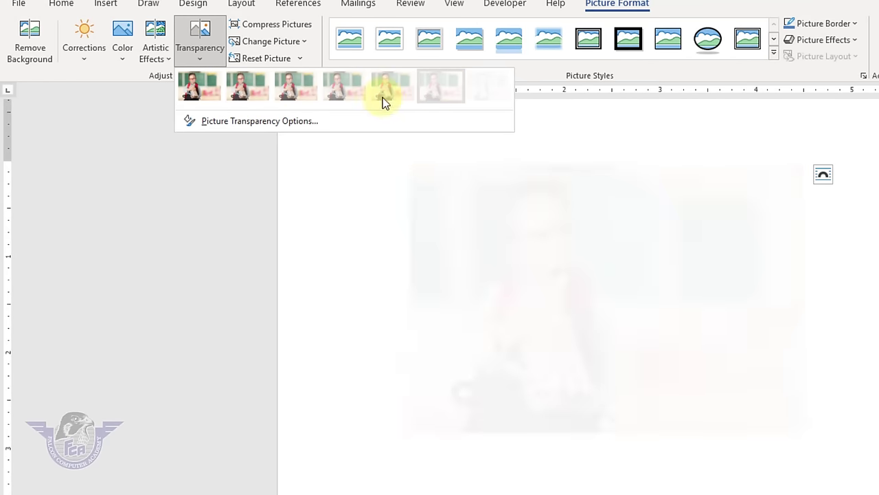
click(229, 121)
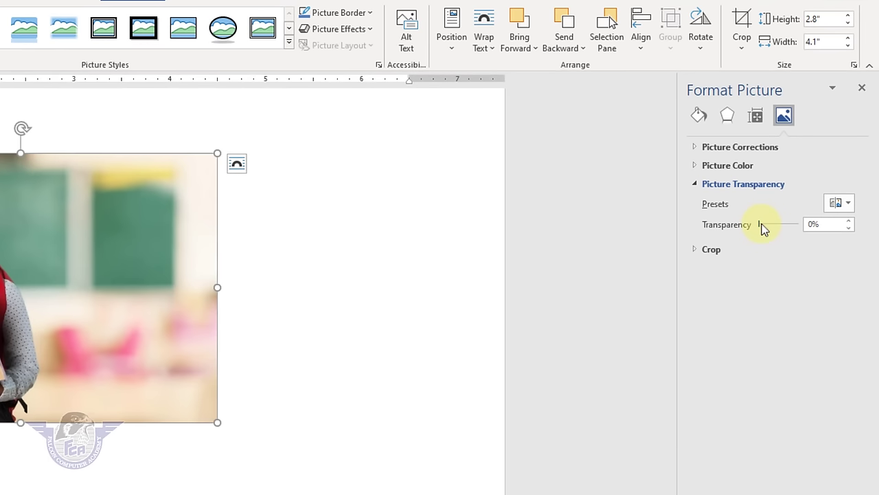
drag(758, 224, 777, 231)
drag(797, 184, 811, 188)
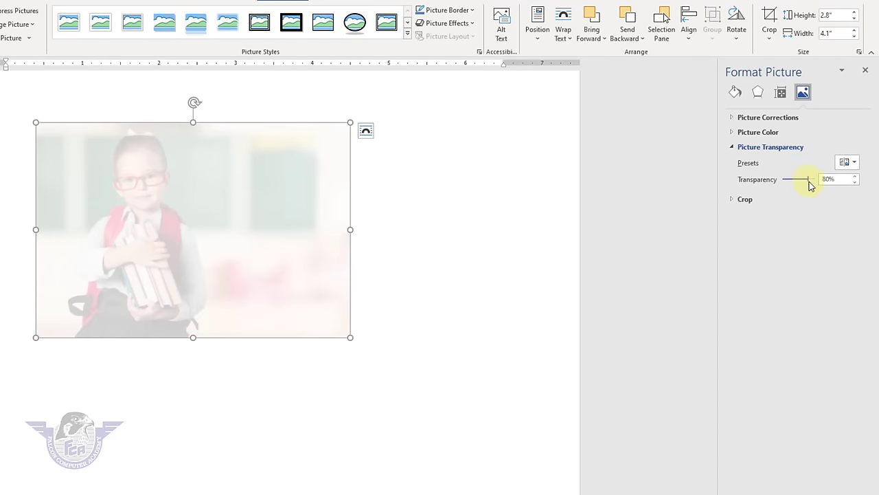
drag(807, 187, 785, 190)
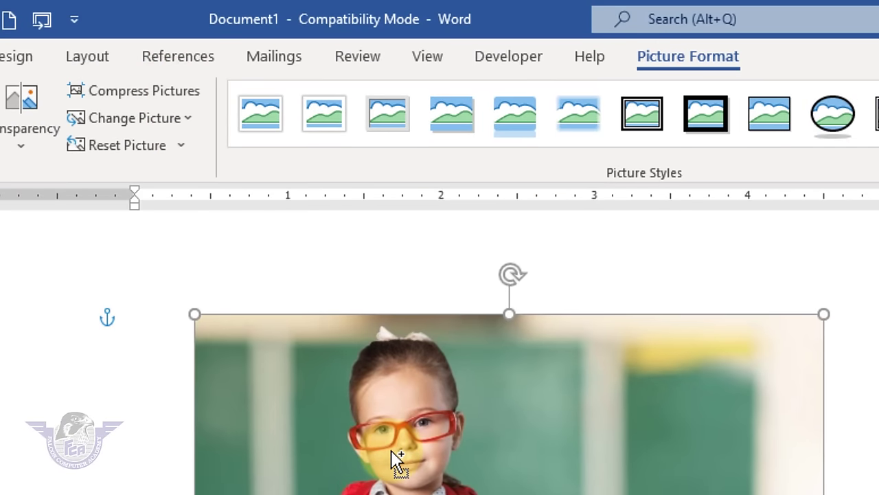
- Zoom the document to about 281% so the schoolgirl photo fills the window
ctrl+scroll(392, 449, up, 5)
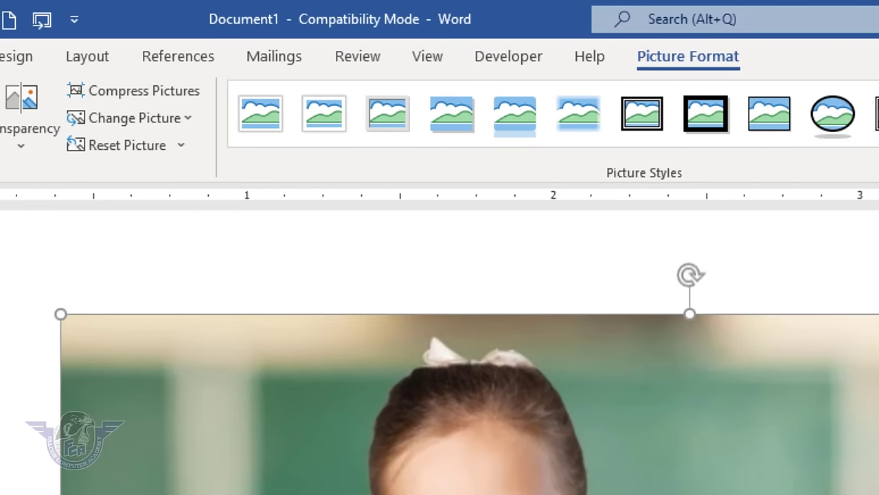
scroll(485, 481, down, 2)
scroll(472, 352, up, 1)
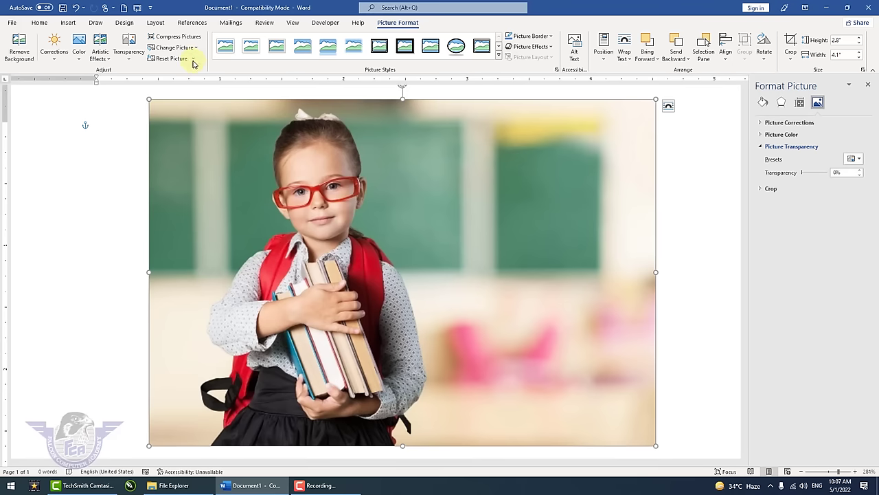
- Compress the photo at E-mail (96 ppi) resolution, then undo the compression
click(180, 39)
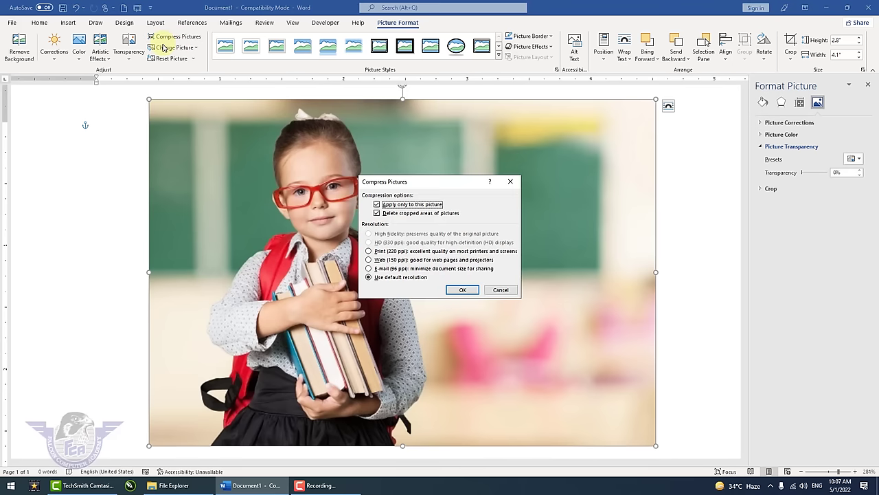
click(397, 268)
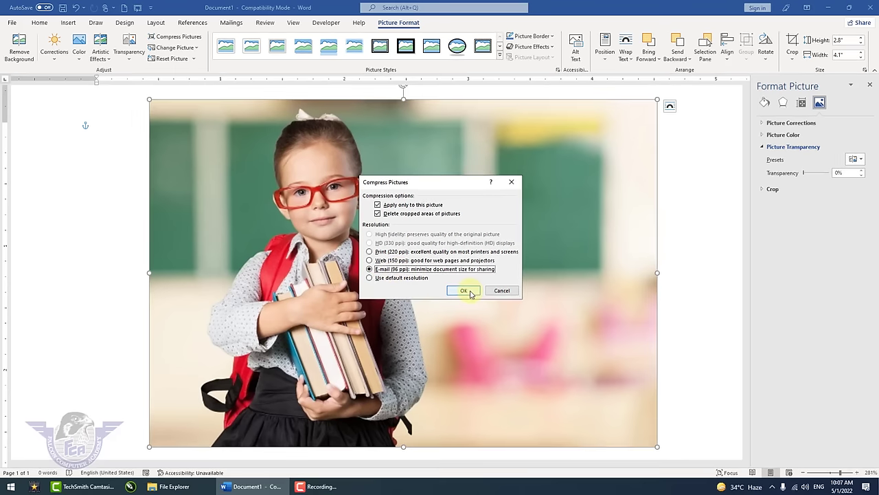
click(464, 290)
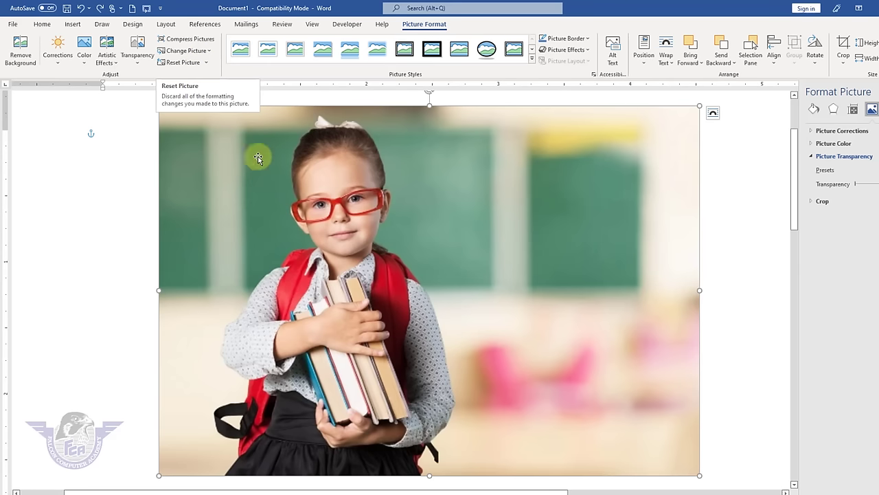
click(81, 8)
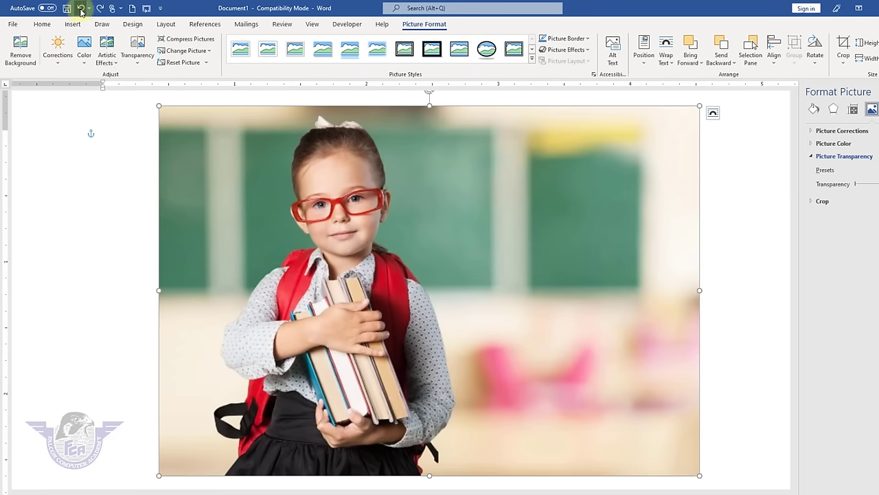
scroll(385, 268, down, 2)
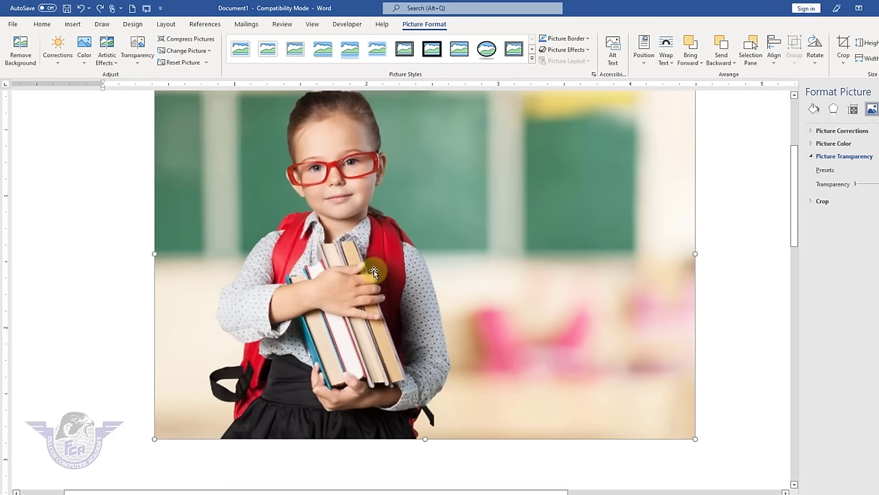
scroll(374, 270, up, 2)
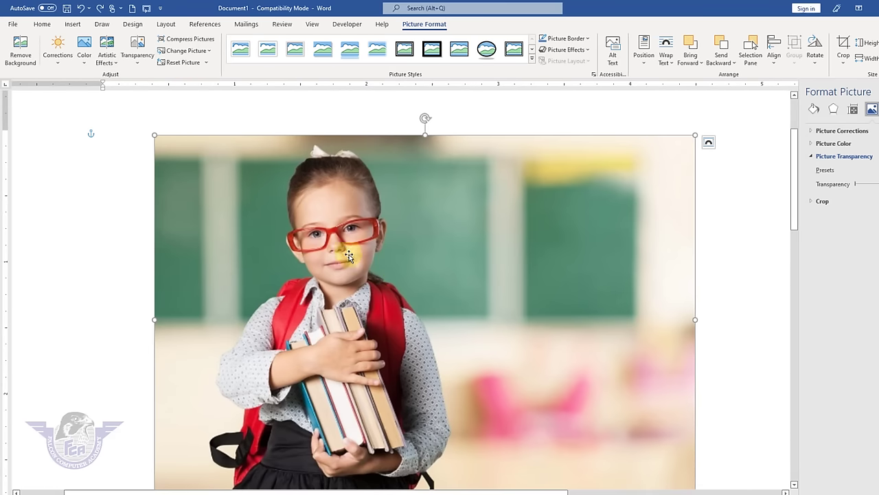
- Replace the schoolgirl photo with the children-reading-png picture from a file
scroll(349, 254, down, 2)
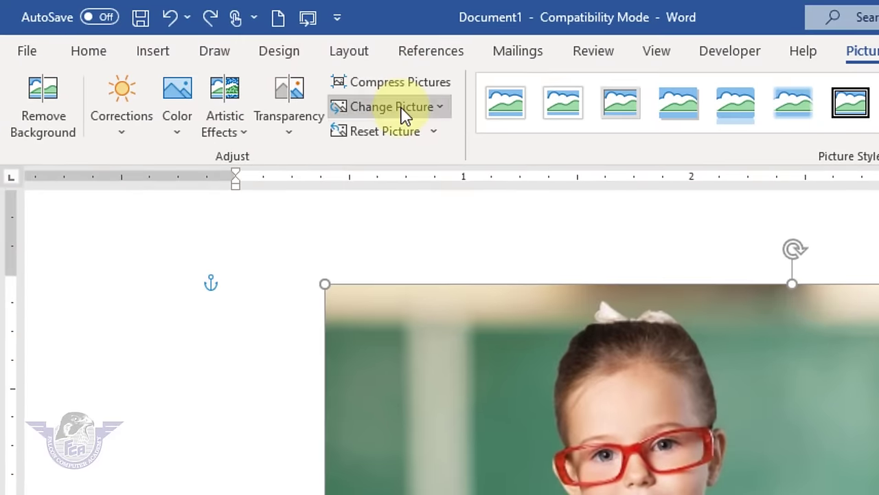
click(190, 52)
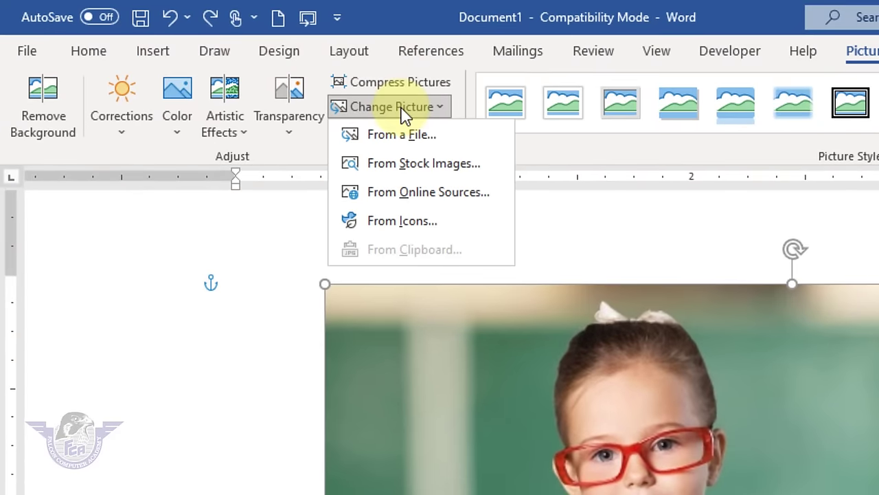
click(417, 143)
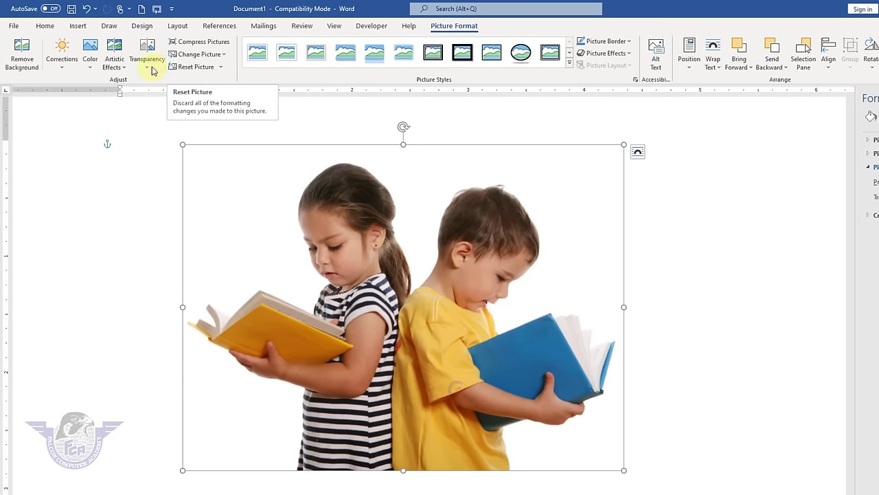
- Try the Blur artistic effect, reset it, and apply the first simple white frame picture style
click(114, 61)
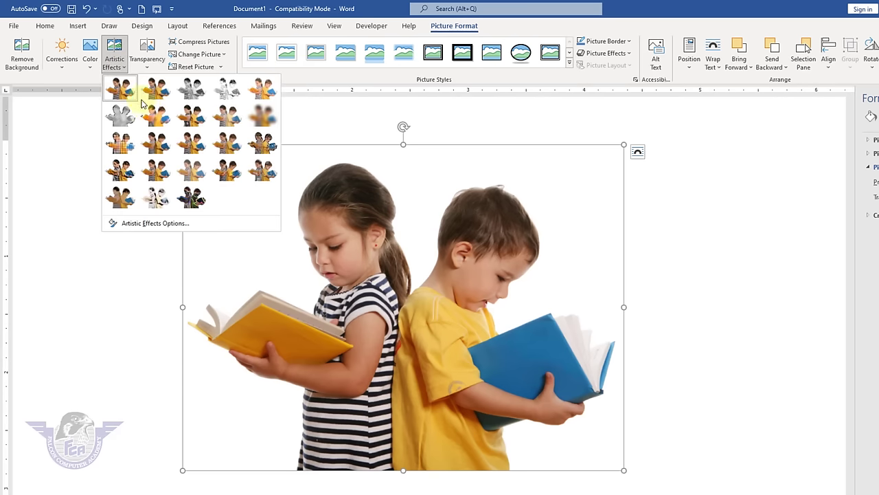
click(268, 126)
click(197, 68)
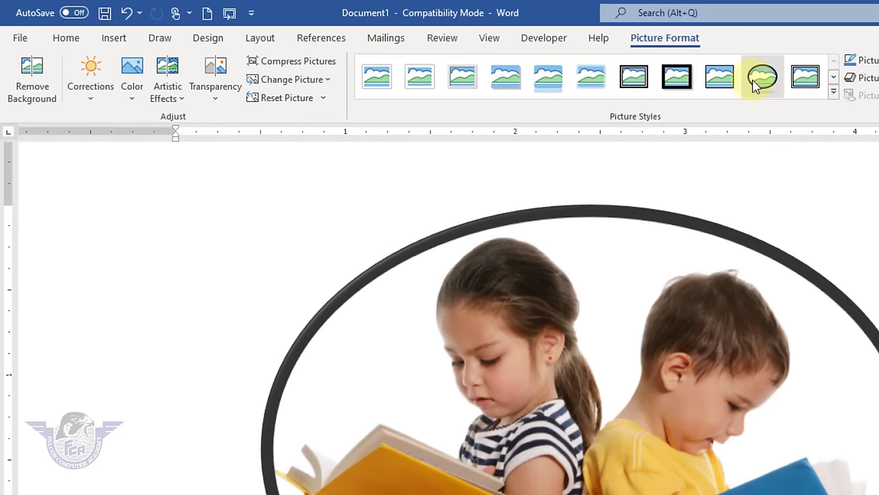
click(835, 94)
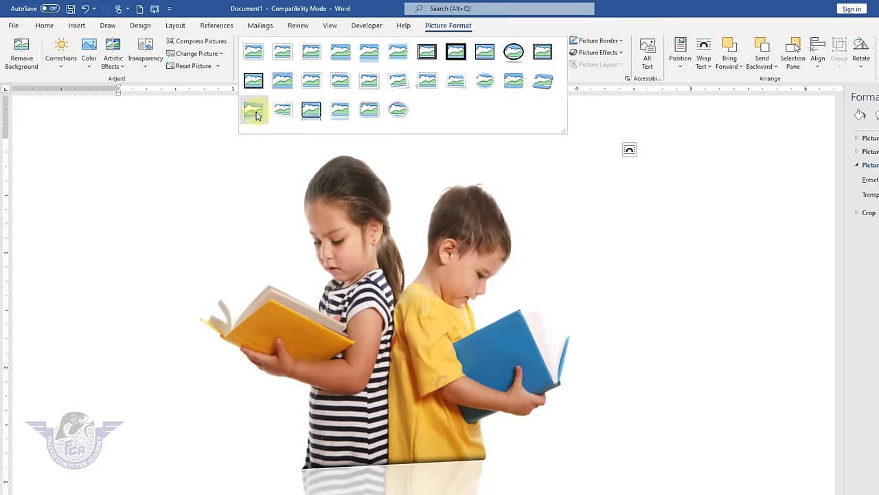
click(253, 54)
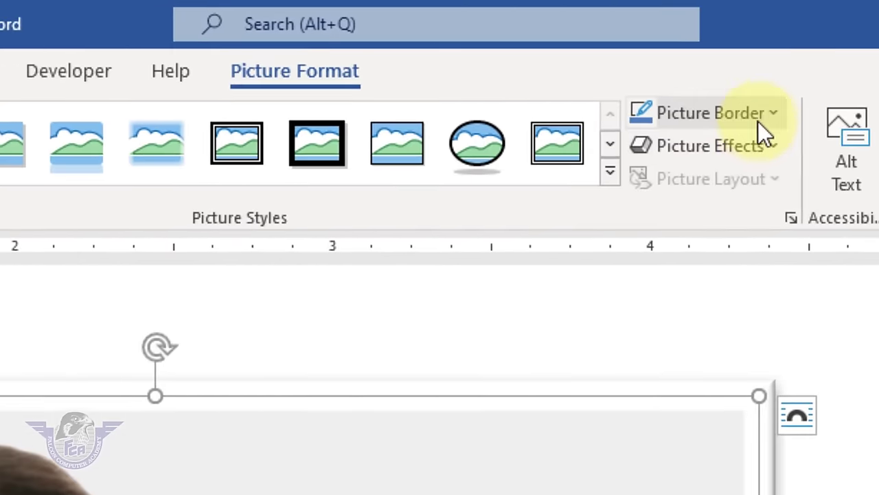
- Give the children-reading photo a dark red picture border
click(595, 42)
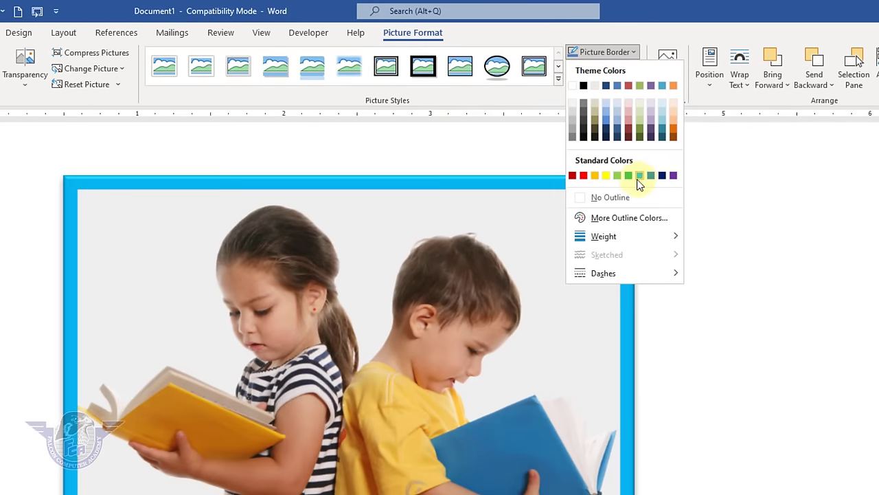
mouse_move(618, 240)
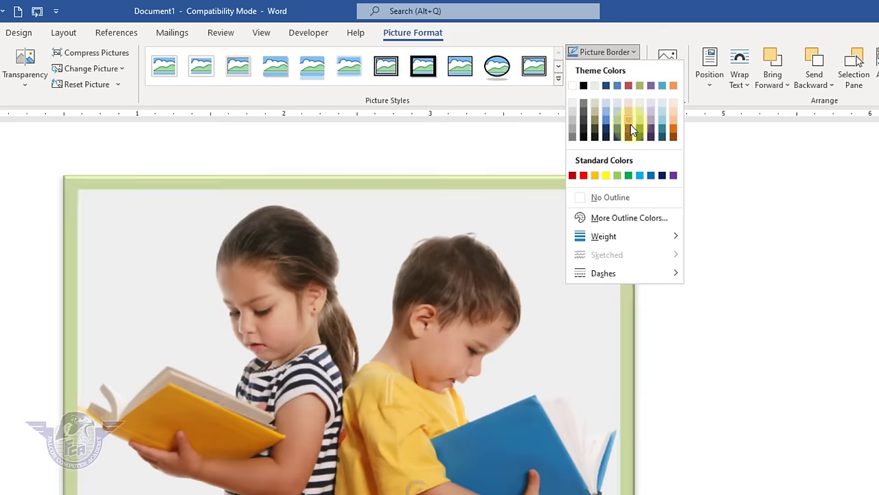
click(630, 125)
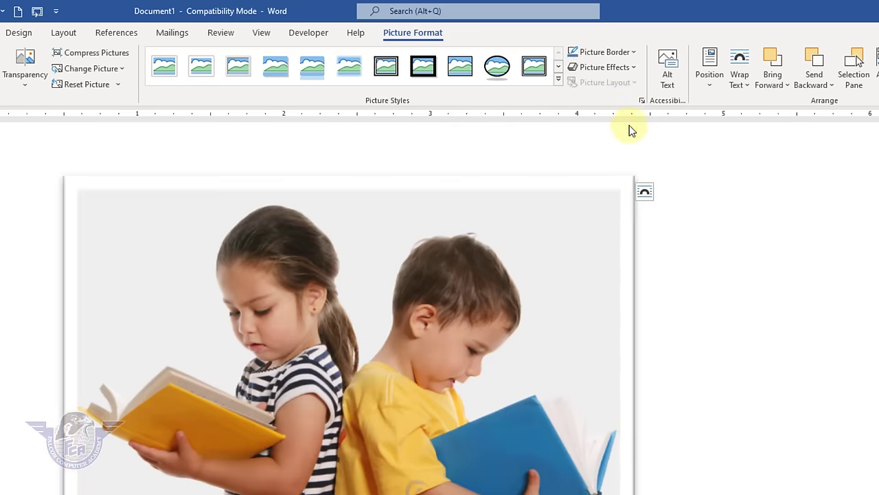
- Apply a reflection variation to the photo and drag it into place
click(632, 71)
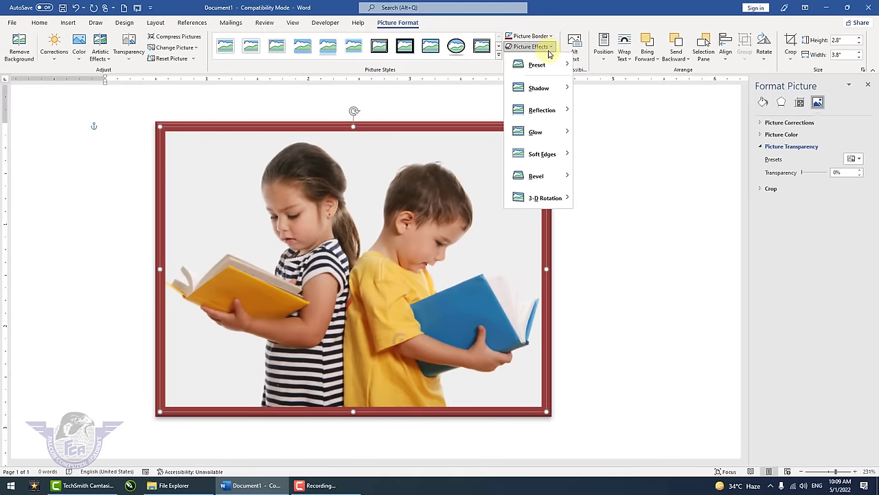
mouse_move(539, 87)
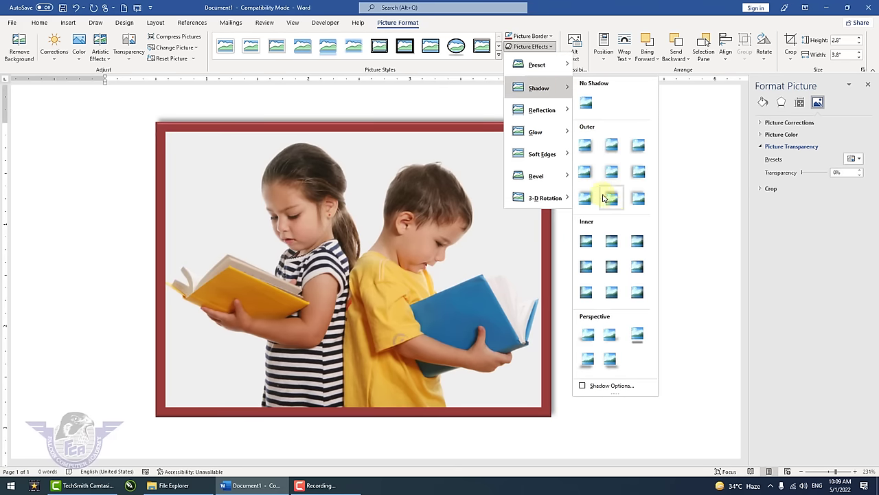
mouse_move(542, 110)
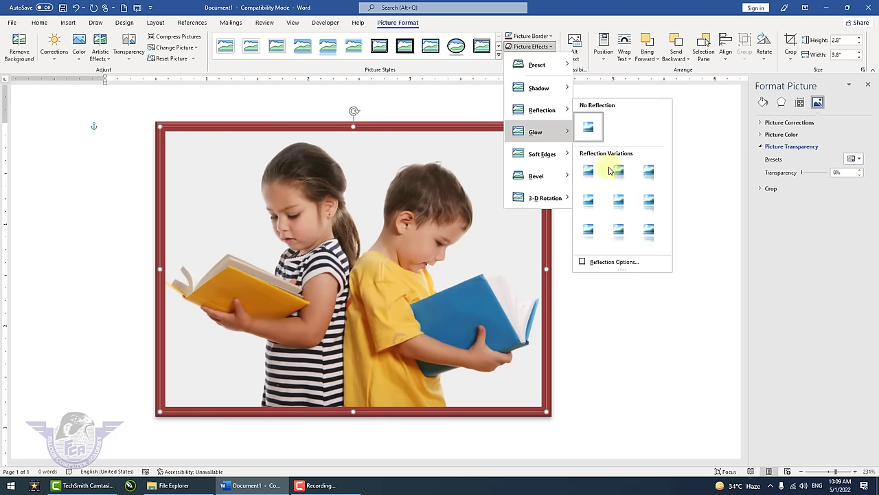
click(623, 212)
scroll(597, 257, down, 8)
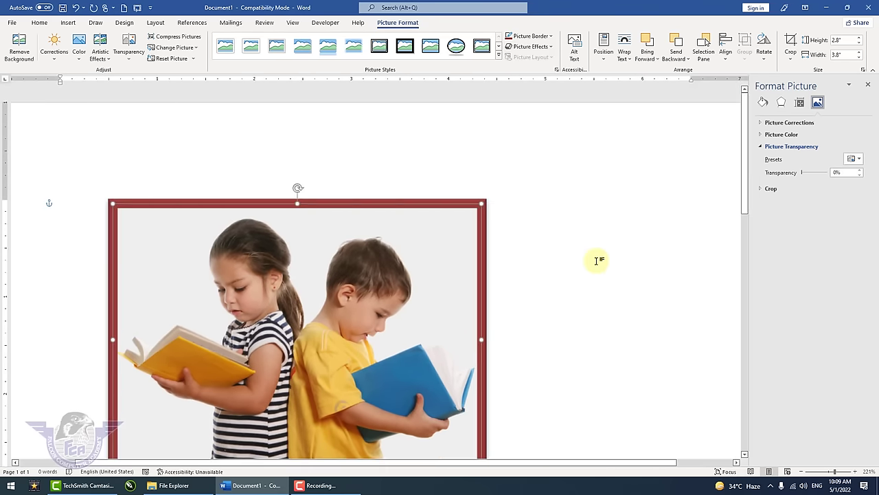
drag(369, 348, 409, 299)
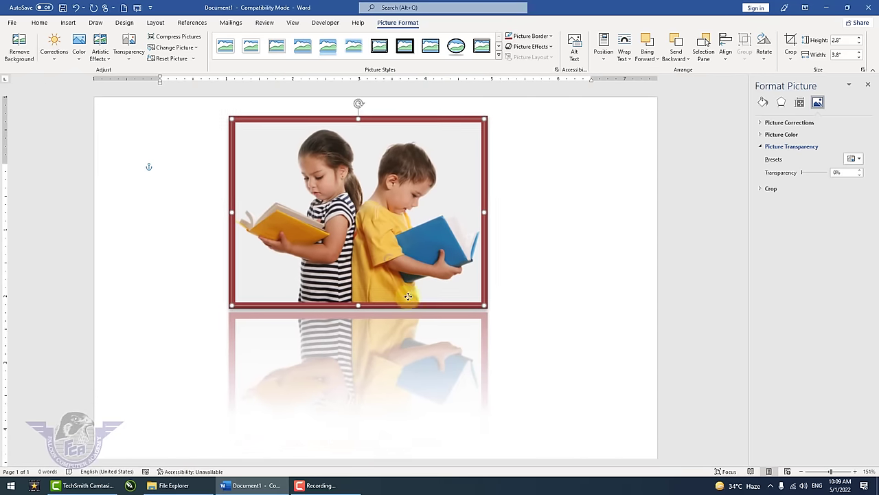
- Reset the photo to remove the border and reflection, then browse picture effects again
click(528, 46)
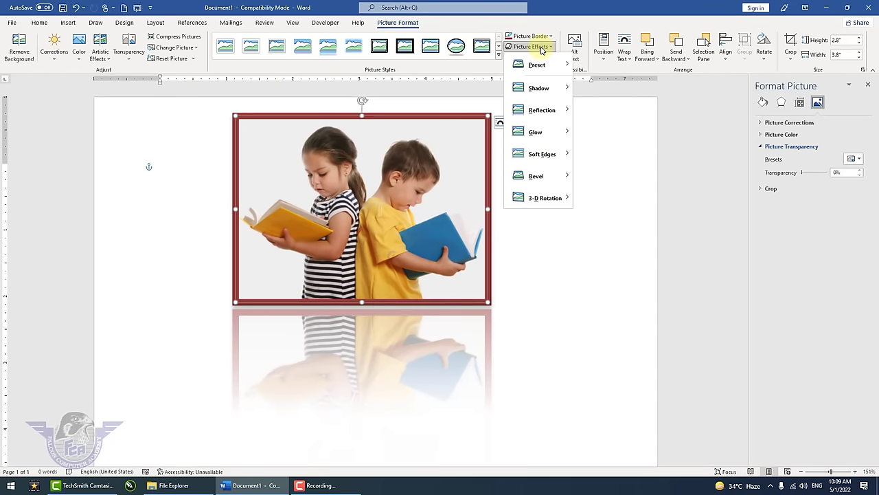
mouse_move(564, 160)
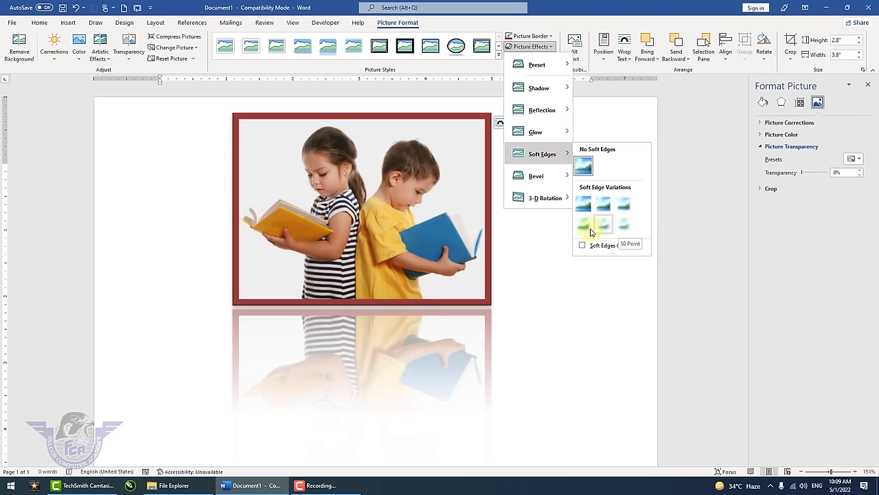
key(Escape)
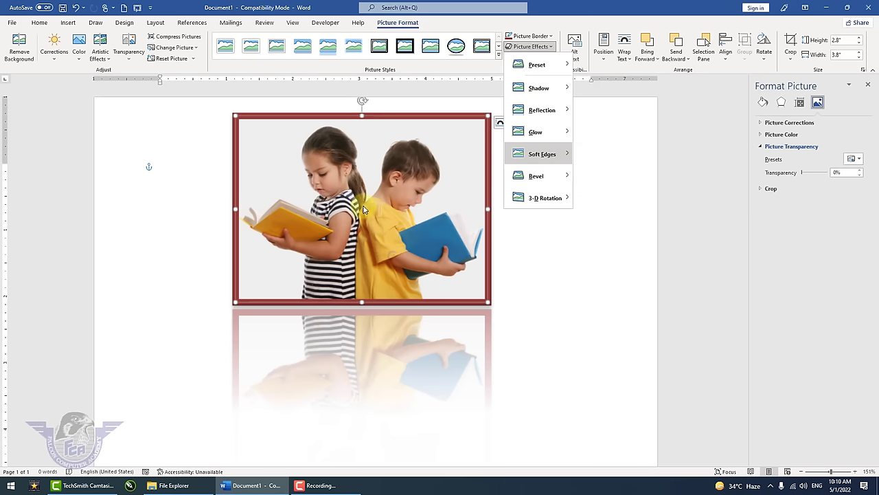
key(Escape)
click(169, 59)
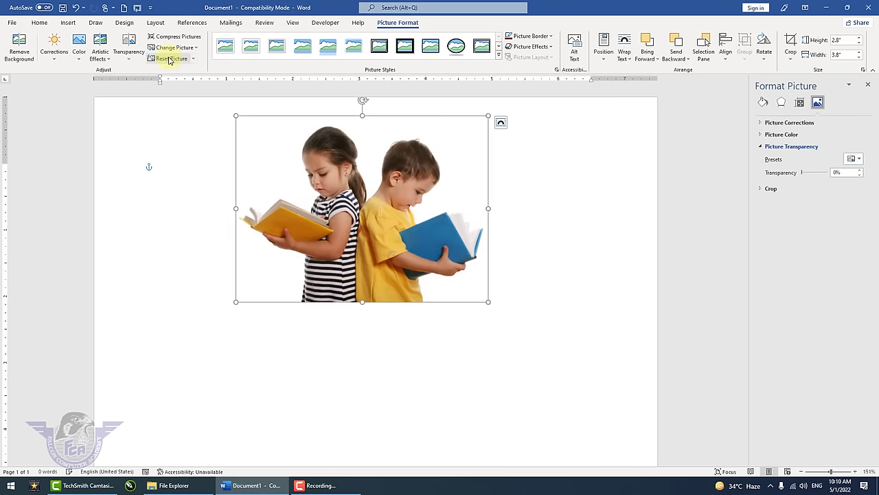
click(542, 48)
mouse_move(559, 119)
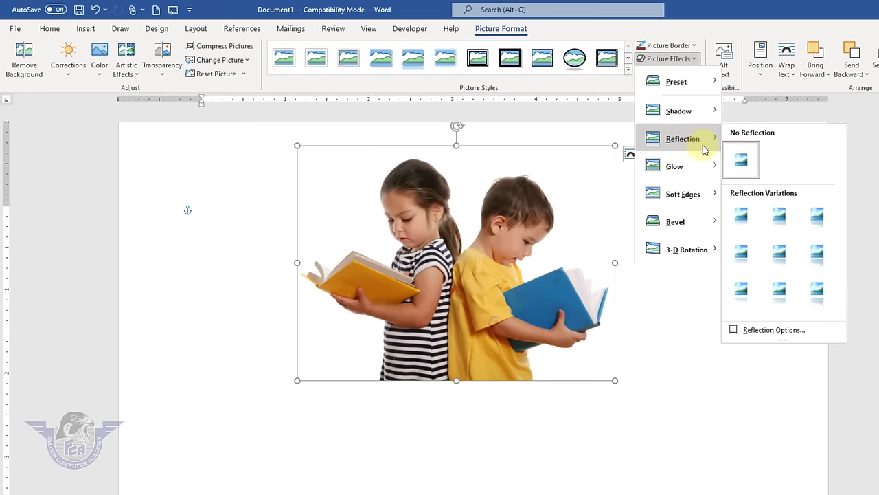
mouse_move(716, 203)
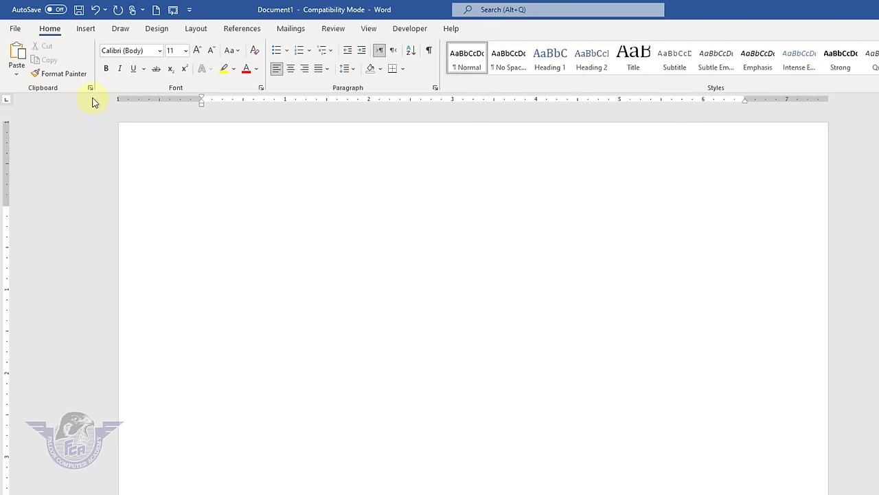
- Insert the baby-in-a-tub photo from this computer
click(88, 33)
click(134, 57)
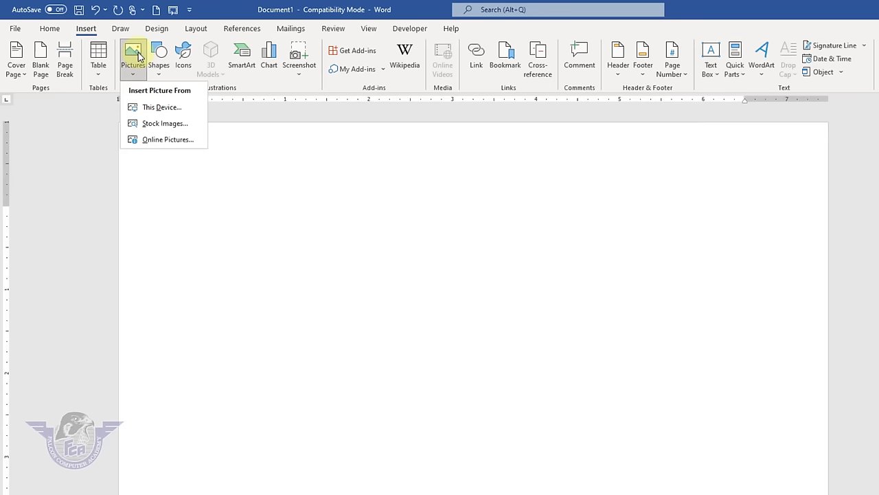
click(154, 107)
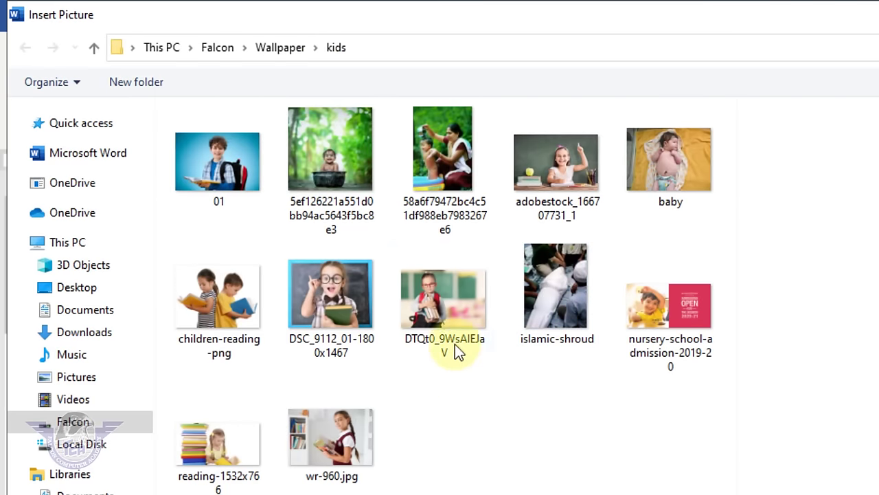
double_click(362, 165)
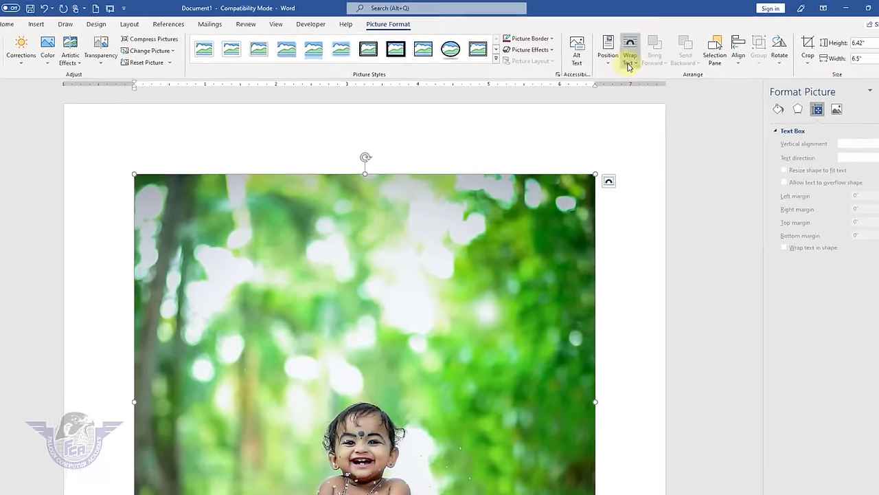
- Float the baby photo in front of text, shrink it to about 3.43" by 3.47", and move it
click(624, 55)
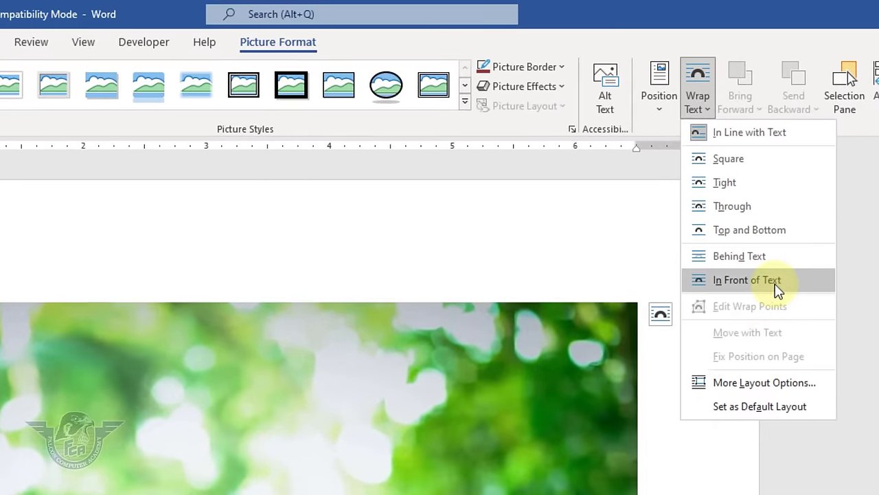
click(776, 285)
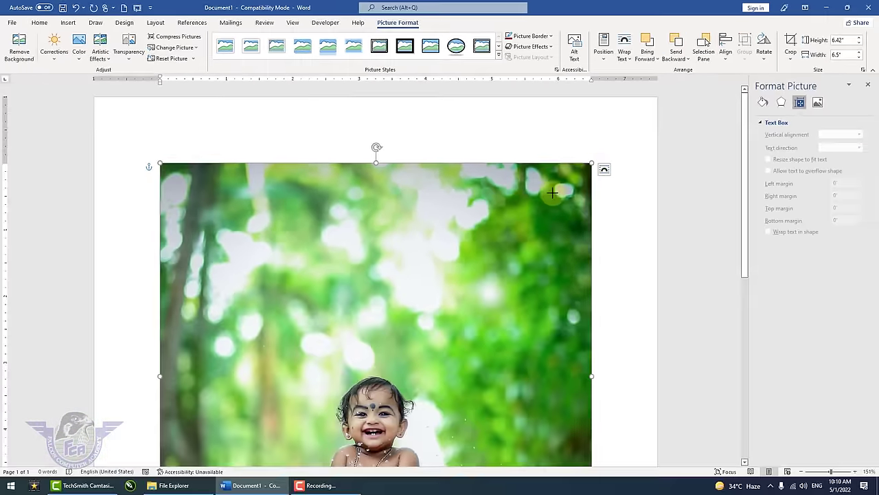
drag(611, 172, 338, 357)
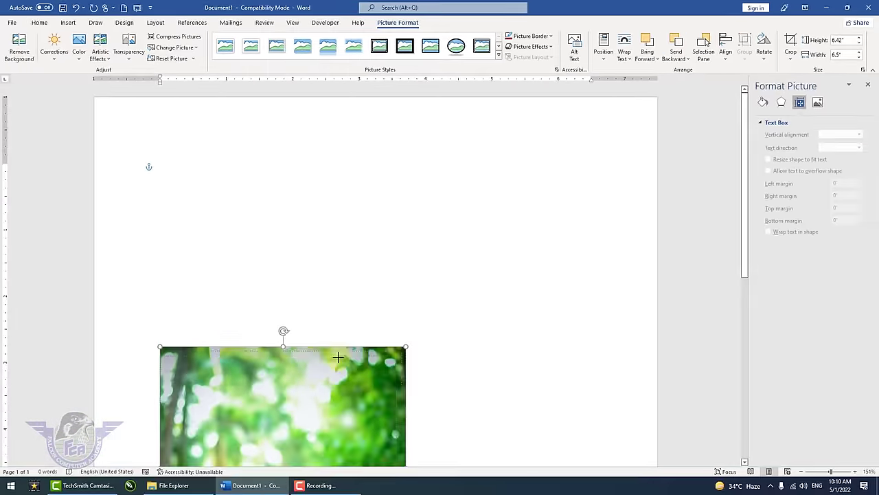
click(328, 379)
click(268, 321)
drag(268, 322, 367, 158)
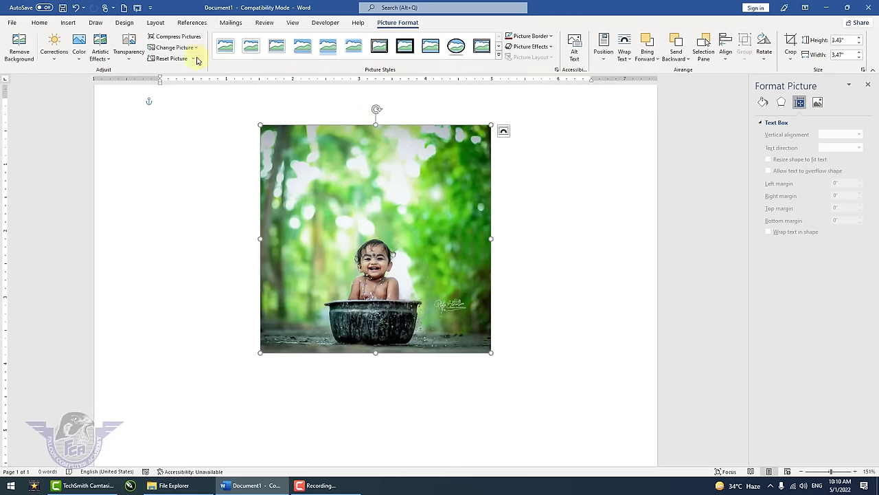
- Apply a bevel preset to the baby photo and raise its top bevel width to 17 pt
click(543, 52)
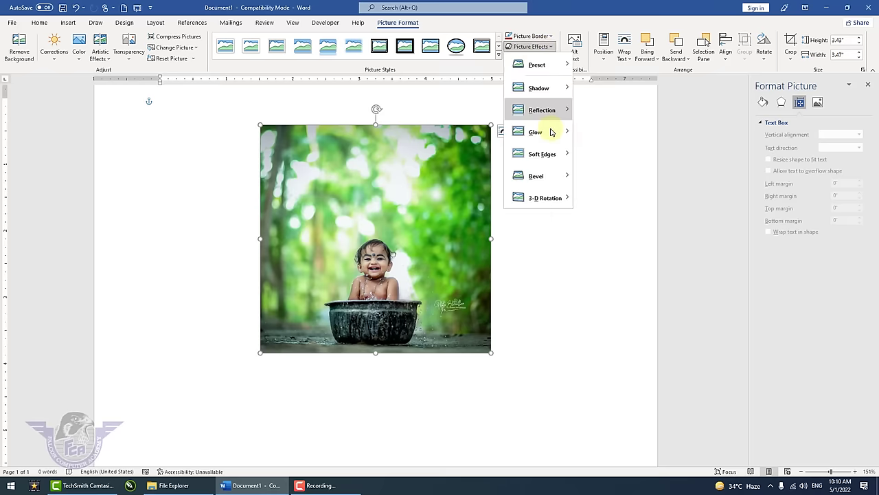
mouse_move(543, 176)
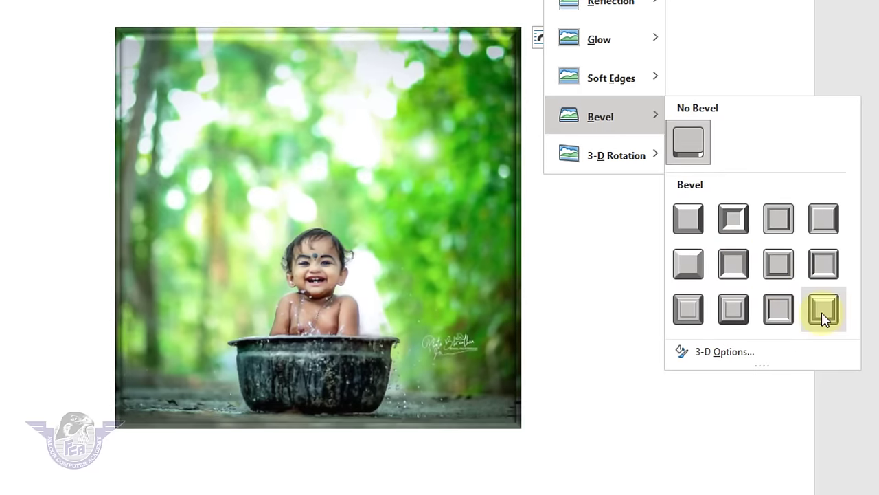
click(784, 313)
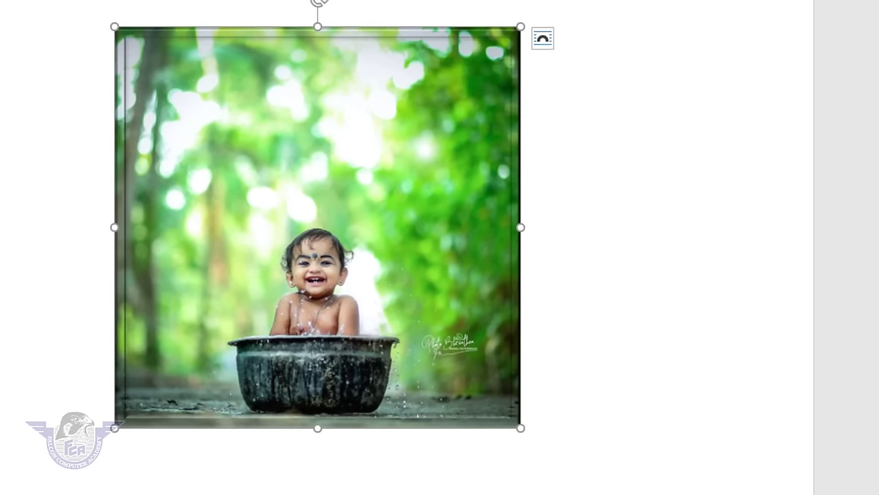
click(431, 53)
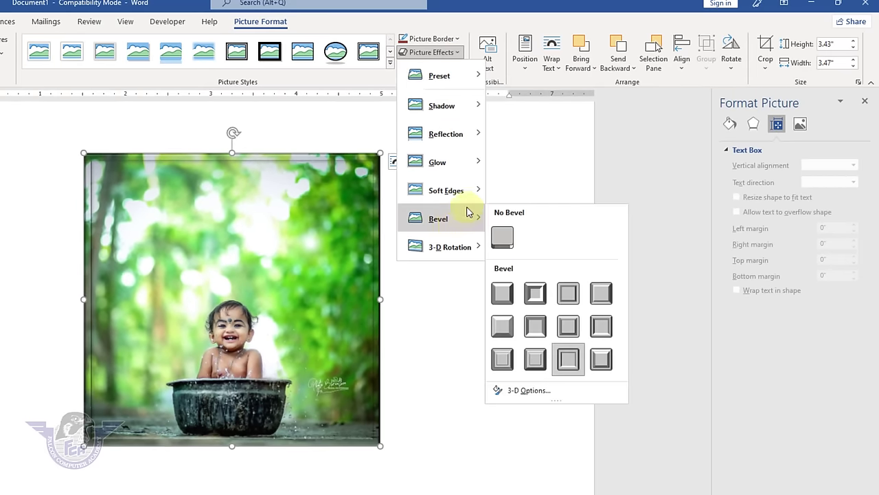
mouse_move(472, 223)
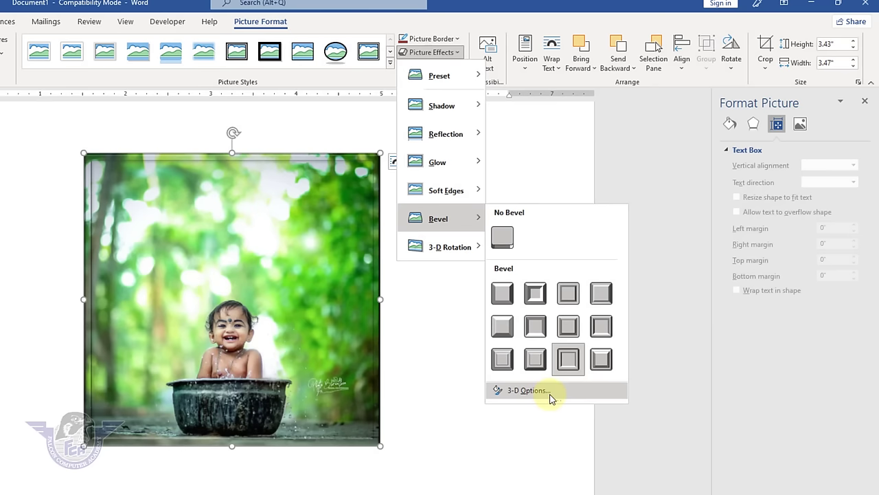
click(529, 390)
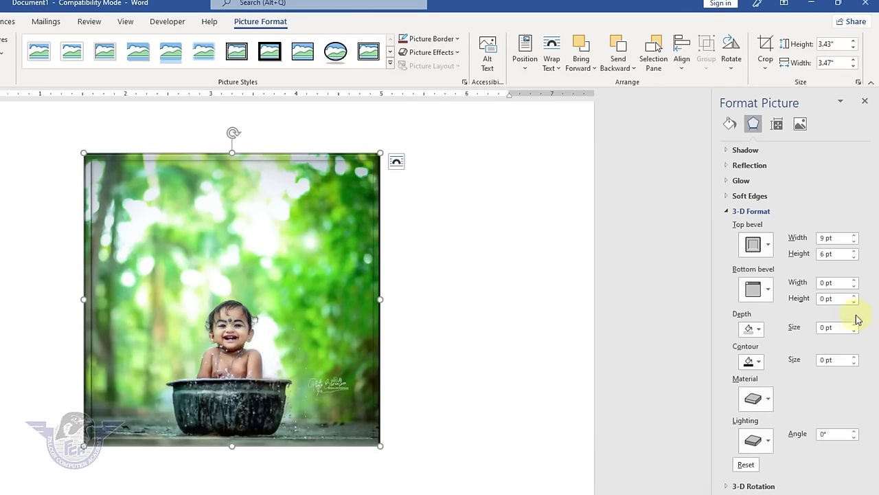
click(854, 236)
click(854, 236)
click(854, 236)
click(854, 236)
click(854, 236)
click(854, 235)
click(854, 235)
click(854, 236)
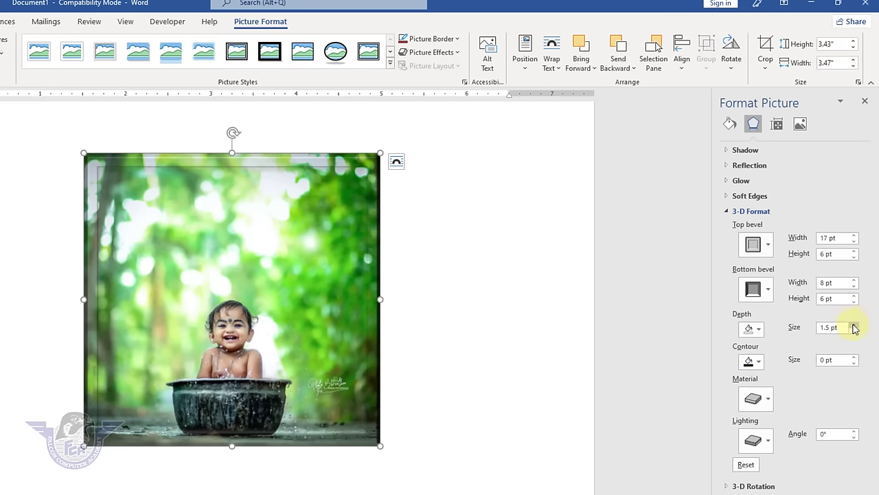
- Thicken the black contour around the photo to 13.5 pt, then reselect it
click(854, 356)
click(854, 356)
click(854, 356)
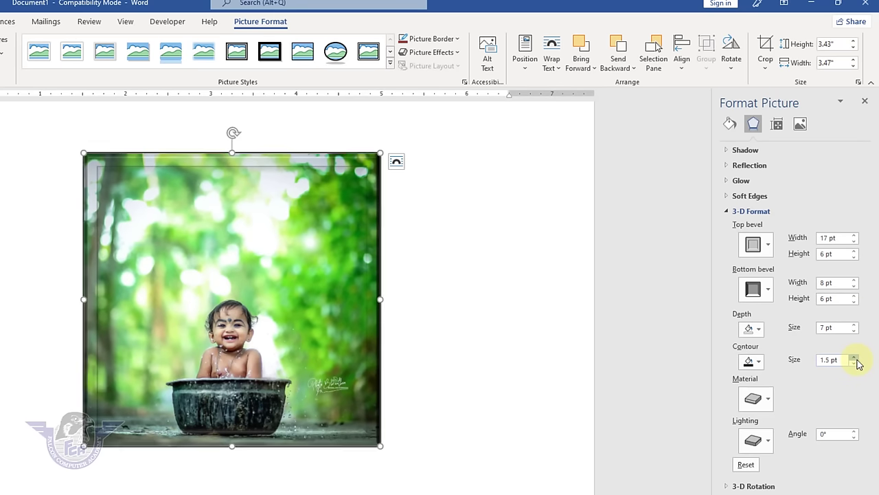
click(854, 357)
click(854, 357)
click(854, 356)
click(854, 357)
click(854, 357)
click(854, 357)
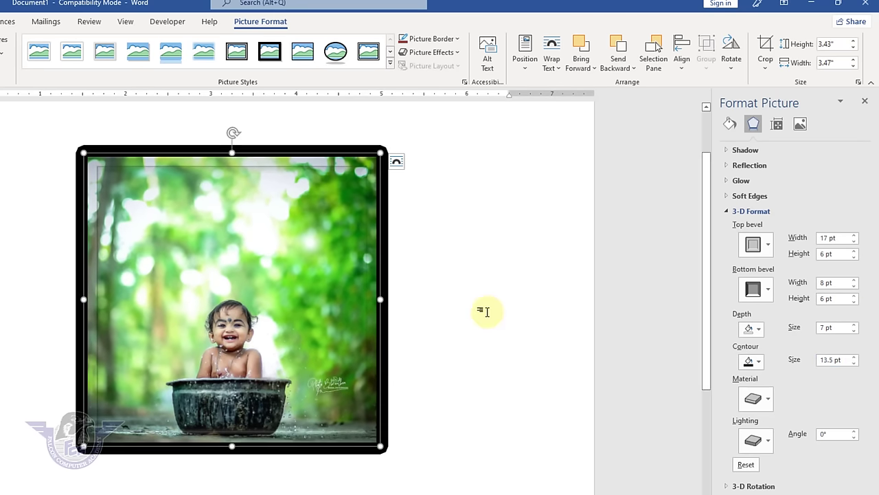
click(512, 310)
click(224, 291)
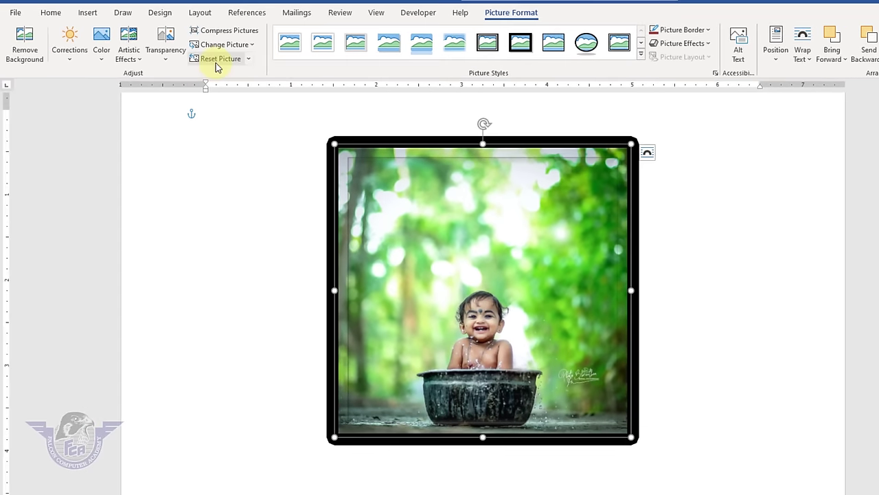
- Reset the baby photo, shrink it to 1.55" by 1.57", move it, and bring up the Position gallery
click(217, 62)
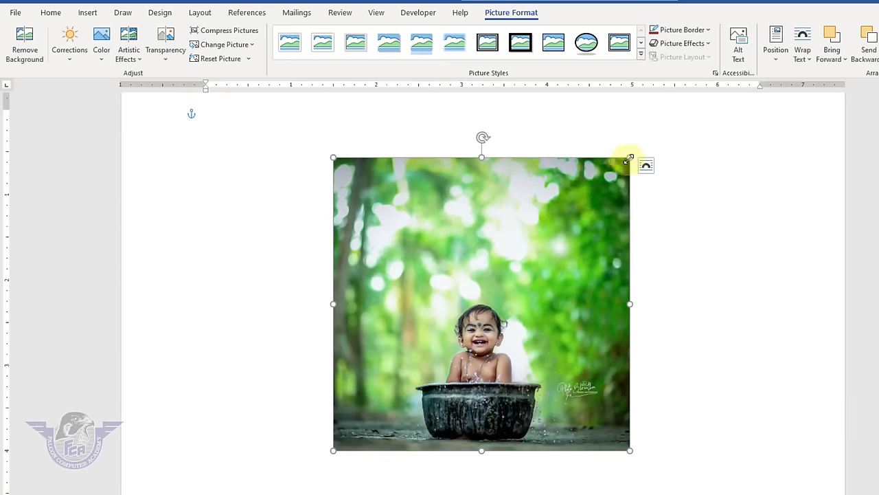
drag(602, 174, 471, 316)
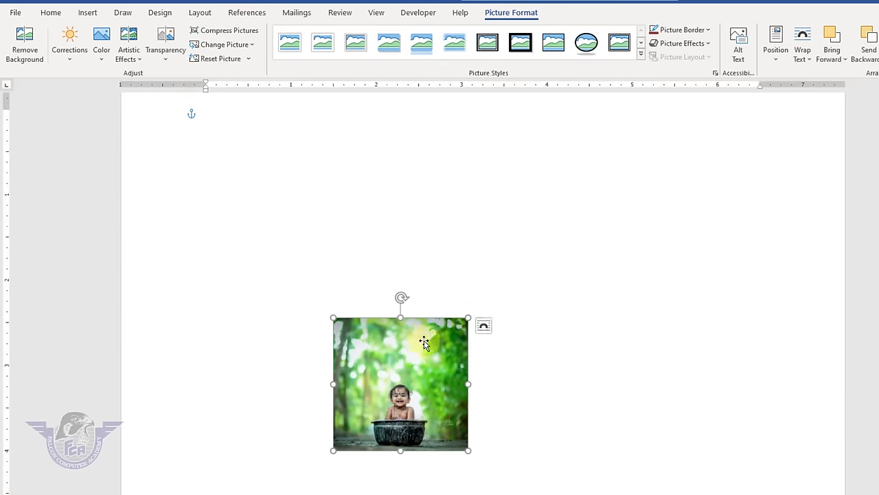
drag(424, 339, 237, 163)
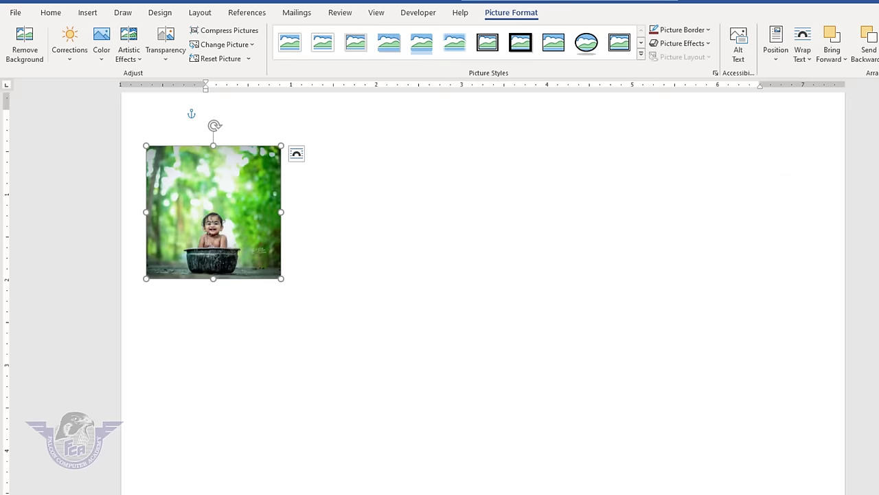
click(802, 59)
click(772, 61)
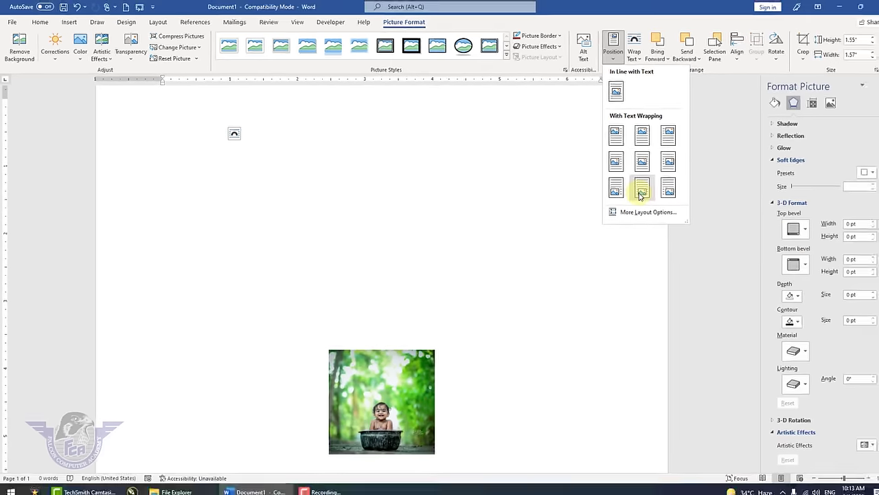
- Place the photo at the top left, then wrap text squarely and move it centre-right
click(607, 142)
click(624, 55)
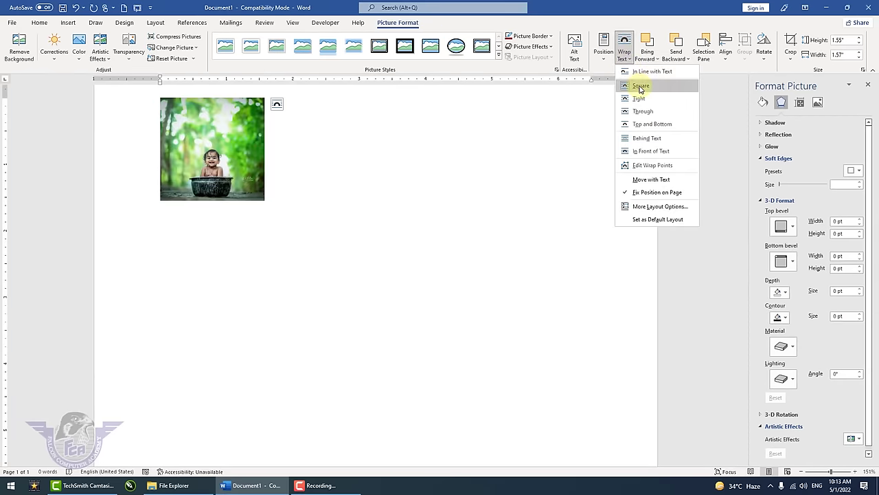
click(641, 86)
drag(227, 147, 332, 262)
- Fill the page with =rand() sample paragraphs and enlarge the photo at their top-left
click(265, 156)
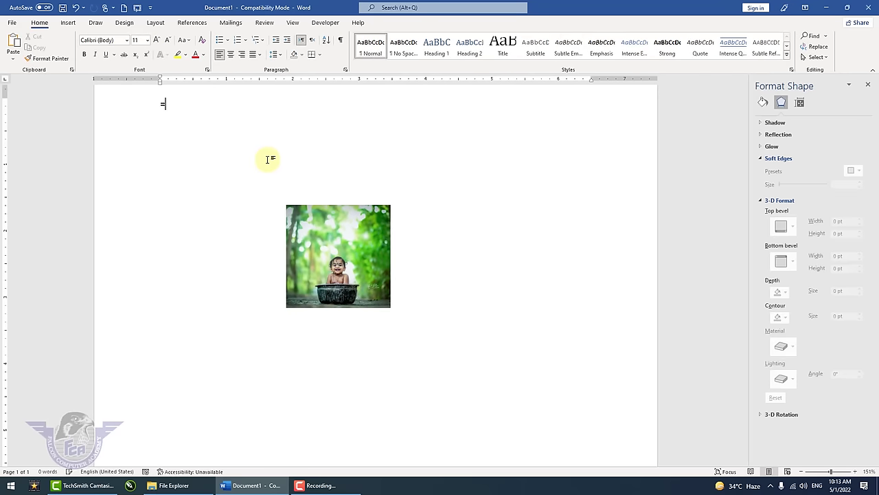
text(=)
text(rand)
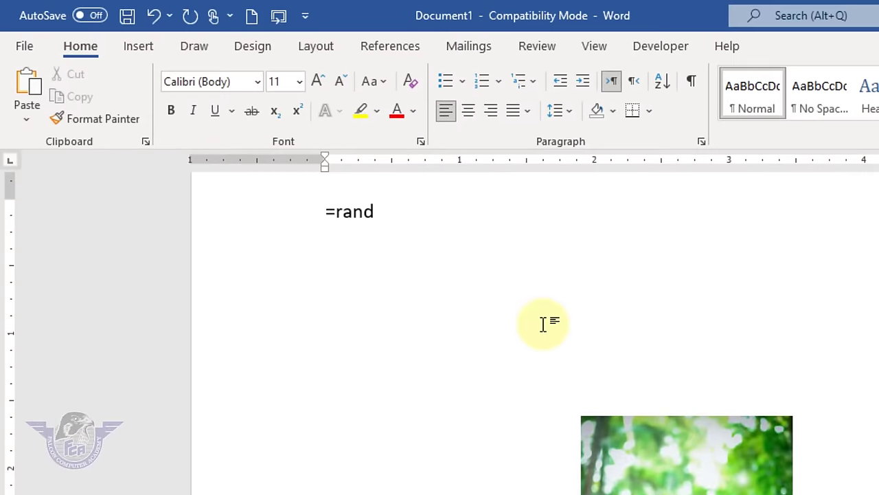
text(())
key(Return)
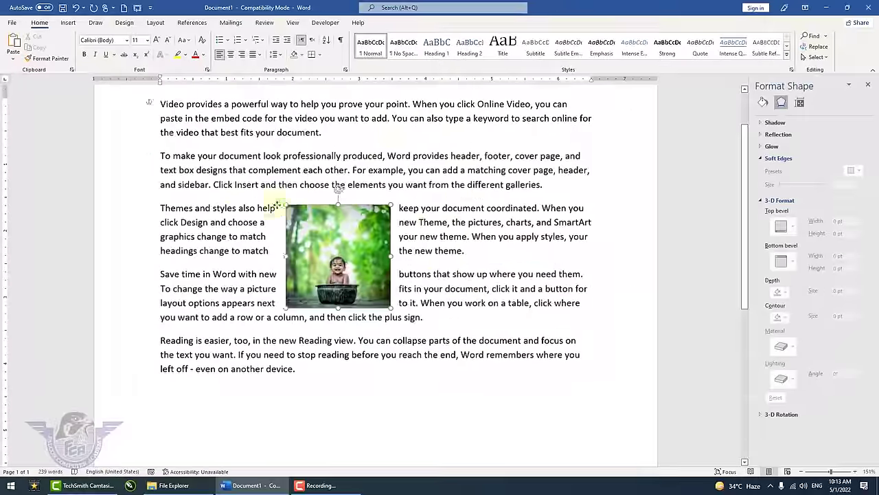
drag(277, 204, 155, 111)
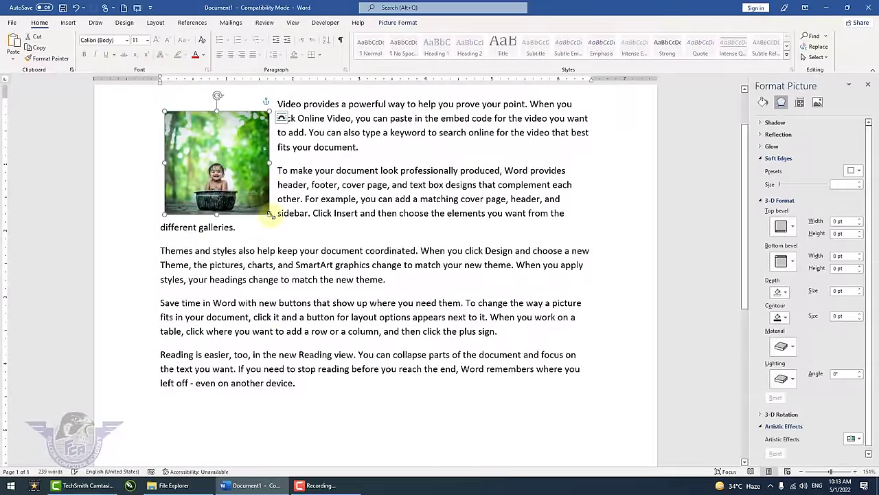
drag(271, 222, 325, 269)
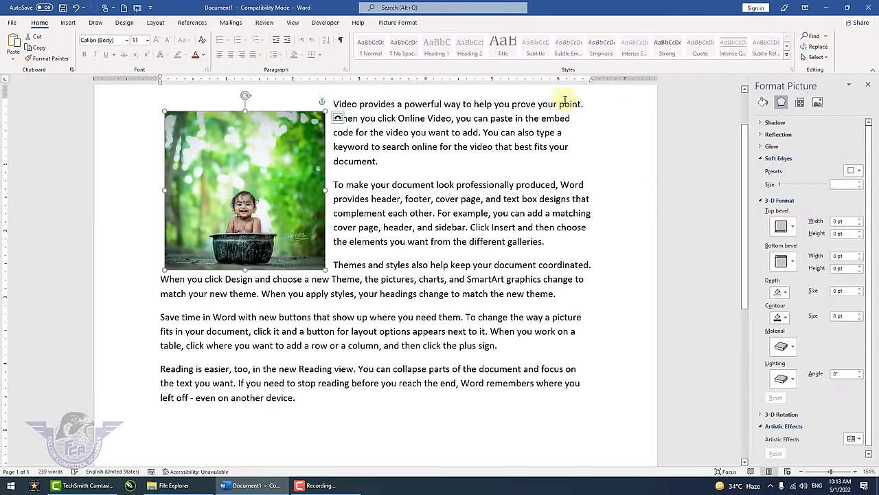
- Set the photo's wrapping to Through, move it mid-text, and edit its wrap points
click(396, 22)
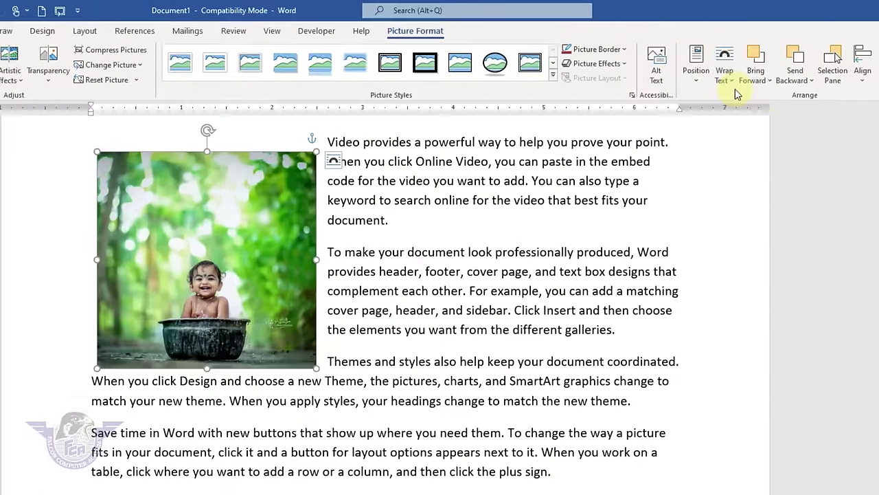
click(624, 51)
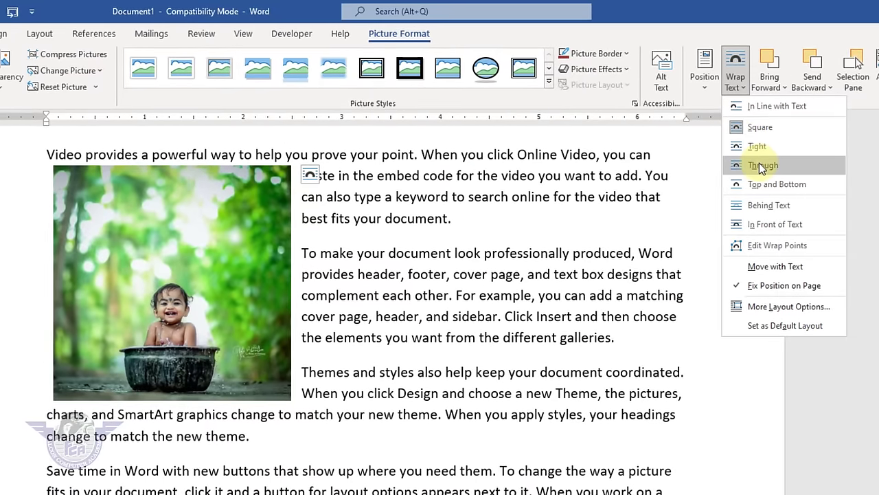
click(759, 164)
drag(245, 288, 554, 404)
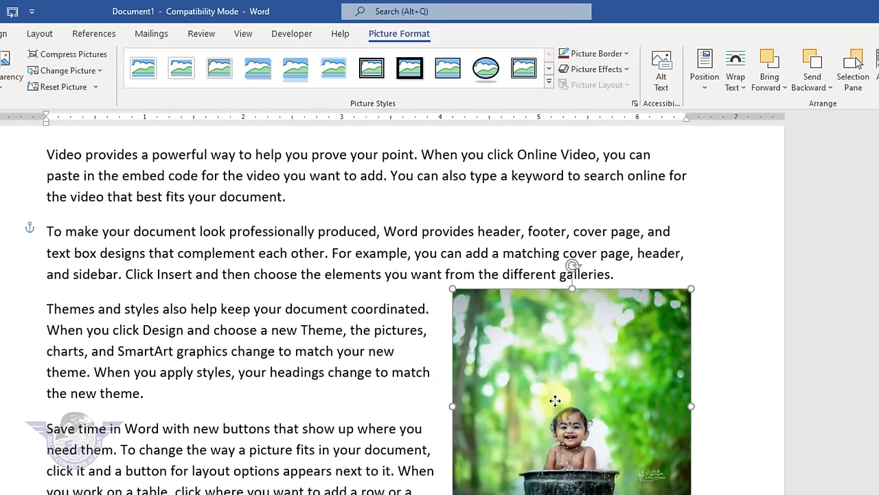
click(742, 71)
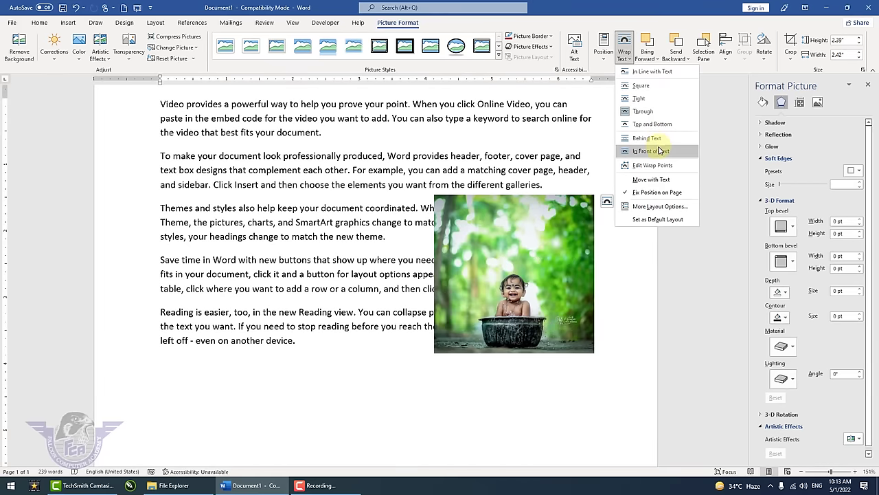
click(658, 165)
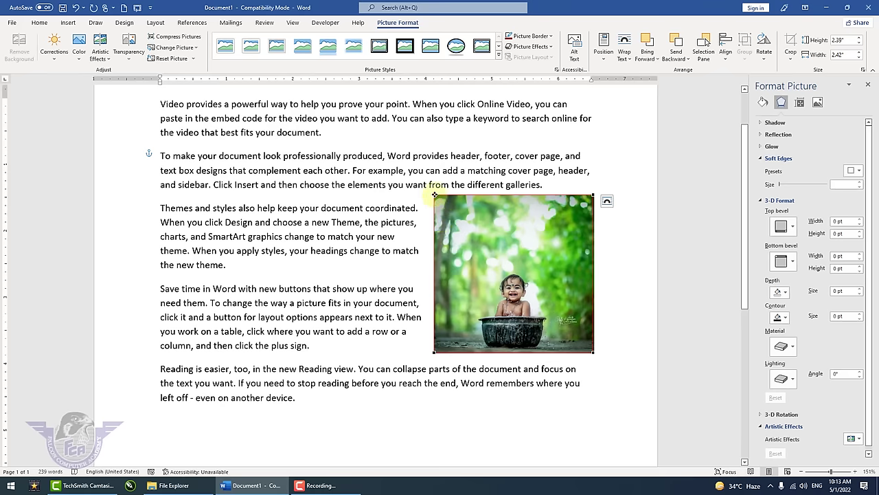
drag(434, 195, 448, 232)
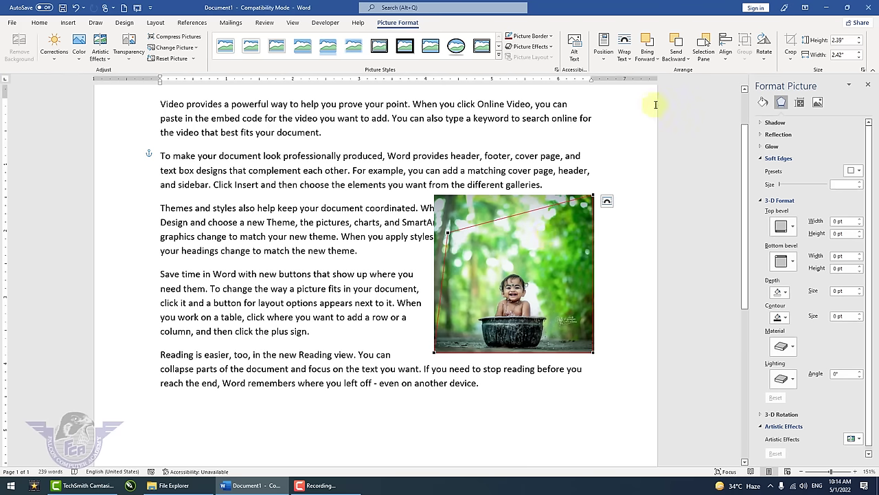
- Set the photo to In Front of Text and position it over the middle paragraphs
click(630, 57)
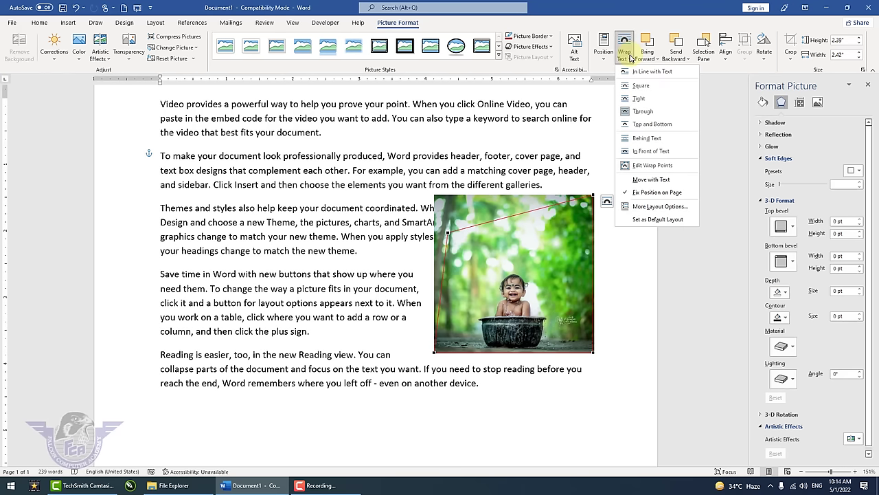
click(661, 152)
drag(533, 272, 419, 287)
drag(295, 256, 305, 366)
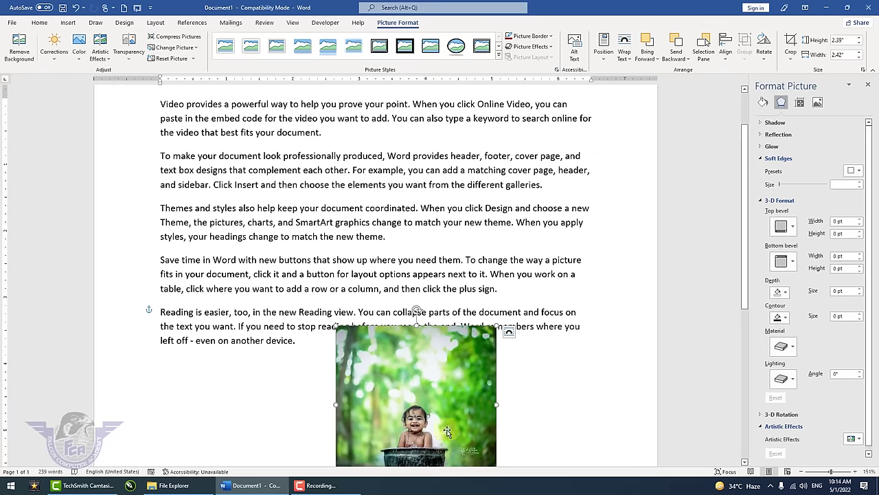
drag(412, 433, 344, 275)
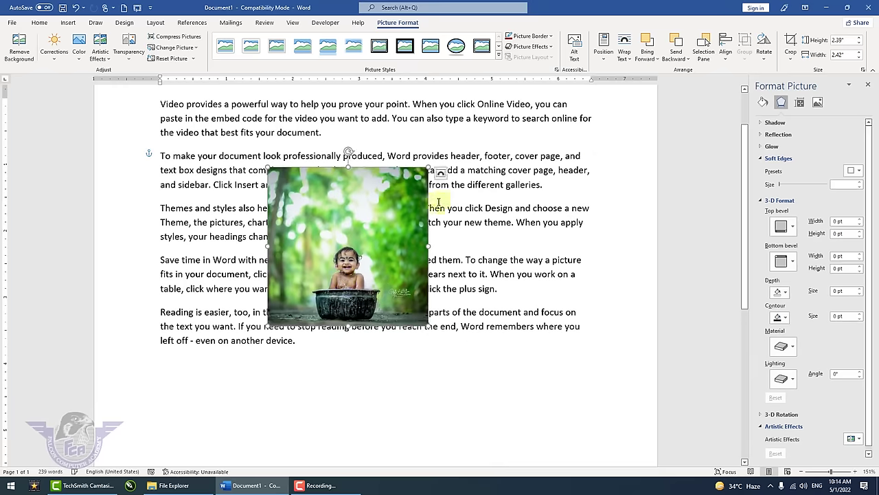
drag(260, 213, 189, 183)
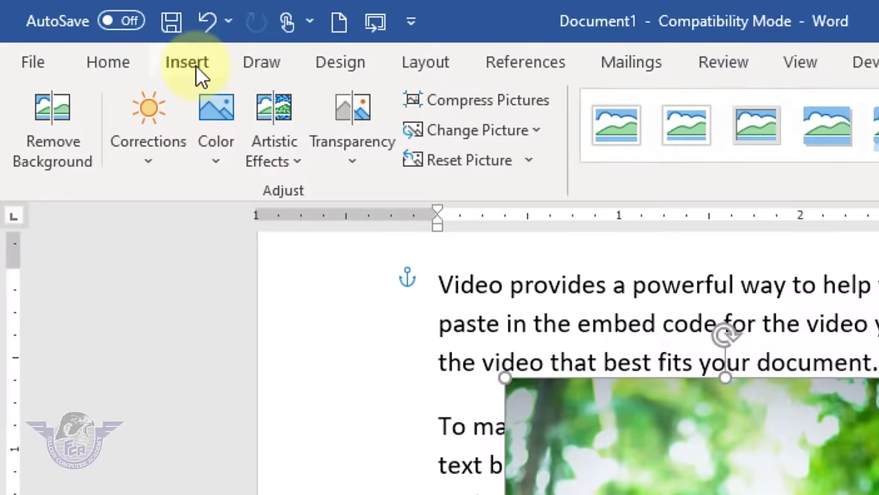
- Insert the mother-bathing-child photo from this computer
click(72, 25)
click(282, 120)
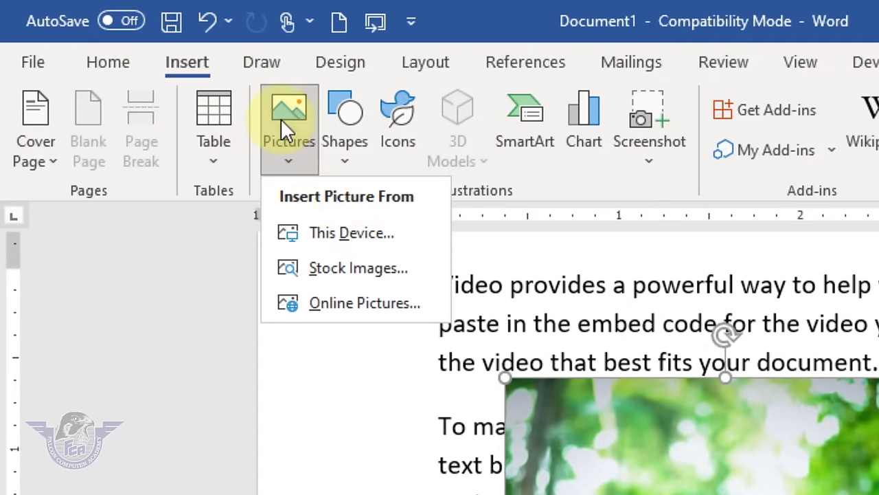
click(364, 242)
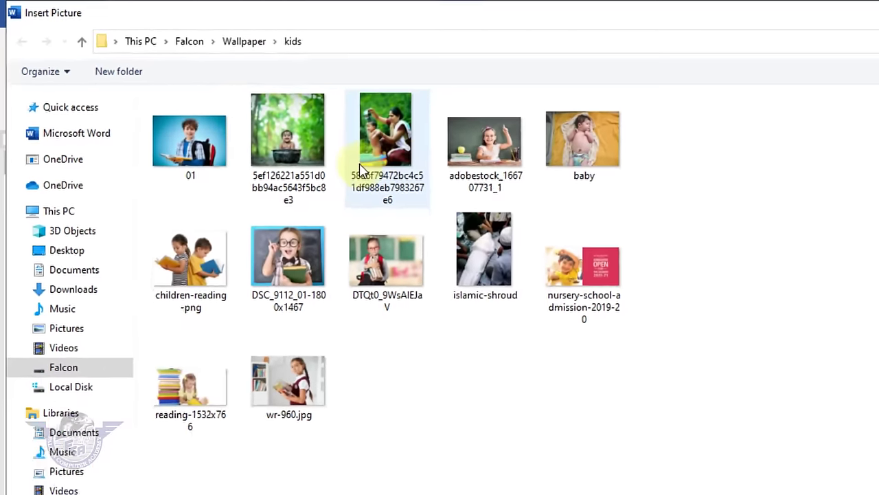
click(440, 165)
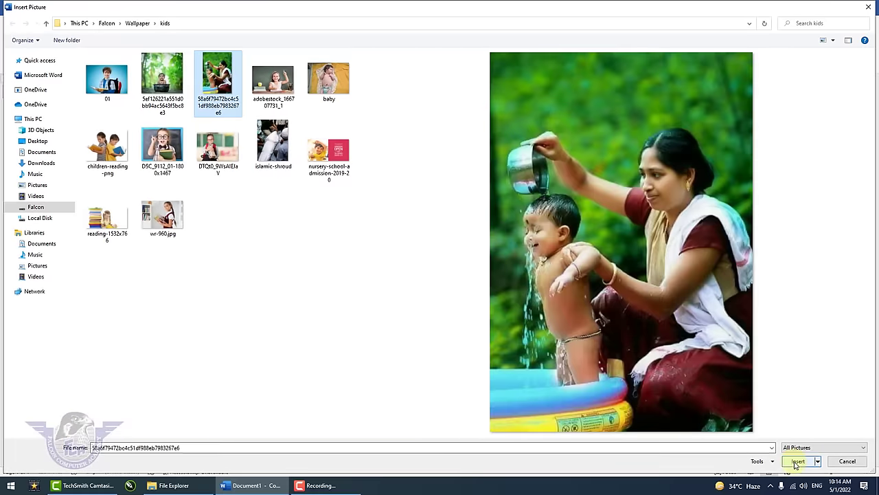
click(798, 461)
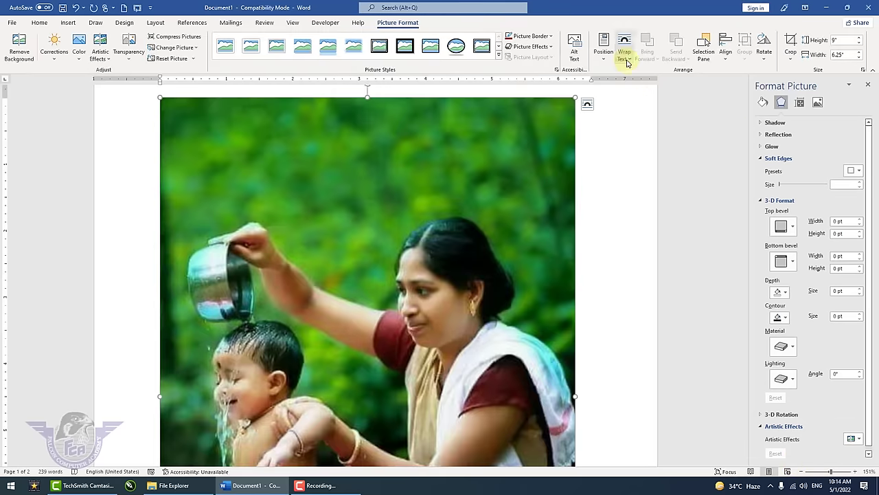
- Wrap text squarely around the new photo and resize it to 3.27" by 2.27"
click(624, 51)
click(639, 88)
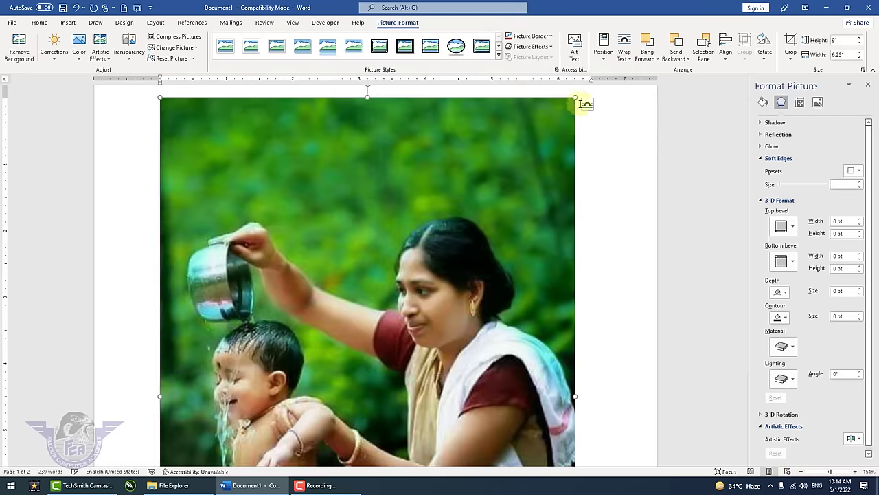
drag(565, 108, 392, 277)
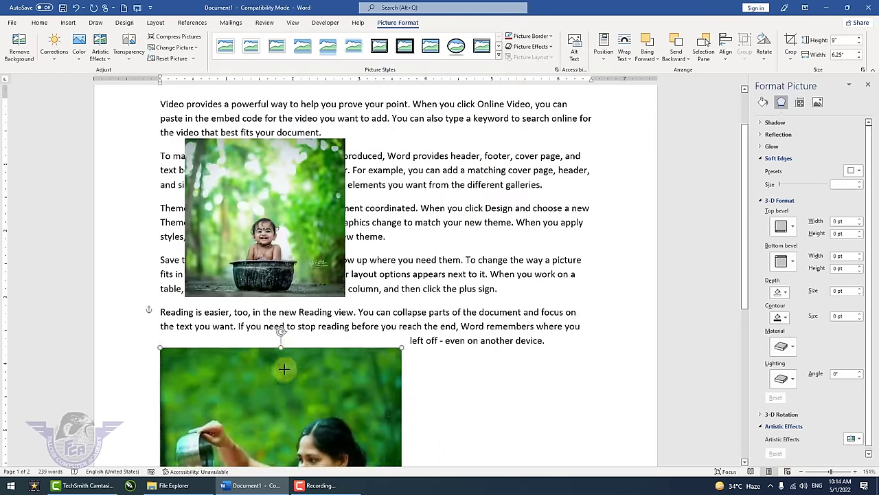
drag(317, 382, 385, 369)
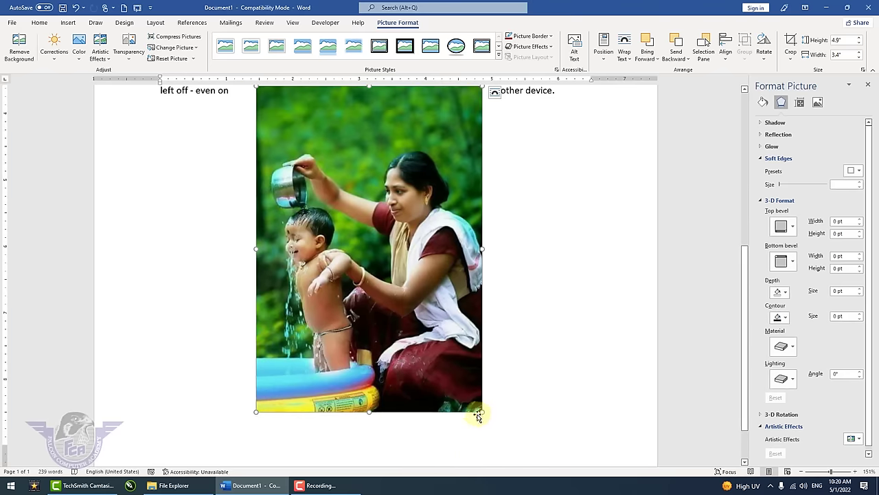
drag(481, 411, 408, 303)
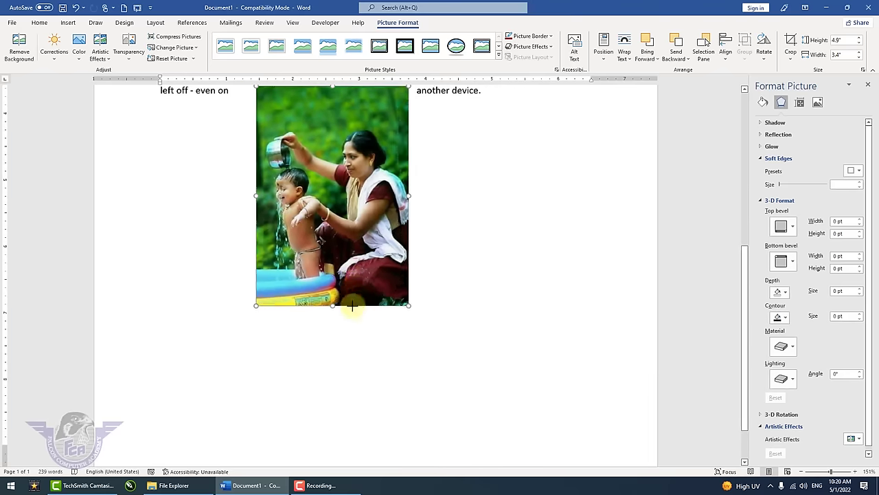
- Float the mother-and-child photo in front of text over the boy photo, send it backward, then bring it forward
click(629, 60)
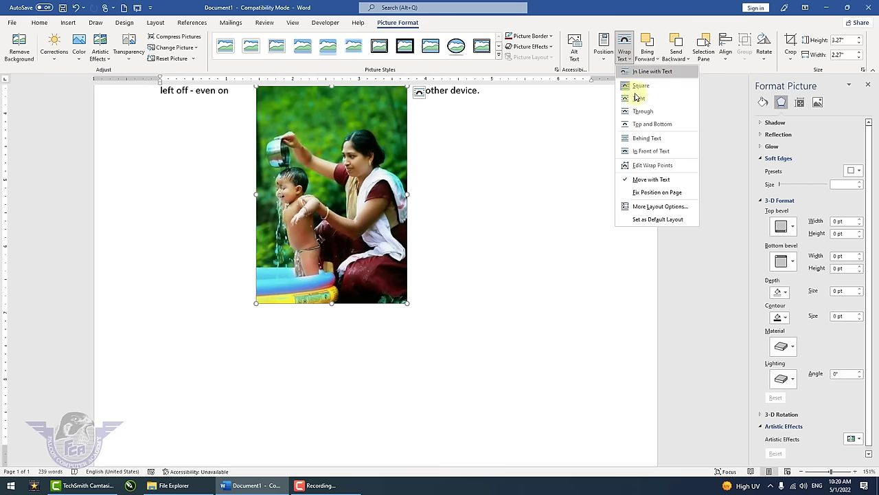
click(651, 151)
scroll(563, 199, up, 3)
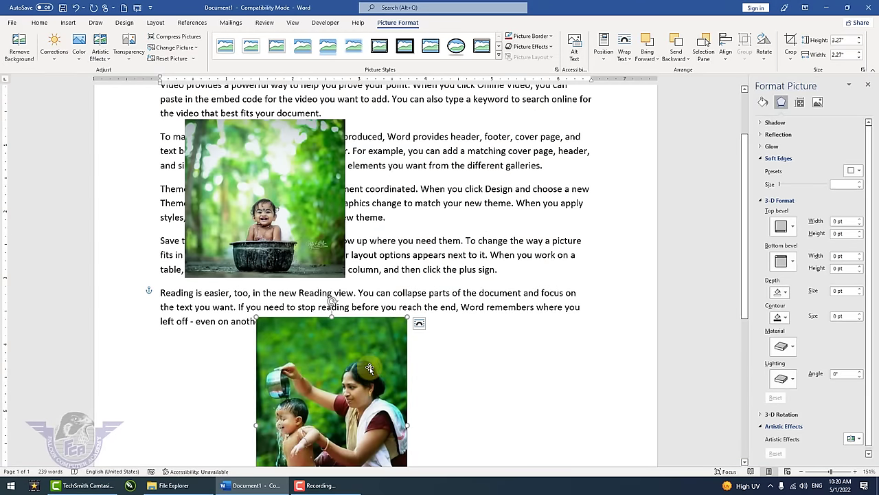
click(298, 246)
click(341, 371)
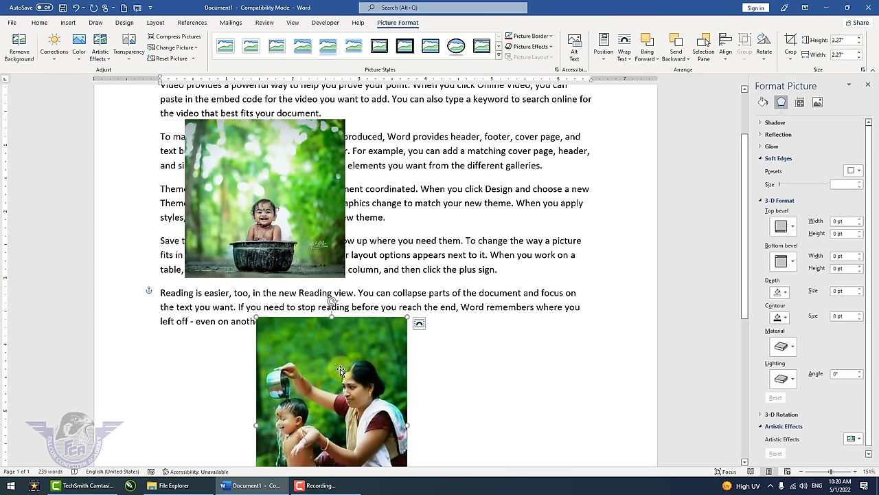
drag(341, 371, 320, 196)
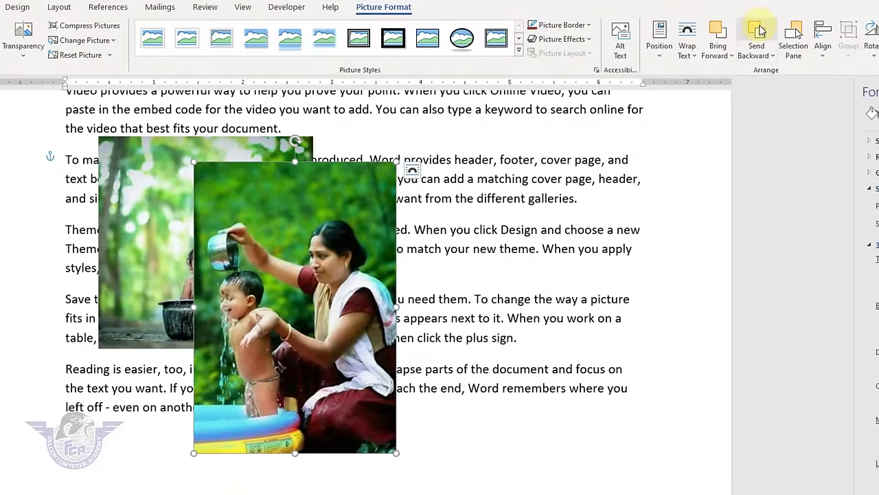
click(760, 32)
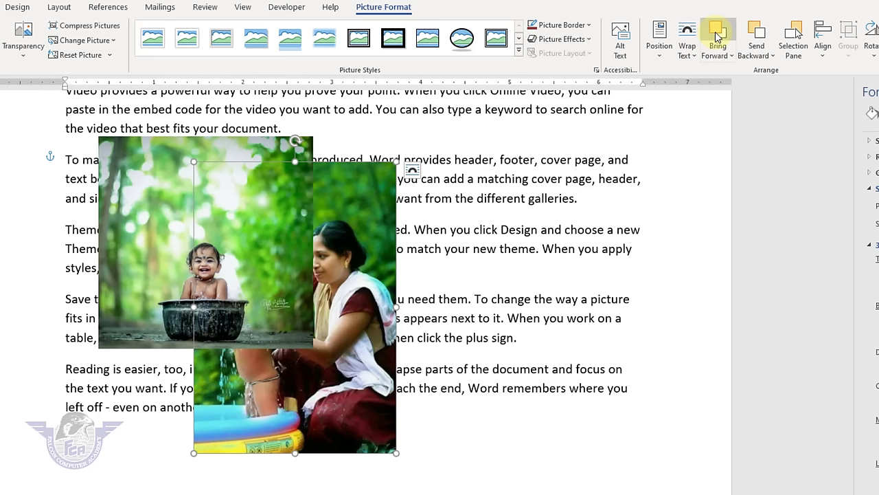
click(716, 36)
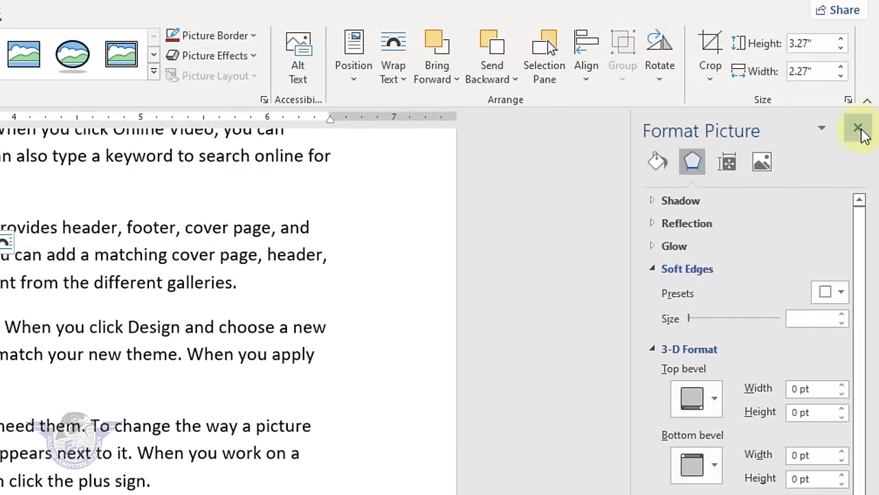
- Close the Format Picture pane and toggle Picture 2 and Picture 3 visibility in the Selection Pane, then show all
click(858, 128)
scroll(124, 361, up, 3)
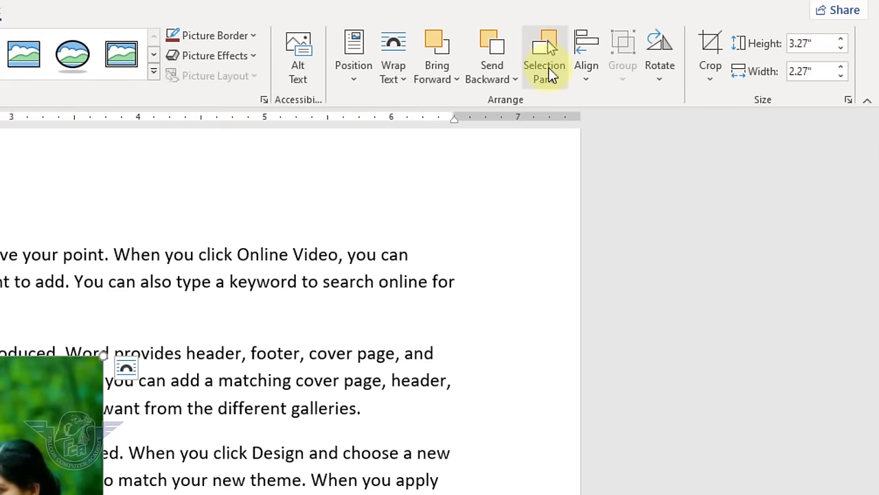
click(549, 73)
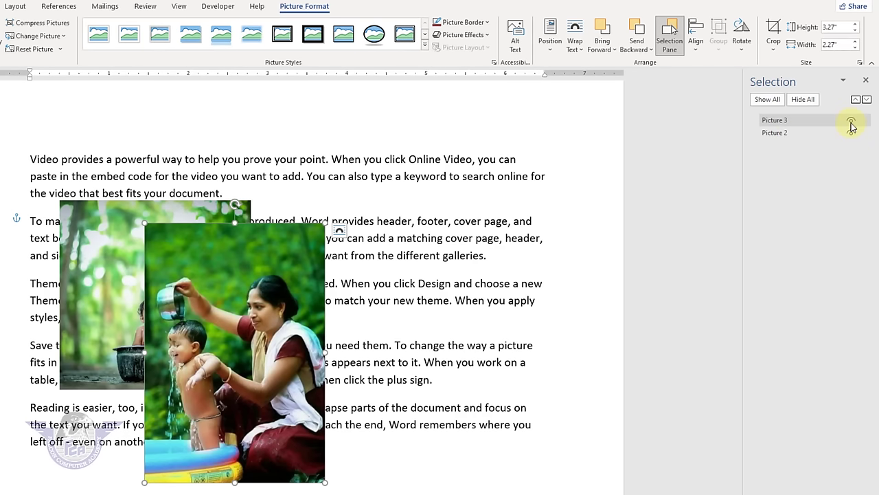
click(852, 124)
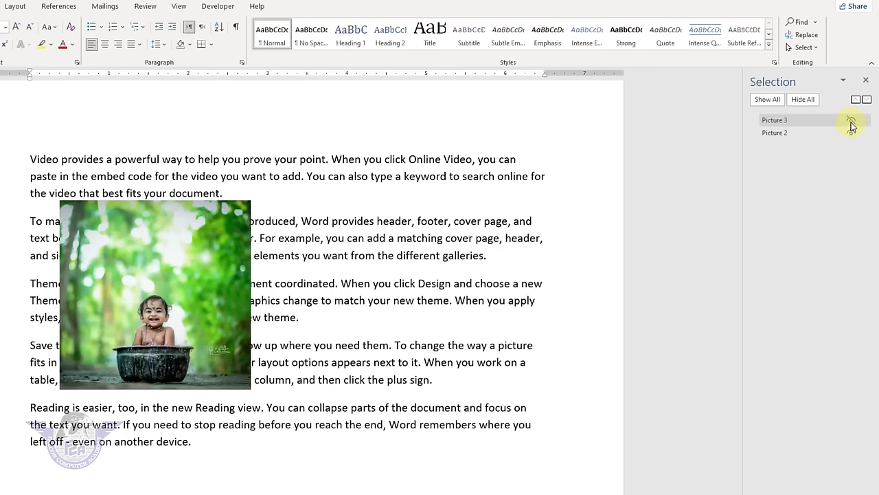
click(851, 123)
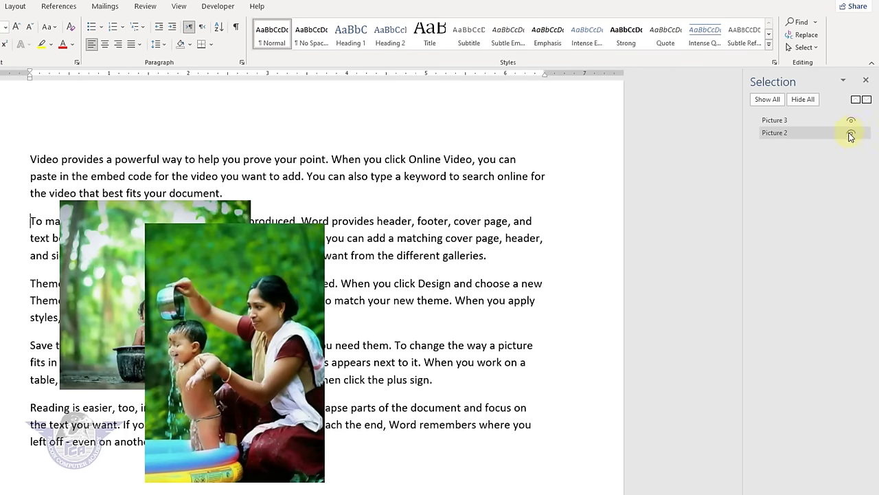
click(851, 135)
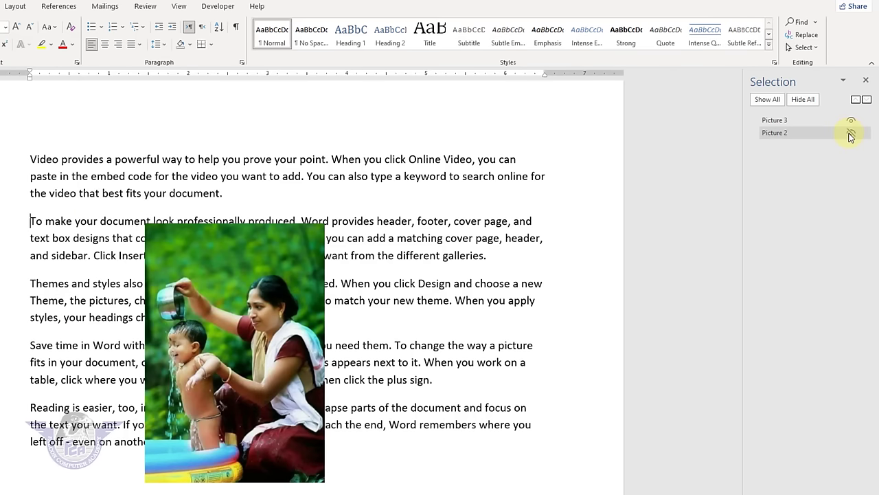
click(851, 135)
click(852, 122)
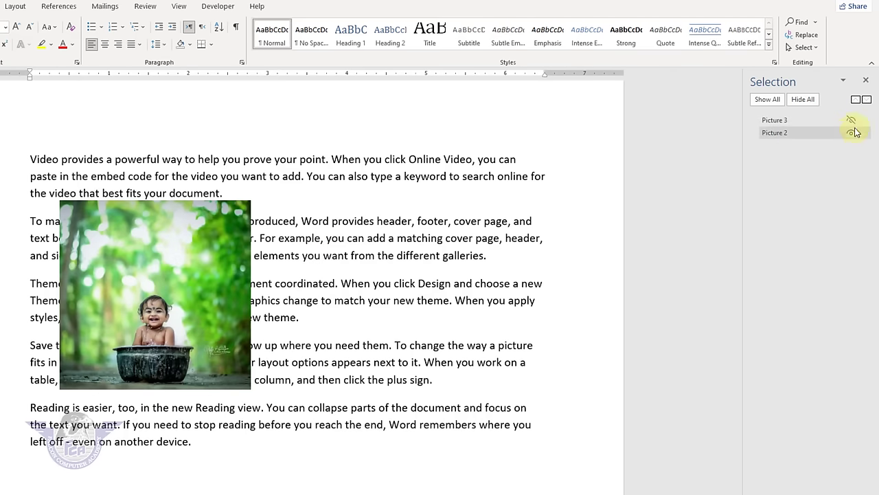
click(852, 134)
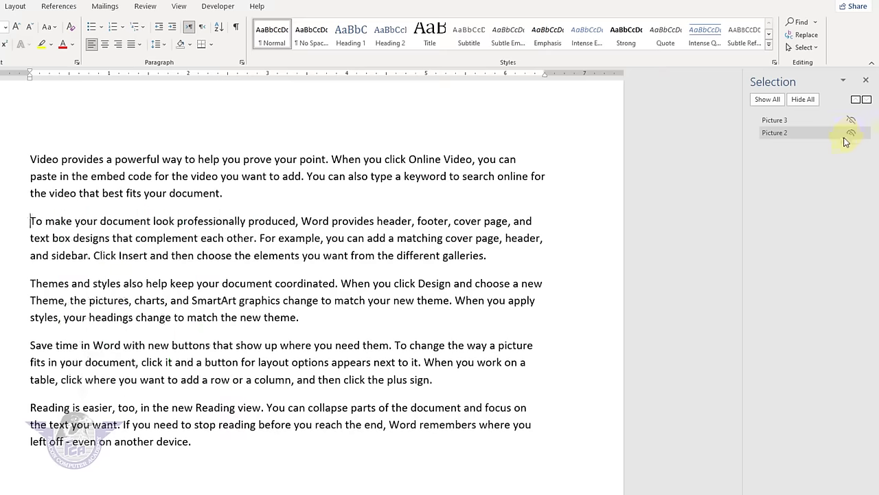
click(769, 101)
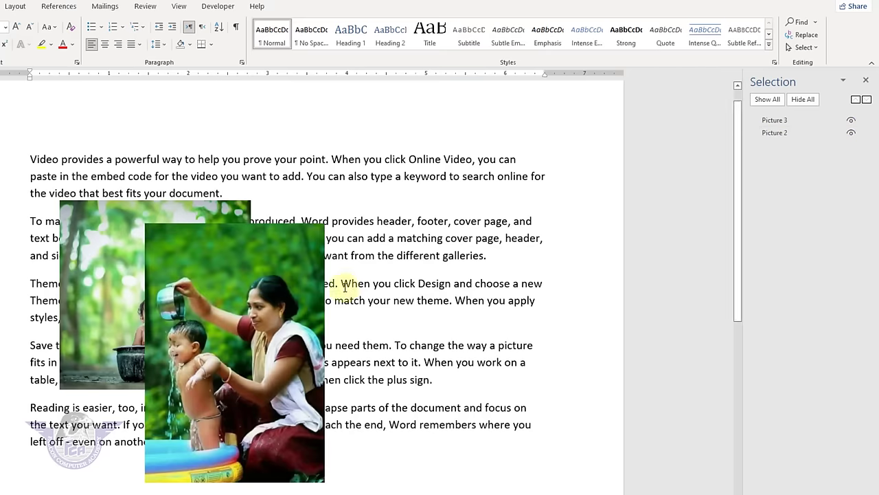
- Send Picture 3 behind Picture 2, bring it back in front, and close the Selection Pane
click(209, 308)
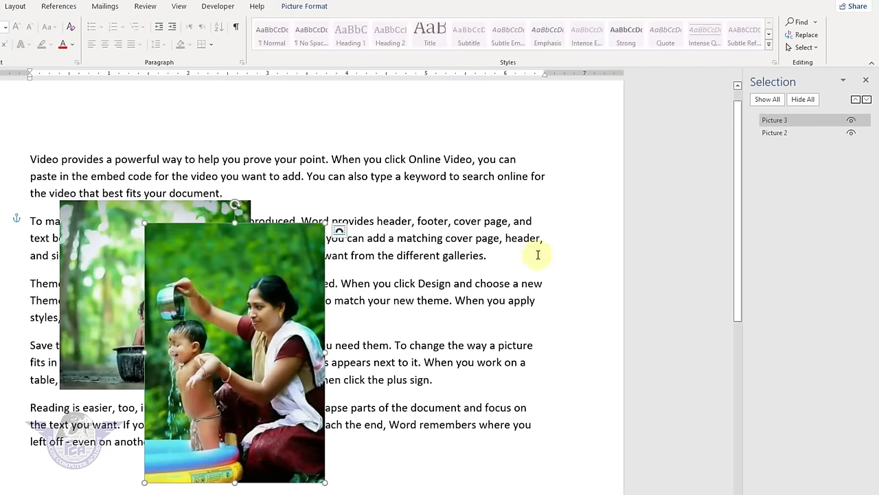
click(867, 100)
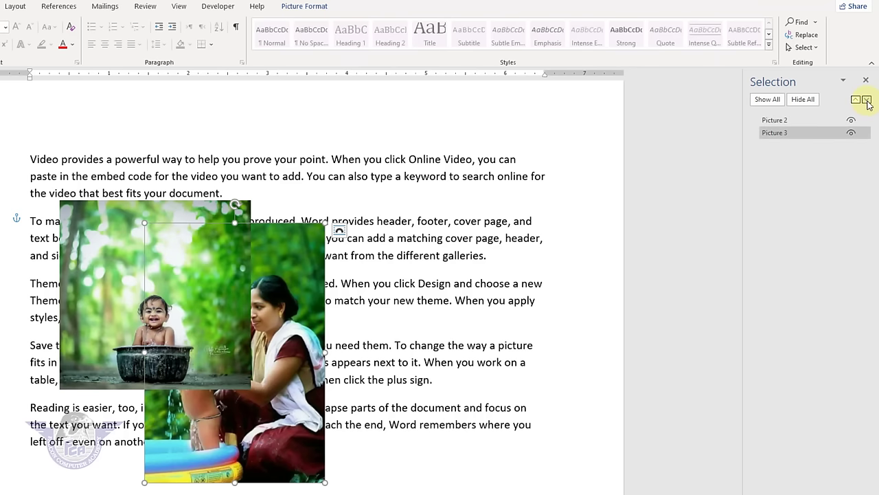
click(856, 100)
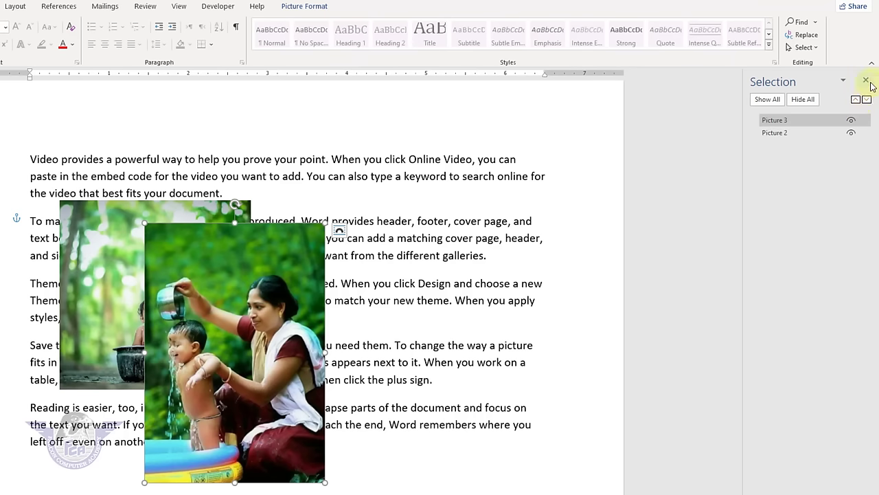
click(865, 80)
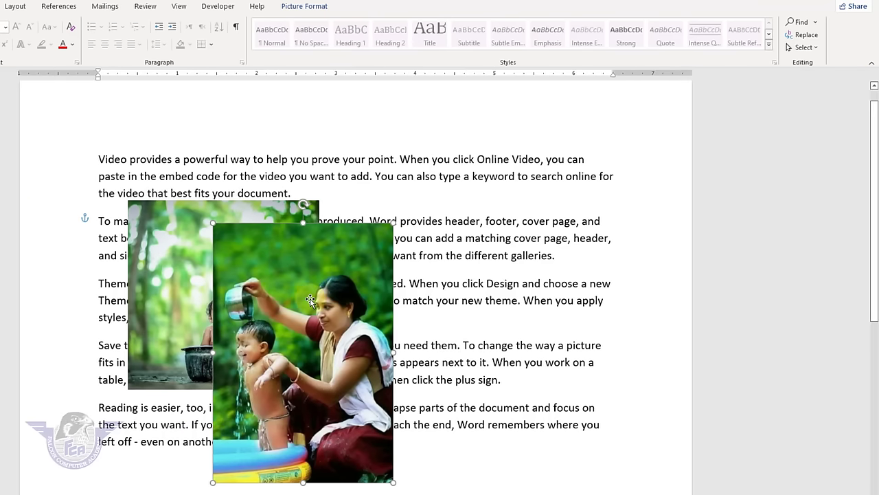
- Shrink the mother-and-child photo to 1.43 x 0.99 inches beside the forest photo, then select both
click(321, 7)
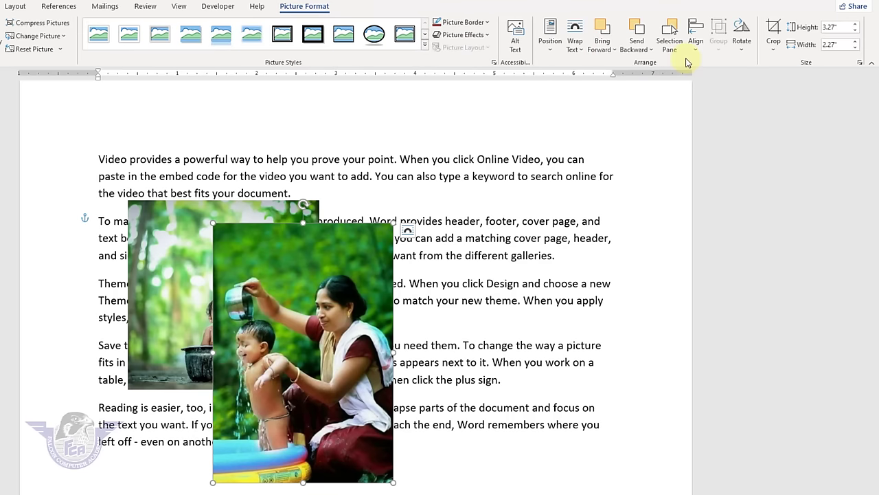
drag(324, 306, 514, 311)
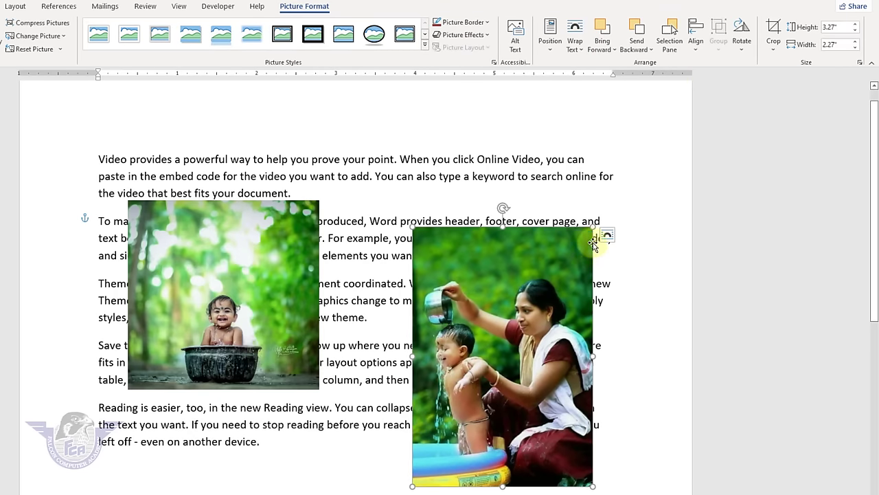
drag(595, 229, 441, 405)
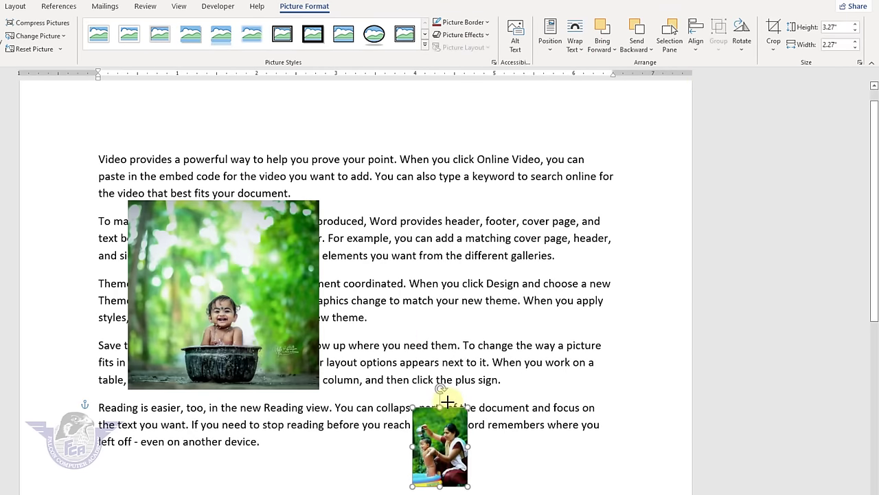
drag(445, 453, 454, 343)
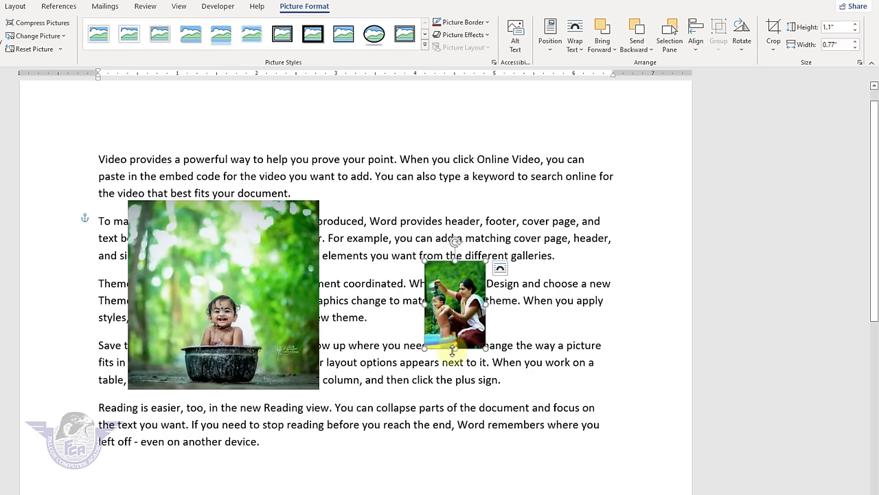
drag(469, 335, 463, 376)
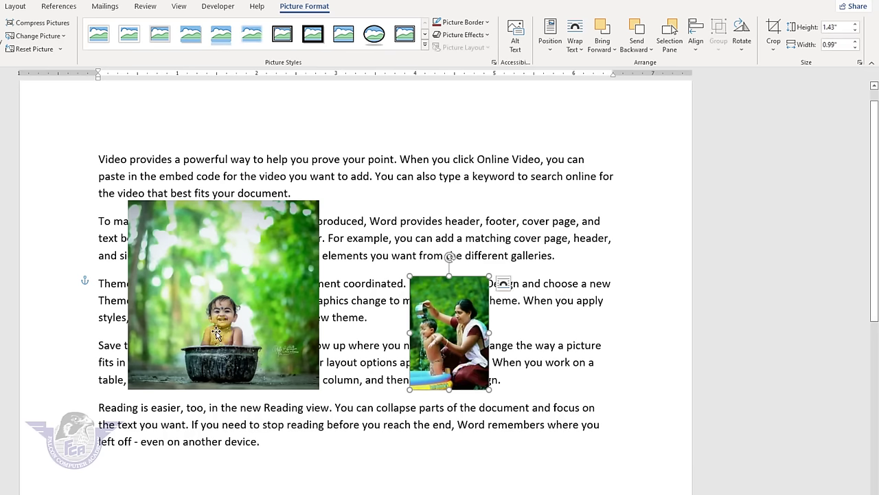
drag(450, 338, 471, 312)
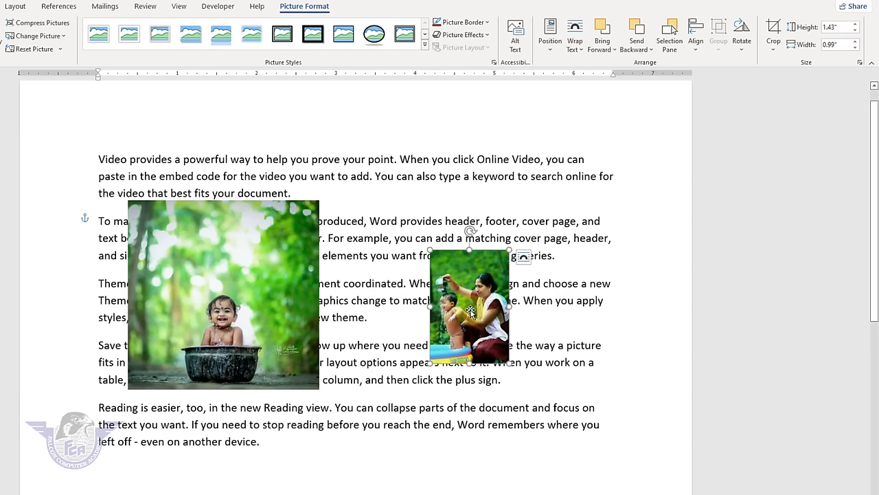
key(shift)
shift+click(256, 282)
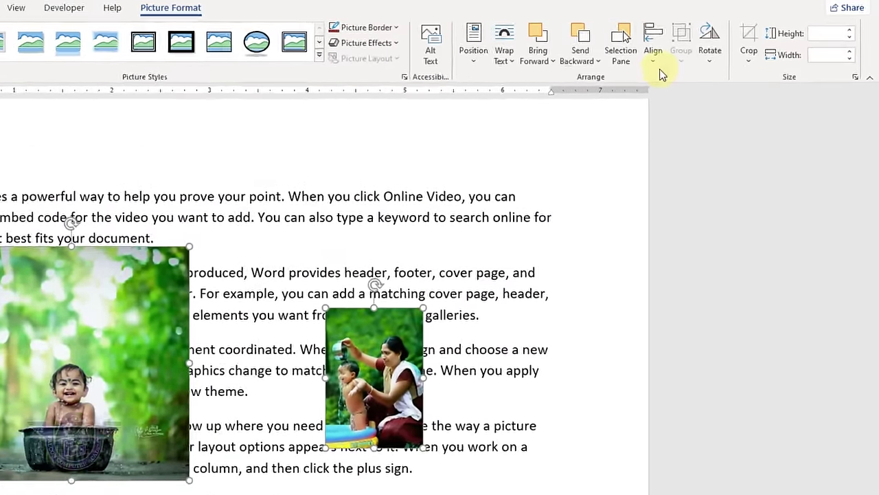
- Align the two photos Left, Center, Middle, then Bottom
click(654, 61)
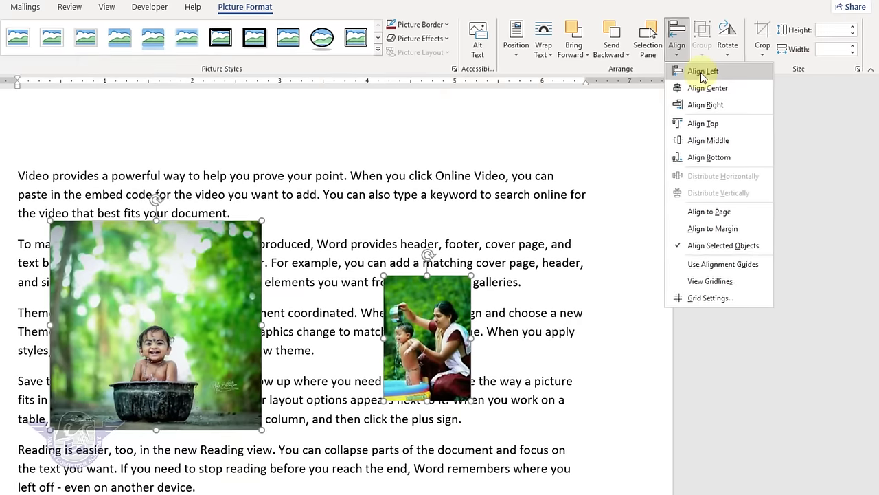
click(576, 123)
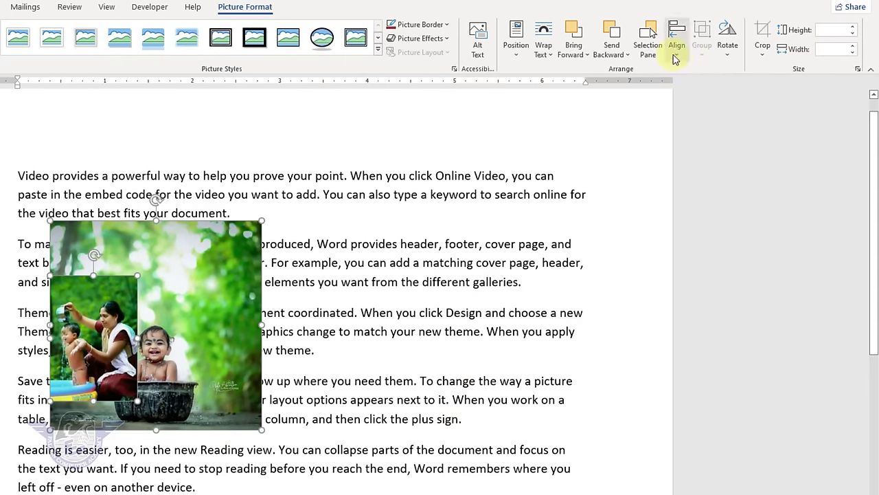
click(676, 54)
click(704, 91)
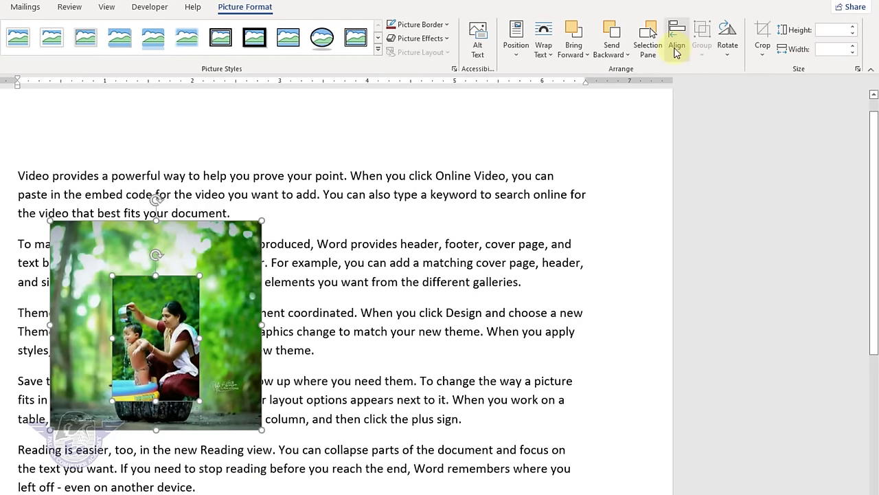
click(676, 49)
click(698, 140)
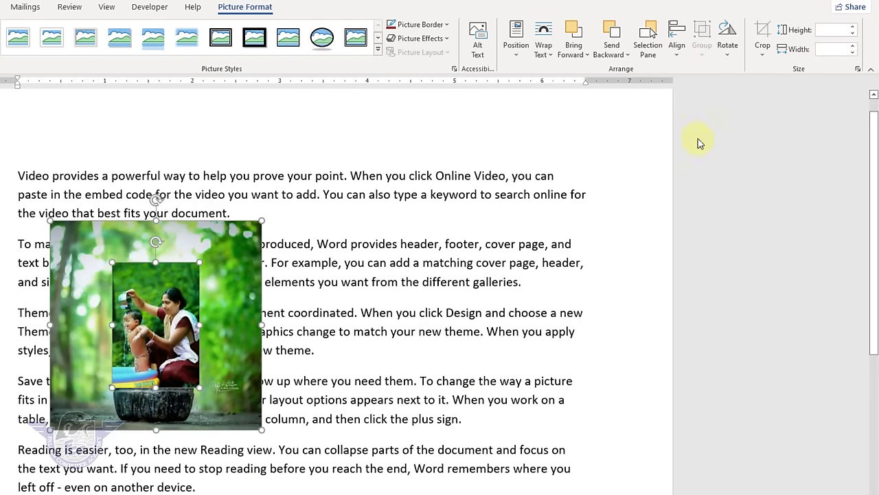
click(677, 54)
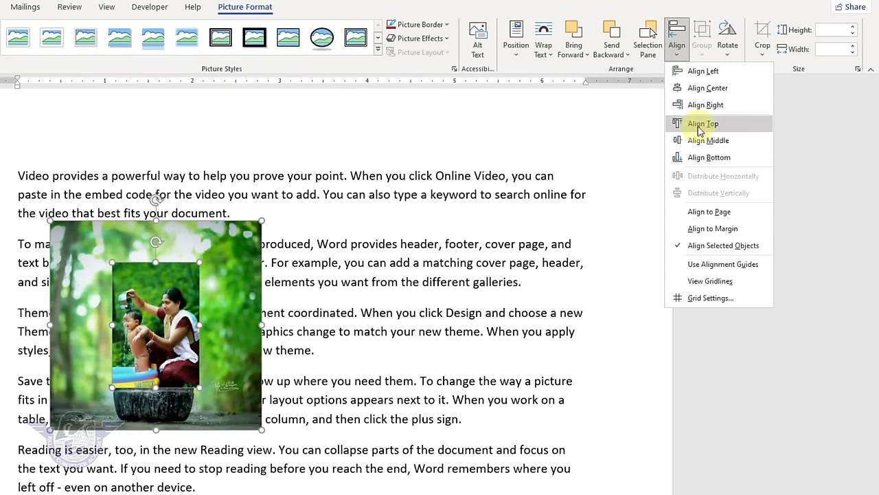
click(704, 157)
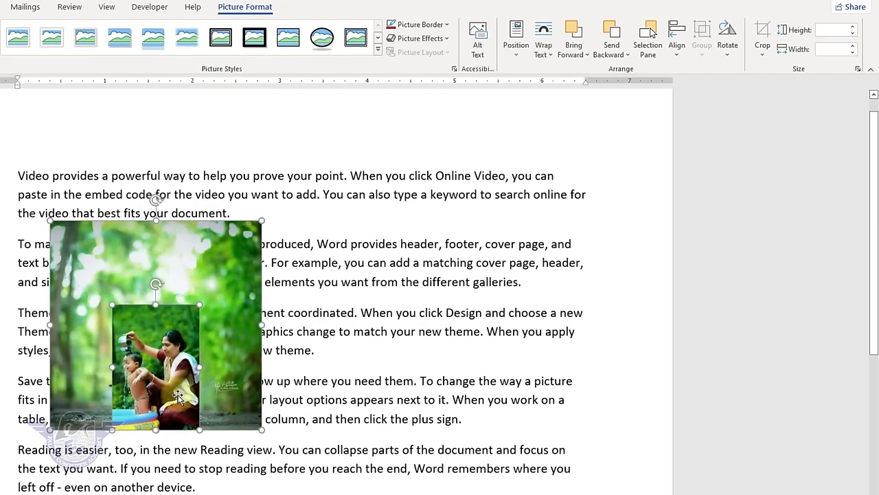
- Move both photos to the upper right of the page
scroll(177, 386, up, 3)
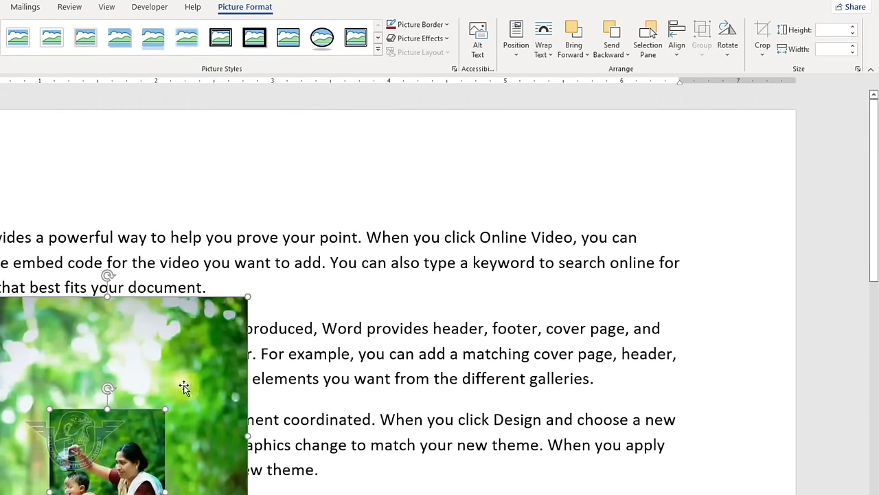
drag(184, 387, 658, 241)
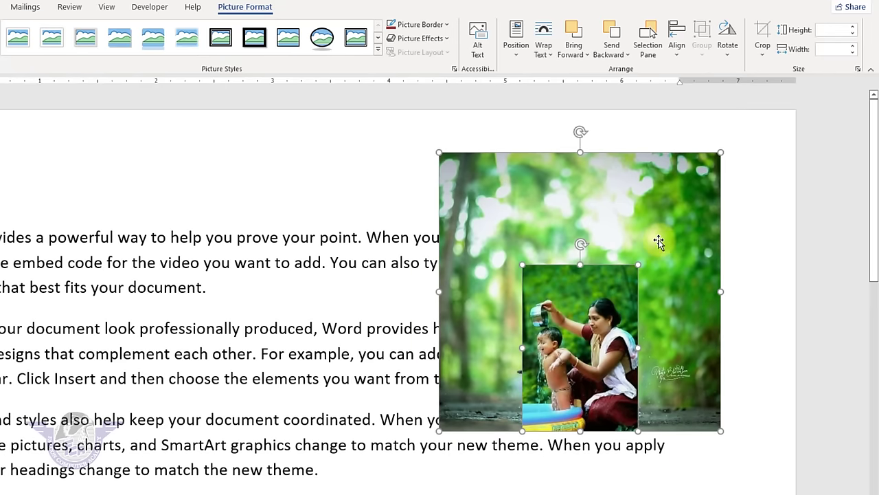
click(677, 55)
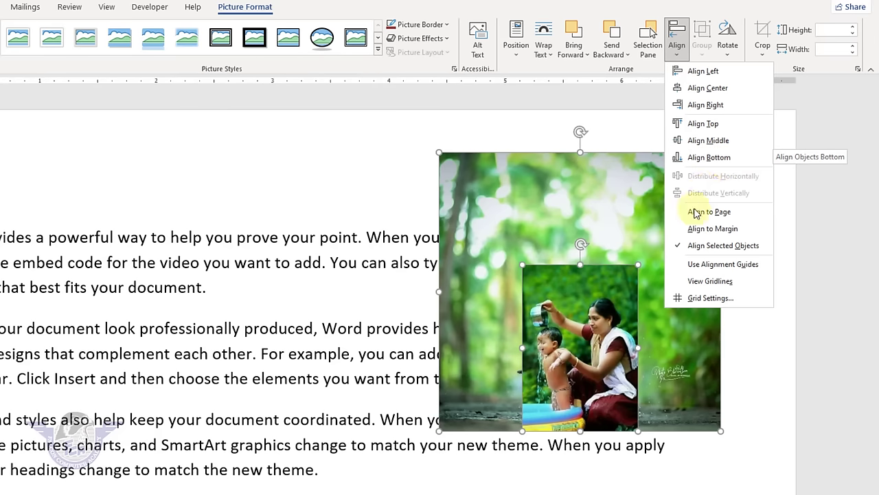
key(Escape)
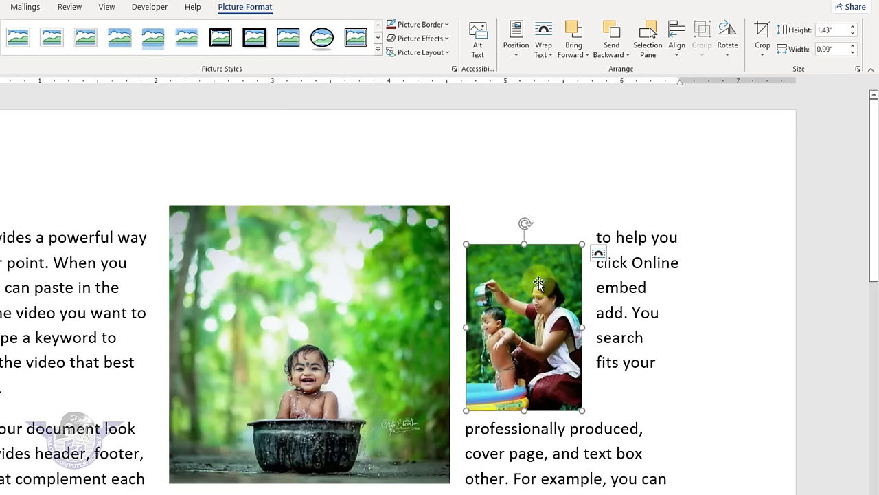
- Place the small picture on the large photo, group the two, and move the group below the first paragraph
drag(538, 285, 216, 276)
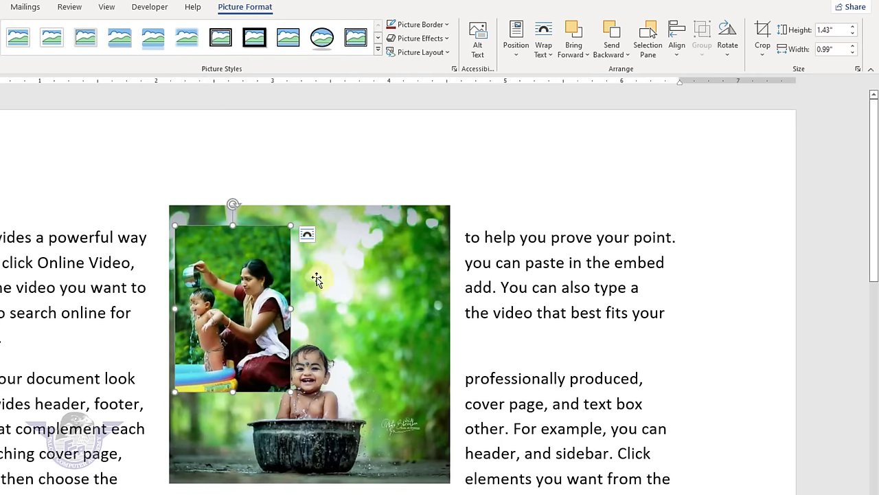
shift+click(378, 295)
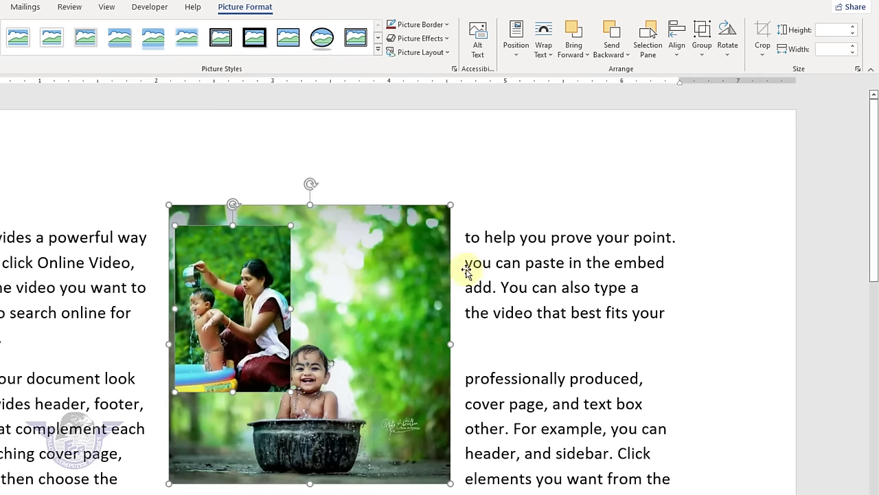
click(558, 287)
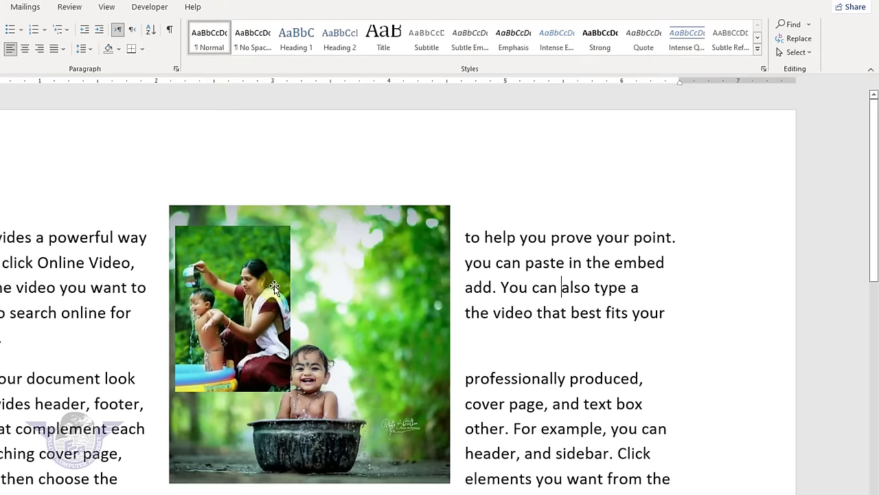
click(274, 285)
shift+click(405, 287)
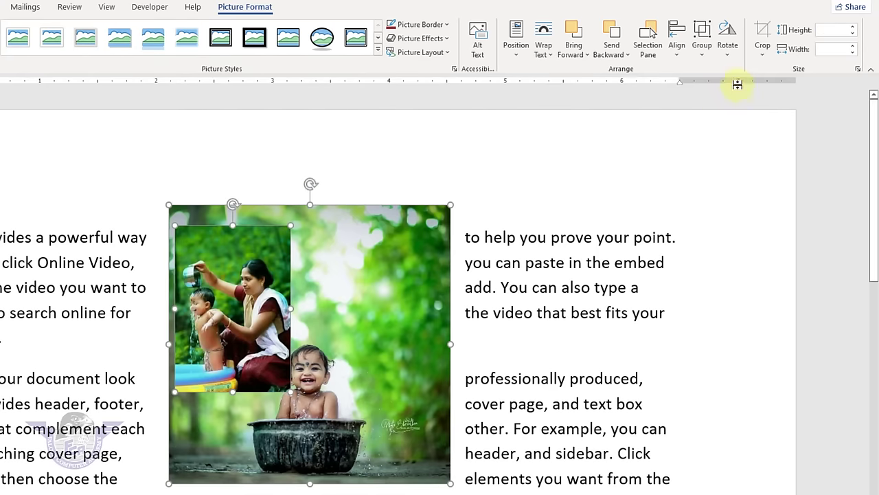
click(707, 58)
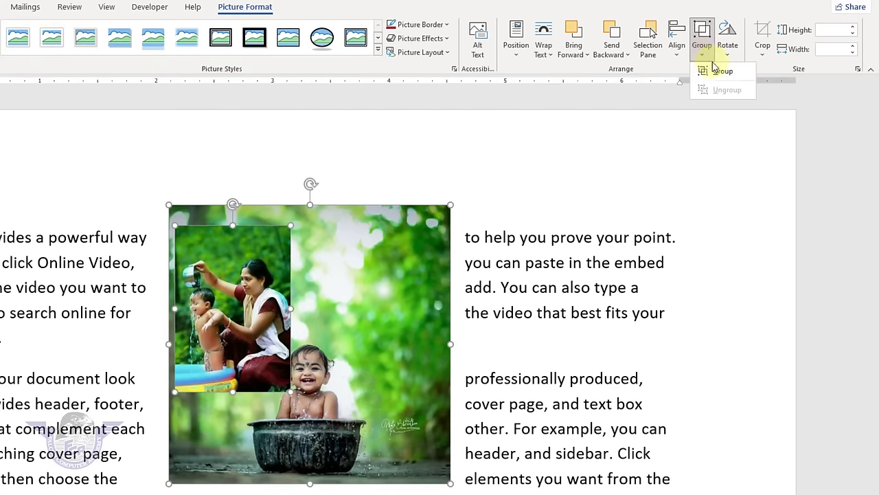
click(718, 71)
drag(333, 256, 376, 301)
drag(425, 271, 427, 271)
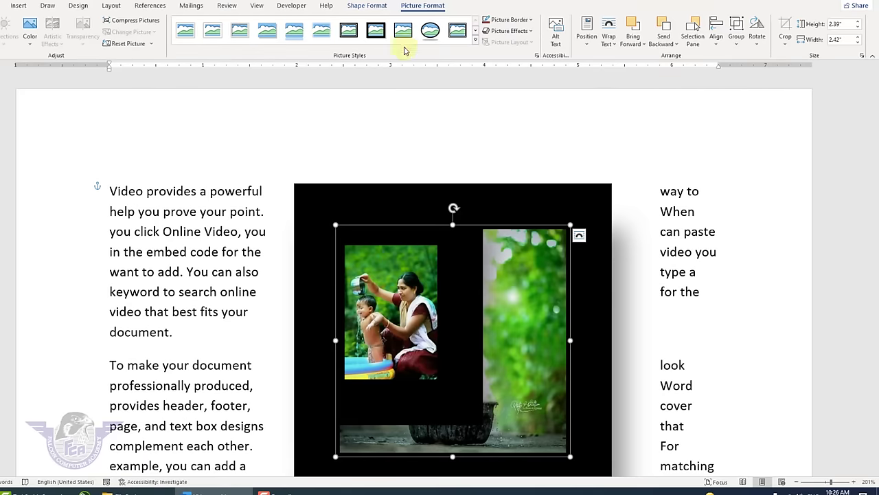
- Reset the picture styling, ungroup, and move the small photo right of the large one
click(128, 43)
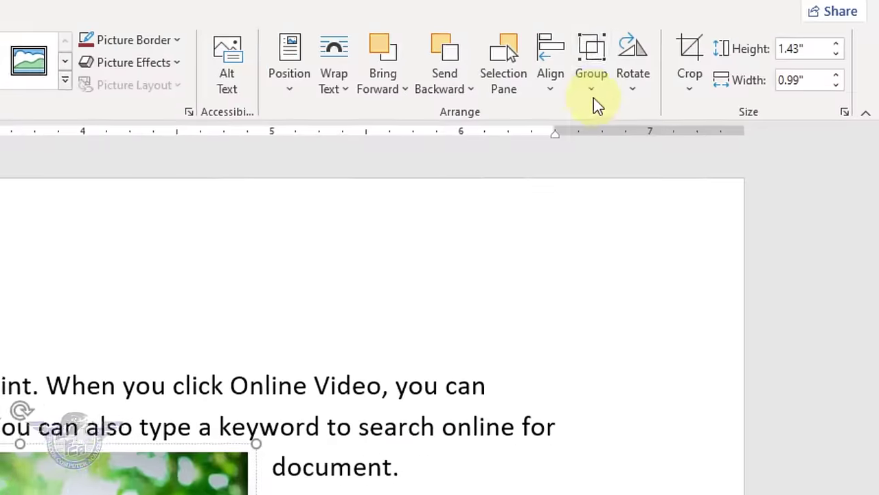
click(738, 45)
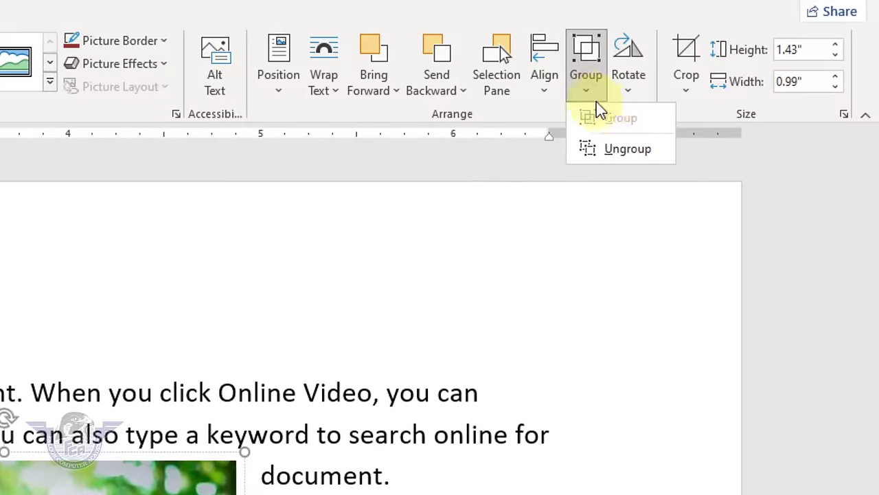
click(627, 149)
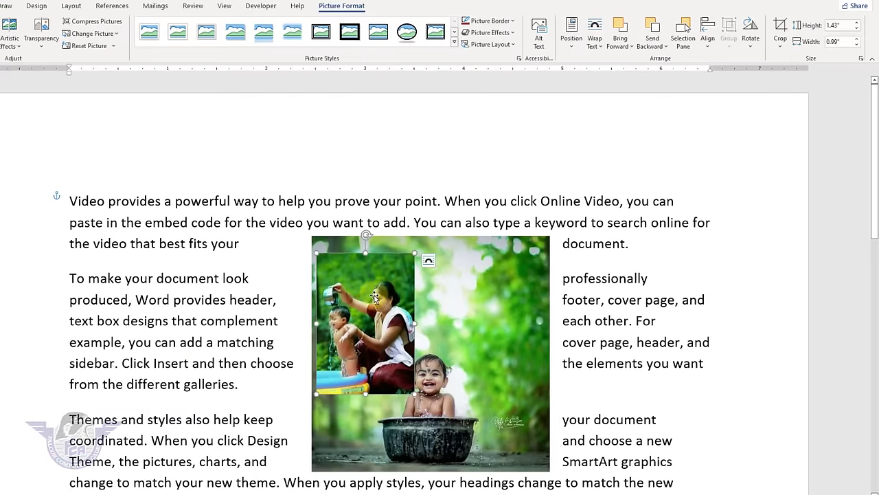
drag(374, 295, 677, 284)
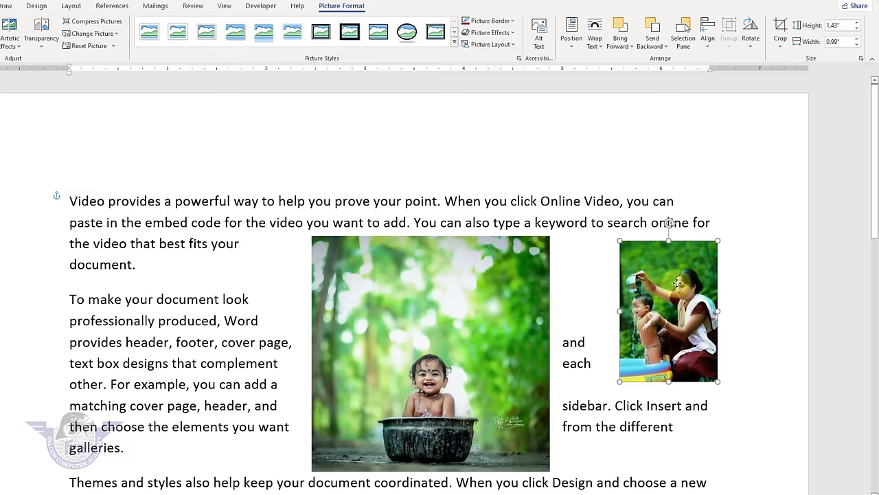
- Rotate the small picture 90° right, then 90° left back to upright
click(753, 50)
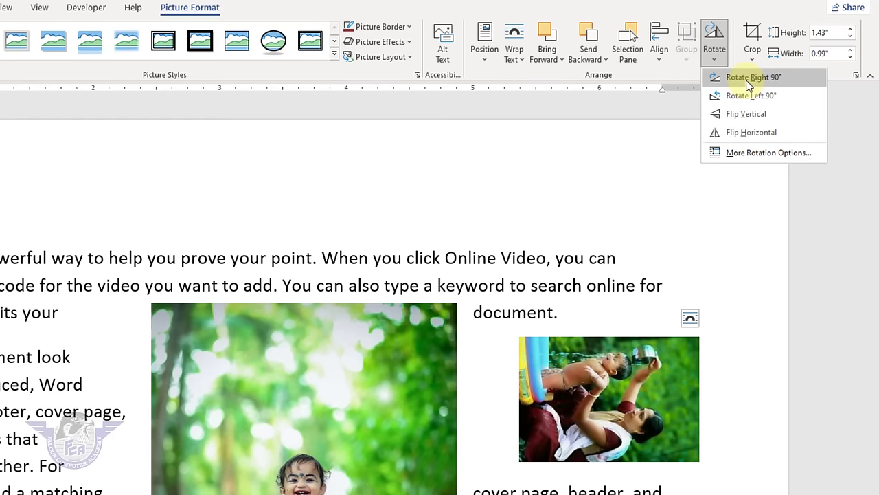
click(749, 80)
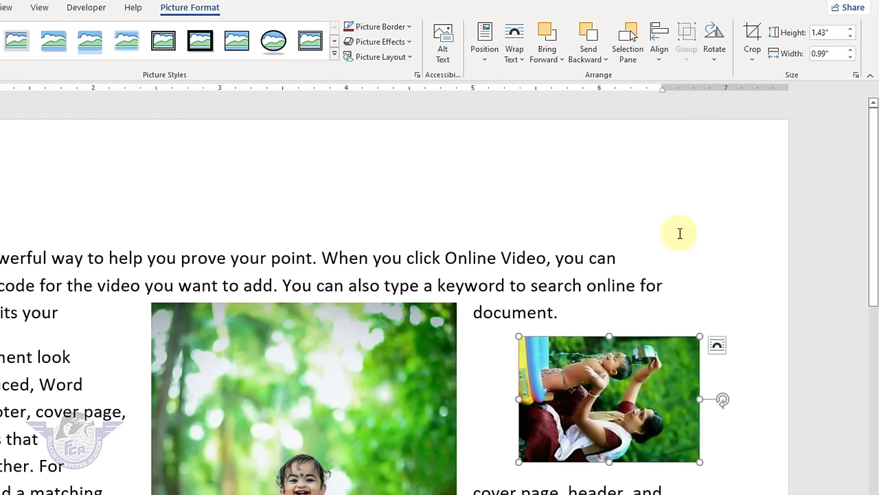
click(716, 60)
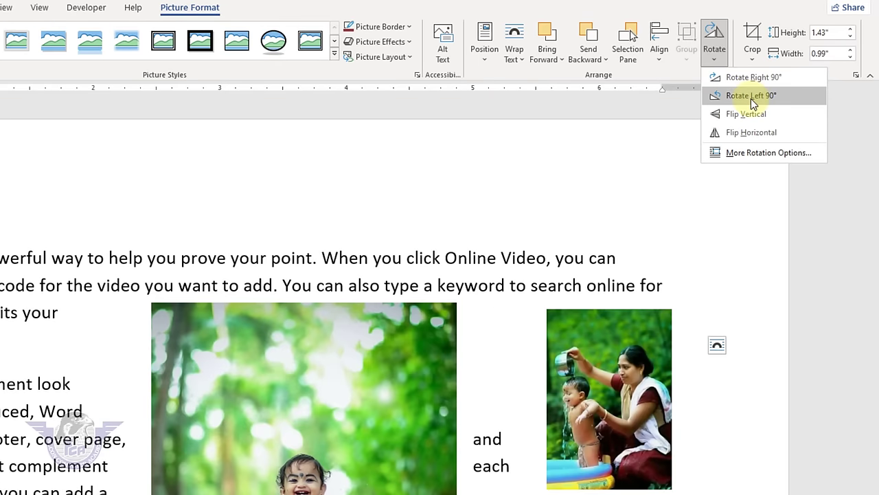
click(751, 96)
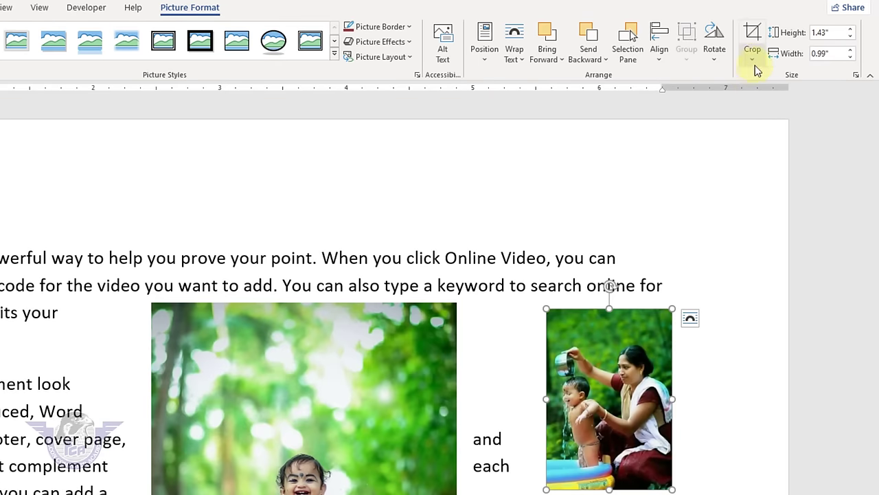
click(754, 62)
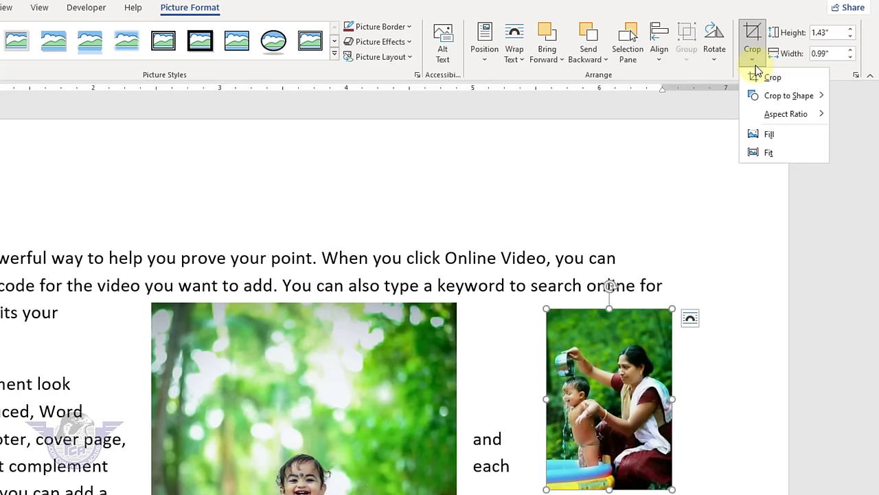
- Crop the baby photo's top-left and right sides around the baby and tub, then move it top-left
click(643, 357)
click(289, 408)
drag(290, 408, 269, 357)
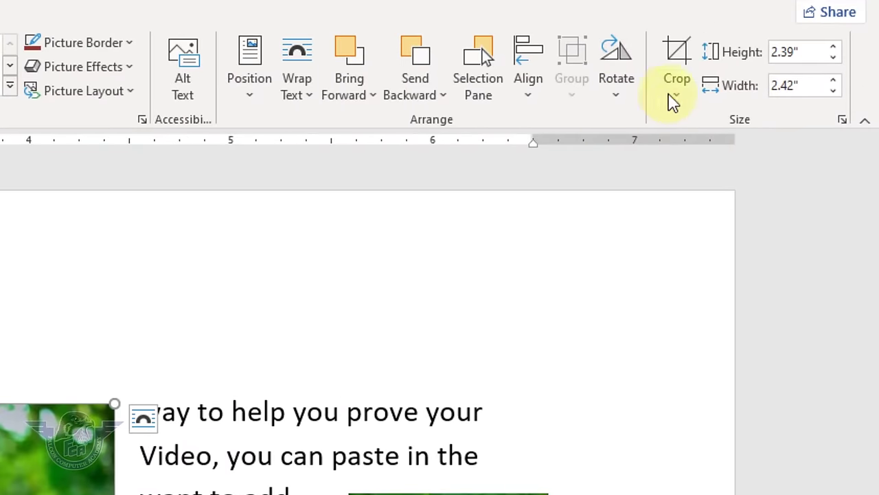
click(674, 100)
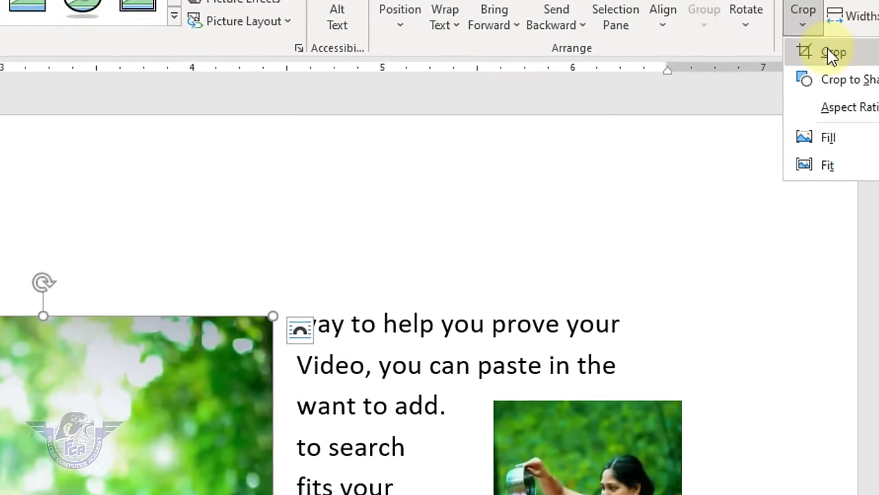
click(681, 123)
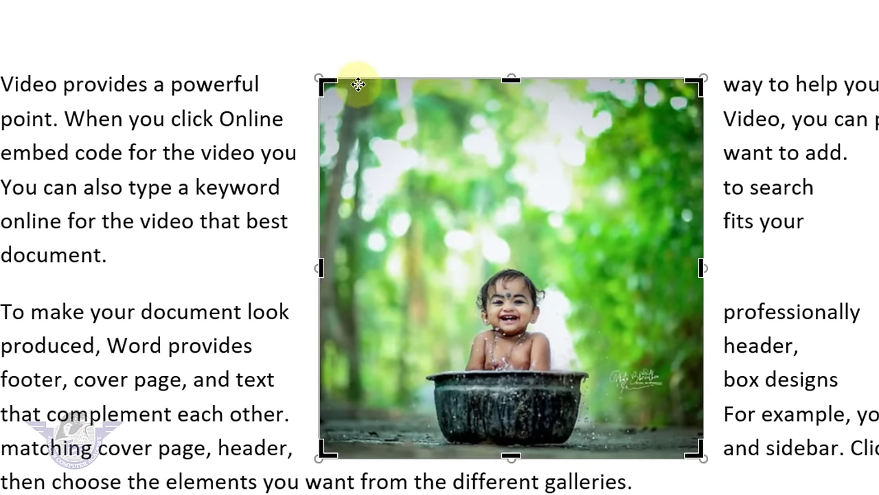
drag(300, 97, 418, 231)
drag(694, 237, 595, 241)
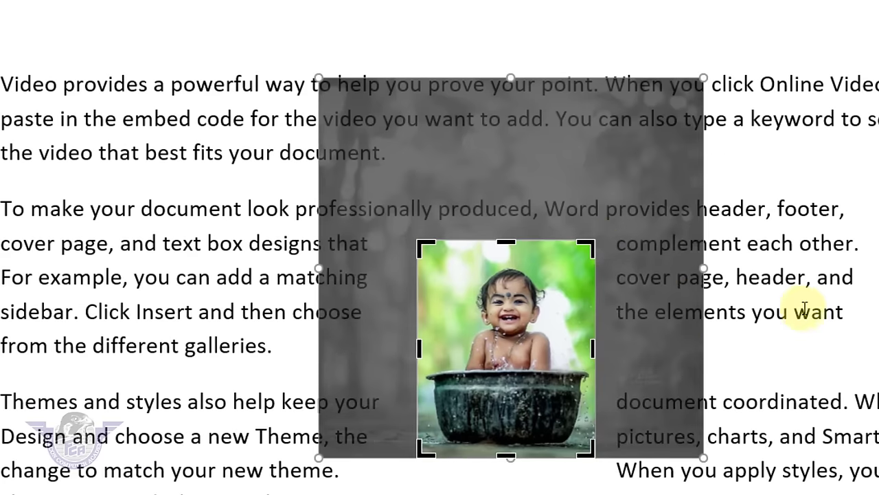
click(793, 311)
drag(475, 267, 89, 94)
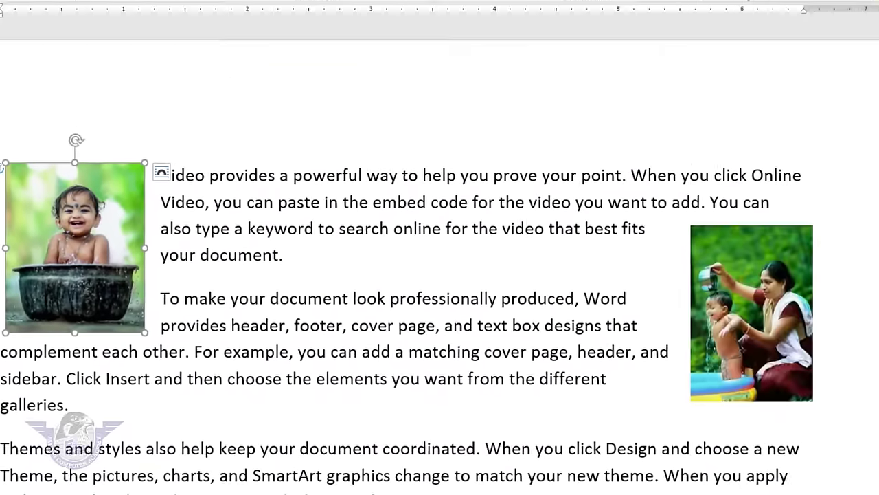
- Crop the baby photo to a spiky starburst shape
click(718, 45)
mouse_move(740, 81)
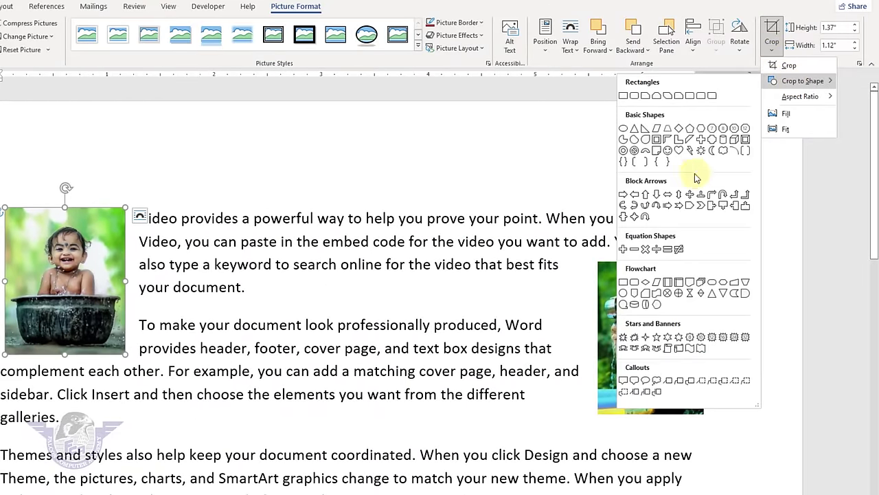
click(700, 338)
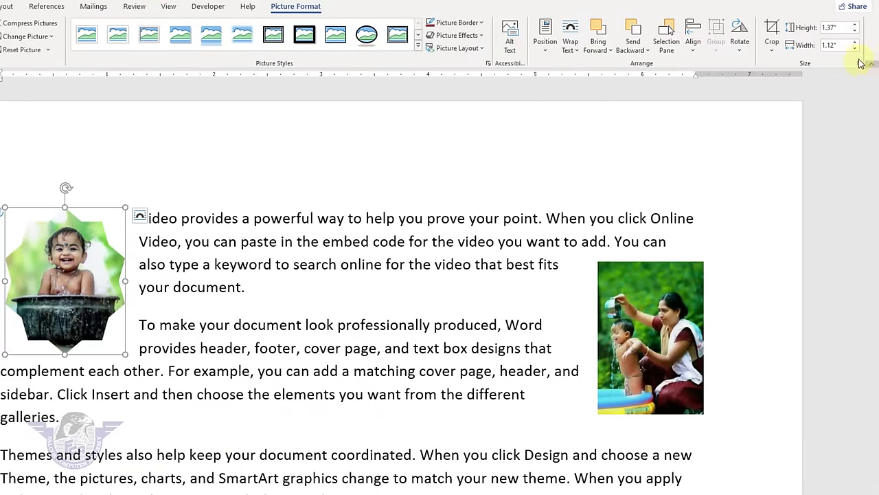
click(772, 49)
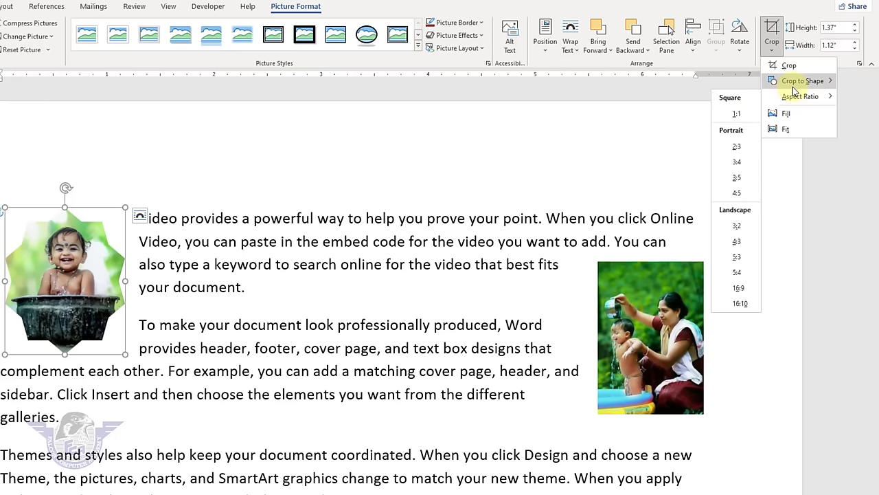
mouse_move(793, 88)
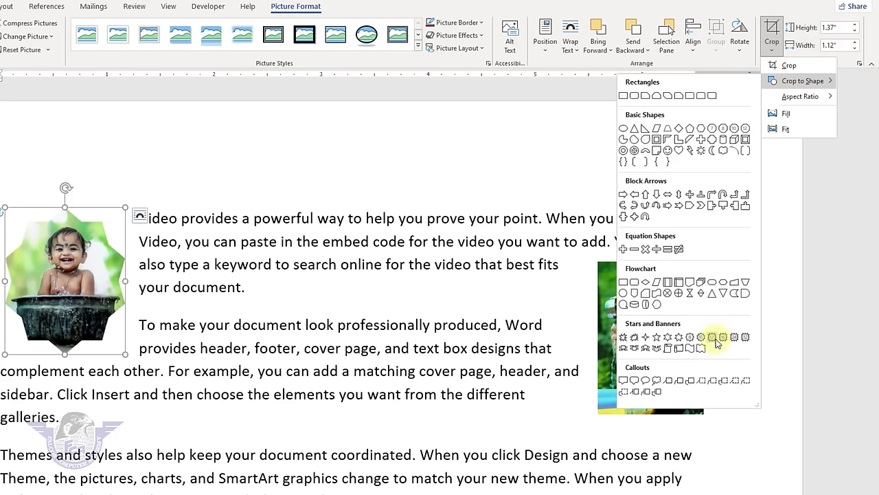
click(735, 338)
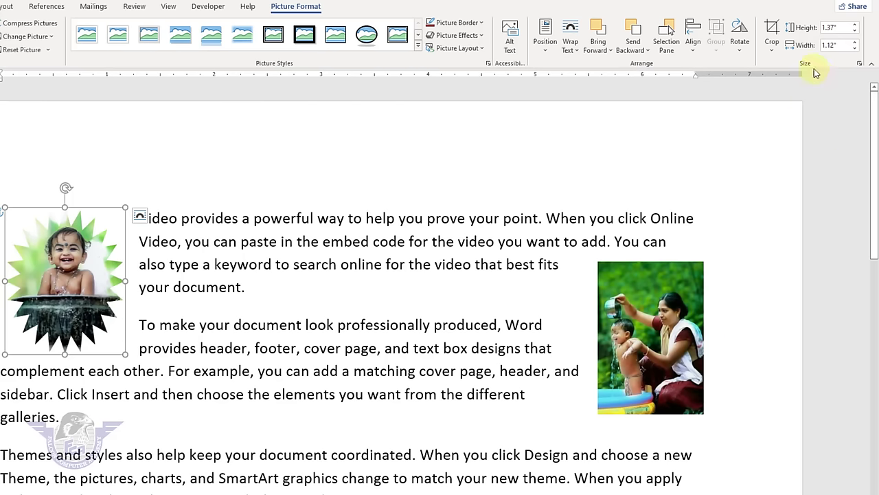
- Set the crop to Fill and reposition the baby image inside the star
click(770, 50)
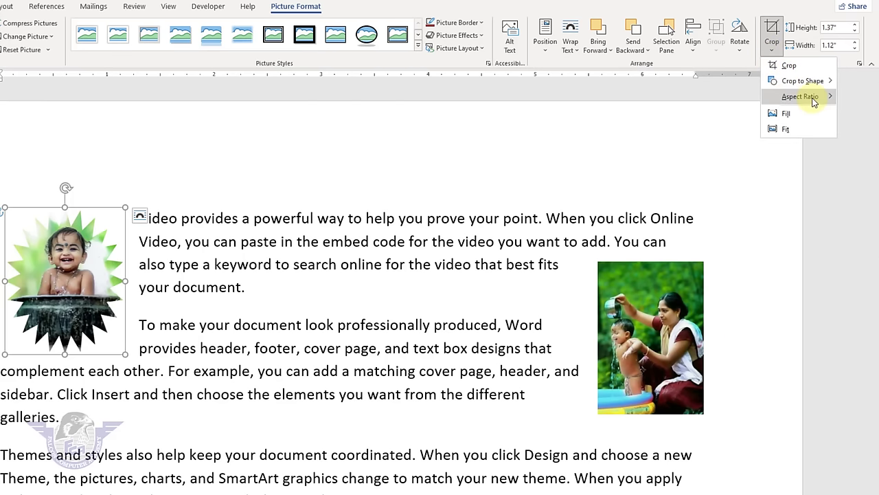
mouse_move(814, 101)
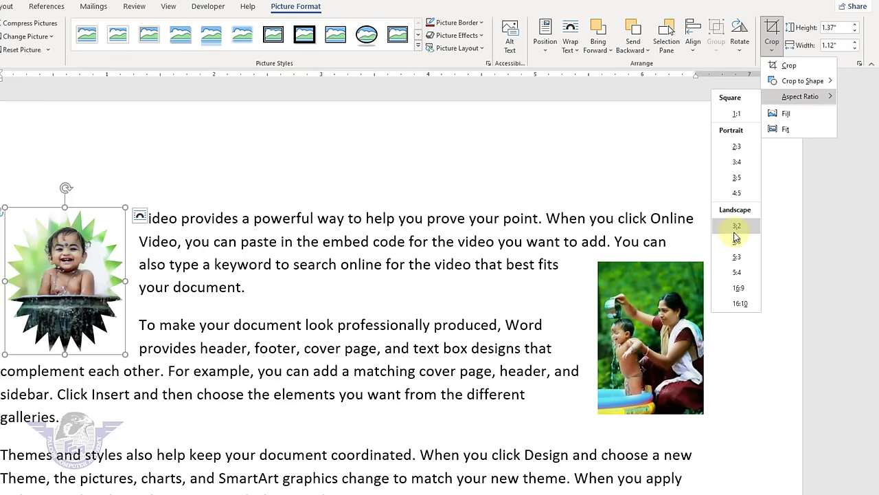
click(779, 213)
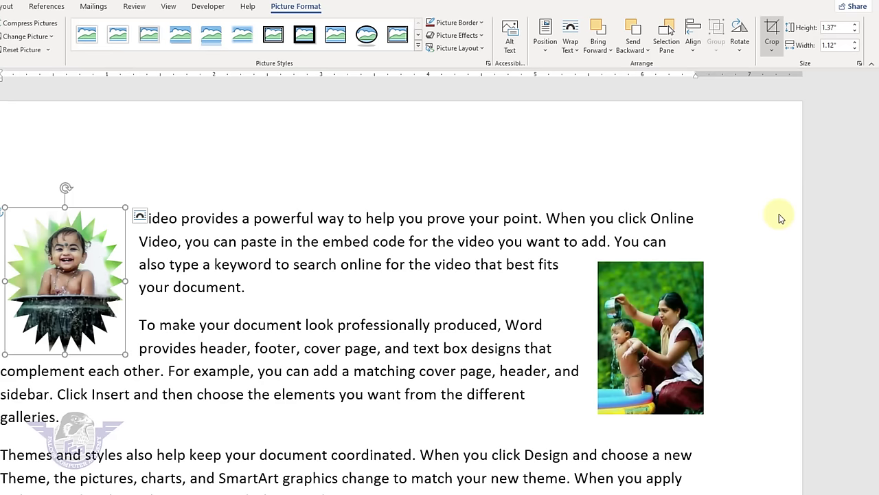
click(778, 58)
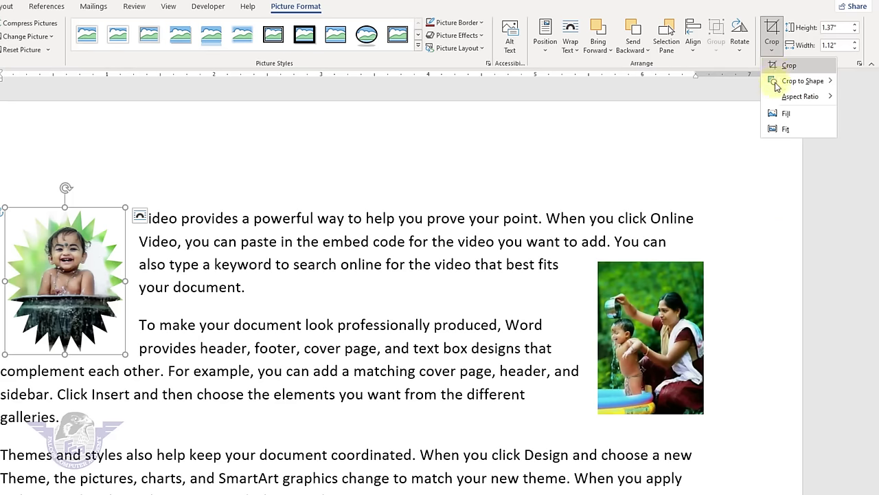
click(787, 114)
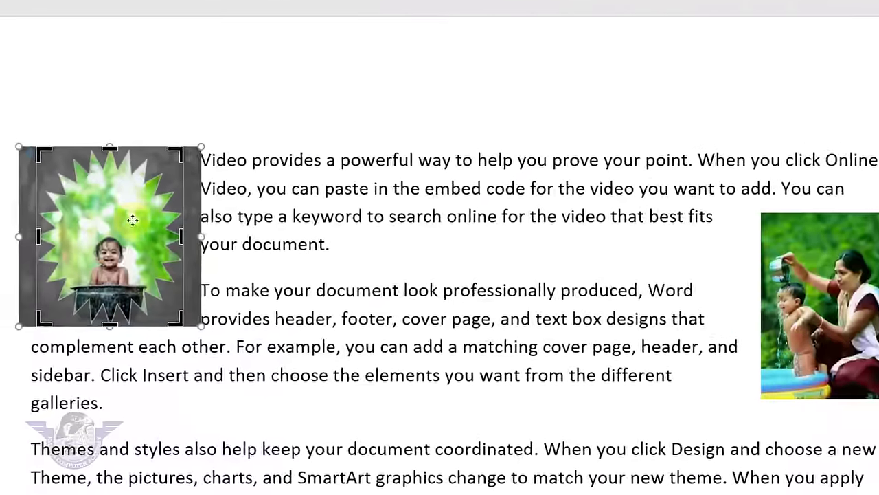
click(83, 280)
drag(180, 192, 200, 173)
- Move the mother-and-child photo into the paragraph and enlarge it to 2.7 inches tall
click(442, 200)
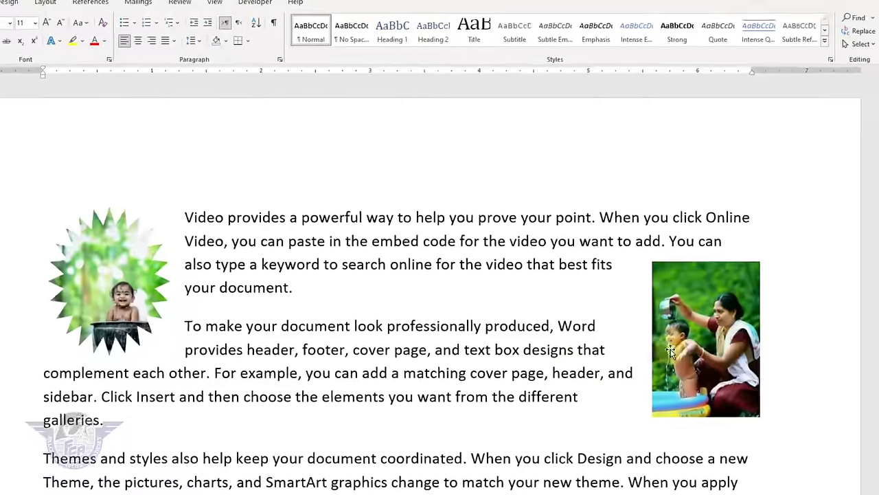
click(632, 337)
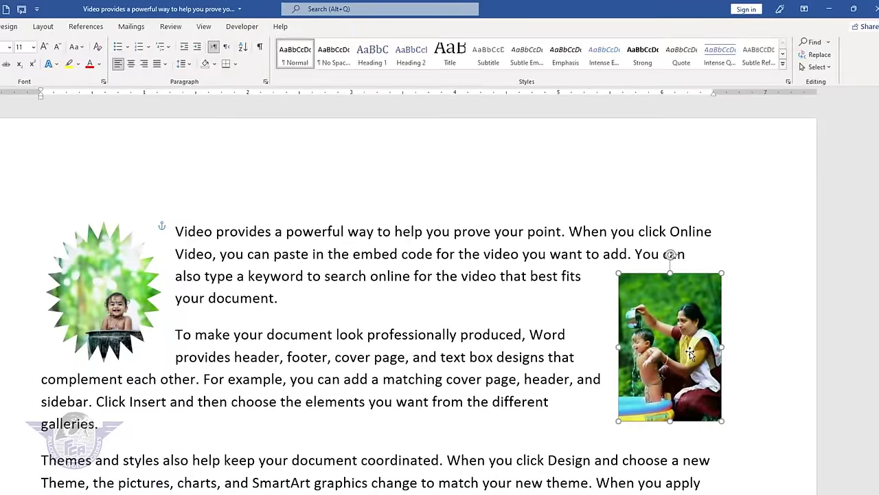
drag(600, 337, 491, 302)
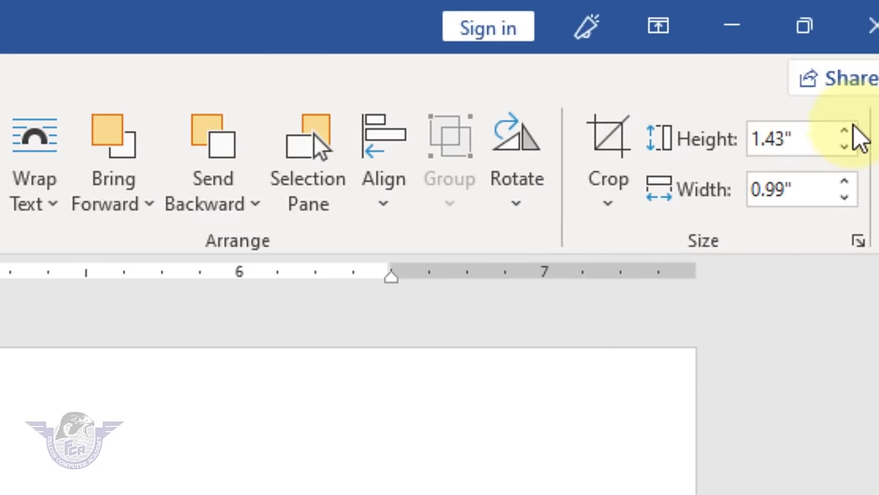
click(868, 44)
click(855, 127)
click(855, 127)
click(856, 127)
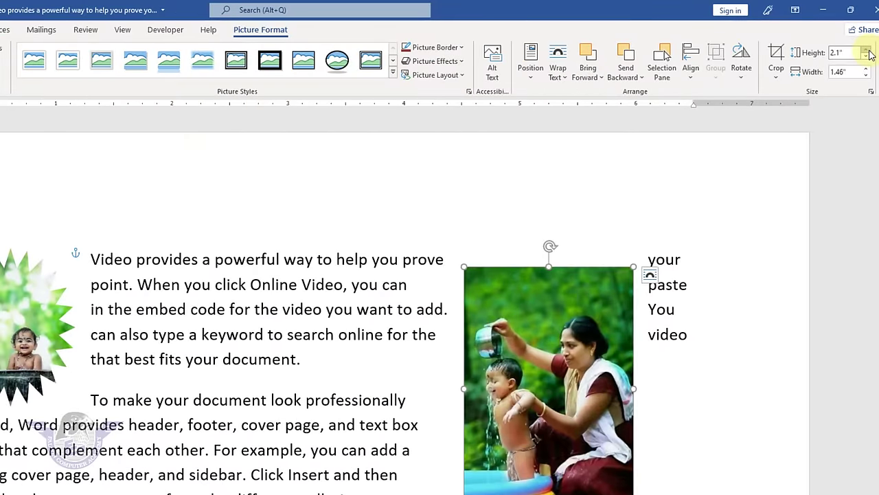
click(855, 127)
click(868, 53)
click(868, 52)
click(869, 52)
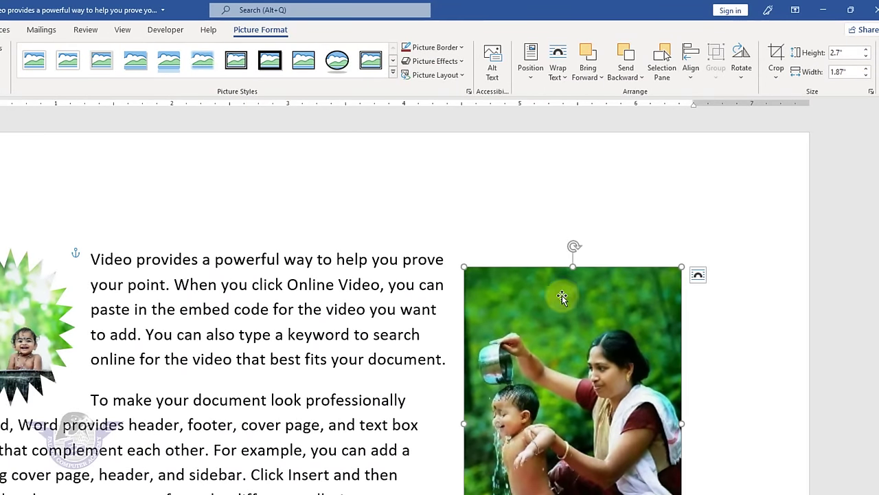
- Finish enlarging the photo to 3.2 by 2.22 inches and position it mid-paragraph
drag(561, 296, 474, 277)
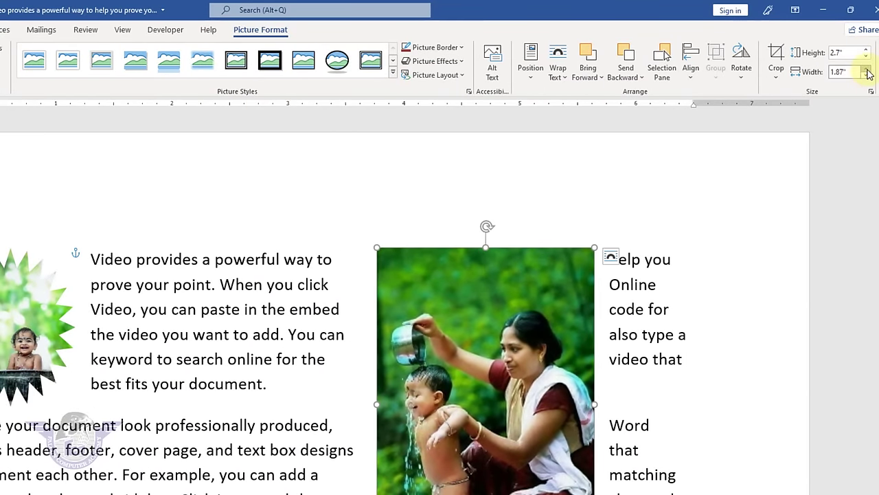
click(867, 69)
click(867, 70)
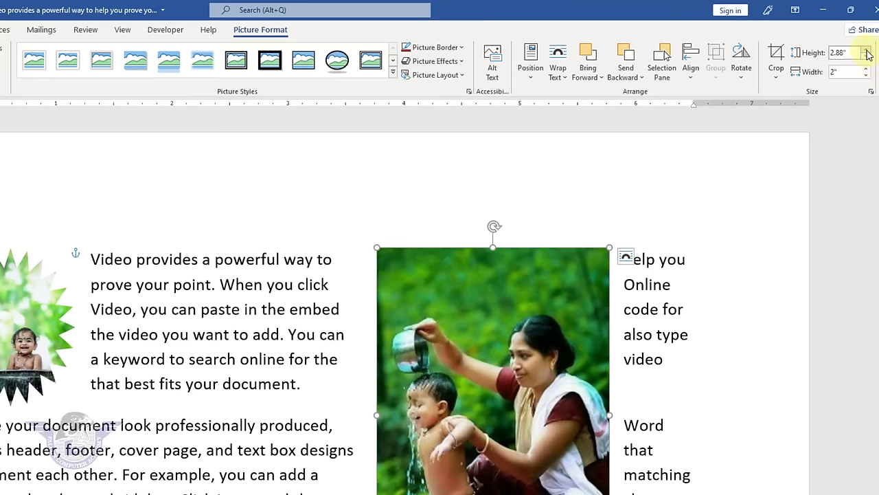
click(868, 53)
click(869, 52)
click(869, 52)
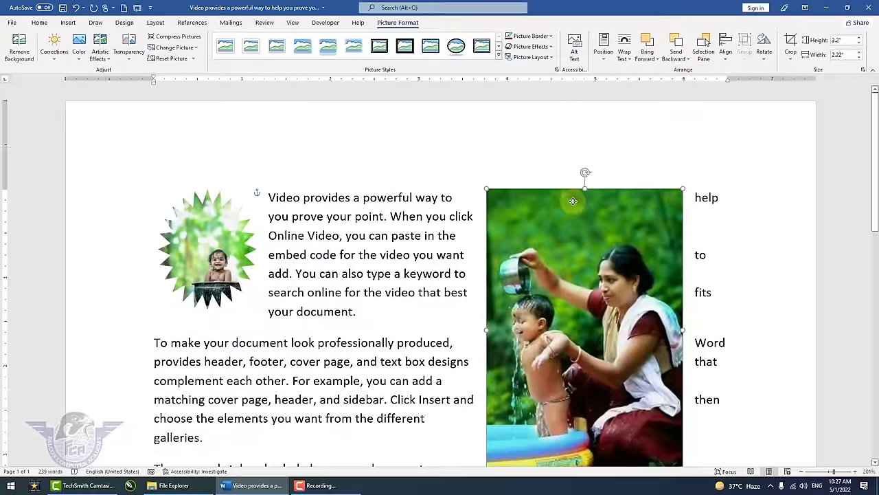
drag(606, 221, 526, 223)
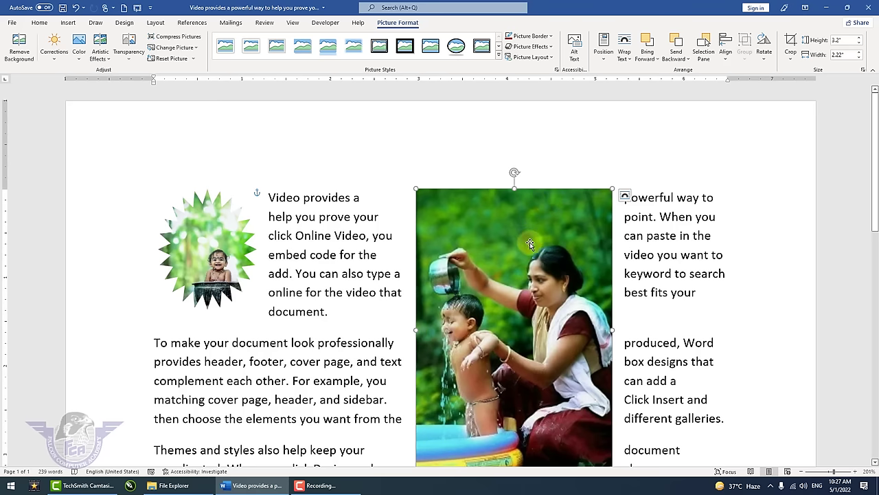
drag(531, 244, 543, 227)
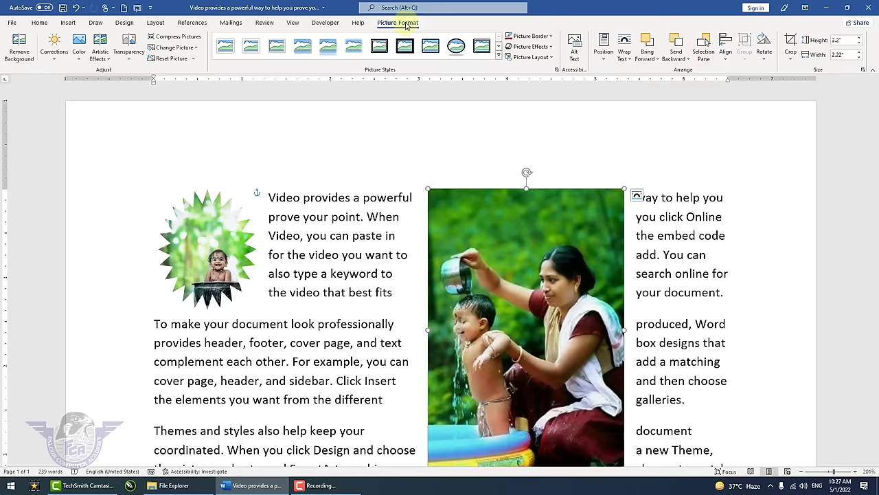
- Unlock the aspect ratio, set height and width to 1 inch, and move the photo right
click(863, 70)
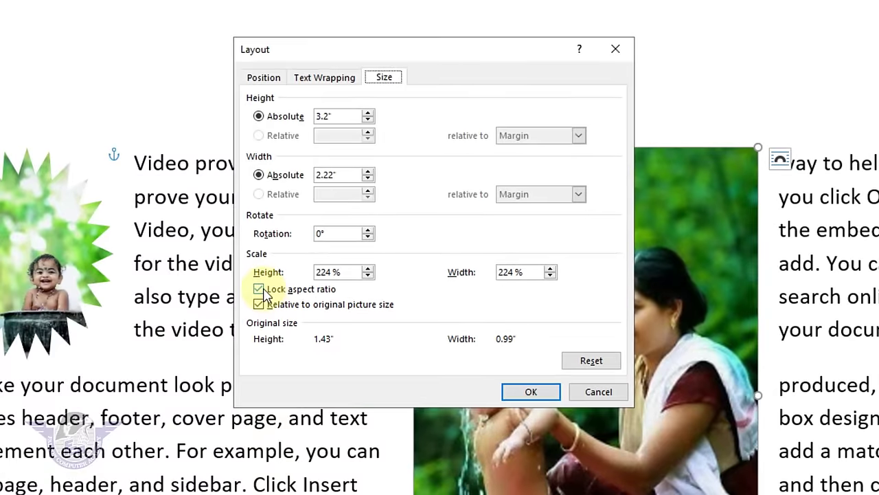
click(263, 292)
drag(343, 117, 240, 103)
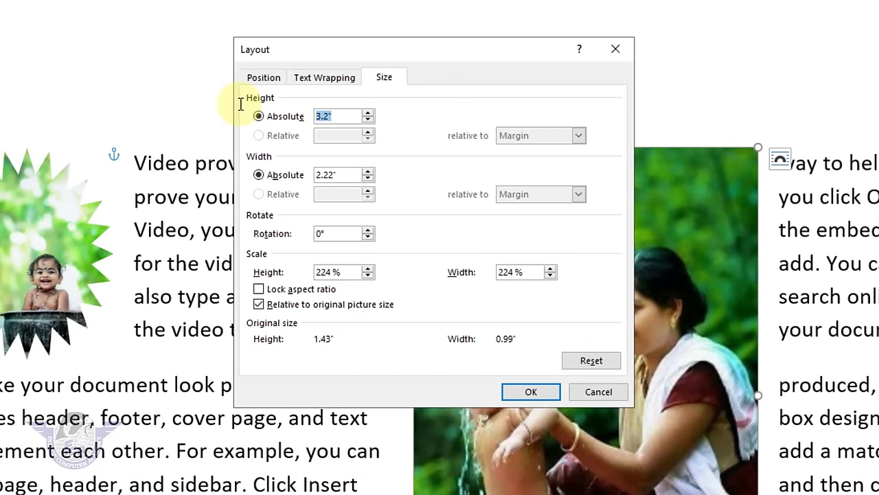
double_click(345, 174)
text(1)
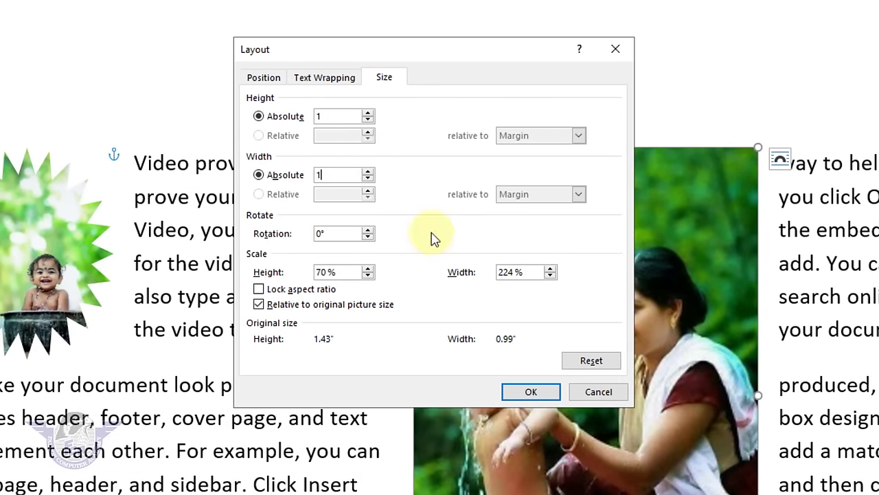
click(529, 390)
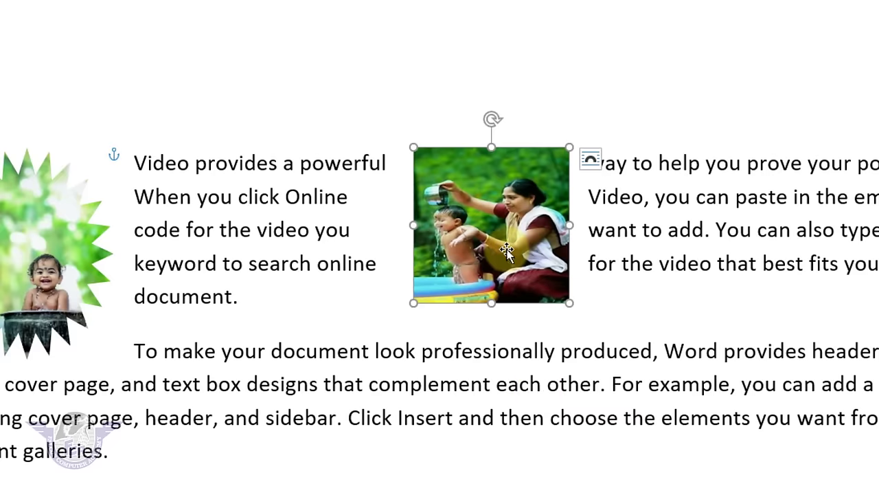
drag(507, 248, 692, 264)
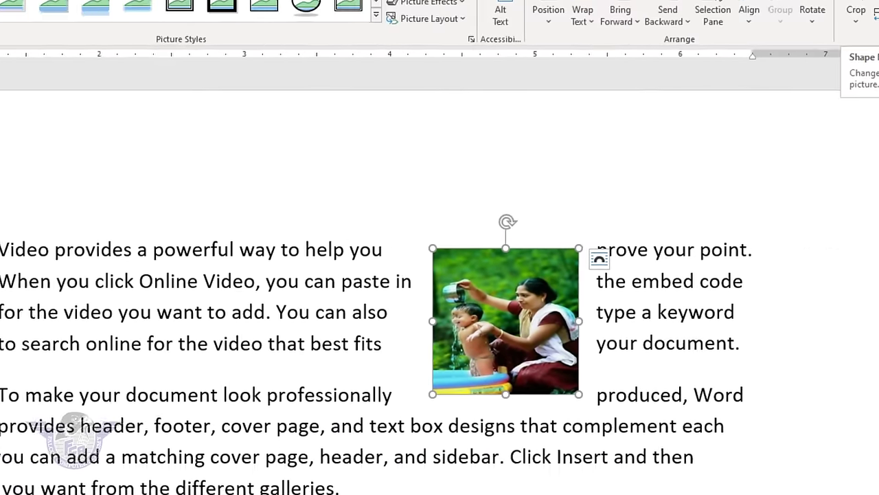
click(850, 53)
- Step the photo's height and width up to make it a 1.5 by 1.5 inch square
click(849, 53)
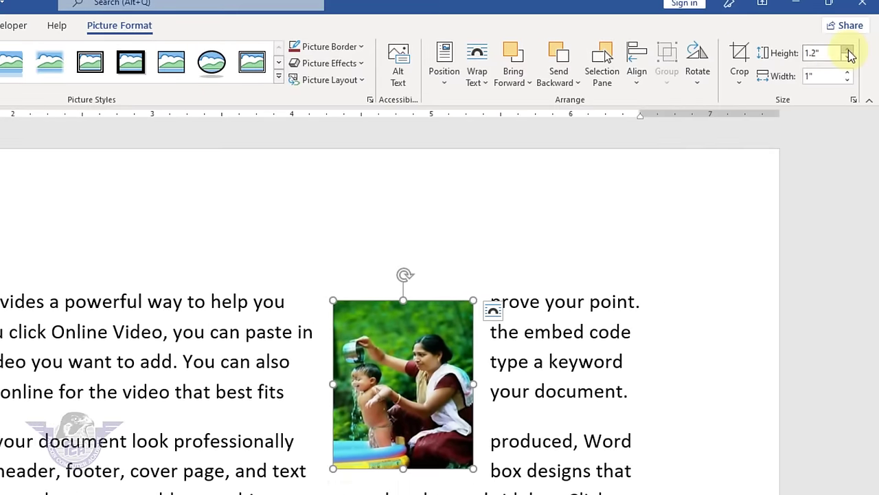
click(849, 52)
click(849, 52)
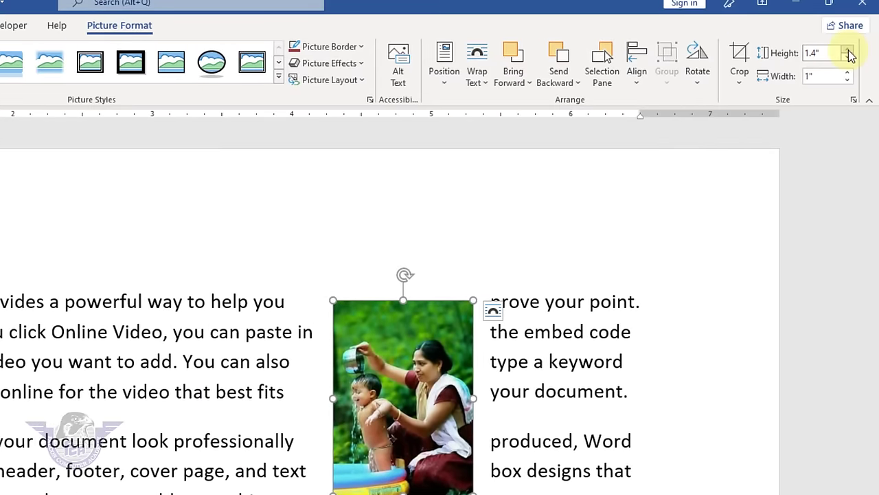
click(849, 53)
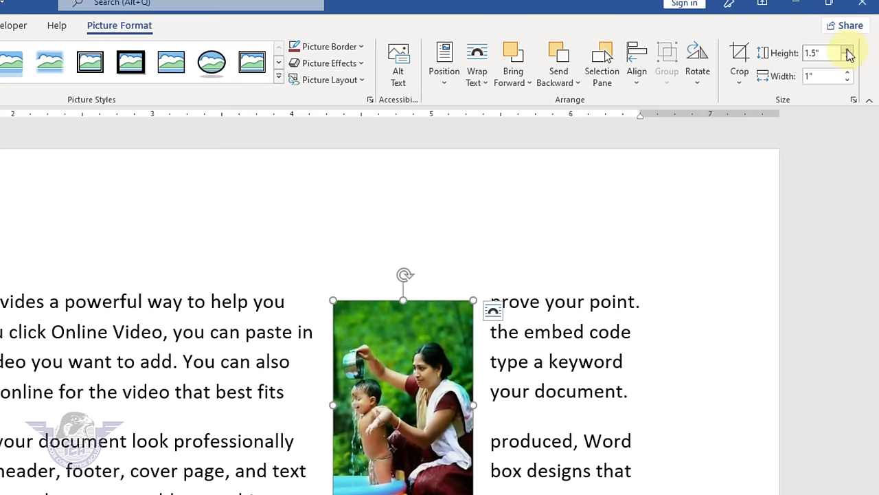
click(850, 73)
click(849, 73)
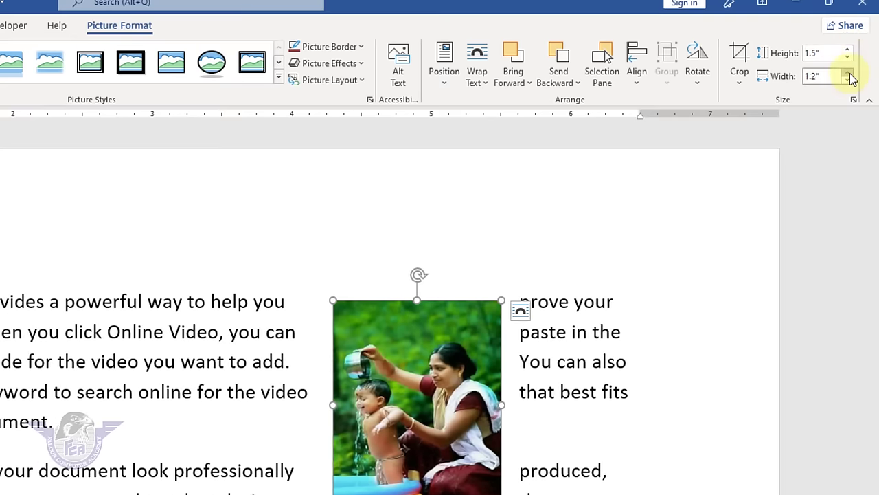
click(850, 73)
click(849, 73)
click(849, 72)
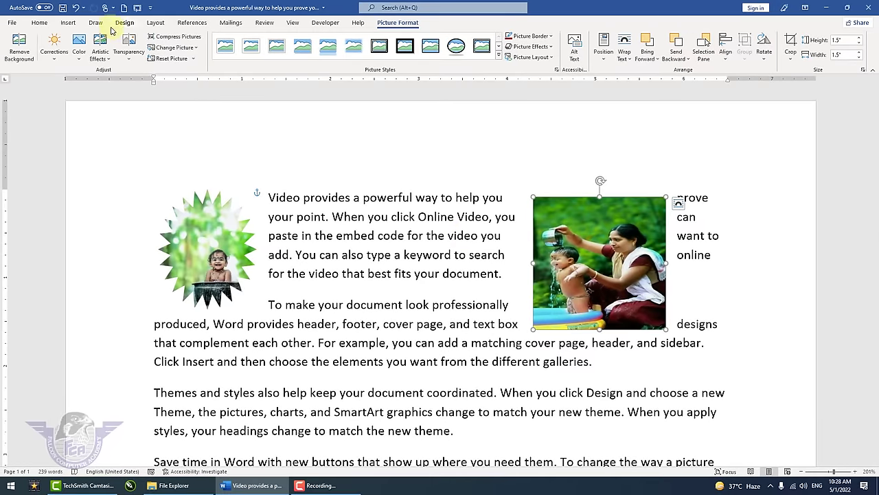
- Open the Stock Images library from the Insert tab and scroll through the photos
click(68, 22)
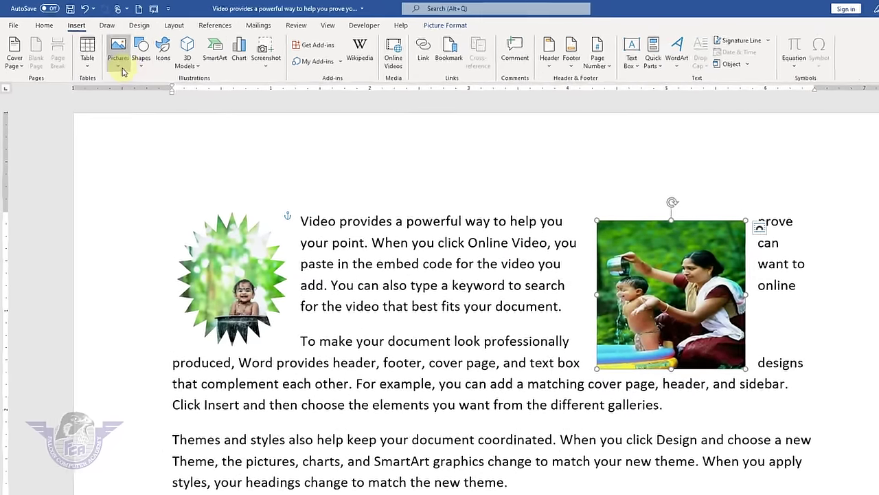
click(106, 53)
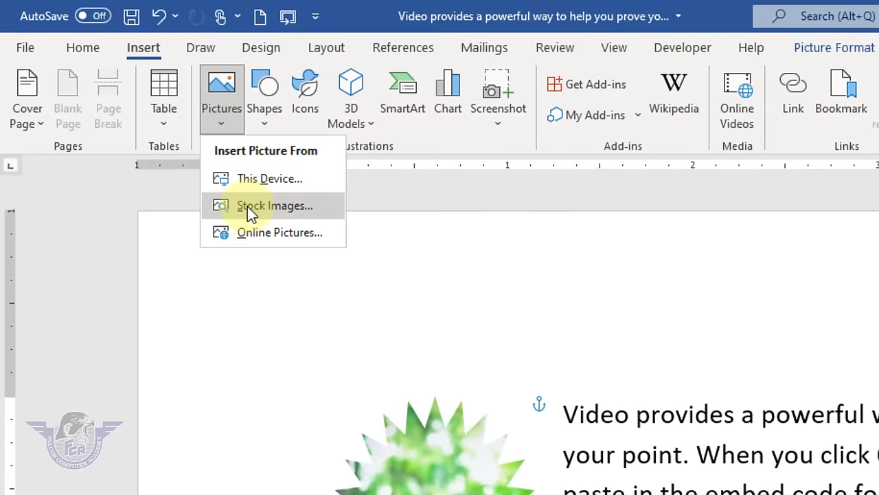
click(248, 207)
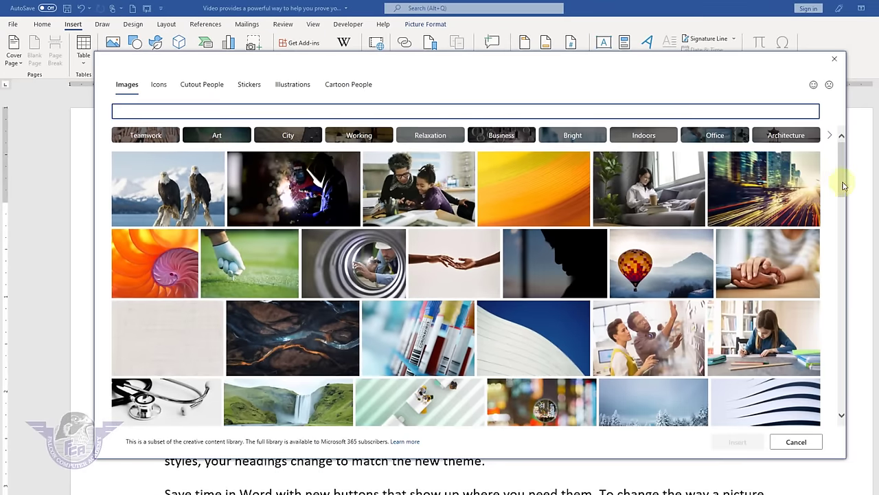
scroll(844, 186, down, 10)
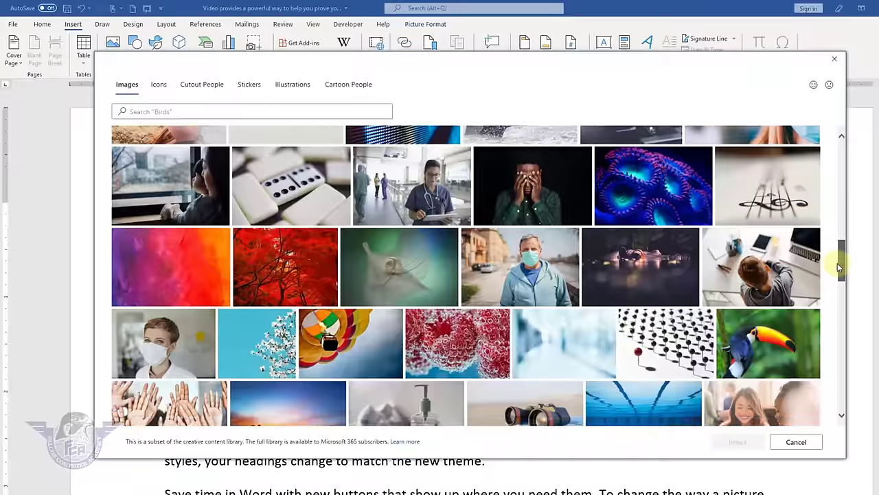
scroll(838, 263, down, 15)
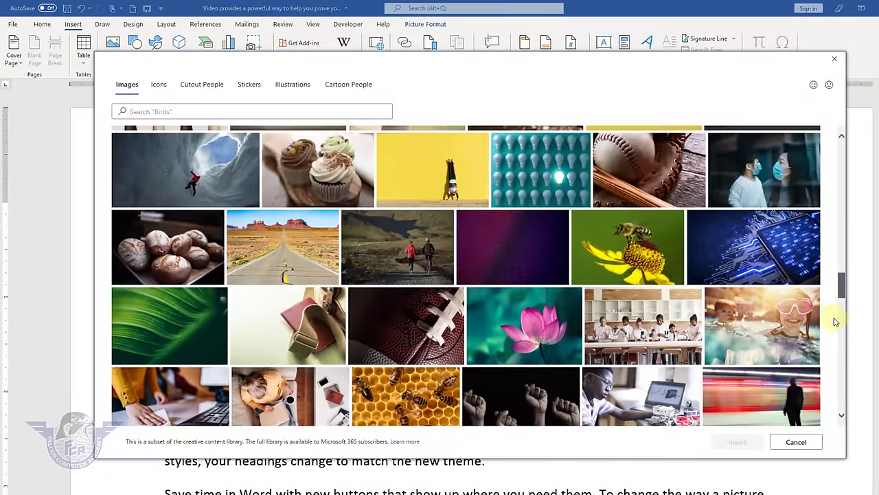
scroll(835, 326, down, 3)
scroll(832, 337, down, 2)
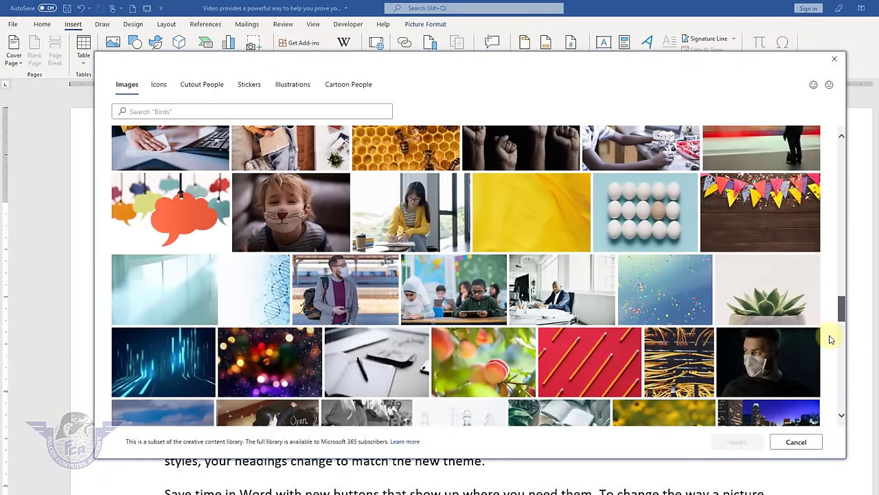
- Select the mother-with-child and unicorn cupcake photos and insert both
click(563, 294)
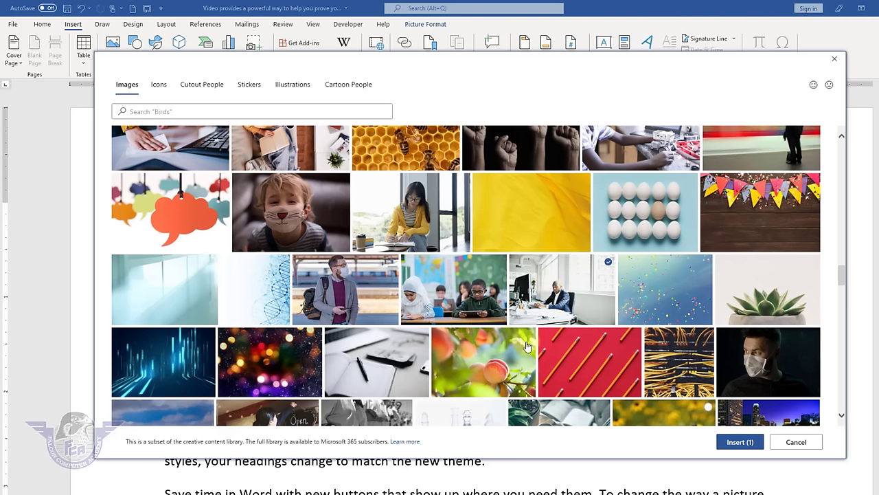
drag(844, 283, 841, 298)
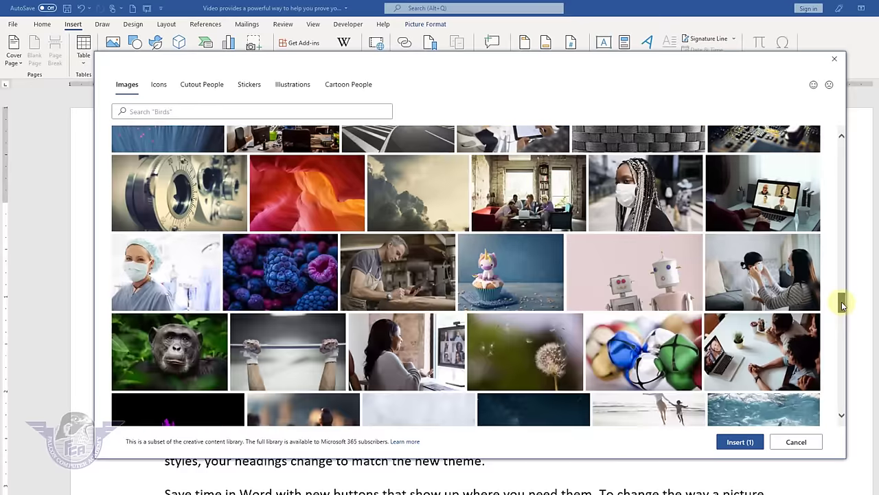
click(529, 258)
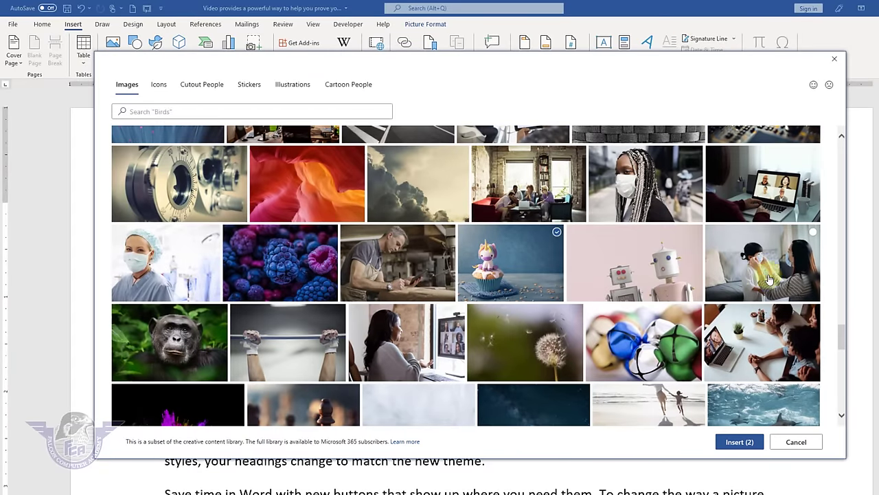
click(740, 442)
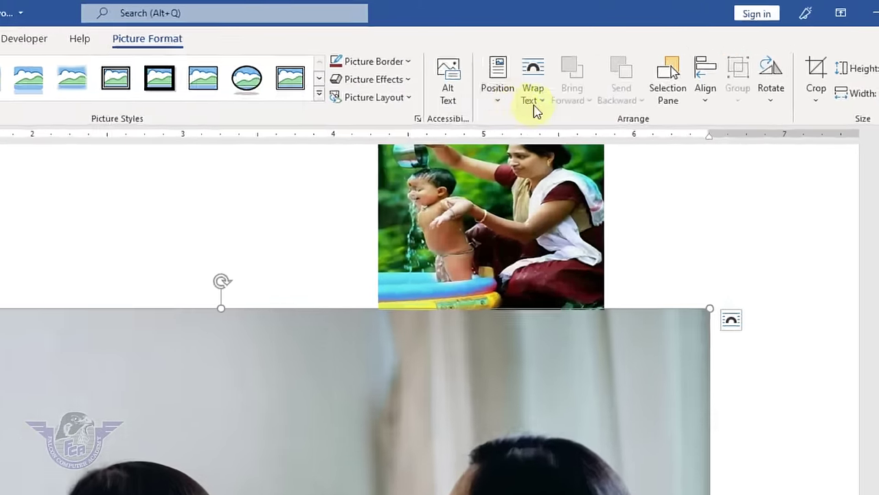
- Set the new picture to In Front of Text, then move the mask photo down-left and shrink it
click(663, 56)
click(511, 332)
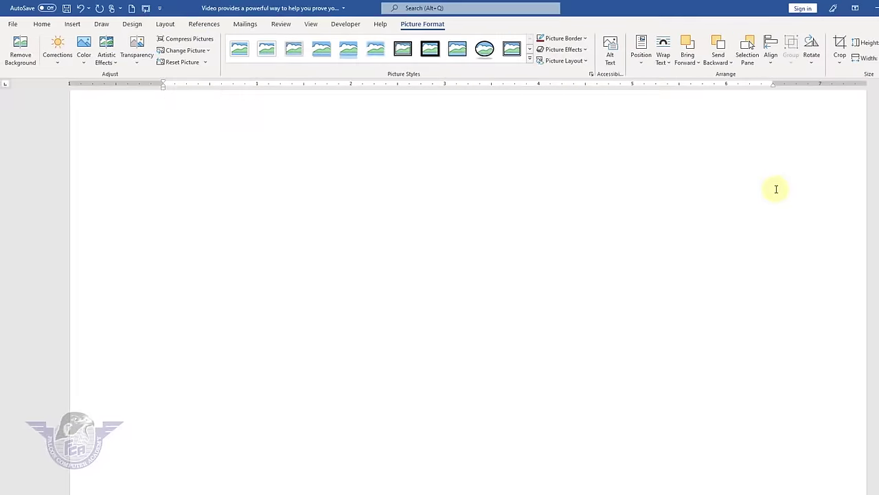
scroll(776, 189, up, 10)
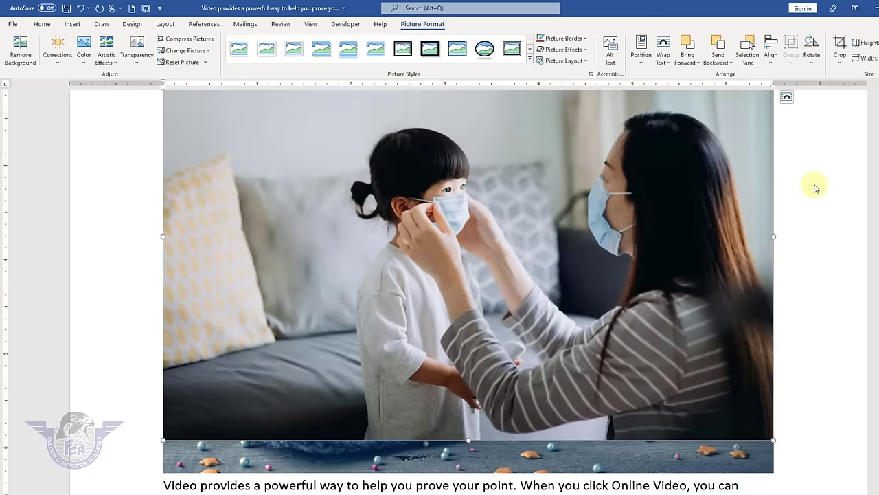
click(810, 186)
drag(670, 199, 649, 281)
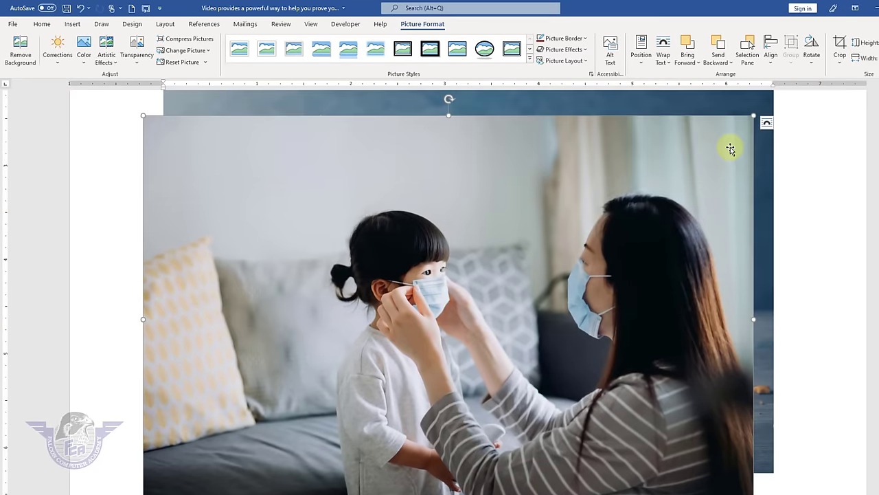
drag(754, 117, 397, 354)
- Resize the unicorn cupcake picture so it sits just below the starburst baby photo
click(435, 314)
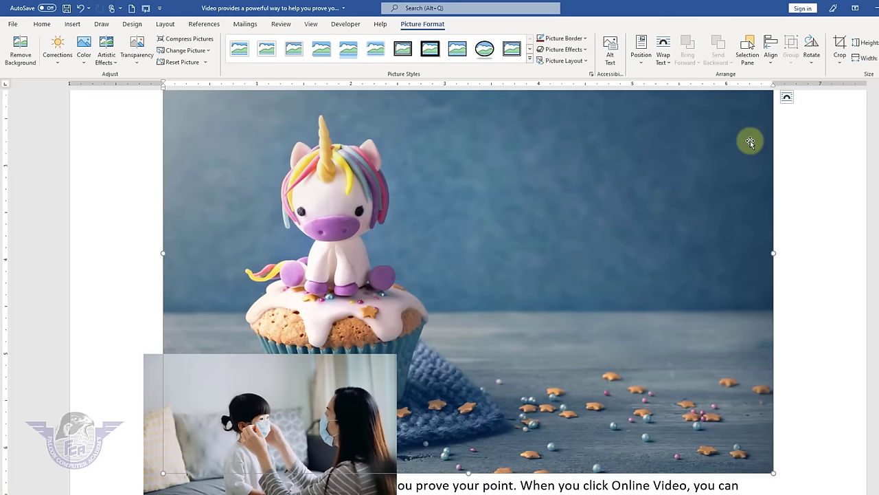
scroll(750, 142, up, 3)
drag(772, 173, 440, 397)
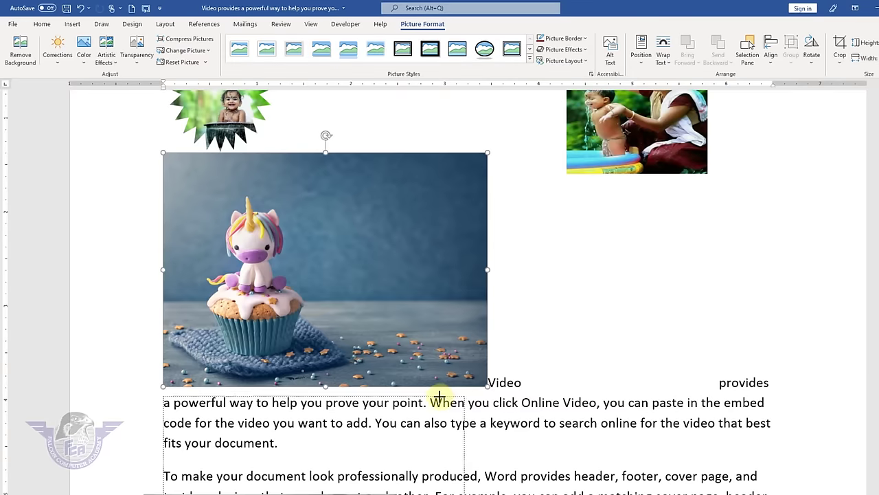
key(ctrl+z)
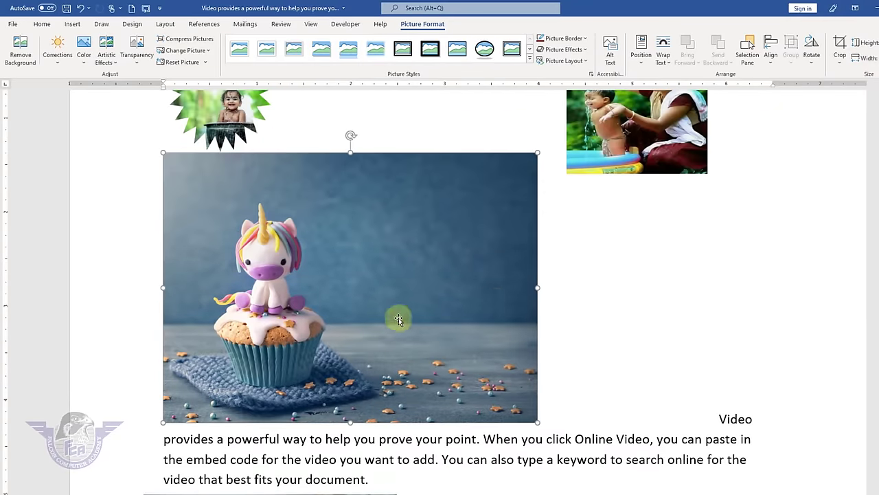
scroll(395, 288, down, 3)
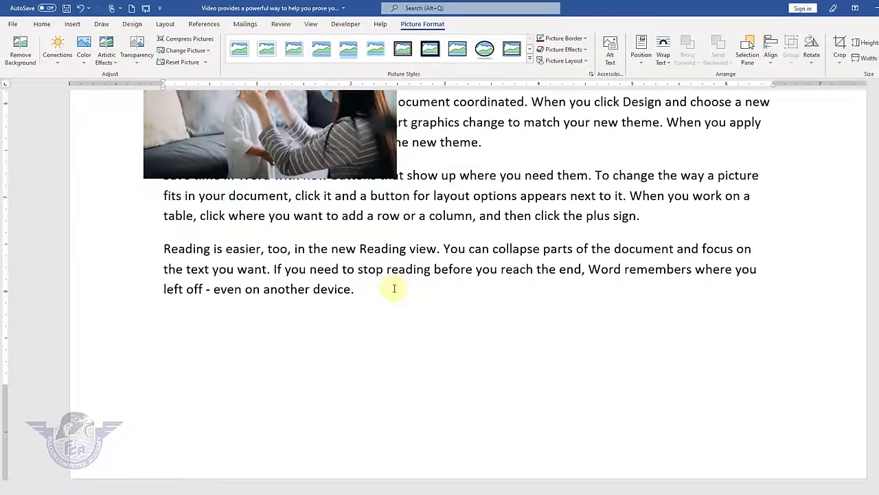
scroll(397, 282, up, 10)
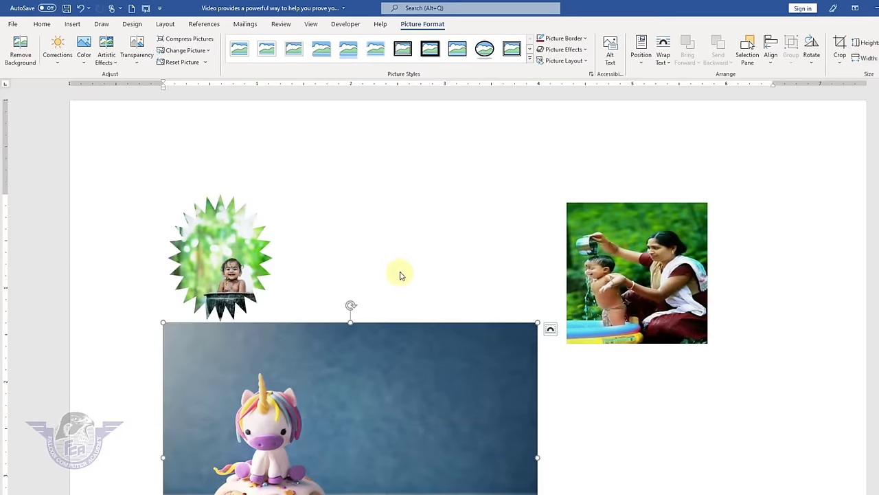
- Search Bing online pictures for 'apple' and insert the stacked fruit-slices photo
click(73, 25)
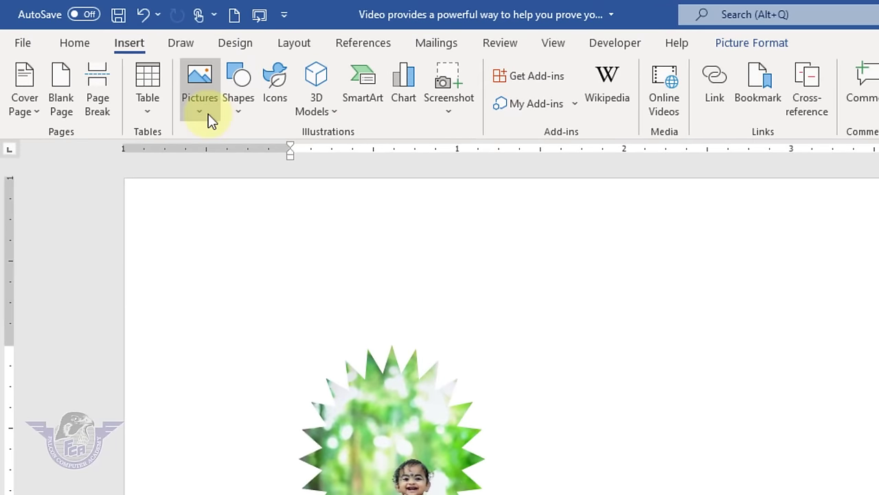
click(212, 118)
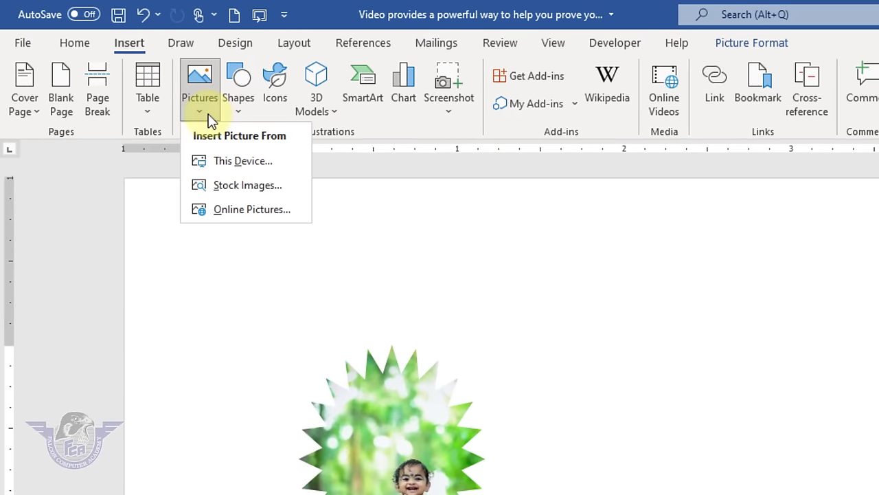
click(281, 201)
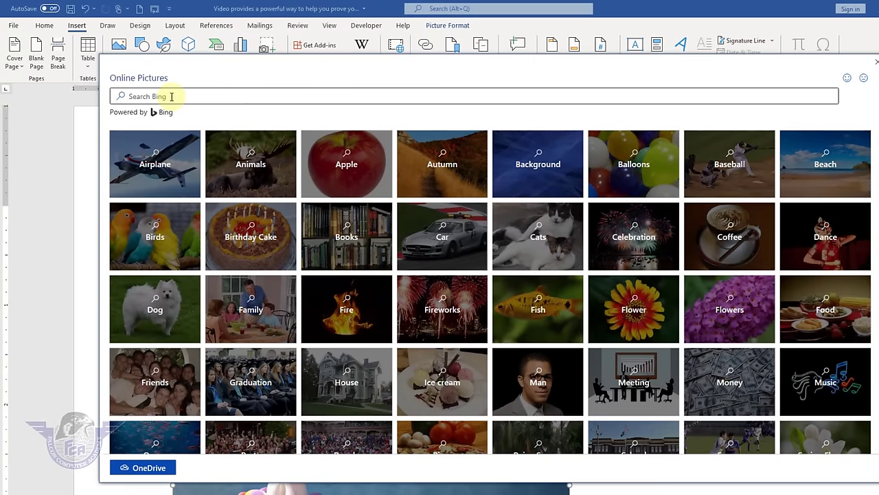
click(171, 96)
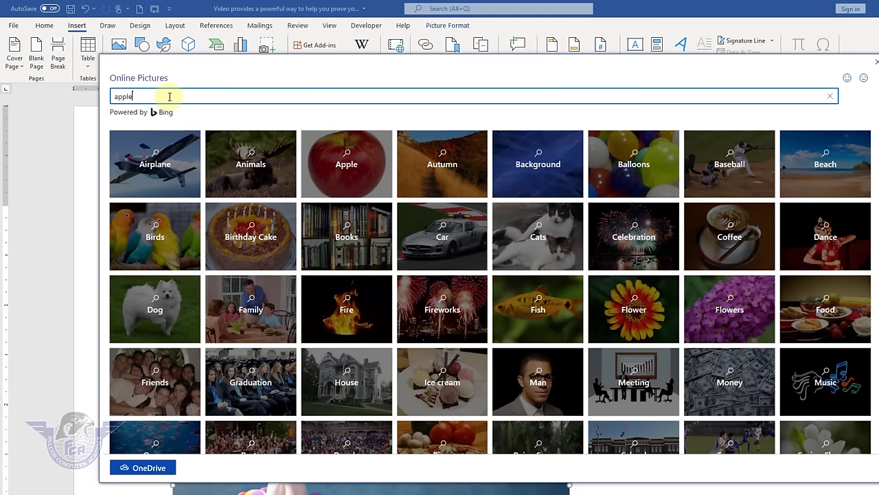
key(Return)
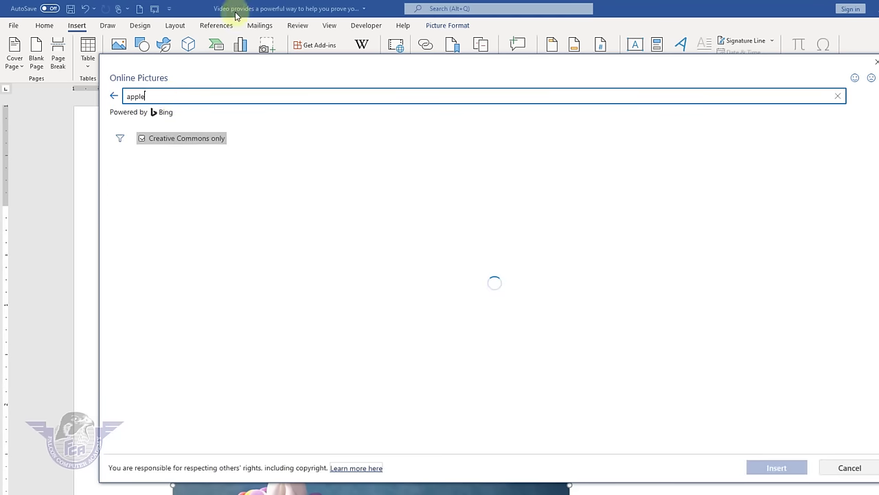
scroll(540, 355, down, 2)
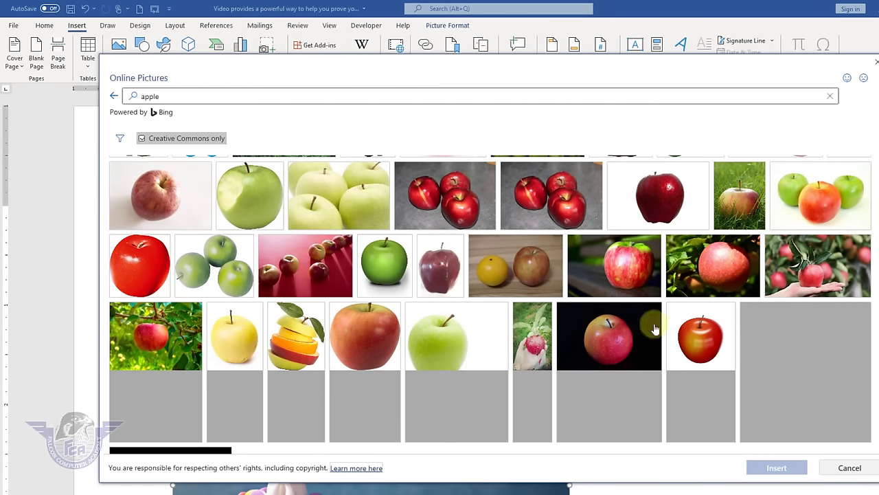
click(296, 316)
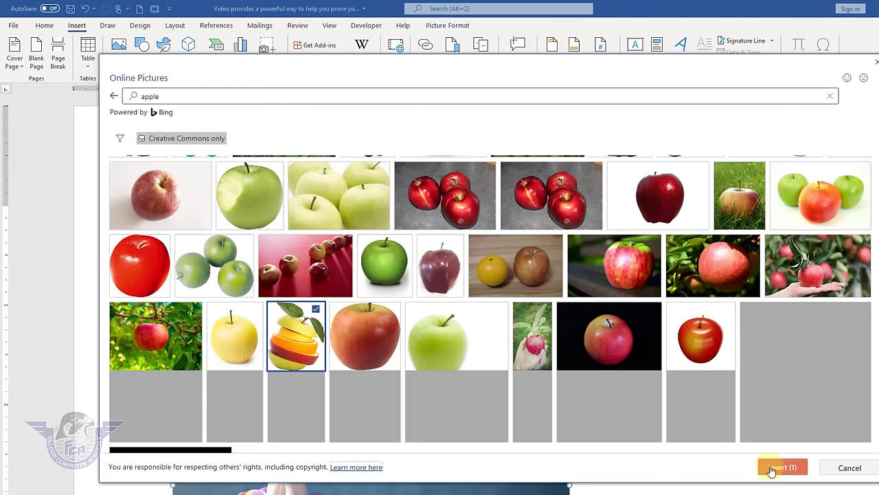
click(776, 467)
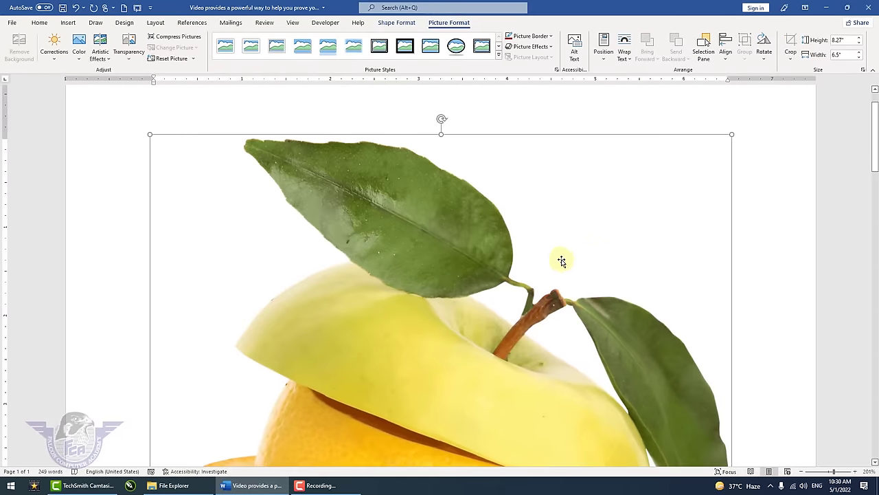
- Float the fruit-slices photo In Front of Text, shrink it to 3.61" by 2.52" and move it up-left
click(622, 60)
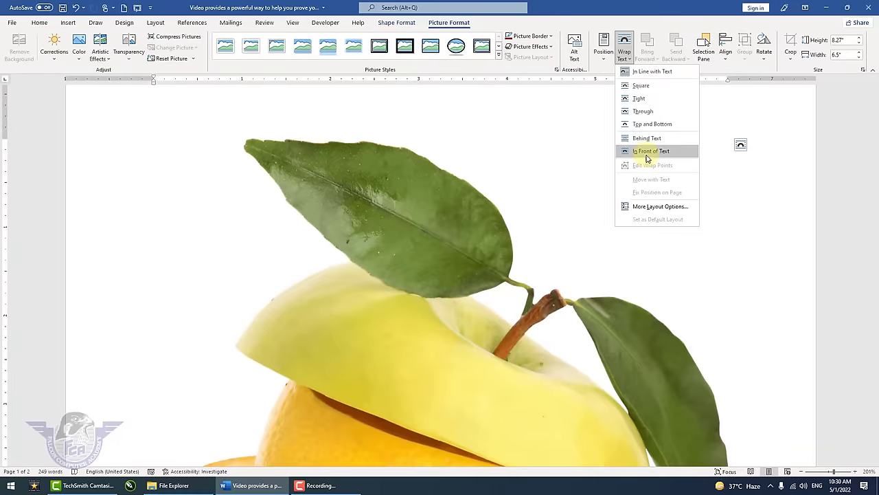
click(646, 153)
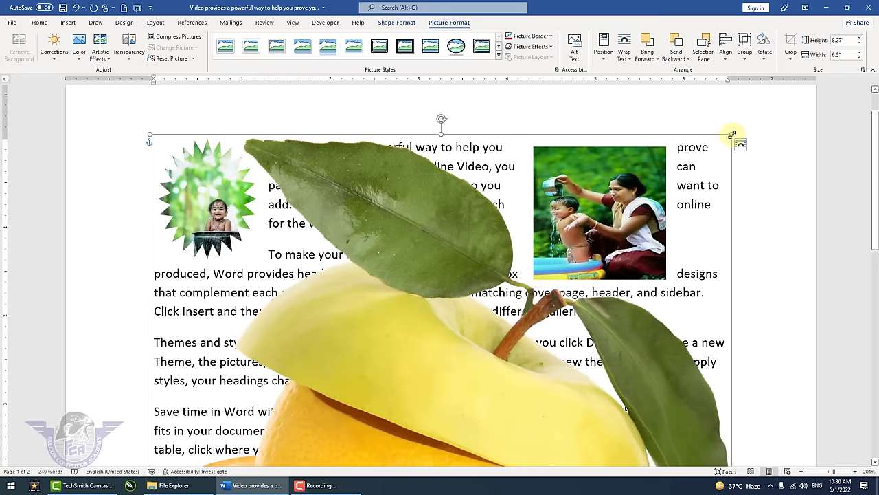
drag(732, 136, 347, 395)
scroll(257, 419, down, 5)
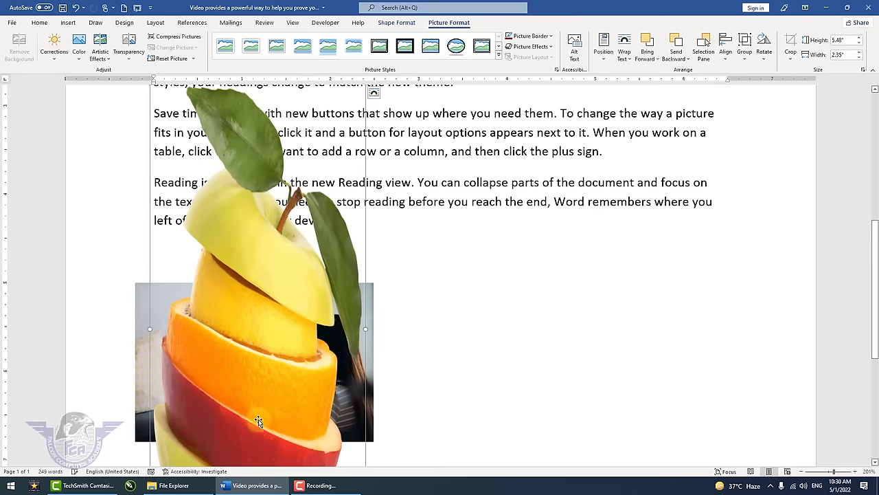
drag(305, 363, 522, 313)
scroll(572, 408, down, 2)
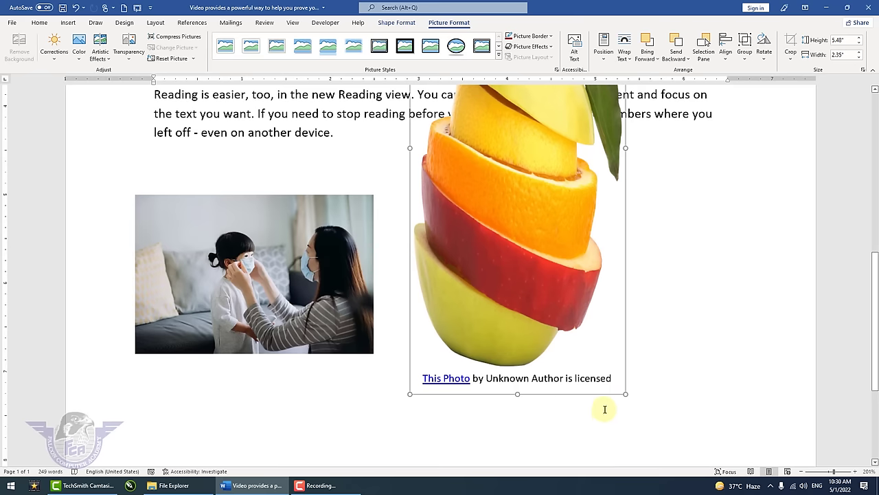
drag(625, 390, 641, 267)
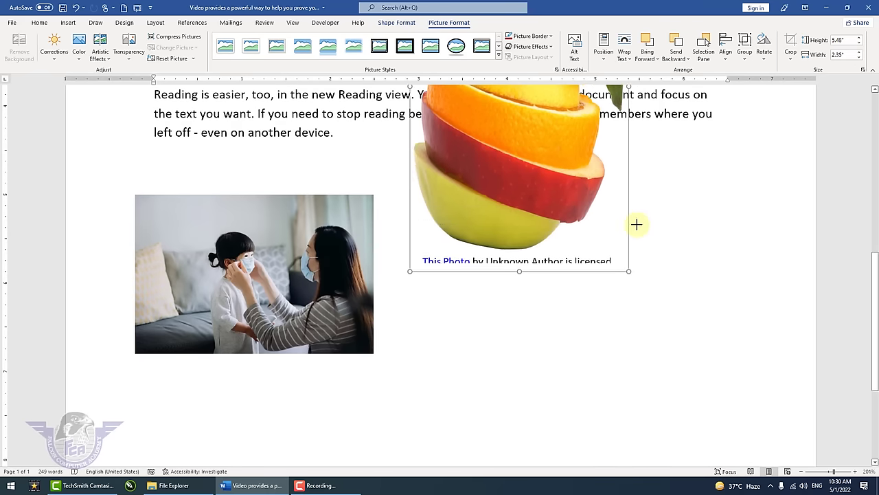
scroll(639, 260, up, 7)
drag(465, 320, 417, 255)
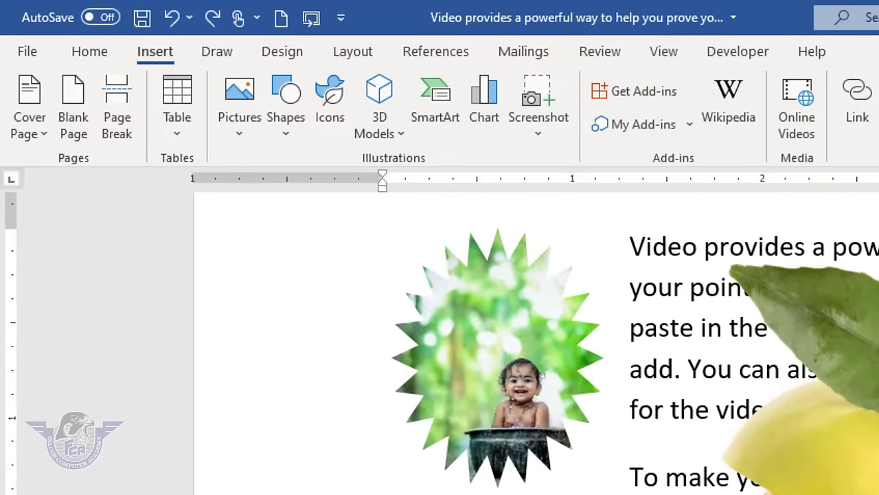
- Delete all text and pictures with Ctrl+A and Delete, leaving the Shapes gallery open
key(ctrl+a)
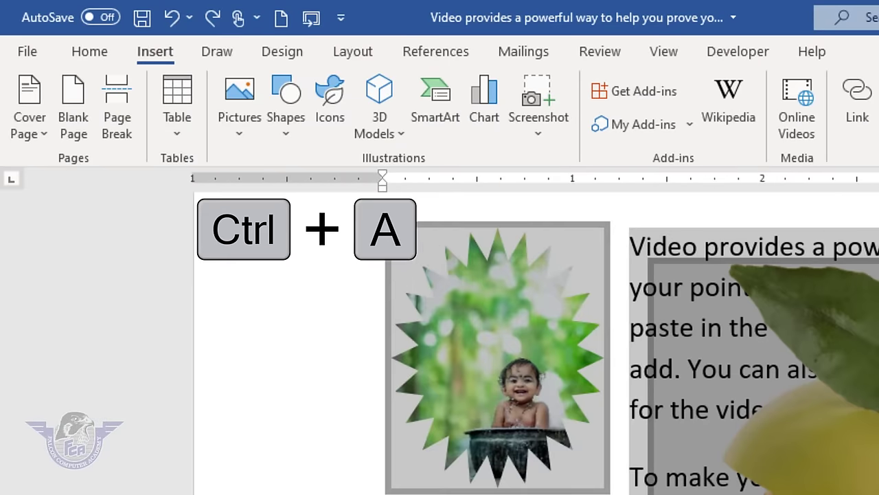
key(Delete)
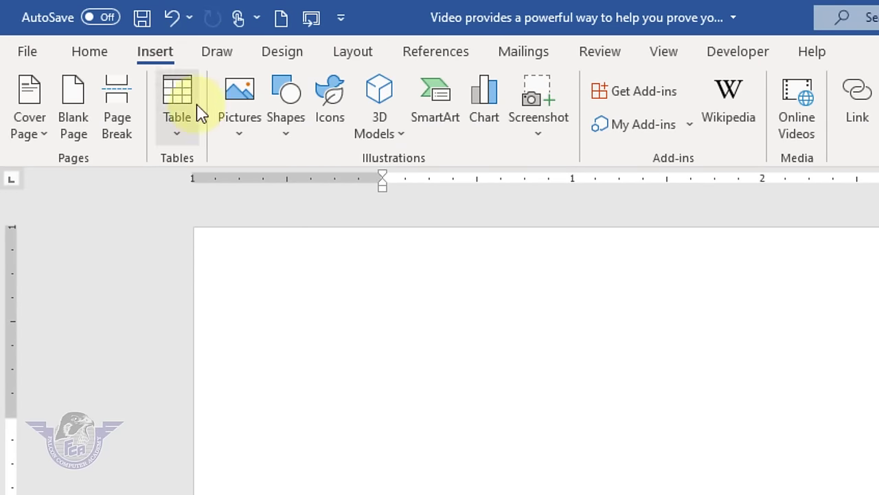
click(287, 142)
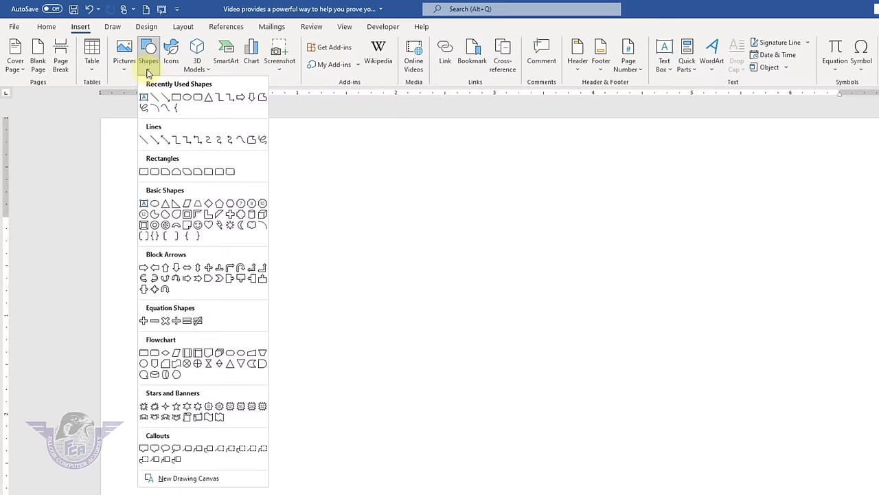
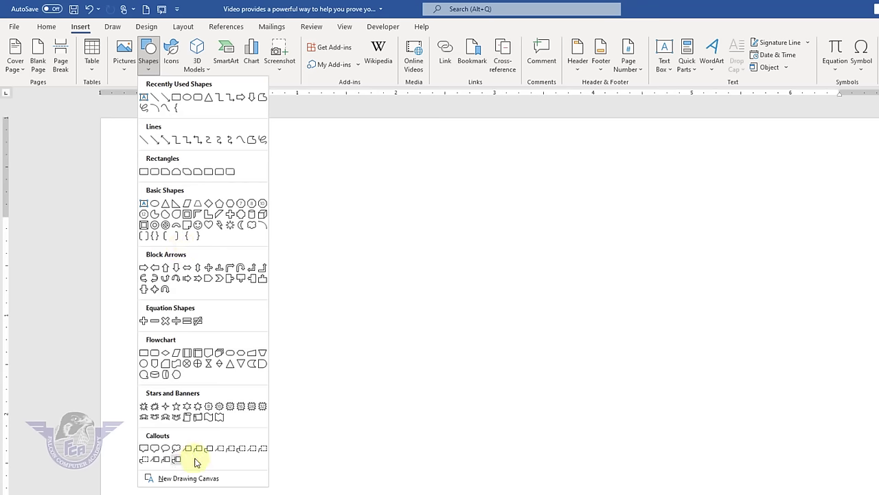
- Draw an oval speech-bubble callout and stretch its tail out to the lower right
click(165, 454)
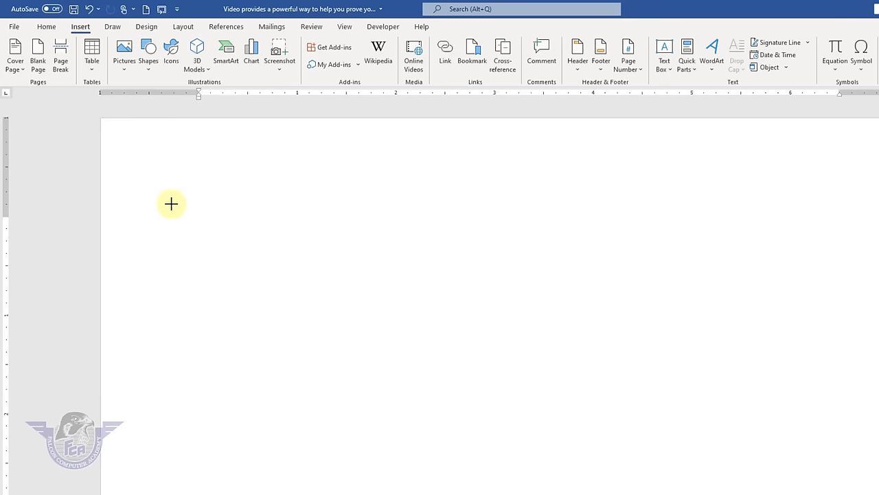
drag(162, 193, 328, 374)
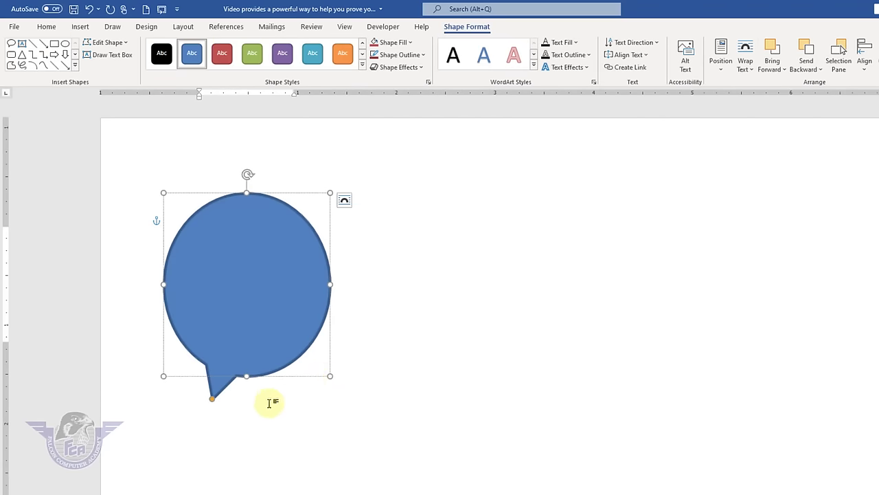
drag(212, 399, 462, 364)
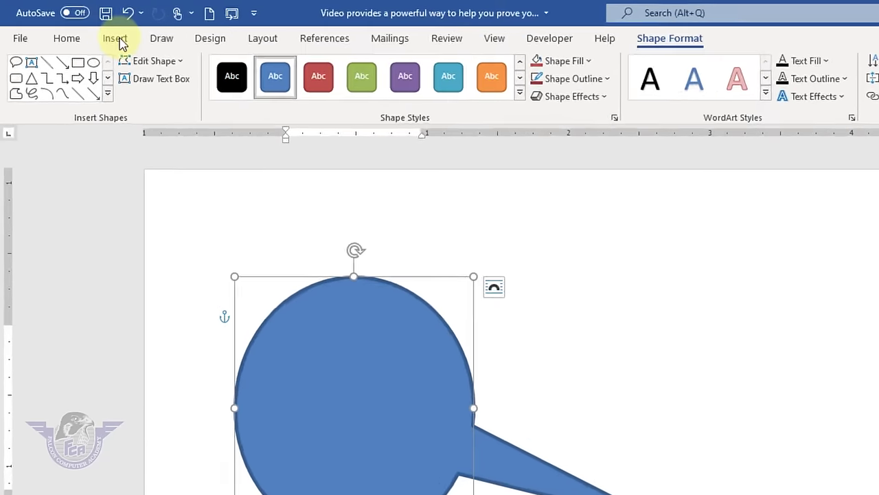
click(80, 26)
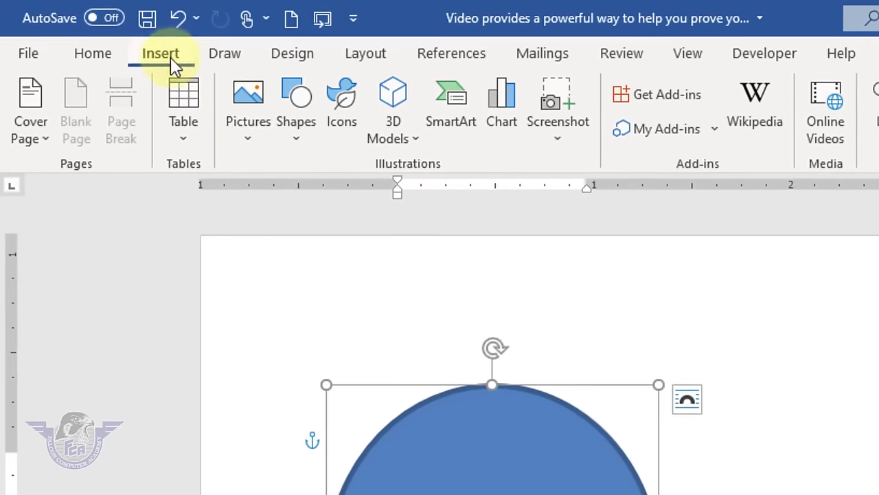
click(294, 131)
- Draw a long rectangle right of the speech bubble and shift it left and down
click(379, 197)
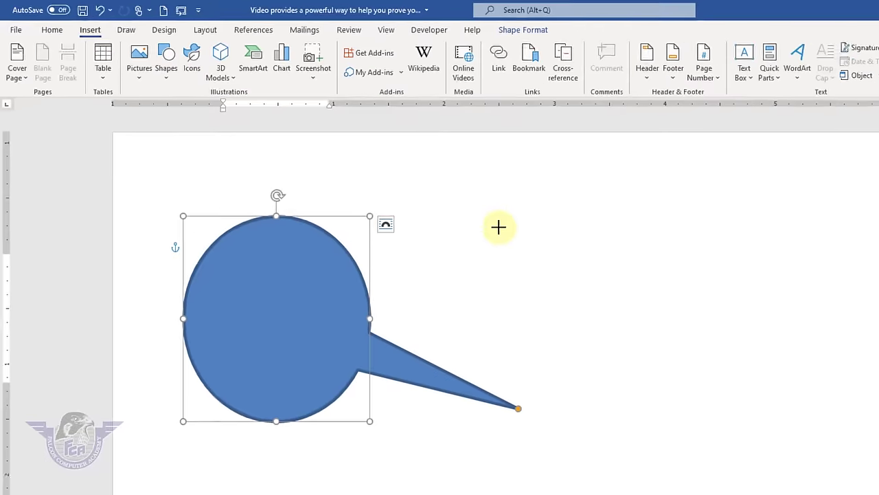
mouse_move(484, 204)
mouse_down()
mouse_move(797, 267)
mouse_move(878, 274)
mouse_up()
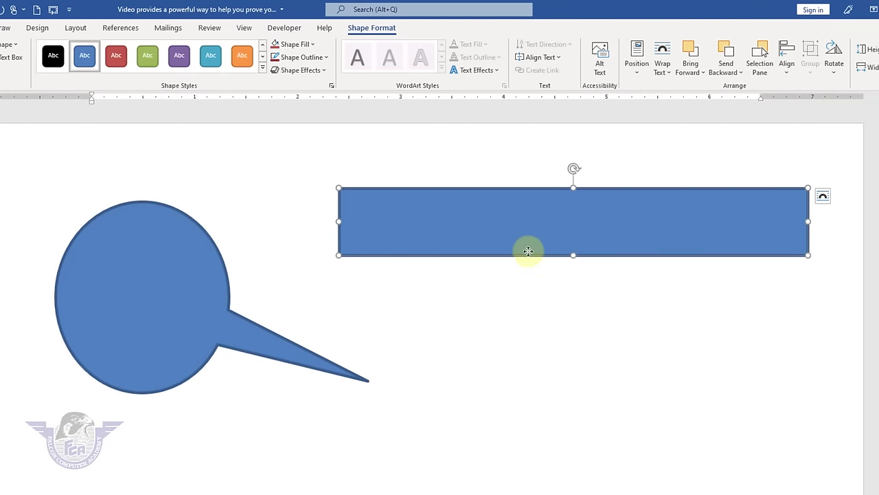
drag(528, 251, 485, 280)
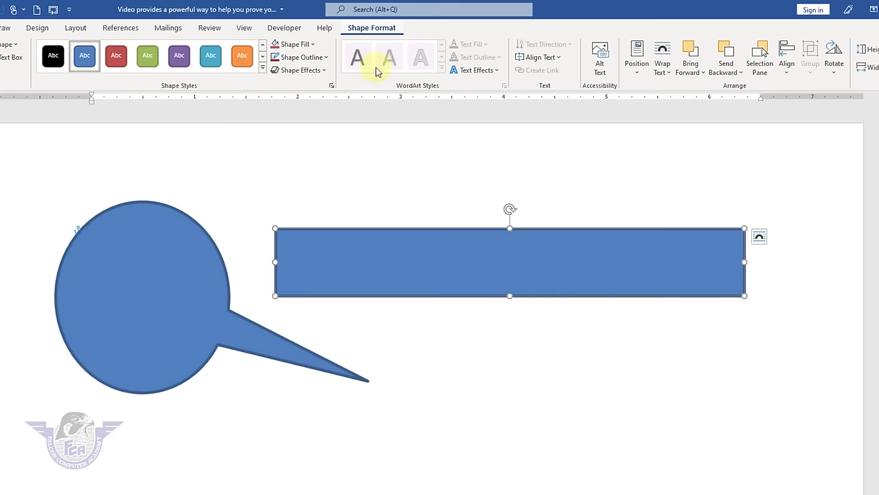
click(396, 261)
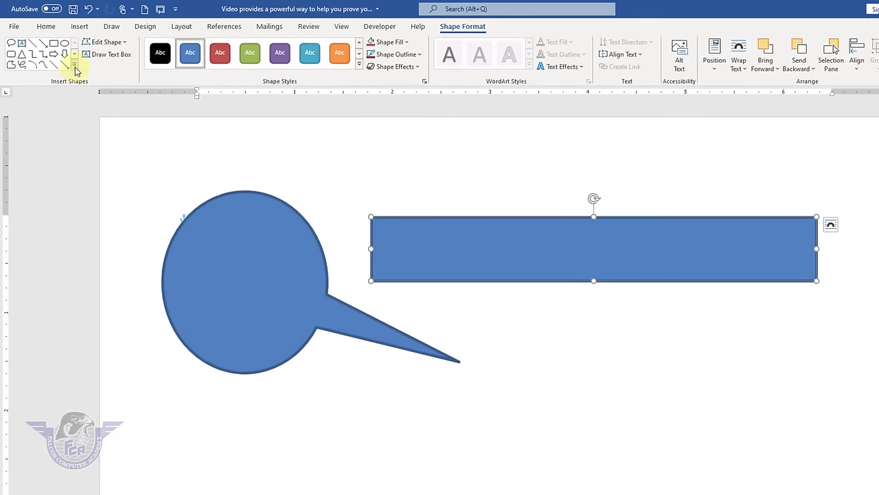
- Draw a star shape over the right end of the rectangle
click(73, 64)
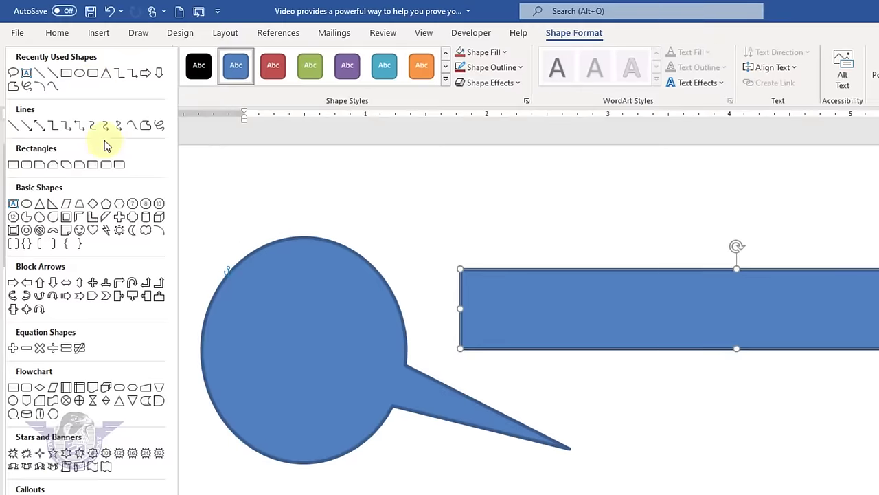
click(159, 454)
mouse_move(711, 196)
mouse_down()
mouse_move(805, 294)
mouse_move(824, 332)
mouse_up()
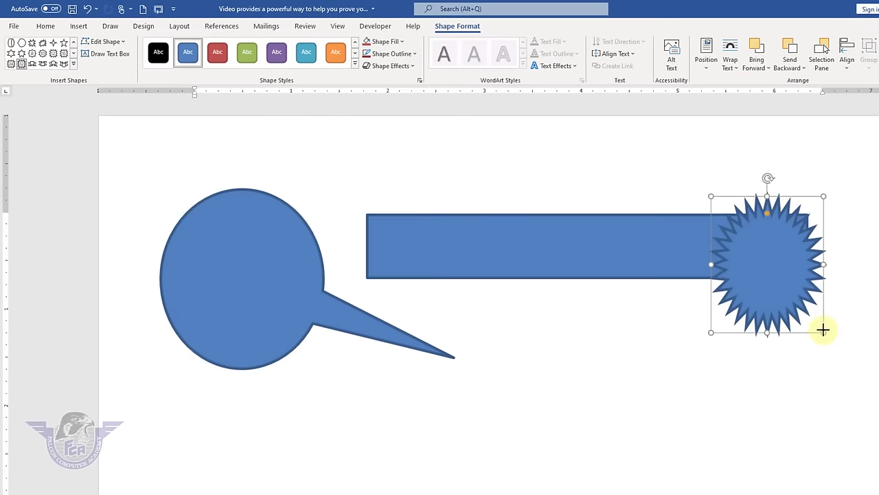
drag(773, 272, 777, 257)
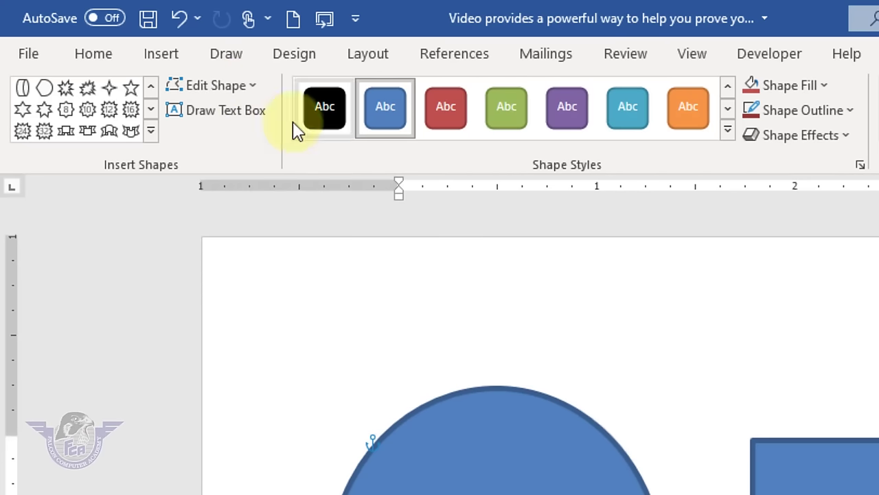
- Change the star into a Lightning Bolt shape
click(246, 94)
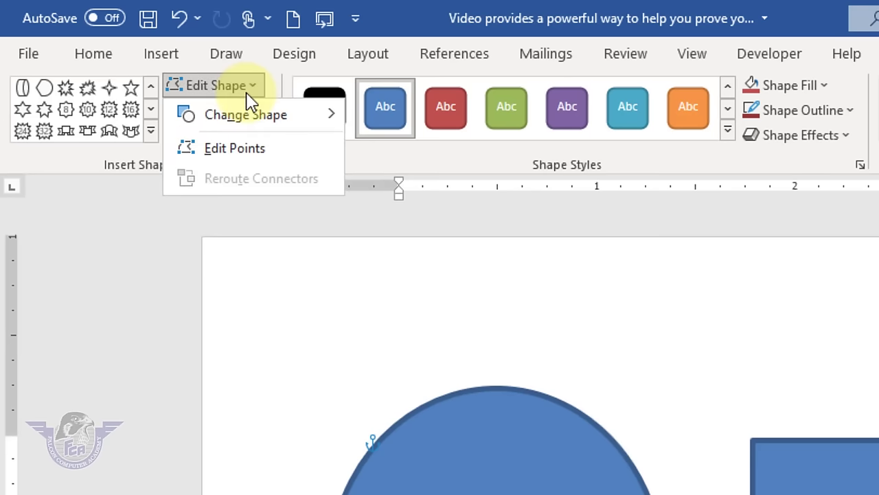
mouse_move(266, 121)
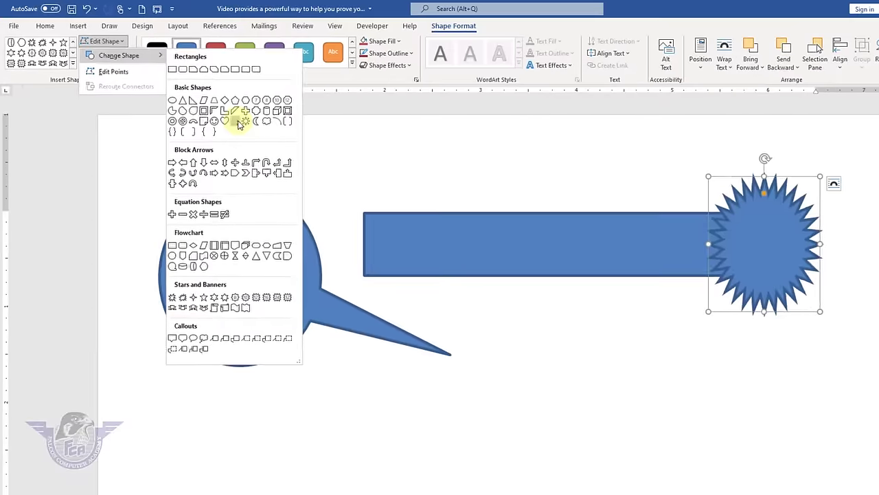
click(361, 185)
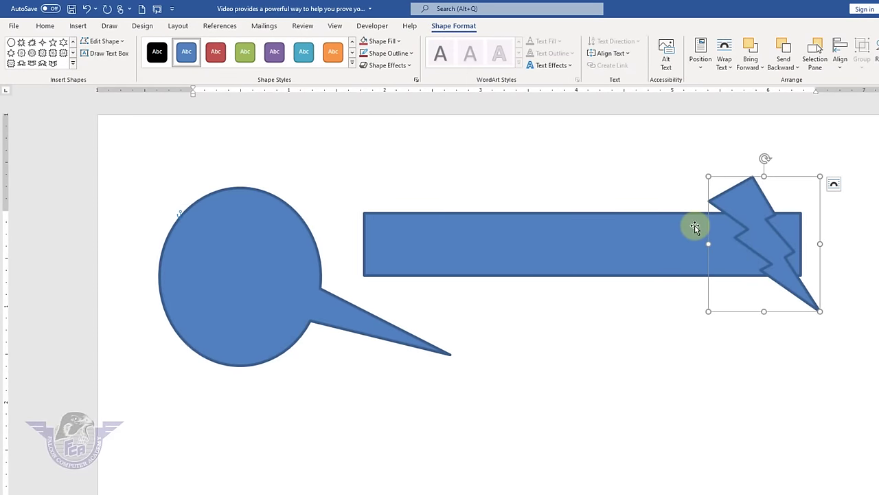
click(538, 233)
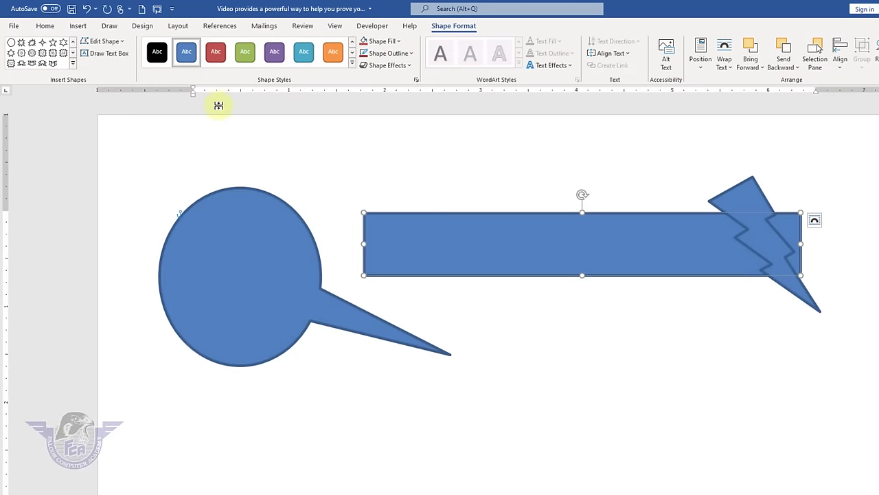
click(121, 44)
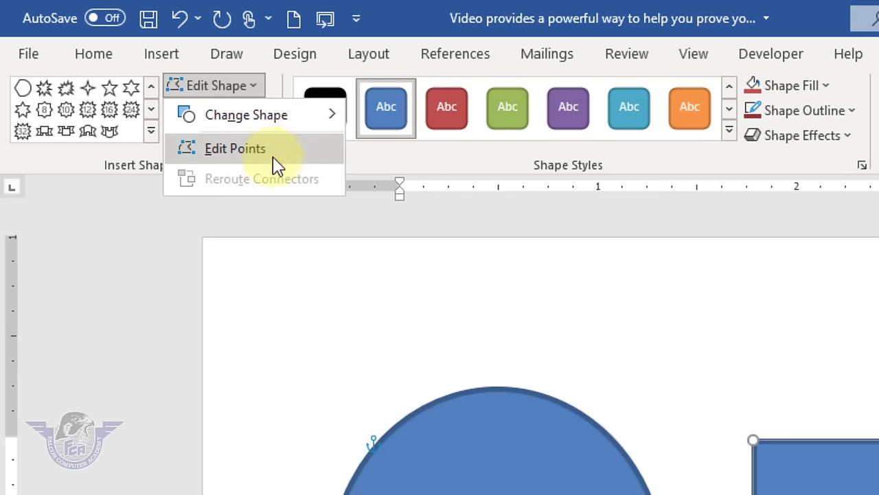
- Edit the rectangle's points to curve its bottom edge, left edge and right end
click(268, 136)
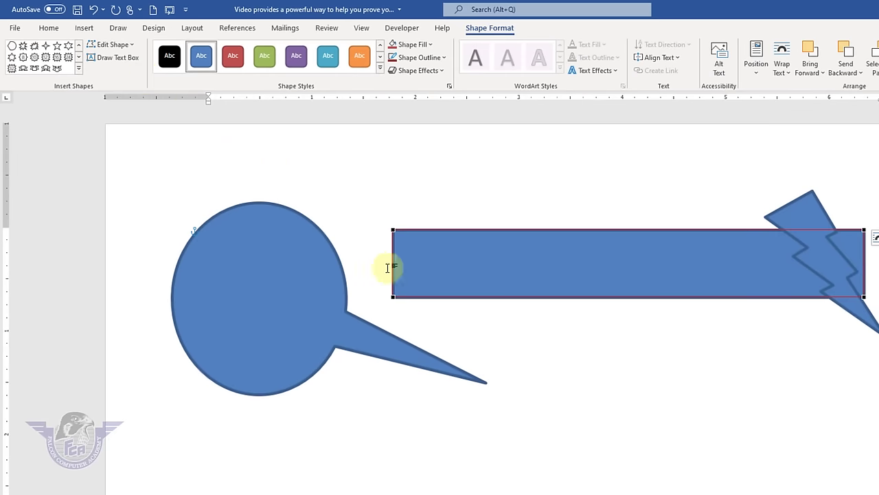
click(392, 296)
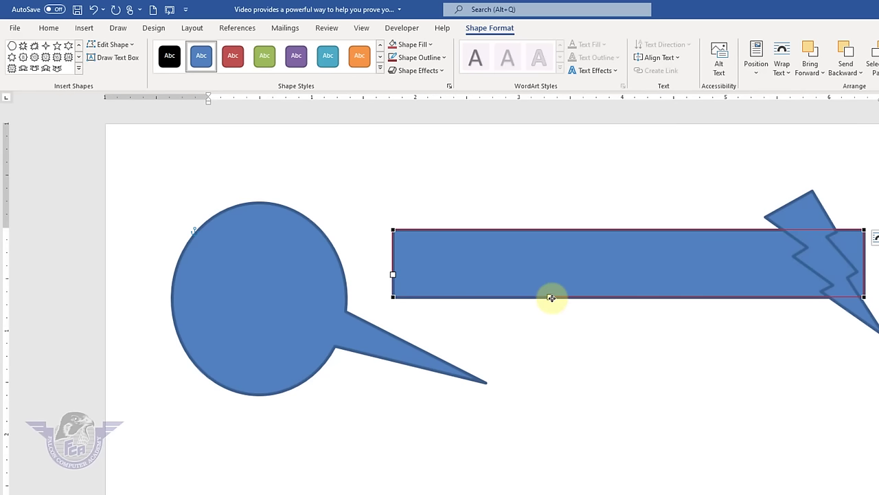
drag(550, 302, 603, 444)
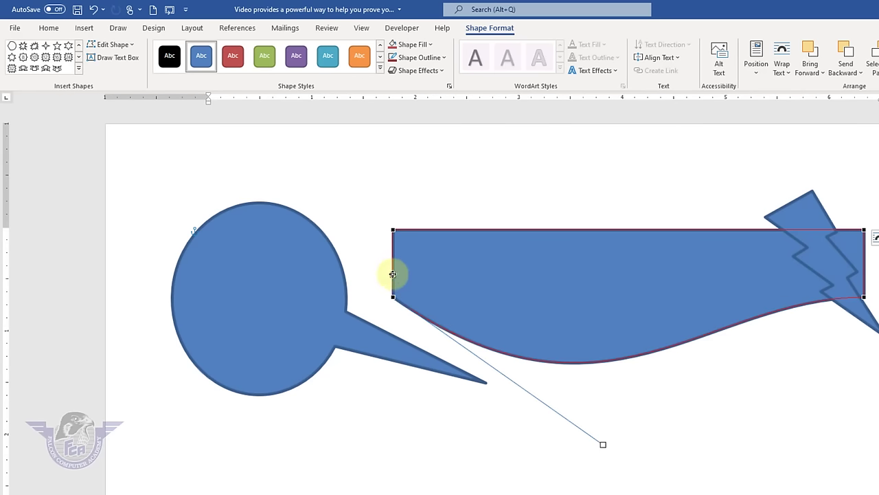
drag(395, 274, 437, 279)
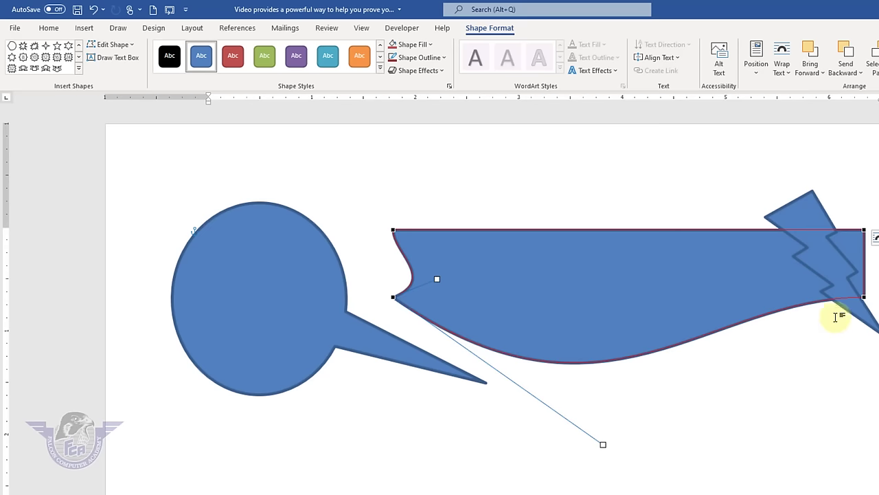
drag(863, 298, 639, 196)
click(680, 378)
- Move the wavy banner up and left beside the lightning bolt
drag(594, 270, 554, 233)
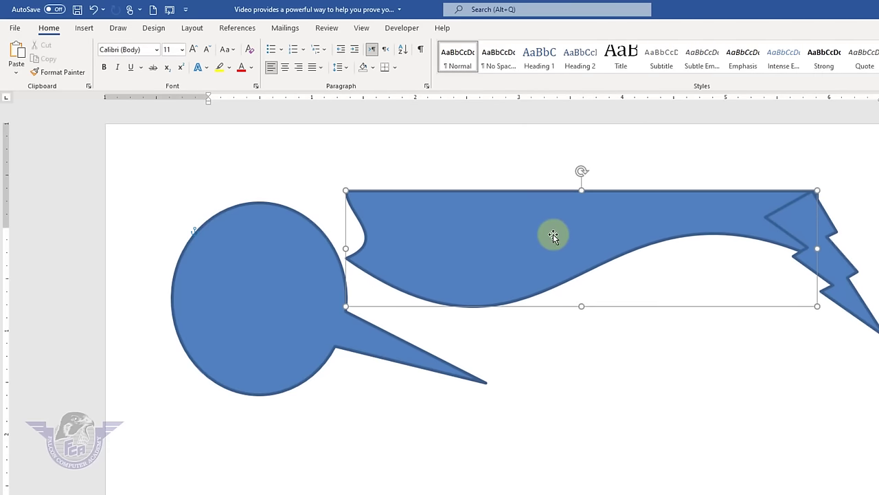
click(711, 367)
click(829, 253)
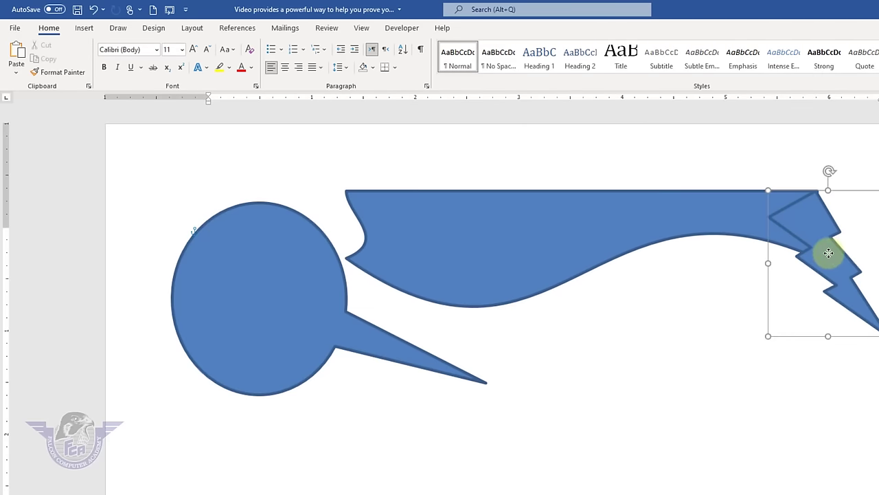
click(779, 324)
click(553, 206)
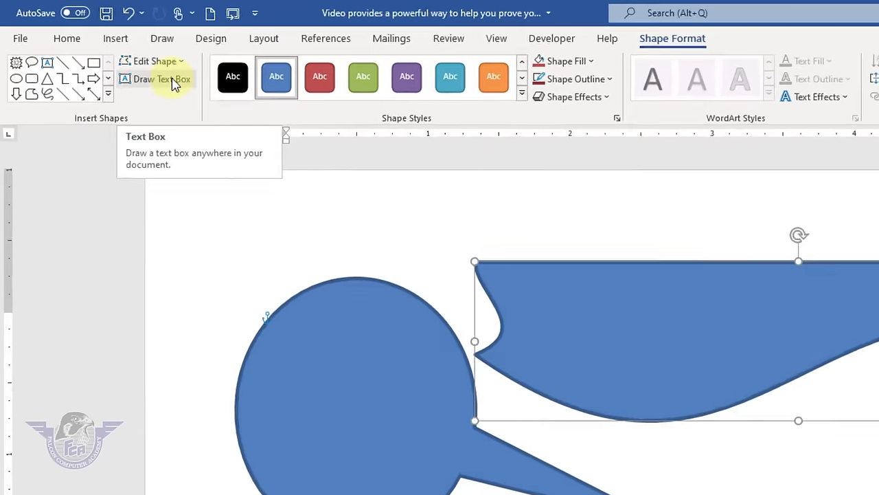
- Draw a text box below the banner's right side reading 'Falcon Computer Academy'
click(116, 54)
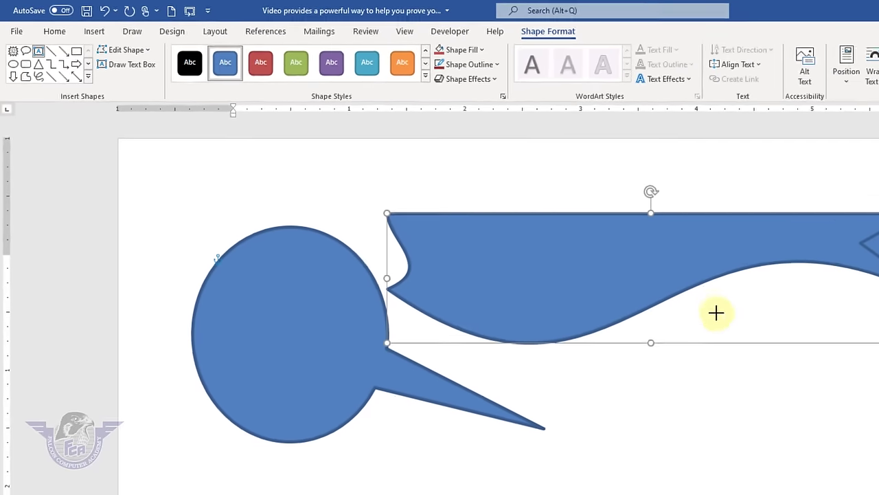
drag(648, 275, 821, 327)
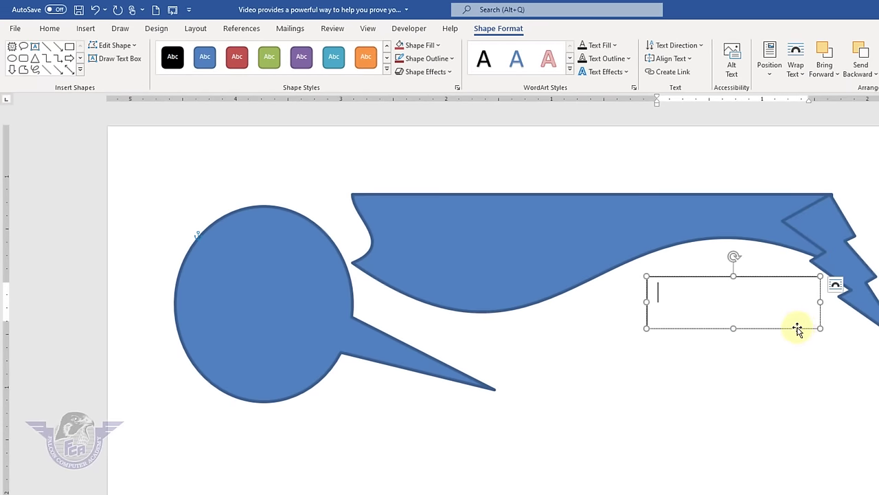
text(Falcon Com)
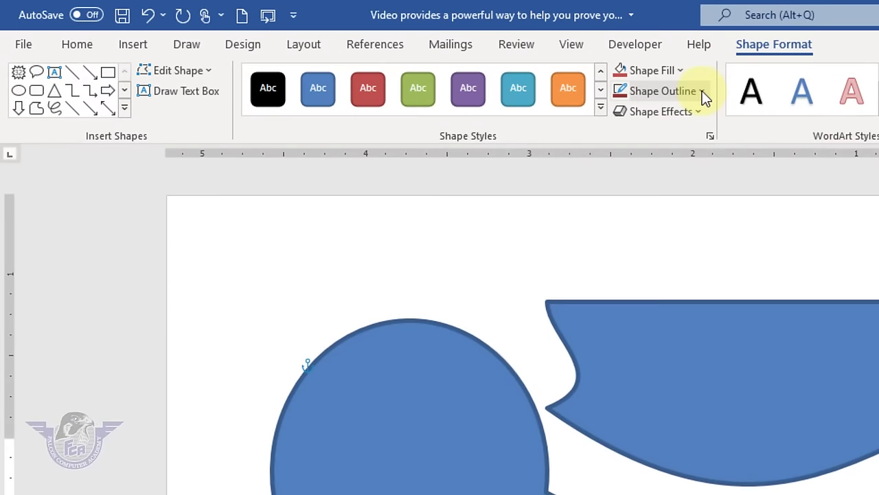
- Remove the text box's outline and leave it with no fill
click(440, 58)
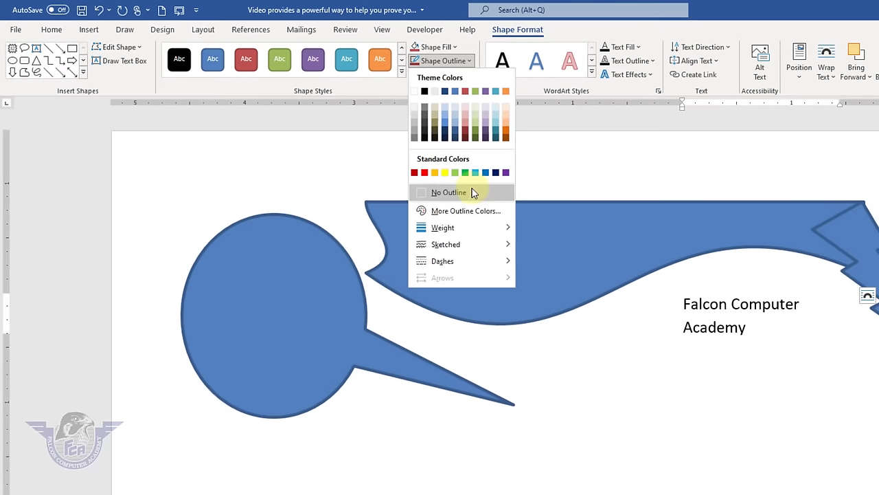
click(658, 282)
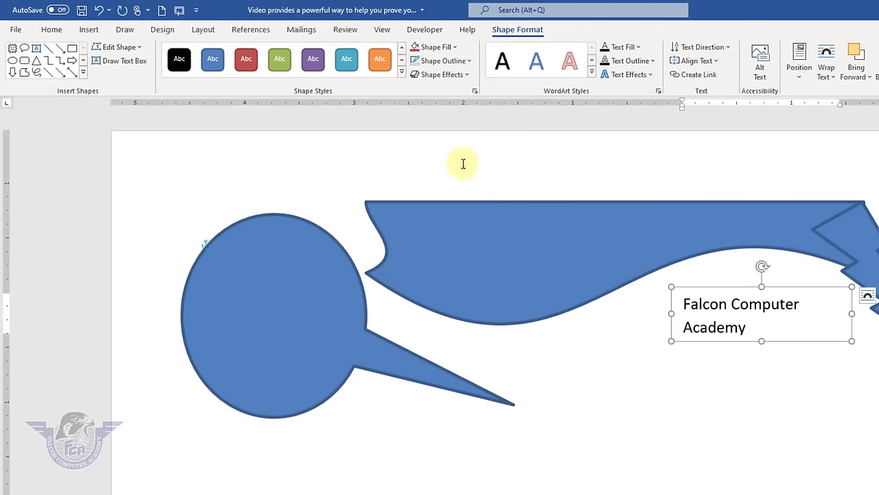
click(454, 48)
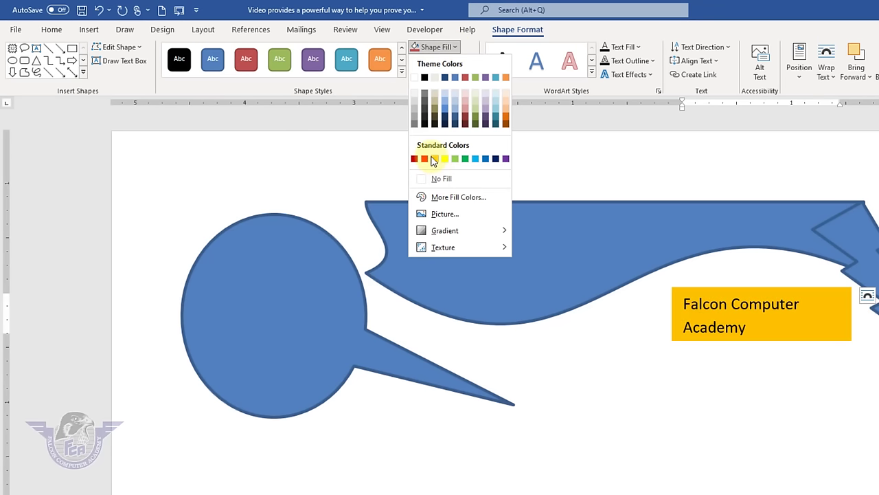
click(797, 376)
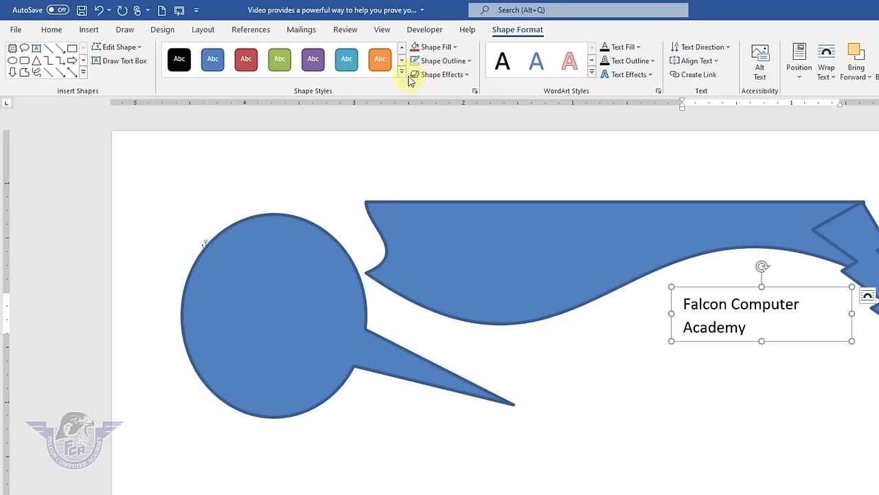
- Apply the green Shape Styles preset to the wavy banner and the lightning bolt
click(585, 248)
click(402, 72)
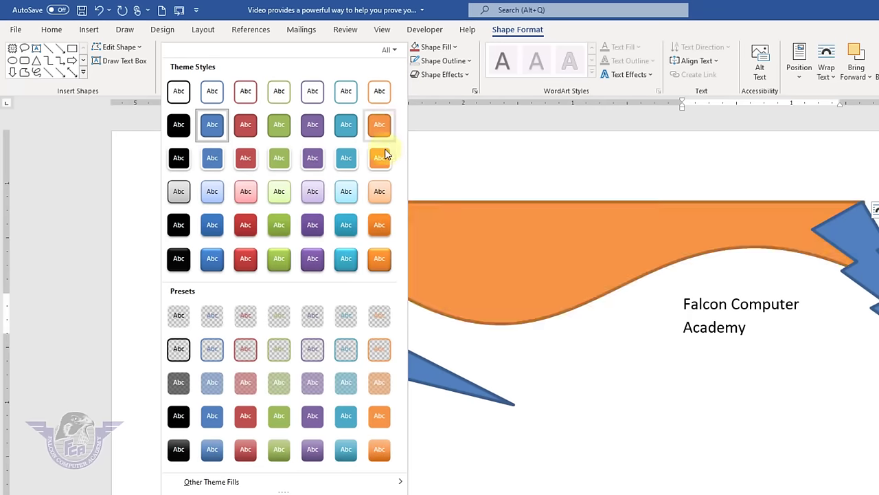
click(280, 258)
click(856, 237)
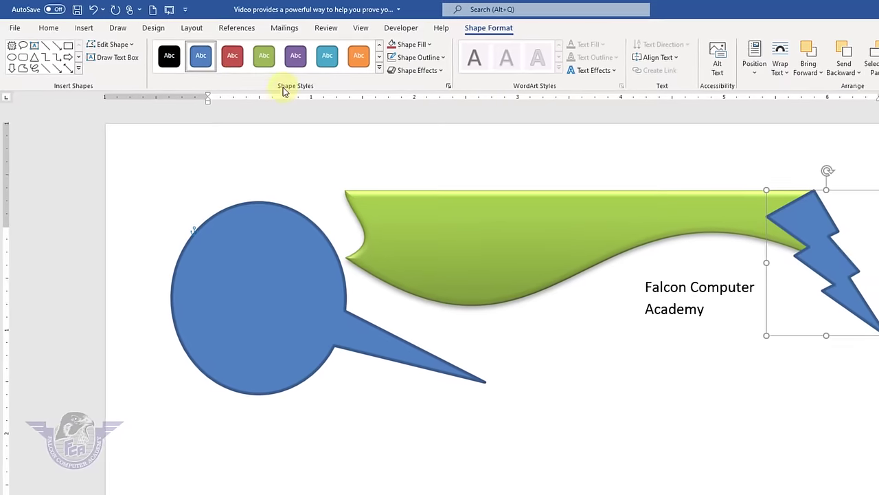
click(370, 68)
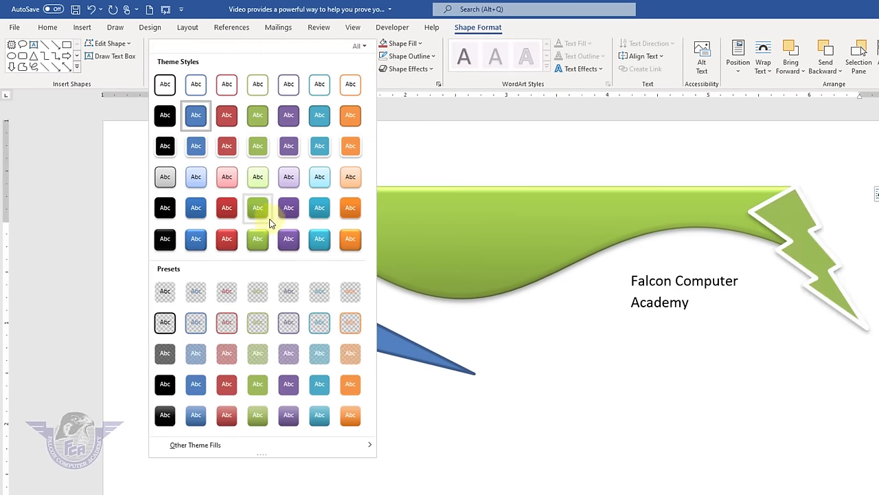
click(261, 242)
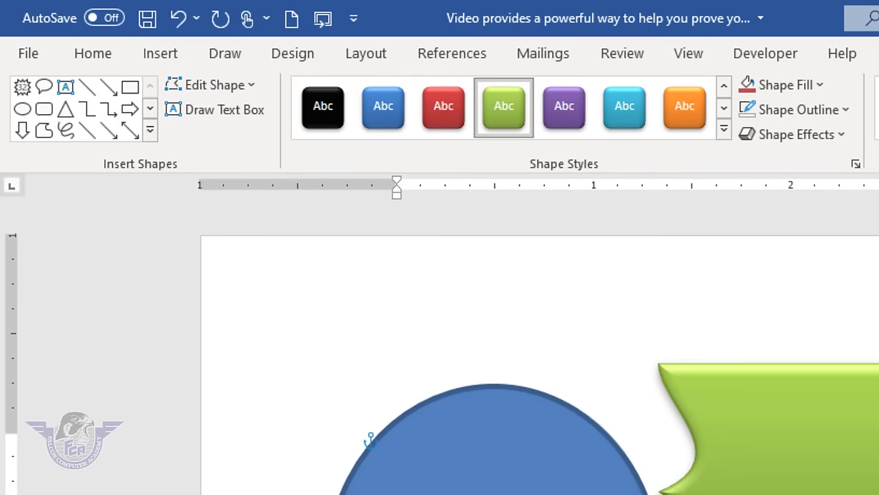
click(604, 483)
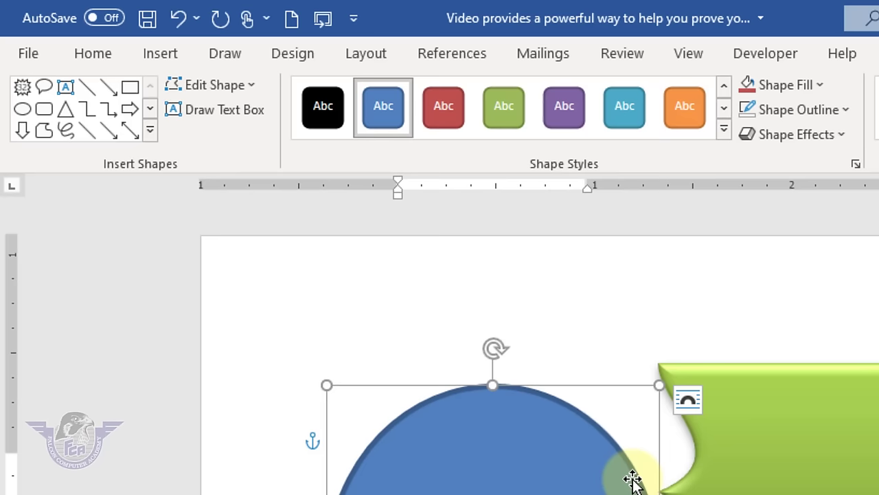
- Fill the speech-bubble callout with the girl-with-books photo from the kids folder
click(819, 86)
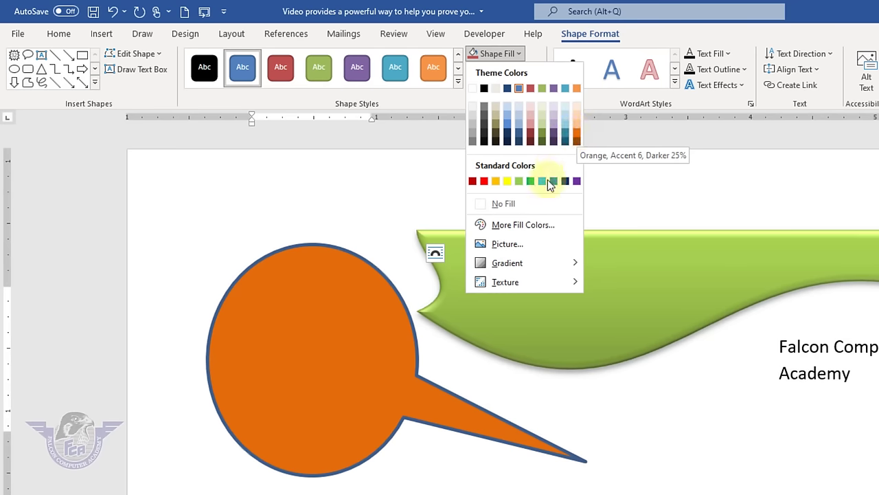
click(519, 253)
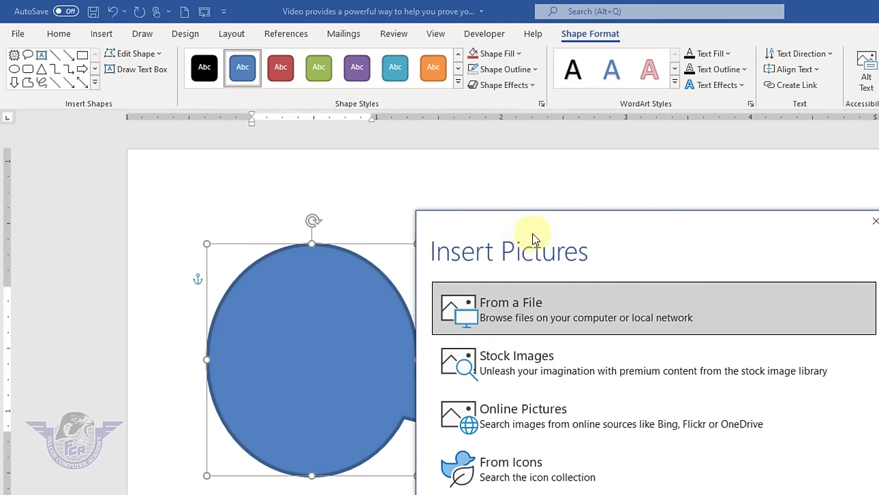
click(550, 323)
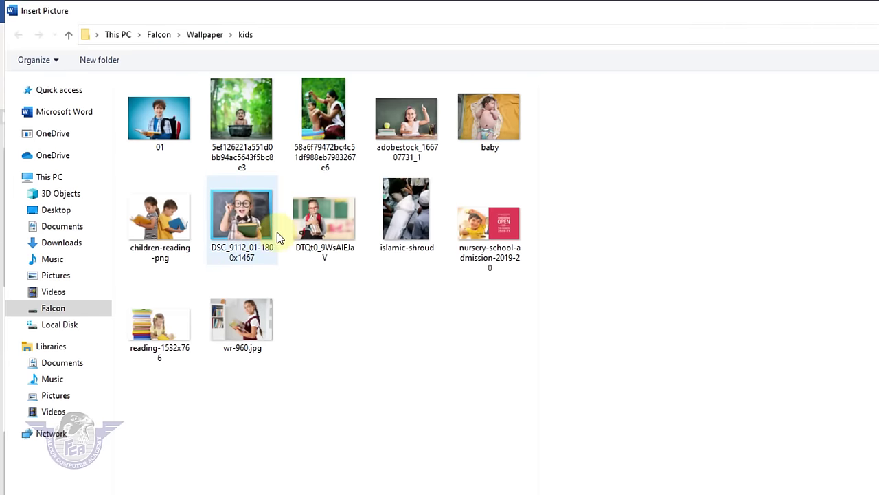
double_click(323, 234)
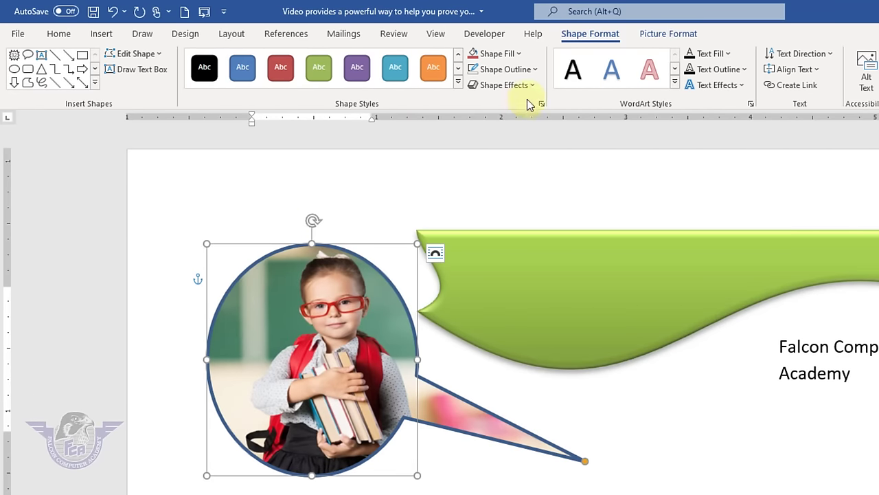
- Set the callout's outline to No Outline
click(536, 72)
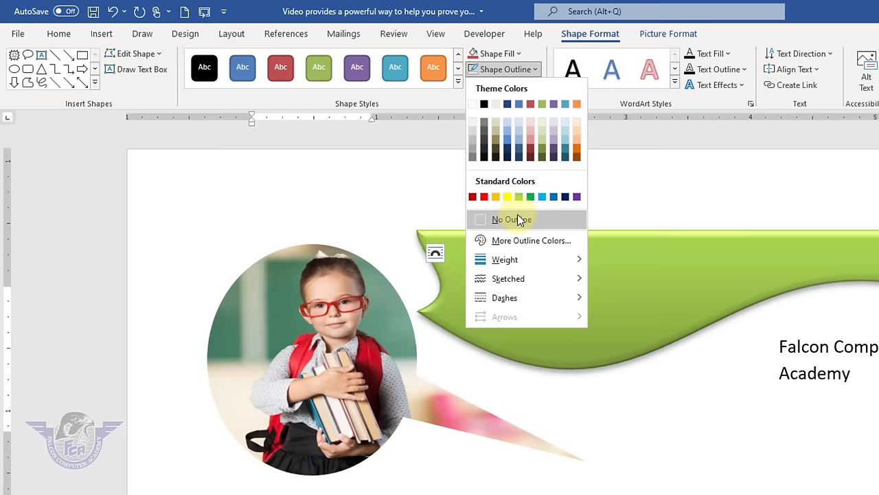
click(517, 218)
click(518, 55)
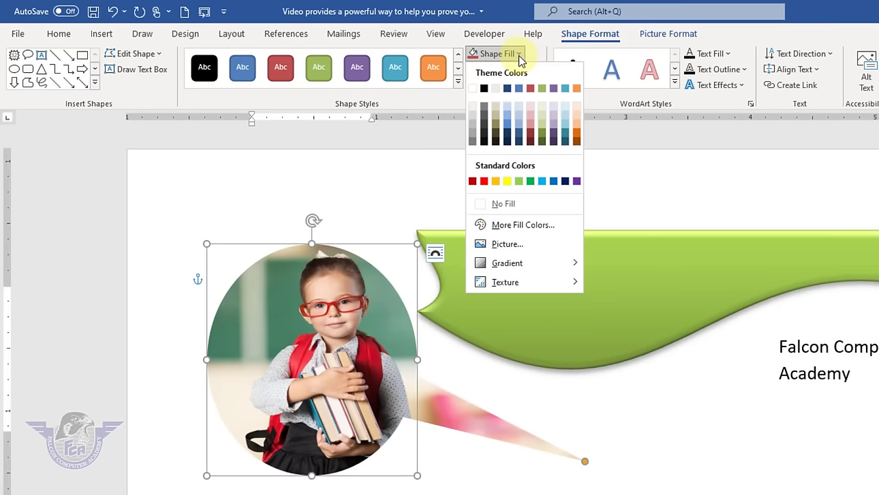
mouse_move(527, 261)
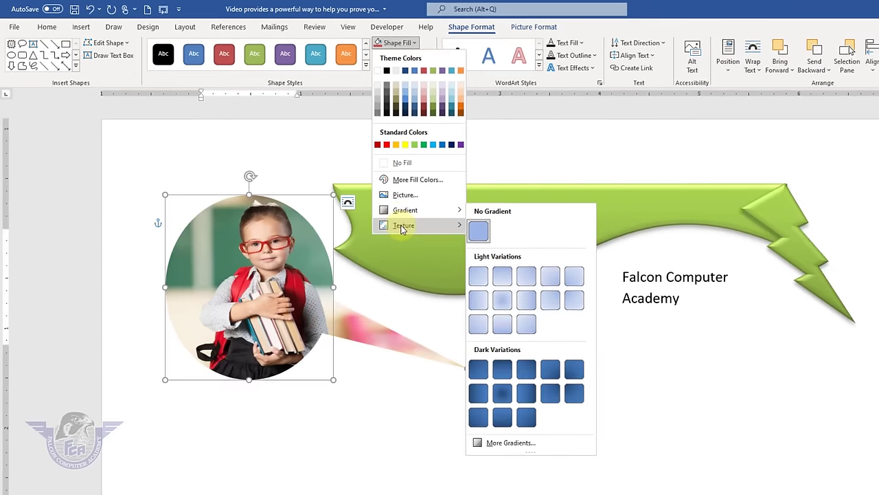
mouse_move(505, 281)
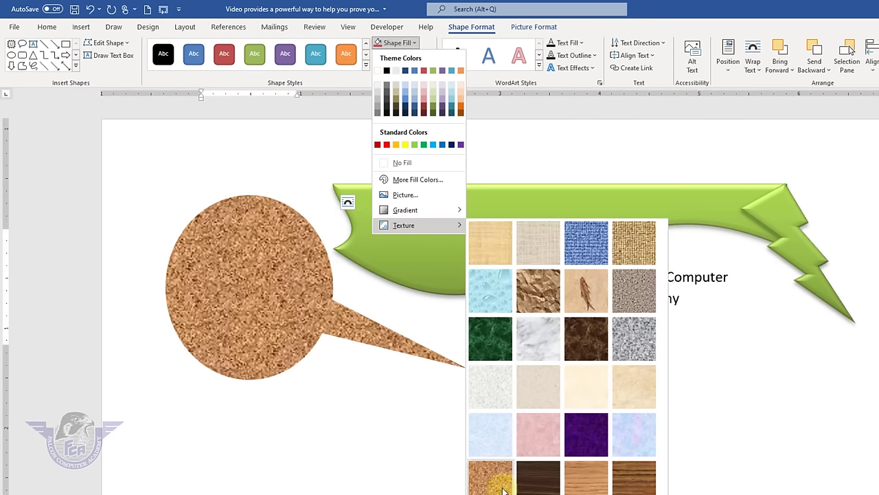
- Add a first-row Reflection variation beneath the photo-filled callout
click(468, 110)
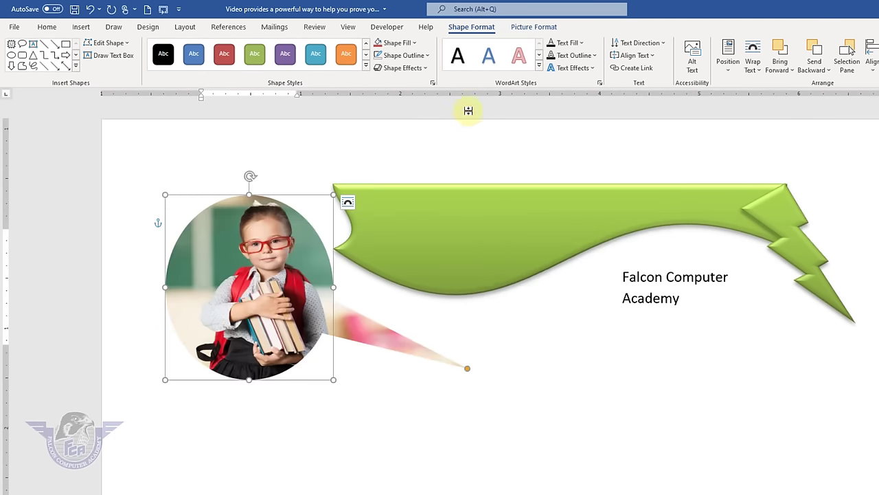
click(426, 70)
mouse_move(416, 141)
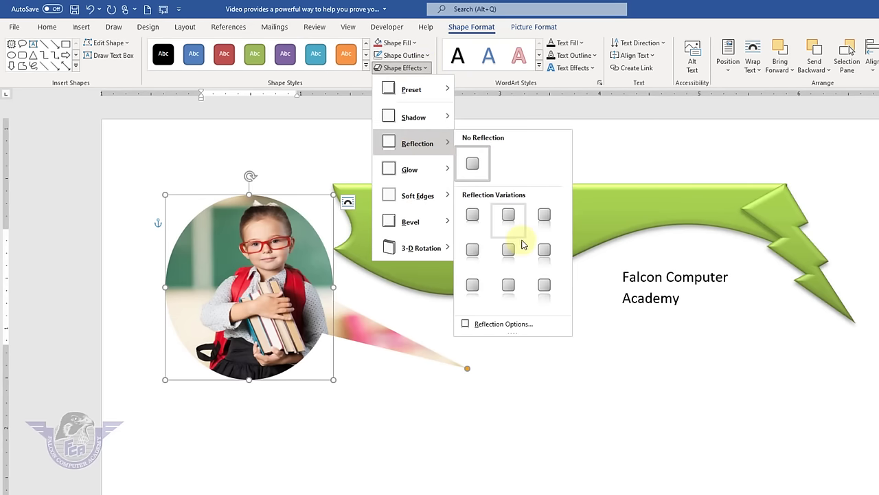
click(479, 225)
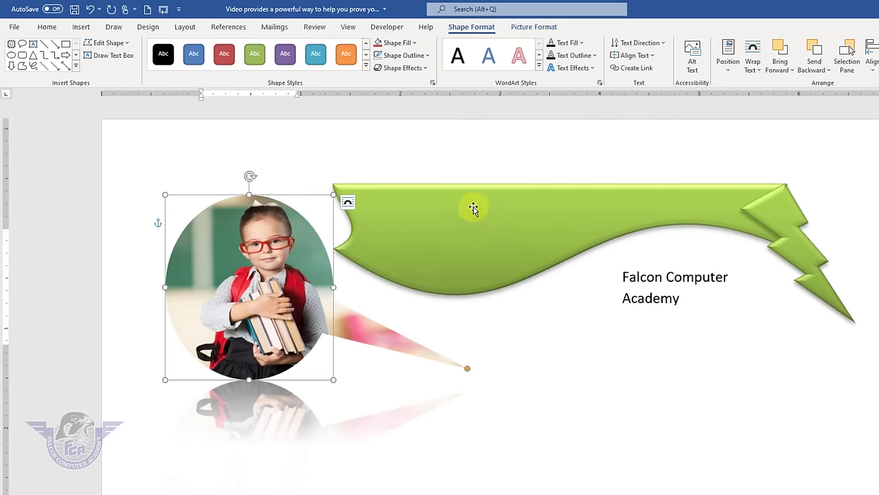
click(425, 232)
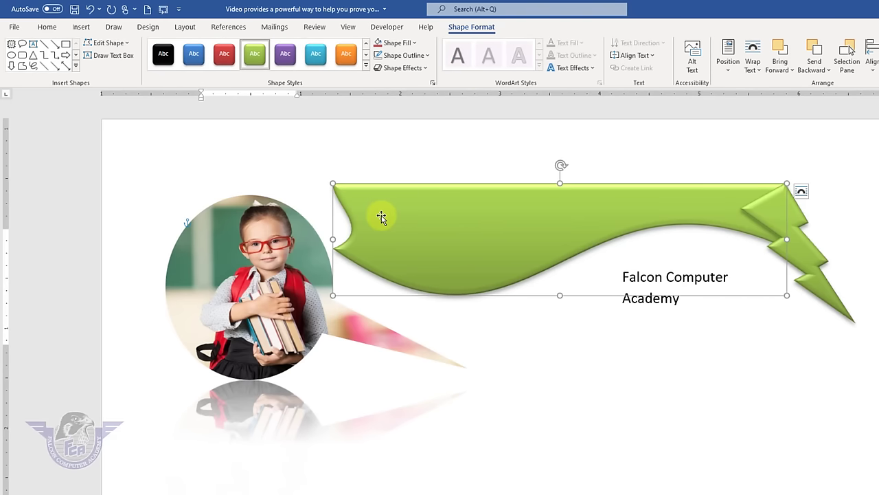
- Type 'MS WORD' into the green banner and left-align it
text(MS )
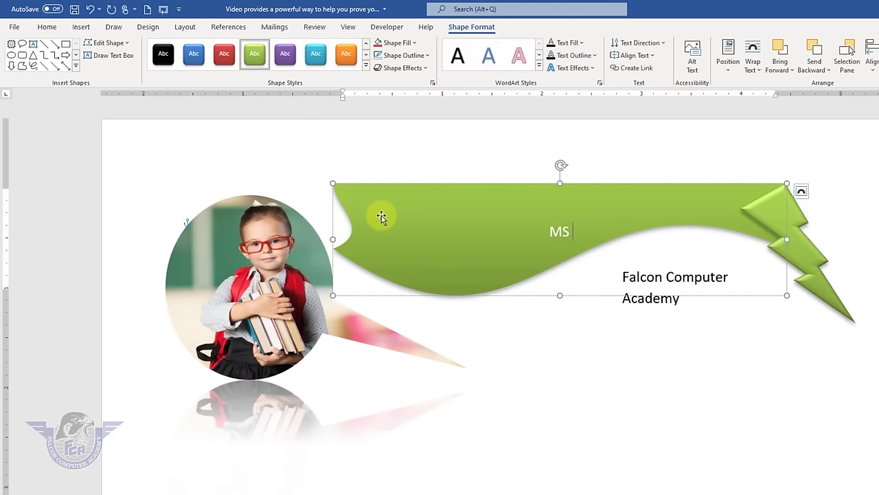
text(WORD)
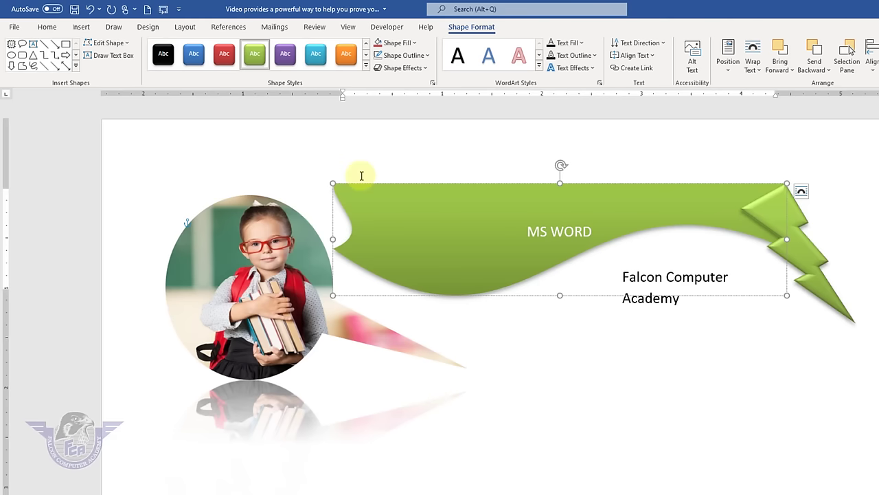
drag(565, 231, 522, 232)
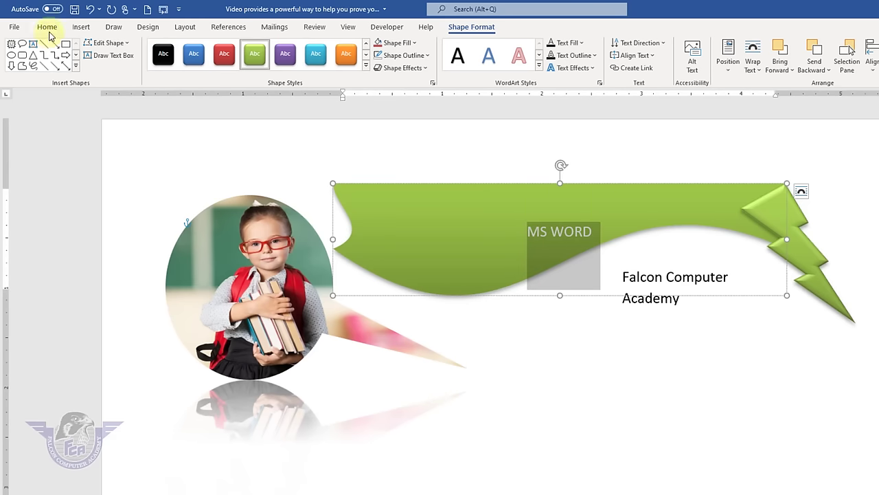
click(48, 27)
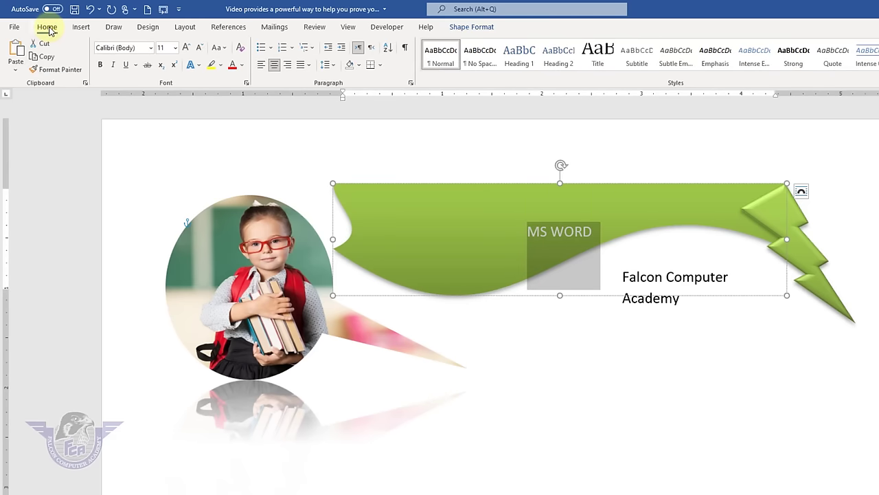
click(265, 66)
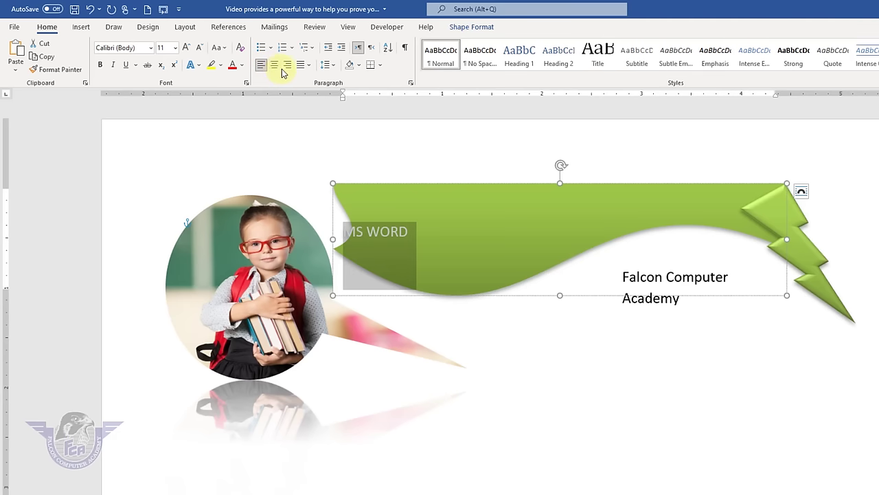
click(275, 66)
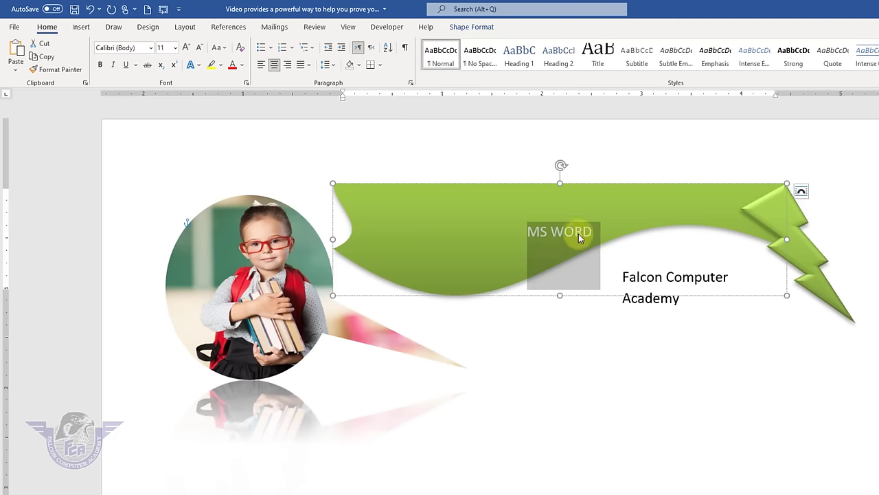
click(267, 67)
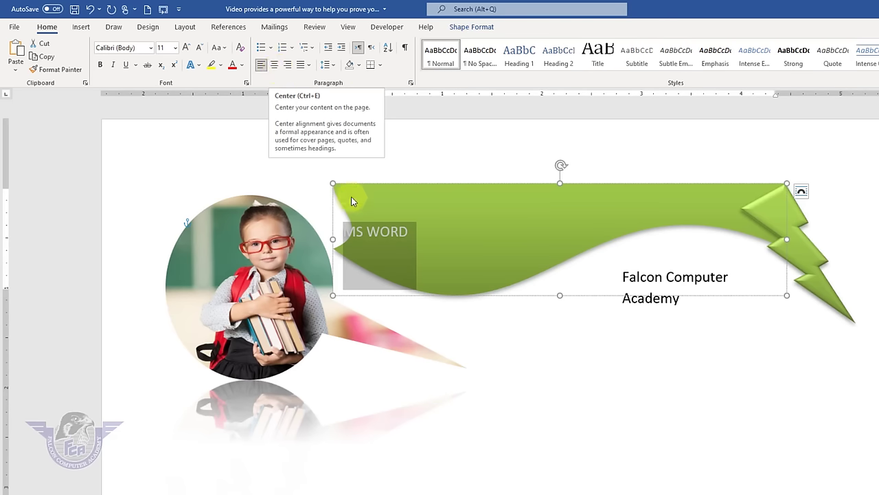
click(353, 240)
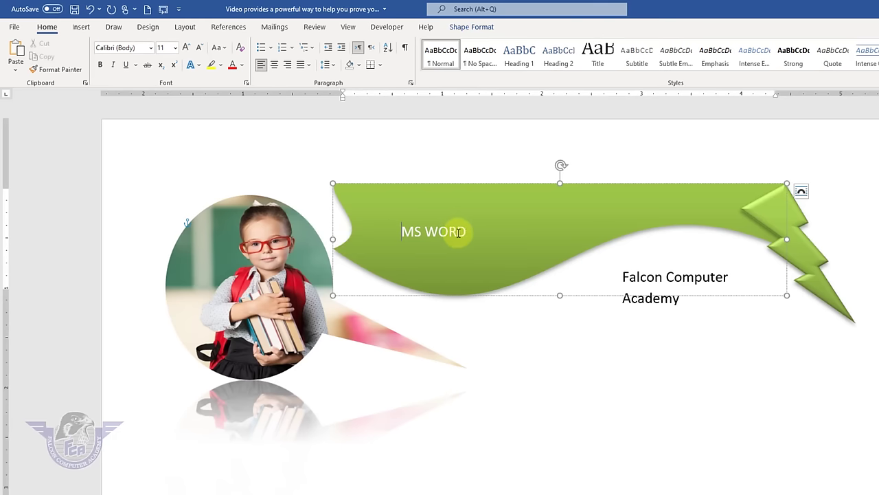
drag(395, 233, 399, 237)
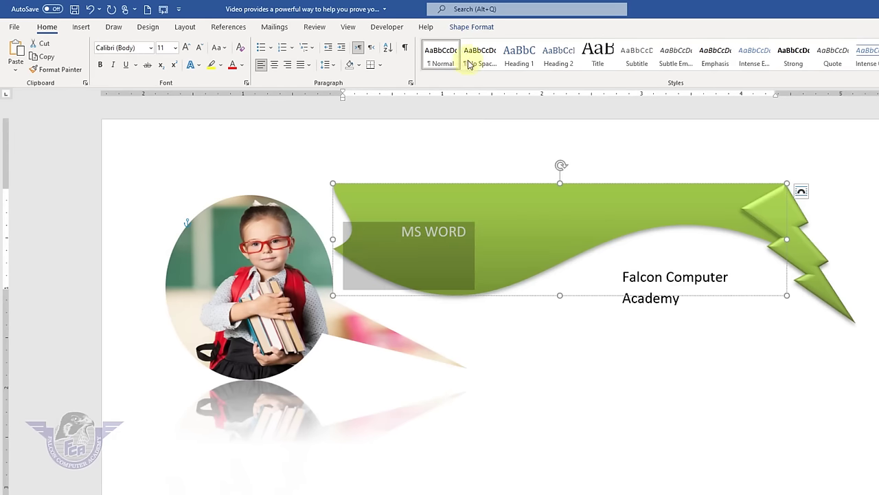
click(478, 28)
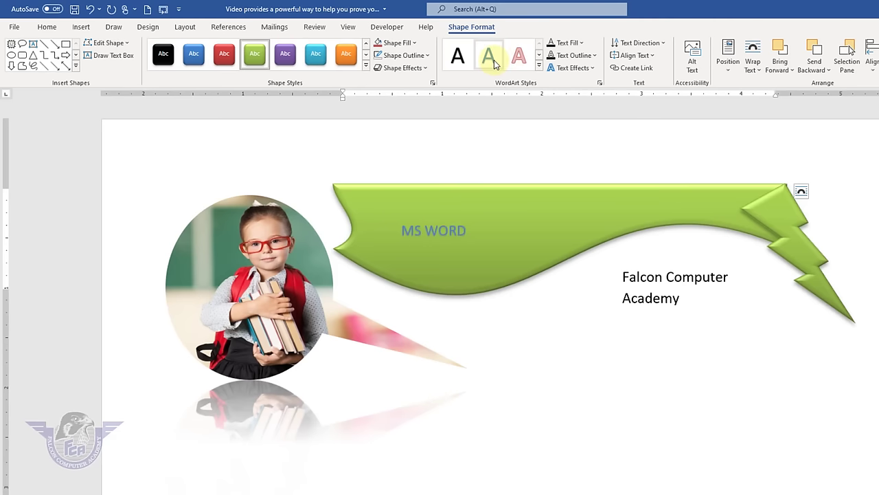
- Give MS WORD a blue WordArt style and enlarge its font three steps
click(489, 55)
click(580, 43)
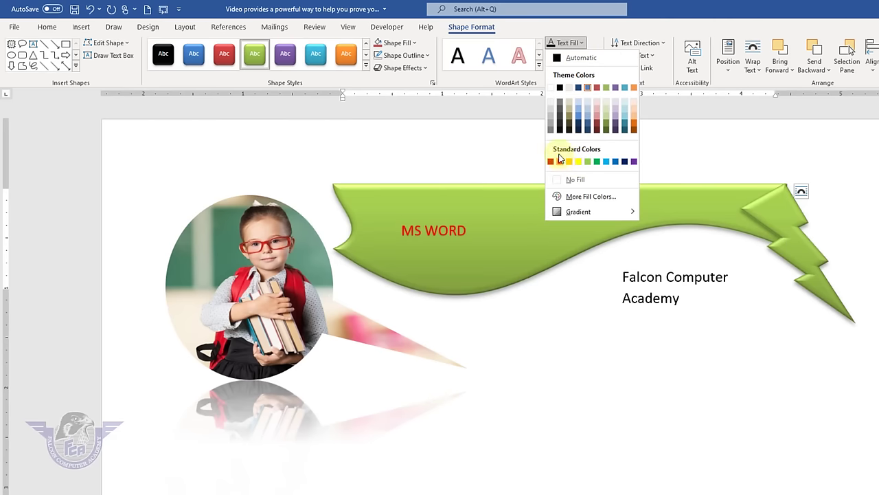
click(548, 101)
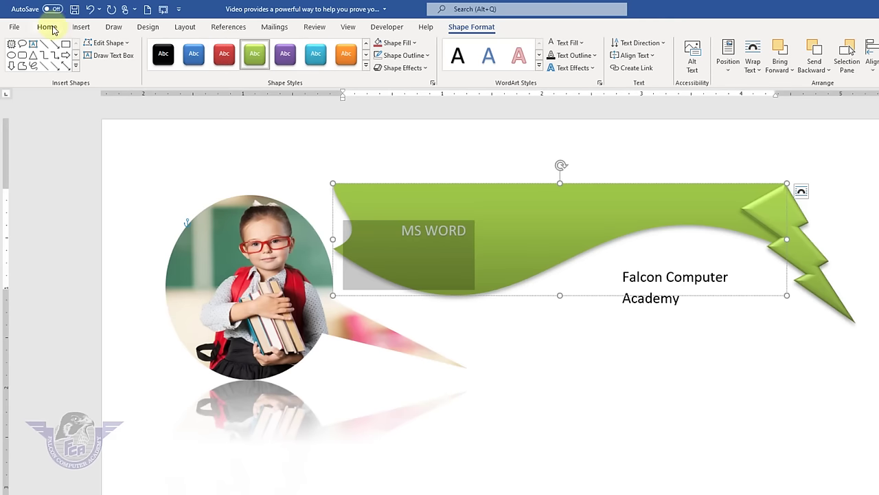
click(48, 27)
click(185, 50)
click(184, 49)
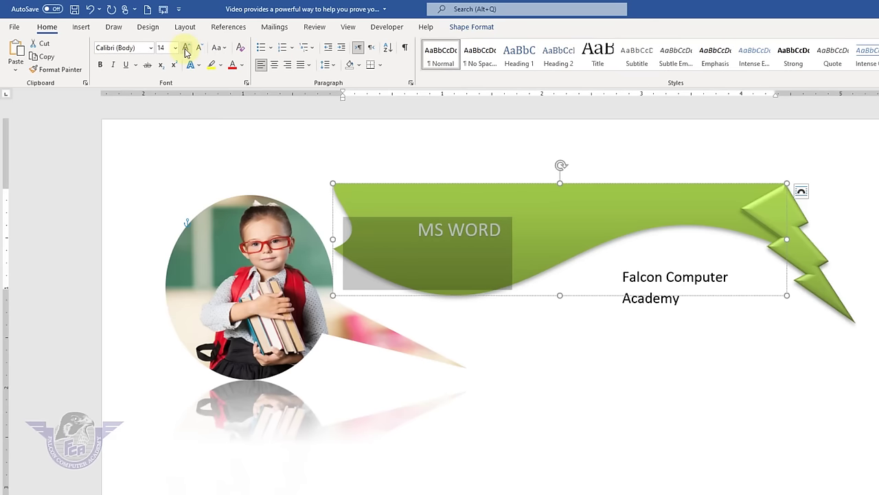
click(185, 49)
click(185, 50)
click(185, 49)
click(185, 50)
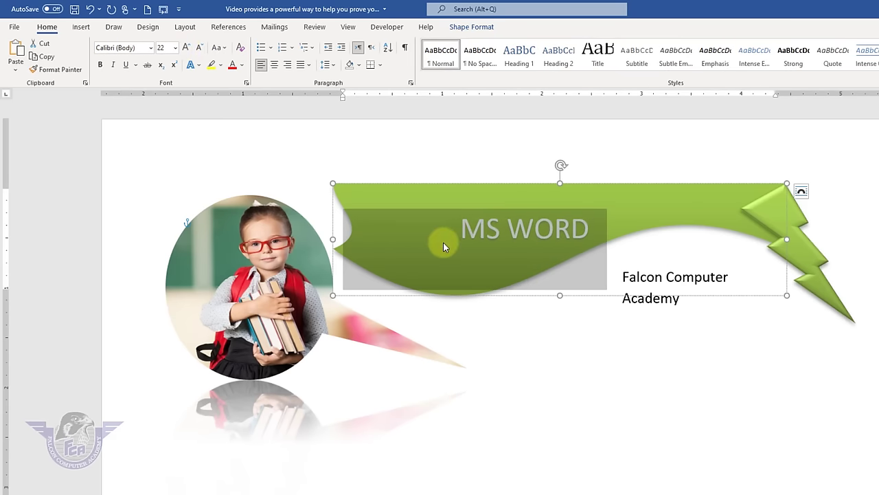
- Delete the blank space before MS WORD and open its Text Fill choices
drag(455, 229, 371, 227)
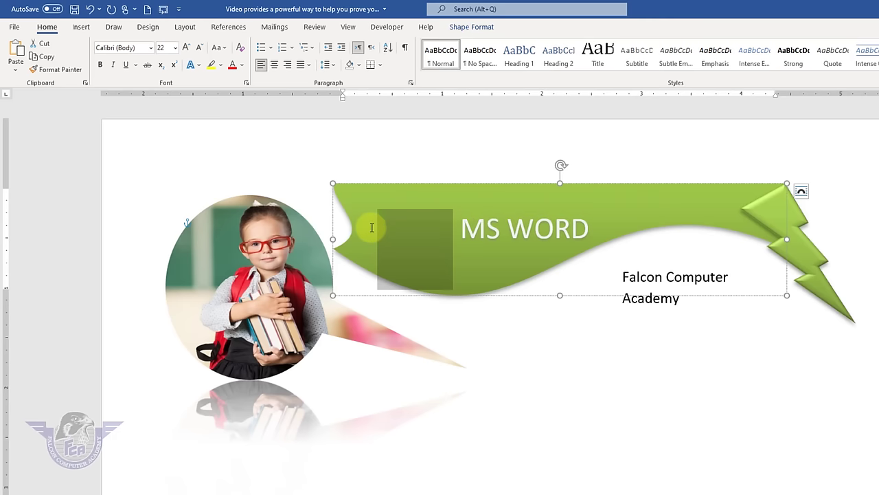
key(Delete)
double_click(495, 235)
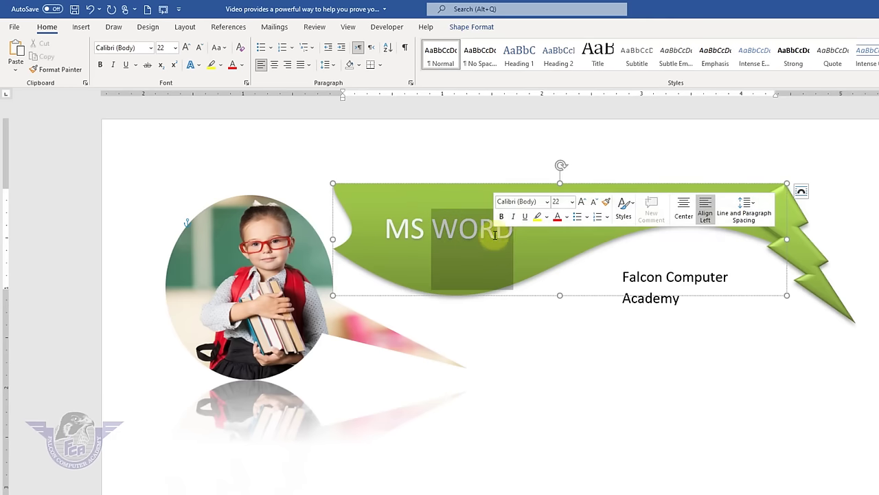
click(506, 230)
click(355, 232)
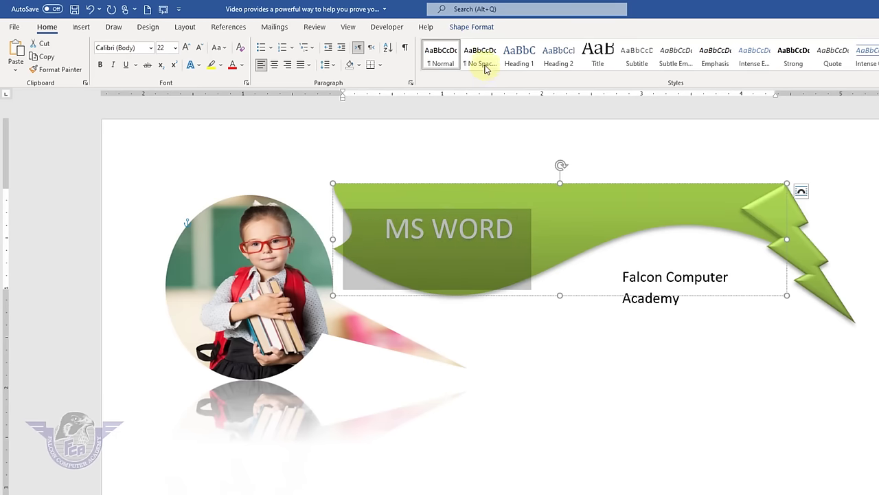
click(471, 27)
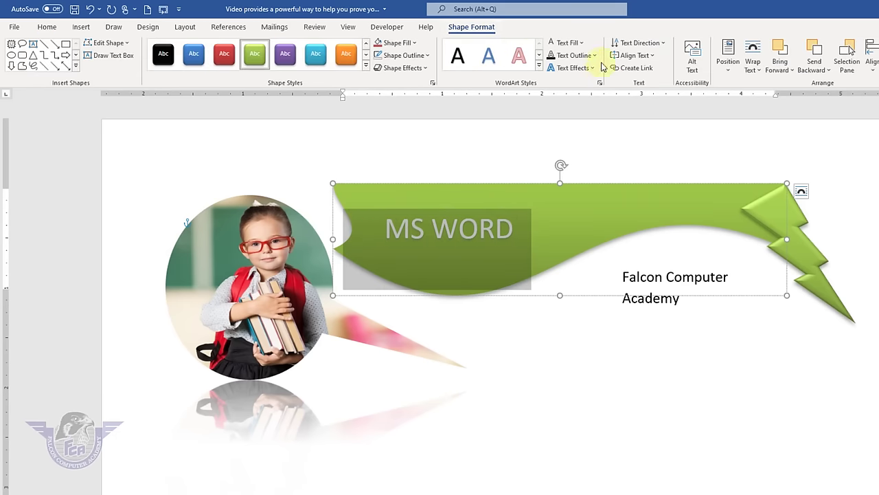
click(581, 43)
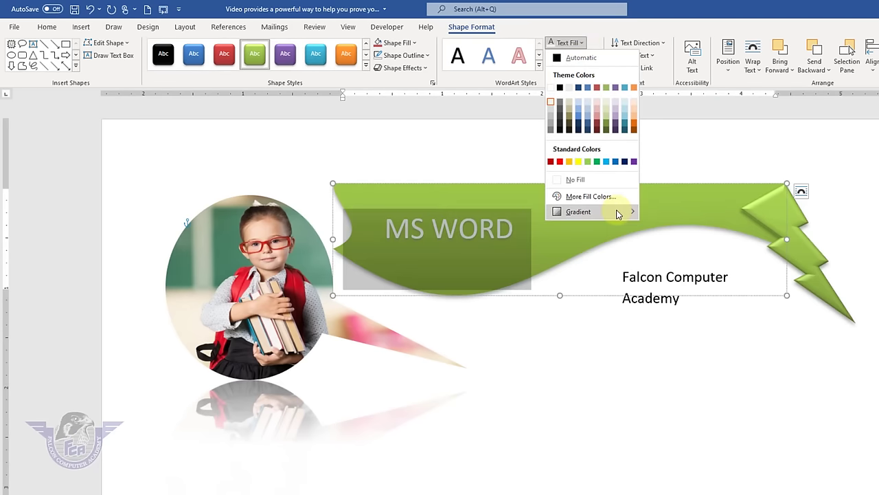
- Apply a green preset linear gradient at 270° to the MS WORD text through More Gradients
mouse_move(623, 217)
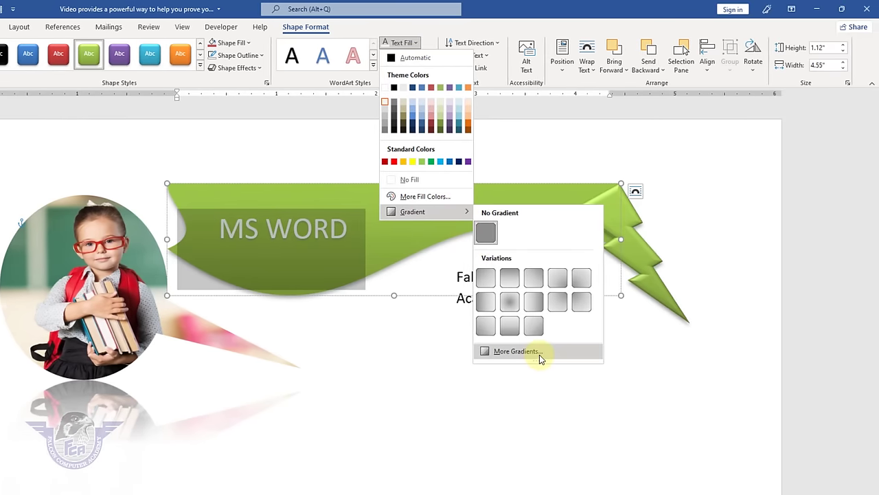
click(684, 351)
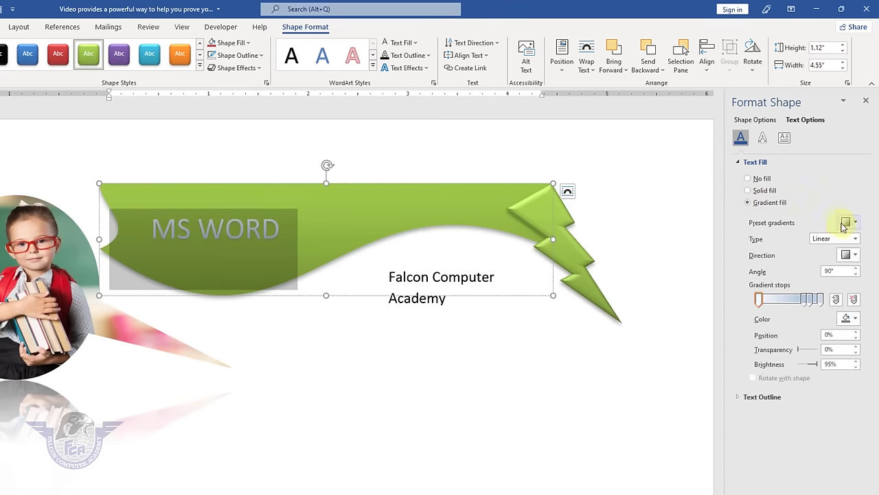
click(852, 226)
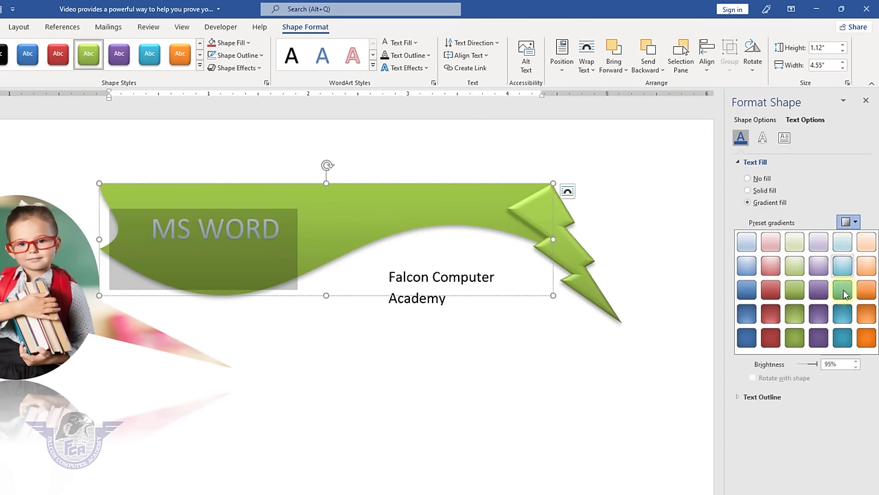
click(865, 345)
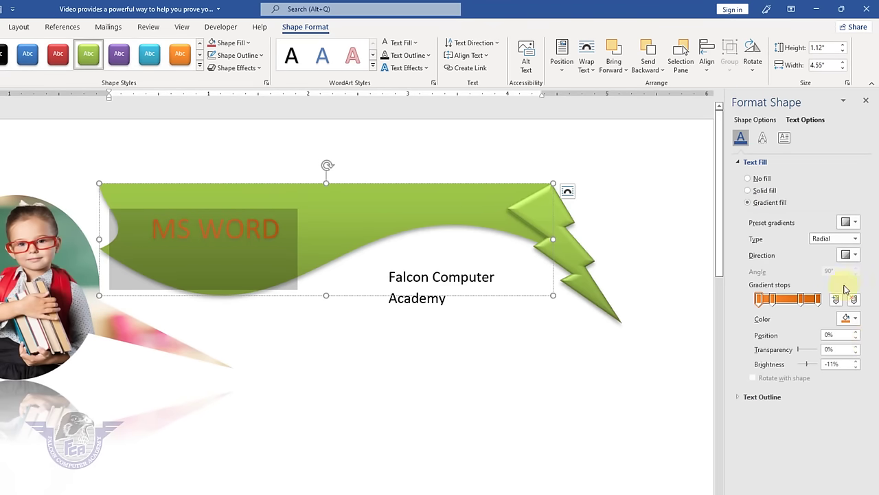
click(856, 223)
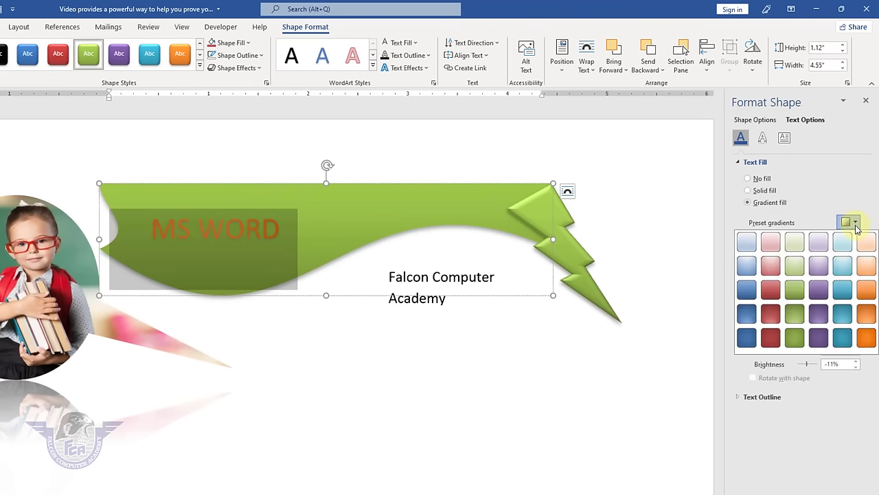
click(798, 293)
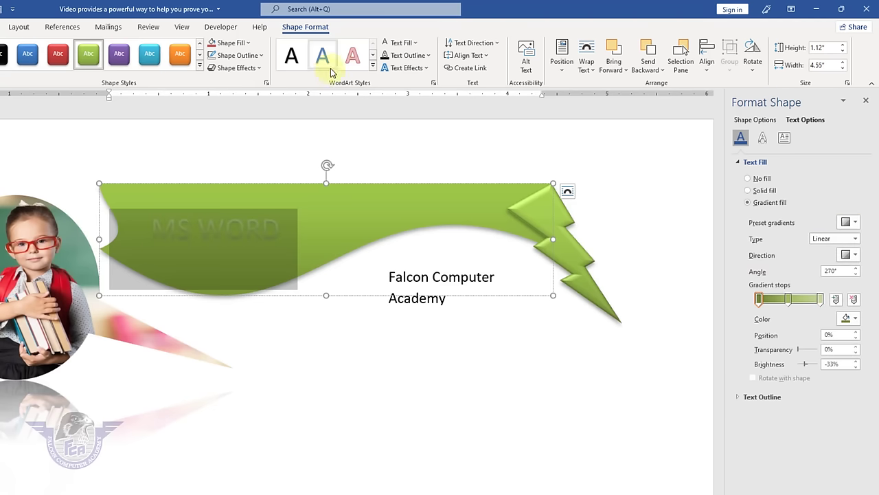
click(414, 44)
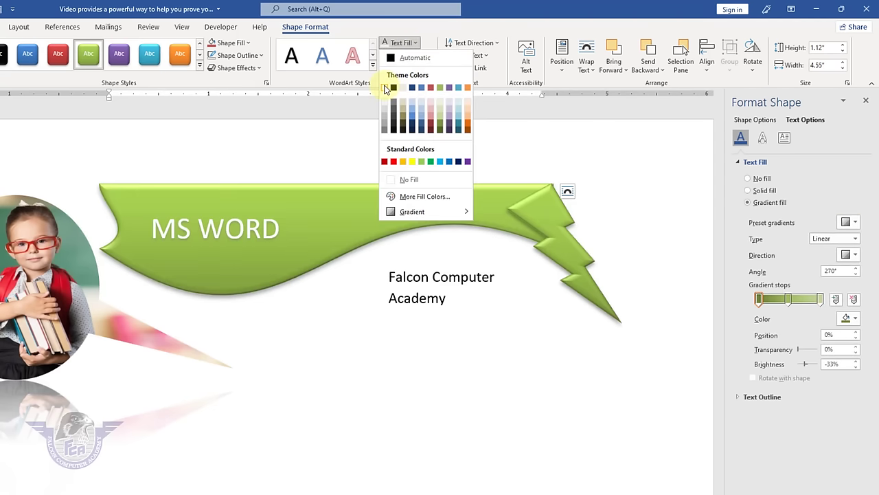
- Fill MS WORD with solid white and add an outer shadow
click(385, 87)
click(423, 69)
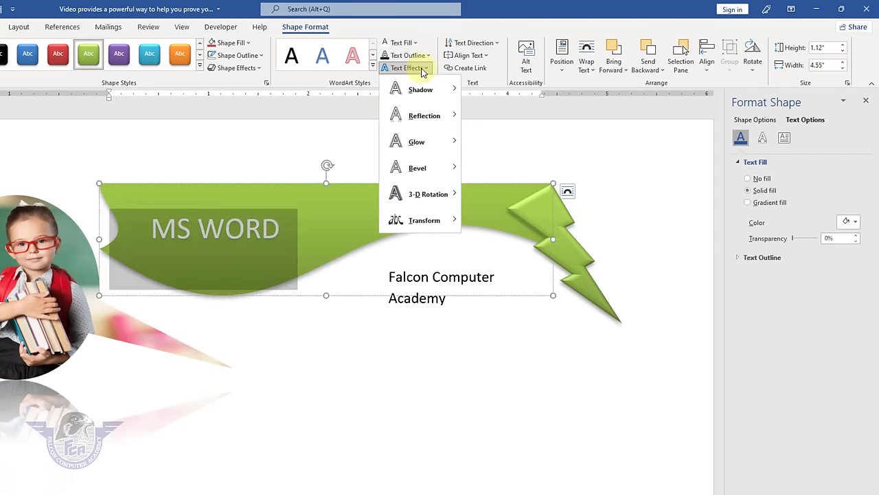
mouse_move(429, 93)
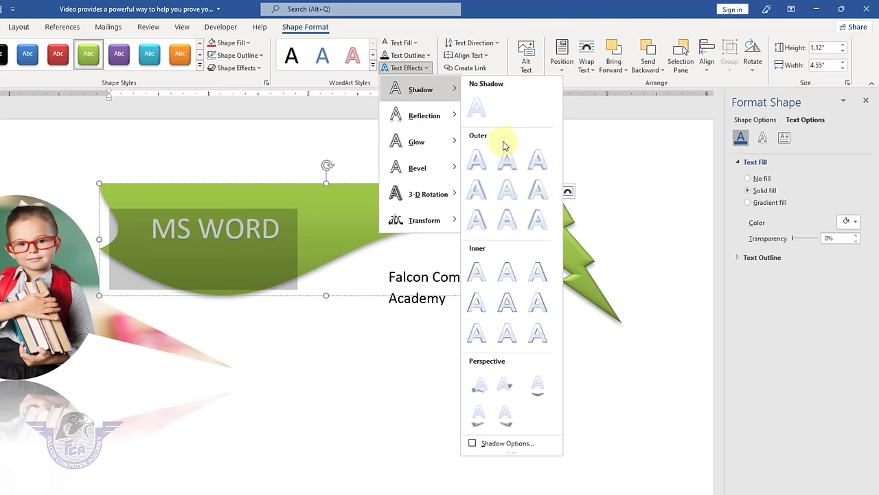
click(482, 194)
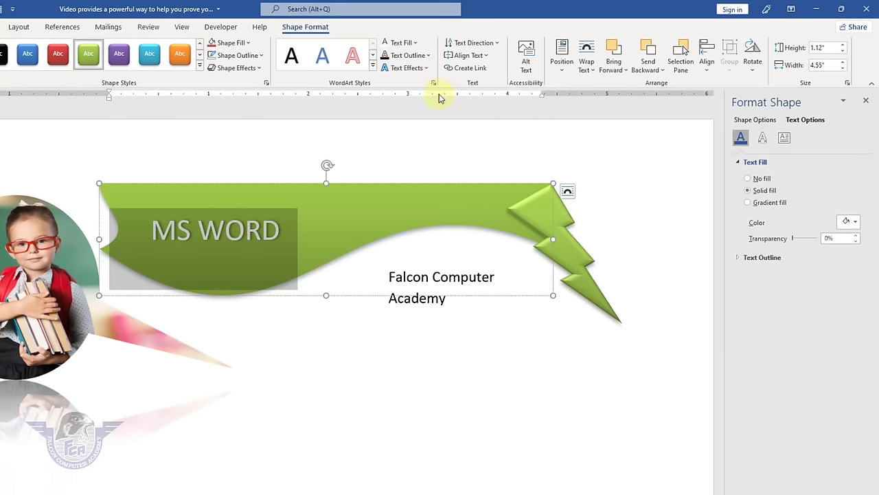
- Add a Half Reflection: Touching to MS WORD and keep No Transform
click(424, 69)
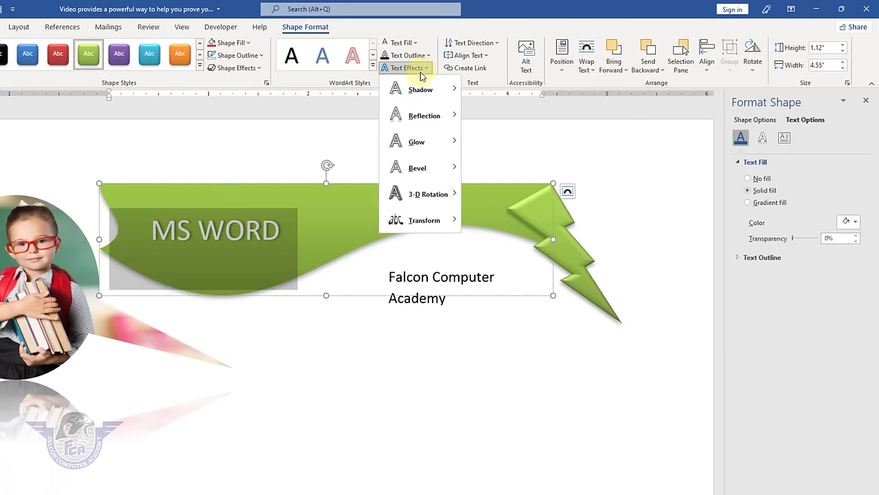
mouse_move(415, 115)
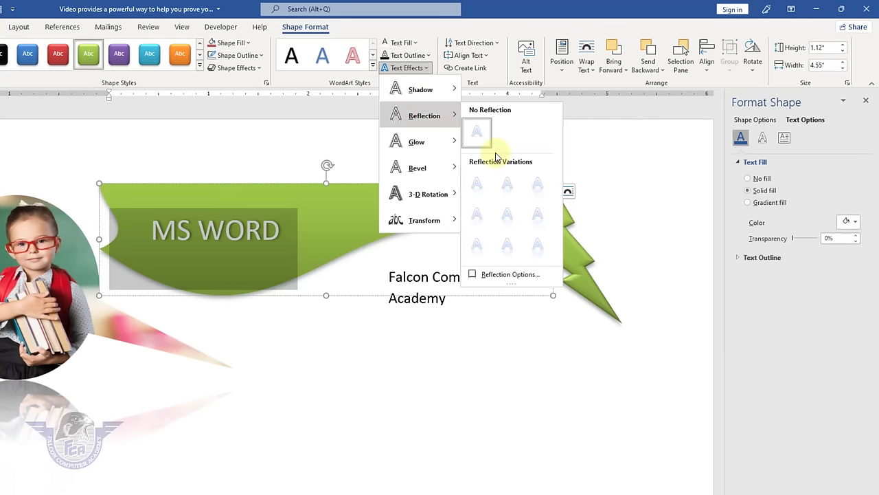
click(508, 197)
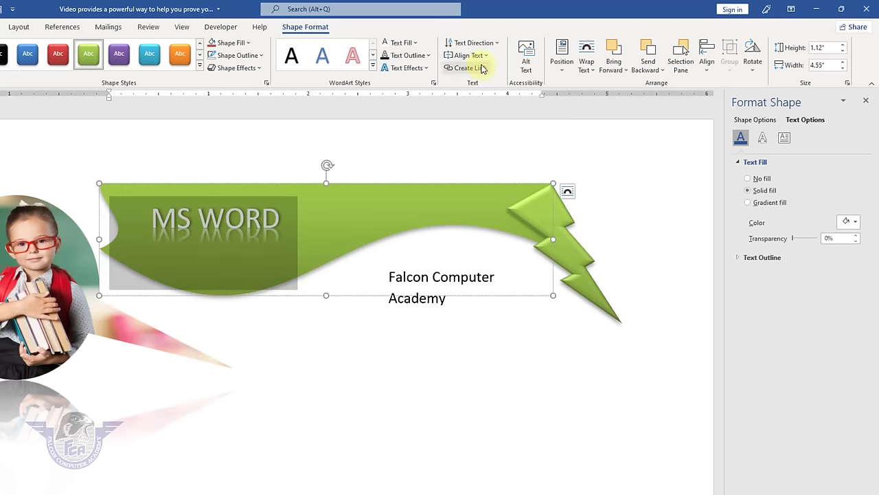
click(418, 68)
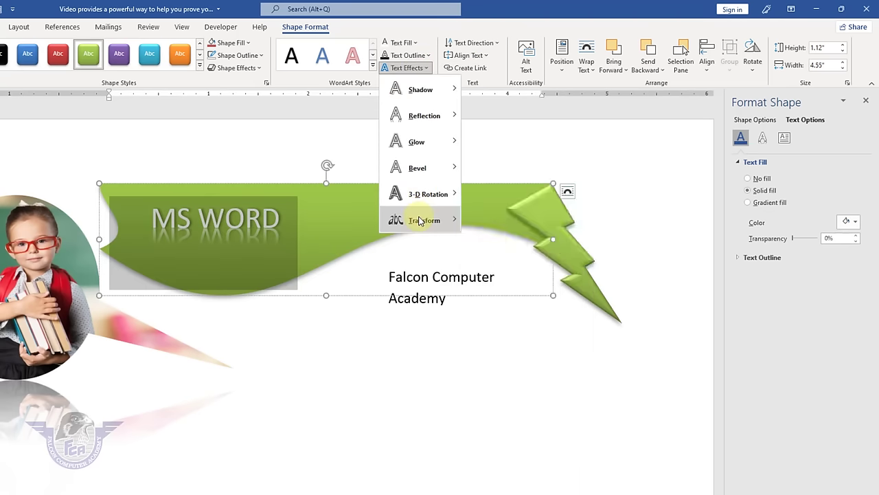
mouse_move(424, 218)
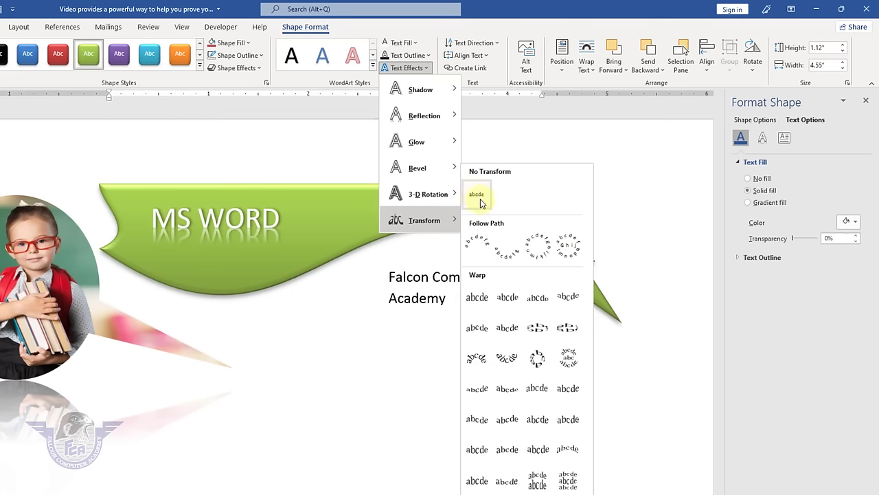
click(481, 200)
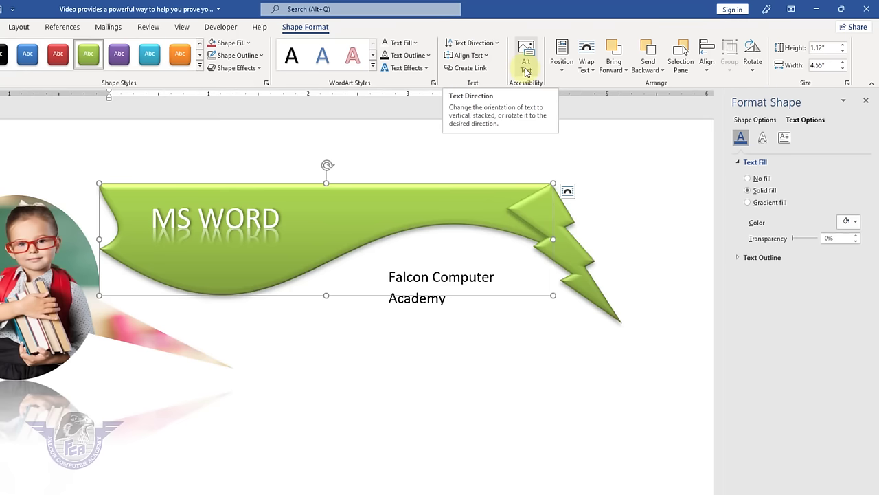
- Draw a tall rectangle near the page's right edge and type 'Falcon COmputer' in it
scroll(447, 445, down, 3)
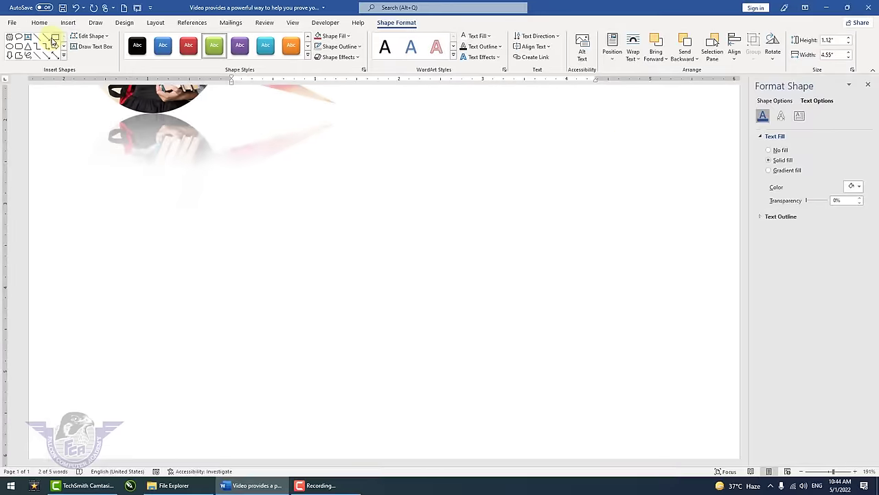
click(53, 40)
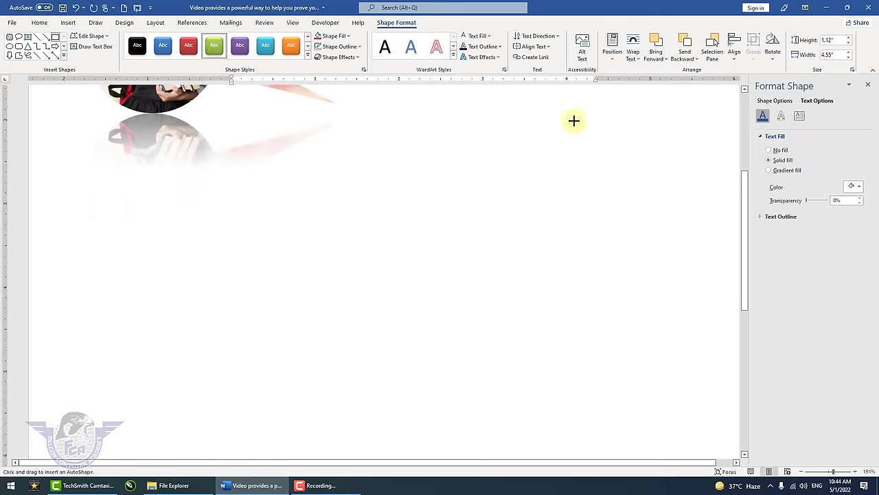
drag(573, 119, 638, 454)
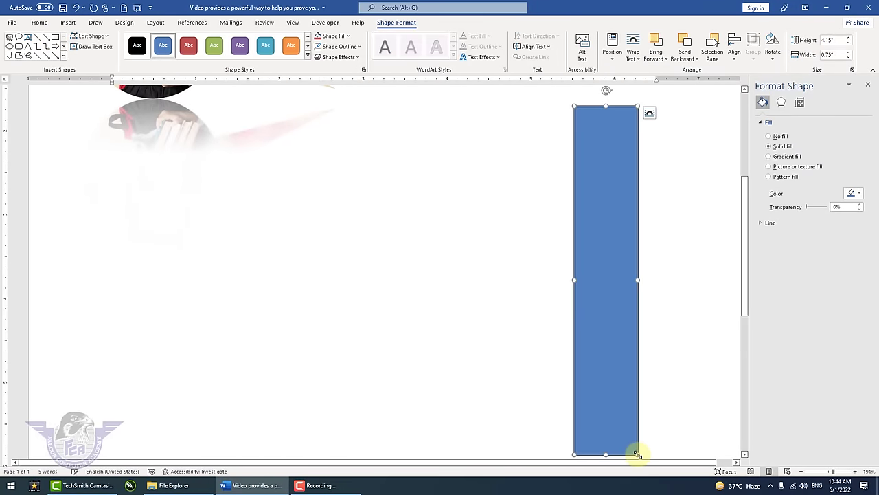
text(Falcon C)
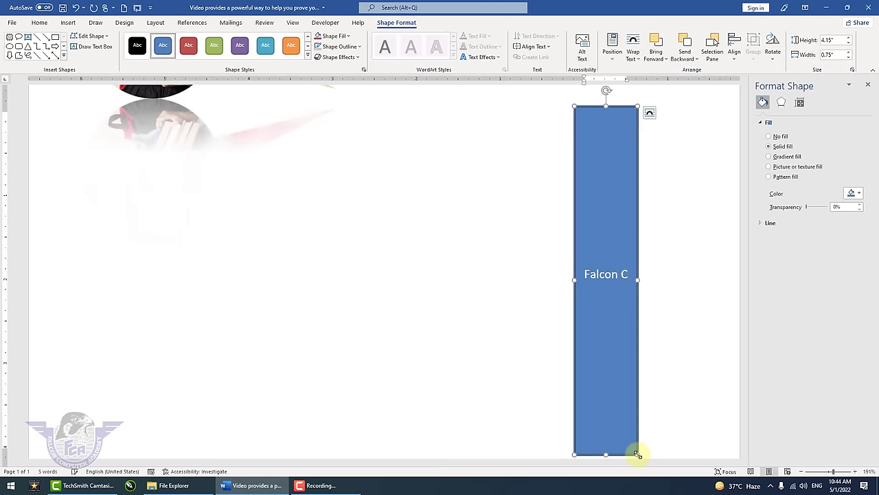
text(Omputer A)
key(Escape)
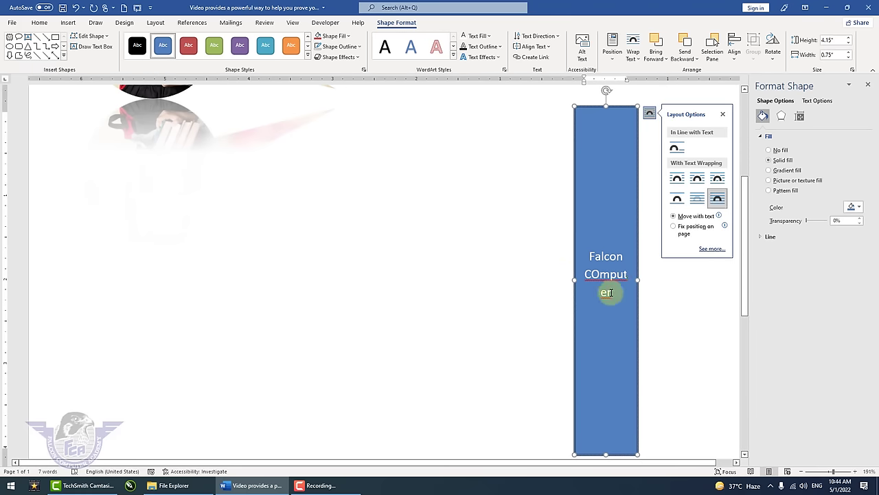
- Correct the text to 'Falcon Computer Academy' and select all of it
drag(600, 288, 578, 274)
text(Computer Ar)
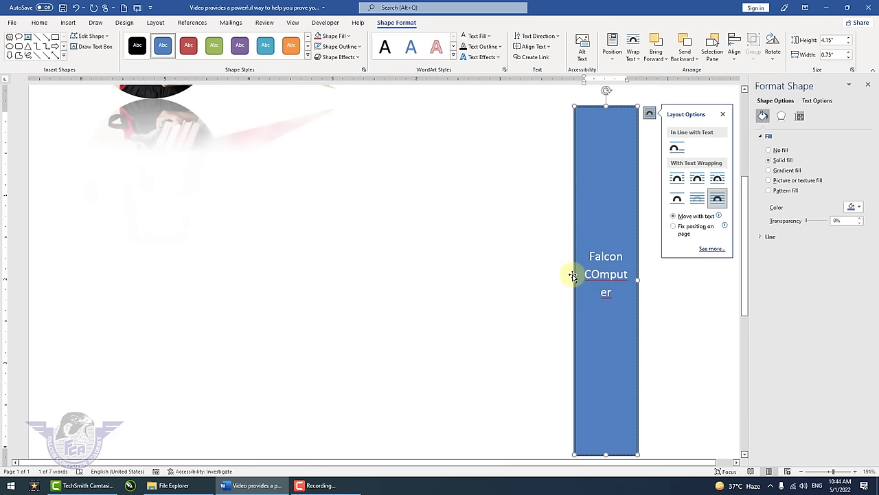
text(cadem)
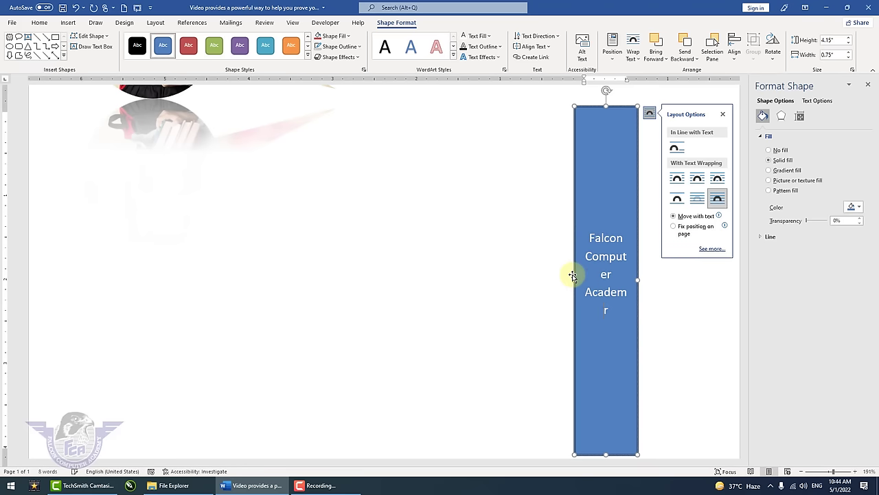
text(y)
key(Delete)
drag(627, 308, 538, 245)
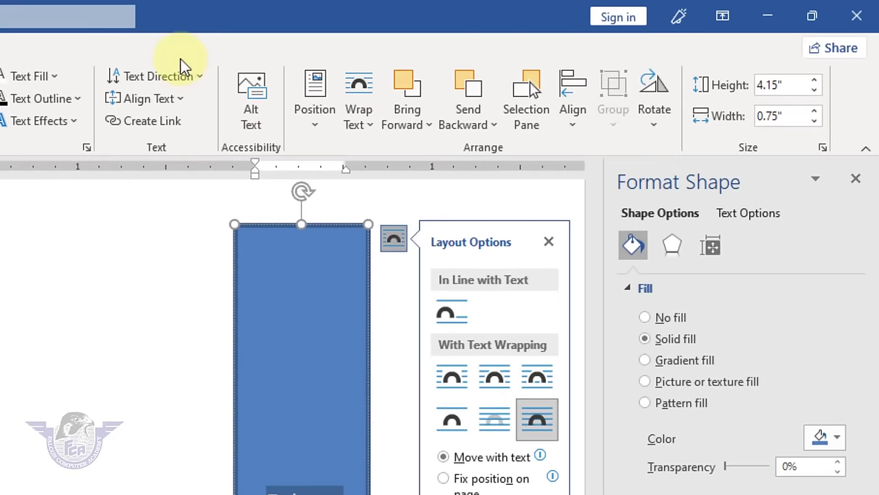
- Rotate the box text 90° so it reads top-to-bottom
click(177, 76)
click(147, 183)
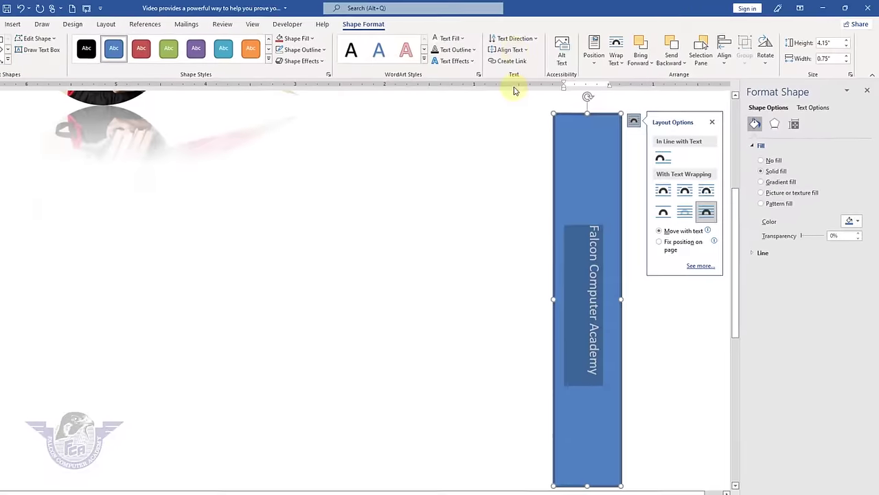
click(515, 39)
click(520, 123)
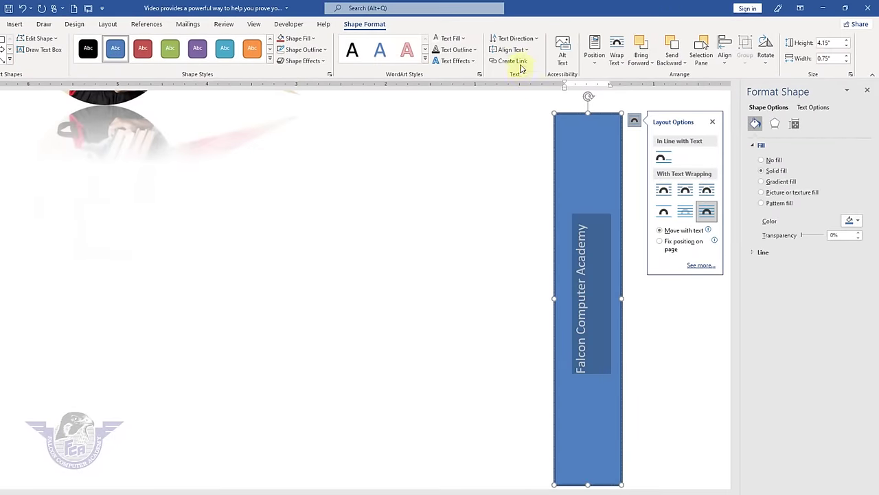
click(517, 39)
click(515, 88)
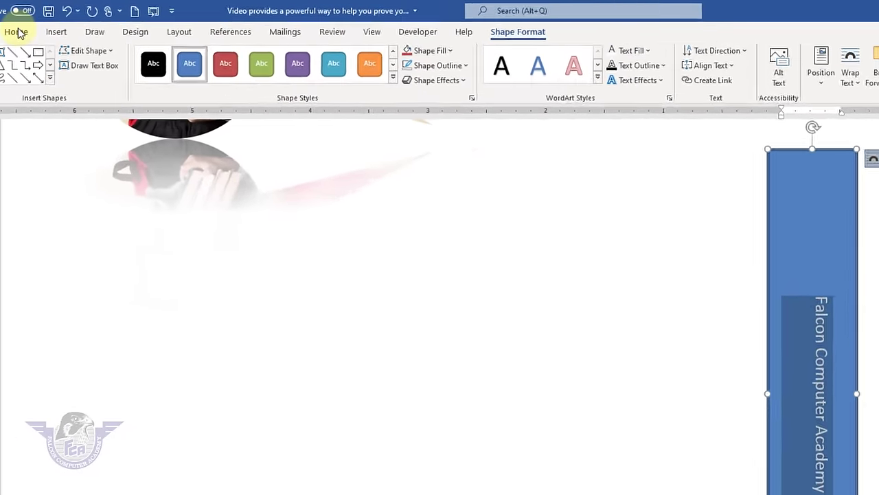
- Enlarge the box text to 24 pt with Grow Font
click(18, 33)
click(181, 56)
click(181, 56)
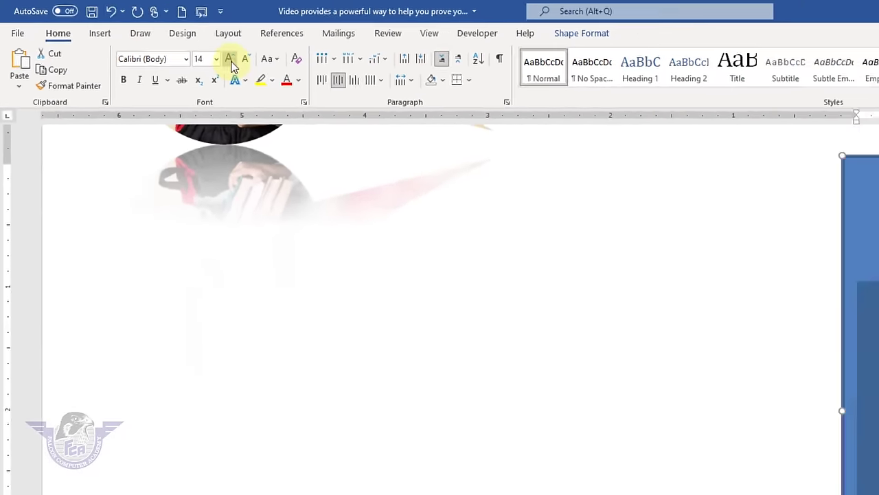
click(180, 56)
click(181, 56)
click(169, 46)
click(169, 47)
click(169, 47)
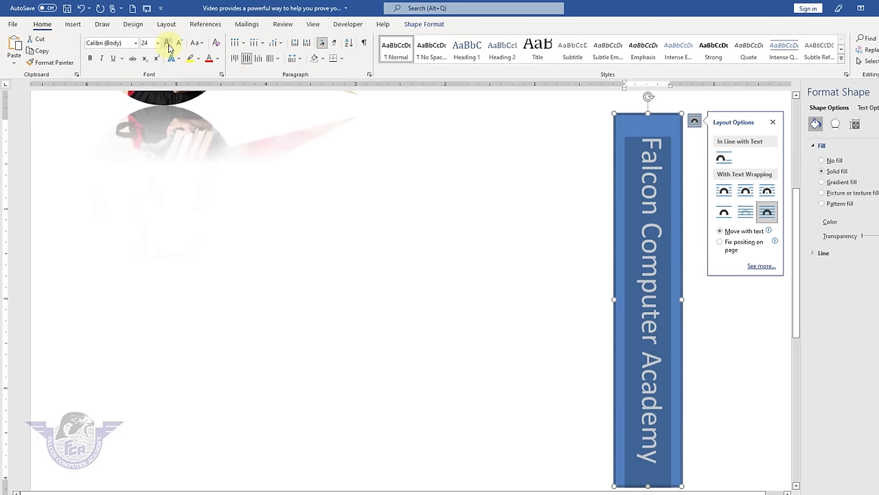
click(407, 25)
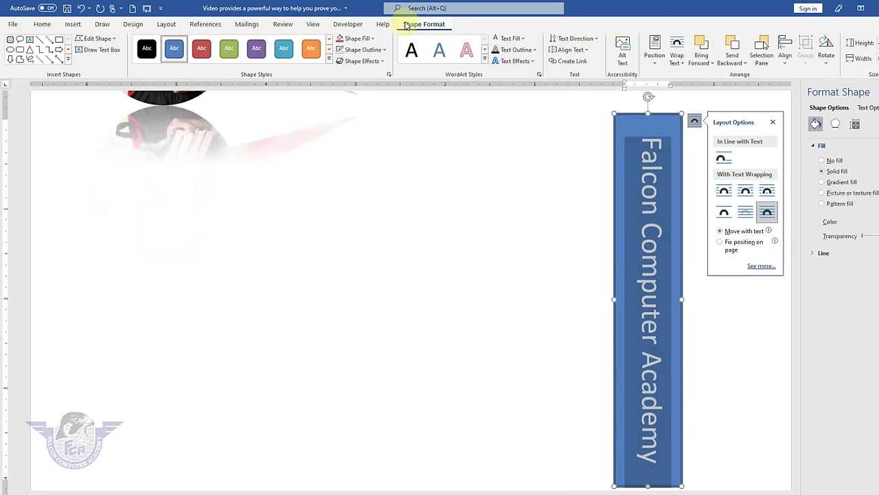
- Widen the blue box to the left and centre the vertical text within it
click(571, 39)
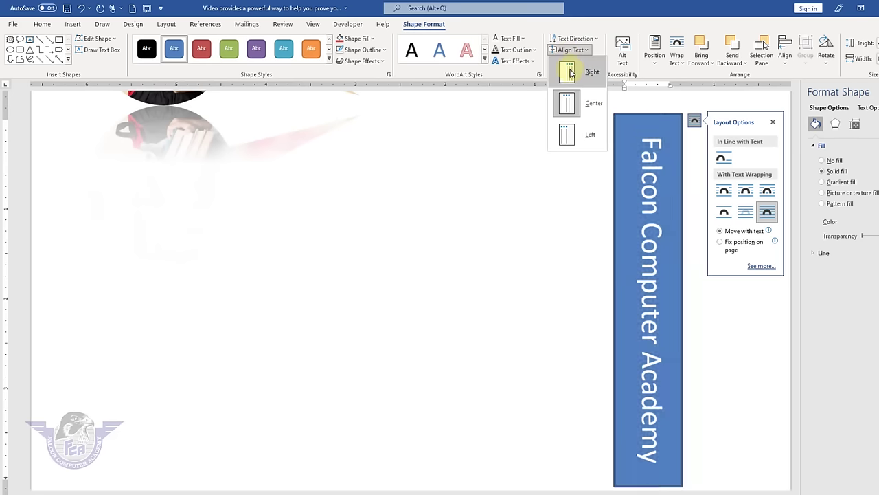
click(569, 73)
drag(619, 307, 483, 300)
click(580, 50)
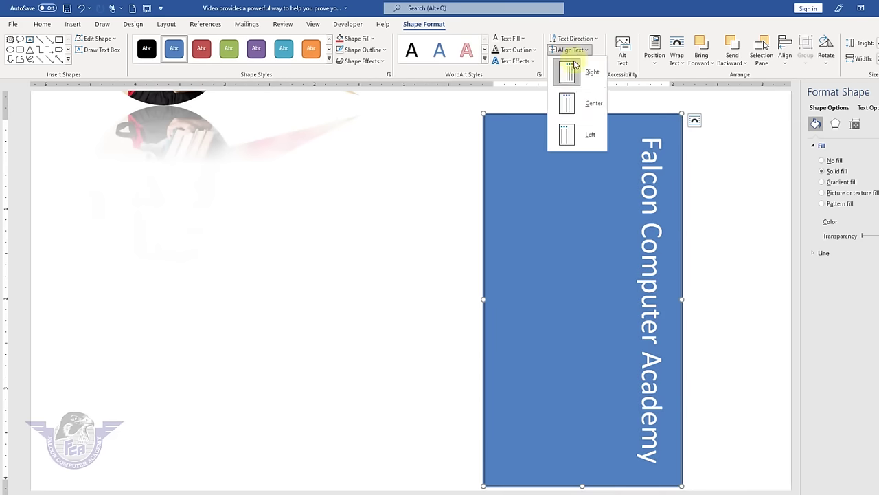
click(568, 105)
click(567, 51)
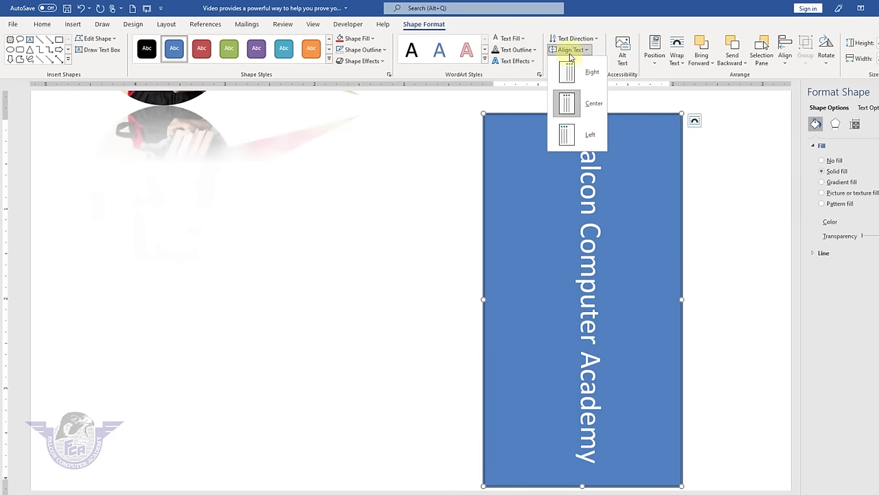
click(570, 131)
click(567, 51)
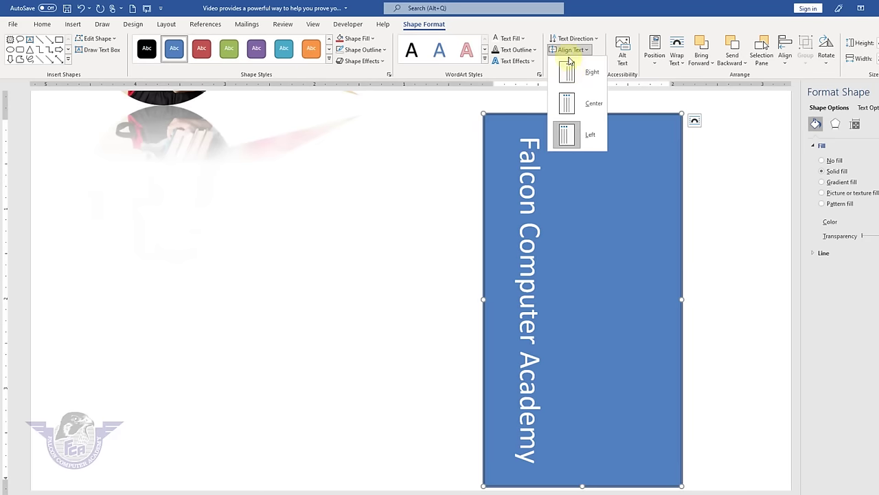
click(581, 109)
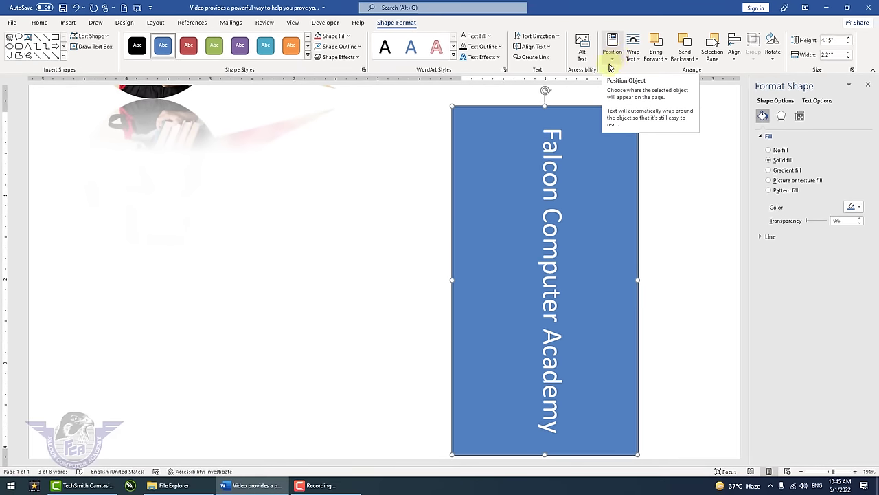
- Narrow the blue box to 0.76", place it at top centre, and move it onto the banner
drag(450, 280, 572, 282)
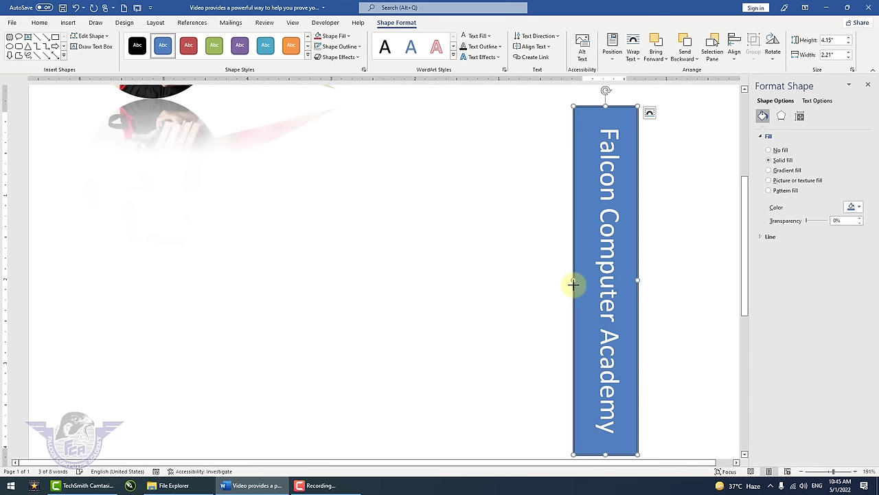
click(616, 63)
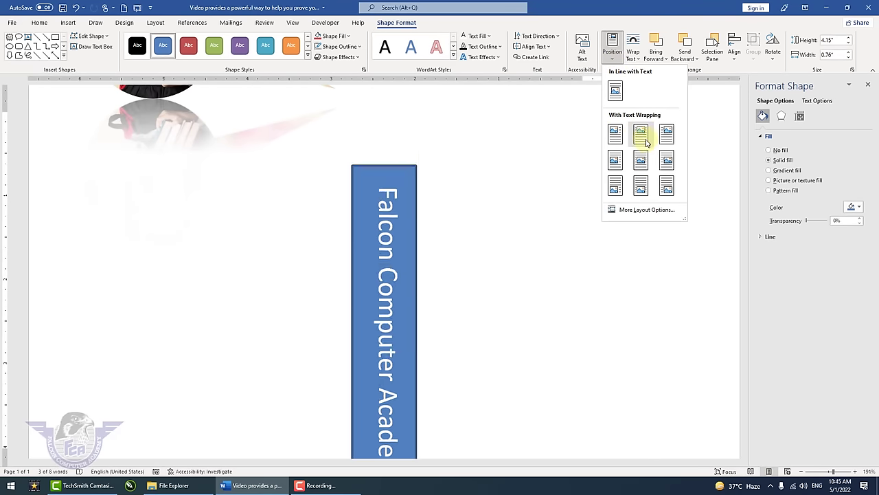
click(640, 133)
scroll(543, 176, up, 3)
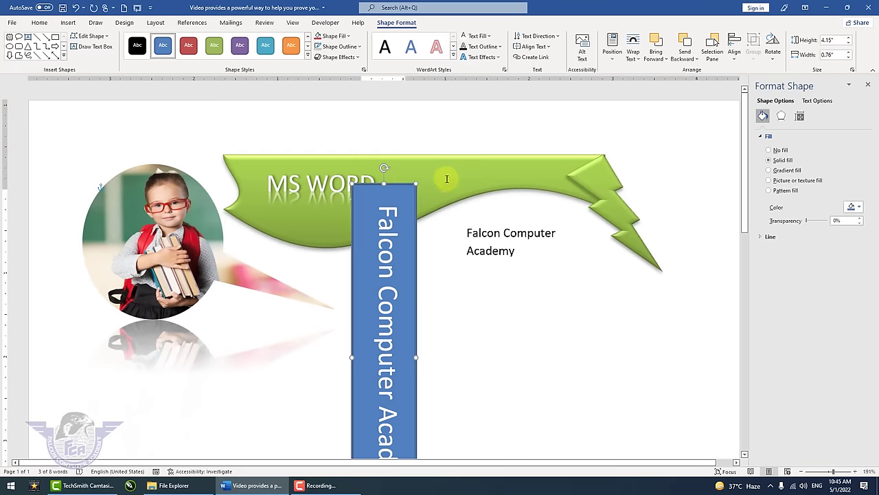
drag(411, 181, 474, 154)
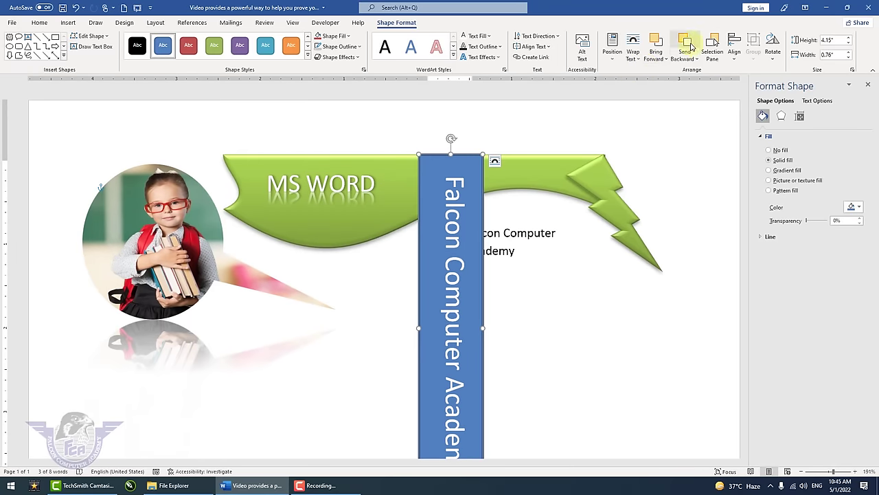
- Adjust the box's layer order over the banner and wrap it In Front of Text
click(691, 46)
click(691, 47)
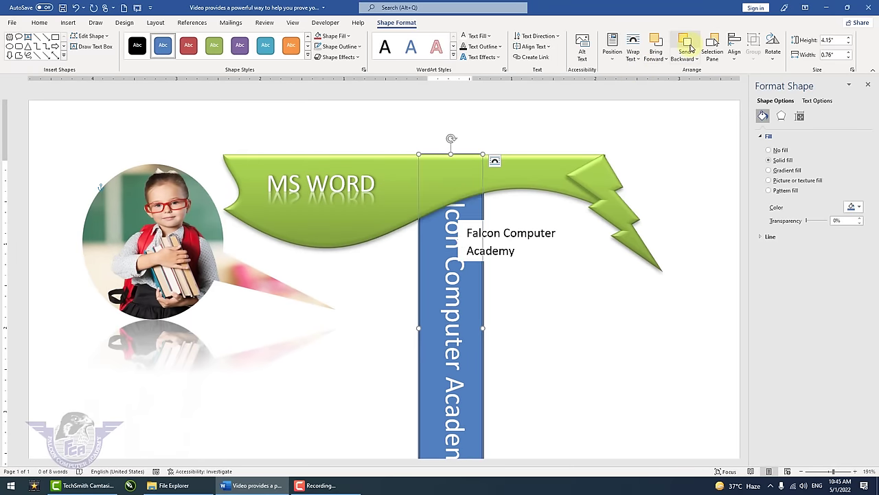
click(659, 45)
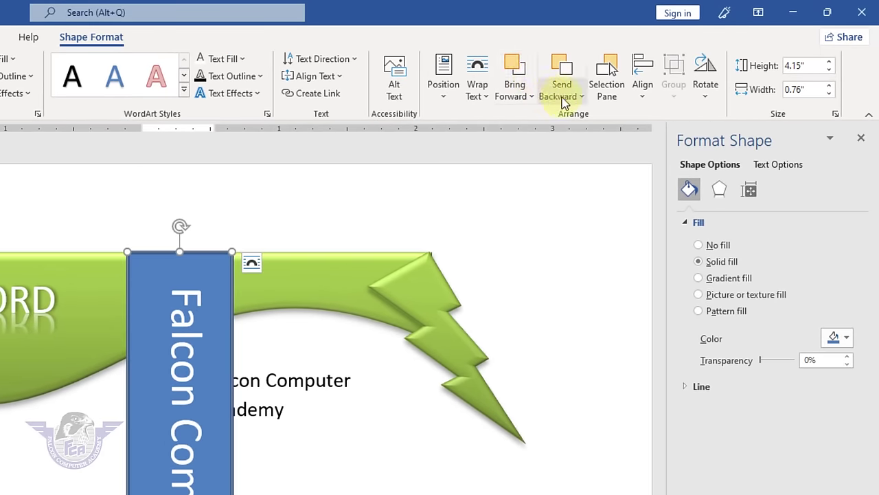
click(486, 96)
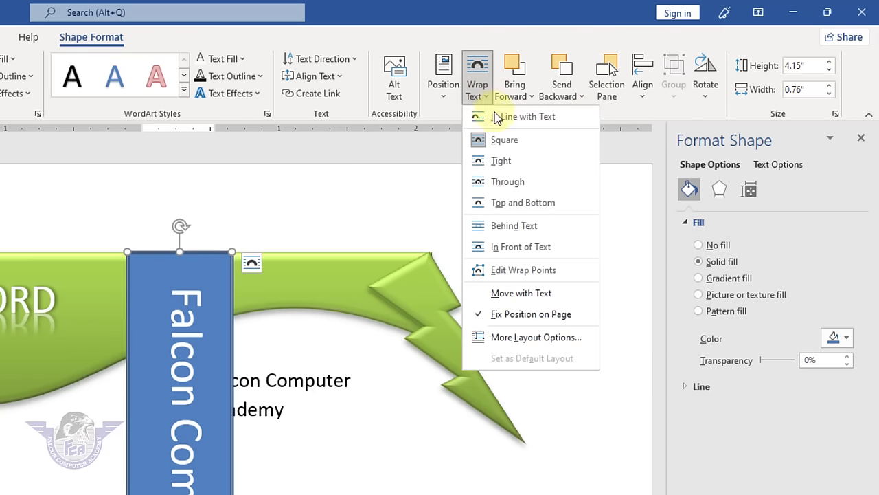
click(538, 249)
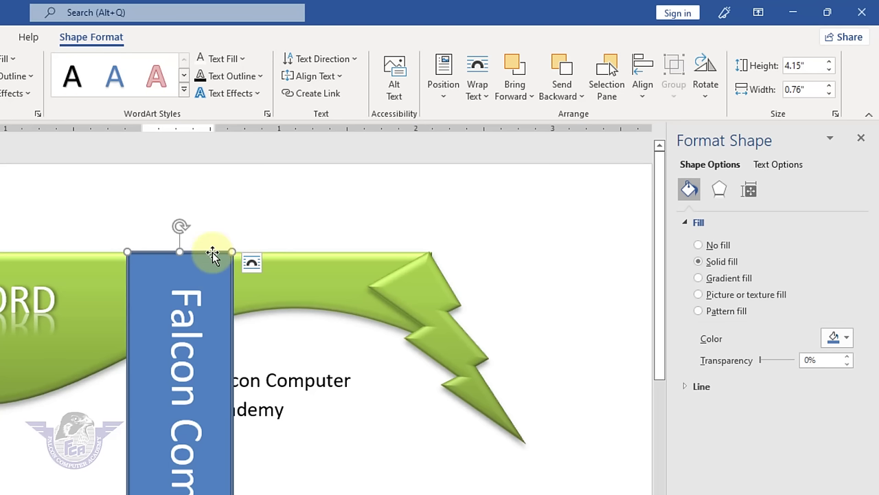
- Add the Academy text box to the selection, then apply Align Left, Align Middle and Align Top
shift+click(297, 281)
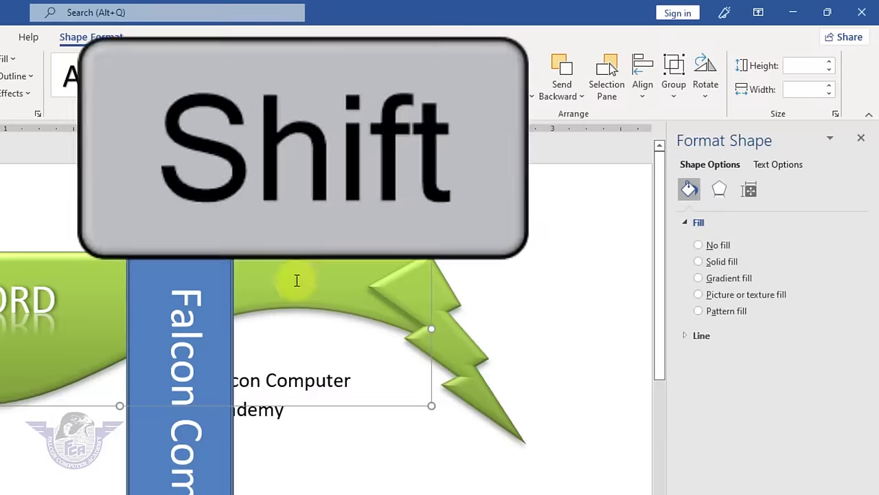
click(643, 85)
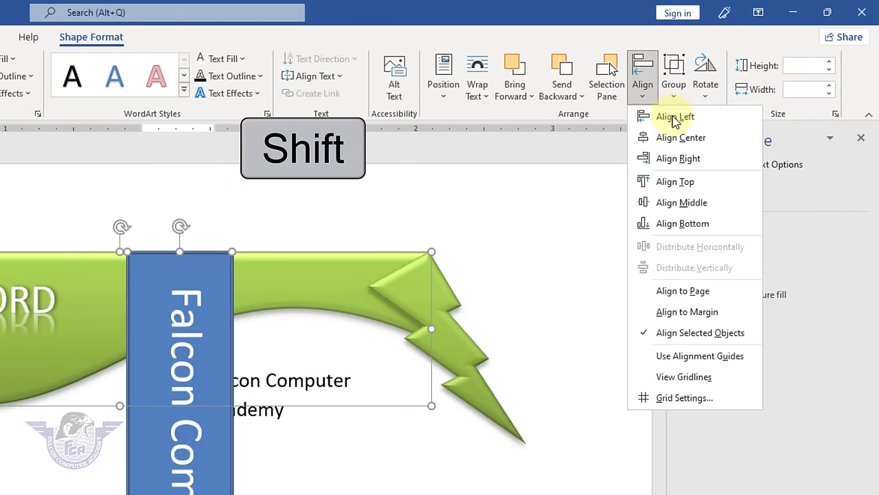
click(676, 119)
click(643, 85)
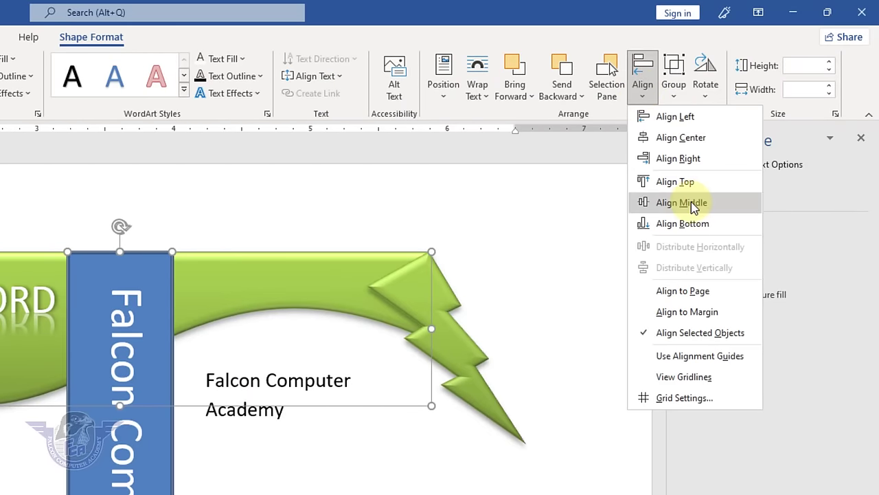
click(682, 203)
click(643, 83)
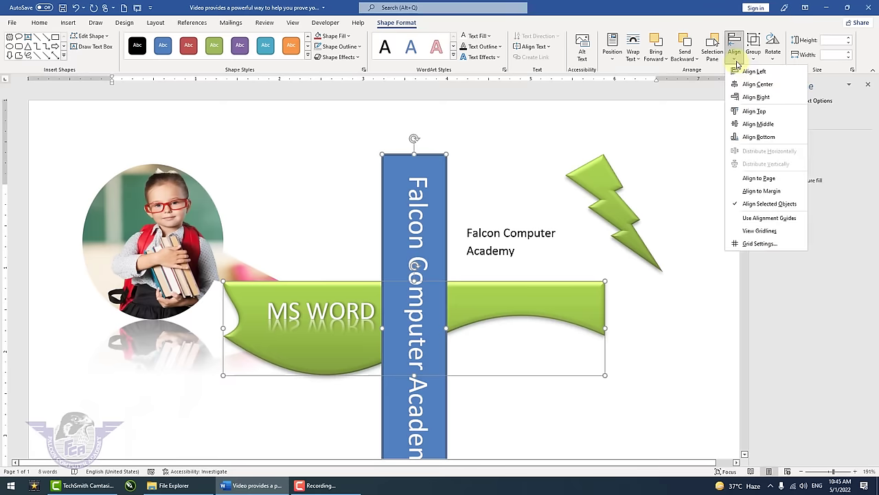
click(751, 111)
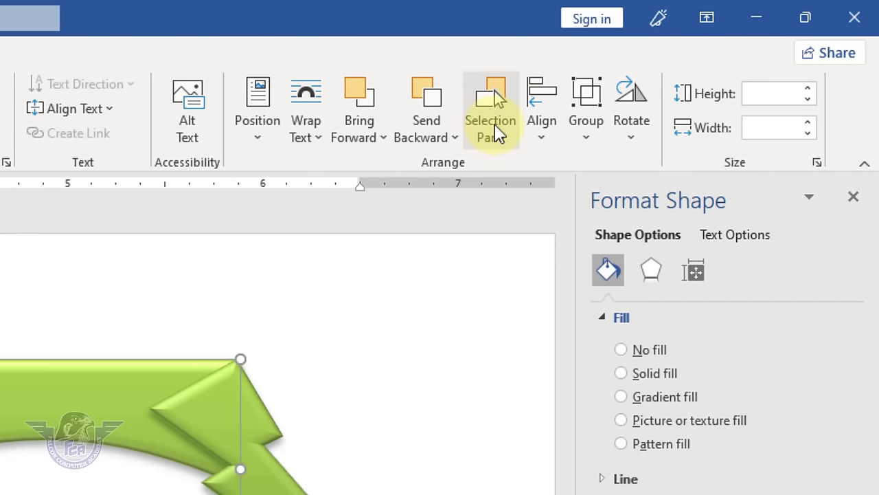
- Toggle each shape's visibility in the Selection pane, then choose Show All
click(495, 125)
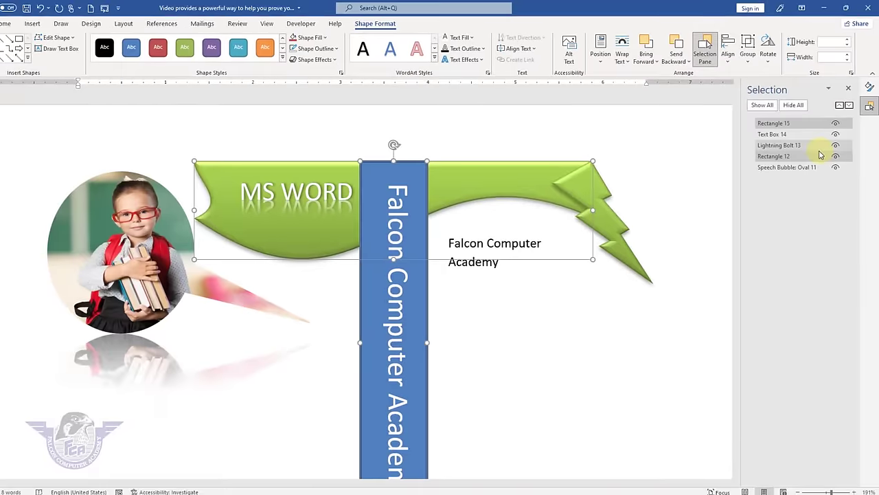
click(836, 124)
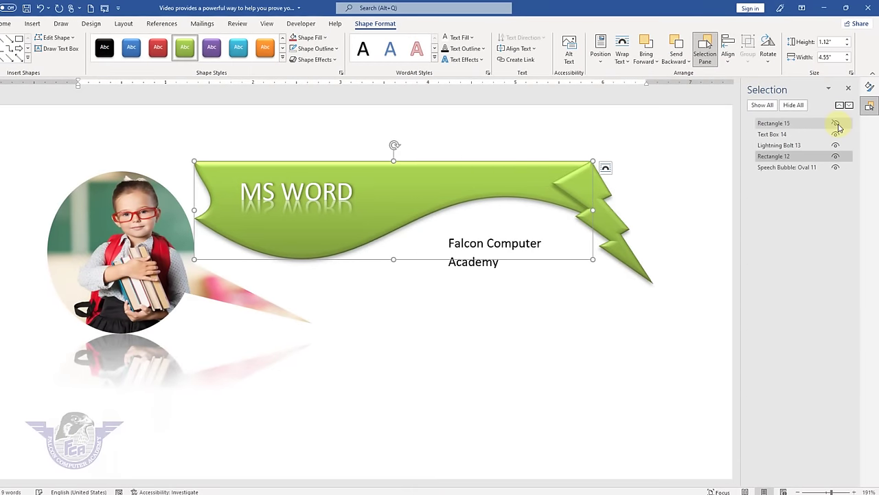
click(835, 135)
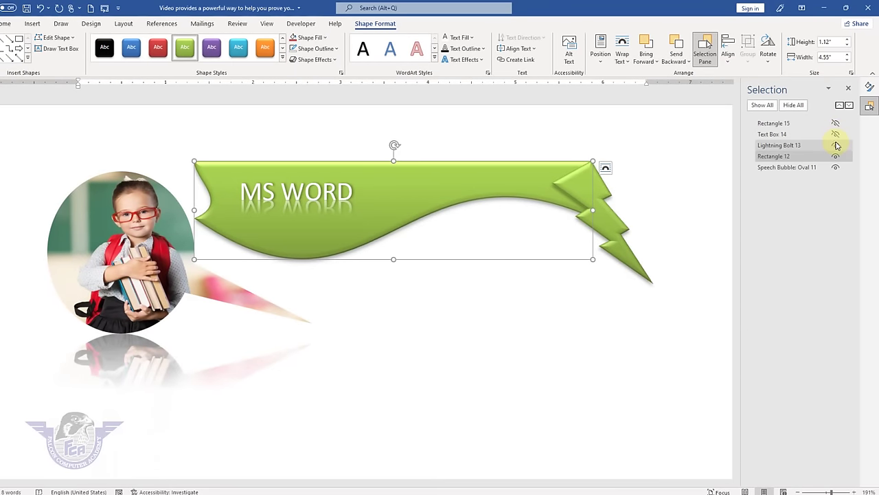
click(836, 145)
click(836, 156)
click(836, 168)
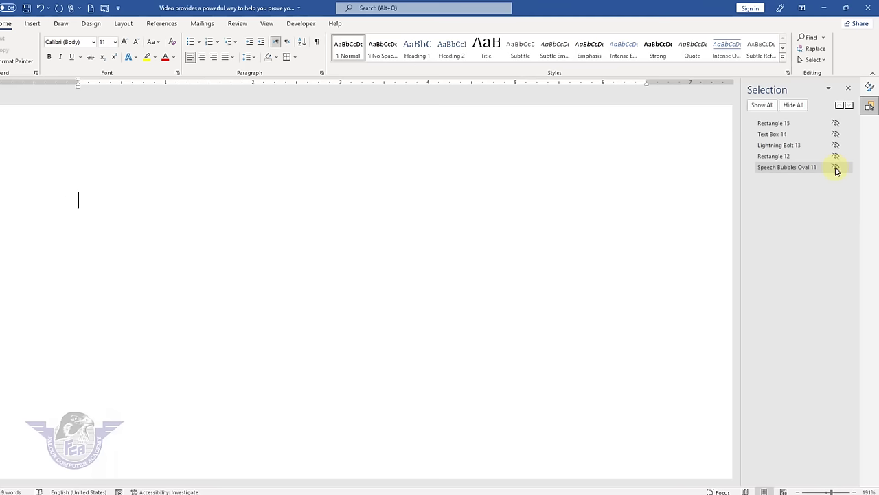
click(836, 168)
click(836, 156)
click(836, 145)
click(835, 134)
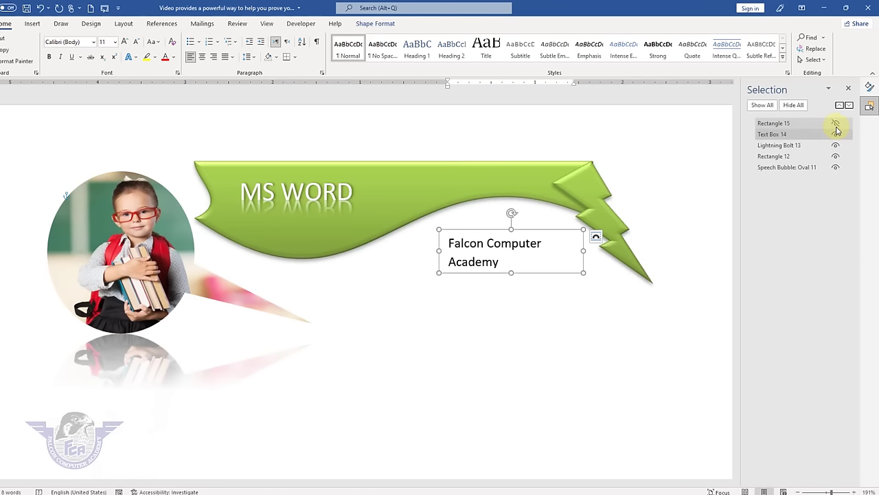
click(836, 125)
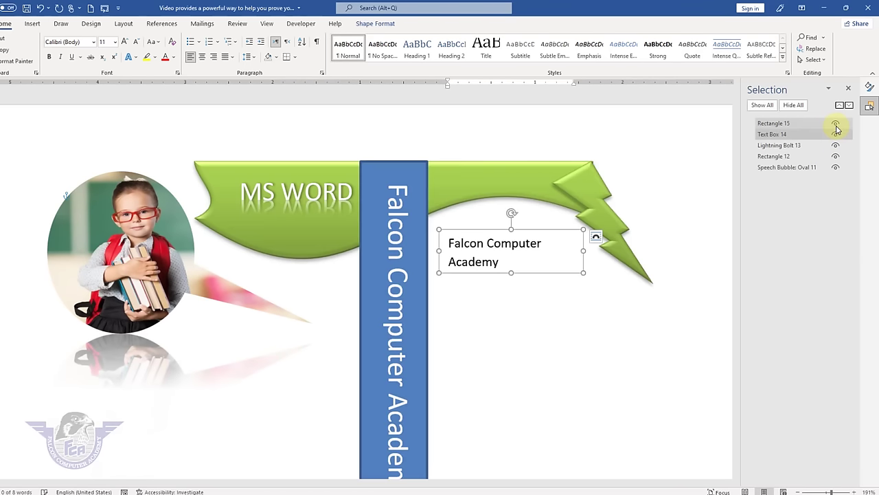
click(794, 107)
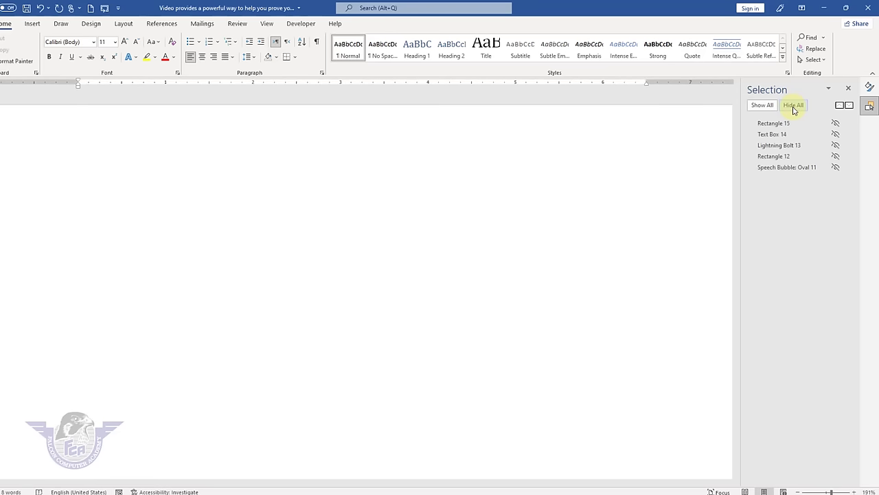
click(771, 105)
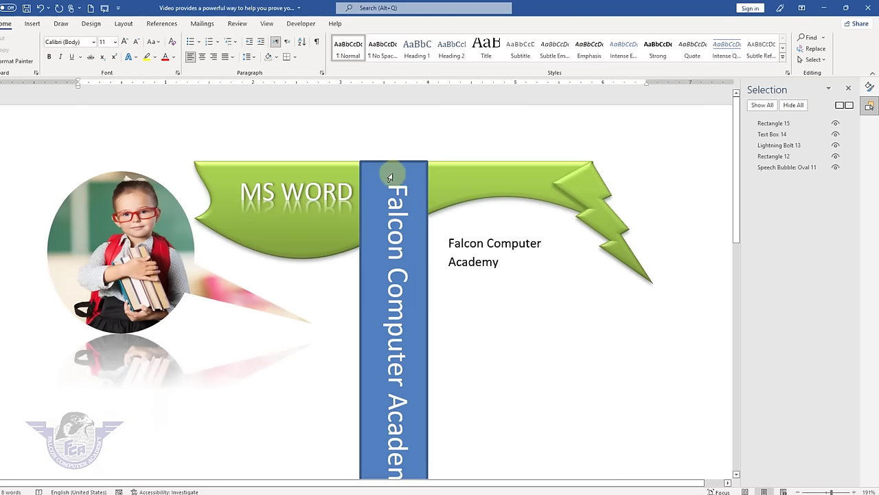
- Select the text bar, green banner, lightning bolt and photo circle and group them
click(409, 167)
click(414, 163)
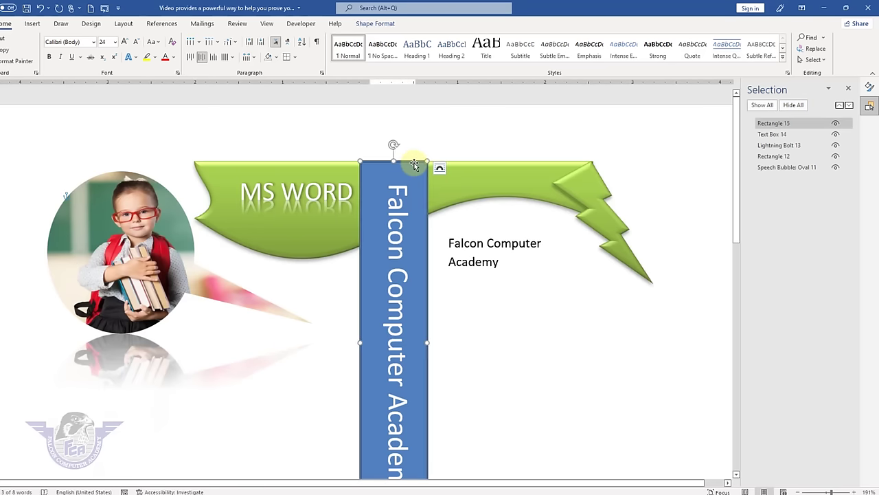
click(377, 26)
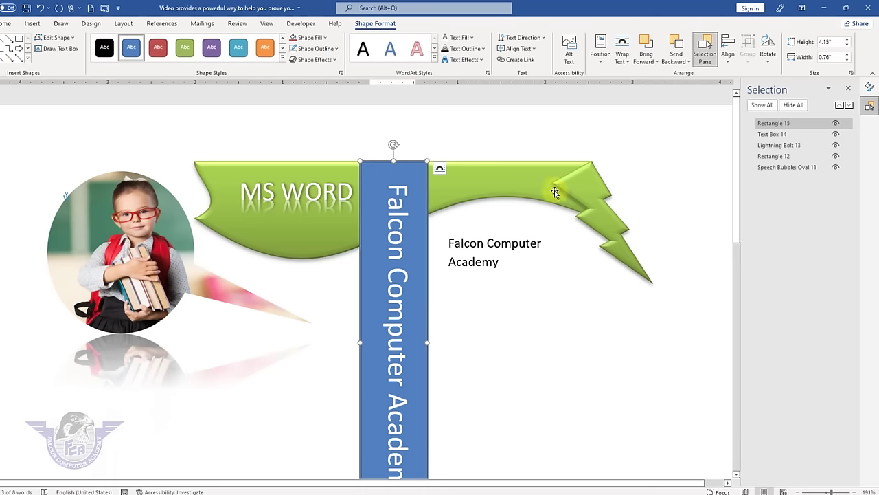
shift+click(531, 193)
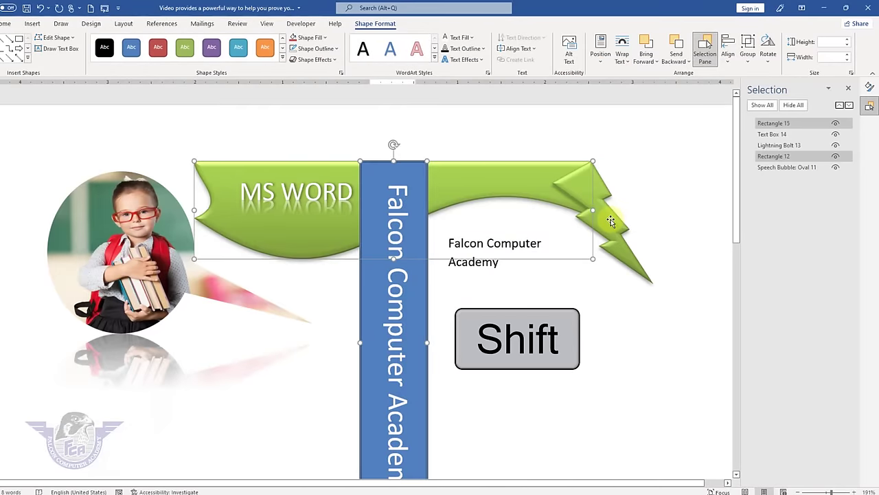
shift+click(610, 222)
shift+click(155, 240)
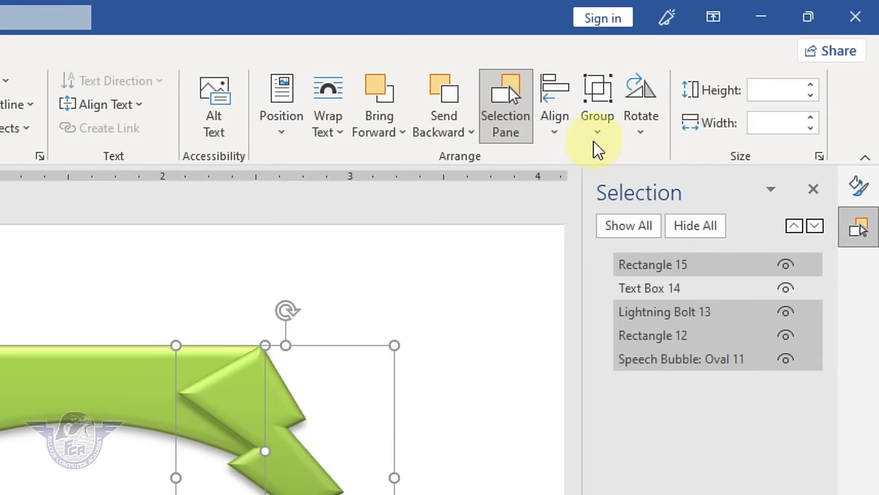
click(598, 134)
click(625, 161)
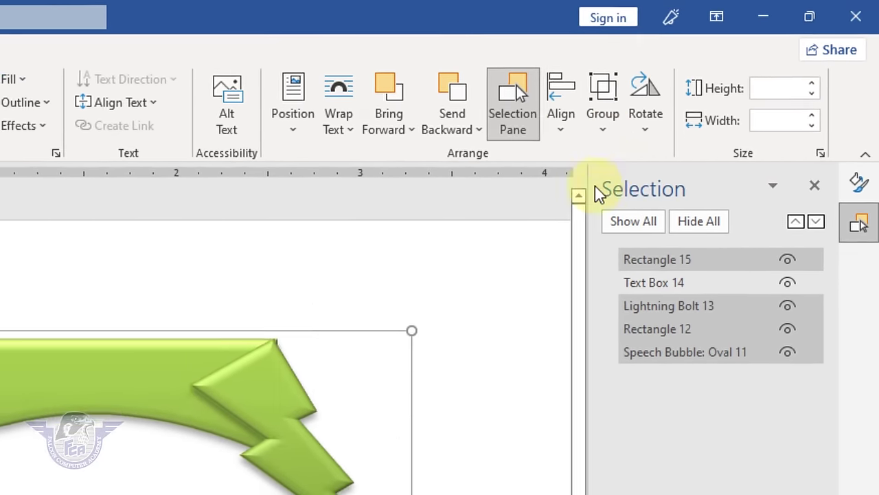
- Move the group left and down on the page, then ungroup and deselect the shapes
drag(57, 330, 194, 332)
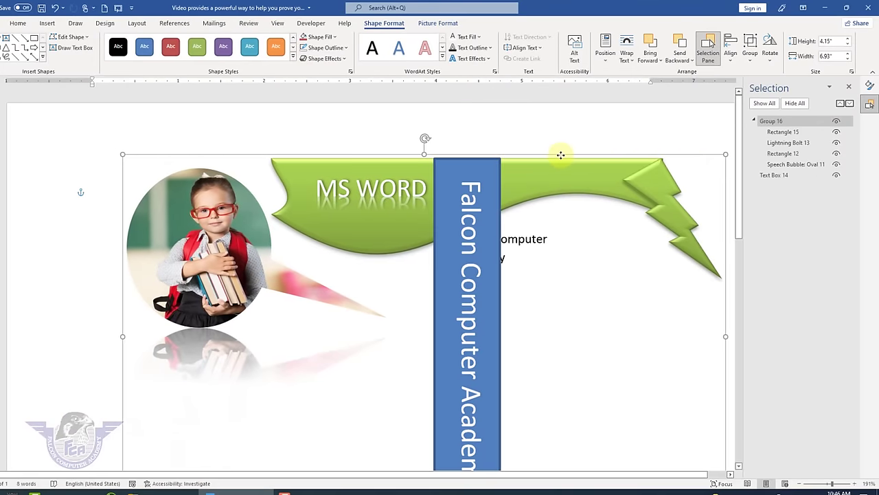
drag(561, 156, 504, 186)
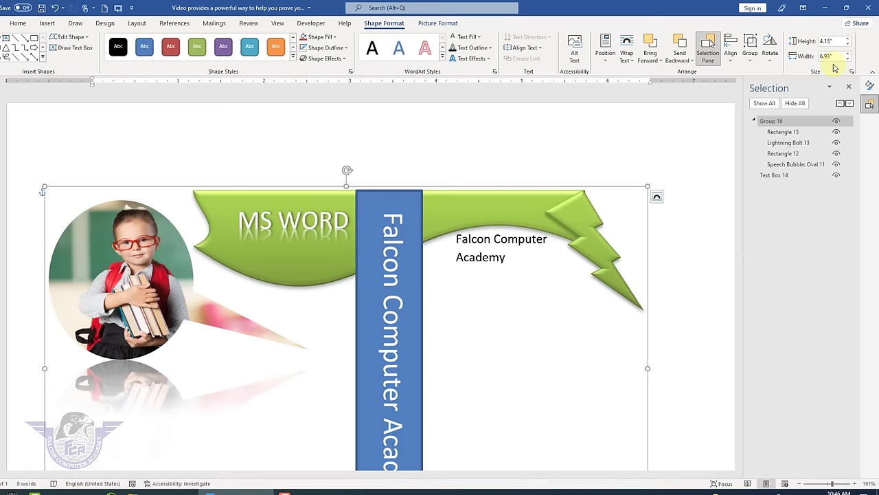
click(751, 62)
click(755, 87)
click(603, 147)
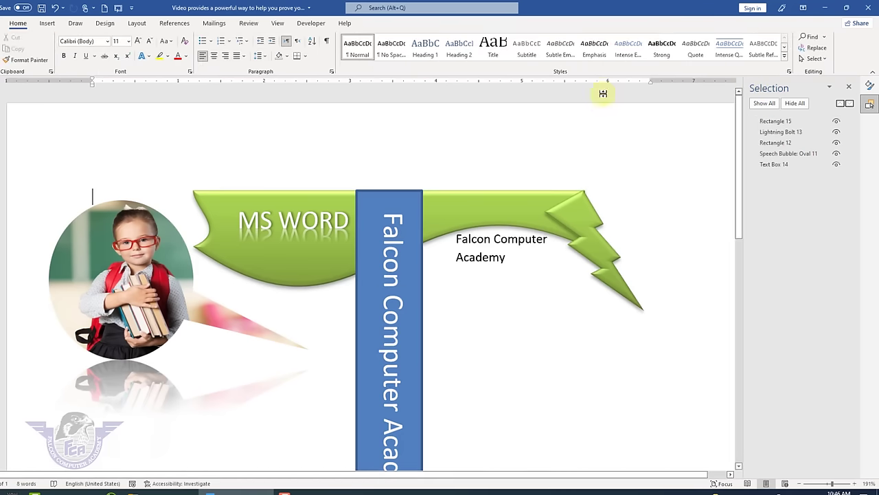
- Flip the lightning bolt horizontally and move it toward the banner tip
click(576, 215)
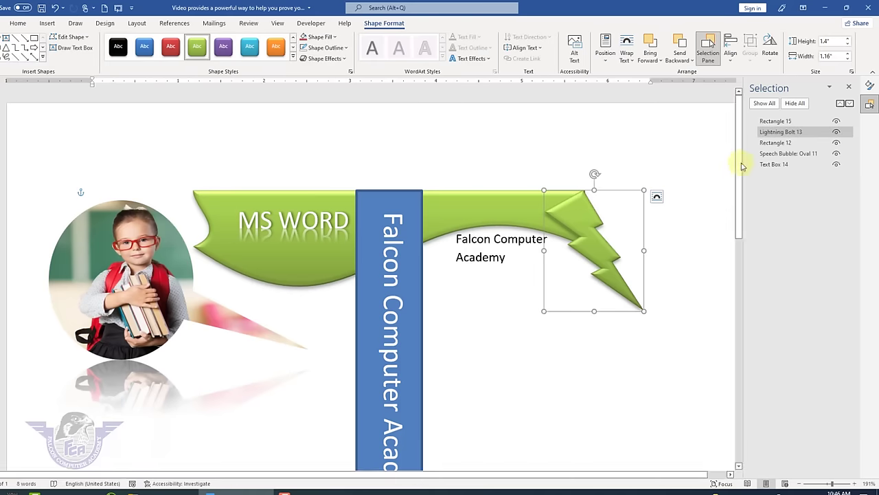
click(771, 63)
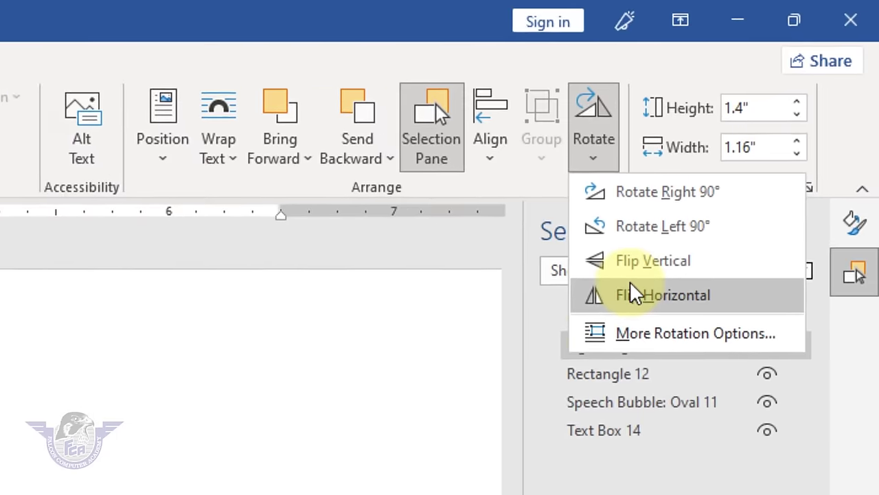
click(630, 285)
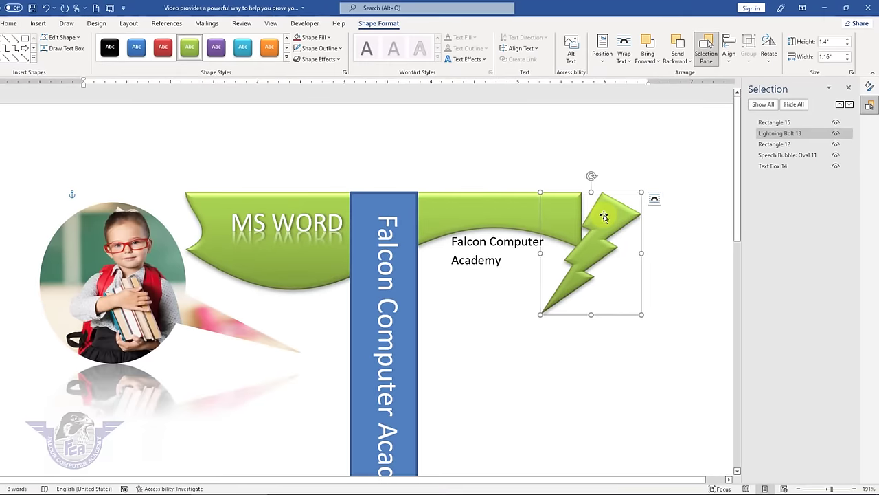
drag(605, 212, 560, 198)
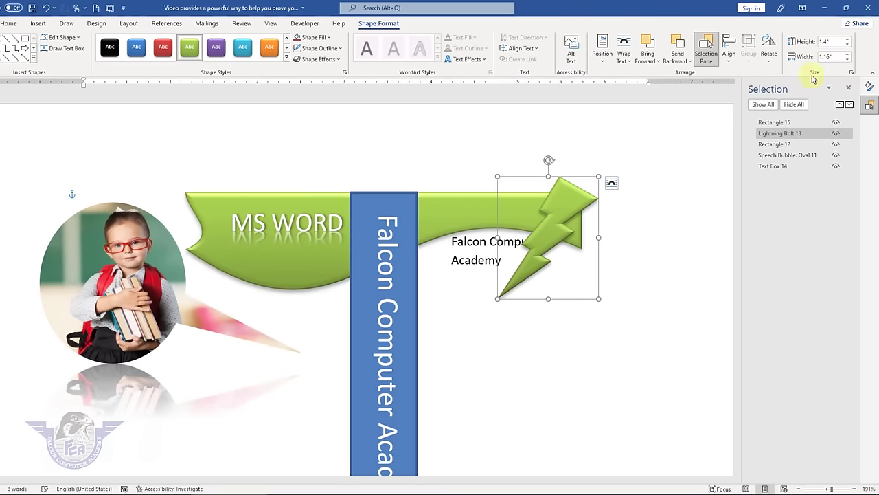
- Adjust the bolt's height and width with the size spinners, ending at 1.8" tall
click(848, 39)
click(848, 40)
click(848, 40)
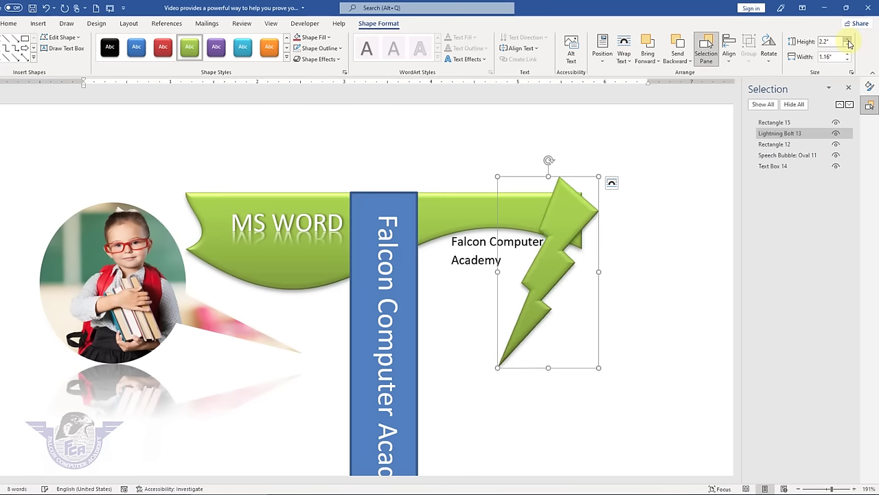
click(849, 40)
click(849, 54)
click(849, 53)
click(849, 54)
click(849, 53)
click(849, 54)
click(850, 53)
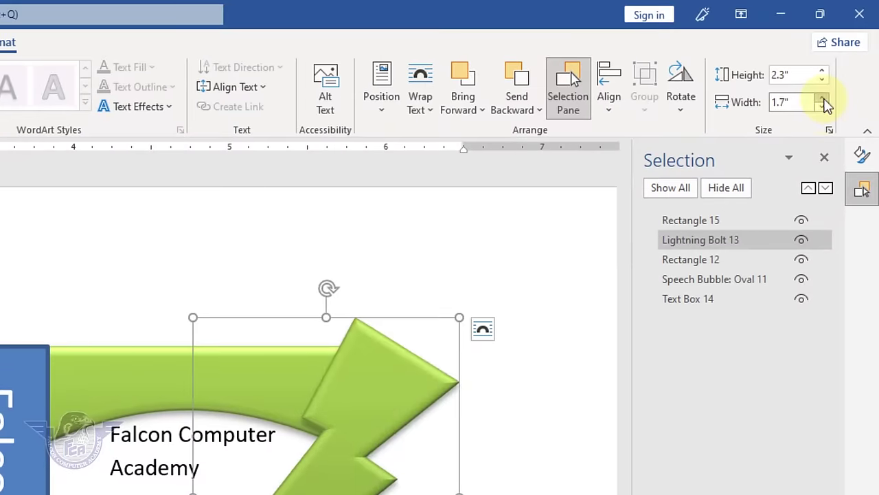
click(849, 54)
click(849, 53)
click(822, 106)
click(822, 106)
click(822, 106)
click(821, 106)
click(822, 107)
click(822, 107)
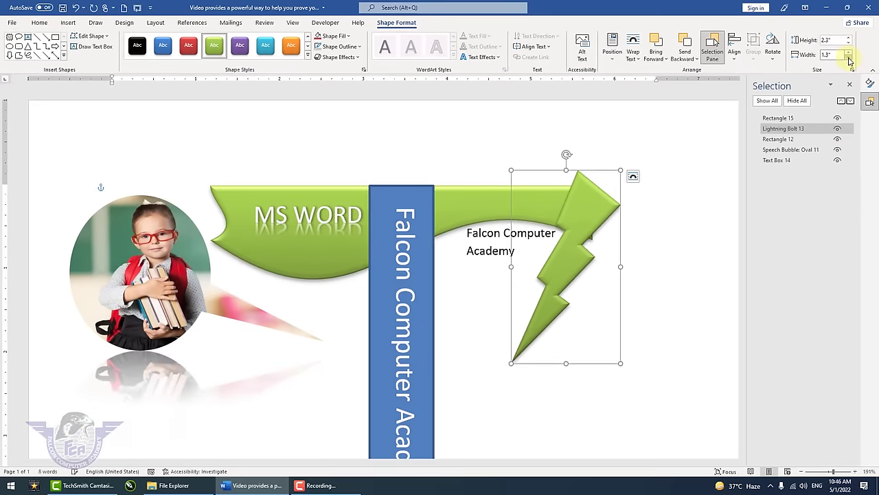
click(821, 106)
click(849, 40)
click(850, 40)
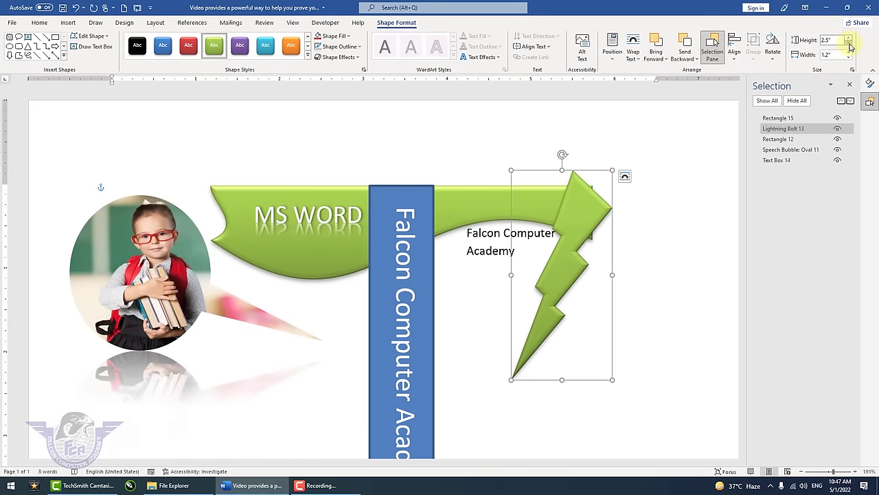
click(849, 43)
click(849, 43)
click(849, 43)
click(849, 43)
click(849, 44)
click(849, 43)
click(849, 43)
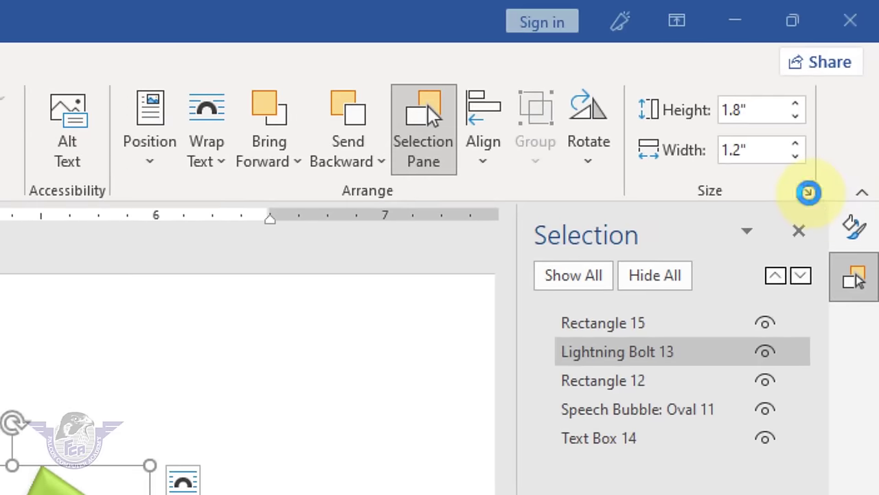
- Set the bolt's width to 1" in the Size dialog and position it beside the banner tip
click(809, 193)
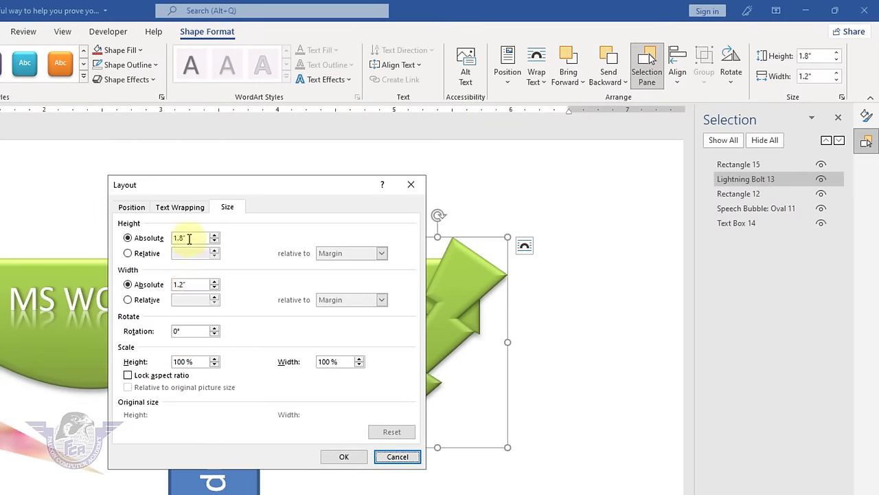
drag(190, 239, 111, 241)
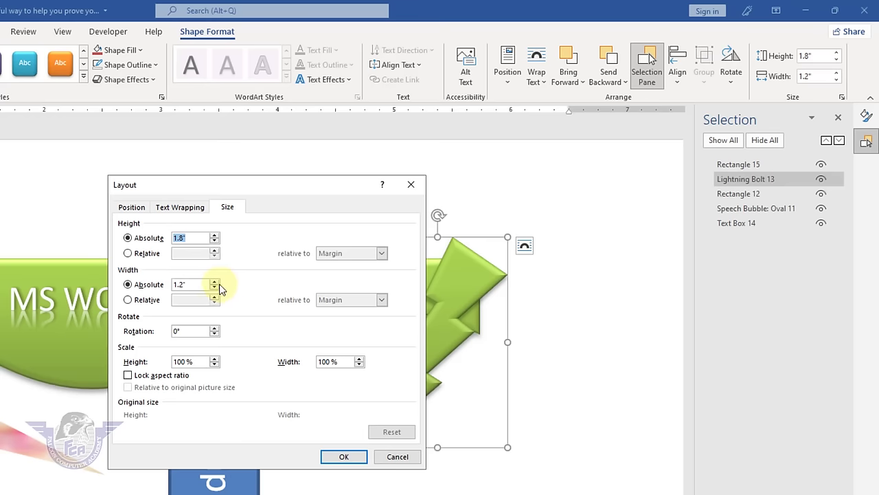
drag(194, 282, 132, 284)
text(1)
click(343, 457)
drag(462, 330, 493, 349)
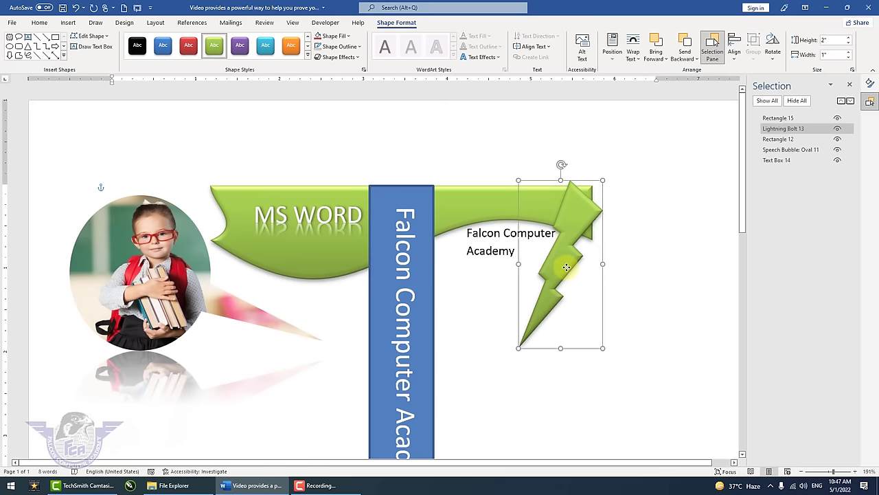
drag(579, 271, 581, 272)
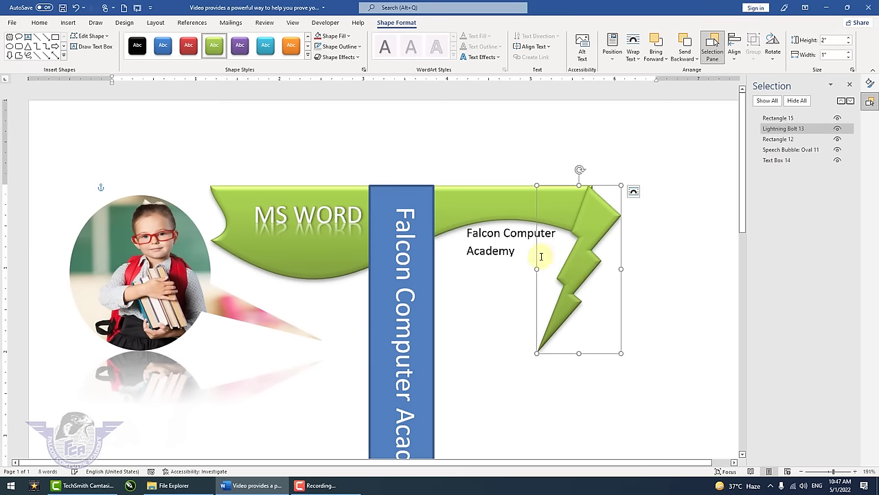
click(485, 275)
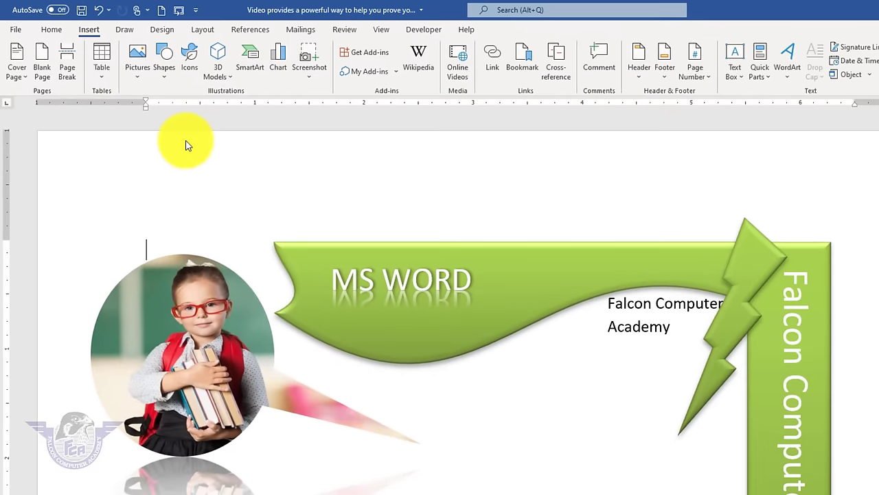
- Select all objects with Ctrl+A and delete them
key(ctrl+a)
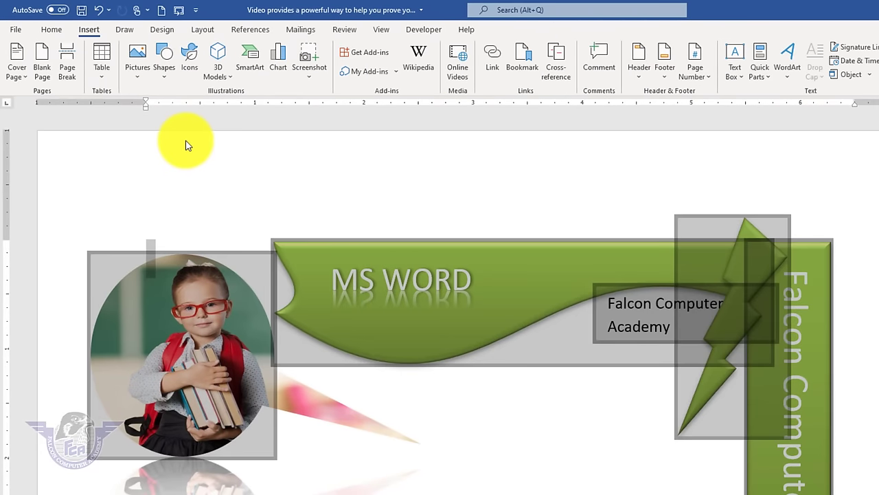
key(Delete)
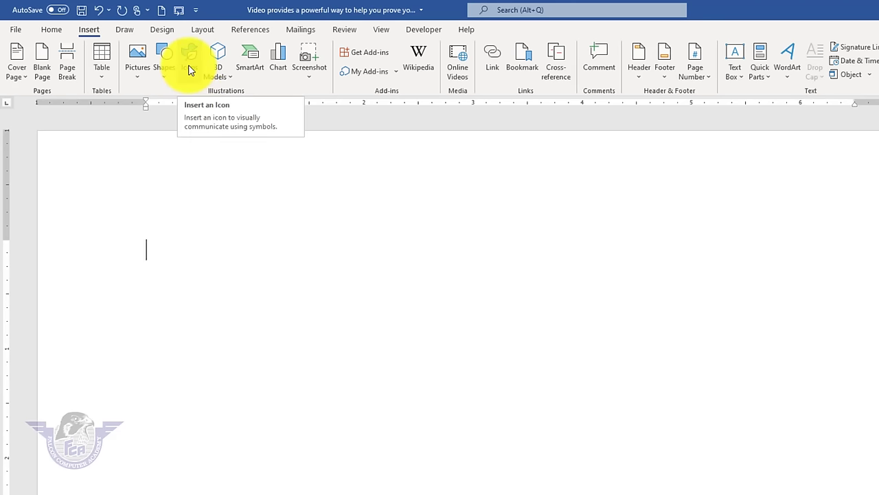
- Search the icon library for 'sch', then insert the graduation cap, heartbeat heart and lion icons
click(190, 71)
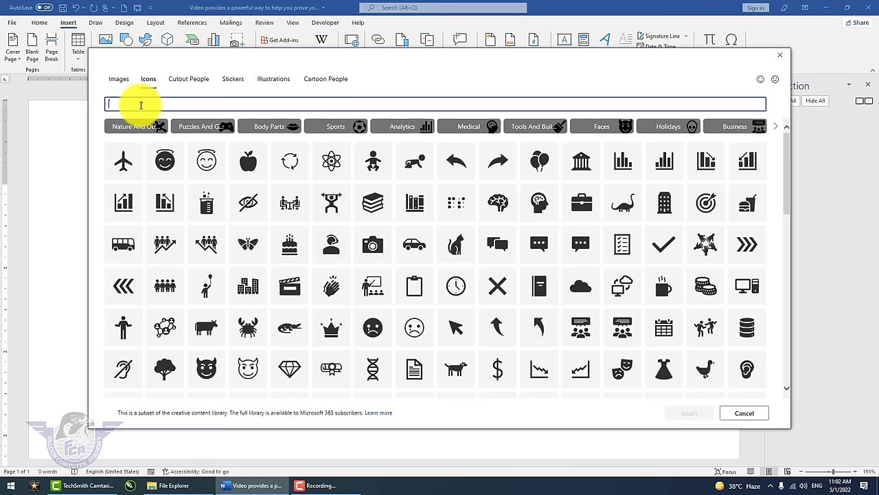
text(school)
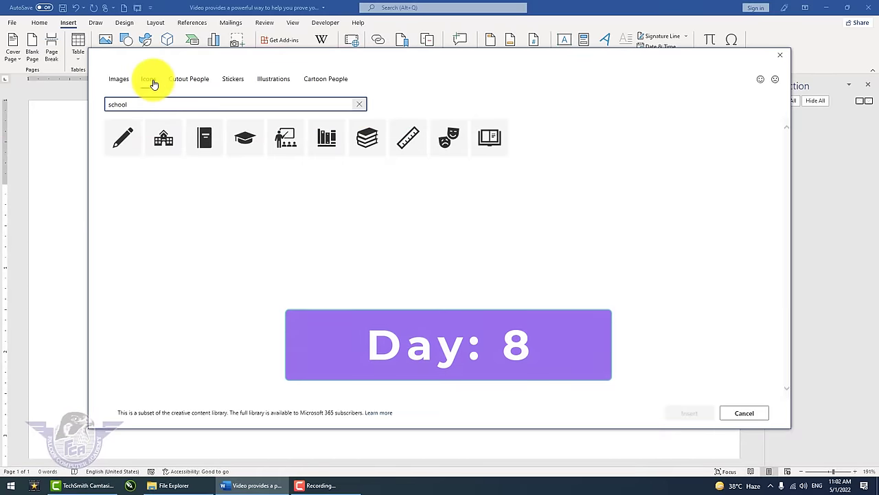
click(152, 83)
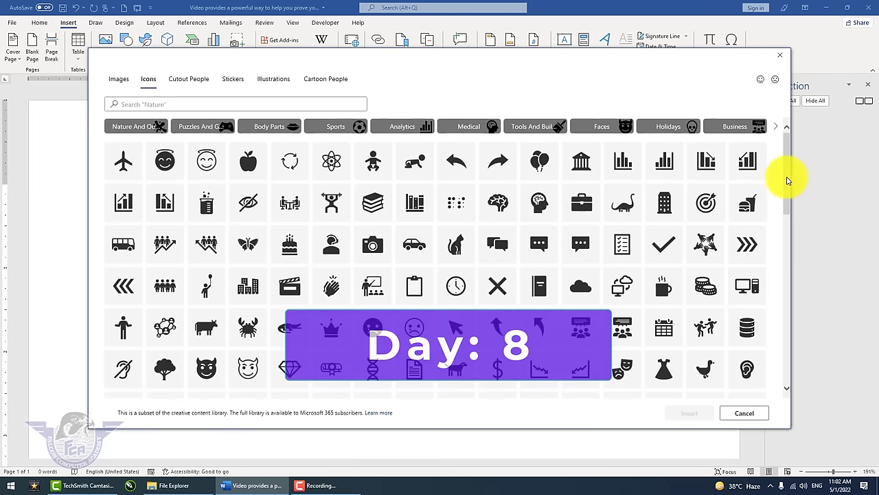
drag(785, 181, 774, 257)
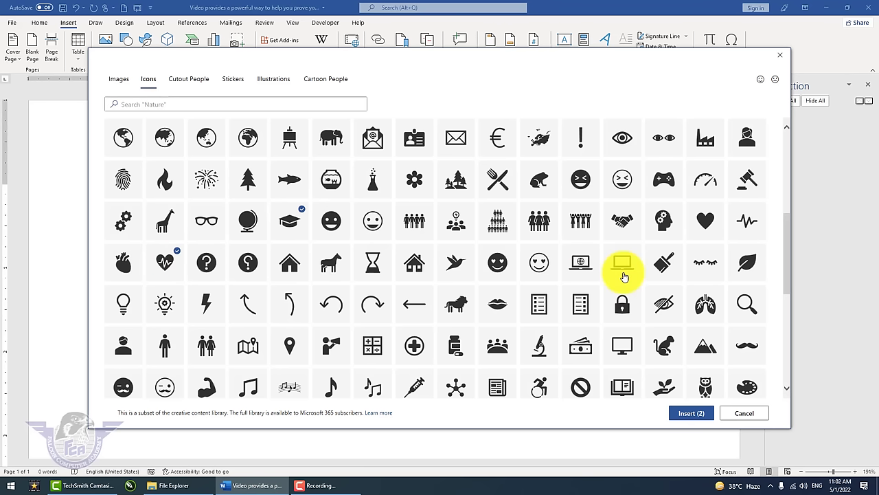
click(692, 414)
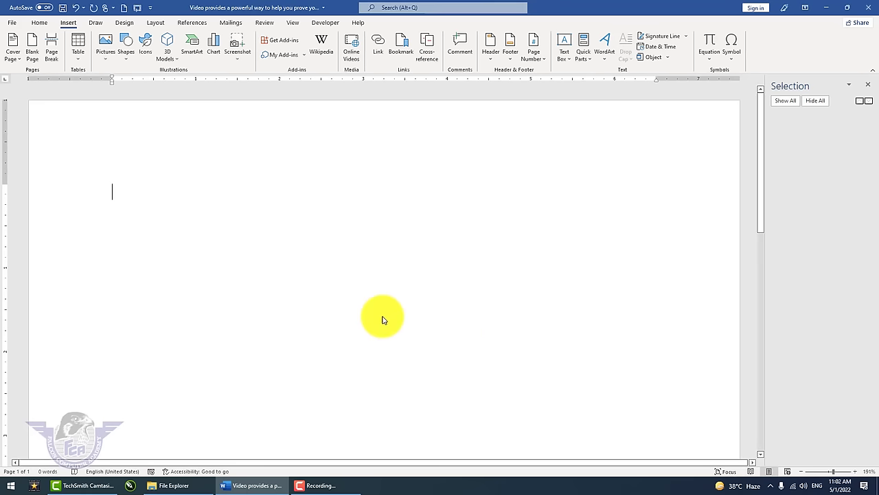
- Float the lion icon in front of text under the cap, shrunk to about 0.57 inch
click(421, 276)
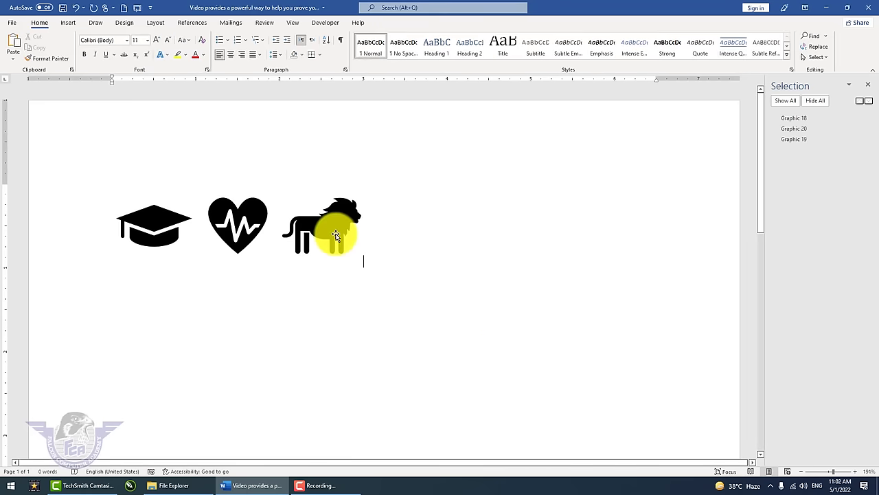
click(330, 236)
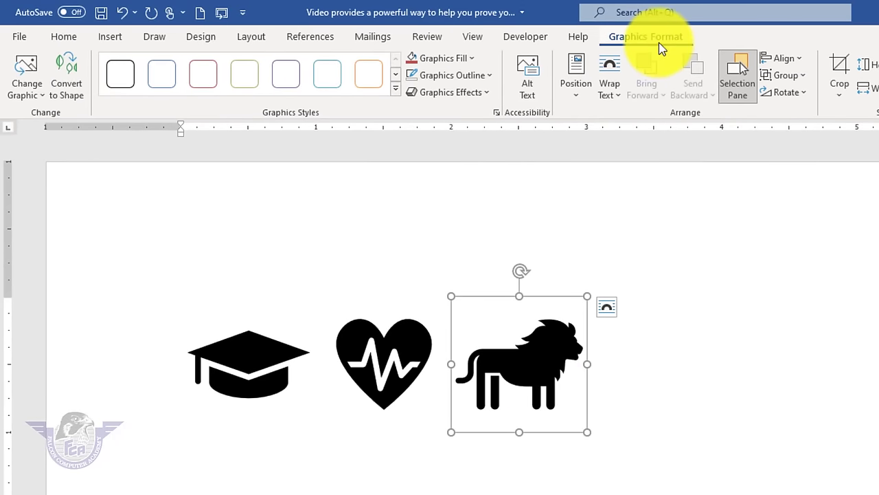
click(578, 97)
click(609, 87)
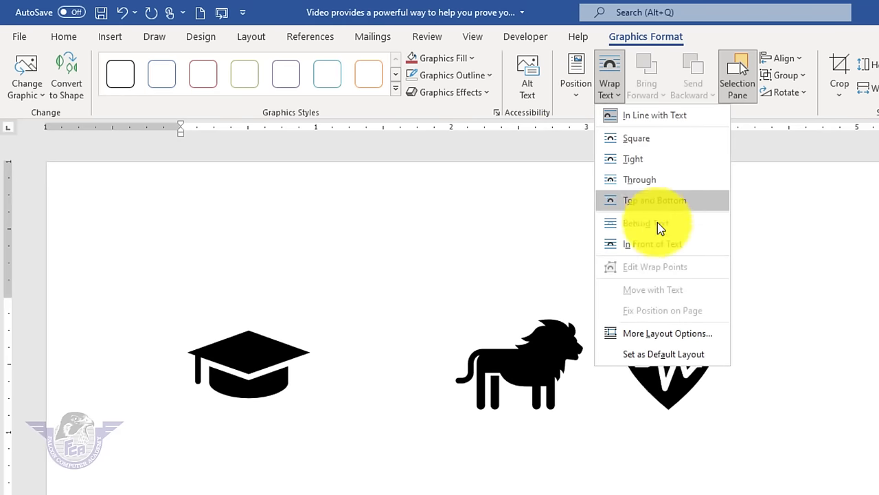
click(667, 257)
drag(540, 377, 264, 478)
drag(323, 422, 263, 494)
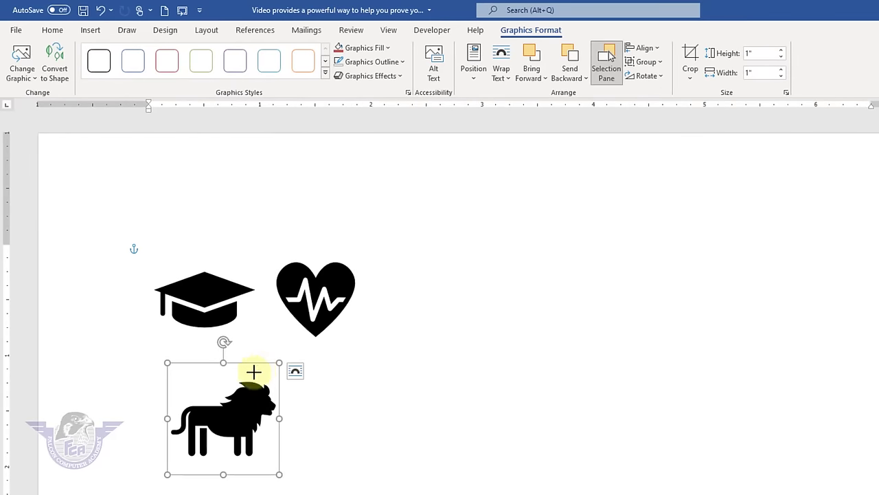
drag(216, 411, 227, 411)
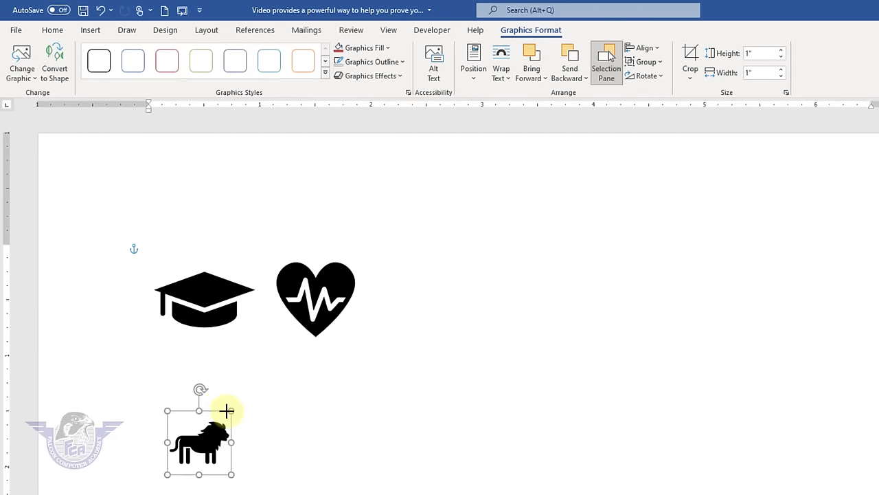
- Colour the lion icon blue with Graphics Fill
click(52, 31)
click(545, 34)
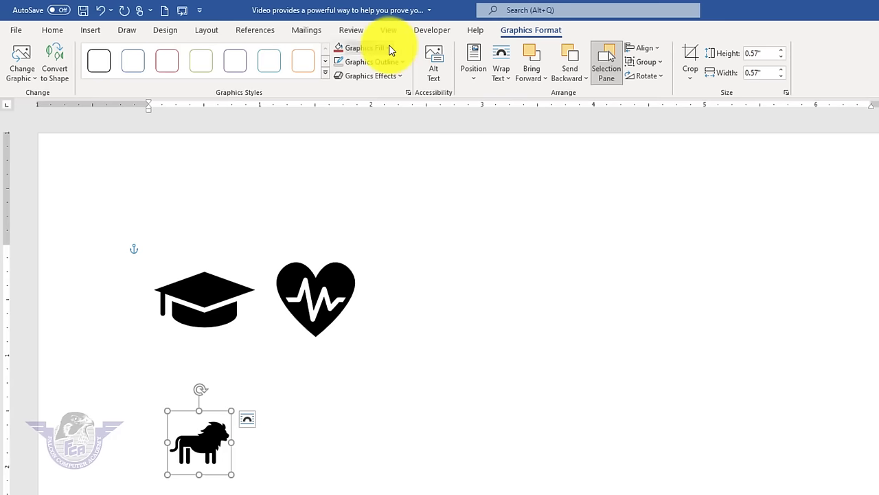
click(363, 48)
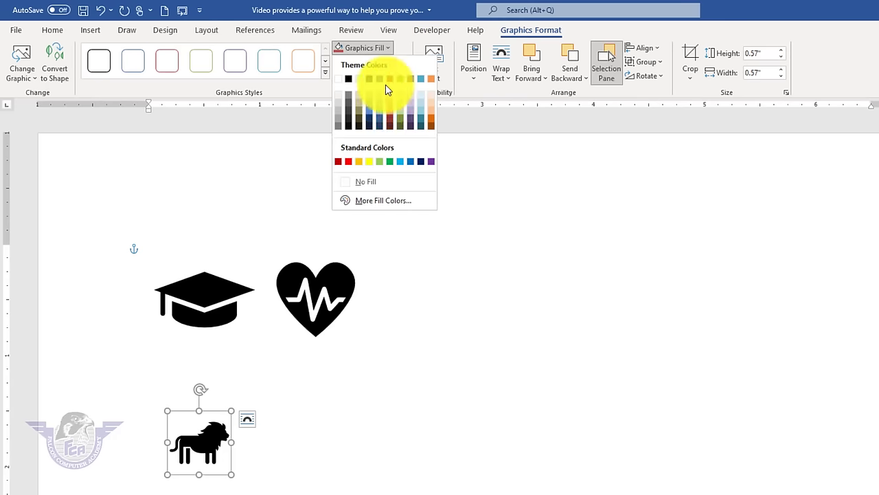
click(409, 163)
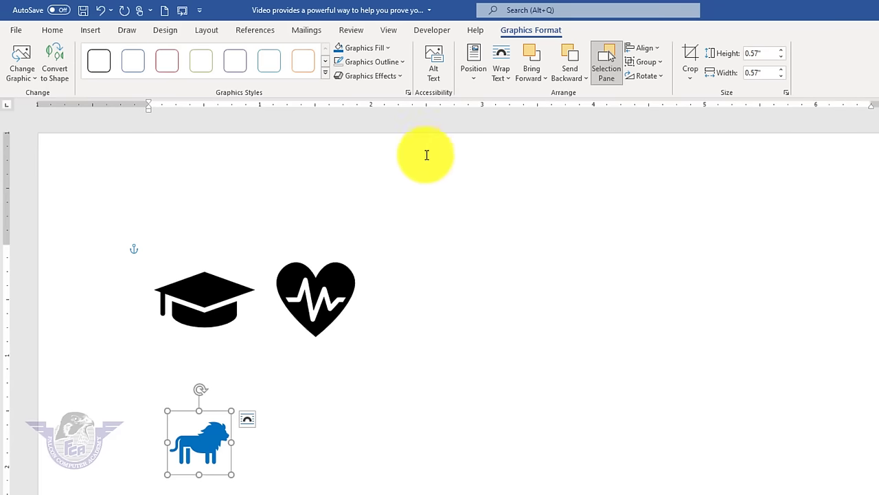
- Float the heart icon in front of text, shrink it to 0.48 inch and tuck it under the lion
click(321, 275)
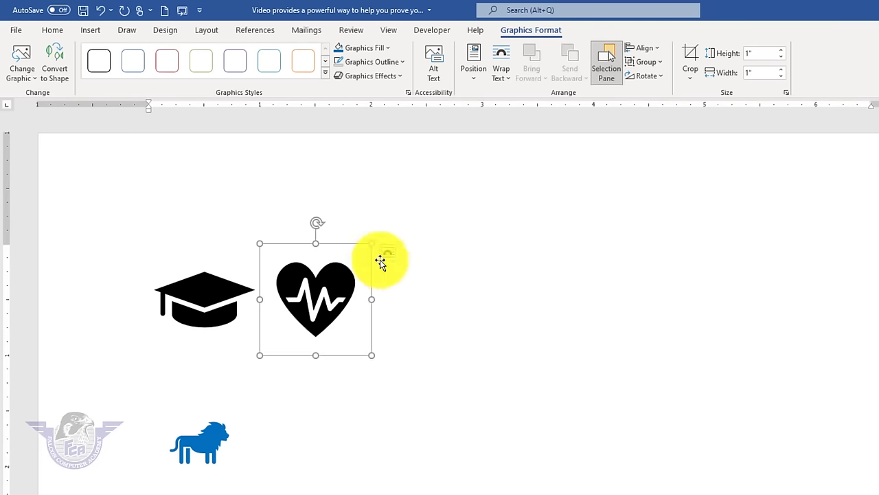
click(502, 72)
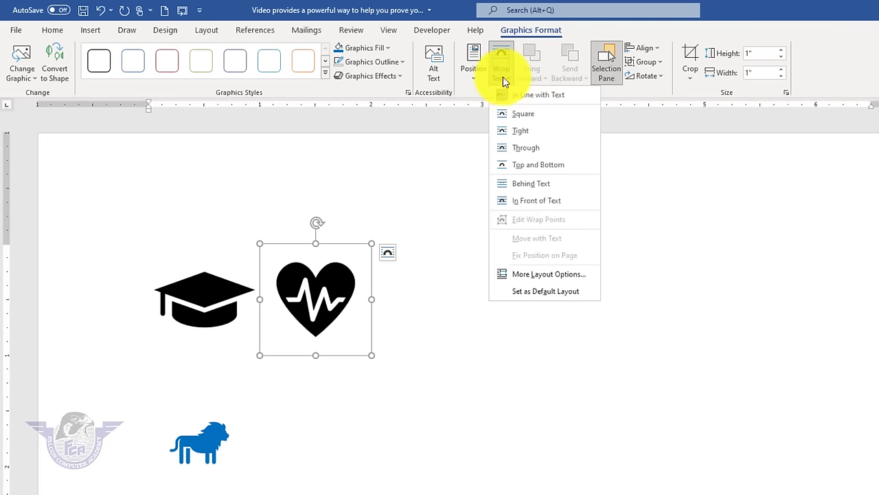
click(534, 205)
drag(360, 344, 240, 494)
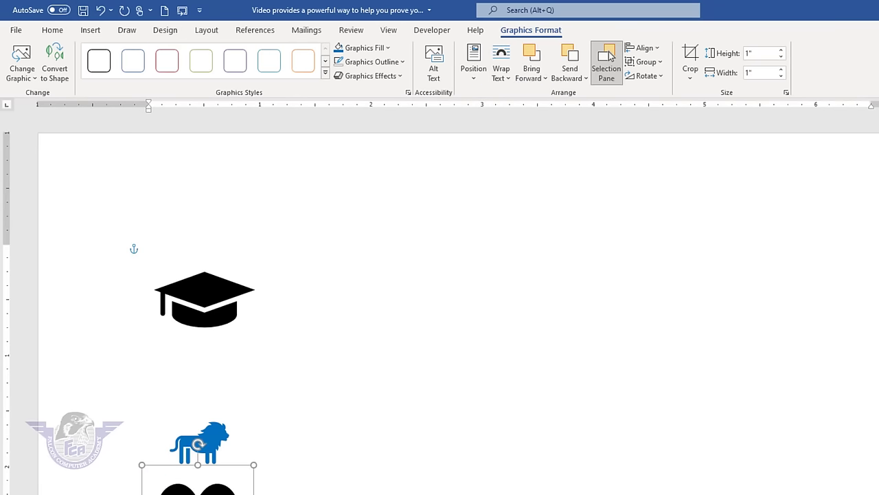
drag(253, 464, 197, 494)
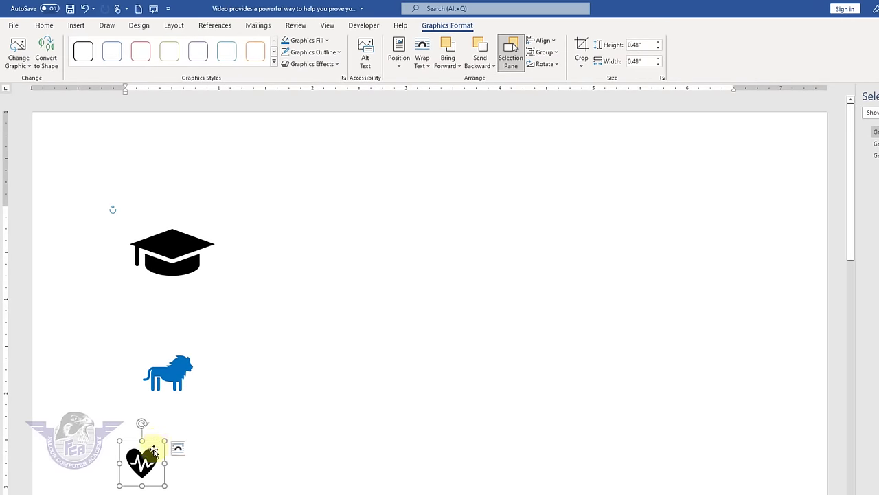
drag(152, 451, 177, 403)
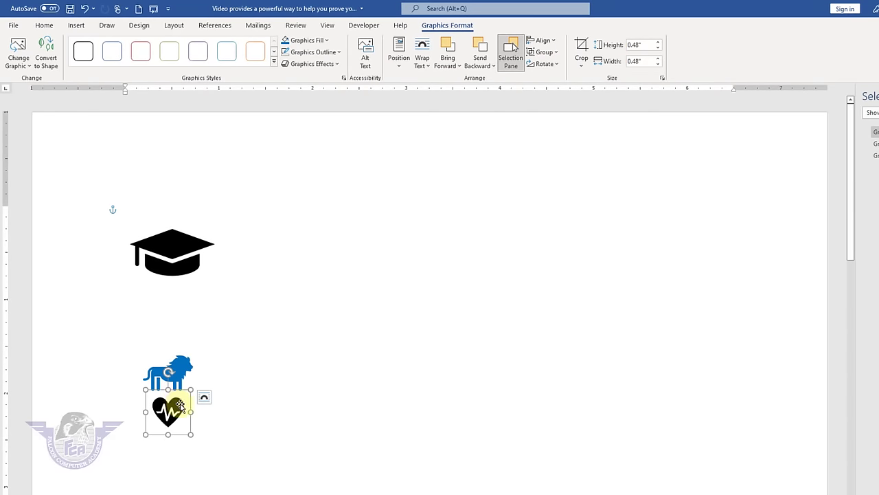
click(364, 347)
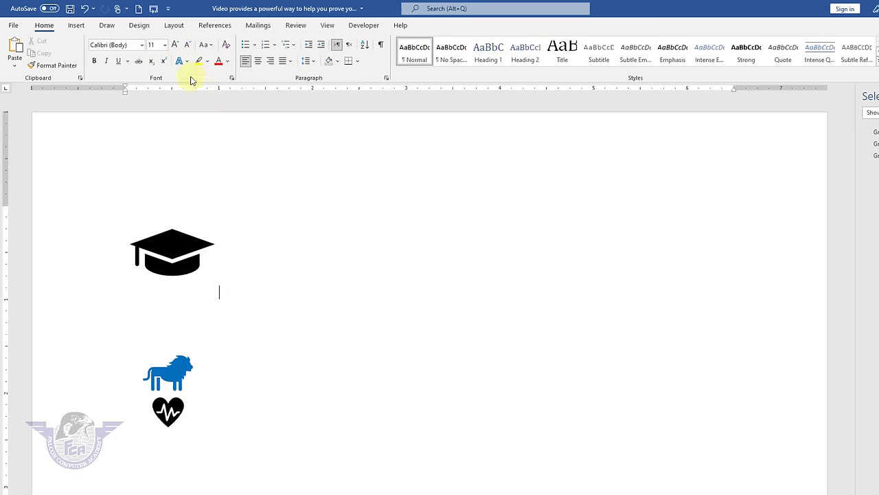
click(76, 25)
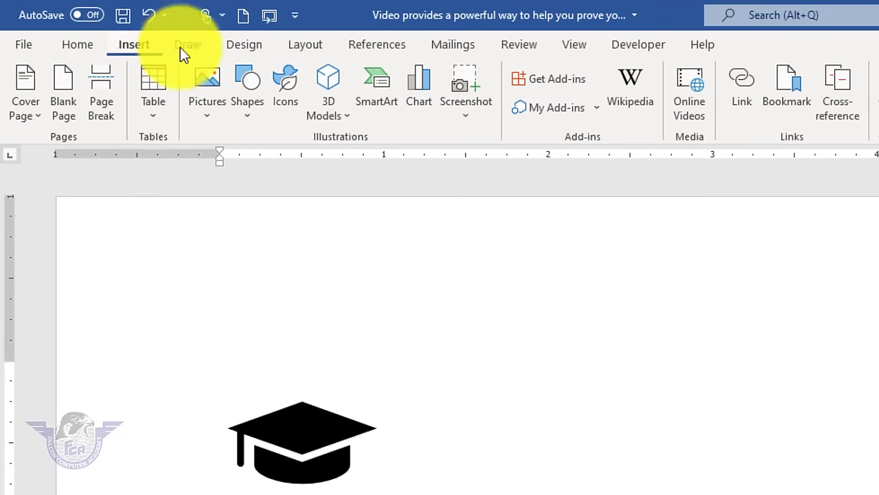
- Insert the stock 3D butterfly from the Animals collection and tilt it to show its wings from above
click(344, 113)
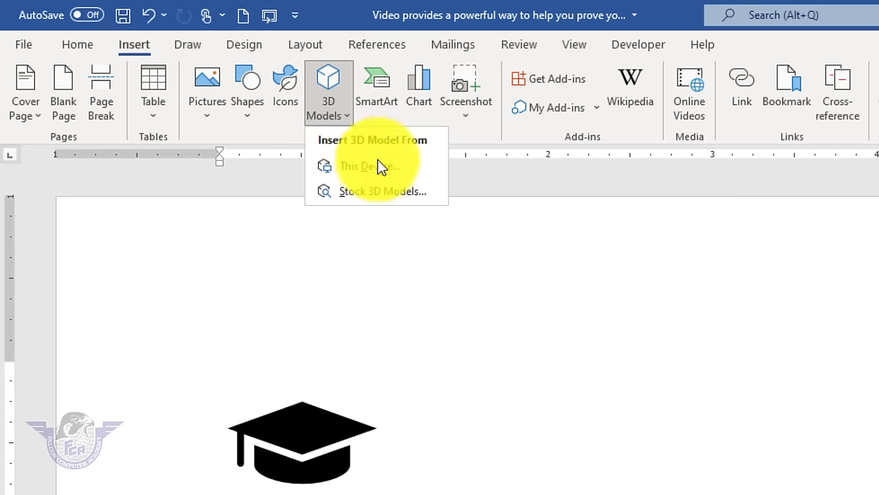
click(389, 195)
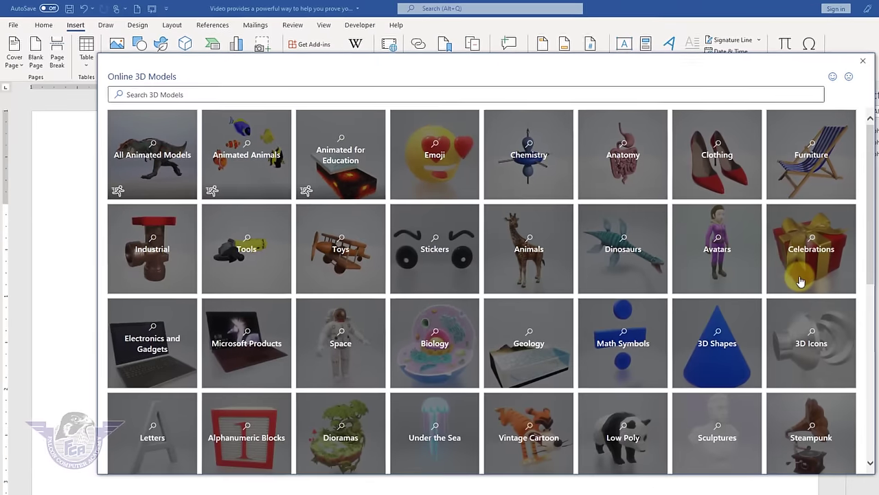
scroll(568, 313, down, 6)
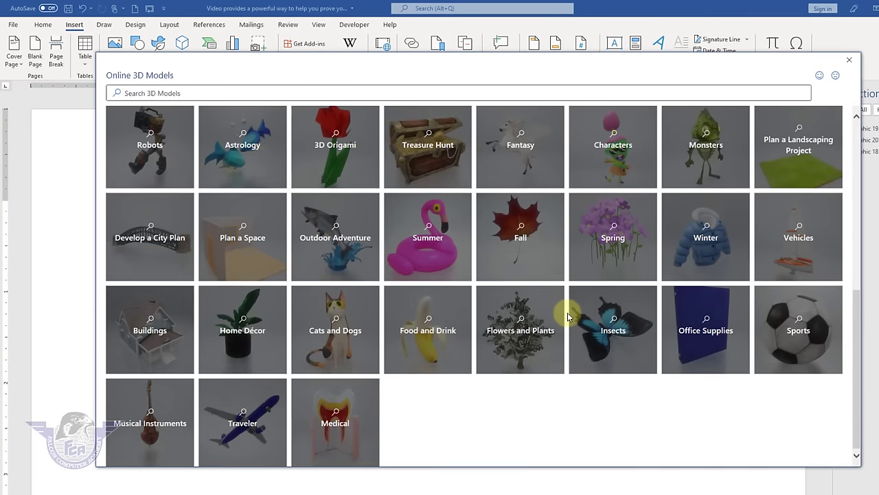
scroll(565, 314, up, 6)
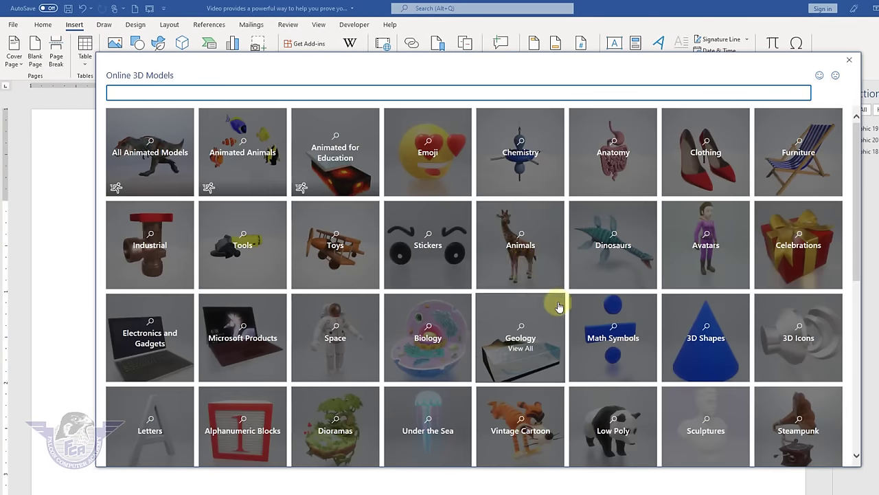
click(526, 245)
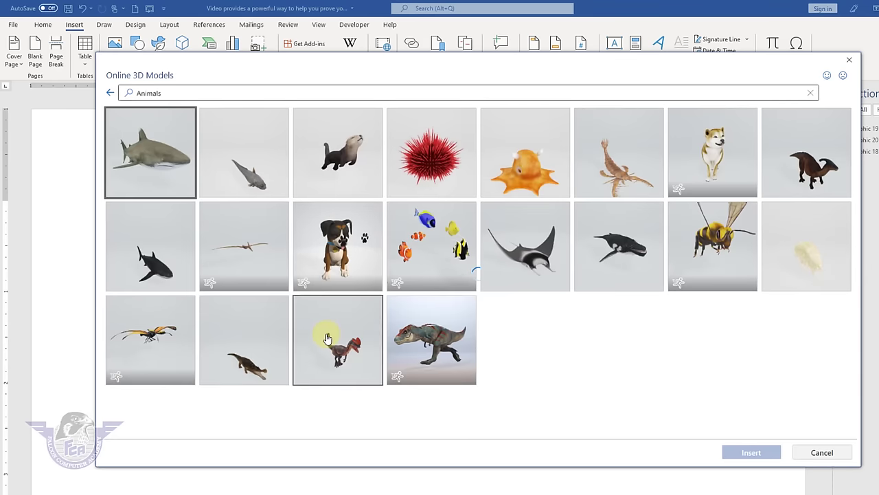
scroll(455, 337, down, 3)
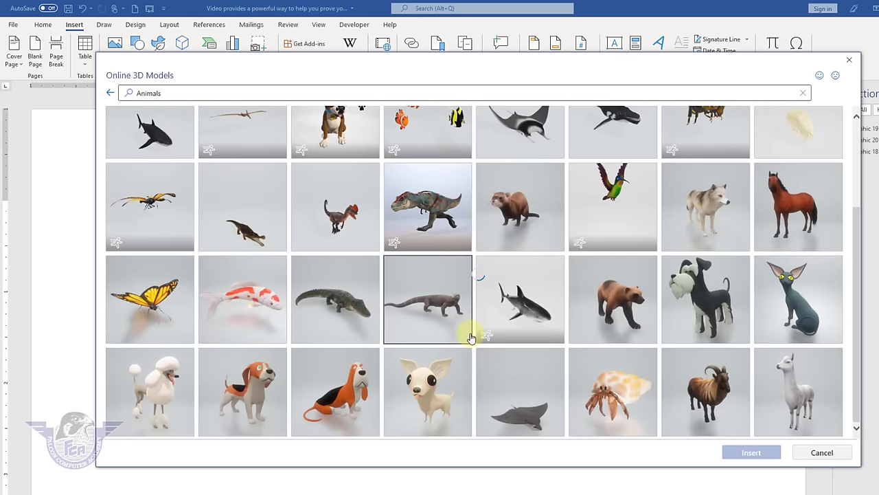
scroll(471, 337, down, 4)
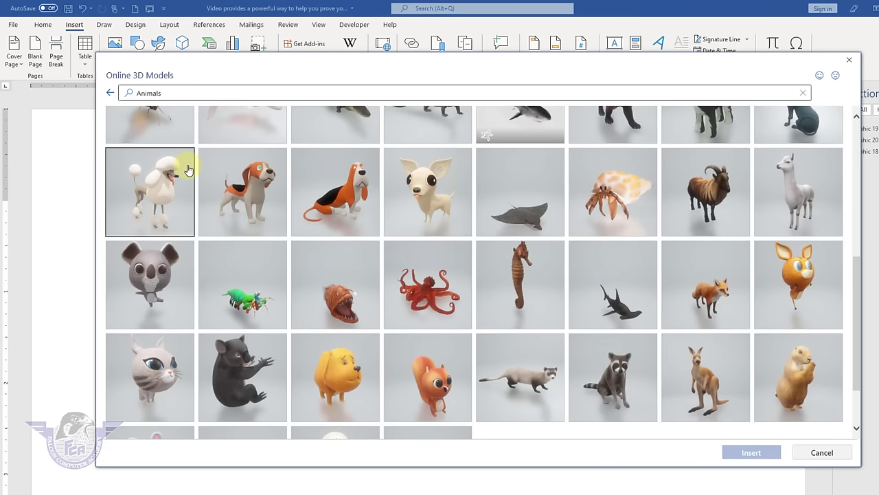
scroll(187, 170, up, 2)
click(163, 198)
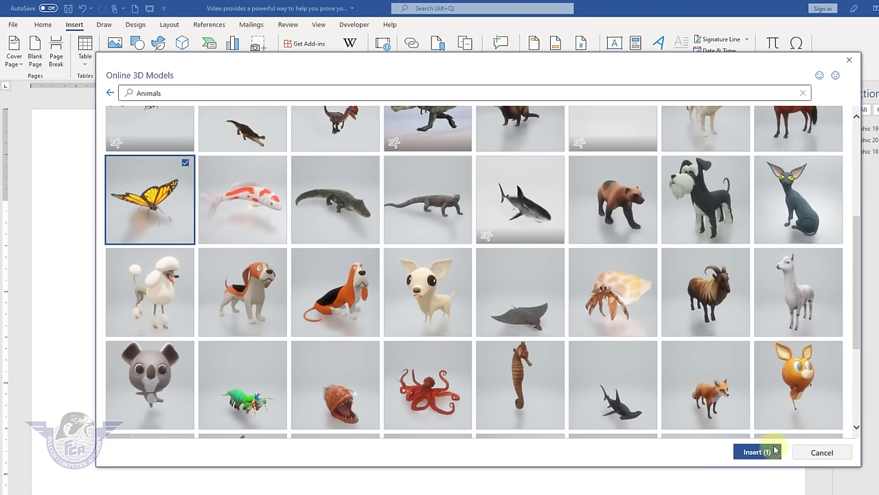
click(754, 455)
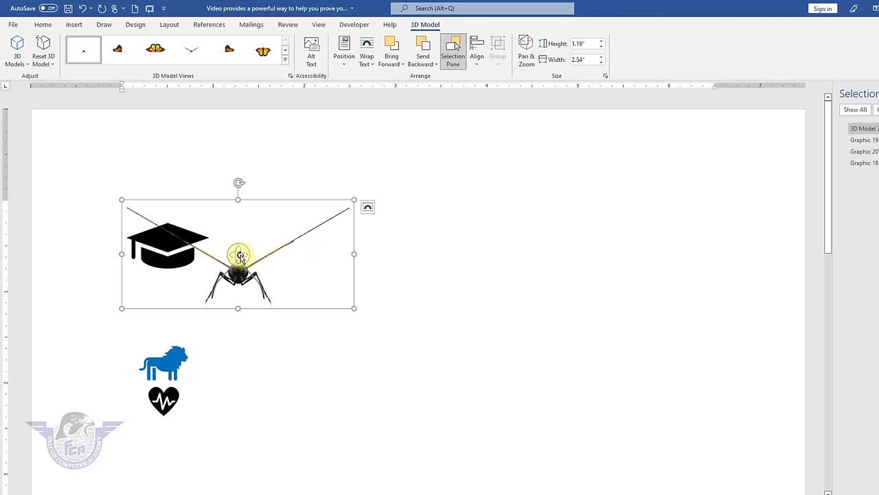
drag(241, 270, 48, 309)
click(72, 28)
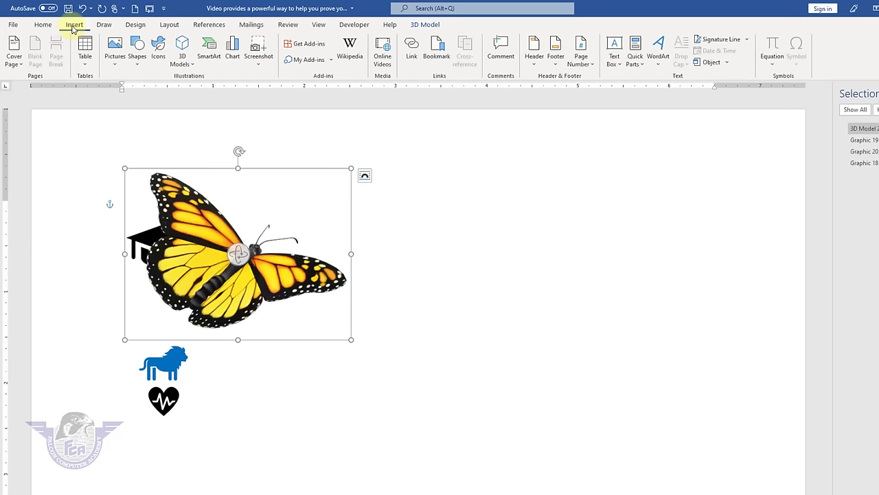
- Insert the stock 3D laptop model from the Electronics and Gadgets collection
click(176, 60)
click(208, 106)
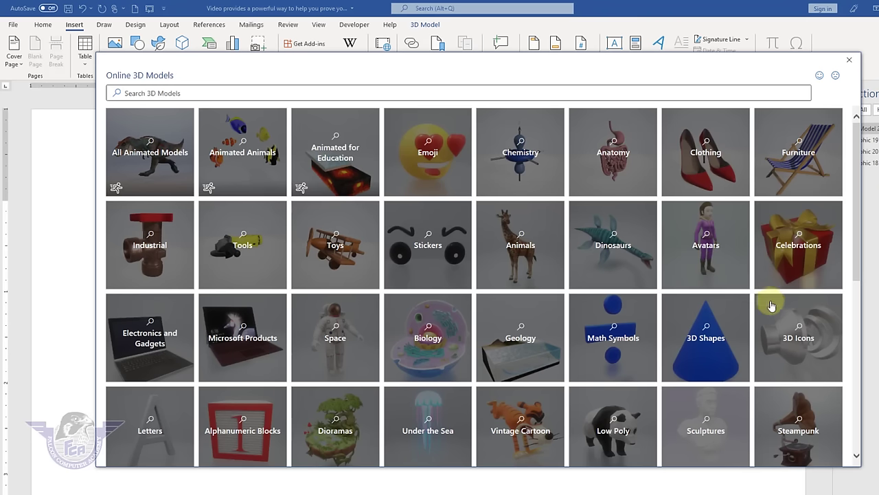
click(158, 349)
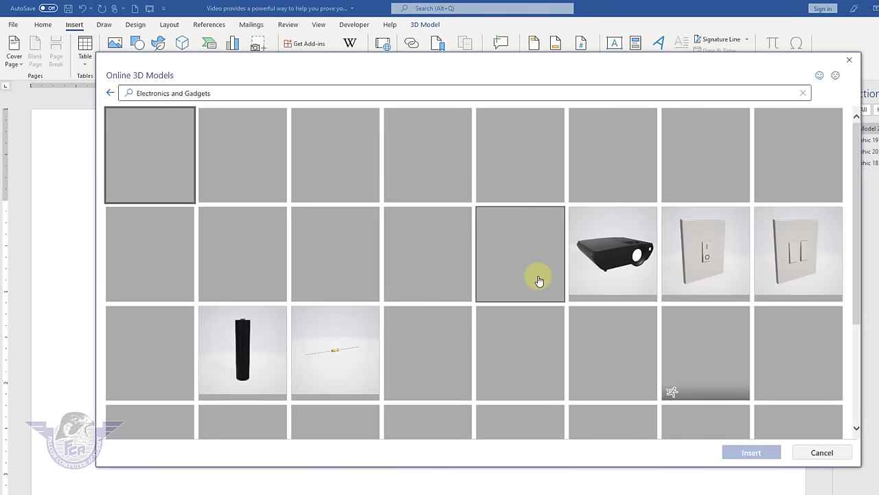
scroll(599, 208, down, 1)
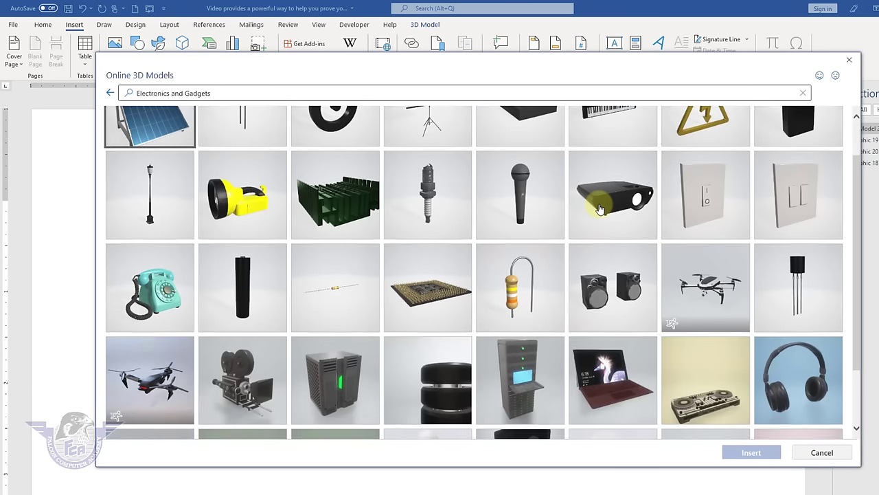
scroll(599, 208, down, 3)
click(609, 242)
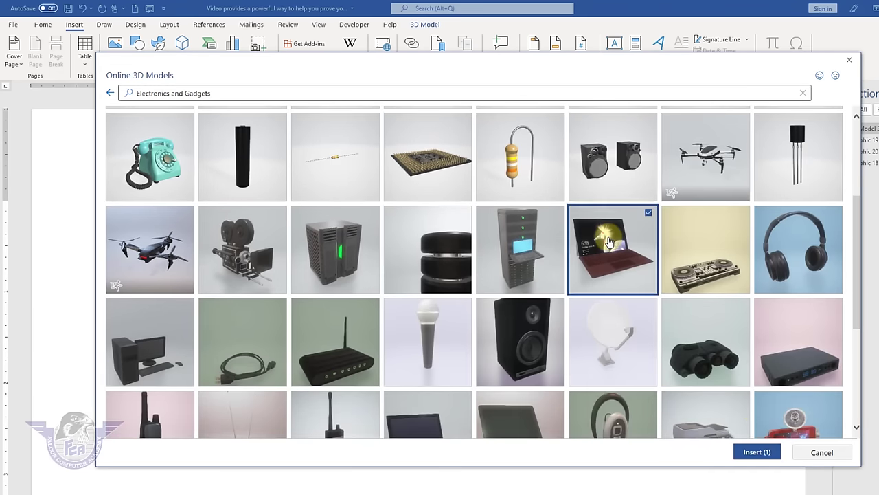
click(757, 452)
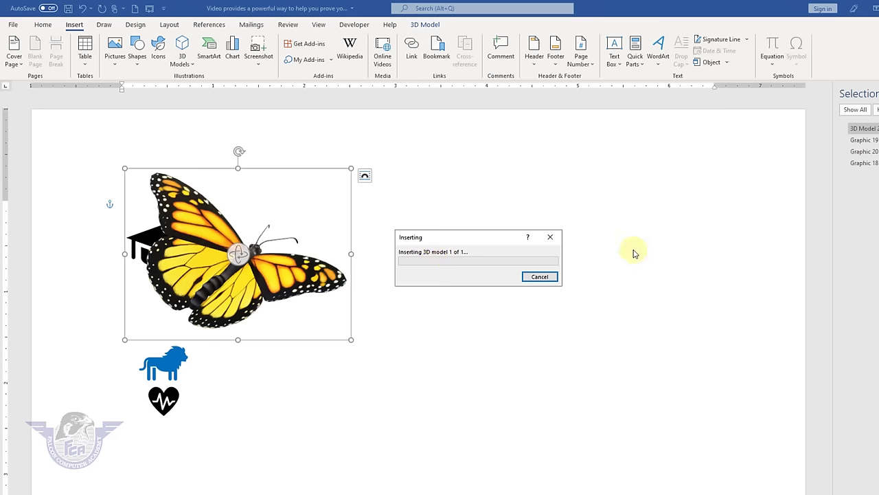
- Move the laptop to the right of the butterfly and rotate it to show its screen
drag(467, 237, 597, 167)
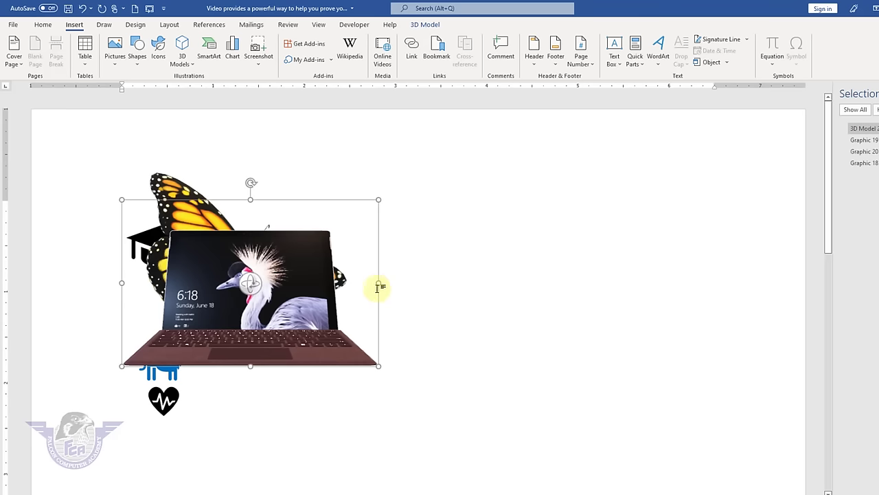
drag(314, 298, 565, 220)
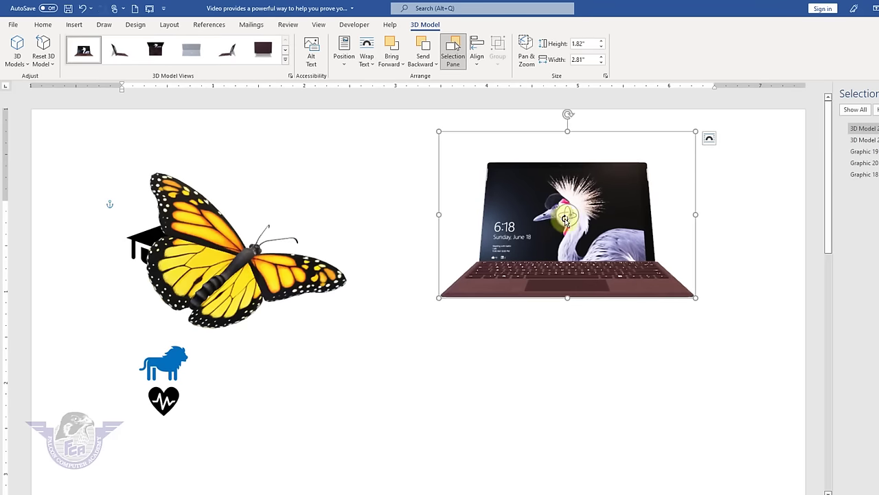
drag(562, 283, 516, 237)
click(398, 206)
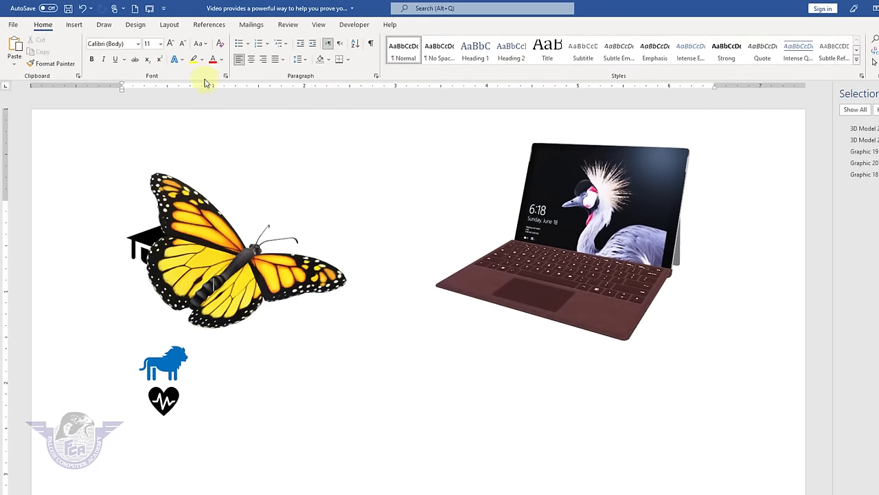
click(80, 25)
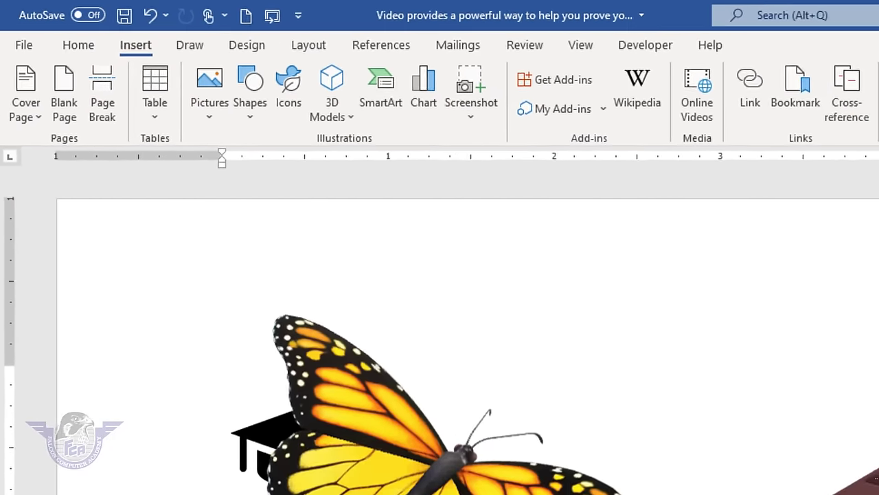
- Select all and delete every icon and 3D model, then start a SmartArt graphic
key(ctrl+a)
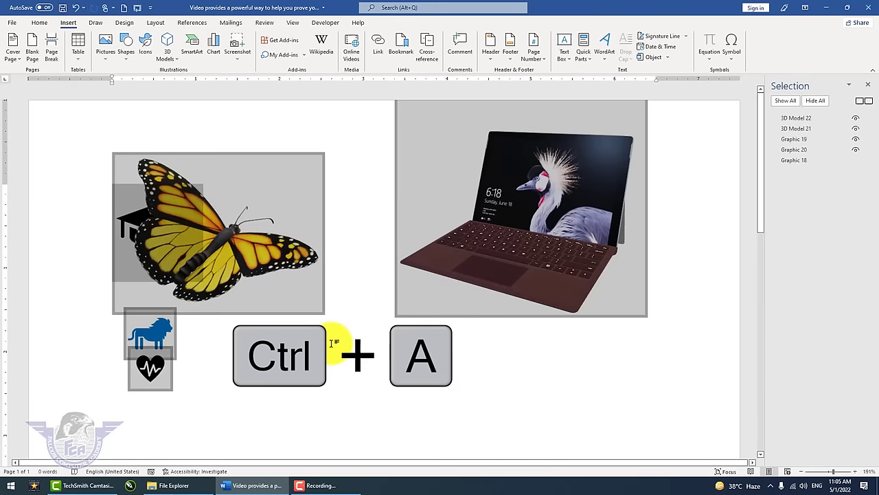
key(Delete)
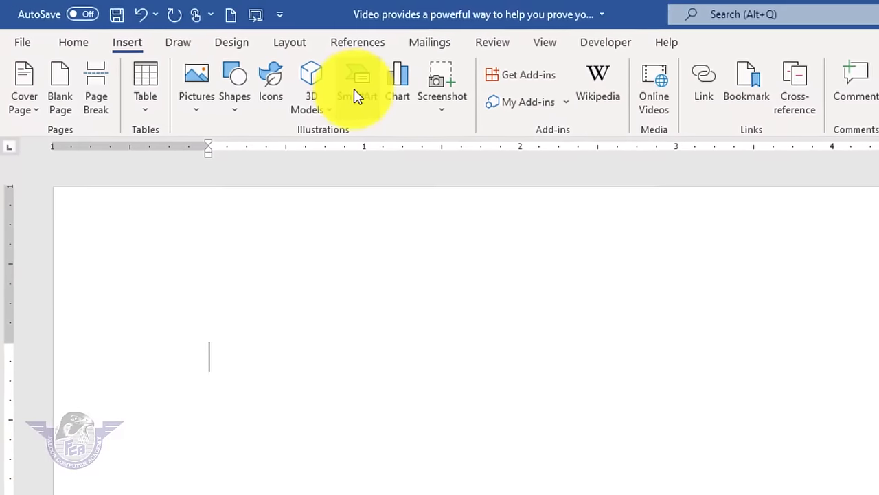
click(353, 88)
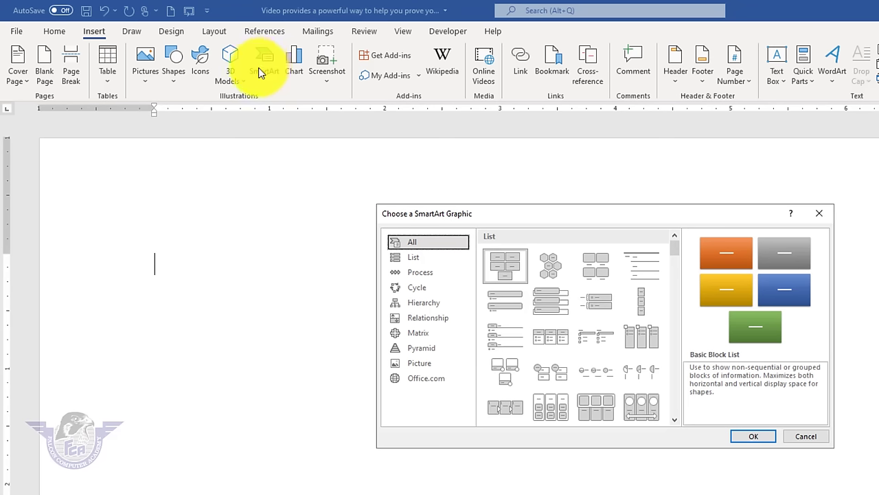
- Insert the Relationship > Basic Radial SmartArt layout and select the whole diagram
click(421, 319)
click(423, 308)
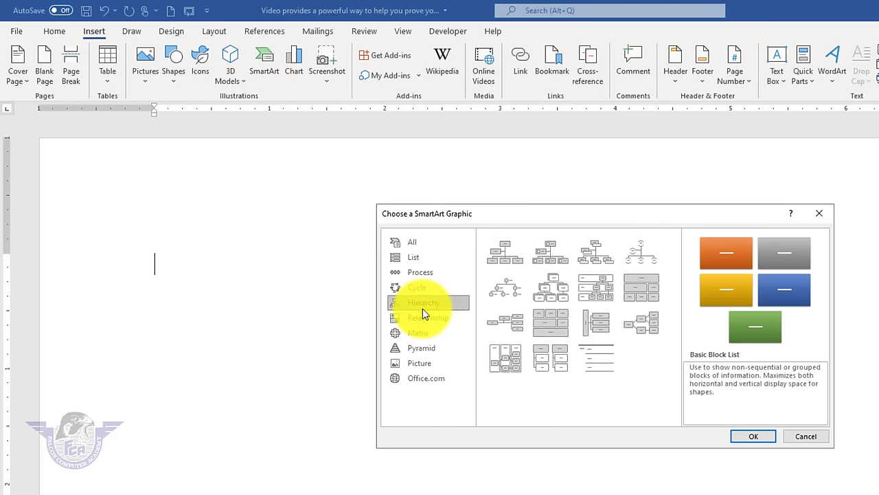
click(421, 289)
click(422, 274)
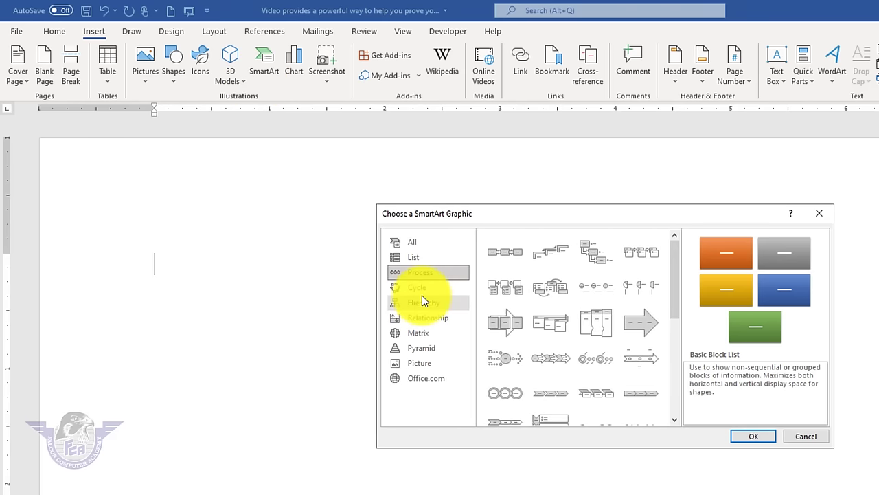
click(417, 320)
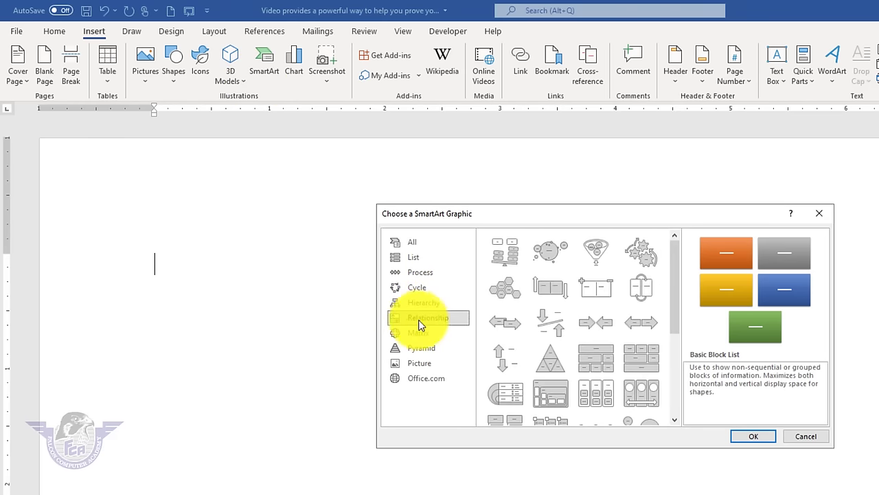
drag(669, 293, 672, 389)
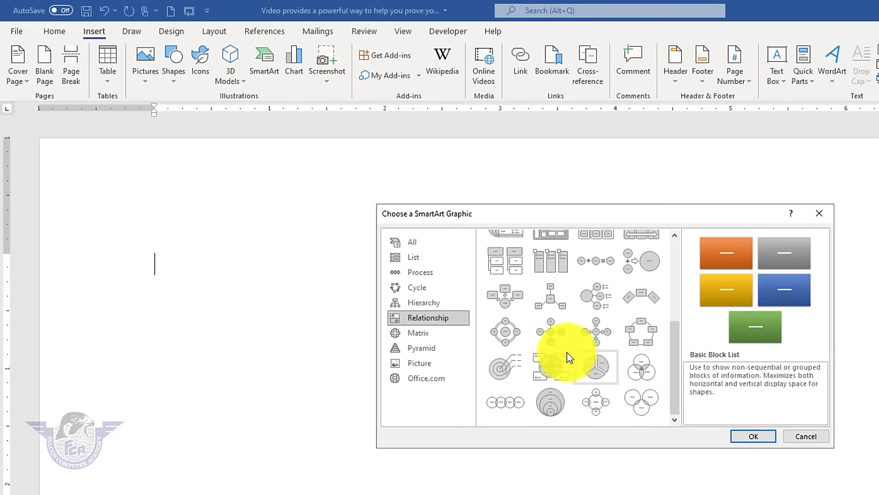
click(549, 334)
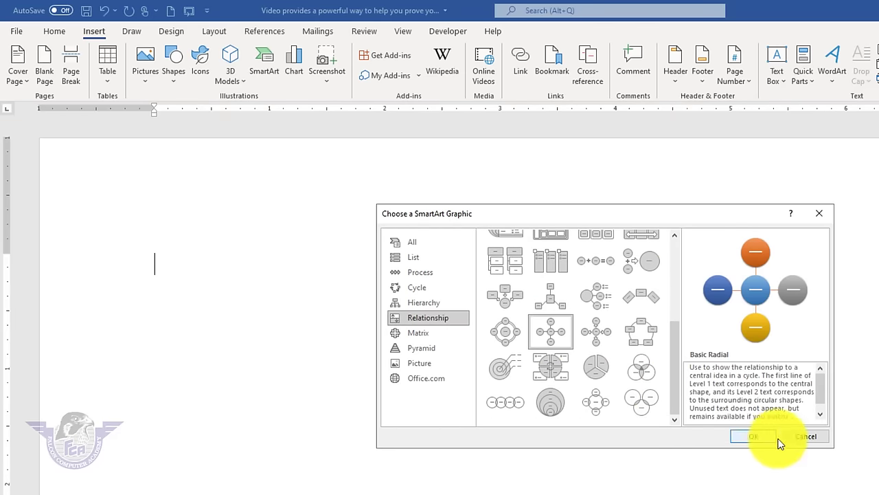
click(753, 436)
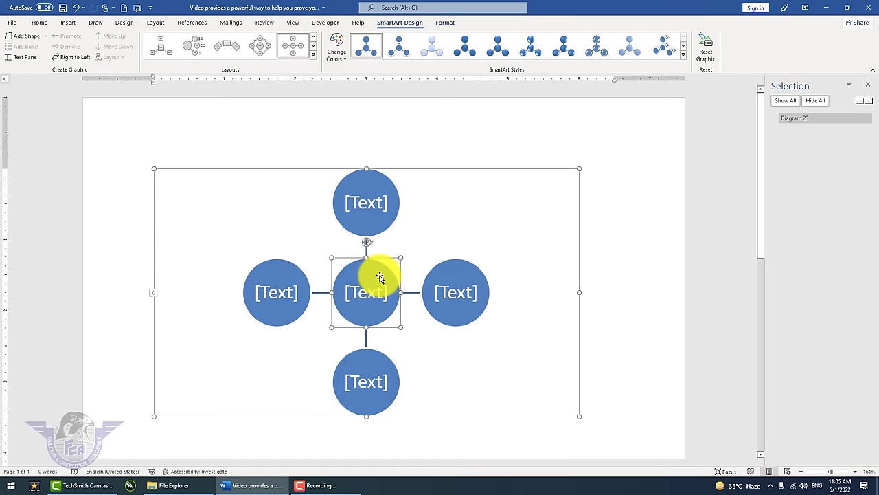
click(480, 175)
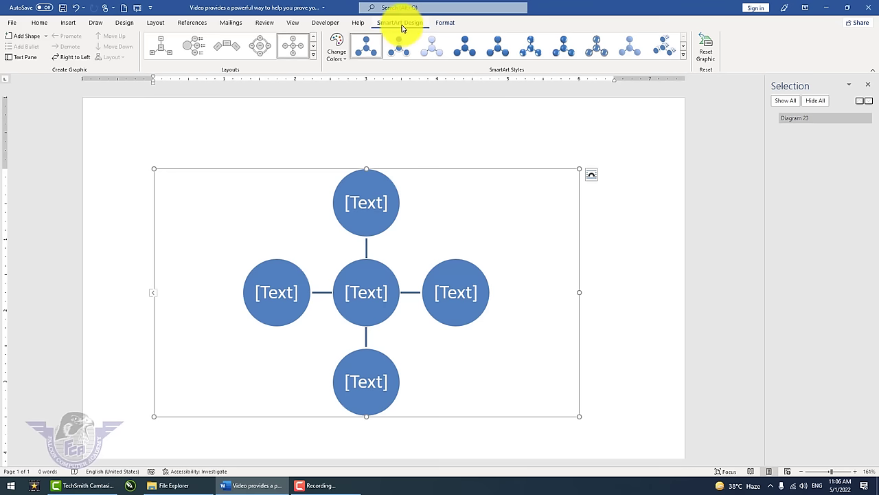
click(615, 225)
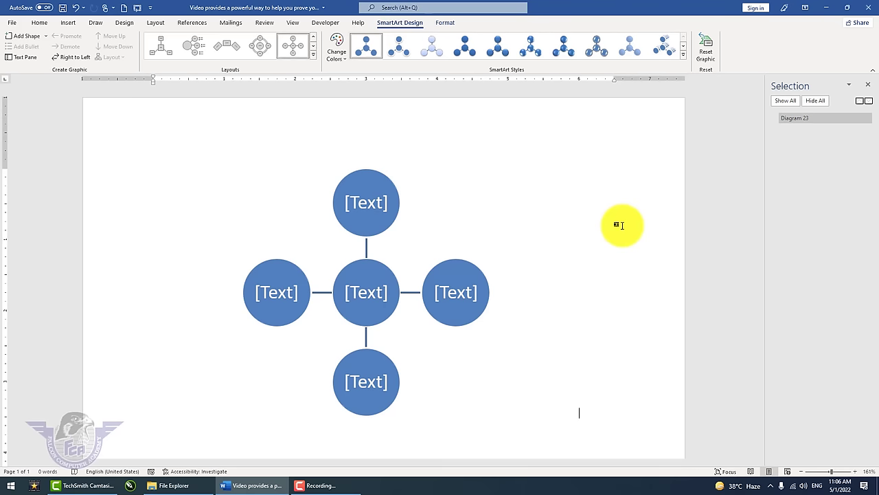
click(475, 208)
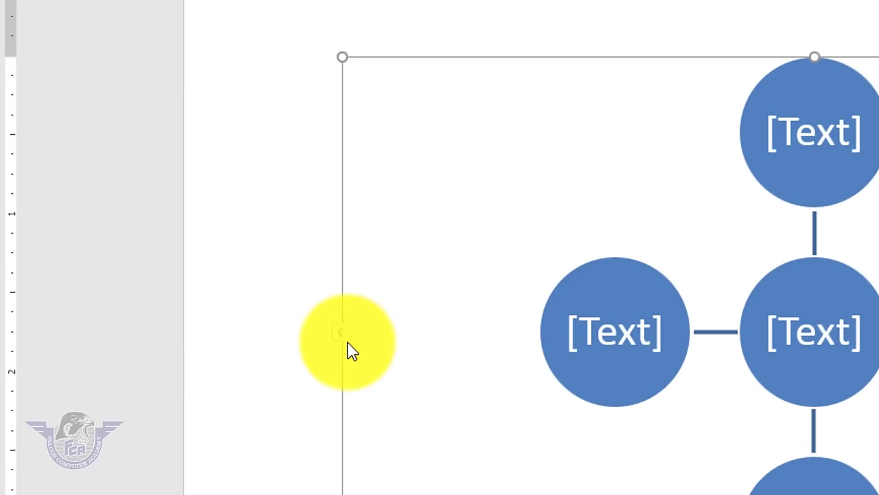
- In the SmartArt Text Pane, label the centre 'MS Word' and the top circle 'File Button'
click(344, 335)
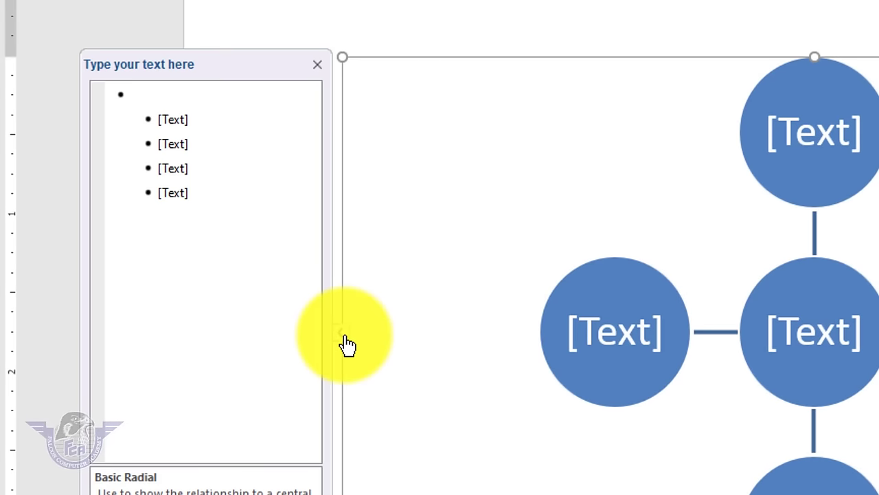
click(347, 343)
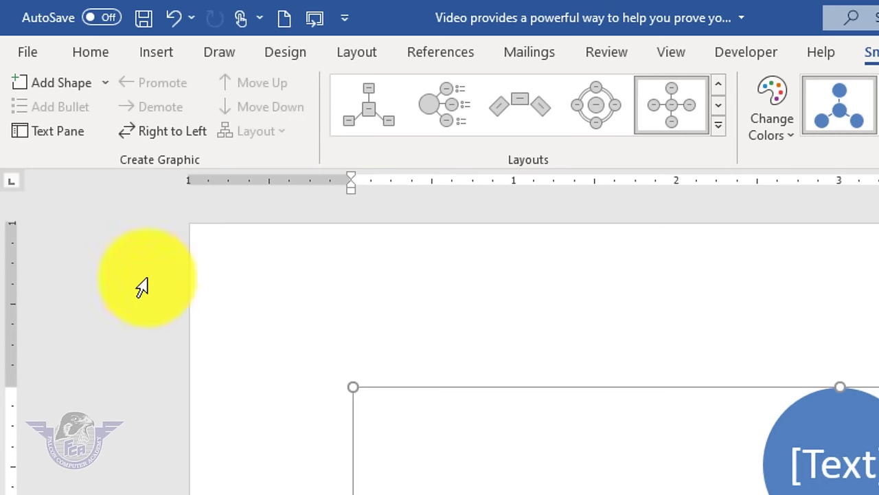
click(54, 143)
click(54, 143)
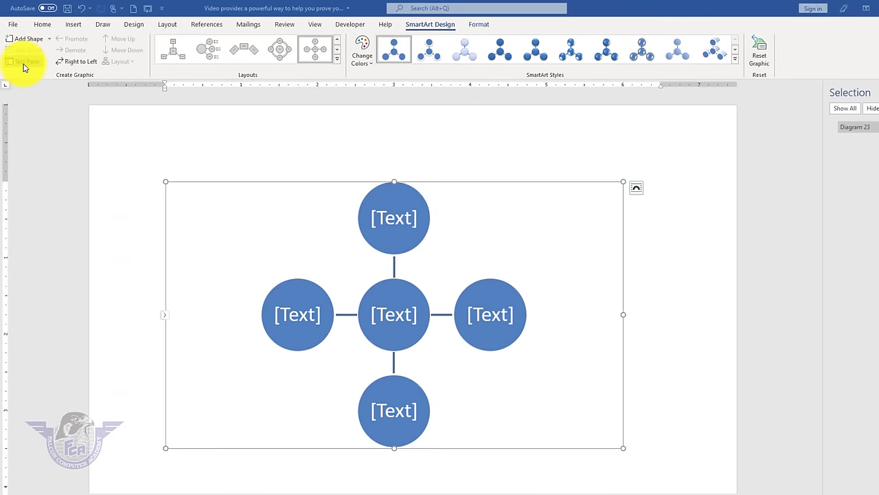
click(54, 143)
click(69, 199)
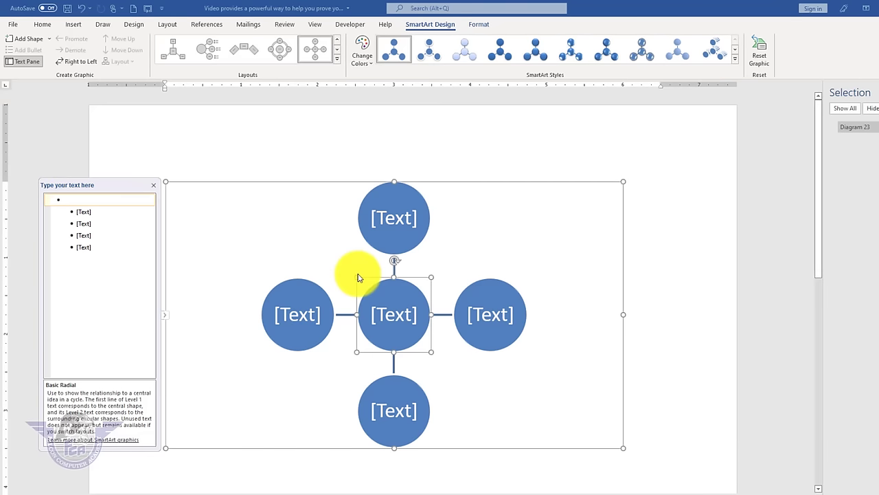
text(MS WOrd)
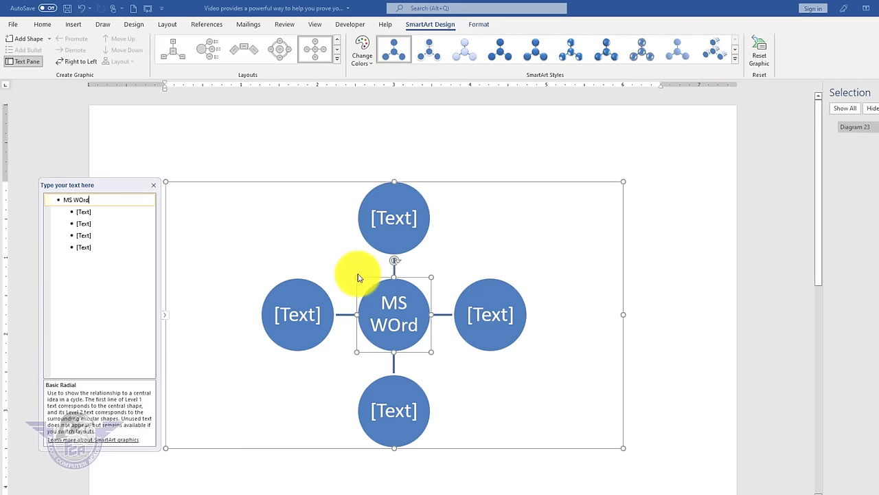
key(BackSpace)
key(BackSpace)
key(BackSpace)
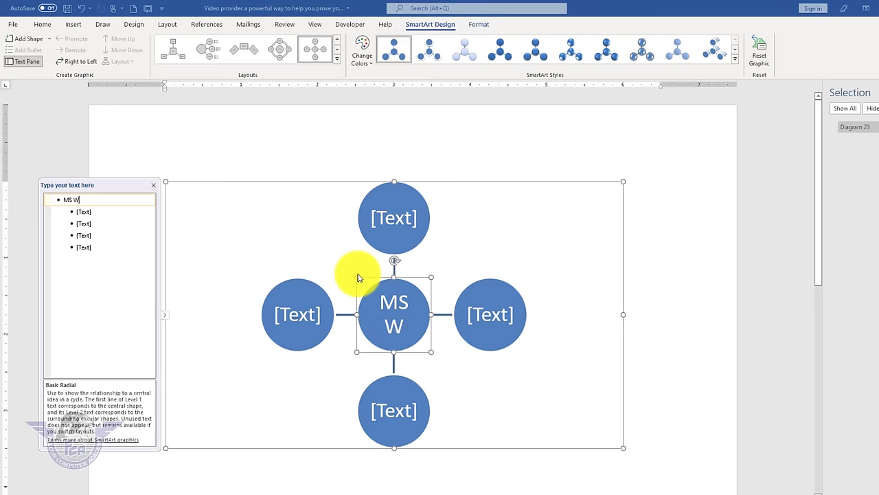
text(ord)
key(Down)
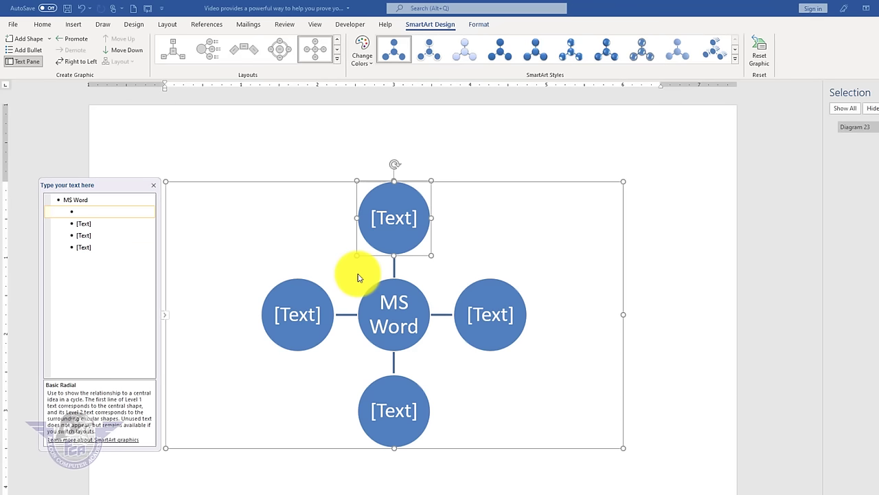
text(File Button)
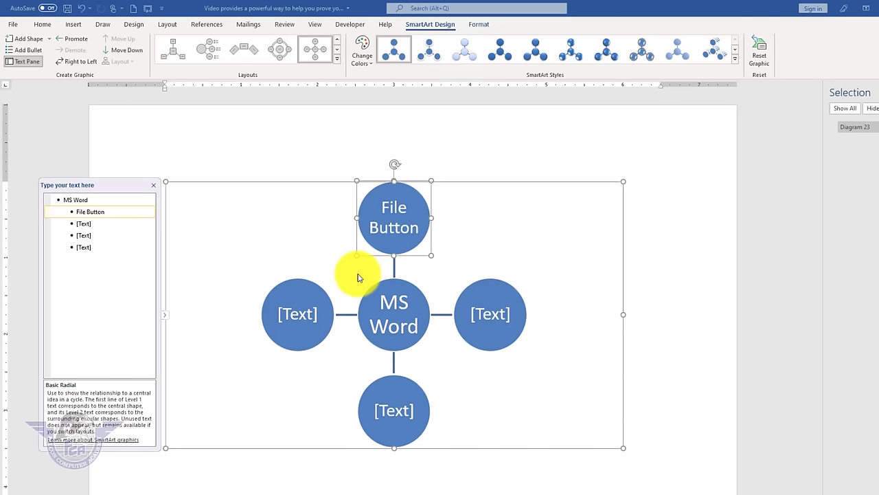
- Add the 'Home Tab', 'Insert Tab', 'Draw Tab' labels and a new sixth 'Layout Tab' circle
key(Down)
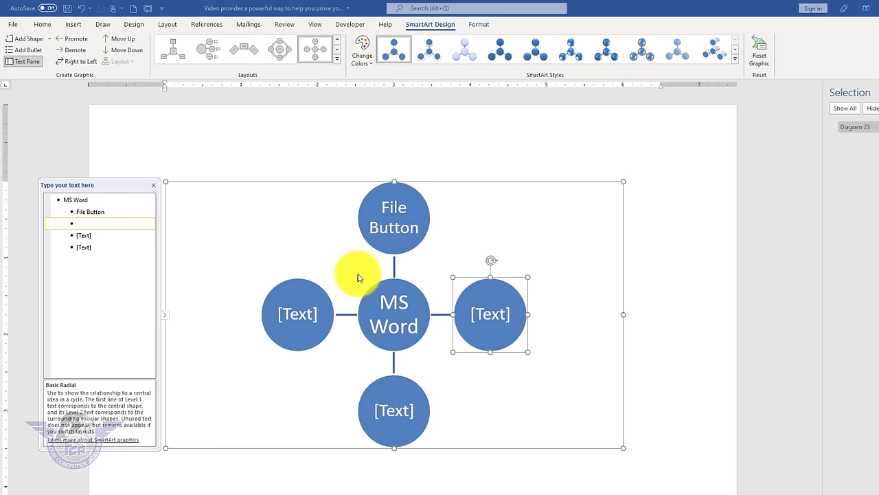
text(Home Tab Inser)
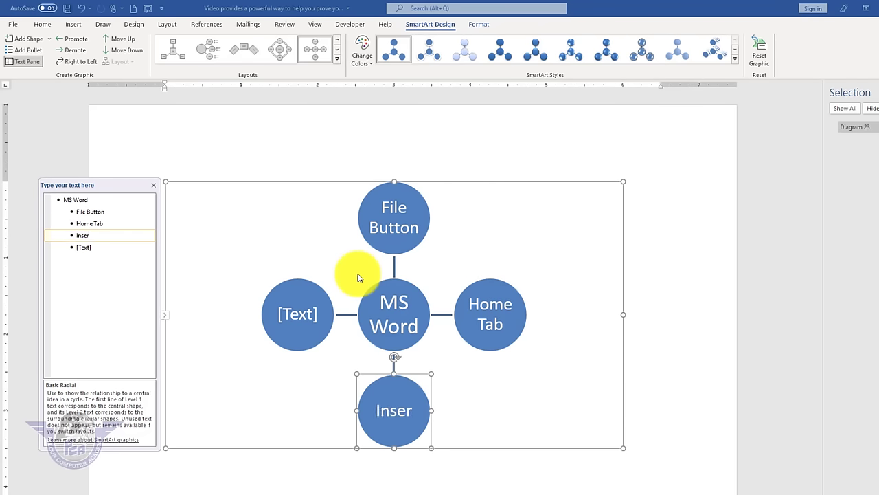
text(t Tab)
key(Down)
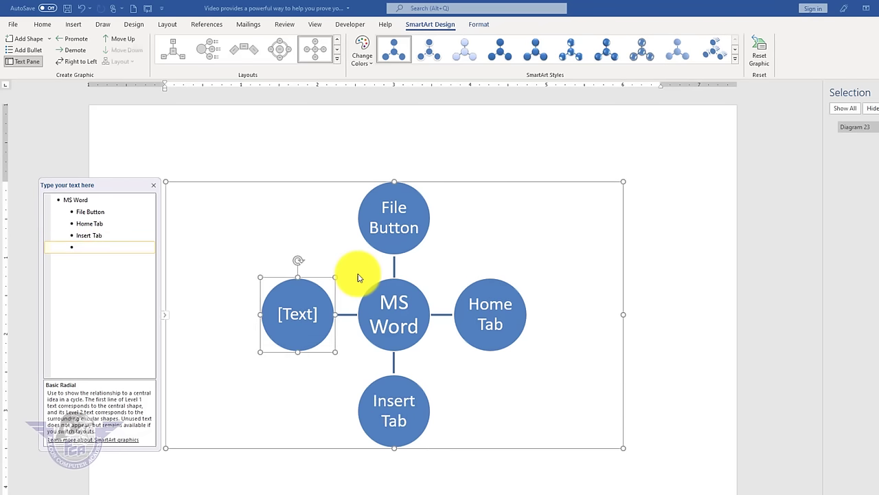
text(Dra)
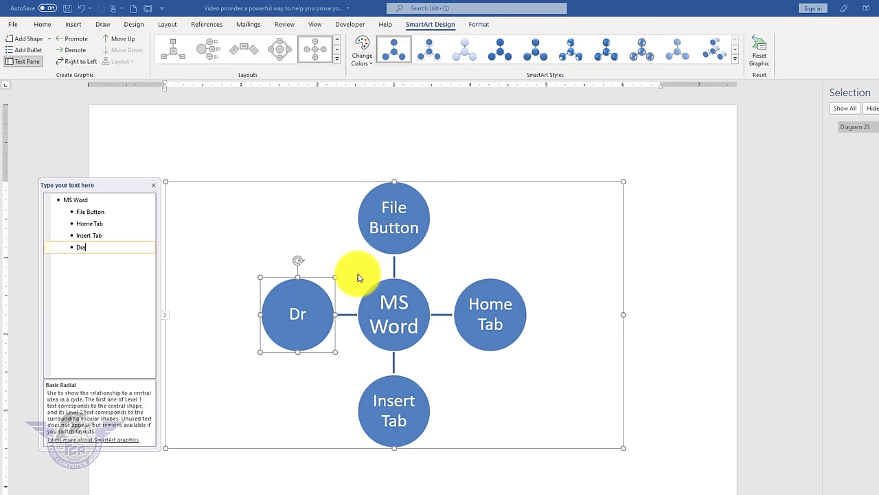
text(w Tab)
key(Return)
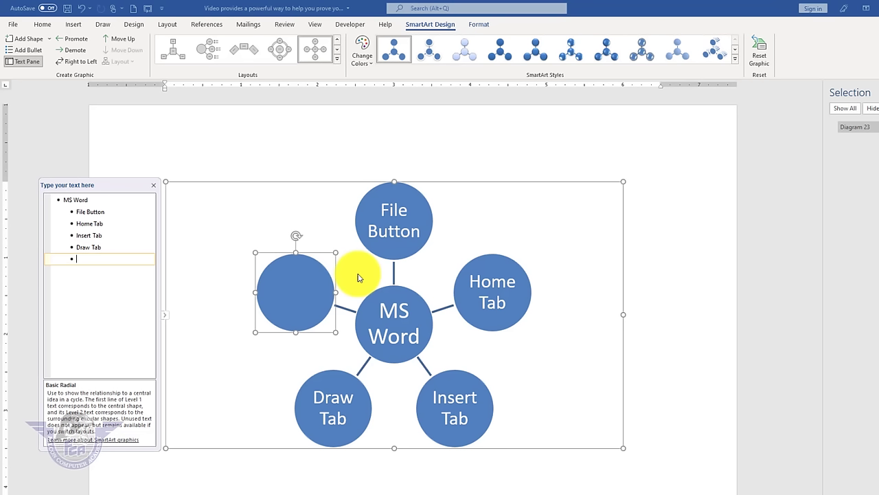
text(Layot)
key(BackSpace)
text(ut )
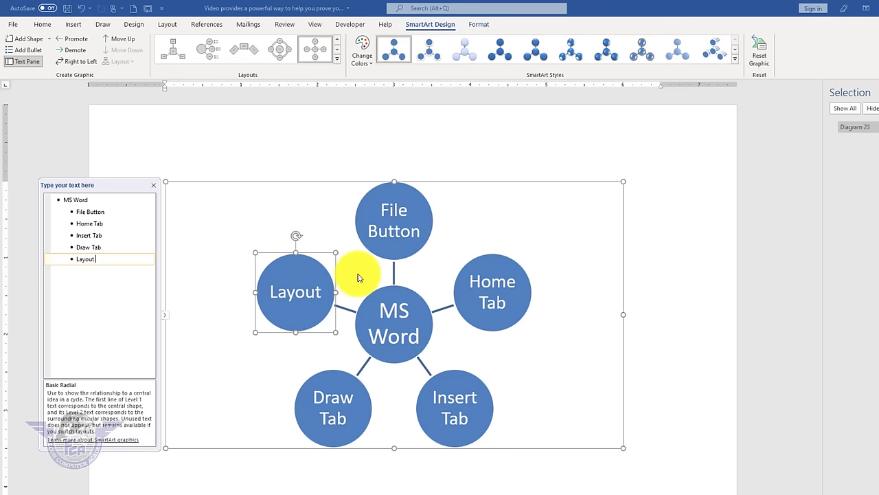
text(Tab)
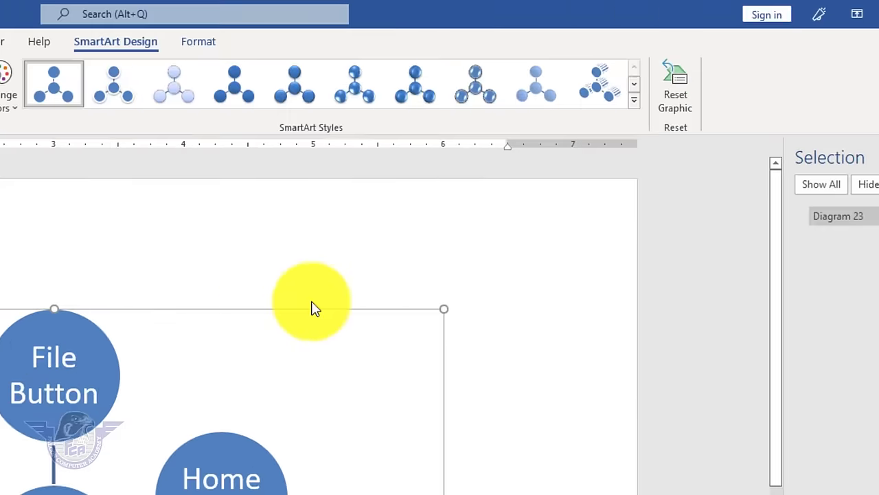
click(677, 102)
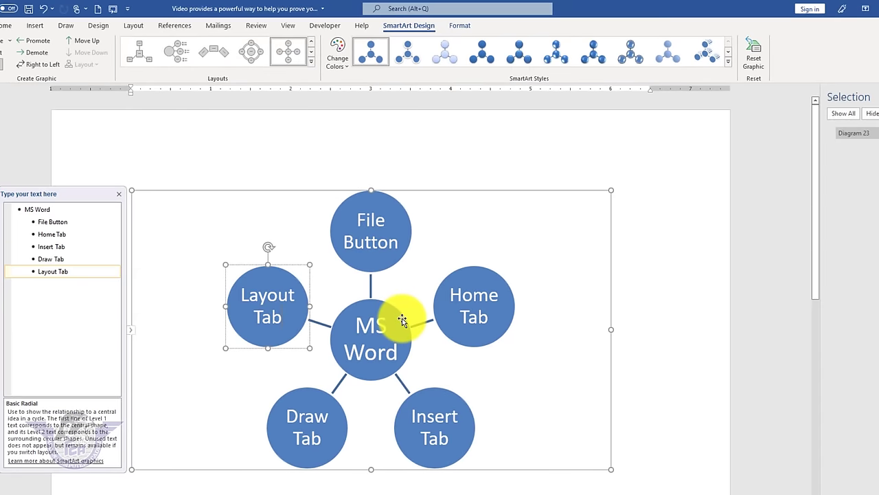
- Drag four circles out of place, then restore the symmetric layout with Reset Graphic
drag(402, 321, 471, 265)
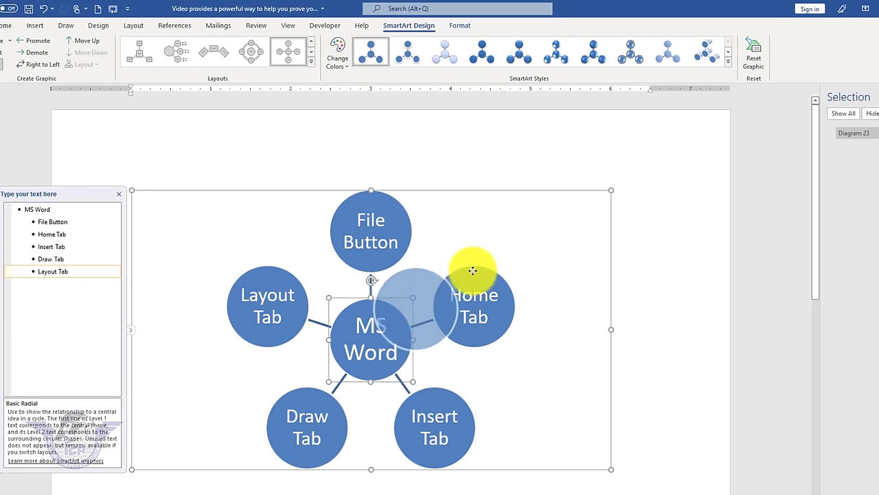
drag(474, 330, 516, 406)
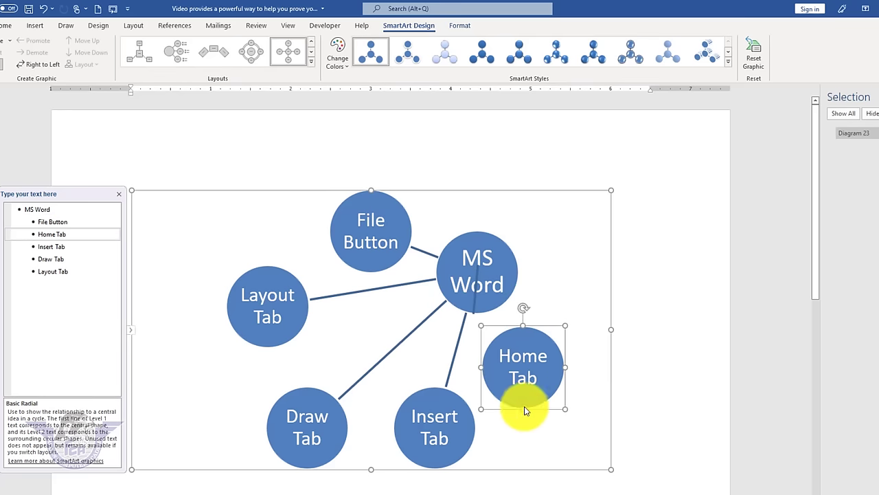
mouse_move(339, 406)
mouse_down()
mouse_move(392, 373)
mouse_move(398, 313)
mouse_up()
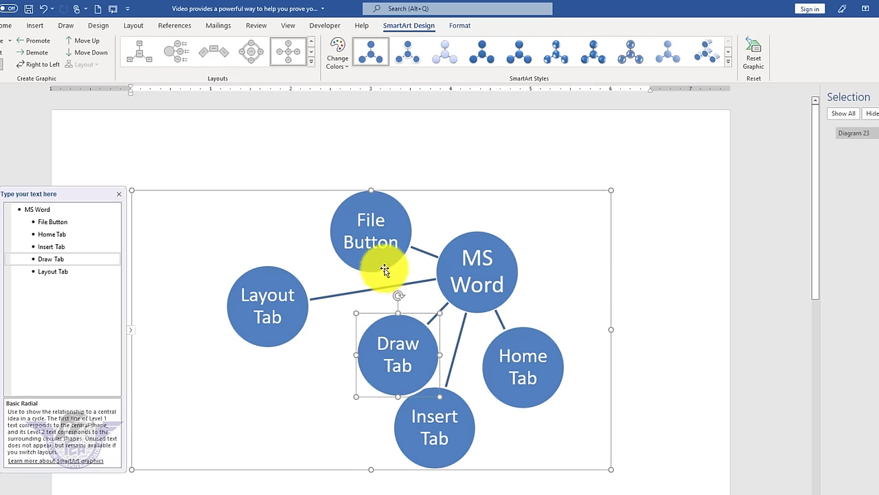
drag(385, 267, 568, 255)
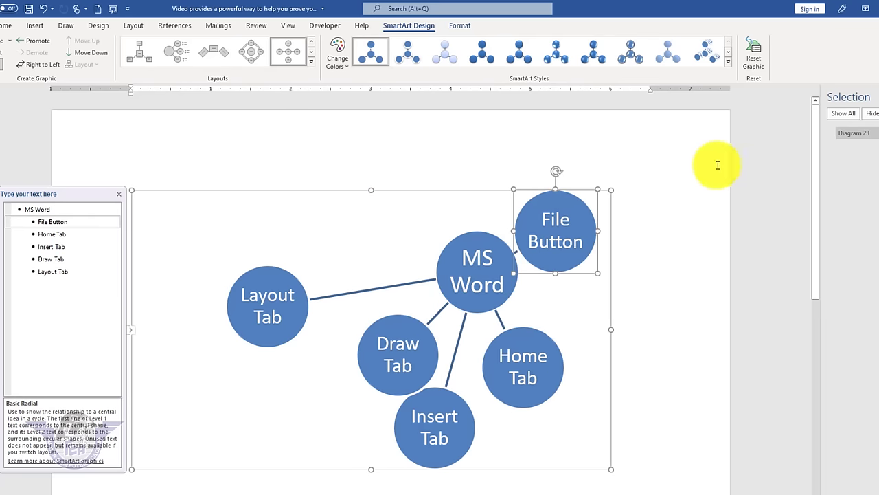
click(753, 58)
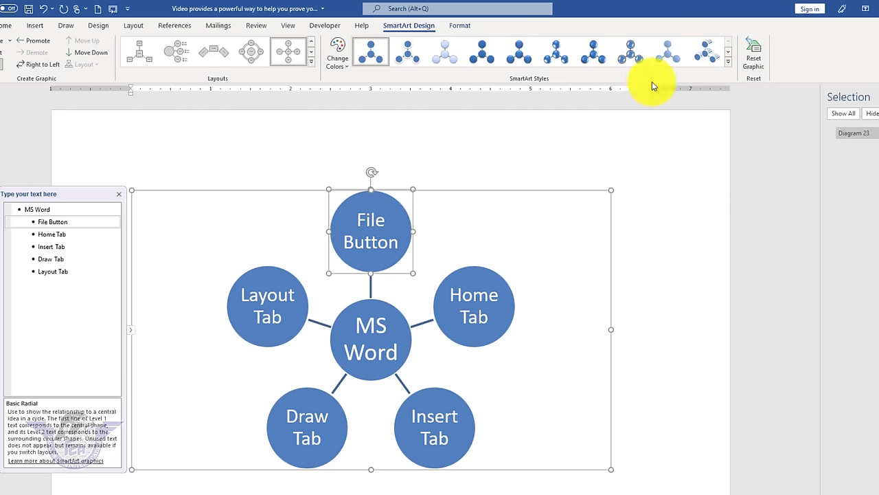
- Apply a glossy 3-D SmartArt style and the Colorful Range - Accent Colors 5 to 6 scheme
click(731, 63)
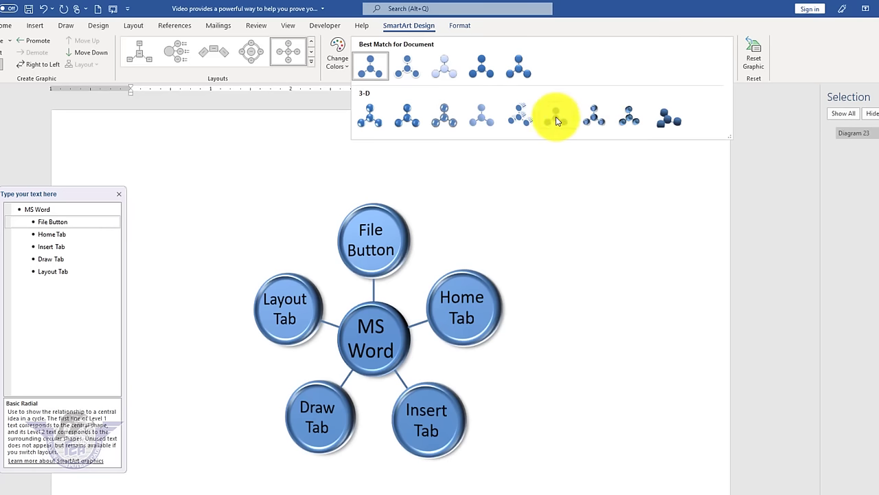
key(Escape)
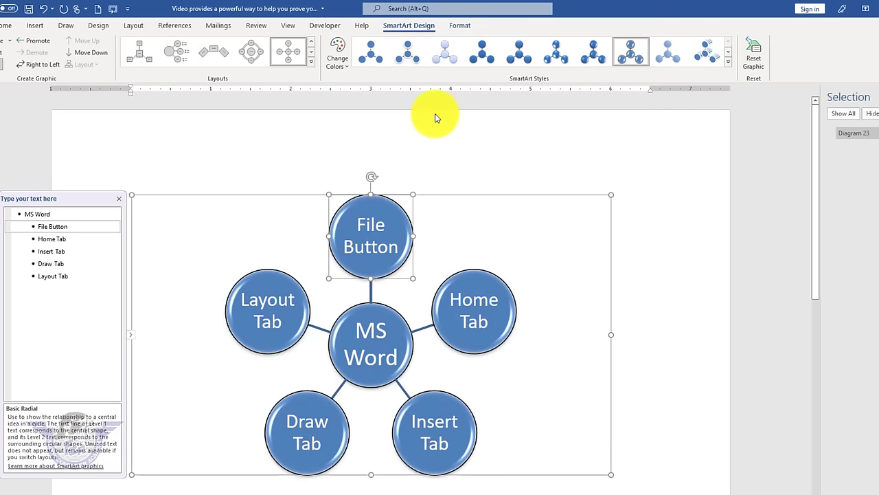
click(339, 56)
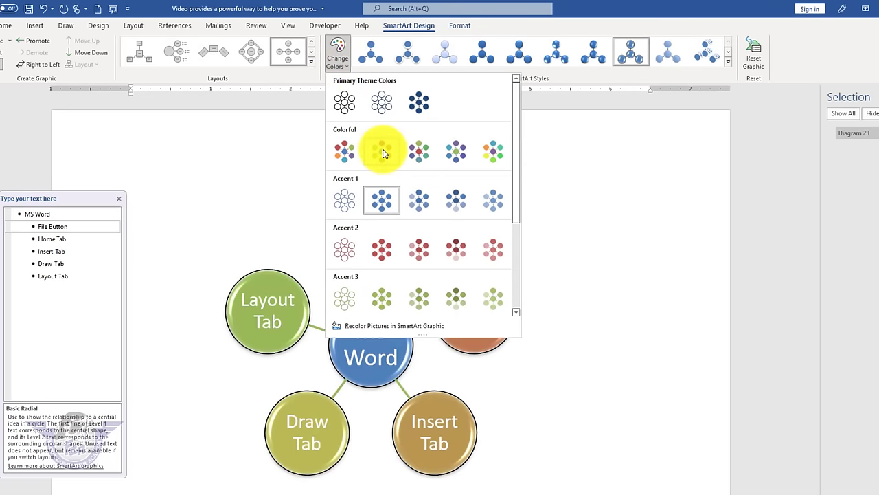
click(461, 153)
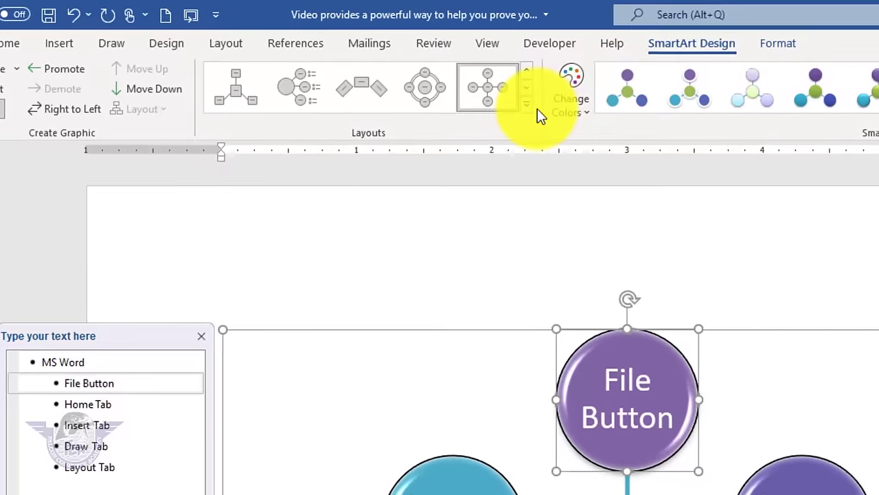
- Try Radial Cycle and Tabbed Arc, settle on Radial Cluster, and select the Layout Tab box
click(311, 61)
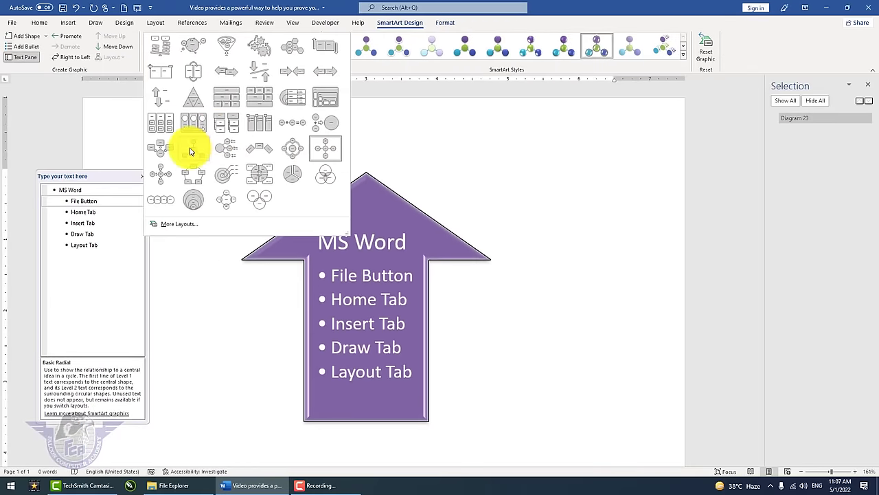
click(191, 152)
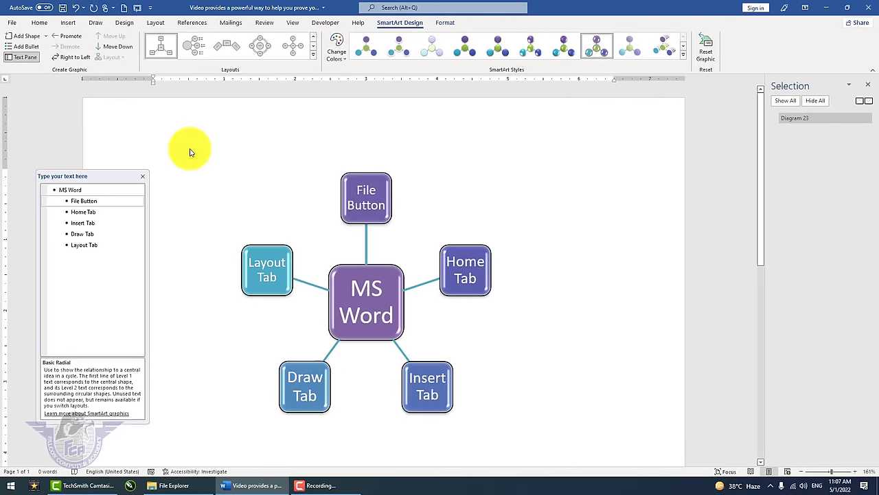
click(256, 48)
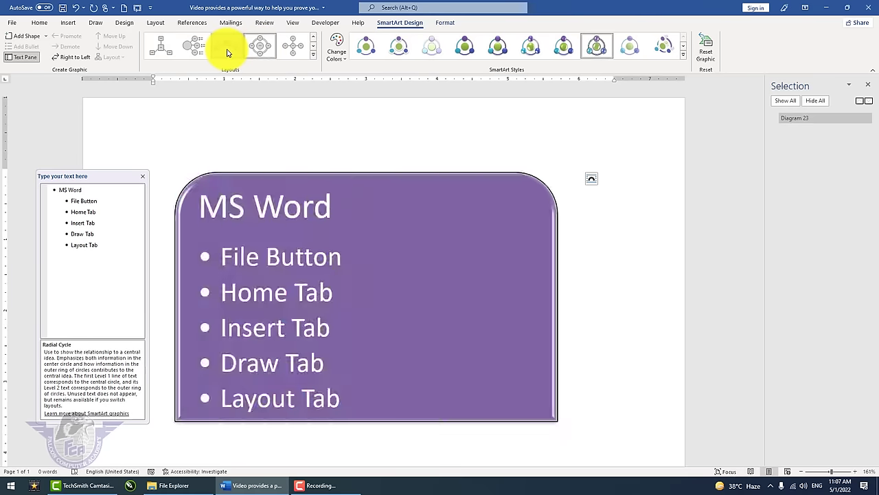
click(226, 52)
click(168, 51)
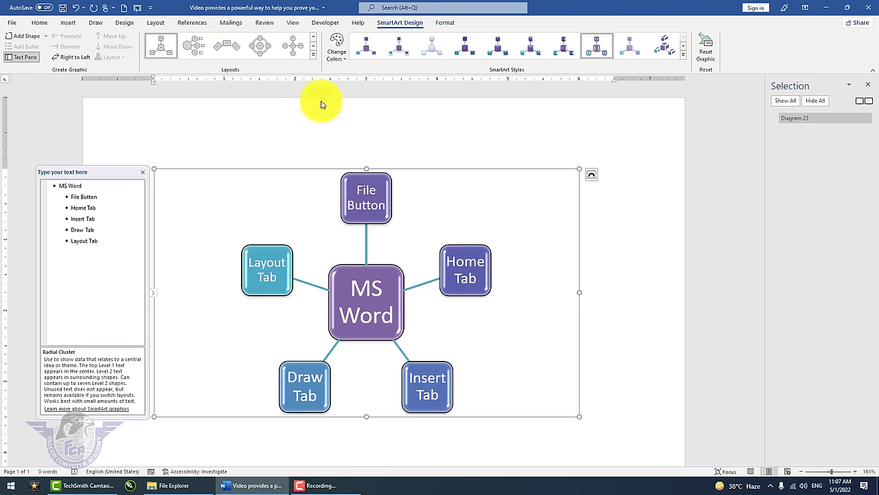
click(289, 256)
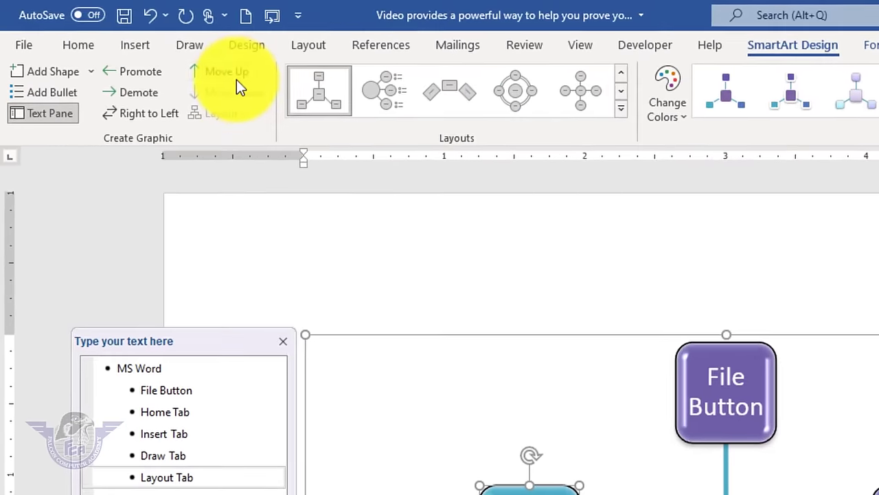
- Move Layout Tab up three places, then back down two, in the item order
click(236, 80)
click(236, 80)
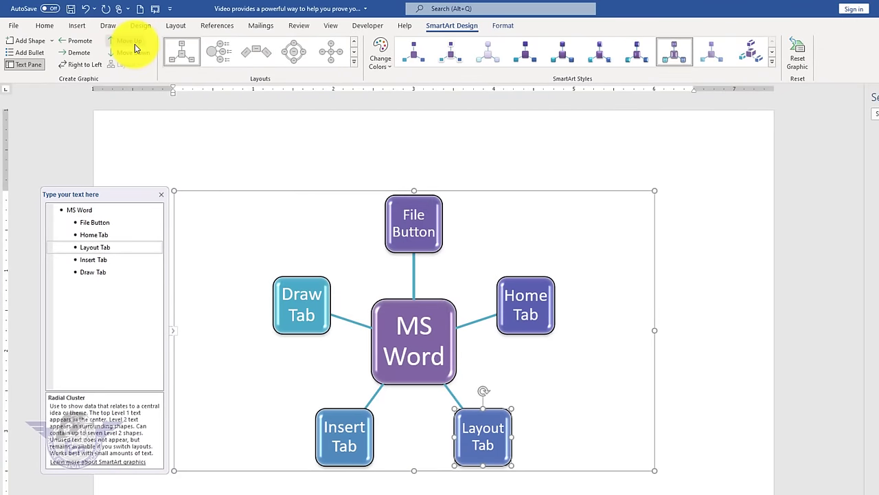
click(135, 44)
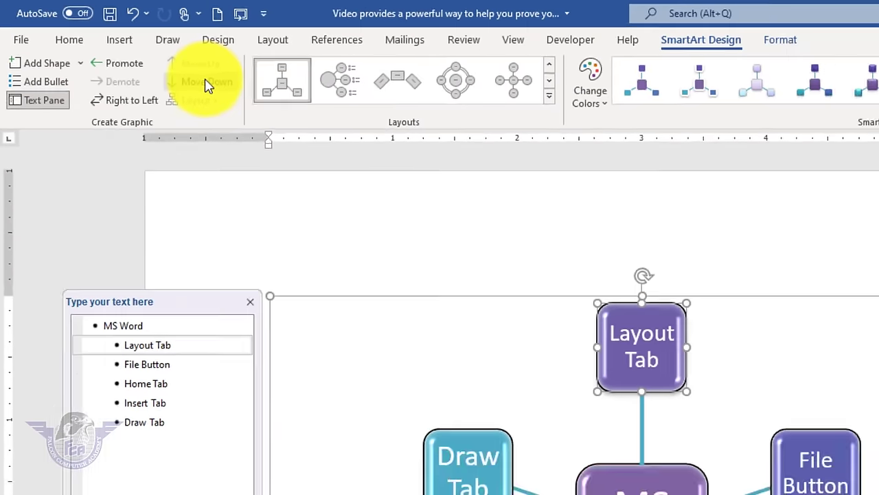
click(309, 124)
click(310, 124)
click(309, 123)
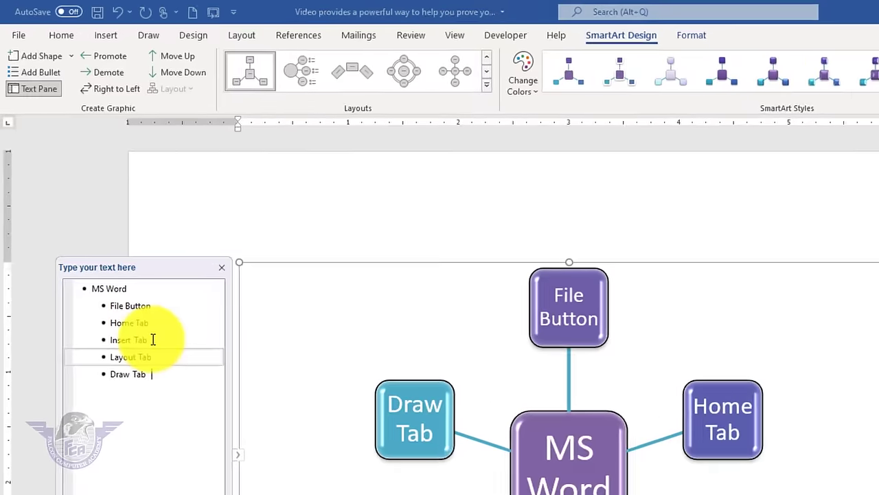
- Promote and demote Insert Tab, then flip the diagram right to left and back
click(105, 232)
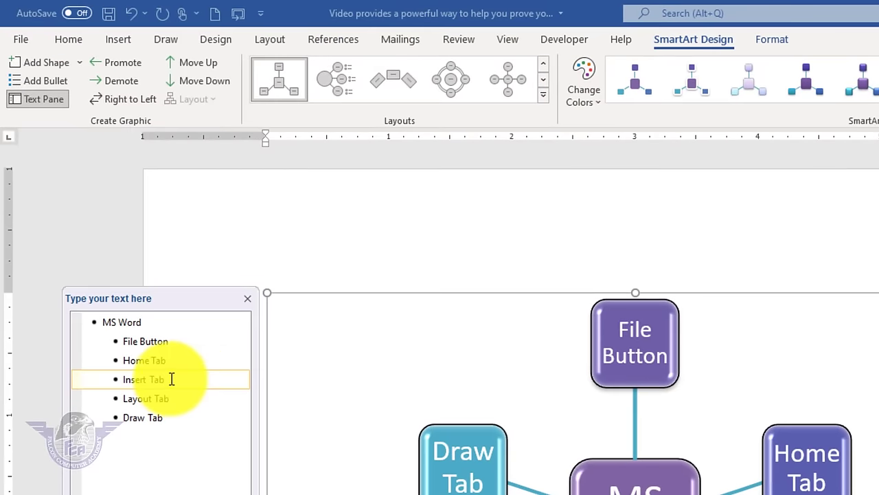
click(125, 69)
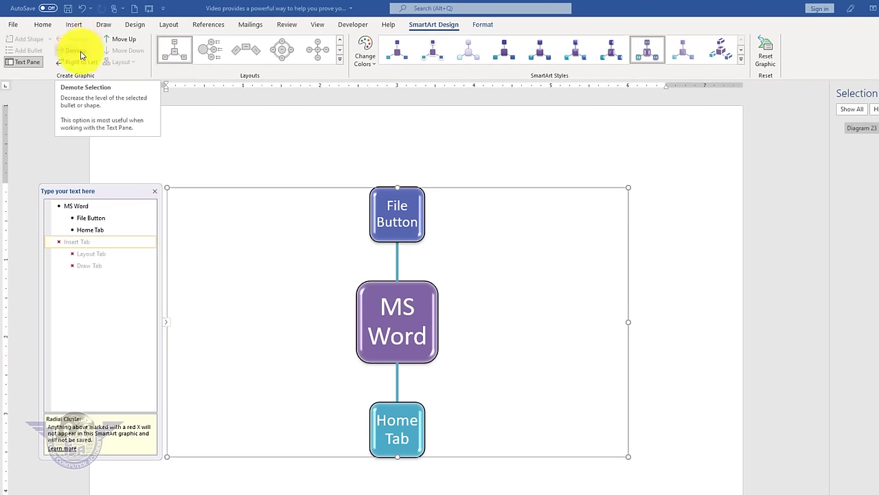
click(82, 56)
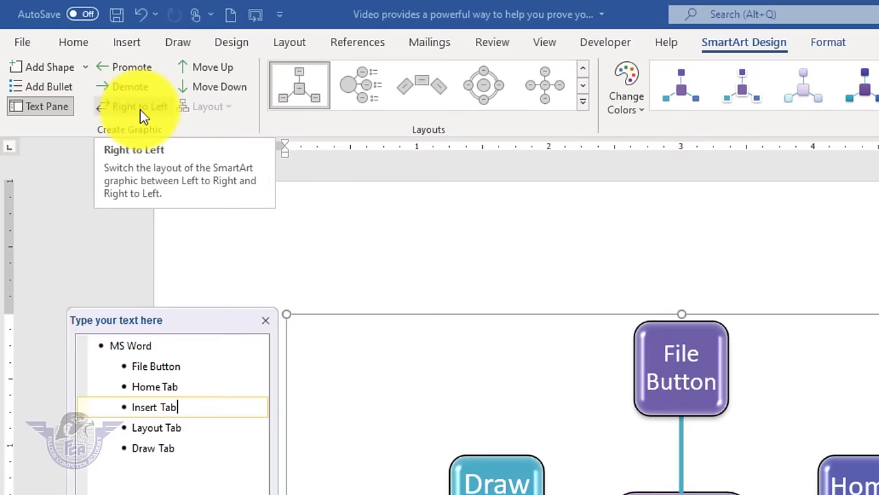
click(141, 115)
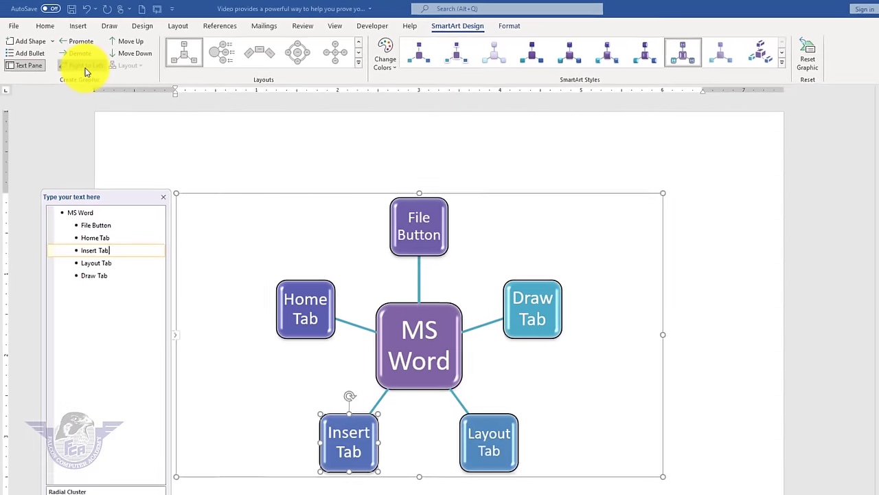
click(139, 107)
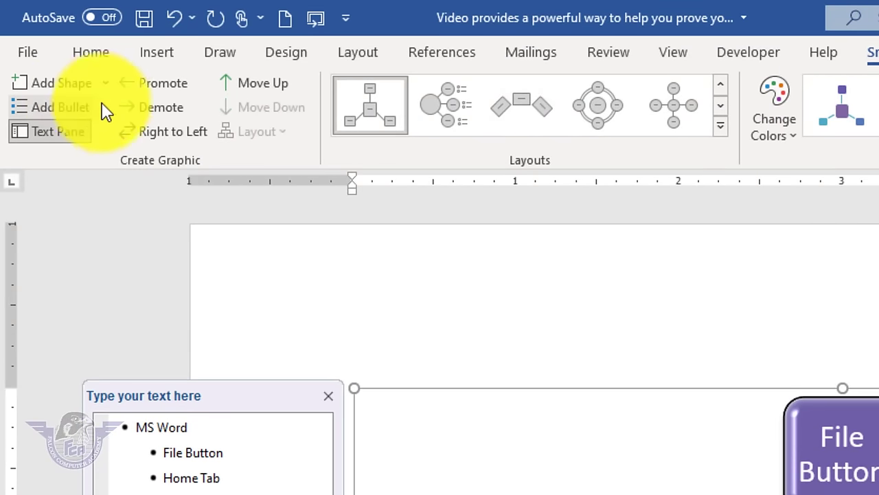
- Add a new shape after Draw Tab and a sub-item shape beneath it
click(107, 84)
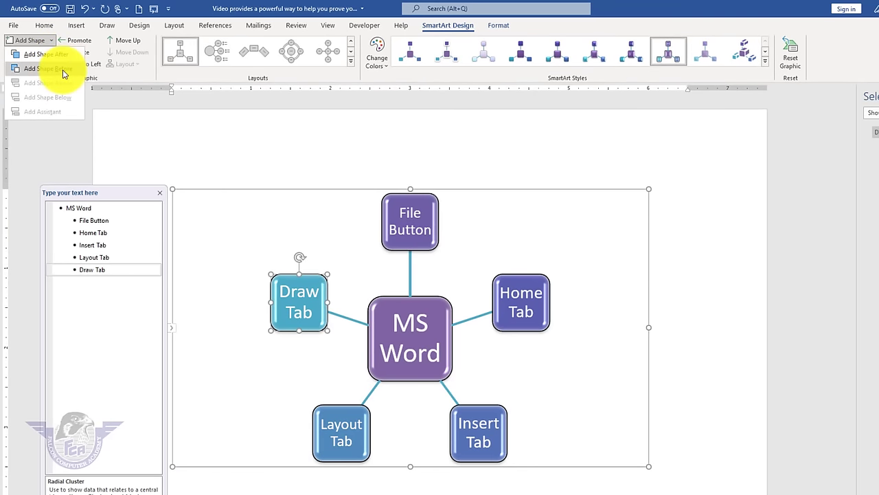
click(63, 58)
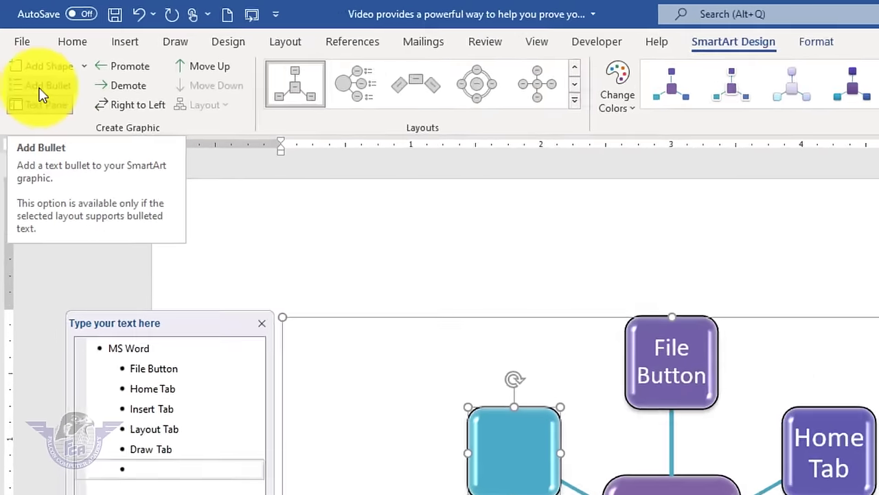
click(40, 92)
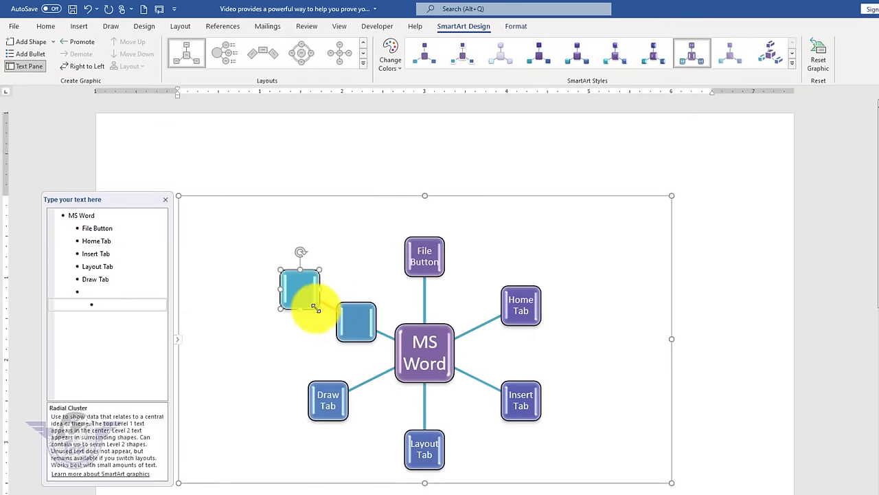
click(357, 323)
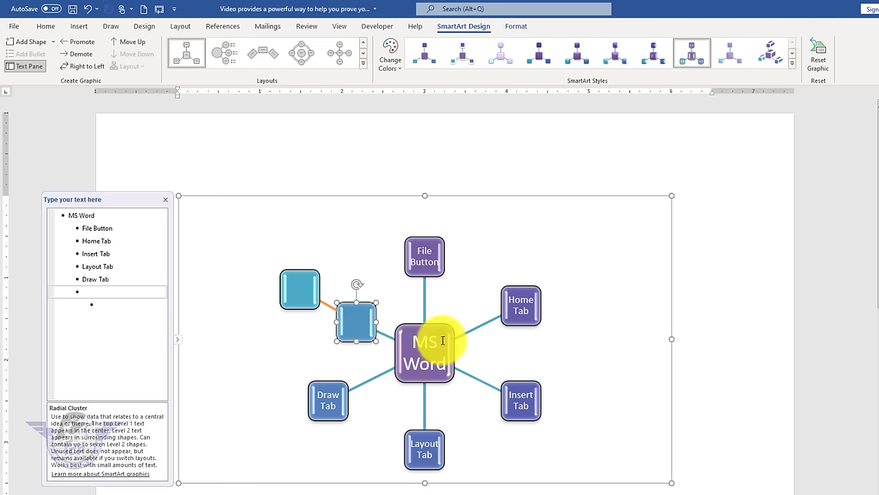
- Hide the diagram's text pane and select the whole SmartArt frame
click(32, 68)
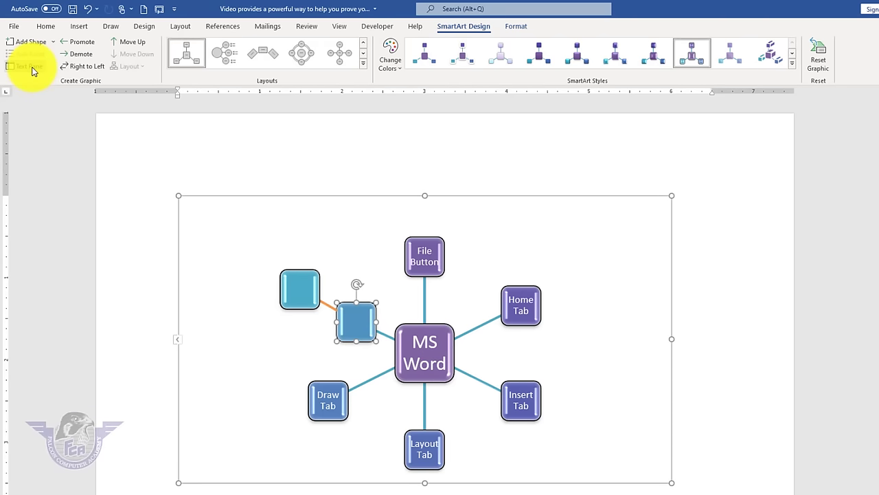
click(32, 67)
click(32, 68)
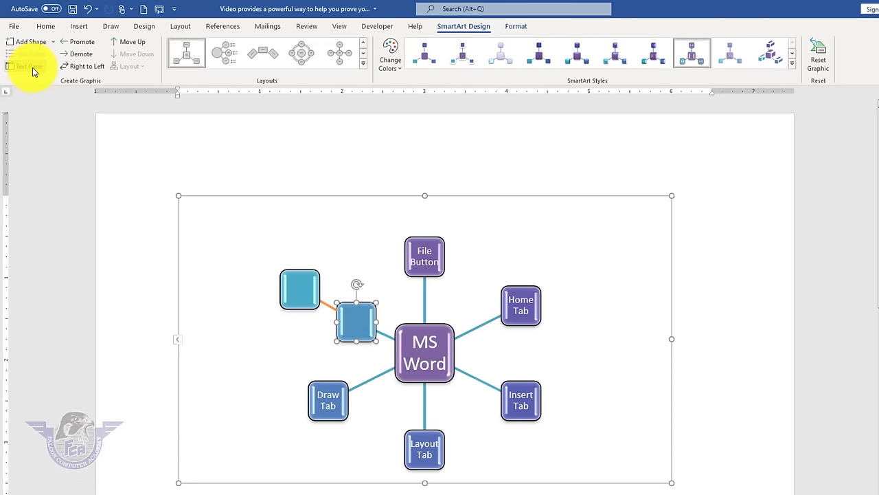
click(33, 68)
click(32, 68)
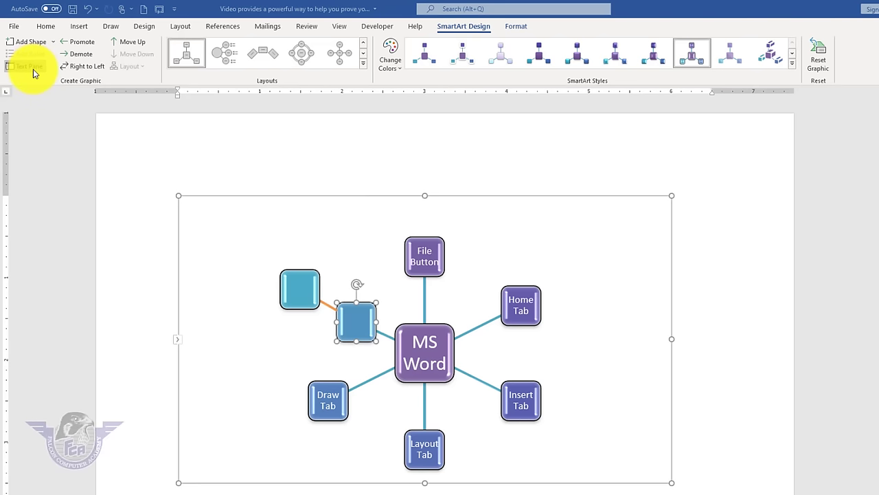
click(270, 196)
- Delete the selected SmartArt diagram and switch to the Insert commands
key(Delete)
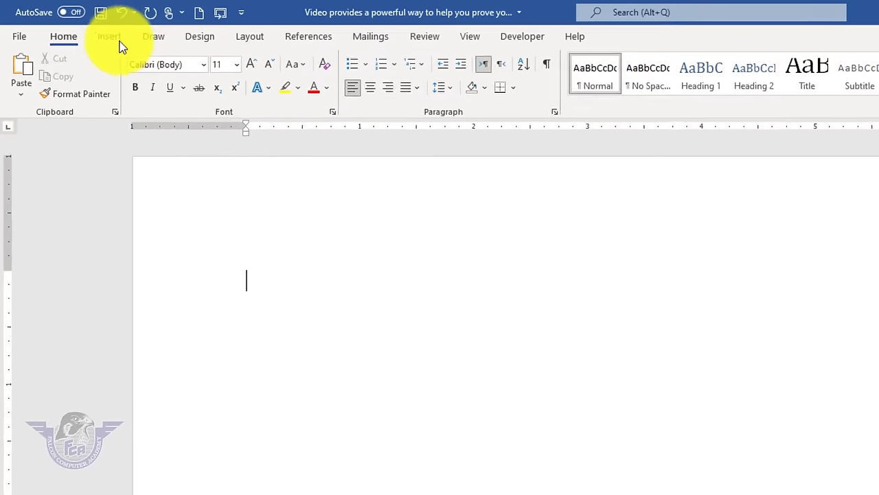
click(117, 40)
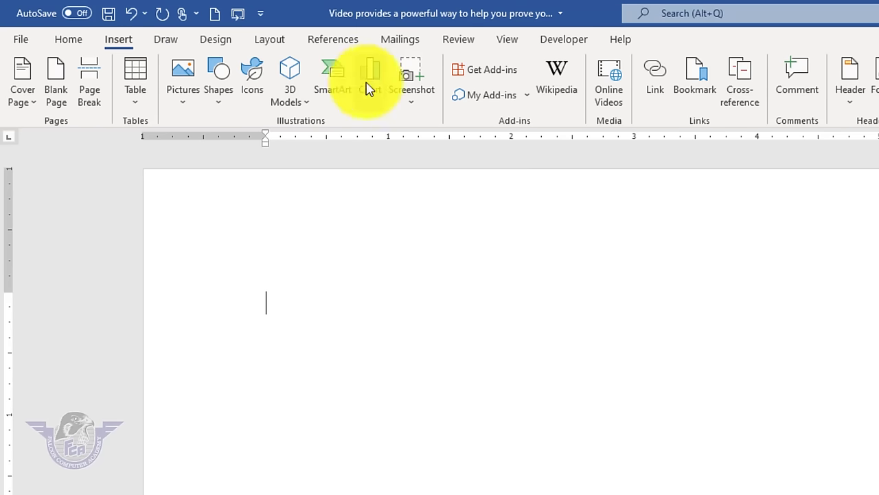
- Insert a Clustered Column chart with default Series 1–3 and Category 1–4 sample data
click(368, 84)
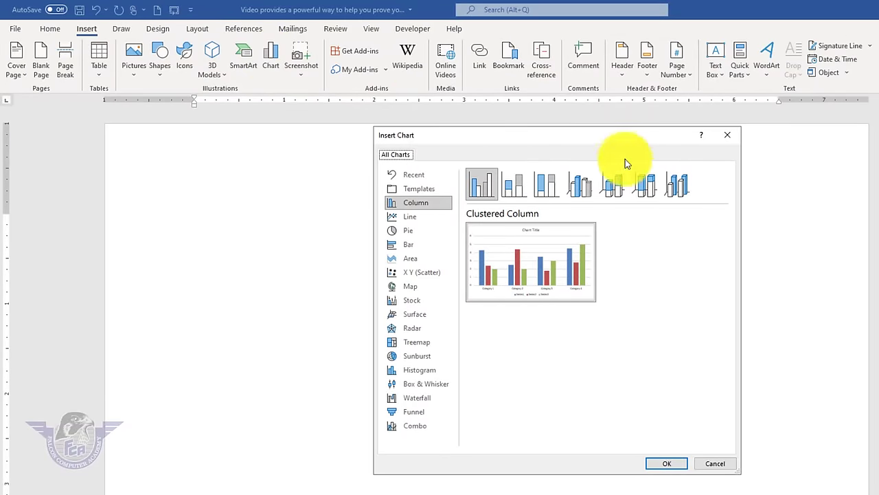
drag(501, 139, 700, 134)
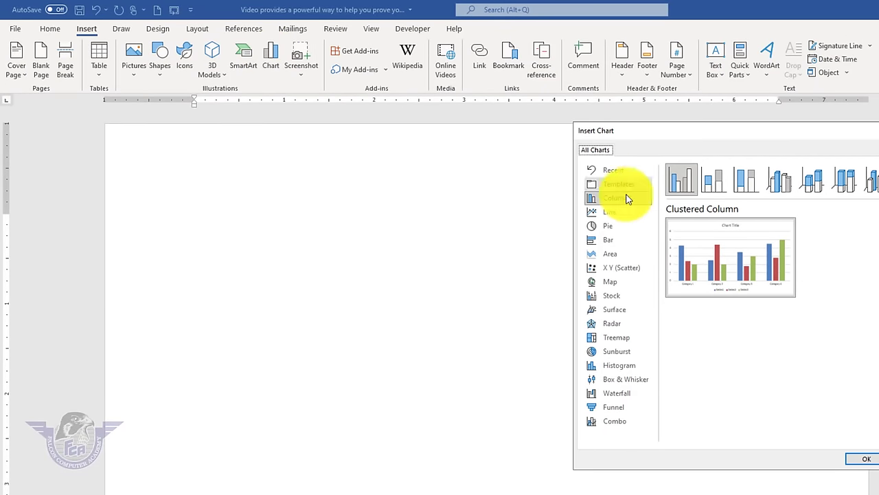
click(612, 212)
click(612, 228)
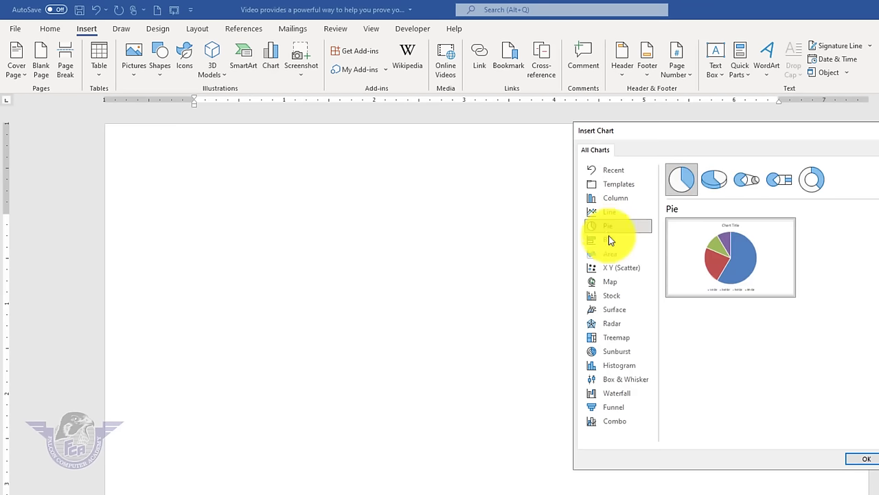
click(609, 240)
click(612, 199)
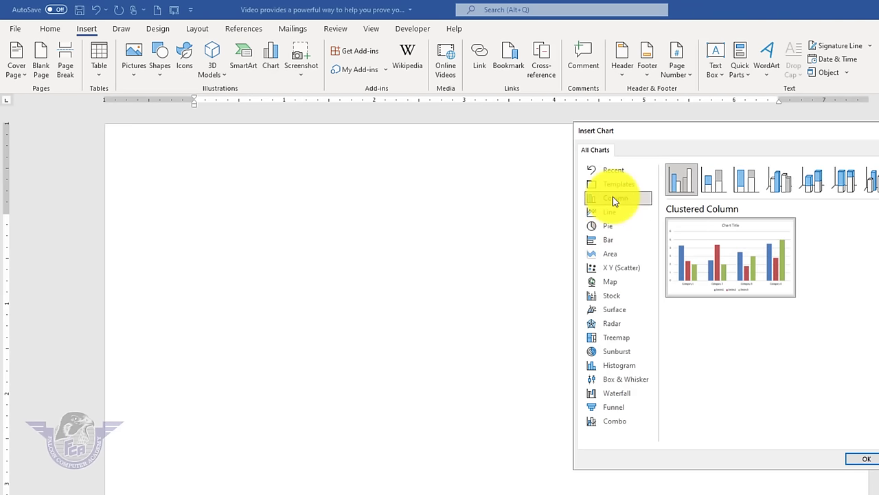
click(863, 459)
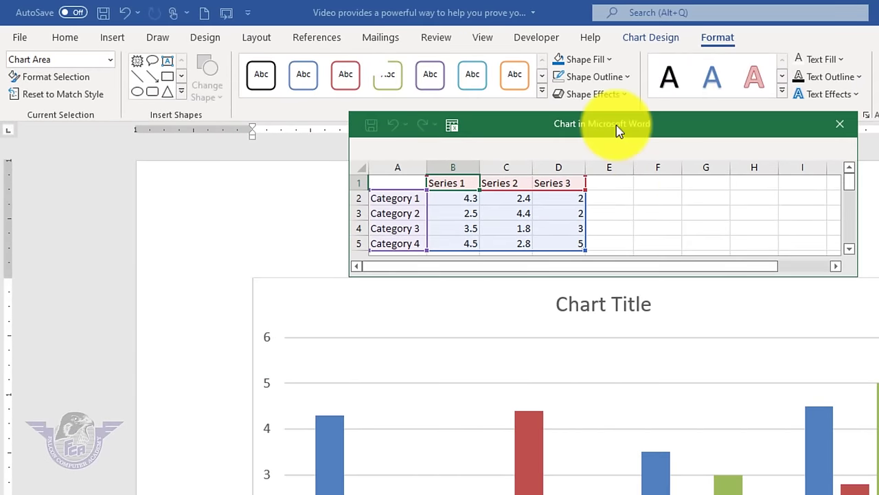
- Reposition and enlarge the chart data sheet, then clear all the sample data
drag(616, 126, 683, 65)
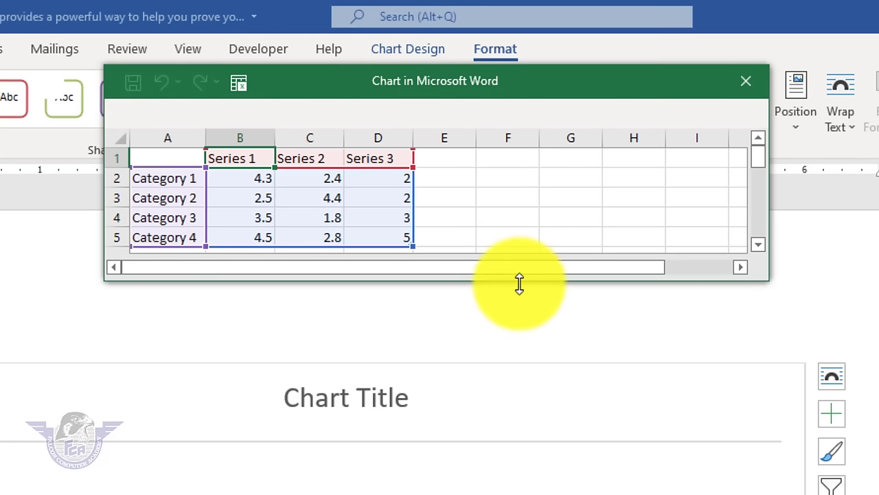
drag(520, 285, 520, 340)
click(465, 279)
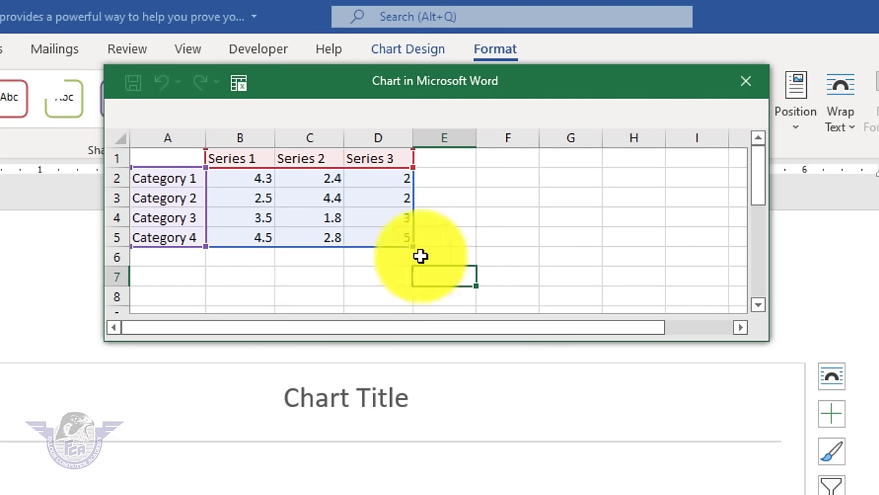
drag(415, 255, 64, 98)
key(Delete)
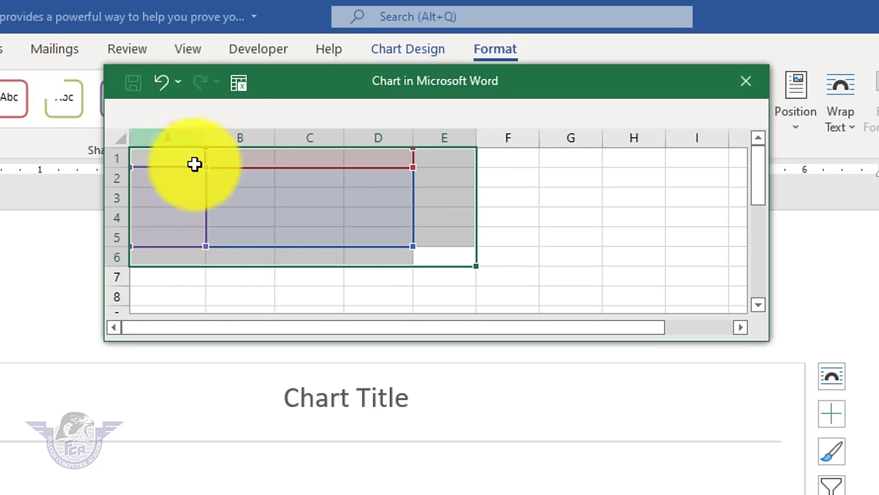
- Enter the headers Name and Marks, then the four student names in column A
click(160, 164)
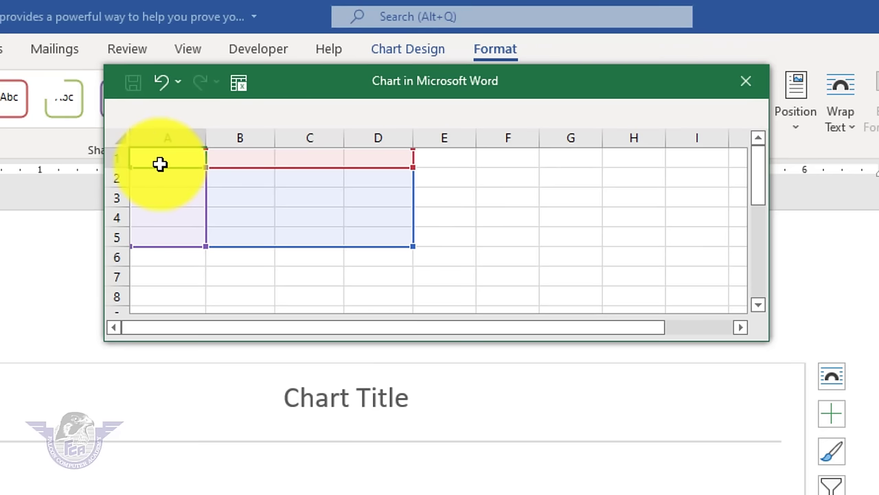
text(Name)
key(Tab)
text(Marks)
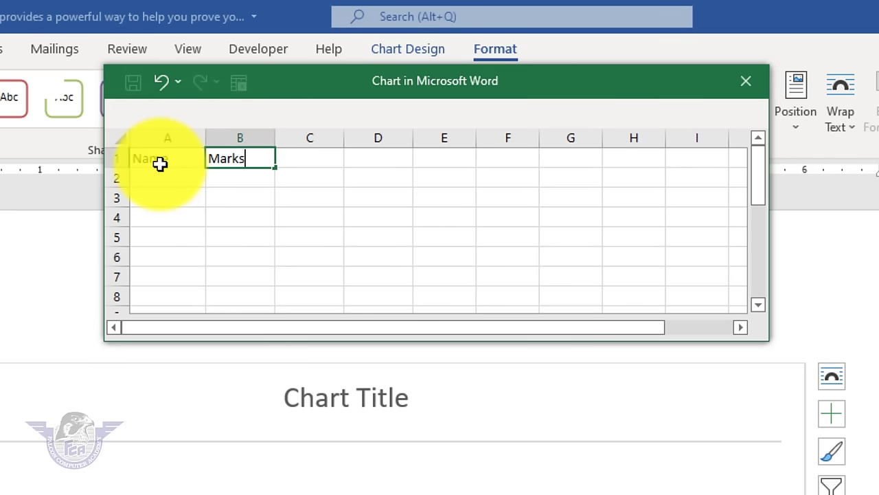
key(Return)
text(Ali)
key(Return)
text(zahid)
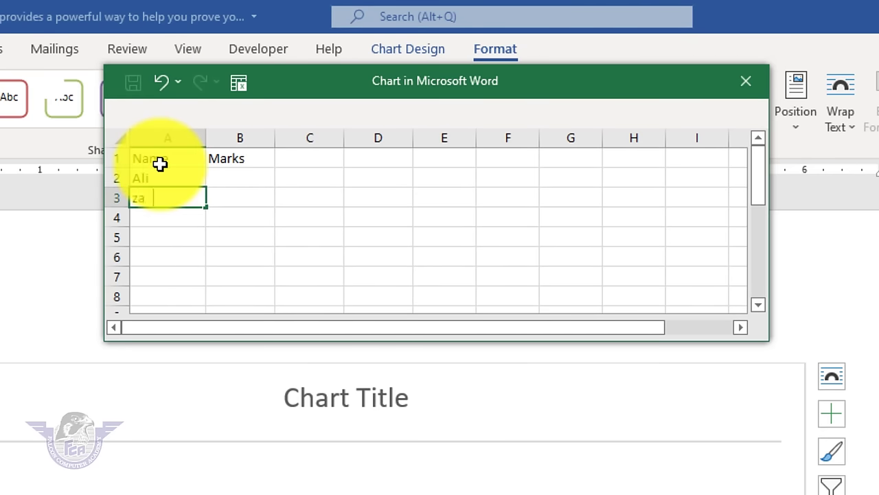
key(Return)
text(umer)
key(Return)
text(rashid)
key(Return)
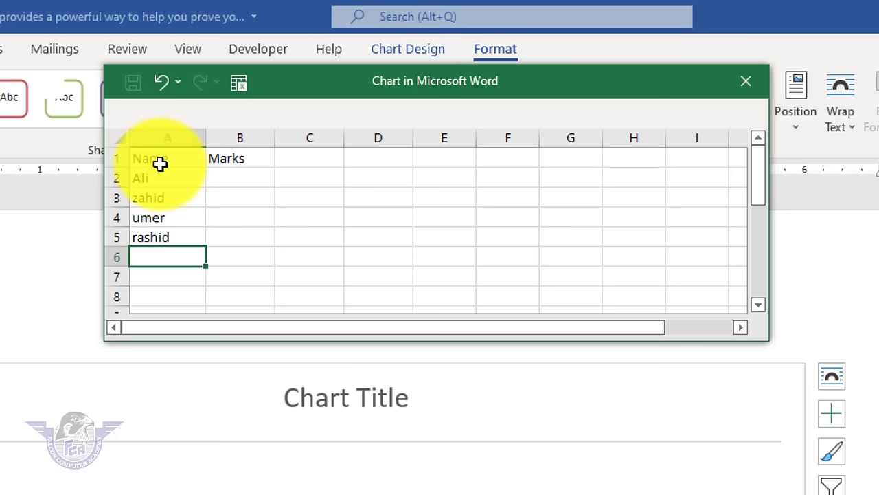
- Enter the marks 85, 63, 25 and 35 in column B
click(226, 179)
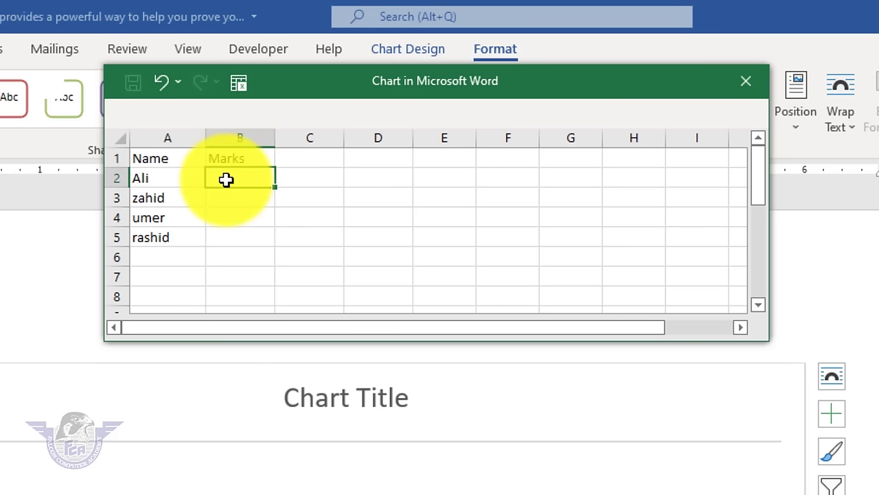
text(85)
key(Return)
text(63)
key(Return)
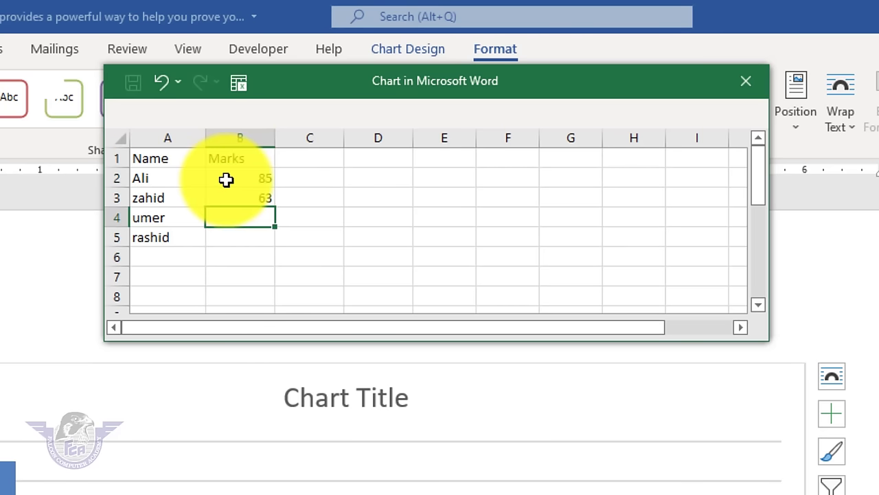
text(25)
key(Return)
text(35)
key(Return)
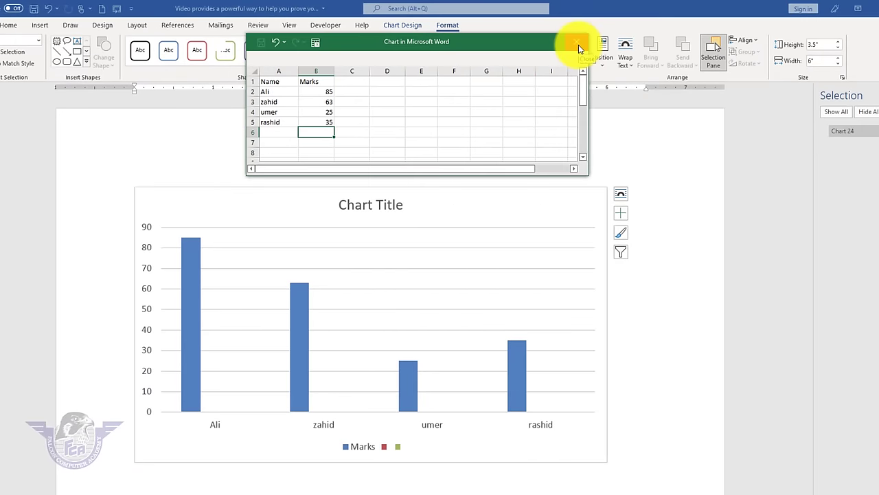
- Close the data sheet and change the chart type to Bar > Stacked Bar
click(579, 45)
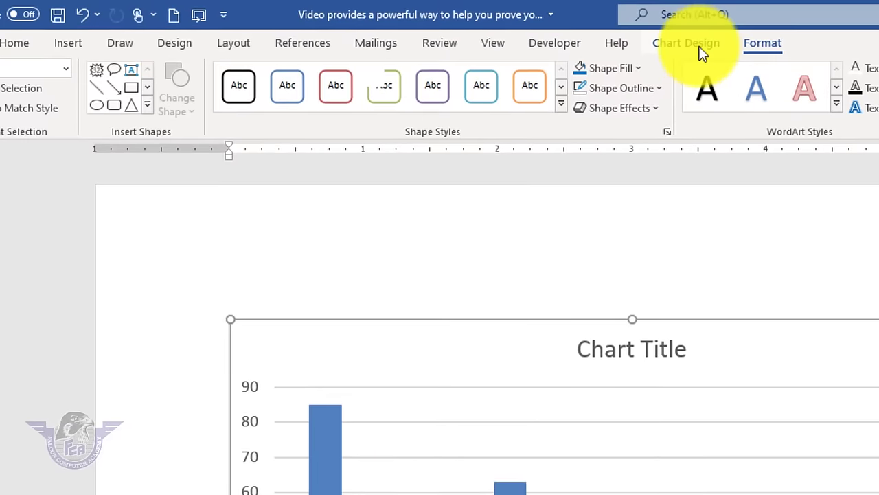
click(403, 25)
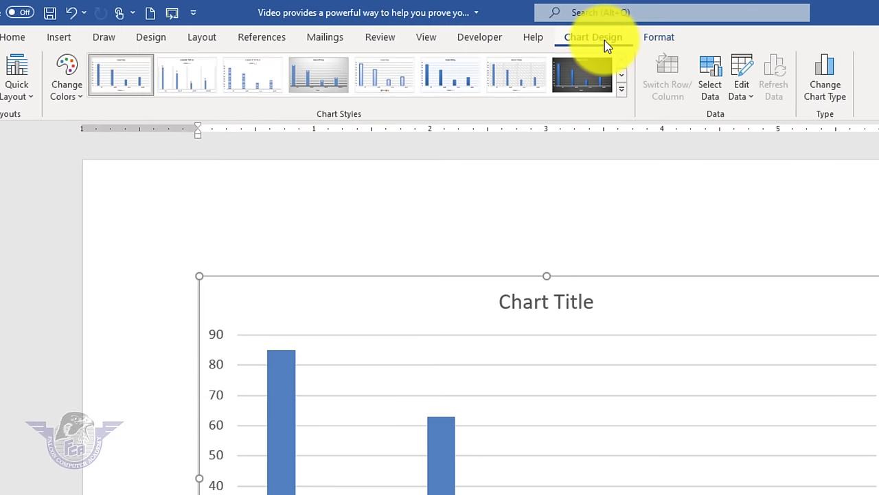
click(837, 87)
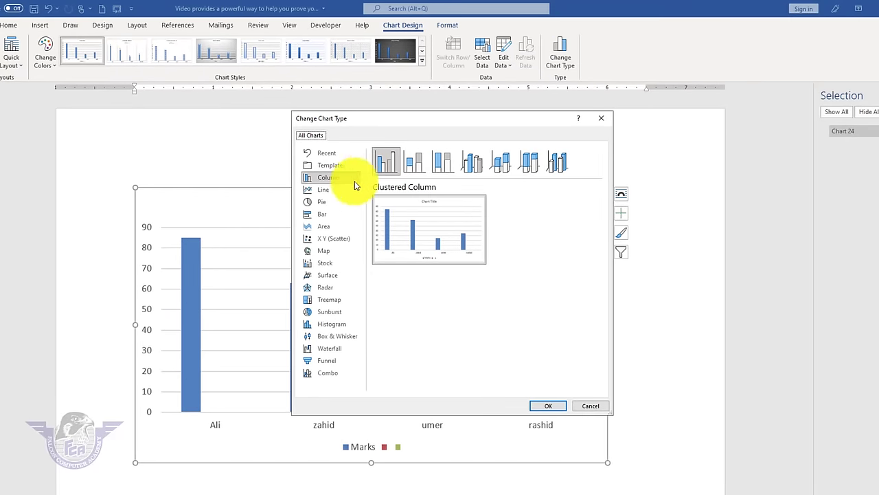
click(320, 213)
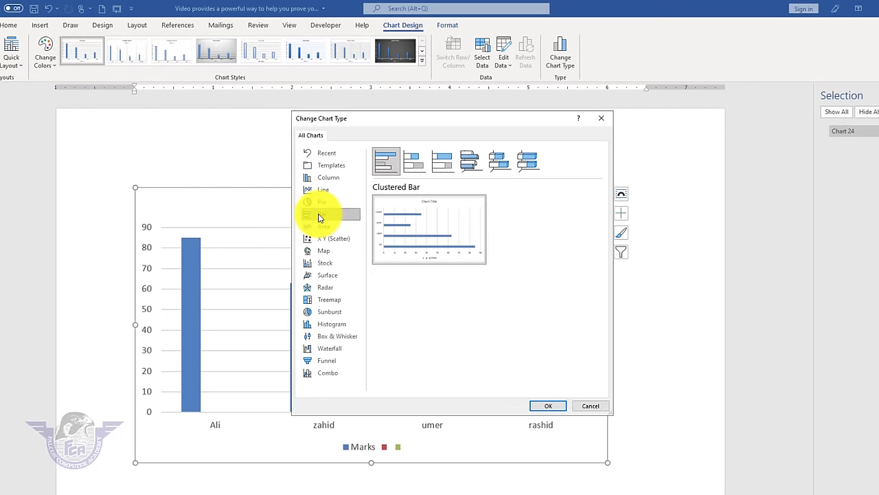
click(413, 161)
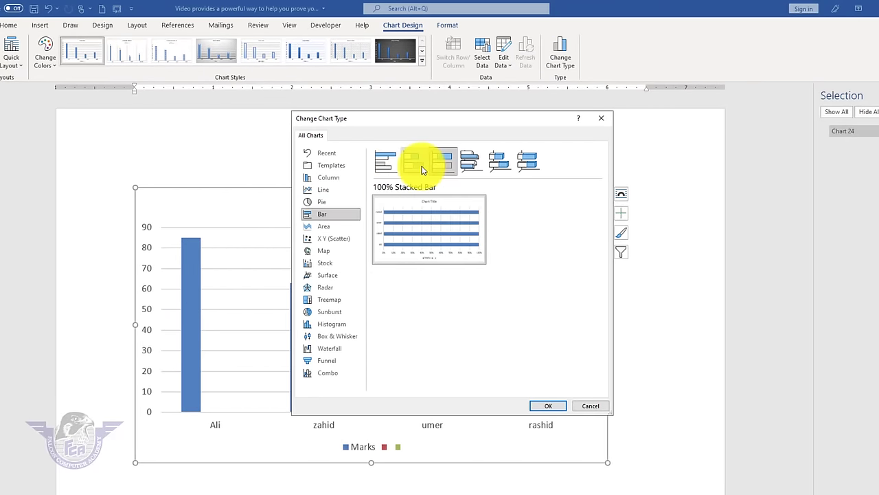
click(555, 405)
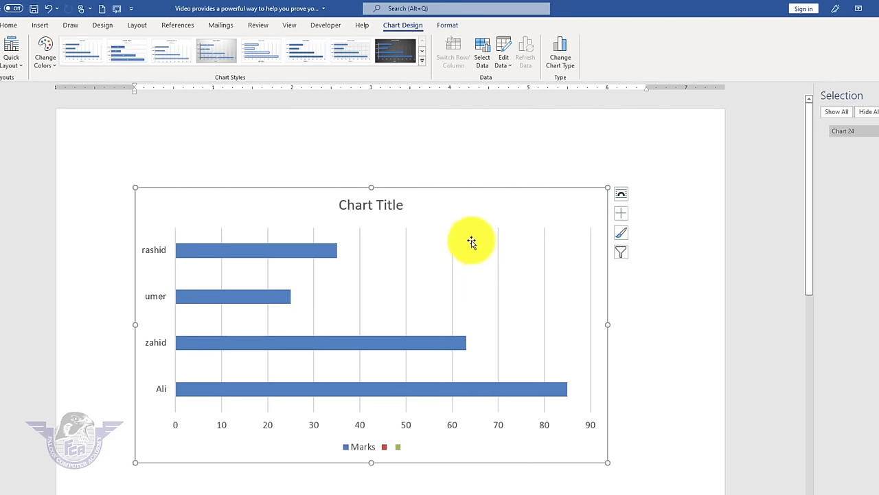
- Change the third student's mark in cell B4 from 25 to 95
click(507, 56)
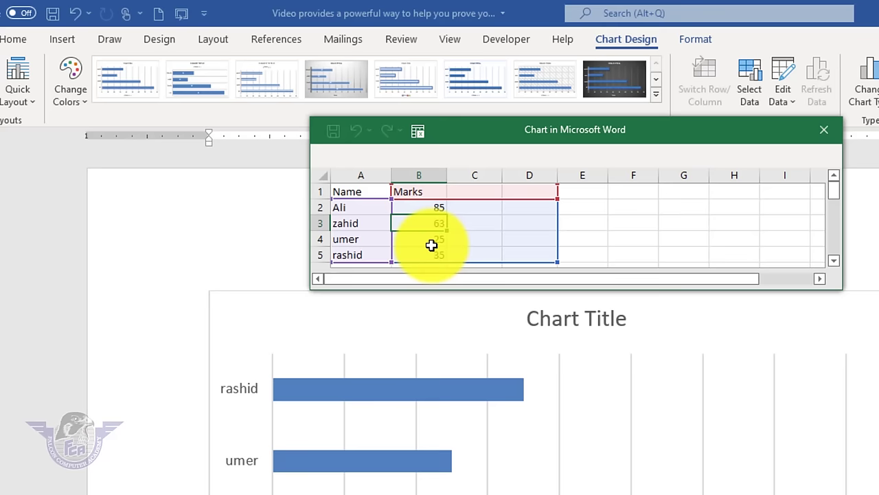
click(431, 245)
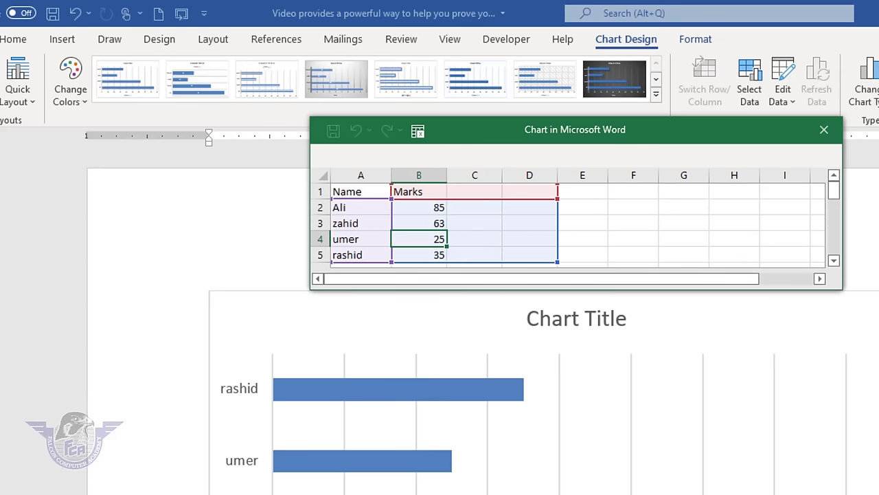
text(95)
key(Return)
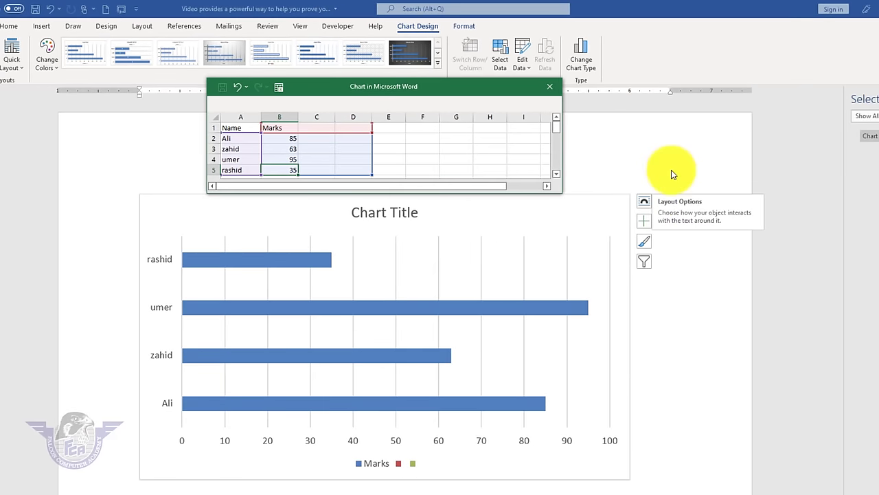
click(549, 89)
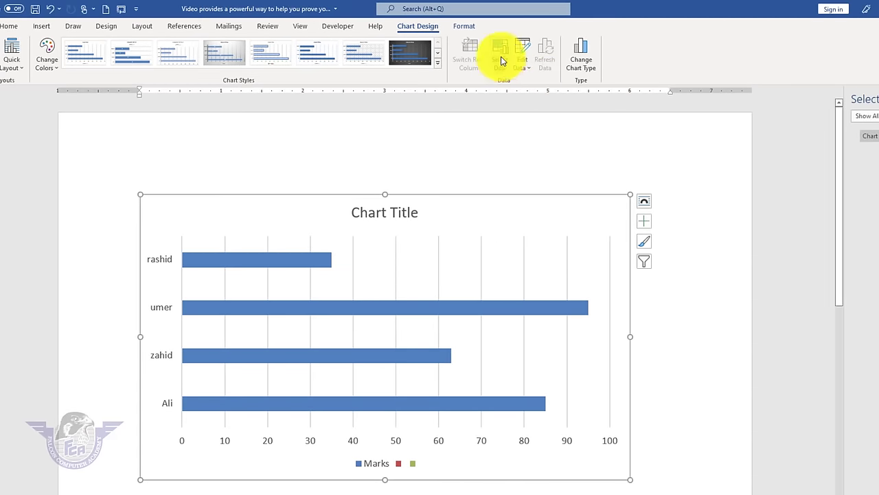
- Try narrowing the chart data range to A1:B4, then undo that change
click(501, 61)
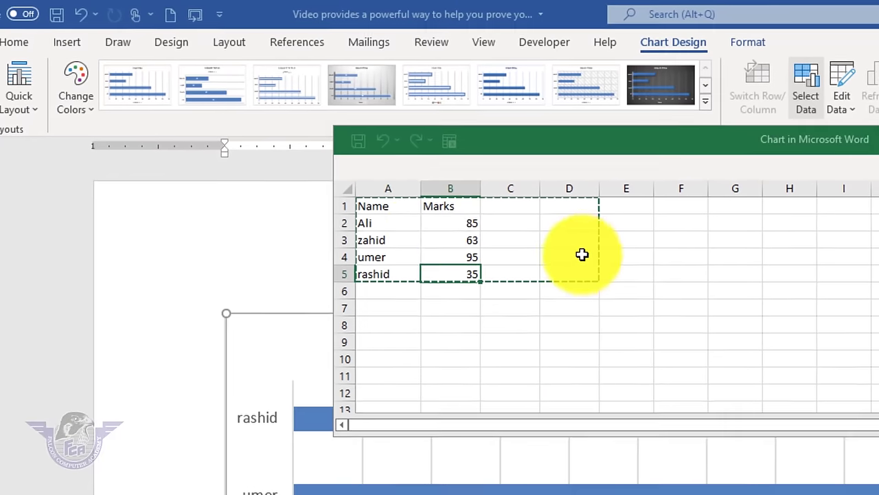
drag(387, 209, 465, 256)
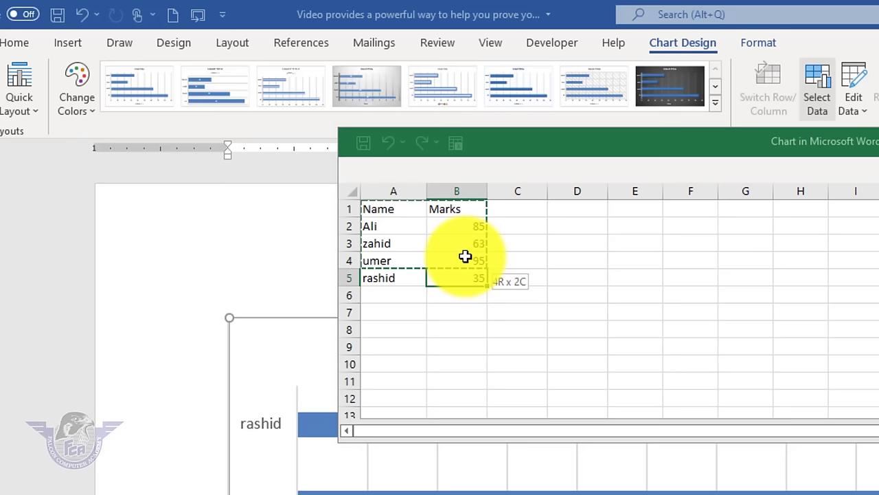
drag(465, 256, 465, 257)
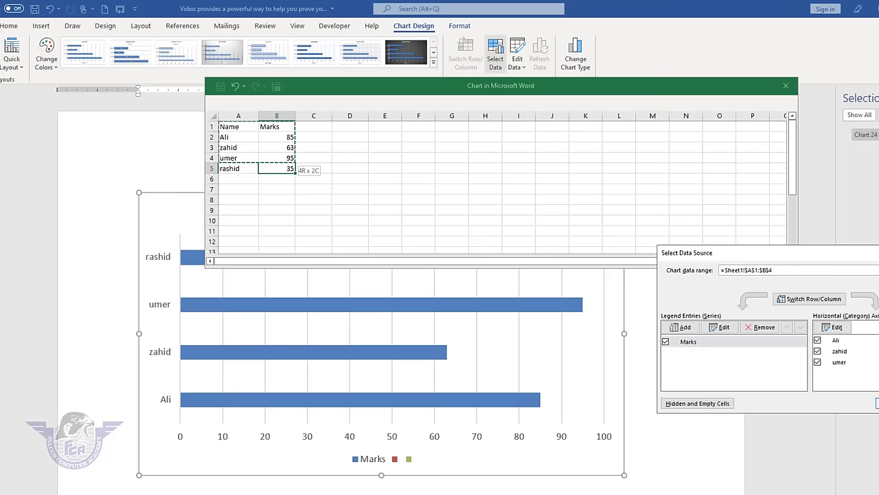
key(Return)
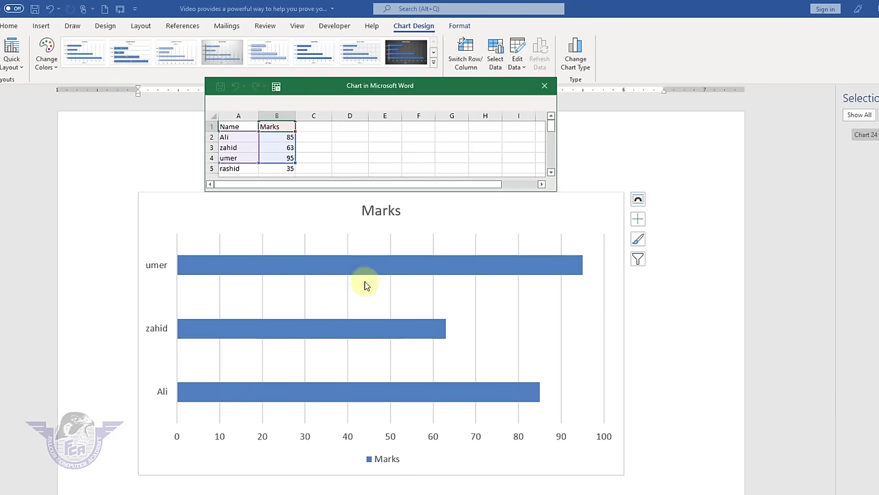
key(ctrl+z)
click(433, 63)
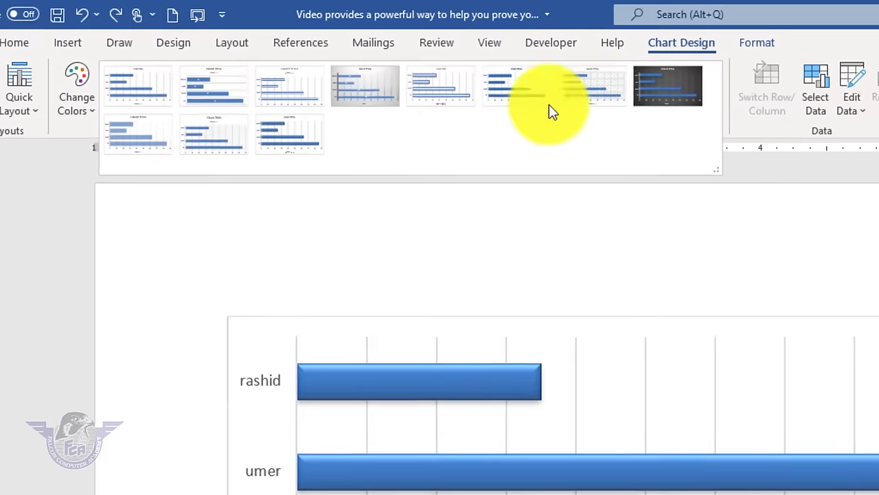
- Apply the dark chart style and switch the bar colours to red
click(655, 98)
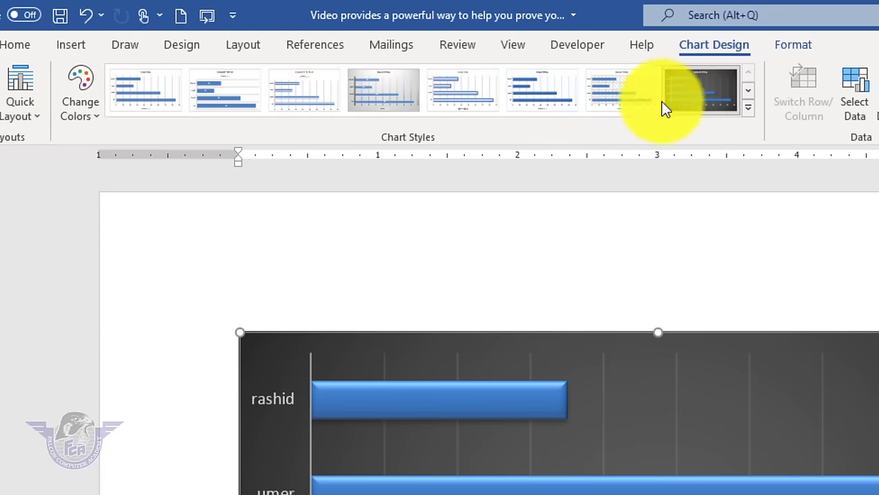
click(80, 109)
click(125, 208)
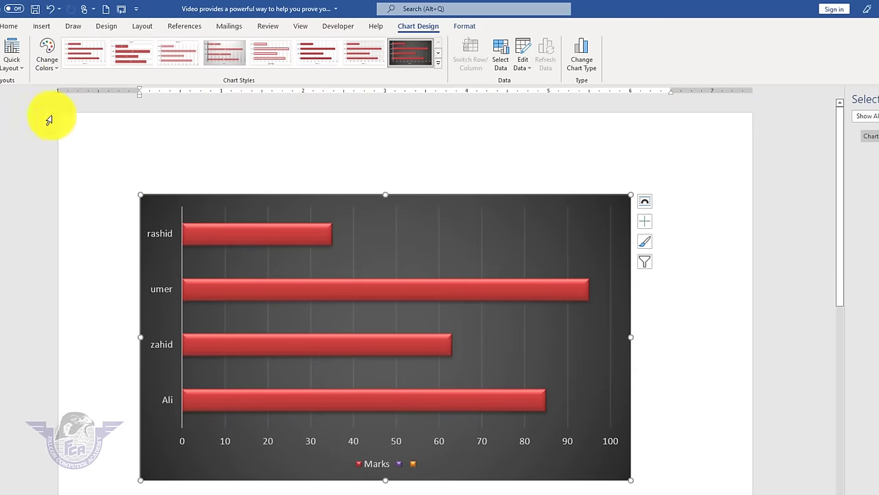
- Apply the Quick Layout with title and data table, and add error bars
click(13, 62)
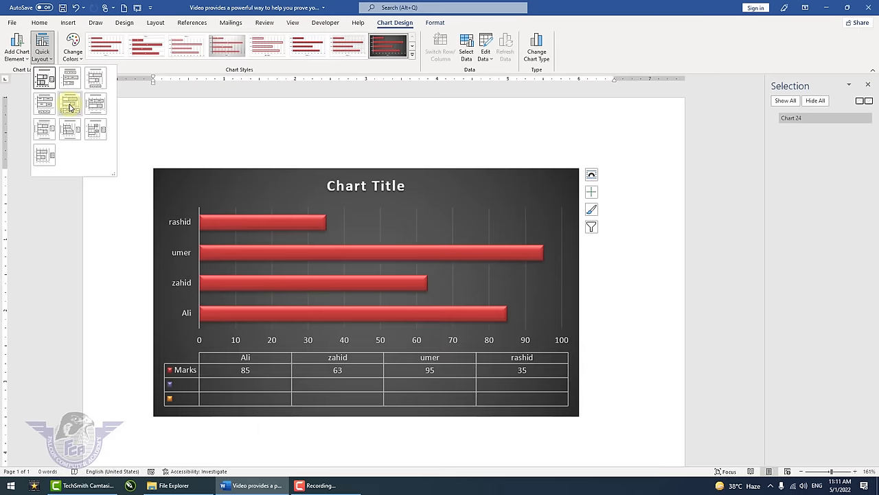
click(69, 106)
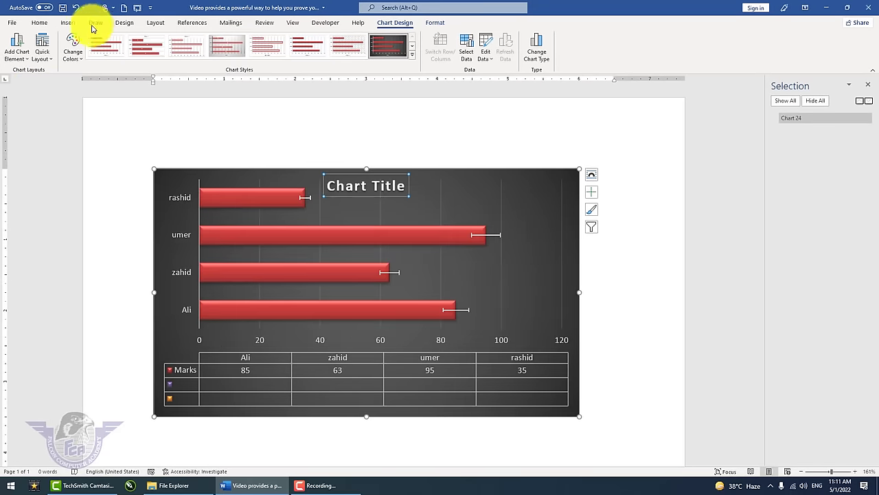
click(68, 23)
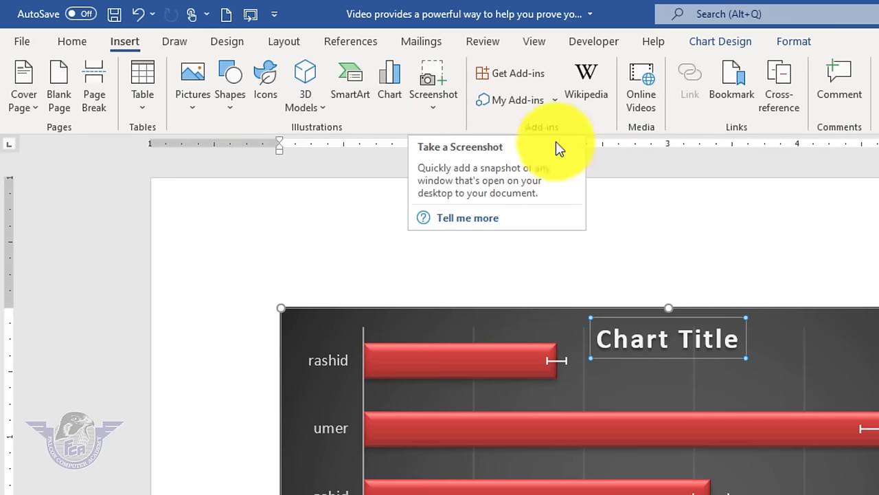
- Insert a screen clipping of the Word window's top strip and move it over the chart
click(438, 114)
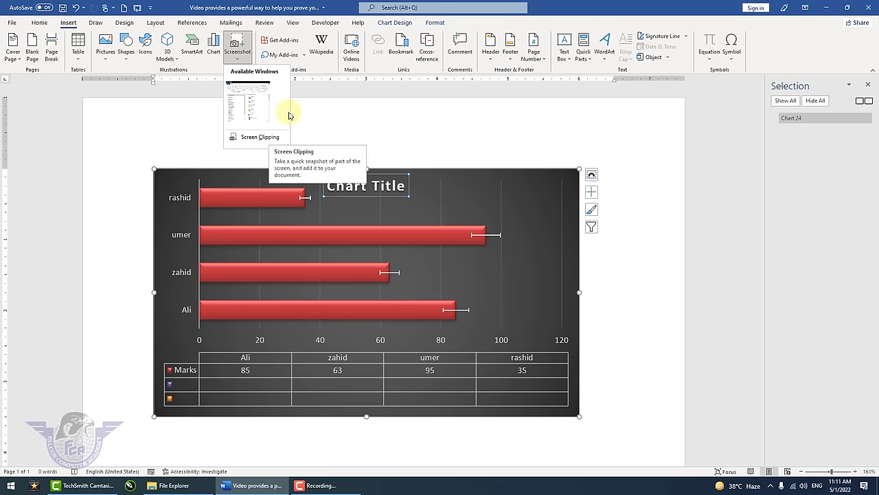
click(265, 139)
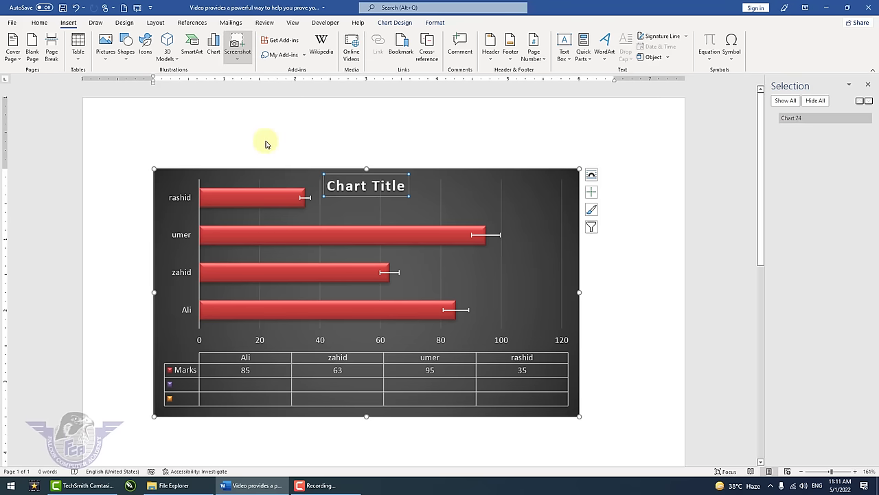
click(256, 486)
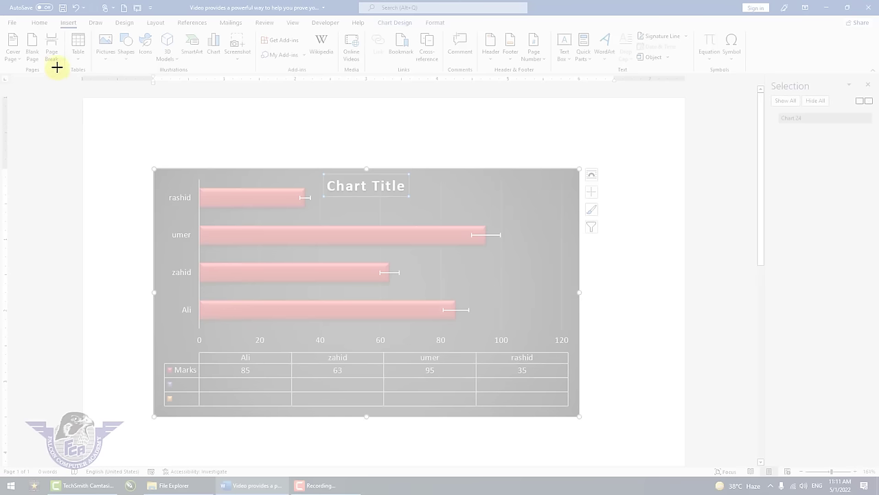
drag(3, 3, 870, 88)
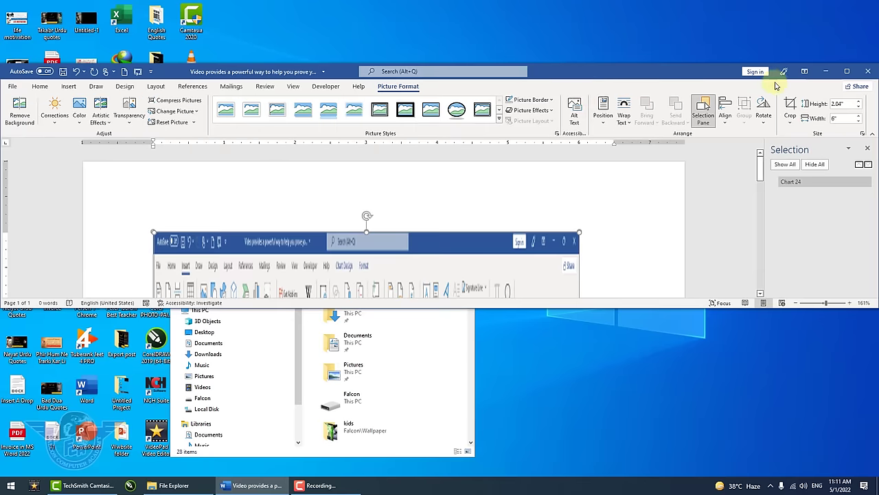
click(847, 71)
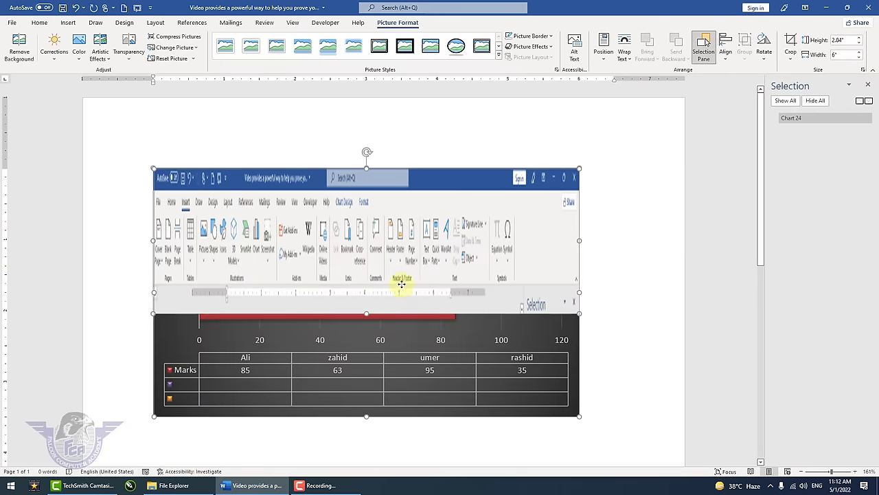
drag(401, 284, 421, 400)
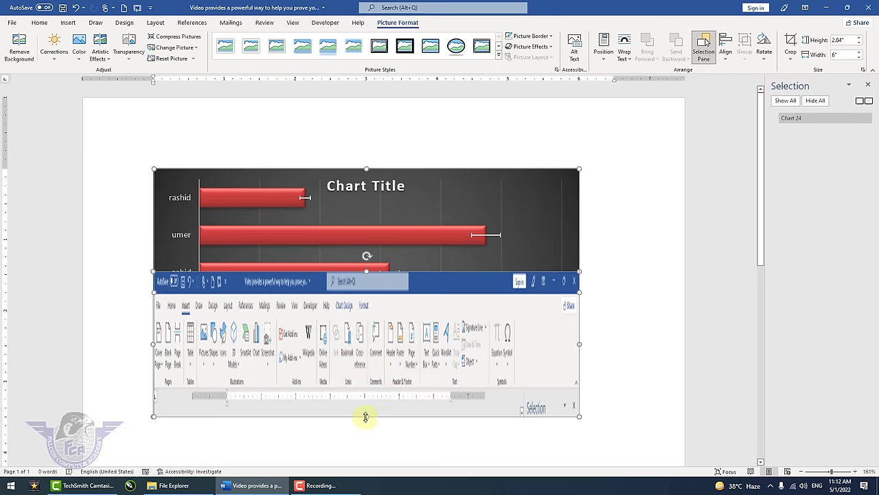
drag(371, 360, 374, 251)
- Select the chart and delete it from the page
click(367, 275)
click(399, 278)
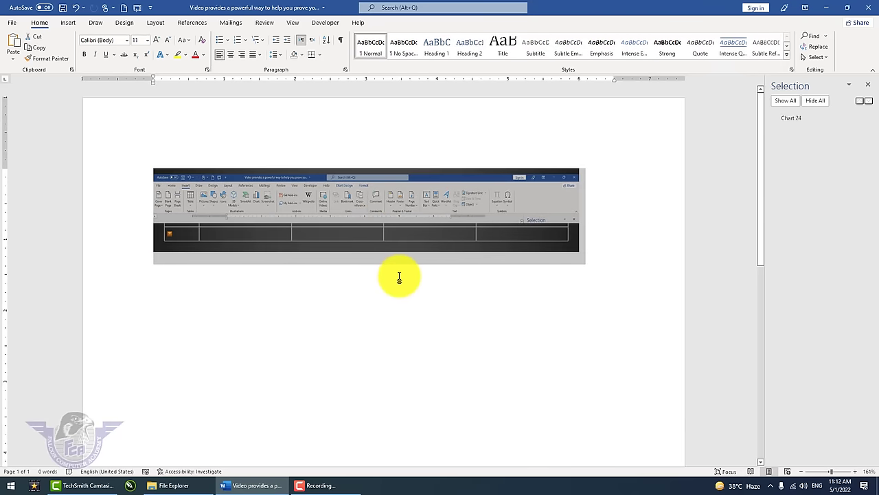
key(BackSpace)
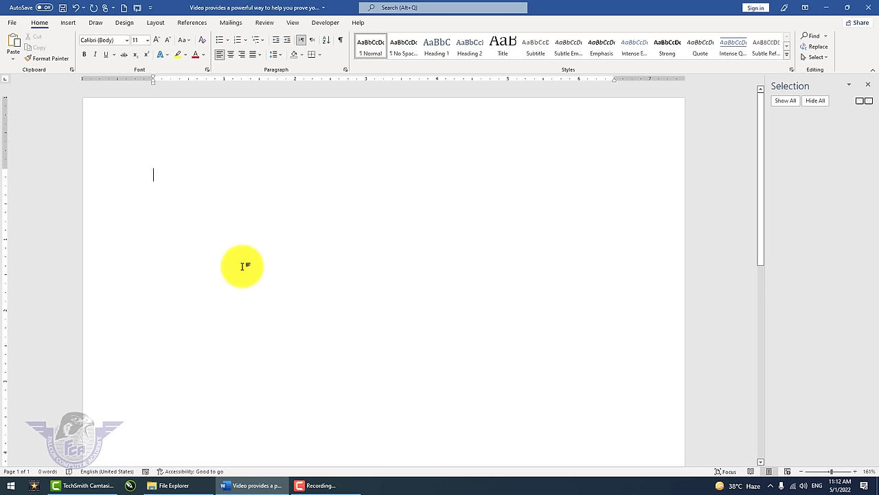
- Launch Excel from the Run prompt with 'excel'
key(super+r)
text(excel)
key(Return)
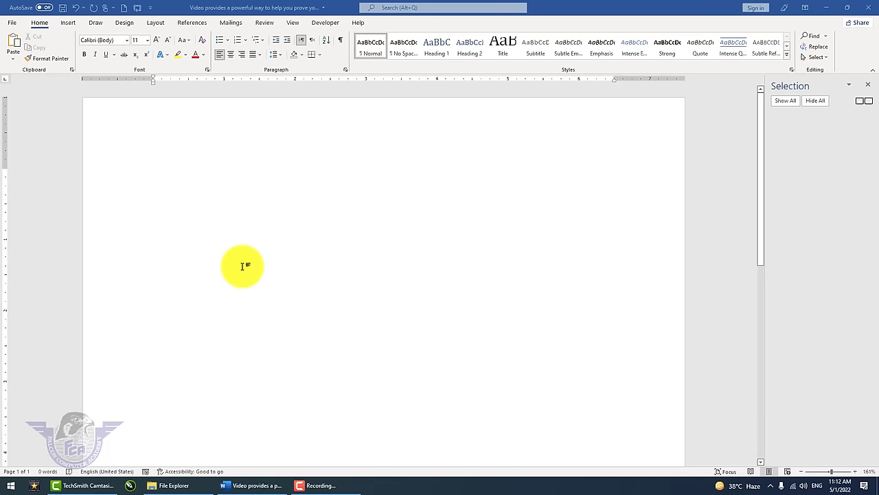
- Open blank workbook Book1 maximized in Excel, then return to the Word document
click(173, 103)
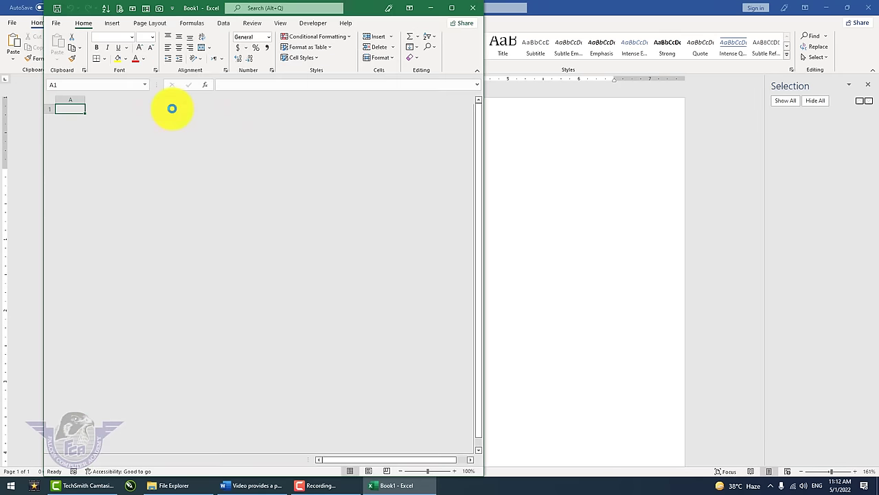
click(457, 10)
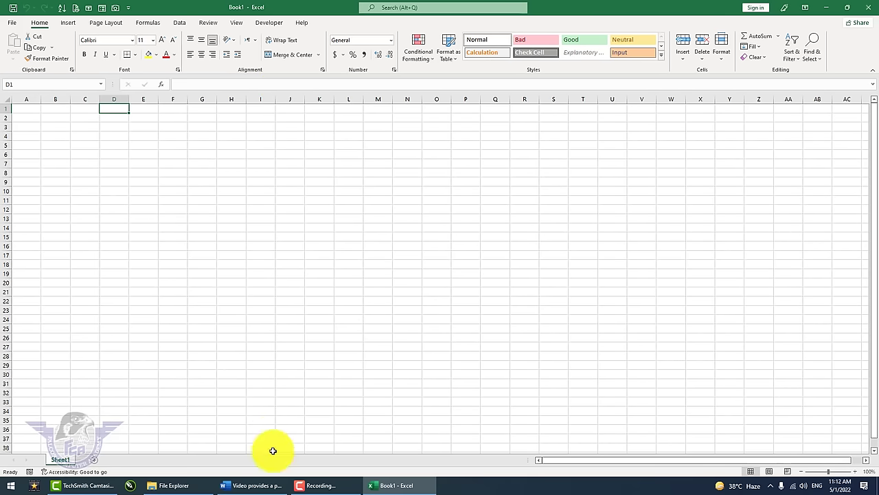
click(265, 489)
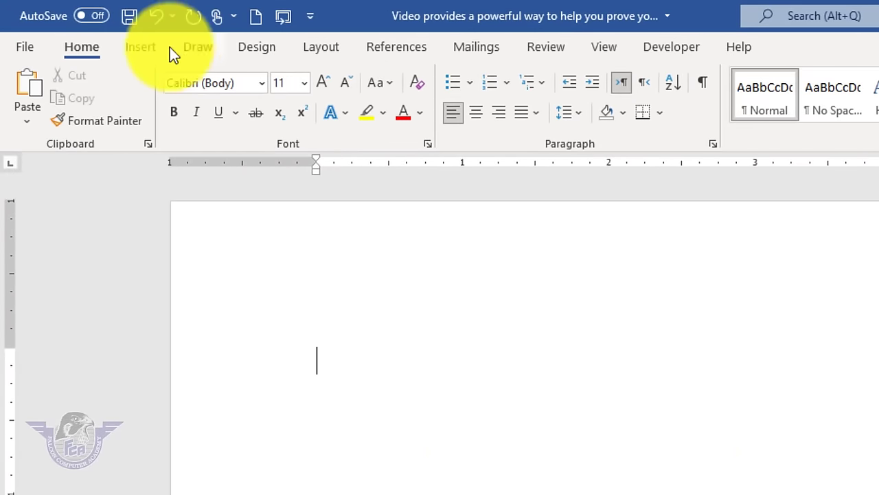
click(139, 48)
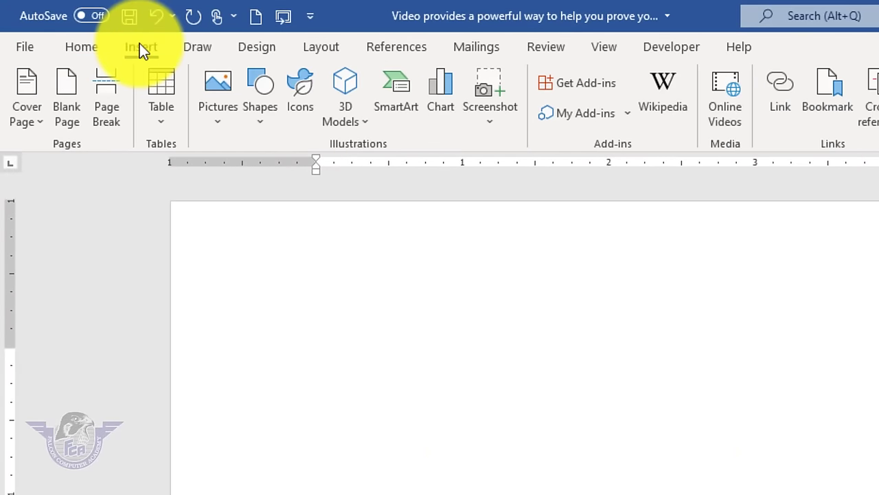
click(502, 125)
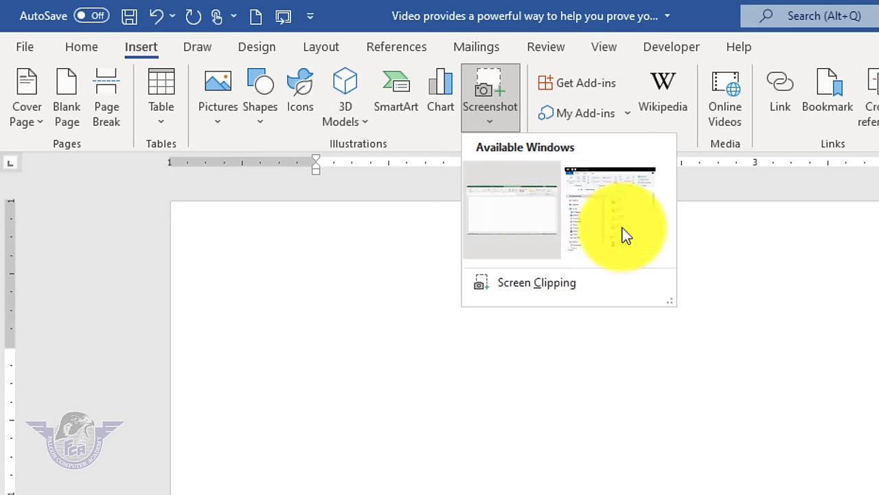
click(525, 233)
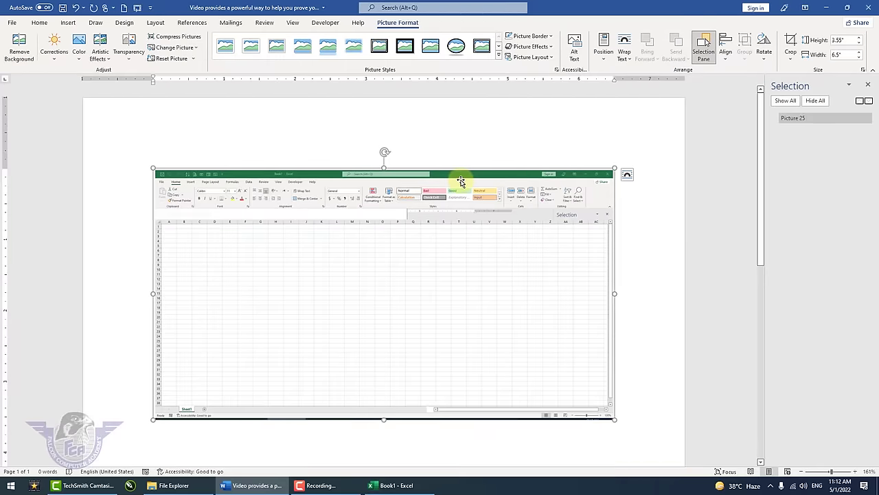
click(625, 55)
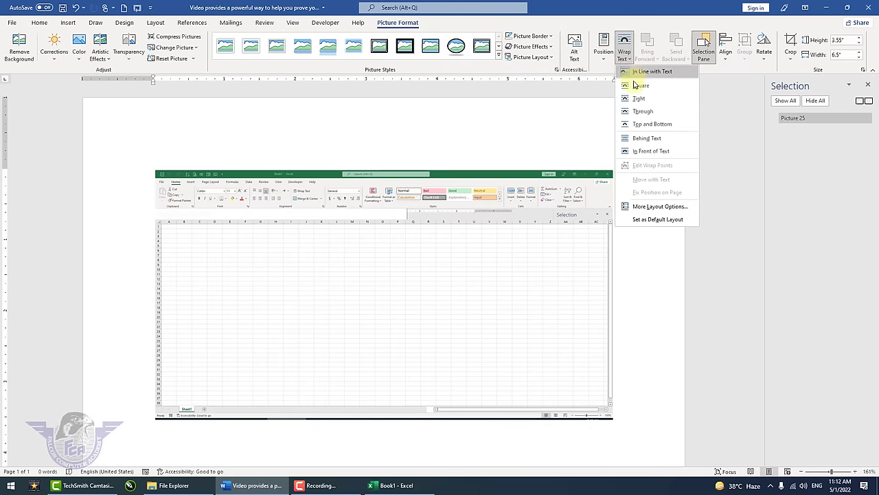
click(657, 153)
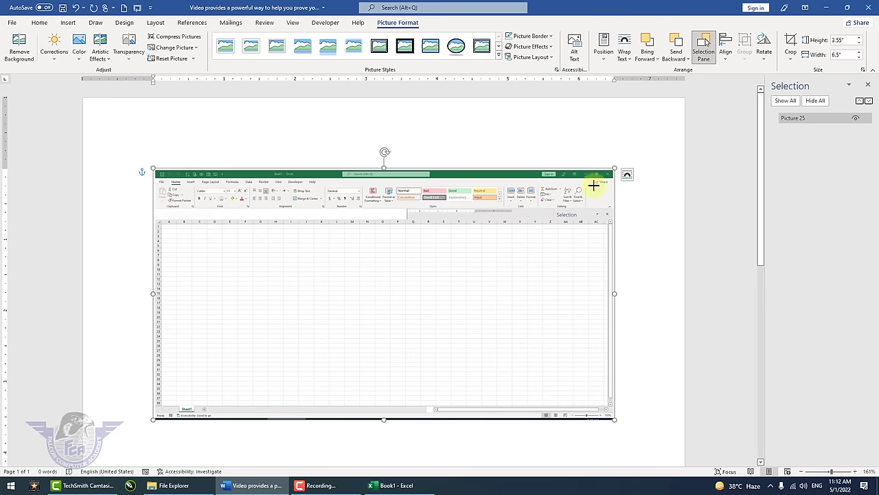
drag(594, 185, 292, 158)
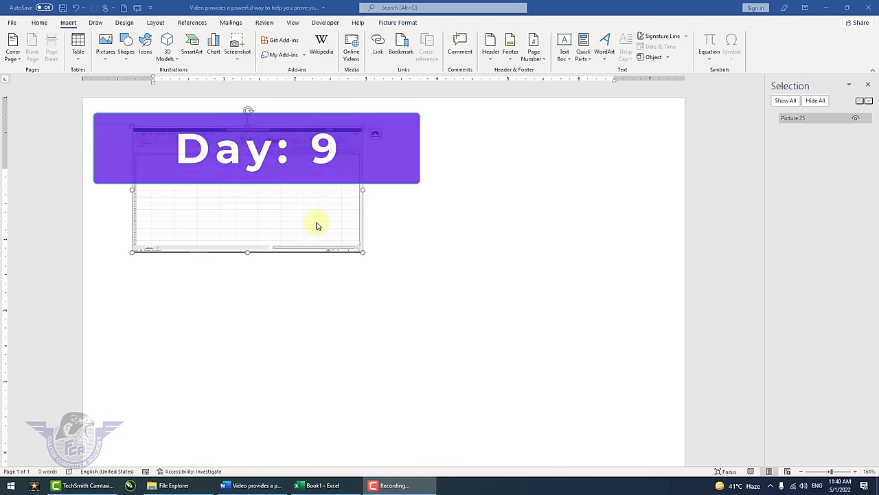
key(Delete)
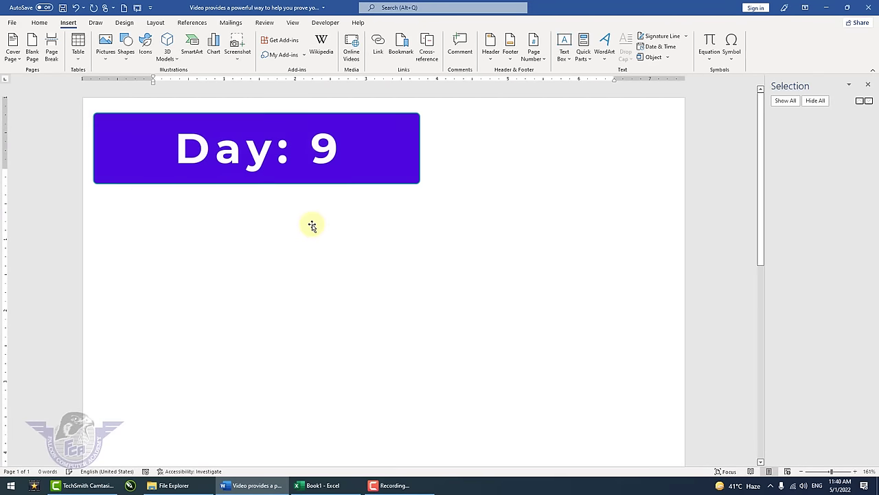
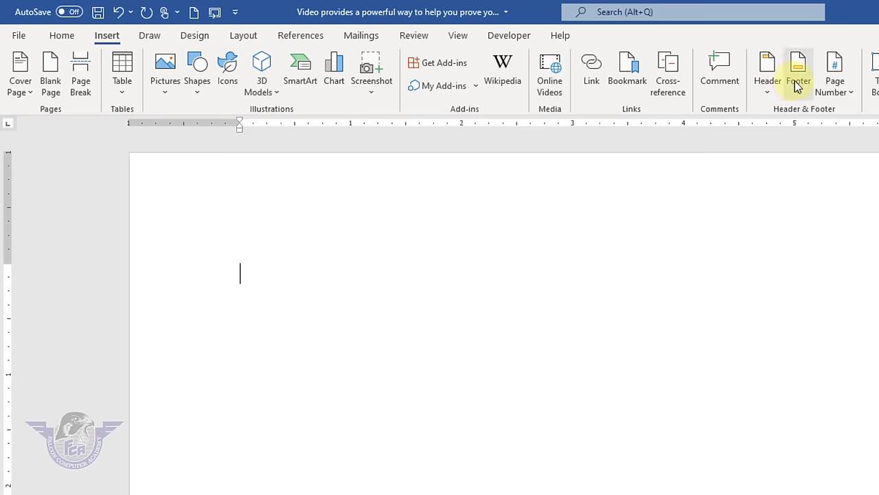
- Insert a hyperlink to the pivot table.xlsx workbook from Documents
click(593, 90)
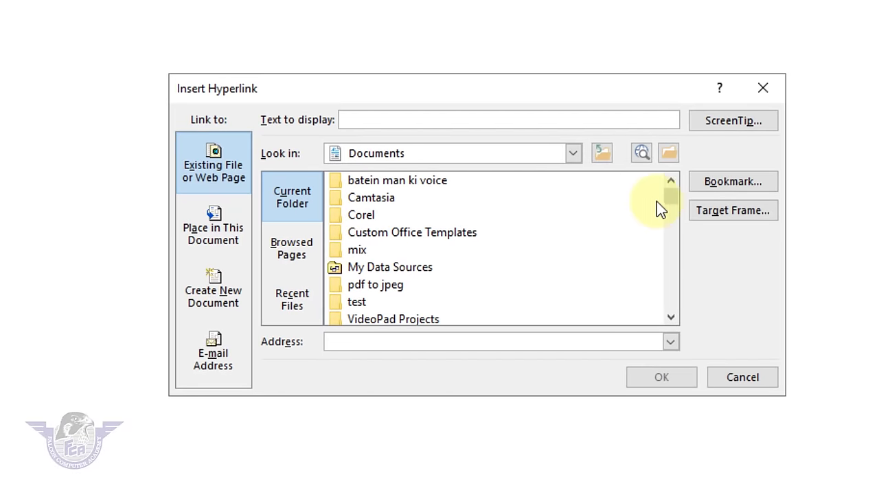
drag(669, 201, 656, 280)
click(390, 218)
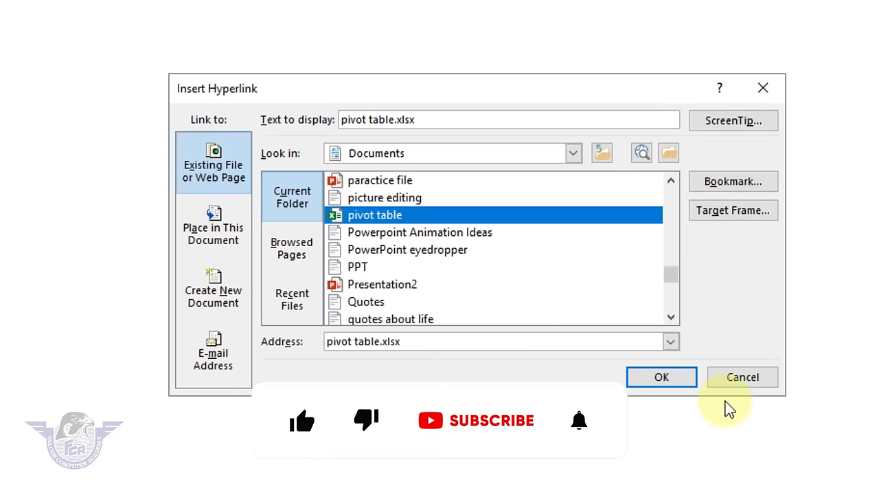
click(676, 383)
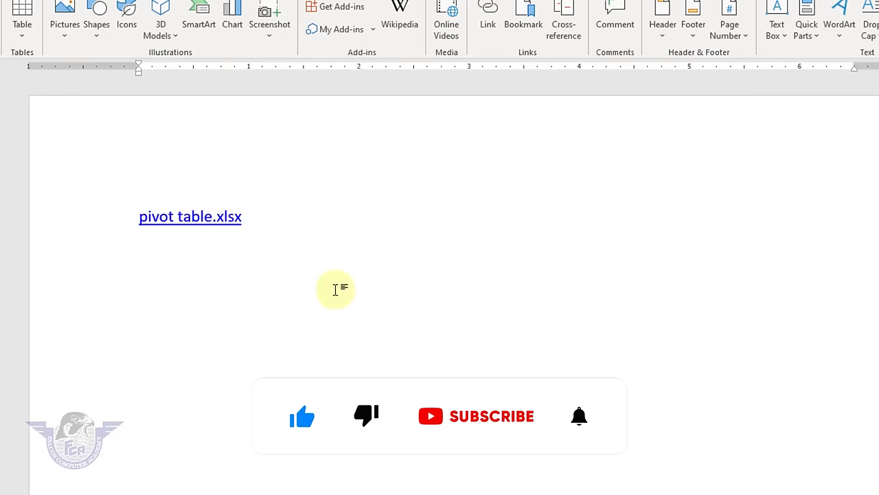
- Follow the pivot table.xlsx link, then close the workbook and return to Word
mouse_move(193, 213)
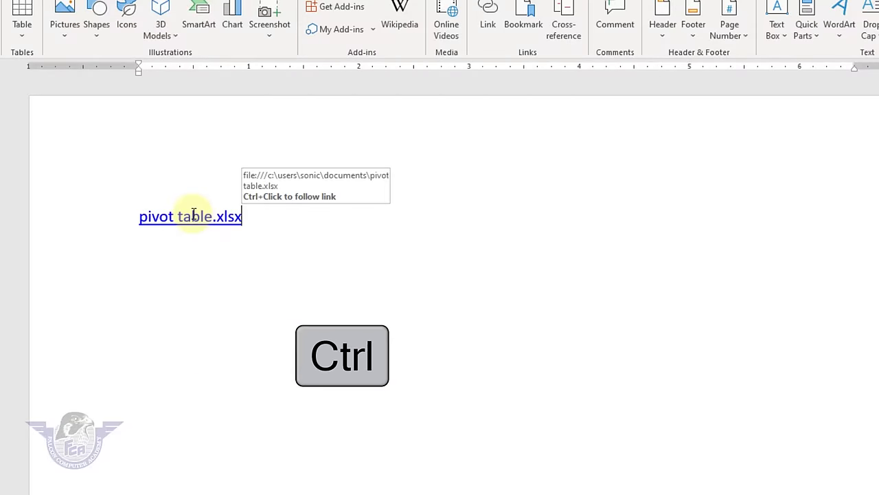
ctrl+click(195, 219)
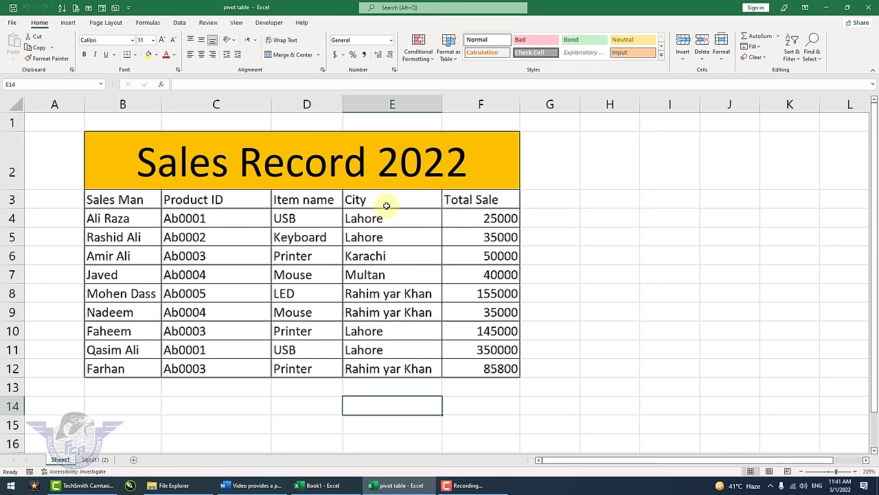
click(871, 7)
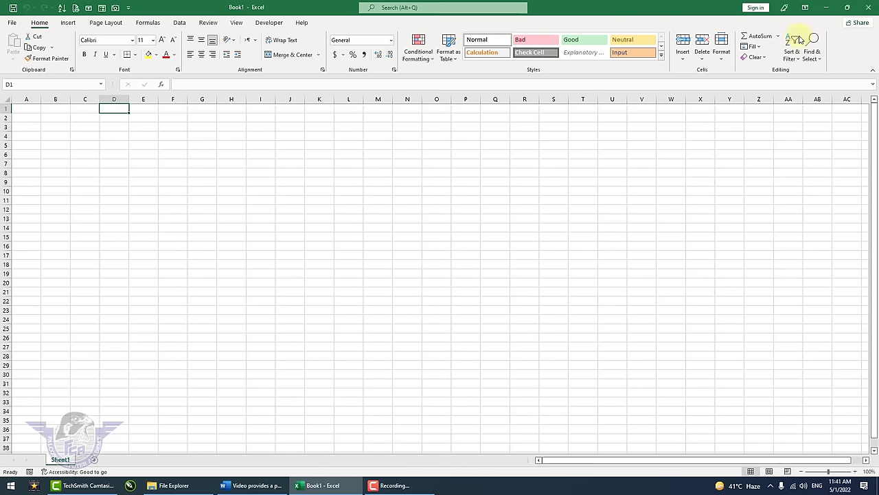
click(260, 482)
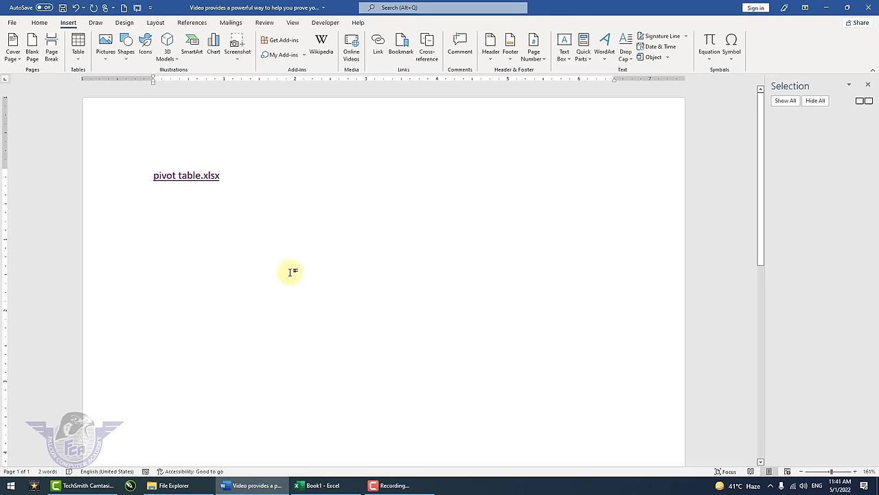
- Clear the document, generate sample paragraphs with =rand(), and select 'help keep your document coordinated.'
key(ctrl+a)
key(Delete)
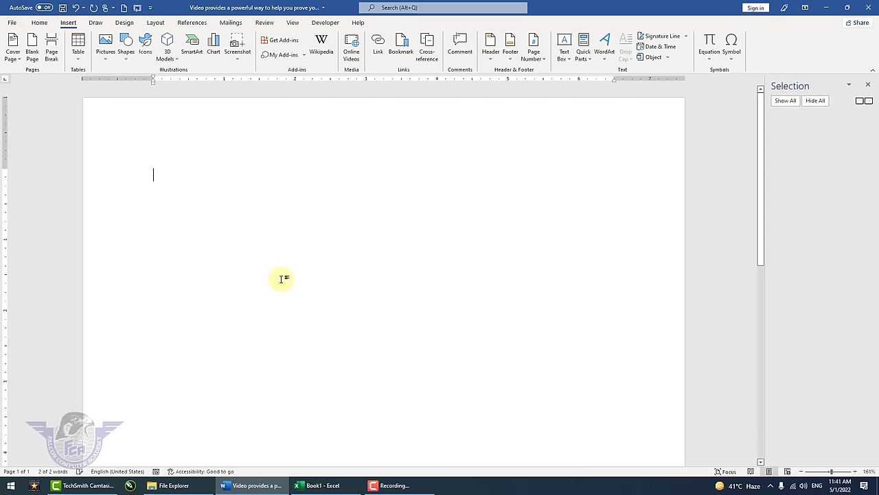
text(=rand)
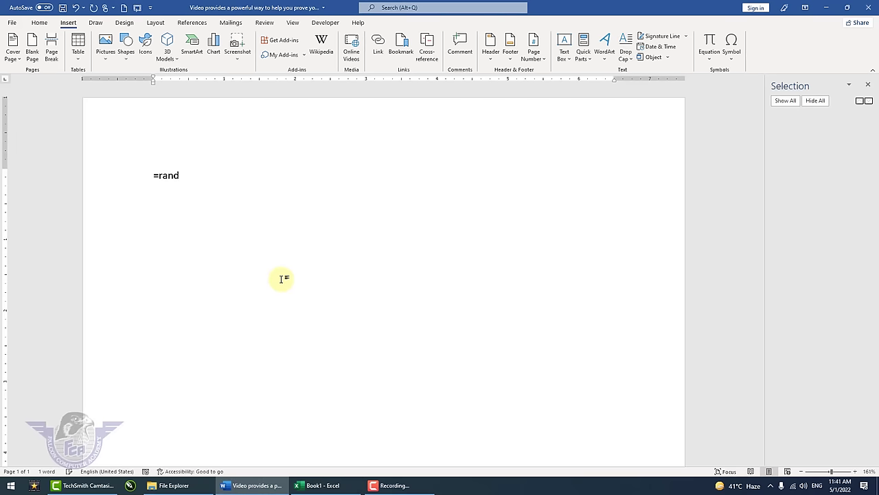
text(())
key(Return)
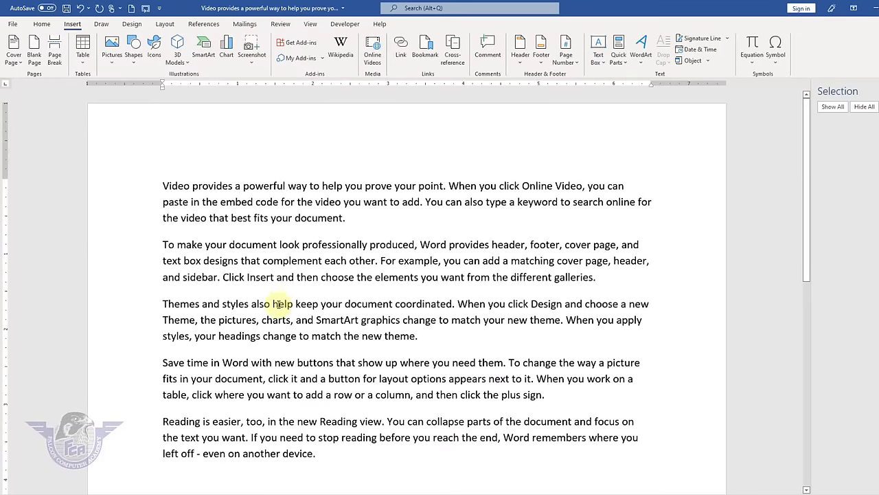
drag(279, 303, 454, 304)
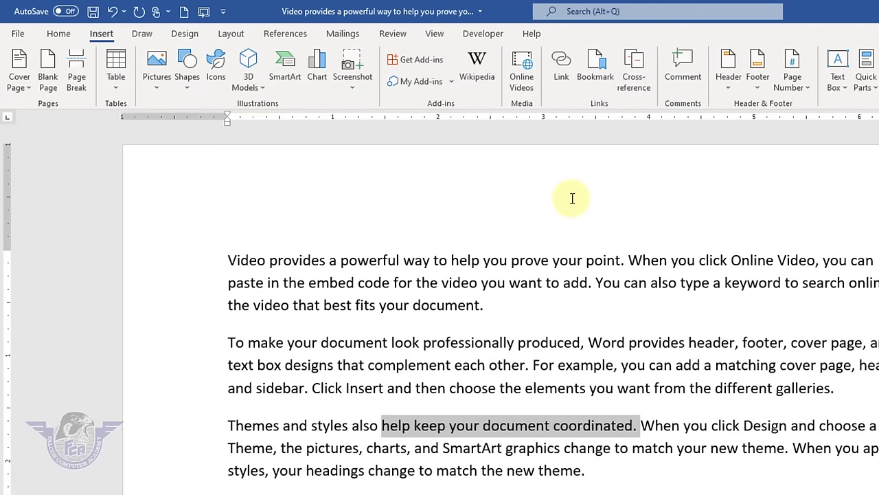
- Link the selected phrase to the 'insert picture in cell' workbook
click(562, 68)
drag(789, 315, 789, 353)
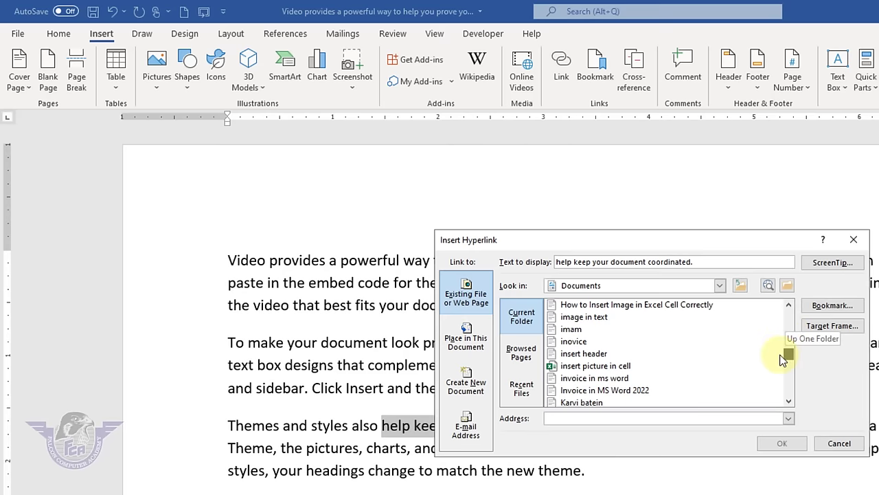
click(595, 366)
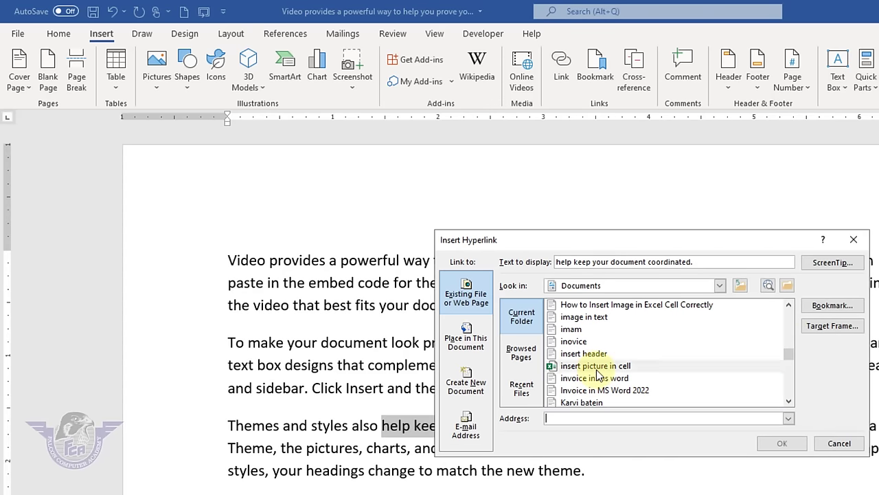
click(778, 446)
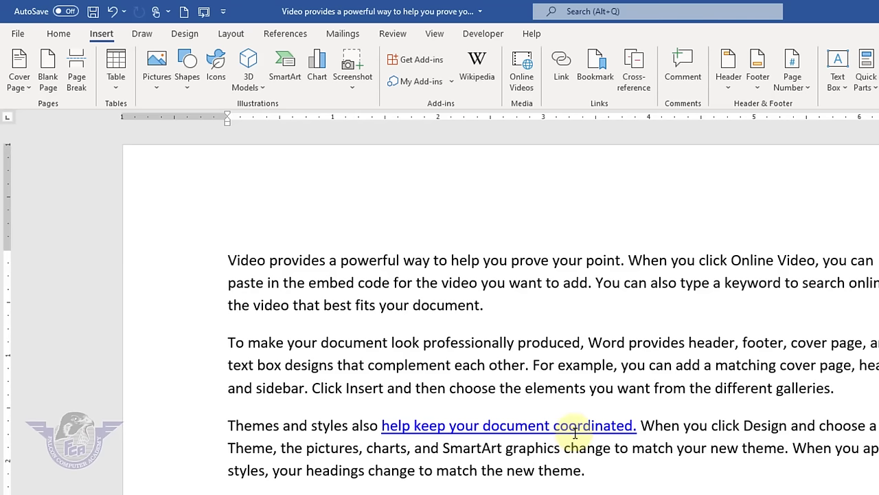
- Follow the new link, close the workbook, and return to Word after 'coordinated.'
mouse_move(579, 425)
key(shift+Home)
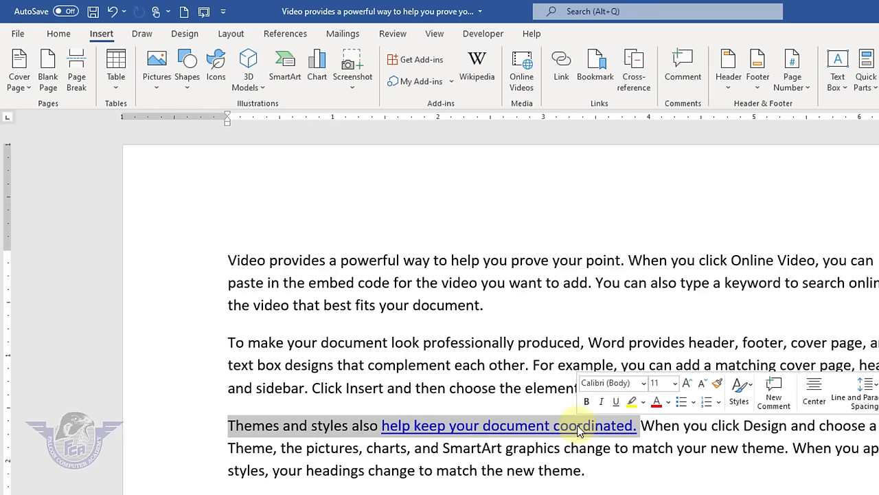
click(614, 447)
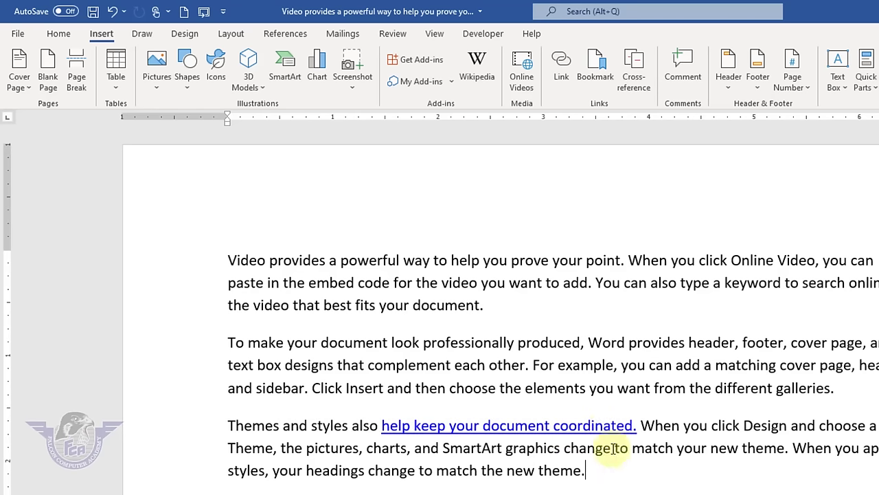
ctrl+click(612, 426)
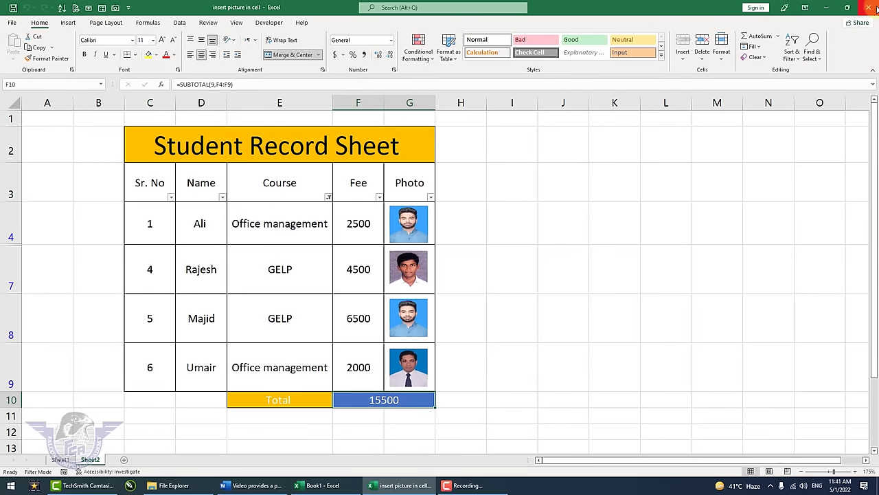
click(873, 8)
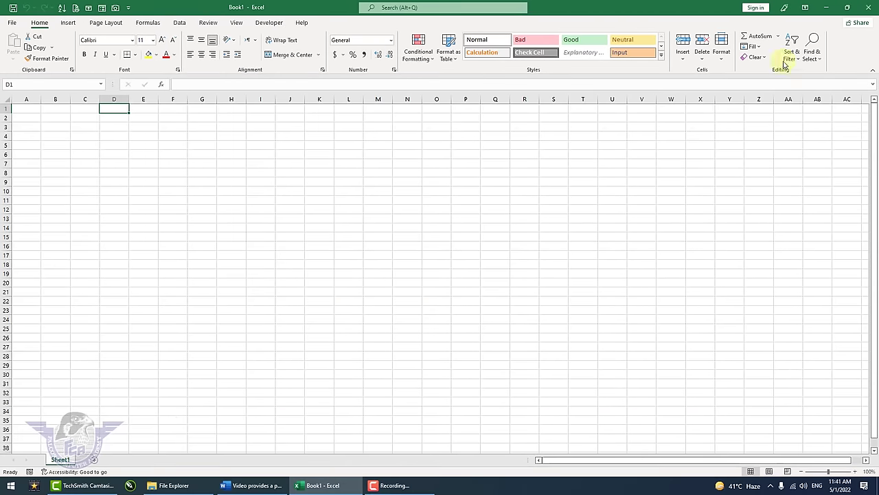
click(314, 237)
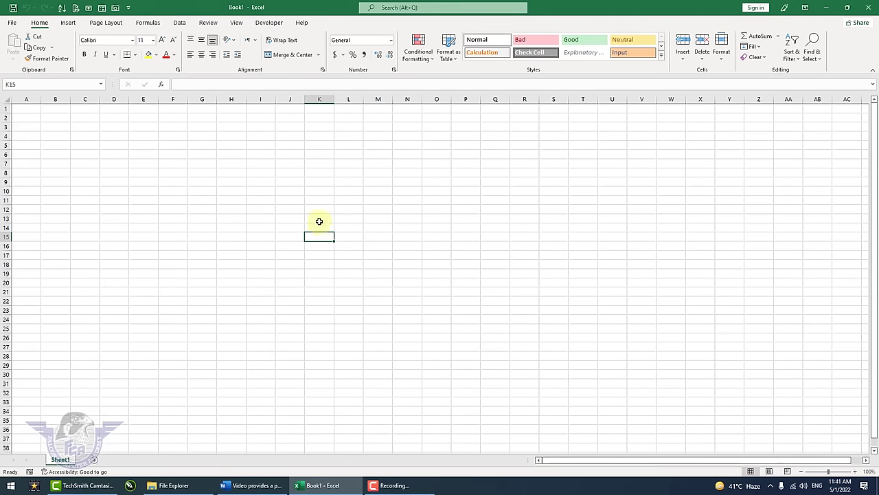
click(255, 486)
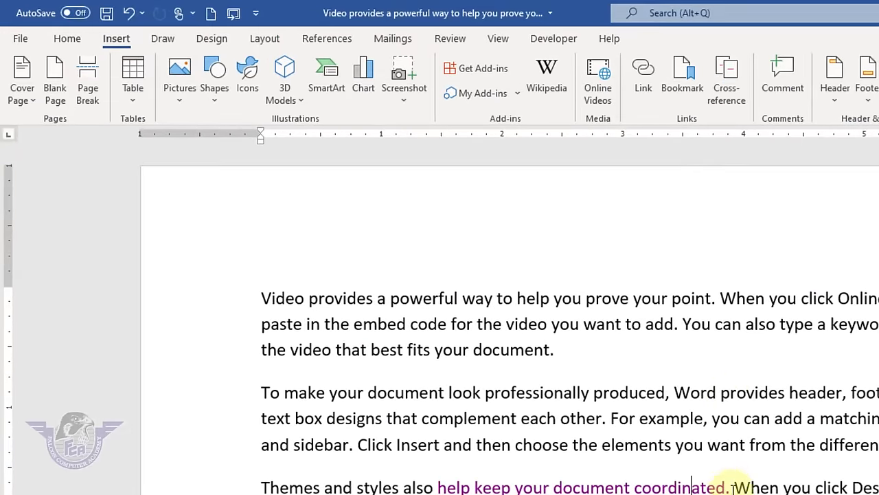
click(732, 486)
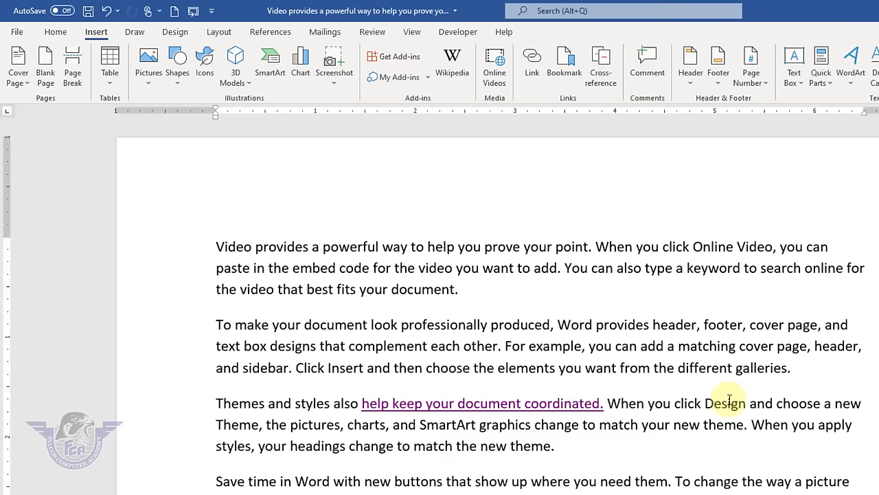
- Add a bookmark named Link right after 'coordinated.'
click(564, 65)
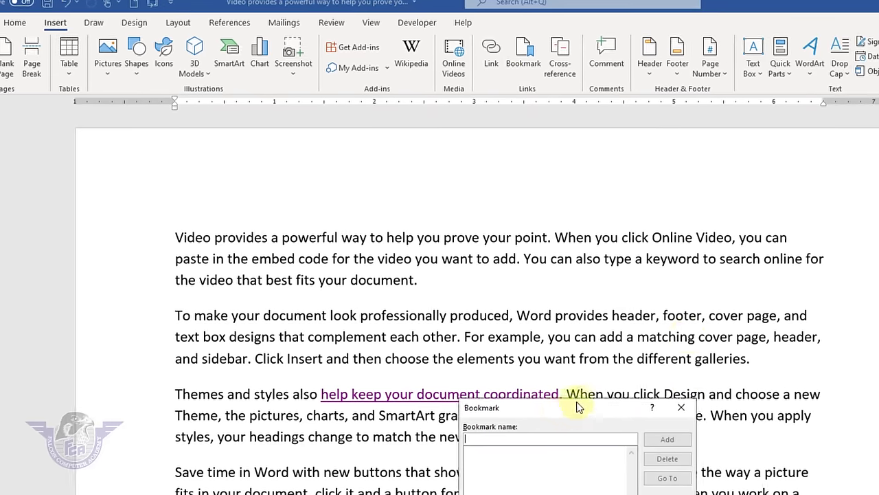
drag(599, 423, 845, 223)
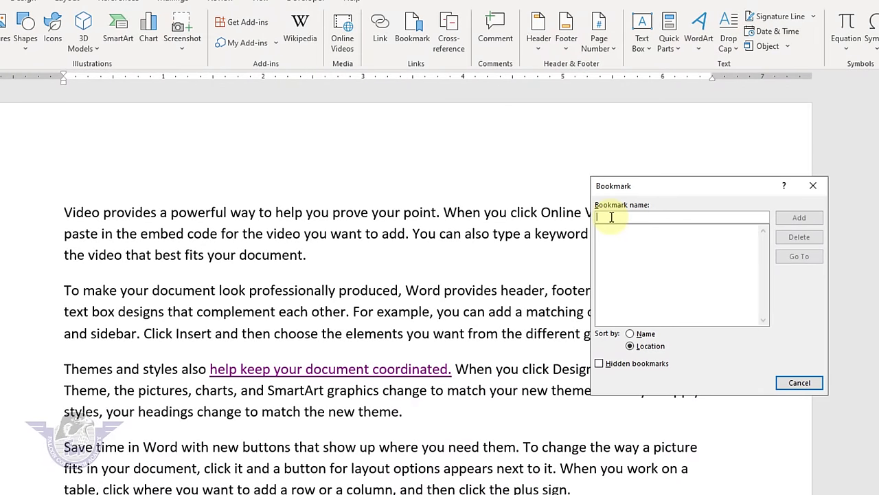
text(Link)
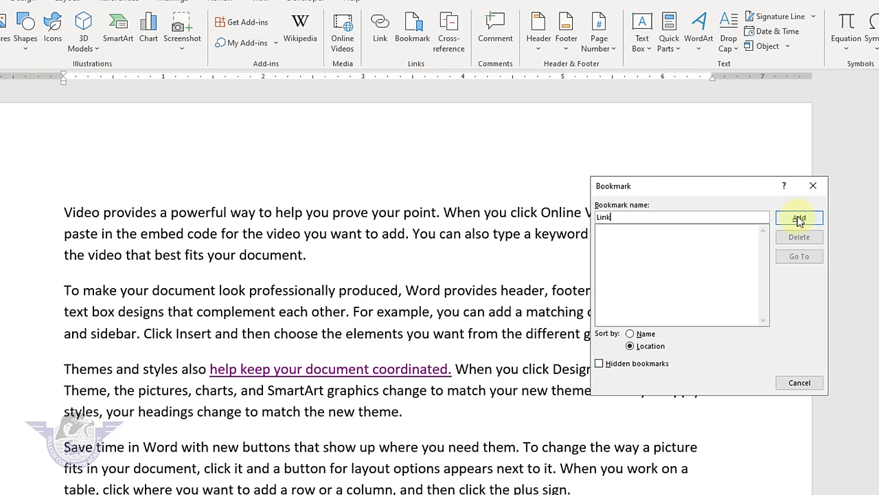
click(799, 218)
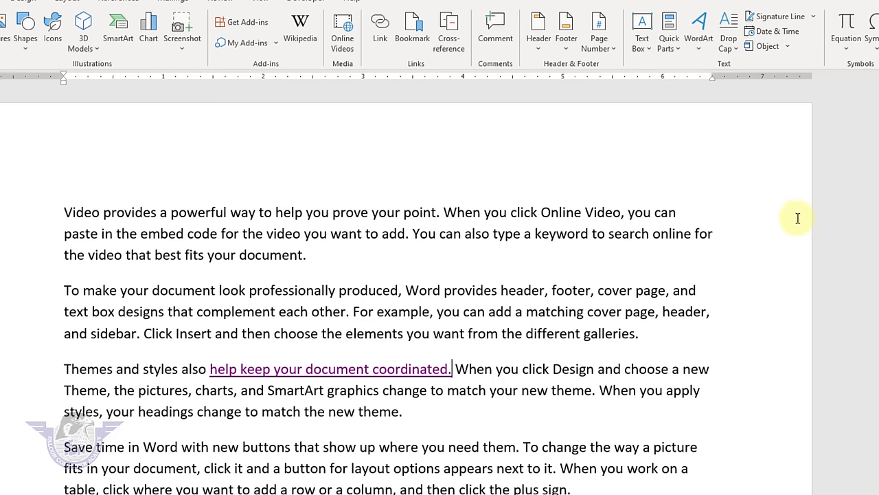
- Jump to the Link bookmark from the Bookmark dialog to verify it
scroll(425, 471, down, 2)
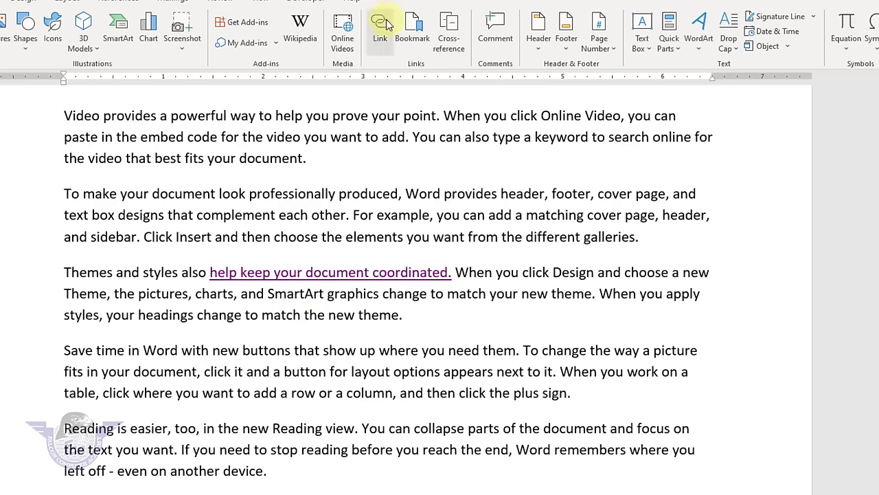
click(410, 34)
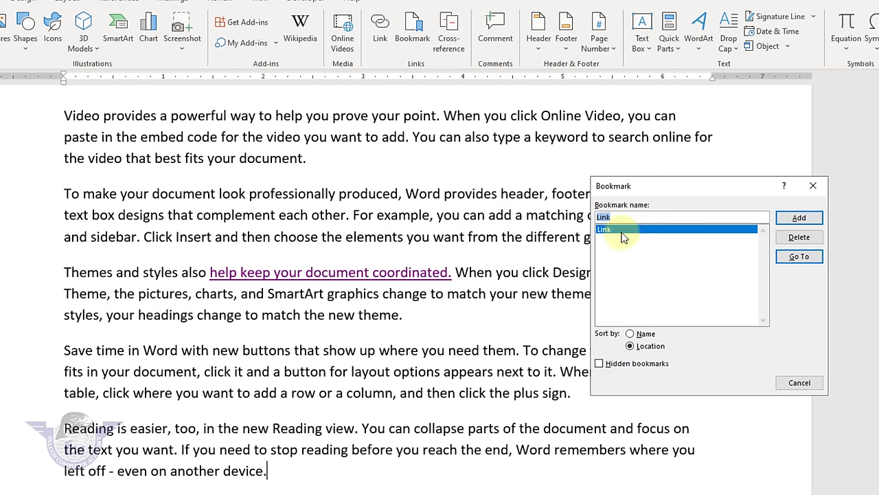
click(796, 260)
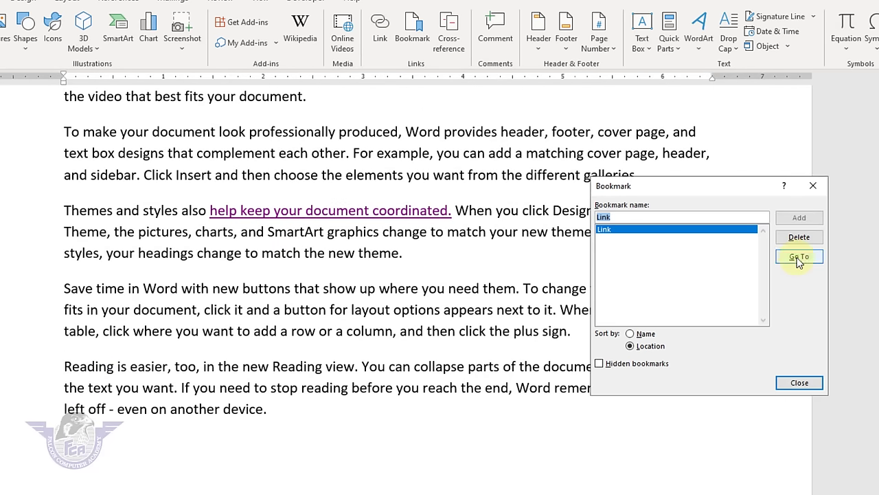
click(783, 383)
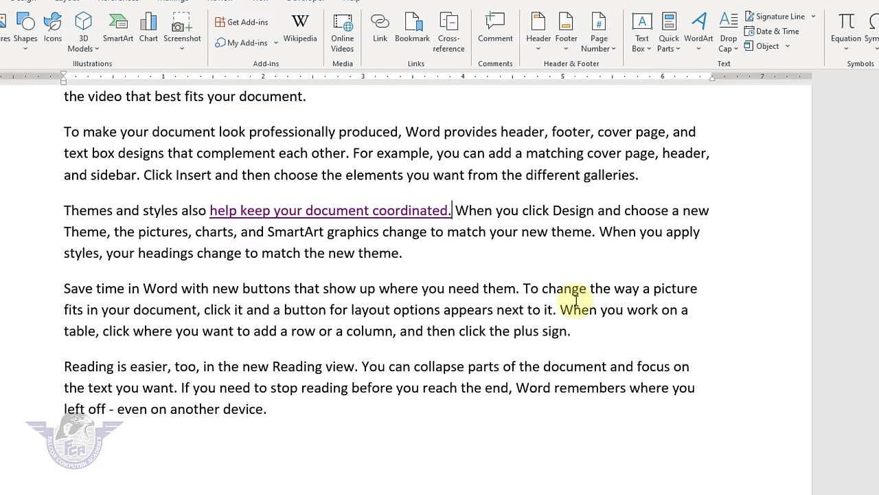
- Comment on 'complement each other.' and add a 'Good' comment on 'appears next to'
drag(258, 154, 352, 159)
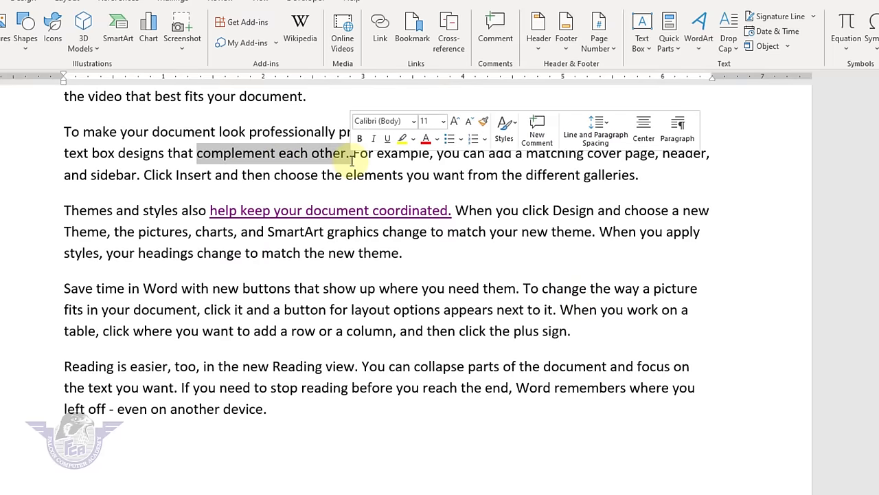
click(495, 29)
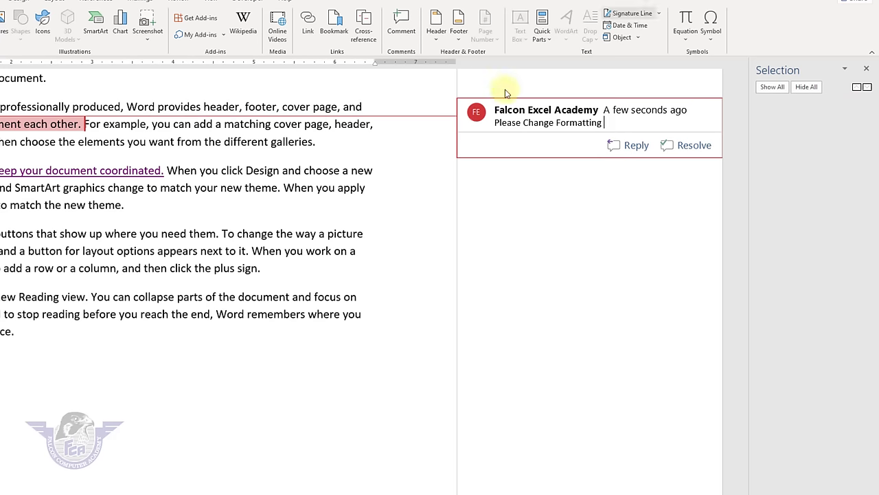
drag(173, 251, 237, 251)
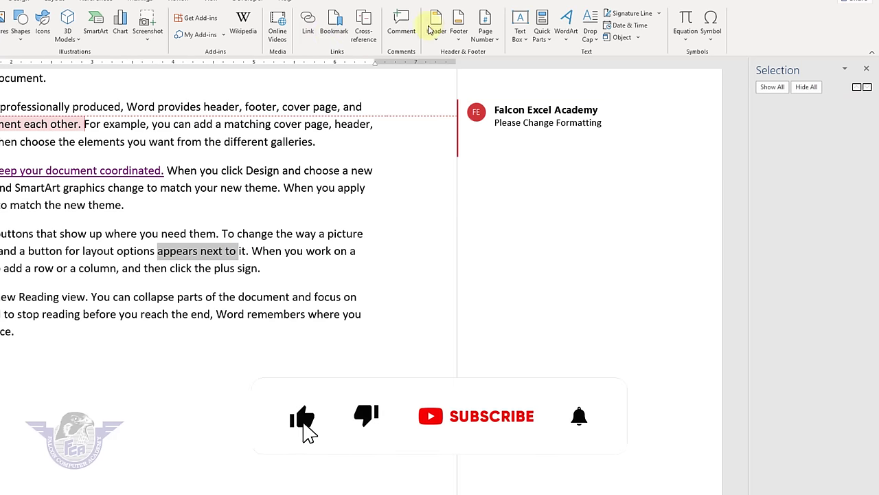
click(398, 28)
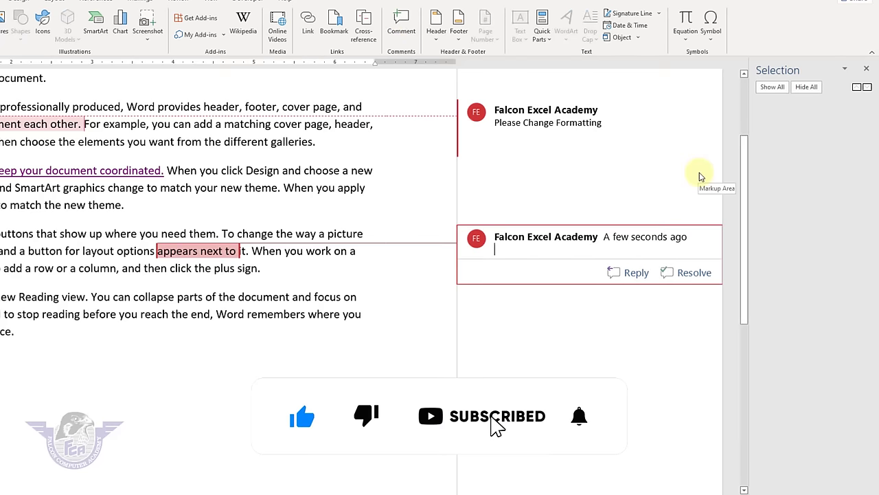
text(Good)
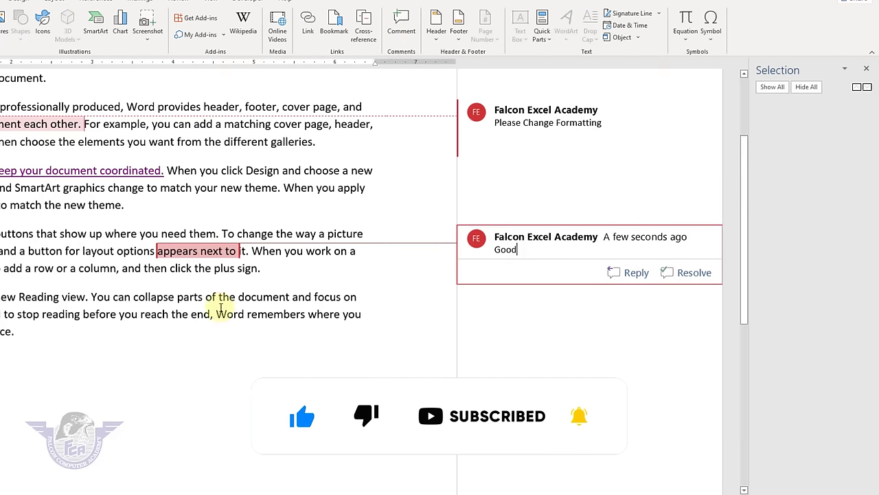
click(230, 297)
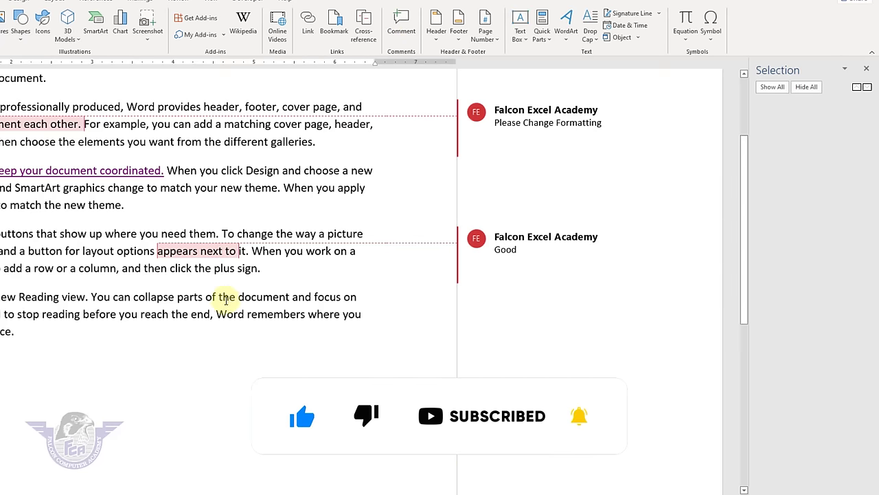
- Close the Selection pane and delete the Please Change Formatting and Good comments
click(867, 68)
click(702, 123)
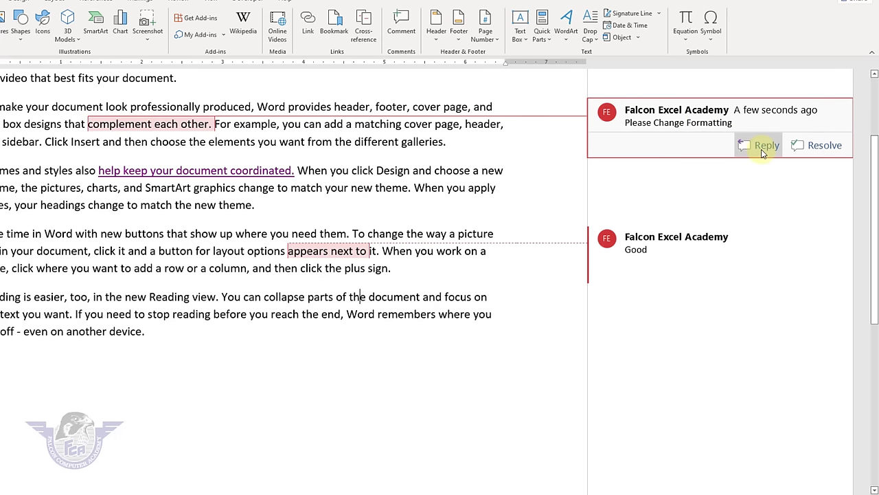
right_click(143, 123)
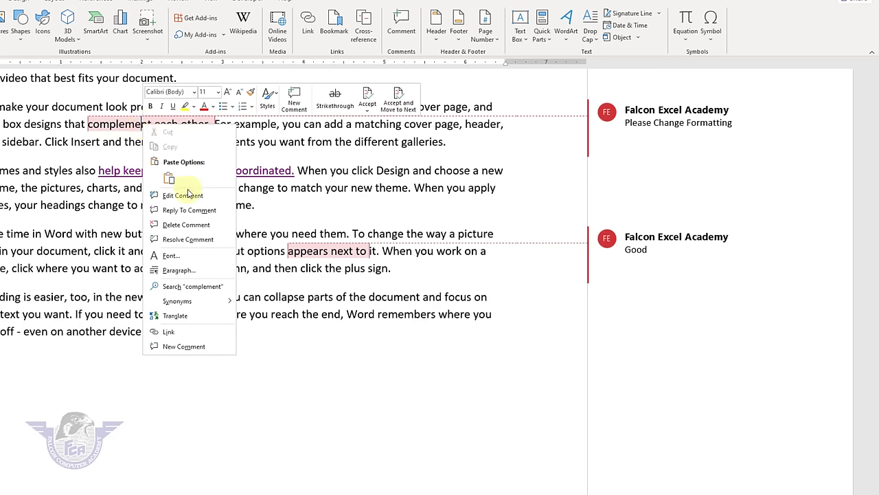
click(186, 225)
right_click(325, 251)
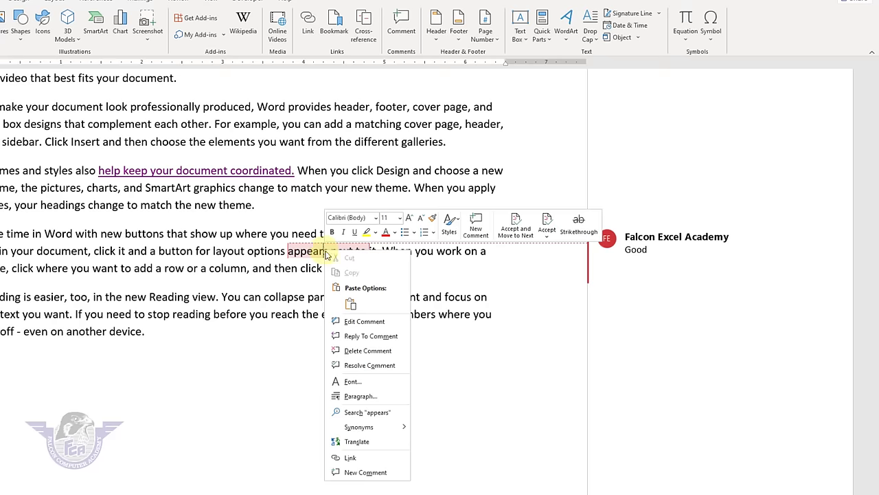
click(388, 353)
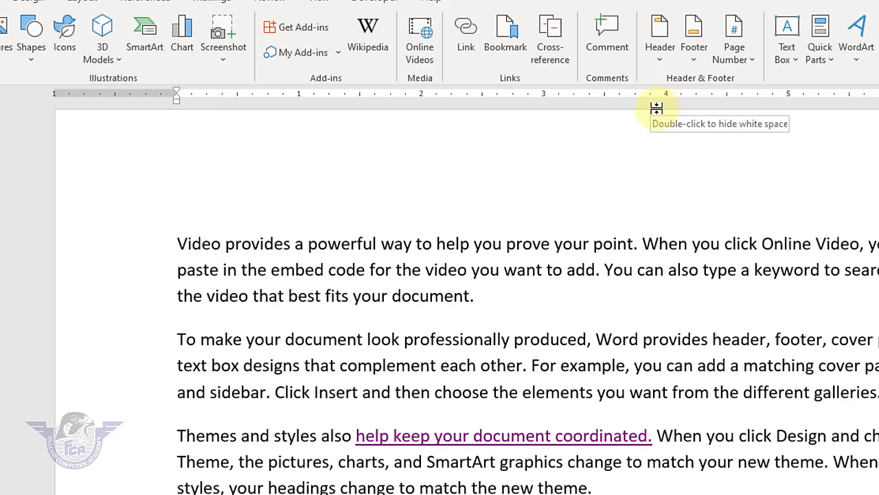
- Insert a Motion (Even Page) header titled 'MS Word 2021' and close header editing
click(652, 73)
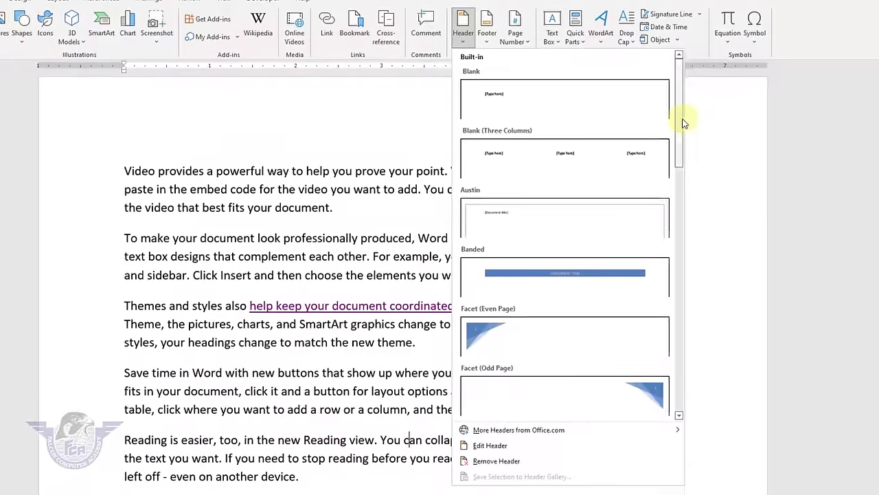
drag(878, 184, 878, 259)
drag(673, 181, 671, 251)
click(505, 299)
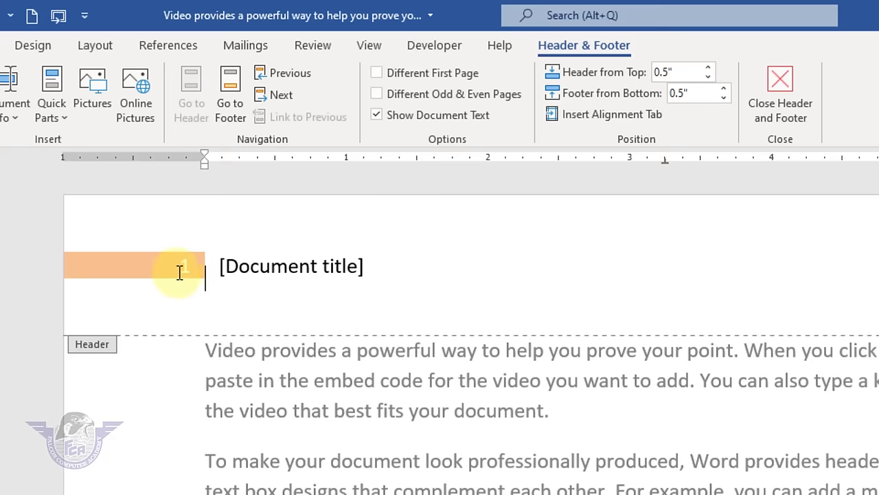
click(307, 266)
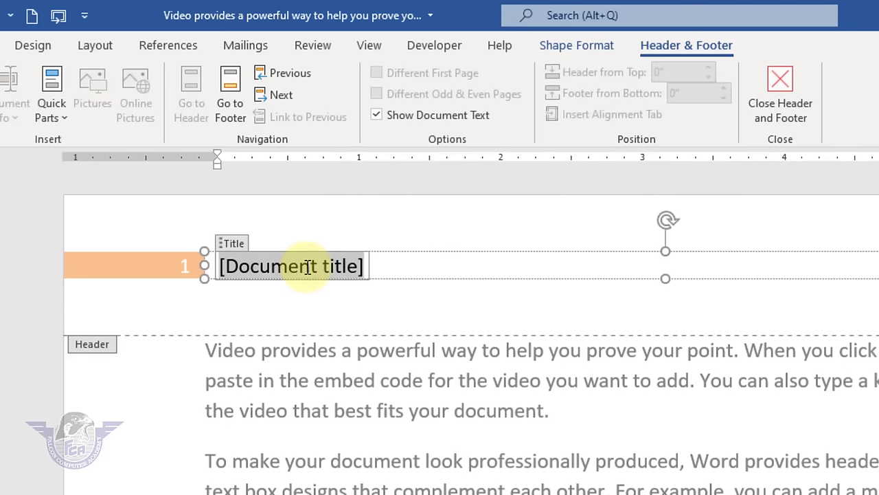
text(MS Word )
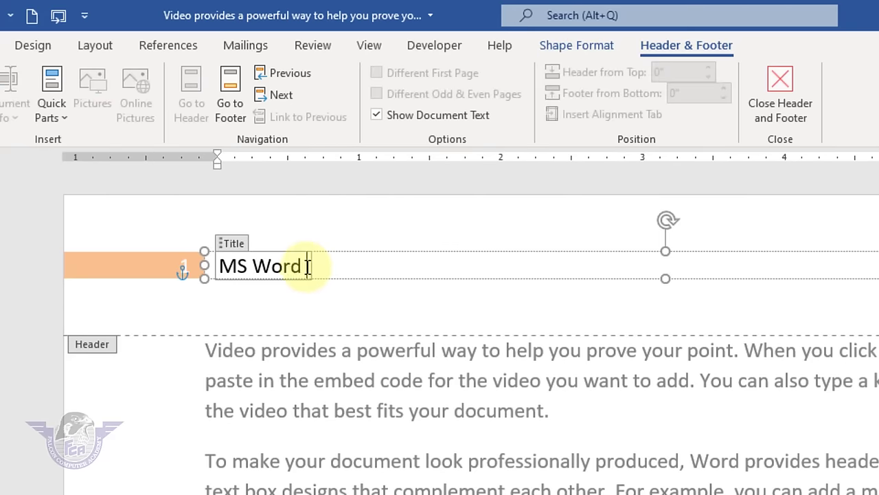
text(2021)
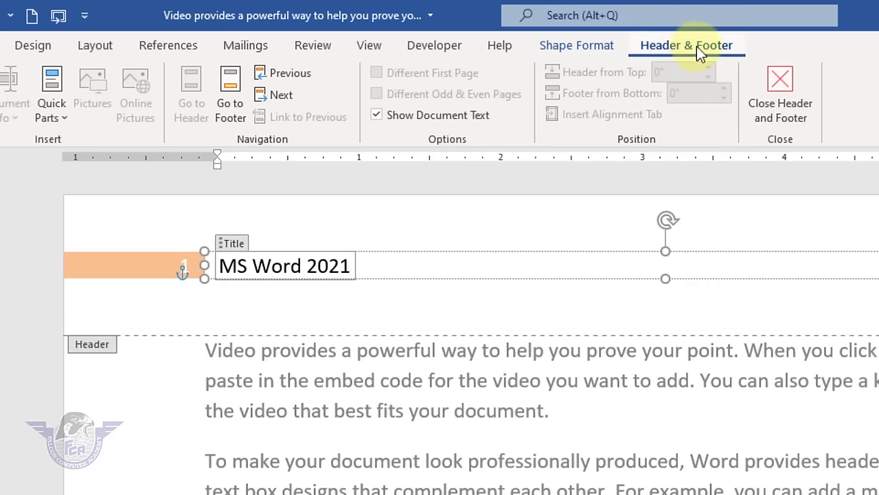
click(788, 118)
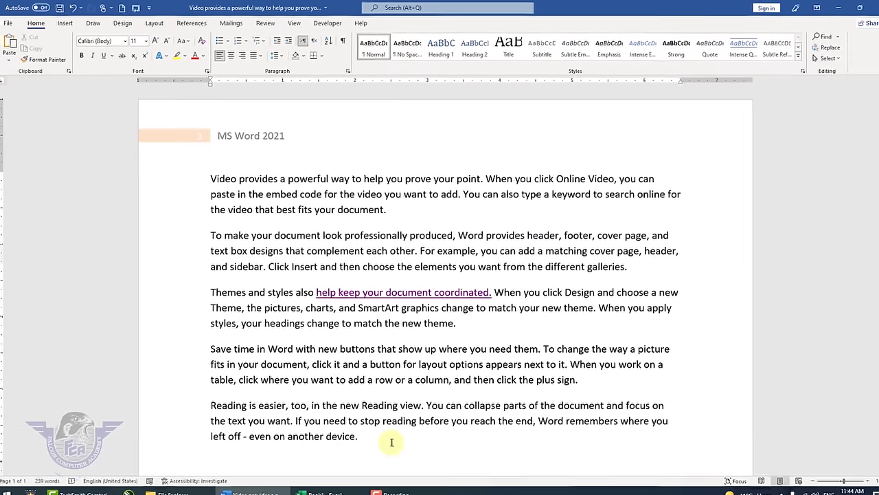
- Add three blank lines and insert an Ion (Dark) footer
key(Return)
key(Return)
key(Return)
key(Return)
key(Return)
key(Return)
key(Return)
key(Return)
key(Return)
key(Return)
key(Return)
key(Return)
key(Return)
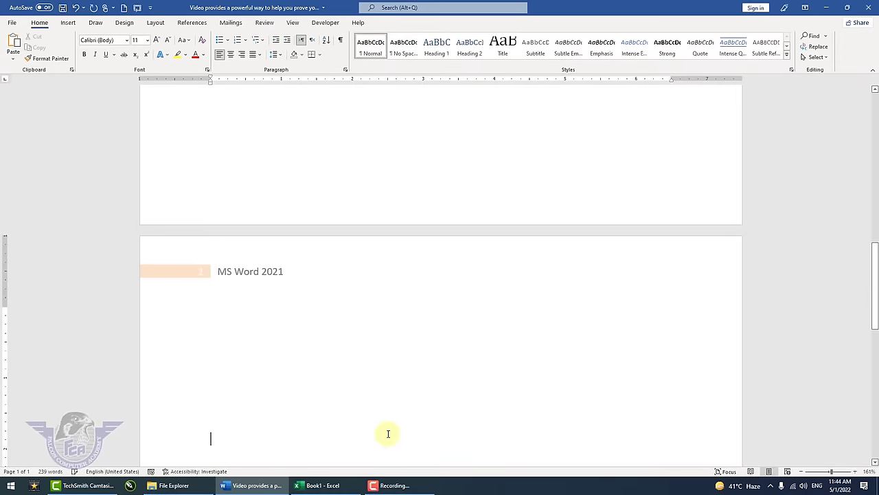
key(Return)
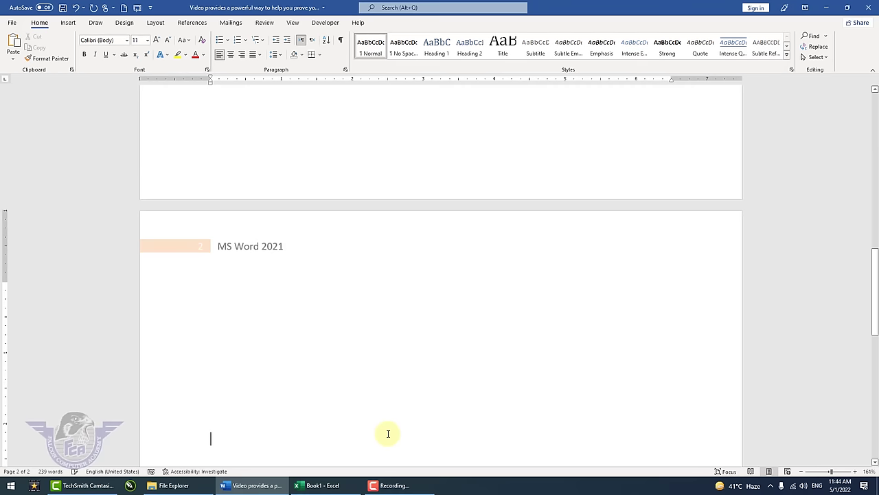
key(Return)
key(Return)
key(Return)
key(Return)
key(Return)
key(Return)
key(Return)
key(Return)
key(Return)
key(Return)
key(Return)
key(Return)
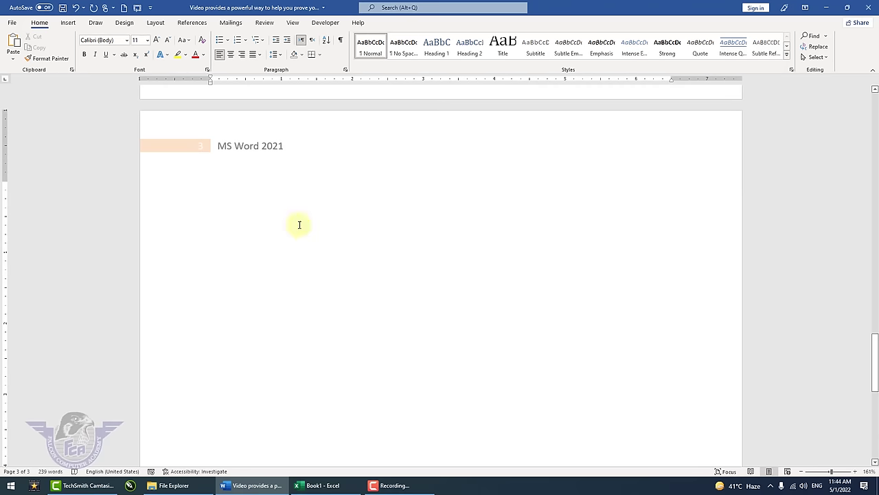
click(68, 23)
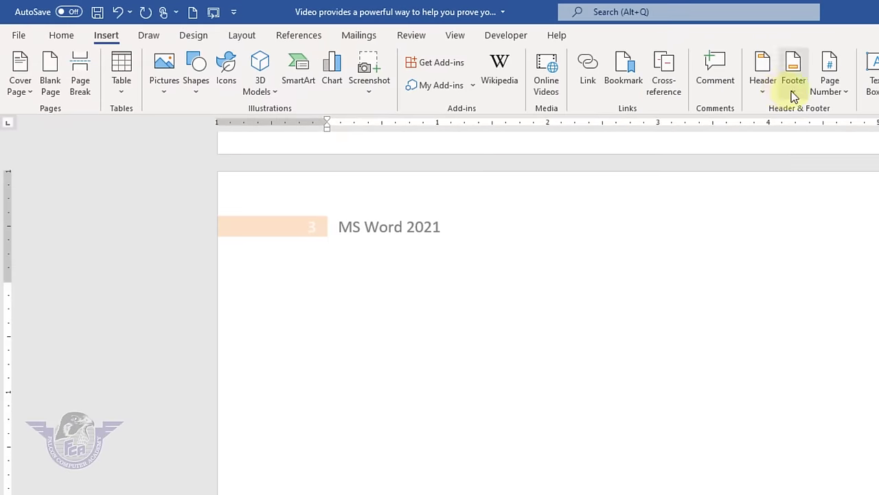
click(795, 80)
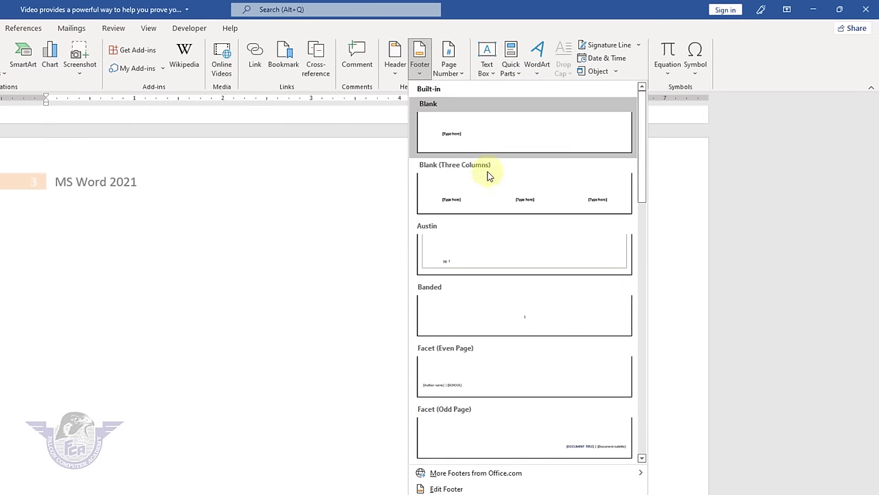
scroll(492, 264, down, 3)
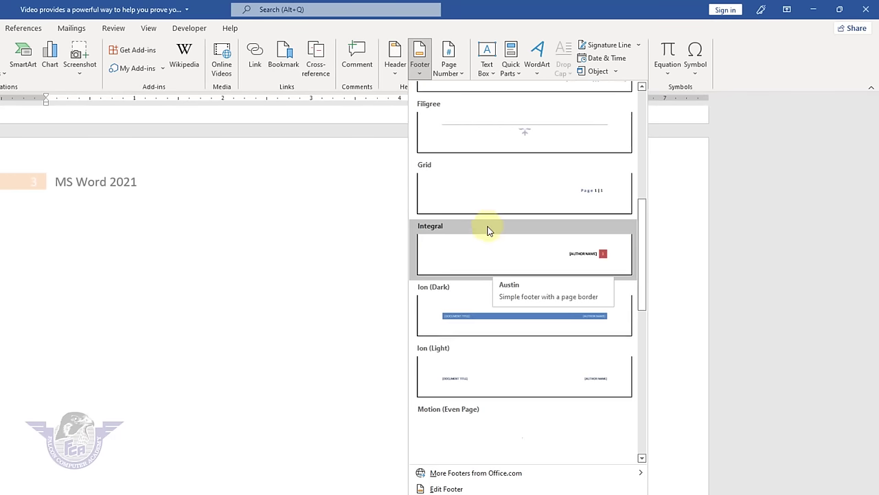
click(495, 318)
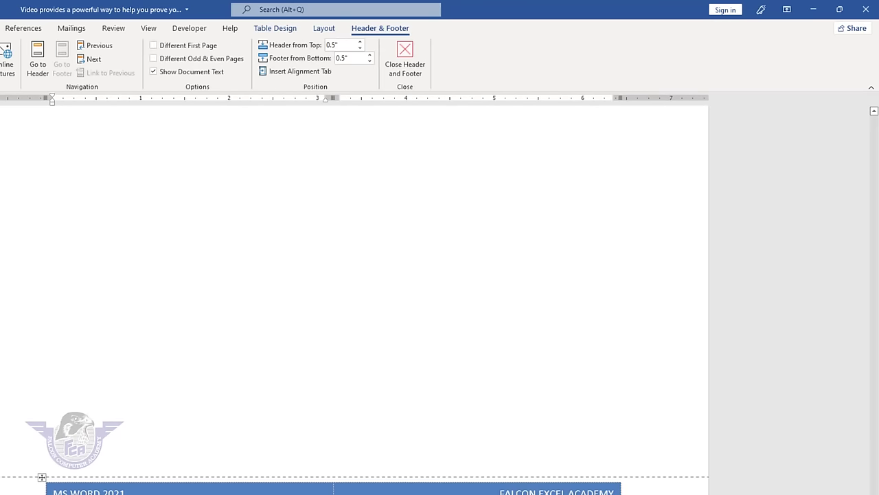
- Replace the footer's author text with 'INSERT TAB'
double_click(580, 494)
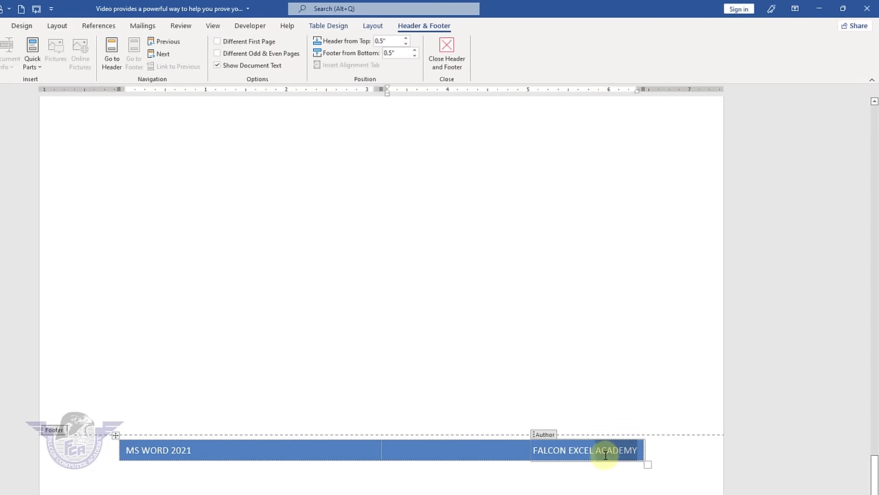
drag(605, 455, 602, 459)
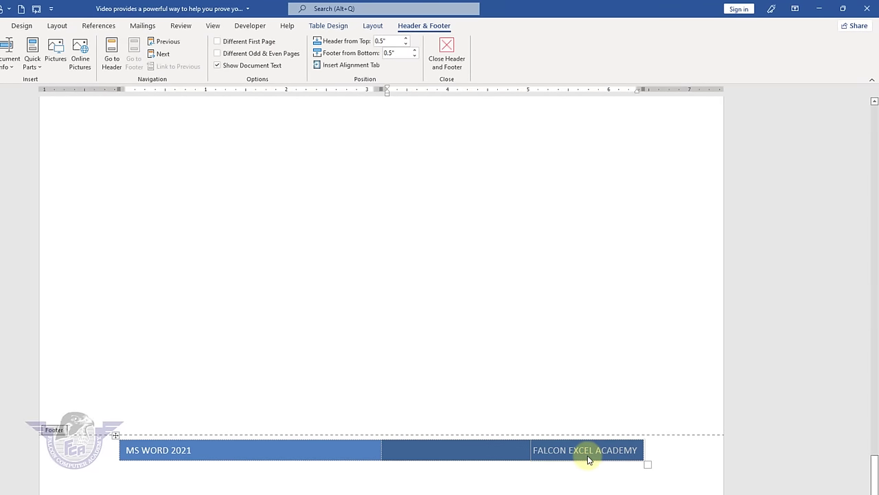
key(Delete)
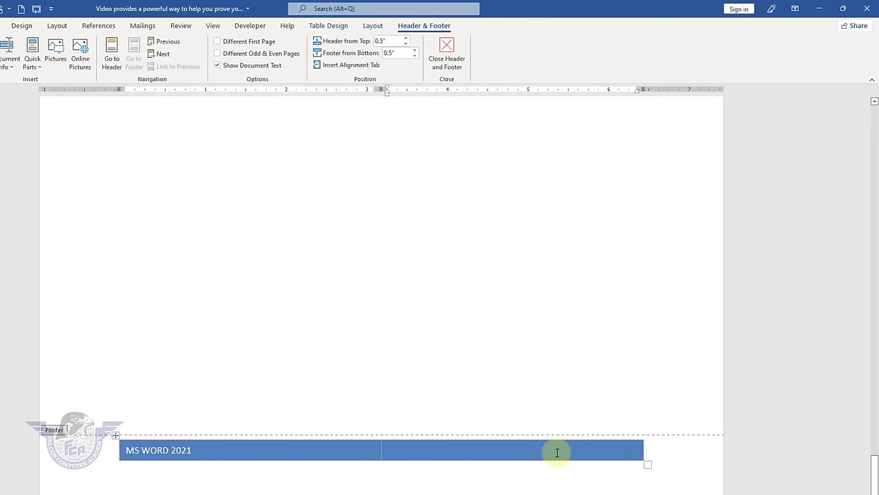
click(557, 452)
text(SERT TAB)
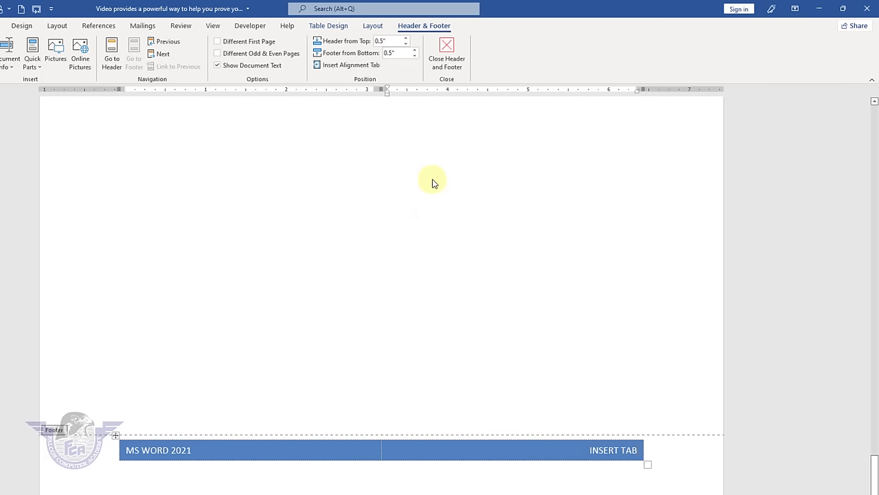
- Exit footer editing and scroll through the pages
click(459, 65)
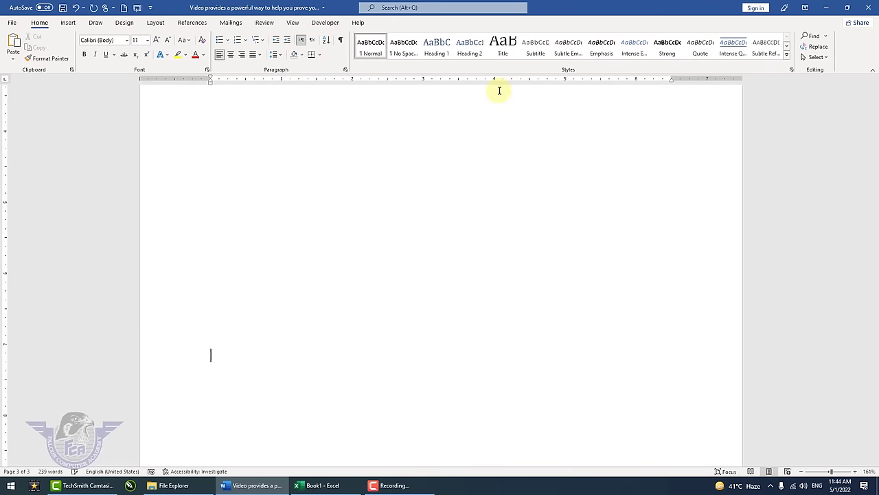
scroll(500, 90, up, 5)
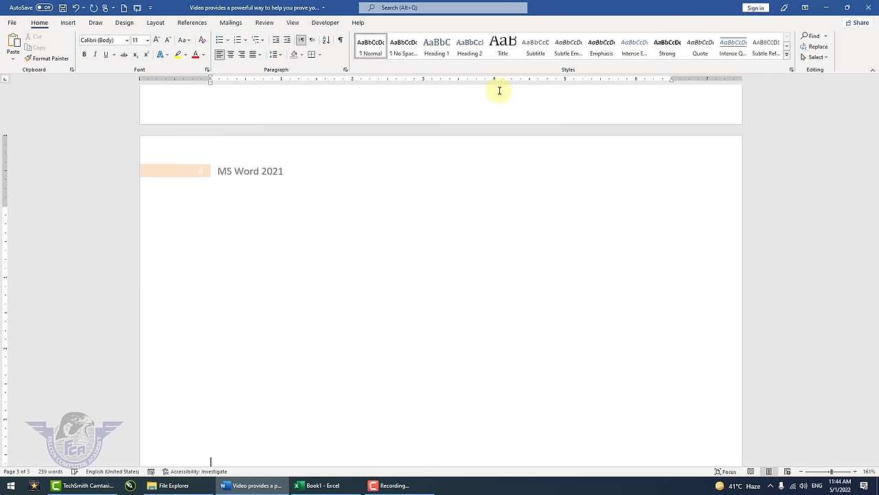
scroll(500, 90, down, 4)
scroll(500, 90, down, 3)
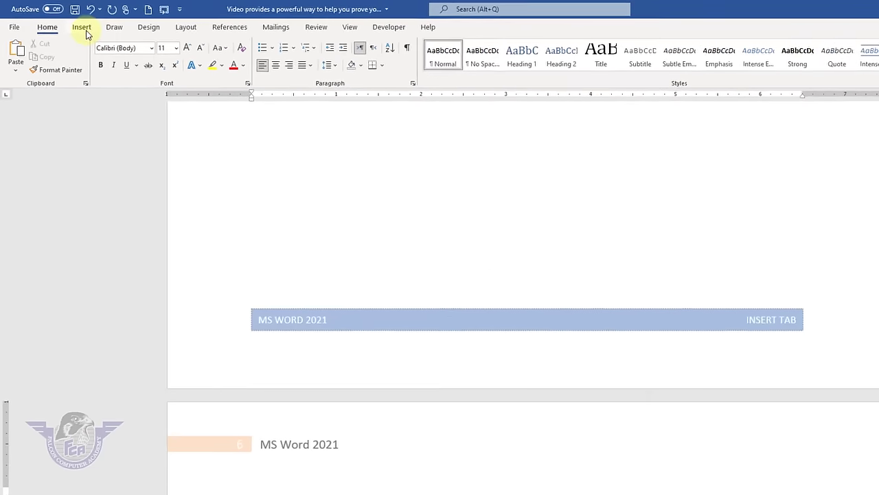
- Remove both the page header and the footer from the document
click(70, 24)
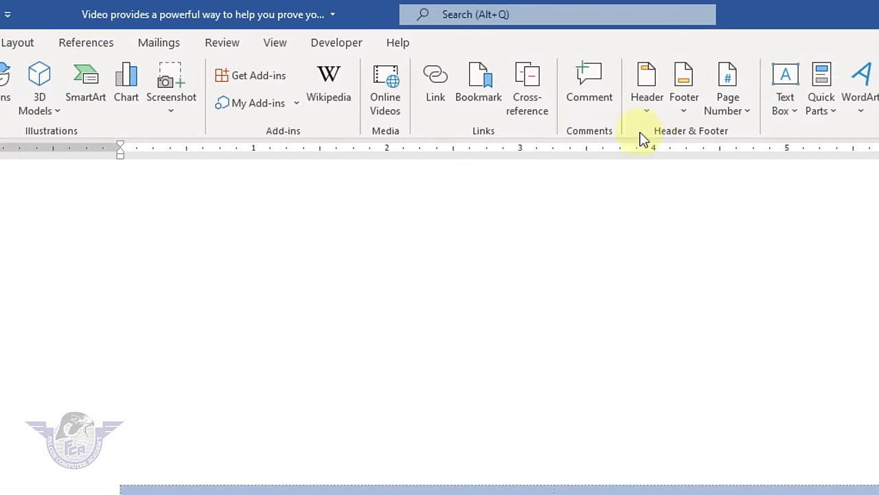
click(647, 109)
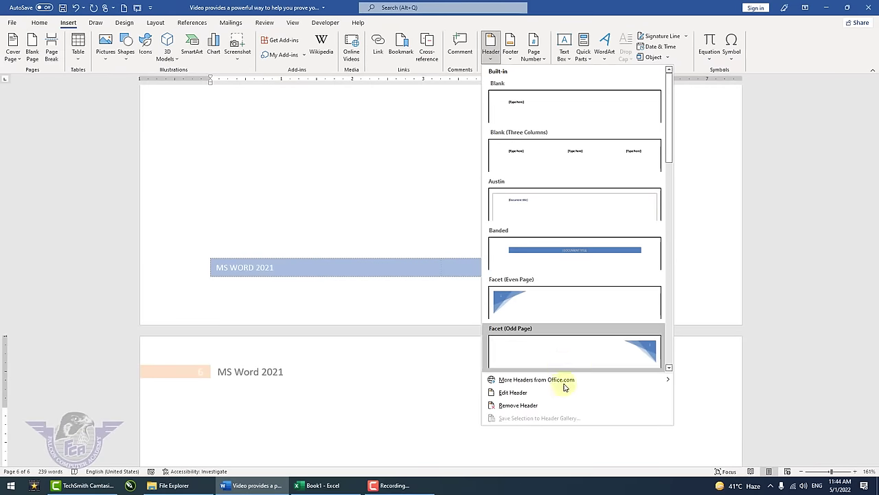
click(562, 405)
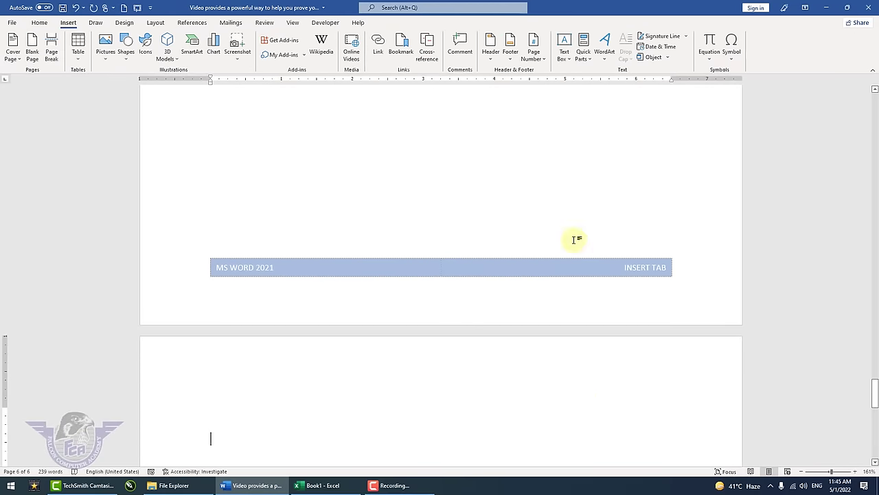
click(509, 61)
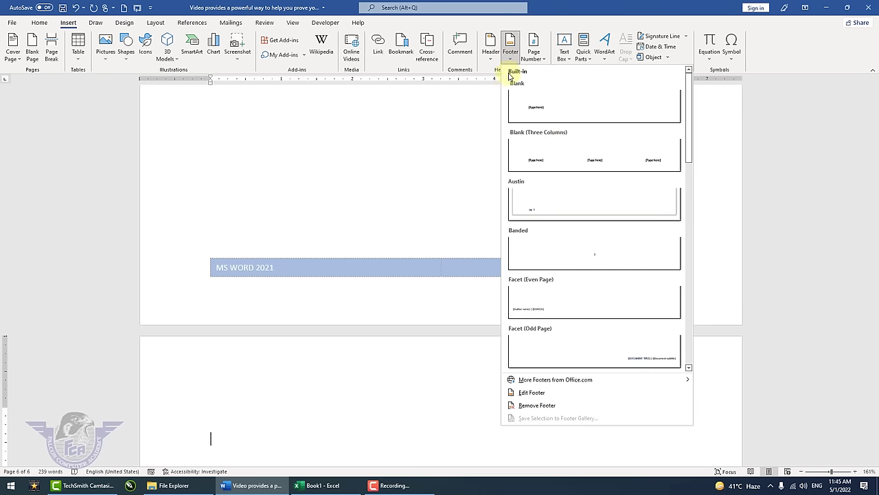
click(579, 406)
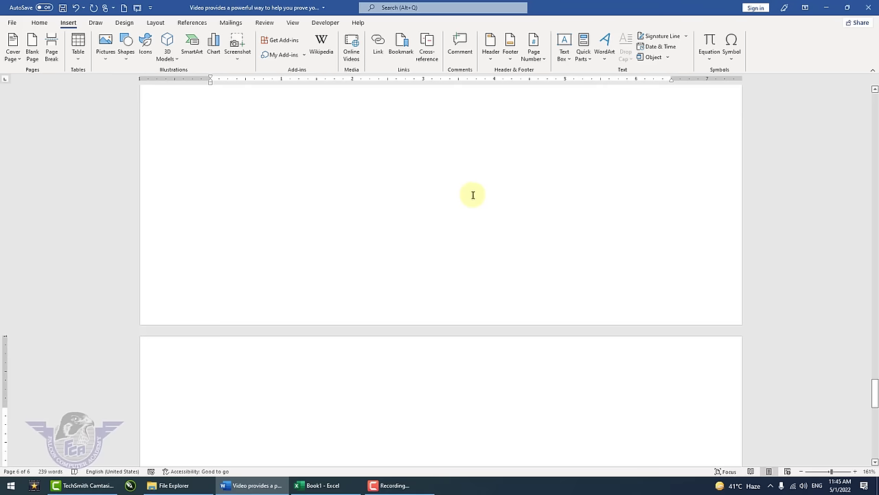
scroll(473, 195, up, 10)
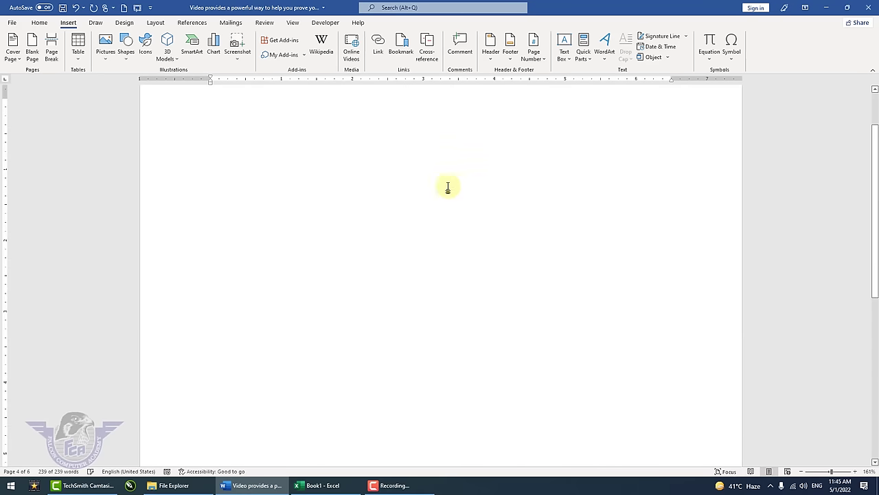
- Insert the Motion (Even Page) header again, showing page 1 and 'MS Word 2021'
click(365, 174)
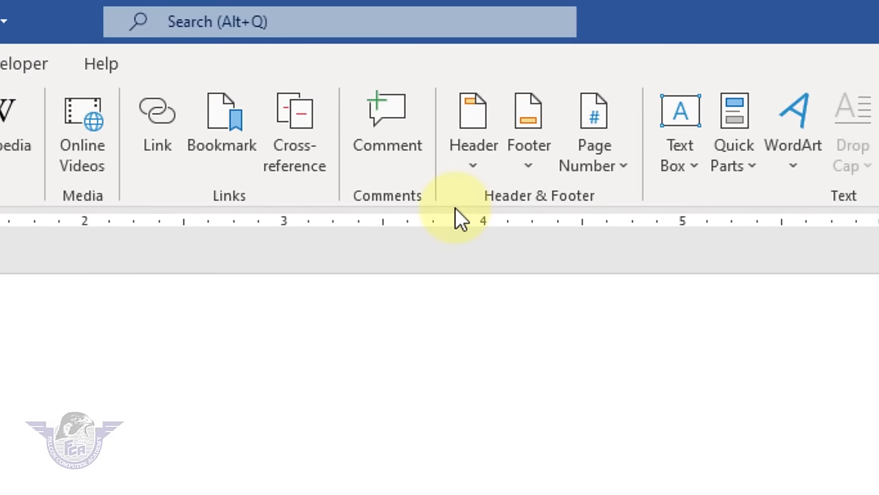
click(481, 172)
scroll(512, 302, down, 5)
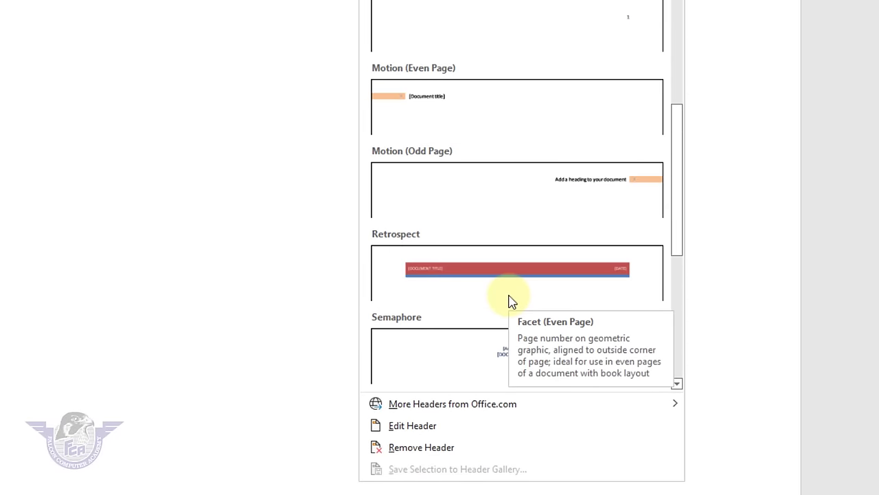
click(432, 100)
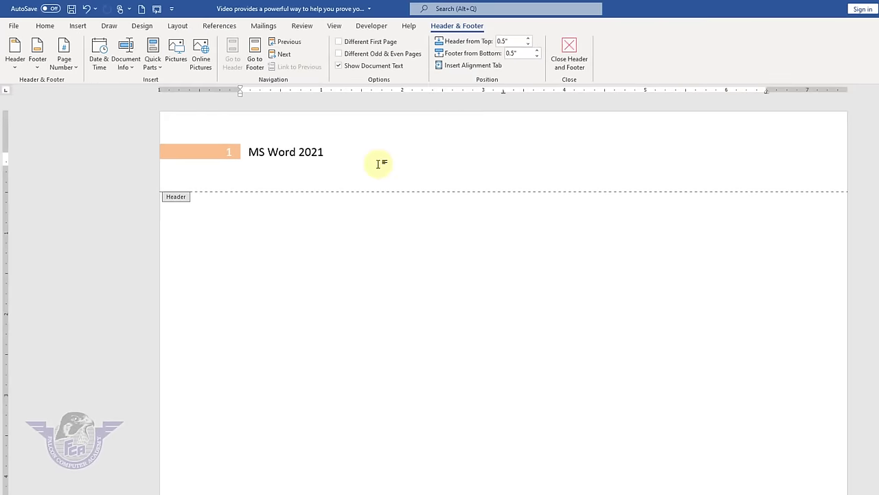
click(333, 153)
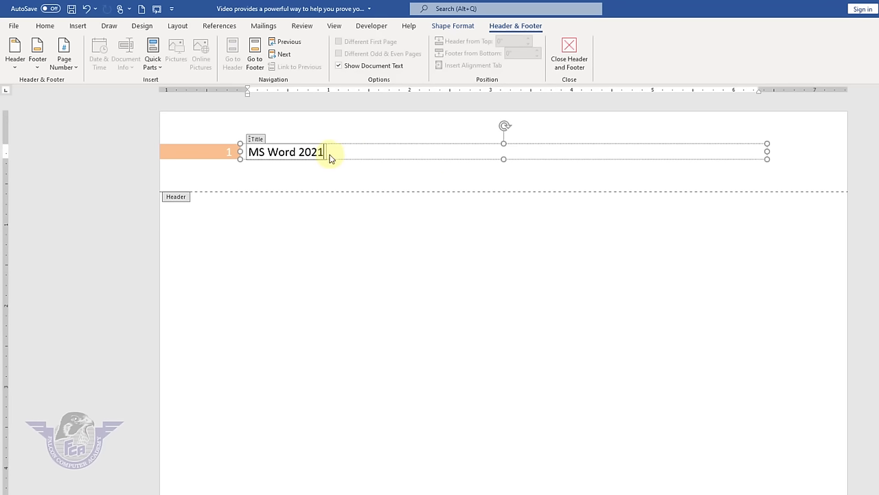
- Bring up the picture source choices under Insert > Pictures
click(77, 27)
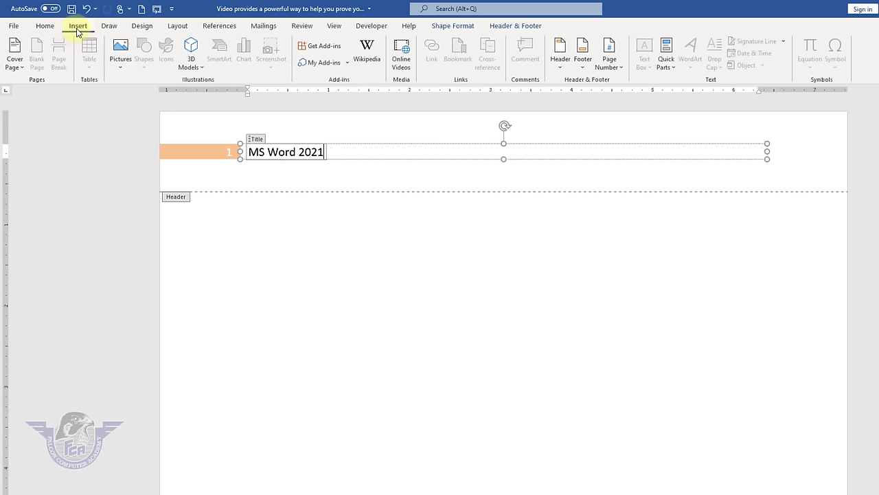
click(118, 51)
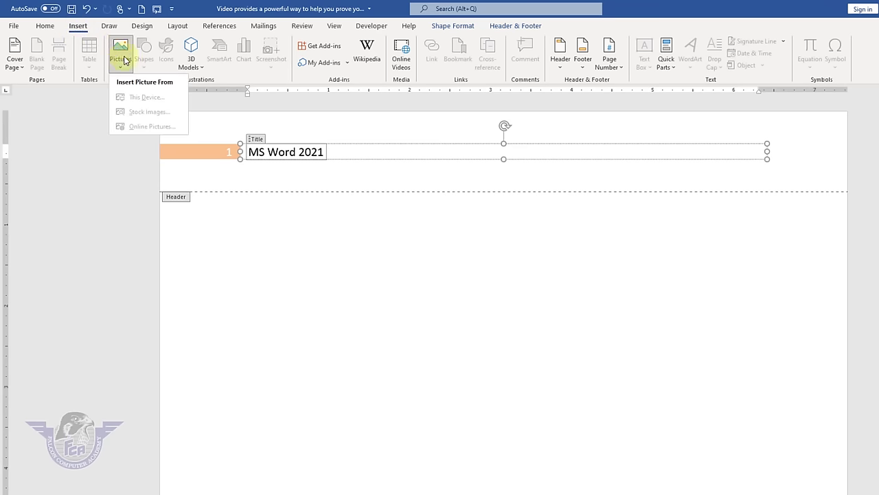
click(350, 169)
click(379, 176)
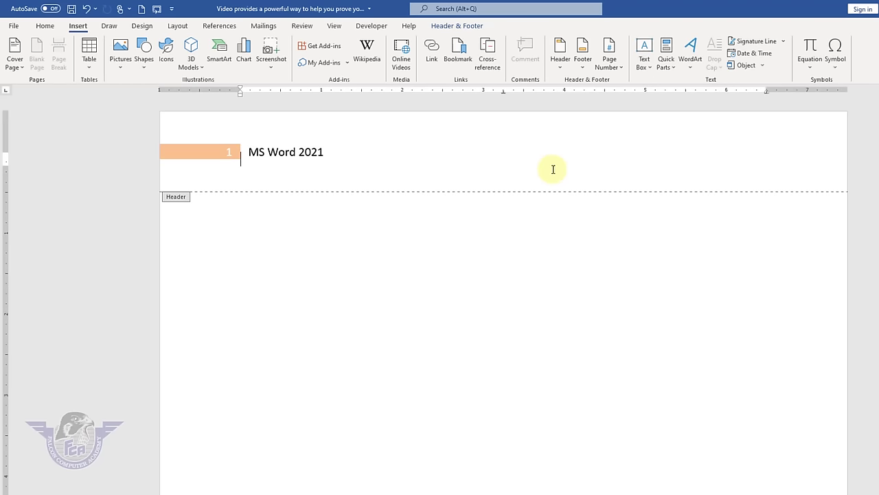
click(122, 65)
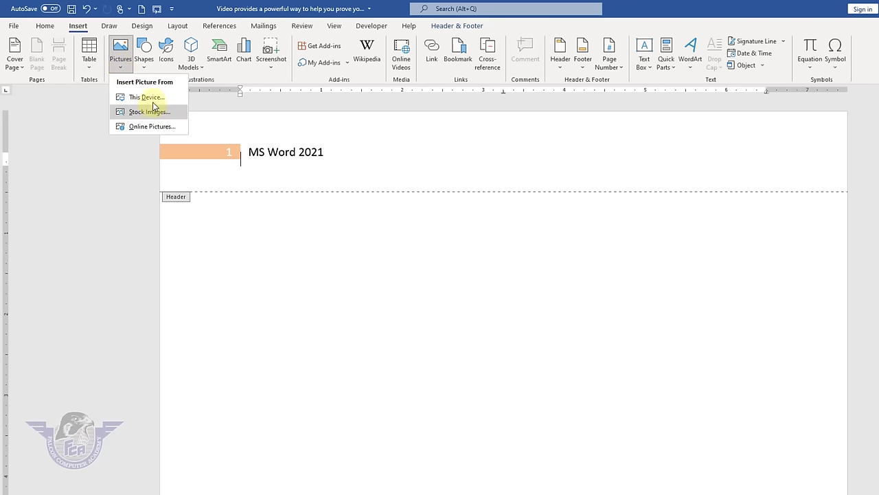
- Insert picture 01 from this device, positioned on the page and set In Front of Text
click(153, 100)
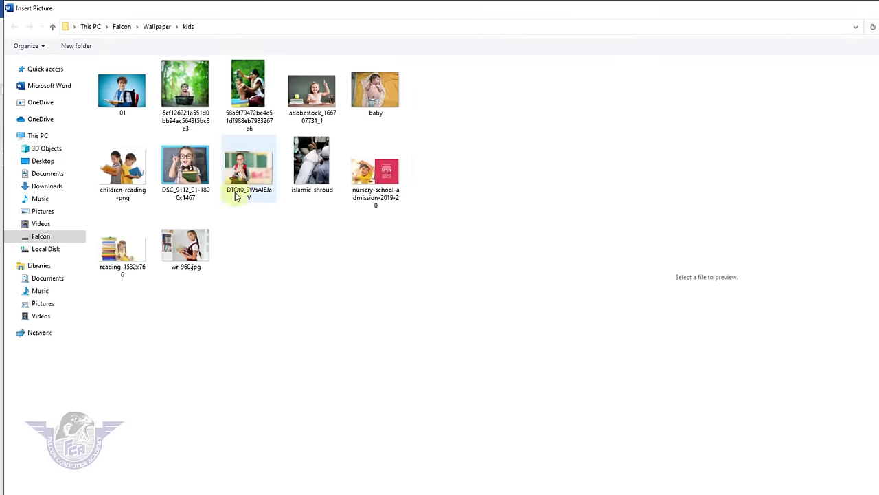
double_click(126, 100)
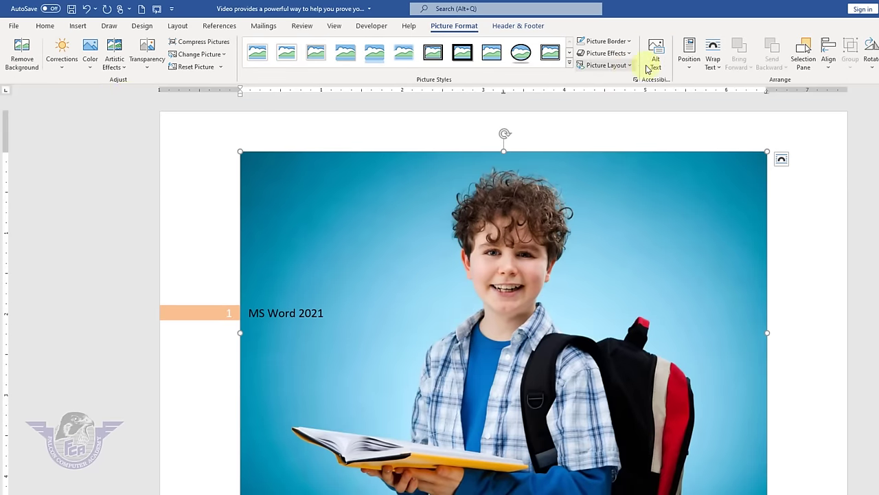
click(689, 63)
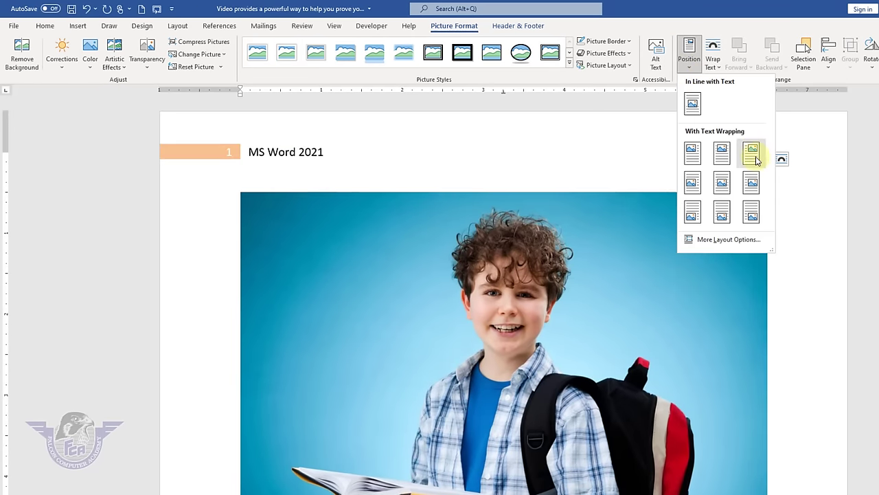
click(752, 153)
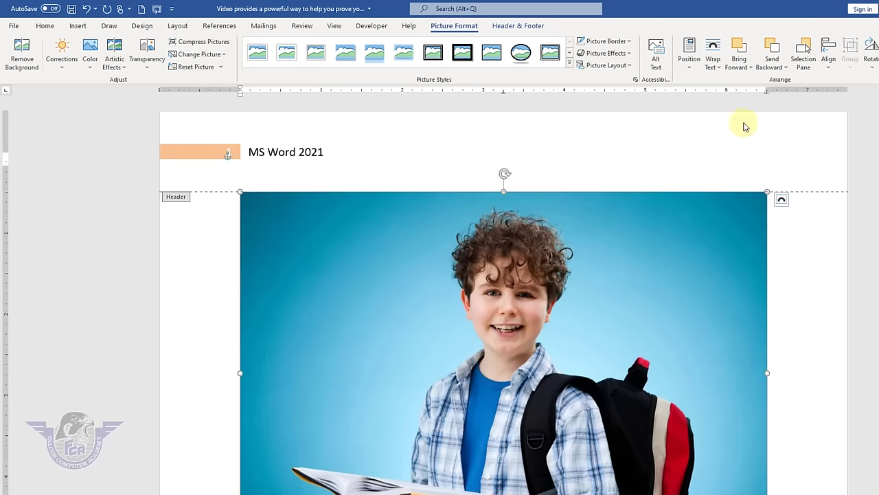
click(721, 69)
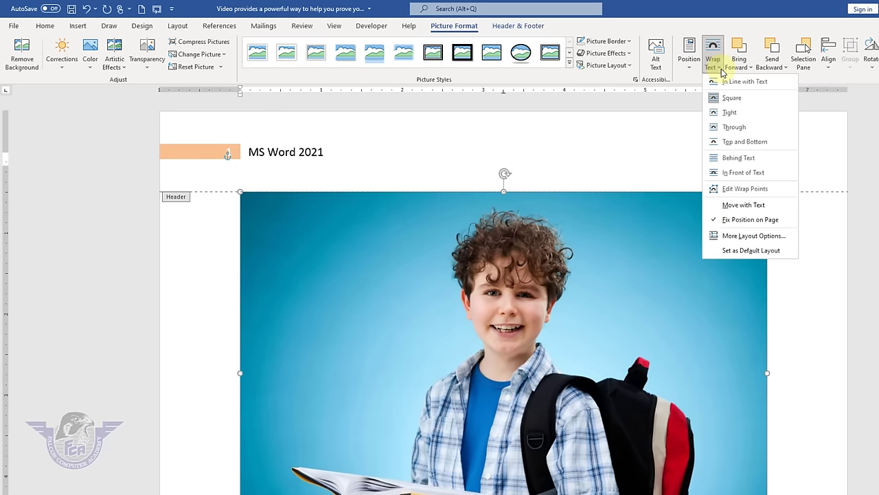
click(742, 173)
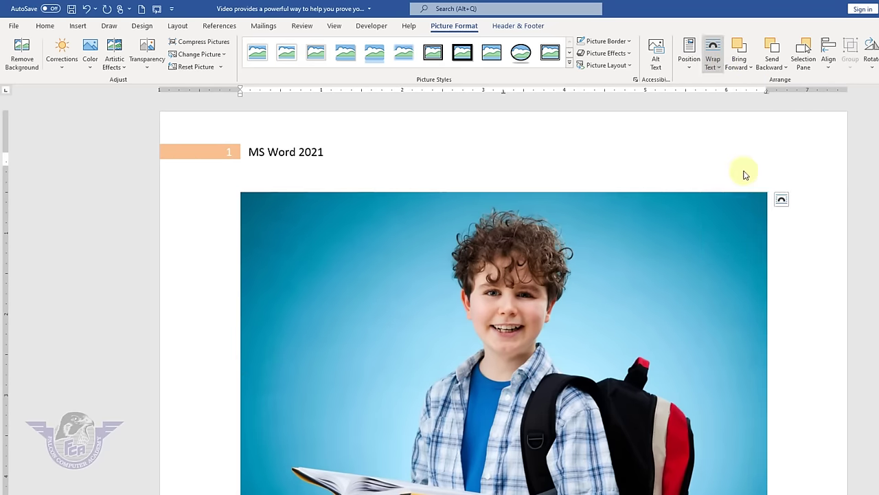
- Shrink the picture to a thumbnail and place it at the header's top-right
scroll(592, 325, down, 2)
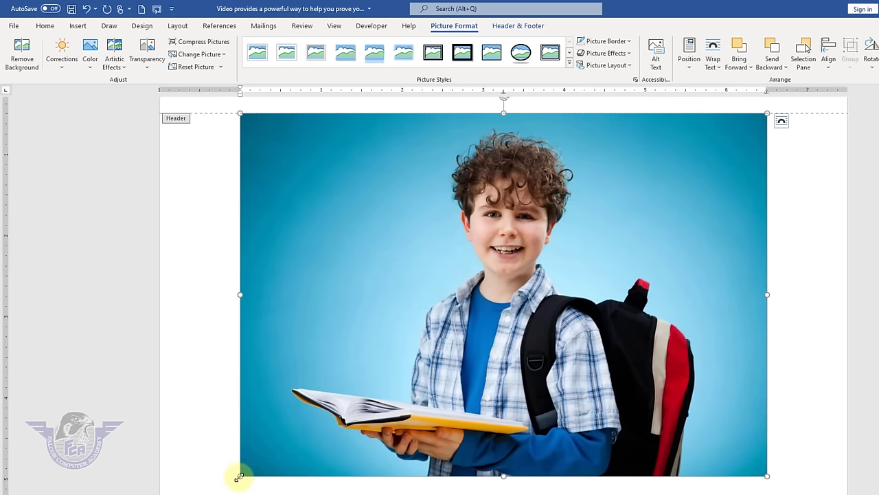
drag(239, 476, 730, 142)
scroll(742, 178, up, 2)
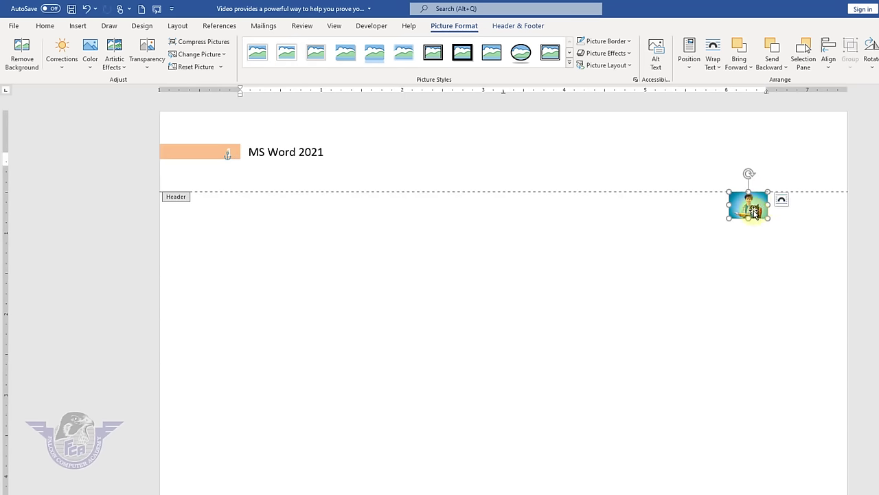
drag(754, 212, 770, 156)
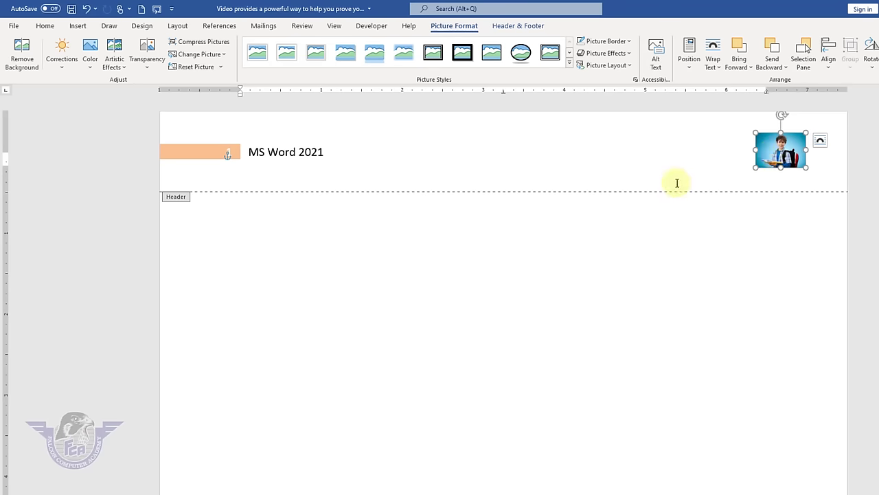
click(534, 27)
- Leave header editing and remove the header with its MS Word 2021 title, page number and picture
click(578, 66)
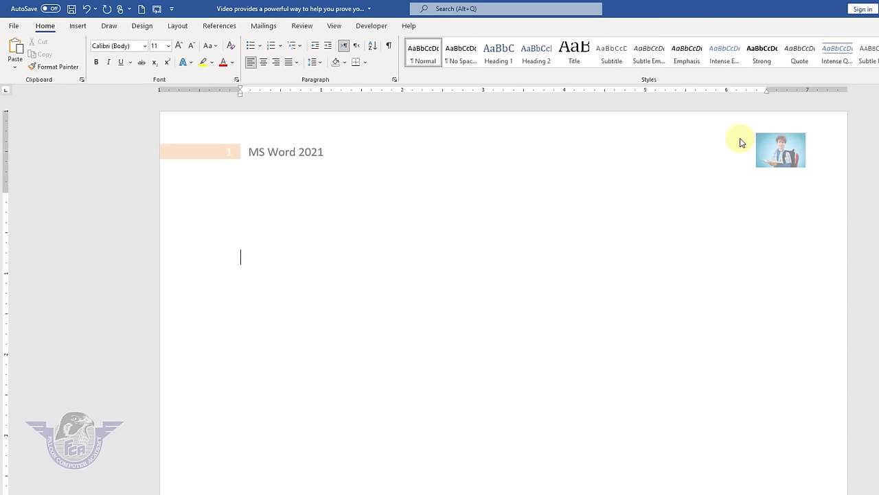
scroll(741, 142, down, 10)
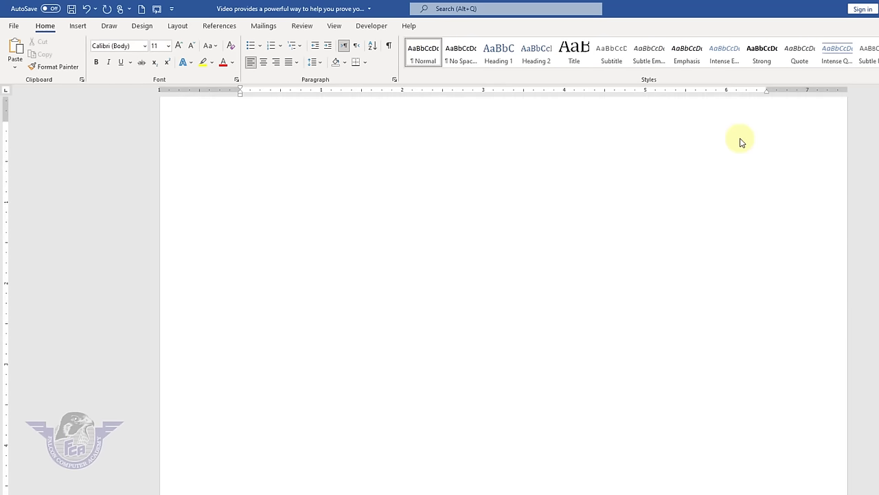
scroll(740, 142, down, 8)
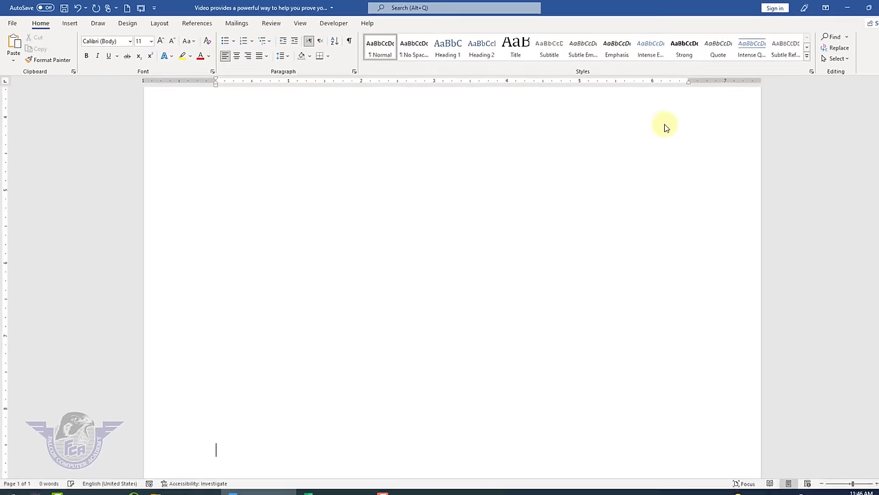
scroll(665, 128, down, 2)
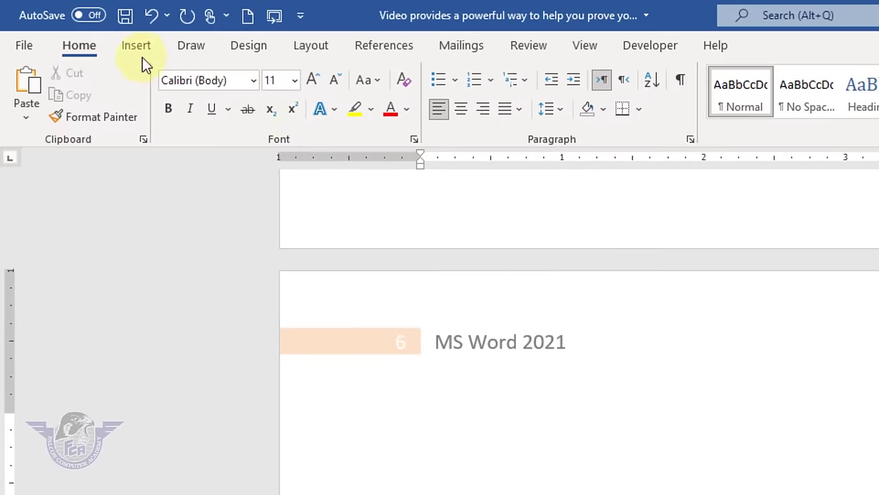
click(138, 47)
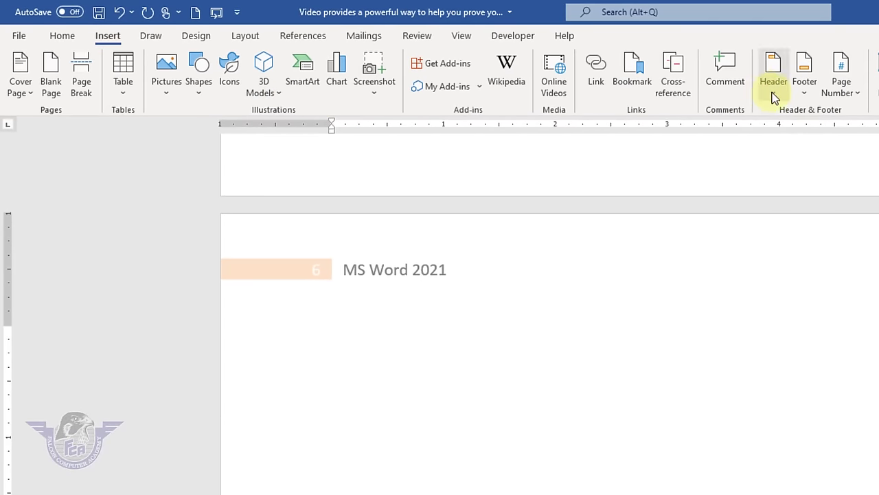
click(775, 96)
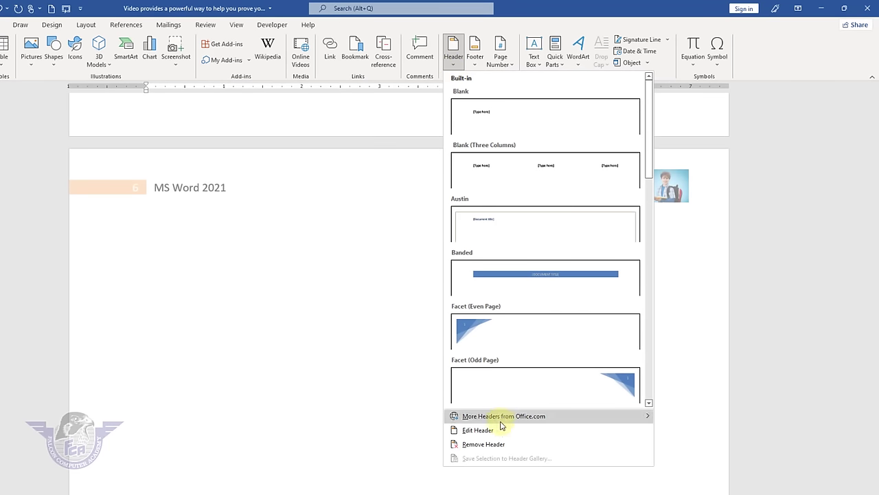
click(500, 445)
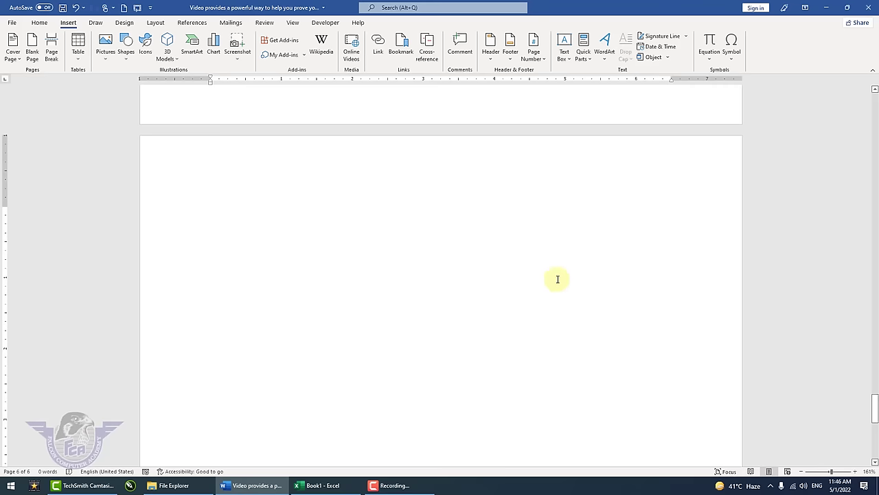
- Insert an Accent Bar 1 page number at the top of the page, reading '1 | Page'
scroll(557, 278, up, 10)
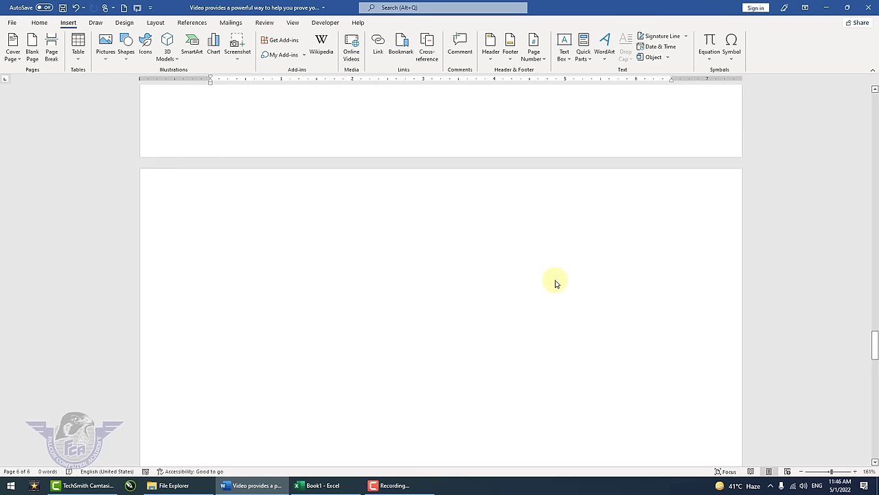
scroll(556, 278, up, 3)
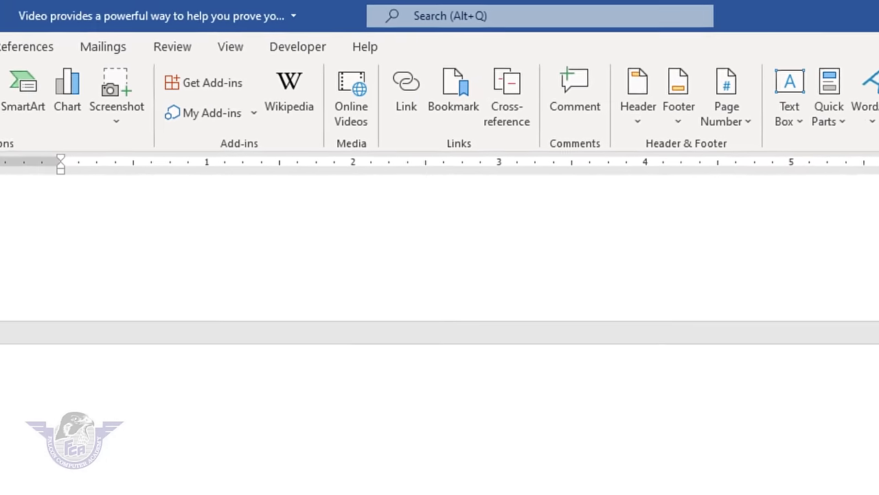
scroll(440, 330, up, 3)
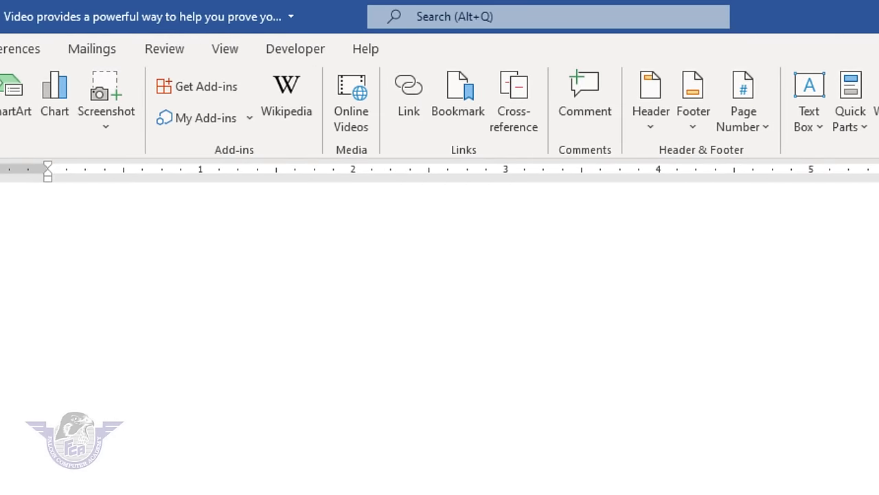
scroll(440, 329, up, 3)
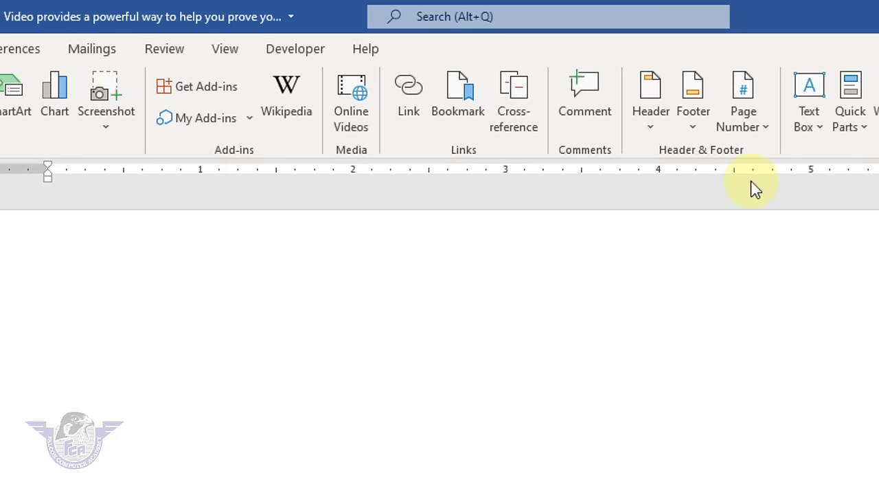
click(768, 128)
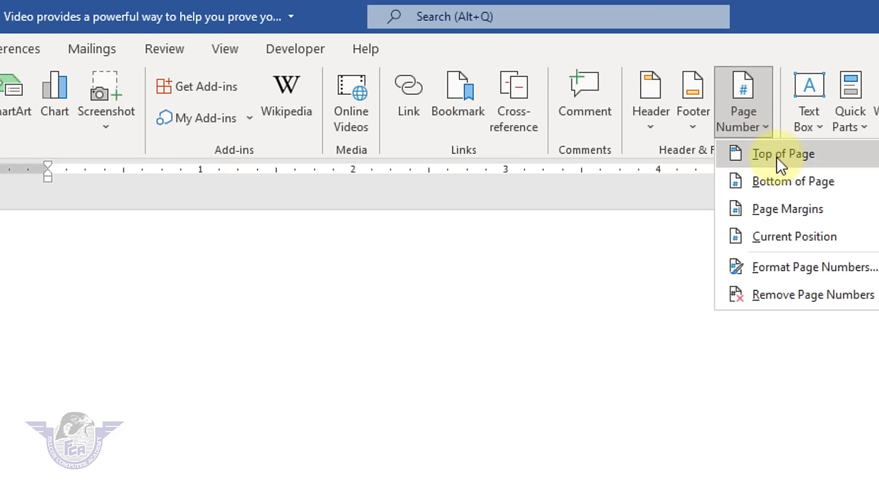
mouse_move(810, 165)
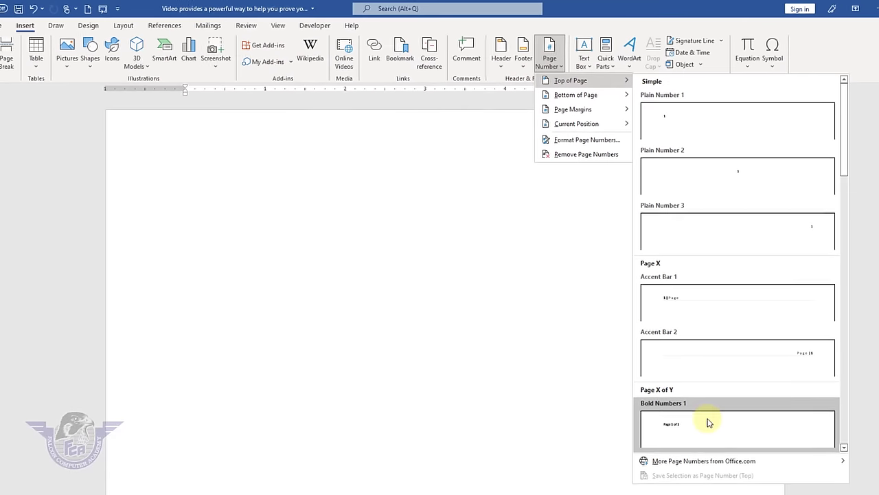
click(682, 301)
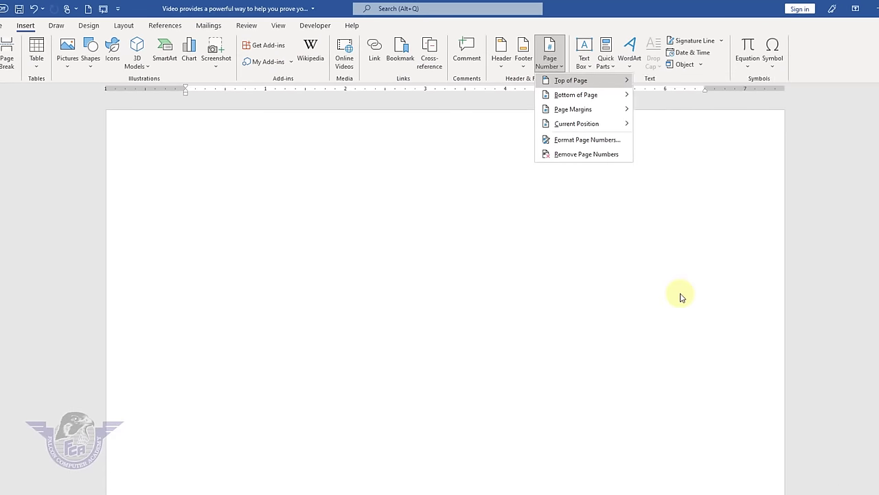
click(521, 66)
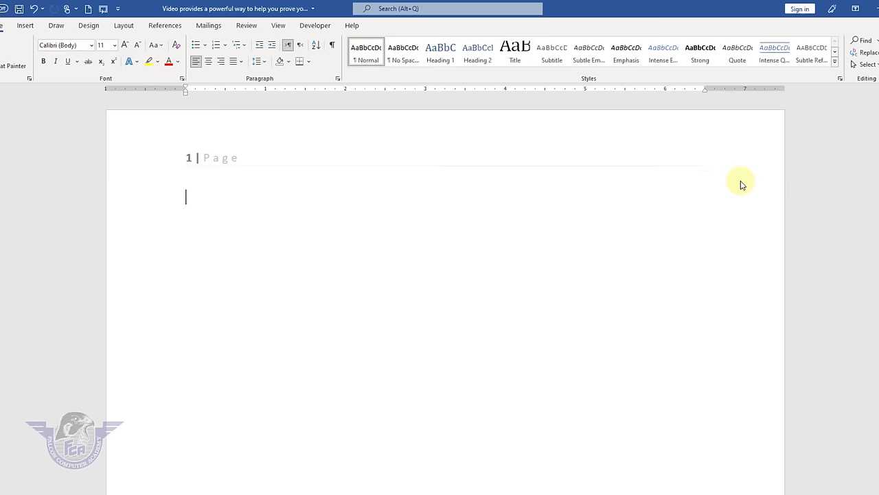
- Extend the document to three pages and format page numbers as i, ii, iii starting at iii
key(Return)
key(Return)
key(Return)
key(Return)
key(Return)
key(Return)
key(Return)
key(Return)
key(Return)
key(Return)
key(Return)
key(Return)
key(Return)
key(Return)
key(Return)
key(Return)
key(Return)
key(Return)
key(Return)
key(Return)
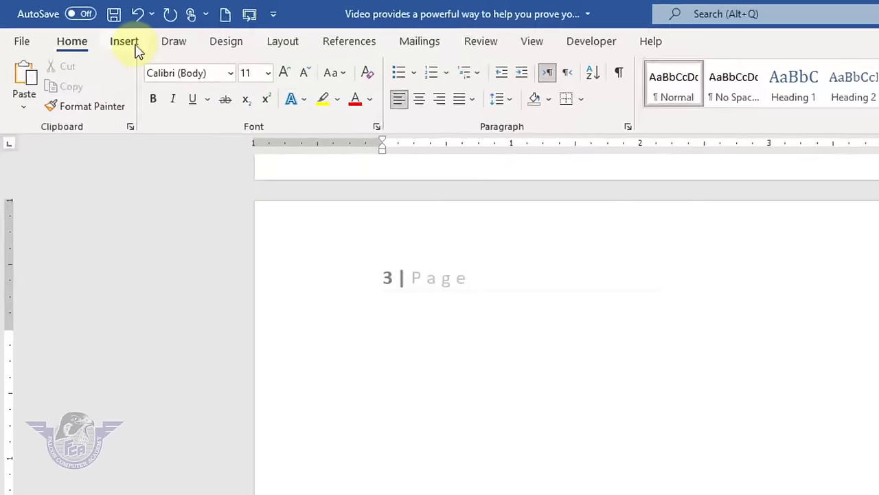
click(72, 25)
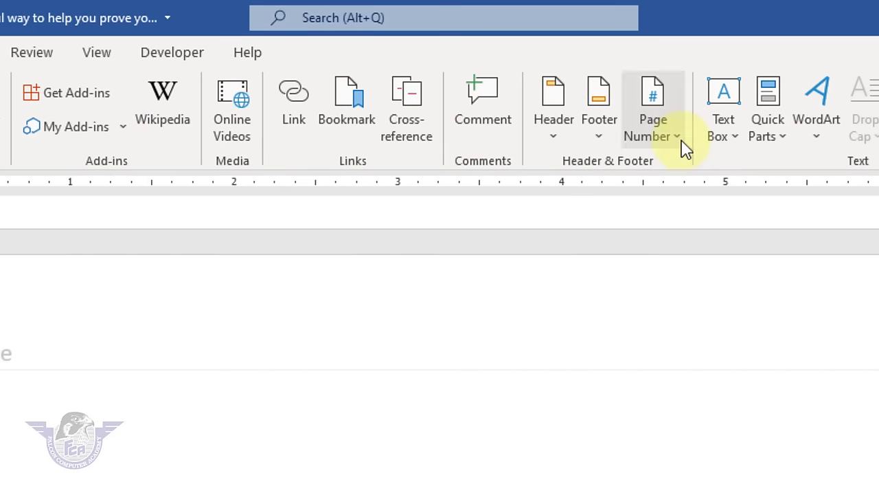
click(682, 142)
click(756, 288)
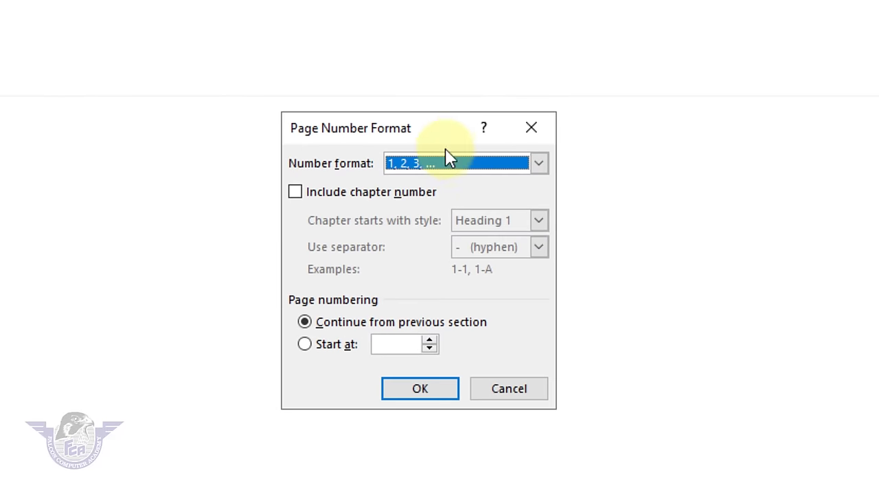
click(448, 168)
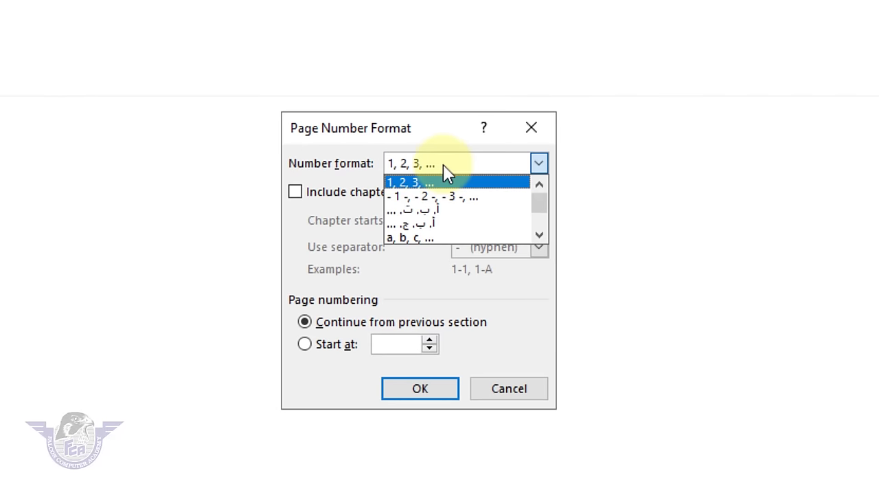
scroll(447, 227, down, 2)
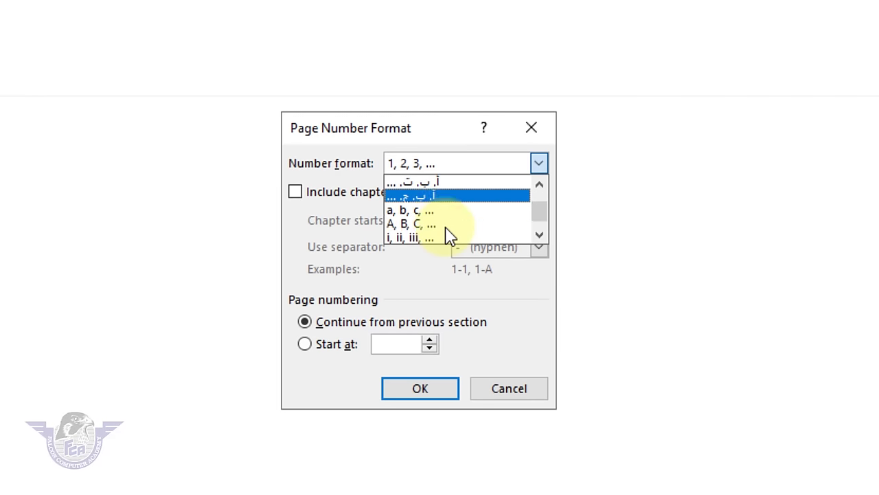
scroll(448, 236, down, 1)
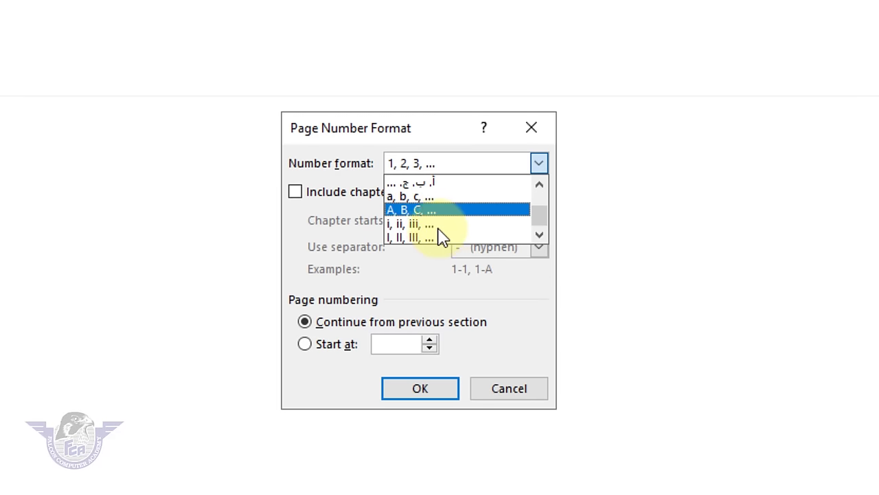
click(406, 225)
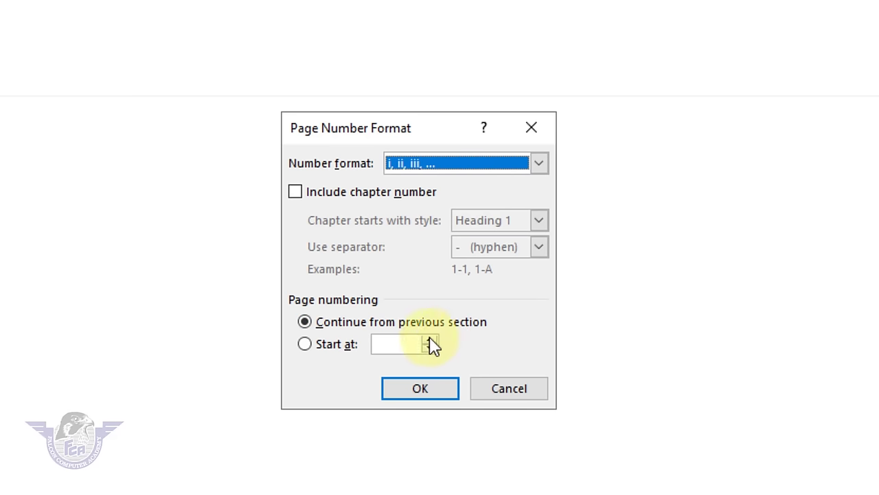
click(341, 351)
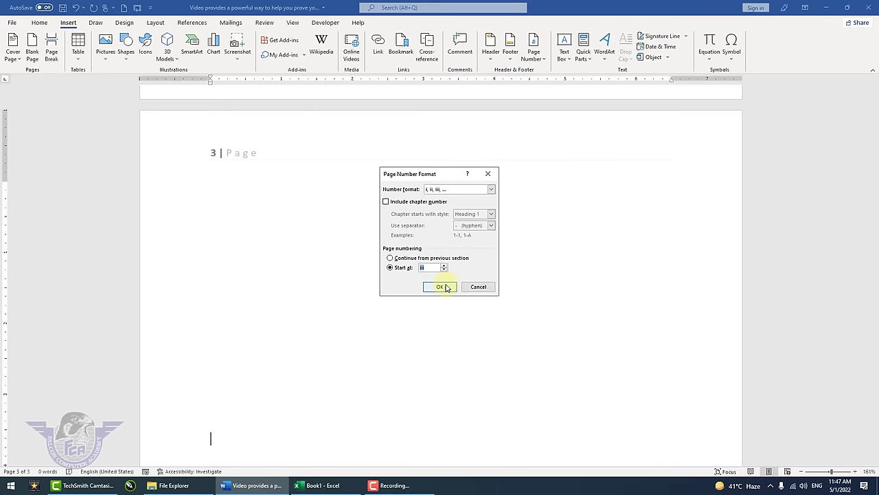
click(445, 287)
- Scroll through the pages to check the numbers read 'iii | Page' through 'v | Page'
scroll(444, 245, up, 3)
scroll(436, 248, down, 4)
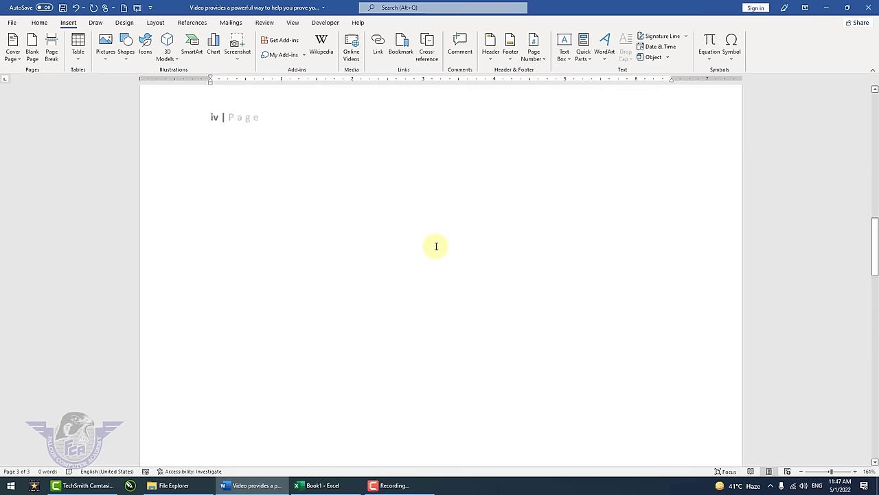
scroll(435, 246, up, 10)
scroll(395, 150, up, 1)
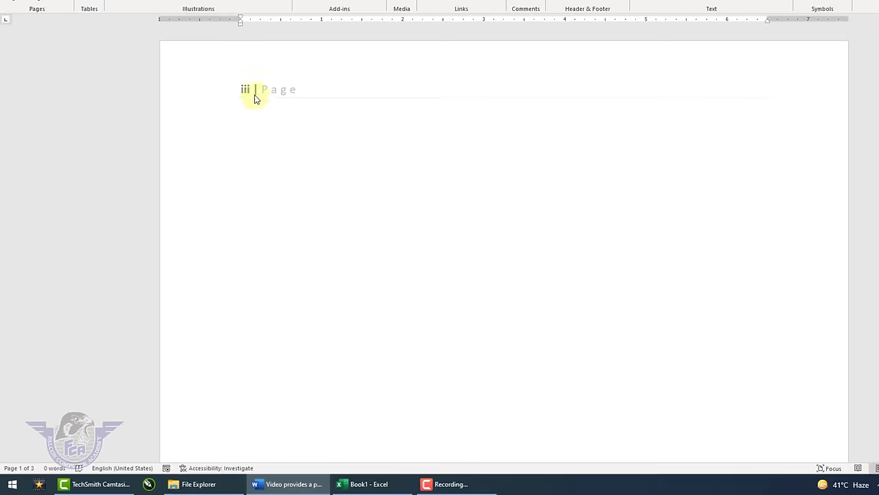
scroll(253, 102, down, 2)
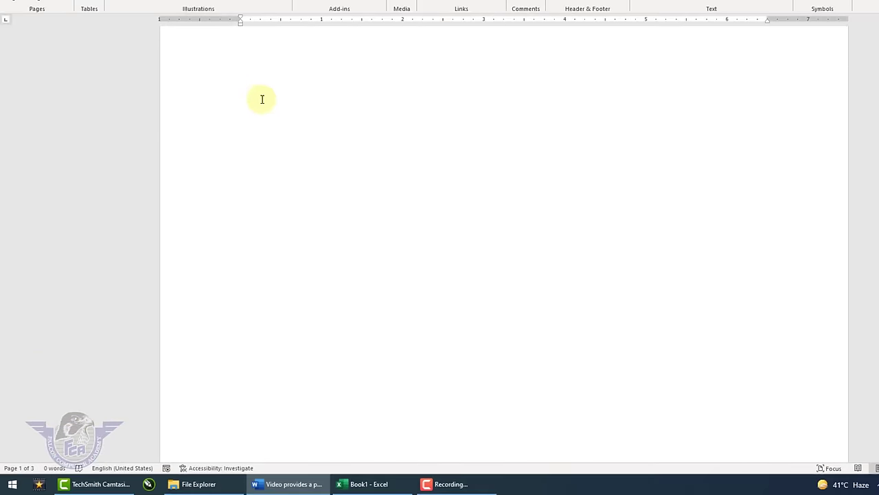
scroll(261, 103, down, 5)
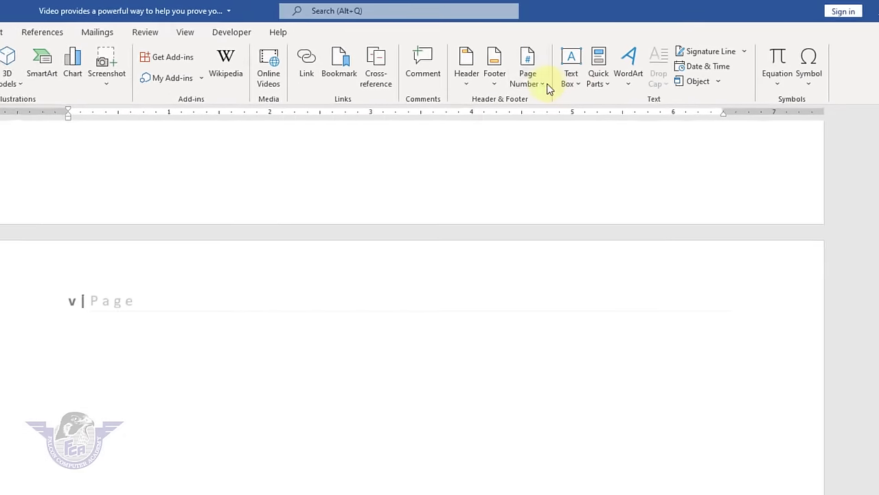
- Remove the Roman-numeral page numbers from all pages and return to the body text
click(543, 59)
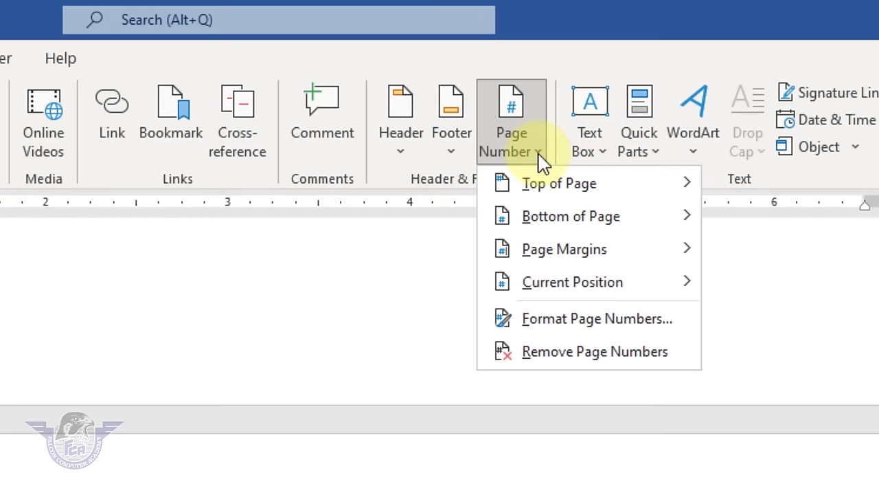
click(595, 352)
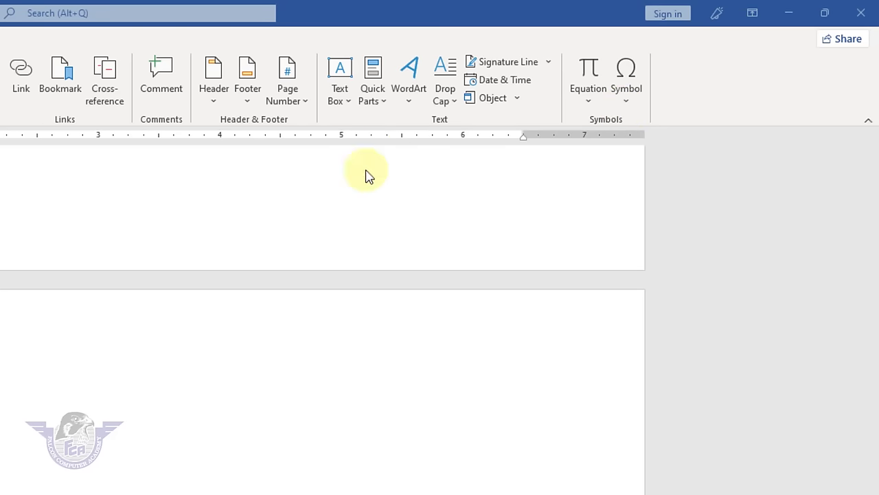
click(307, 398)
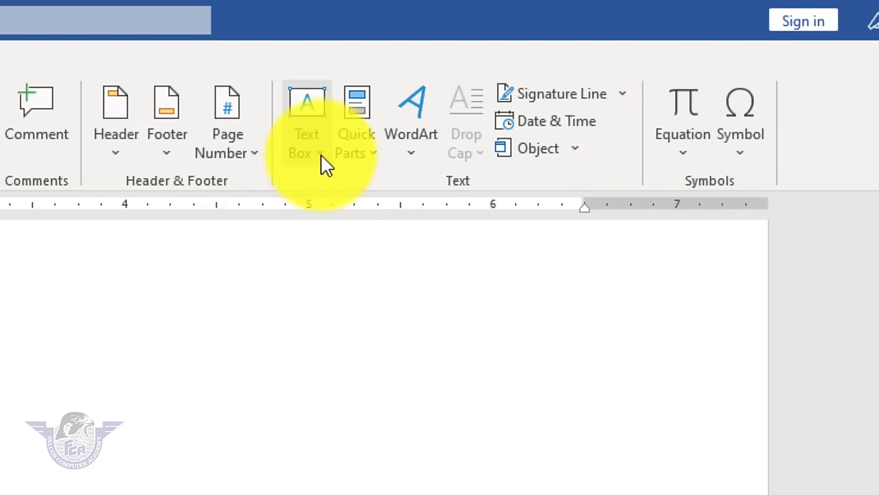
- Place an Austin Quote box at the lower right reading 'Falcon Computer Academy' plus repeated 'Academy' words
click(325, 163)
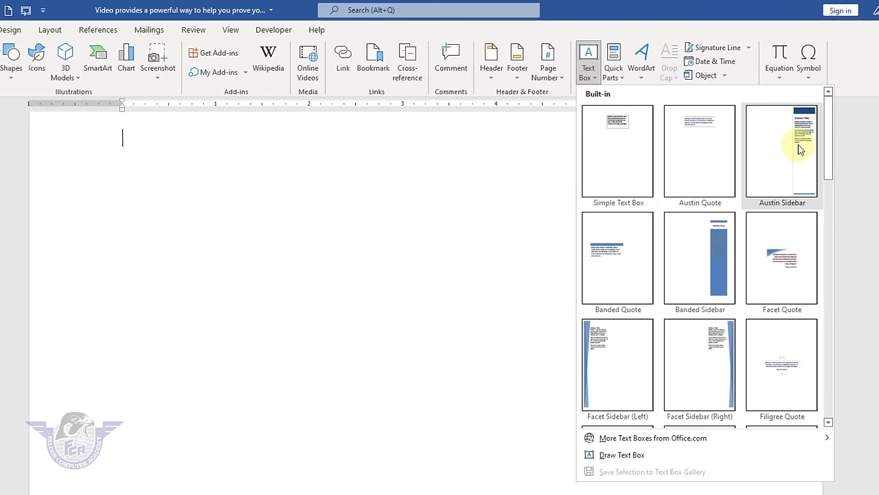
click(717, 128)
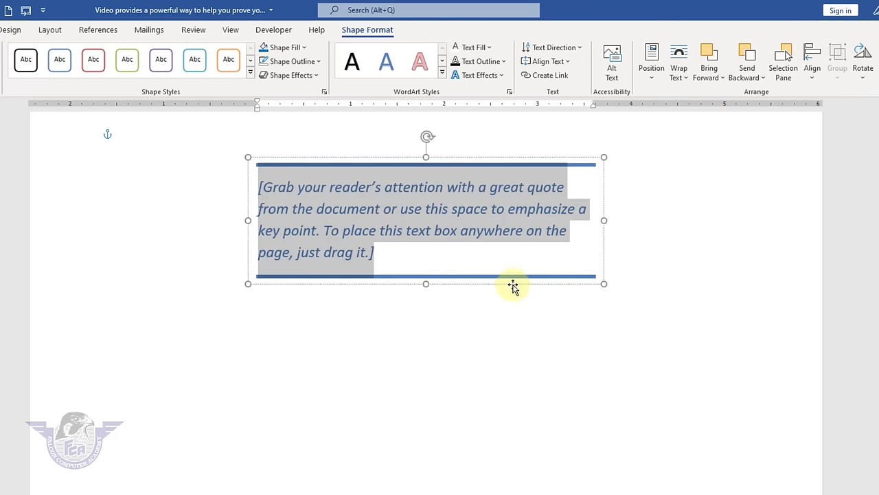
drag(514, 285, 729, 494)
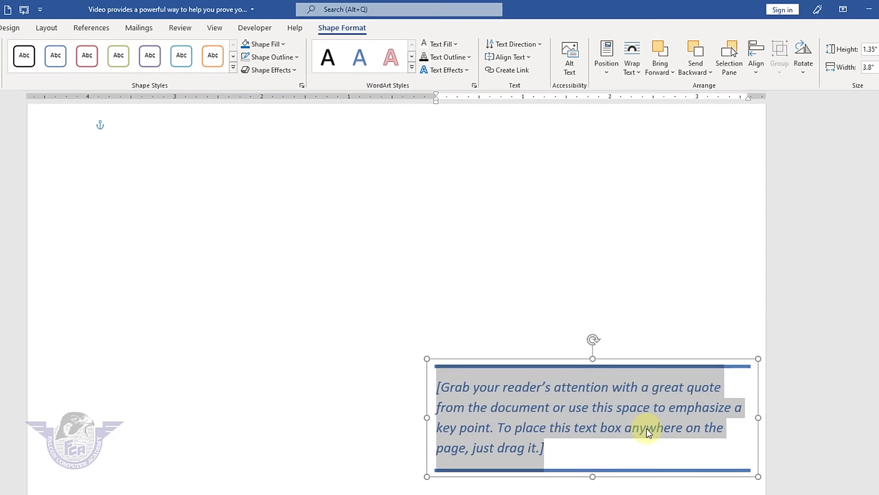
text(Falcon )
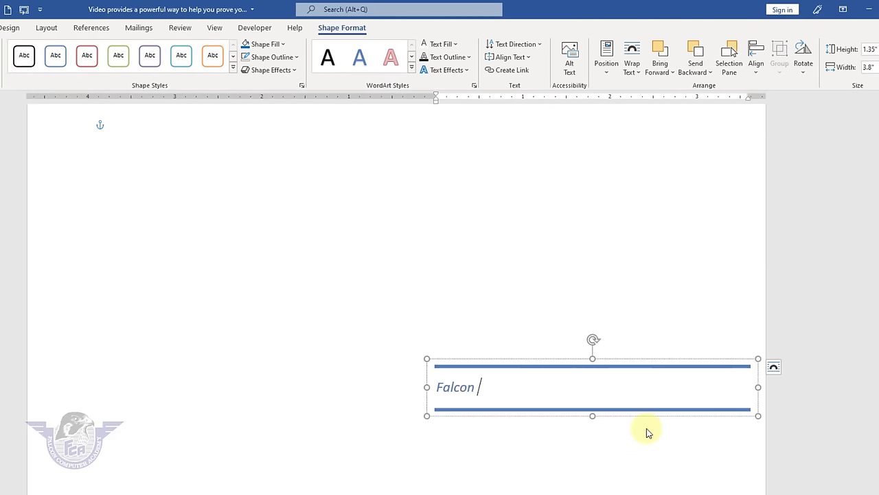
text(COmputer Academy)
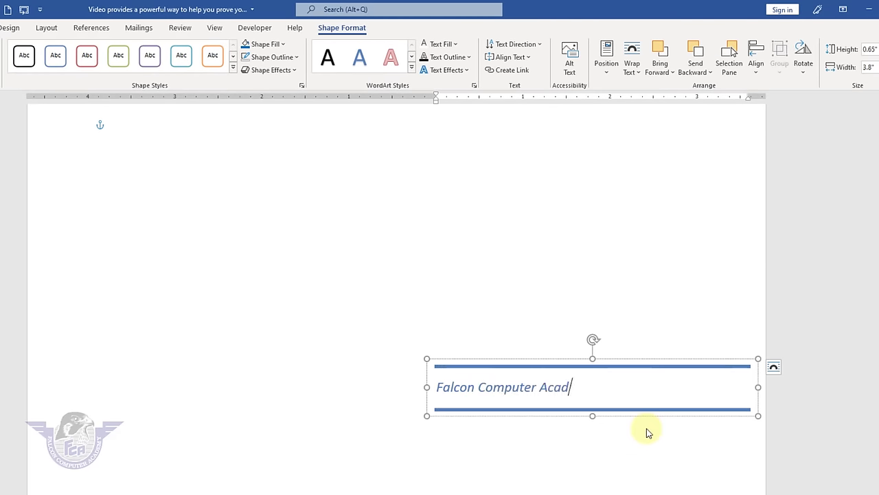
key(F4)
key(F4)
key(F4)
key(F4)
key(F4)
key(F4)
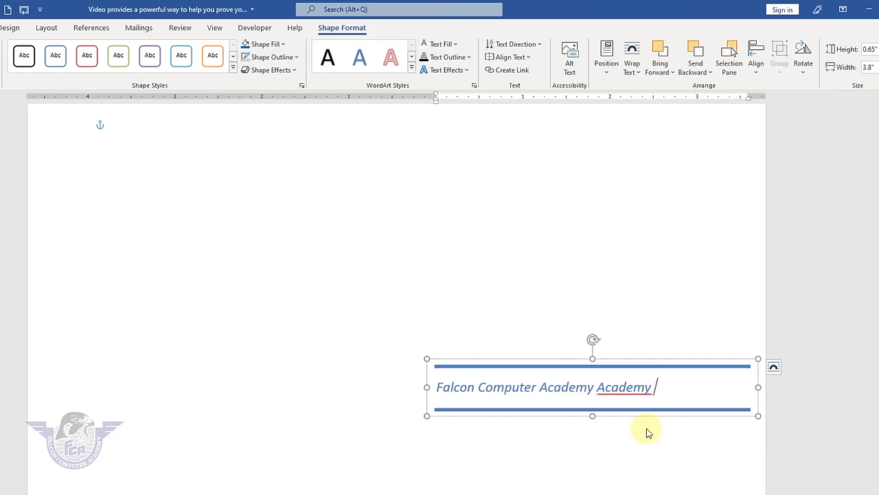
key(F4)
key(F4)
key(F4)
key(F4)
key(F4)
key(F4)
key(F4)
key(F4)
key(F4)
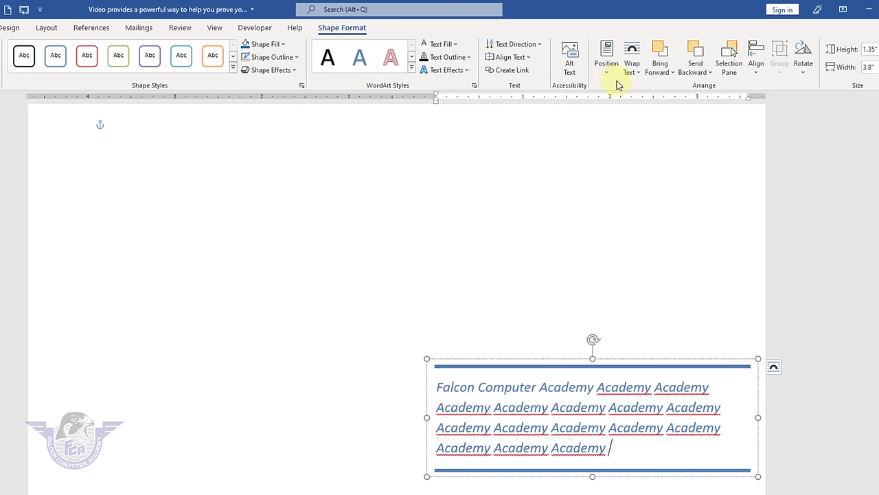
- Draw a wide text box across the page top containing 'Office Management'
click(2, 27)
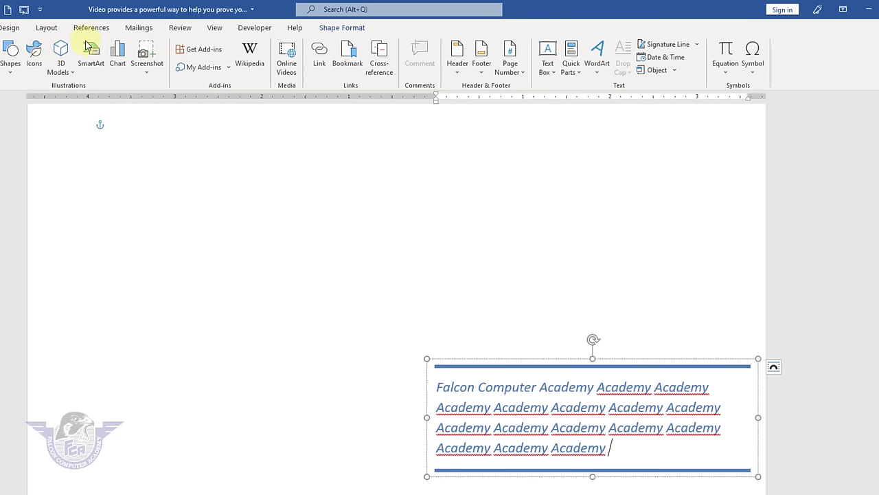
click(553, 77)
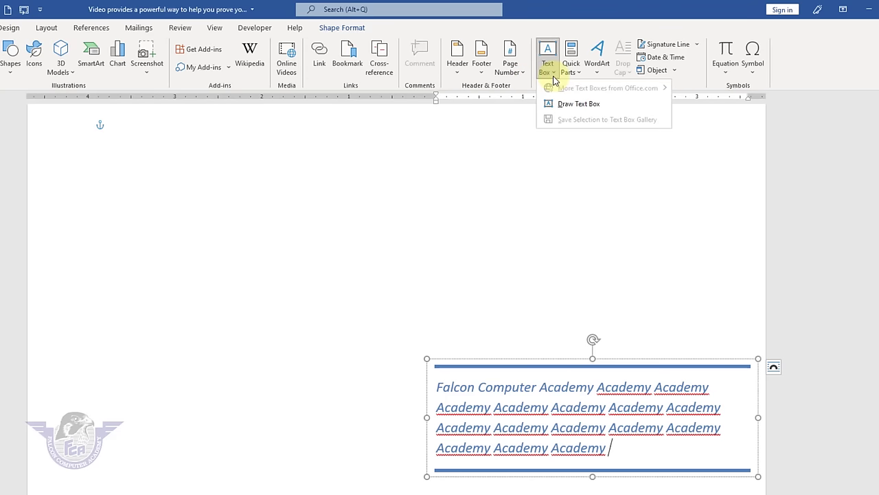
click(579, 103)
drag(98, 151, 707, 198)
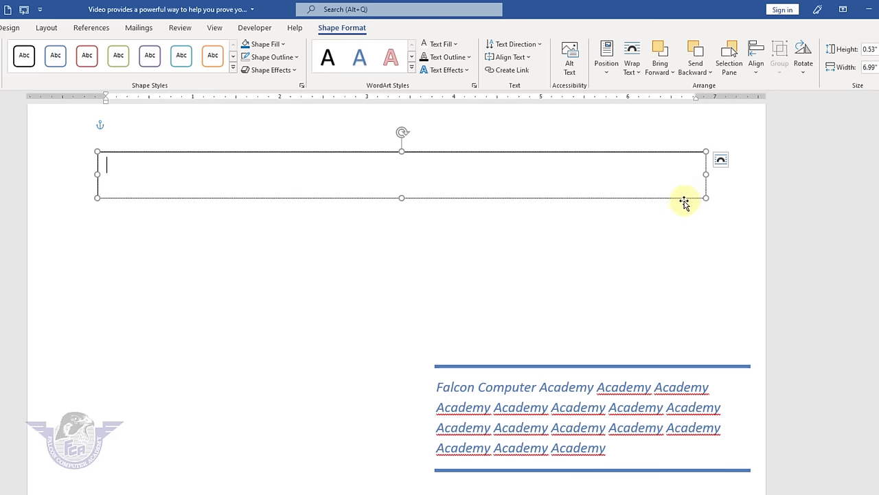
text(Office Management)
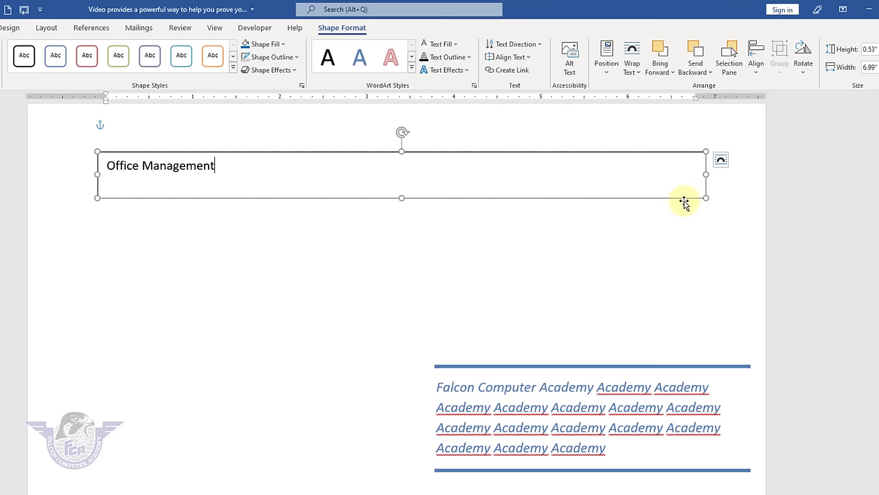
drag(230, 165, 37, 165)
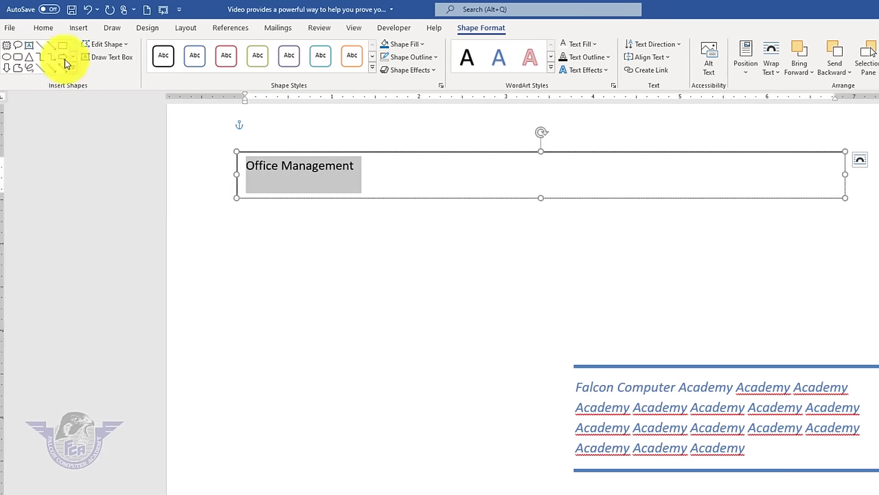
- Centre the 'Office Management' title and grow its font to about size 22
click(48, 27)
click(283, 66)
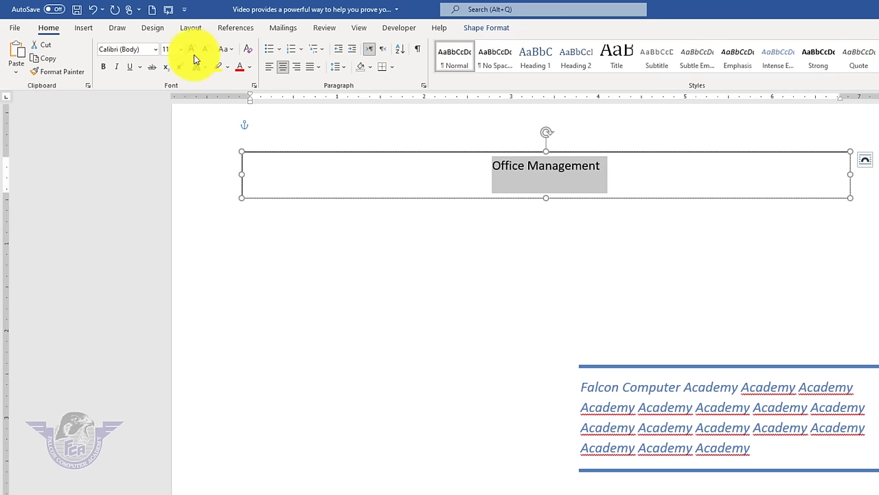
click(191, 50)
click(191, 51)
click(191, 51)
click(191, 51)
click(191, 51)
click(191, 51)
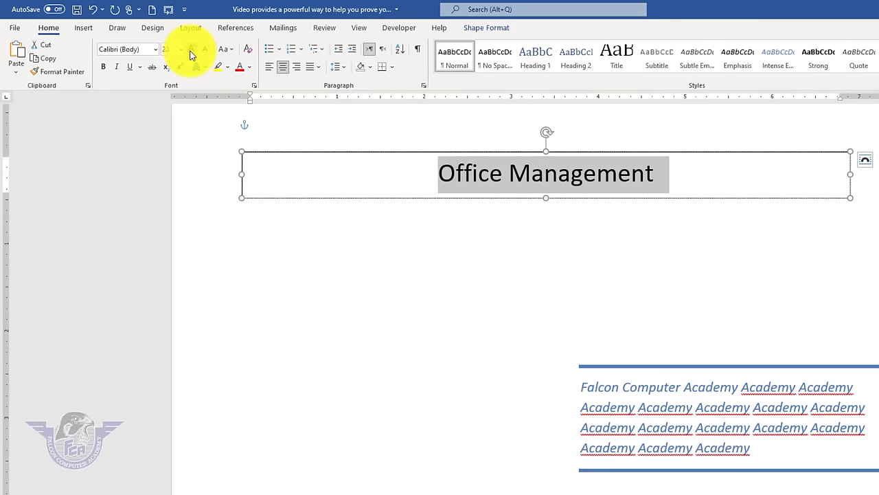
- Fill the title box blue and make its text white and bold
click(499, 33)
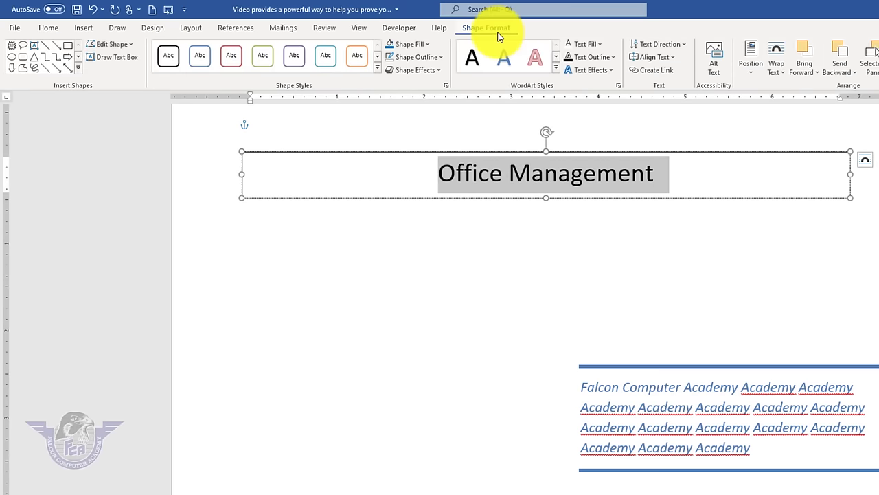
click(429, 46)
click(457, 147)
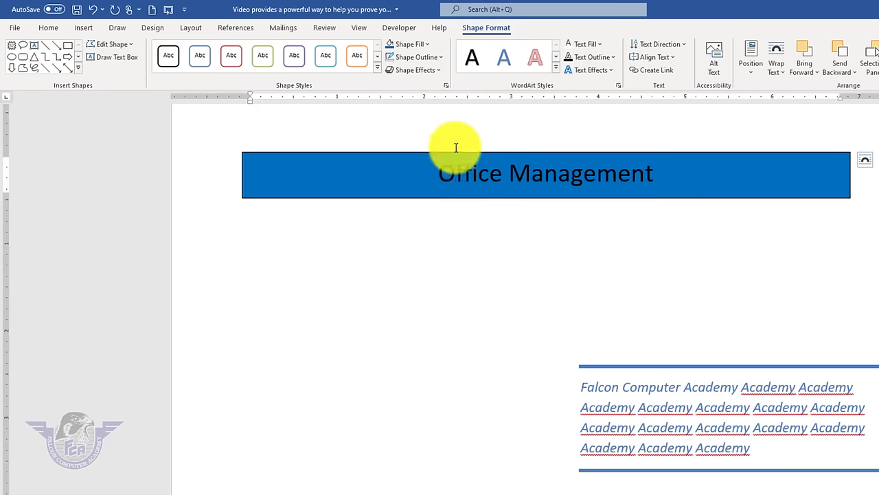
triple_click(456, 148)
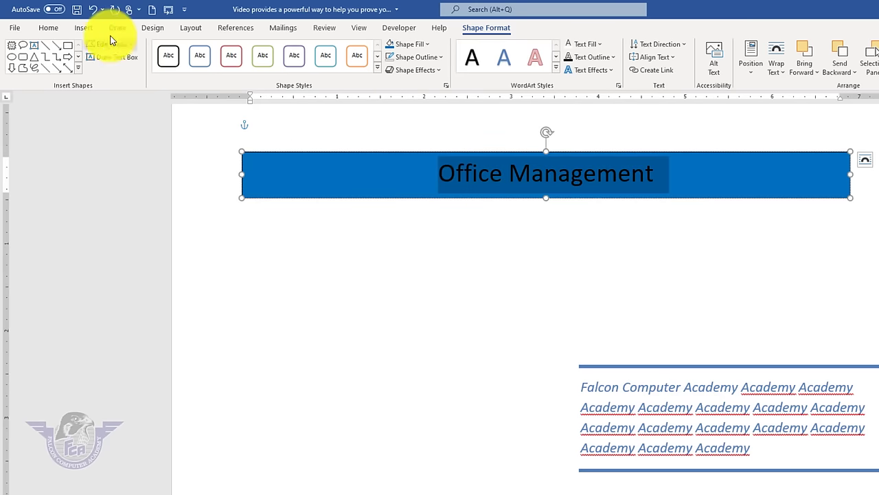
click(571, 52)
click(43, 29)
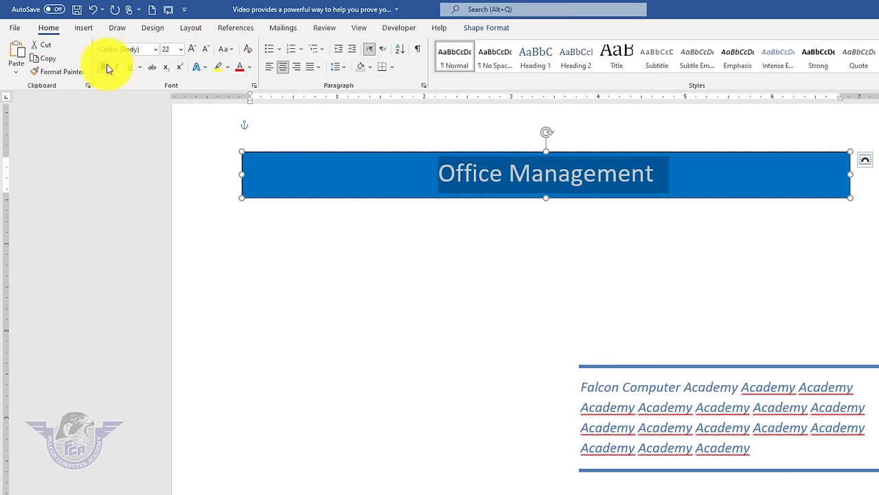
click(106, 68)
click(635, 284)
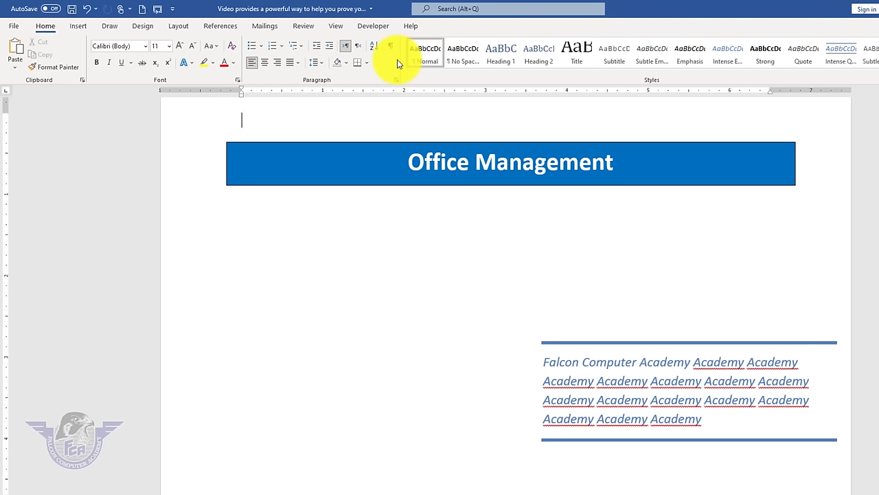
- Clear all page content and type the line 'Falcon Computer Academy RYK.'
click(84, 26)
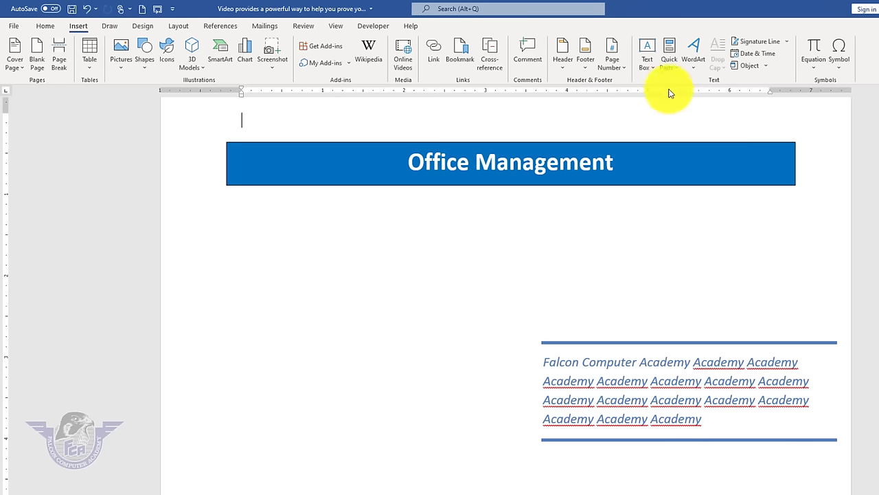
click(675, 69)
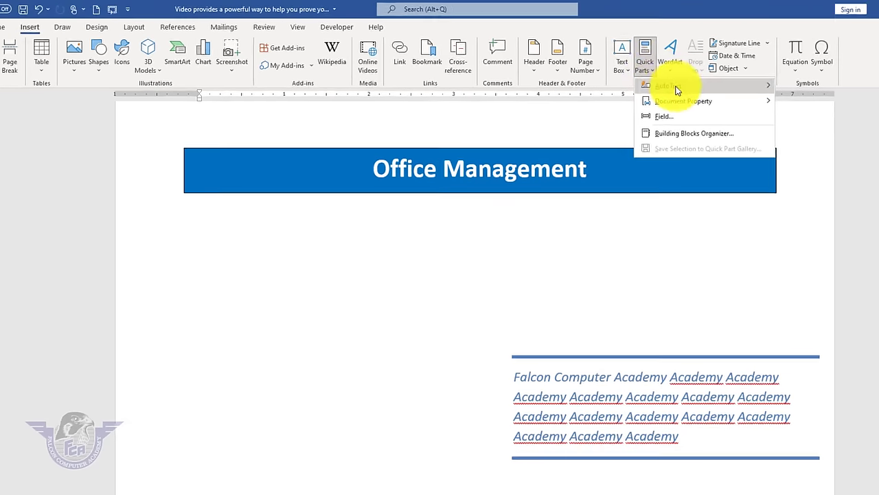
mouse_move(701, 85)
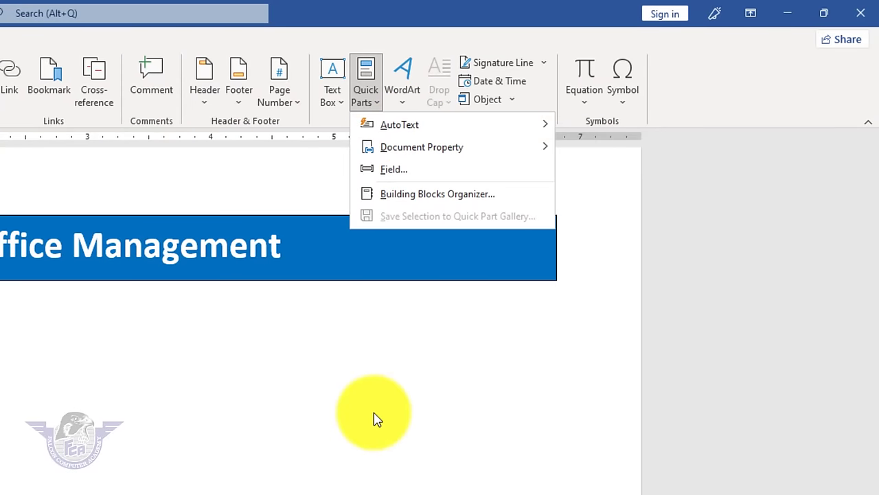
click(385, 420)
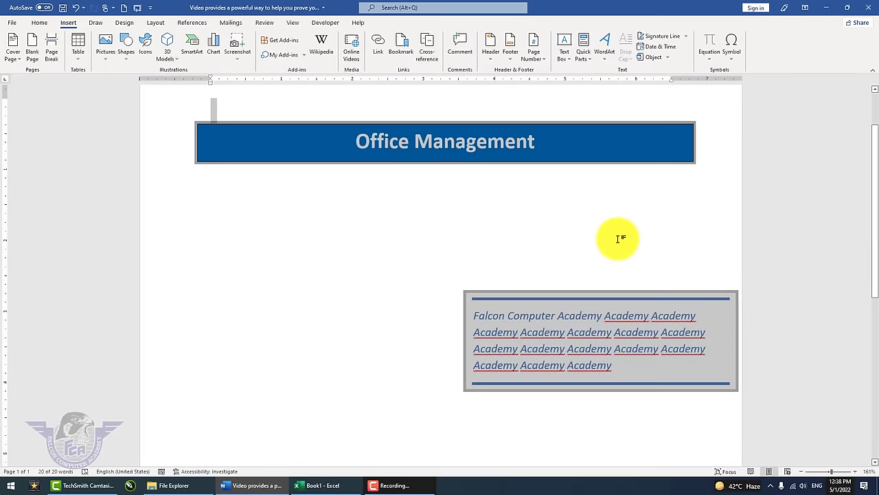
key(ctrl+a)
key(Delete)
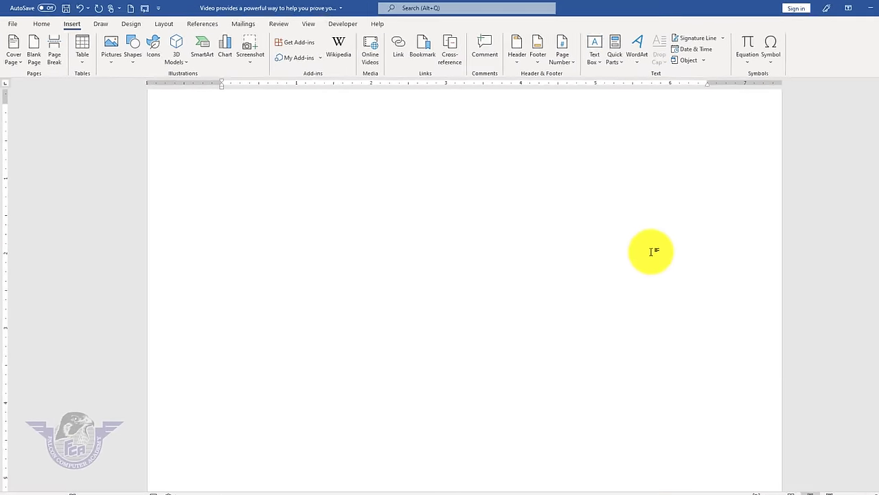
text(Falcon Computer Academy)
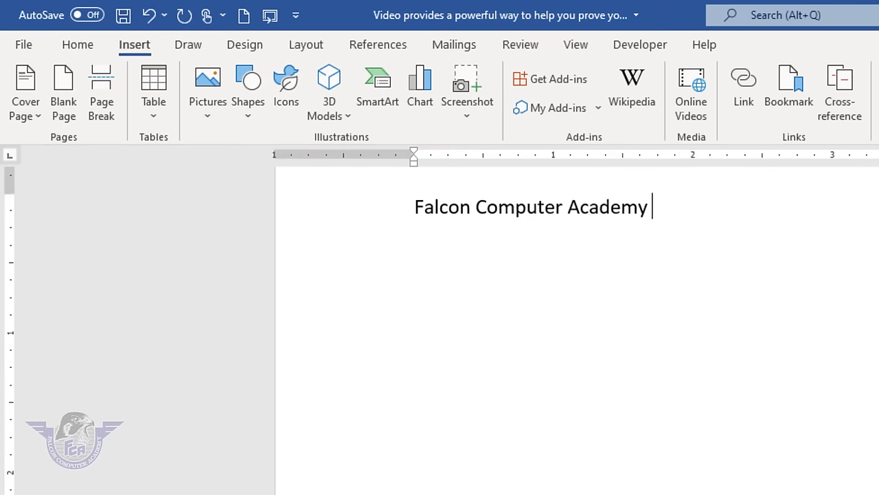
text( RYK.)
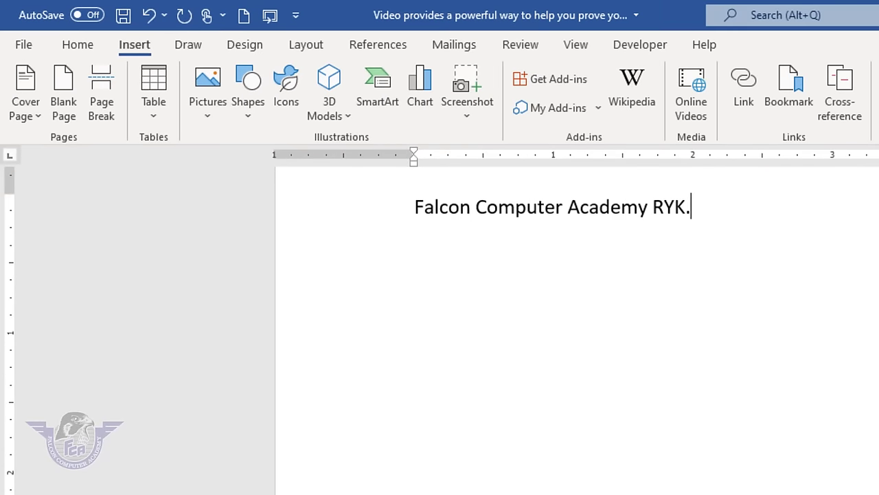
- Save the selected line to the AutoText gallery as 'Falcon Computer'
click(348, 209)
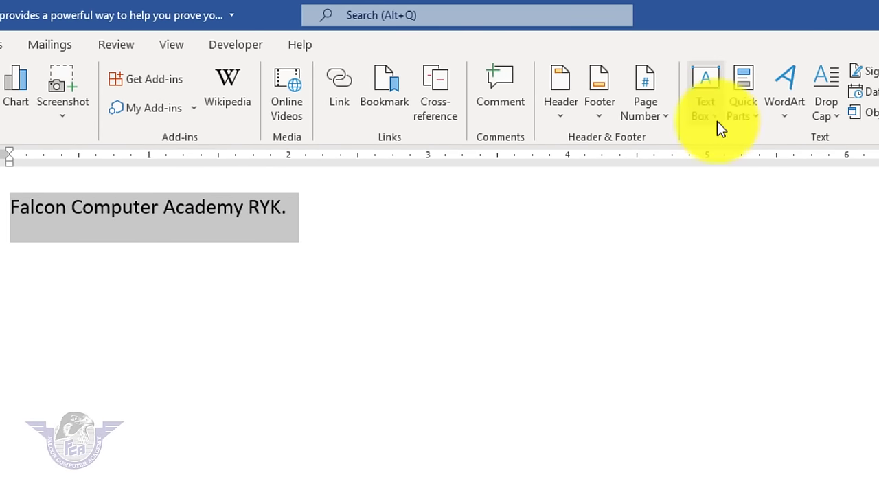
click(719, 121)
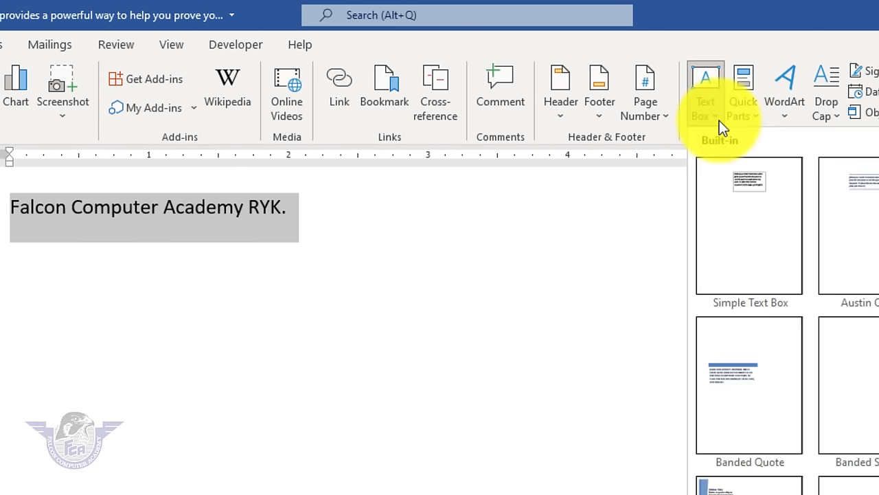
click(720, 120)
click(743, 118)
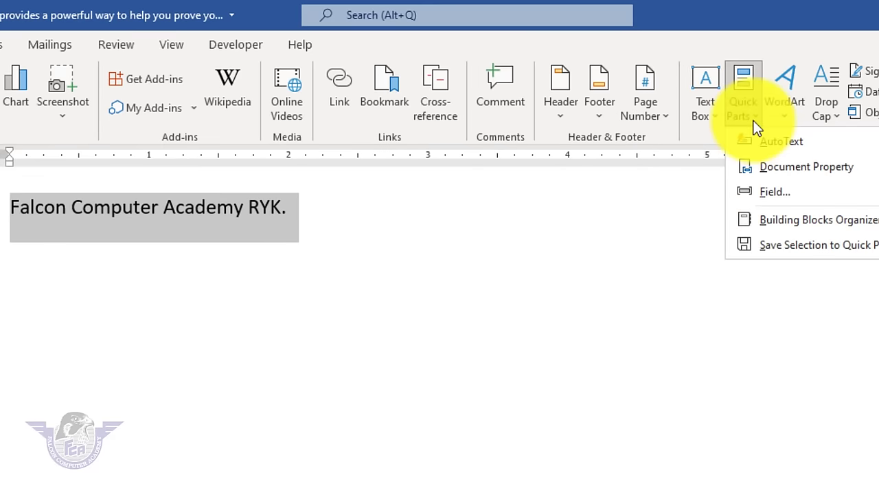
mouse_move(769, 141)
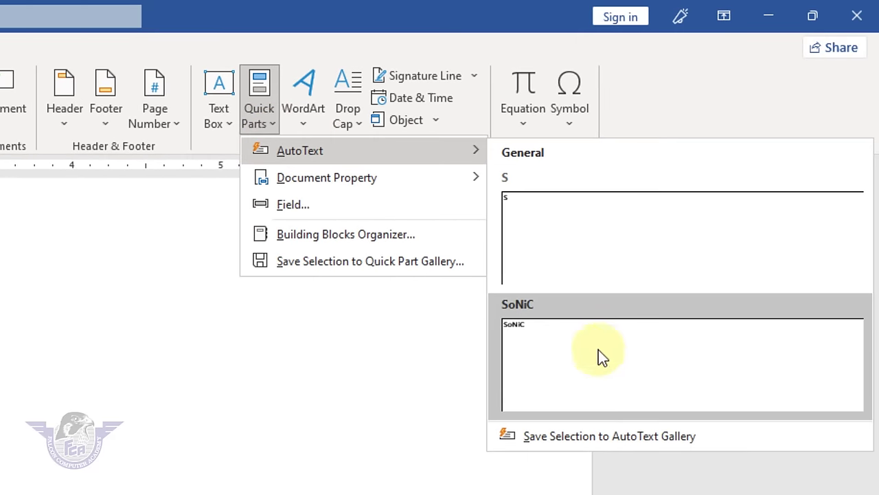
click(592, 433)
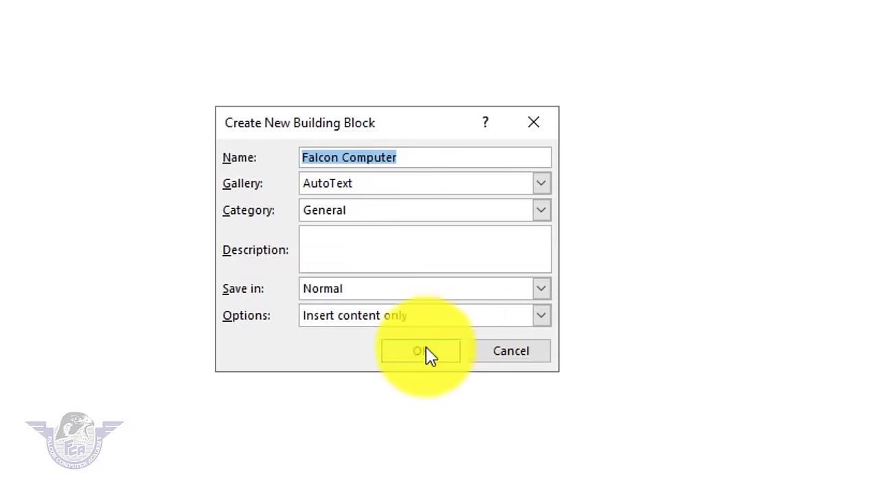
click(421, 352)
- Delete the line, then type 'falcon' twice, accepting the AutoText tip each time
key(Delete)
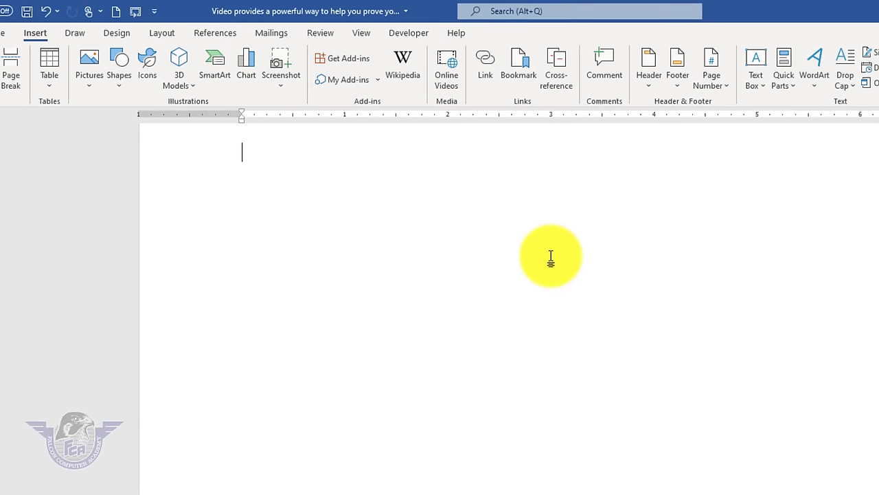
text(falcon)
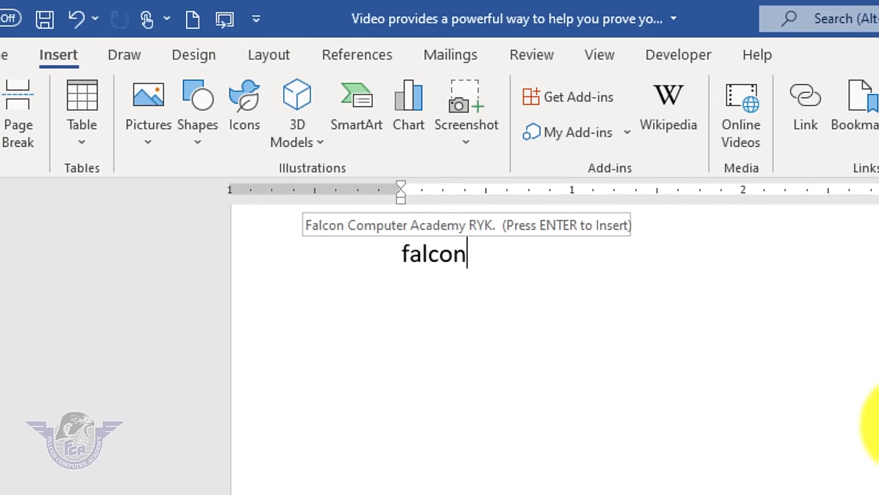
key(Return)
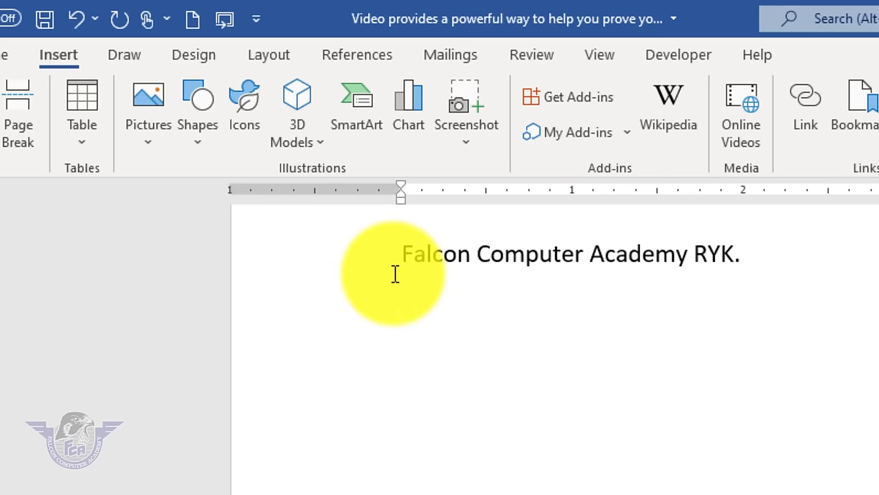
text(falcon)
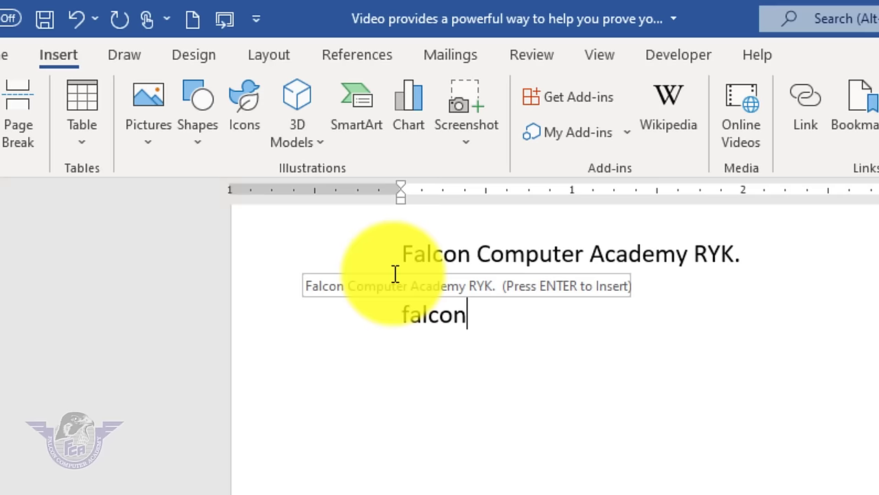
key(Return)
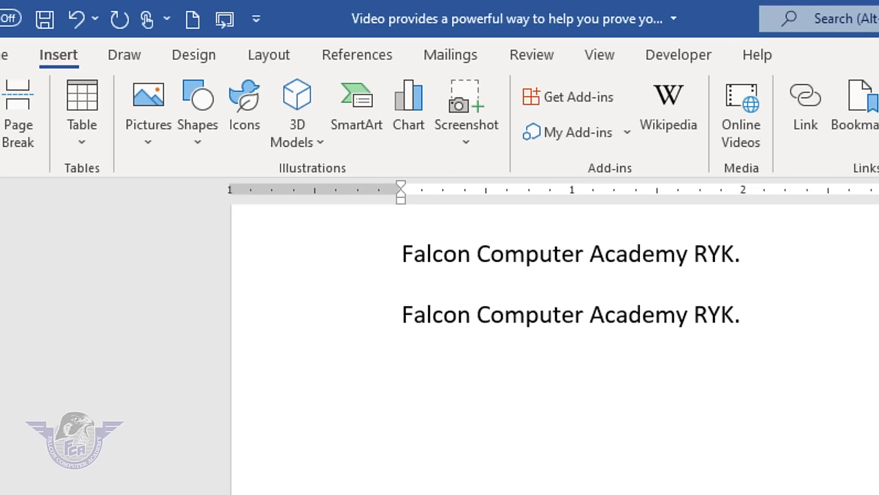
- Generate sample paragraphs on a new line with =rand()
click(748, 89)
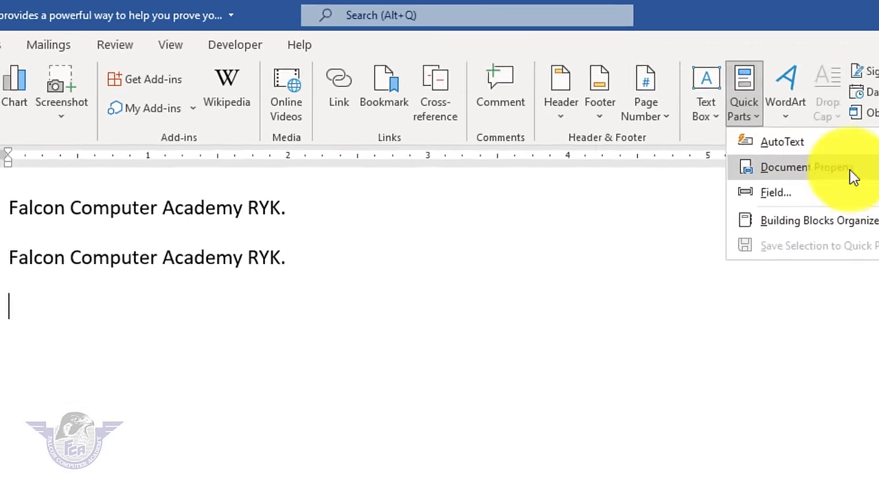
mouse_move(849, 172)
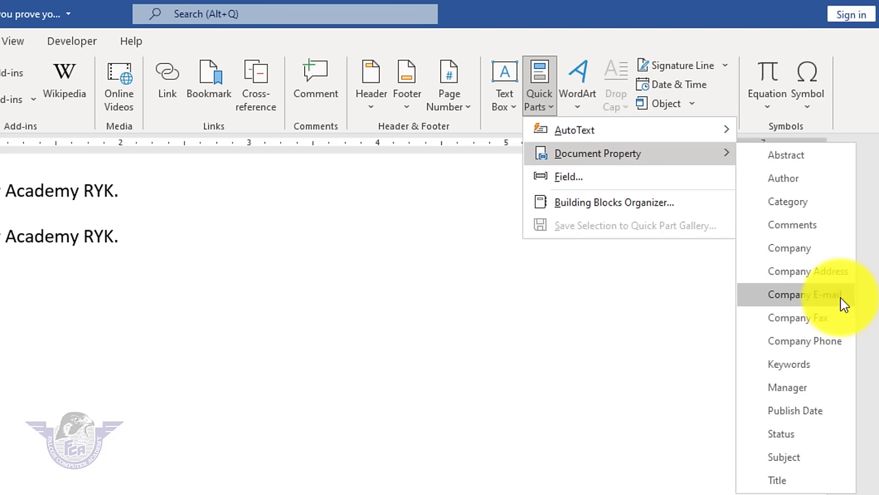
click(124, 288)
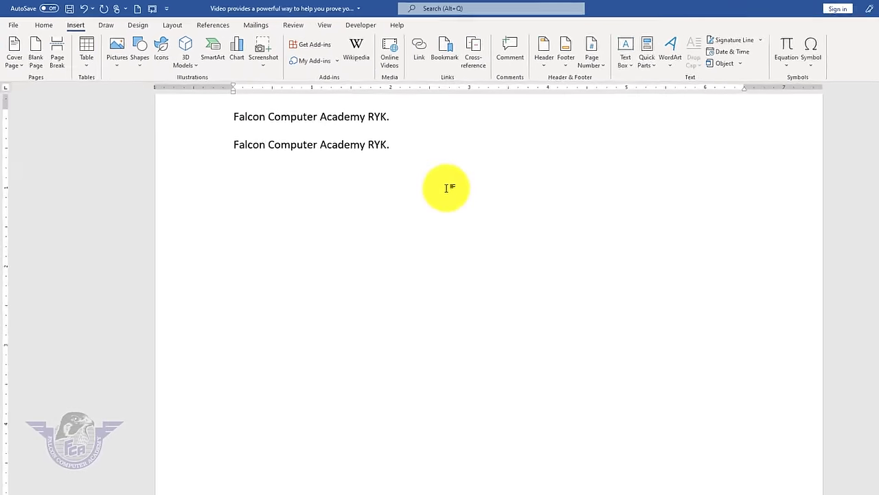
text(=rand)
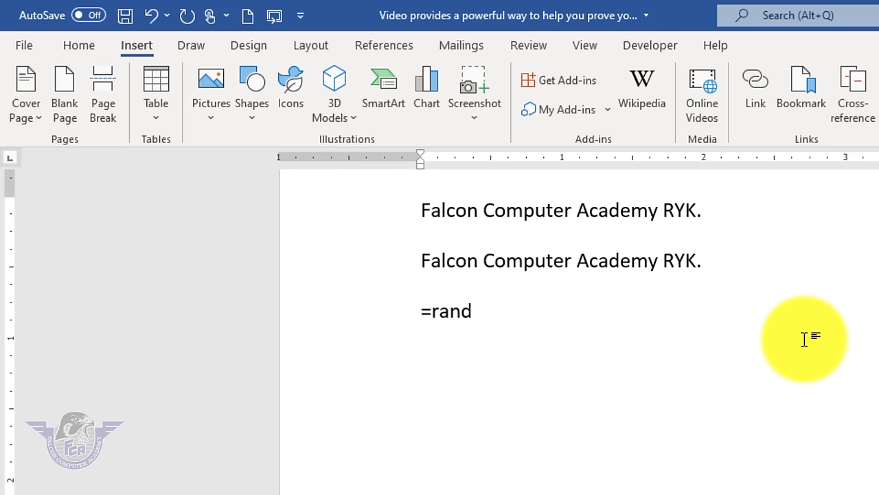
text(())
key(Return)
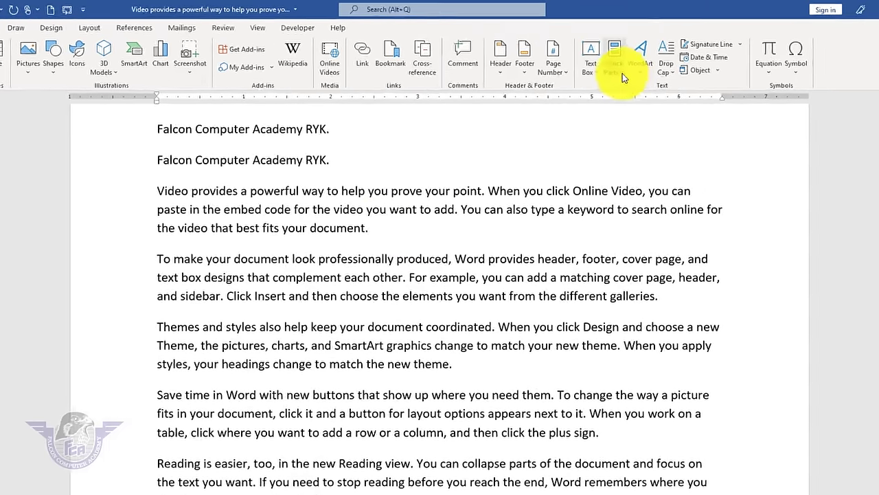
- Type the academy's e-mail address into the [Company E-mail] field ending the first paragraph
click(641, 61)
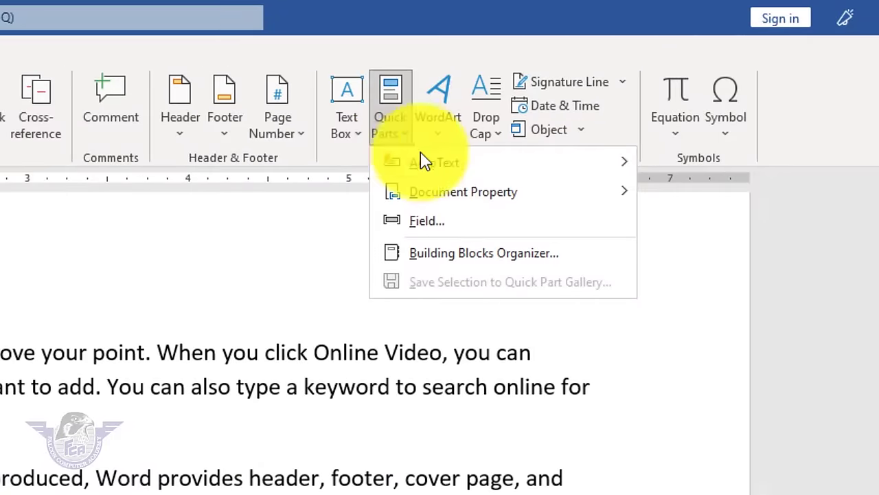
mouse_move(444, 193)
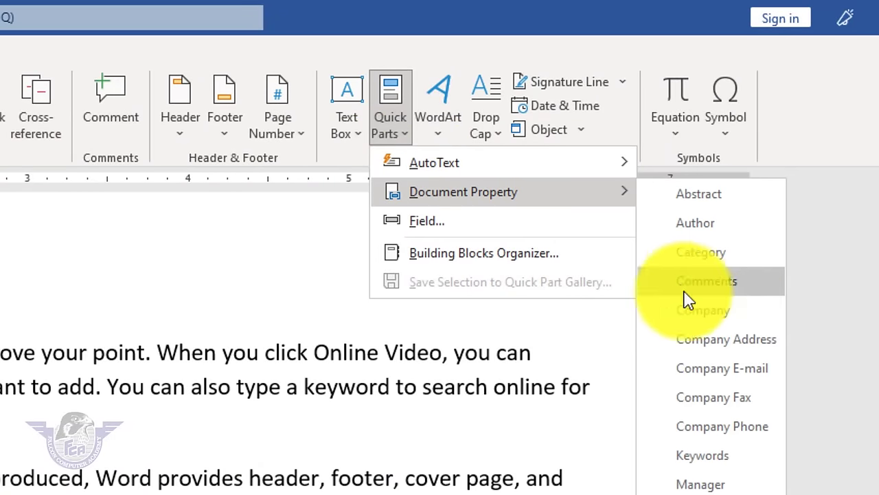
key(Escape)
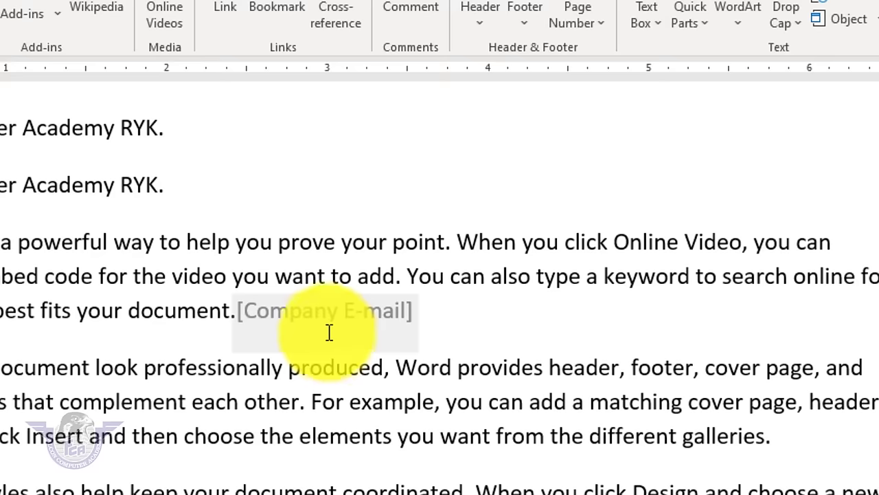
click(311, 316)
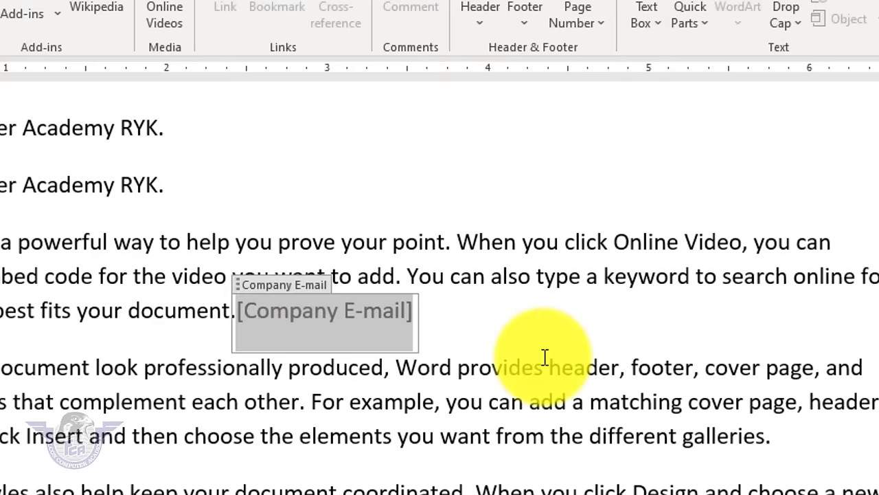
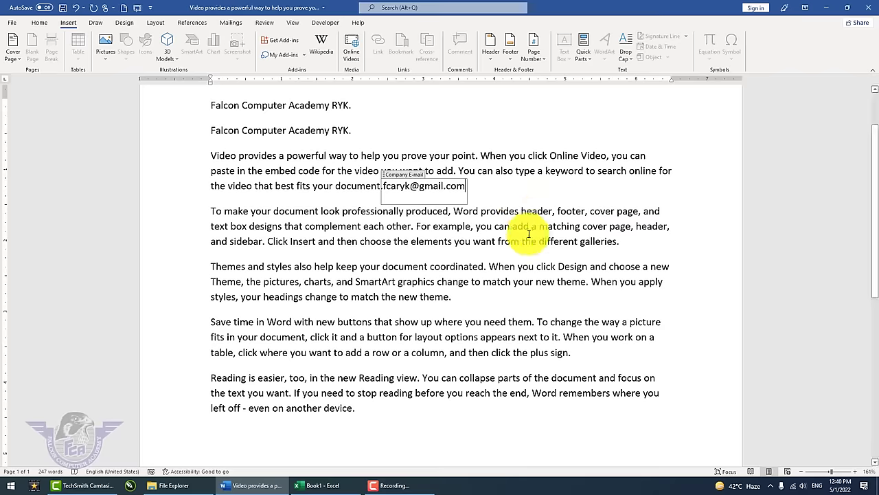
click(544, 432)
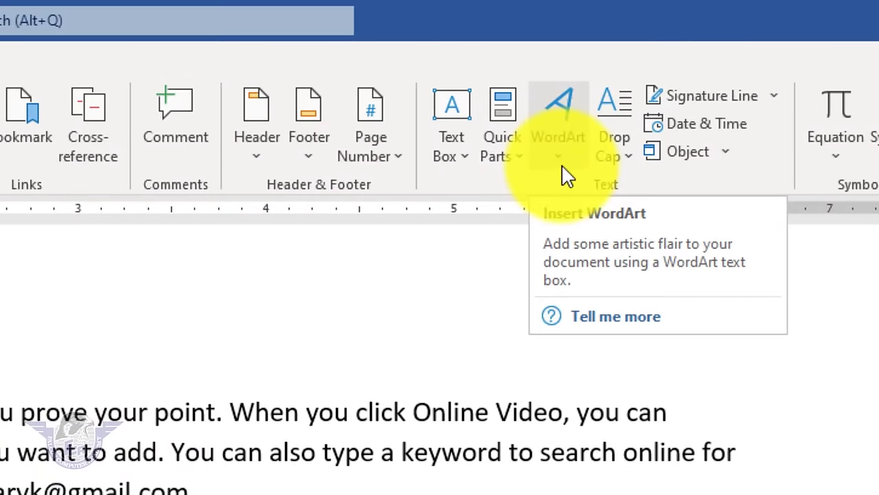
- Insert red-outline WordArt reading 'MS WORD 2021' and position it above the opening paragraphs
scroll(128, 479, down, 3)
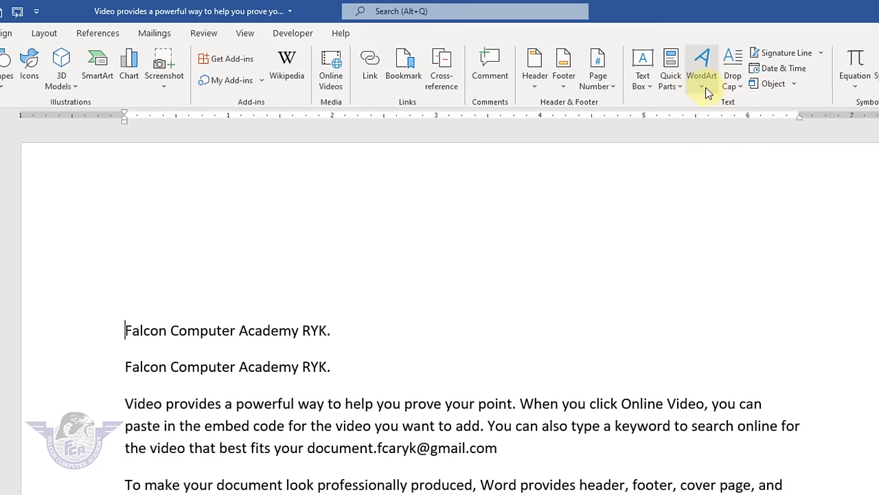
click(704, 82)
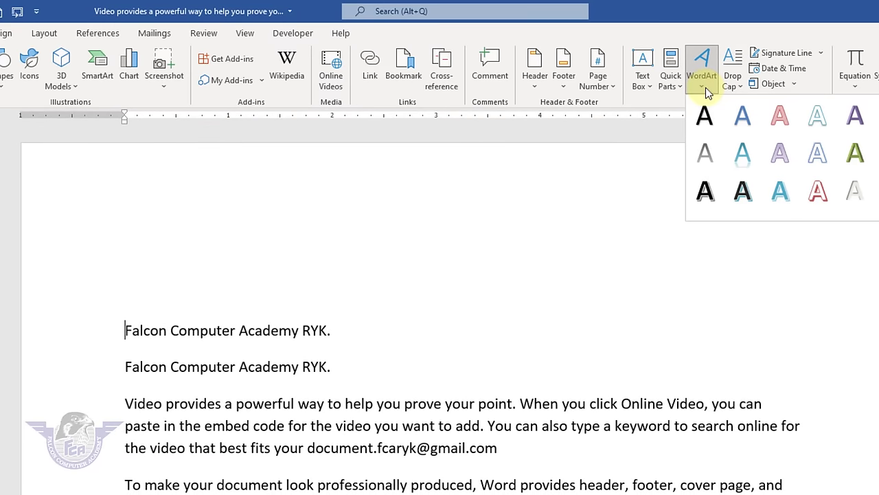
click(817, 191)
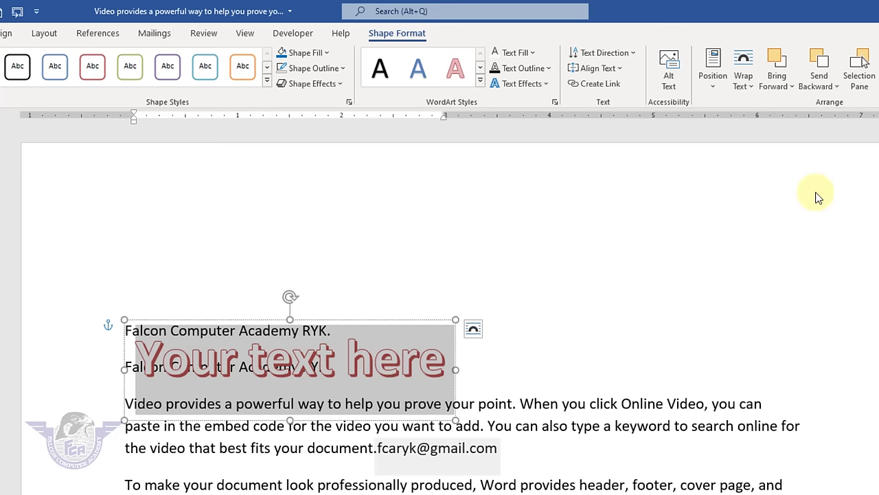
text(MS)
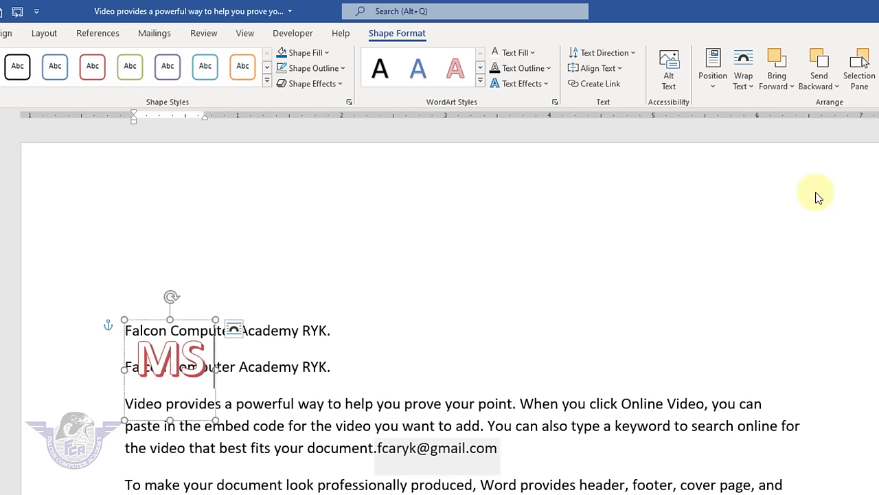
text( WORD 232)
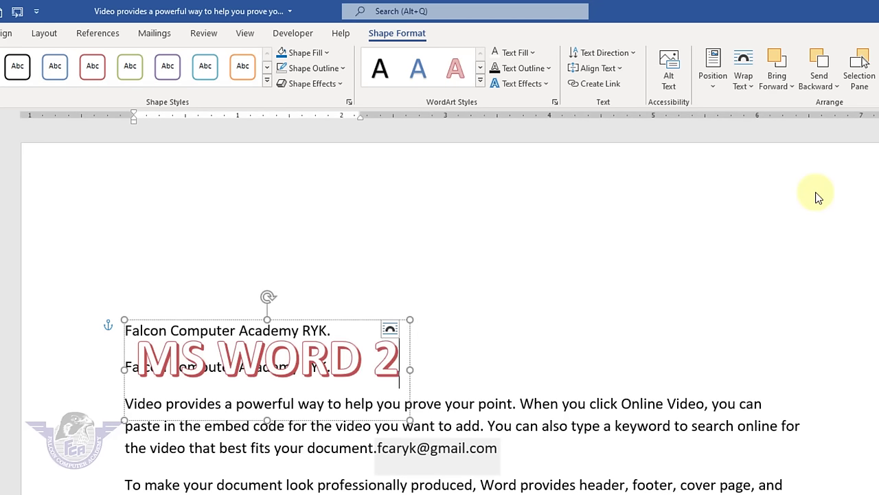
key(BackSpace)
key(BackSpace)
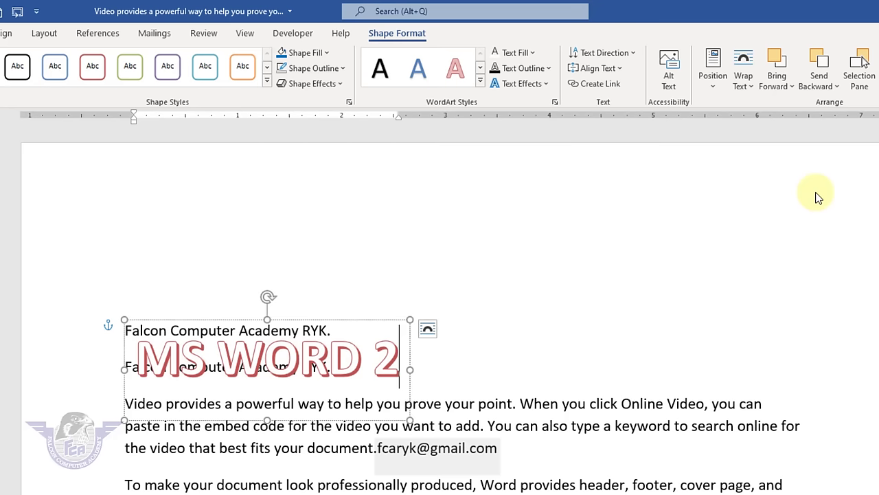
text(021)
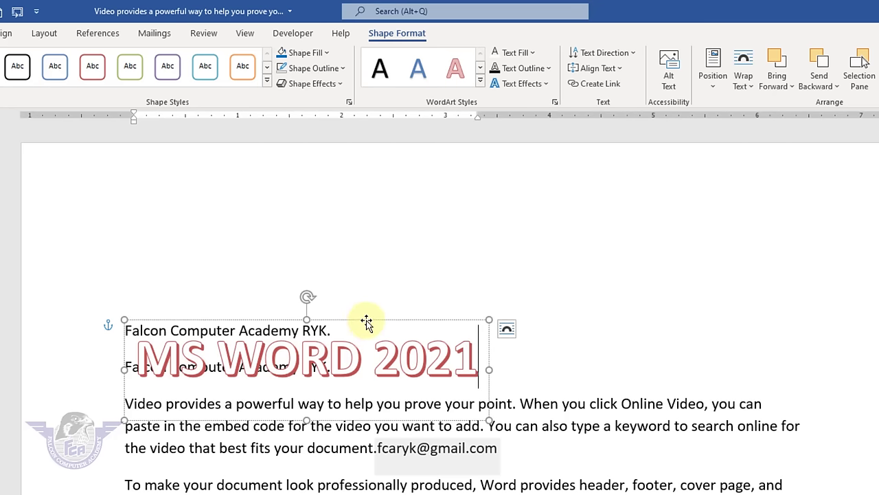
drag(367, 320, 532, 207)
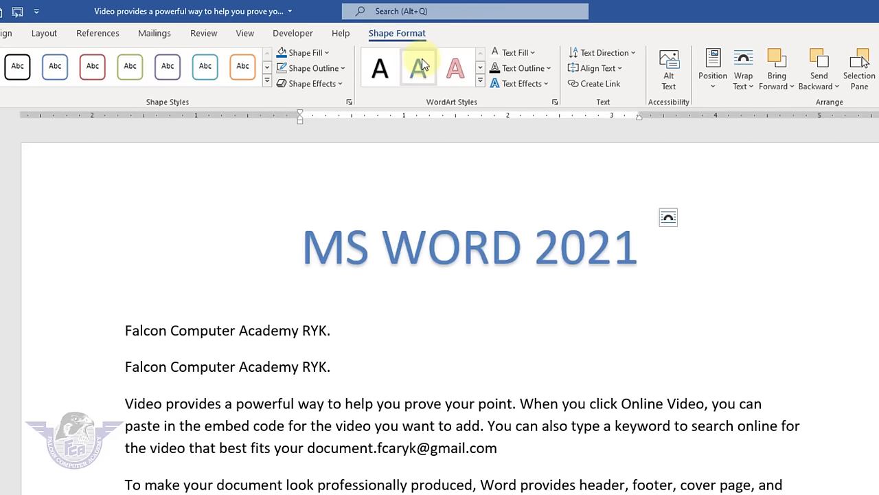
- Give the WordArt the Black Bruno font and red font colour
click(0, 33)
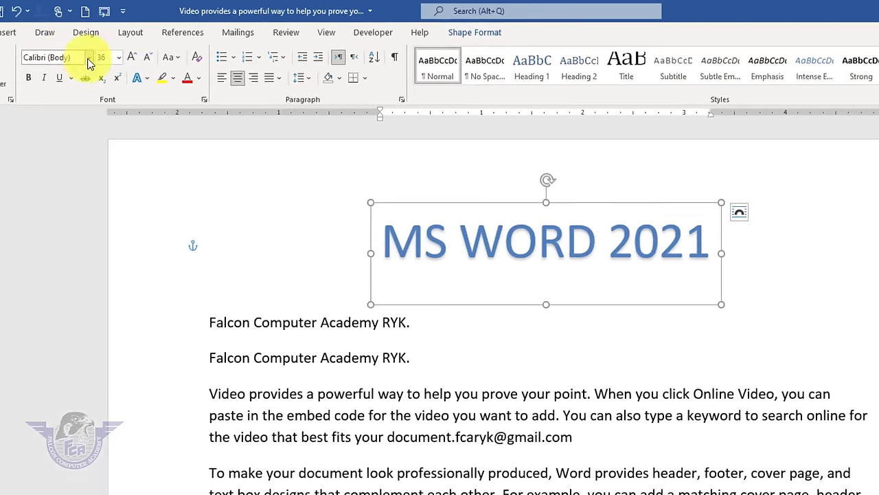
click(177, 56)
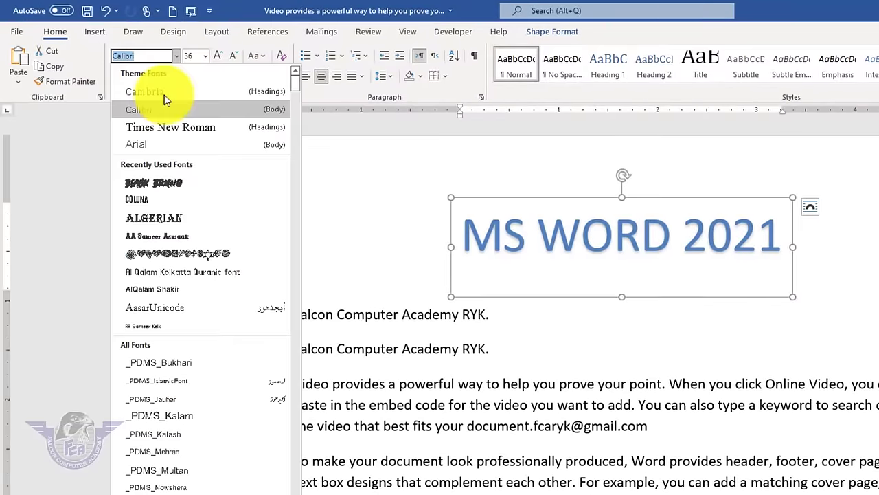
click(160, 181)
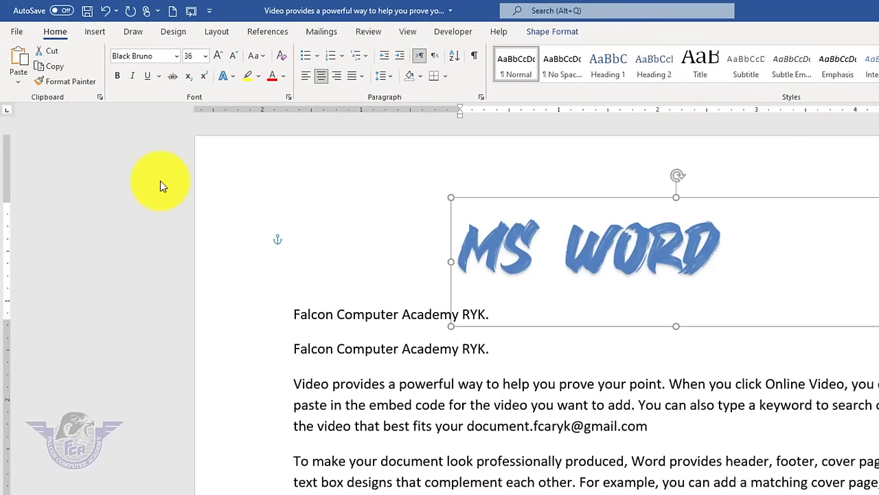
click(283, 78)
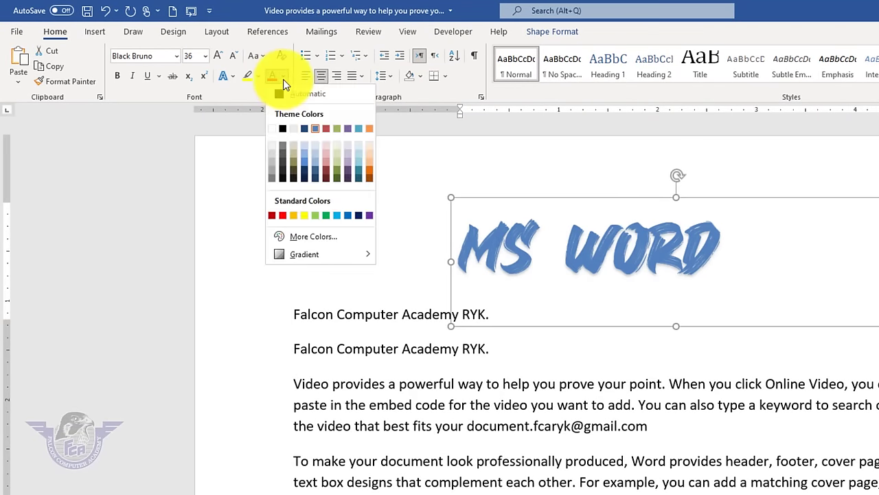
click(269, 219)
- Change the WordArt font to AA Sameer Asmaa and nudge it slightly right
click(668, 245)
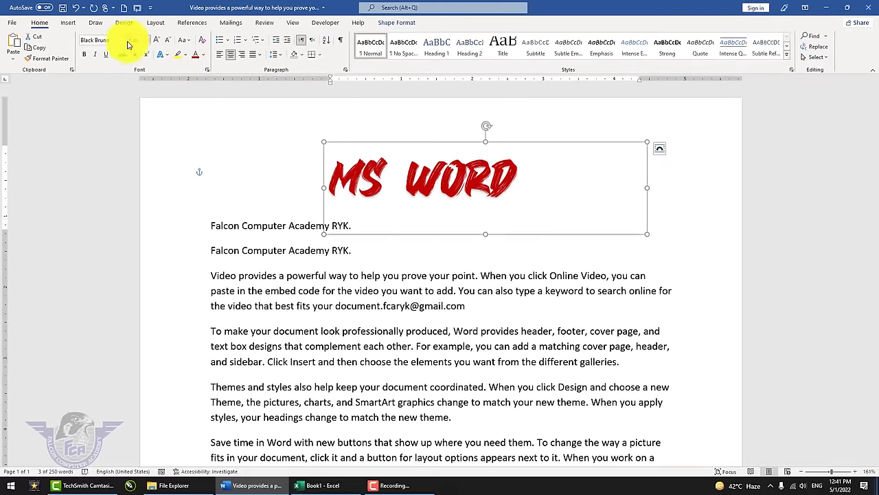
click(129, 41)
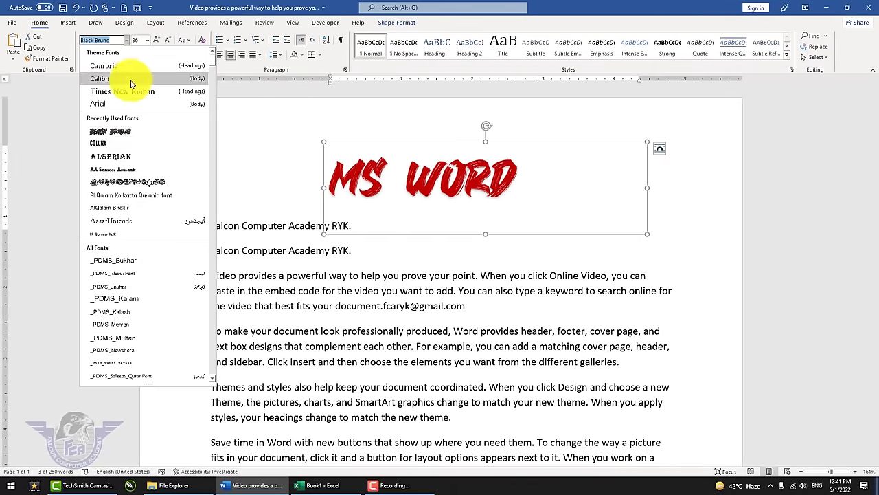
click(151, 172)
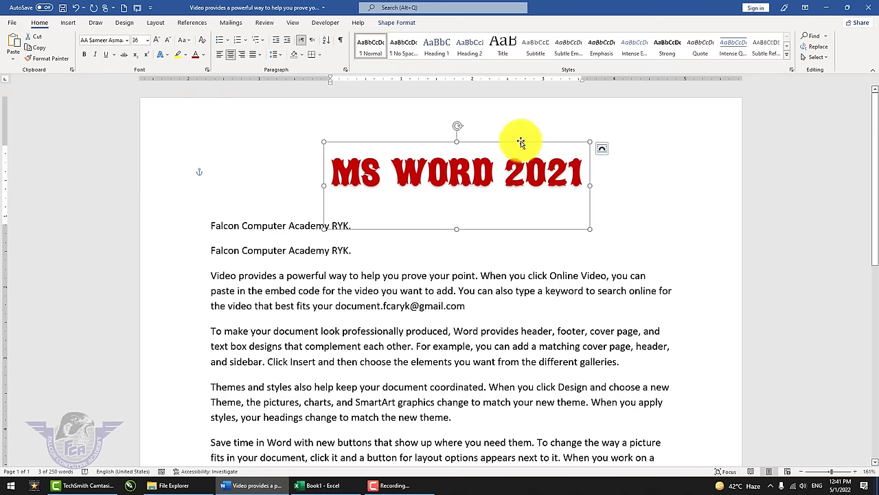
drag(549, 140, 577, 140)
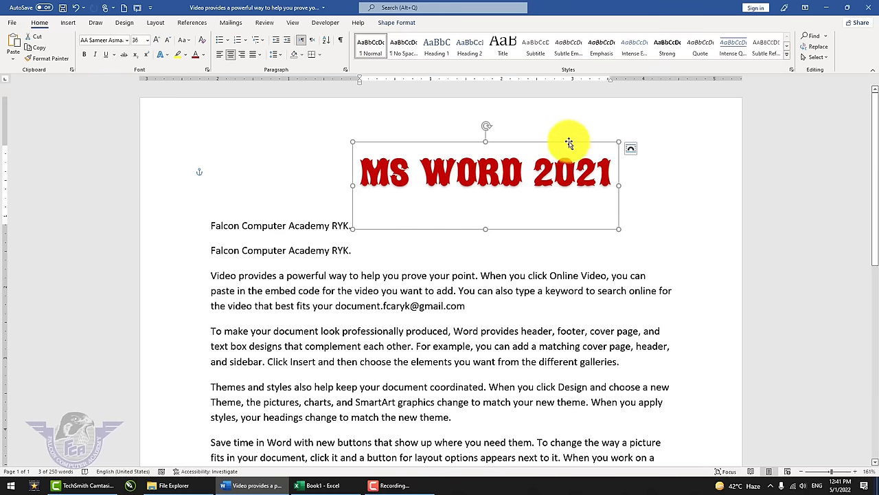
click(68, 24)
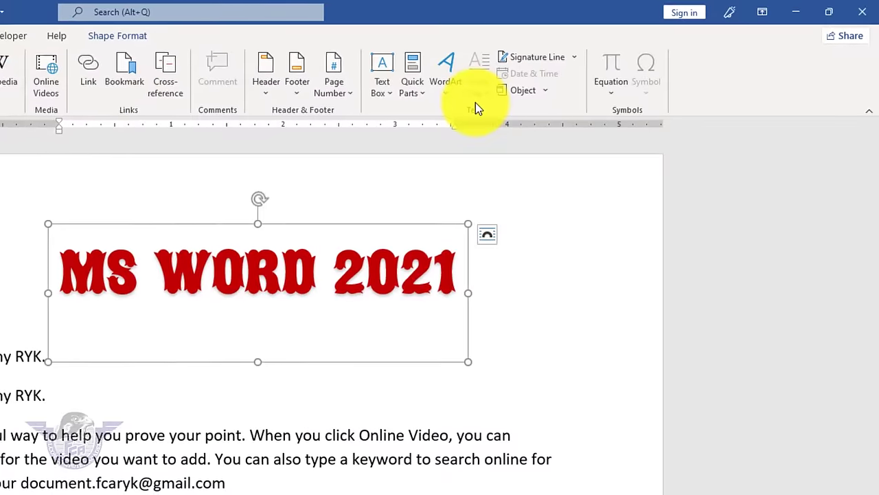
click(319, 443)
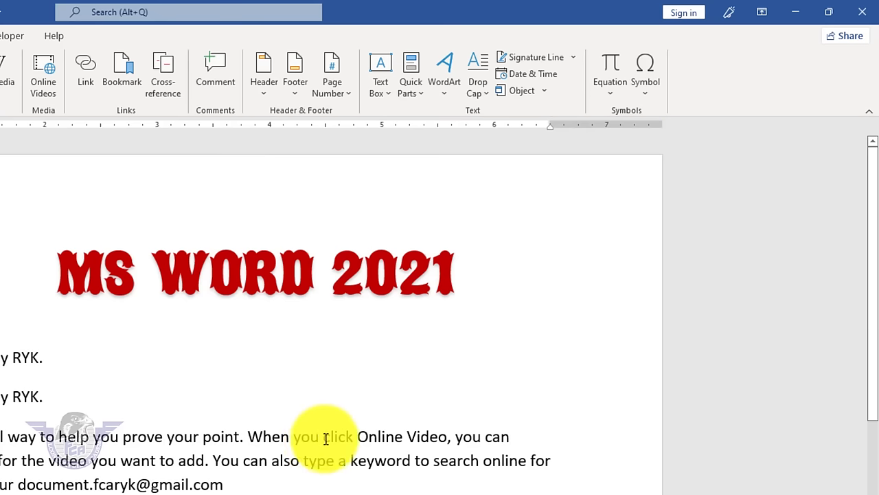
- Delete all content and generate a sample paragraph with =rand(1,15)
key(ctrl+a)
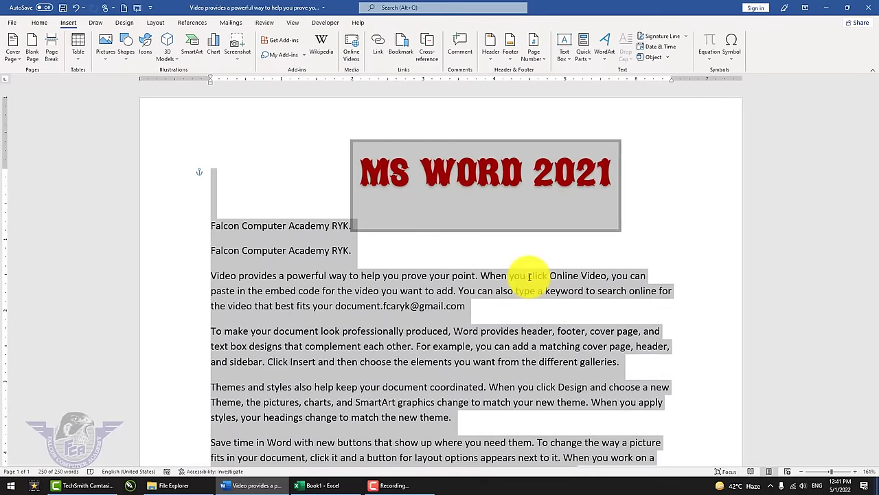
key(Delete)
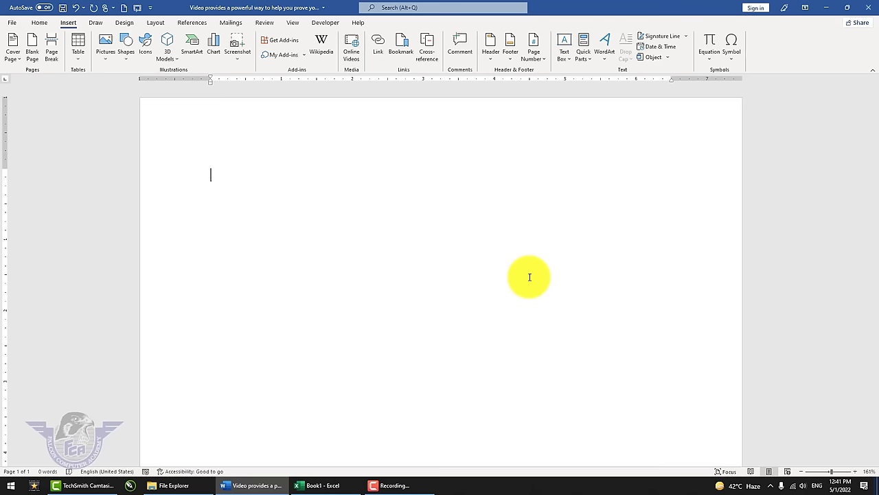
text(=)
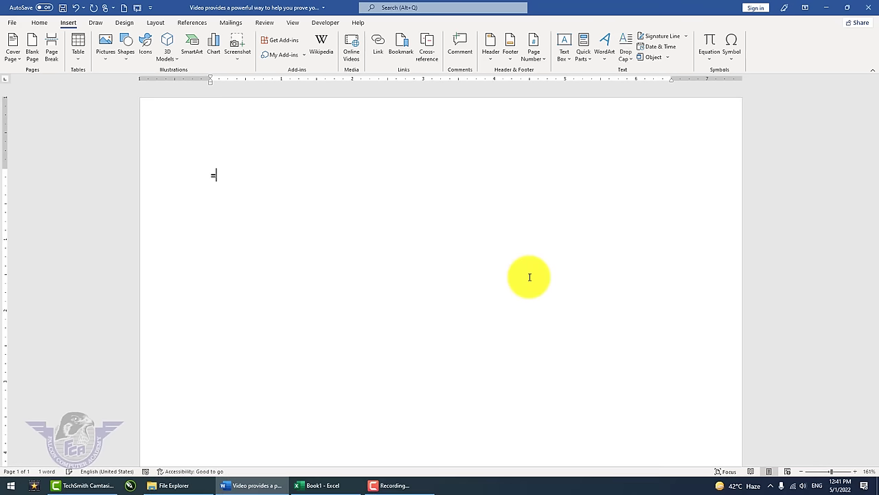
text(rand()
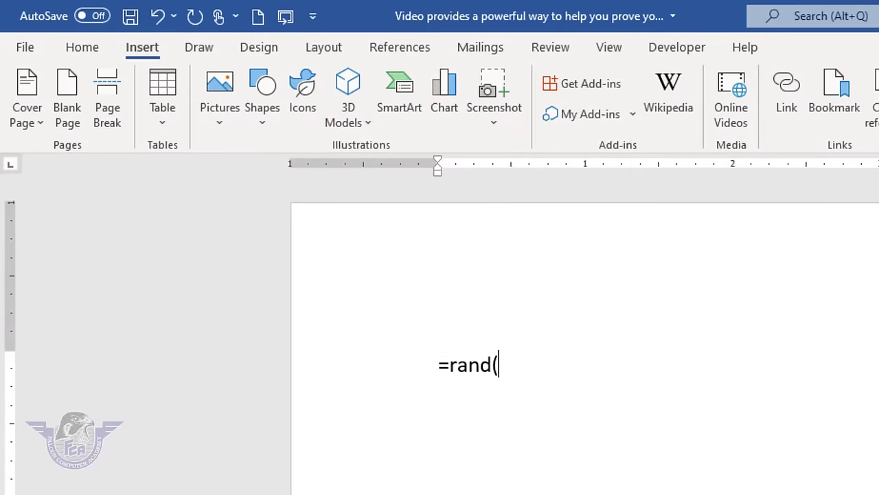
text(1,15))
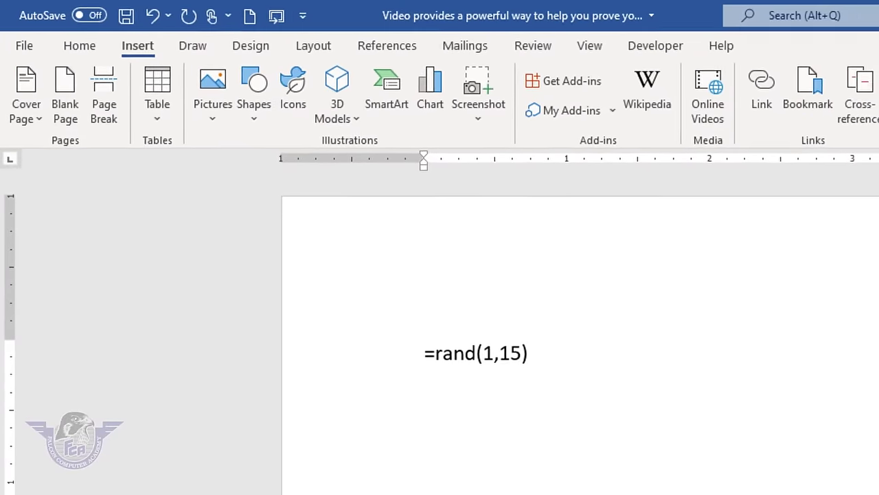
key(Return)
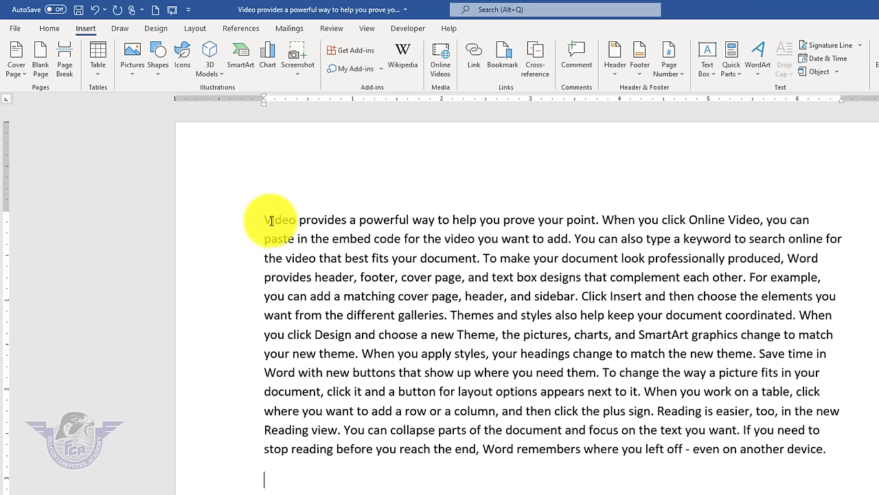
- Select the whole sample paragraph beginning 'Video provides a powerful way'
drag(272, 220, 352, 222)
click(371, 238)
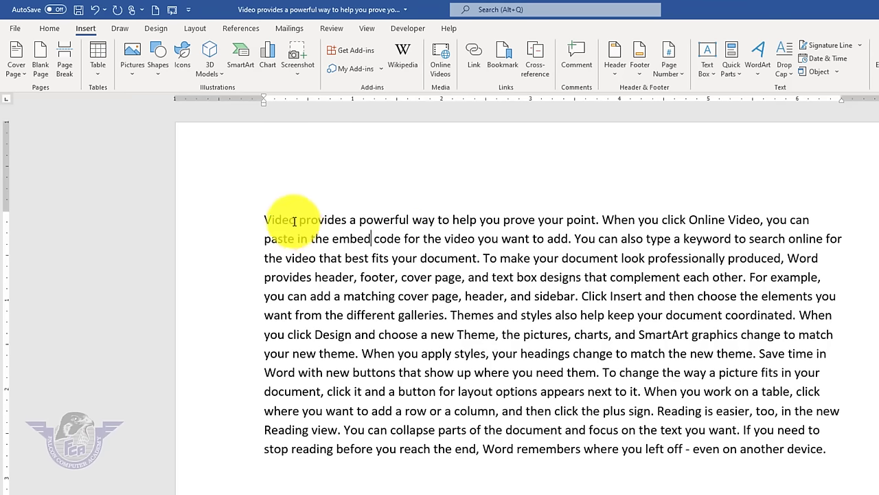
double_click(278, 219)
click(298, 225)
drag(297, 224, 233, 231)
drag(834, 449, 231, 210)
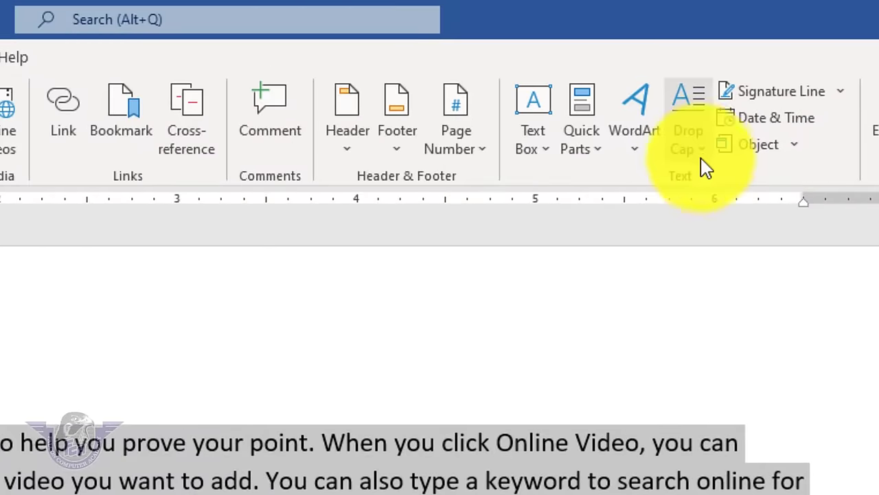
click(743, 102)
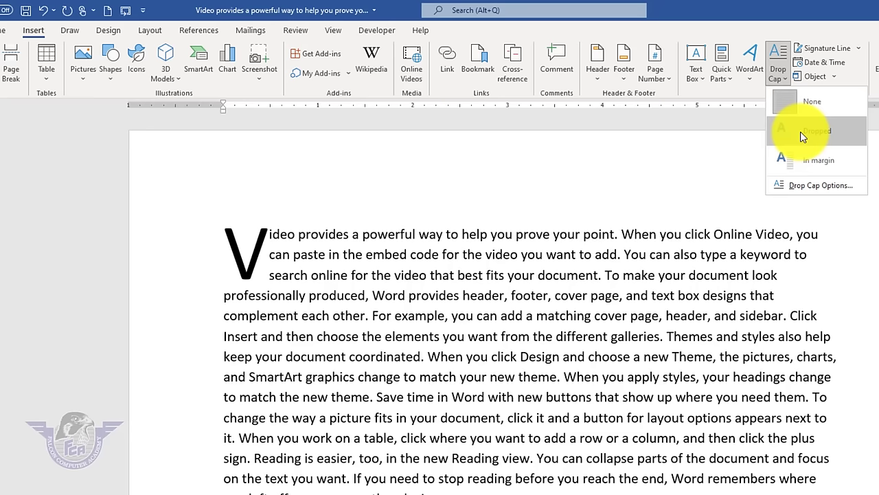
click(800, 132)
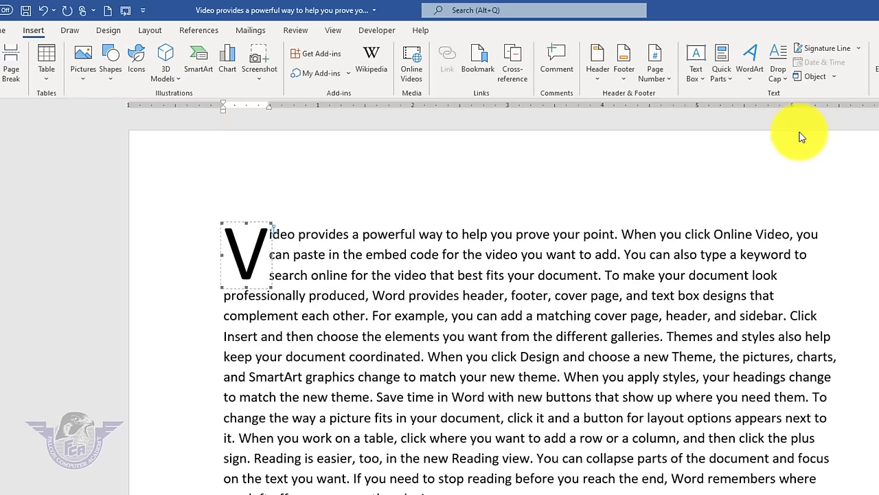
click(789, 83)
click(828, 183)
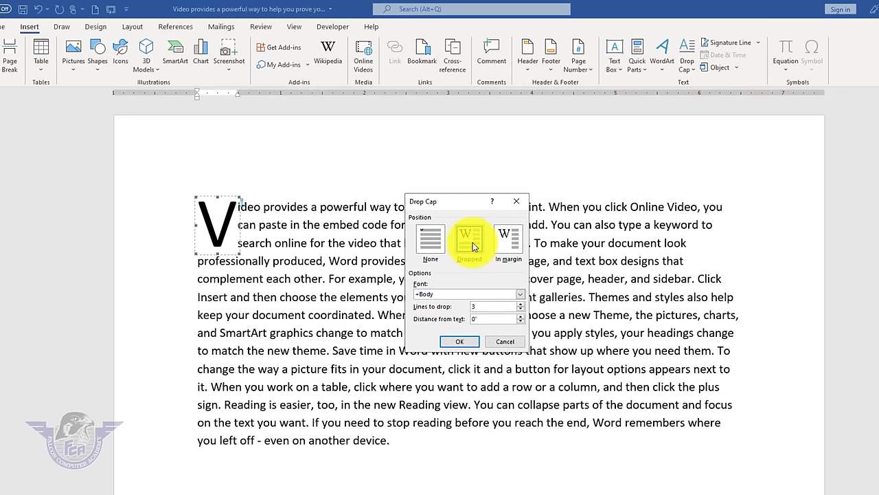
click(520, 304)
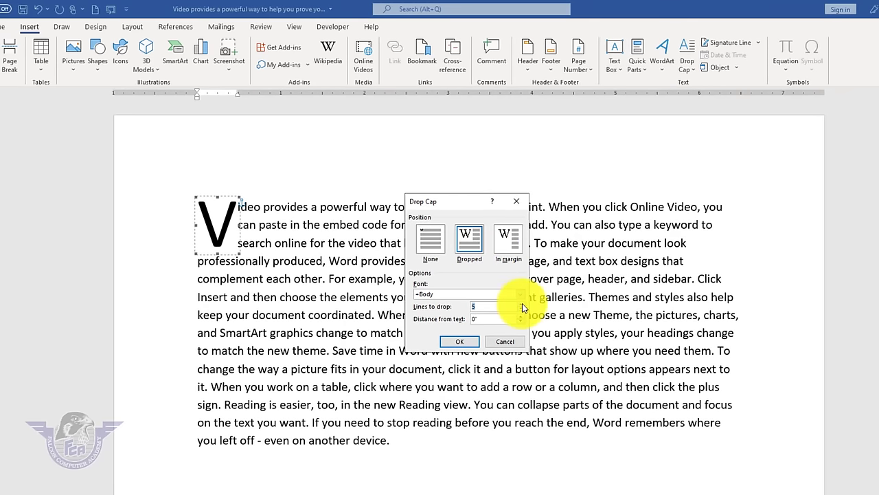
click(460, 341)
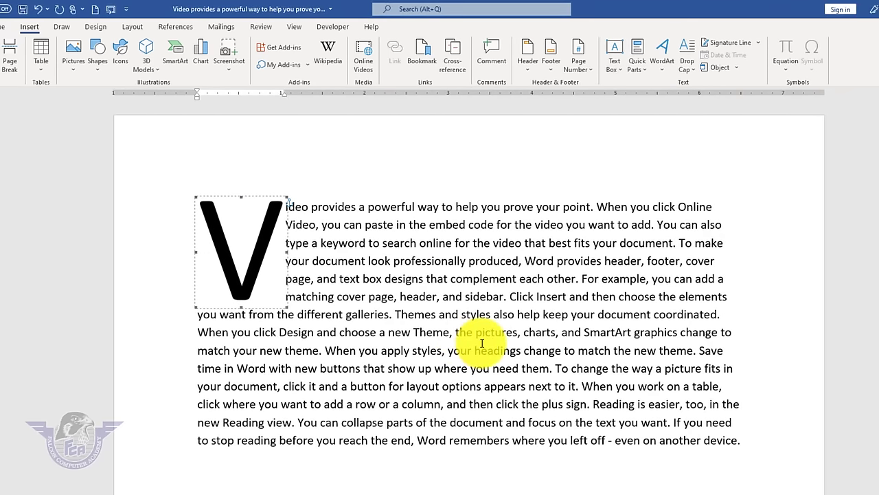
click(482, 343)
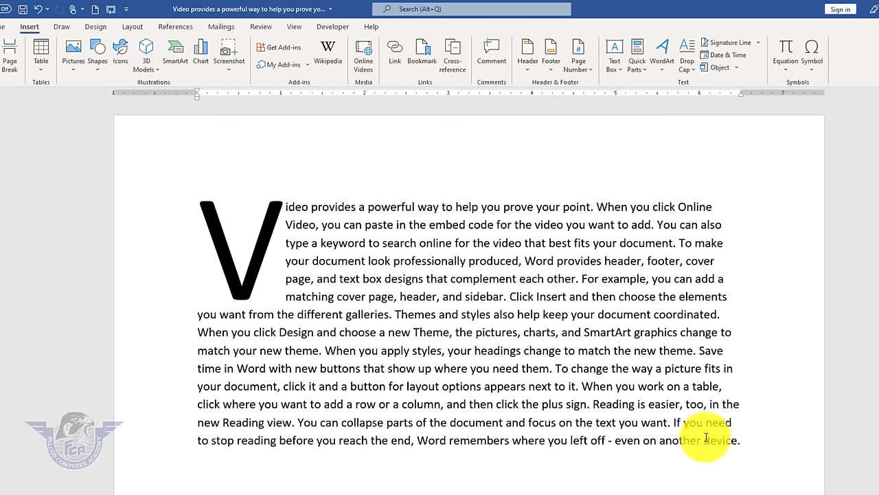
triple_click(623, 426)
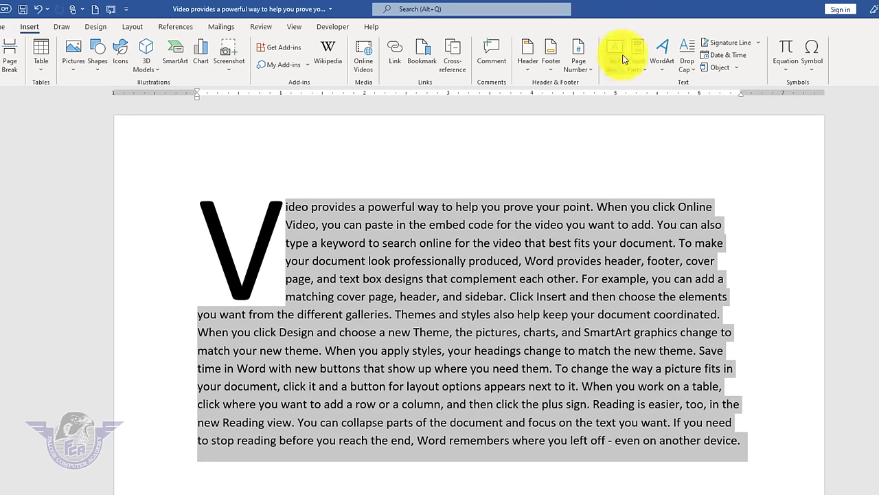
click(689, 65)
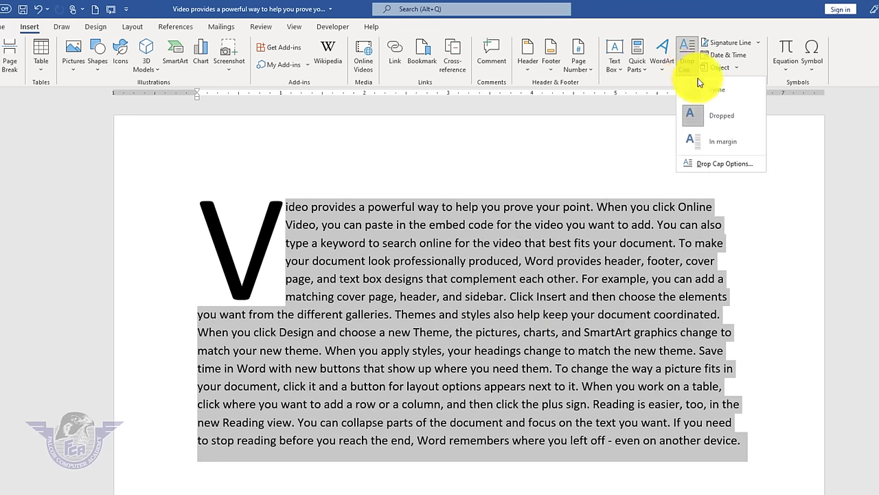
click(698, 82)
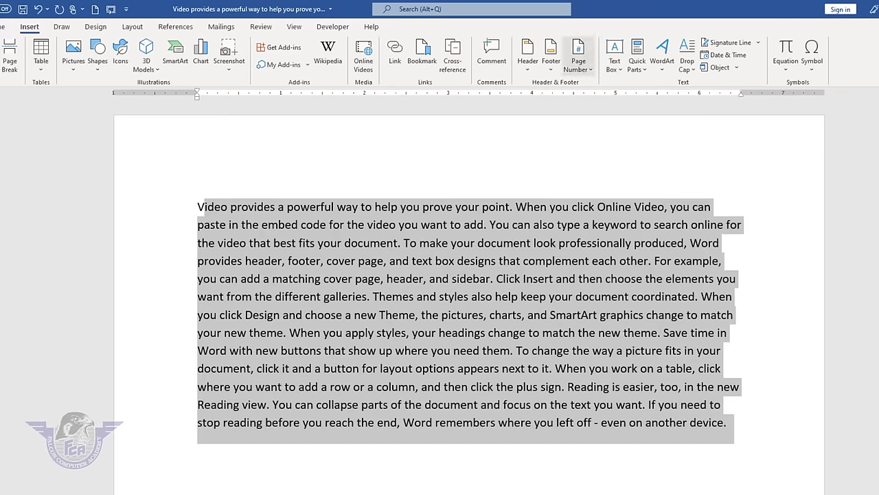
click(739, 428)
- Add a signature line below the paragraph with the signer's name and title CEO
key(Return)
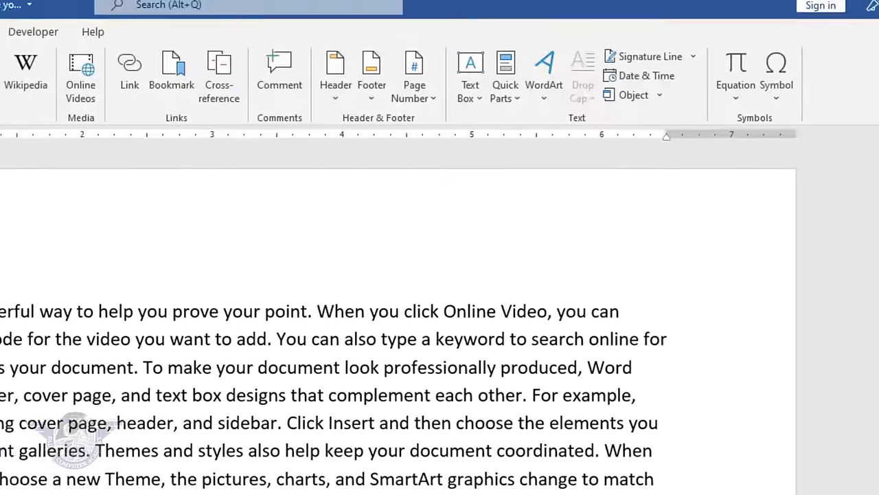
click(642, 60)
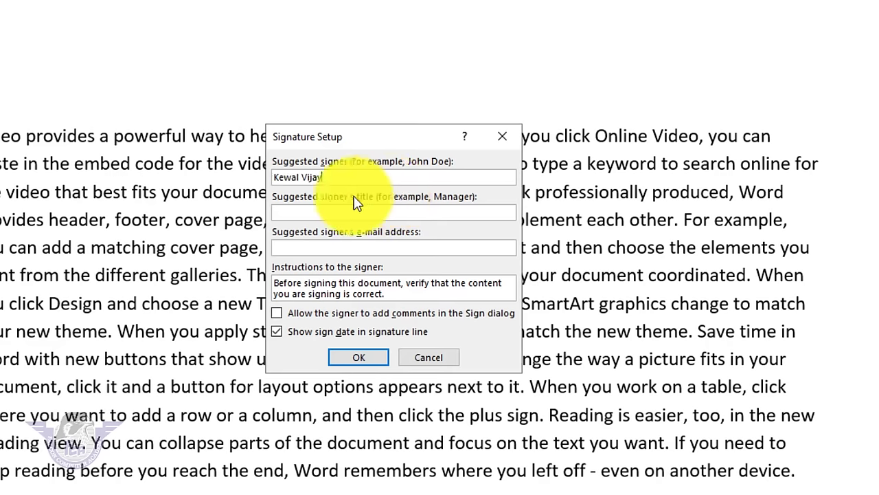
click(300, 210)
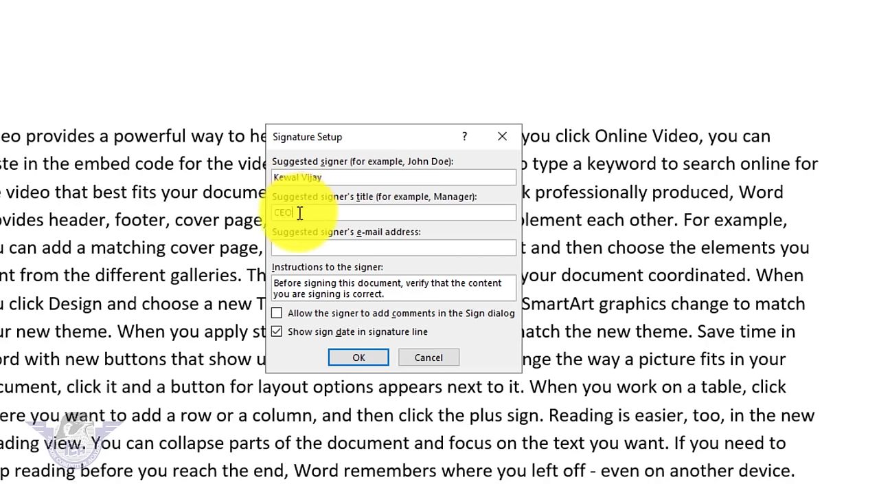
click(308, 248)
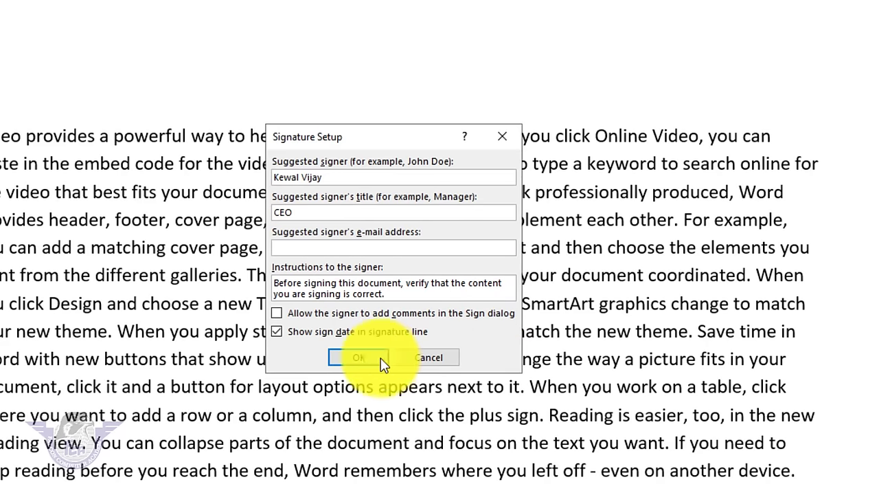
click(359, 358)
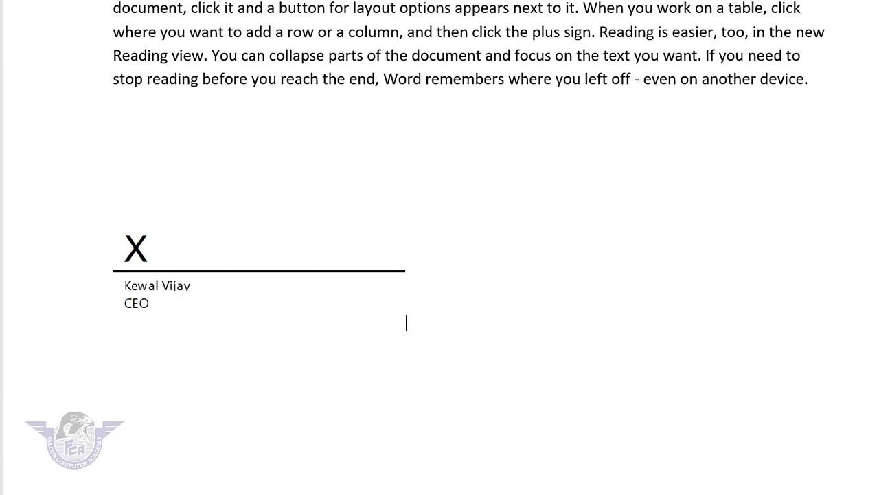
scroll(711, 218, up, 3)
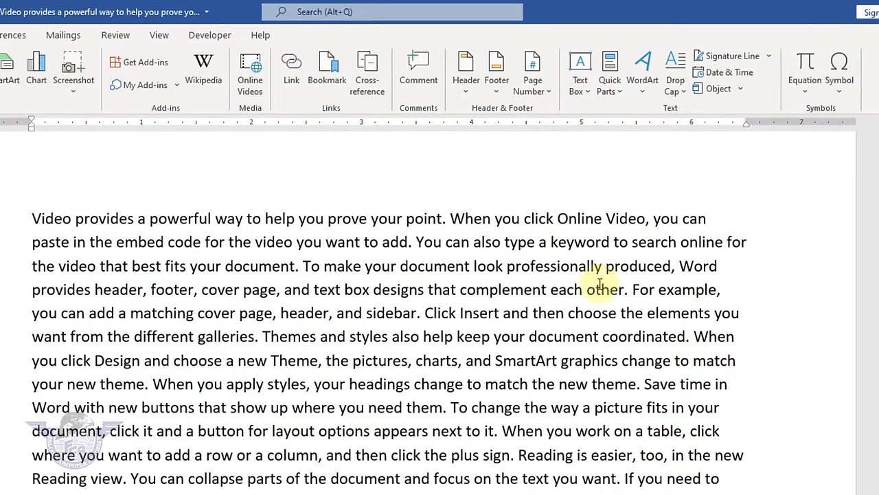
- Insert the long date 'Sunday, May 1, 2022' before the word 'cover'
click(202, 294)
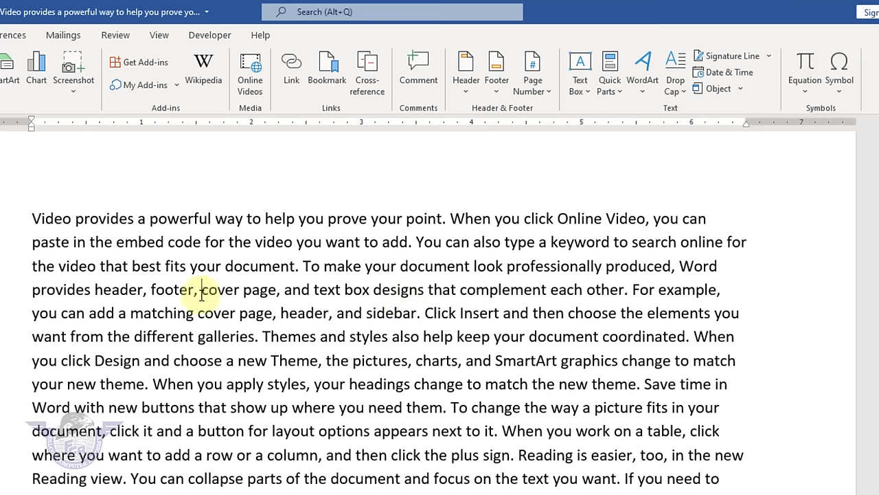
click(715, 74)
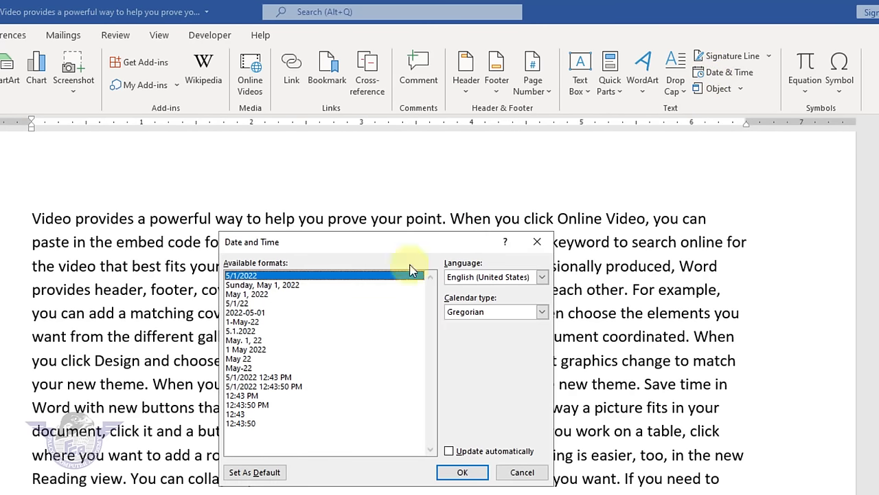
click(273, 286)
click(463, 472)
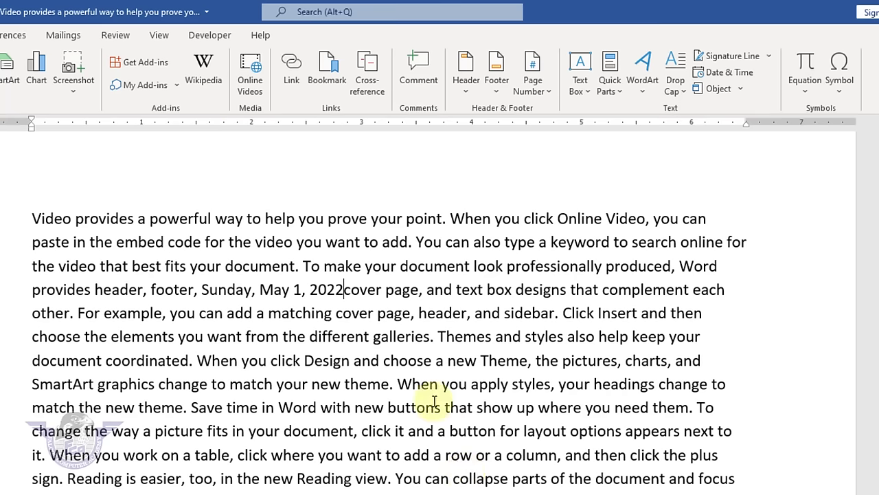
drag(347, 291, 218, 289)
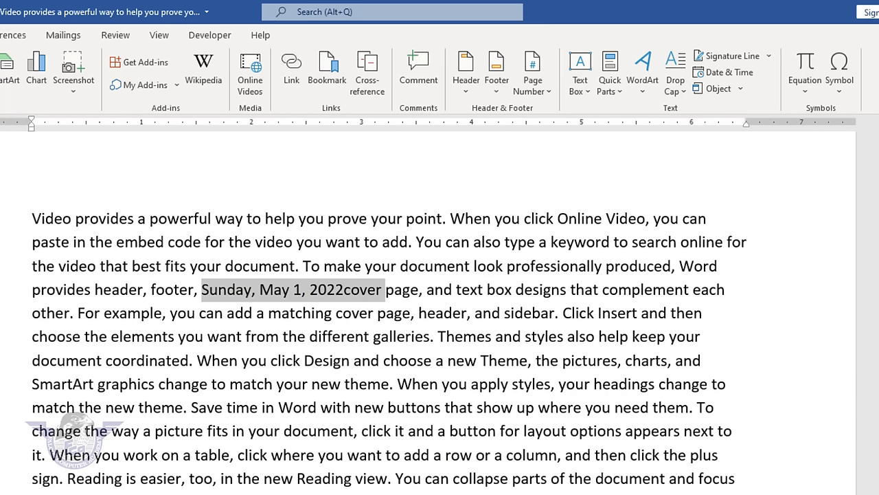
click(297, 481)
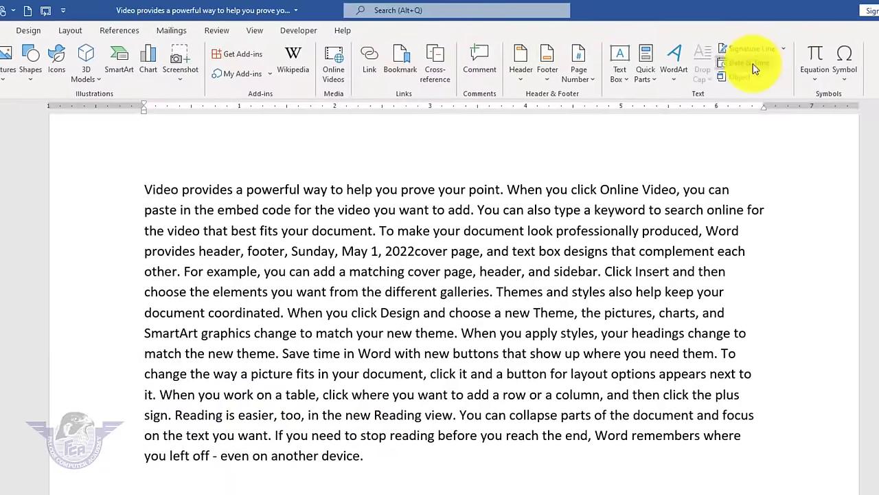
- Insert the date and time 5/1/2022 12:44:04 PM on the blank line below
click(749, 63)
click(344, 335)
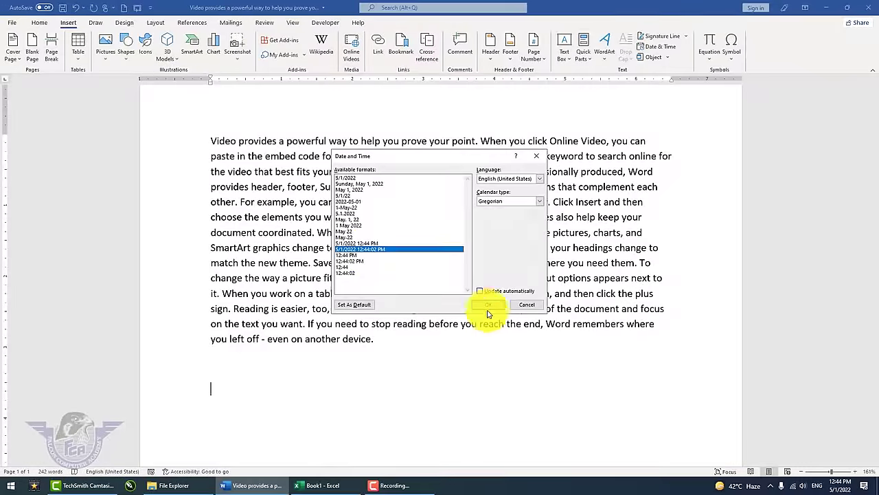
click(491, 320)
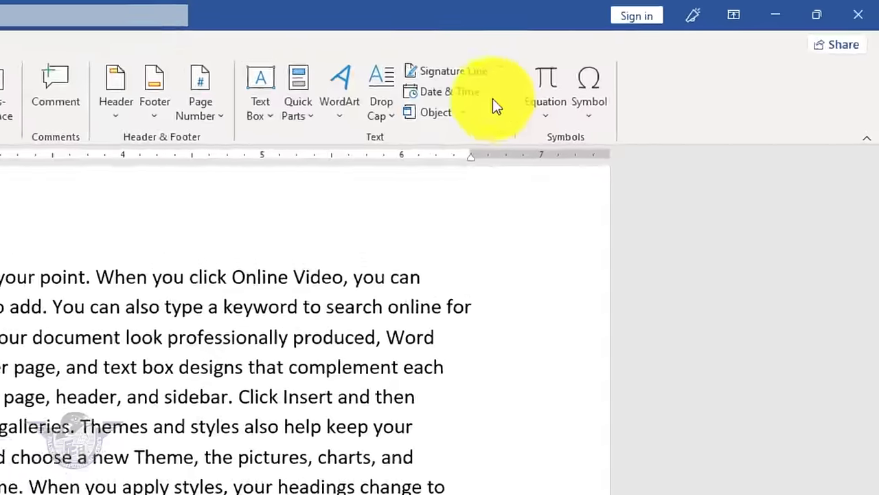
click(464, 114)
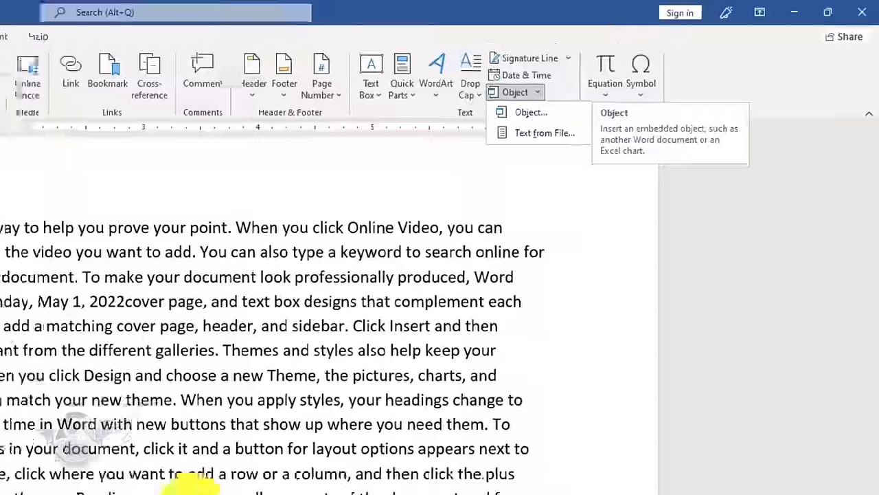
- Embed a new Excel worksheet object on a blank line below the paragraph
click(319, 382)
key(Return)
key(Return)
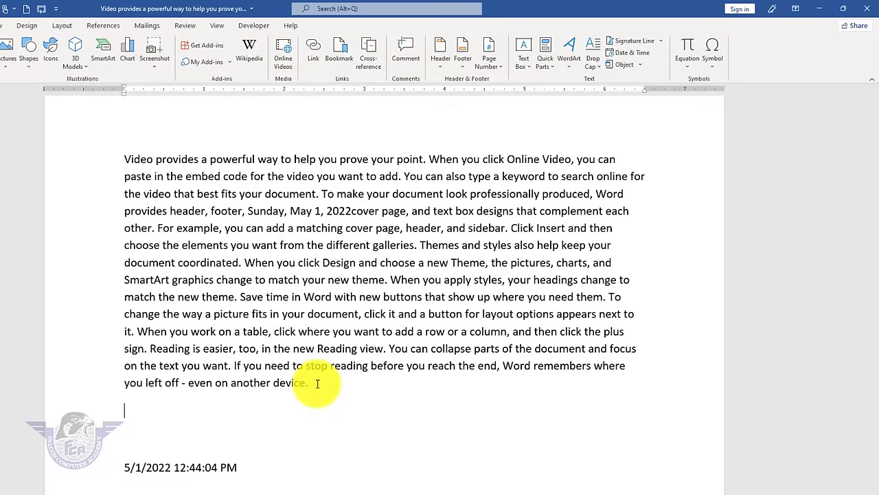
key(Up)
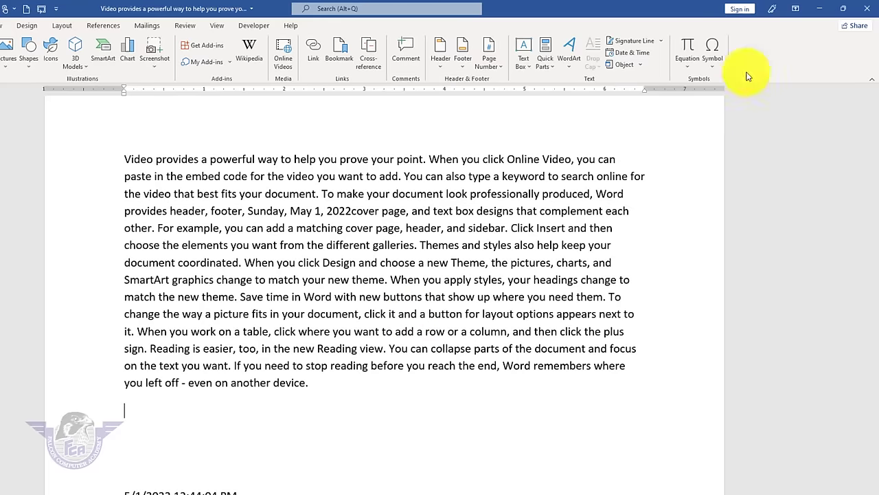
click(641, 66)
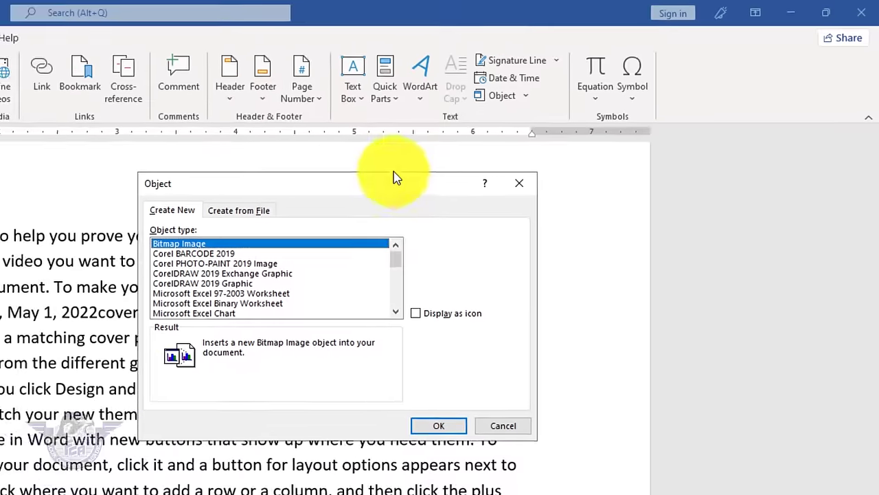
click(386, 318)
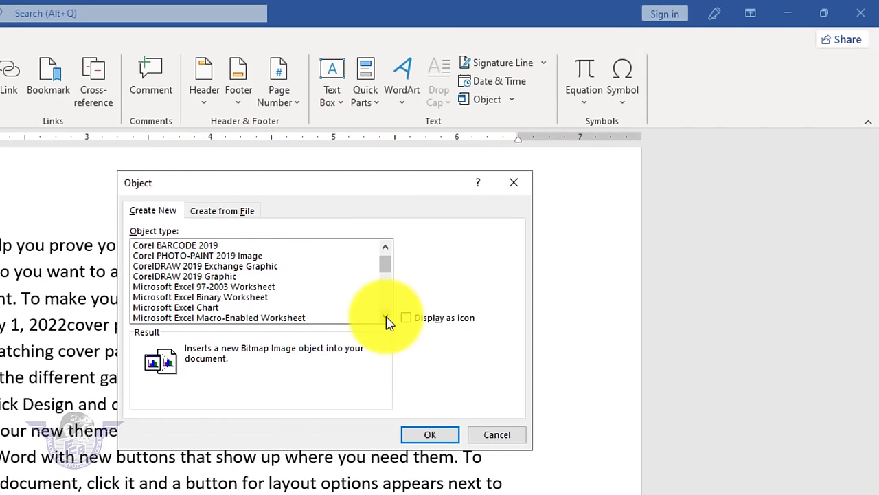
click(387, 318)
click(386, 318)
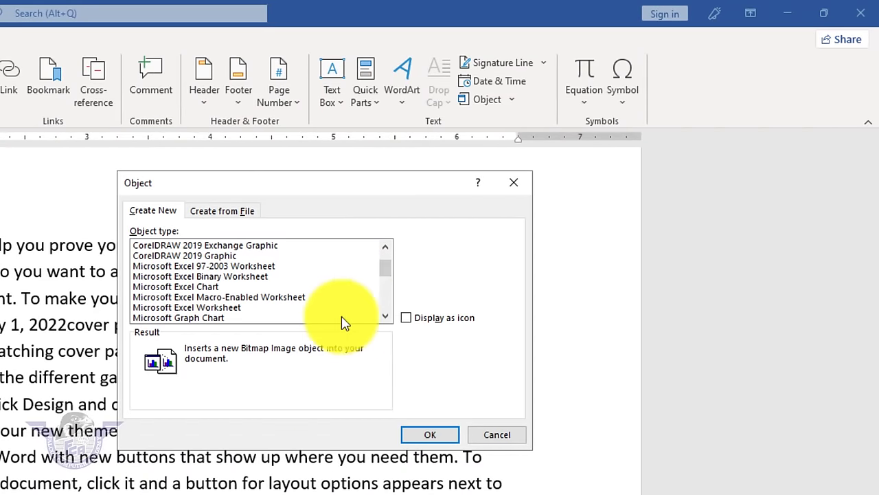
click(228, 308)
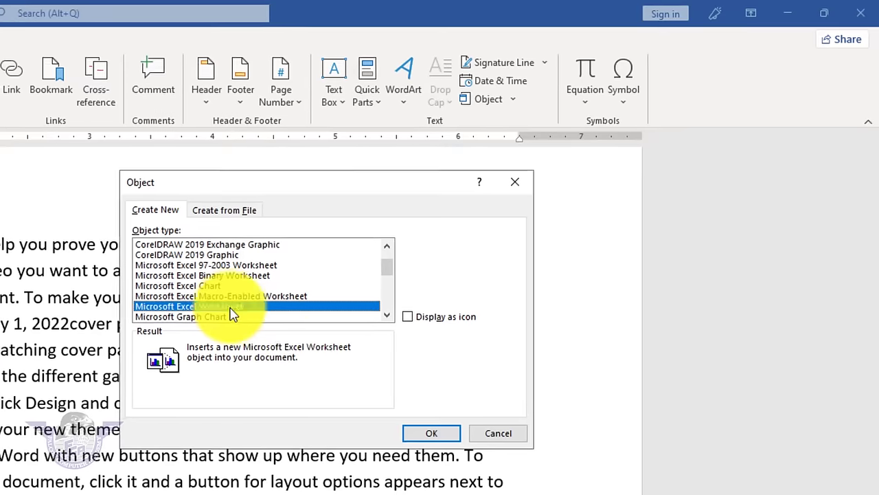
click(430, 434)
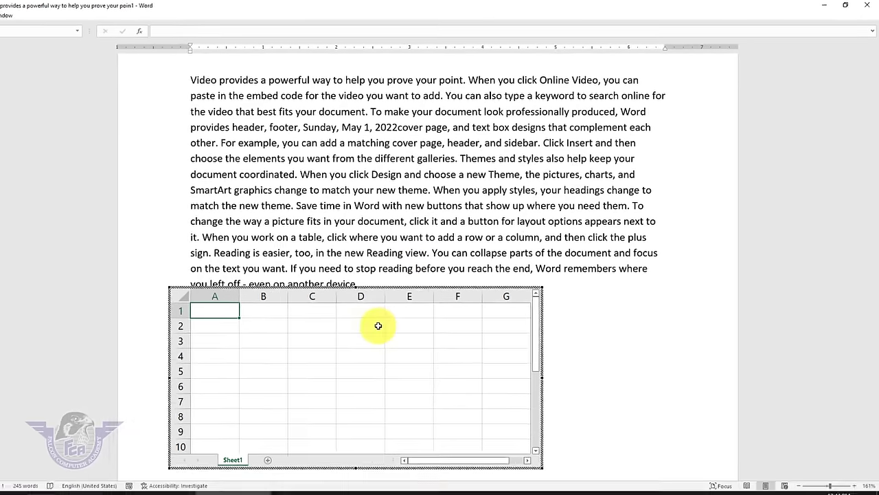
- Enter headings name, class, roll no, subject and marks across row 1 of the worksheet
text(name)
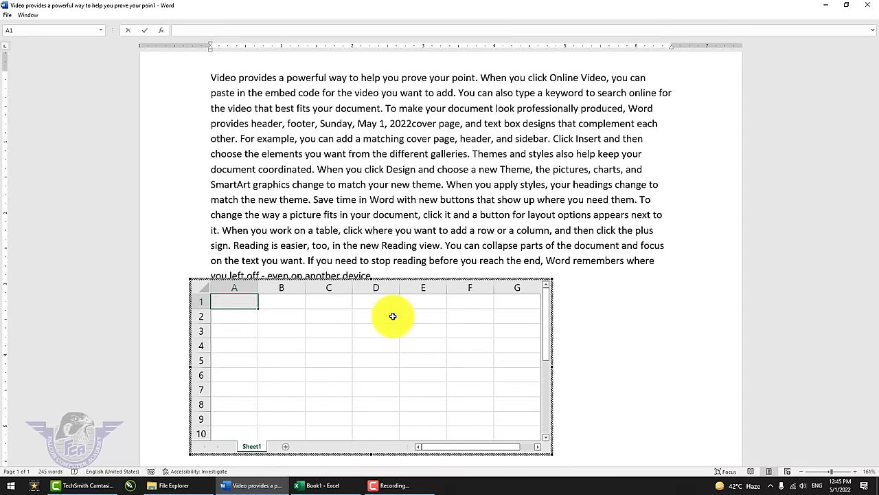
key(Tab)
text(class)
key(Tab)
text(roll no)
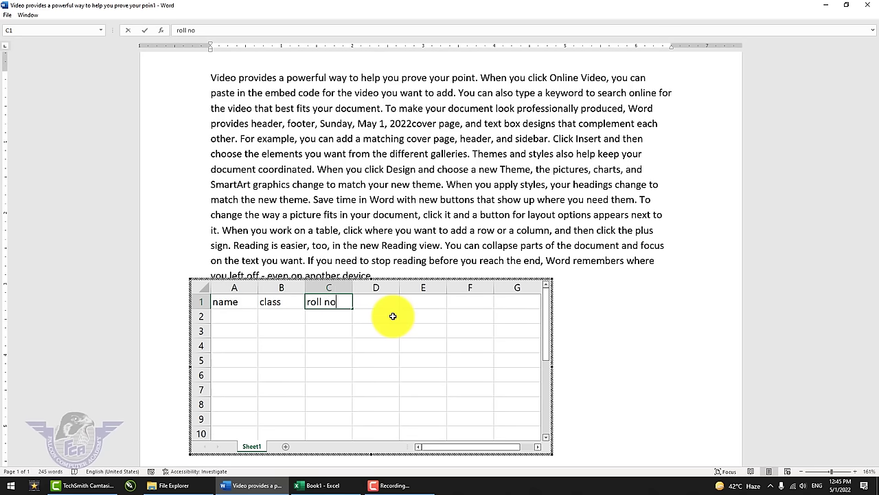
key(Tab)
text(subject)
key(Tab)
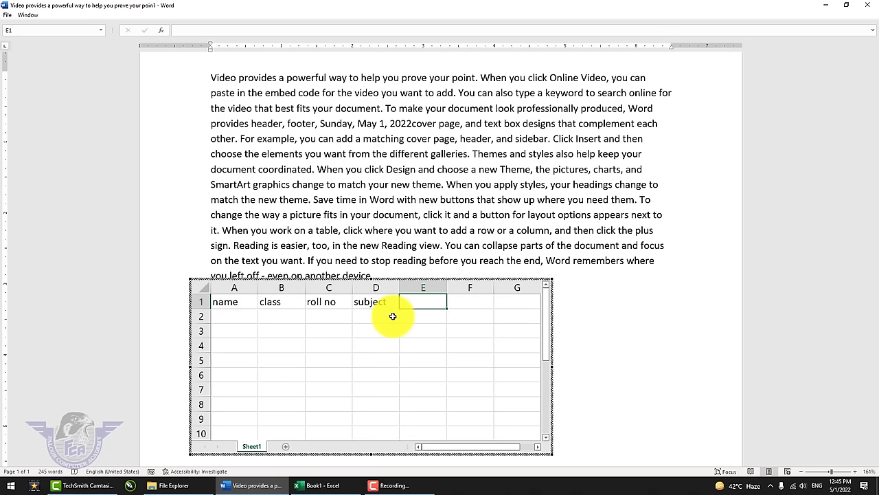
text(marks)
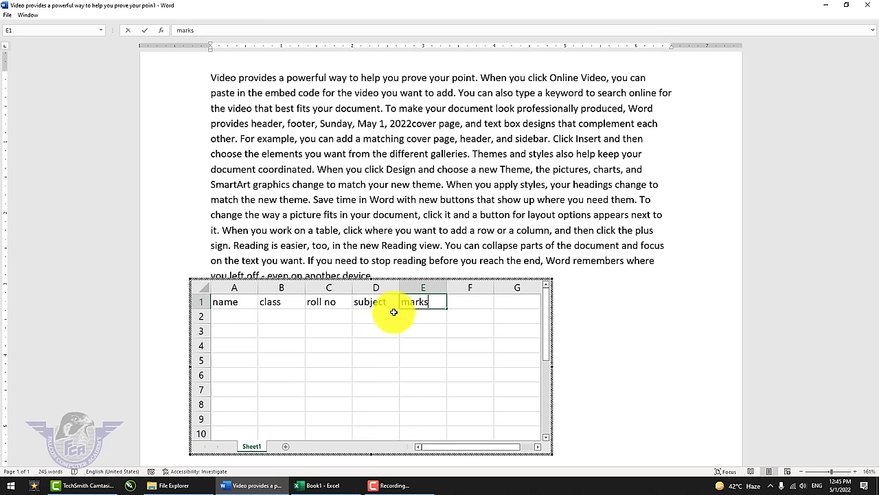
click(488, 228)
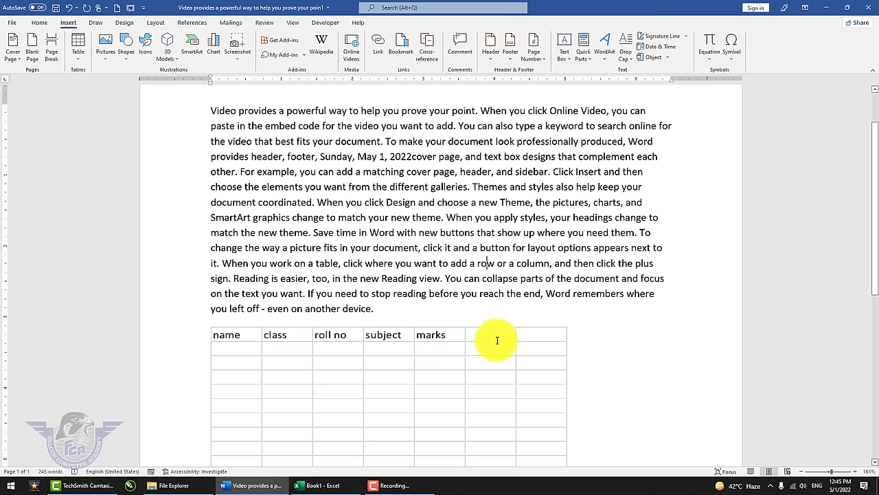
double_click(440, 349)
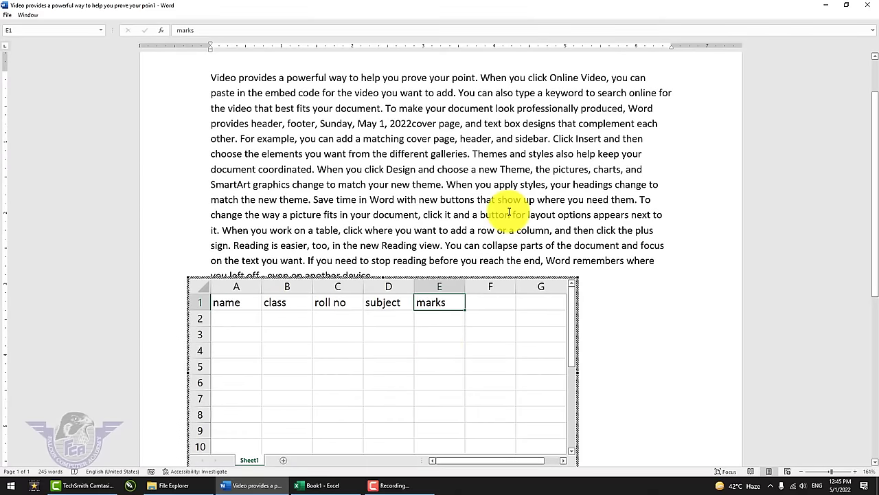
click(509, 215)
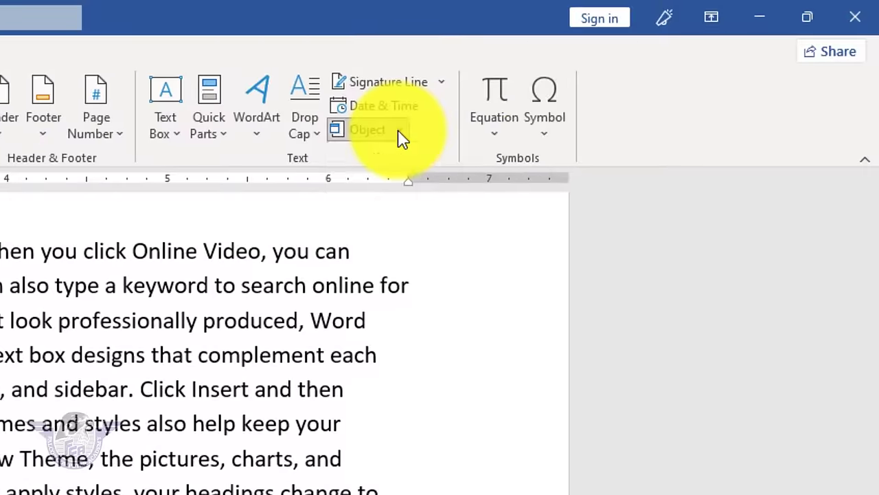
- Insert the text of the Eid Card file below the existing text
click(667, 58)
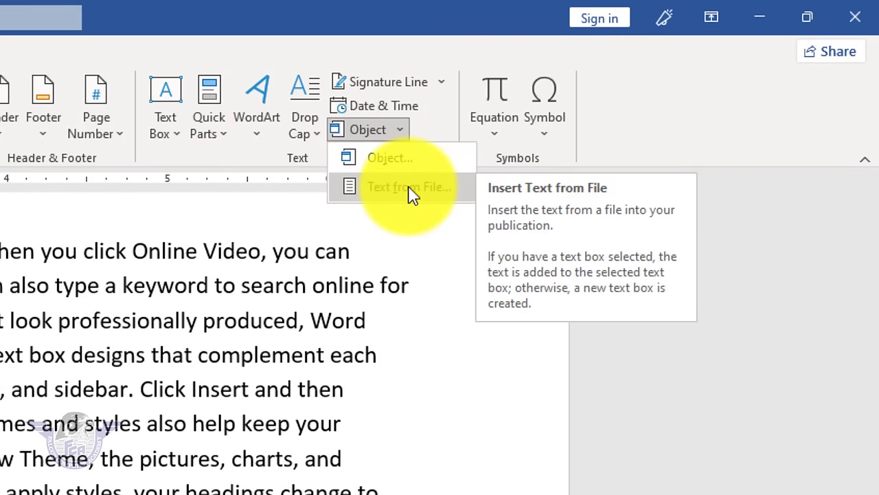
click(411, 186)
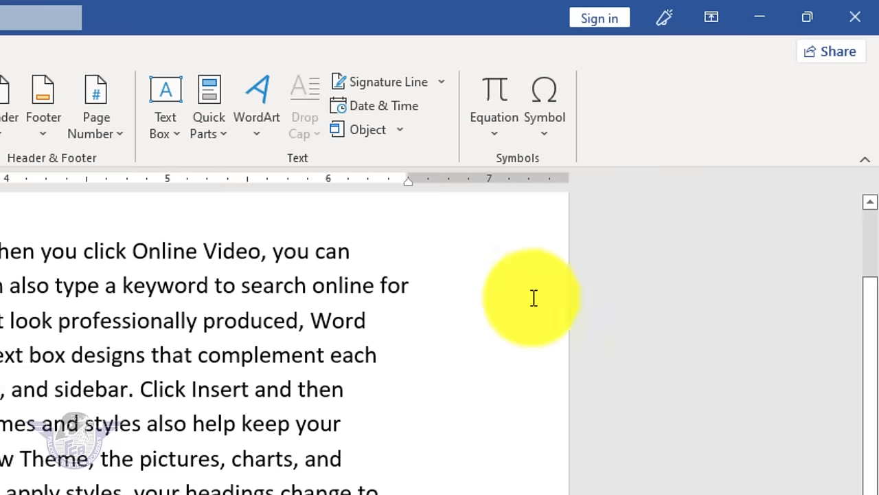
click(404, 132)
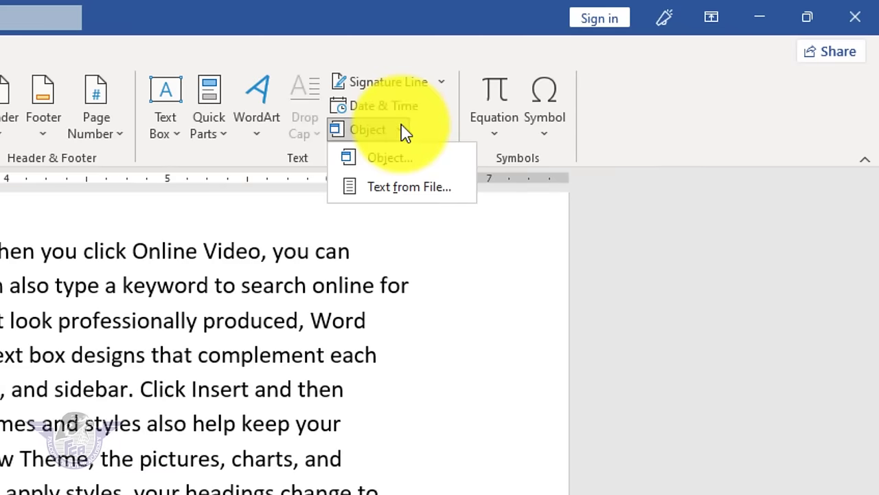
click(409, 187)
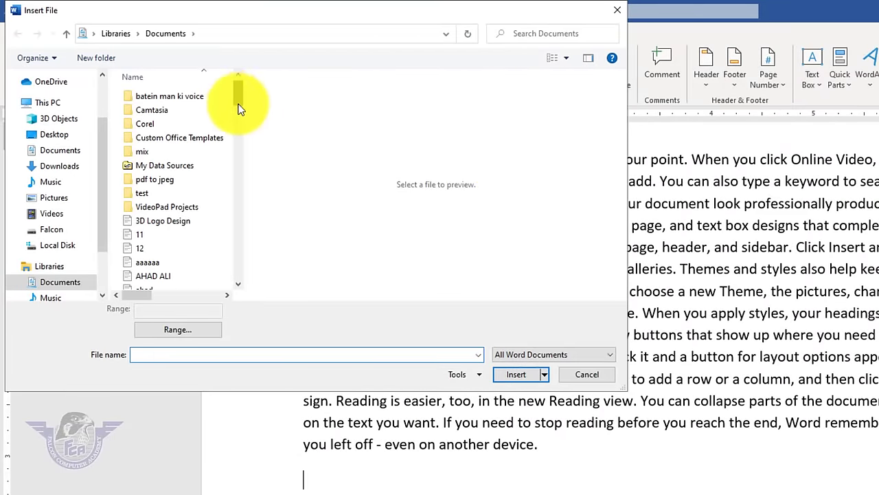
drag(241, 103, 233, 165)
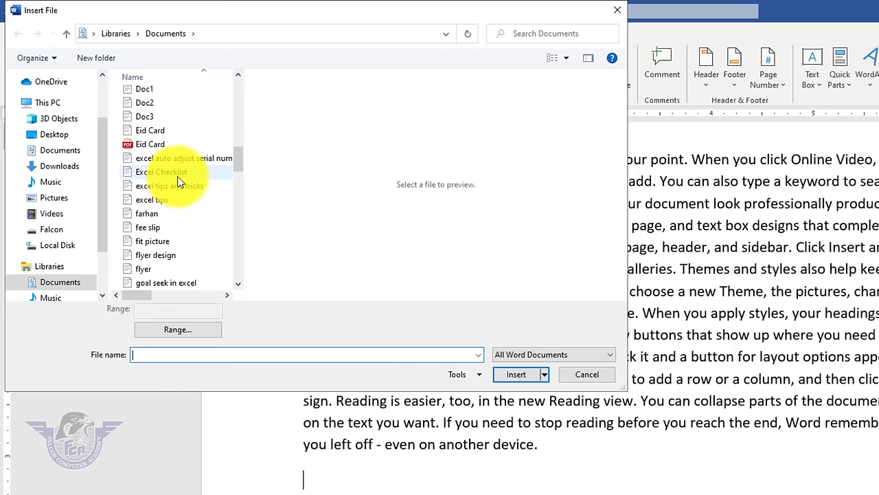
click(156, 130)
click(529, 378)
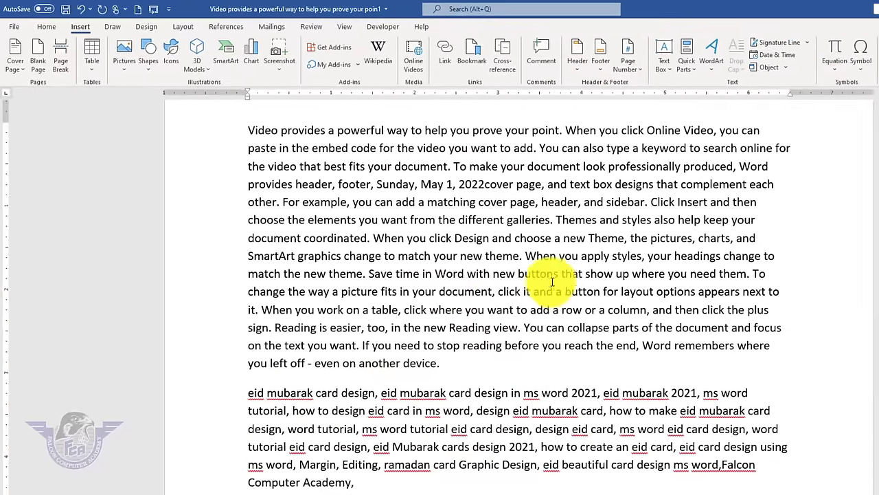
- Insert the text of the Ms Word Booklet file as the next paragraph
scroll(663, 357, down, 2)
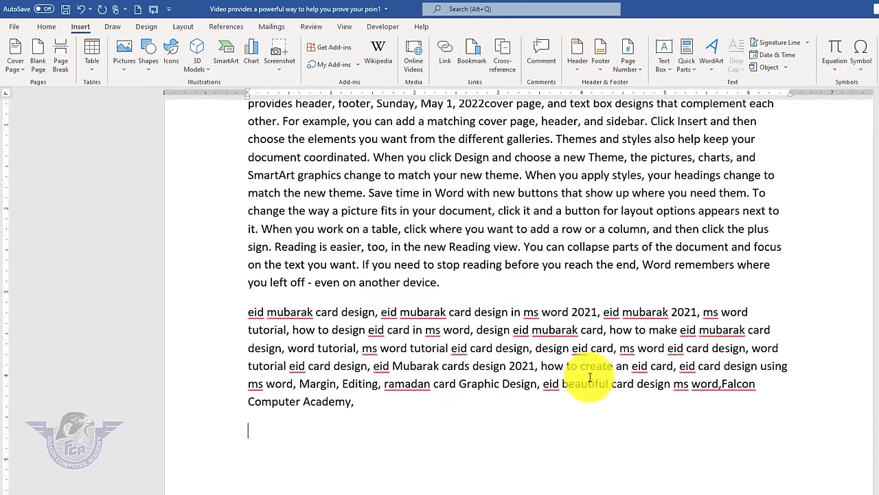
click(787, 68)
click(790, 117)
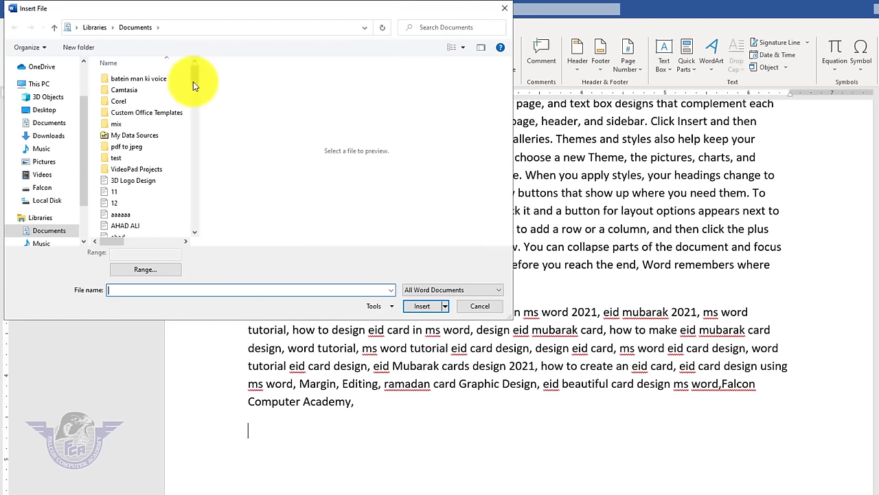
drag(193, 81, 187, 172)
click(150, 195)
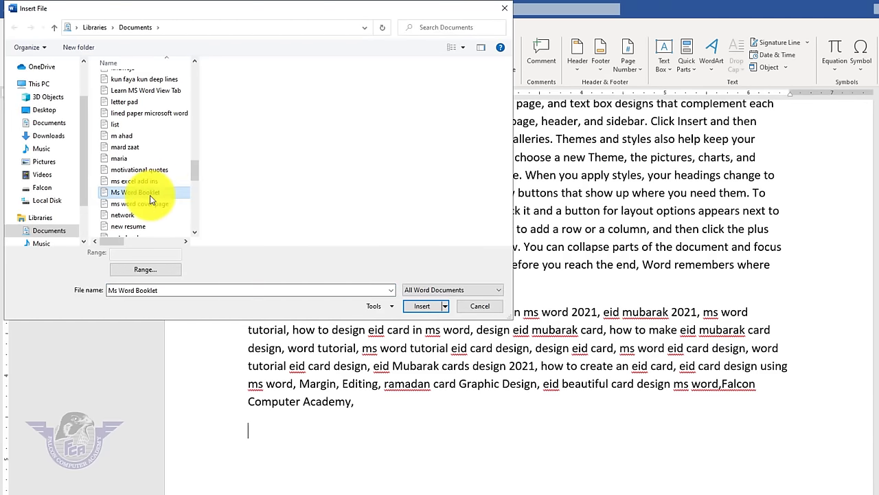
click(422, 306)
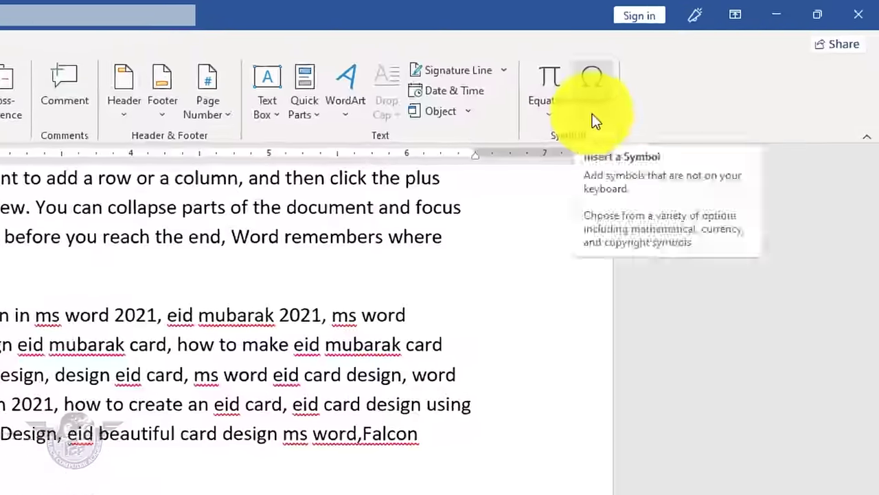
- Start the cut line with a Wingdings scissors symbol followed by a dash
click(734, 62)
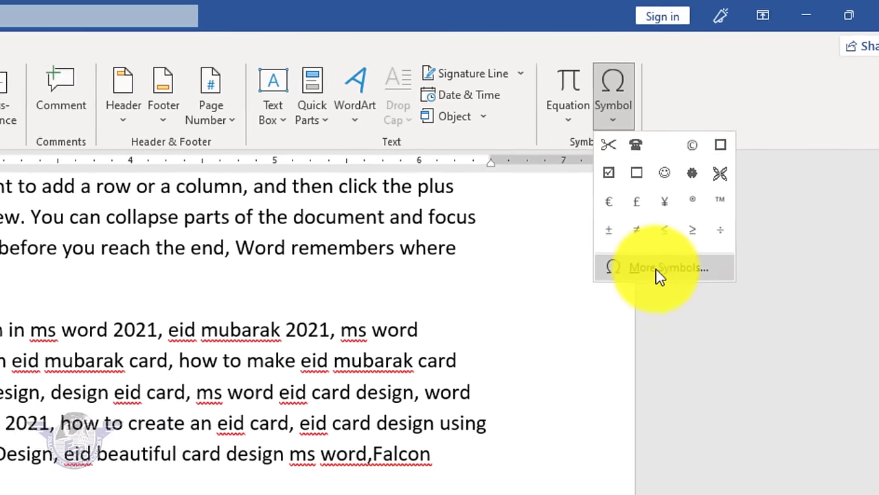
click(656, 269)
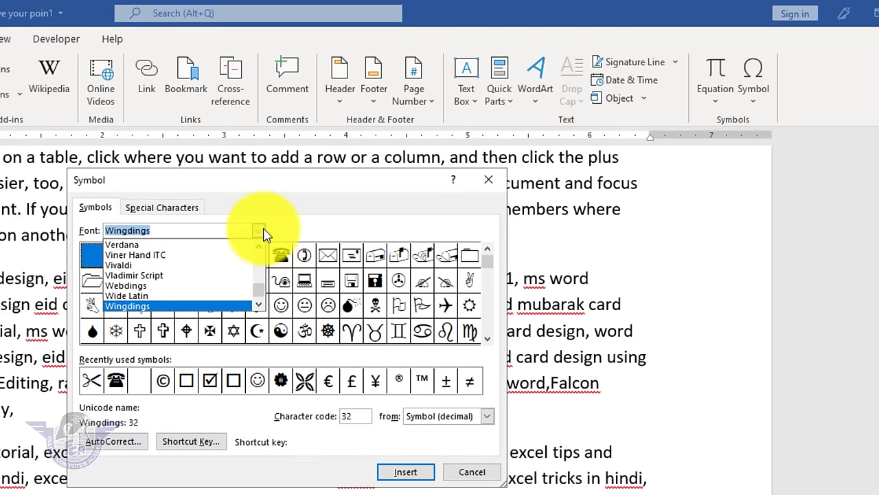
text(win)
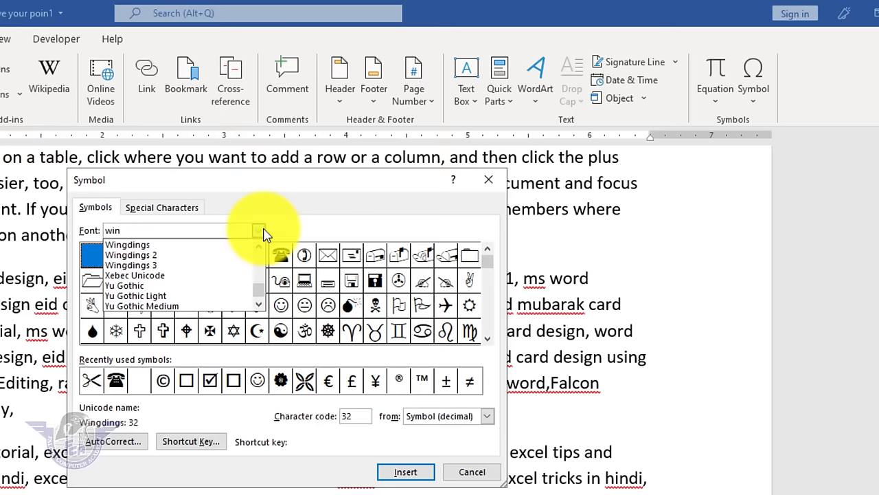
click(174, 245)
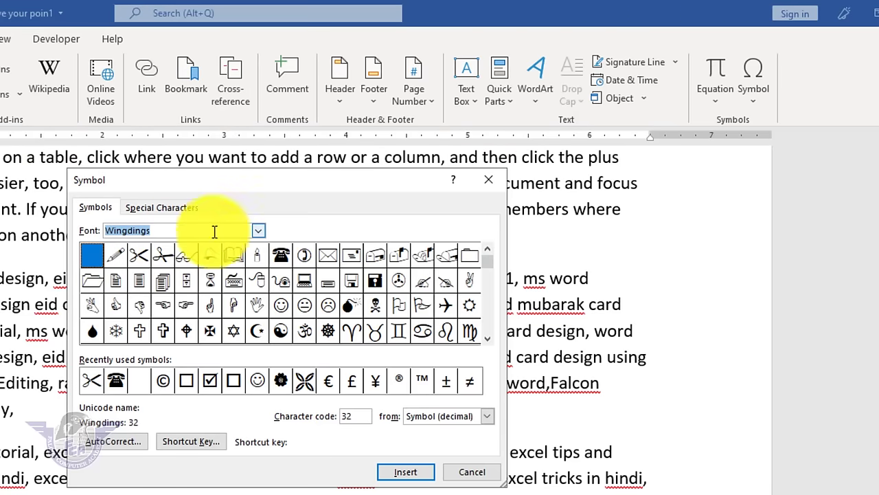
click(140, 256)
click(405, 471)
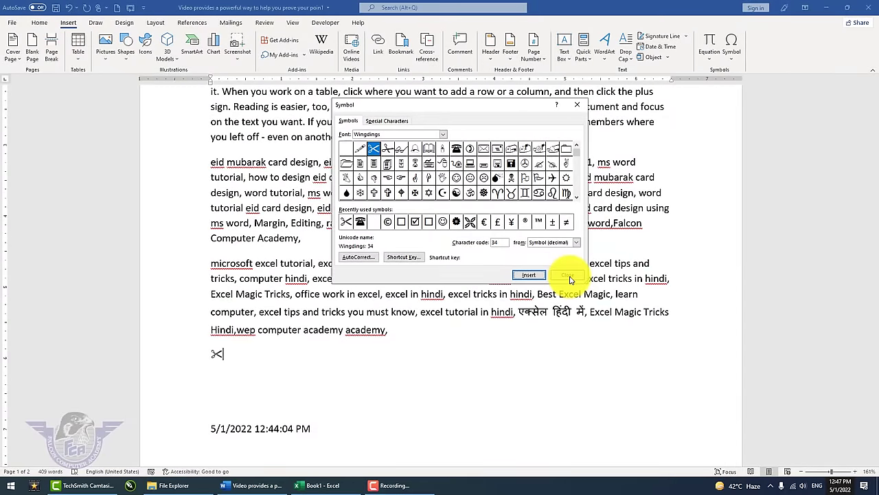
click(568, 275)
ctrl+scroll(310, 420, up, 10)
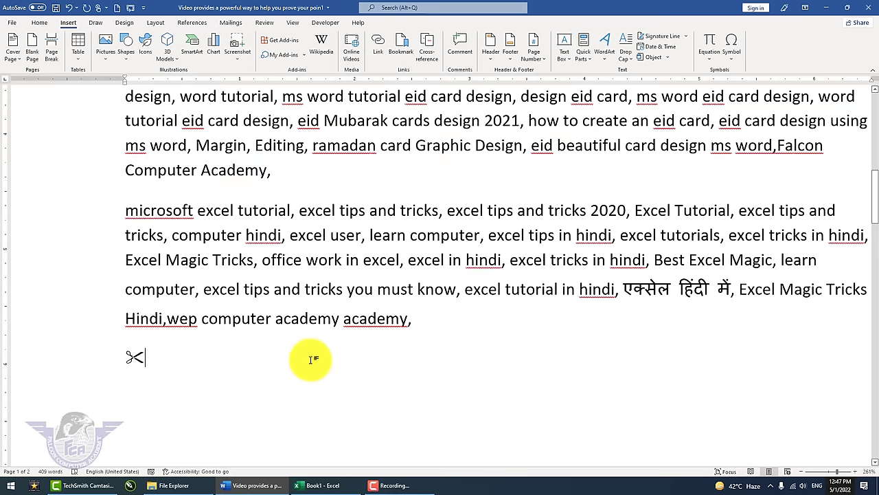
text(-)
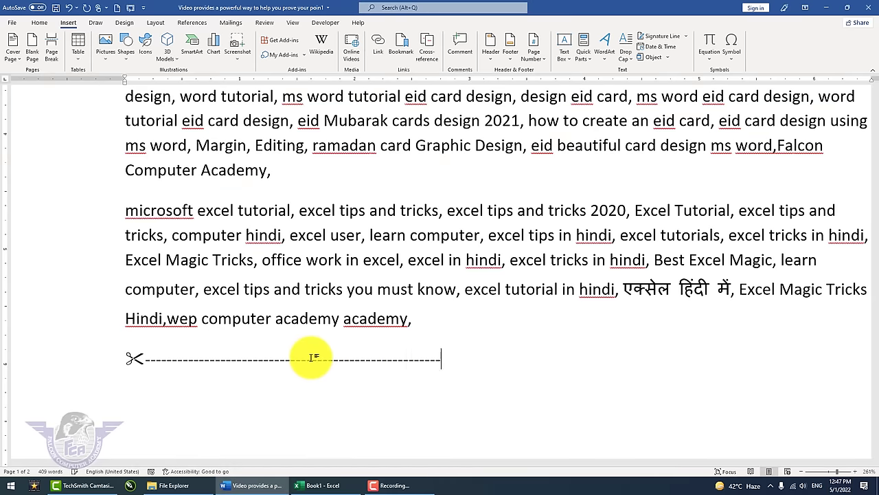
- Insert the Wingdings telephone symbol on the following line
click(731, 52)
click(759, 131)
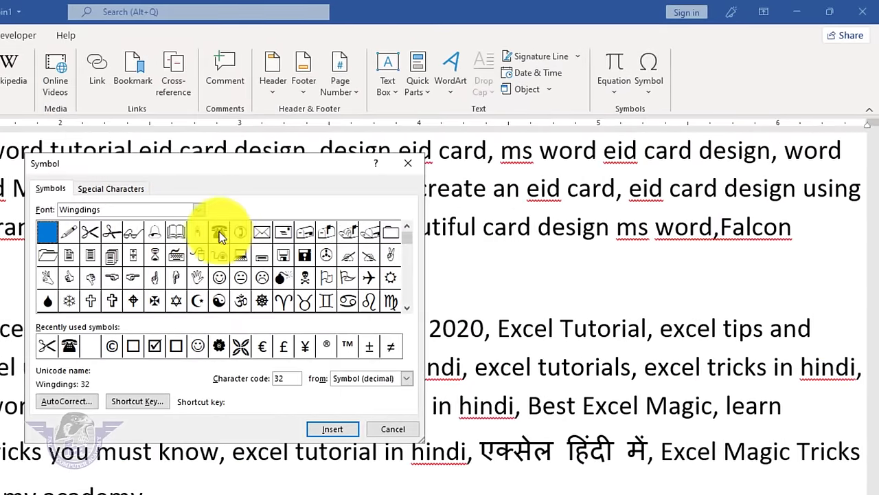
click(261, 217)
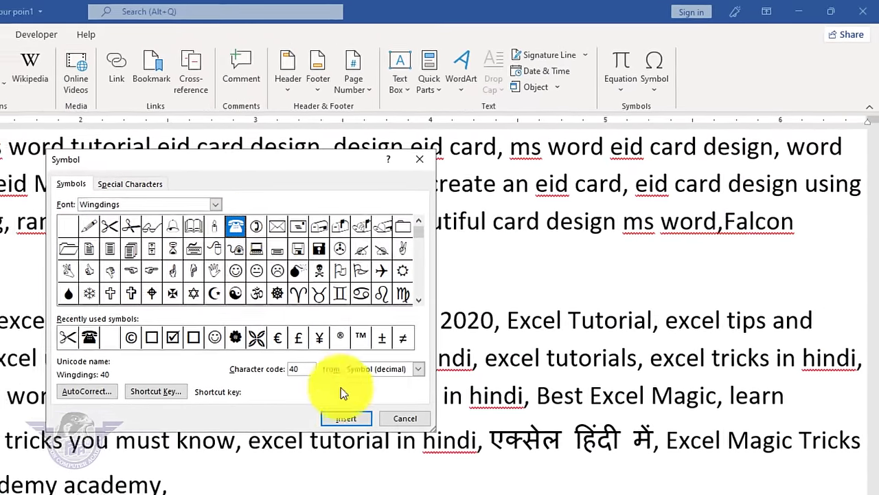
click(367, 401)
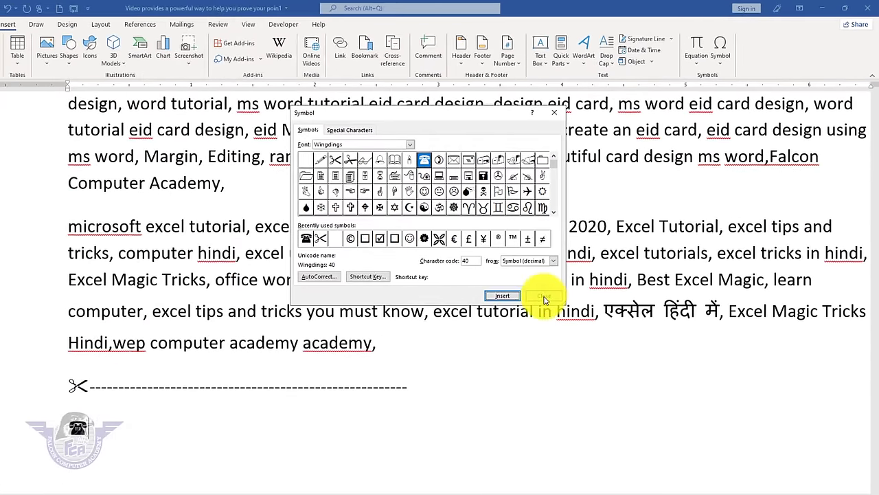
click(544, 297)
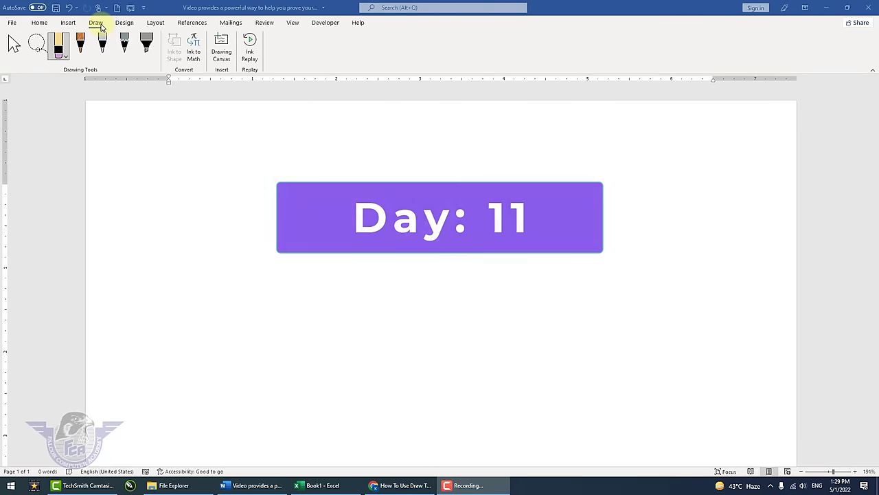
- Add a Drawing Canvas to the empty page from the Draw tab
click(99, 23)
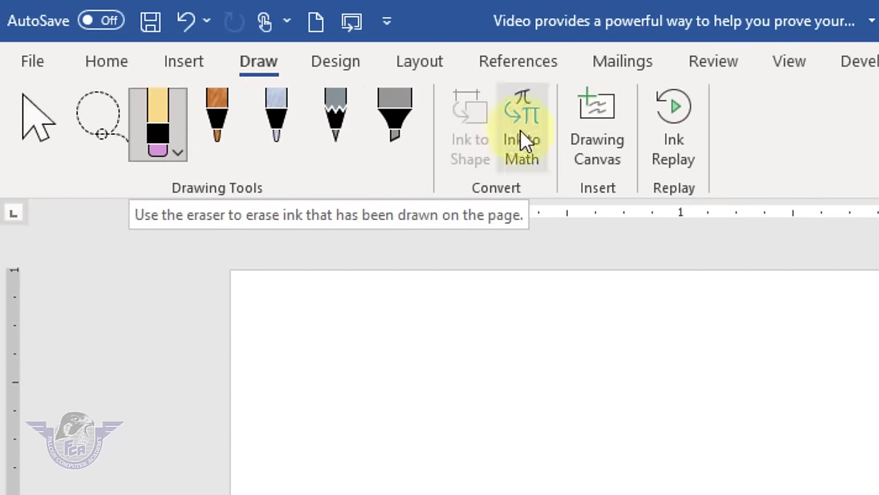
click(598, 148)
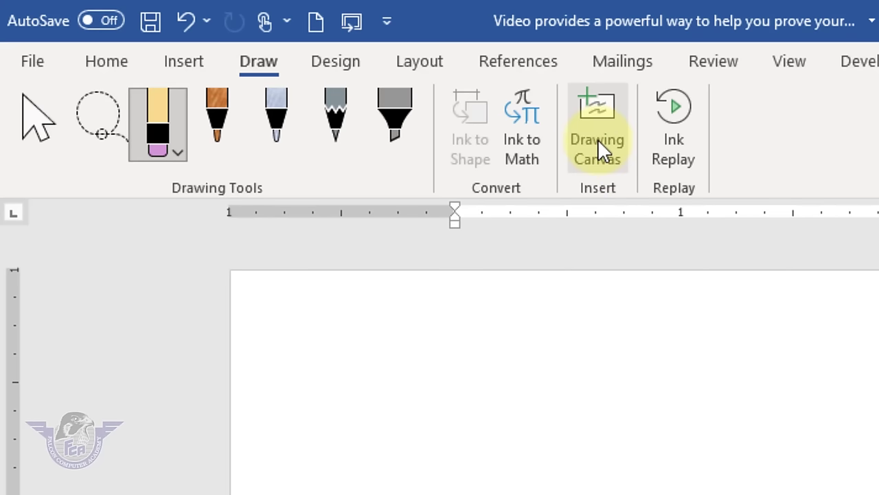
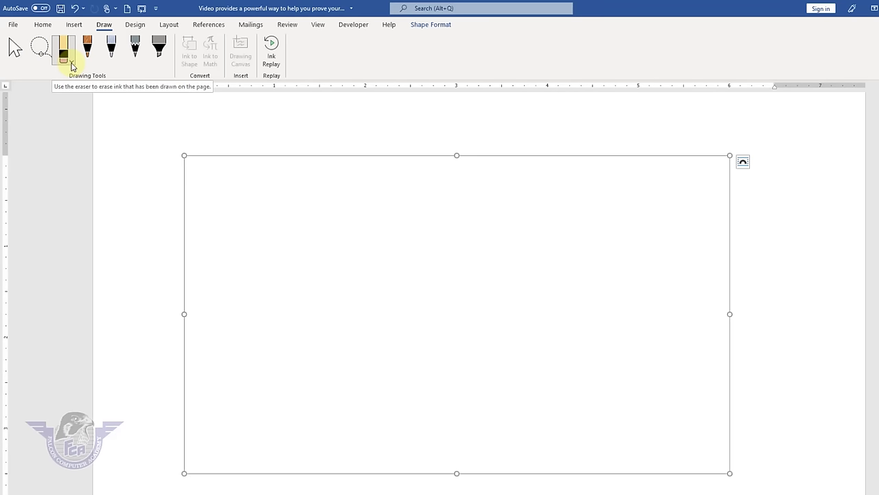
- Set the pen to the Galaxy texture at the largest line thickness
click(69, 61)
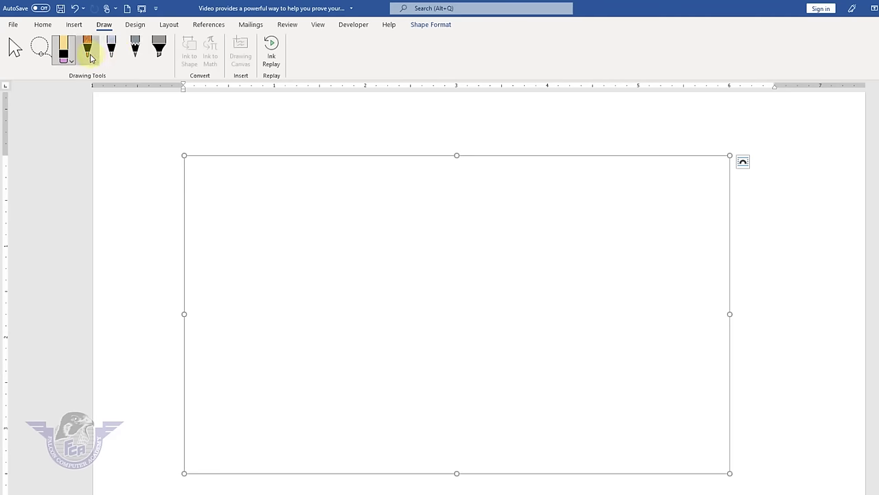
click(88, 56)
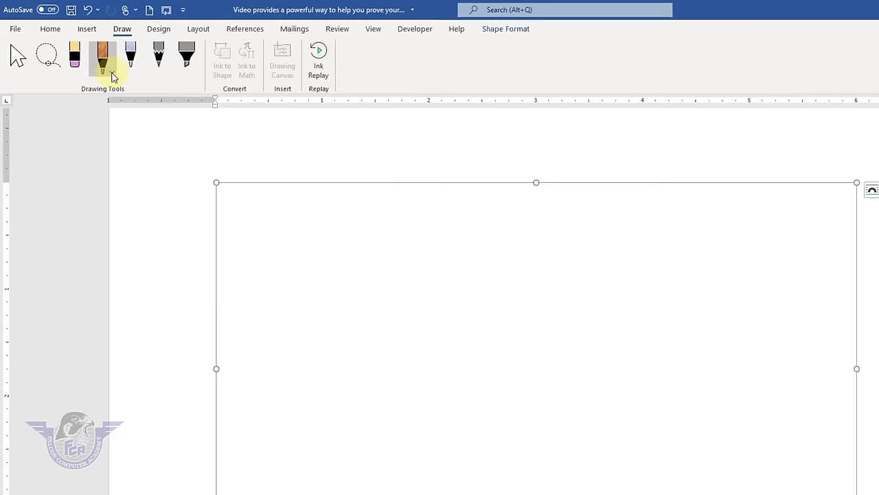
click(96, 62)
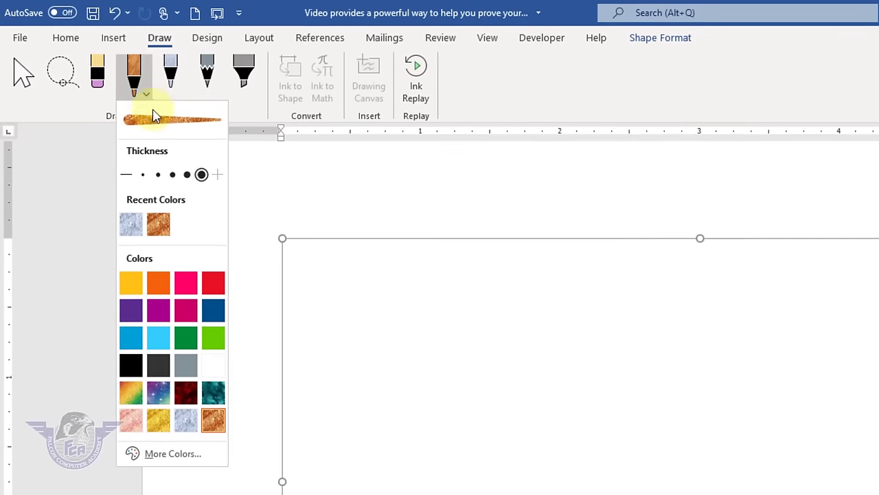
click(190, 177)
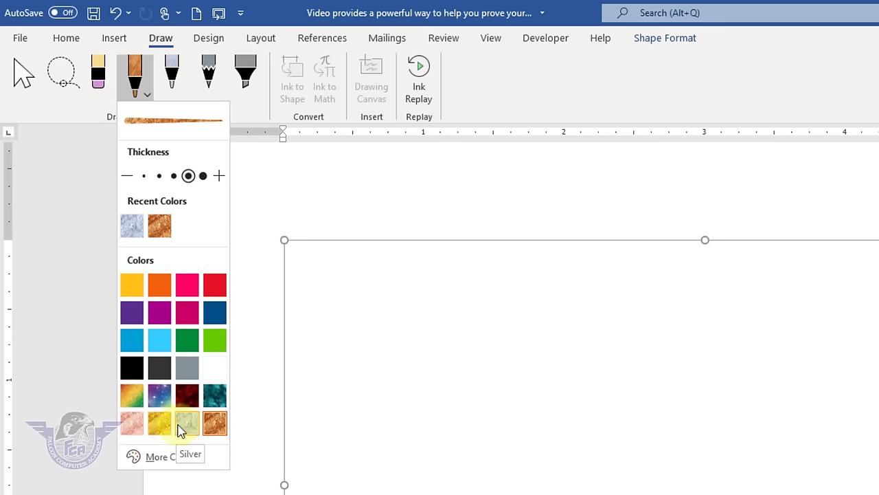
click(160, 402)
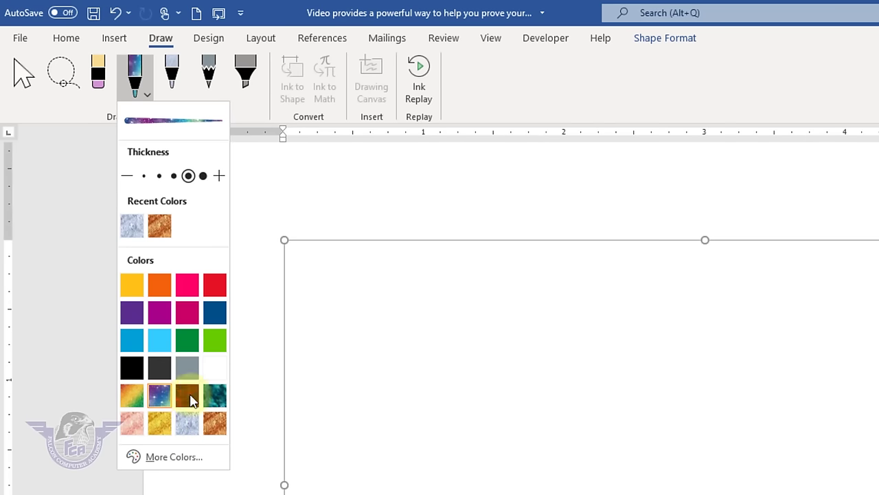
click(204, 176)
- Hand-draw the letters F, A, L, C, O, N with the galaxy pen
click(424, 327)
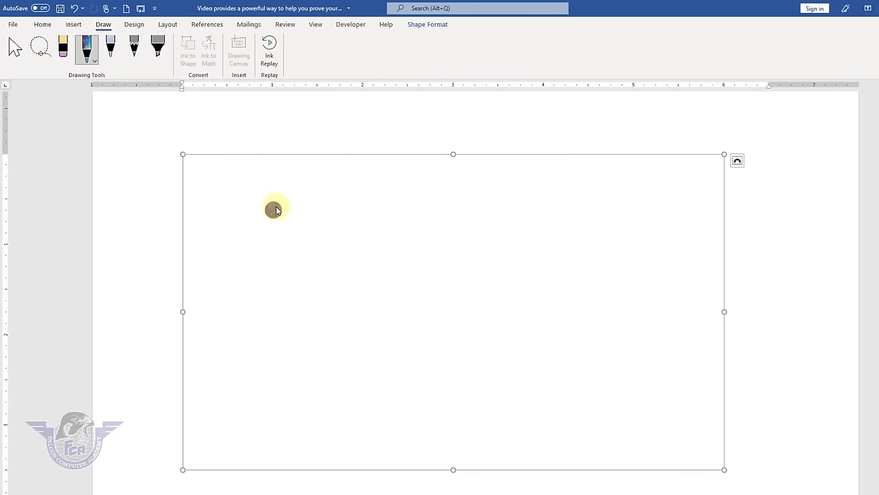
mouse_move(273, 209)
mouse_down()
mouse_move(261, 216)
mouse_move(251, 295)
mouse_move(258, 347)
mouse_up()
drag(260, 270, 310, 266)
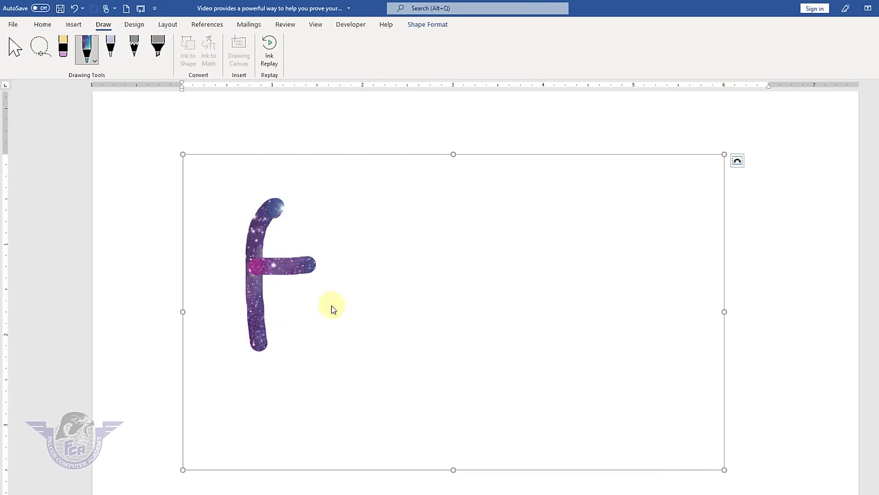
mouse_move(320, 314)
mouse_down()
mouse_move(370, 205)
mouse_move(393, 291)
mouse_up()
mouse_move(347, 250)
mouse_down()
mouse_move(397, 250)
mouse_move(469, 320)
mouse_up()
click(429, 209)
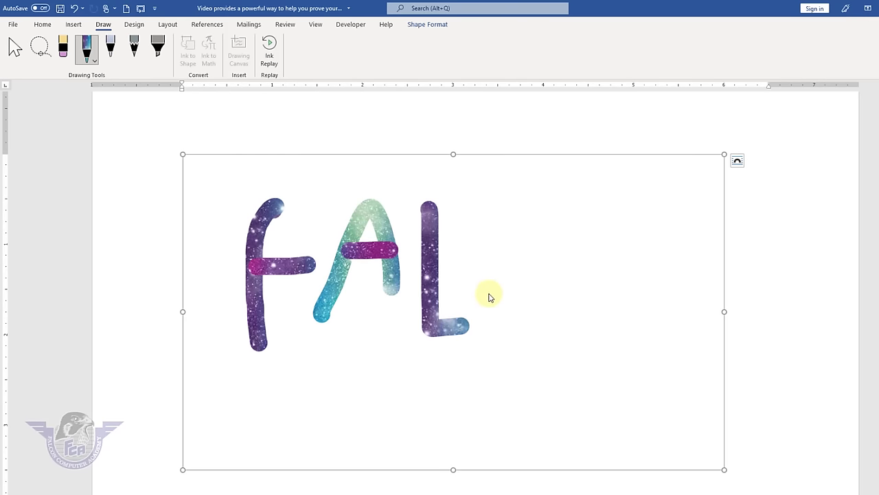
drag(520, 220, 529, 312)
drag(550, 252, 588, 263)
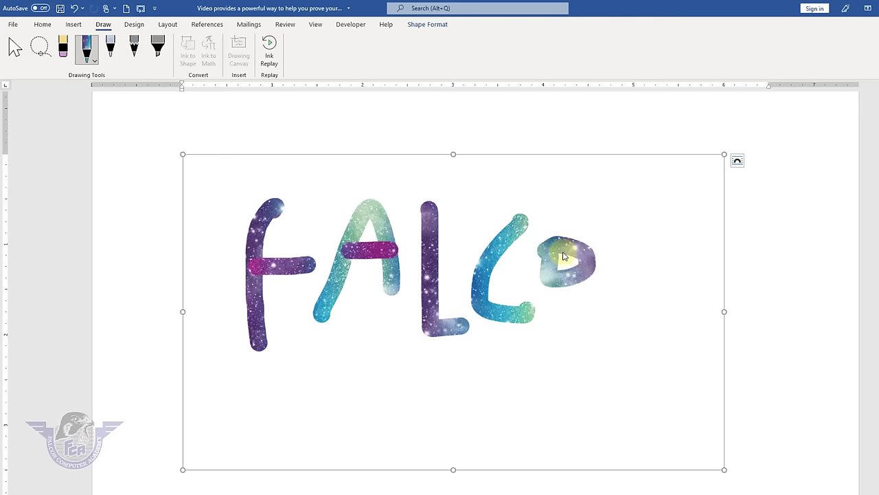
mouse_move(606, 234)
mouse_down()
mouse_move(632, 291)
mouse_move(658, 246)
mouse_move(694, 287)
mouse_up()
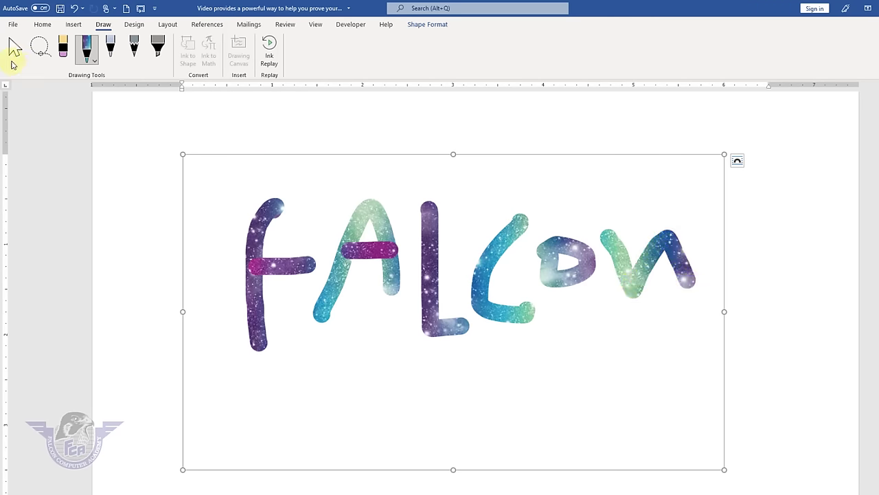
- Use Select to slide the letter strokes closer together into one word
click(15, 52)
click(371, 250)
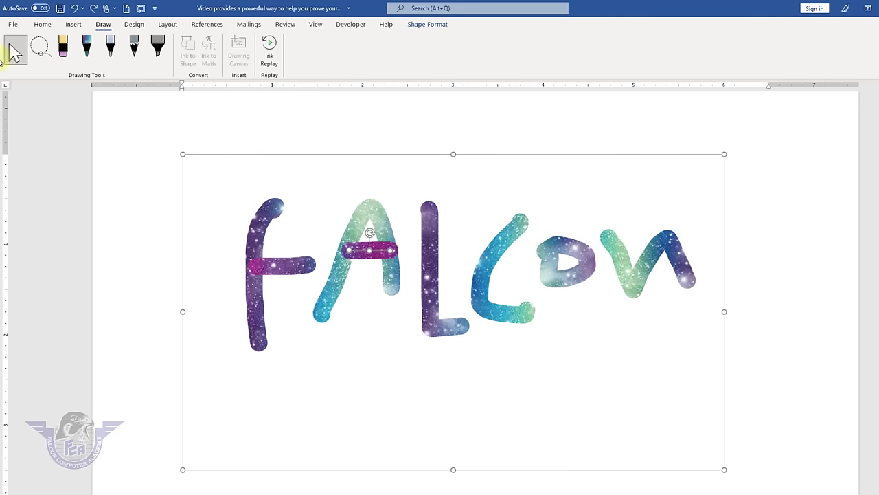
click(311, 268)
click(259, 241)
mouse_move(259, 240)
mouse_down()
mouse_move(290, 230)
mouse_move(259, 241)
mouse_up()
mouse_move(356, 232)
mouse_down()
mouse_move(392, 216)
mouse_move(348, 245)
mouse_move(343, 236)
mouse_move(372, 244)
mouse_move(352, 253)
mouse_up()
click(415, 262)
drag(415, 262, 389, 256)
drag(475, 278, 427, 265)
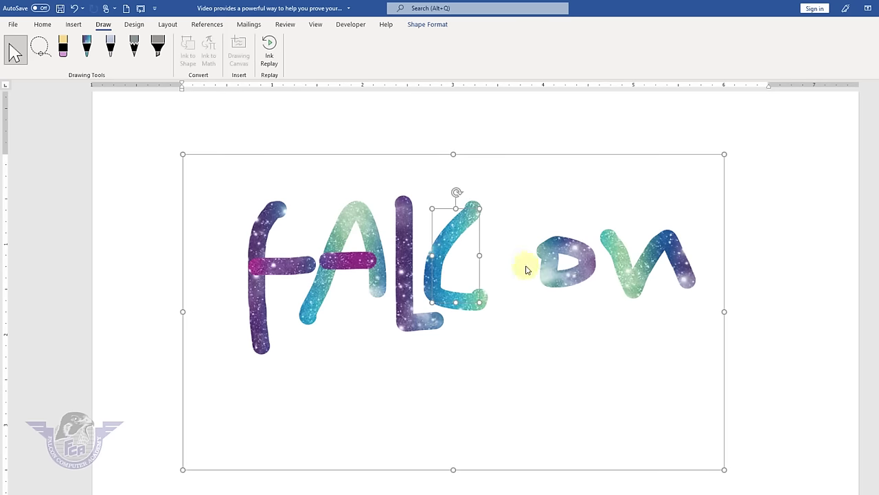
drag(567, 274, 498, 268)
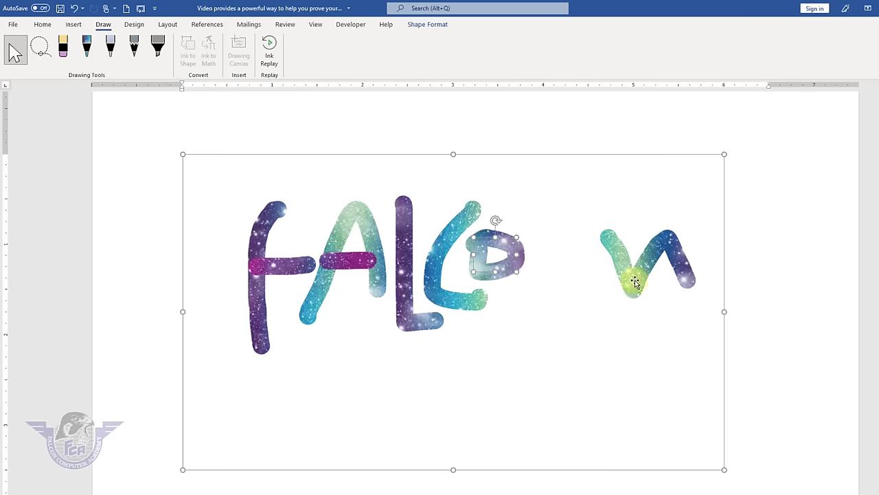
mouse_move(634, 275)
mouse_down()
mouse_move(563, 274)
mouse_move(562, 265)
mouse_up()
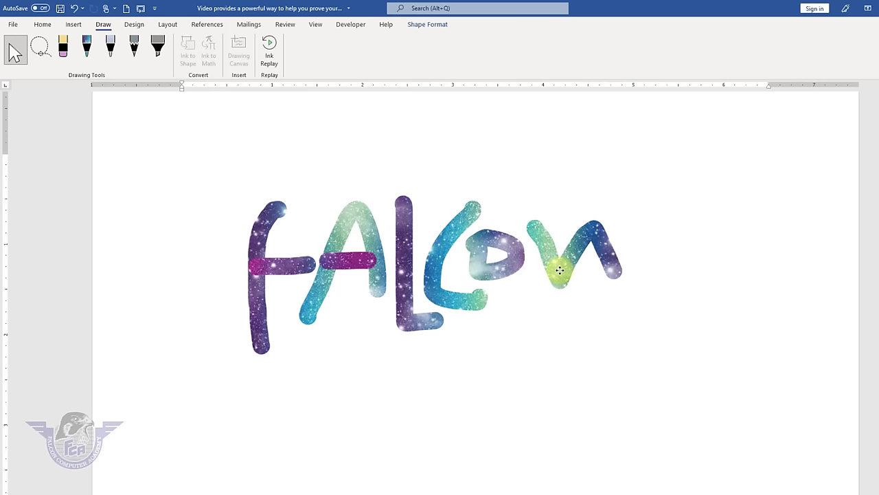
click(481, 314)
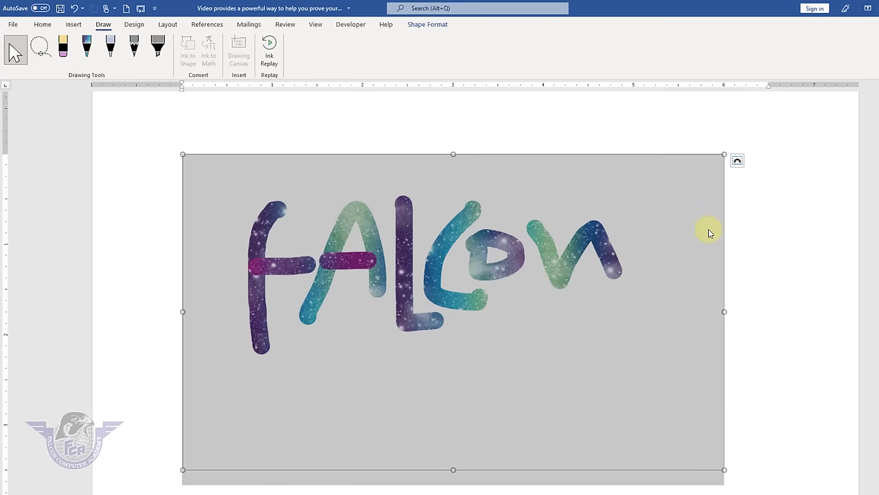
- Handwrite A² with Ink to Math and insert it as an equation
click(768, 246)
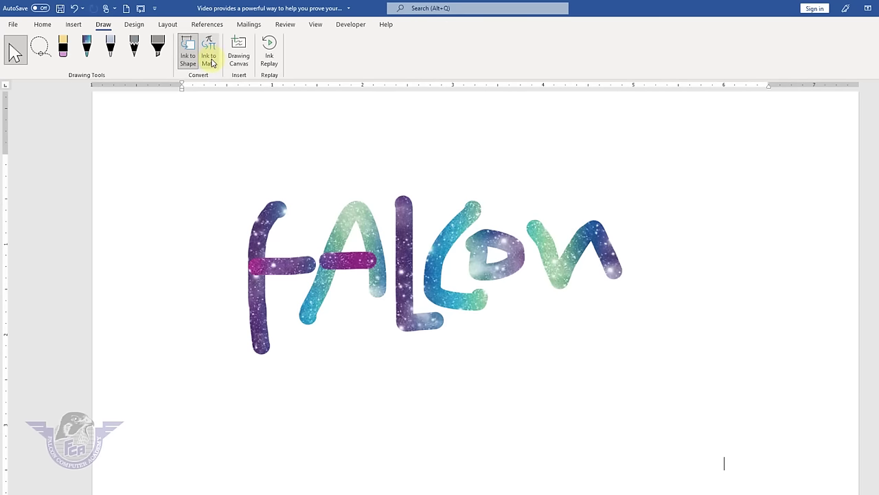
click(210, 60)
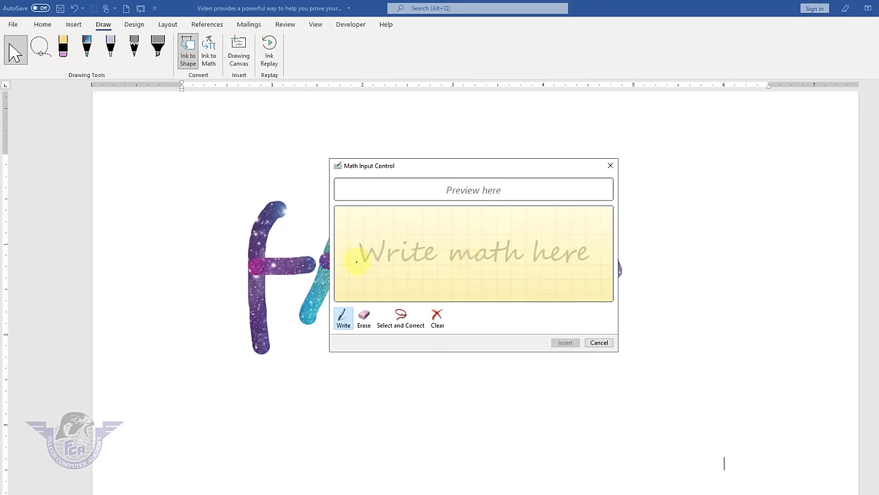
mouse_move(357, 261)
mouse_down()
mouse_move(377, 225)
mouse_move(385, 251)
mouse_up()
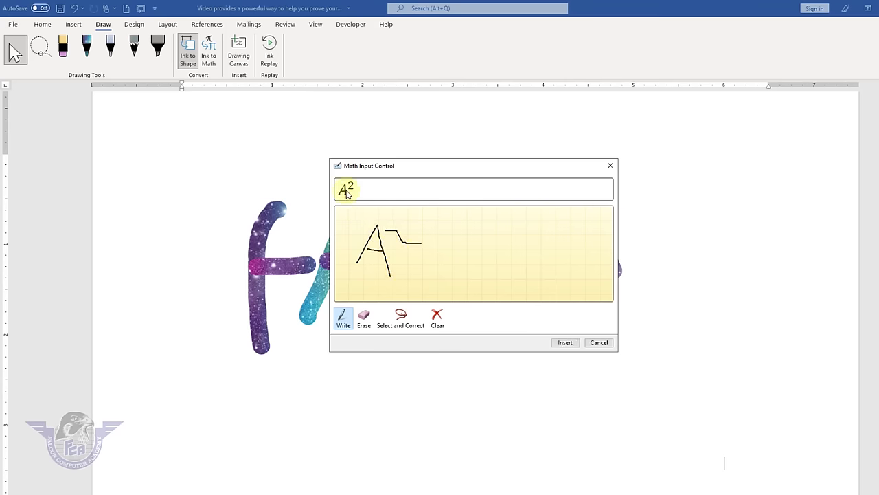
click(564, 342)
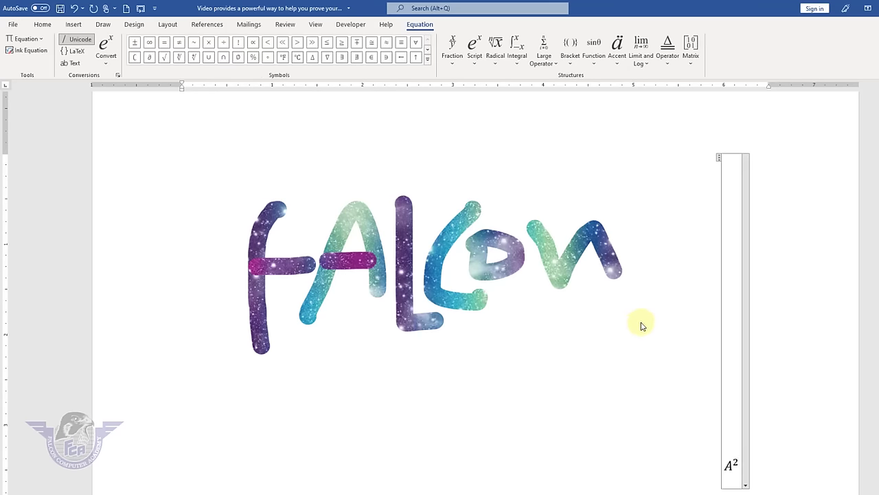
- Delete the FALCON ink drawing, leaving only the A² equation
click(582, 322)
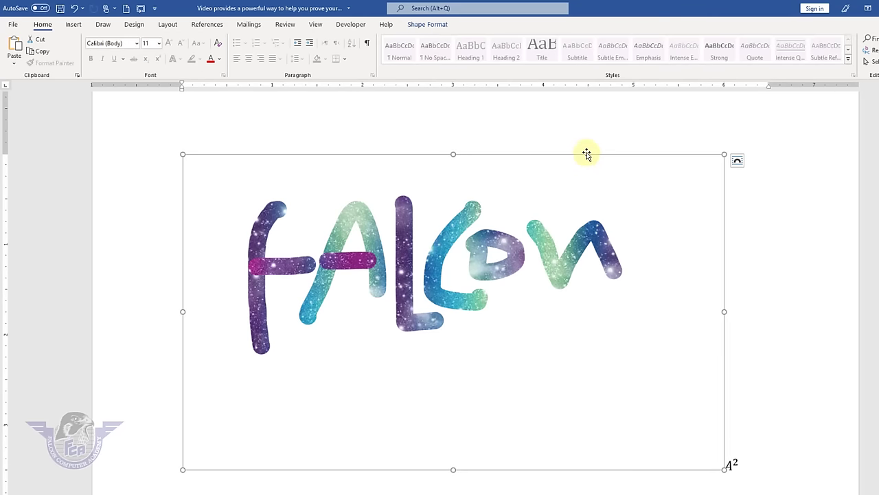
key(Delete)
click(476, 165)
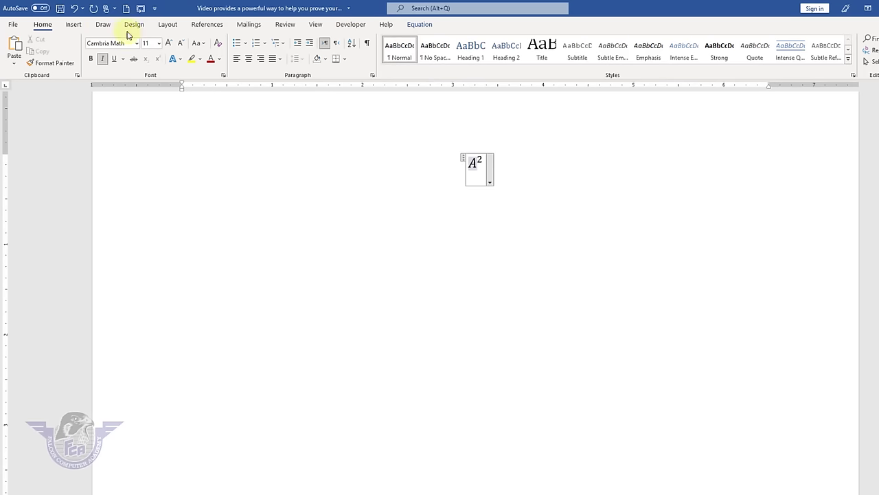
click(103, 25)
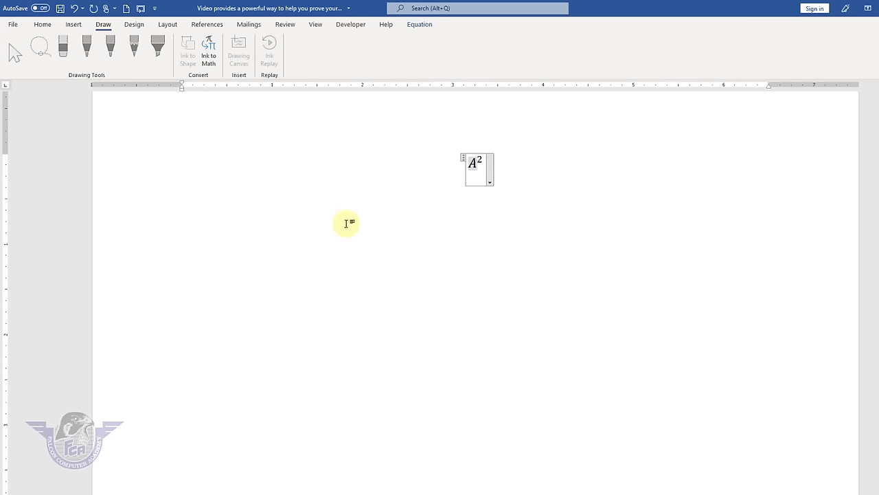
click(134, 24)
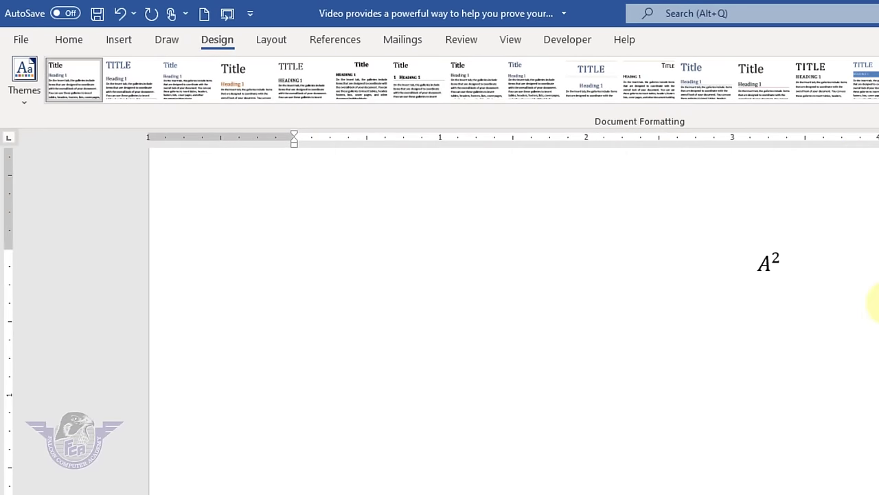
- Replace the equation with a typed list: Office management, Word, Excel, Power point, Inapge
key(Right)
key(BackSpace)
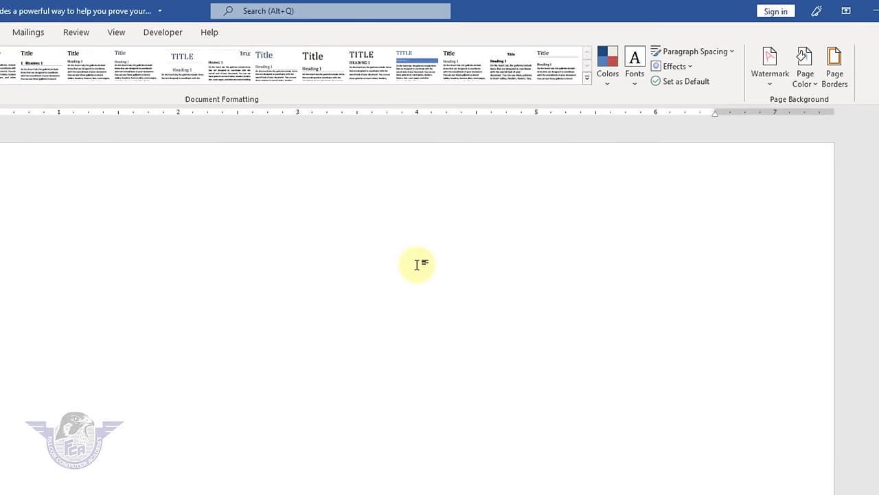
text(O)
text(ffice management Wo)
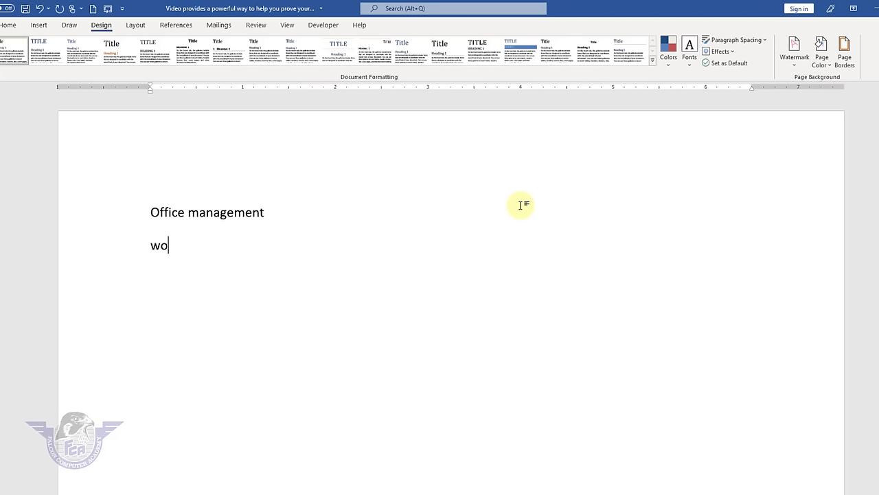
text(rd)
key(Return)
text(ex)
text(ower p)
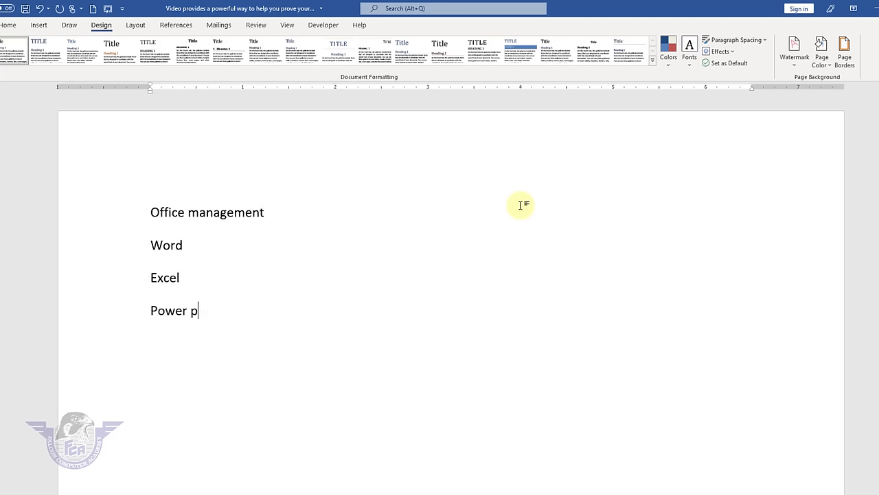
text(inapge)
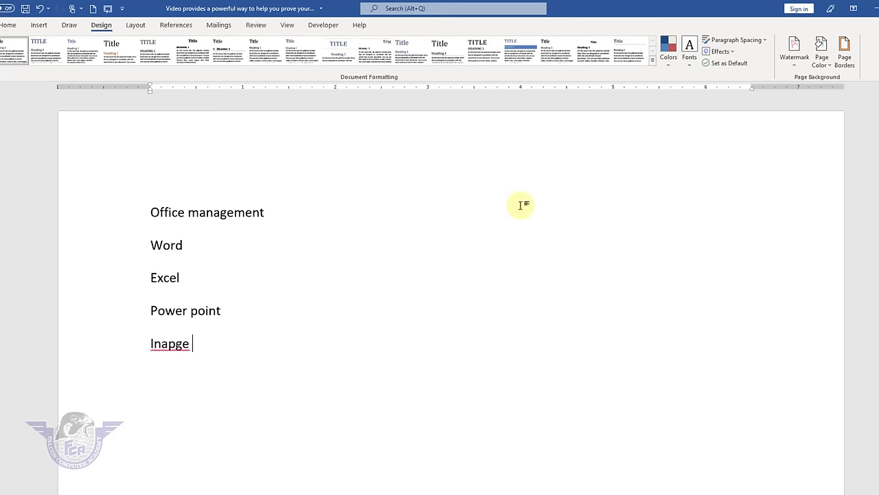
key(Return)
key(Return)
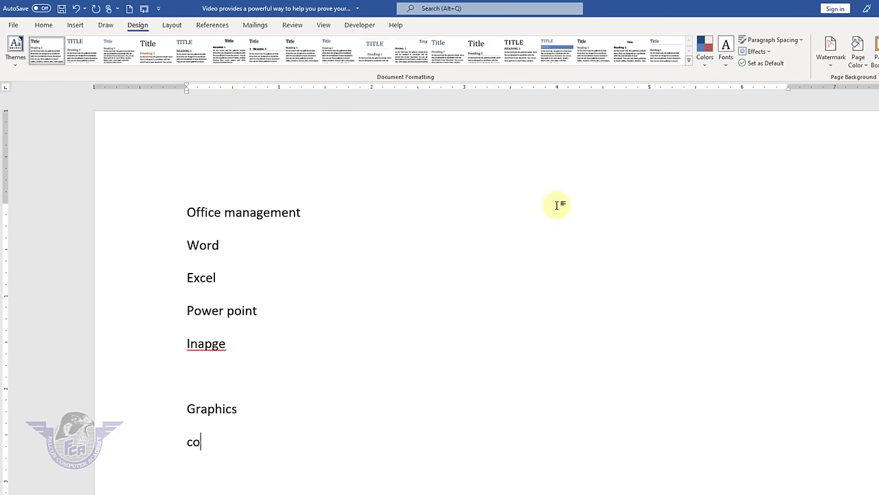
- Add Corel, Adobe and Illustrator on separate lines under Graphics
text(rel)
key(Return)
text(adobe)
key(Return)
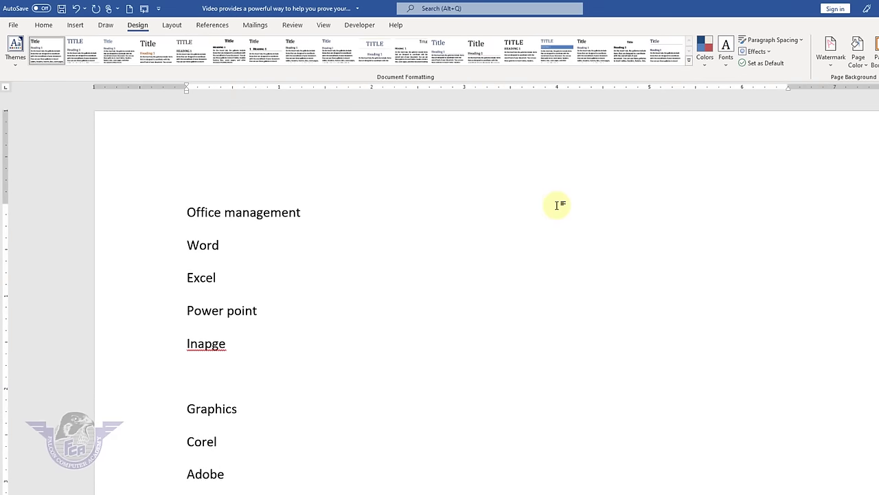
text(illustra)
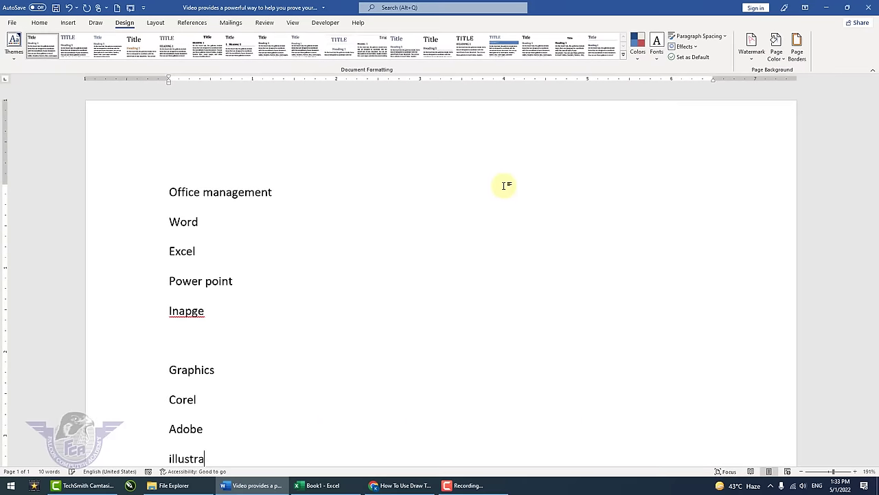
text(tor)
key(Return)
- Apply Heading 1 to the Office management line
drag(275, 140, 158, 136)
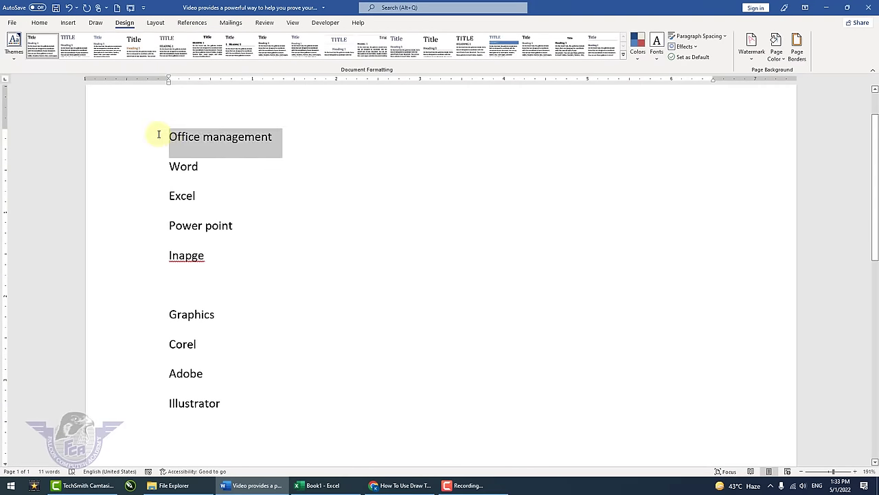
click(42, 23)
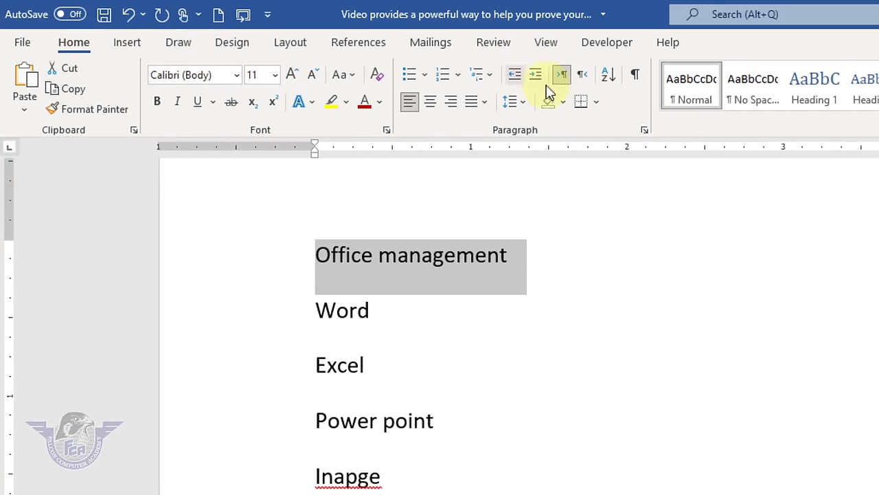
click(805, 96)
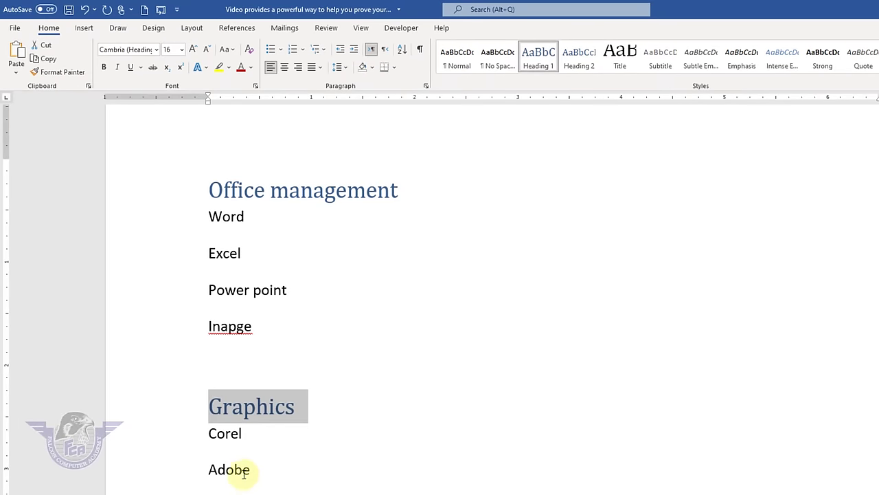
click(275, 492)
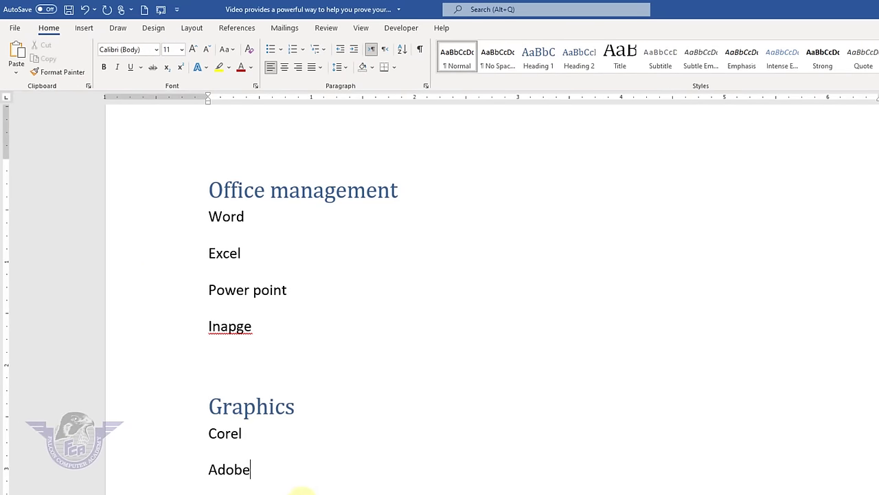
drag(259, 492, 187, 190)
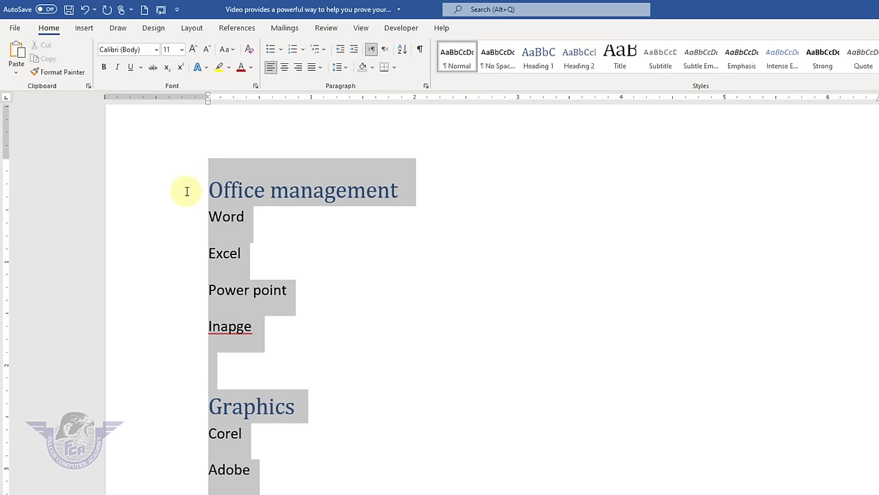
- Apply a Design style set with orange headings to the whole document
click(153, 27)
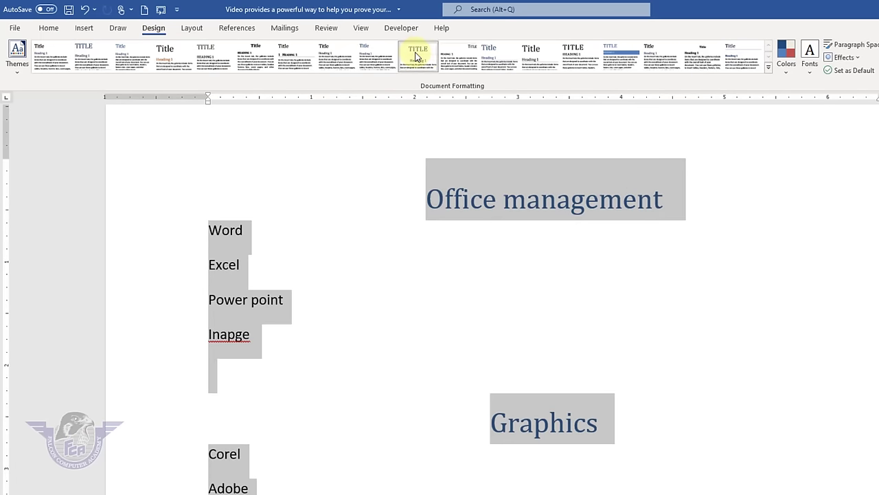
click(418, 54)
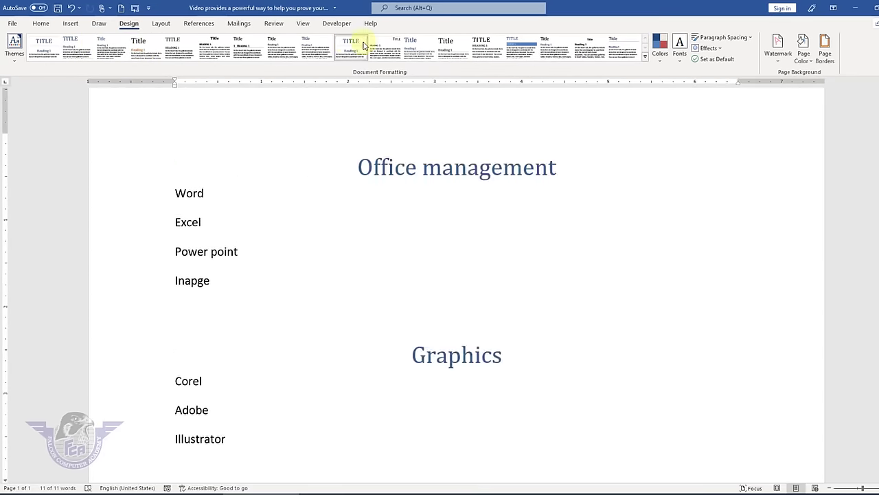
key(ctrl+a)
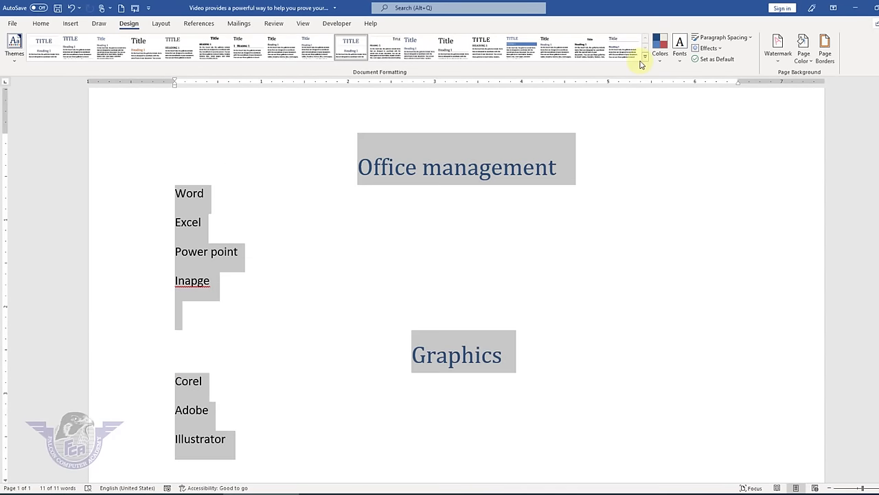
click(648, 57)
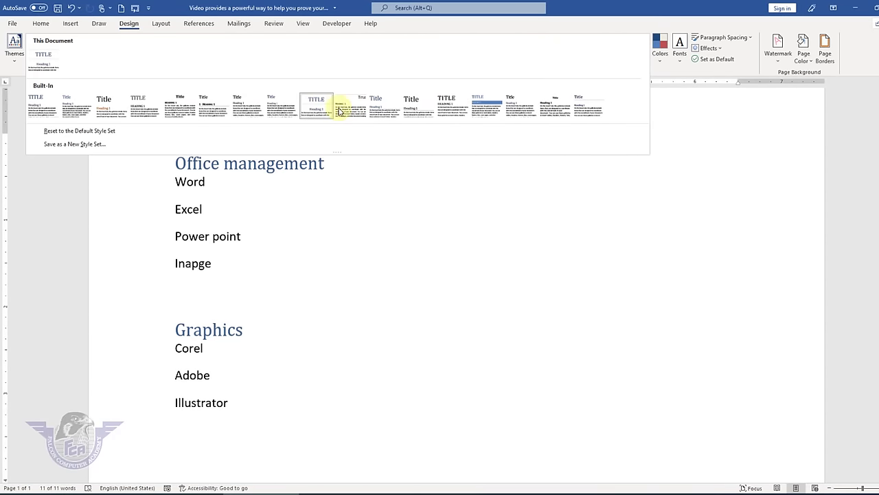
click(112, 106)
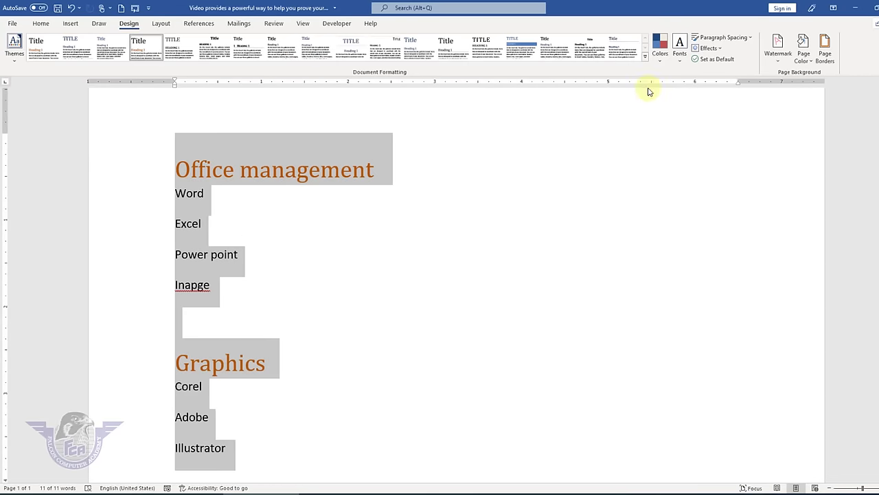
- Change the colour scheme from Red Orange to one with dark red headings
click(660, 63)
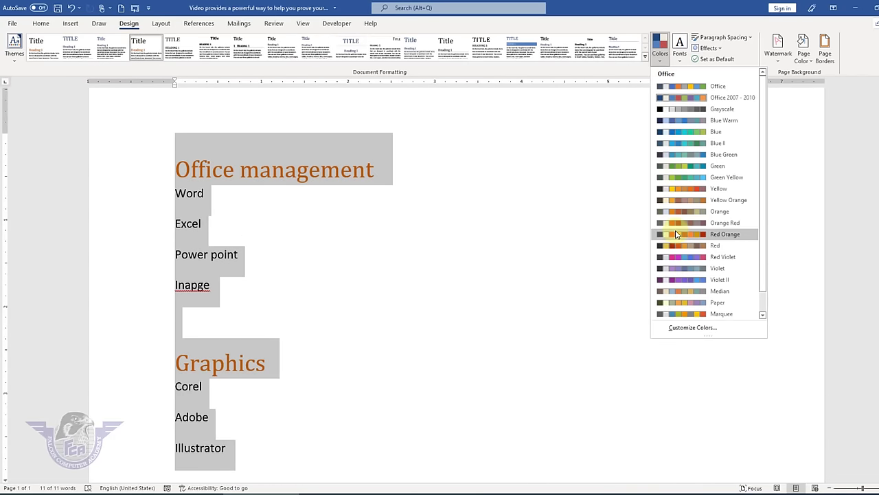
click(675, 234)
click(664, 62)
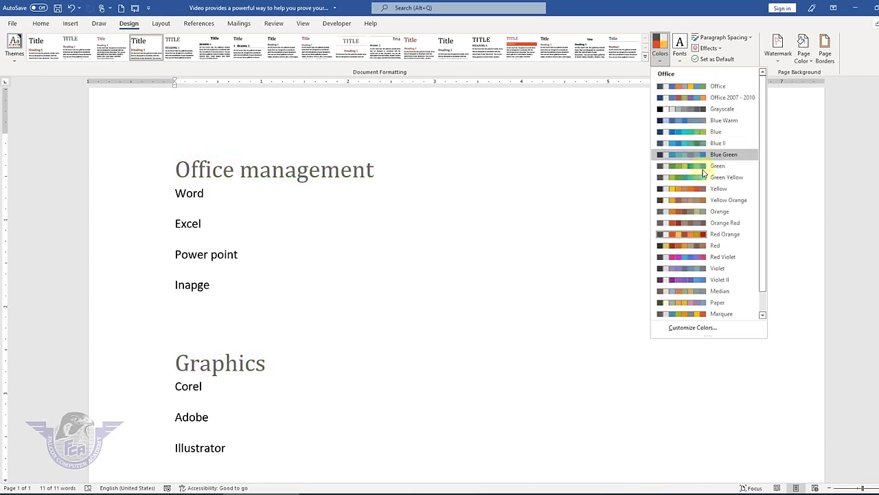
click(686, 312)
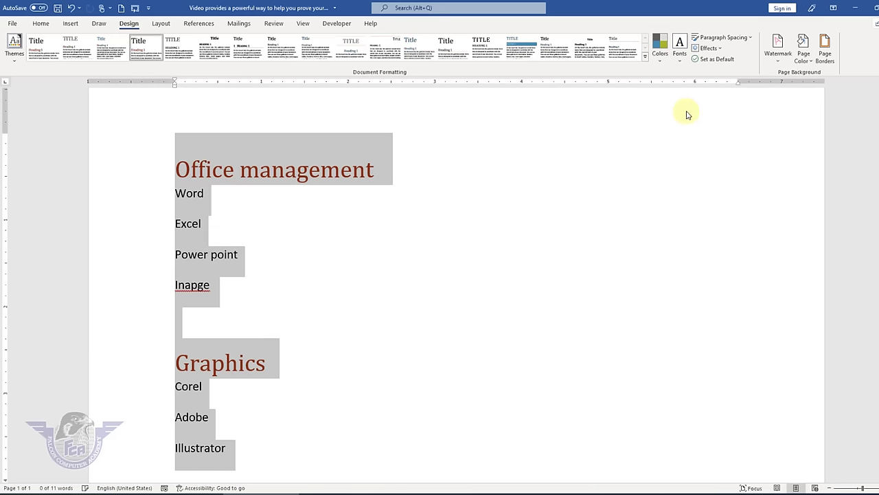
- Apply Franklin Gothic theme fonts and No Paragraph Space spacing
click(681, 55)
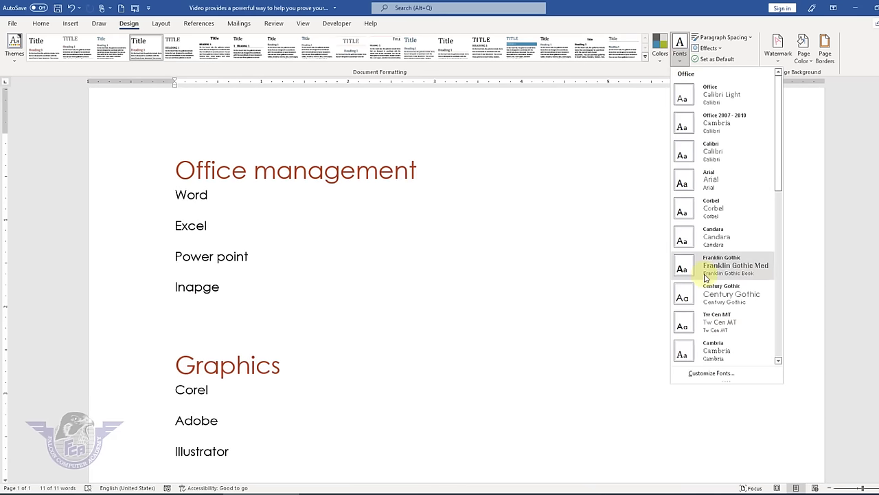
click(704, 267)
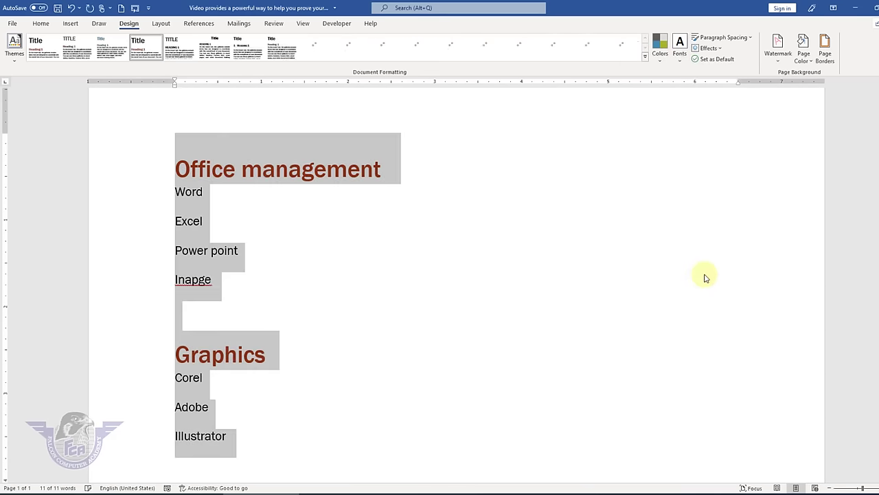
click(750, 40)
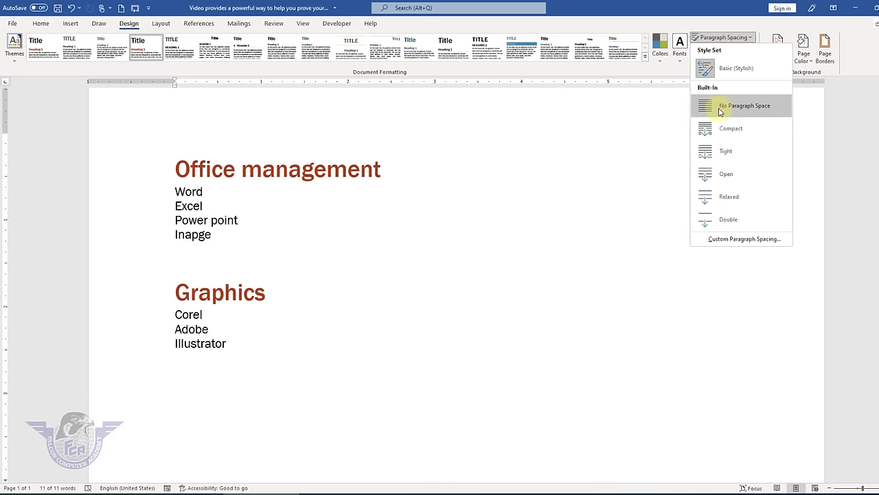
key(Escape)
key(ctrl+a)
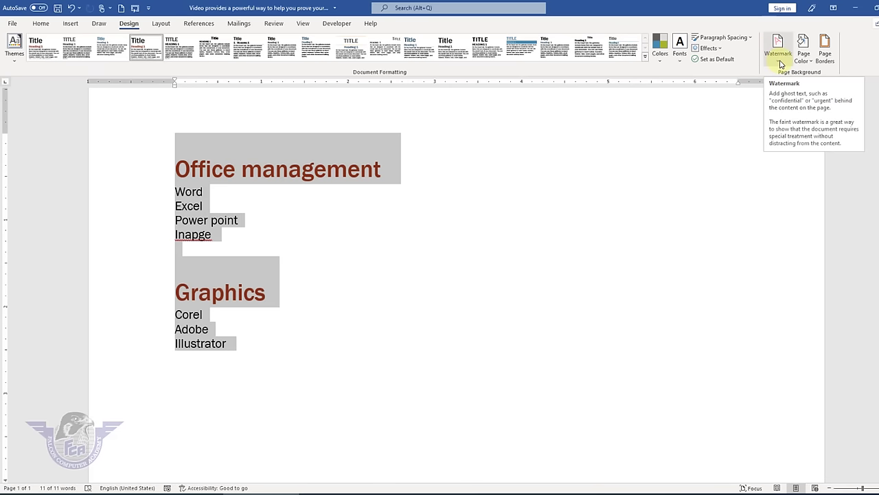
- Add a custom picture watermark using the children-reading-png image
click(492, 282)
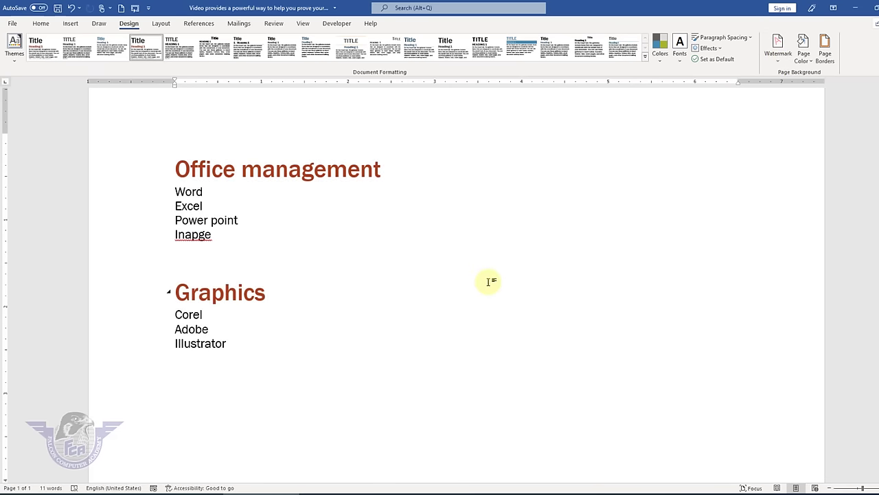
scroll(491, 282, down, 3)
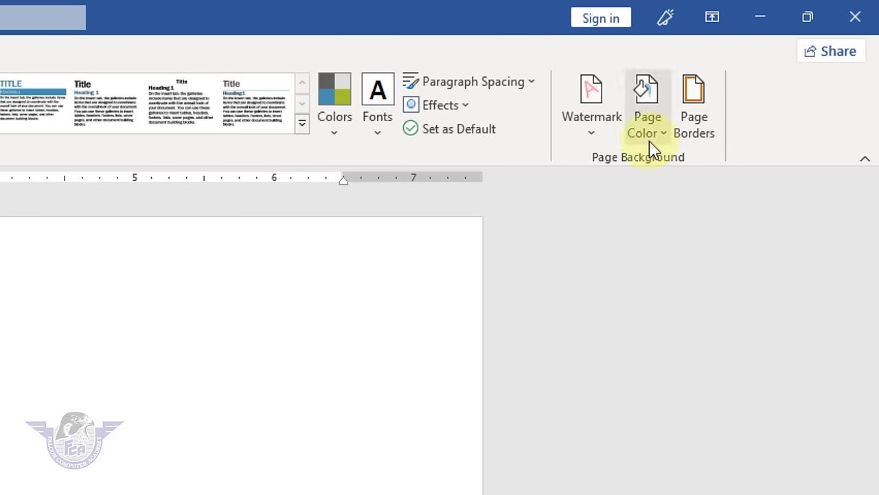
click(602, 136)
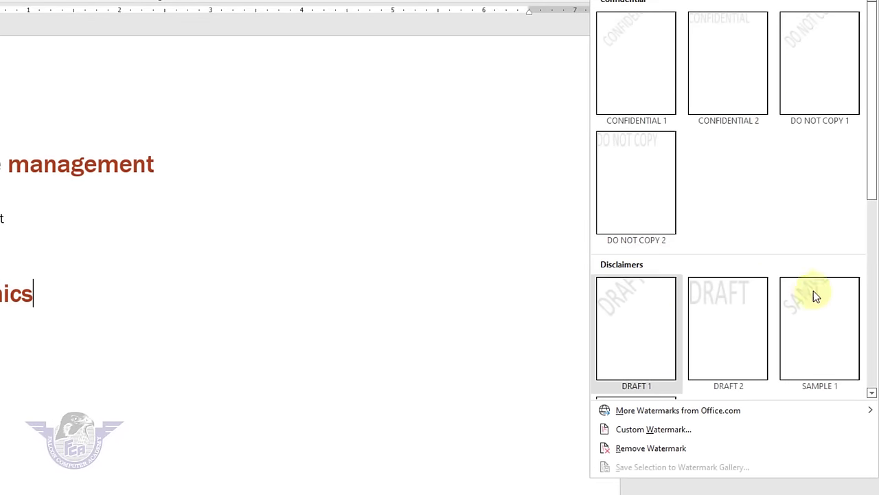
click(677, 430)
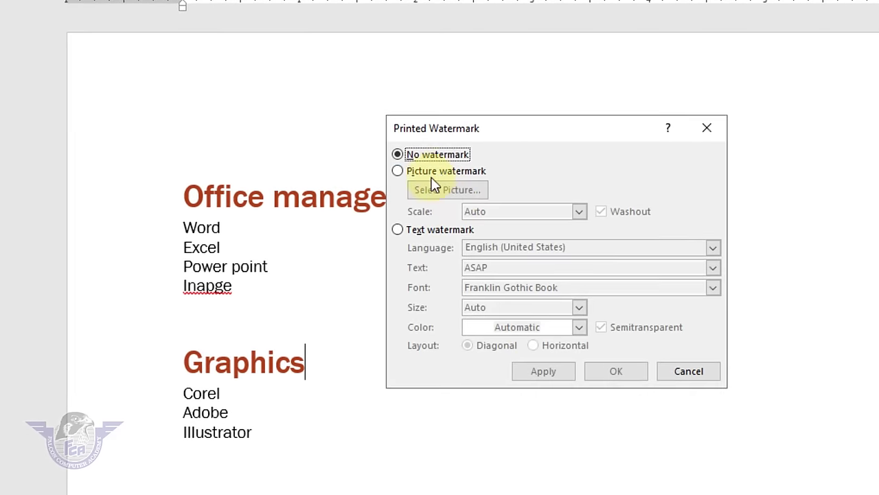
click(439, 172)
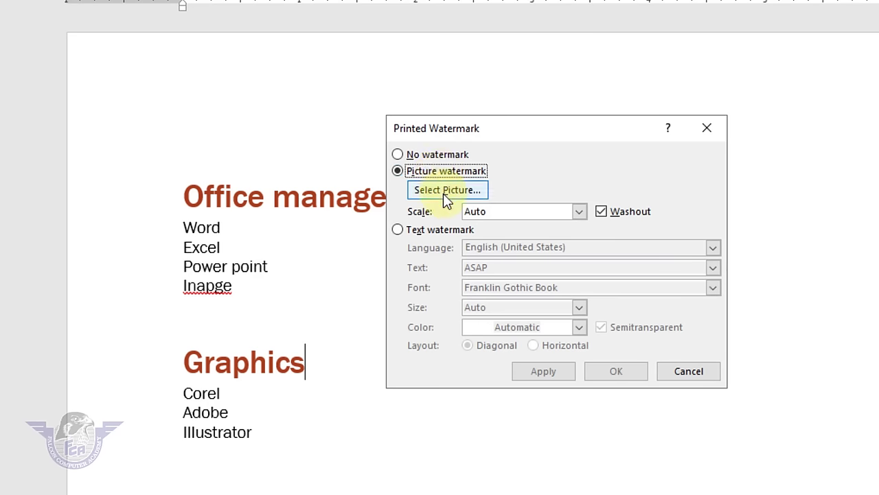
click(443, 194)
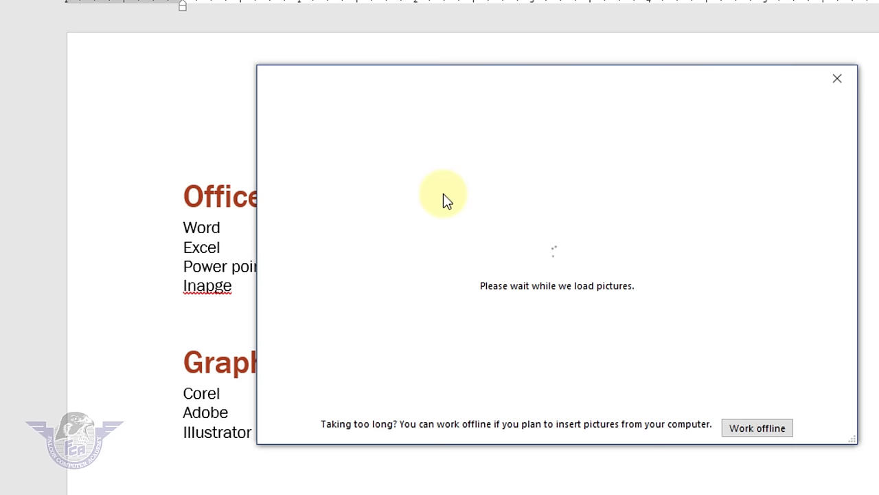
click(437, 182)
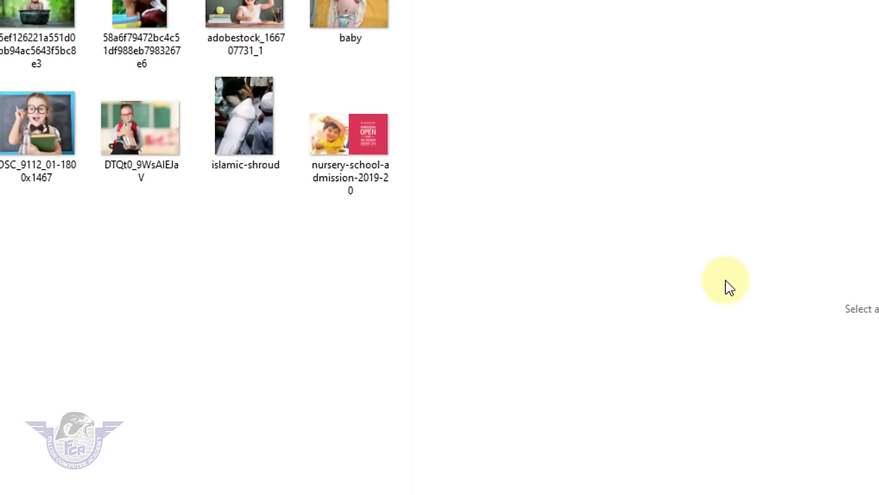
click(163, 259)
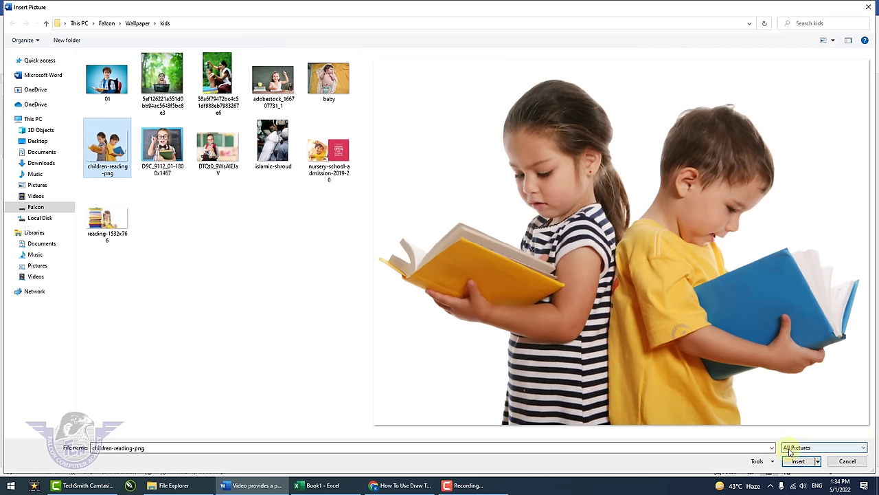
click(795, 464)
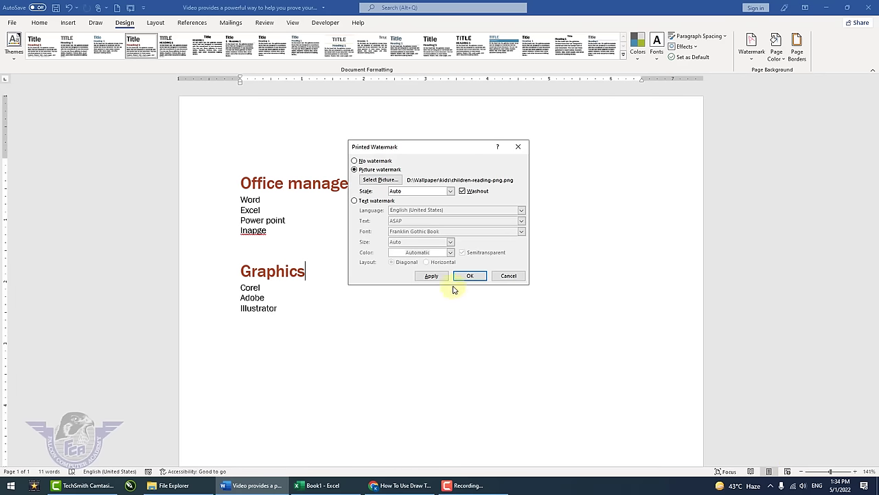
click(433, 276)
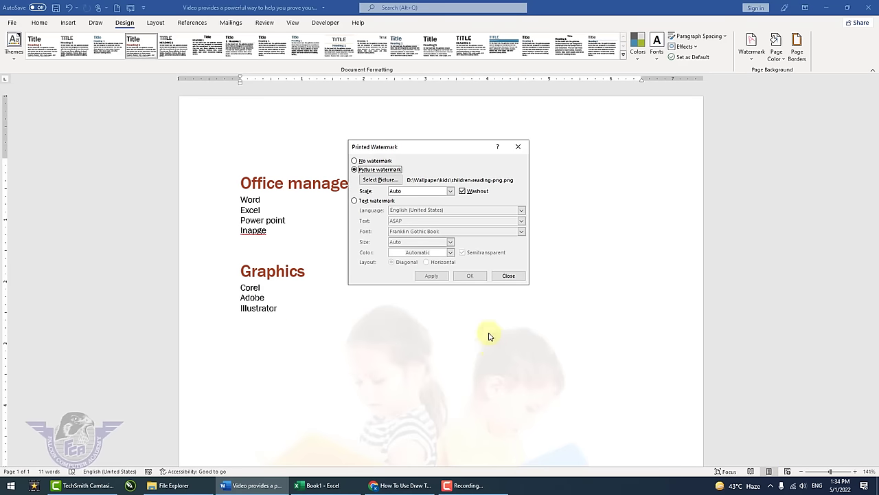
- Add blank lines after Illustrator to reach three pages and check them in print preview
click(508, 275)
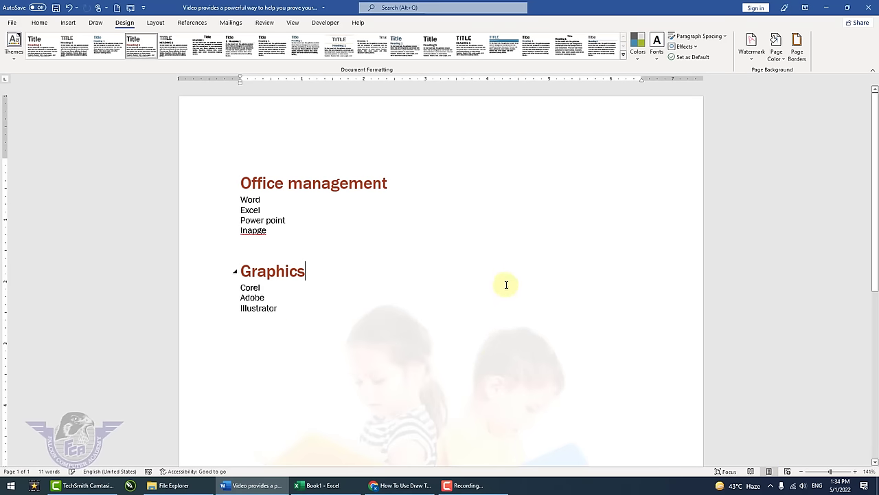
click(355, 308)
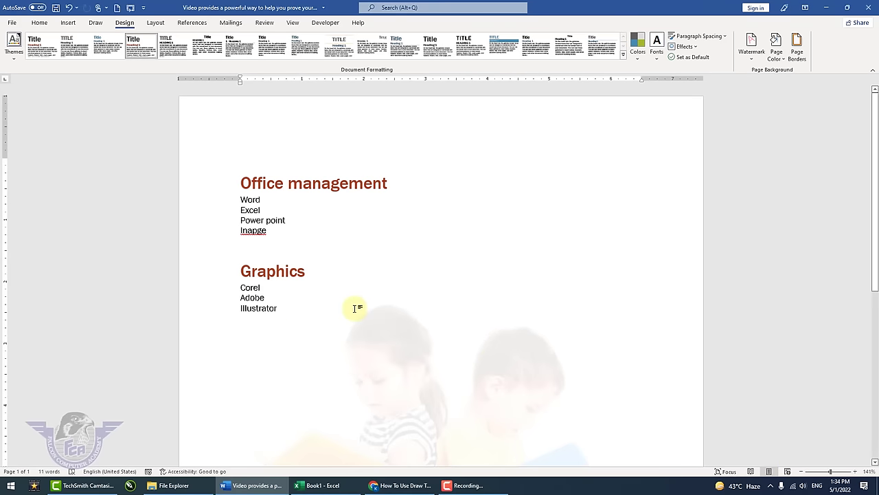
key(Return)
key(Return)
key(Return)
key(Return)
key(Return)
key(Return)
key(Return)
key(Return)
key(Return)
key(Return)
key(Return)
key(Return)
key(Return)
key(Return)
key(Return)
key(Return)
key(Return)
key(Return)
key(Return)
key(Return)
key(Return)
key(Return)
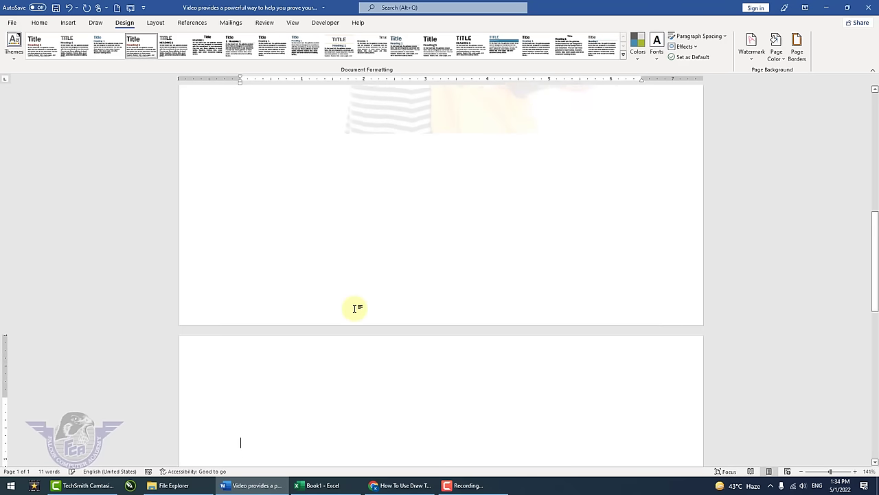
key(Return)
key(Return)
key(Return)
key(Return)
key(Return)
key(Return)
key(Return)
key(Return)
key(Return)
key(Return)
key(Return)
key(Return)
key(Return)
key(Return)
key(Return)
key(Return)
key(Return)
key(Return)
key(Return)
key(Return)
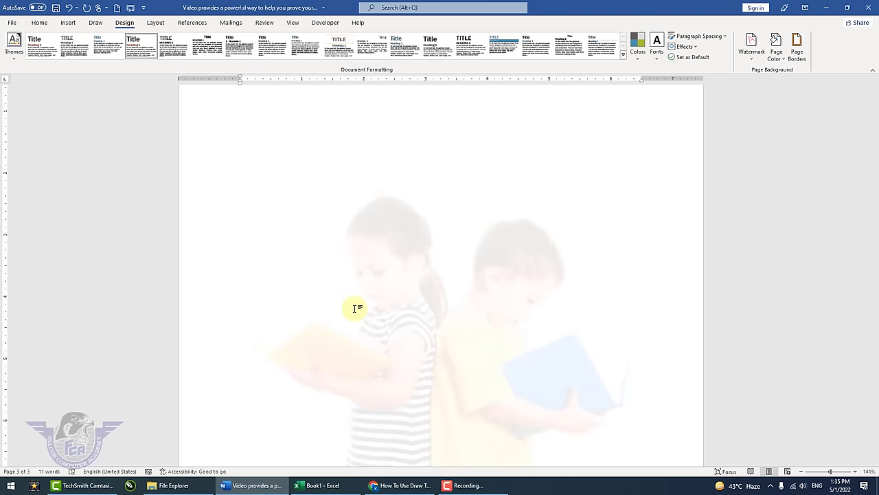
key(ctrl+p)
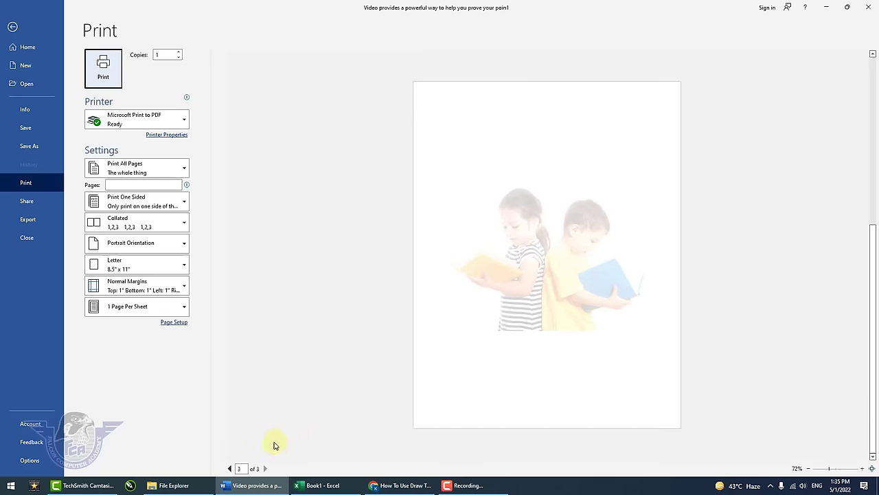
click(230, 468)
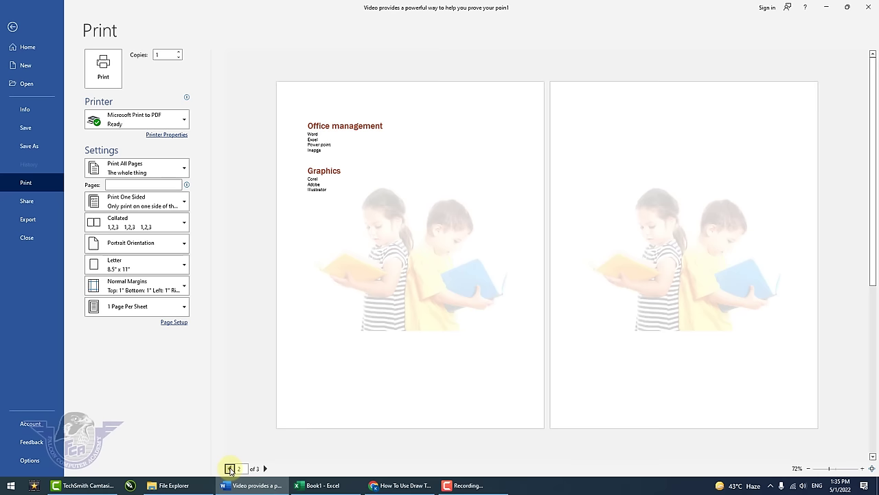
click(393, 282)
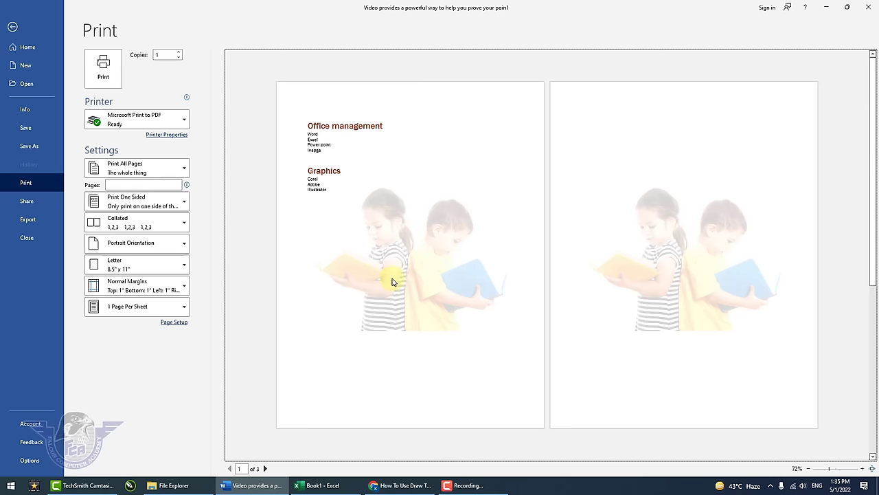
key(Escape)
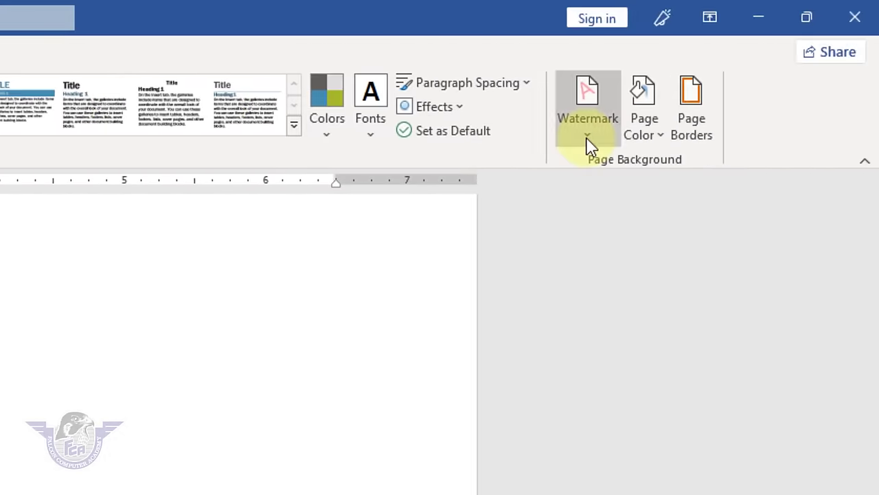
click(590, 146)
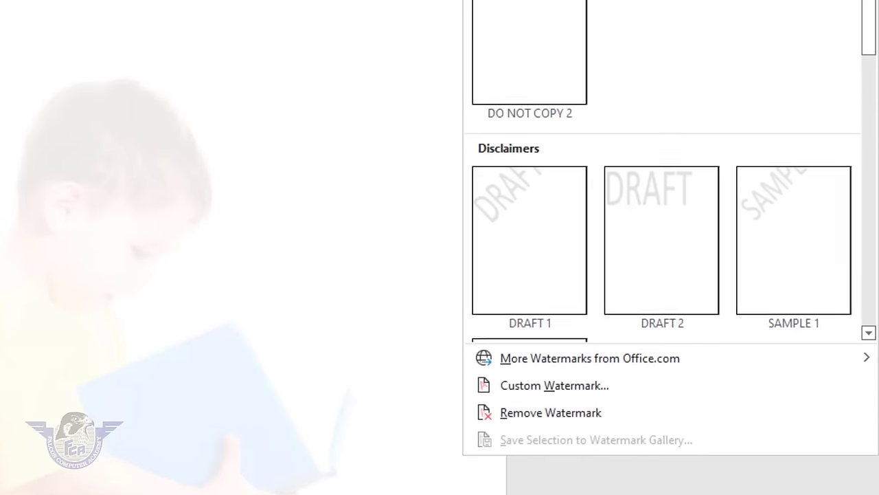
click(573, 400)
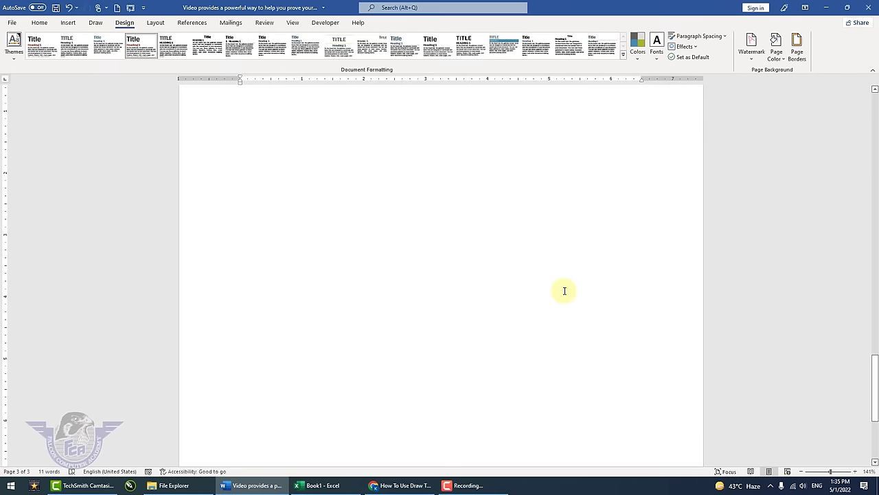
click(750, 50)
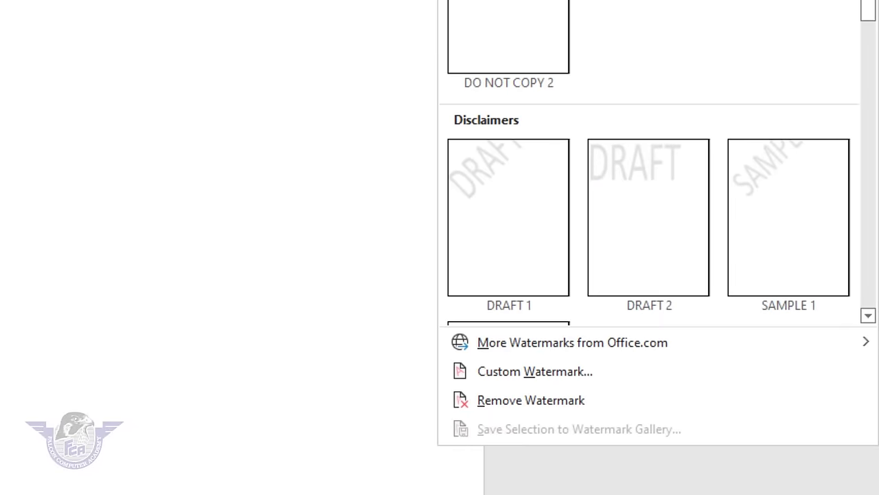
click(543, 375)
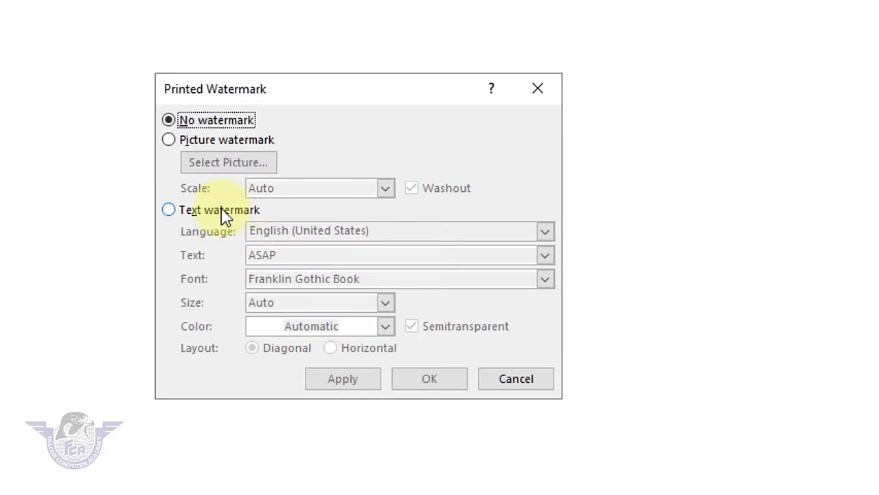
click(223, 213)
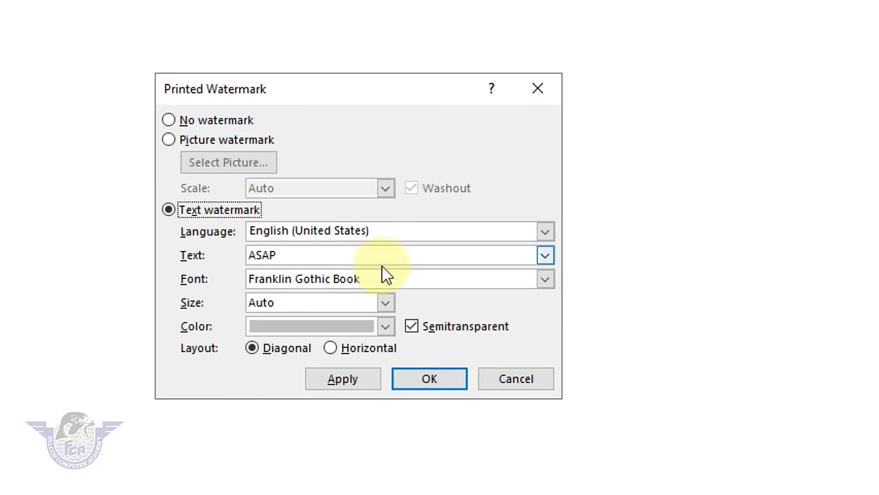
click(321, 255)
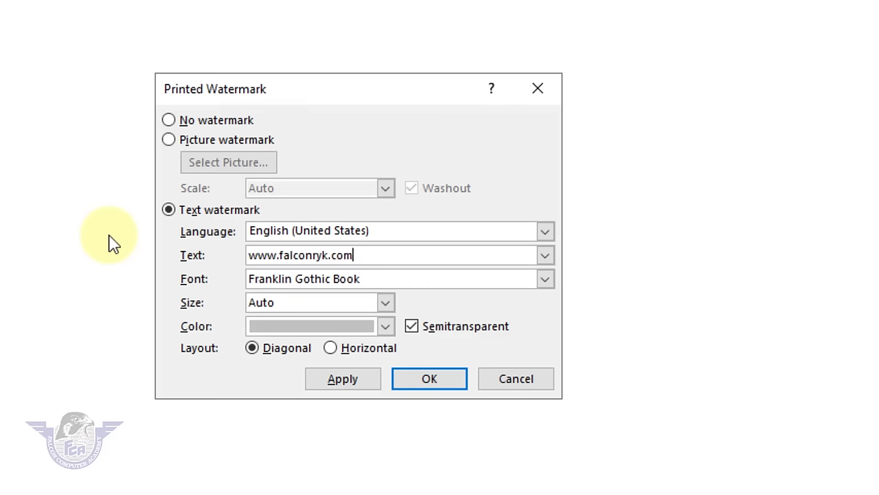
click(347, 381)
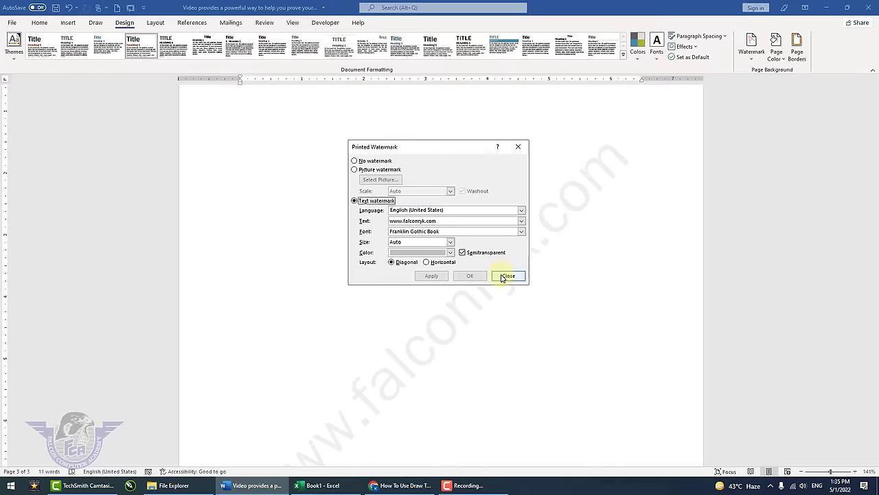
click(508, 275)
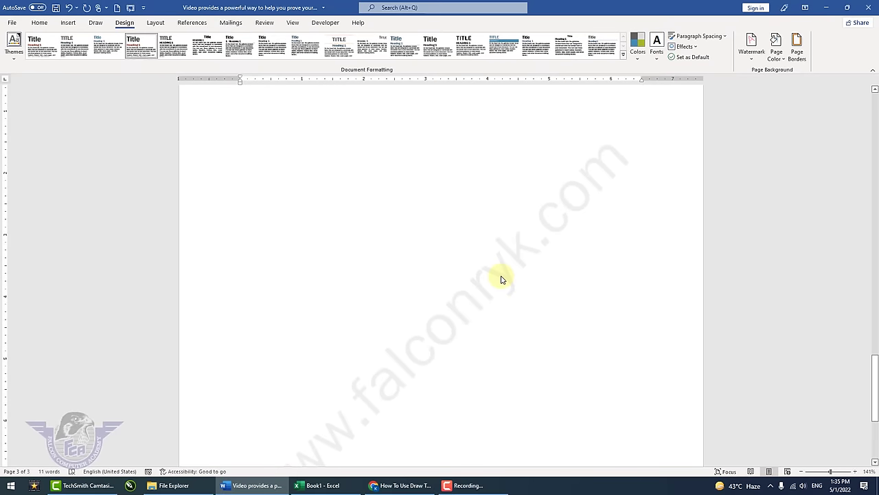
- Extend the document to six pages, then remove the text watermark
scroll(501, 279, down, 10)
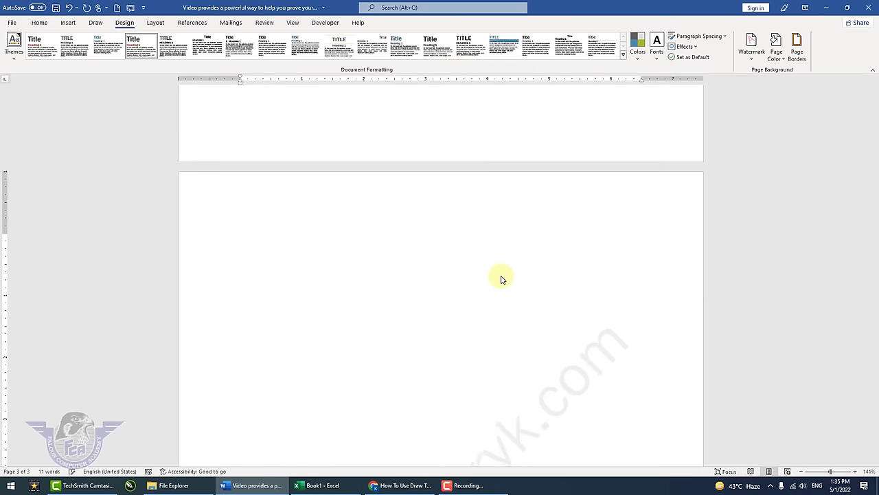
scroll(501, 280, down, 3)
scroll(501, 280, up, 4)
scroll(501, 280, down, 2)
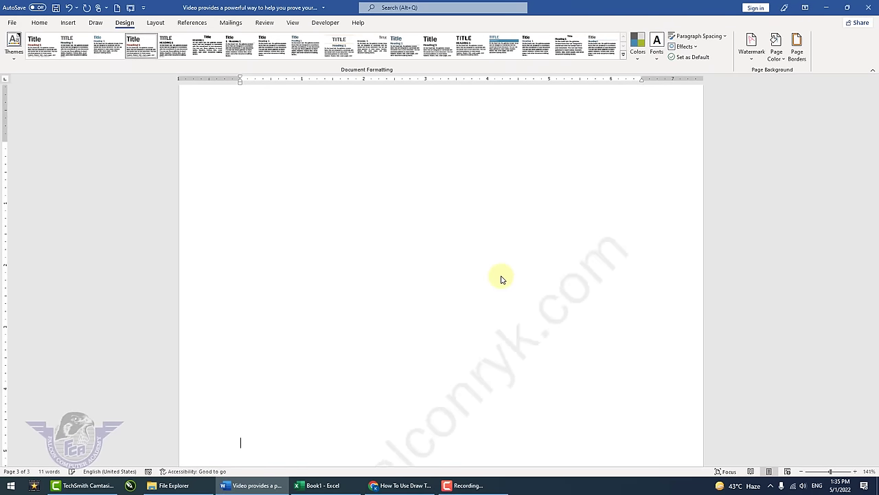
key(Return)
key(Return)
key(Return)
key(Return)
key(Return)
key(Return)
key(Return)
key(Return)
key(Return)
key(Return)
key(Return)
key(Return)
key(Return)
key(Return)
key(Return)
key(Return)
key(Return)
key(Return)
key(Return)
key(Return)
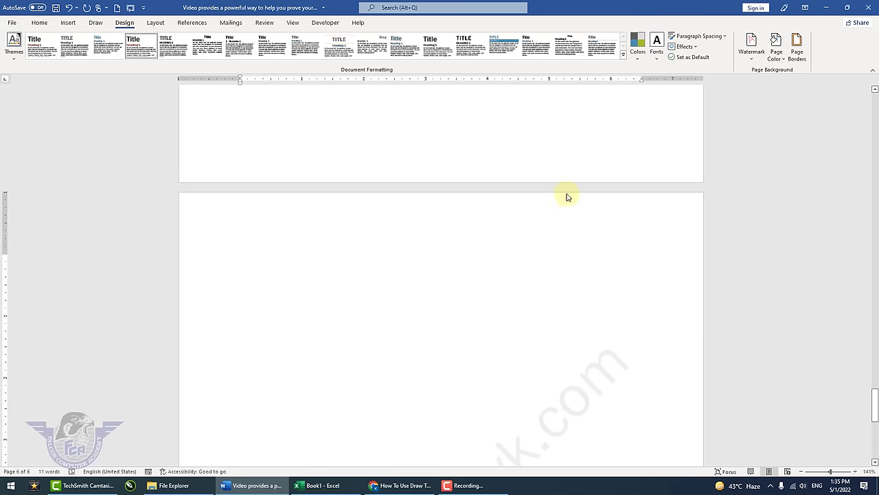
click(750, 60)
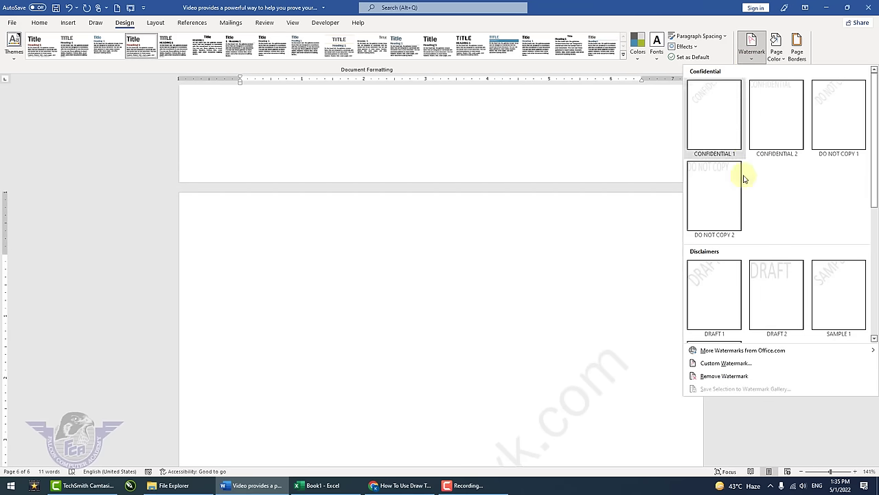
click(744, 376)
scroll(543, 207, up, 15)
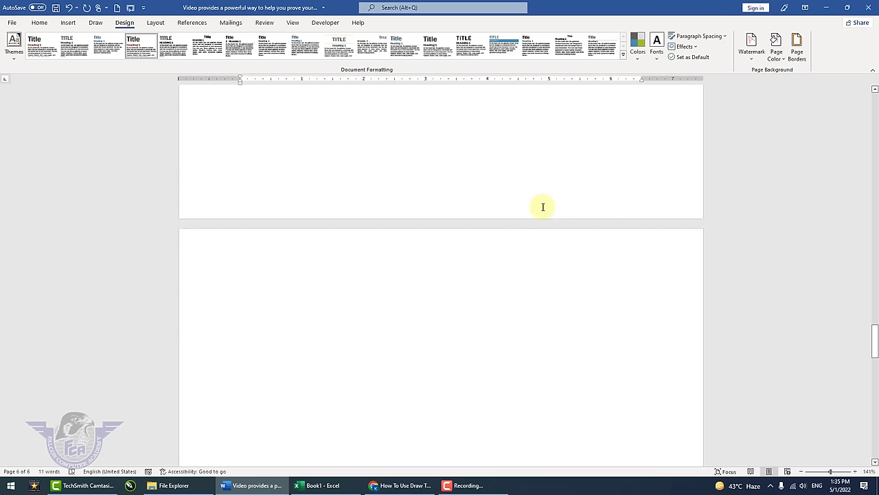
scroll(543, 206, up, 5)
scroll(542, 208, up, 5)
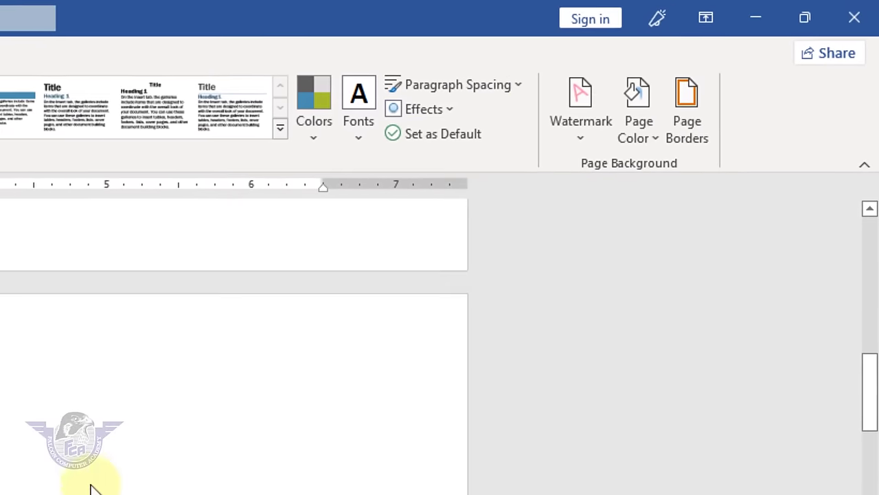
scroll(536, 310, up, 5)
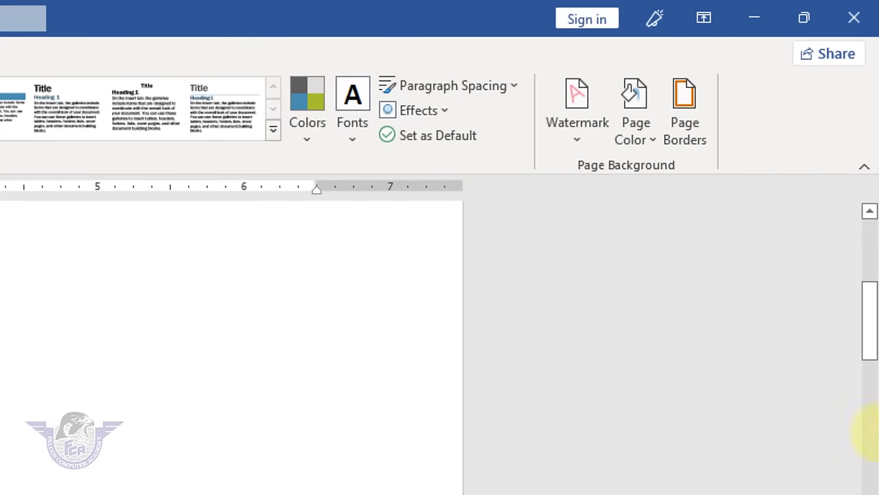
- Try a light cream gold page colour, then set a Parchment texture fill instead
drag(870, 337, 867, 251)
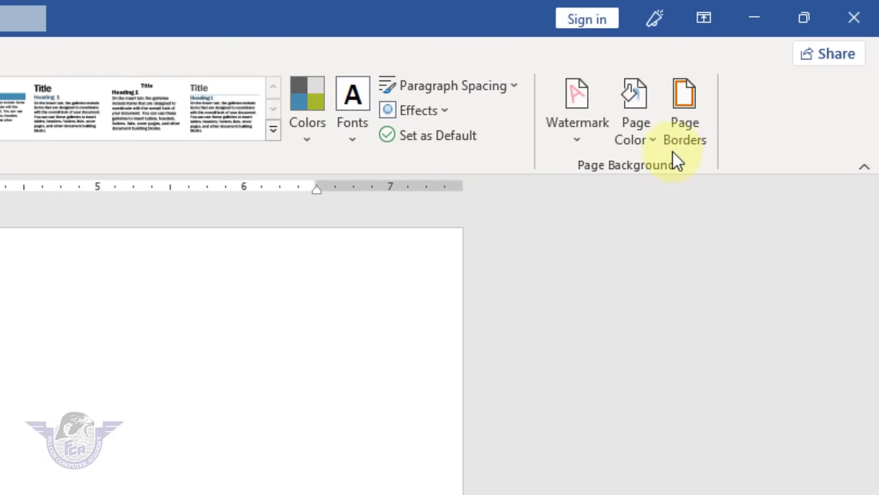
click(645, 140)
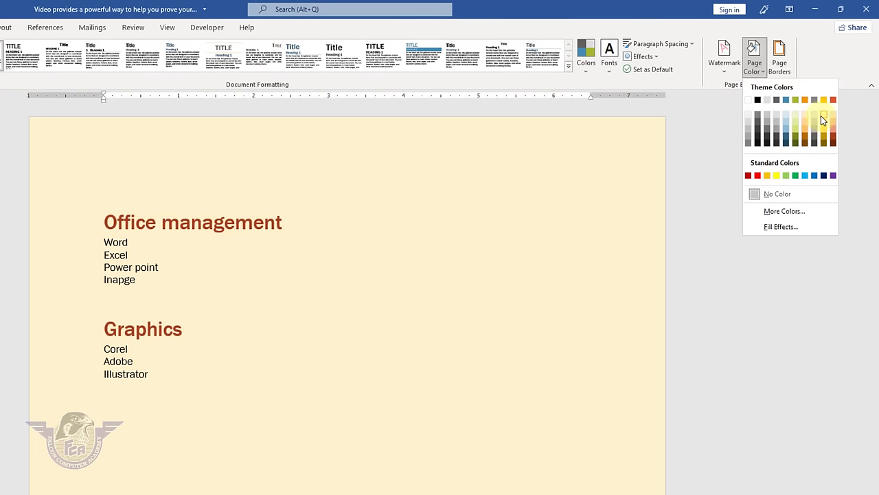
click(823, 120)
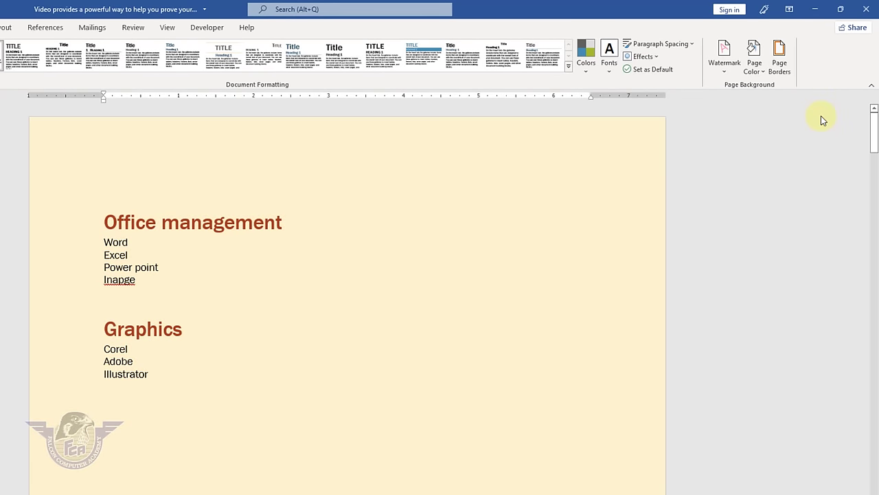
click(761, 74)
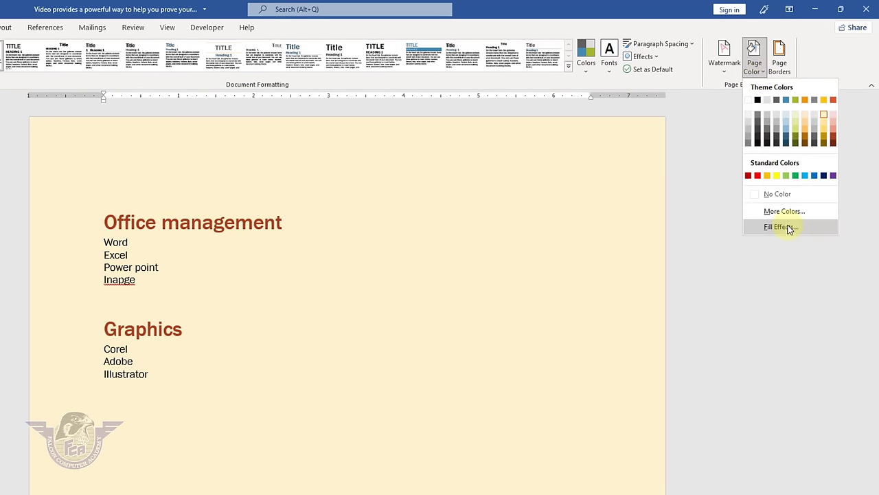
click(790, 227)
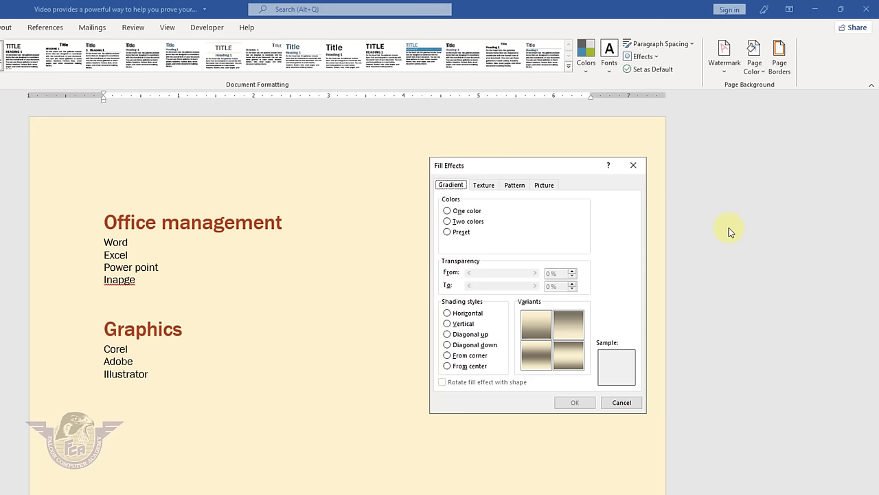
click(468, 221)
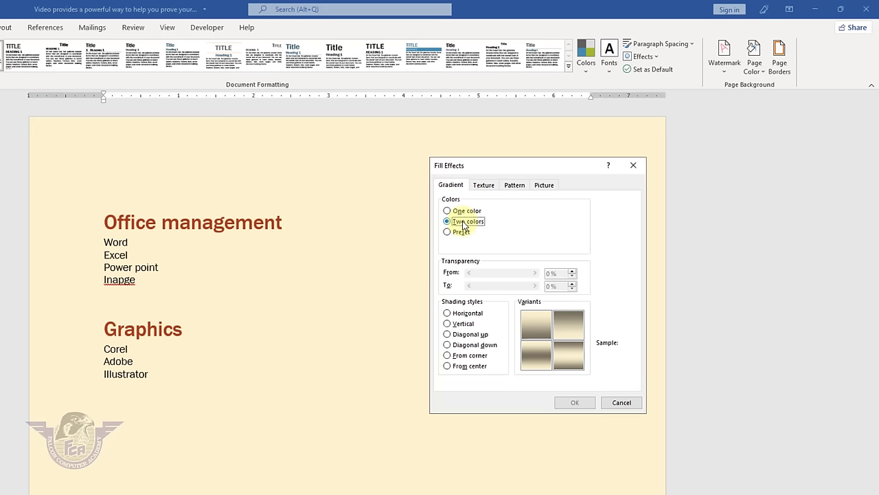
click(483, 185)
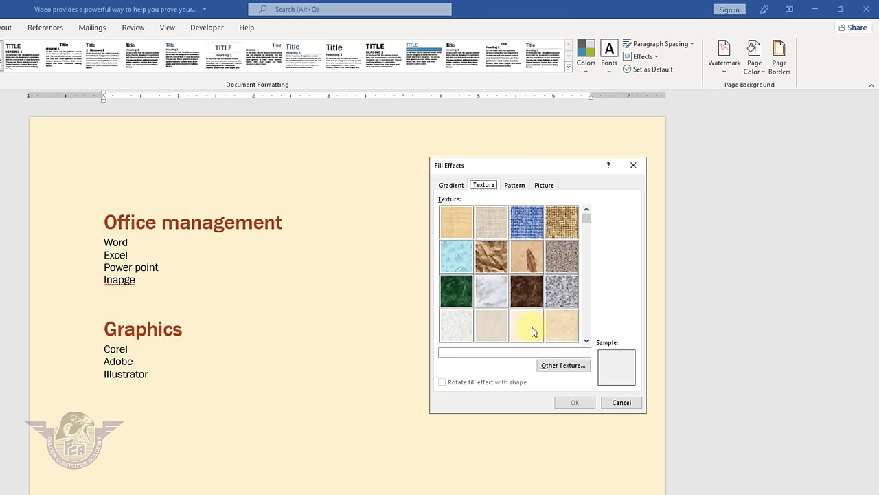
click(575, 404)
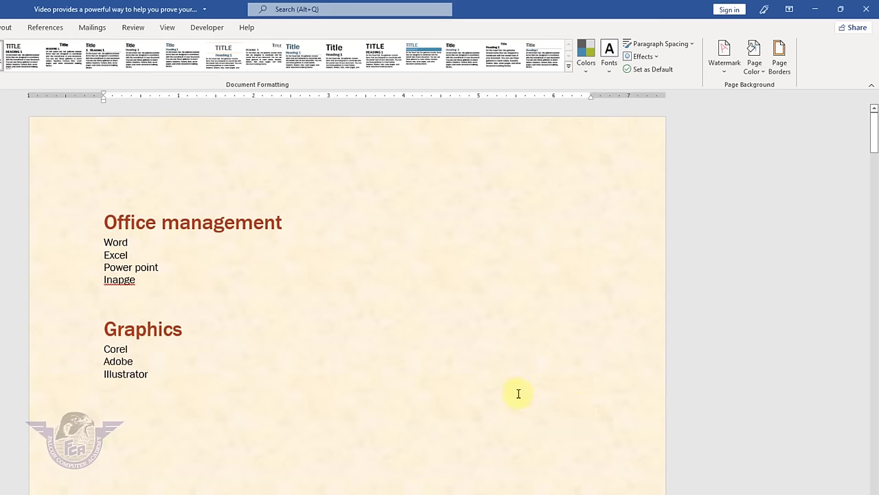
- Preview the print, then keep 'Print background colors and images' checked in Display options
key(ctrl+p)
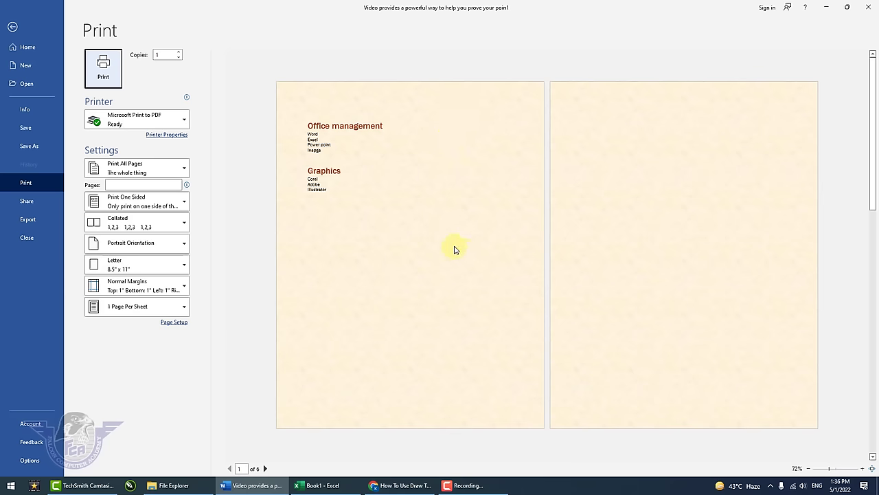
key(Escape)
click(12, 23)
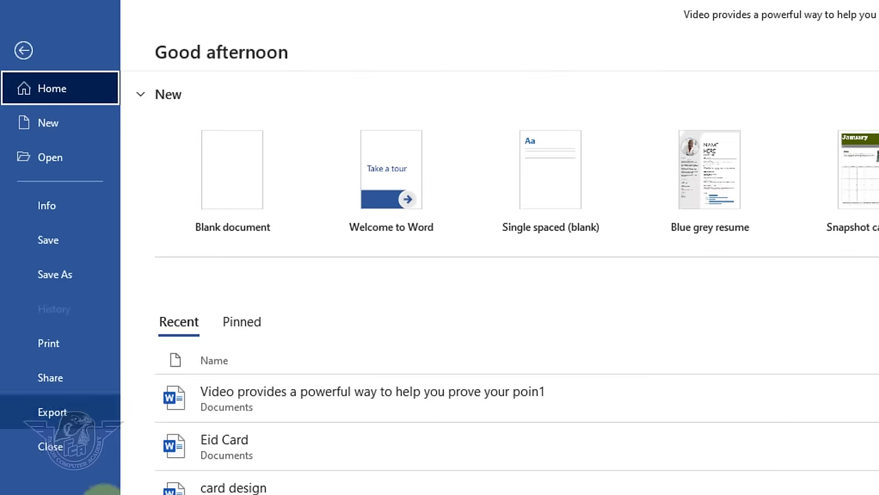
key(alt+t)
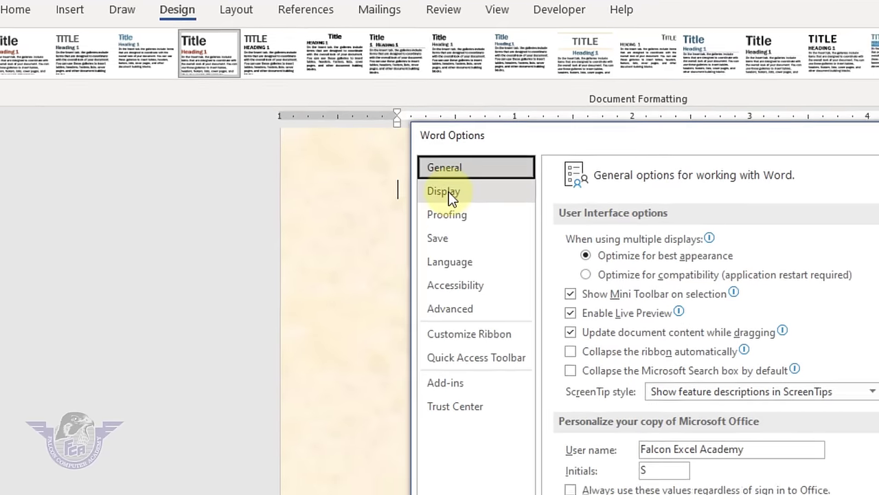
click(498, 223)
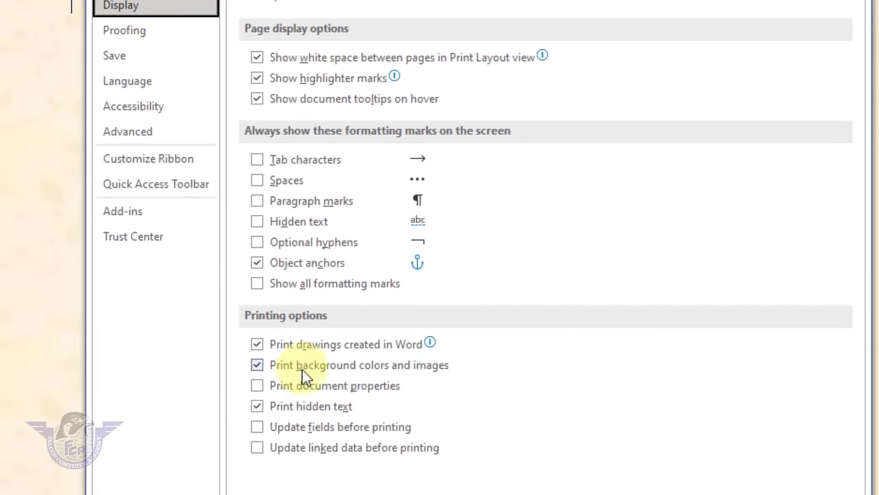
click(260, 365)
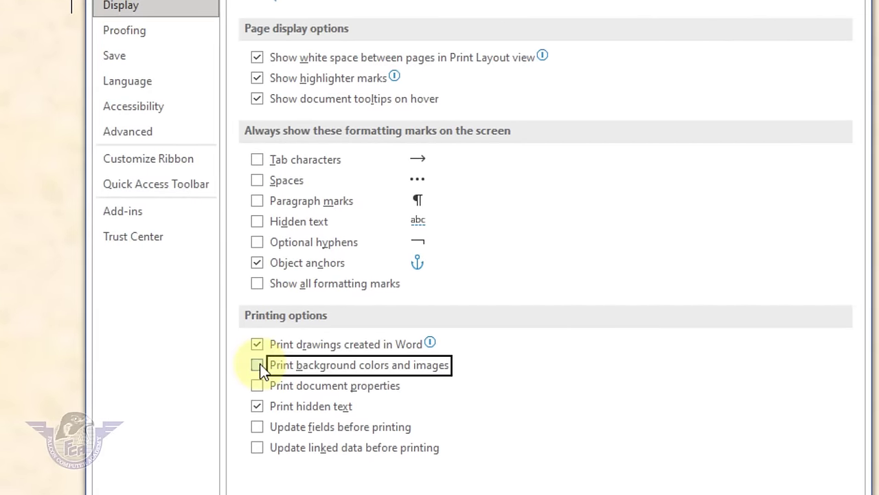
click(257, 365)
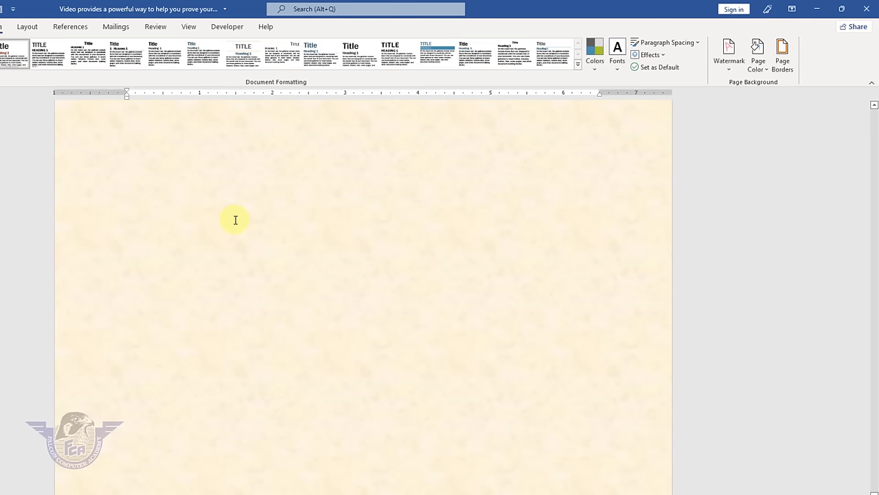
- Set the page colour to No Color so the parchment background becomes plain white
click(767, 75)
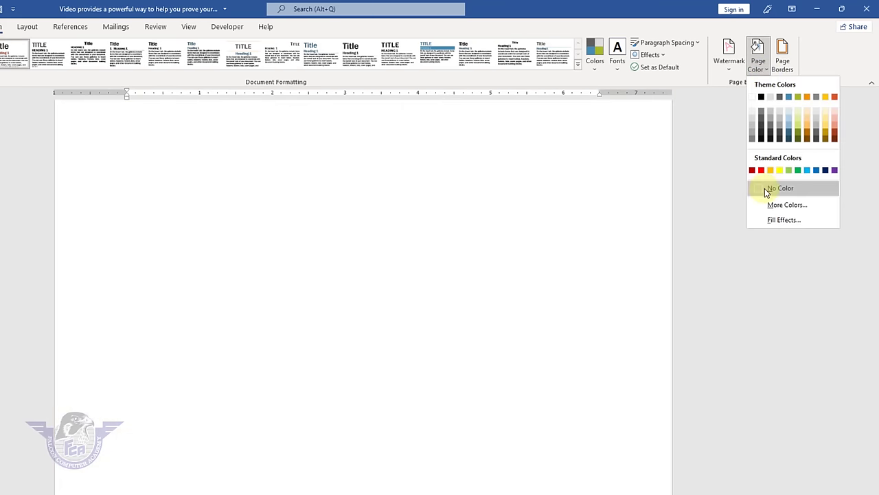
click(765, 188)
scroll(447, 265, up, 15)
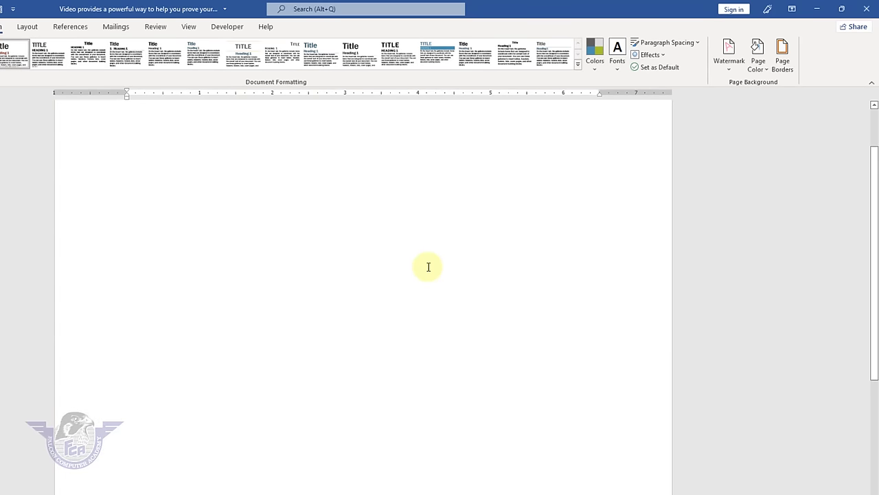
scroll(442, 230, up, 1)
- Look over the Borders tab in Borders and Shading, then cancel without changes
click(782, 58)
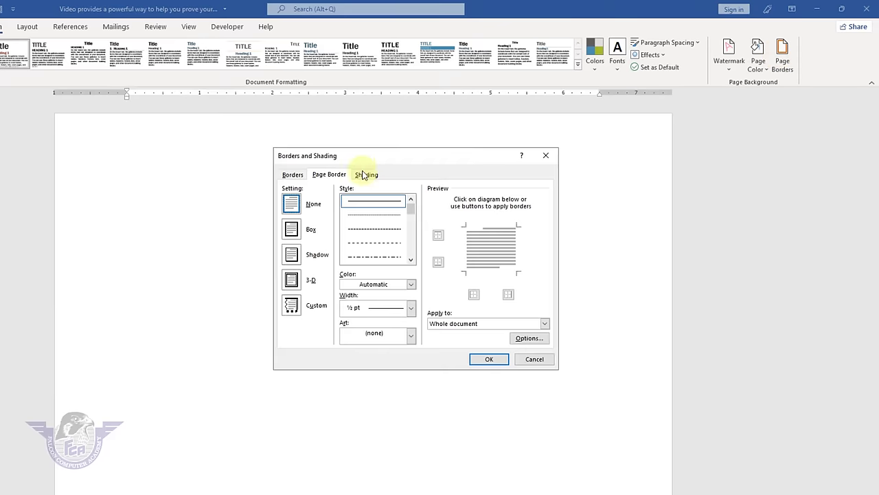
click(294, 175)
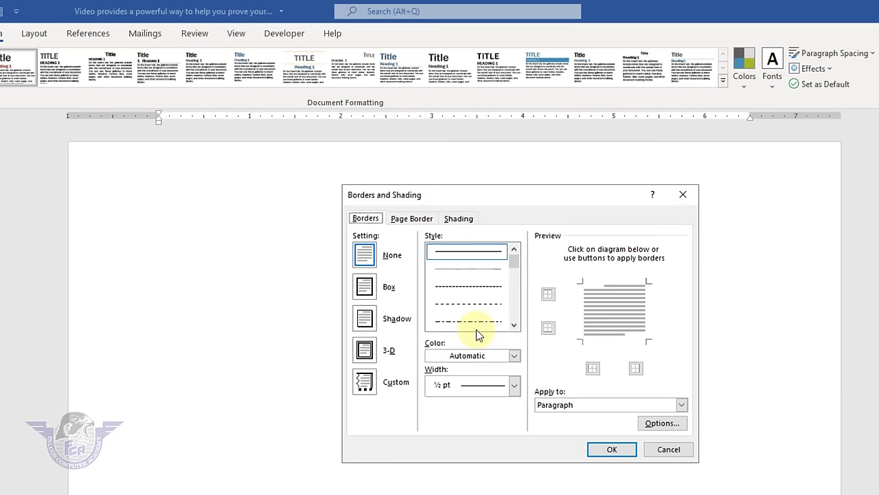
click(666, 450)
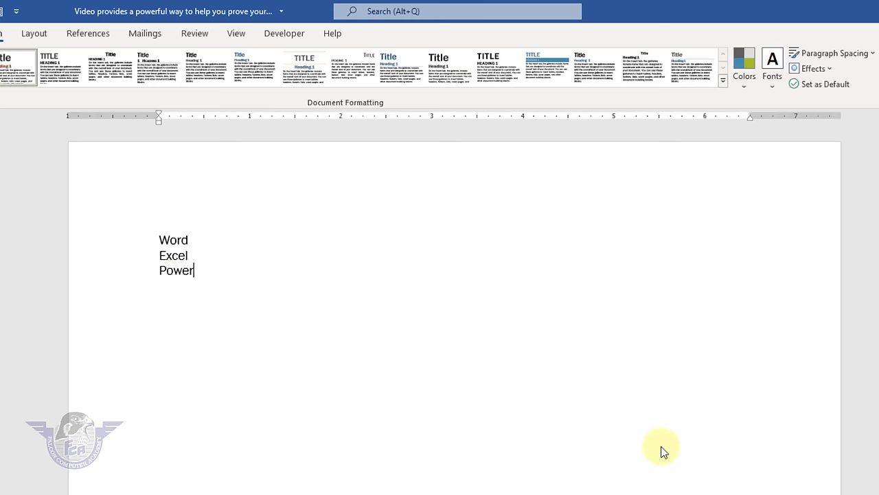
- Finish typing 'PowerPoint' and double-space the Word, Excel and PowerPoint lines
text(oint)
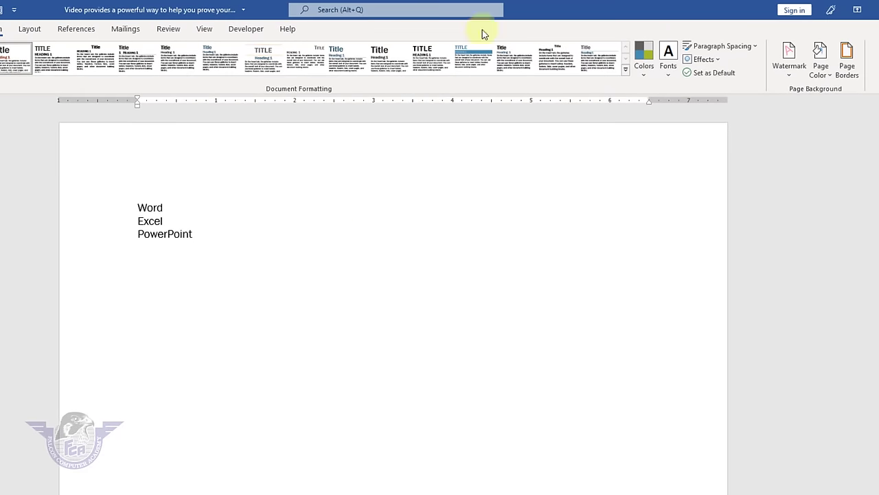
key(ctrl+a)
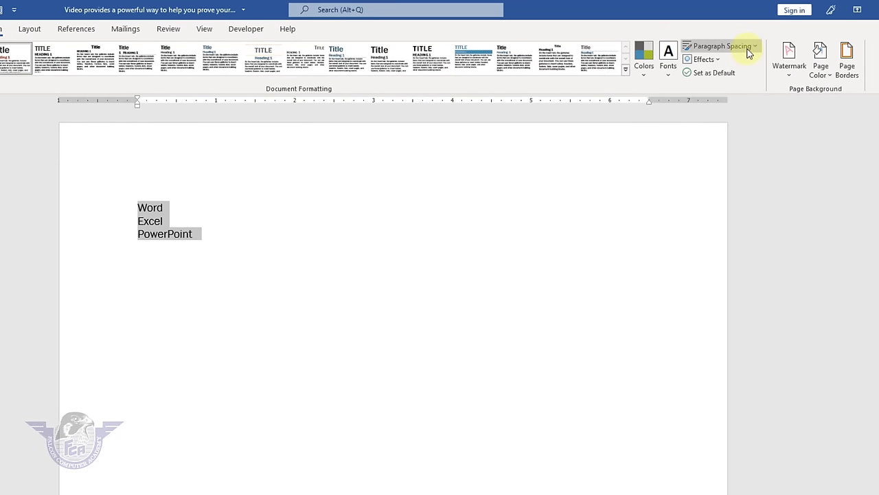
click(742, 46)
click(722, 271)
- Give the three words a red-orange ½ pt double-line box border applied to Text
click(199, 289)
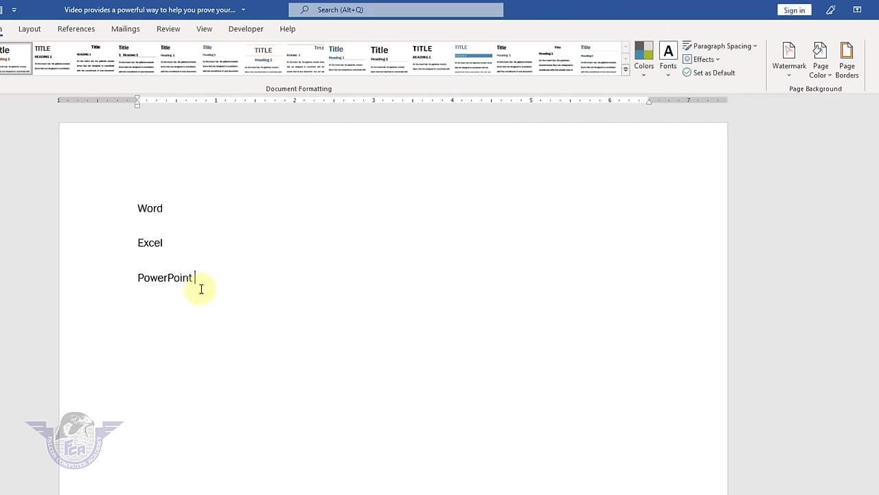
drag(198, 288, 101, 196)
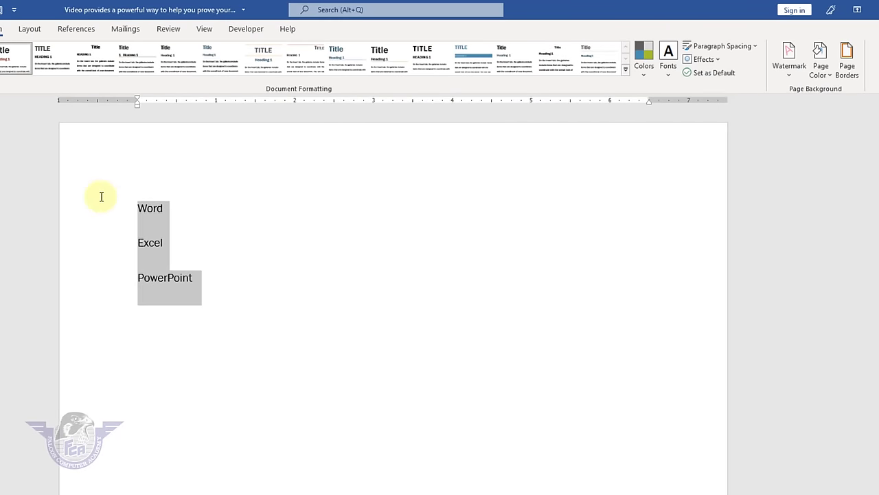
click(849, 58)
click(317, 189)
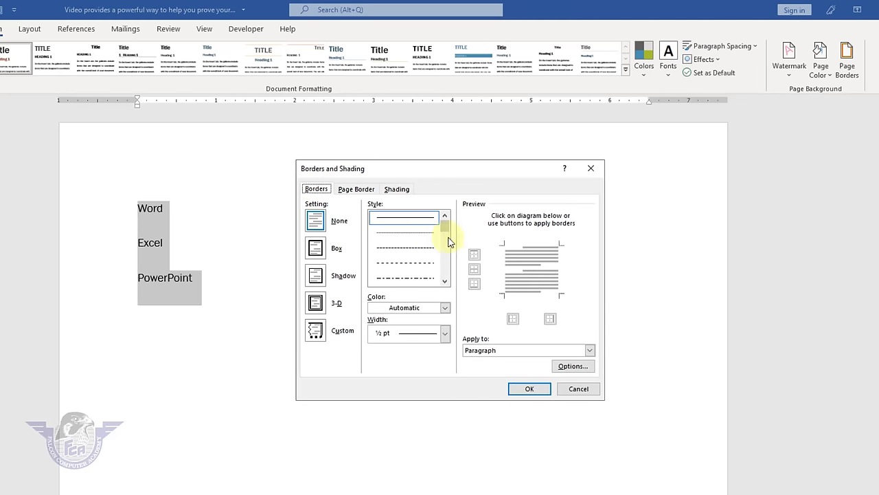
scroll(443, 267, down, 3)
click(411, 278)
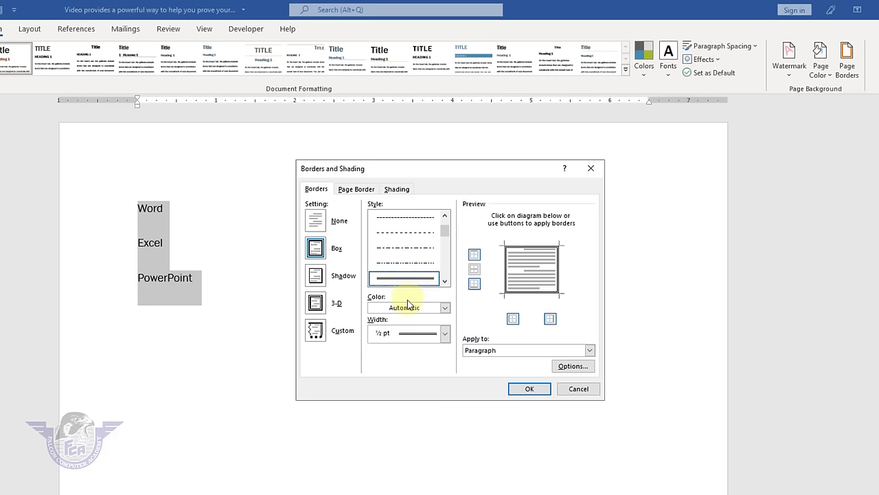
click(409, 310)
click(459, 353)
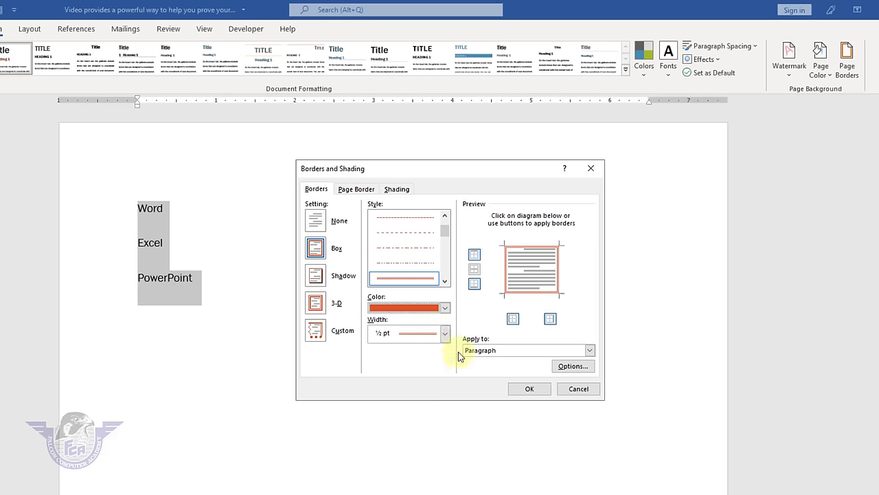
click(429, 338)
click(419, 351)
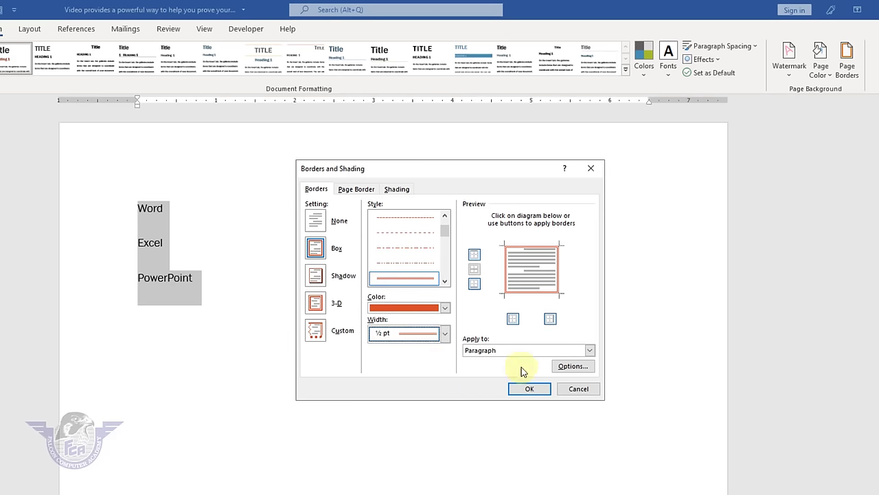
click(483, 350)
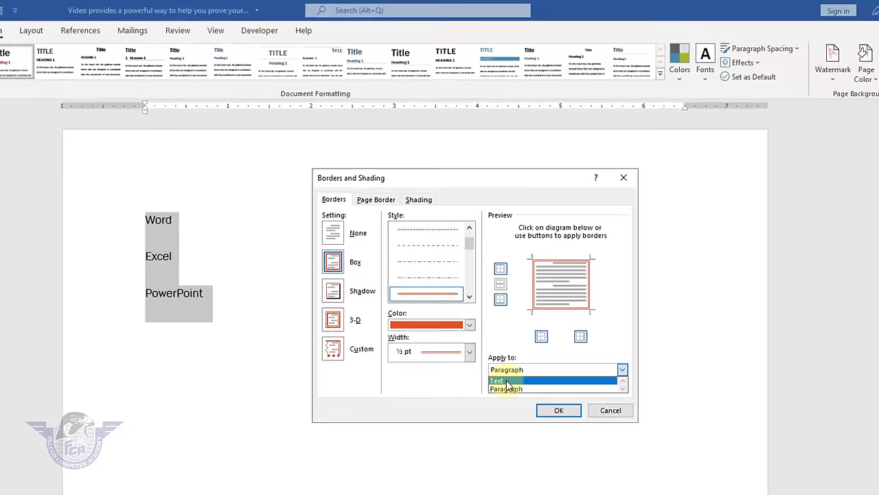
click(481, 362)
click(638, 468)
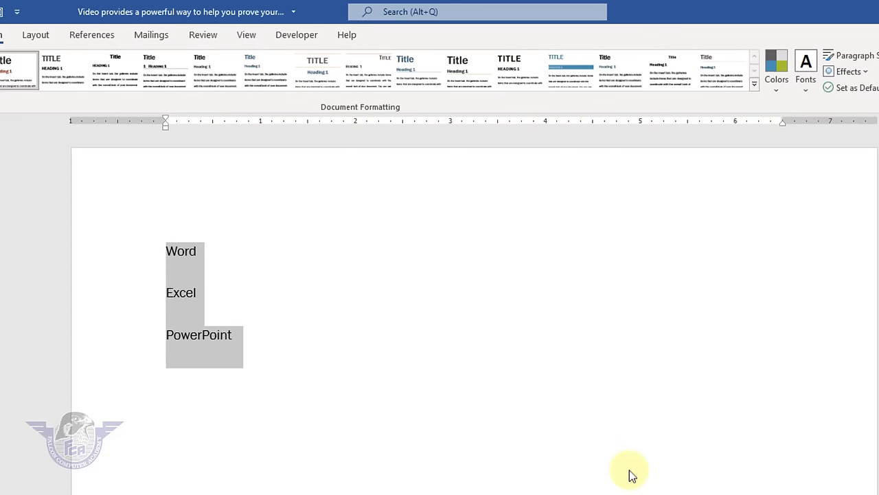
- Select the three bordered lines and set their Text border to None
click(556, 463)
scroll(306, 327, up, 6)
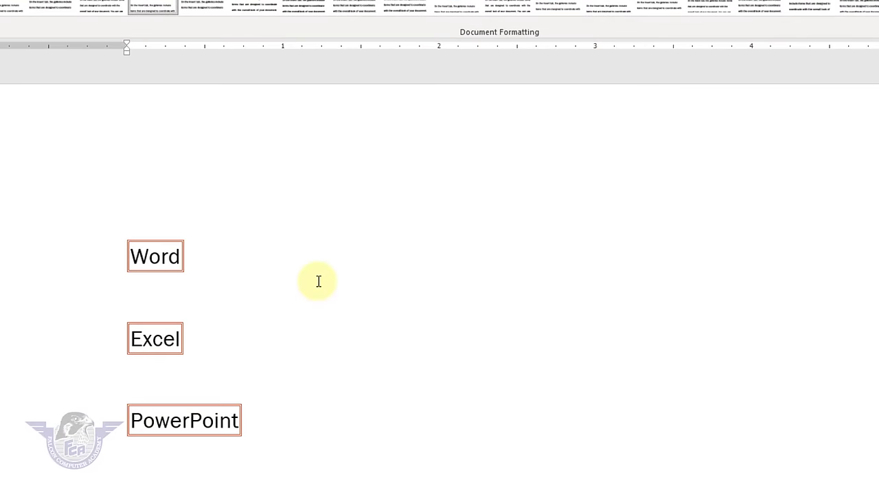
drag(237, 421, 48, 176)
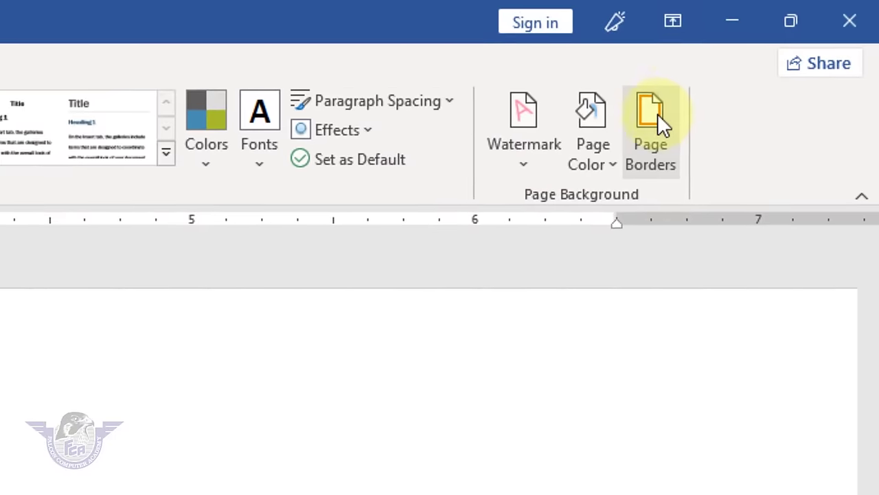
click(798, 49)
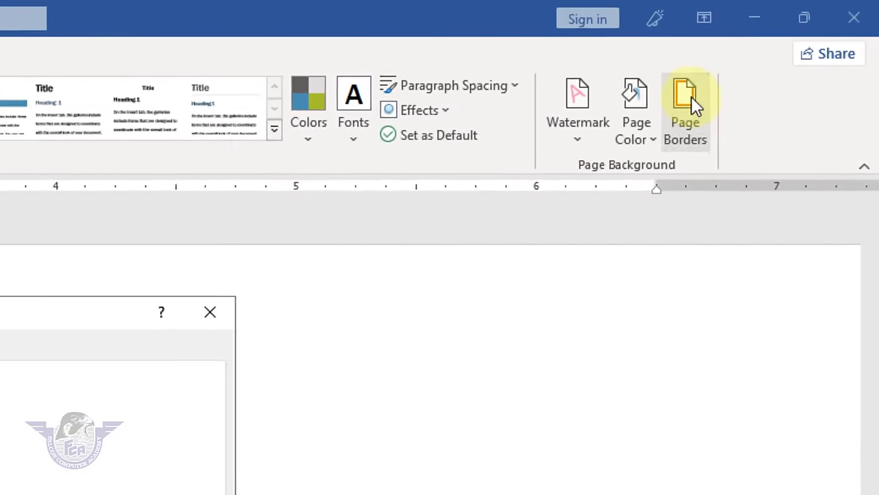
click(141, 218)
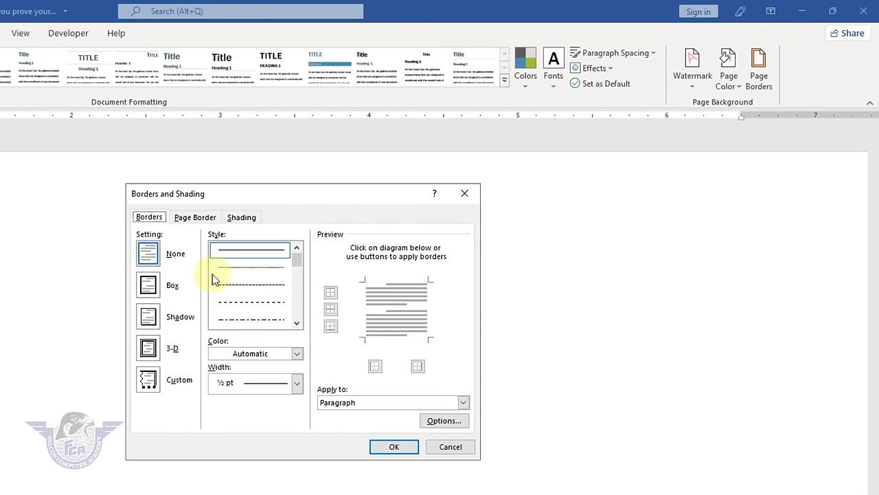
click(375, 408)
click(340, 413)
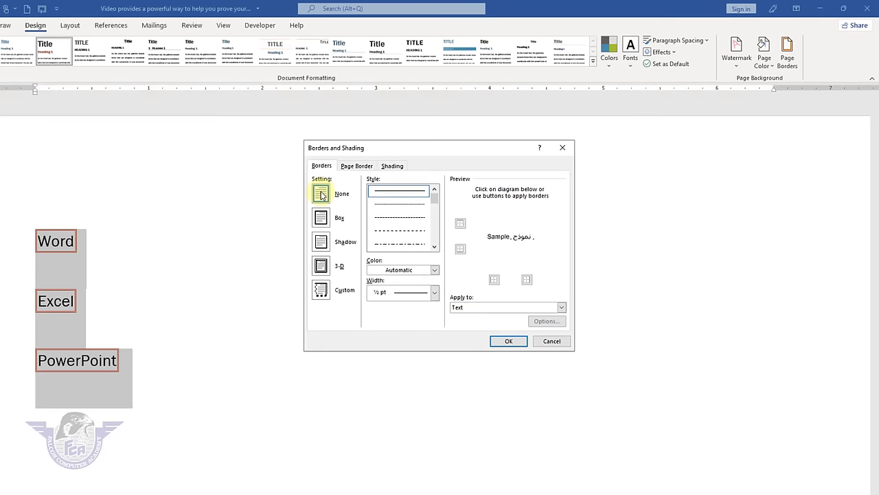
click(495, 337)
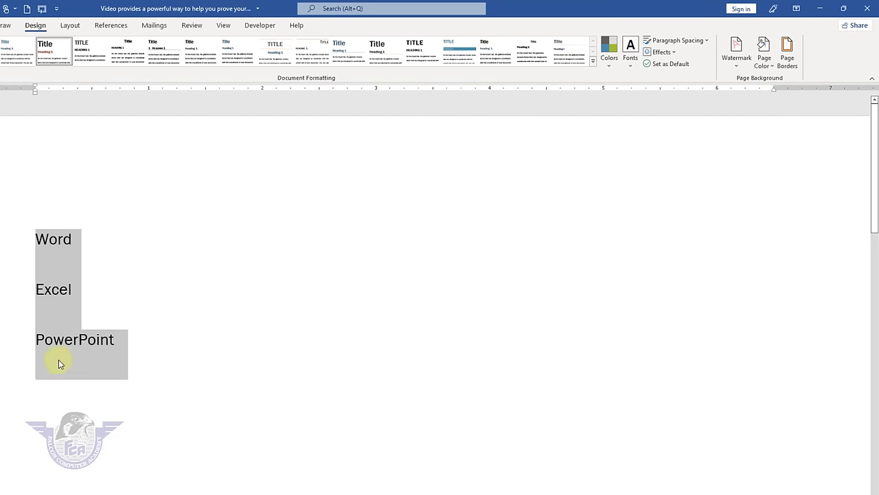
- In Borders and Shading, set the border to apply to Paragraph and browse line styles
click(788, 61)
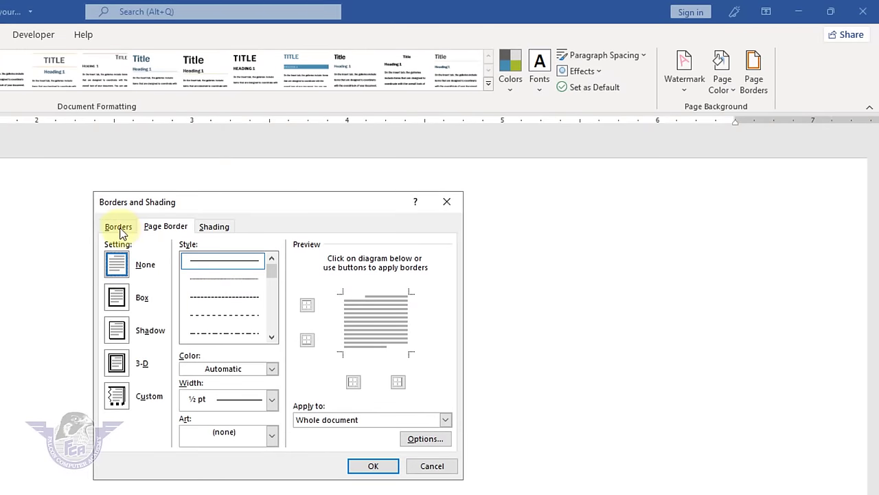
click(118, 226)
click(338, 420)
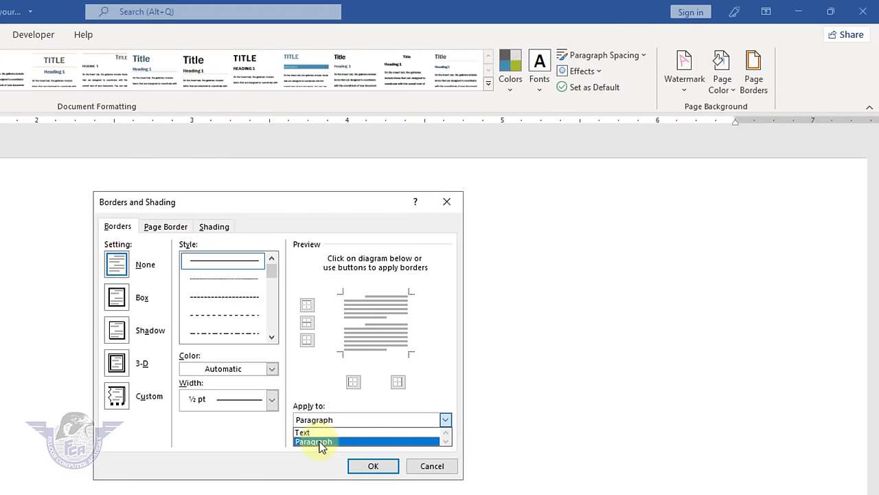
click(320, 442)
click(264, 275)
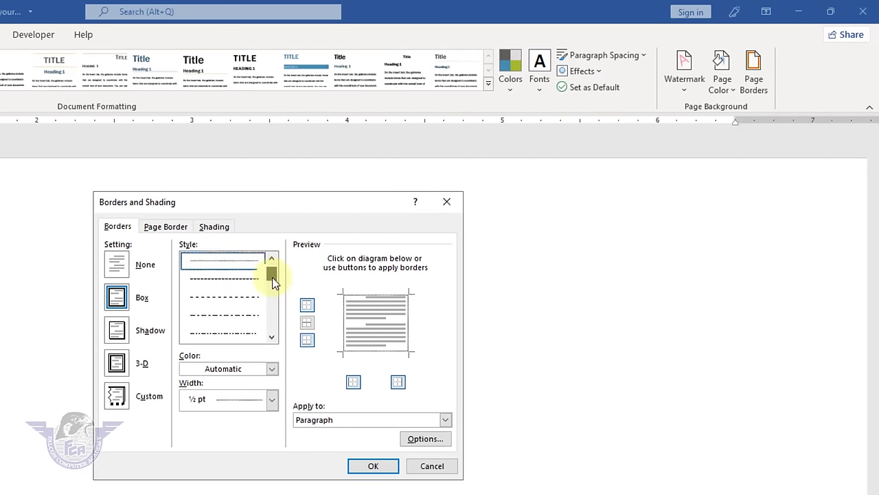
drag(272, 277, 269, 323)
scroll(275, 297, up, 1)
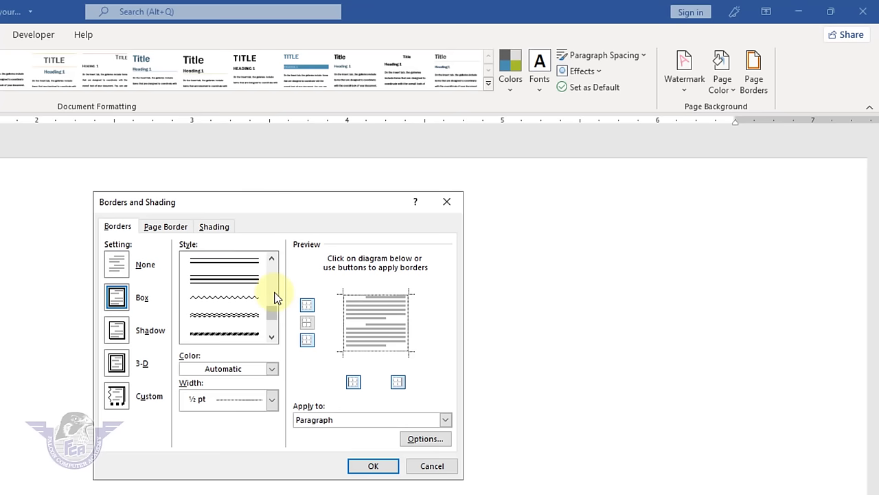
scroll(275, 297, up, 2)
- Apply a blue 1½ pt double-line box border around the three paragraphs
click(226, 333)
click(249, 369)
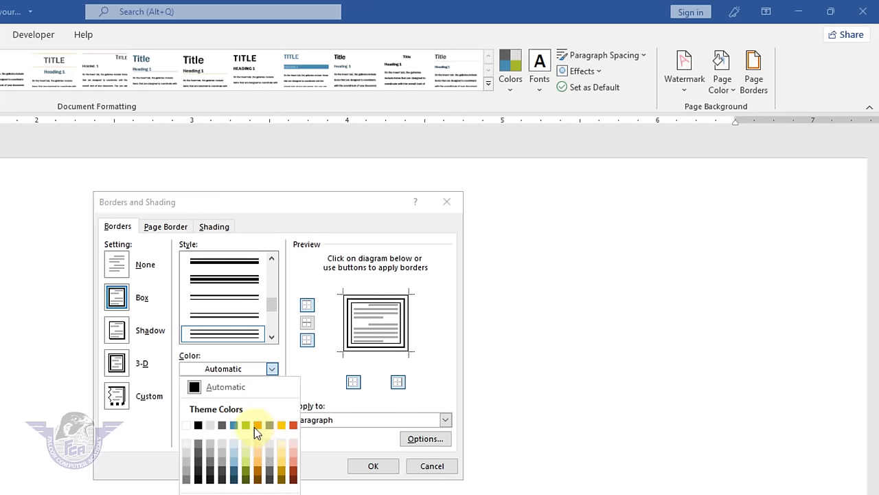
click(235, 426)
click(246, 404)
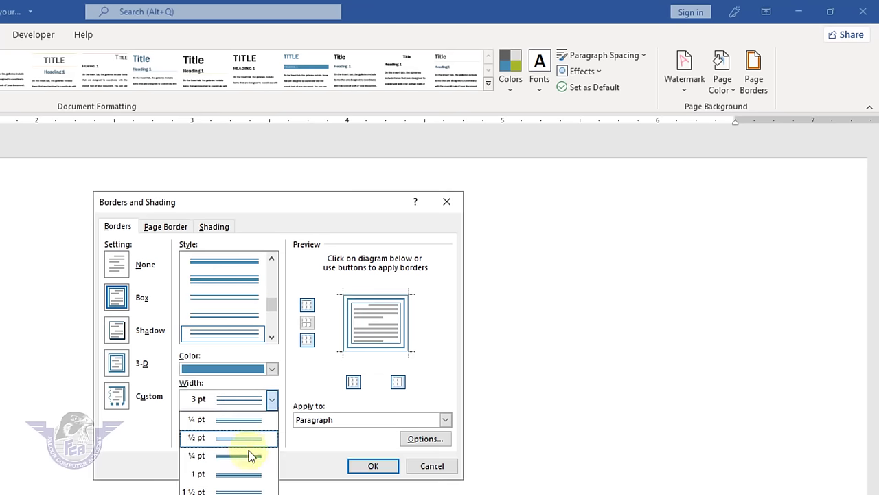
click(248, 490)
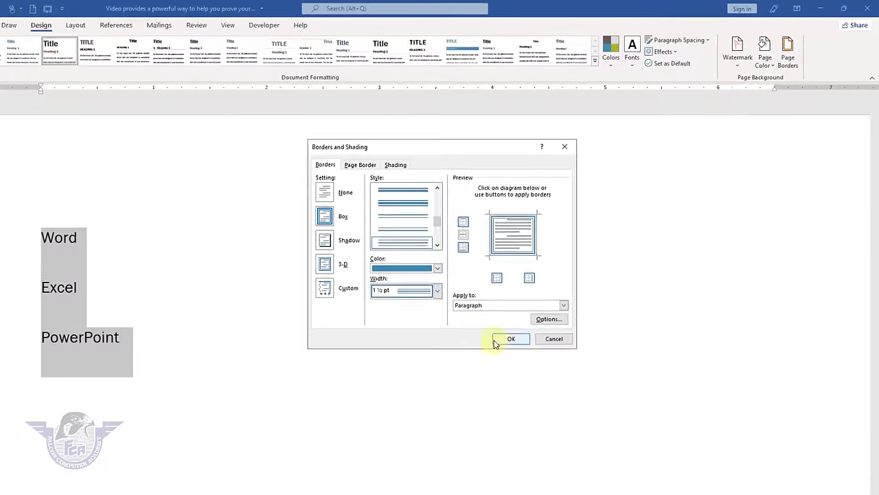
click(512, 338)
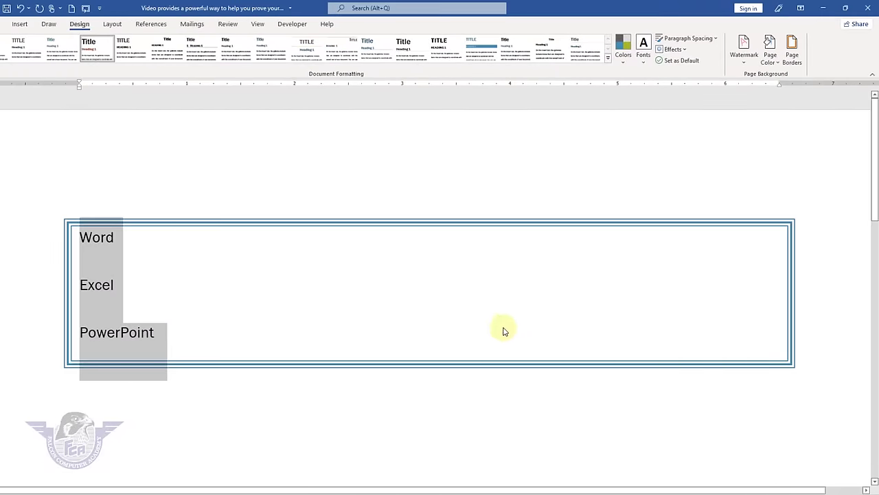
click(277, 347)
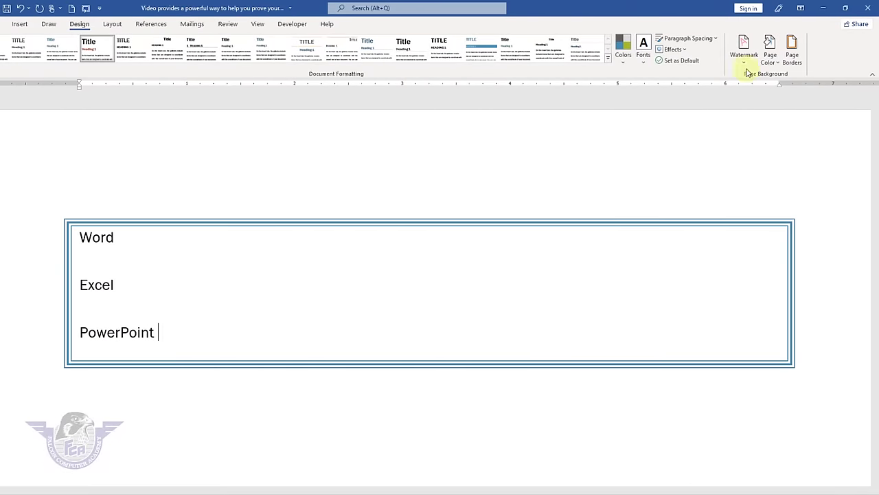
- Set the paragraph border to None, then reselect the Word, Excel and PowerPoint lines
click(792, 51)
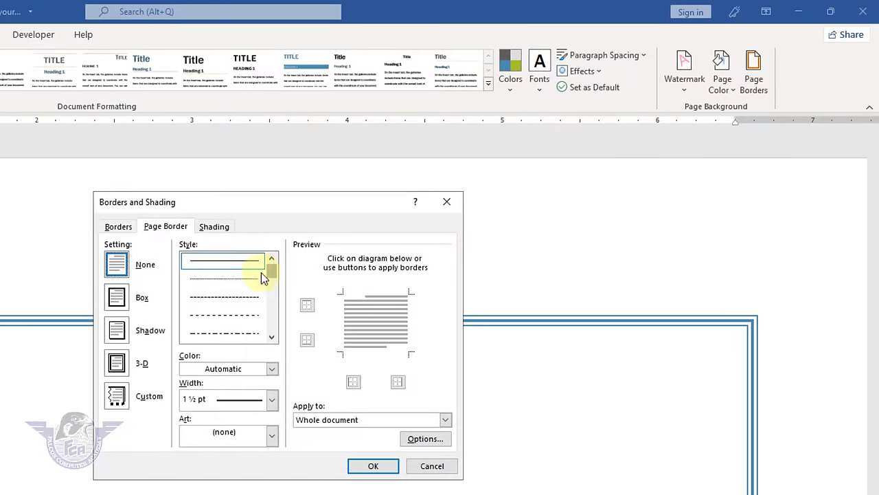
click(118, 226)
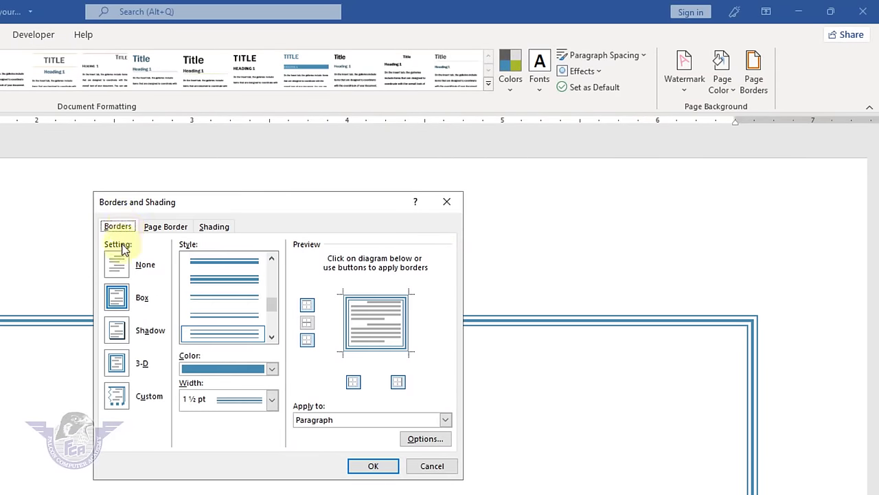
click(117, 270)
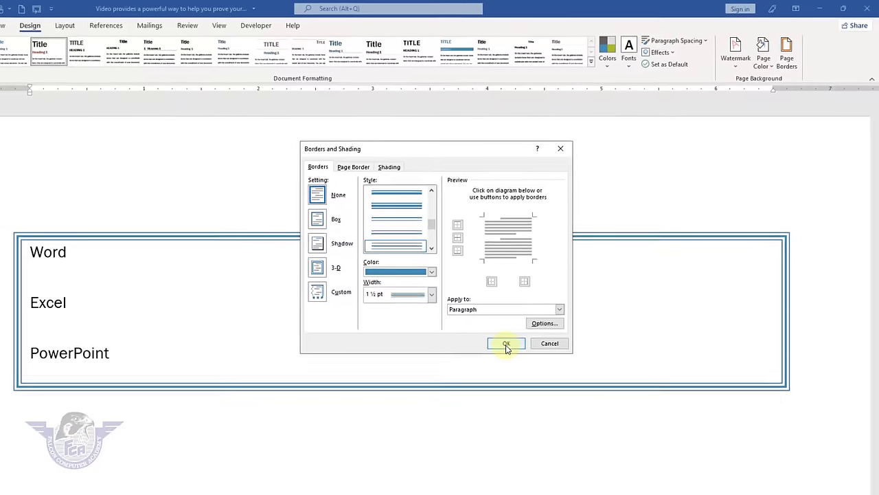
click(373, 466)
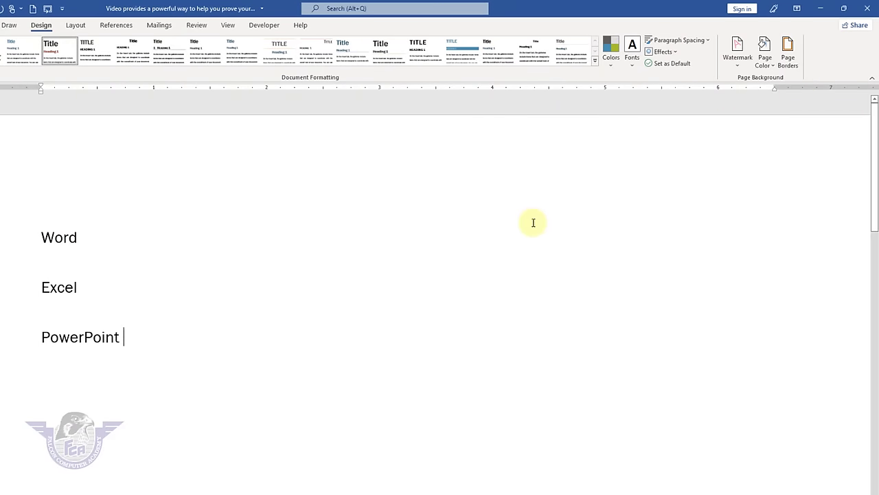
scroll(533, 223, down, 2)
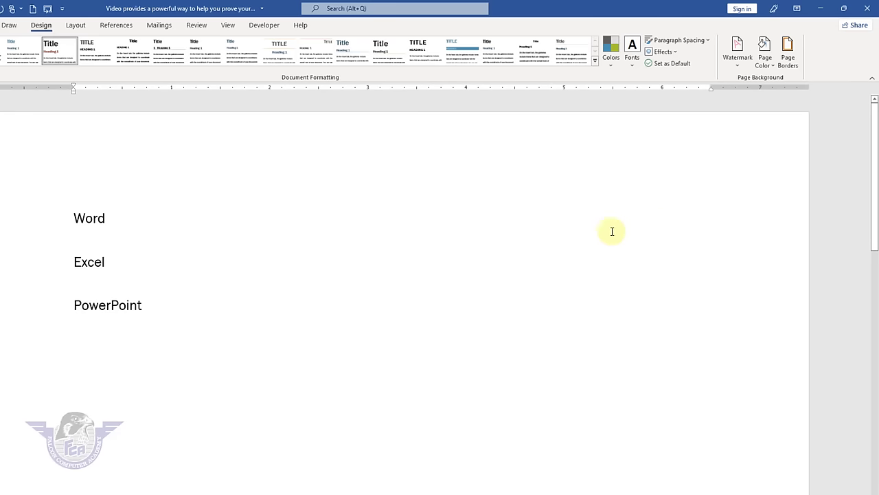
drag(190, 326, 6, 188)
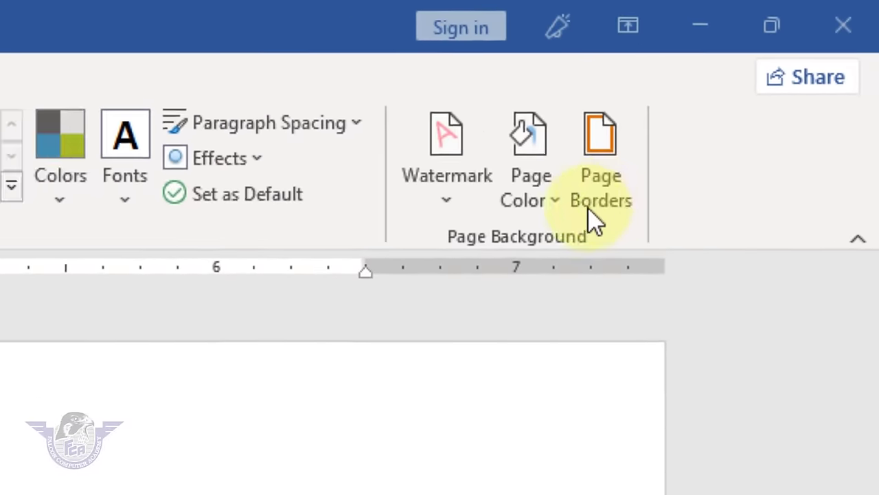
- Add a green thick multi-line page border and insert blank lines to extend the document
click(795, 55)
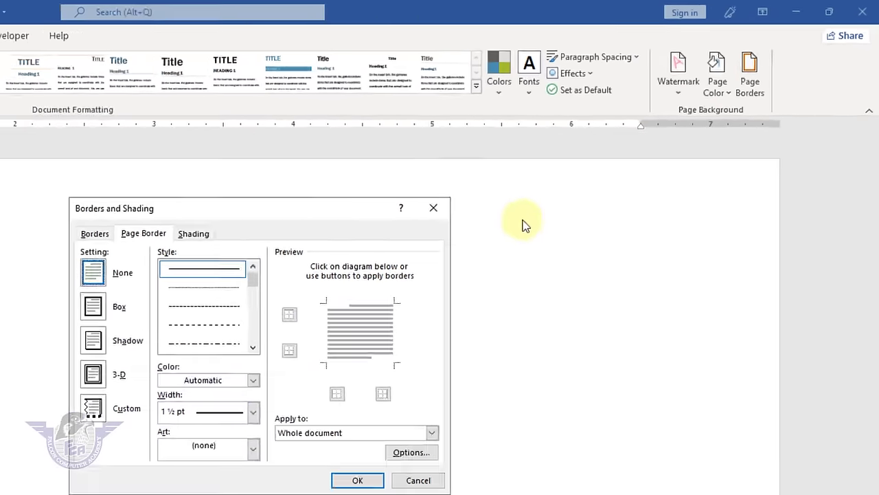
click(146, 233)
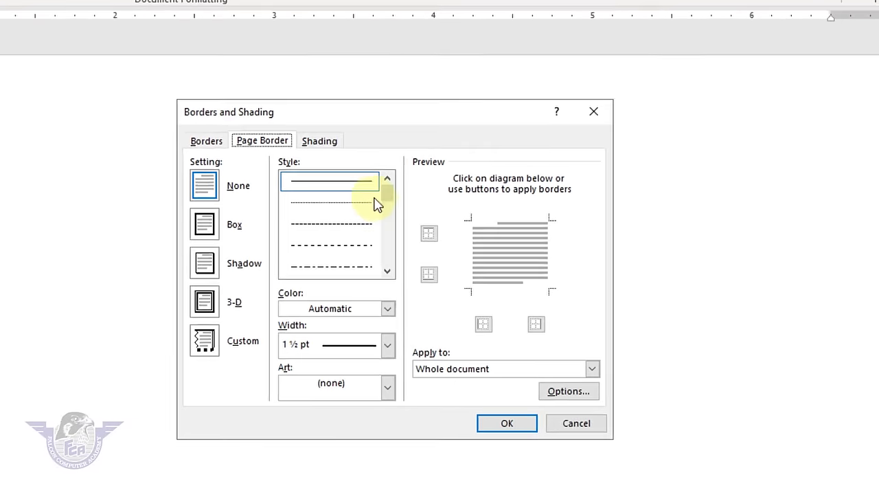
drag(383, 193, 384, 233)
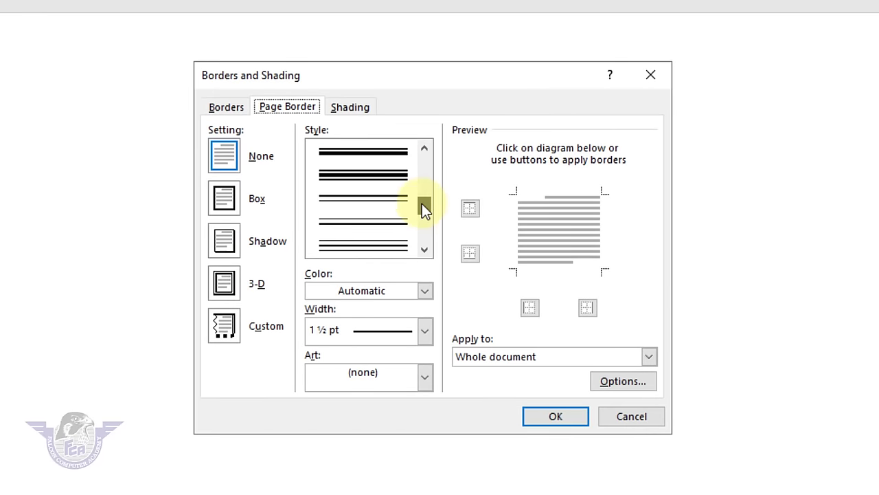
click(389, 183)
click(388, 291)
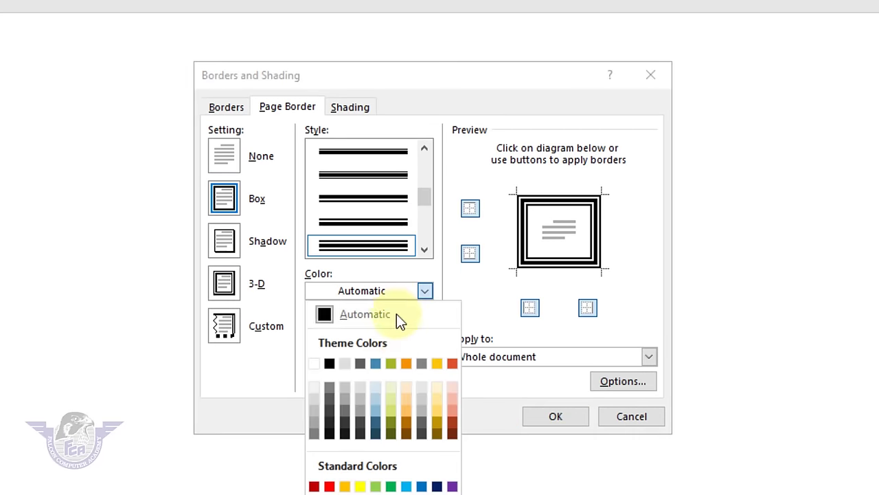
click(403, 363)
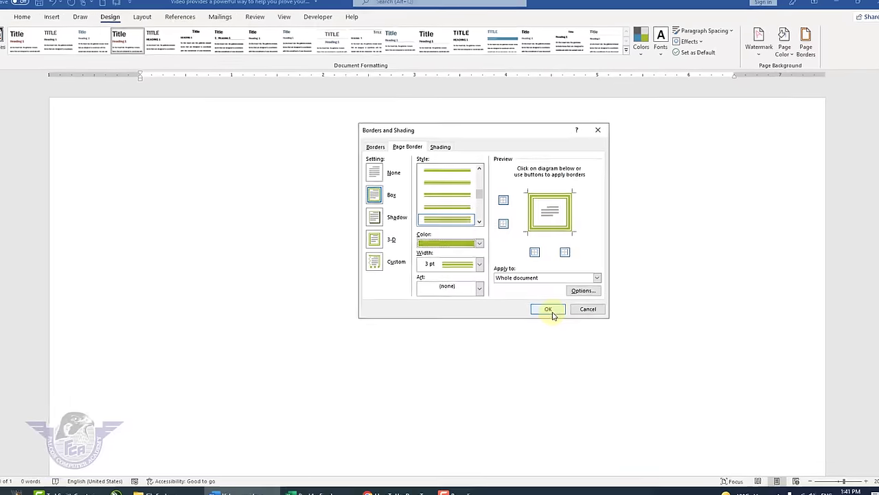
click(558, 392)
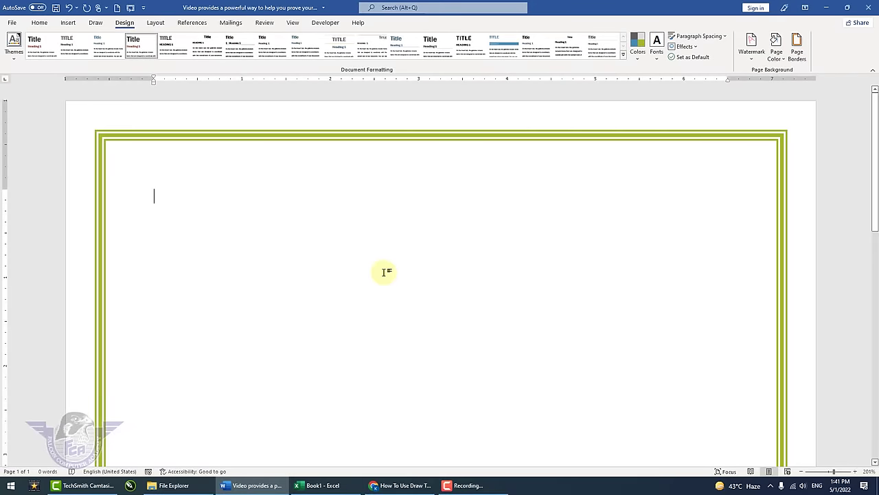
key(Return)
key(Return)
key(Return)
key(Return)
key(Return)
key(Return)
key(Return)
key(Return)
key(Return)
key(Return)
key(Return)
key(Return)
key(Return)
key(Return)
key(Return)
key(Return)
key(Return)
key(Return)
key(Return)
key(Return)
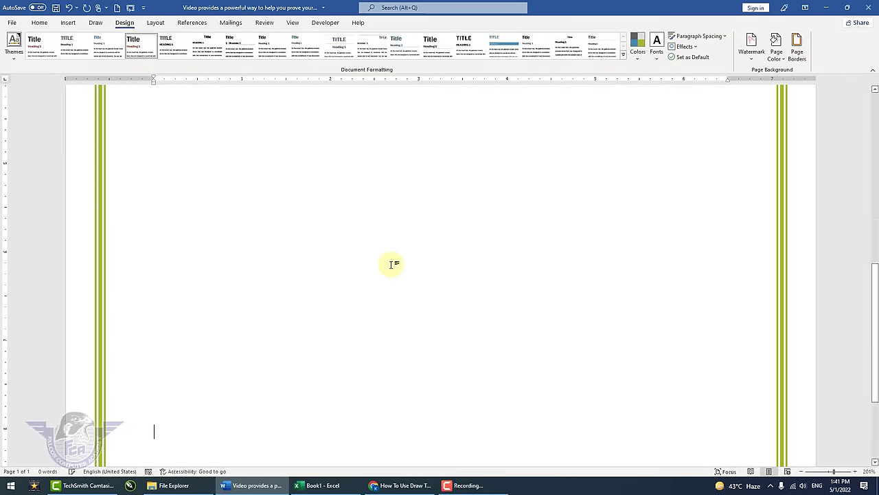
key(Return)
key(Return)
key(Return)
key(Return)
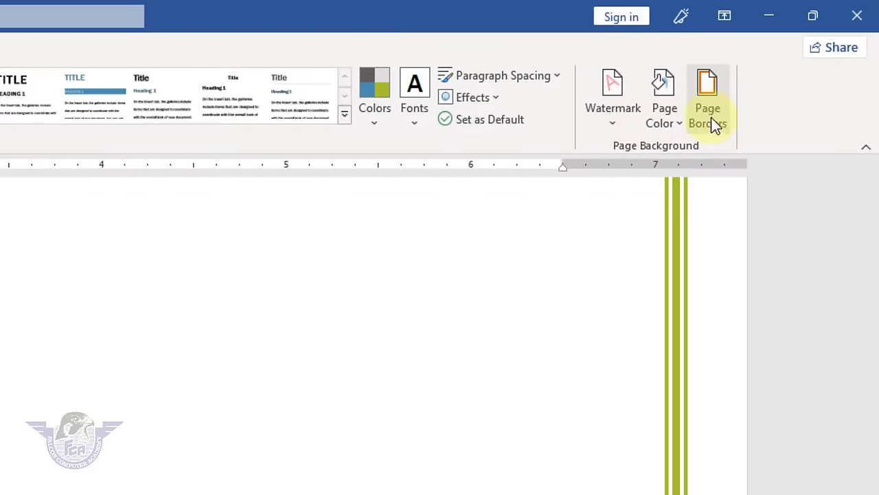
- Clear the green page border by setting it to None
click(798, 56)
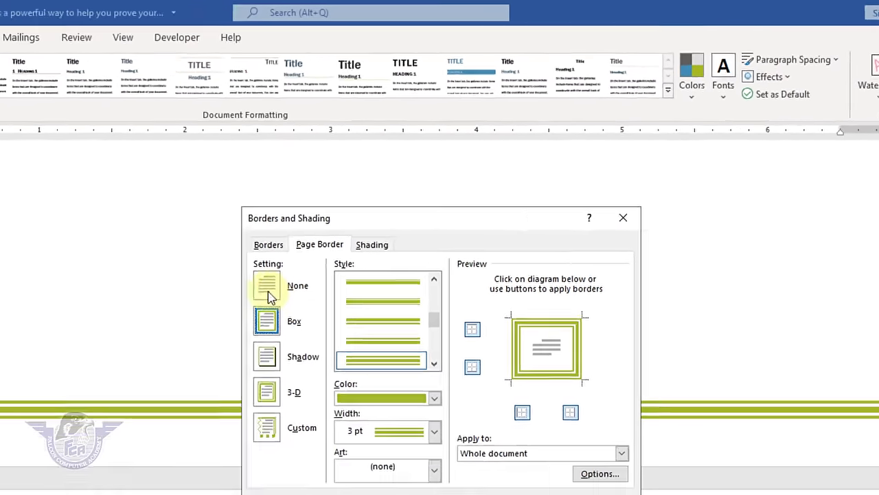
click(268, 292)
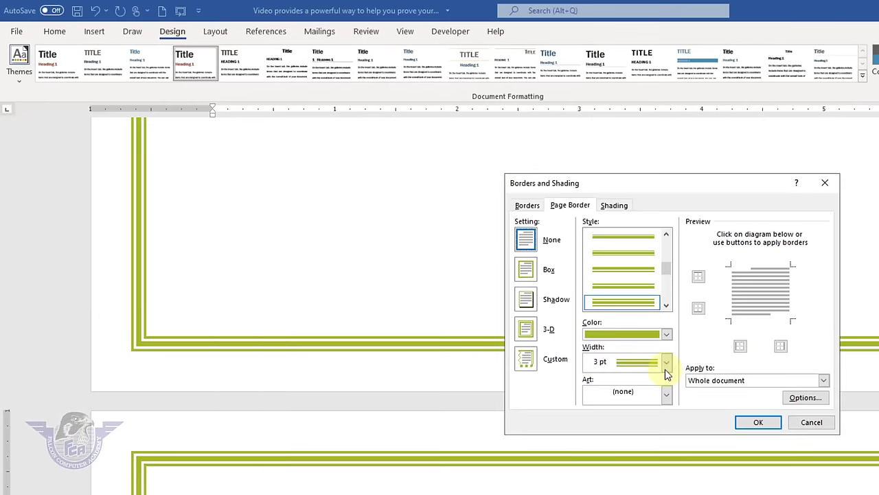
click(758, 423)
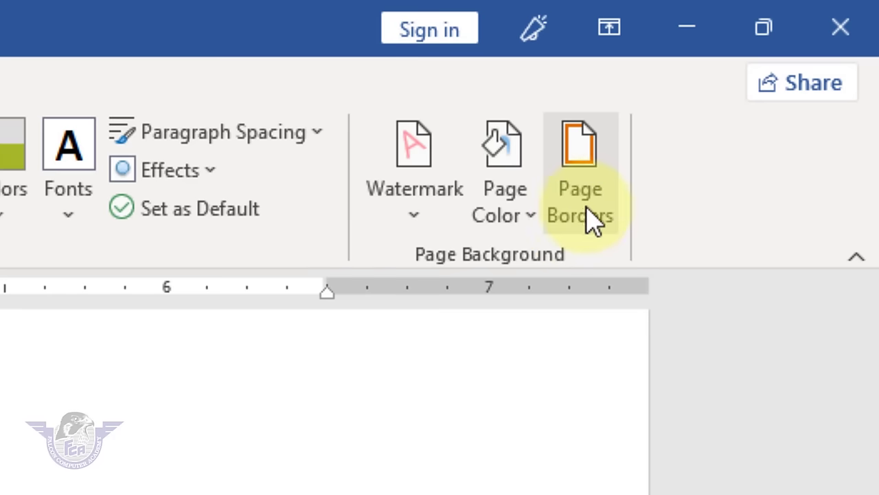
- Apply an orange patterned art page border to the whole document
click(595, 218)
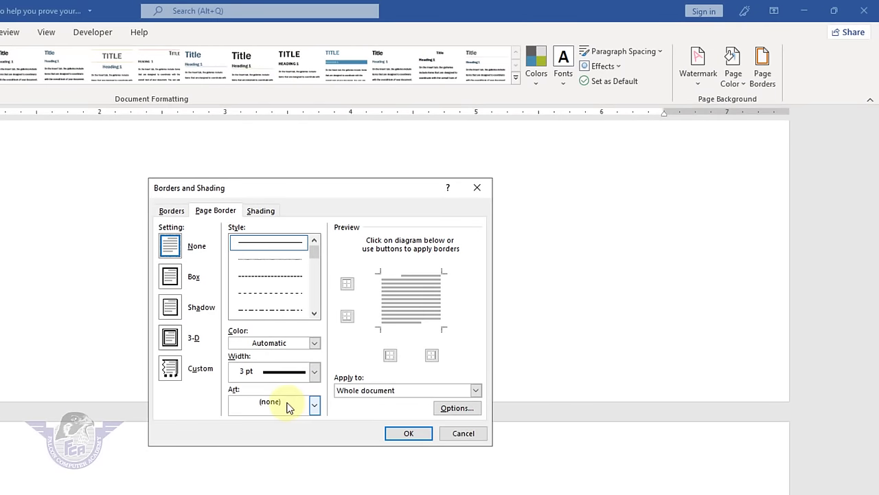
click(287, 410)
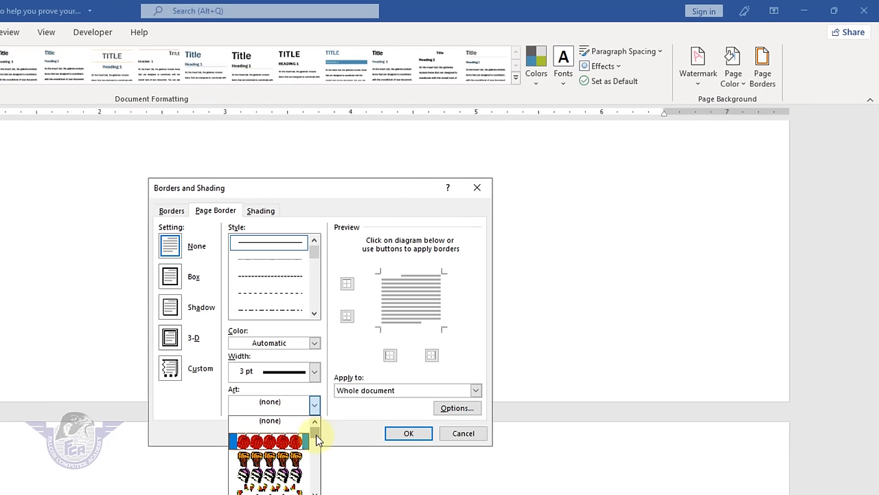
drag(316, 435, 315, 470)
click(289, 470)
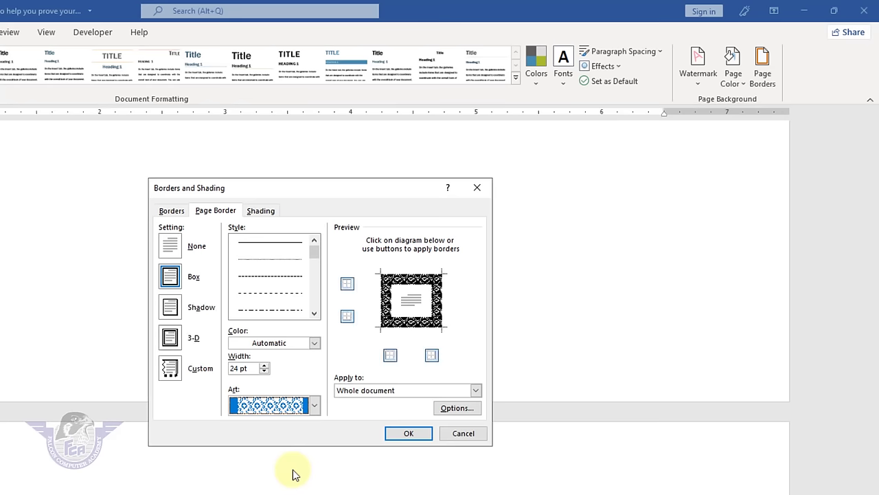
click(314, 343)
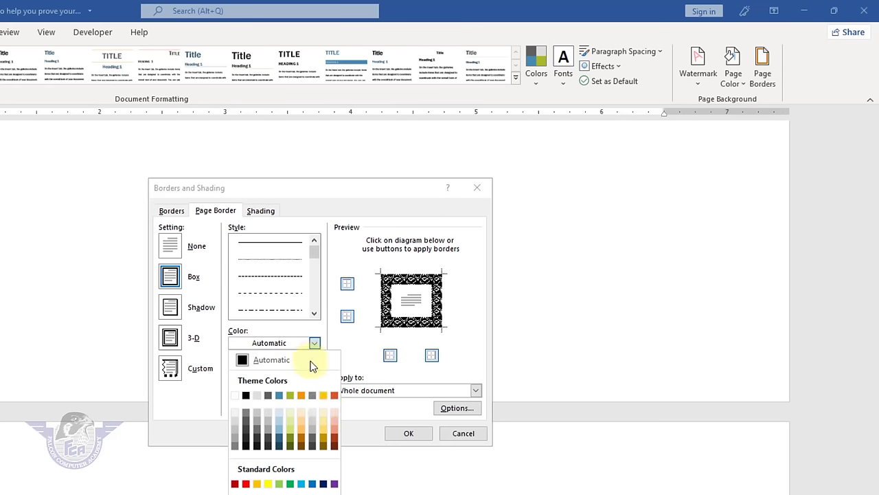
click(332, 397)
click(404, 431)
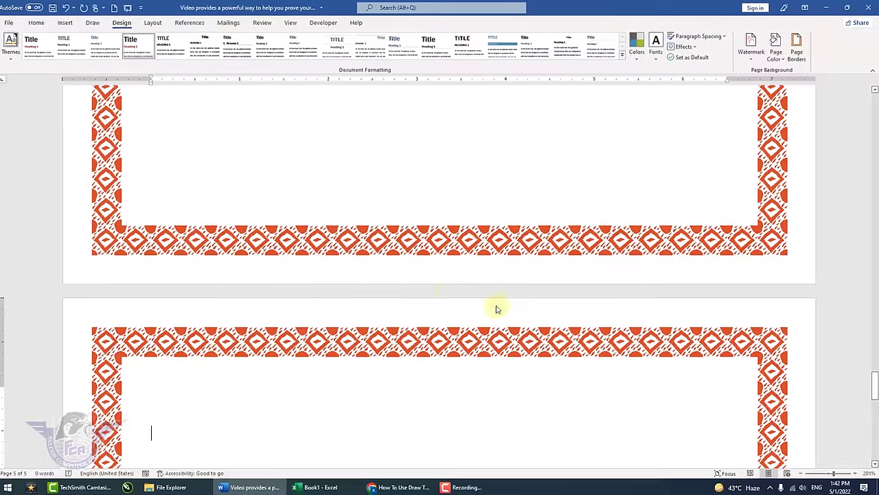
- Scroll back to the top of the document and reopen the page border settings
ctrl+scroll(448, 286, up, 5)
scroll(447, 286, up, 20)
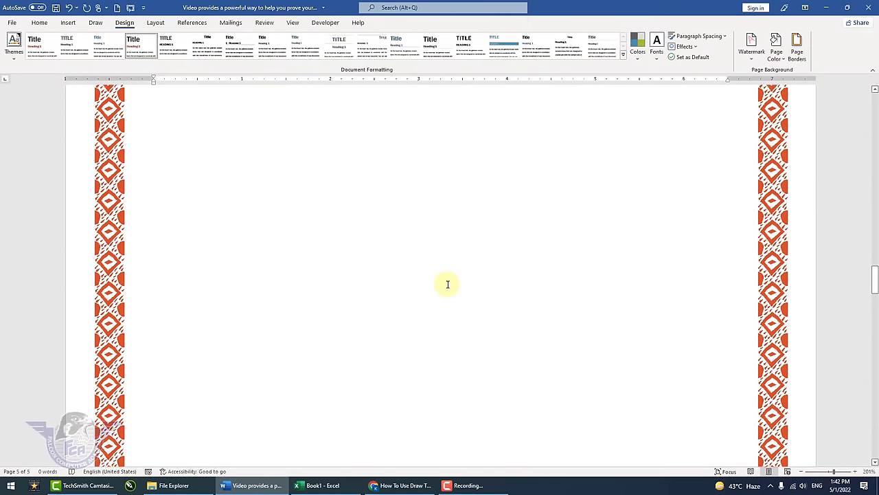
scroll(447, 282, up, 15)
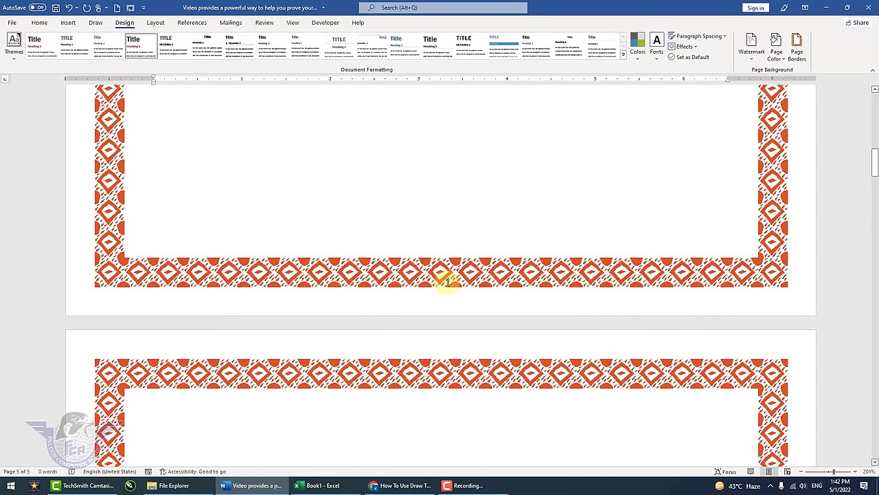
scroll(447, 283, up, 3)
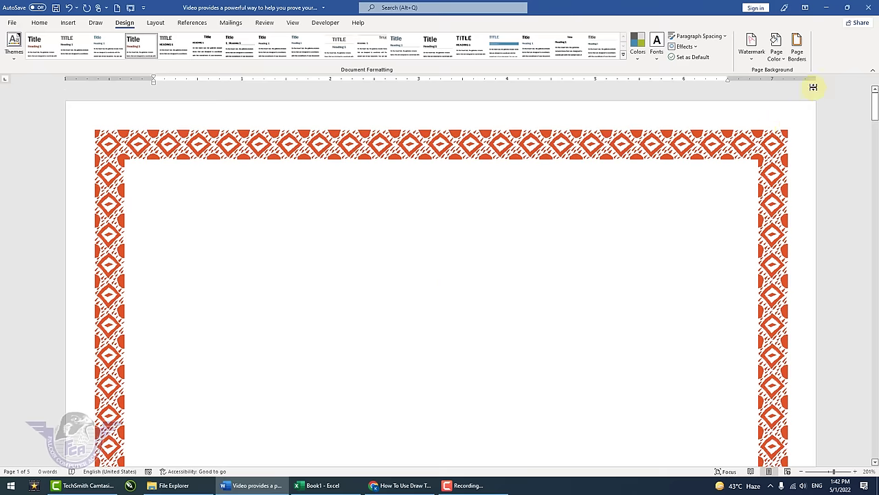
click(797, 51)
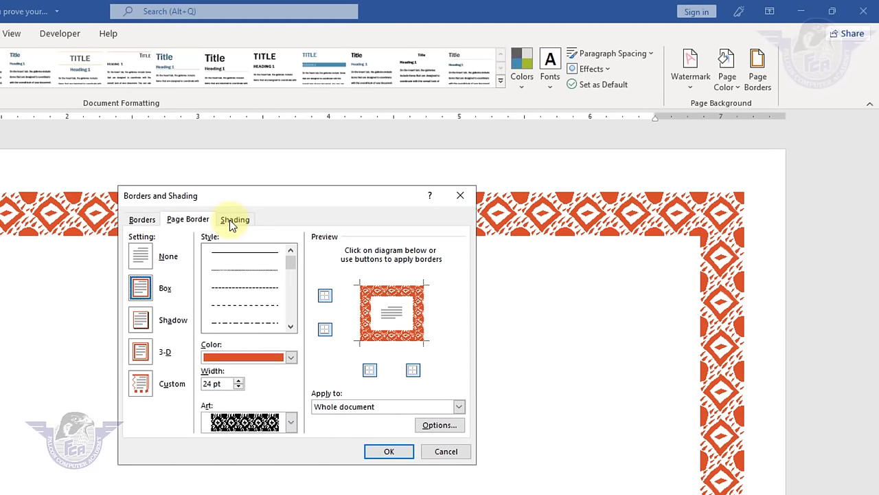
- Type 'Falcon Computer Academy' above 'Office Work', centring the title and enlarging it to 24 pt
click(446, 451)
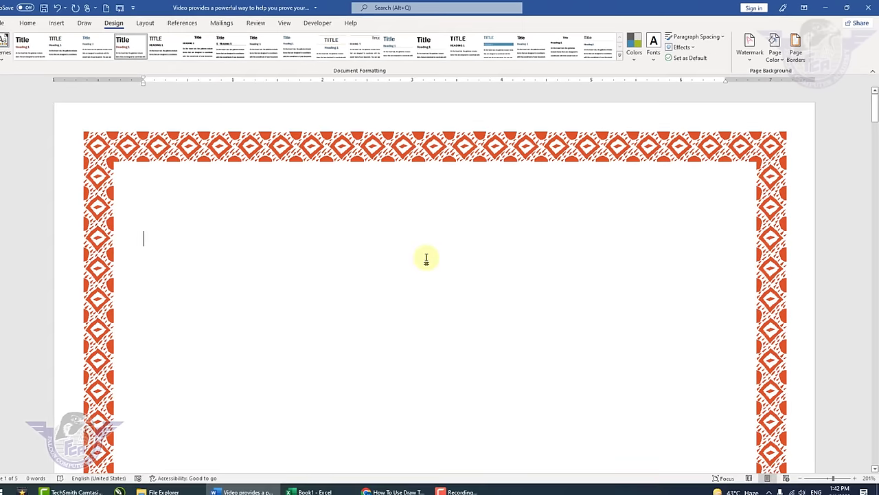
text(Falcon Computer Academy)
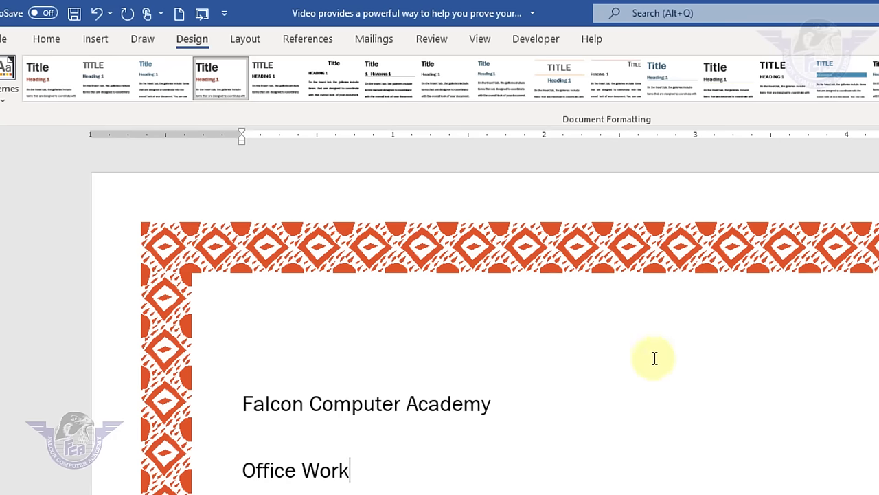
drag(504, 393, 264, 418)
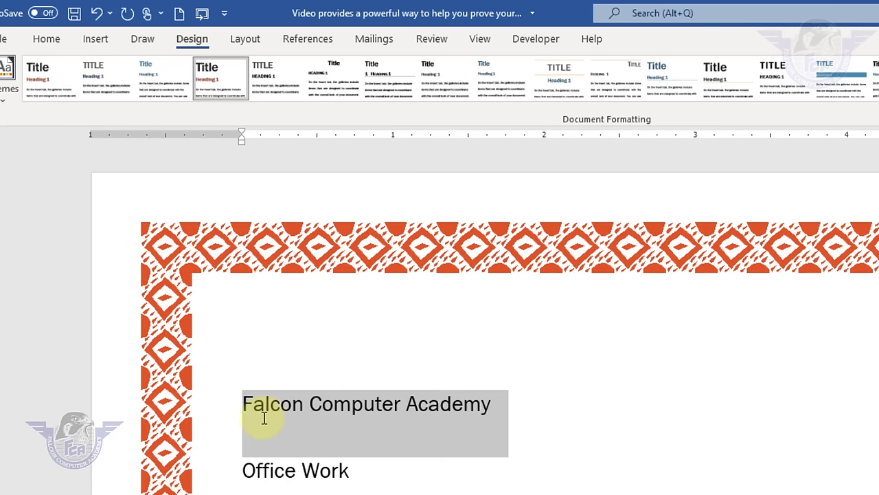
click(55, 38)
click(374, 94)
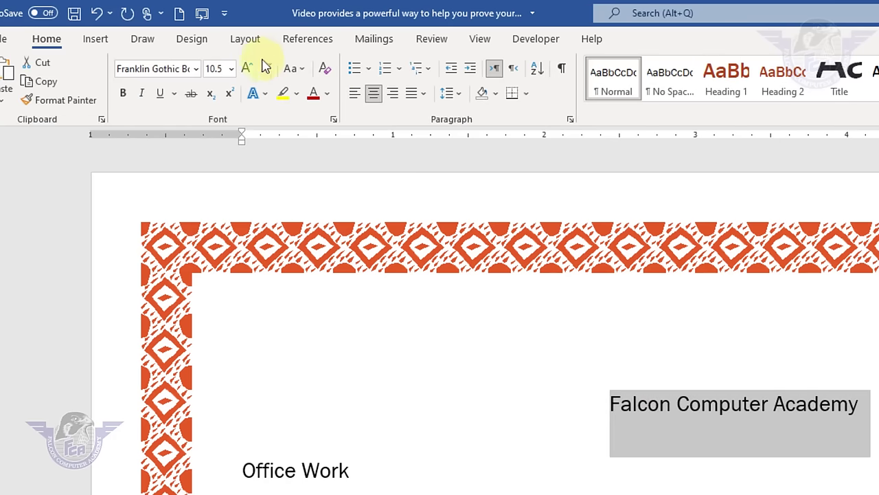
click(247, 68)
click(247, 68)
click(246, 68)
click(247, 68)
click(247, 68)
click(246, 68)
click(247, 68)
click(246, 68)
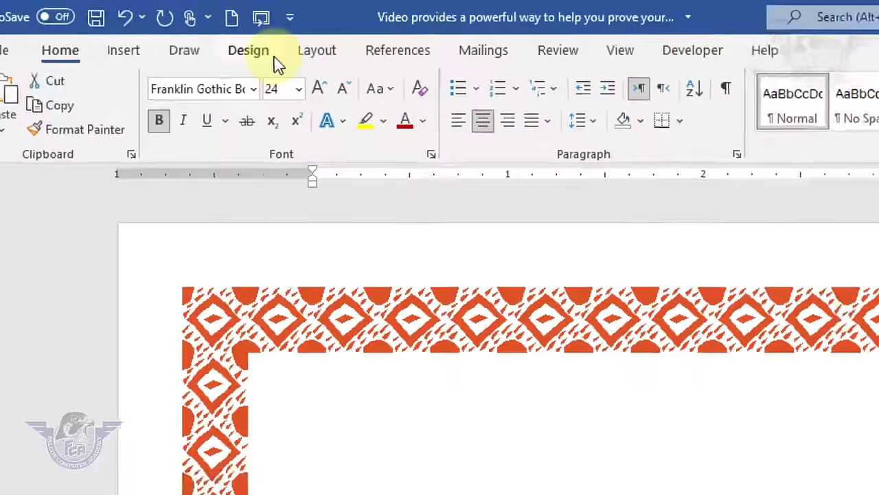
click(144, 29)
click(692, 107)
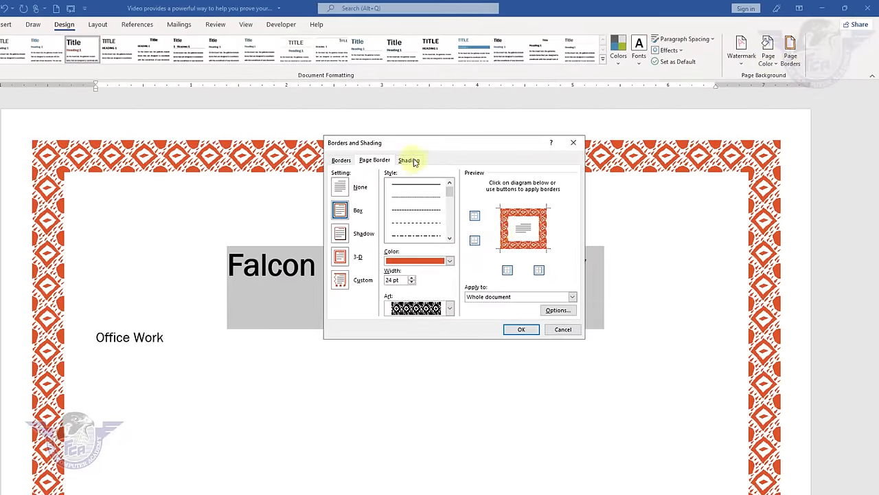
- Shade the 'Falcon Computer Academy' title paragraph with a green fill
click(409, 160)
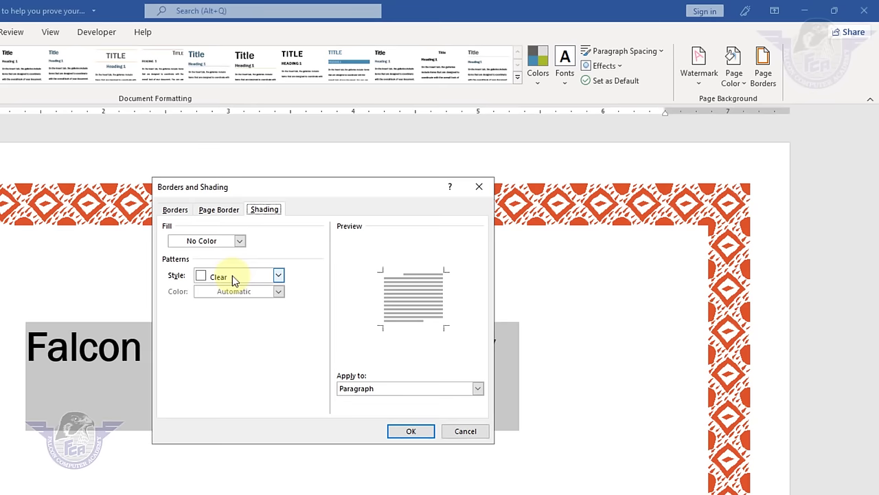
click(240, 241)
click(222, 362)
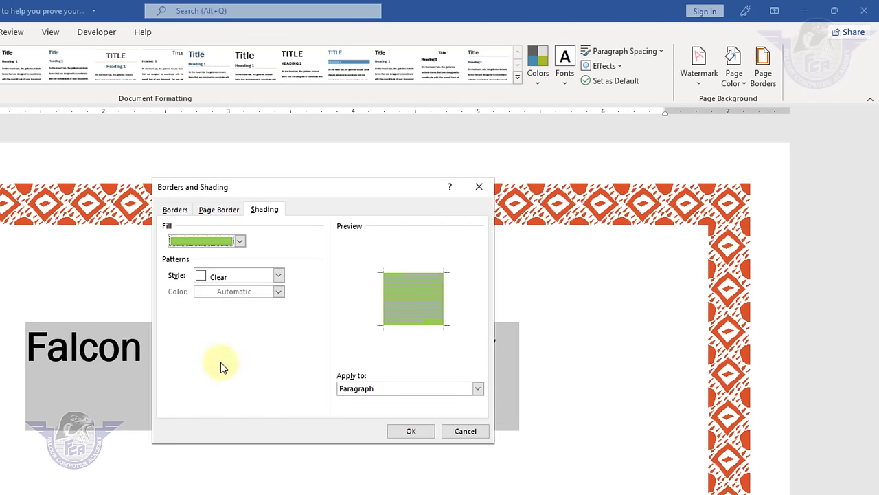
click(411, 431)
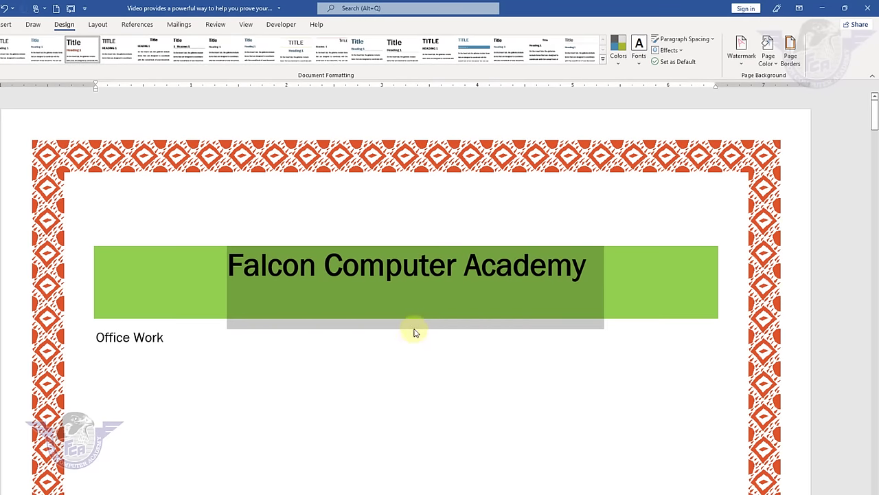
- Set paragraph spacing to No Paragraph Space
click(715, 41)
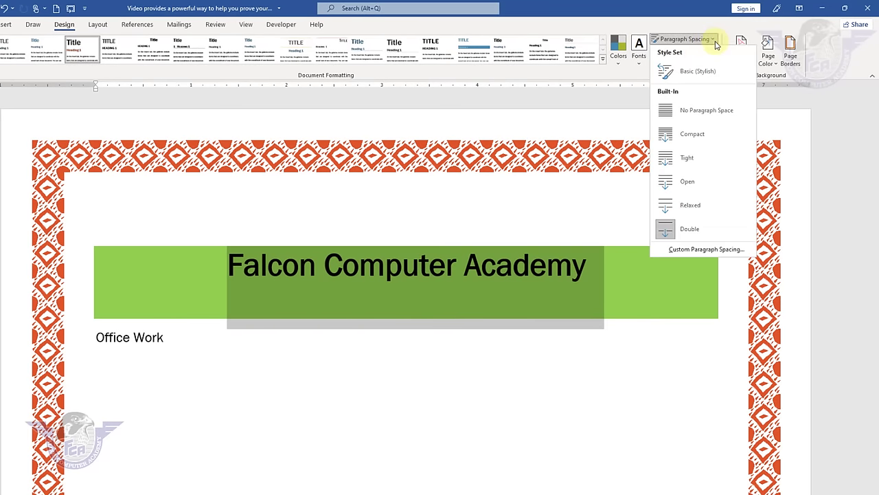
click(694, 111)
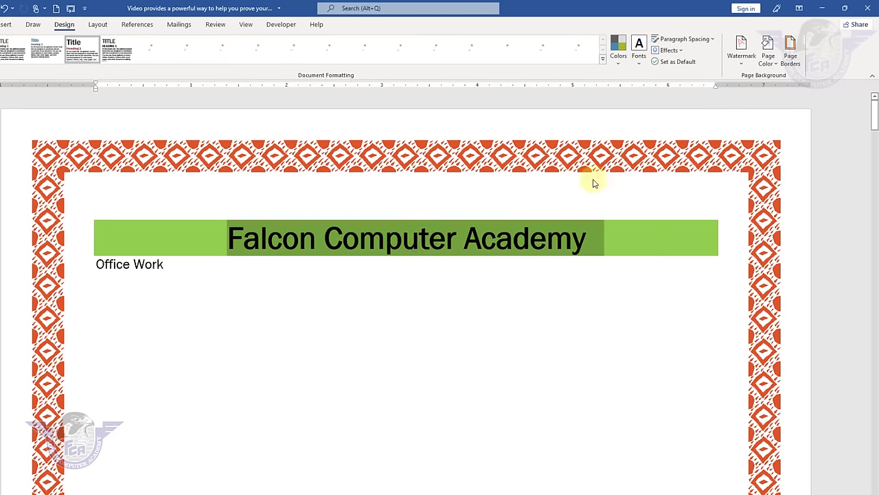
click(522, 279)
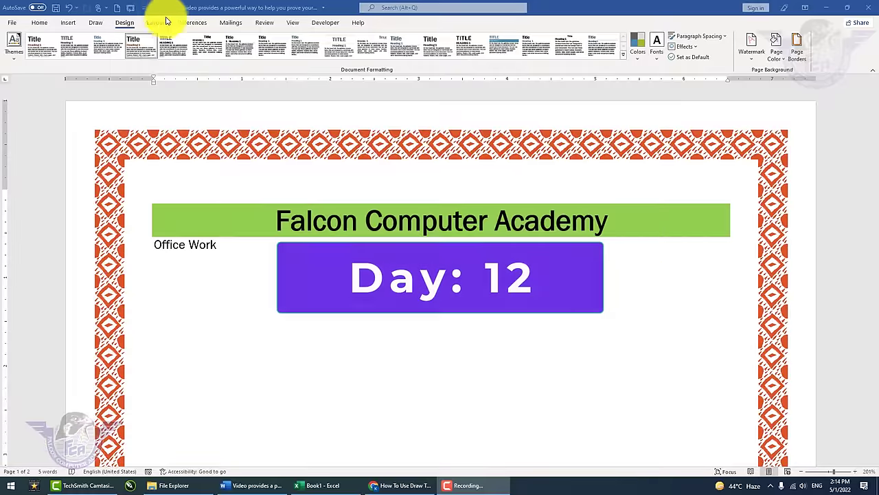
- Go to Layout, then open the File Home page showing templates and recent files
click(161, 25)
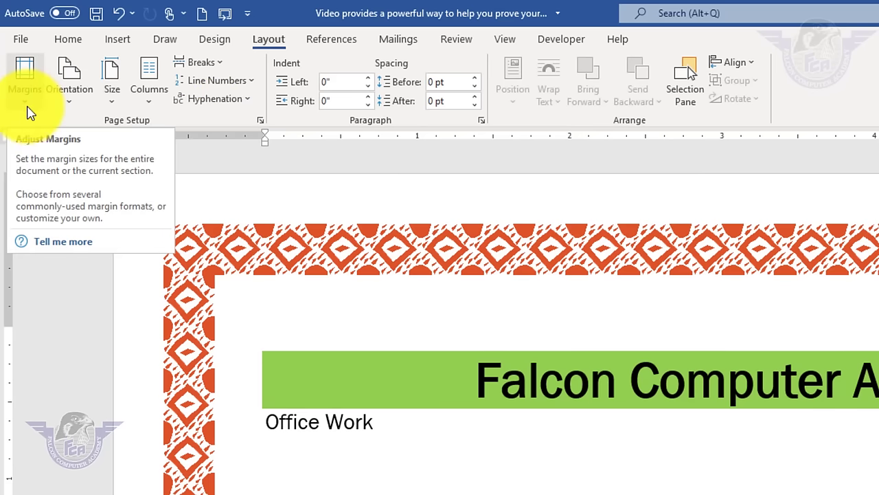
click(24, 46)
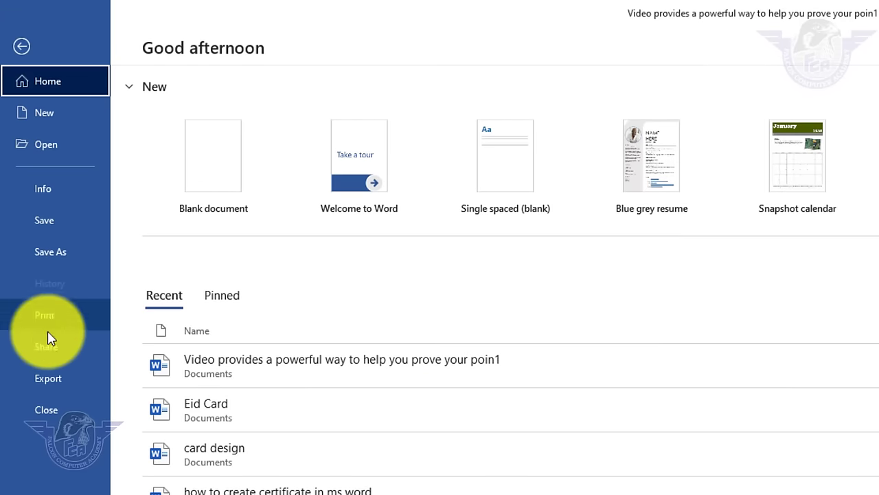
- Create a new blank document, Doc4, from the New templates page
click(55, 122)
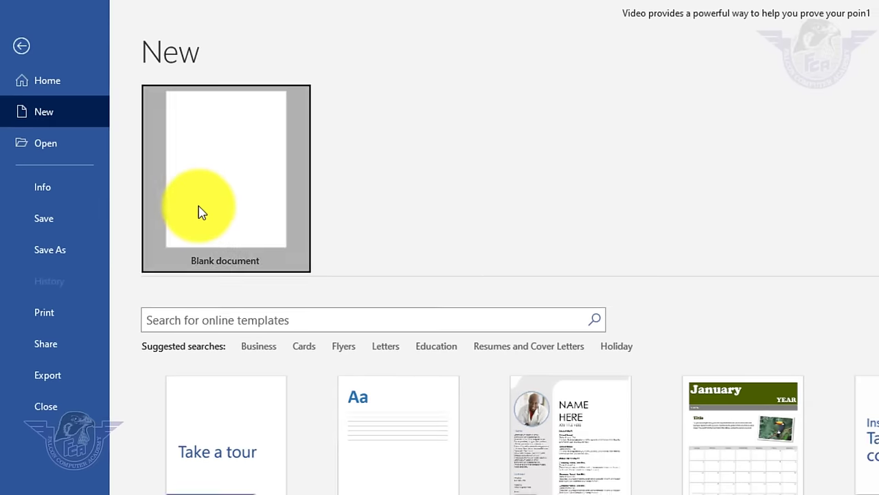
click(200, 213)
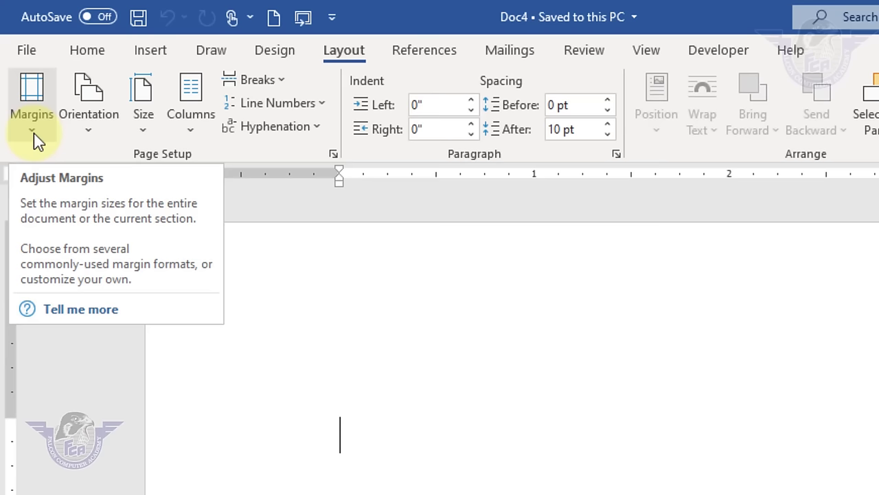
- Apply Normal margins, raise the top margin to 3 inches, then type 'fsd fsdfas fas fasf'
click(37, 142)
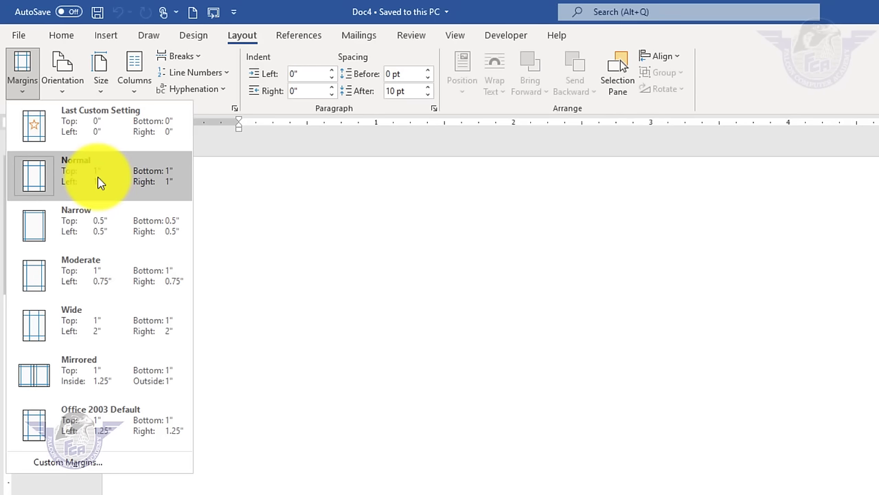
click(98, 180)
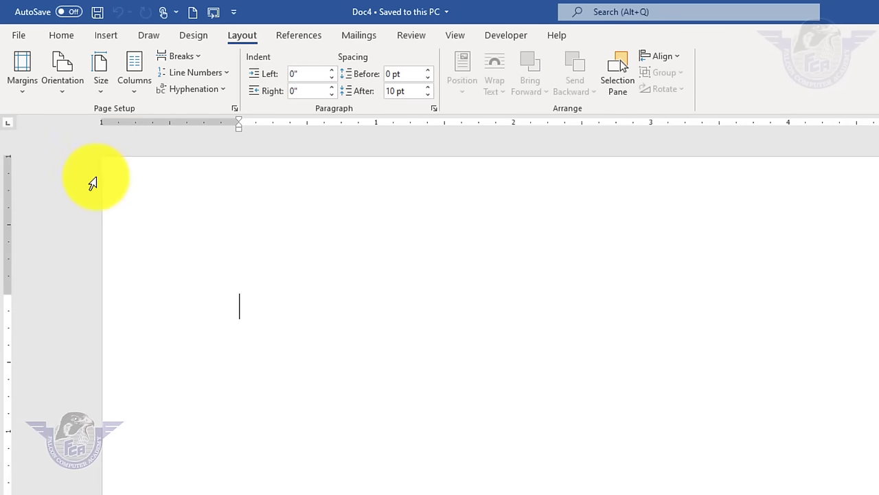
click(21, 98)
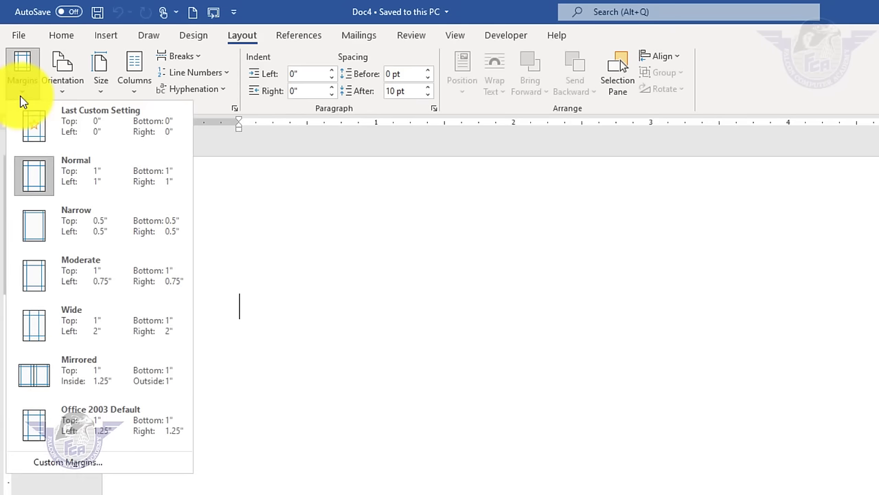
click(111, 460)
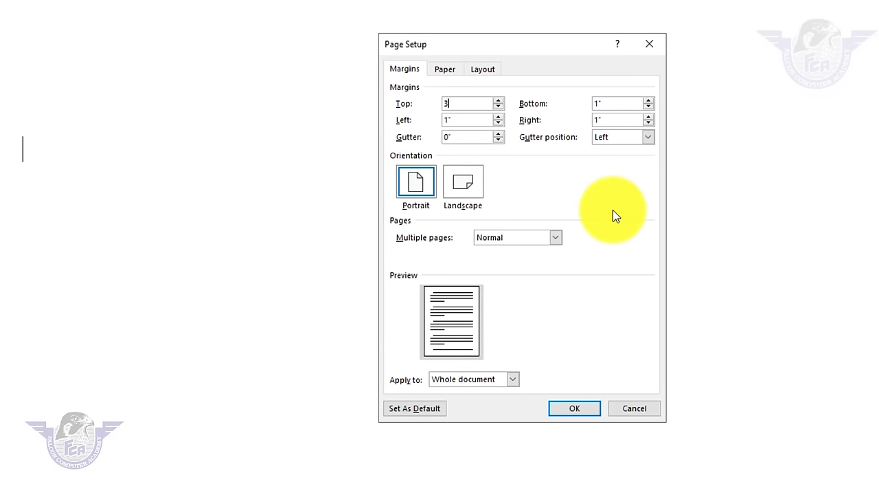
click(576, 406)
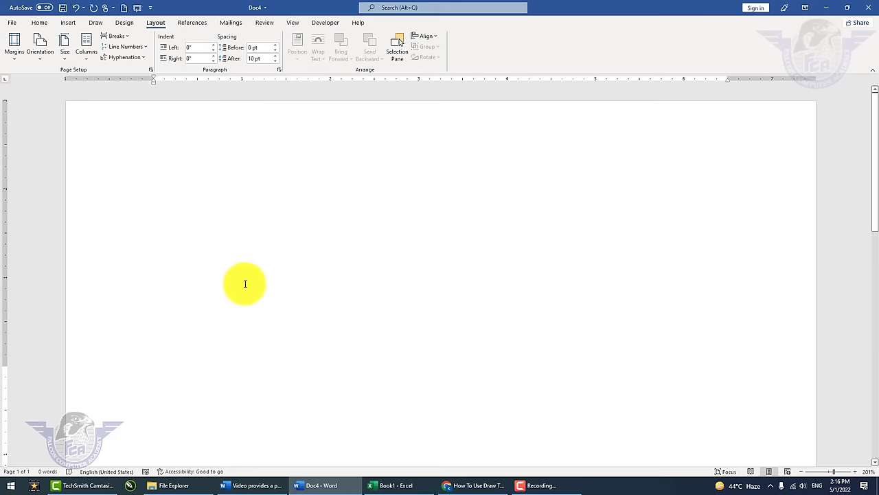
scroll(290, 298, down, 7)
text(fsd)
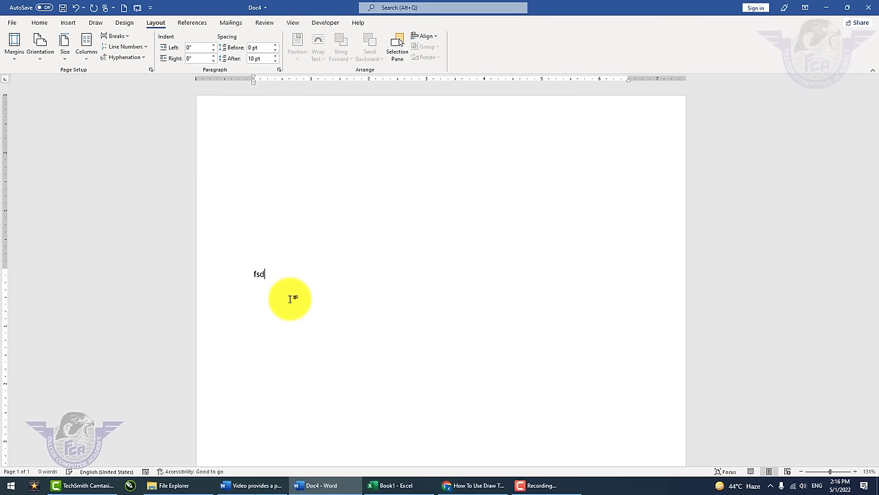
text( fsdfas fas fasf)
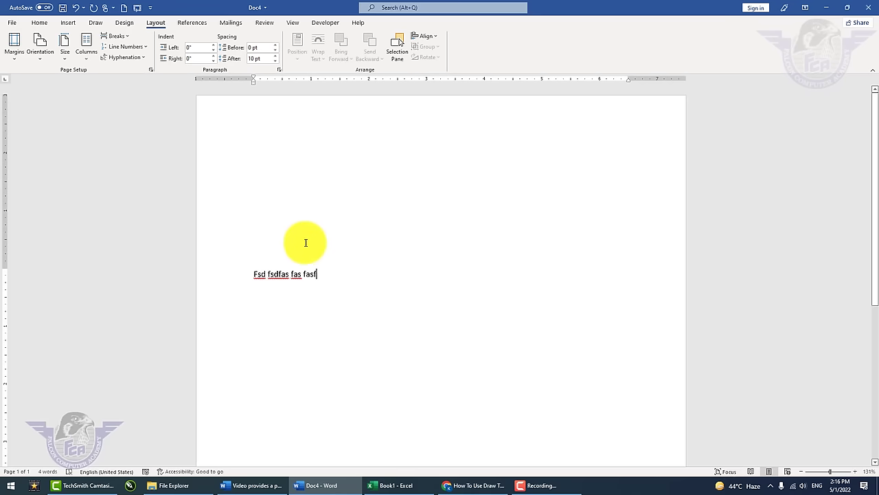
- Reset the page to Normal 1-inch margins and keep it in portrait orientation
double_click(320, 273)
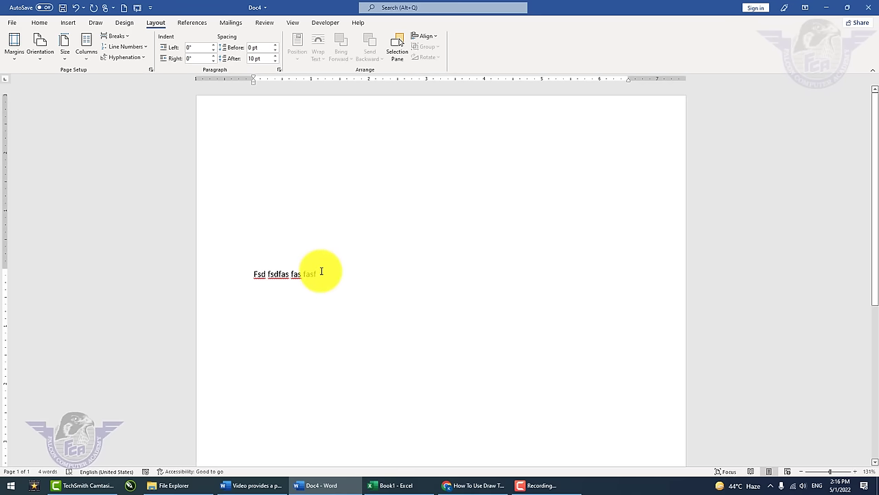
click(321, 273)
click(14, 48)
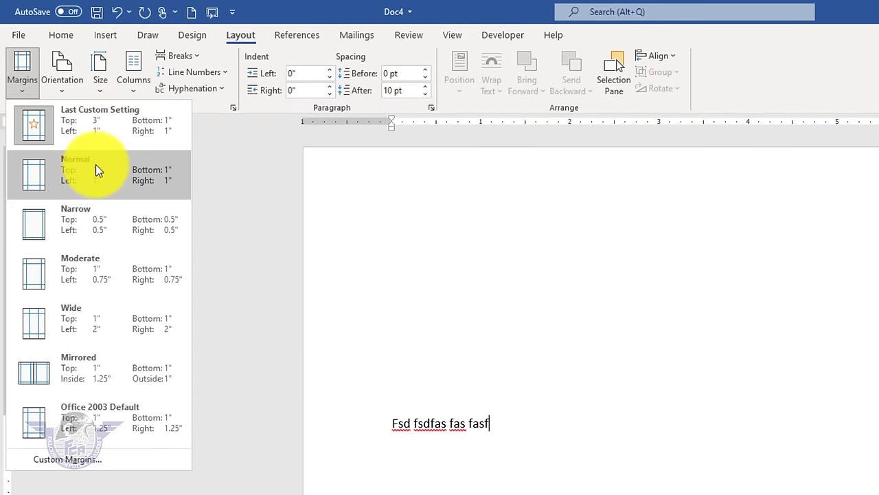
click(96, 170)
click(62, 86)
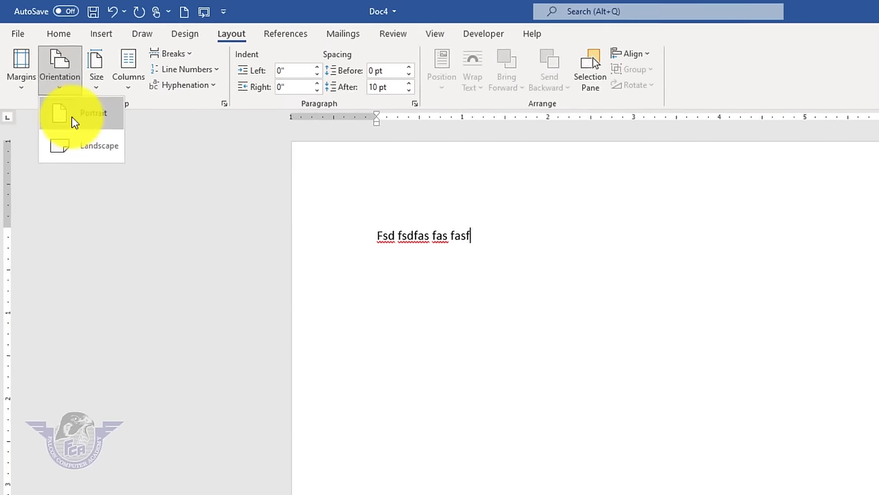
click(71, 117)
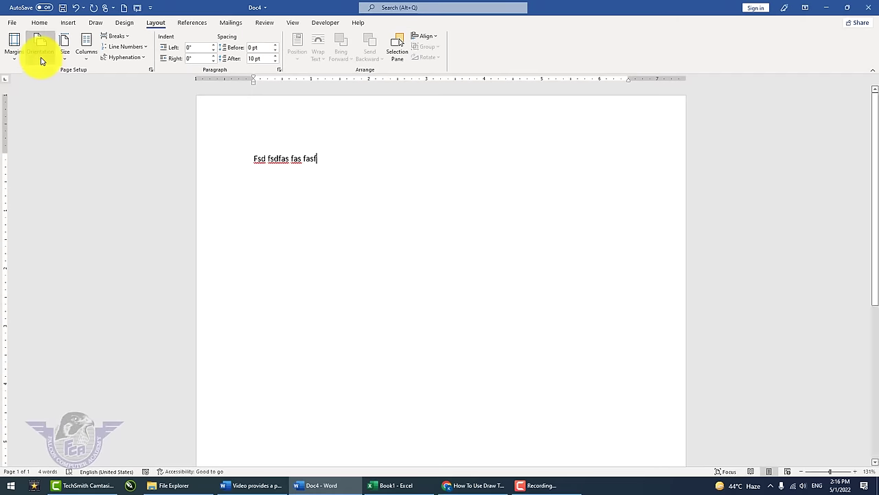
click(58, 88)
key(Escape)
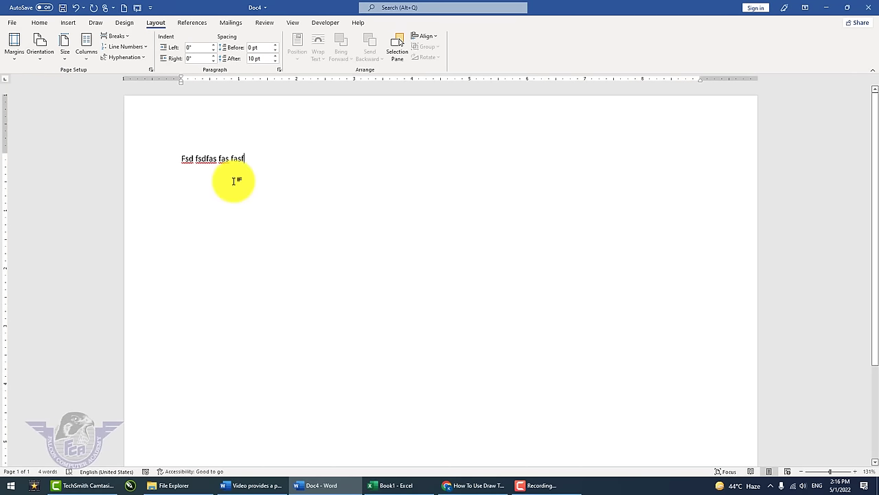
scroll(232, 181, down, 4)
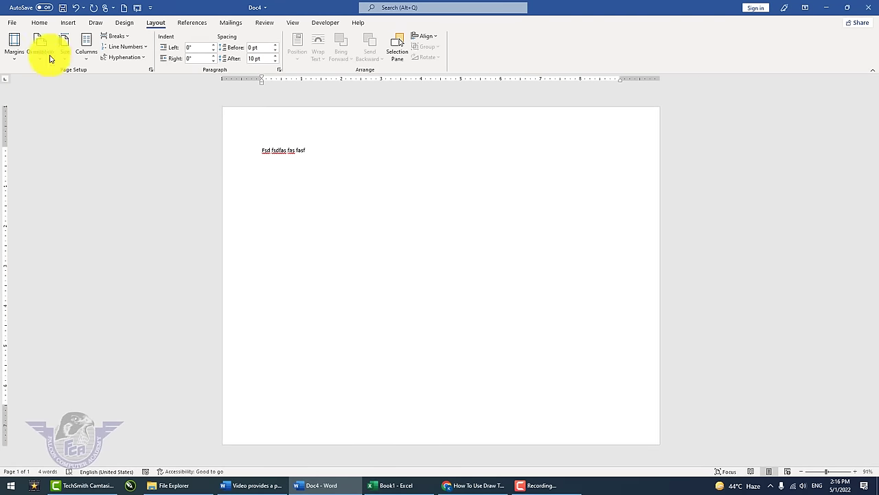
- Switch the page between landscape and portrait several times, finishing on portrait
click(46, 55)
click(57, 78)
click(41, 46)
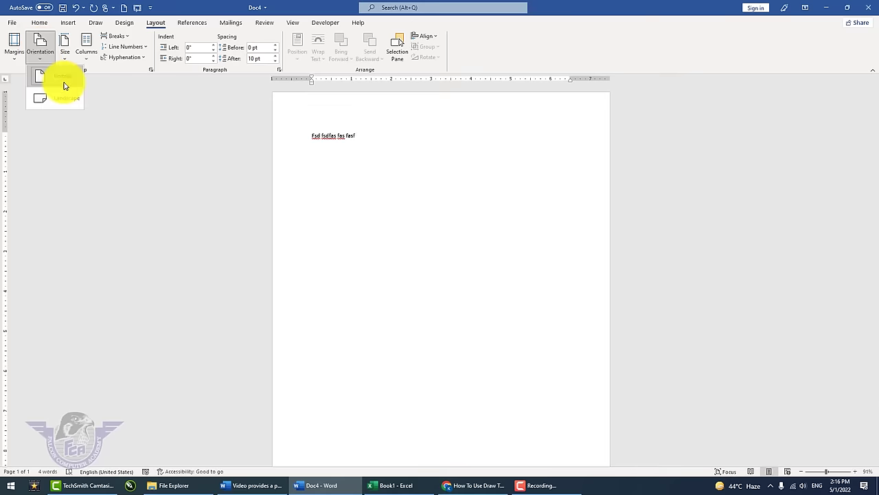
click(65, 92)
click(42, 53)
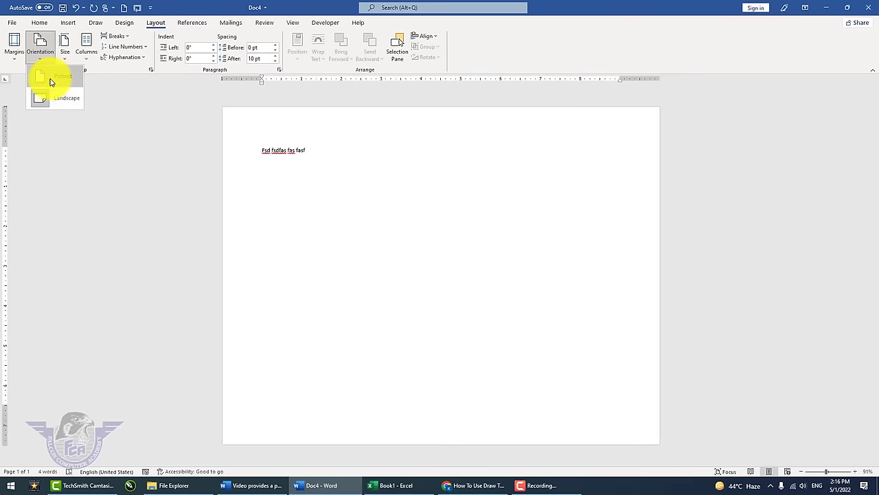
click(51, 78)
scroll(230, 183, up, 6)
scroll(230, 184, up, 4)
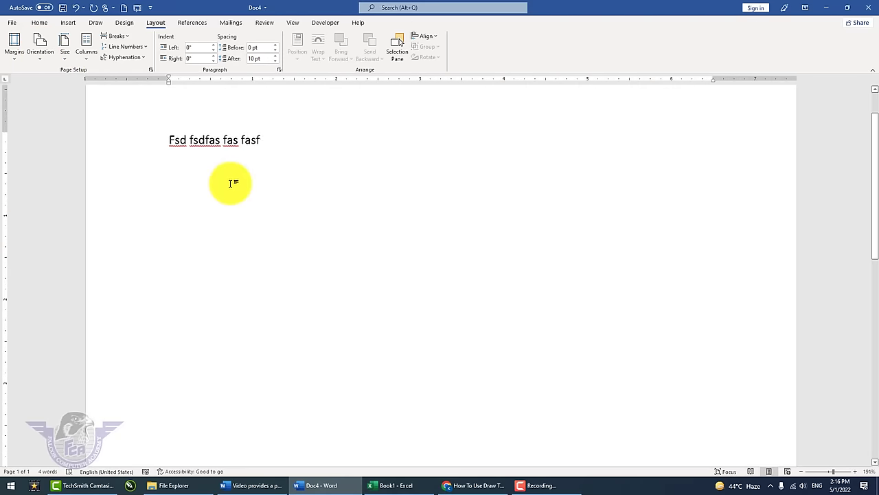
click(40, 55)
click(54, 93)
click(38, 61)
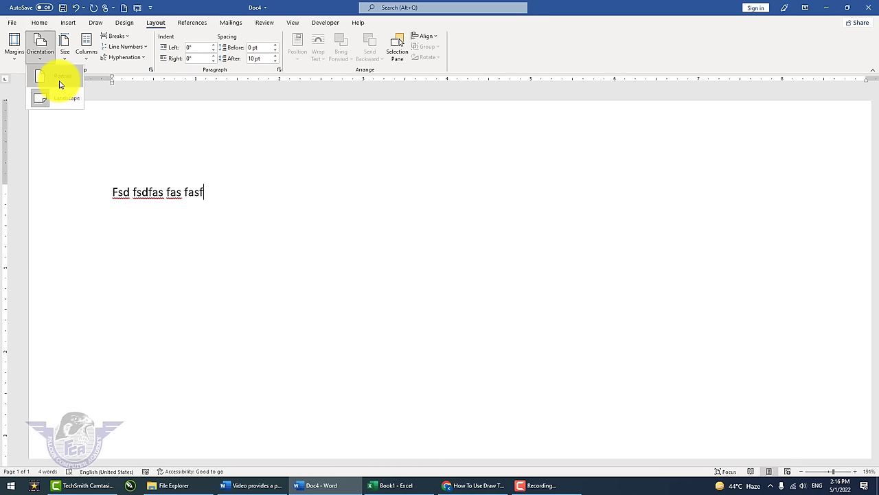
click(60, 82)
scroll(258, 186, up, 4)
scroll(258, 186, down, 4)
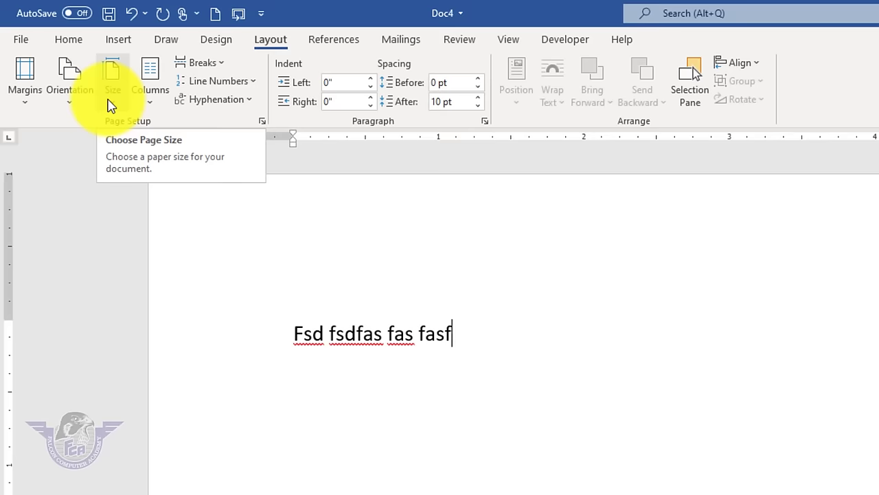
- Try Letter and Legal paper sizes, then settle on A4 (8.27" x 11.69")
click(114, 106)
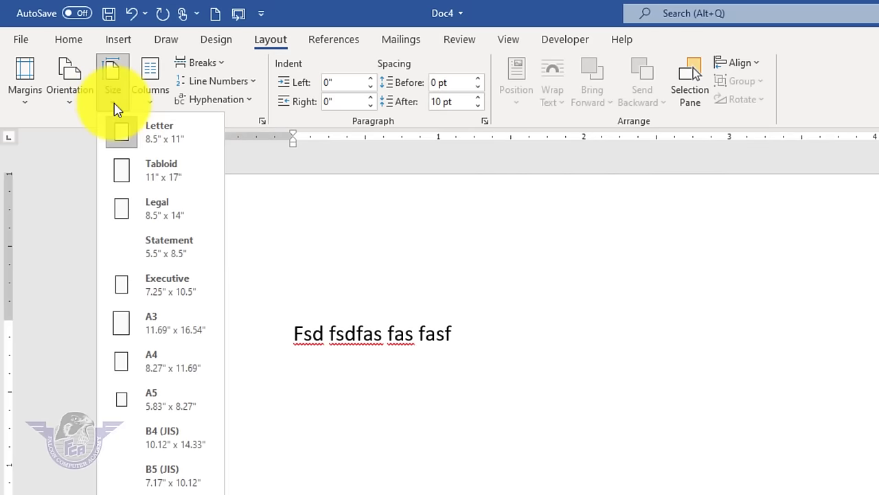
click(118, 120)
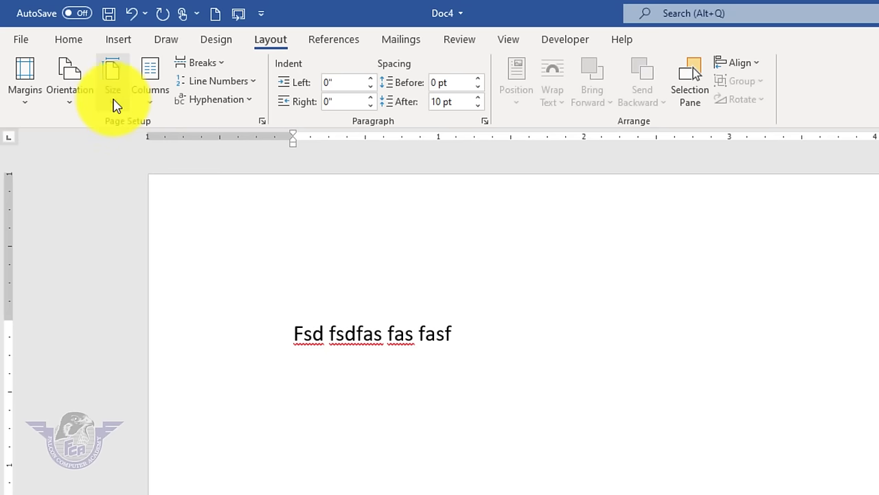
click(114, 104)
click(160, 206)
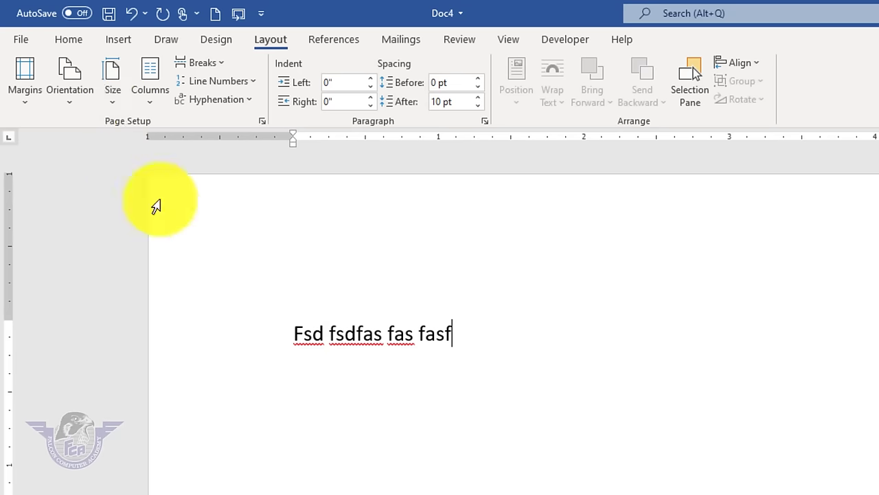
click(112, 103)
click(158, 359)
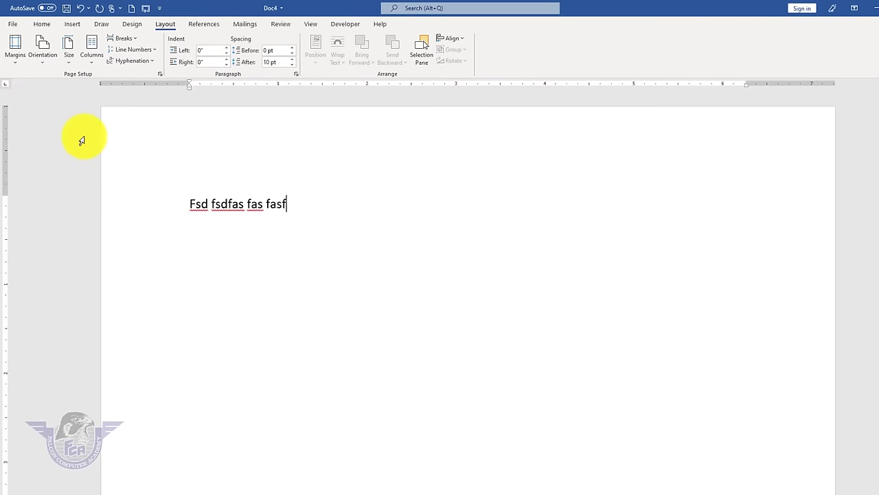
click(70, 59)
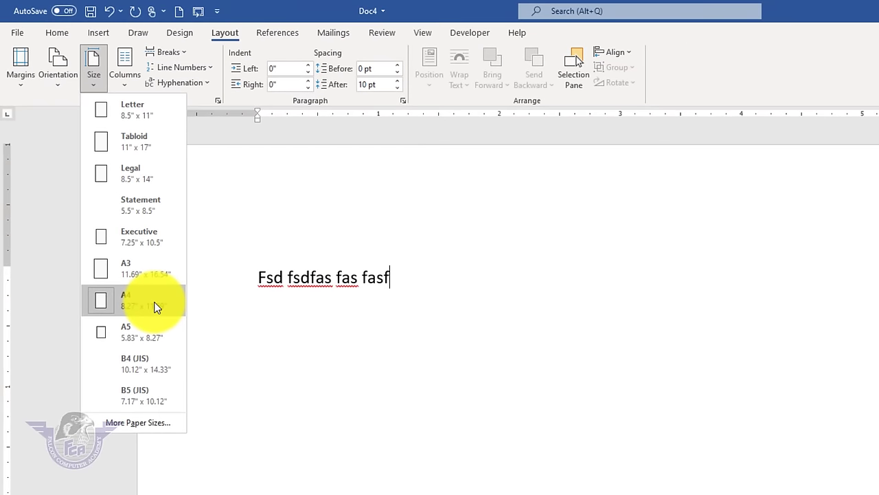
click(157, 307)
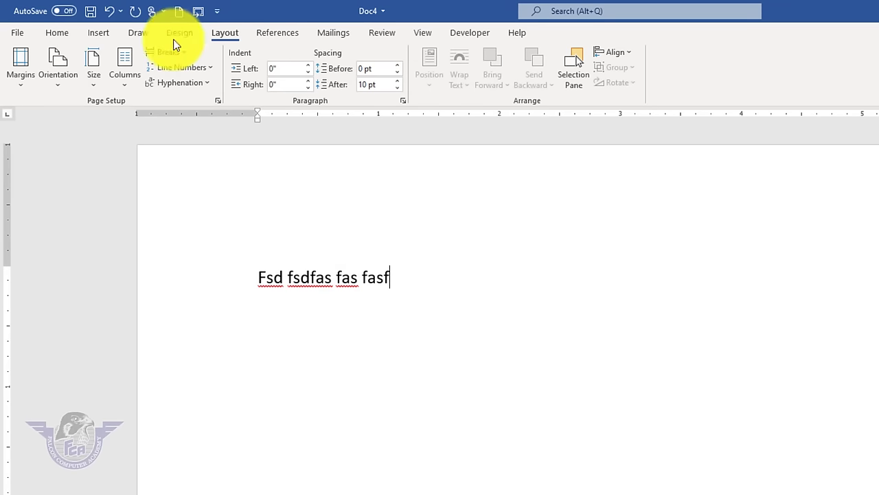
click(93, 85)
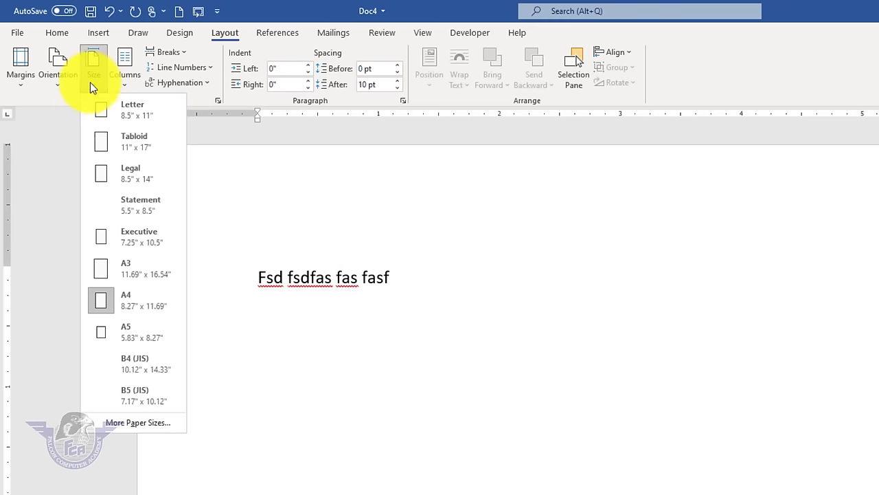
- Enter a custom paper size of 7 inches wide by 3 inches high
click(144, 422)
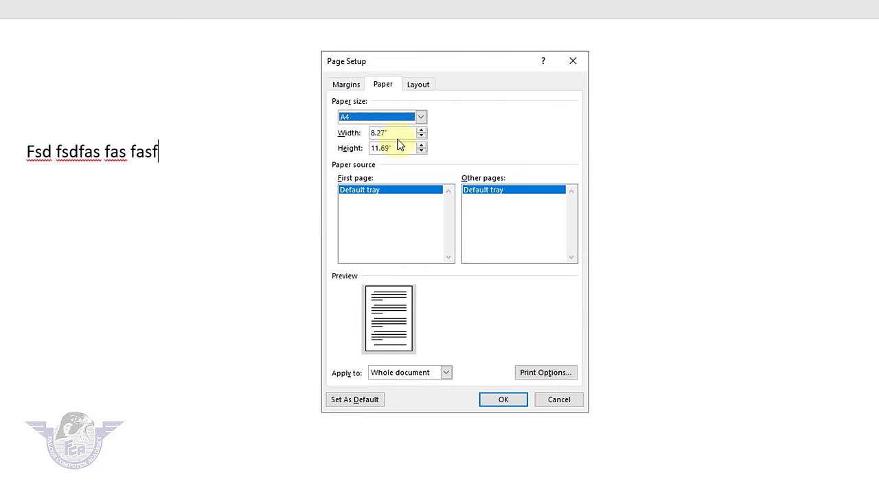
key(Tab)
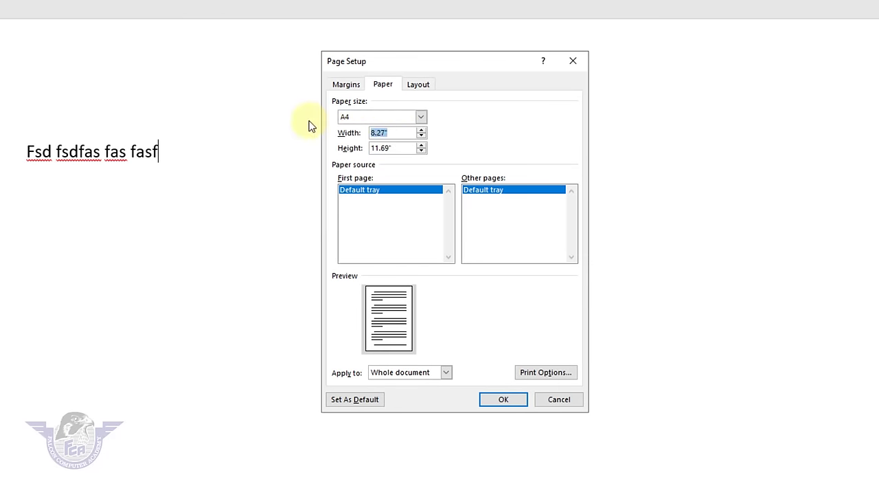
text(7)
key(Tab)
text(3)
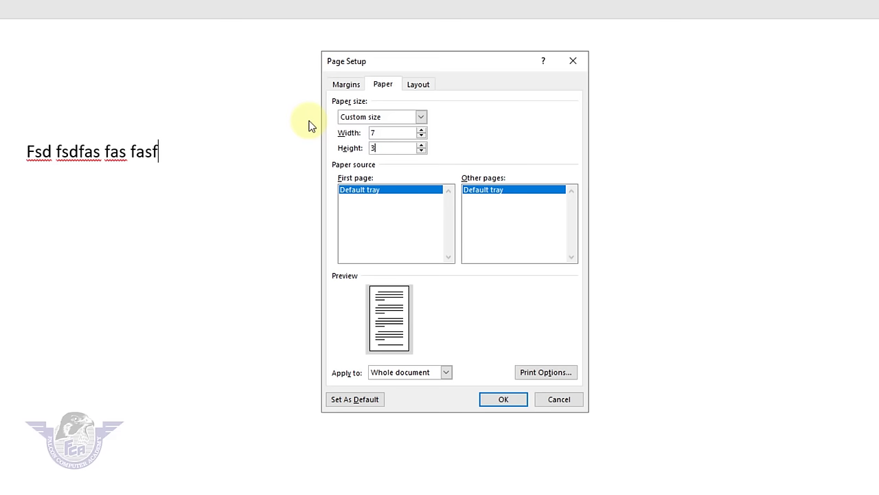
- Set all page margins to 0.1 inch and apply the custom page setup
click(350, 87)
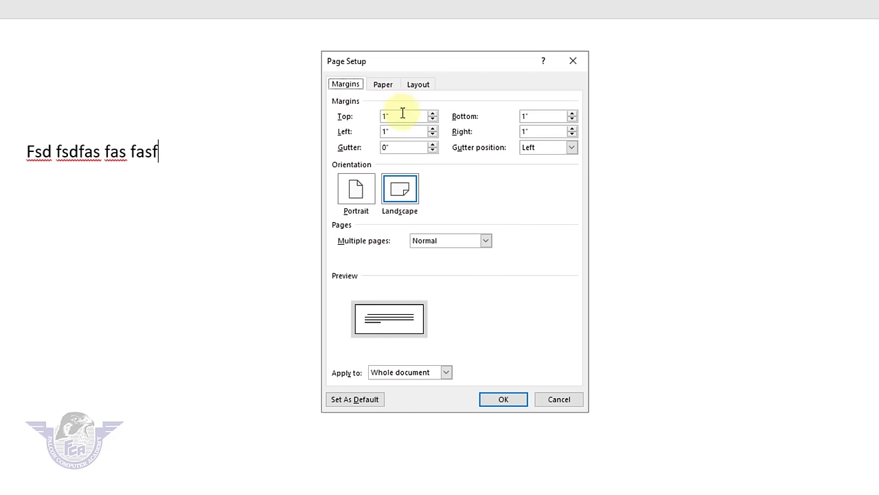
key(Tab)
text(.1)
key(Tab)
text(.1)
key(Tab)
text(.1)
key(Tab)
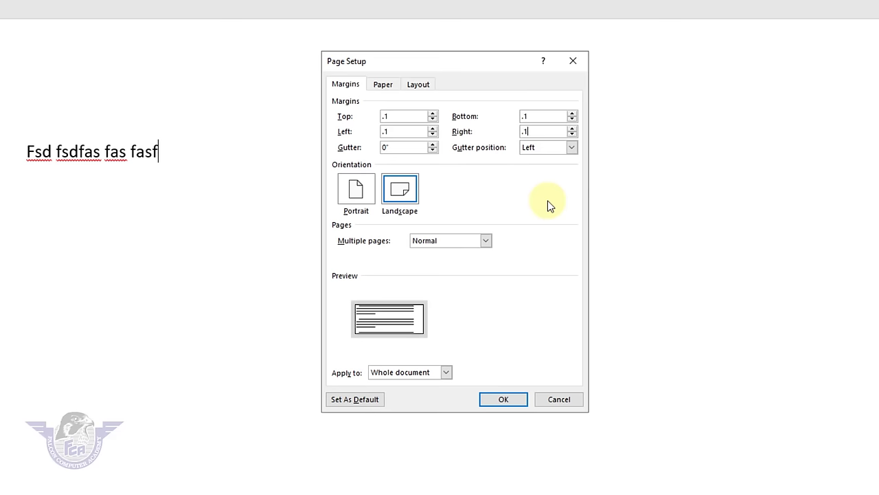
click(504, 401)
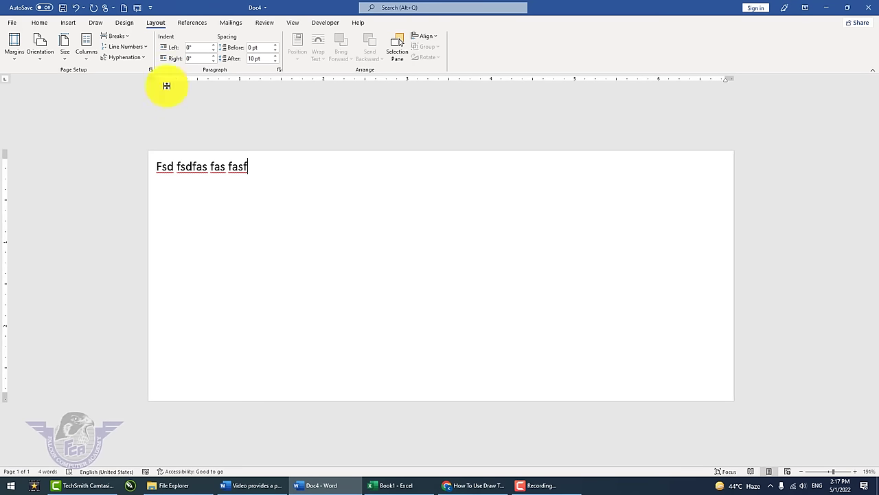
- Set A4 paper, Normal 1-inch margins, portrait orientation and a three-column layout
click(65, 54)
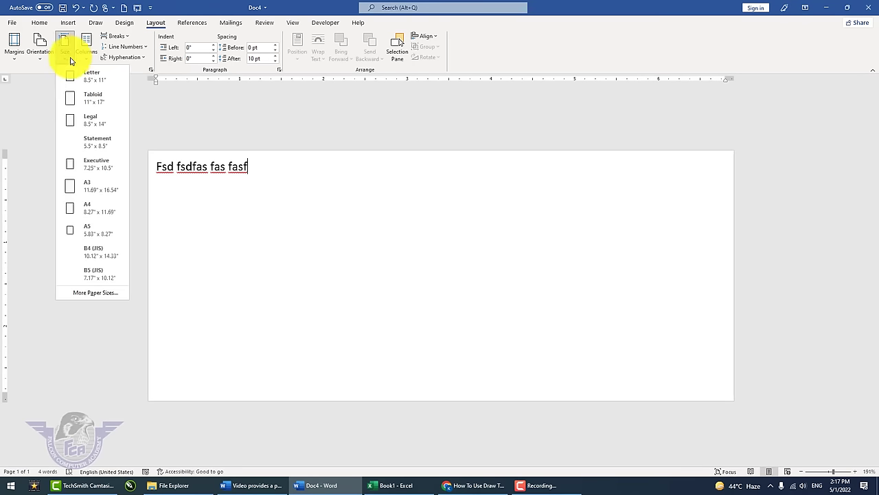
click(110, 210)
click(21, 61)
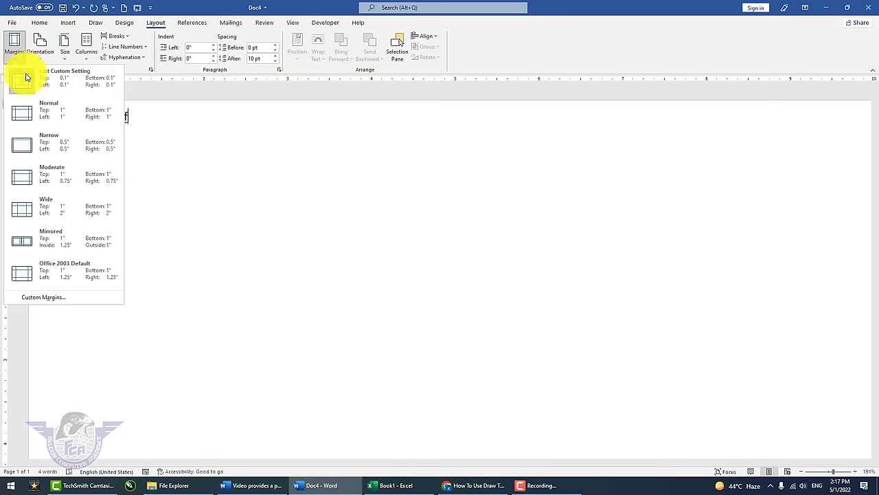
click(72, 115)
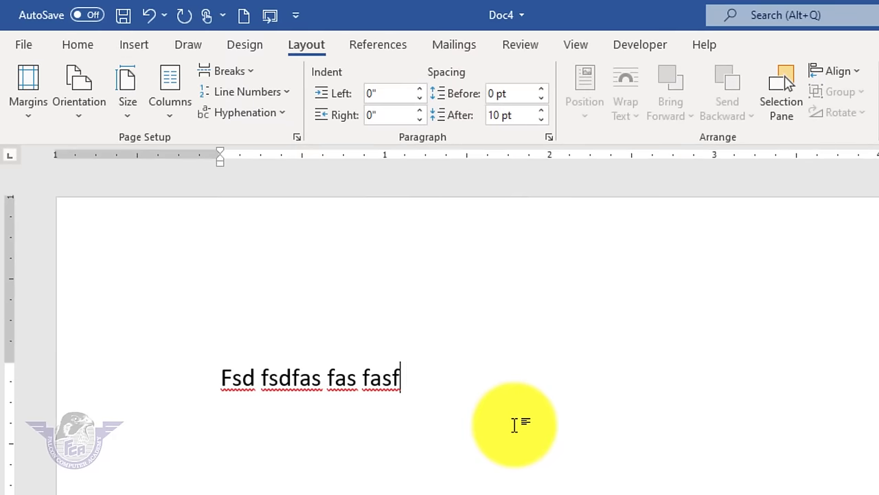
click(80, 110)
click(89, 144)
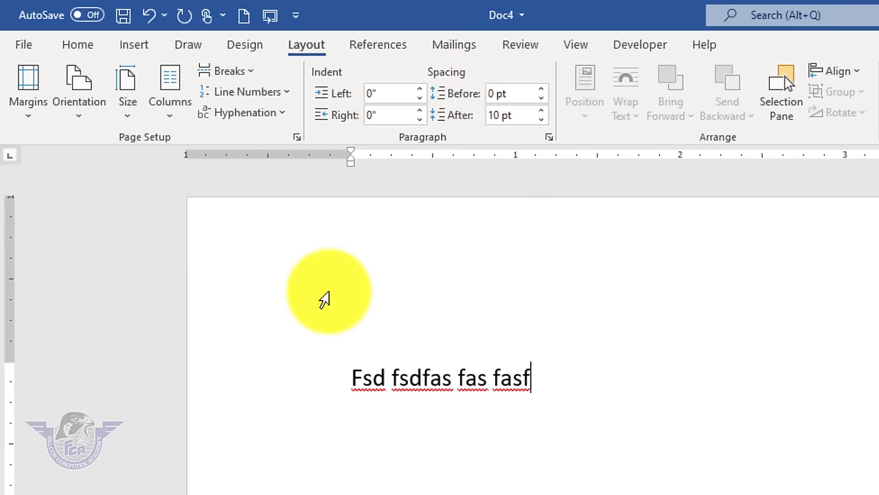
click(170, 122)
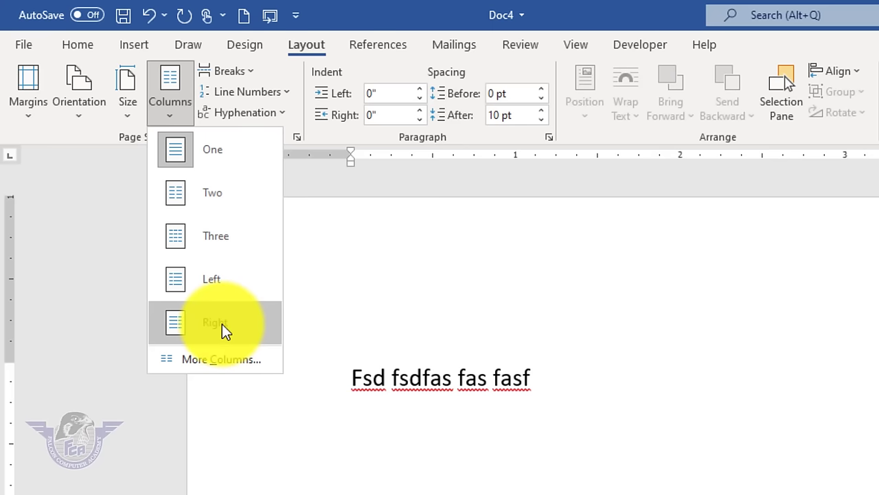
click(231, 241)
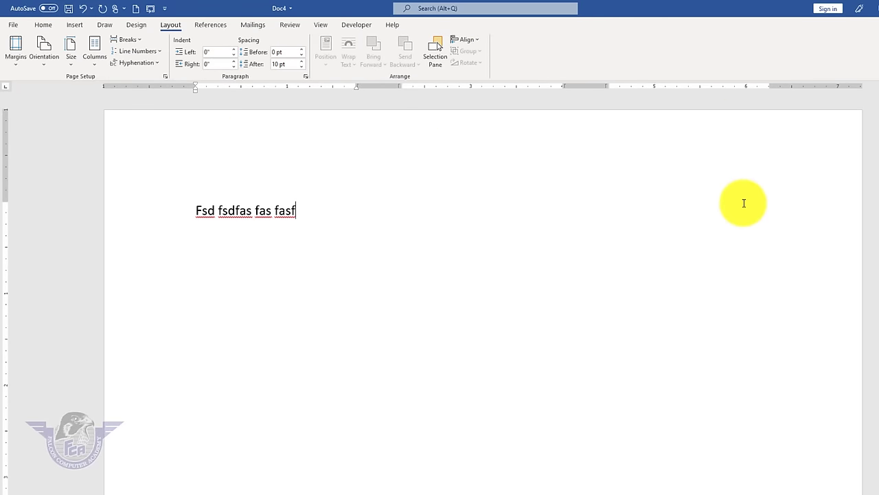
- Replace the sample line with =rand() random sample paragraphs
key(ctrl+a)
key(Delete)
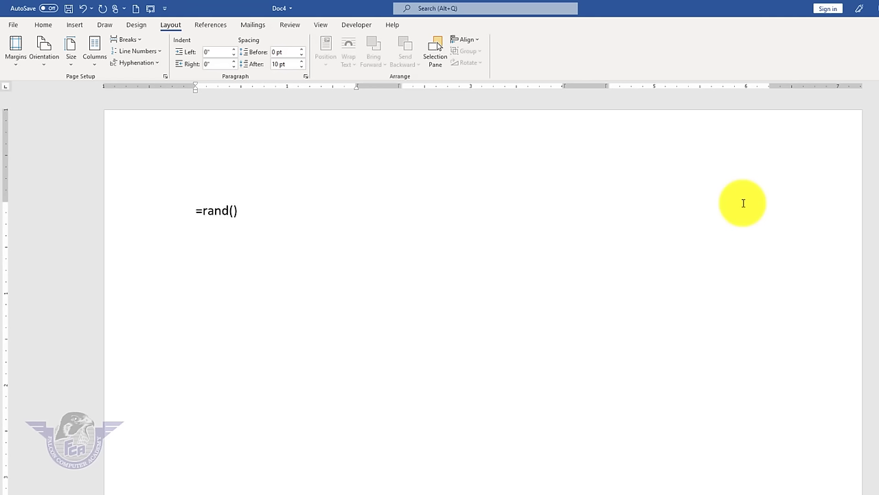
key(Return)
scroll(353, 290, down, 1)
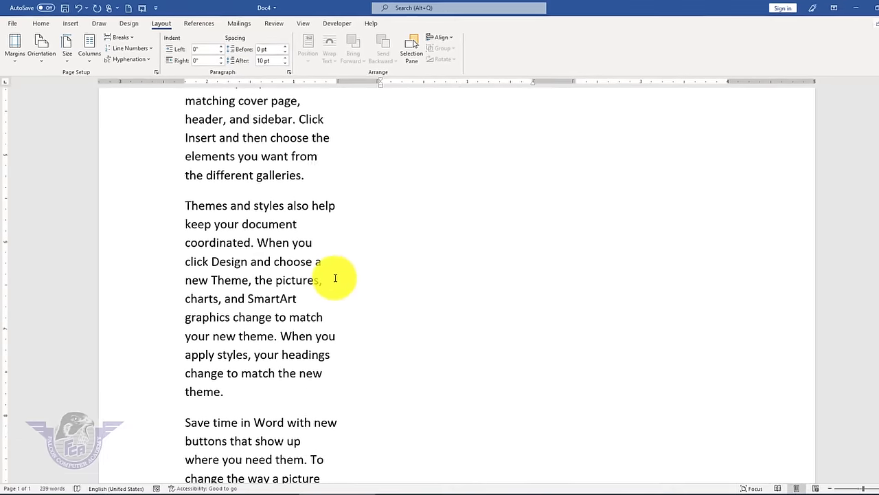
scroll(334, 264, up, 8)
- Type 'Afsd sa fsad fsda fsda sda sda sda sdfa f' at the end of the last paragraph
click(412, 319)
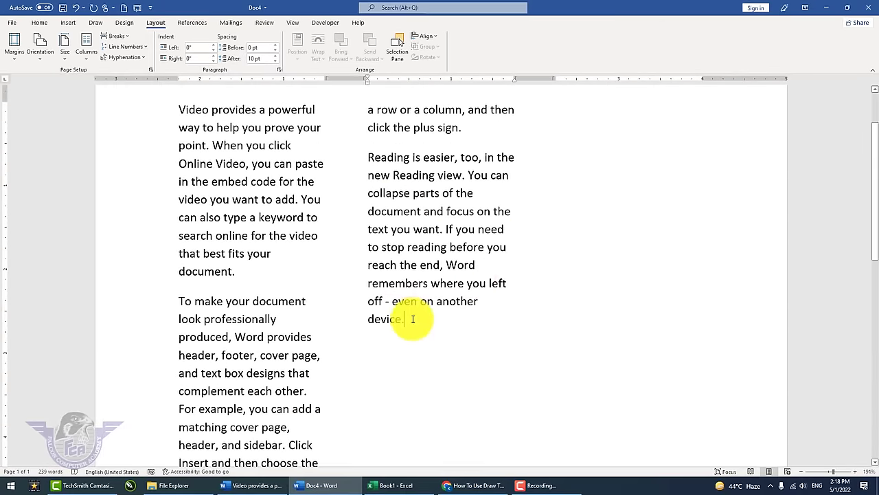
text(Afsd )
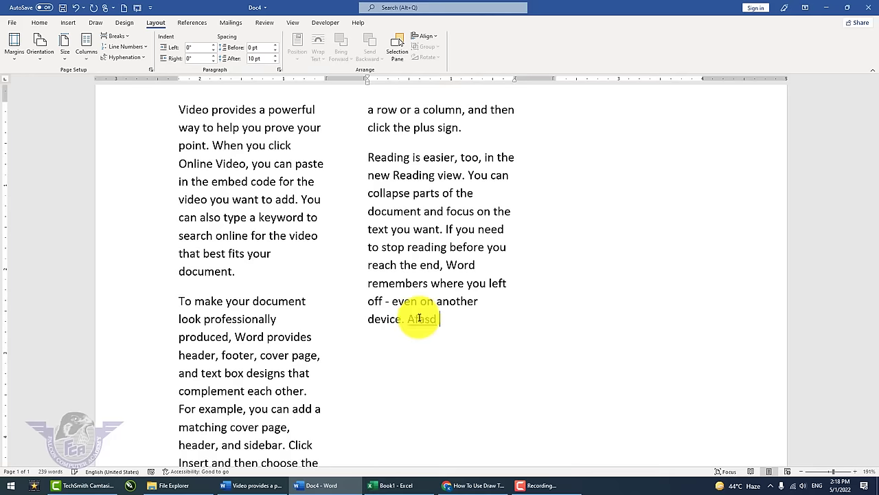
text(sa fsad fsda fsda sda sda sda sdfa f)
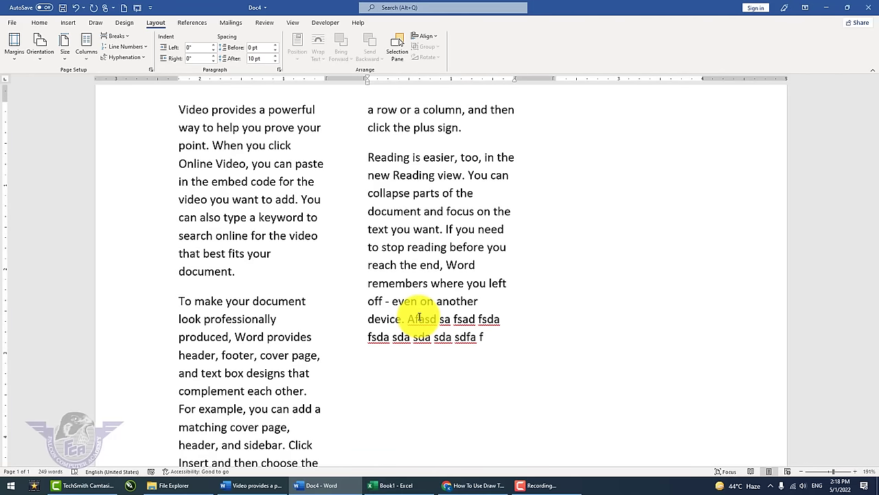
scroll(480, 316, up, 2)
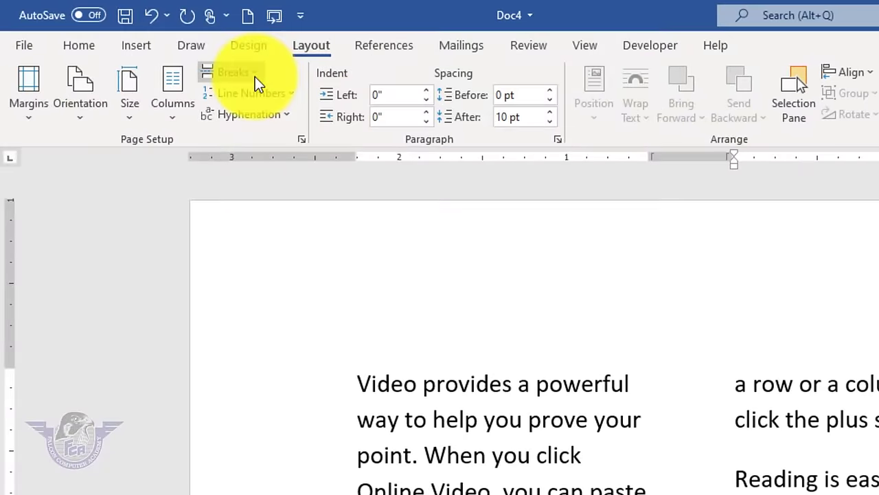
- Insert a Column break so following text starts in the next column
click(127, 38)
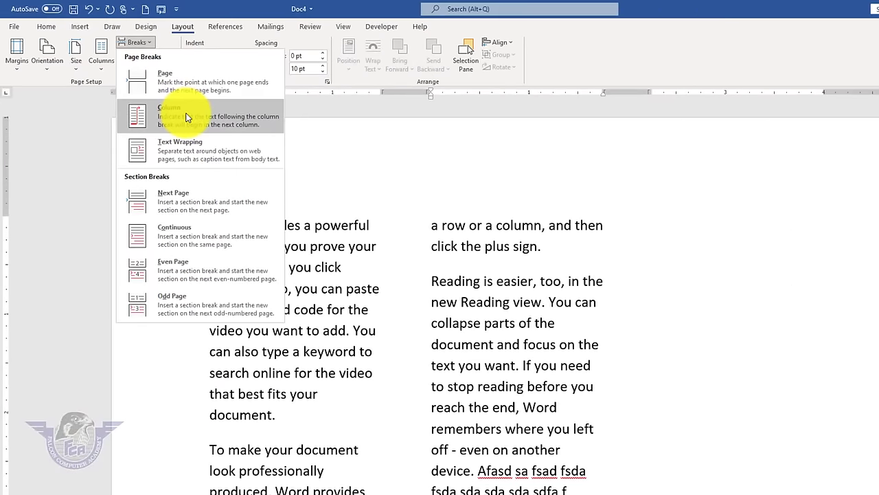
click(185, 116)
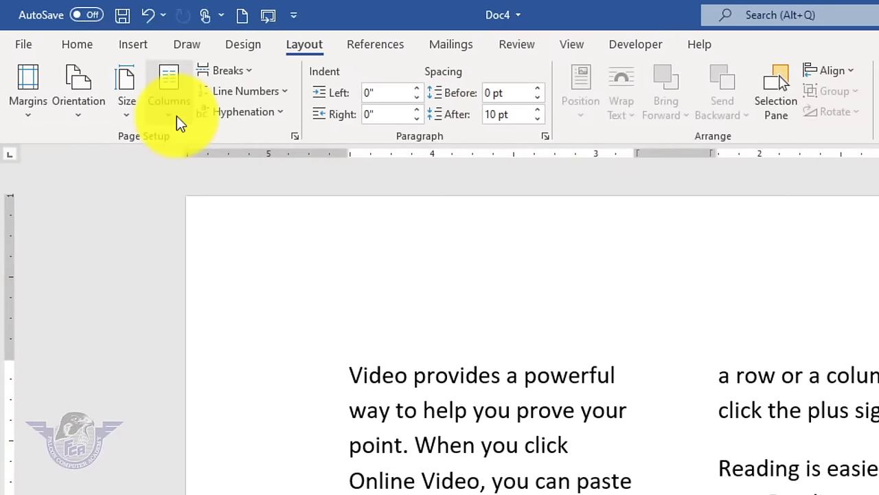
- Apply three columns with dividing lines between them via More Columns
click(174, 117)
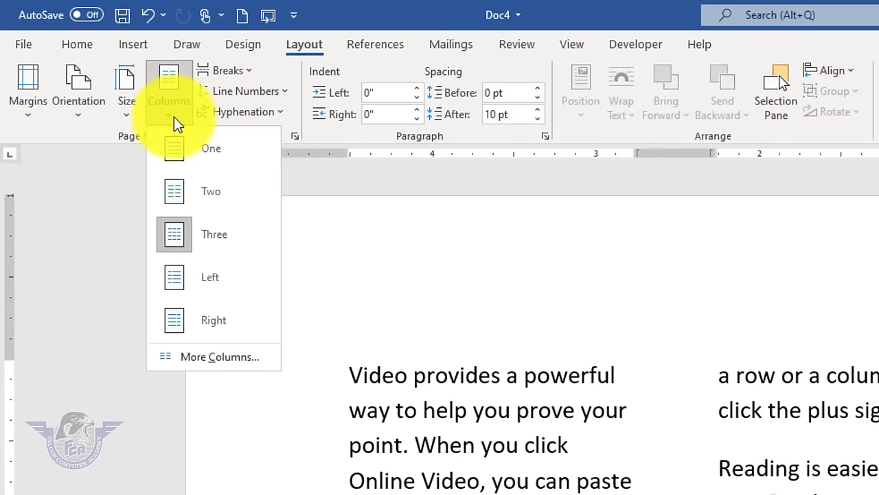
click(234, 355)
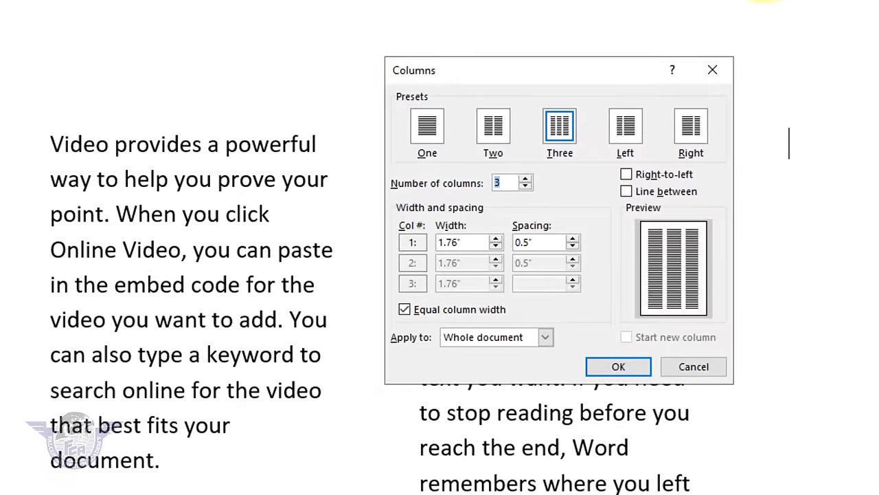
click(496, 127)
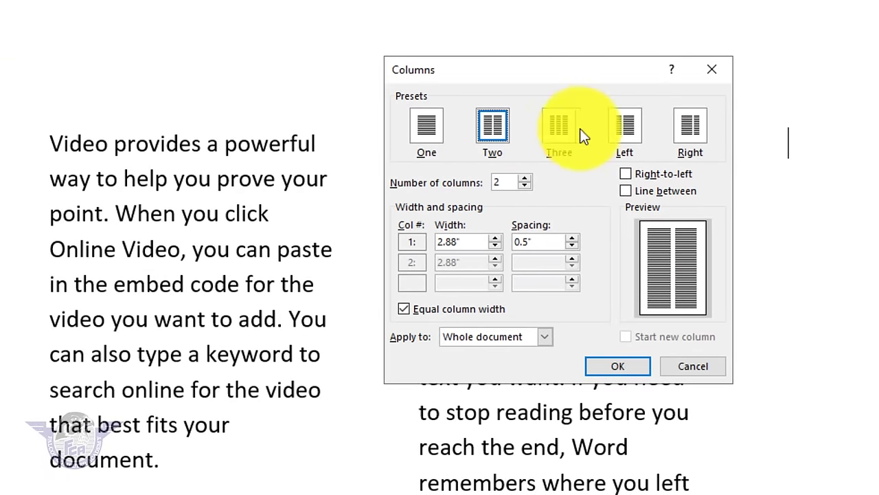
click(557, 125)
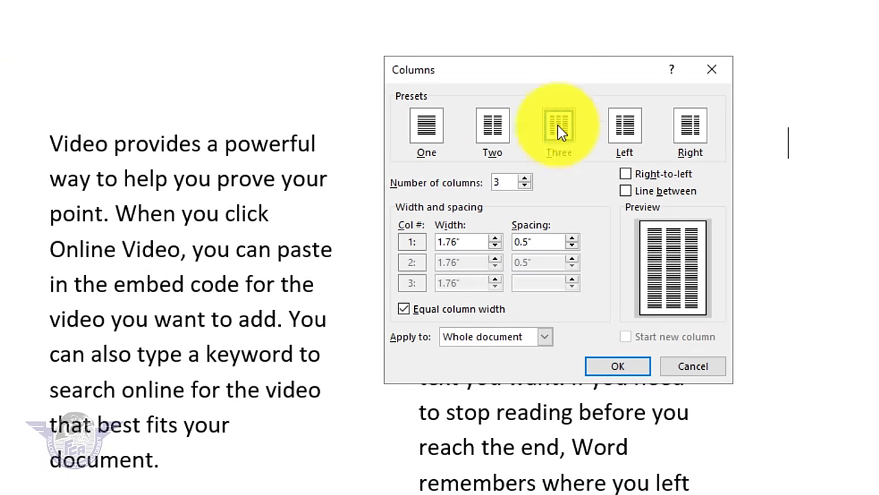
click(529, 181)
click(528, 181)
click(528, 188)
click(529, 189)
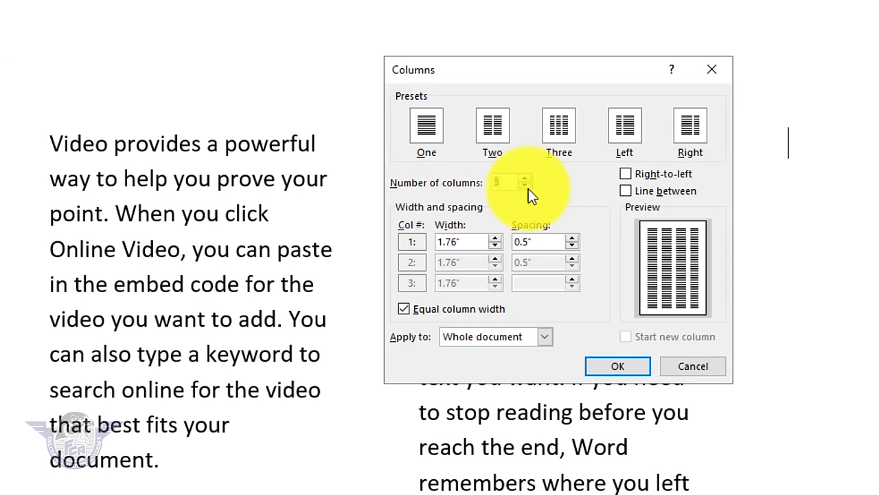
click(638, 191)
click(616, 368)
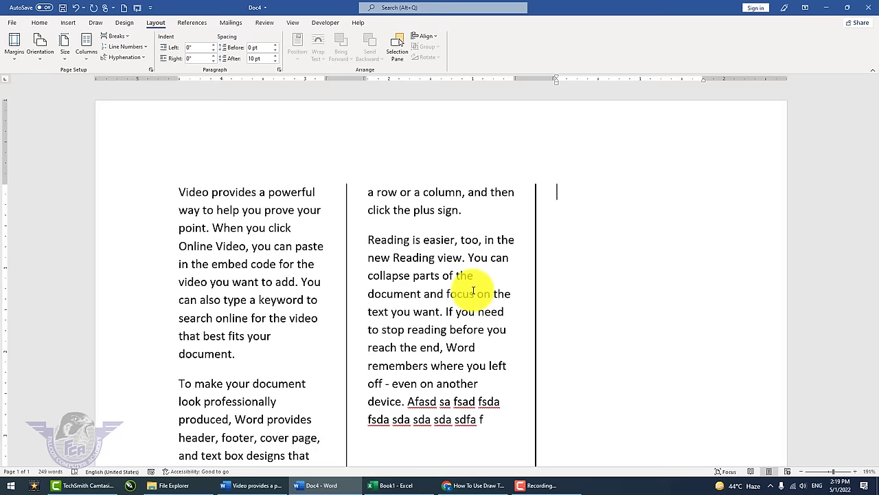
- Switch the text back to a single full-width column
click(420, 294)
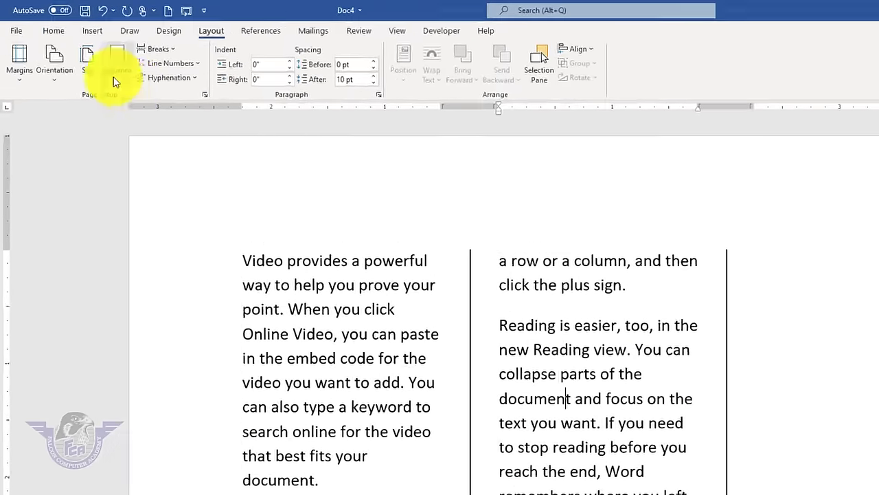
click(85, 42)
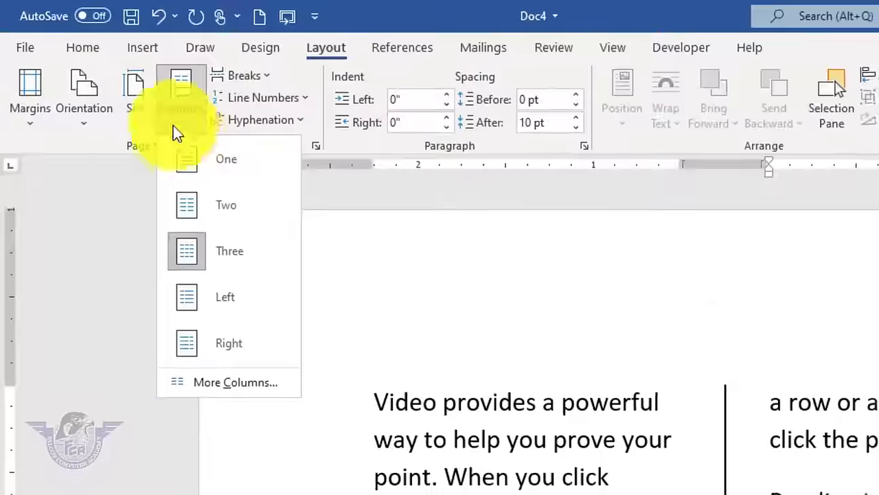
click(190, 155)
scroll(775, 323, down, 5)
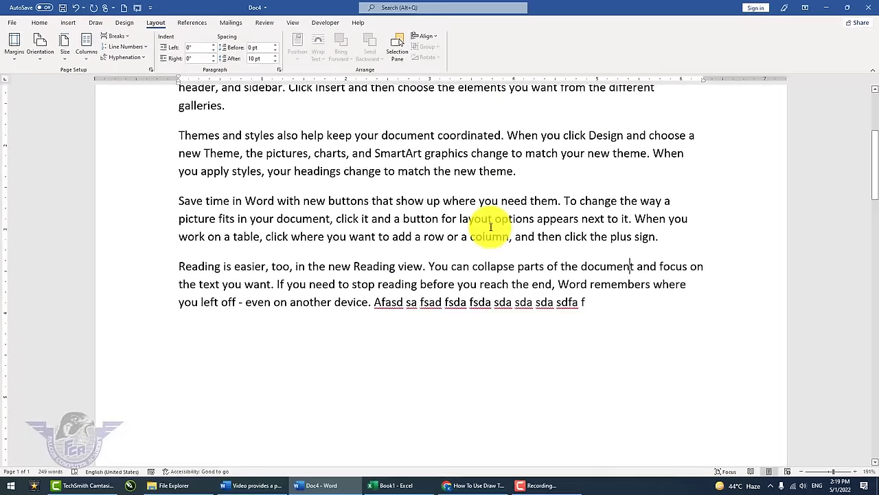
scroll(639, 306, up, 4)
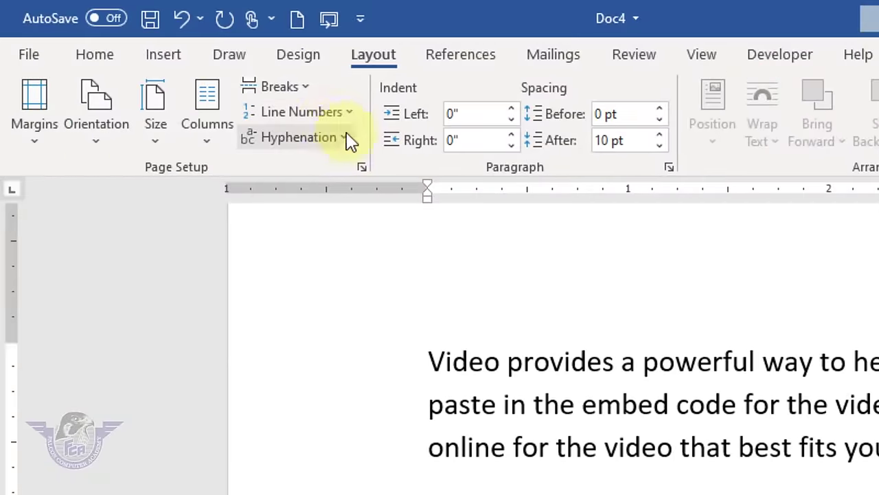
- Insert a Page break after the last paragraph, leaving a blank page after the text
click(302, 89)
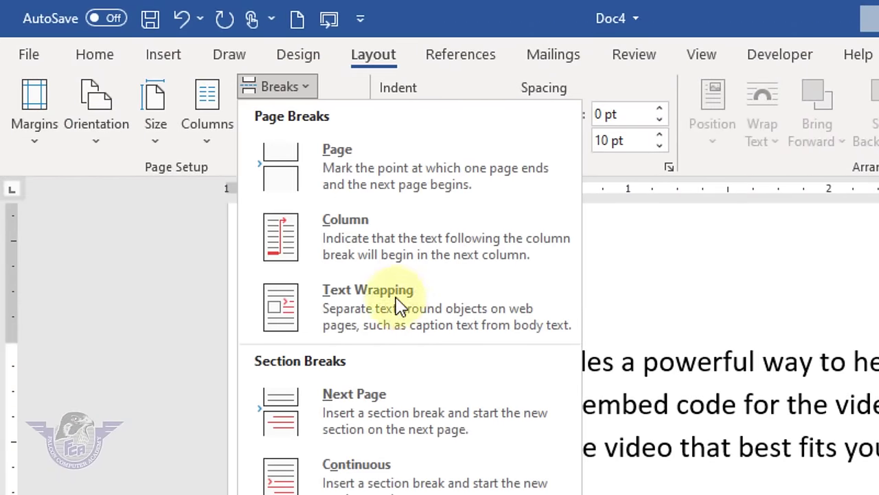
click(624, 378)
scroll(624, 378, down, 5)
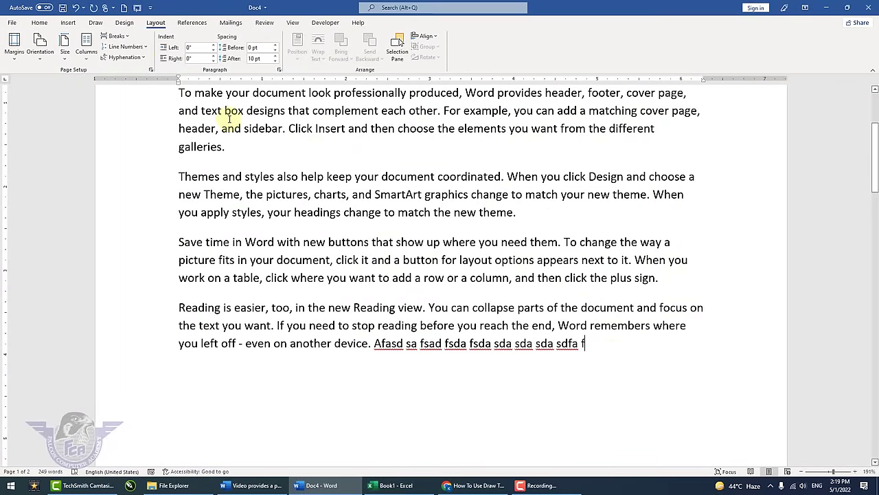
click(127, 38)
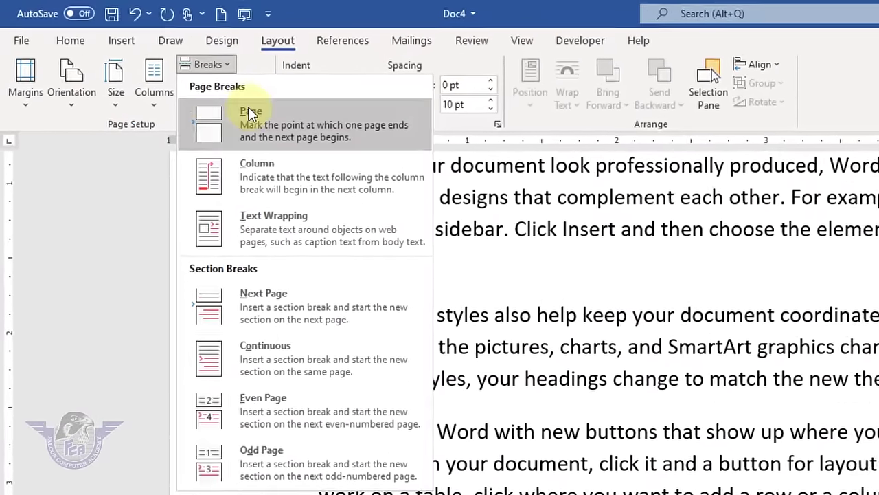
click(157, 74)
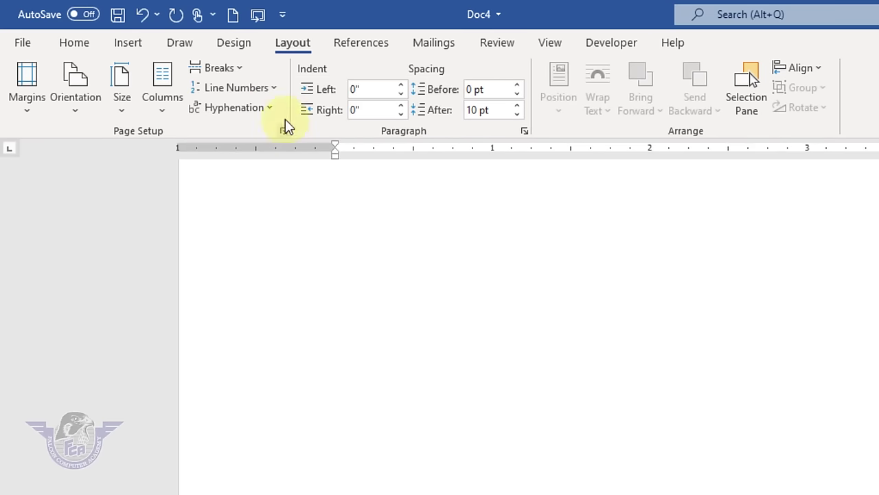
click(234, 67)
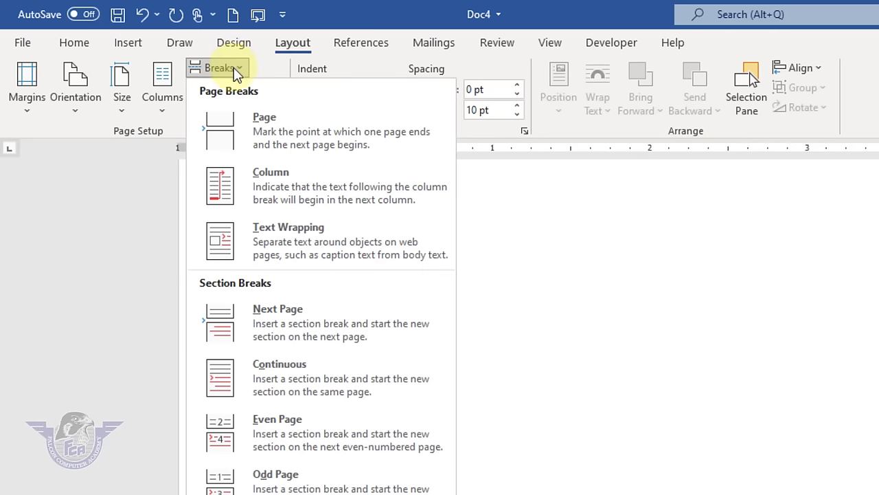
click(656, 281)
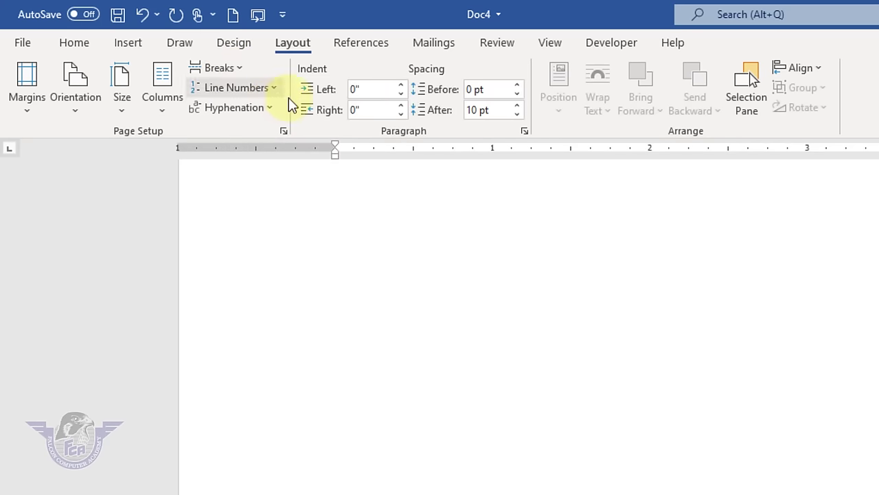
scroll(517, 212, up, 10)
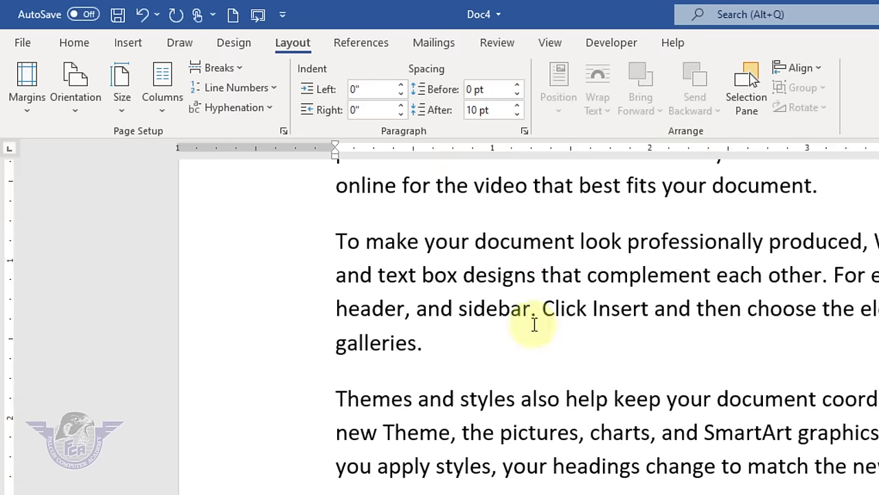
- Turn on continuous line numbering and type the lines 'fasd', 'fasd' and 'fasdf'
click(273, 93)
click(264, 135)
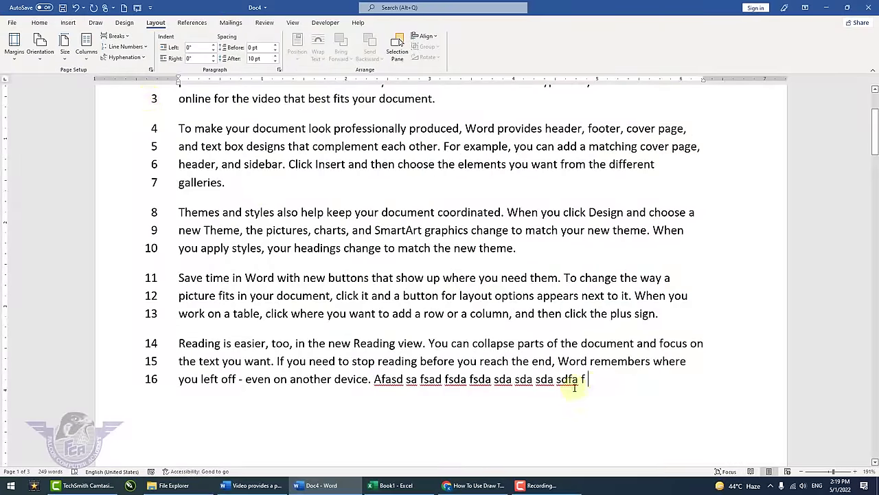
text(fasd)
key(Return)
text(fasd)
key(Return)
text(fasdf)
key(Return)
- Add a long filler line and 'fafasd', then set Line Numbers to None
text(asdf asdfasd fasd fasdfasdfasdf asfasdfasd fsadfas)
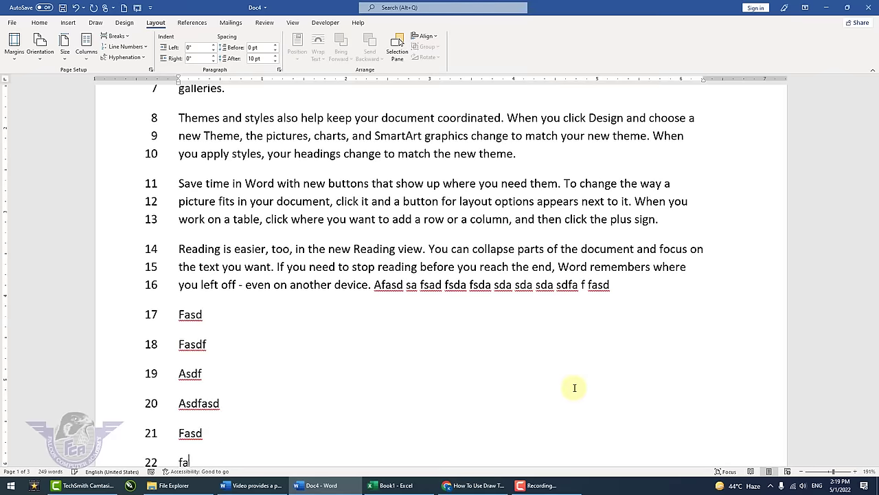
key(Return)
text(faf)
key(Return)
text(asdf)
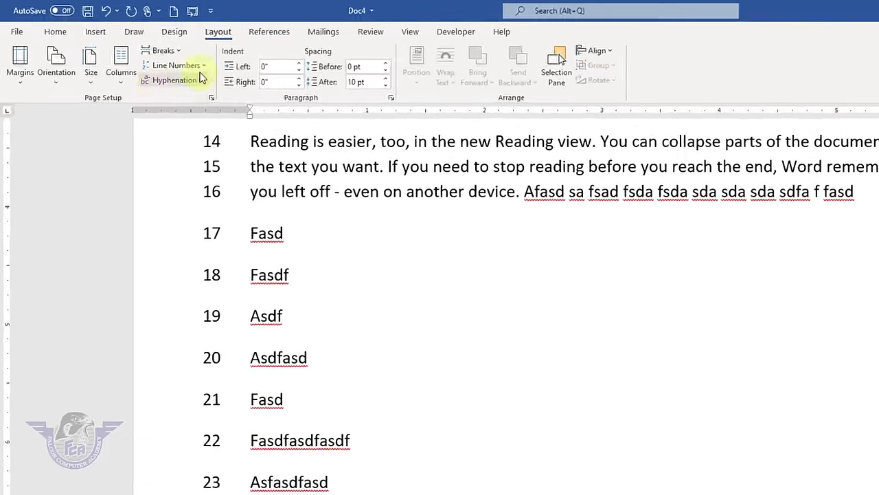
click(200, 67)
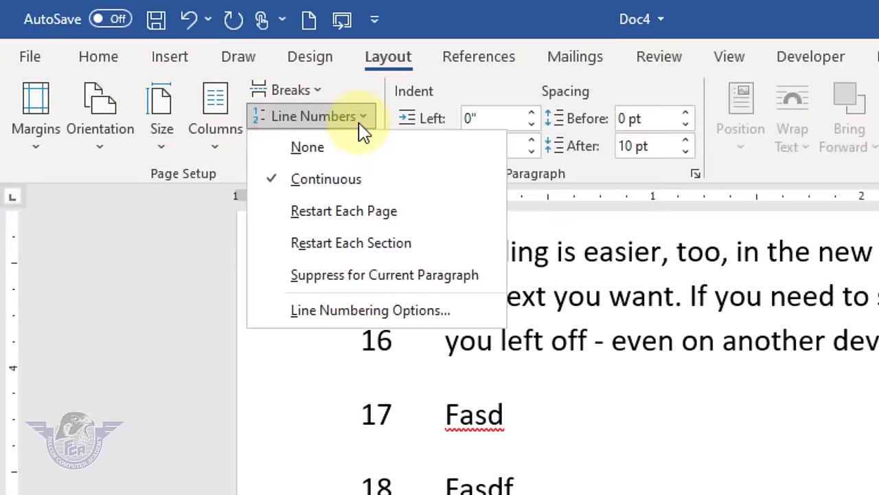
click(347, 148)
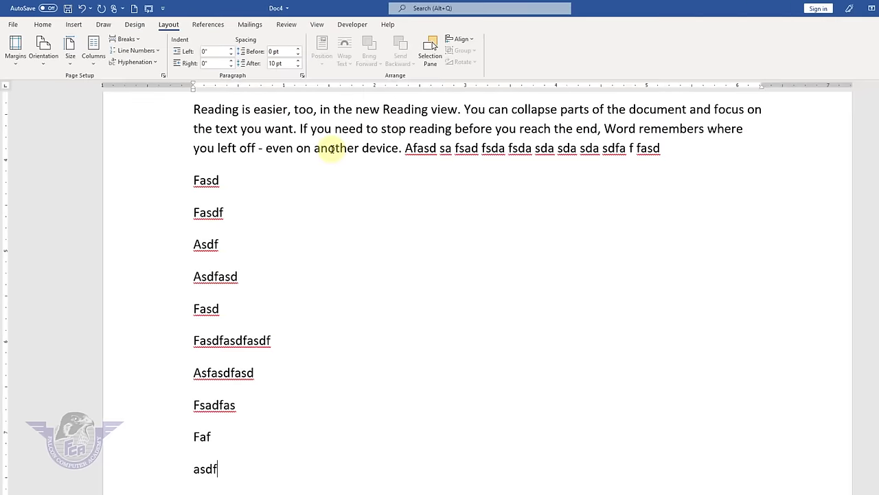
- Clear the document and type a line of filler words ending in 'intarnationa'
key(ctrl+a)
key(Delete)
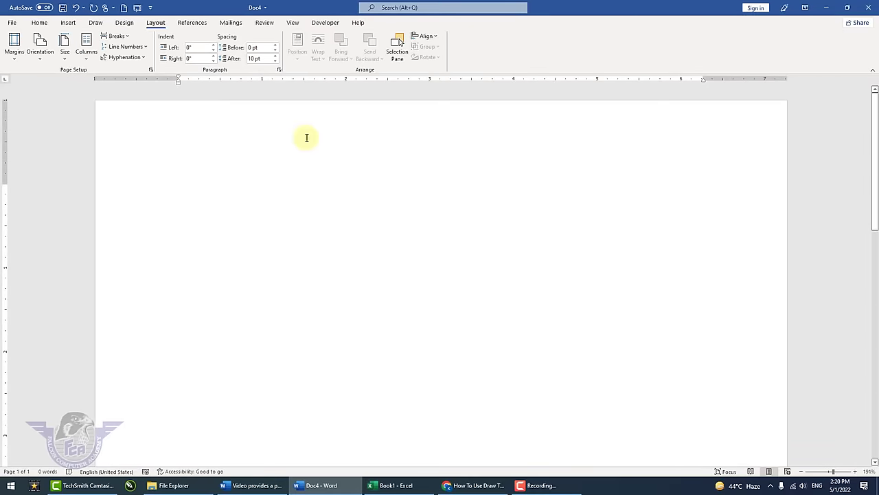
text(Fjasd lfjla jflasjd lfkjasdlk fjlasd jflsdaj fl)
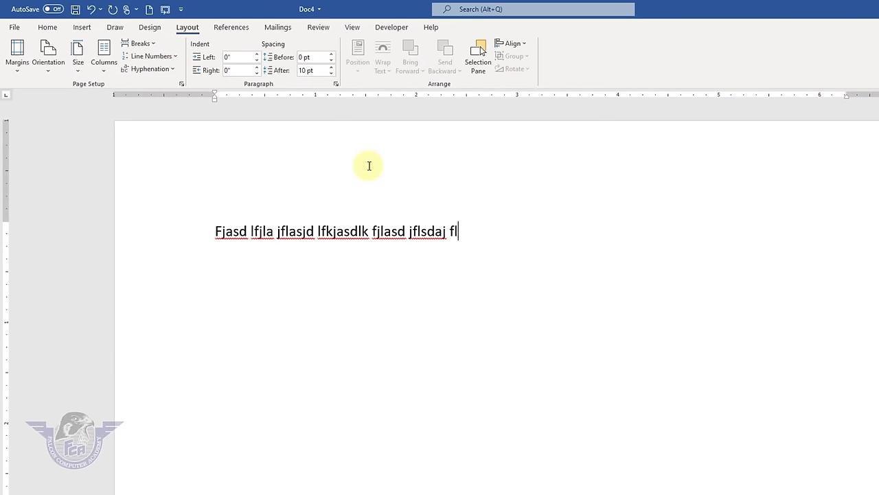
text(asj lfjsald fjlas jflsad jflas jflsadfsadlfsadlfsadfsaf adfa intar)
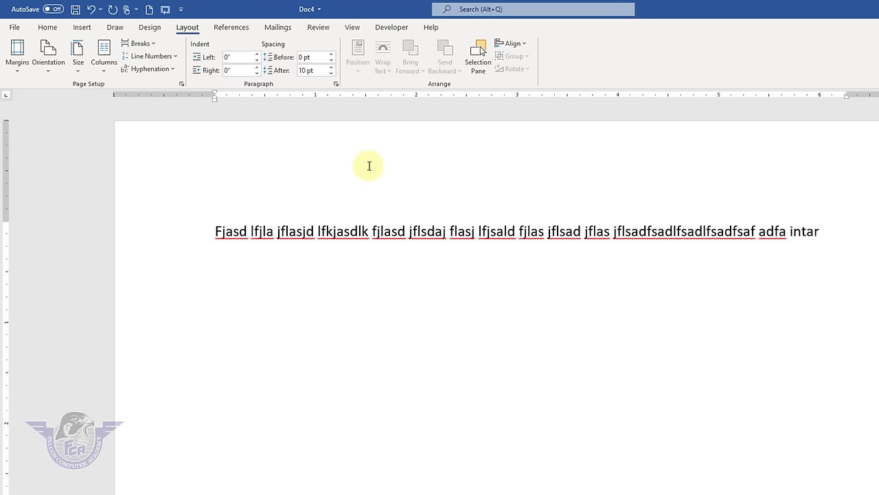
text(nationa)
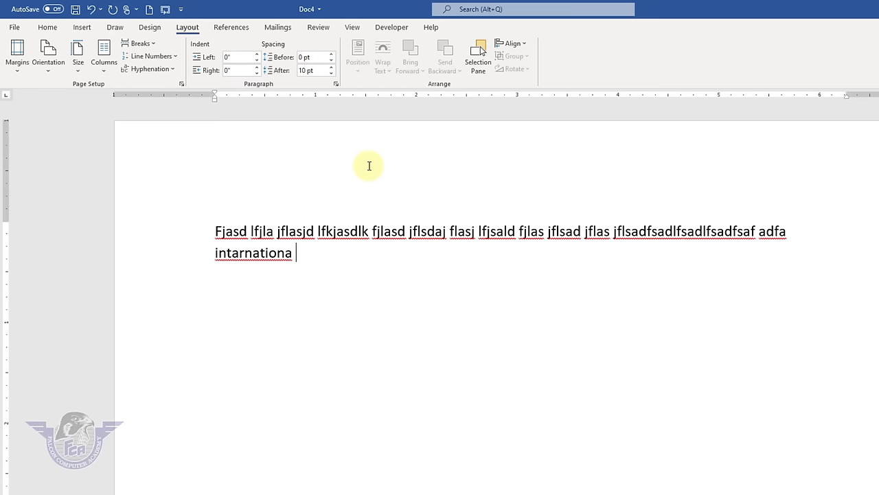
- Correct the misspelled 'intarnationa' to the suggested 'international'
right_click(264, 263)
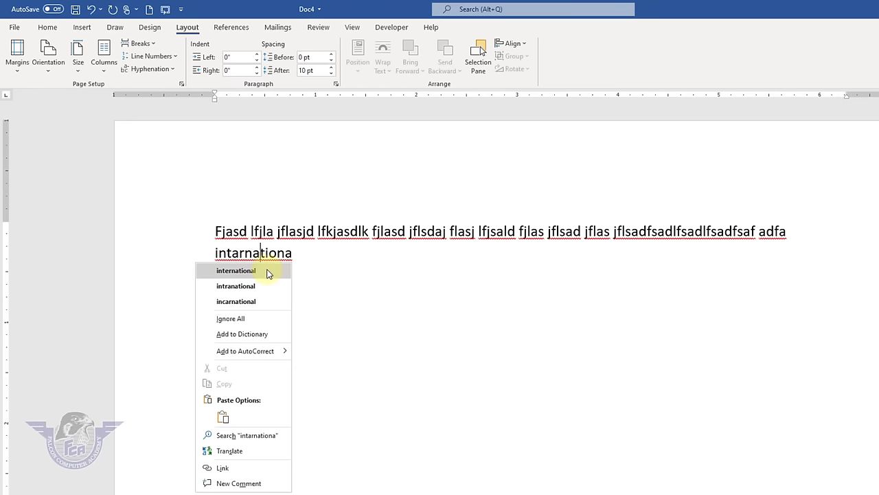
click(270, 270)
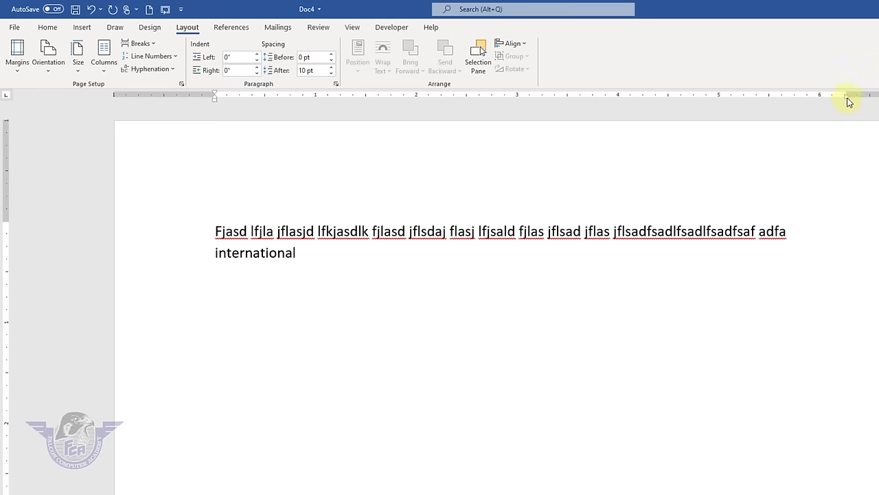
drag(848, 97, 848, 98)
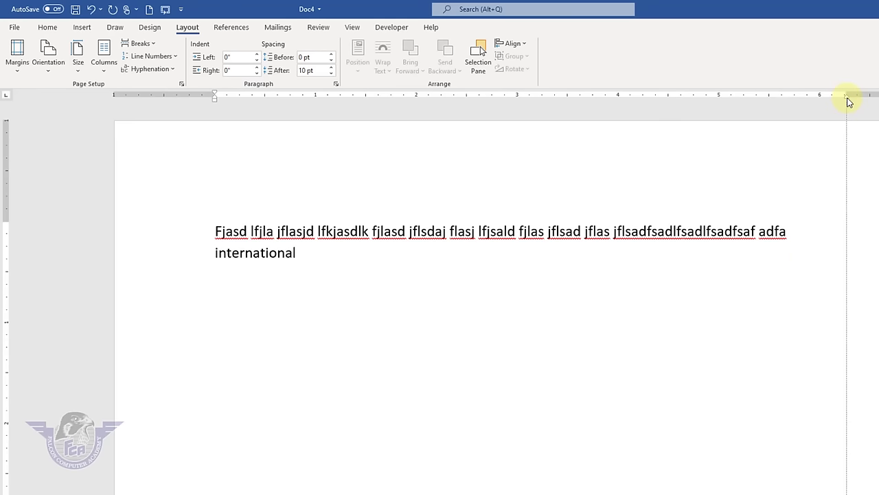
drag(847, 99, 851, 97)
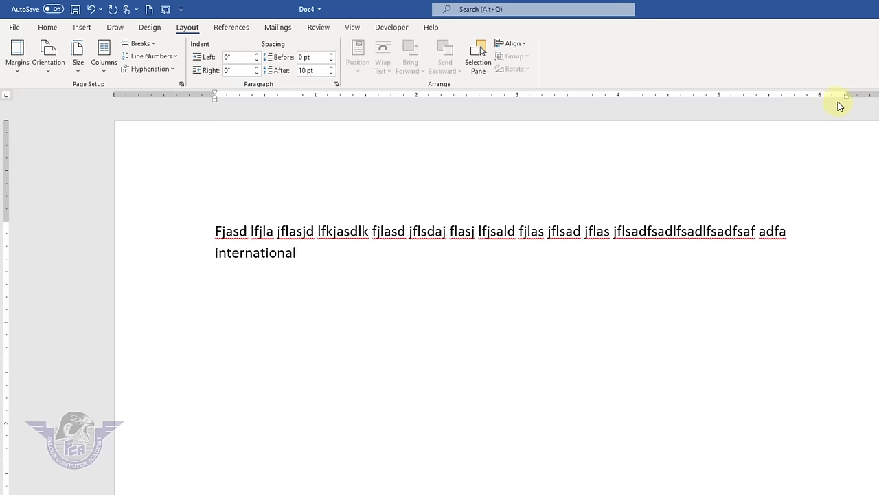
- Set Hyphenation to Automatic so 'international' breaks as 'interna-' and 'tional'
click(169, 70)
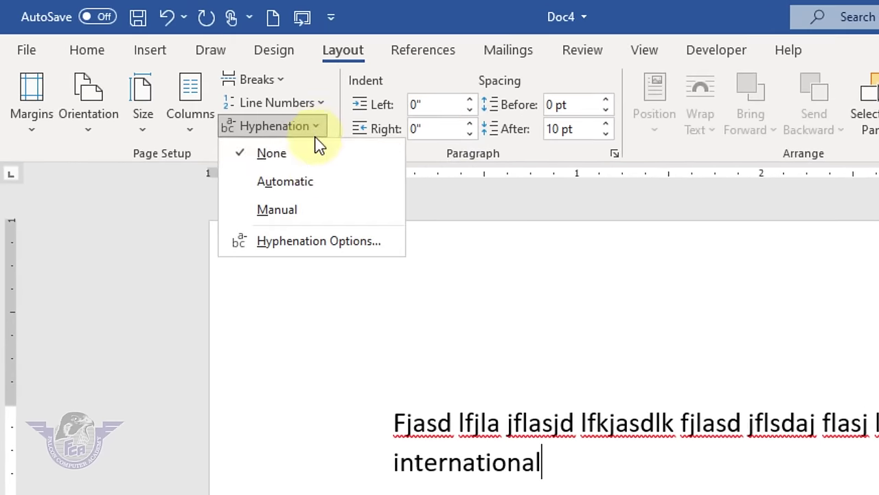
click(316, 184)
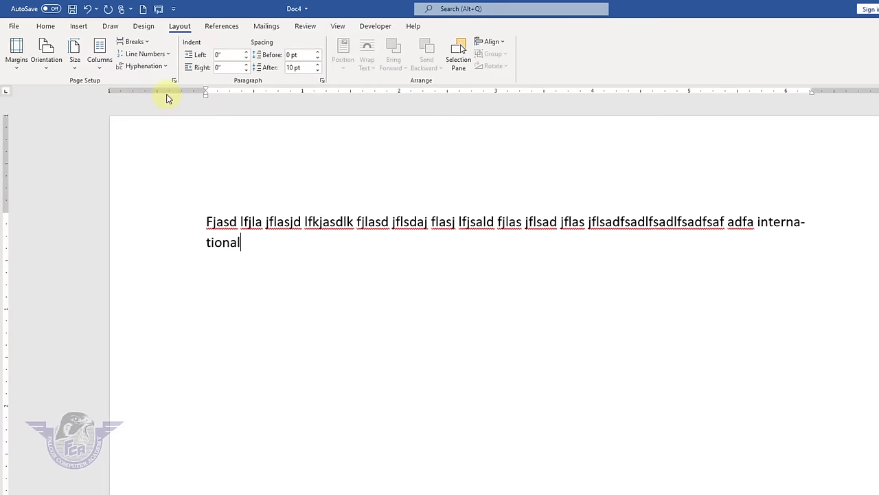
drag(812, 97, 812, 96)
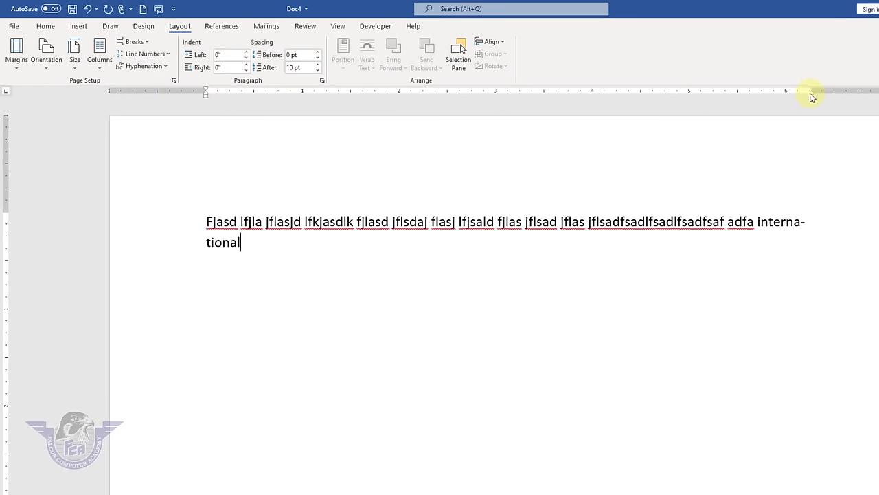
click(804, 222)
text(-)
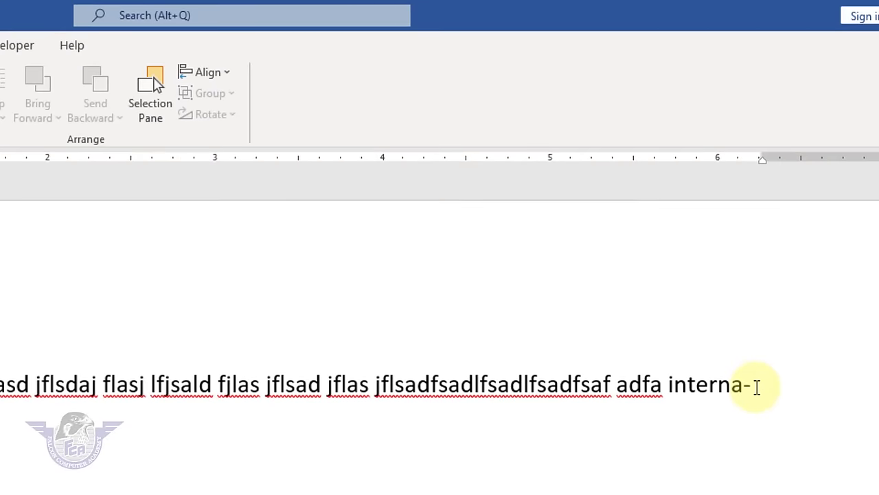
text(tional)
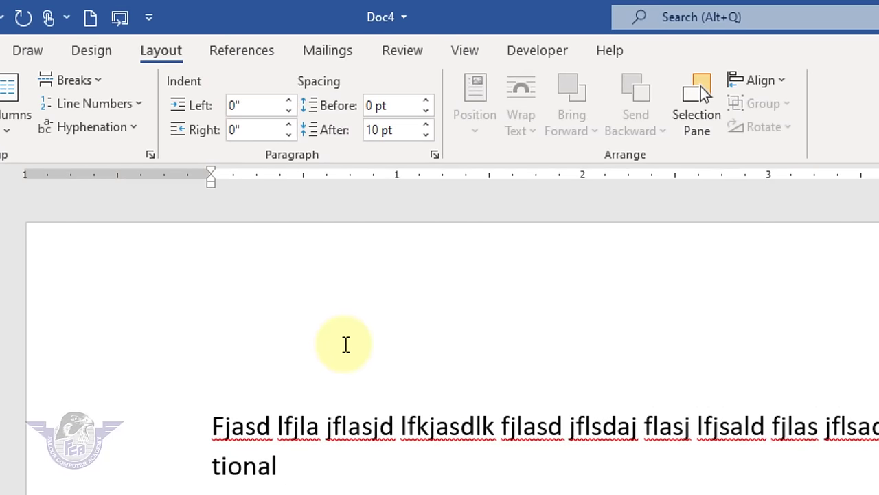
- Replace all text with Lorem ipsum paragraphs generated by =lorem()
key(ctrl+a)
text(=lorem())
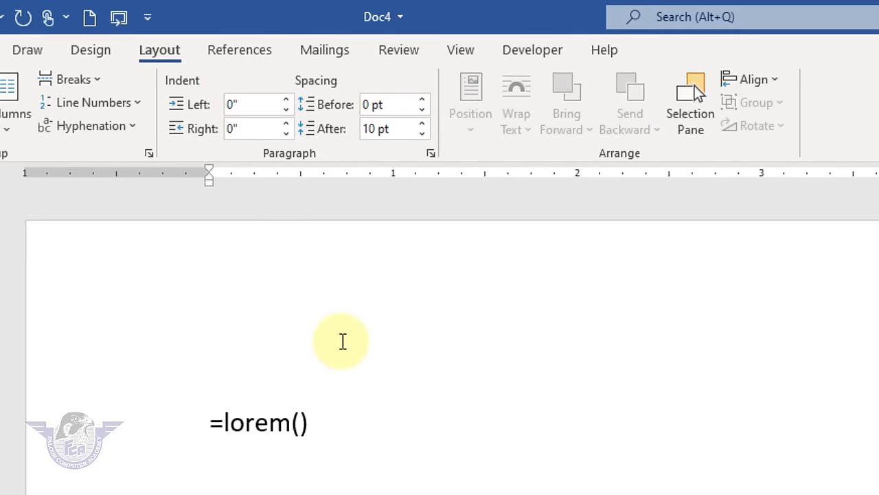
key(Return)
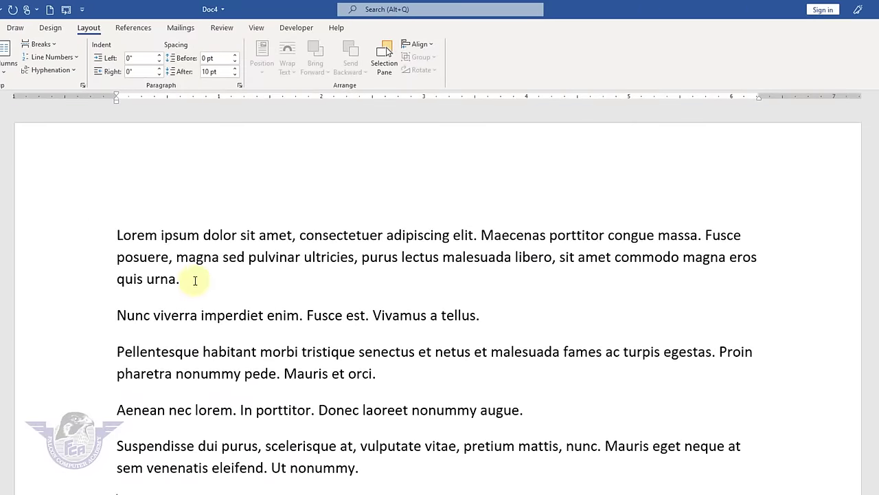
- Raise the first paragraph's left indent four steps, then lower it back to 0"
double_click(79, 234)
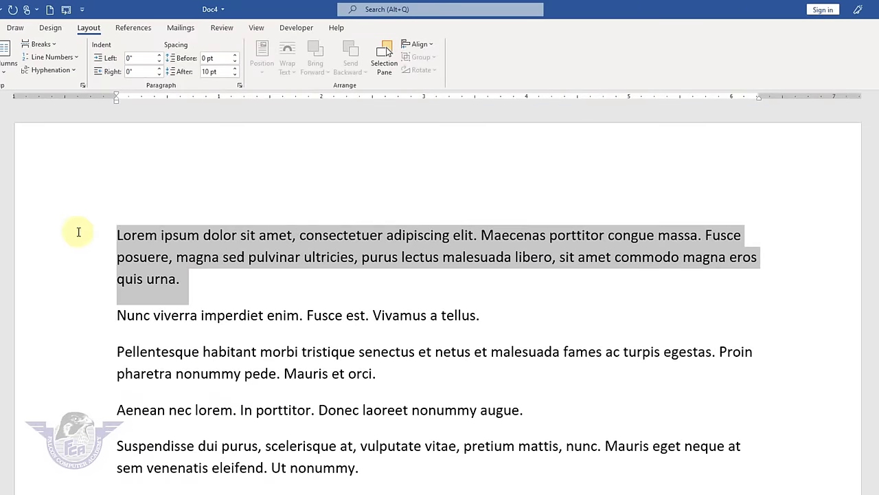
click(160, 56)
click(160, 56)
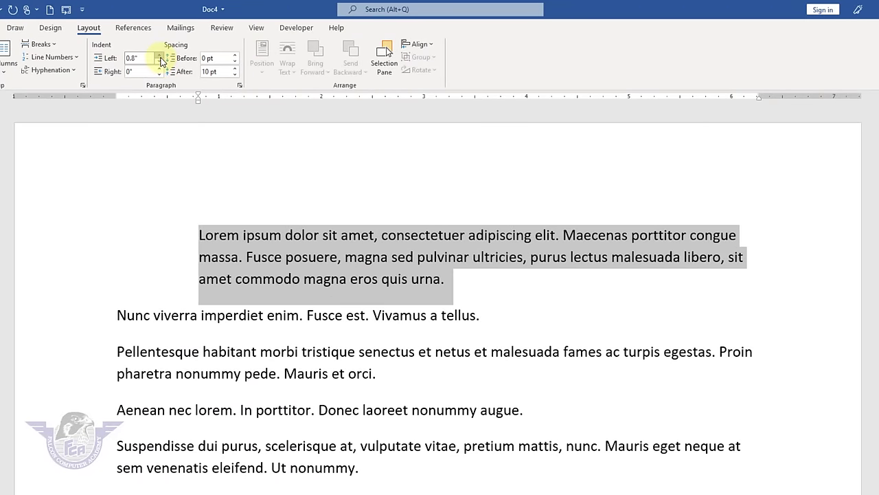
click(161, 56)
click(160, 57)
click(160, 60)
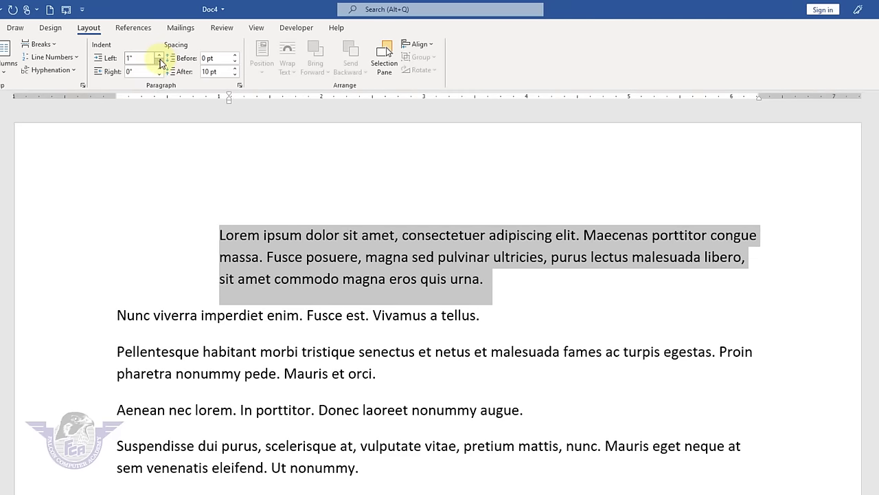
click(160, 60)
click(160, 60)
click(160, 60)
click(159, 60)
click(159, 60)
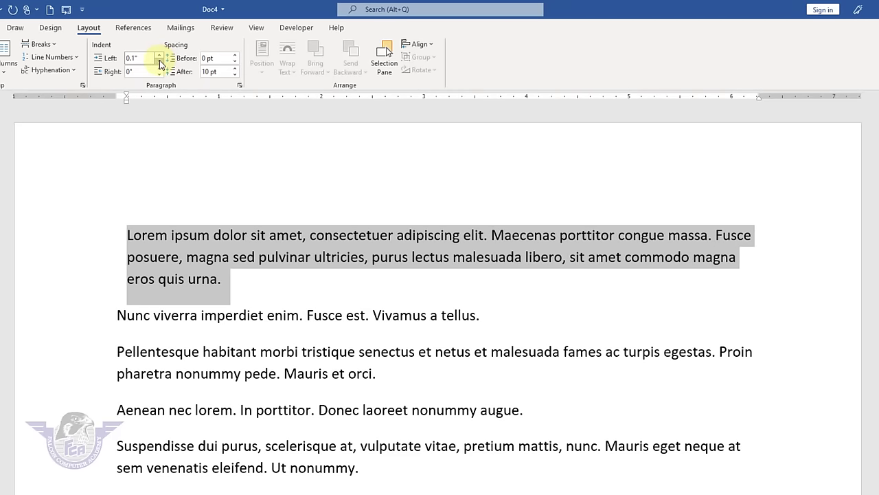
click(159, 60)
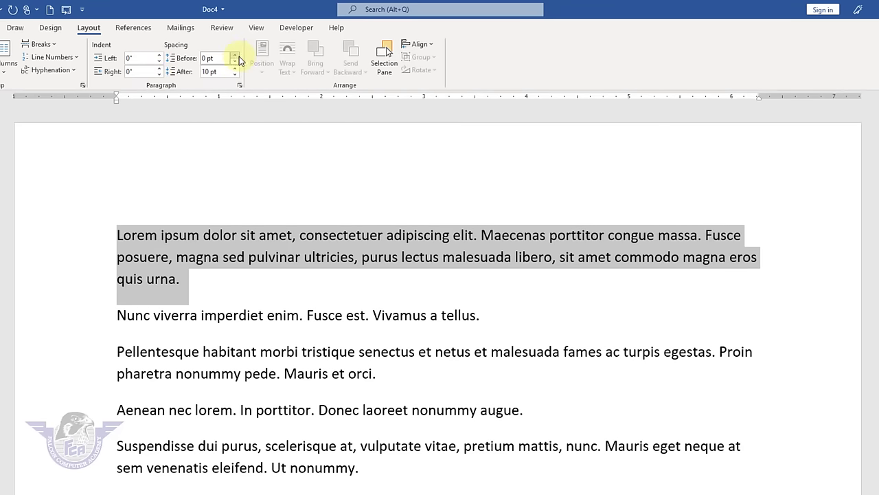
- Set Spacing Before and After to 0 pt for all five Lorem ipsum paragraphs
drag(400, 471, 34, 207)
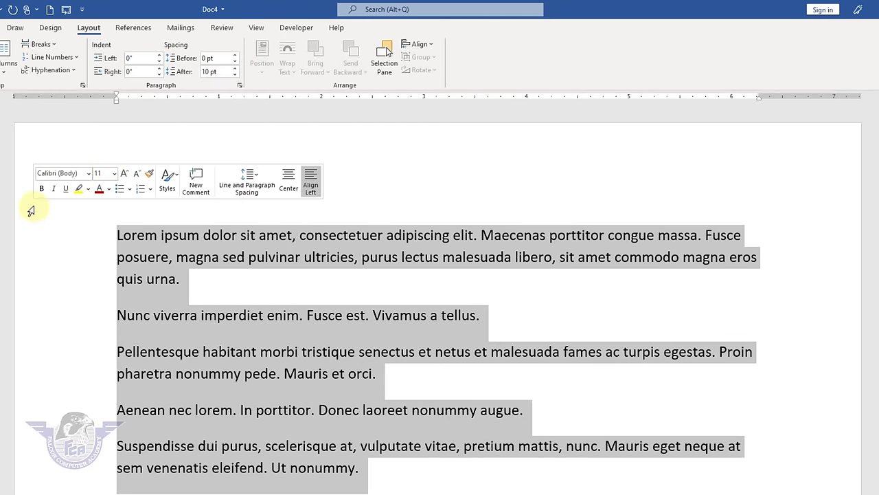
drag(236, 56, 236, 57)
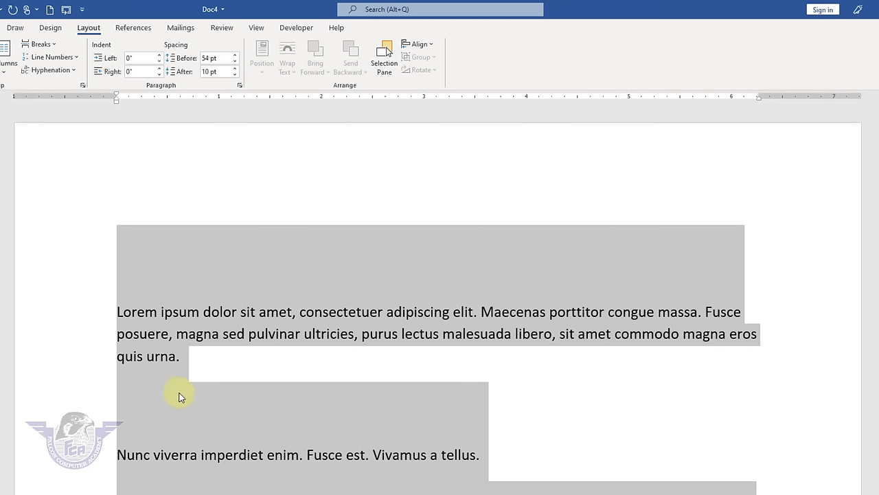
click(236, 63)
click(236, 63)
drag(236, 63, 236, 63)
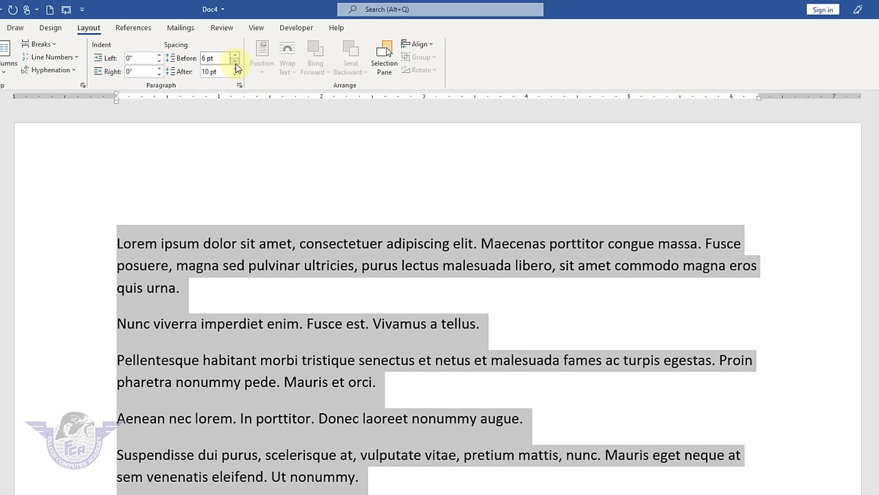
click(236, 63)
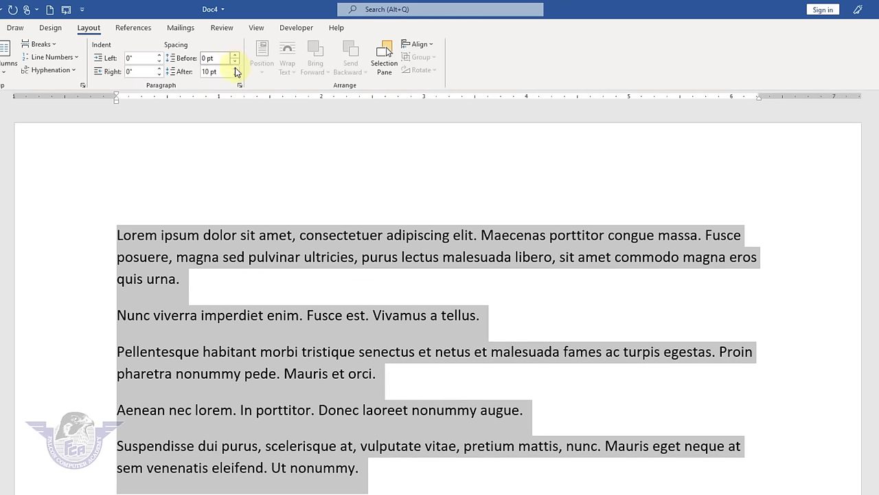
click(235, 75)
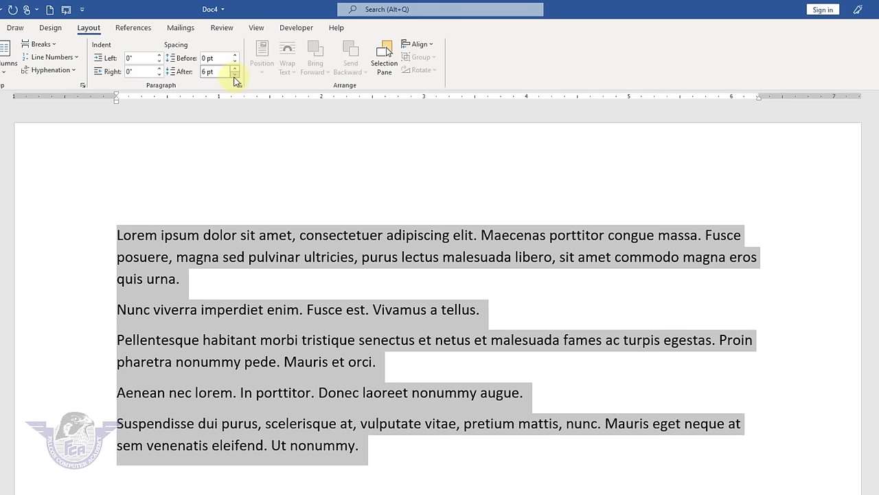
click(234, 74)
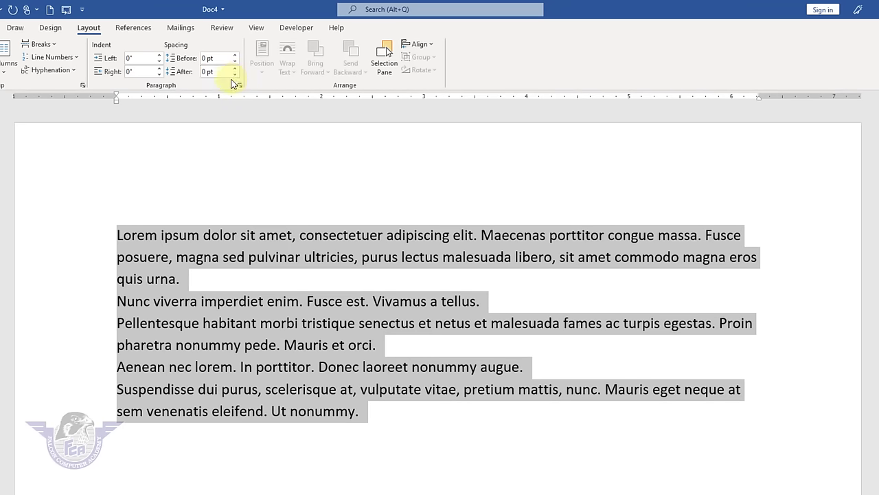
click(403, 425)
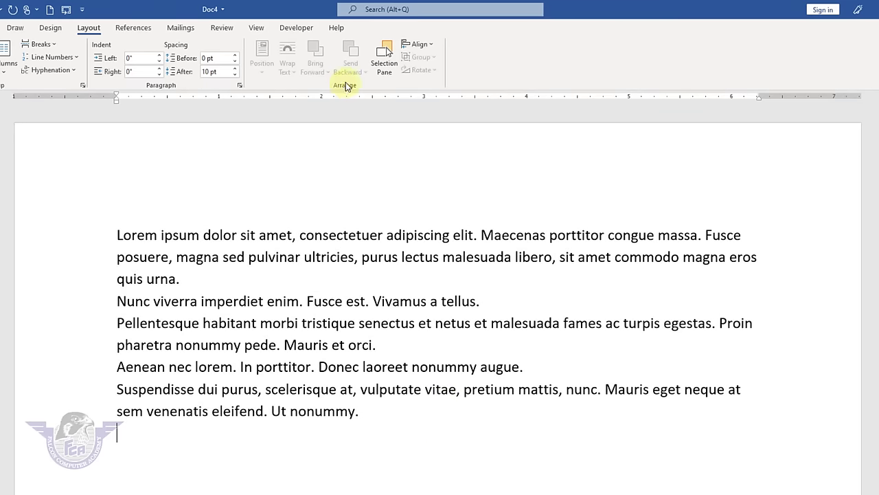
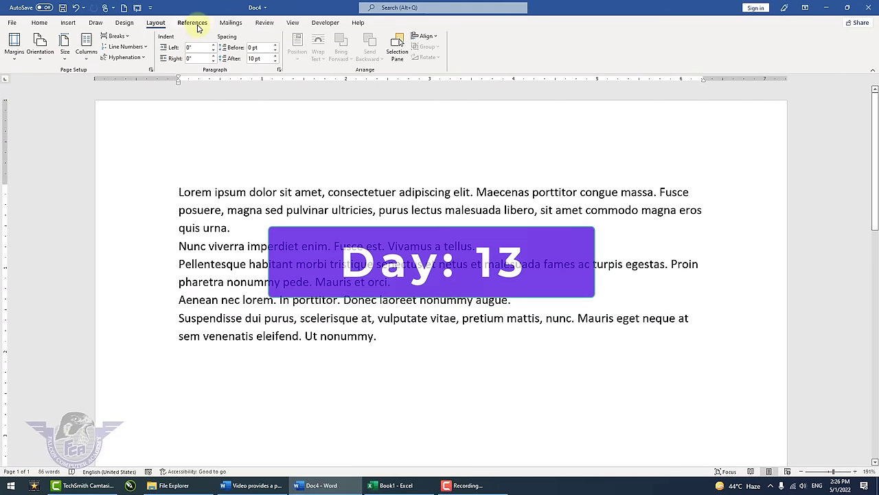
- Select all the lorem ipsum sample text in Doc4 and delete it, leaving 0 words
click(196, 25)
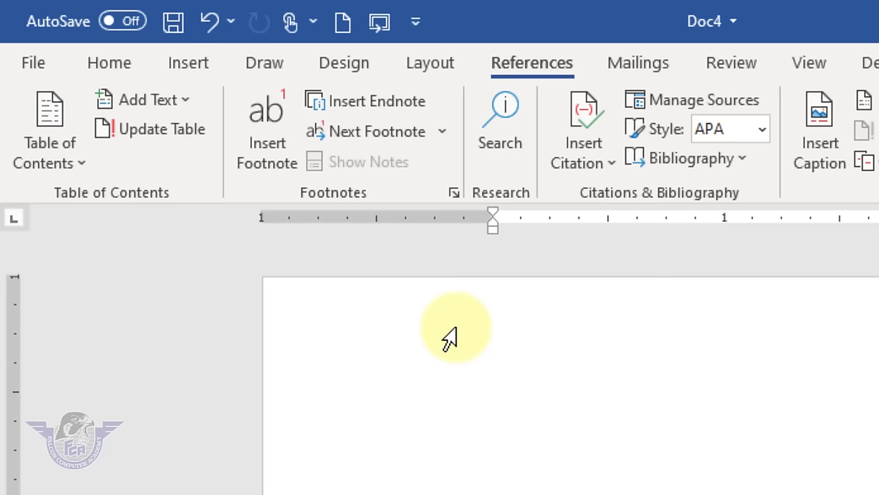
key(ctrl+a)
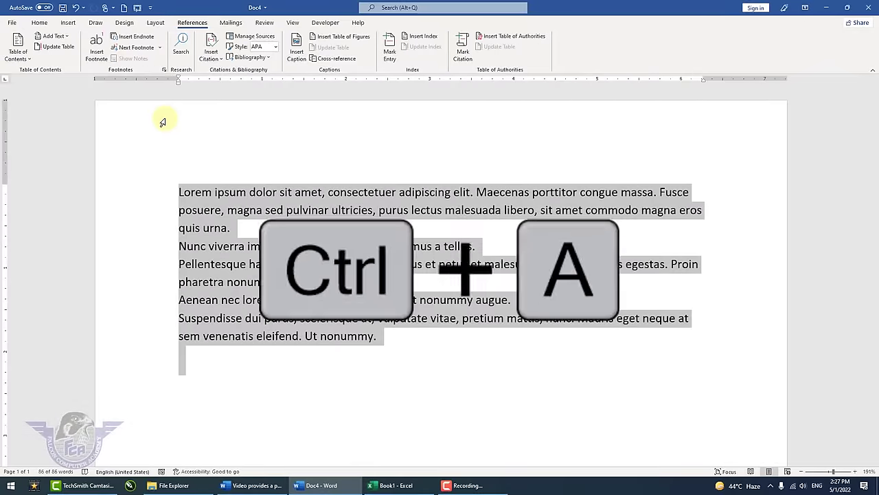
key(Delete)
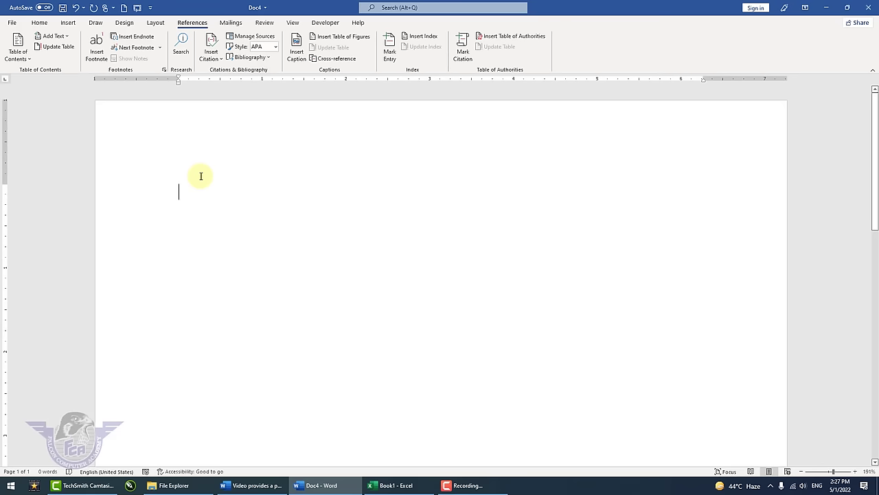
- Insert a page break and type 'MS Word' followed by =rand() sample paragraphs on page 2
click(155, 22)
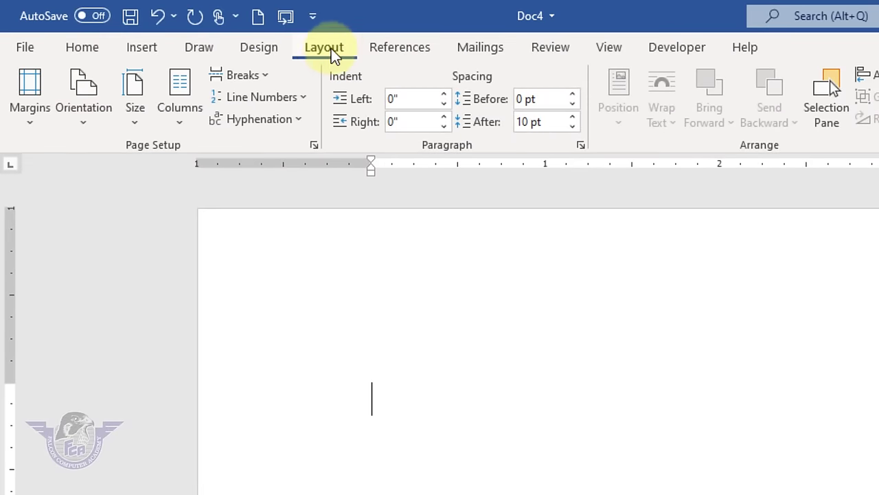
click(263, 70)
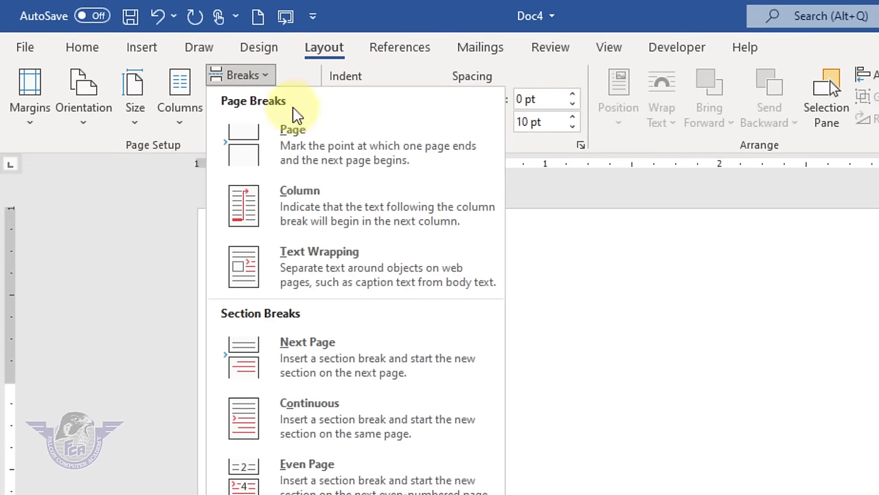
click(311, 144)
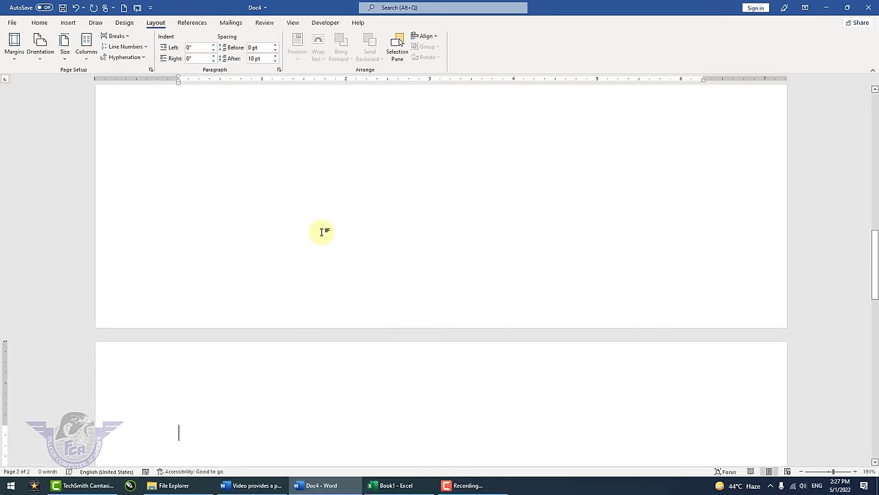
scroll(330, 361, down, 5)
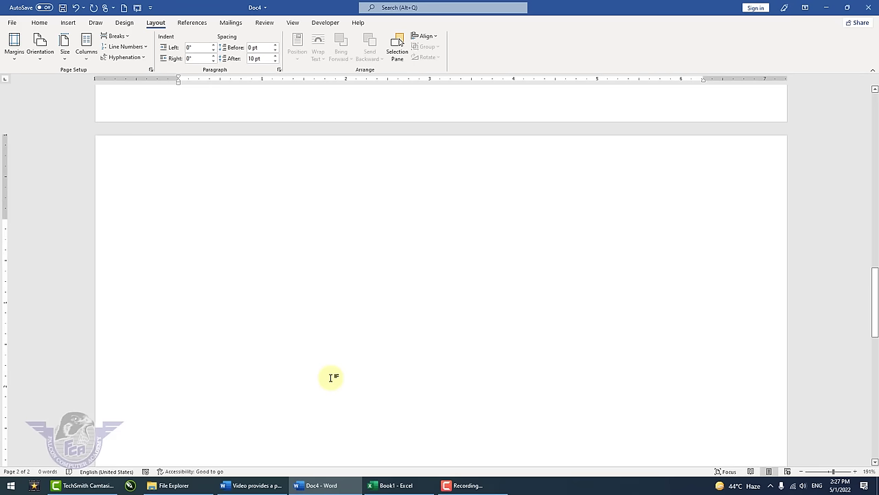
text(MS Word.)
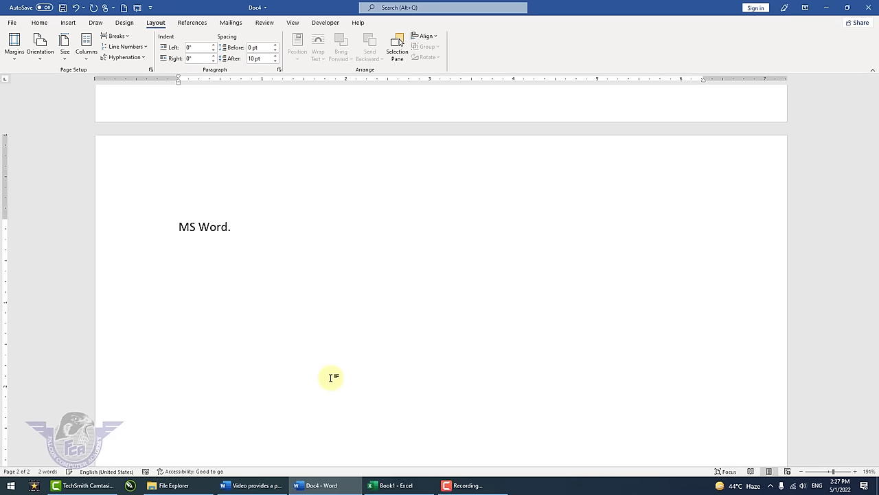
text(=rand())
key(Return)
- Apply the Heading 1 style to the 'MS Word.' line
scroll(276, 320, up, 5)
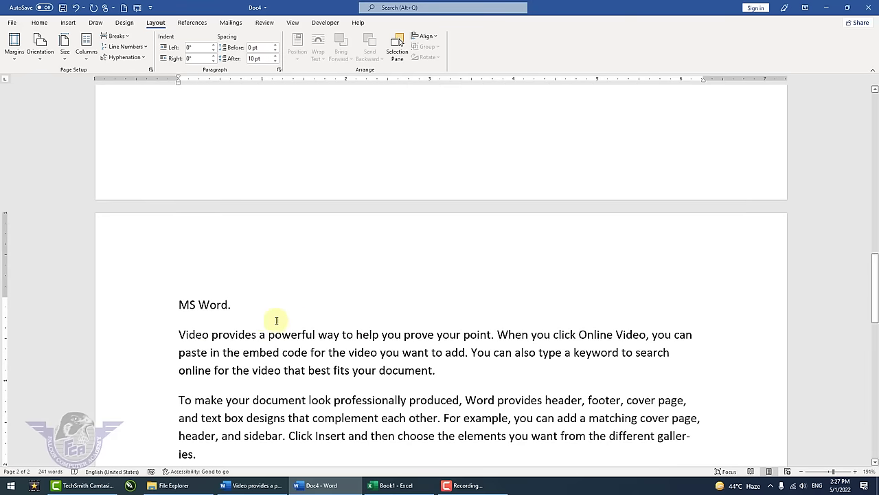
click(163, 300)
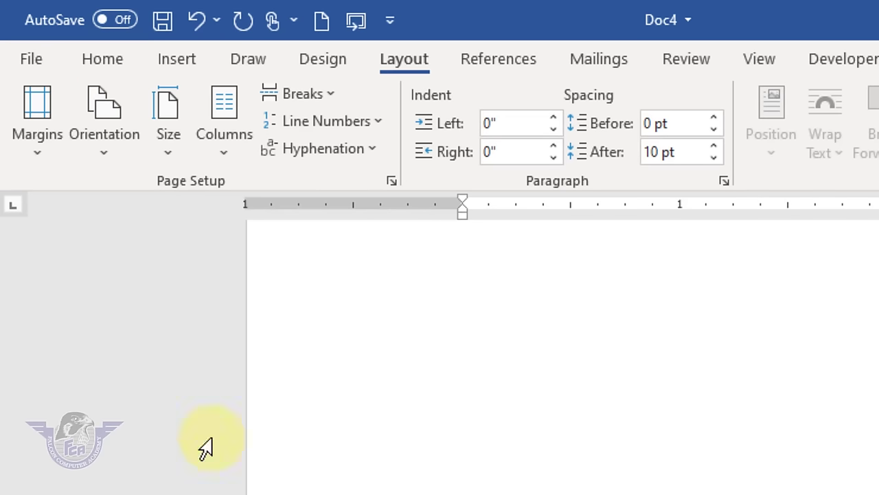
click(108, 57)
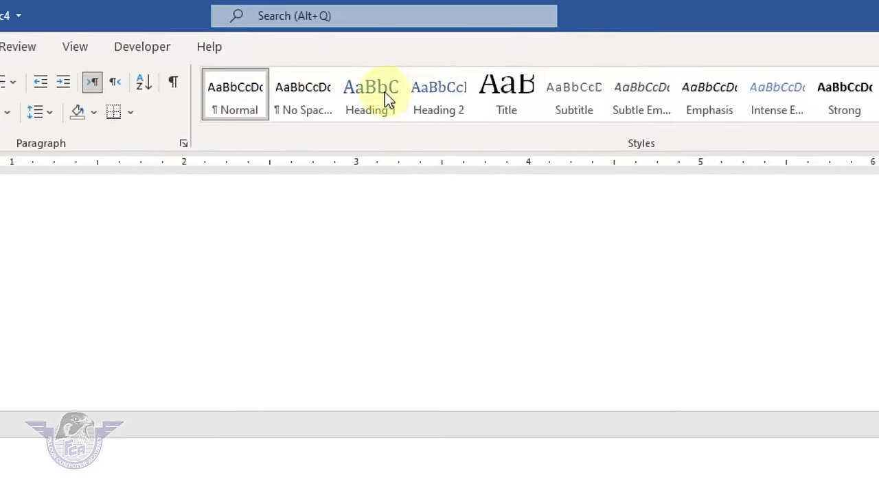
click(385, 96)
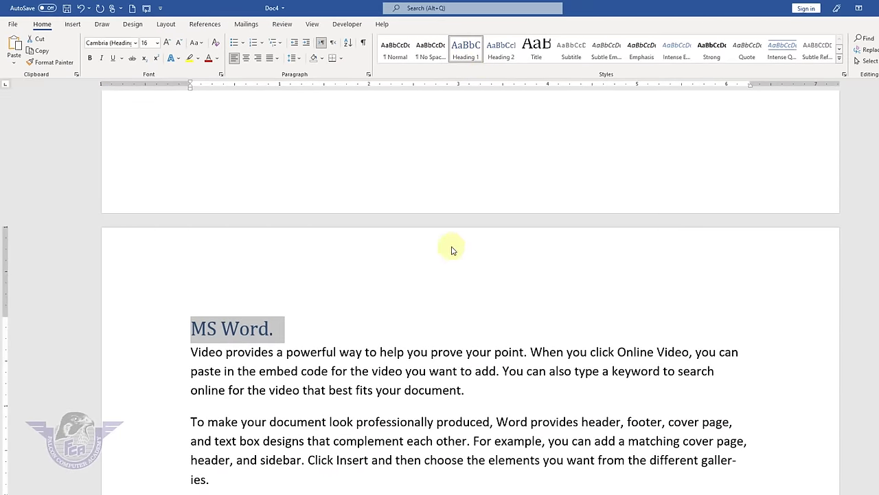
- Add an 'MS Excel' Heading 1 line after the second sample paragraph
scroll(452, 250, down, 5)
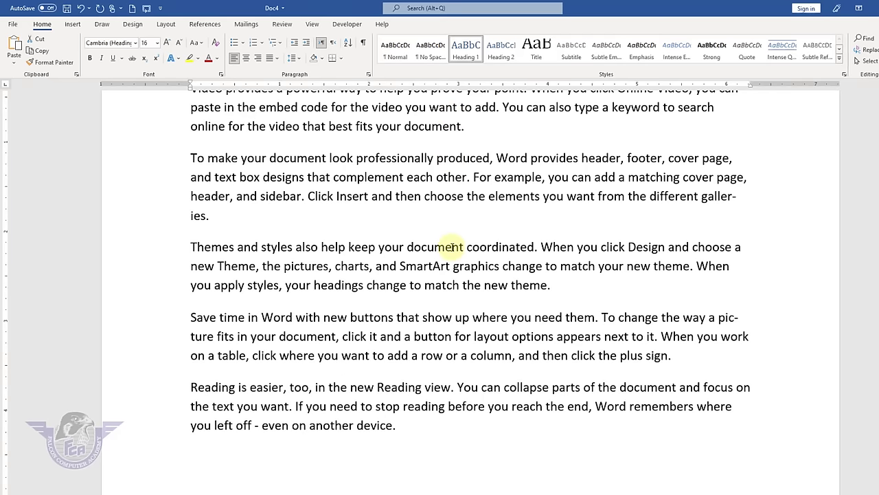
click(230, 220)
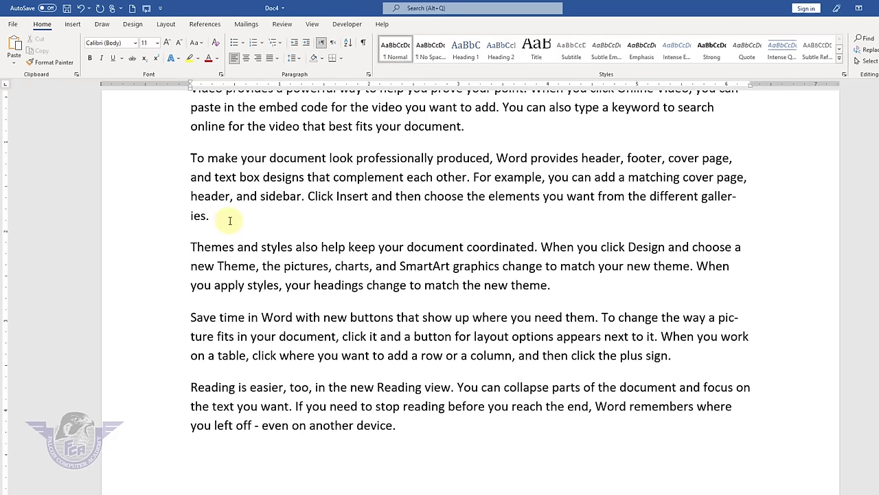
key(Return)
key(Return)
text(MS Excel)
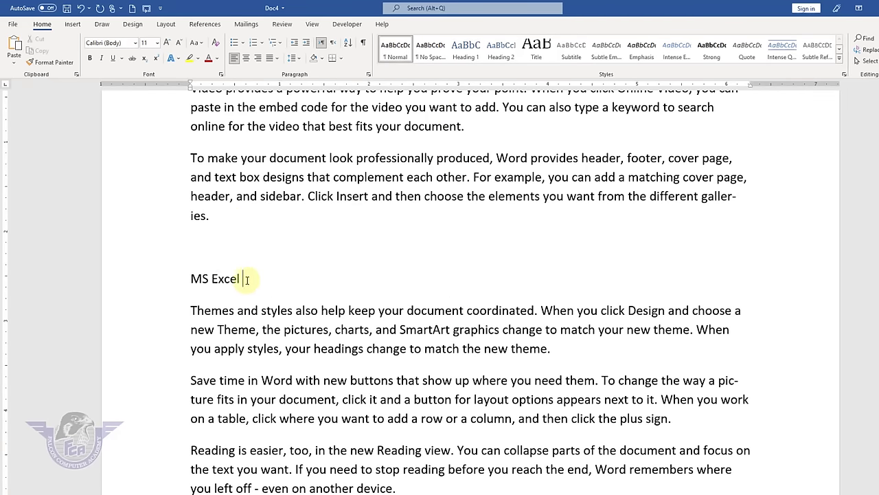
drag(242, 278, 186, 281)
click(468, 51)
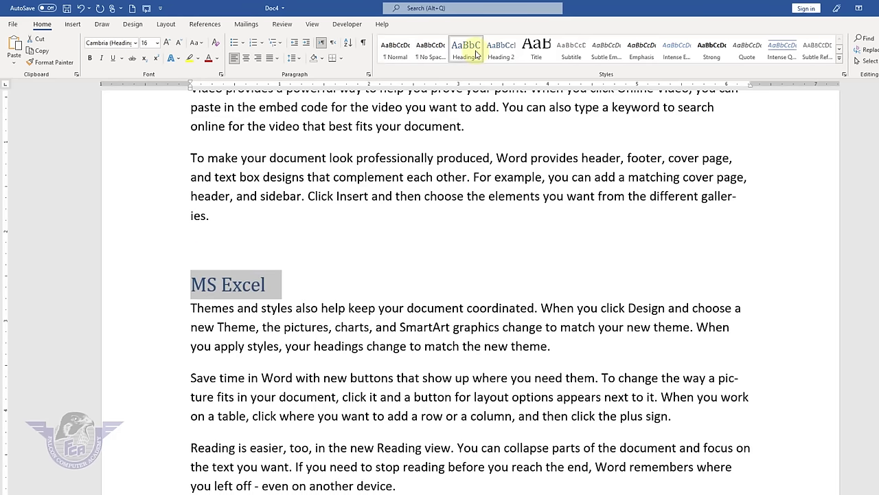
- Add an 'MS PowerPoint' Heading 1 line before the 'Reading is easier' paragraph
scroll(264, 314, down, 3)
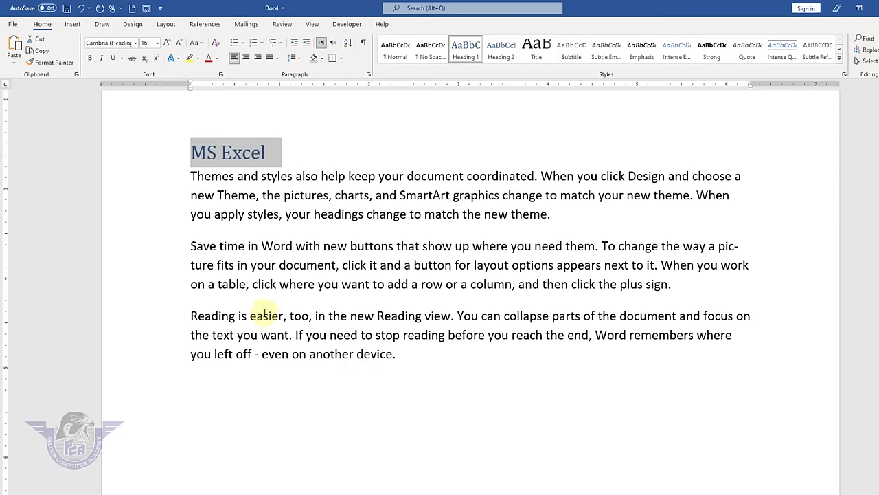
click(712, 295)
key(Return)
key(Return)
text(M)
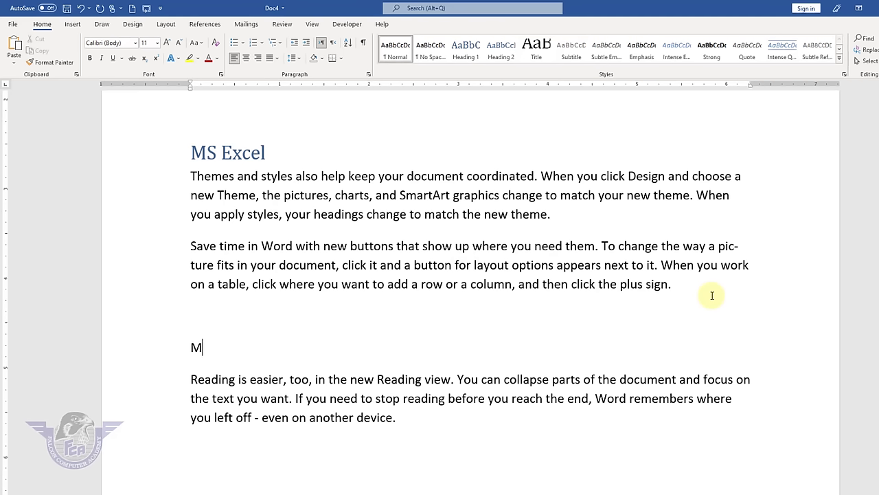
text(S PowerPoint)
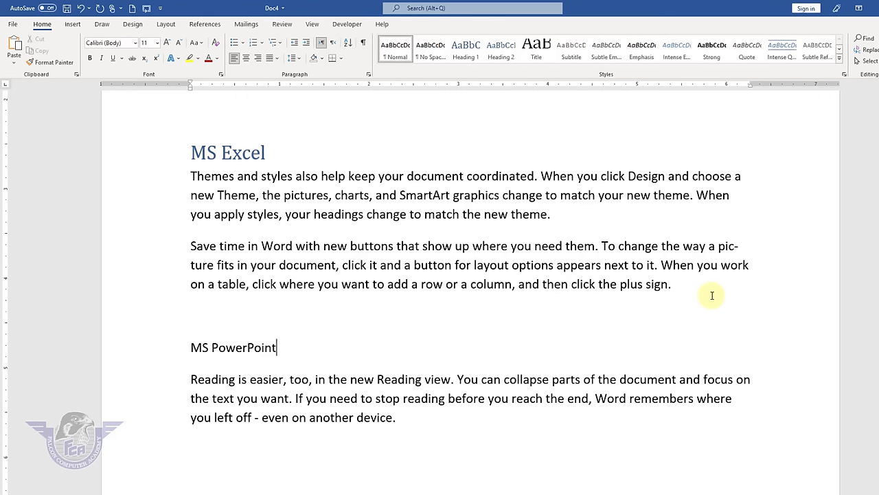
drag(281, 348, 173, 345)
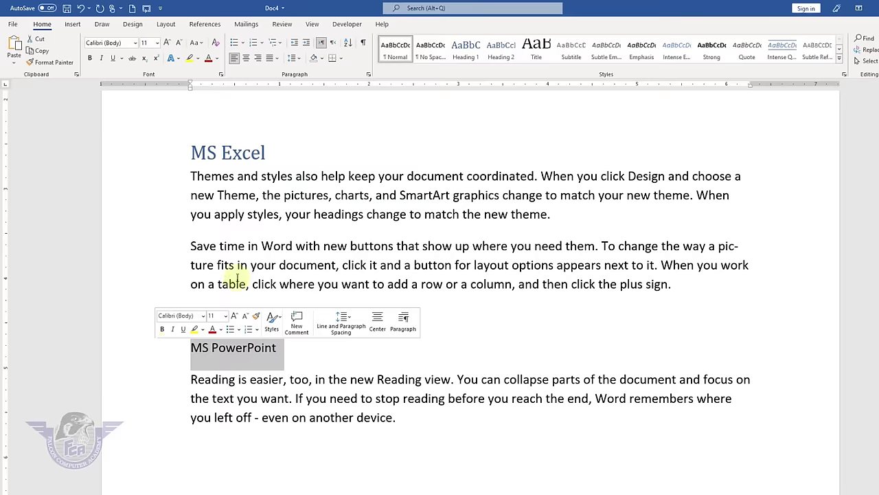
click(466, 50)
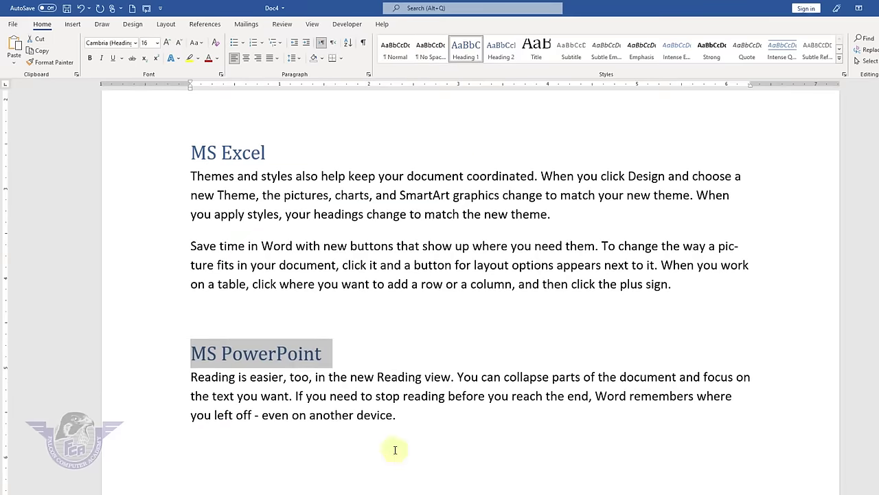
click(410, 419)
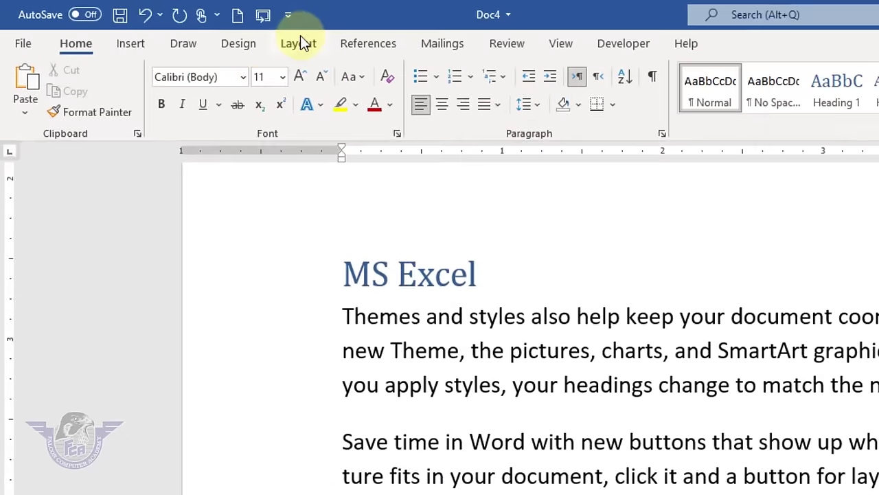
click(300, 41)
- Insert a page break and type 'Graphics' followed by =lorem() sample paragraphs
click(233, 70)
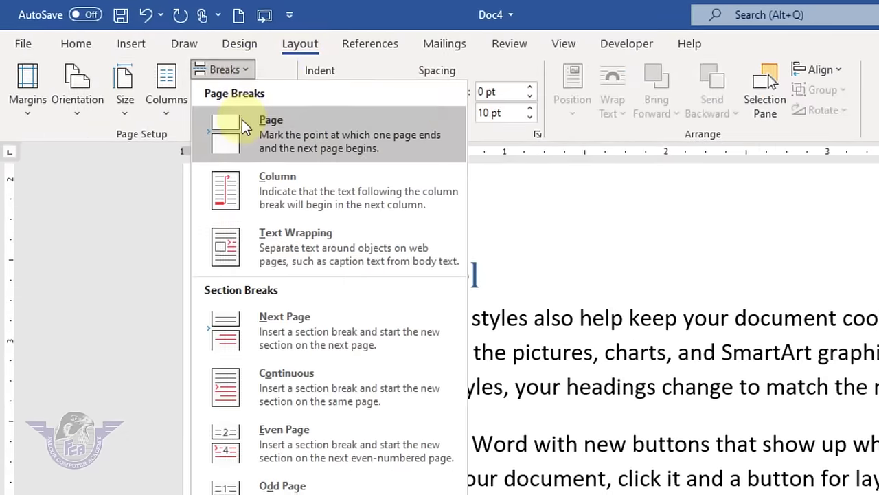
click(244, 119)
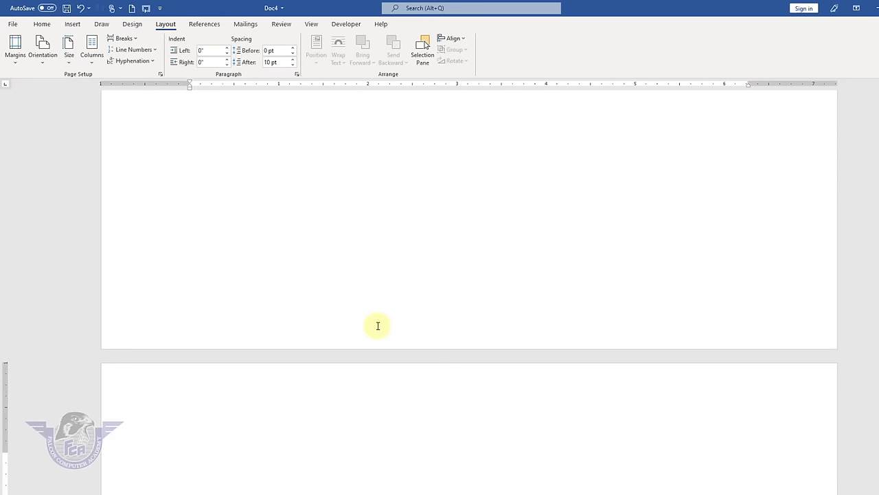
text(Graphics)
key(Return)
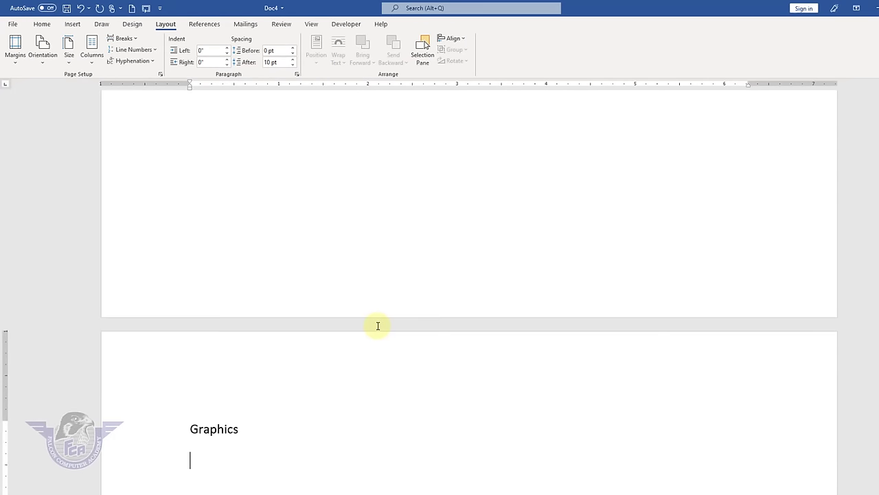
text(=)
text(lorem)
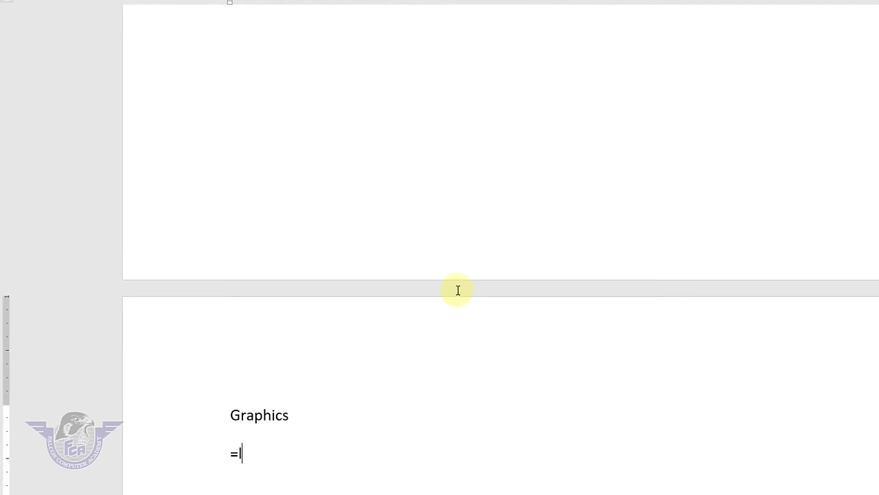
text(())
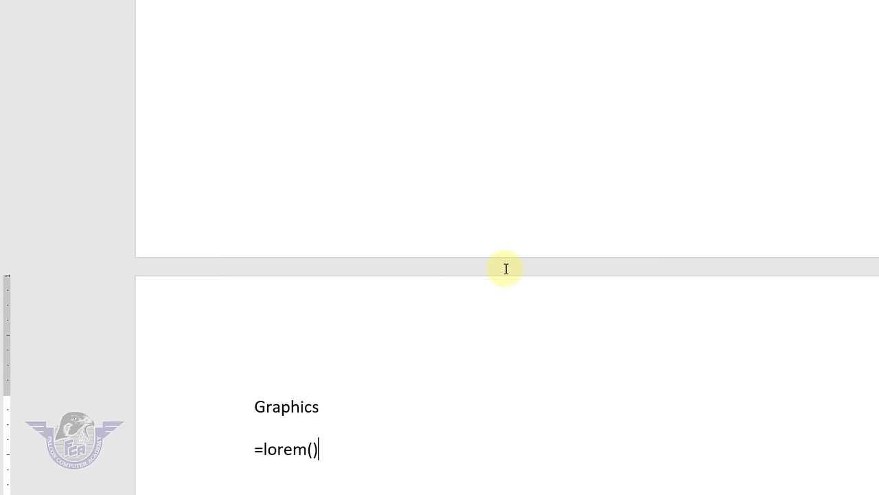
key(Return)
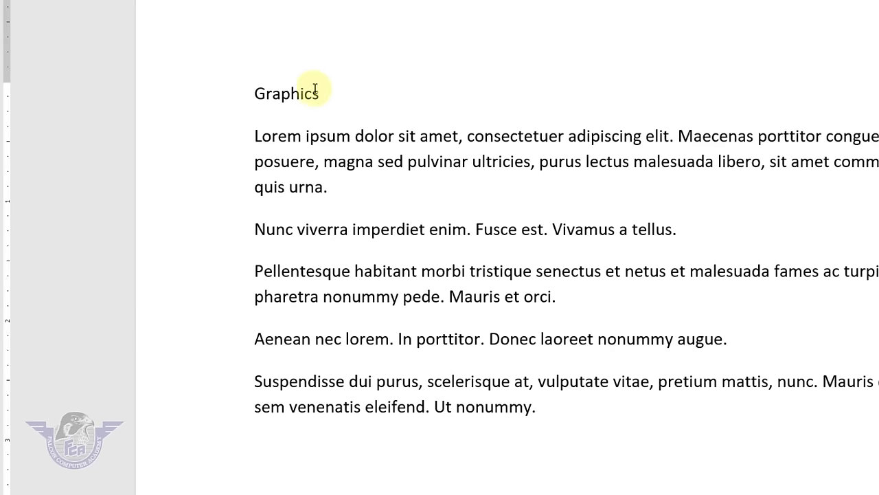
- Apply the Heading 1 style to the Graphics line
drag(314, 89, 204, 90)
click(56, 32)
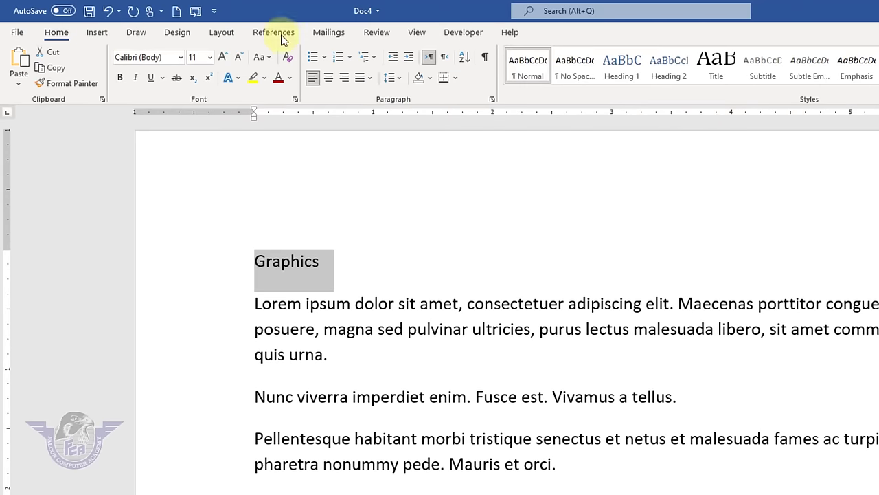
click(623, 71)
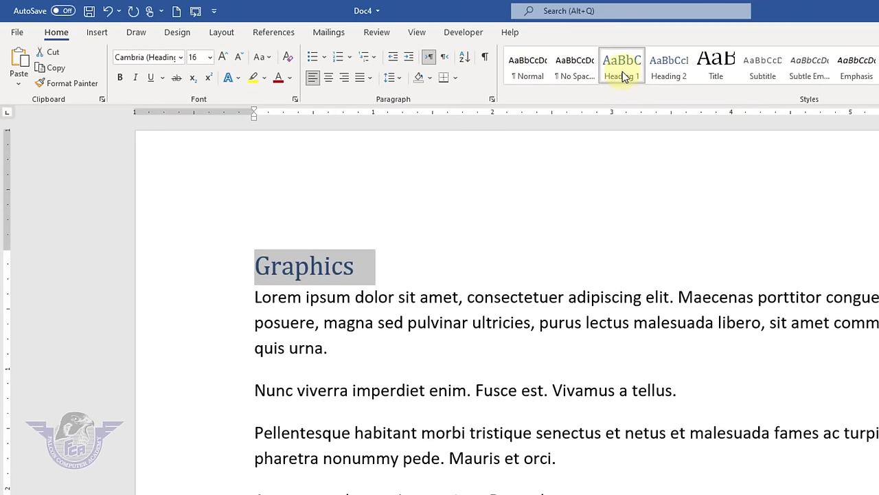
- Add a page break after 'quis urna.' and scroll back to the blank first page
click(508, 351)
key(ctrl+Return)
scroll(509, 351, up, 15)
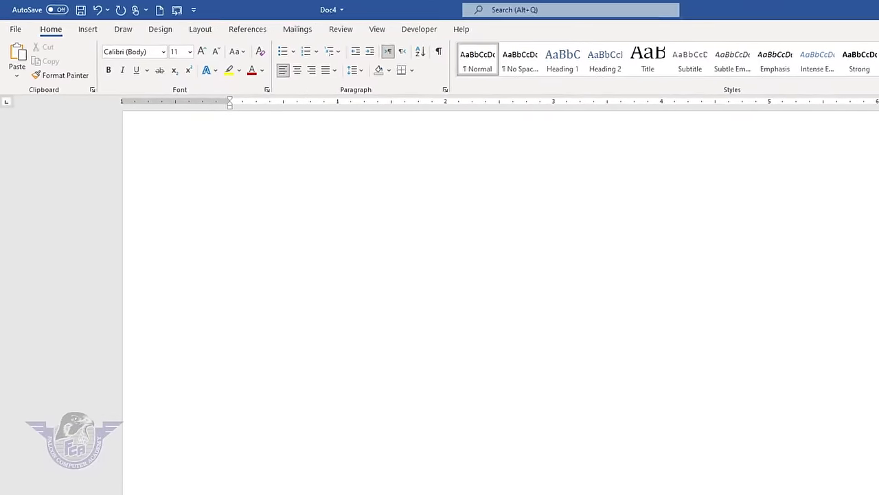
drag(875, 271, 875, 110)
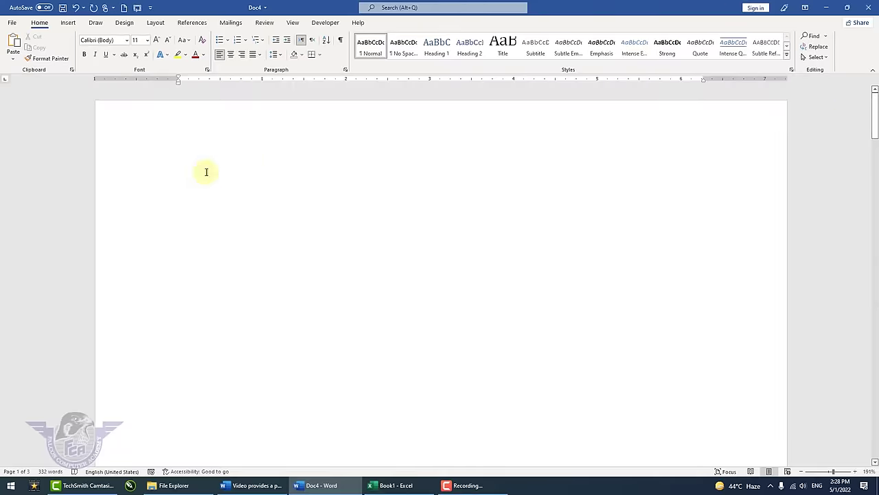
- Insert Automatic Table 1 as the table of contents on the blank first page
click(194, 147)
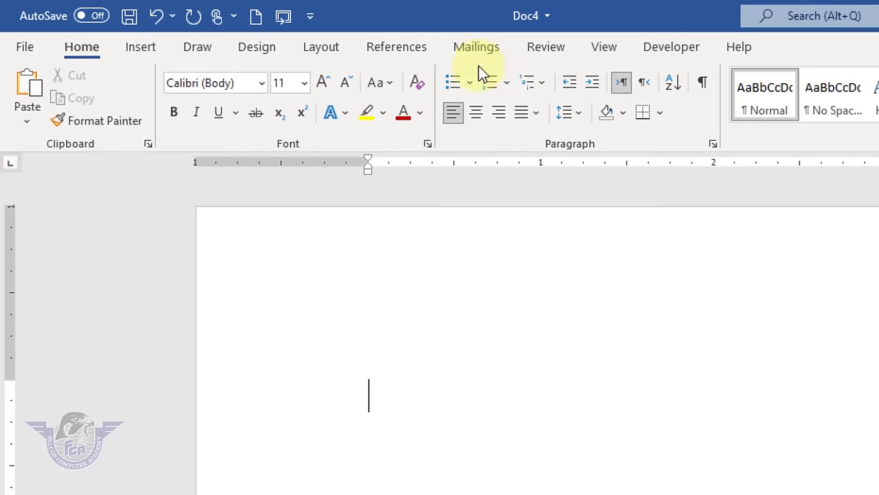
click(407, 45)
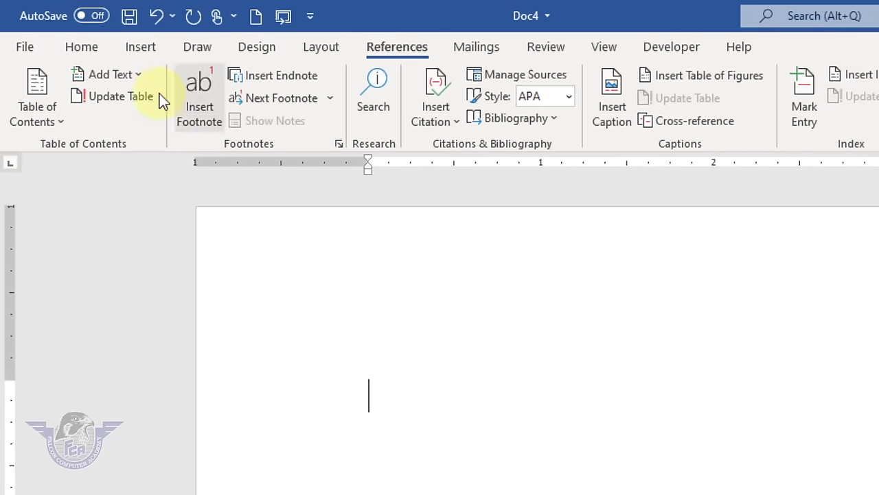
click(62, 121)
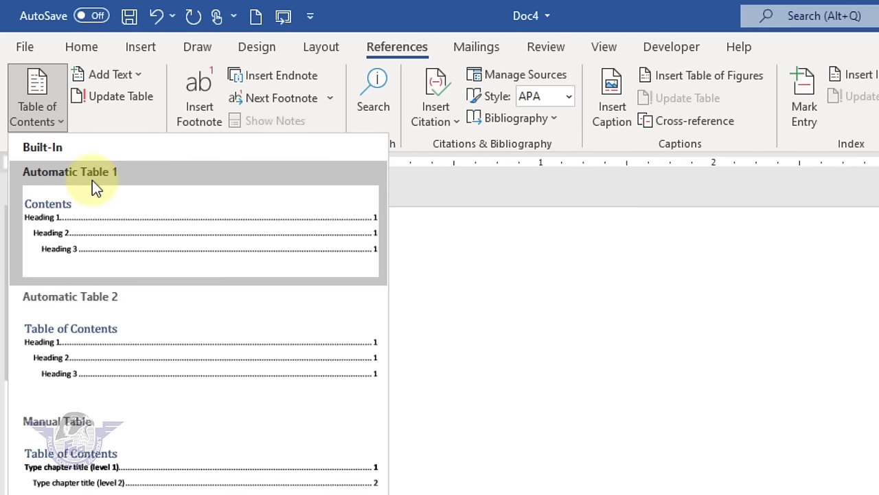
click(78, 221)
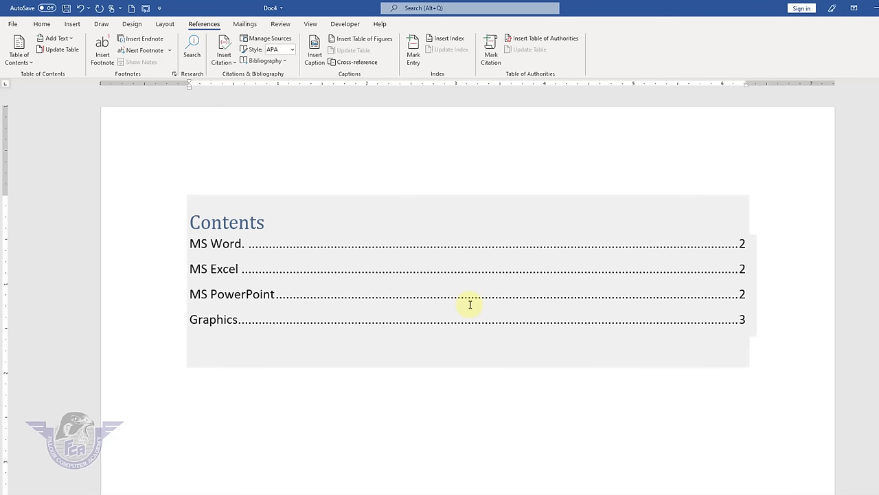
- Ctrl+click the Graphics contents entry to jump to it, then return to the top
click(430, 291)
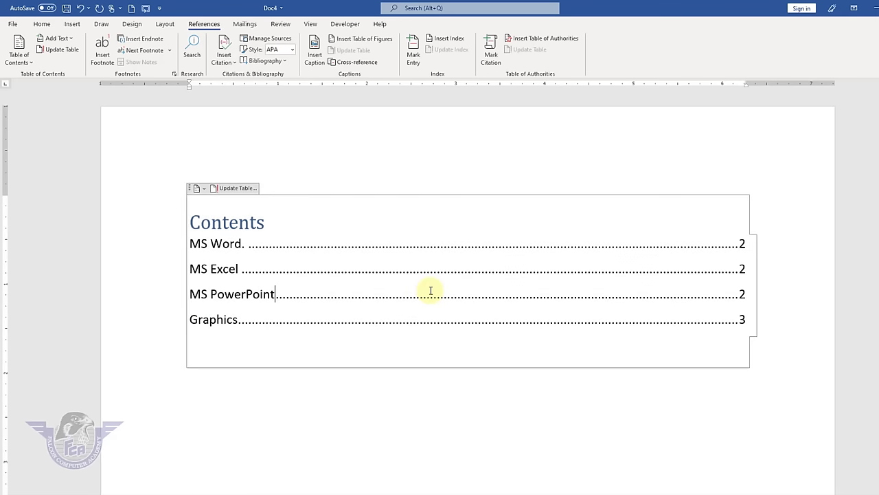
drag(428, 288, 236, 286)
click(385, 308)
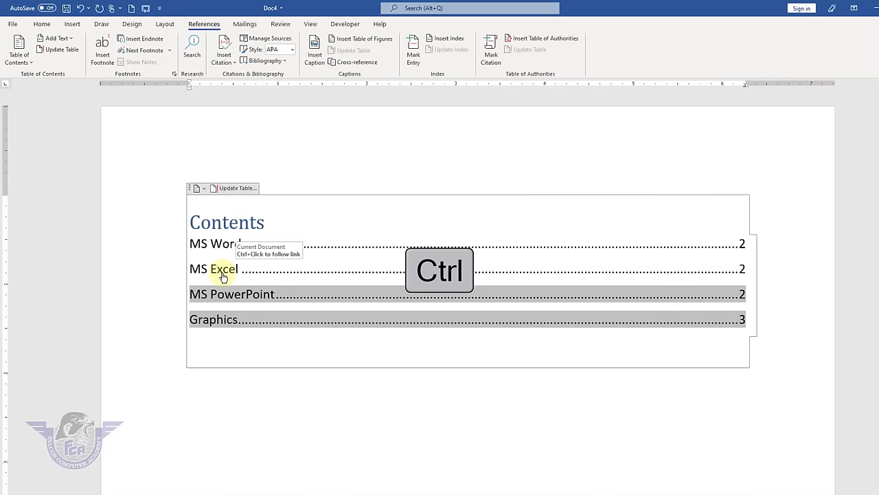
ctrl+click(230, 280)
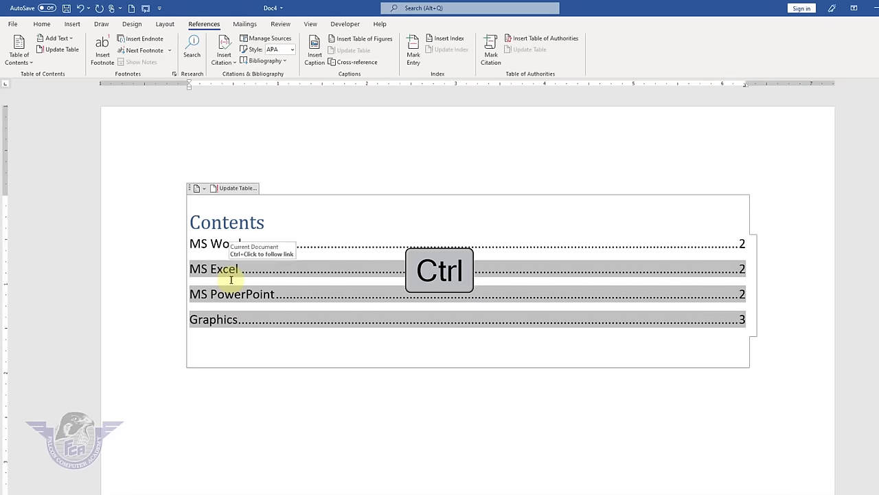
ctrl+click(220, 317)
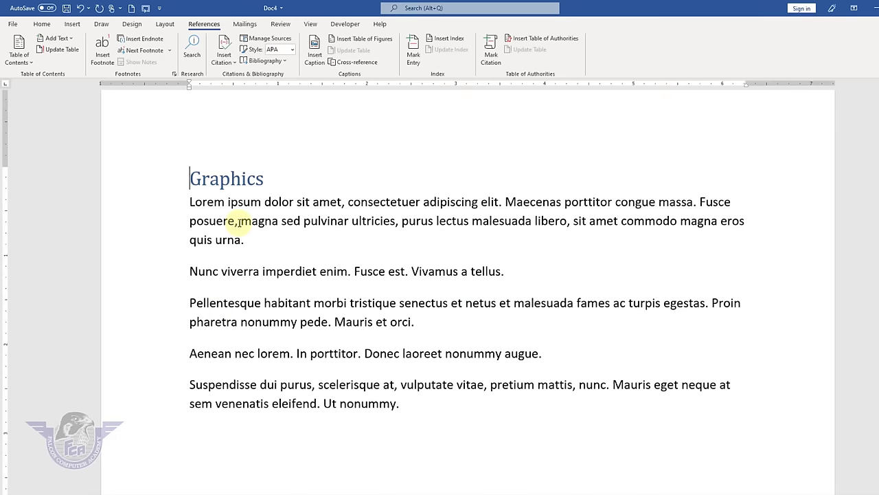
key(ctrl+Home)
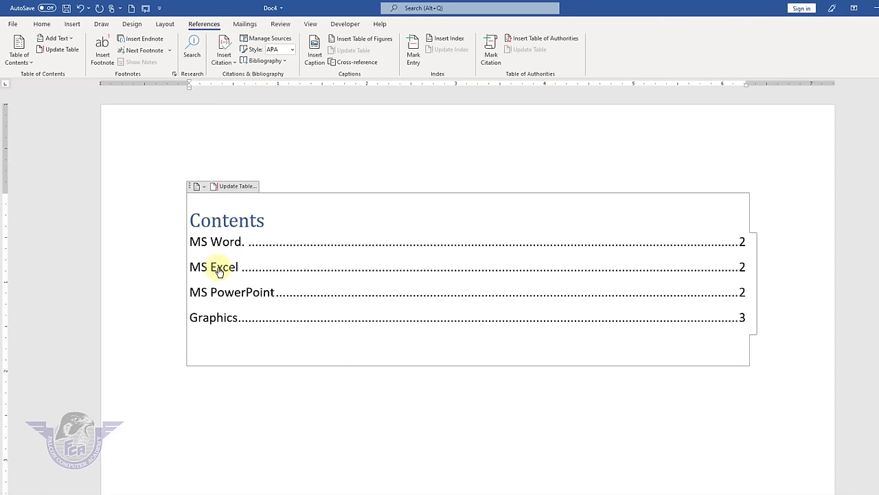
- Follow the MS Excel and MS Word. contents links, then scroll to Graphics on page 3
ctrl+click(219, 271)
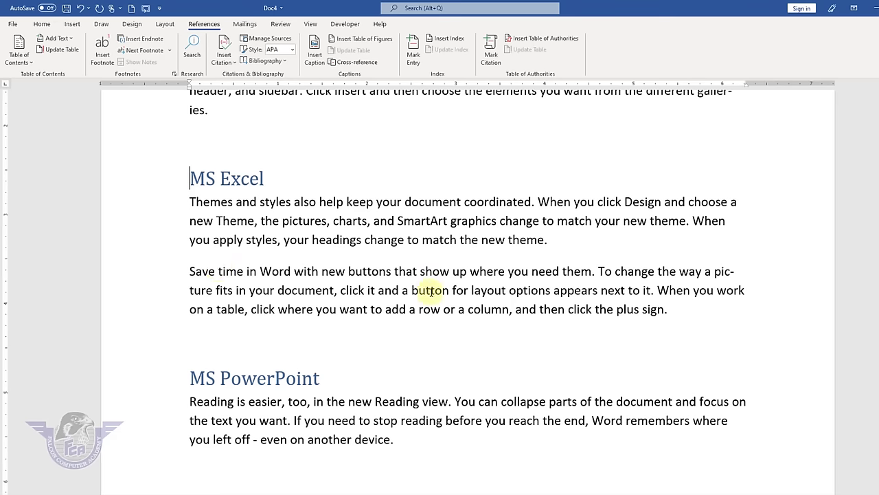
key(ctrl+Home)
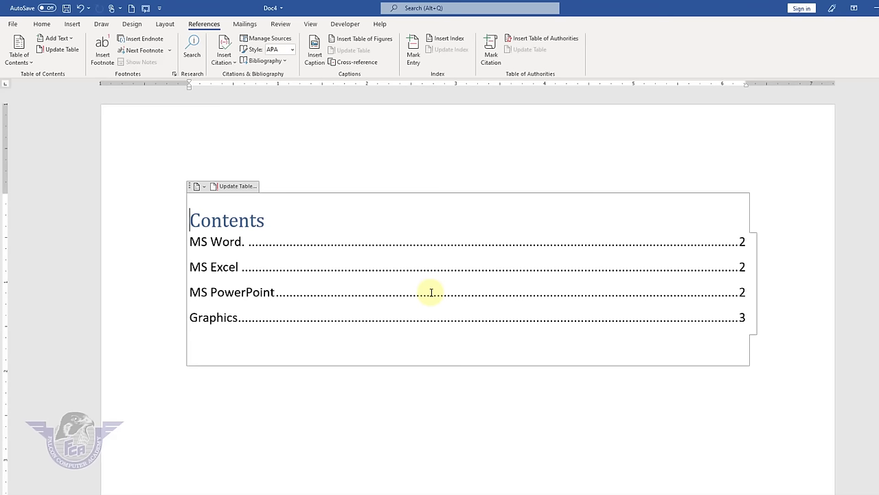
ctrl+click(232, 244)
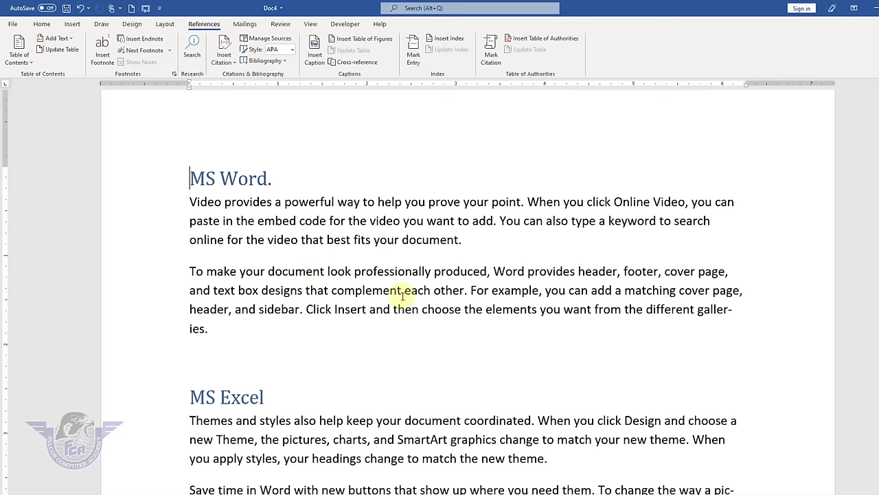
scroll(402, 296, down, 6)
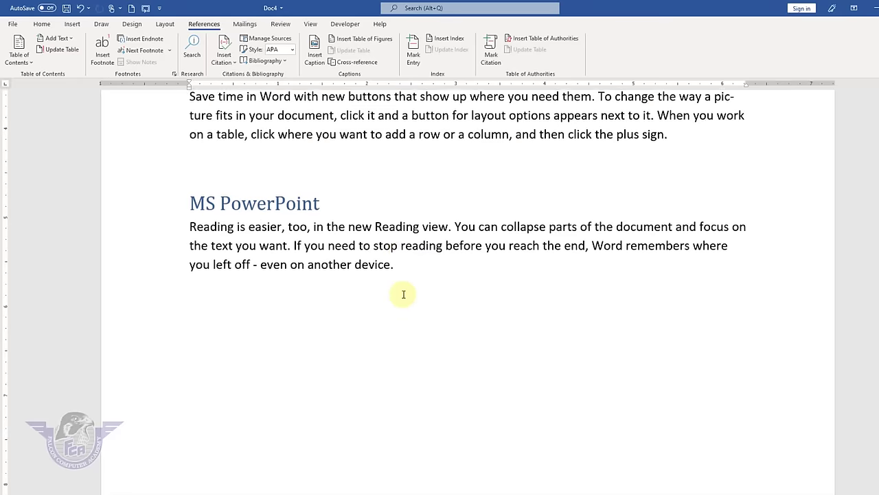
scroll(403, 294, down, 10)
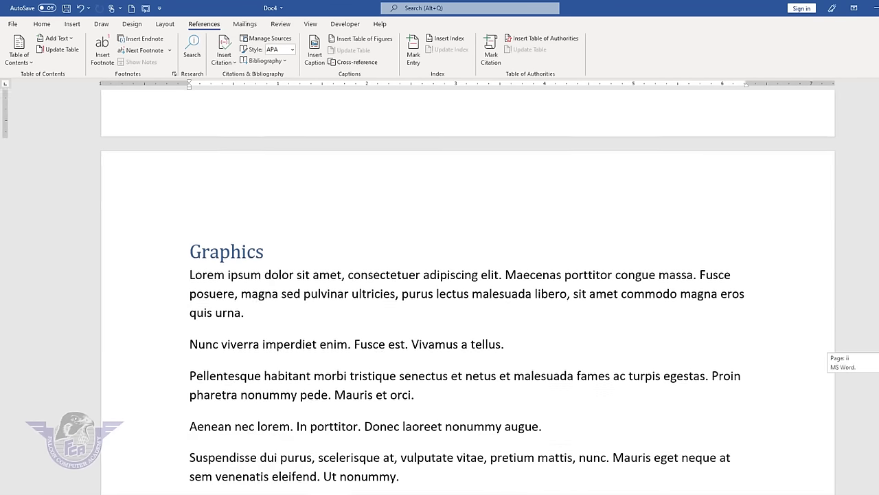
scroll(511, 314, down, 3)
- Type 'AutoCAD' on a new line after 'augue.' and style it Heading 1
click(555, 267)
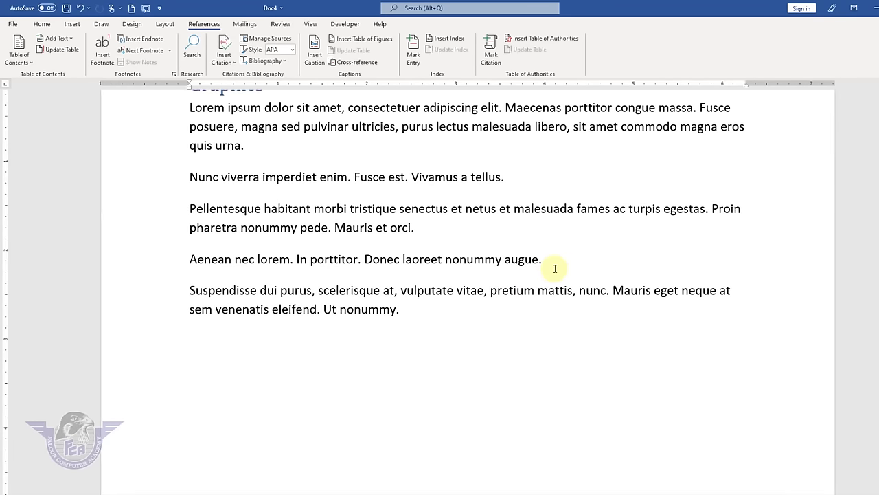
key(Return)
key(Return)
text(AUto)
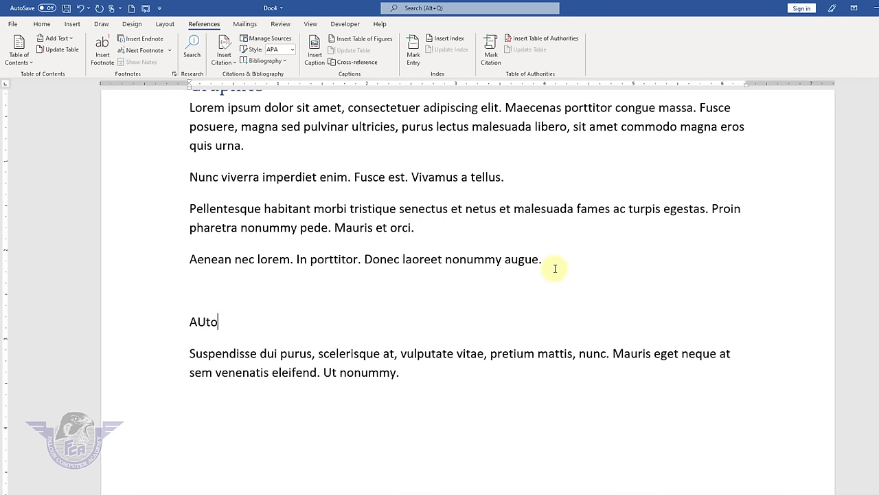
text(C)
key(BackSpace)
key(BackSpace)
key(BackSpace)
key(BackSpace)
text(utoCAD)
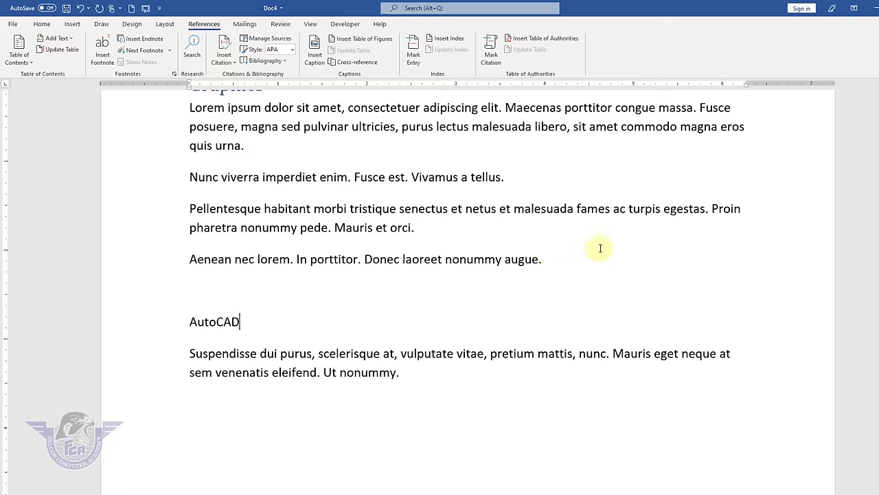
triple_click(198, 320)
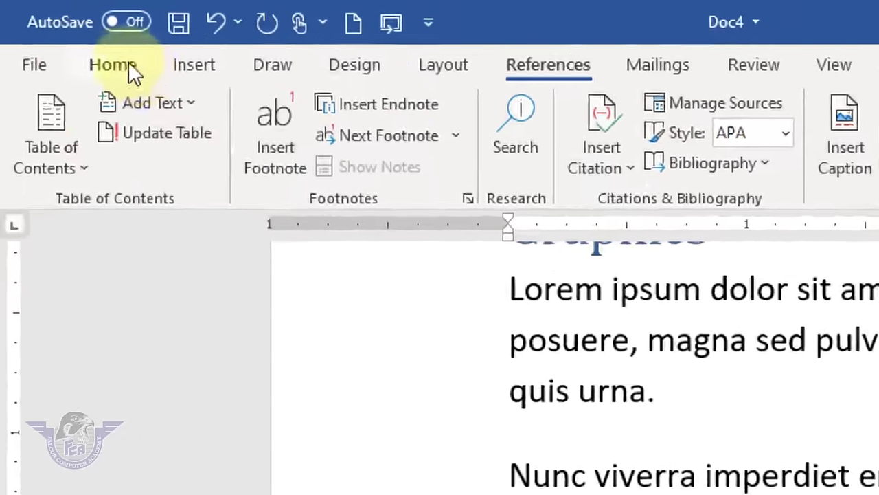
click(51, 29)
click(534, 62)
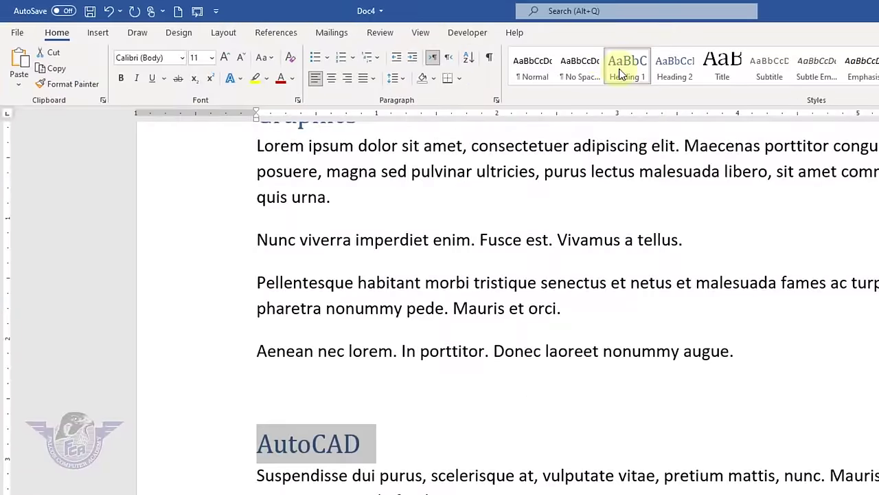
click(622, 74)
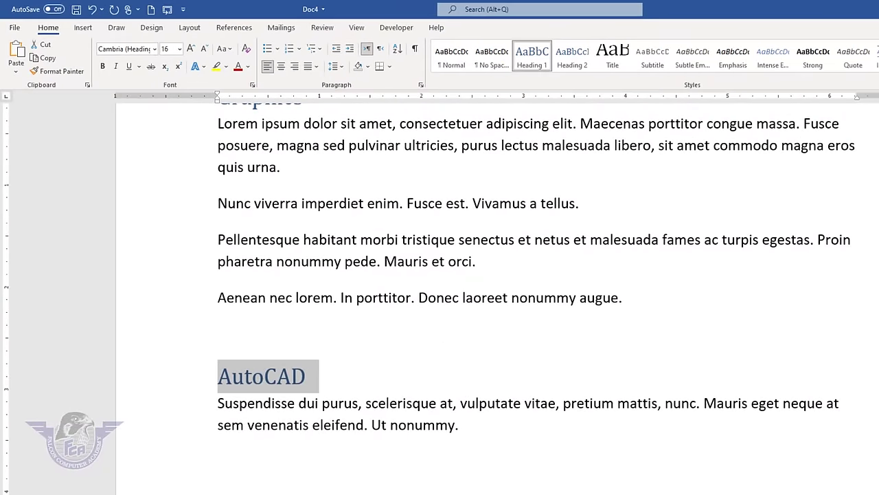
drag(872, 359, 875, 101)
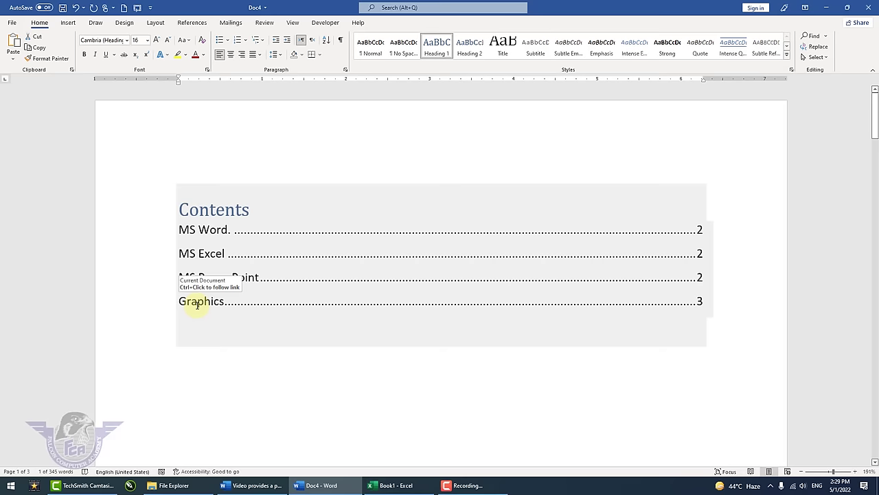
- Update the entire table of contents so it shows five entries, including AutoCAD on page 3
click(190, 24)
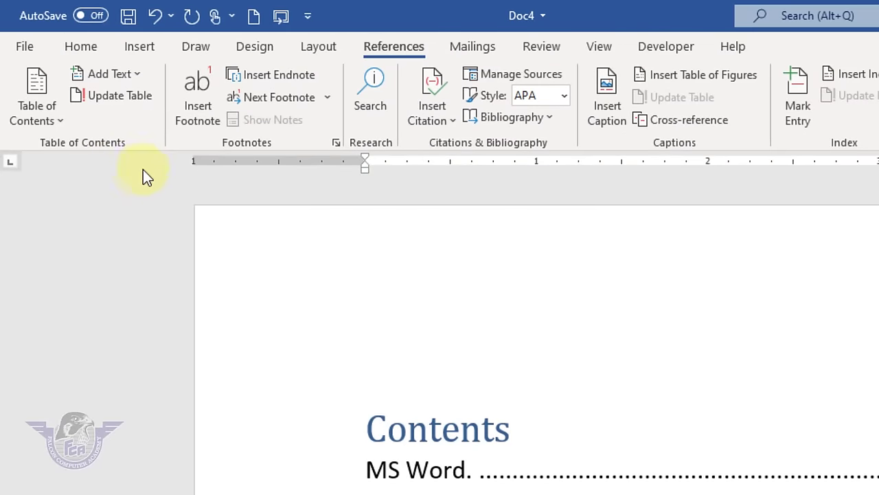
click(107, 95)
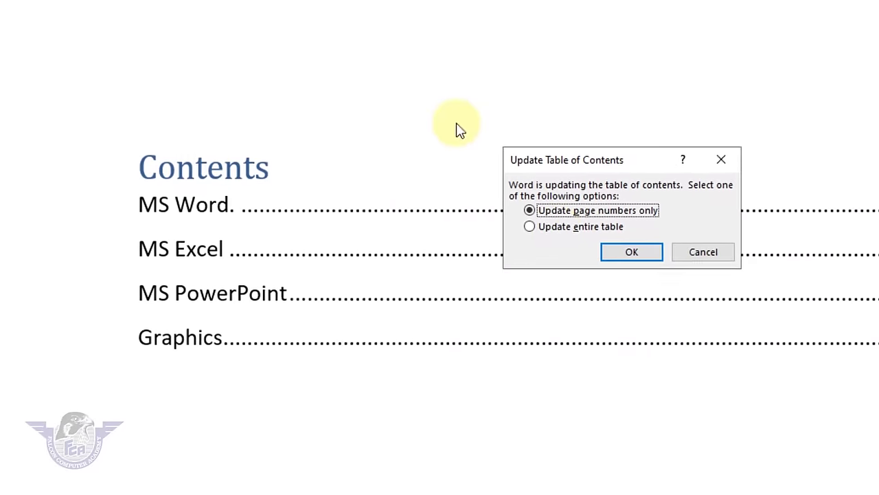
click(605, 227)
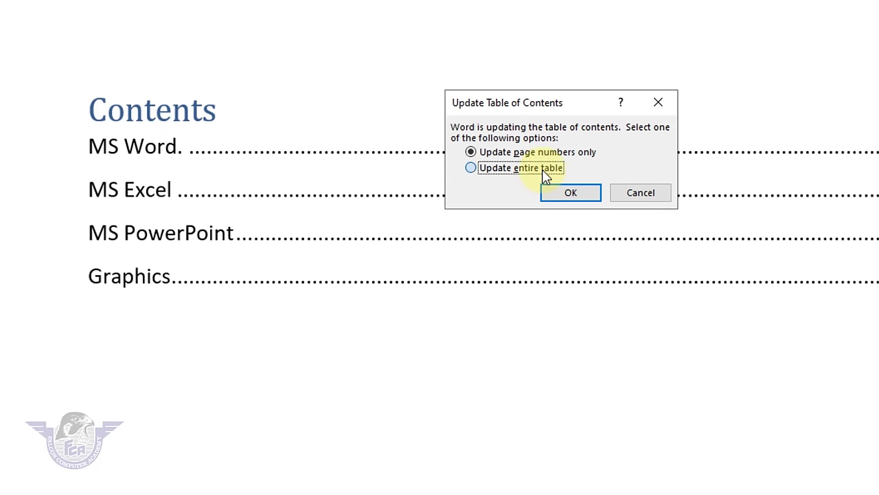
click(570, 194)
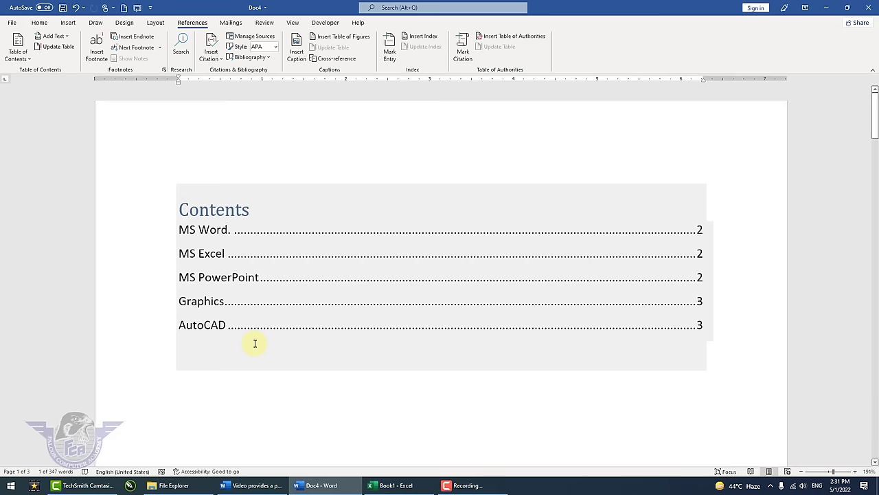
- Deselect the contents table and switch to the Mailings tab, briefly returning to References
click(177, 160)
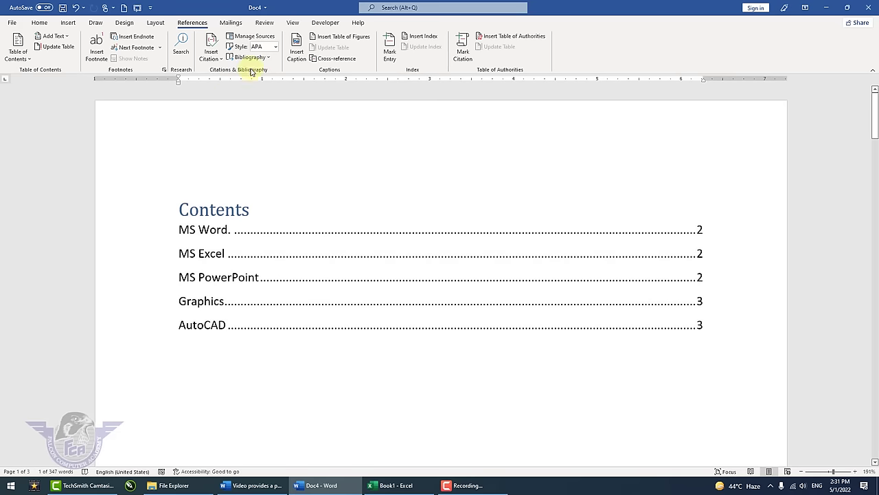
click(232, 23)
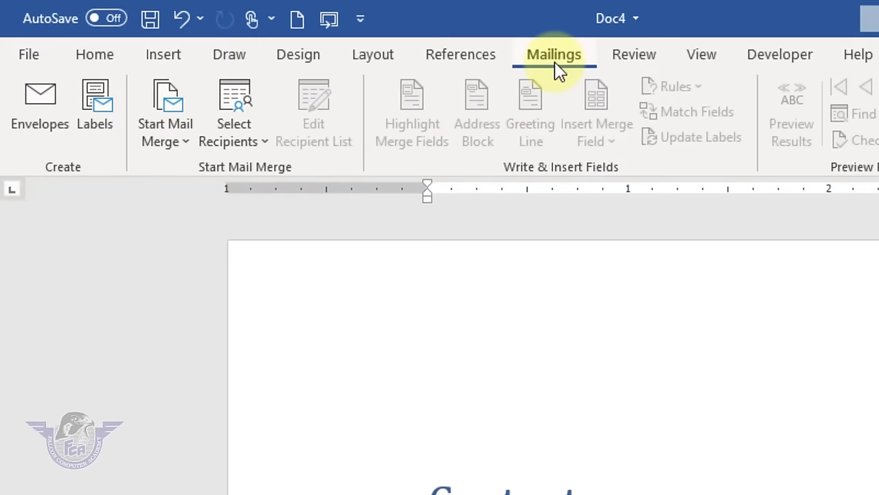
click(465, 61)
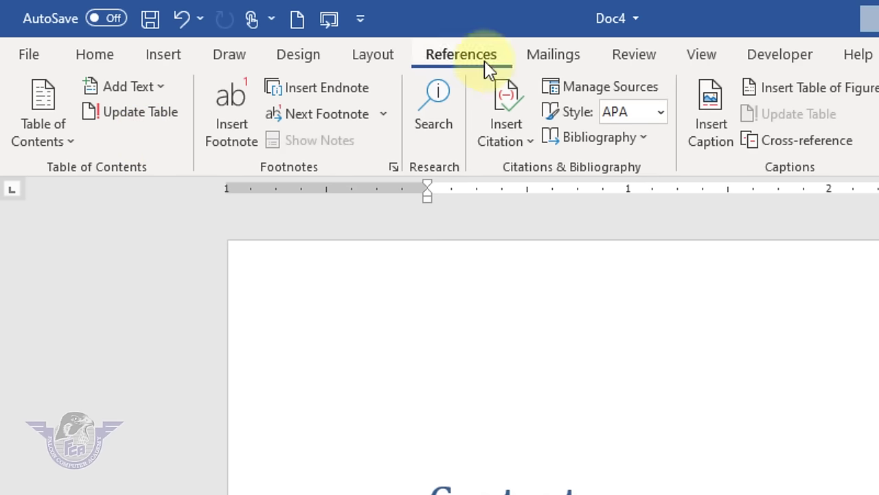
click(571, 59)
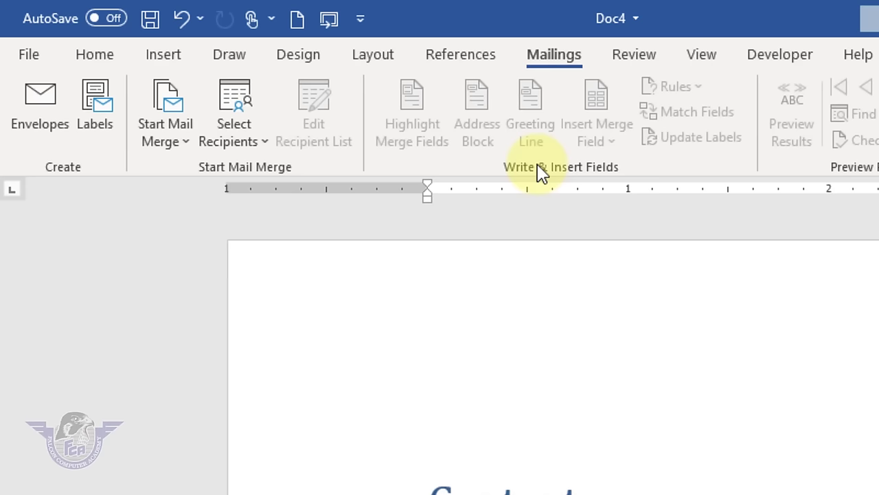
- Create a new blank document, Doc5, from File > New
click(29, 53)
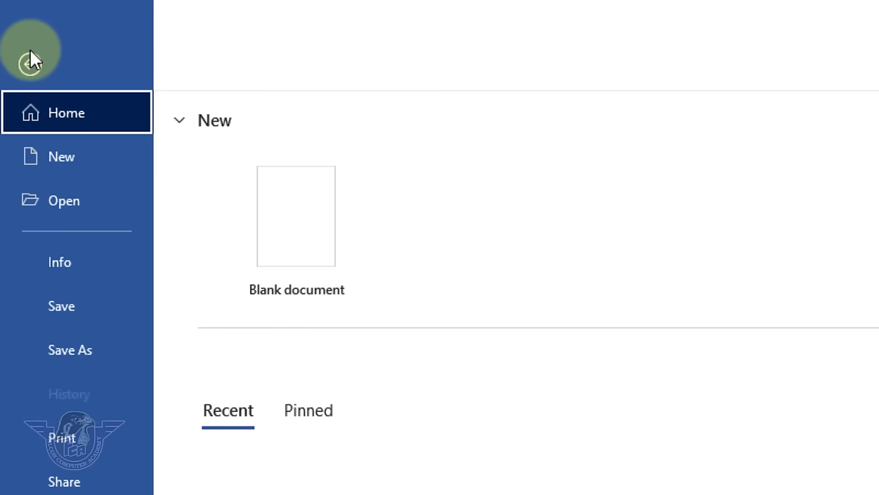
click(61, 161)
click(284, 265)
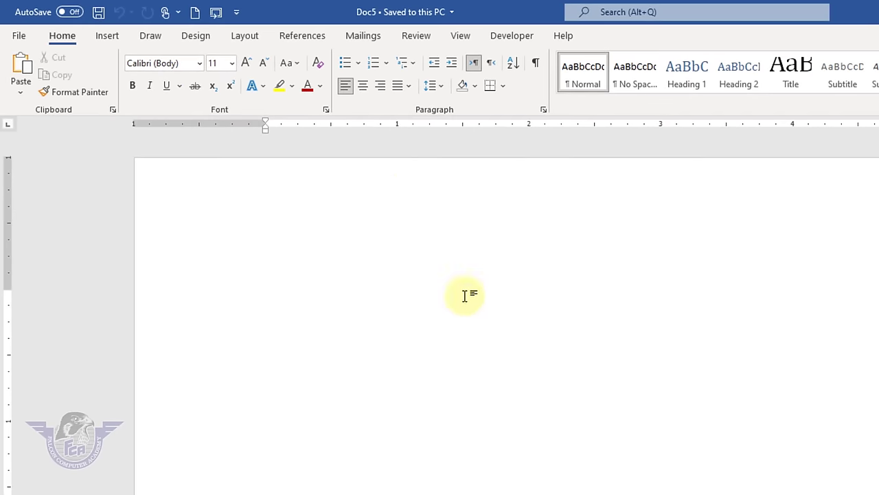
- Show the Mailings tab and preview the Start Mail Merge choices without picking one
click(371, 37)
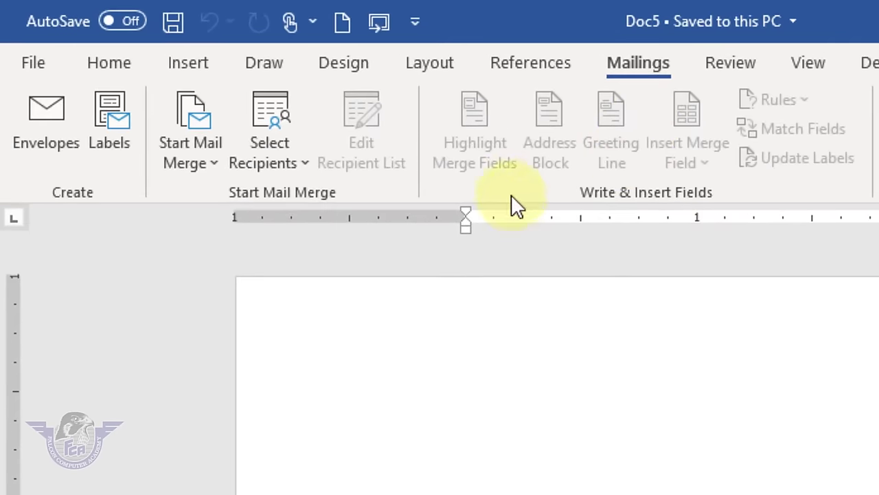
click(214, 172)
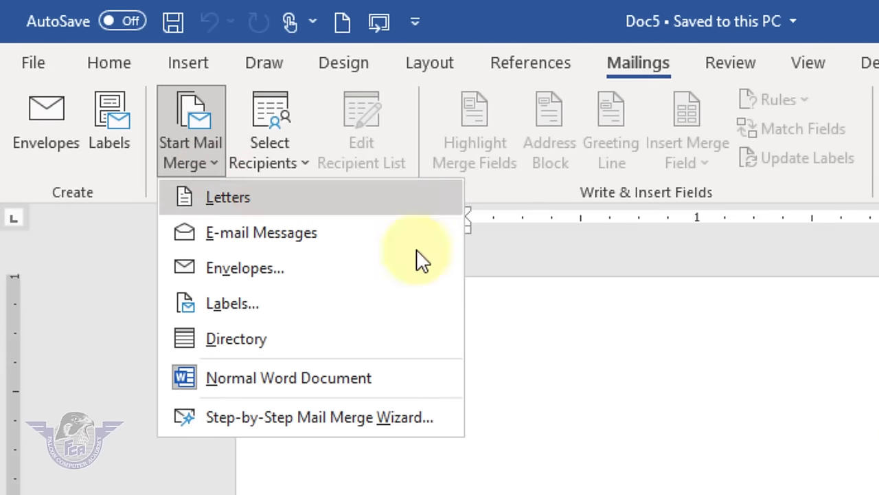
key(Escape)
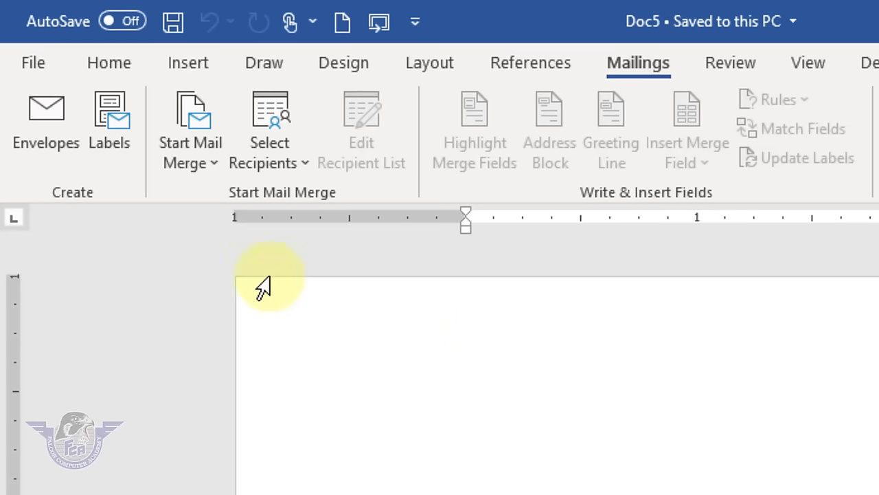
- Launch the Step-by-Step Mail Merge Wizard, advance to recipient selection, and choose to type a new list
click(210, 170)
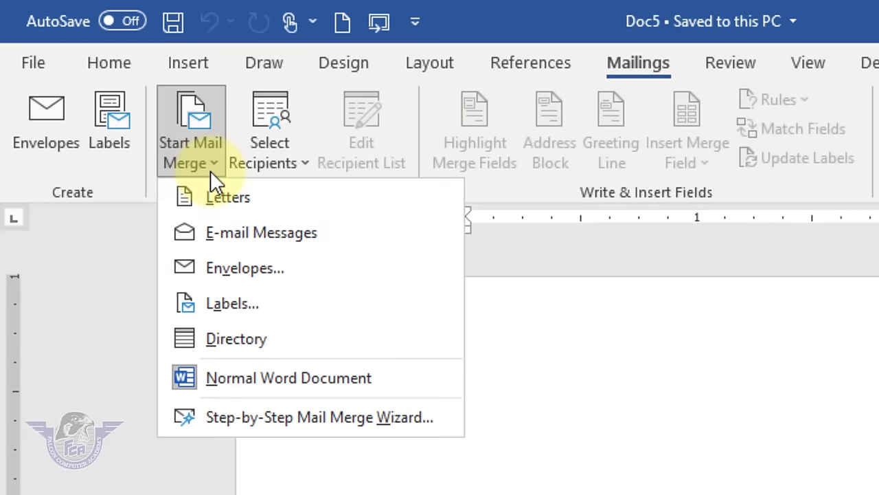
click(350, 418)
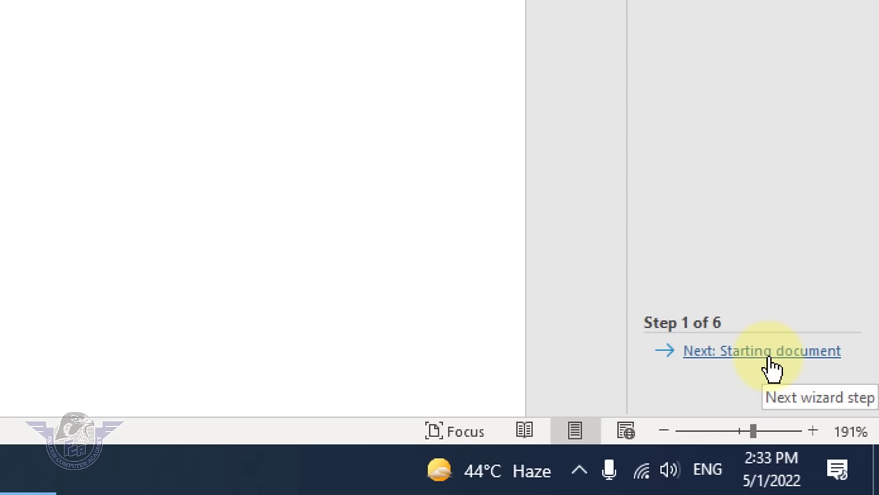
click(772, 362)
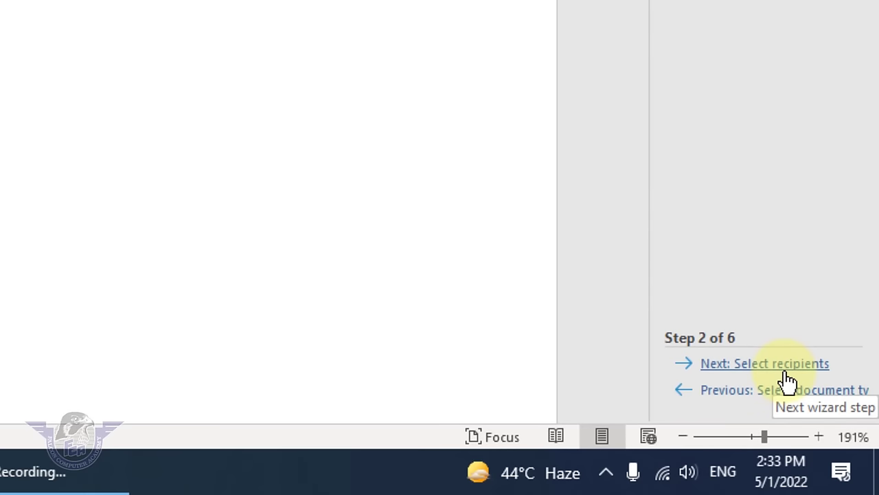
click(785, 373)
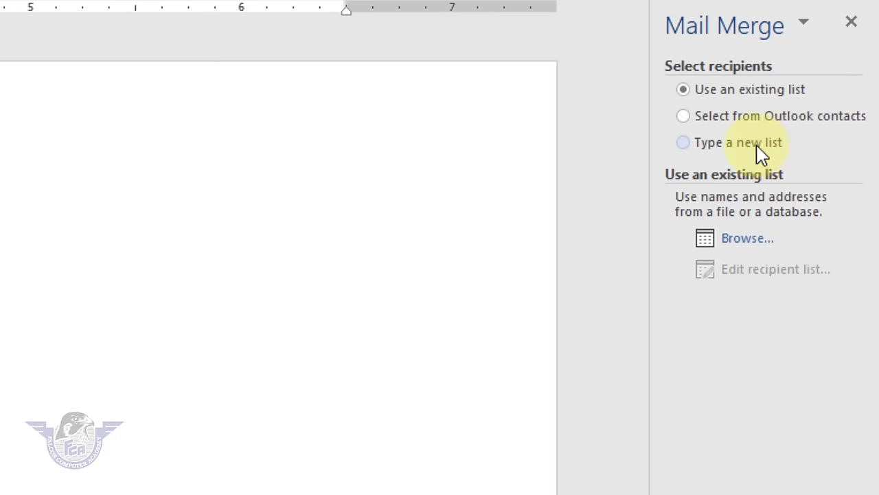
click(761, 154)
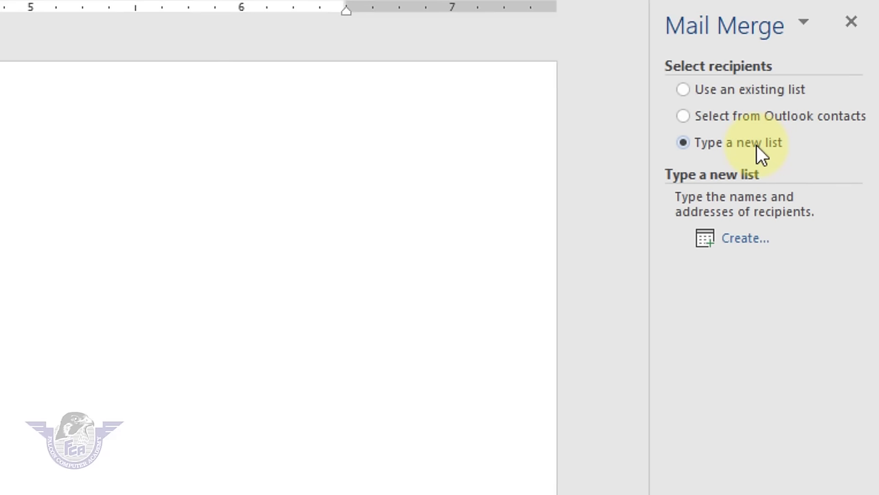
click(744, 241)
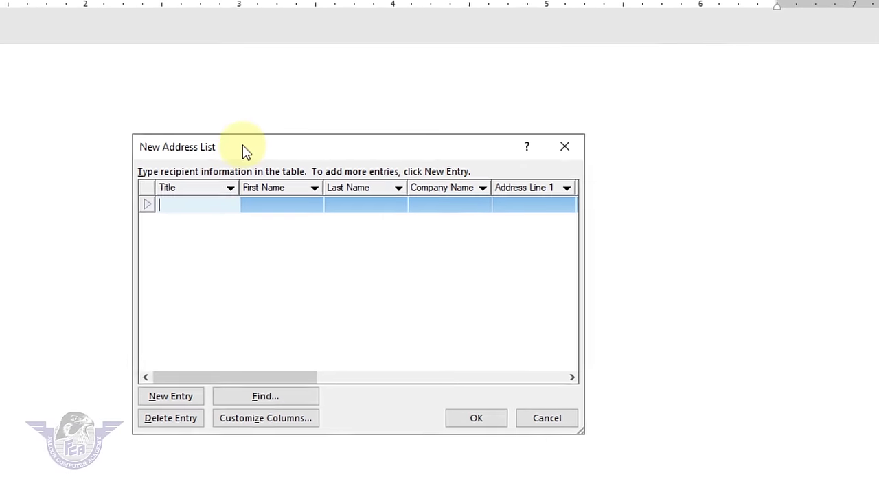
- Reposition the New Address List dialog and scroll across its field columns
drag(246, 151, 300, 122)
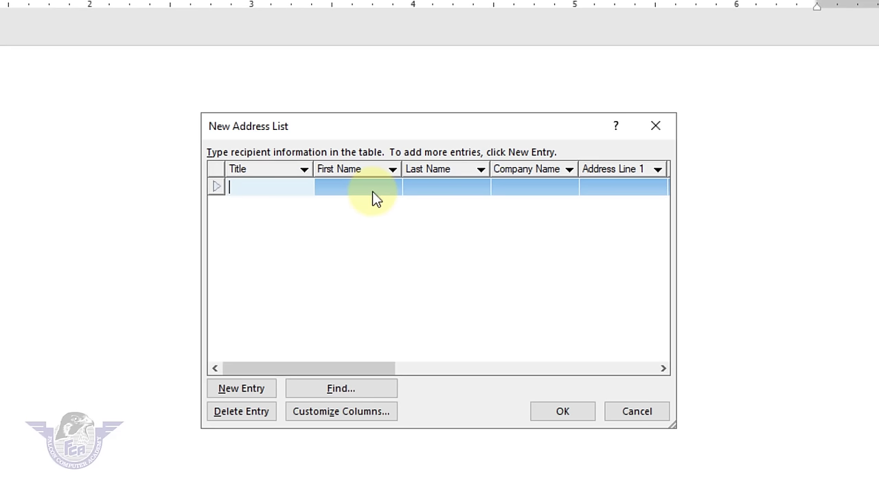
drag(383, 367, 334, 350)
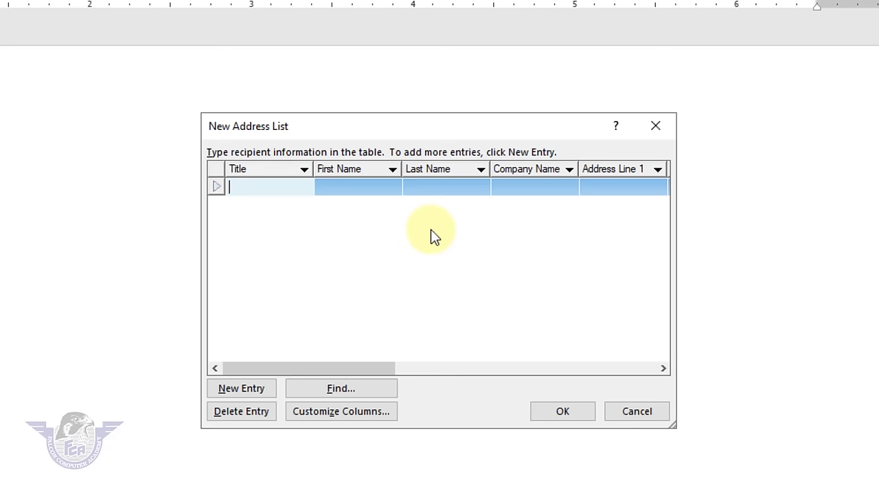
- In Customize Columns, delete the Title, Last Name, Address Line 2 and State fields
click(356, 412)
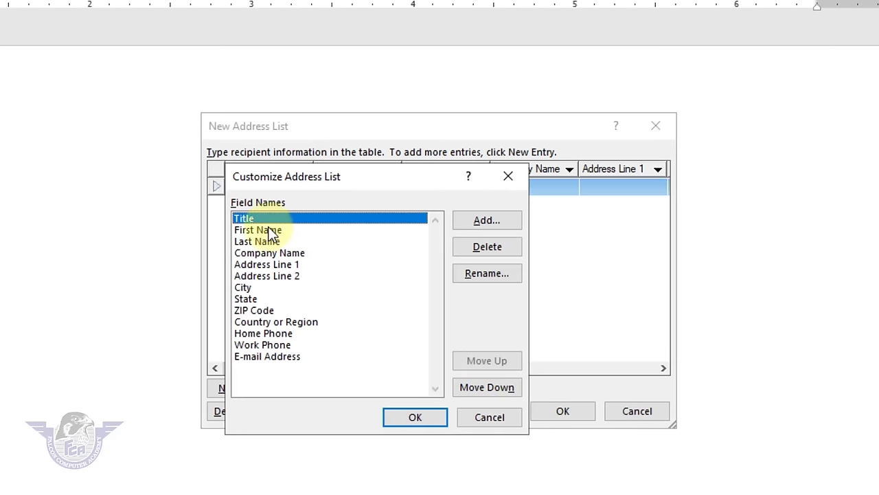
click(475, 248)
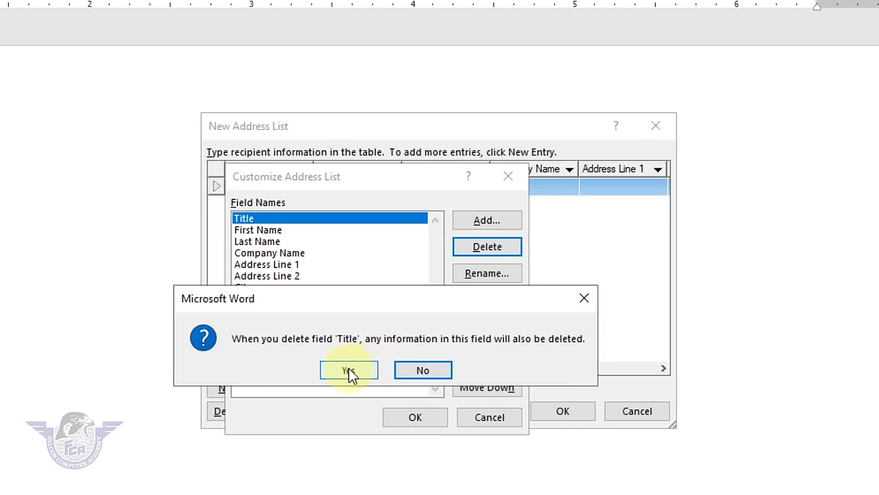
click(348, 371)
click(264, 229)
click(493, 246)
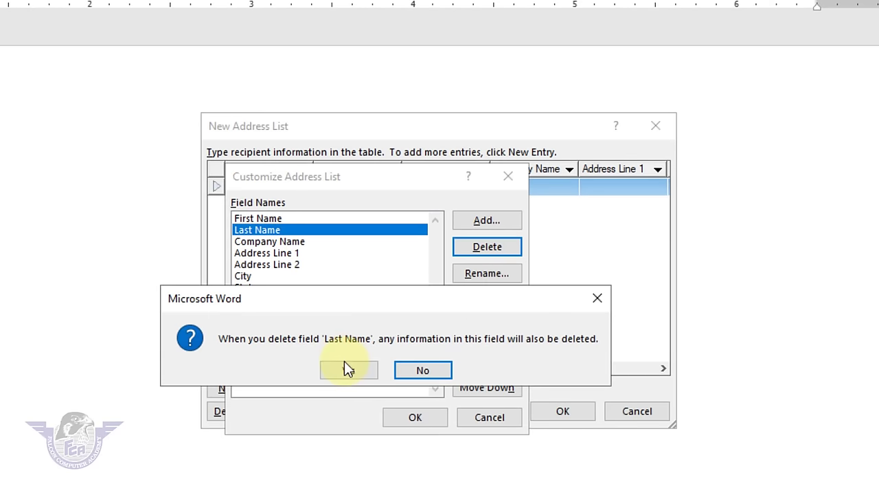
click(344, 362)
click(298, 230)
click(294, 241)
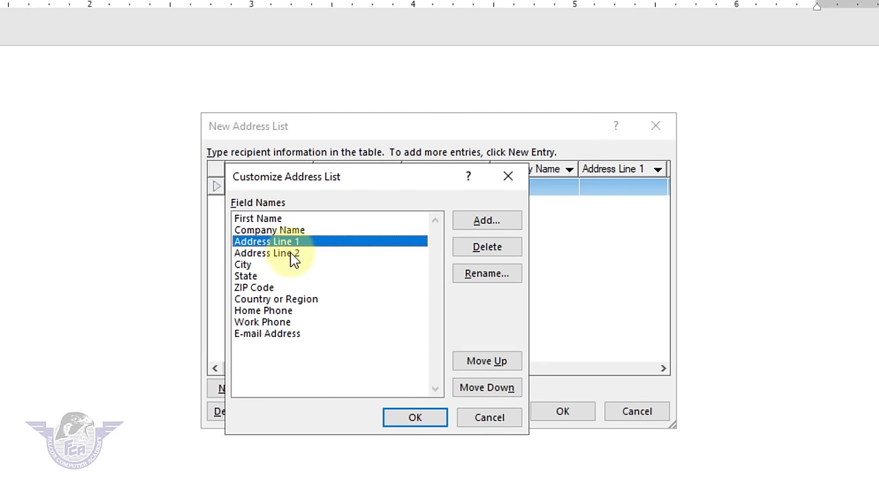
click(293, 252)
click(491, 249)
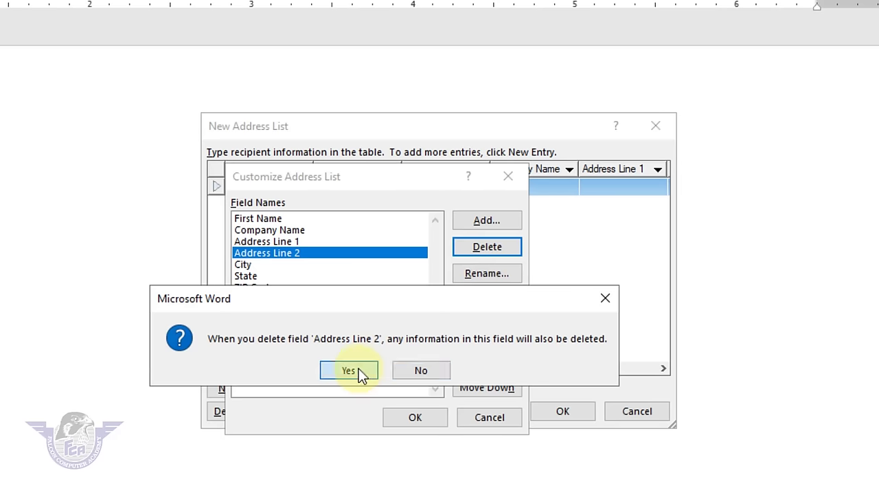
click(357, 371)
click(246, 264)
click(503, 253)
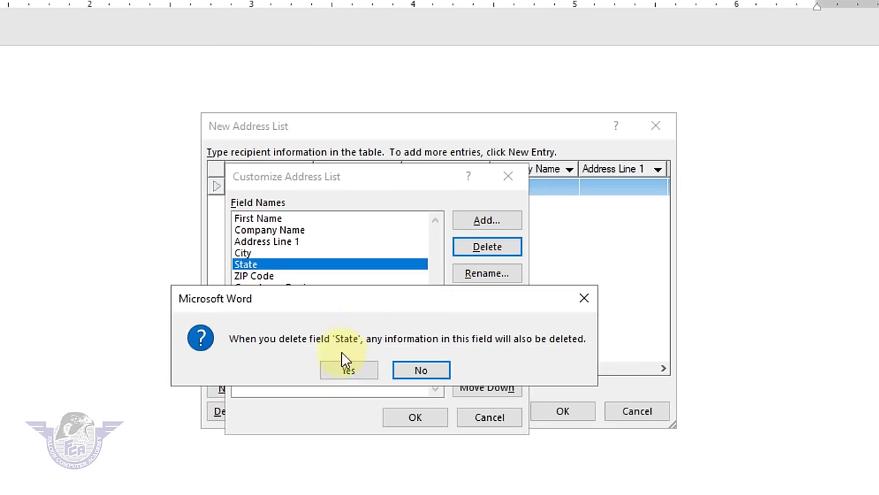
click(348, 364)
- Delete the ZIP Code, Country or Region, Home Phone and E-mail Address fields, then apply
click(264, 265)
click(512, 253)
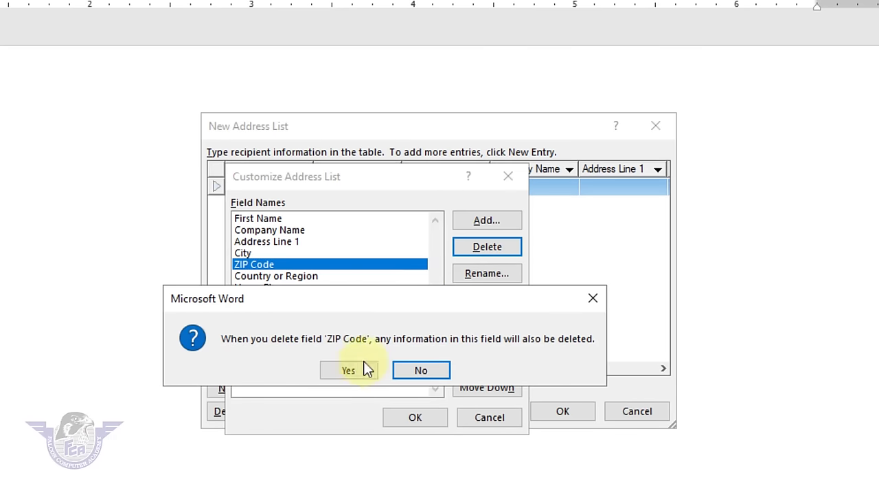
click(357, 369)
click(282, 264)
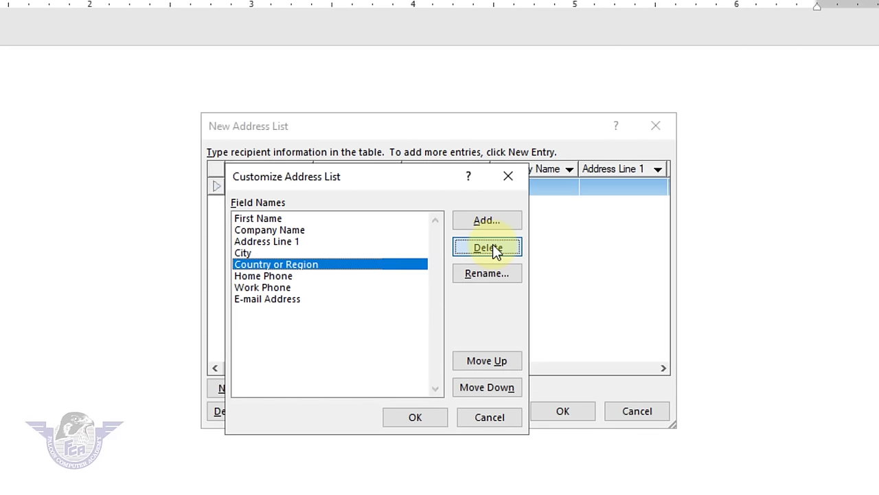
click(493, 245)
click(347, 369)
click(283, 275)
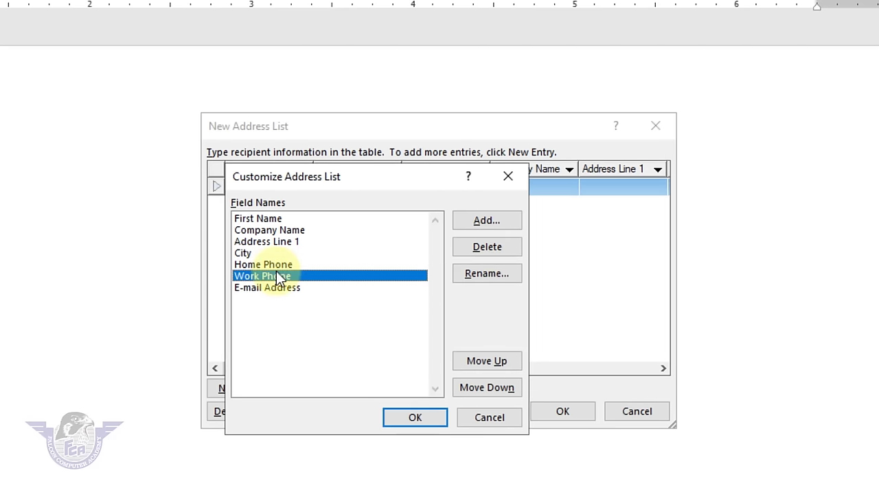
click(280, 265)
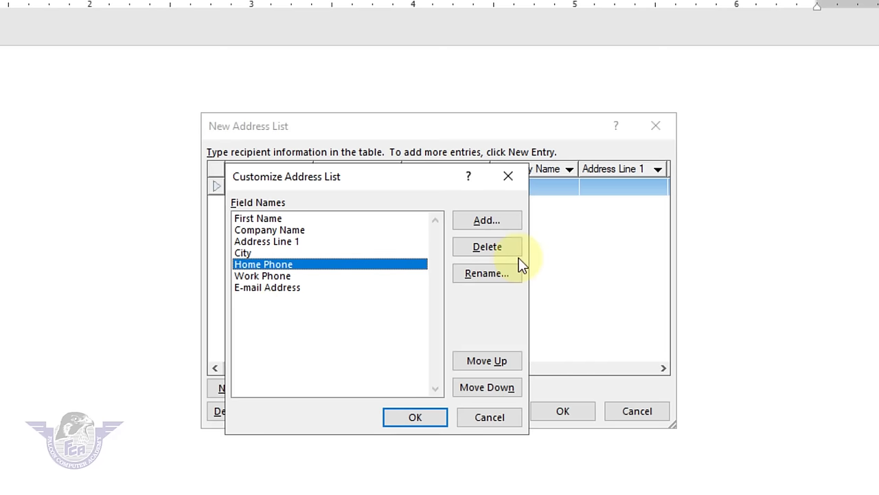
click(499, 251)
click(346, 371)
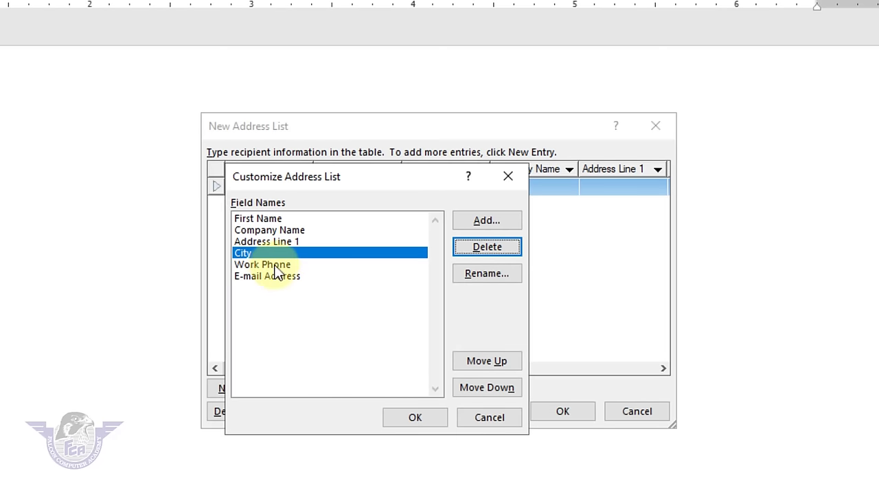
click(276, 267)
click(291, 277)
click(500, 247)
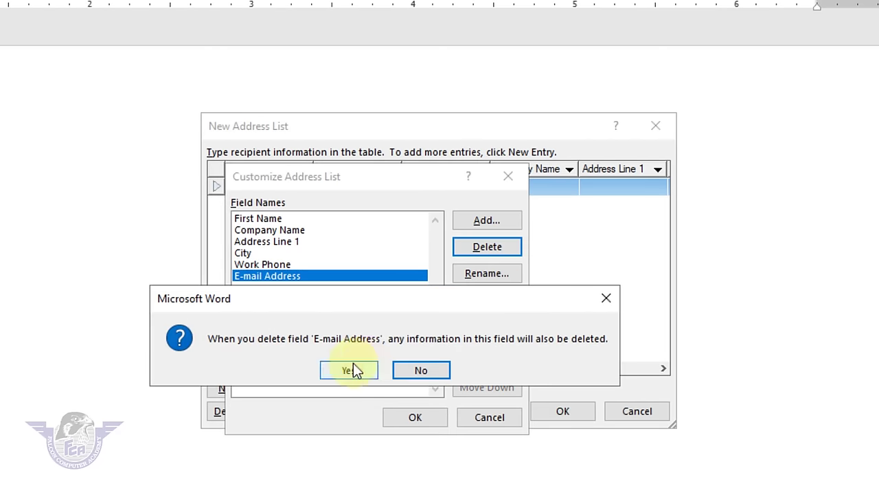
click(351, 370)
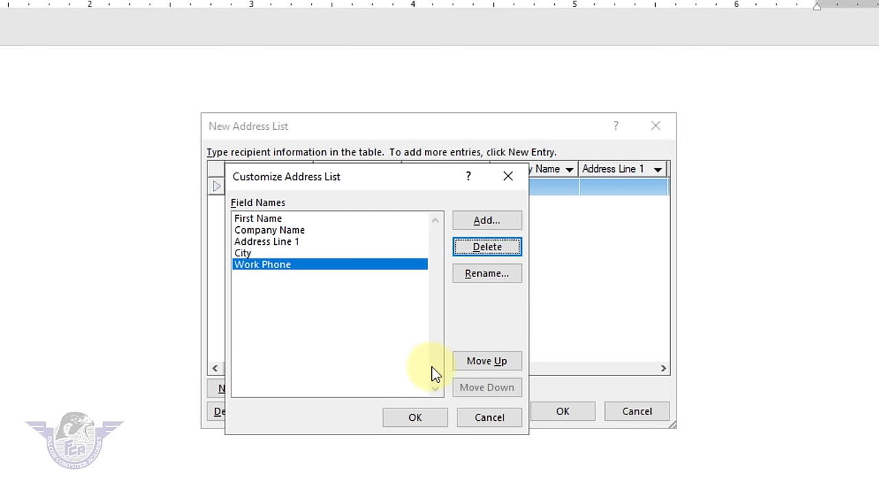
click(427, 419)
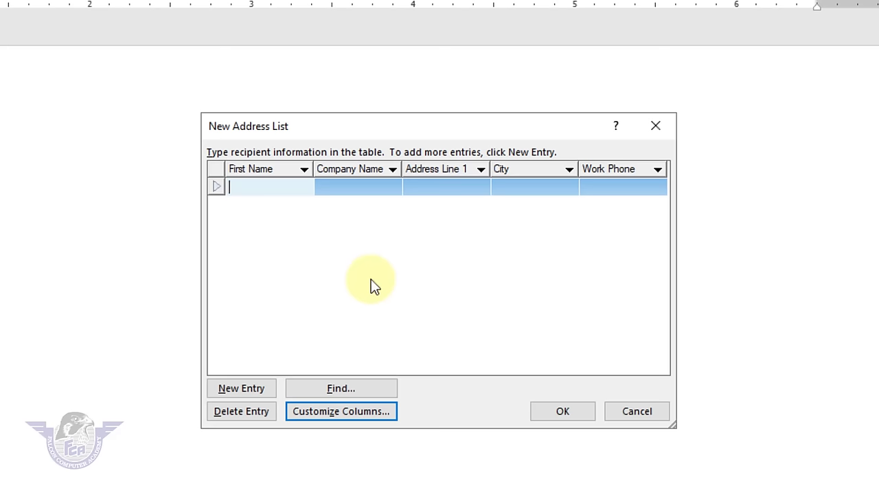
- Enter the first recipient's name, company Falcon Computer Academy, address, city RYK and work phone
key(Tab)
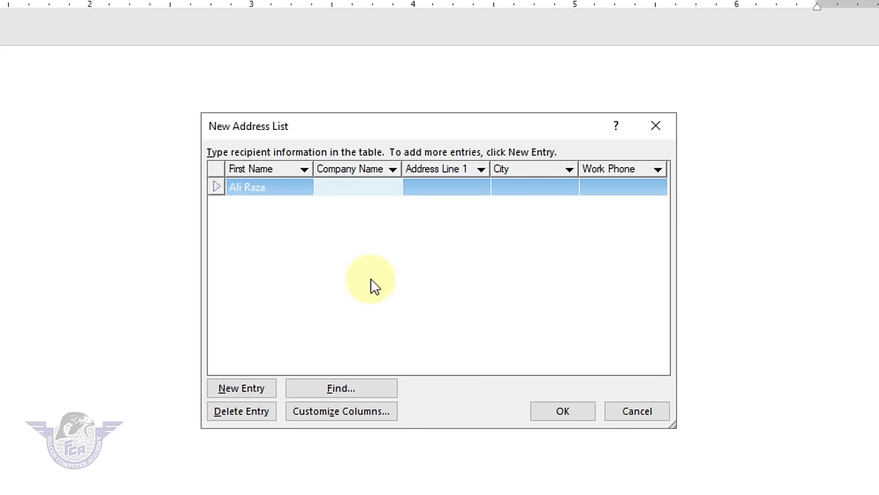
text(Falcon Computer A)
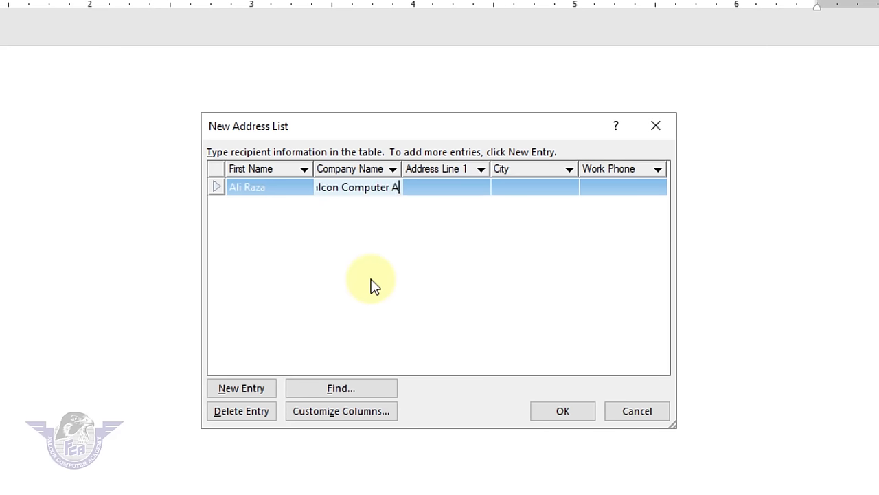
text(cademy)
key(Tab)
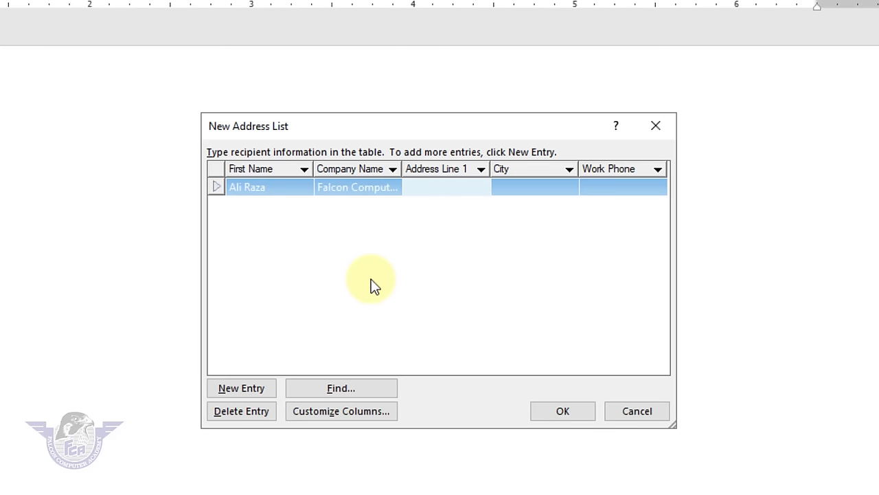
text(Rahim Yar Khan)
key(Tab)
text(RYK)
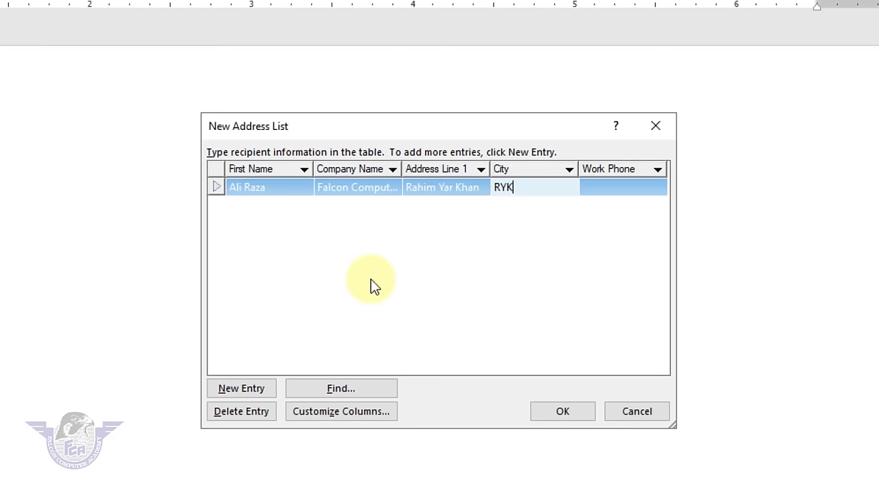
key(Tab)
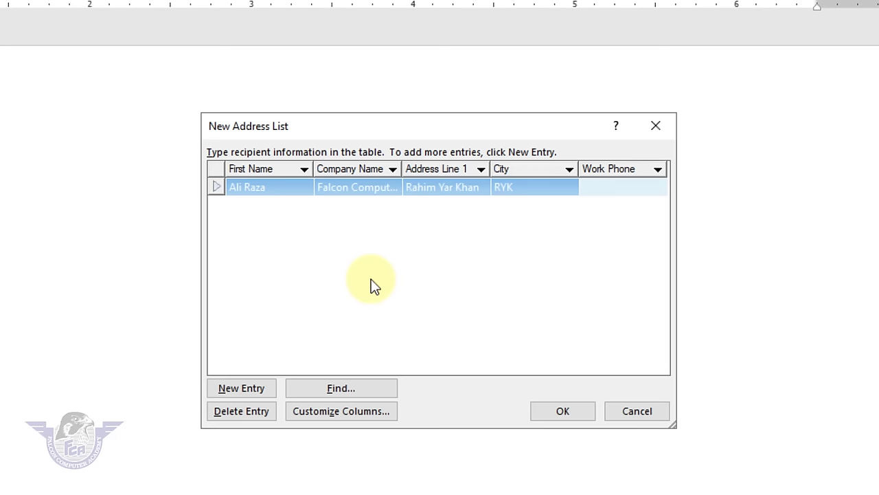
text(068-1234567)
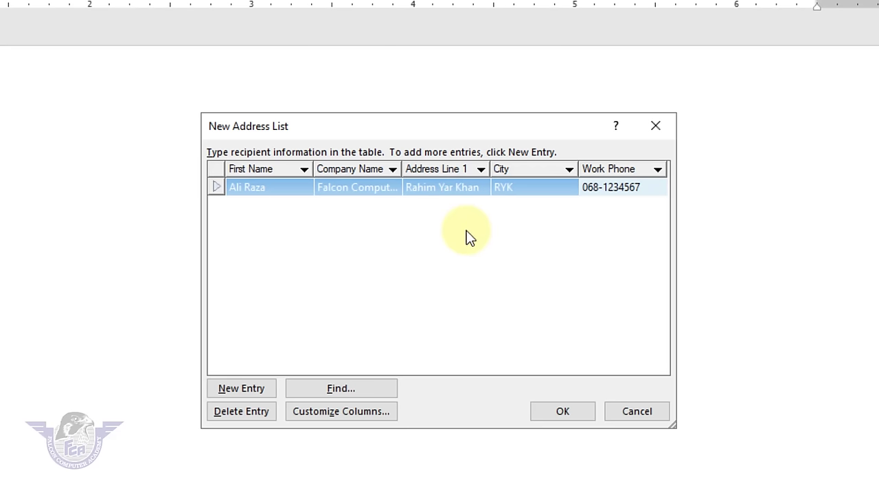
click(646, 189)
- Add a second recipient at Falcon Computer Academy in Karachi, with name, address and work phone
key(Tab)
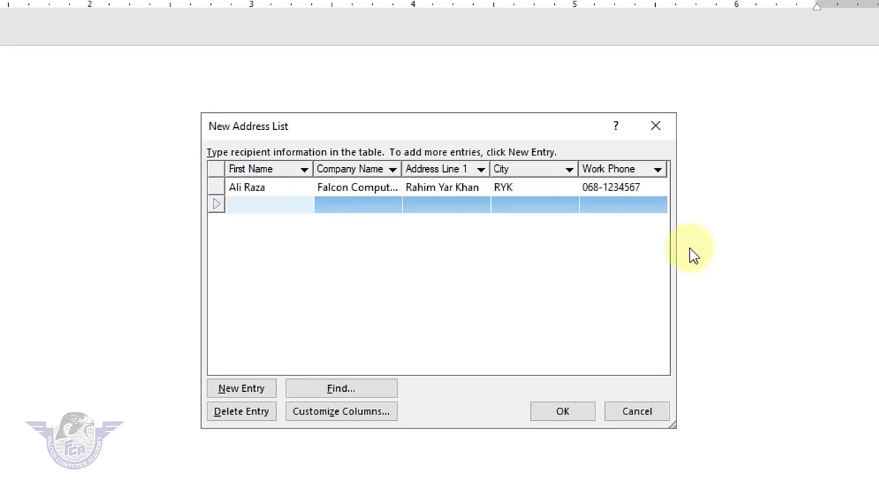
key(Tab)
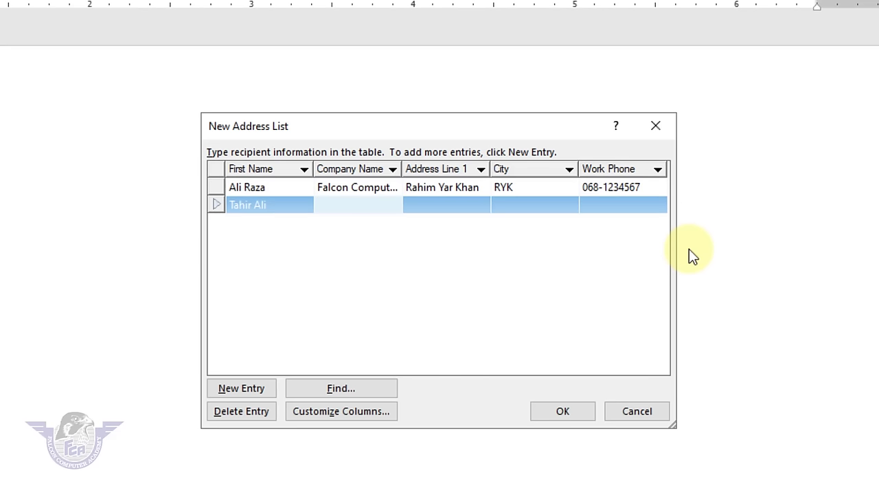
text(Falcon COmputer)
key(BackSpace)
key(BackSpace)
key(BackSpace)
key(BackSpace)
key(BackSpace)
key(BackSpace)
key(BackSpace)
key(BackSpace)
key(BackSpace)
text(Computer Academ)
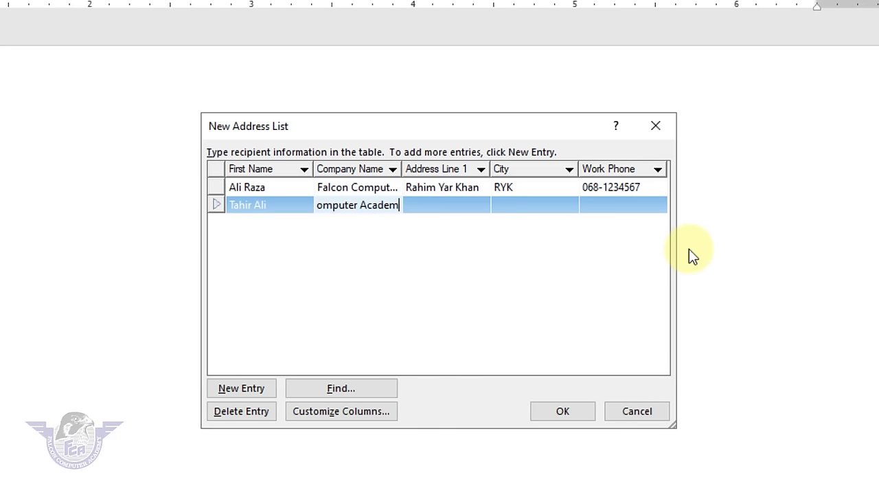
text(y)
key(Tab)
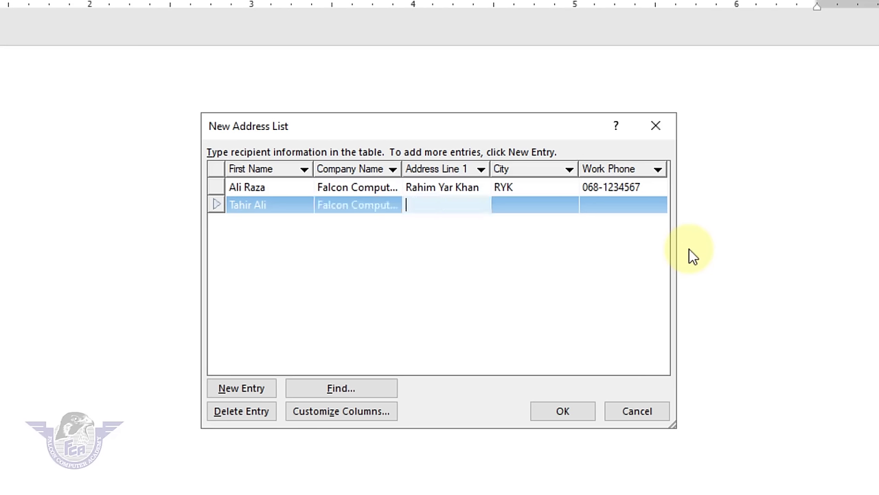
text(Karaca)
text(chi)
key(Tab)
text(Kacachi)
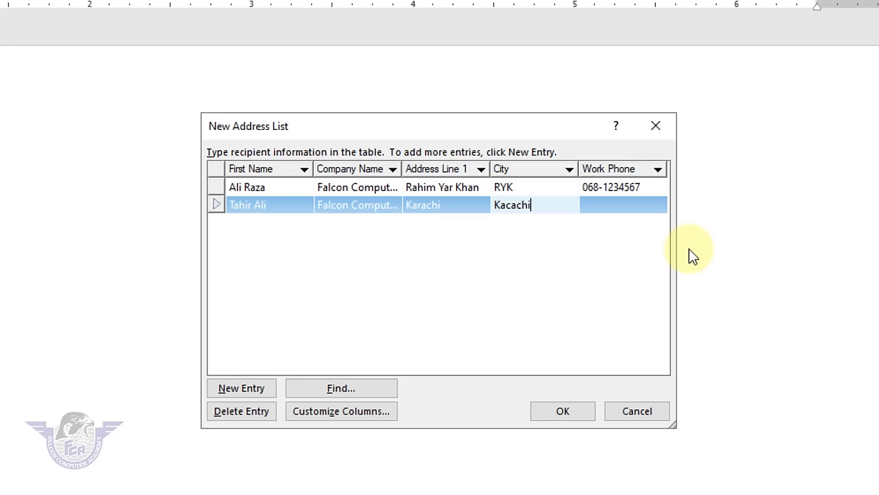
key(BackSpace)
key(BackSpace)
key(BackSpace)
key(BackSpace)
key(BackSpace)
text(rachi)
key(Tab)
text(45454545)
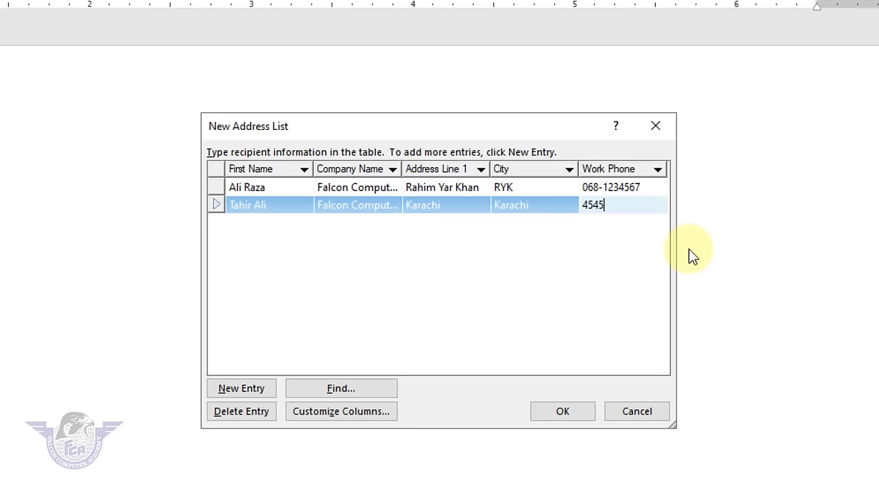
- Add a third recipient with company FFO, a street address, city RYK and a work phone
key(Tab)
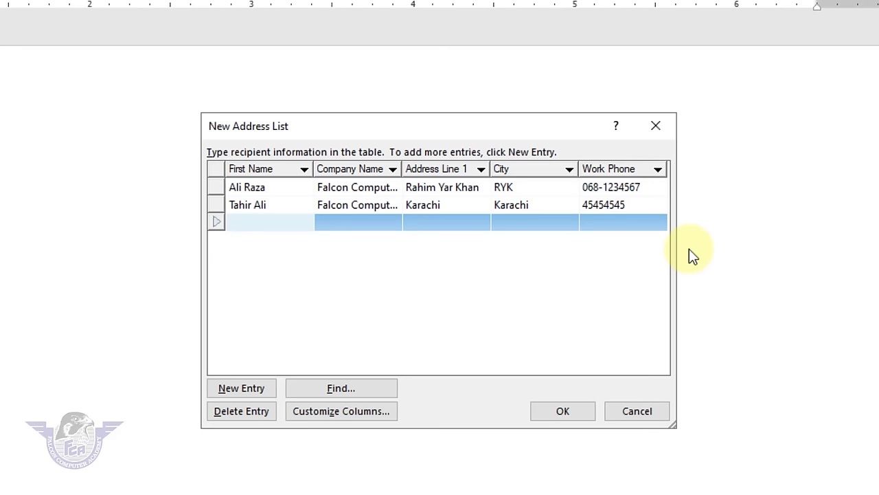
key(Tab)
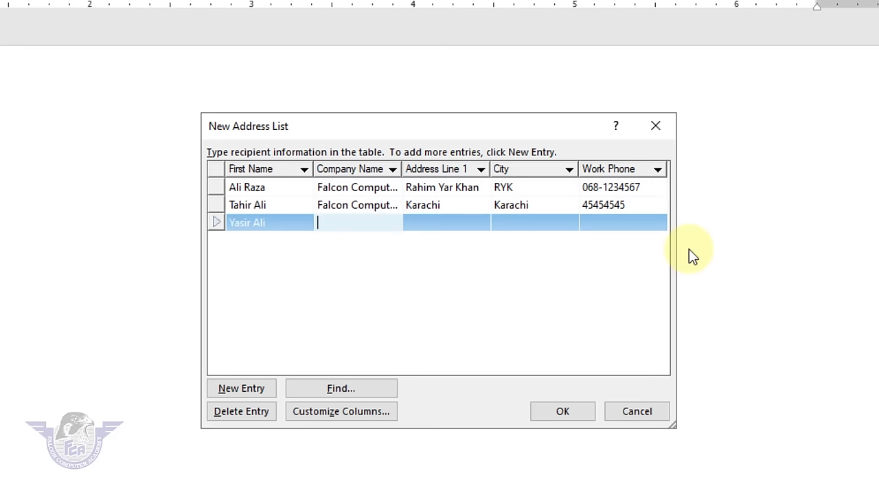
text(FFO)
key(Tab)
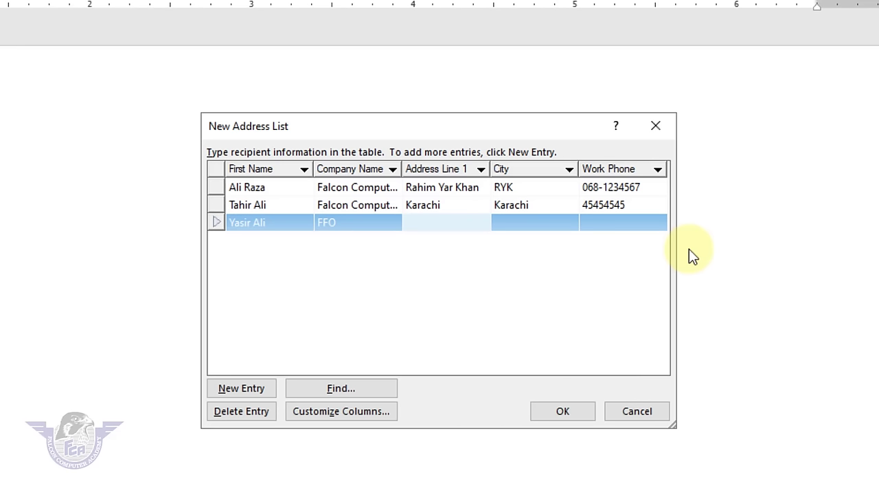
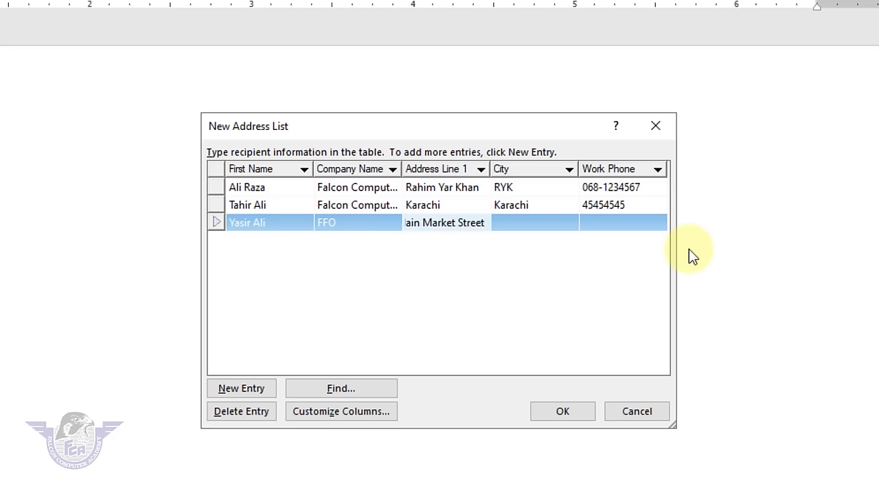
key(Tab)
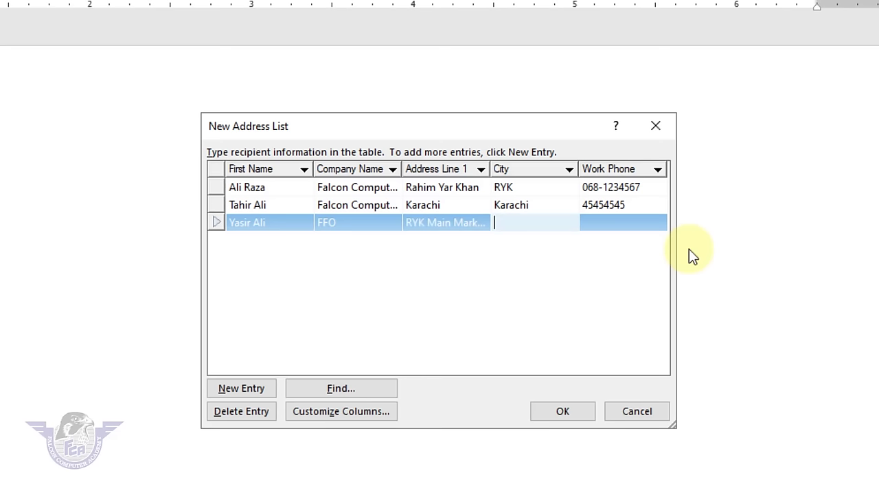
text(RYK)
key(Tab)
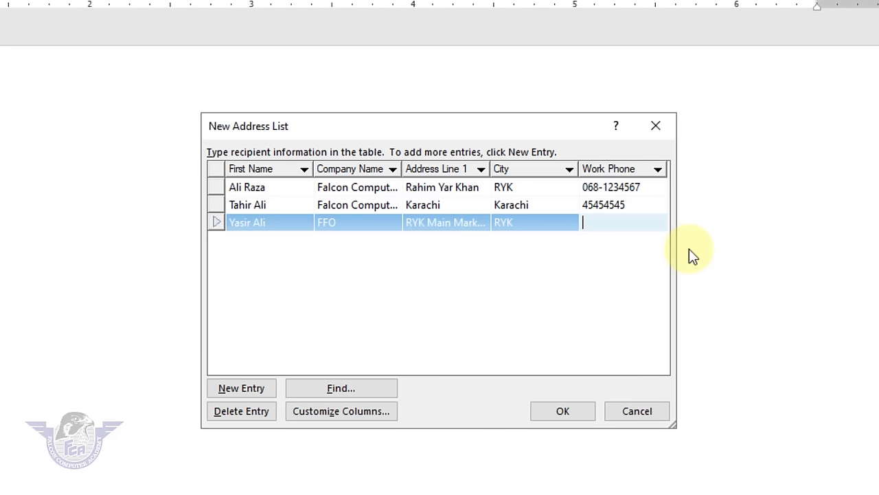
text(5545454)
- Save the recipients as 'My Employee List', accept them, and type 'To,' in the letter
click(554, 411)
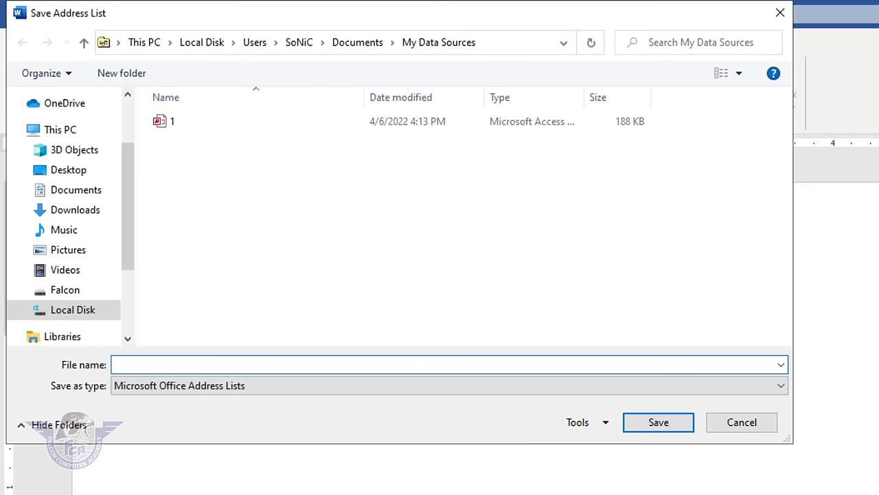
text(My Employee)
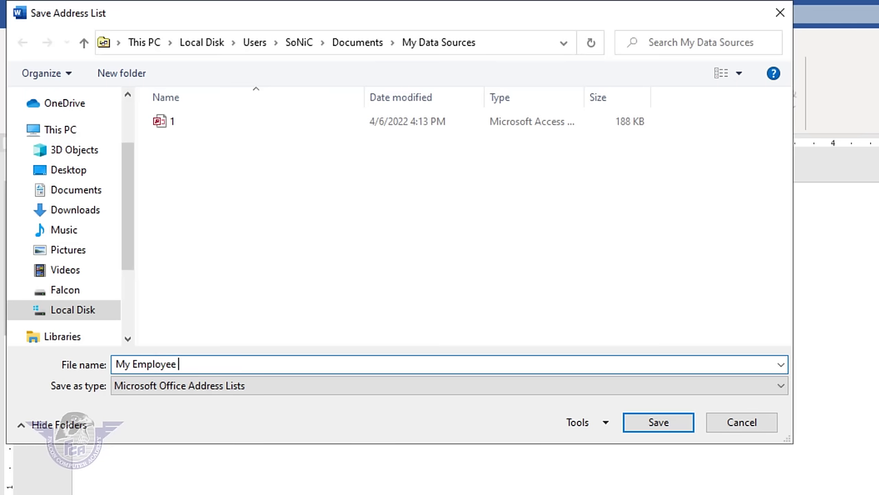
text( List)
click(646, 426)
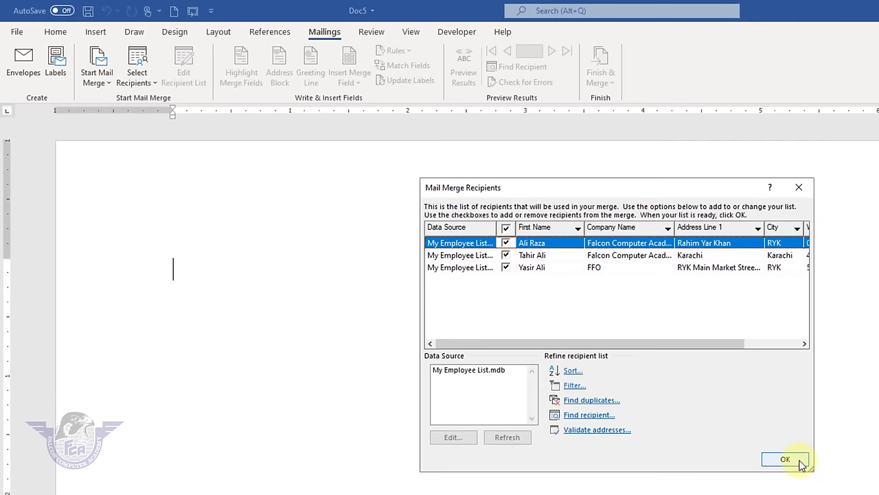
click(785, 459)
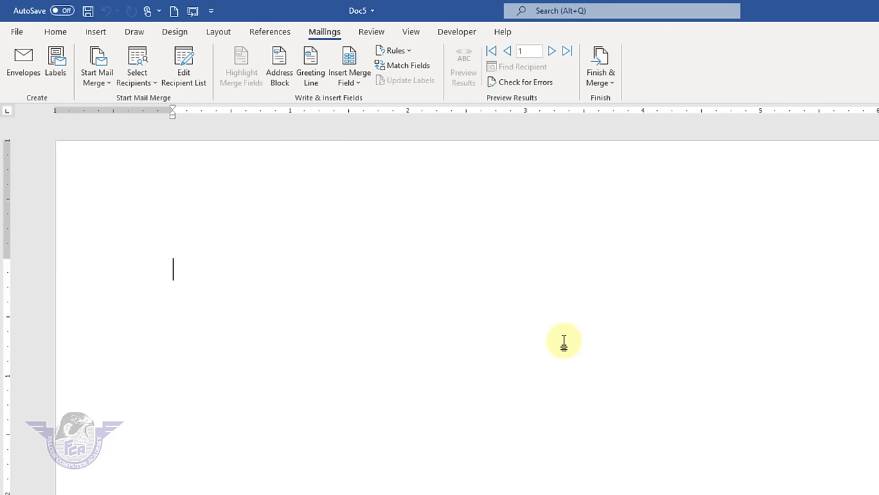
text(To,)
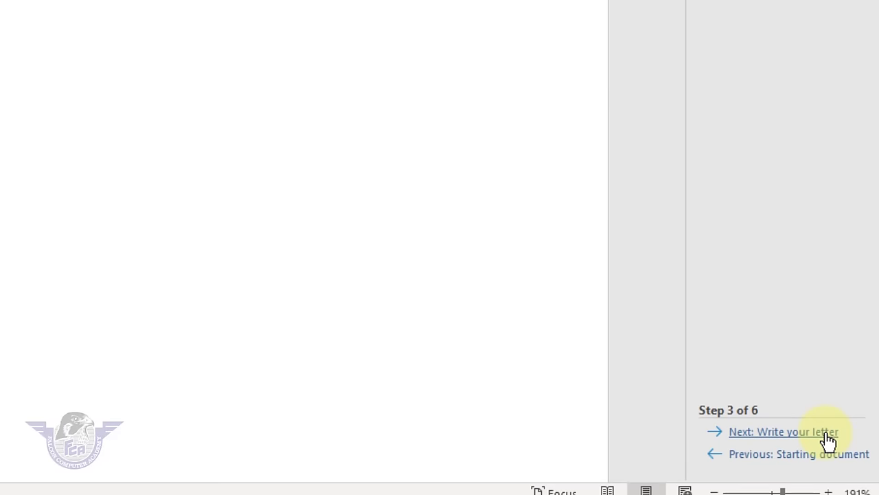
- Move to writing the letter and insert First Name and Company Name fields on separate lines
click(828, 433)
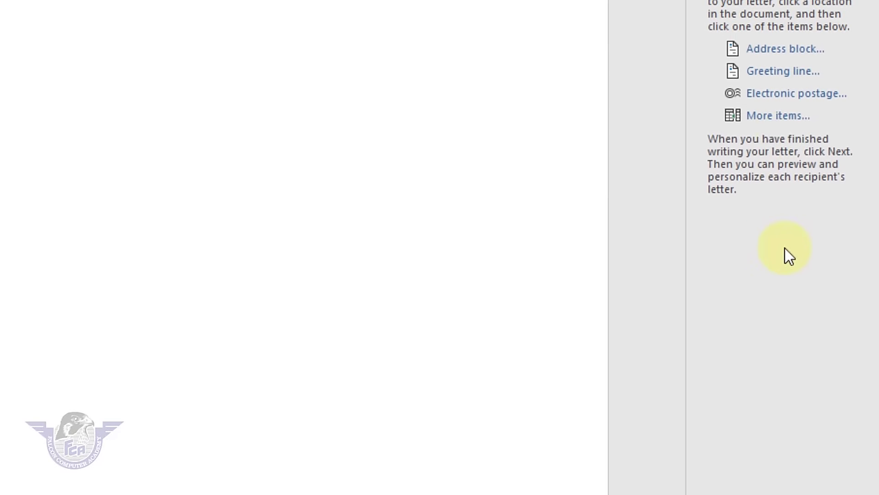
click(784, 166)
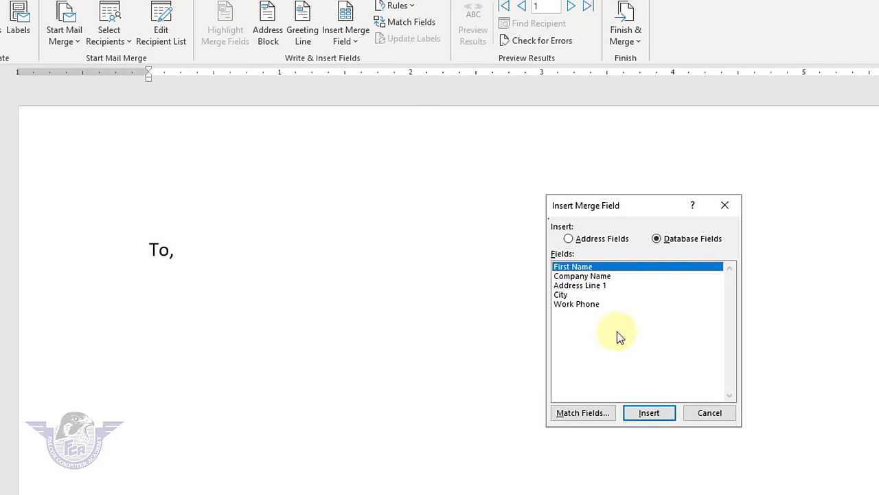
click(652, 409)
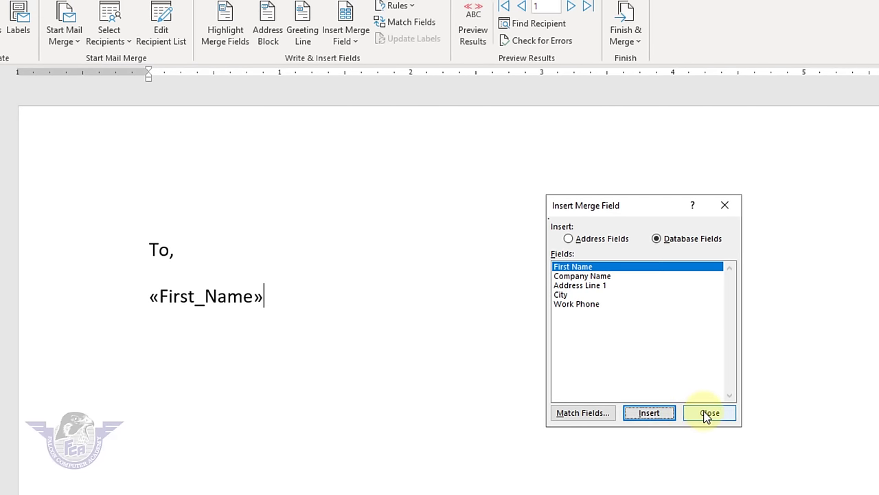
click(708, 412)
key(Return)
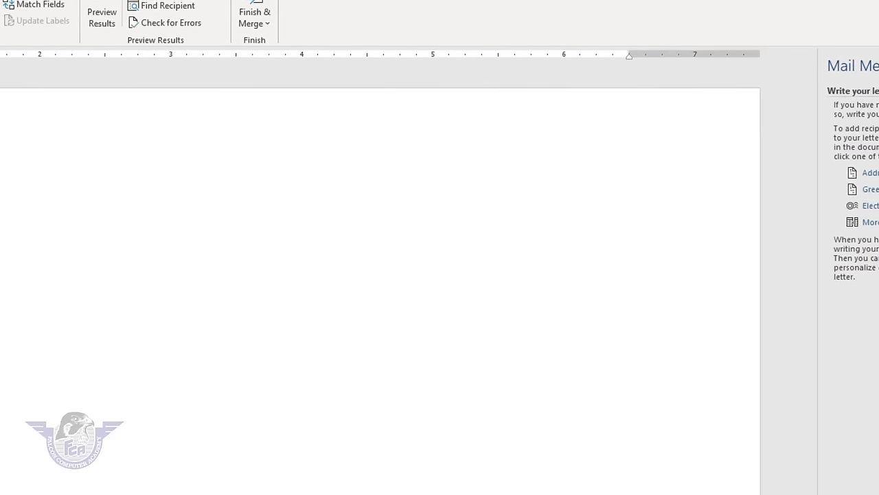
click(804, 219)
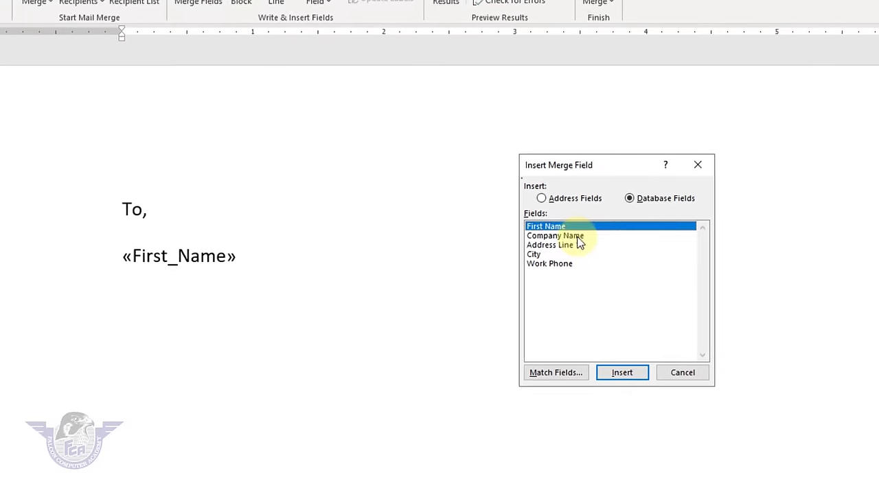
click(579, 240)
click(692, 369)
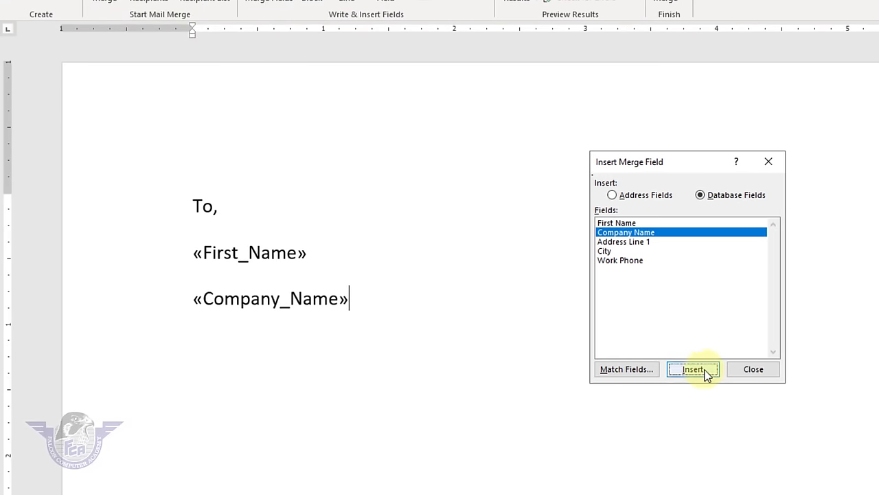
click(751, 369)
key(Return)
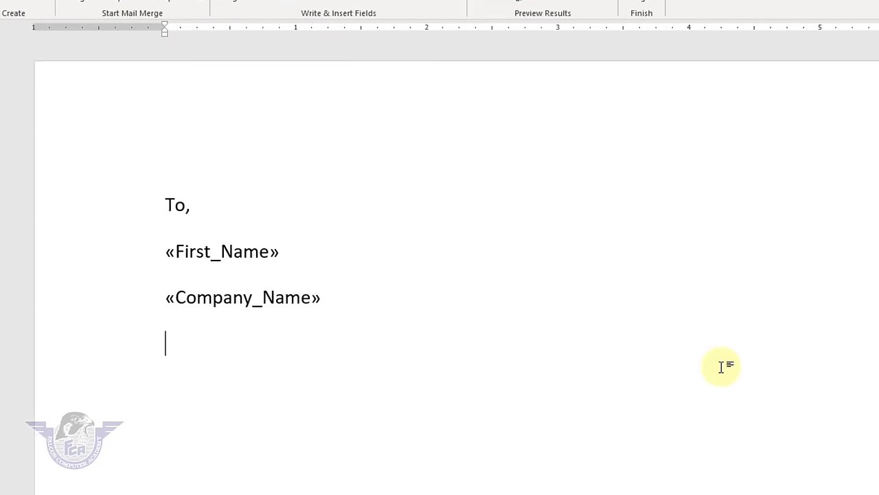
- Insert the Address Line 1, City and Work Phone merge fields beneath them
click(796, 176)
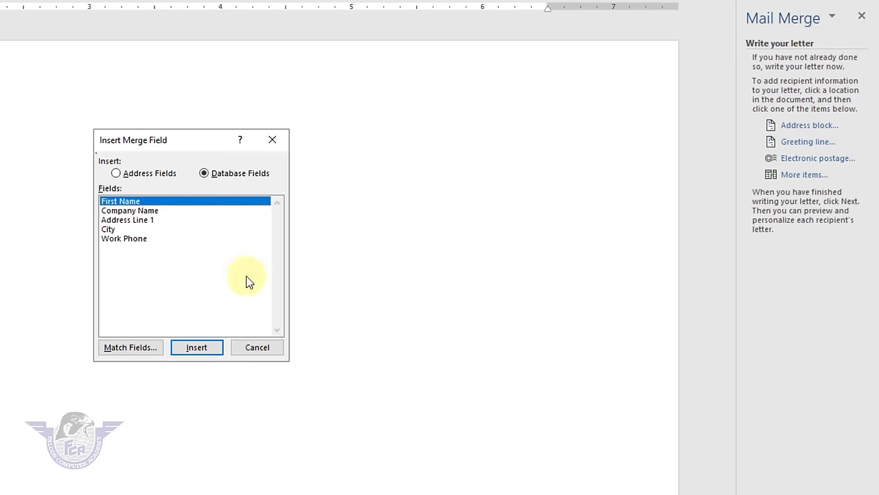
click(128, 220)
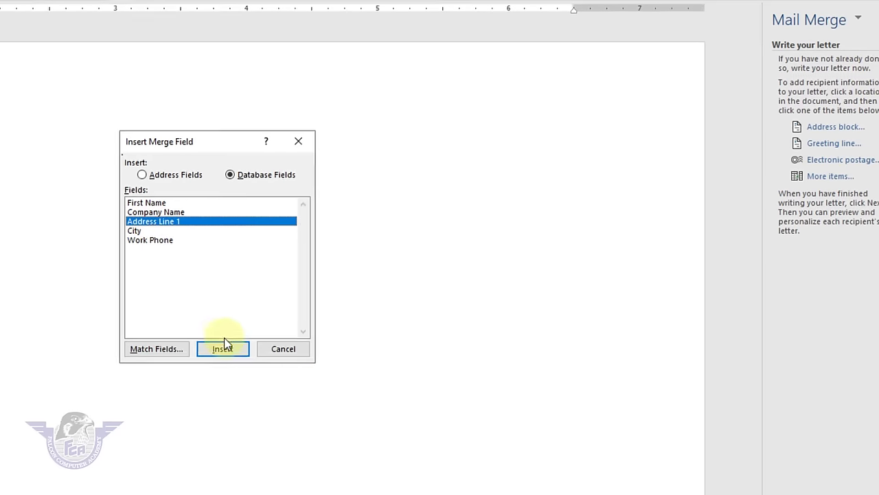
click(196, 347)
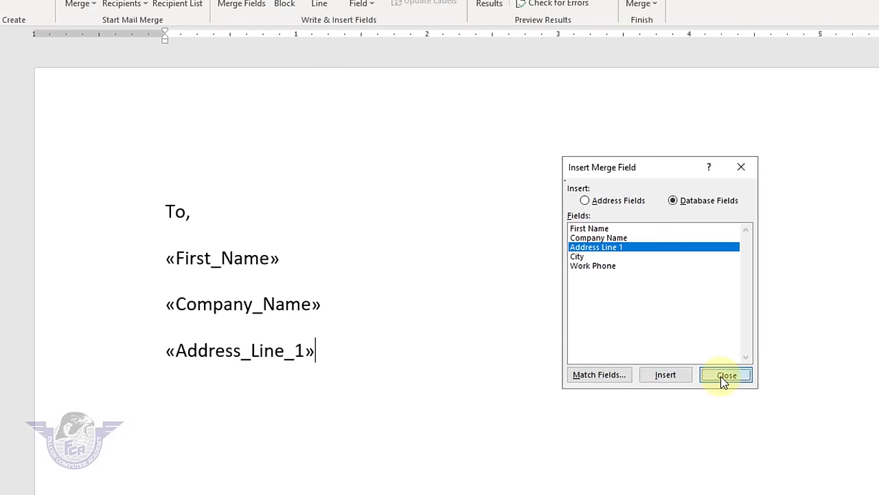
click(726, 375)
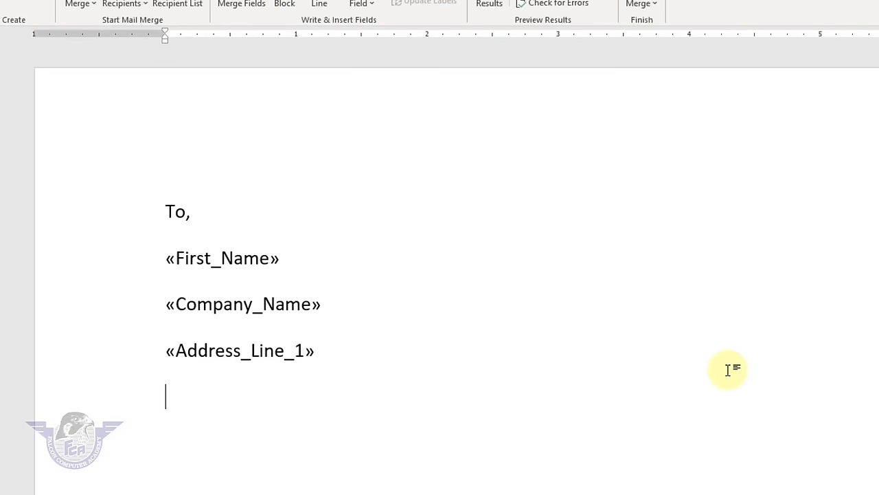
click(817, 212)
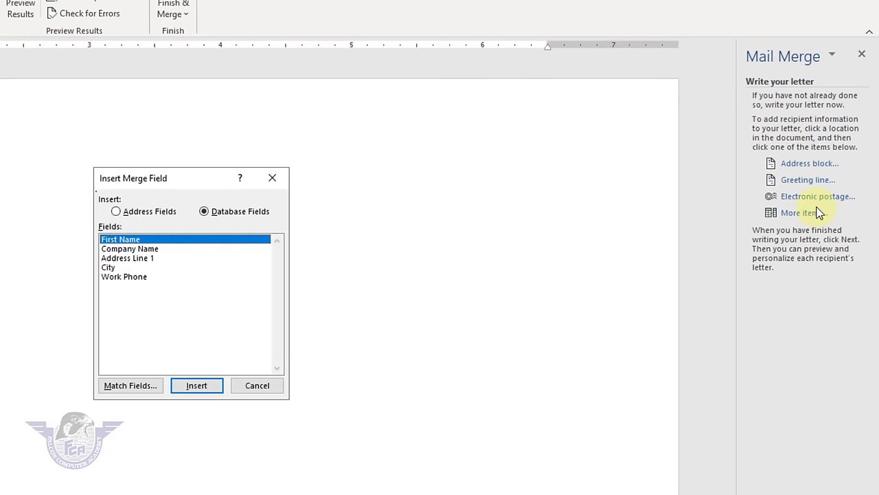
click(108, 268)
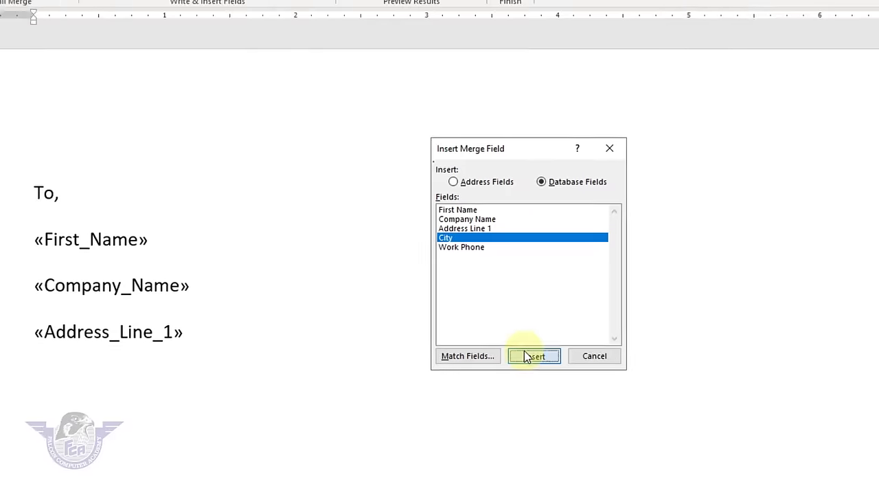
click(524, 356)
click(595, 356)
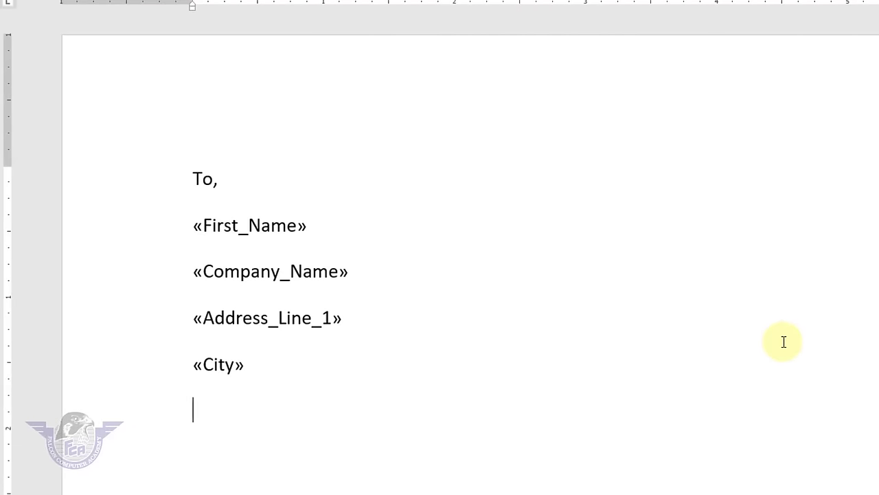
click(805, 291)
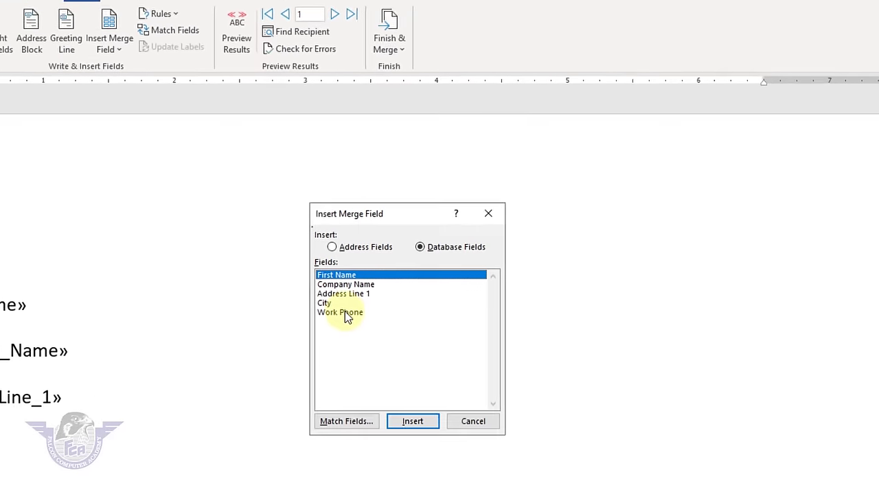
click(127, 354)
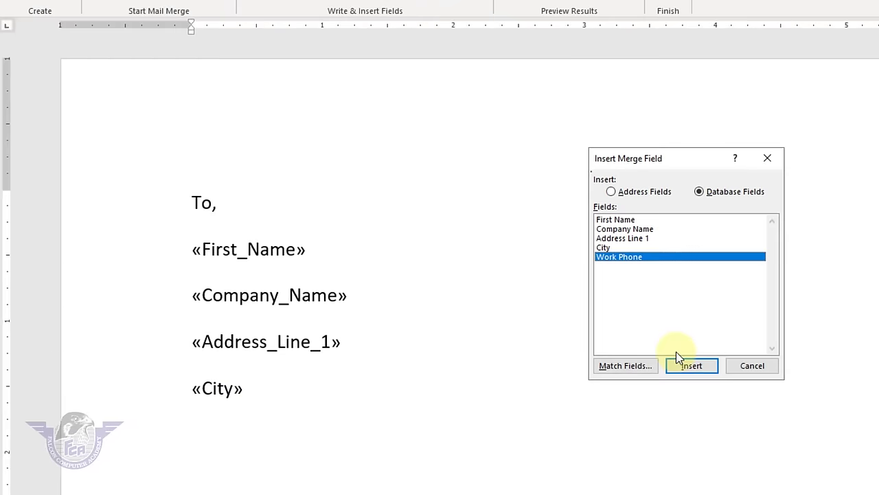
click(684, 364)
click(748, 366)
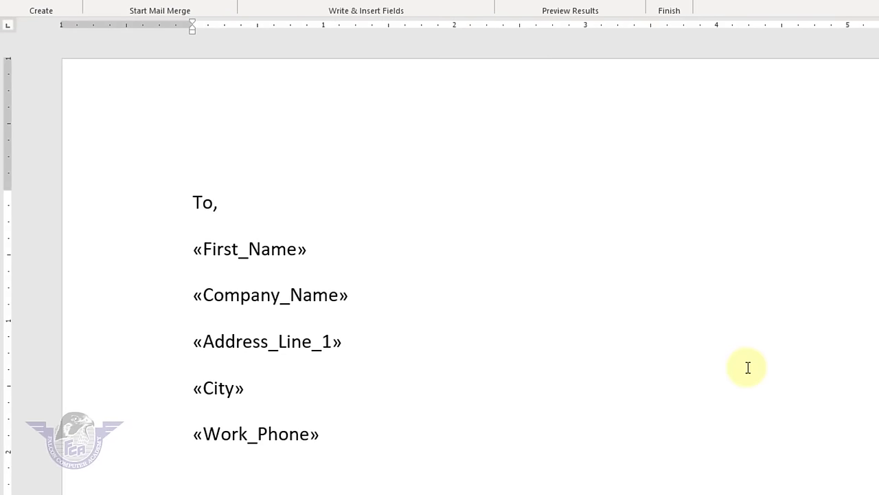
- Type the salutation 'Dear Sir.' and generate five sample paragraphs with =rand()
key(Return)
key(Return)
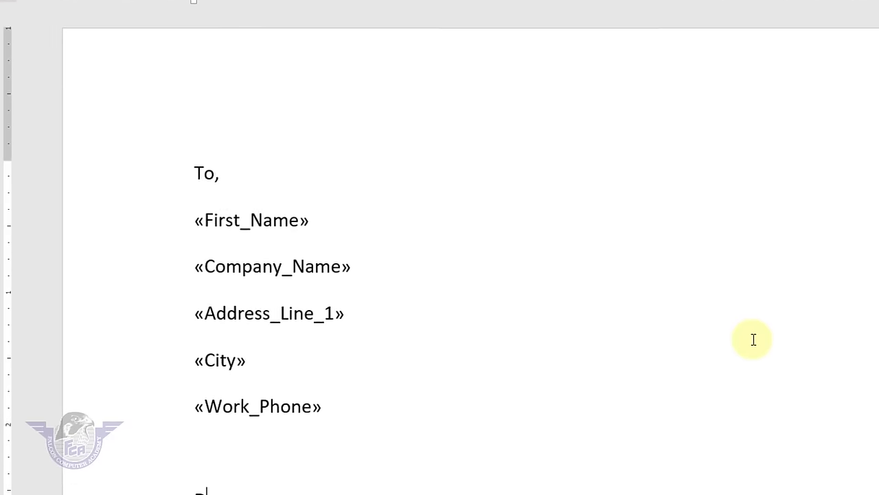
text(Dear Sir.)
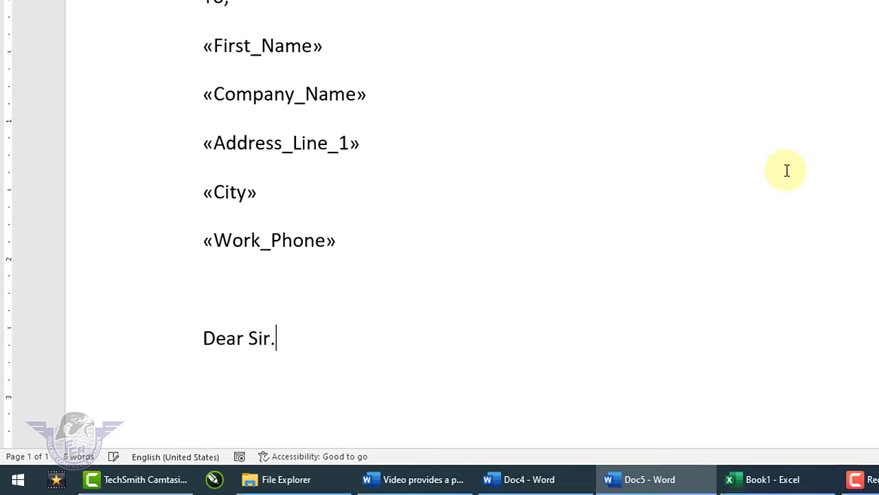
key(Return)
text(=rand())
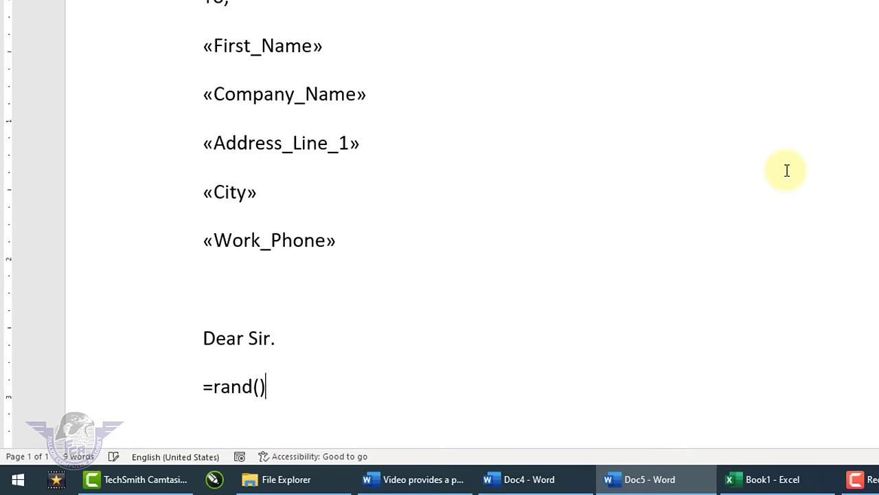
key(Return)
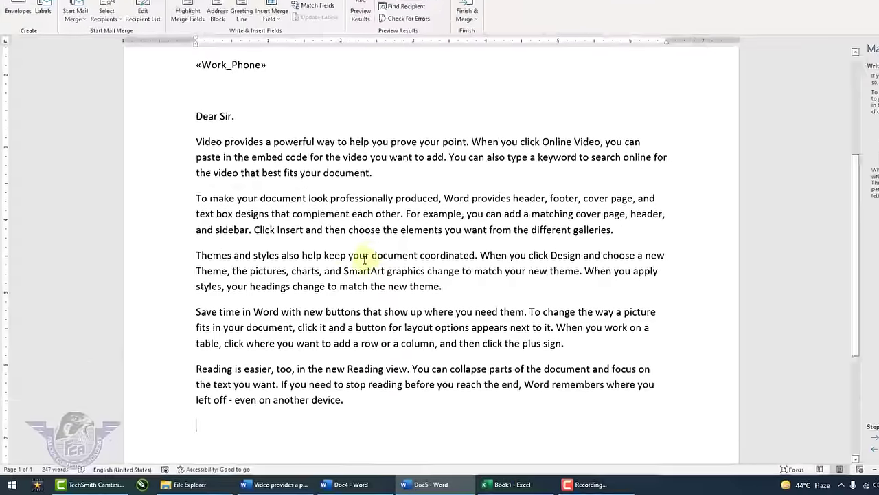
scroll(364, 260, up, 5)
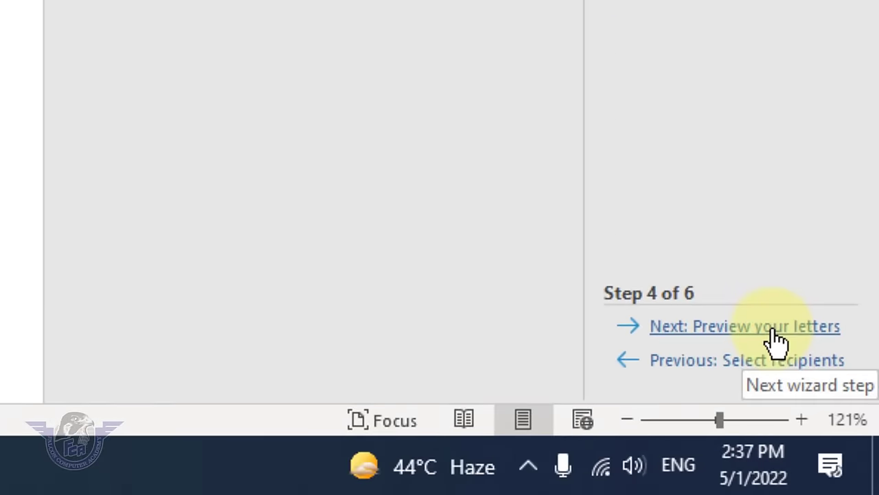
- Preview the letters for the second and third recipients, then go to Step 6, Complete the merge
click(775, 331)
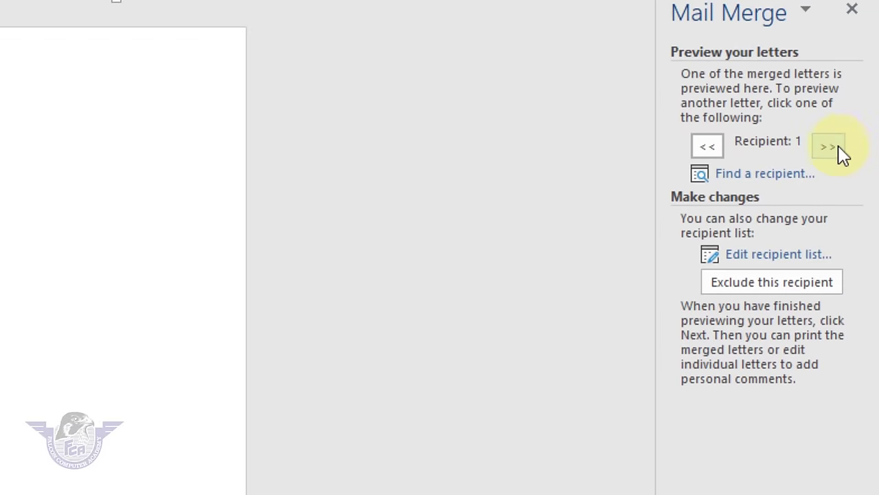
click(839, 148)
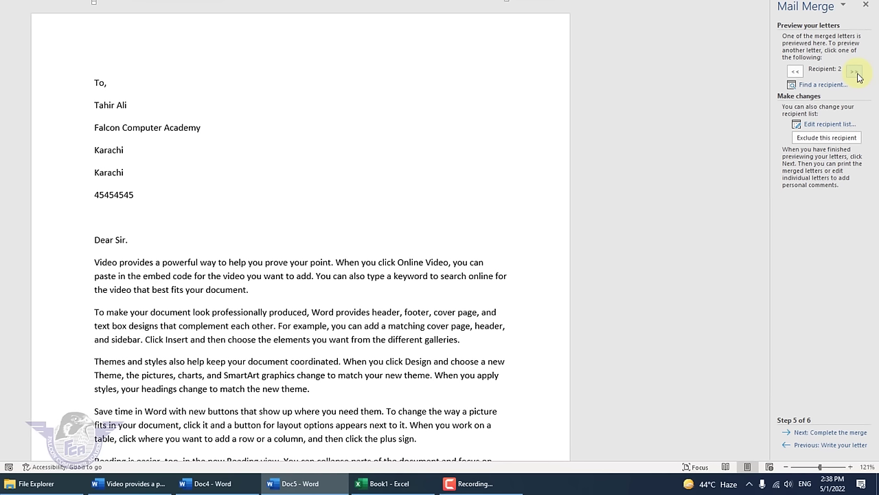
click(855, 71)
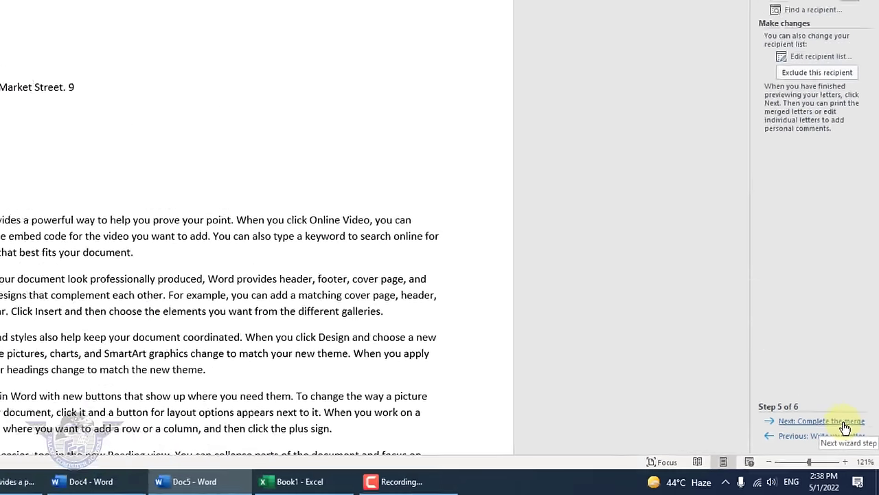
click(814, 362)
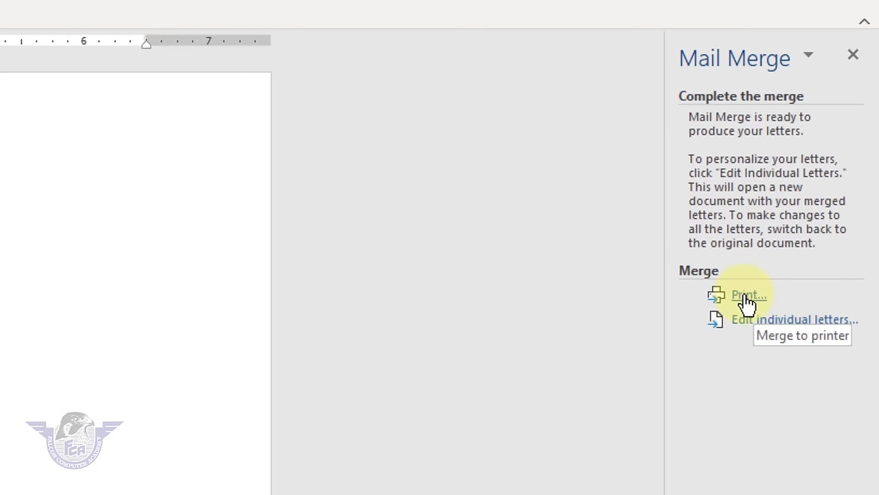
- Merge all records into individual letters in the new document Letters1 and scroll through them
click(809, 322)
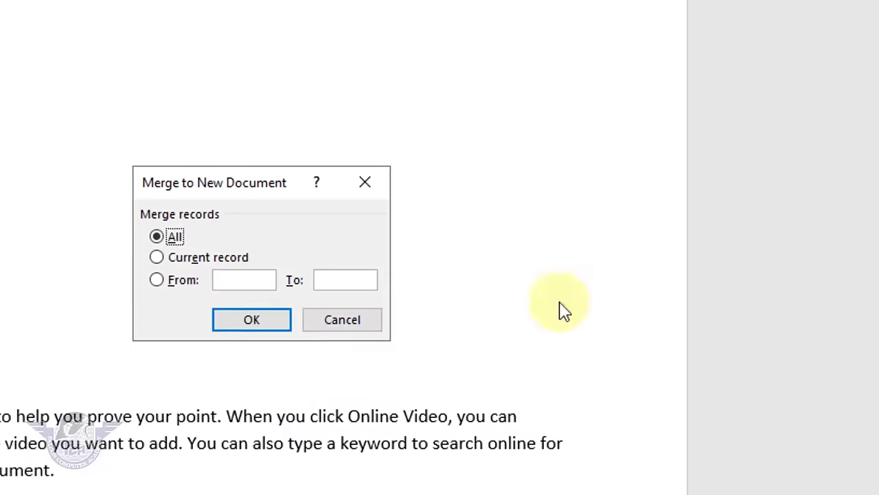
click(265, 322)
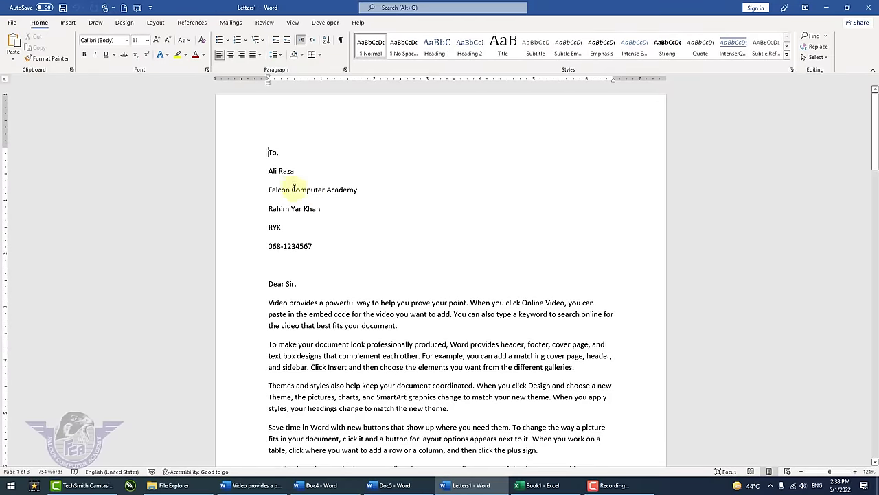
scroll(281, 168, down, 1)
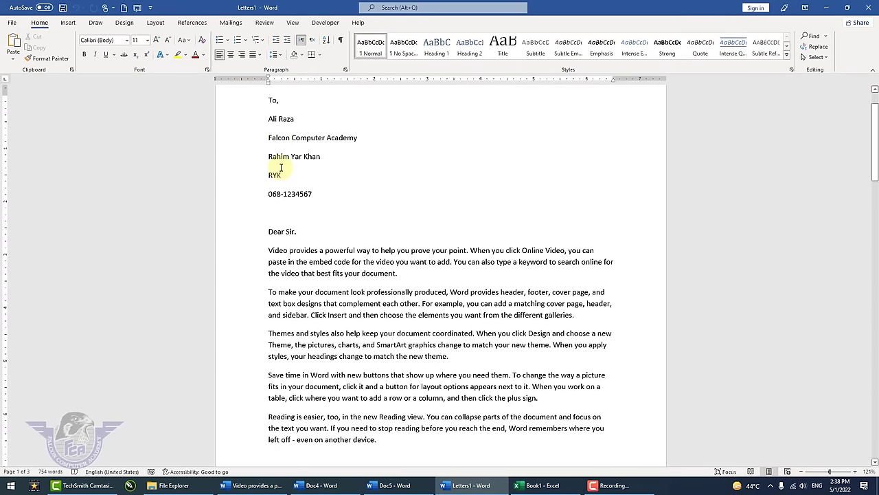
scroll(283, 168, down, 20)
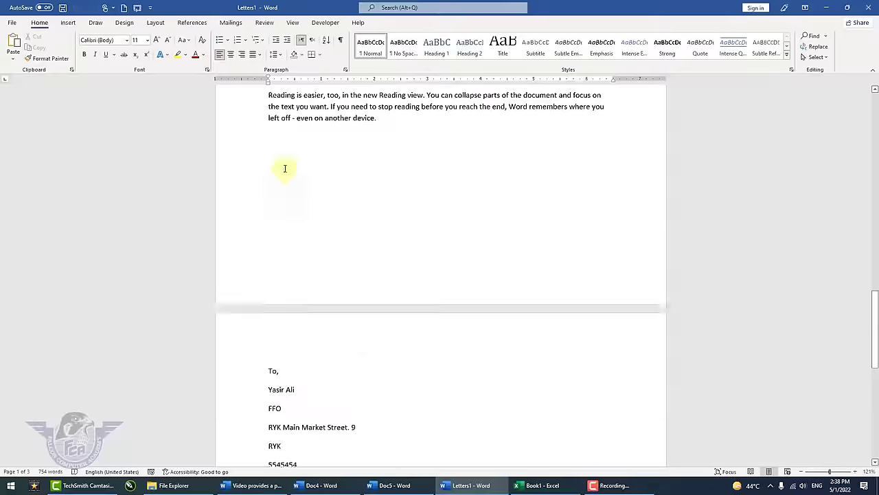
scroll(285, 168, down, 6)
scroll(406, 377, up, 4)
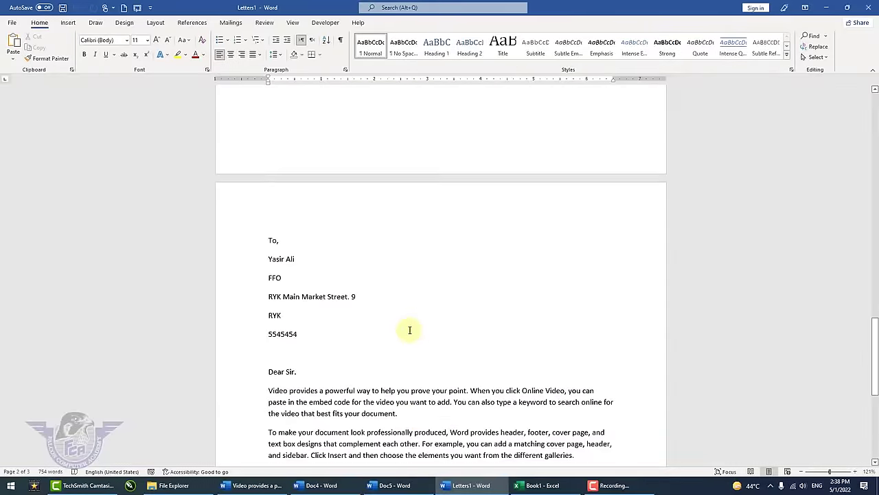
scroll(409, 330, down, 5)
scroll(409, 330, up, 20)
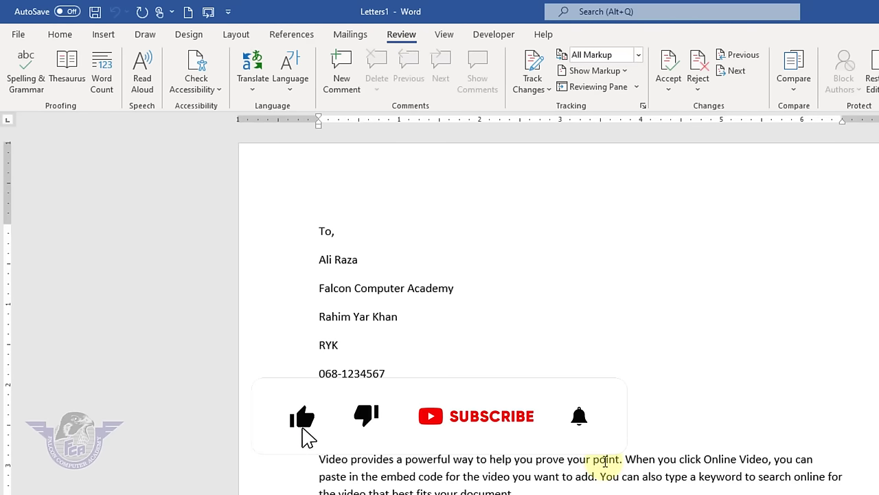
- Delete all merged text and type 'Falcon' and 'Falkon' on separate lines
key(ctrl+a)
key(Delete)
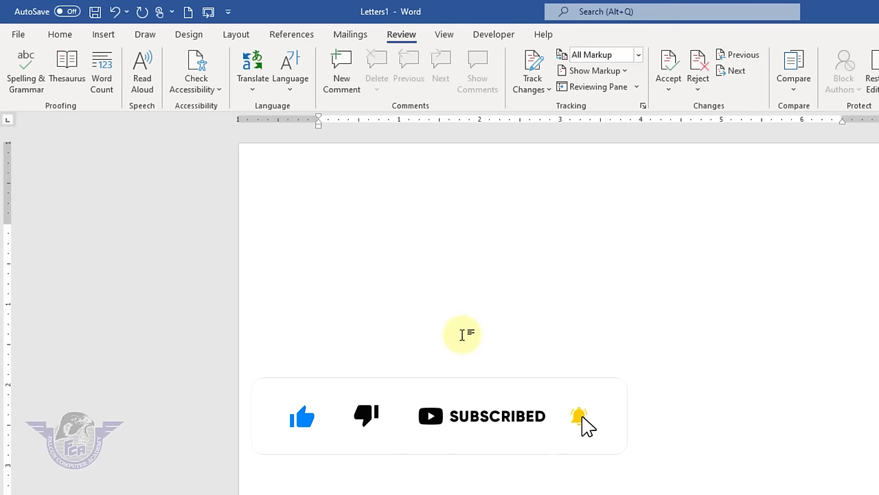
text(Falcon)
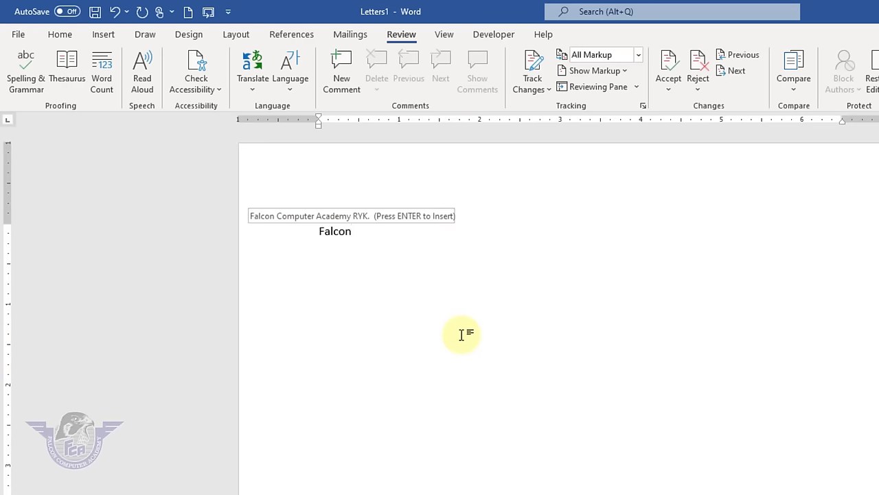
key(Return)
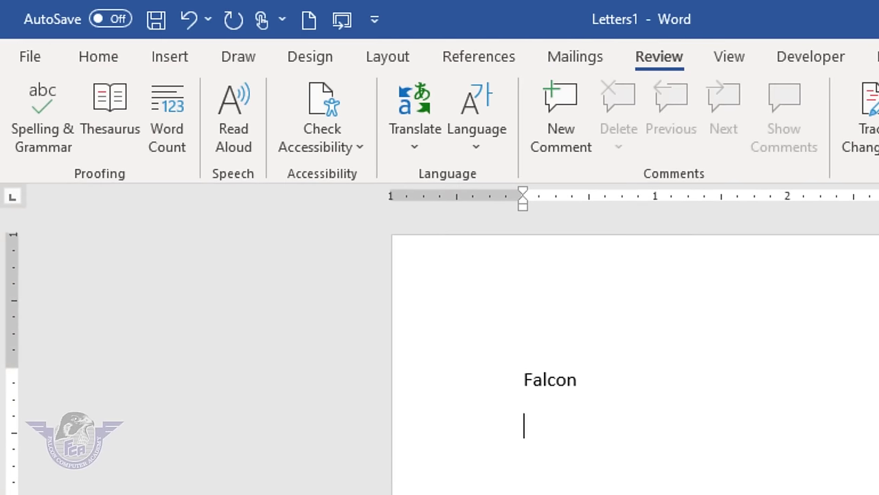
ctrl+scroll(607, 371, up, 4)
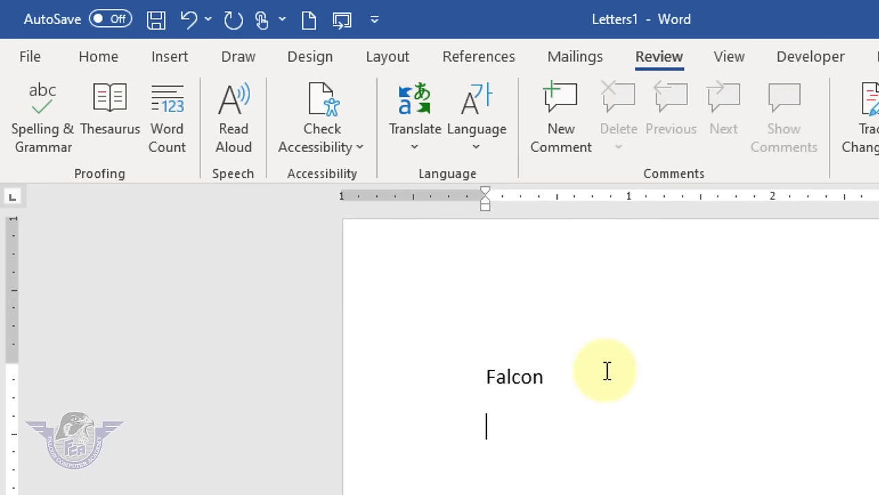
ctrl+scroll(608, 371, up, 1)
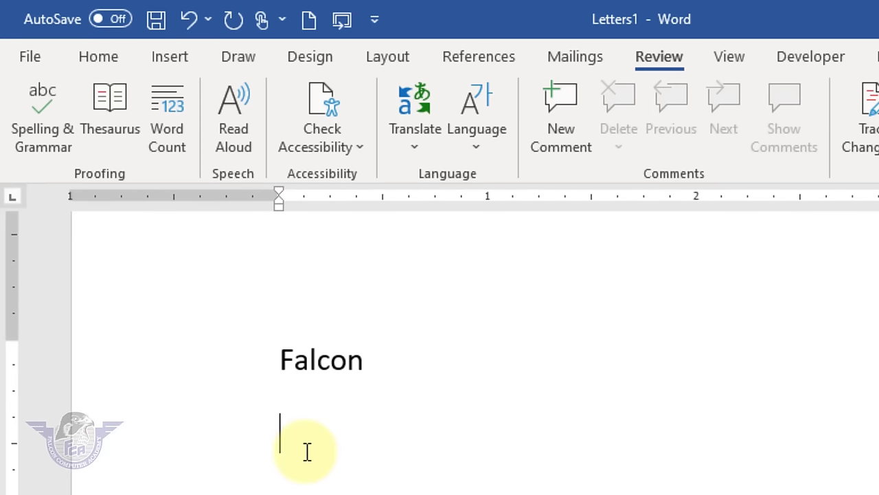
text(Falkon)
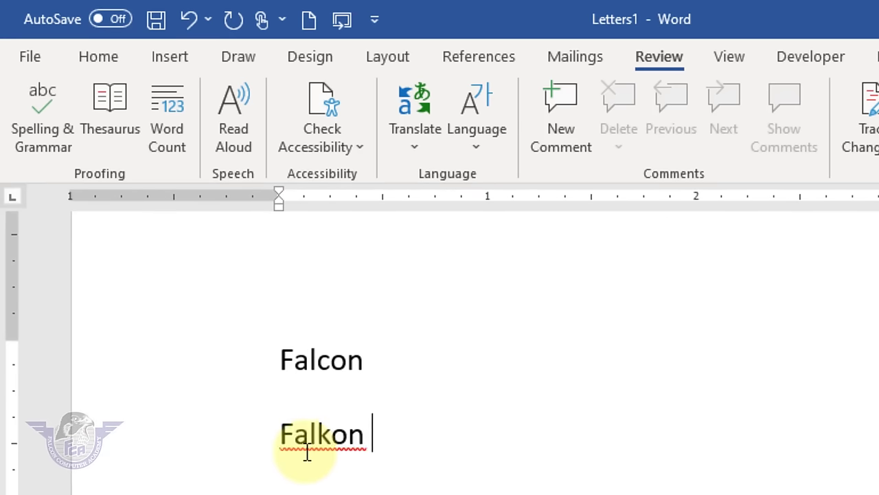
key(Return)
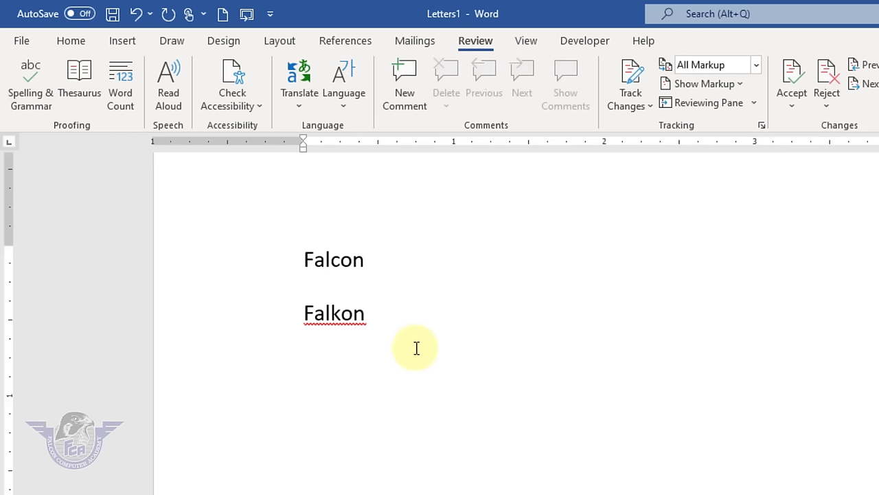
- Correct the misspelled 'Falkon' to 'Falcon' with Spelling & Grammar, then select all the text
drag(364, 320, 277, 324)
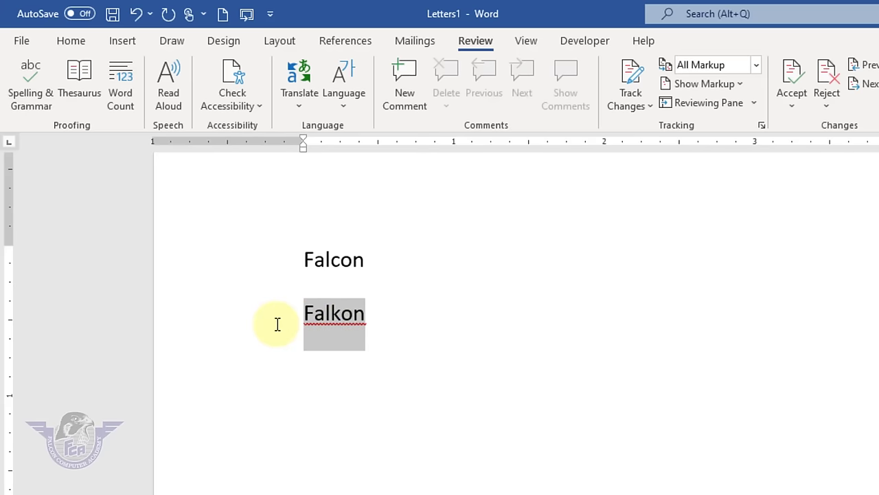
click(31, 94)
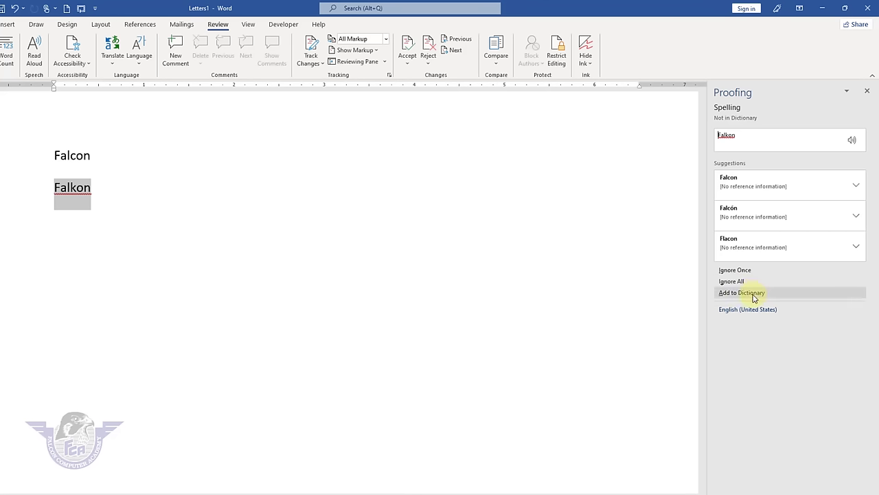
click(752, 192)
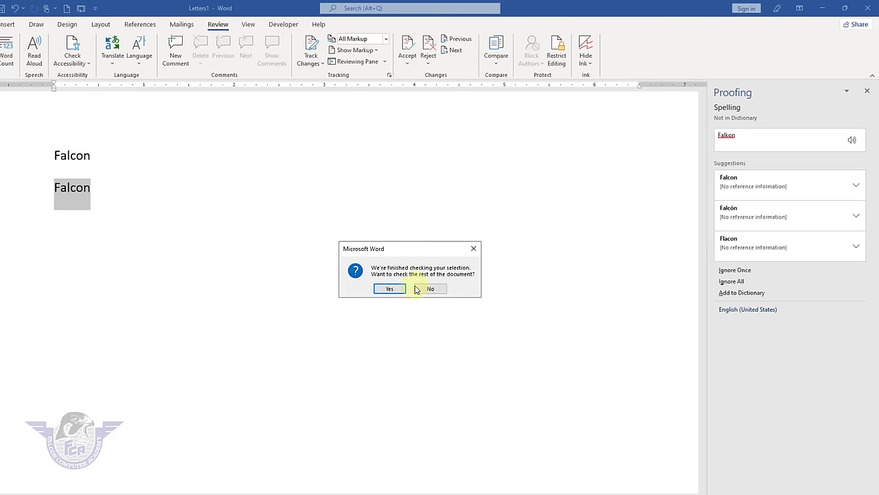
click(391, 288)
click(408, 290)
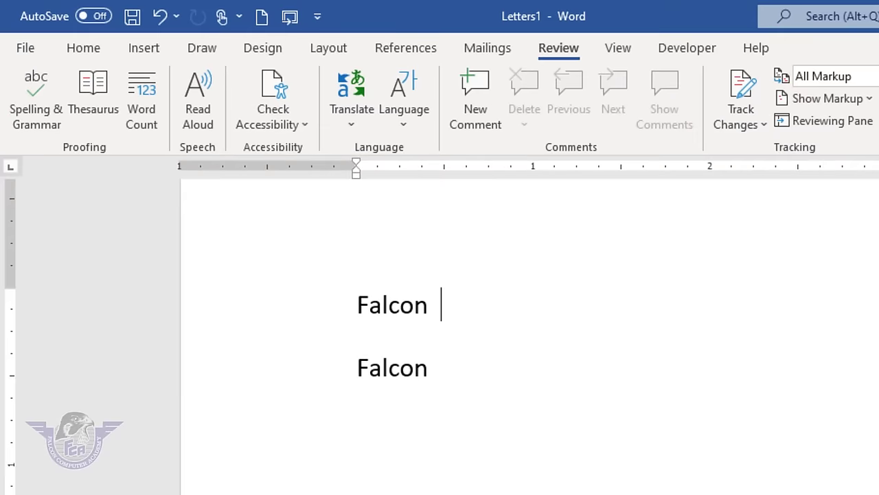
key(ctrl+a)
- Replace the Falcon lines with the title 'Office Mangement' and insert the missing 'a'
key(Delete)
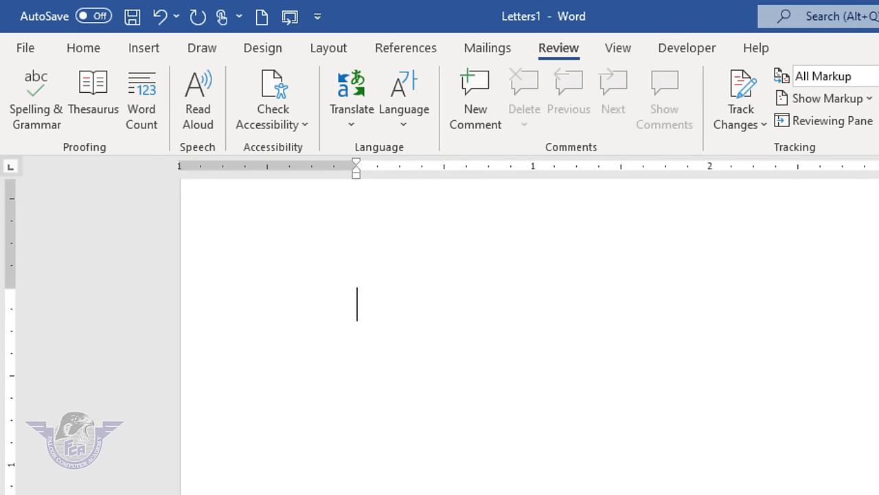
text(Office)
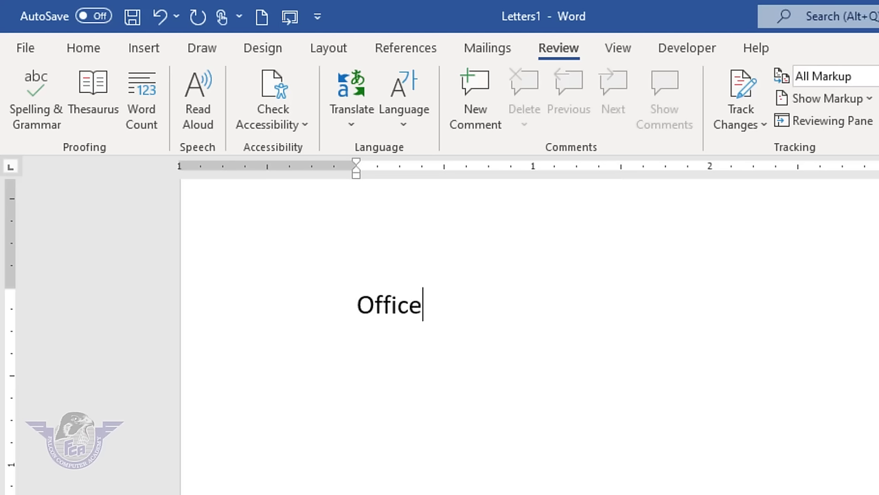
text(  M)
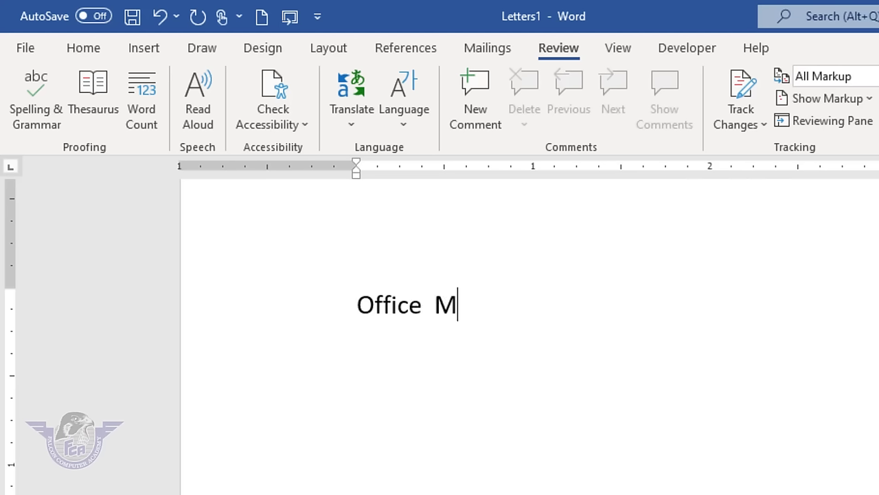
text(angement)
key(Return)
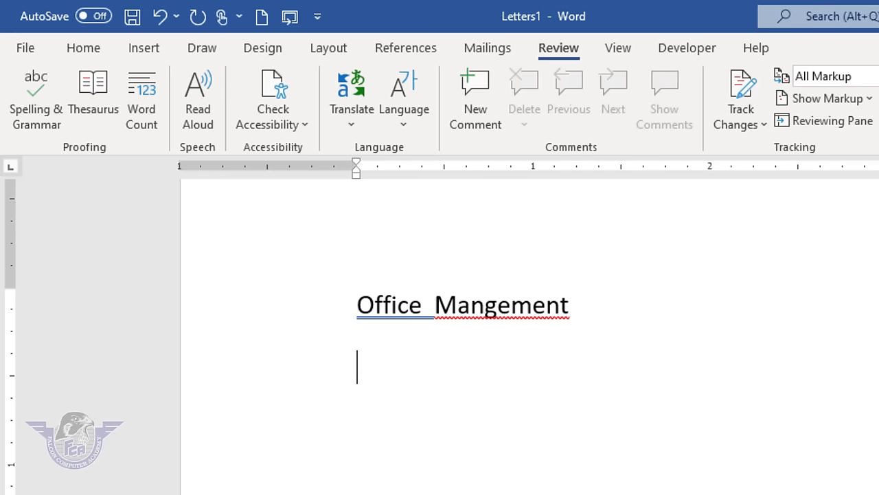
click(487, 312)
text(a)
click(605, 324)
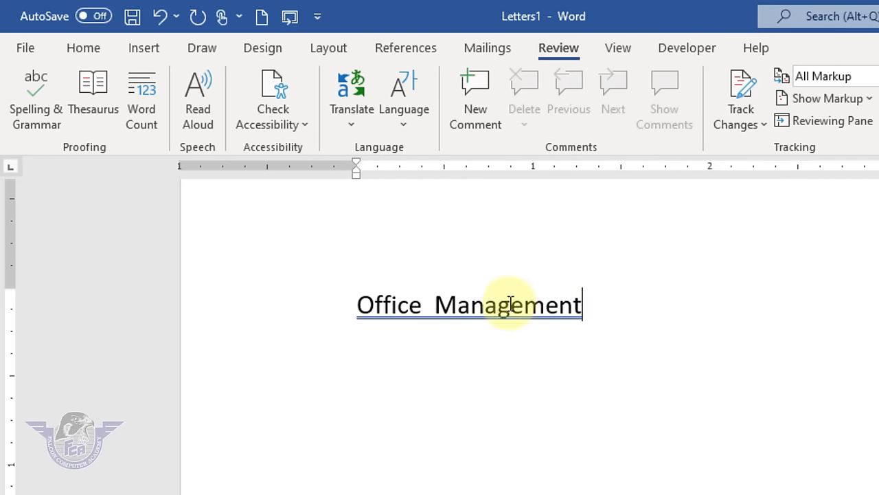
- Spell-check the title, accept the single-spaced 'Office Management' suggestion, then clear the page
drag(506, 305, 349, 305)
click(55, 127)
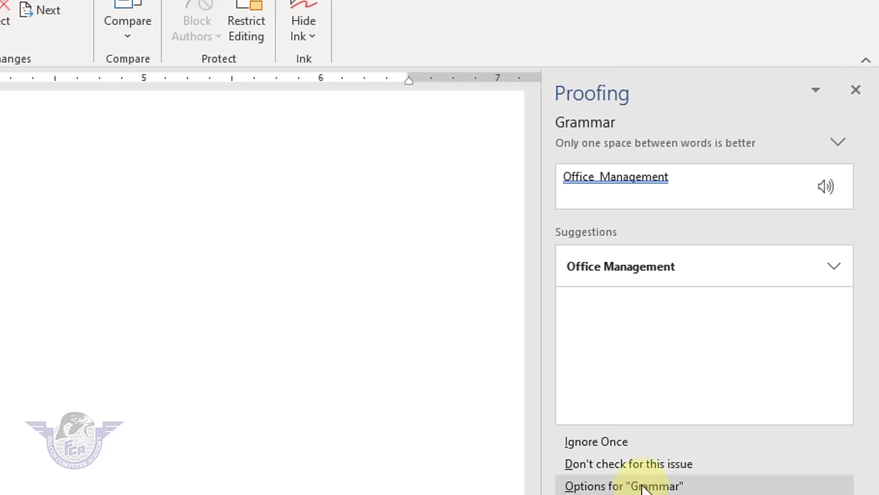
drag(669, 180, 540, 184)
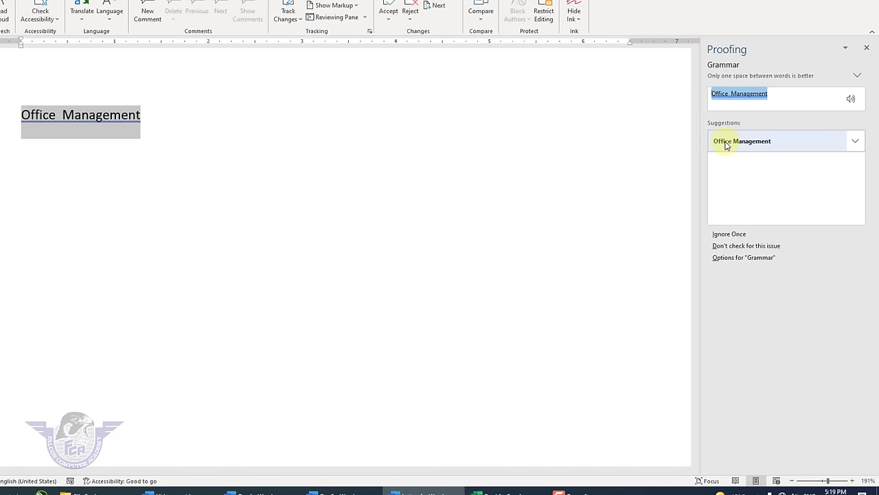
click(727, 144)
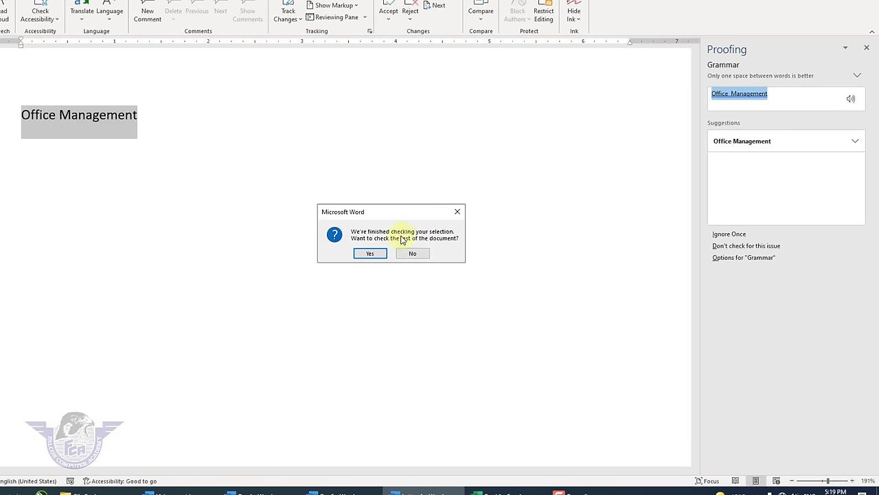
click(373, 257)
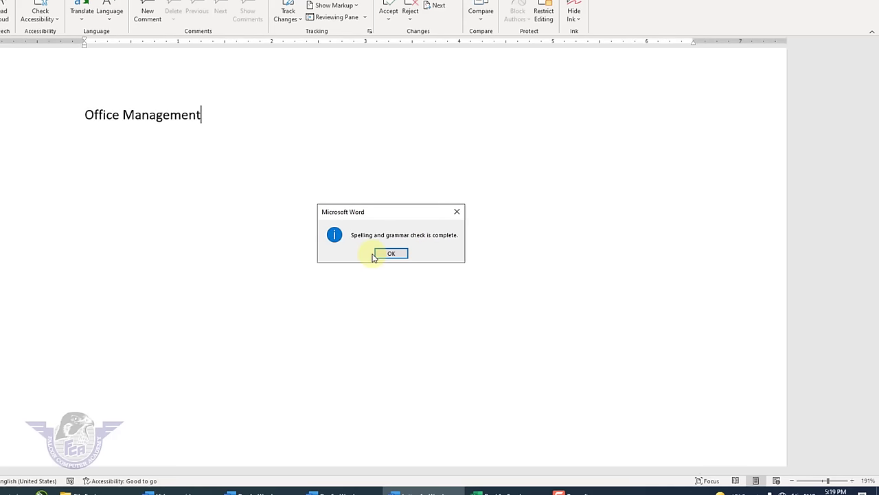
click(392, 252)
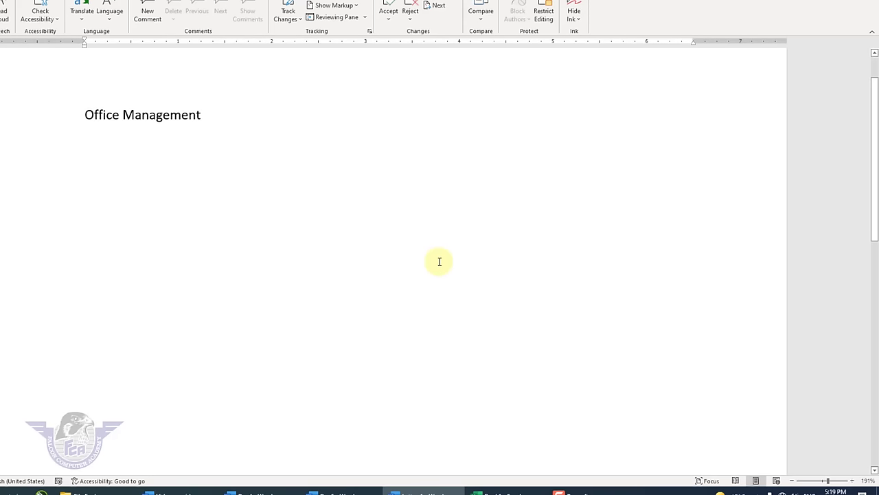
key(ctrl+a)
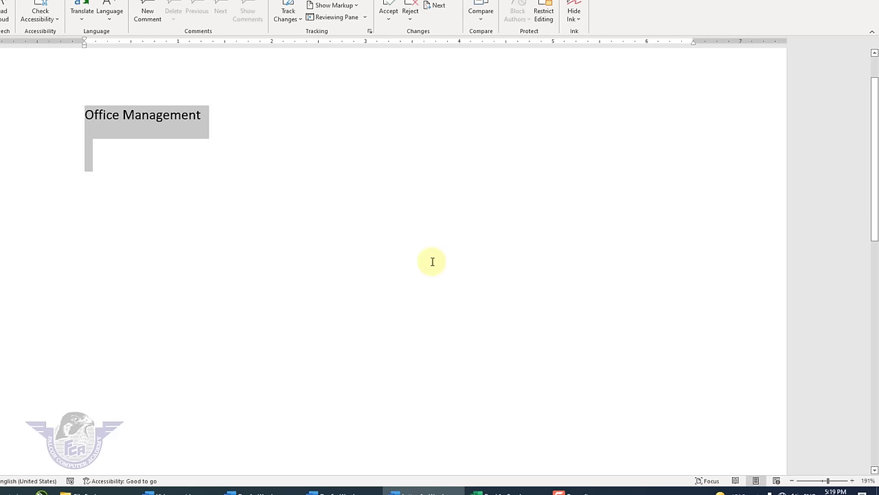
key(Delete)
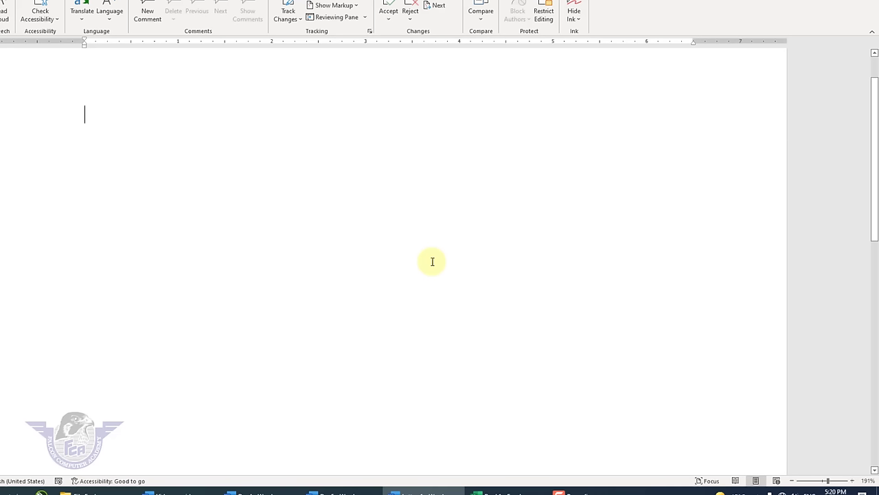
- Type a first name and add it to the dictionary through Spelling & Grammar
text(Amesh)
key(Return)
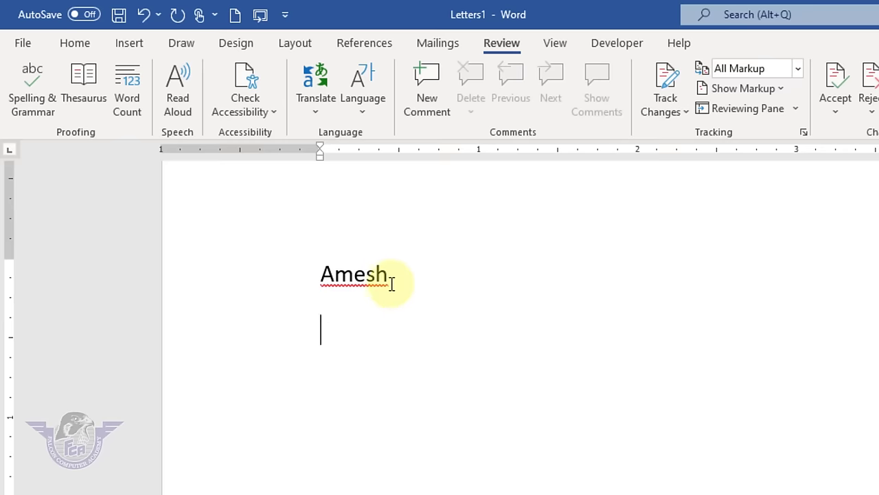
triple_click(320, 274)
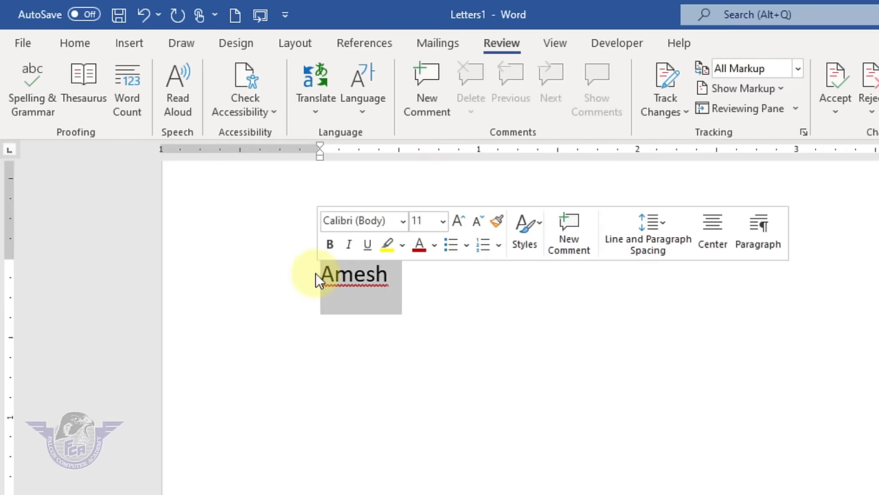
click(392, 322)
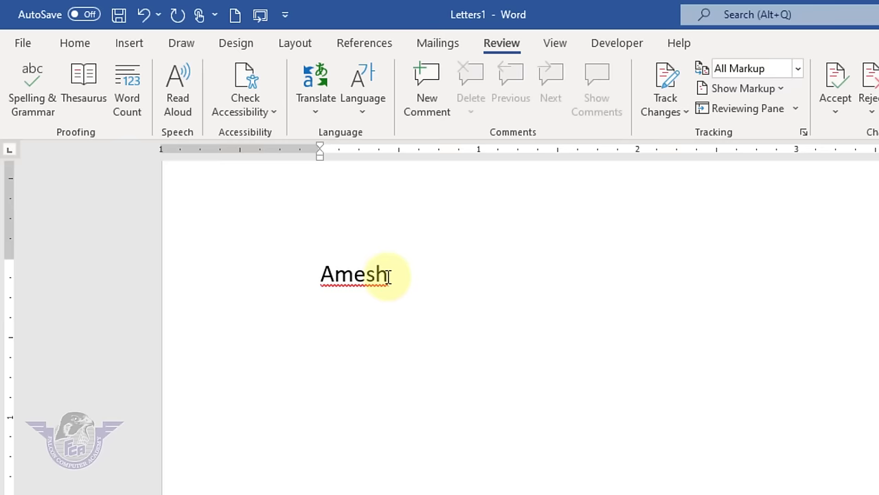
triple_click(303, 277)
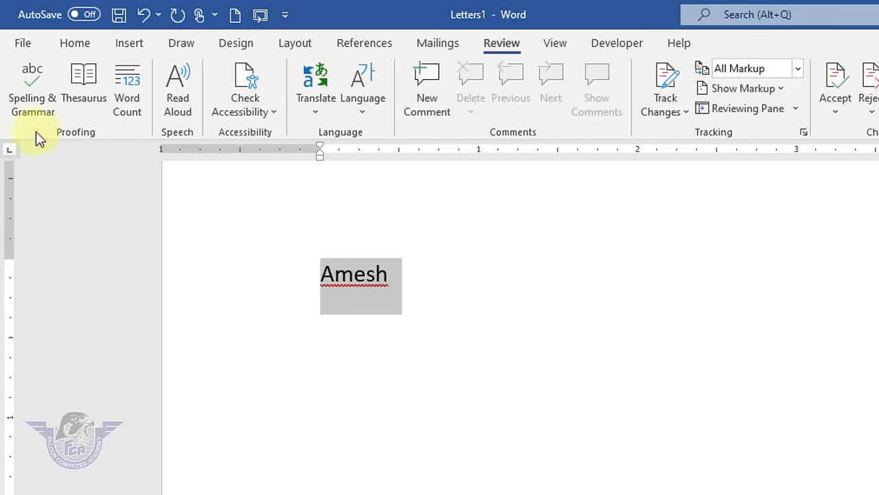
click(29, 111)
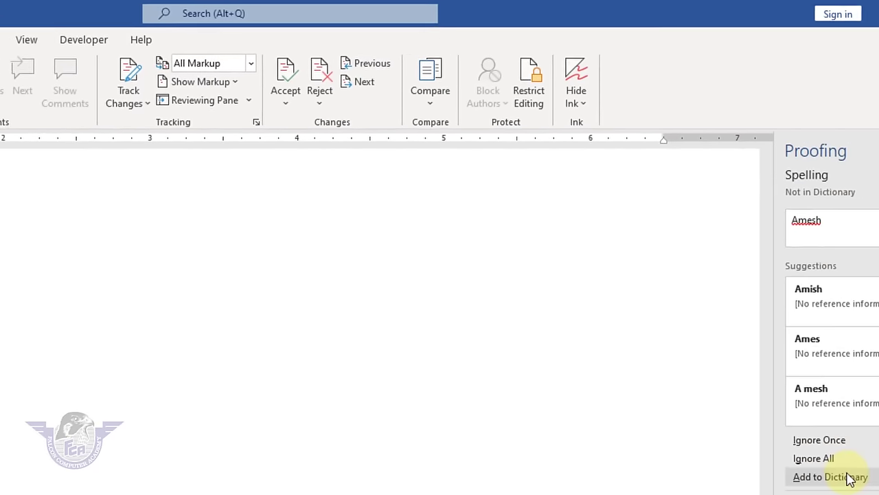
click(678, 466)
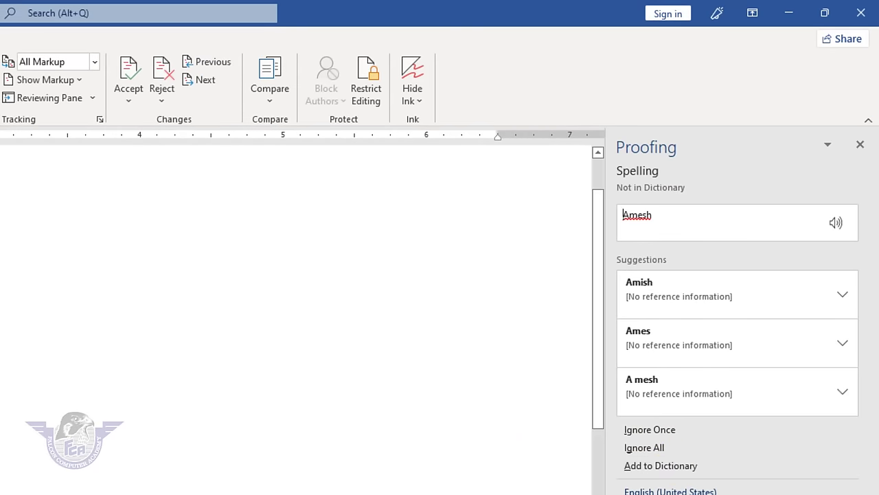
- Add the name to the dictionary from the right-click menu and rerun the F7 check
right_click(337, 275)
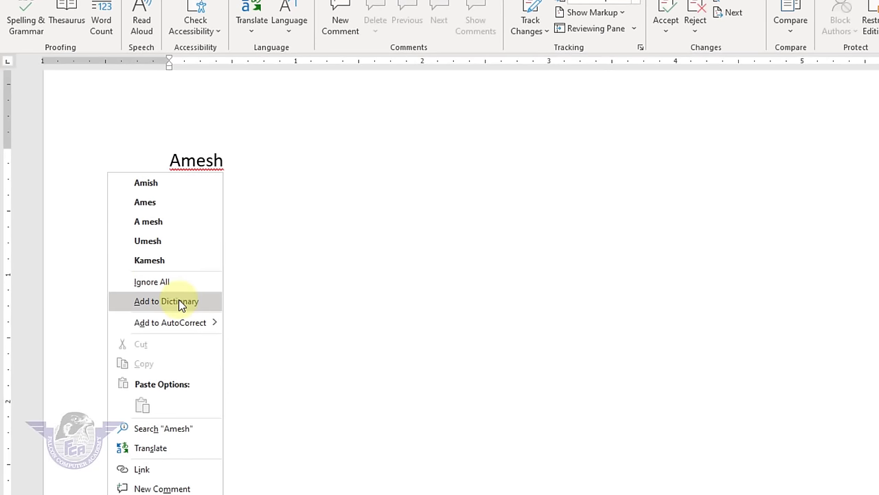
click(371, 291)
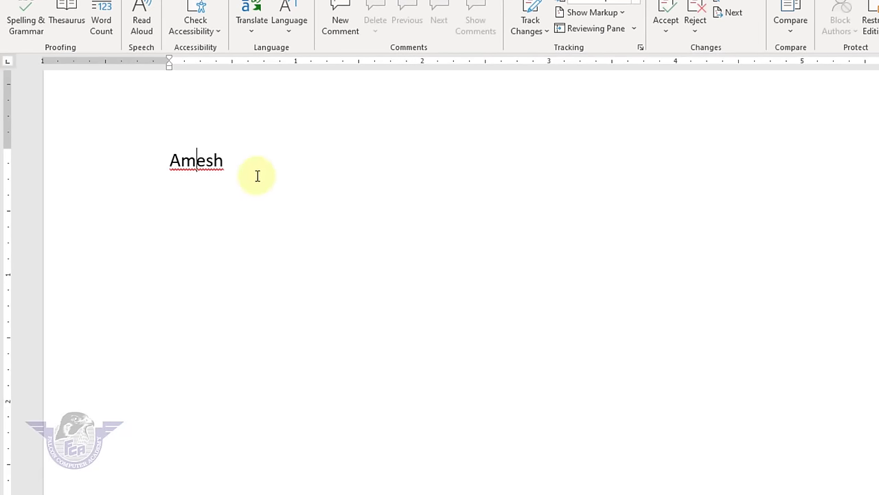
double_click(214, 161)
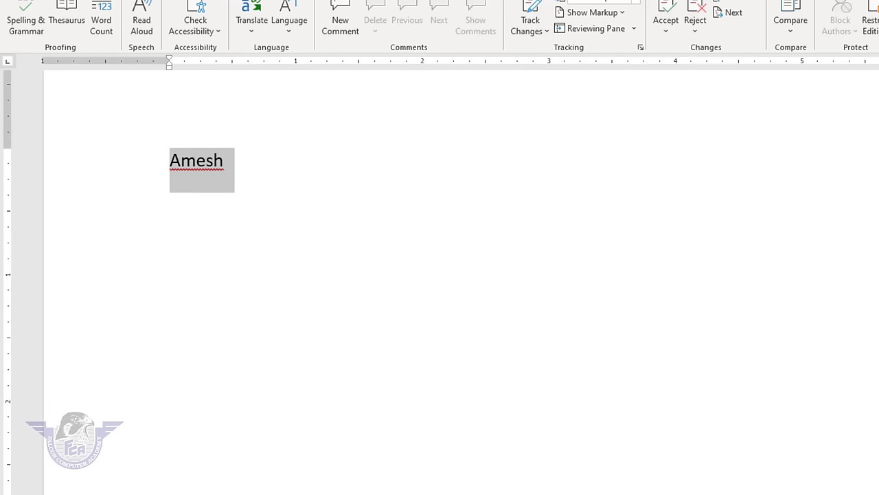
key(F7)
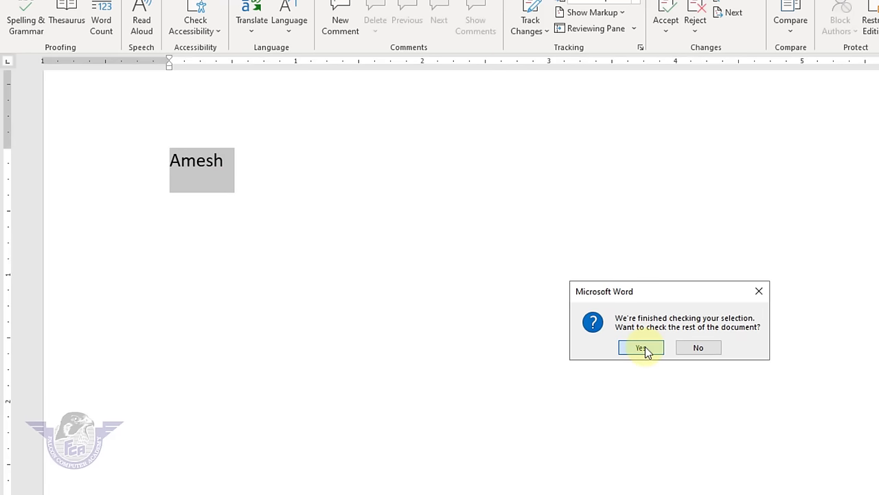
click(643, 347)
click(669, 348)
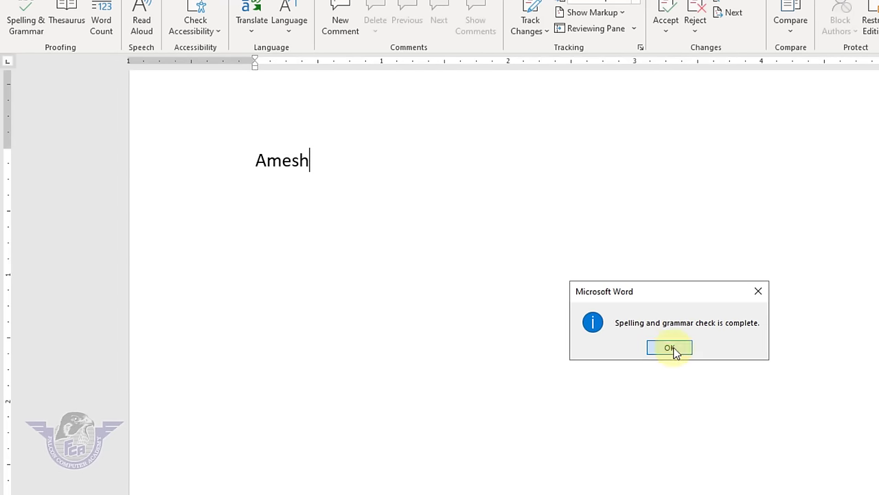
- Delete the name and retype it on a new line to confirm it isn't flagged
click(232, 156)
key(Delete)
key(Return)
key(Return)
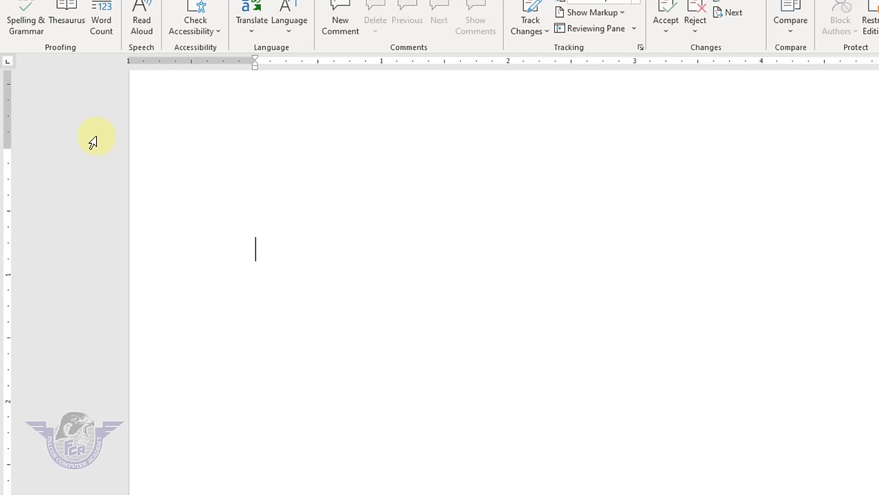
text(Amesh)
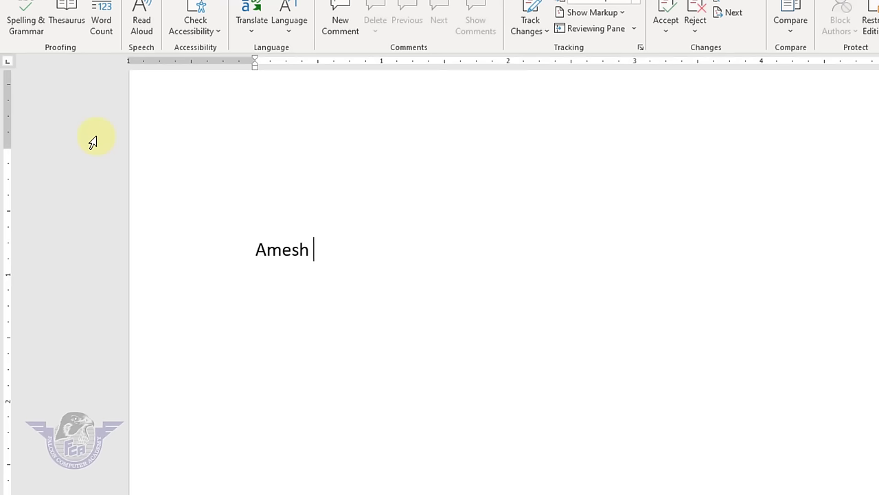
key(Return)
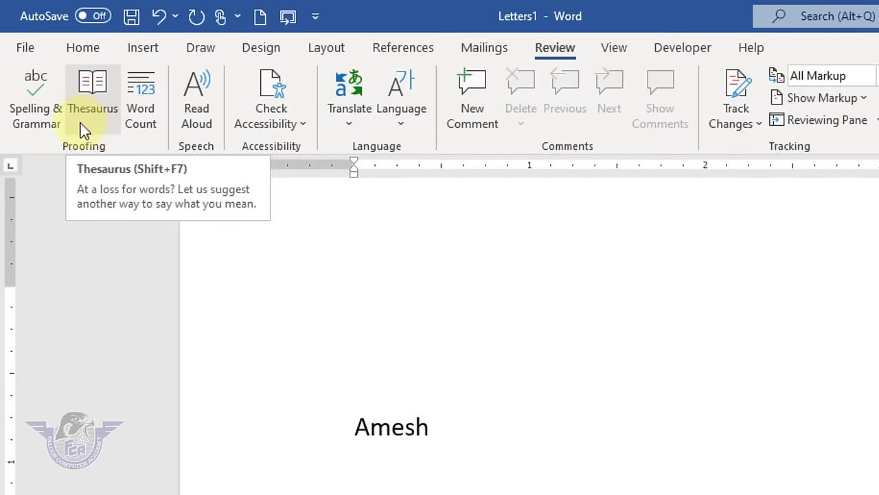
- Replace the name line with the word 'Final' and select it
click(204, 419)
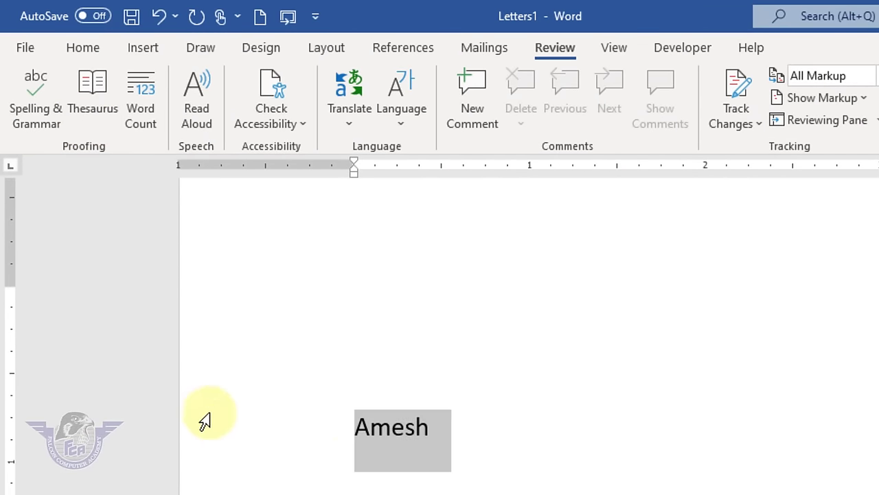
key(Delete)
text(Final)
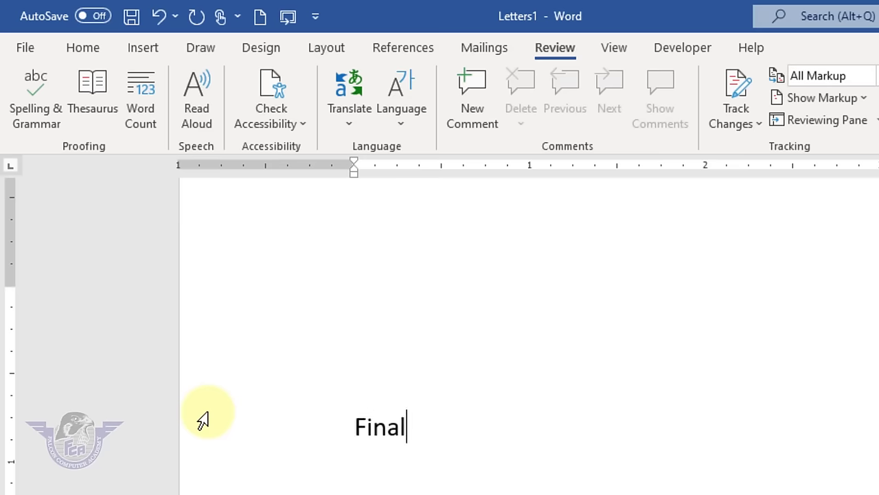
key(Return)
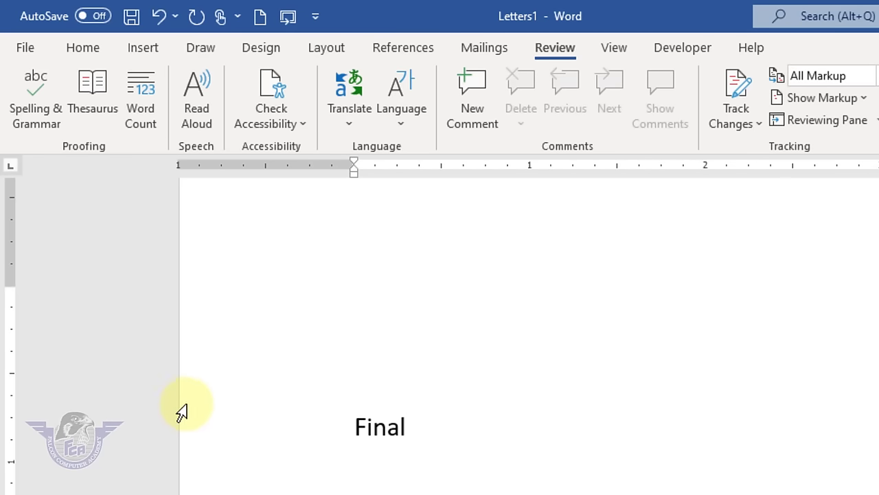
click(412, 442)
click(275, 411)
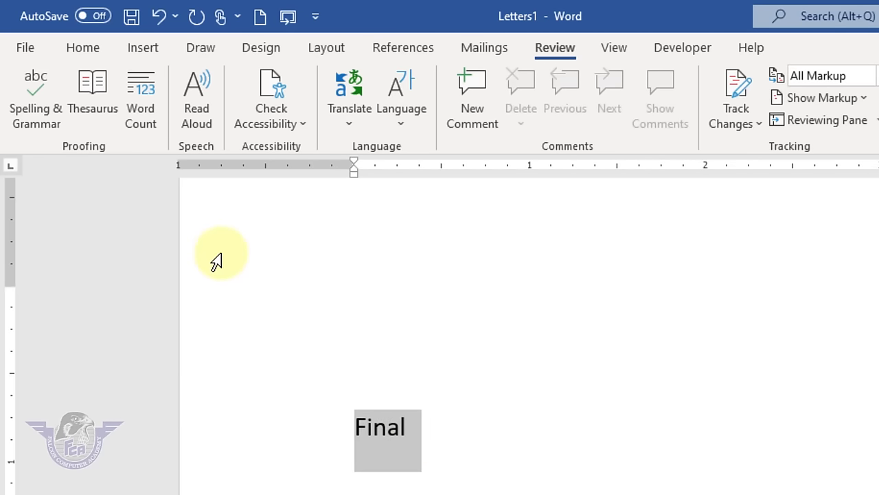
- Replace 'Final' with the thesaurus synonym 'Ending' and close the Thesaurus pane
click(103, 113)
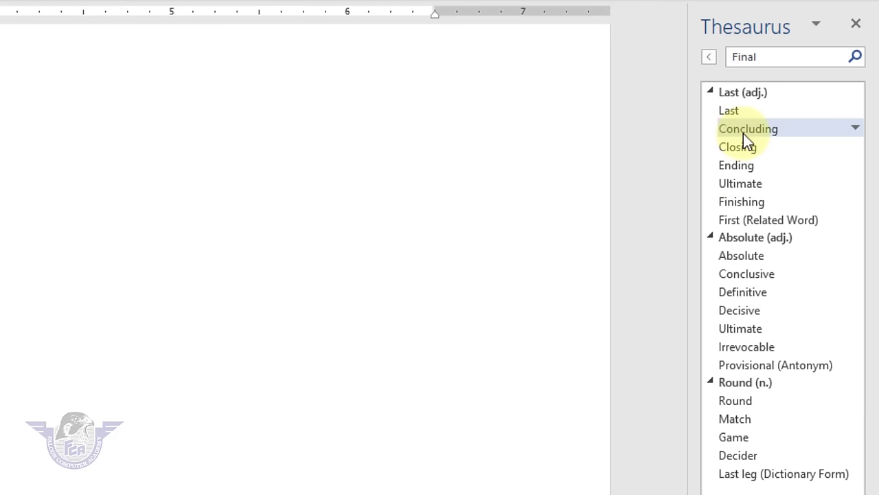
right_click(742, 165)
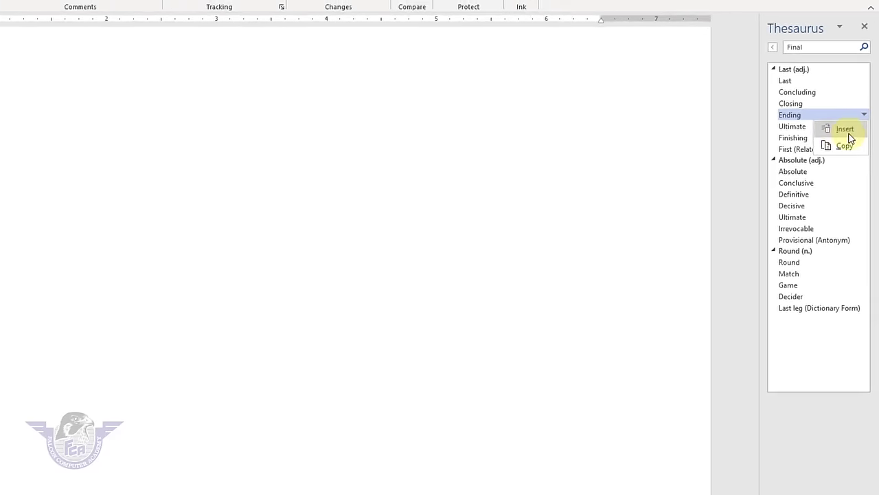
click(850, 116)
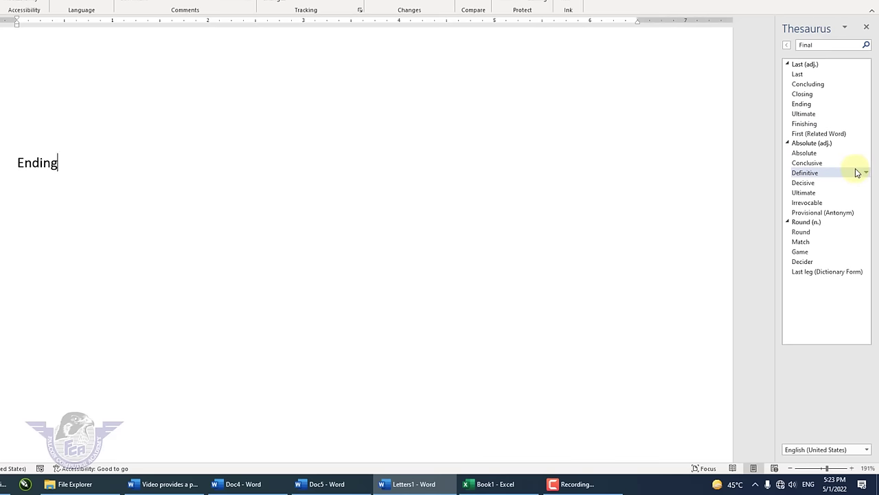
click(866, 26)
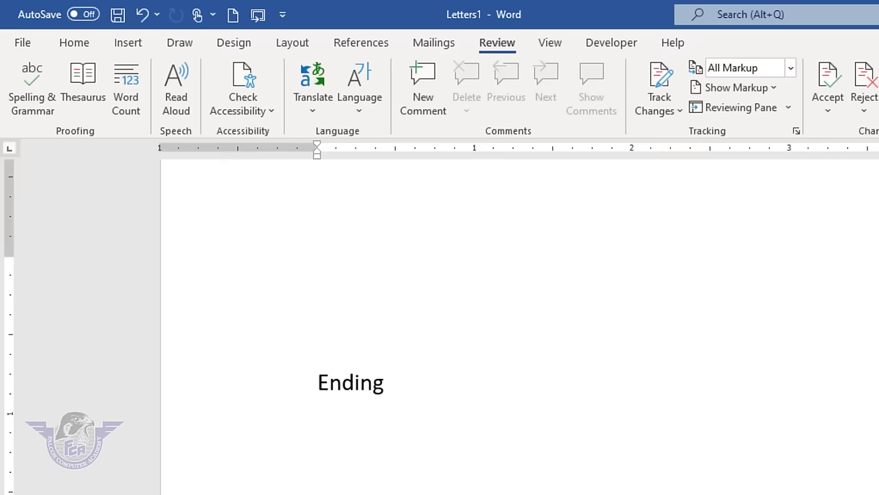
- Replace the Ending line with 'falcon computer academy', fixing the typo, and repeat it with Ctrl+Y
key(shift+Up)
key(shift+Up)
key(shift+Up)
key(shift+Up)
key(Delete)
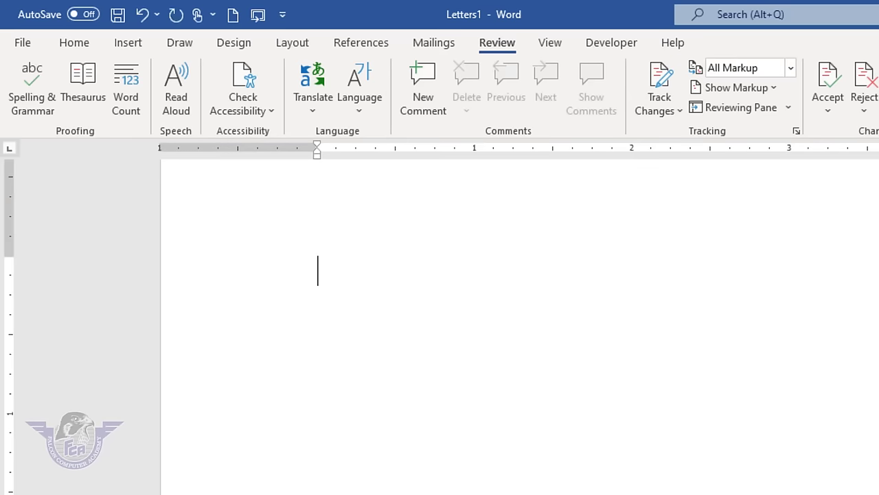
text(falcon)
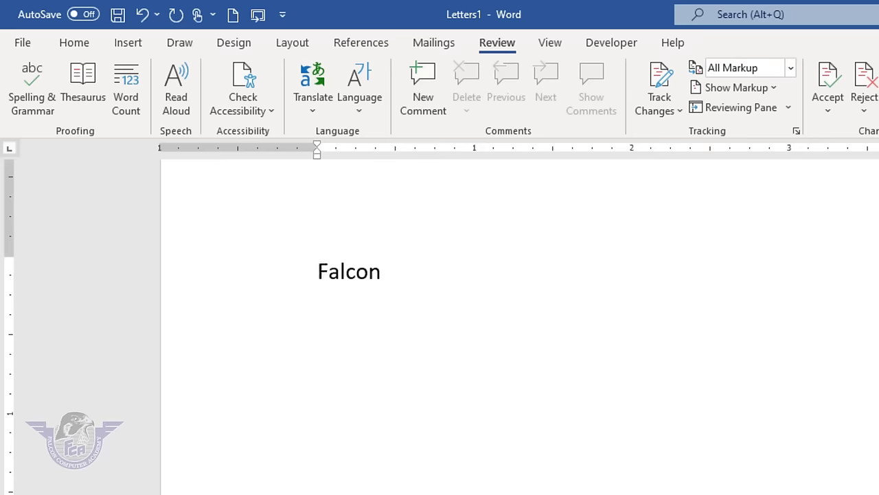
text(compter)
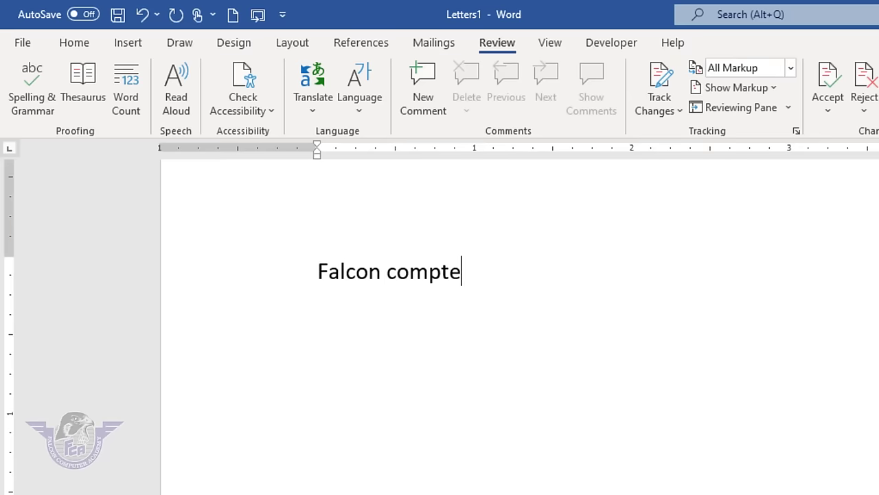
key(BackSpace)
key(BackSpace)
key(BackSpace)
text(uter academy)
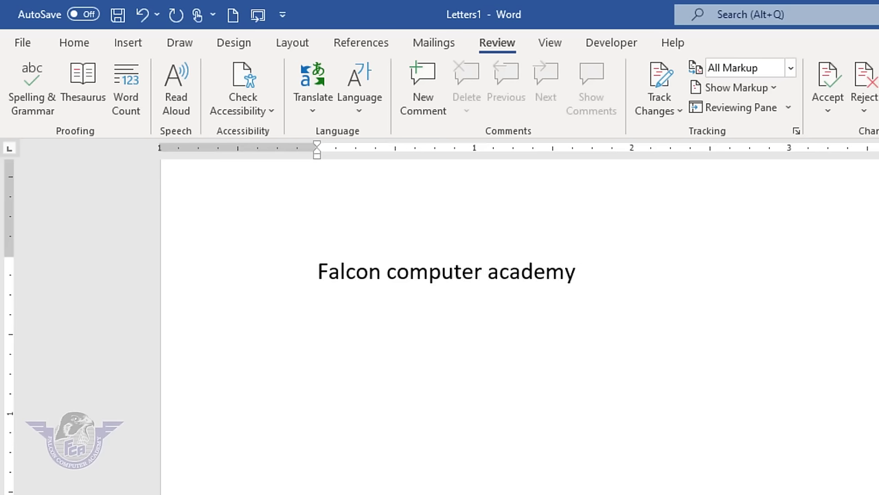
key(ctrl+y)
key(ctrl+y)
key(ctrl+y)
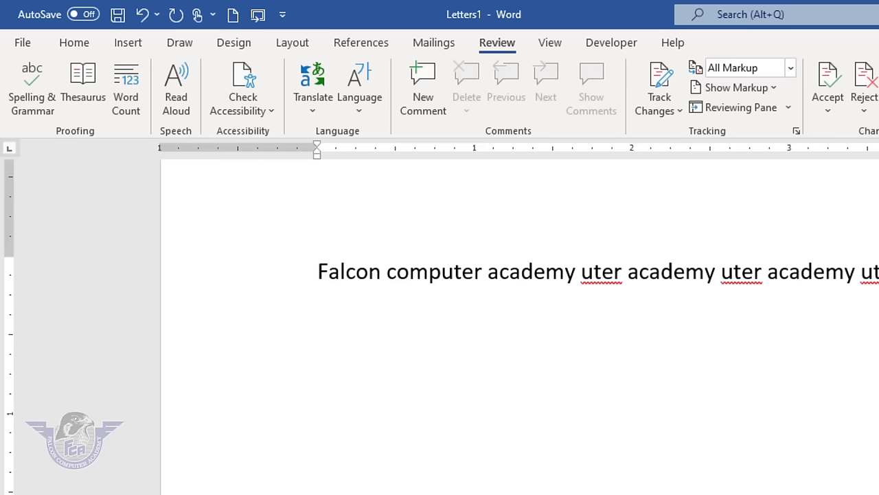
- Clear the line, type 'Falcon computer academy' and repeat it with F4 to fill fourteen lines
key(ctrl+a)
key(BackSpace)
text(Falcon )
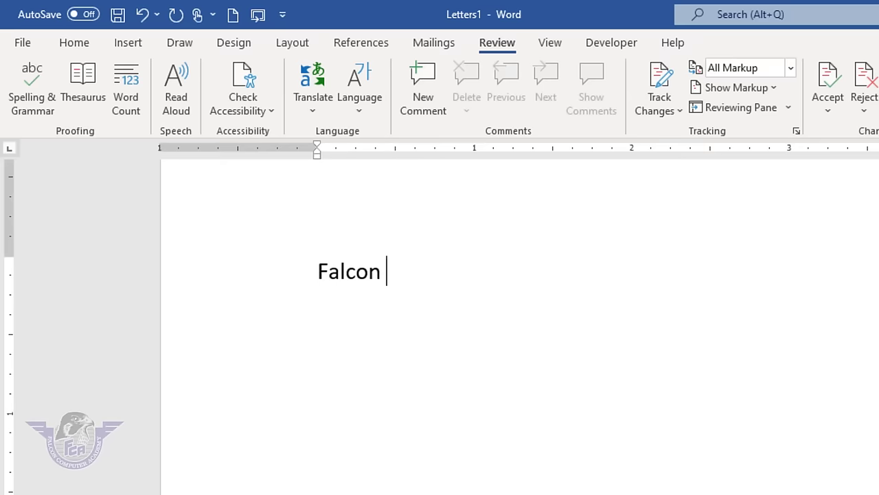
text(computer academy)
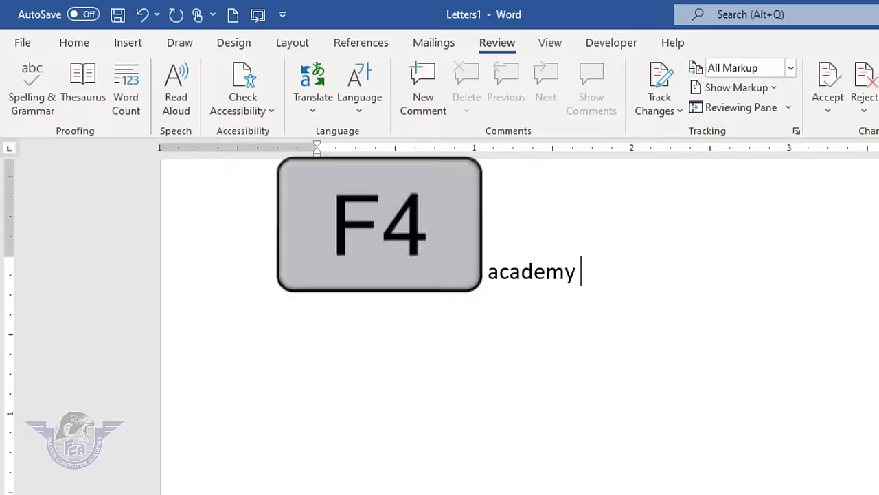
key(F4)
key(F4)
key(F4)
key(F4)
key(F4)
key(F4)
key(F4)
key(F4)
key(F4)
key(F4)
key(F4)
key(F4)
key(F4)
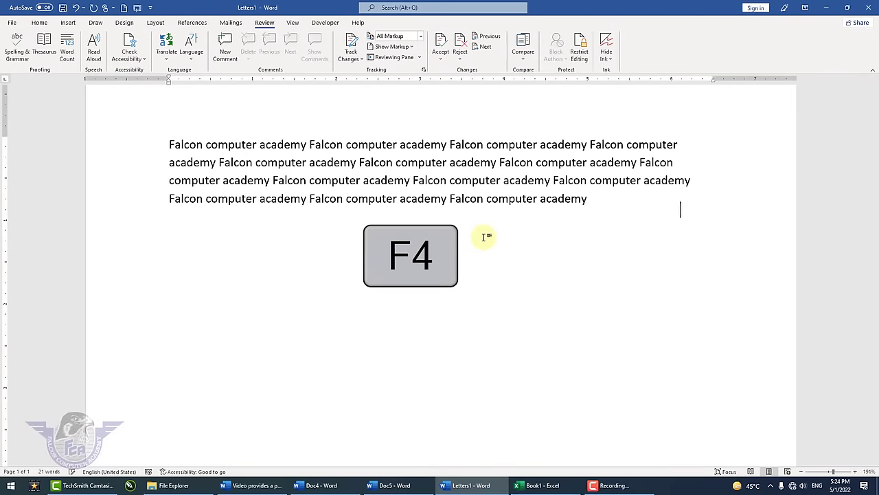
key(F4)
key(F4)
key(F4)
key(F4)
key(F4)
key(F4)
key(F4)
key(F4)
key(F4)
key(F4)
key(F4)
key(F4)
key(F4)
key(F4)
key(F4)
key(F4)
key(F4)
key(F4)
key(F4)
key(F4)
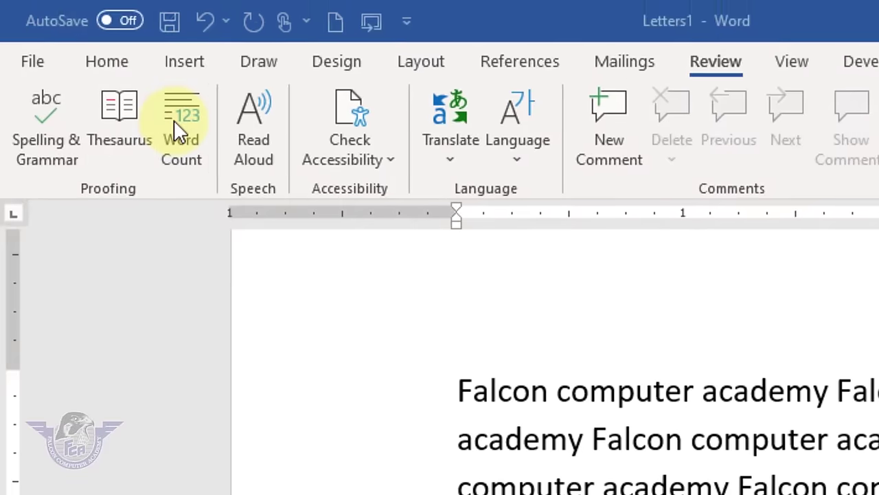
click(66, 48)
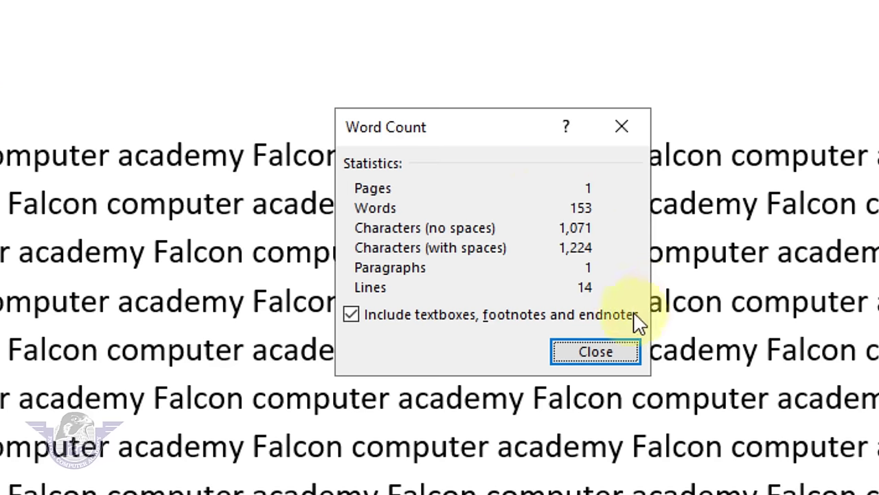
click(584, 352)
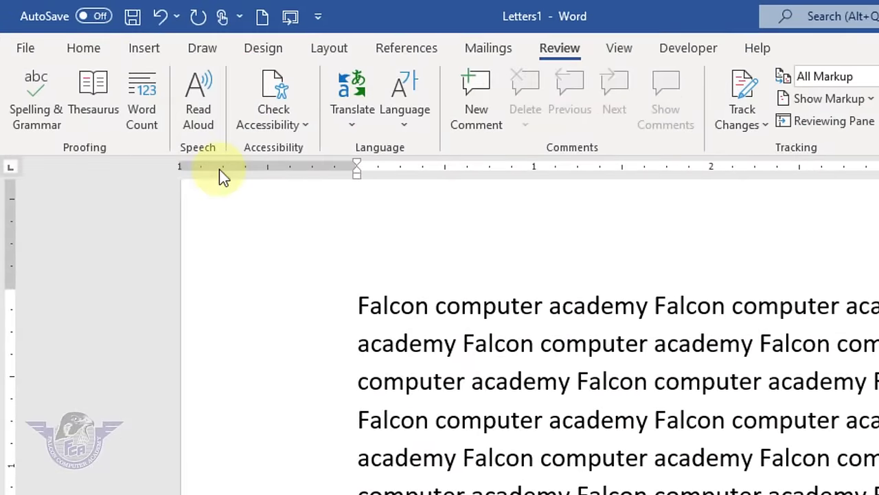
- Replace the repeated text with a sample paragraph generated by =rand(1,6)
drag(5, 492, 5, 272)
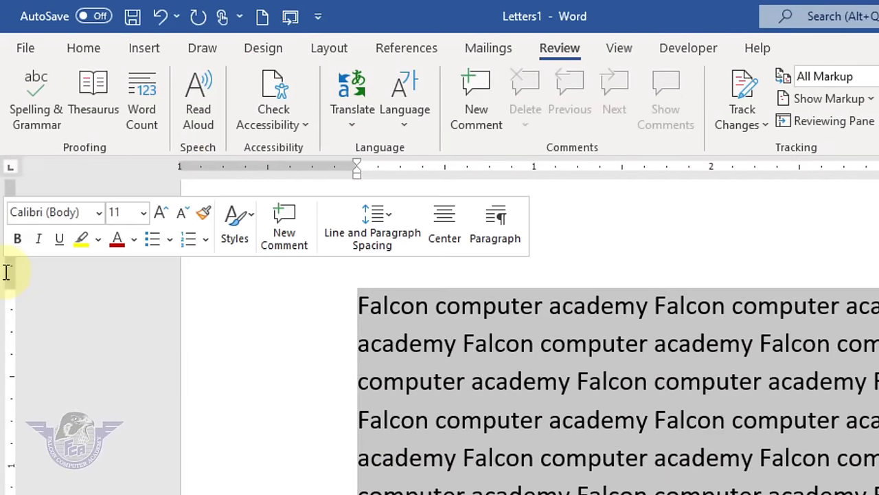
key(Delete)
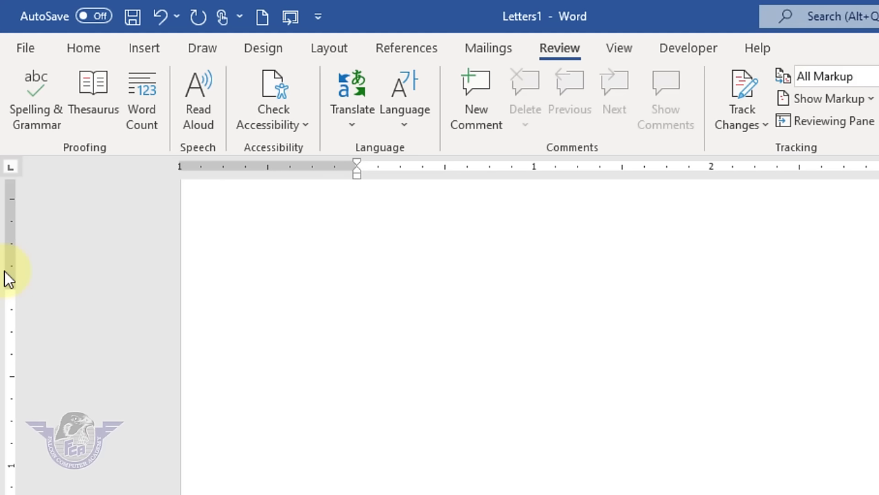
text(=rand(1,6)
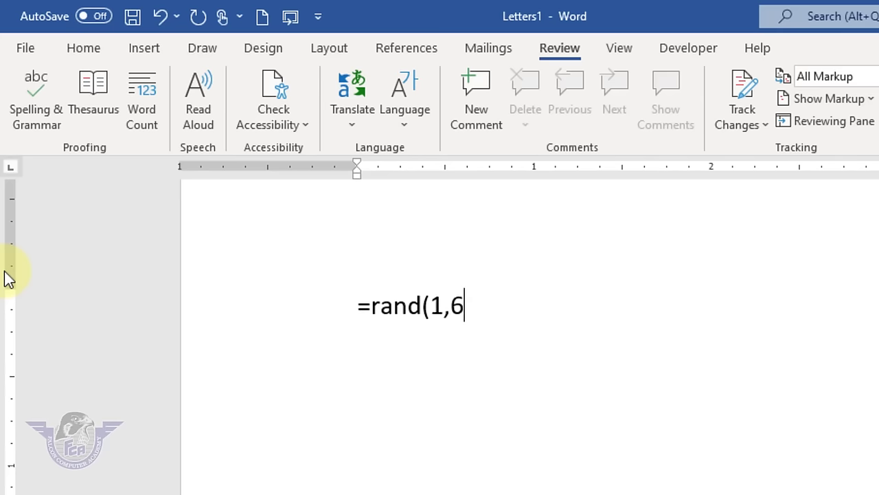
text())
key(Return)
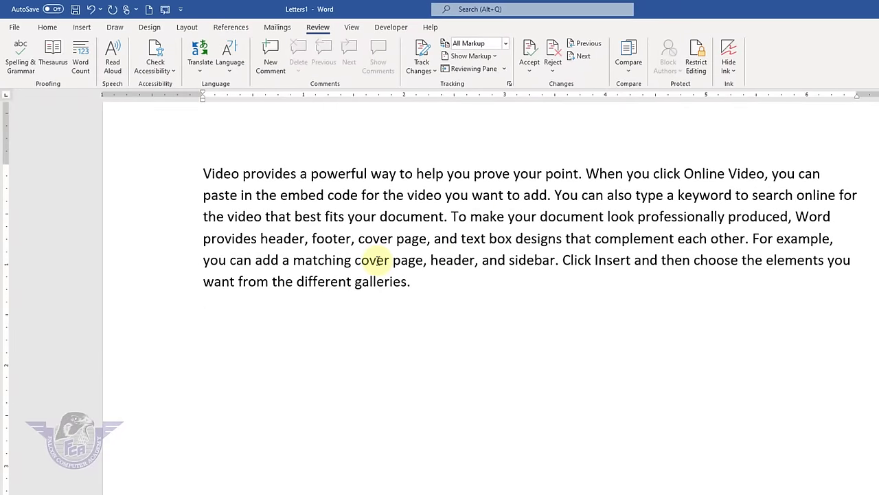
drag(428, 286, 173, 187)
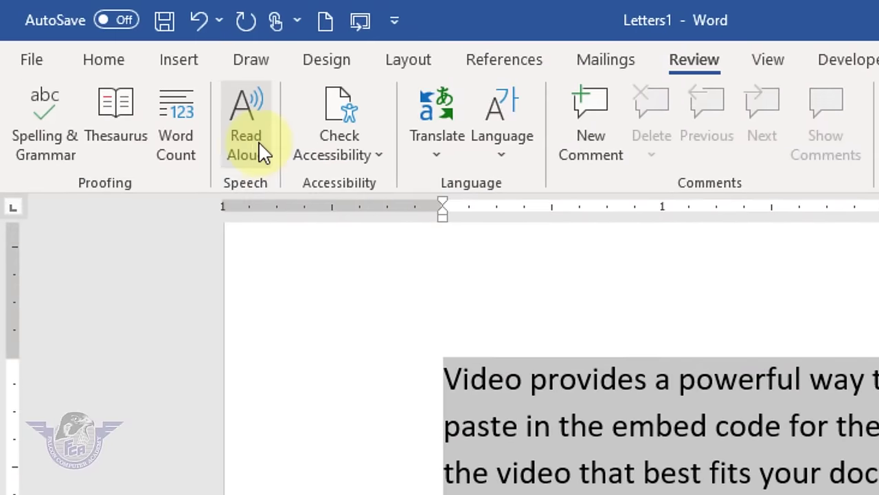
- Read the paragraph aloud and switch the voice to Microsoft Zira
click(256, 154)
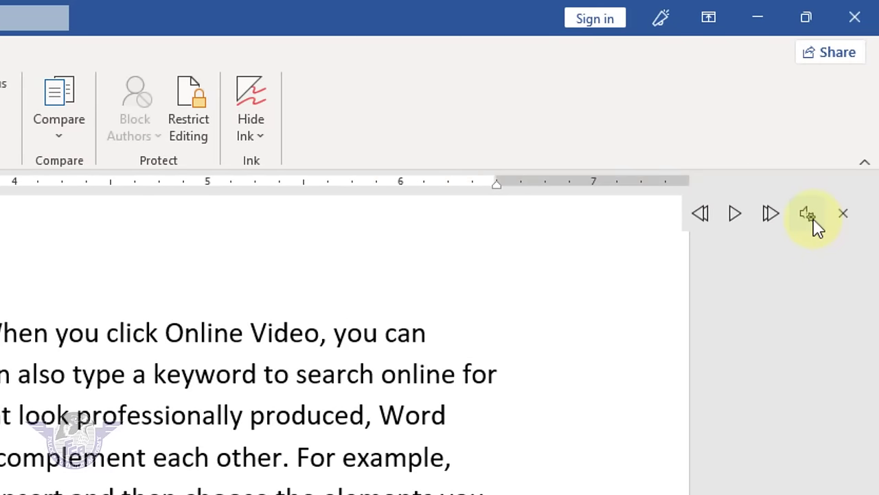
click(814, 221)
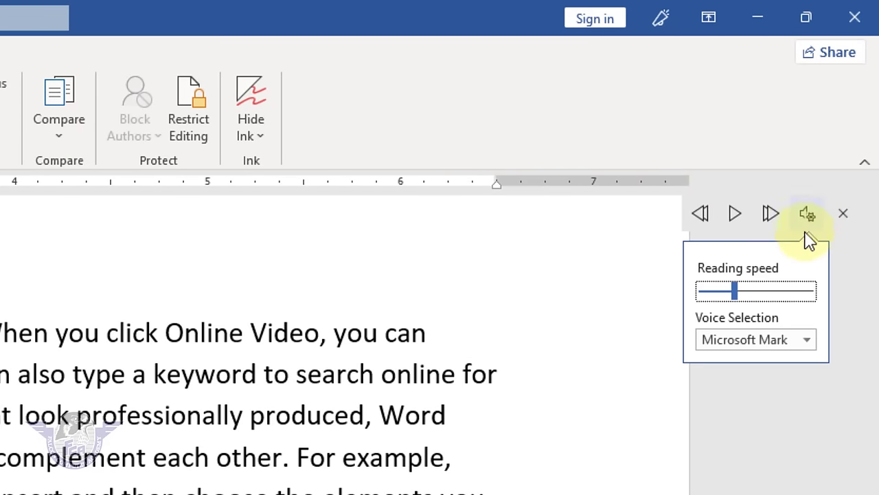
click(807, 340)
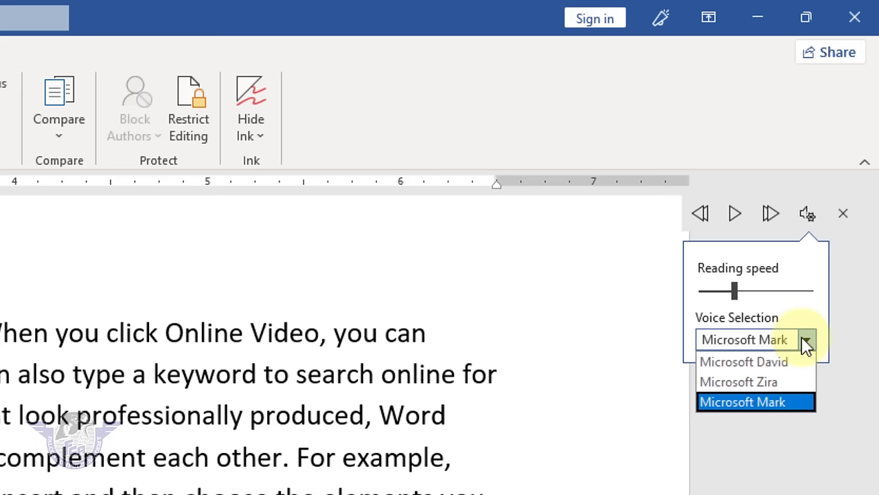
click(781, 389)
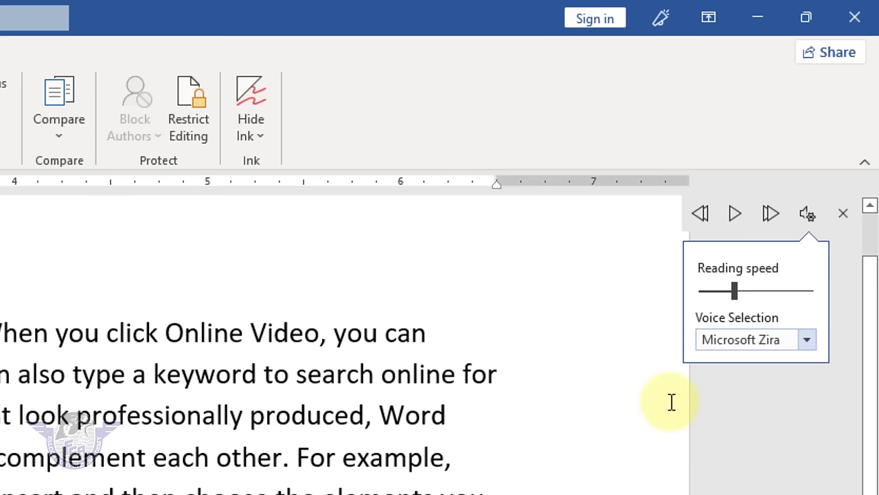
click(679, 402)
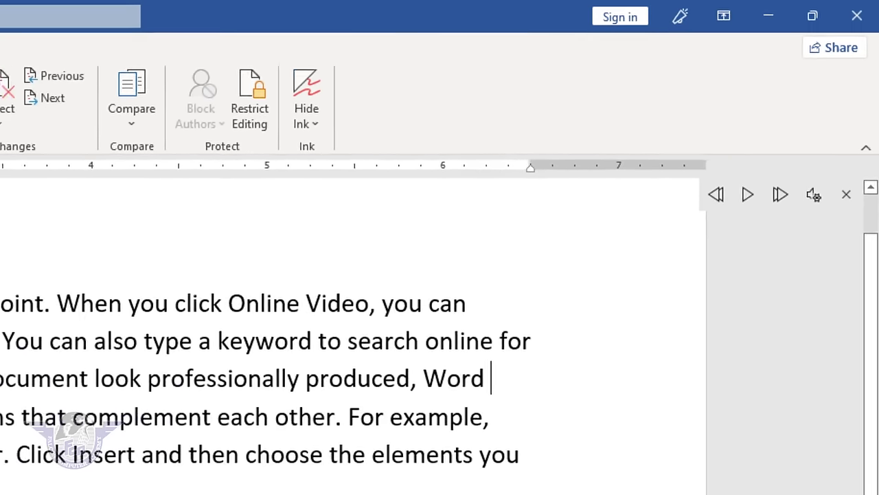
- Read the whole paragraph aloud again at a slightly faster speed, then pause
key(ctrl+a)
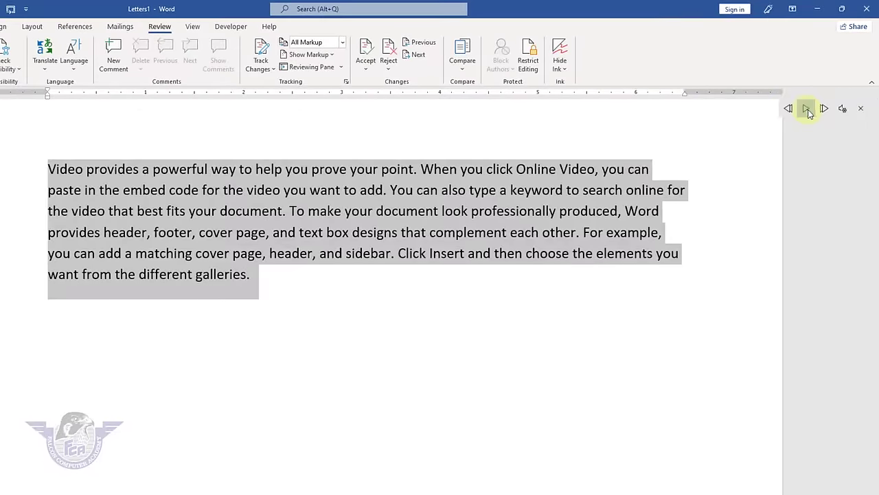
click(807, 109)
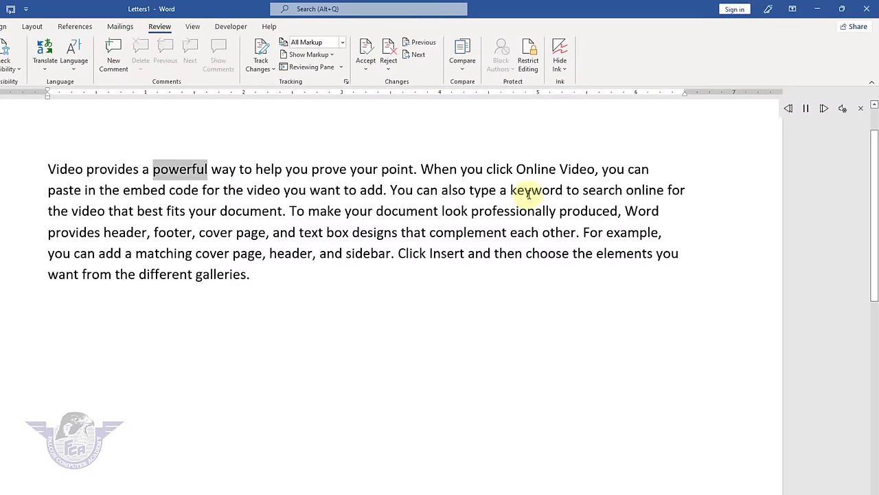
click(808, 110)
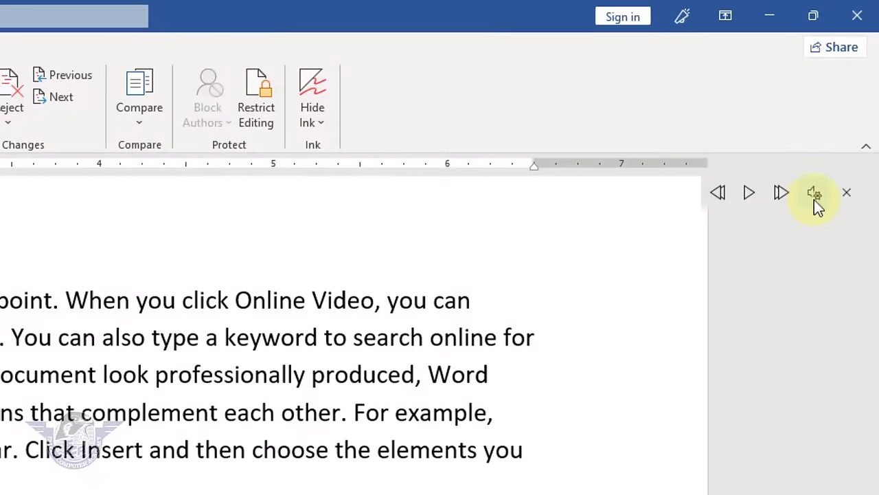
click(843, 110)
drag(751, 262, 758, 262)
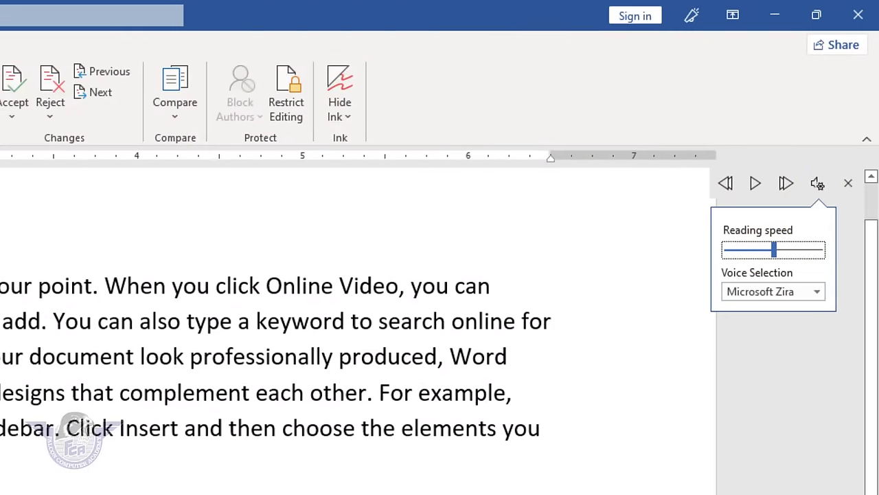
drag(200, 300, 28, 159)
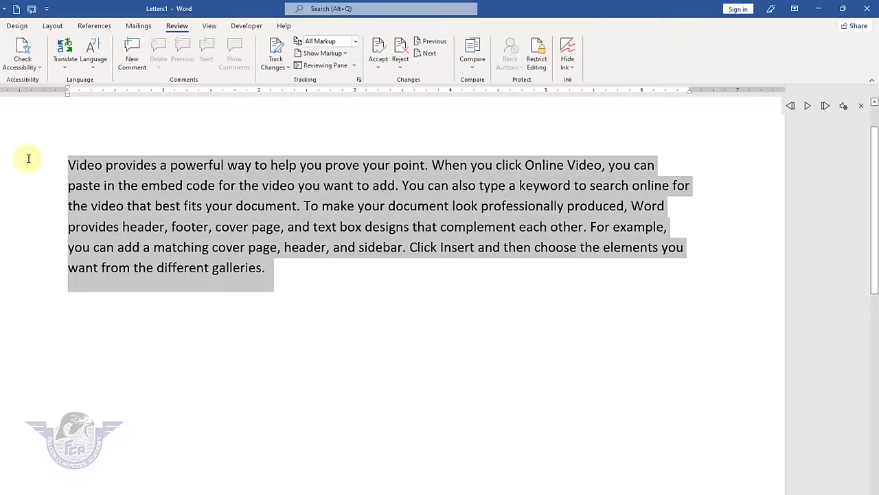
click(808, 107)
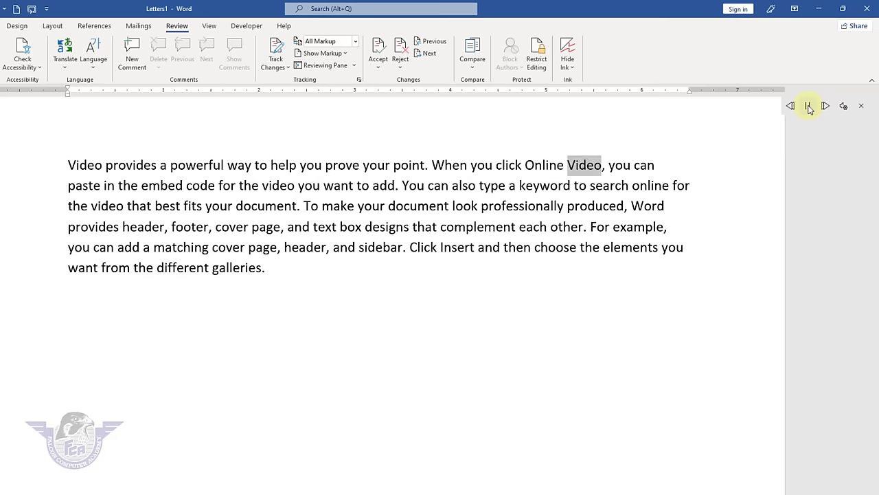
click(809, 106)
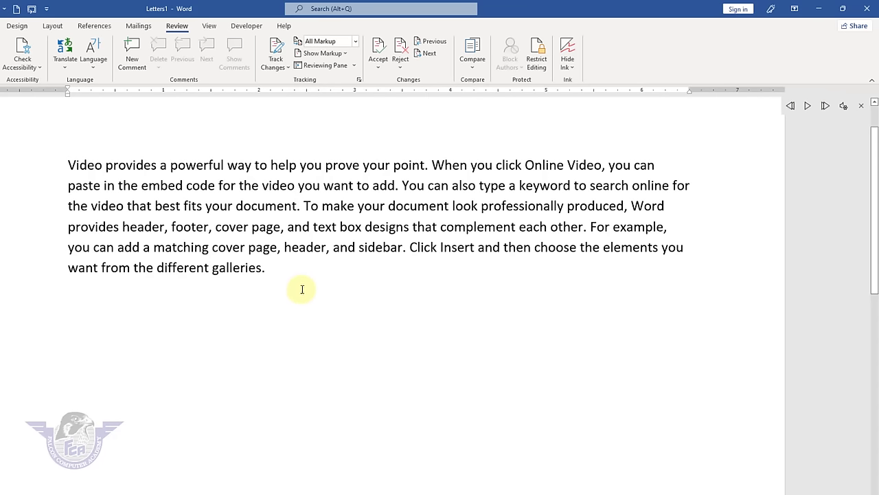
click(300, 288)
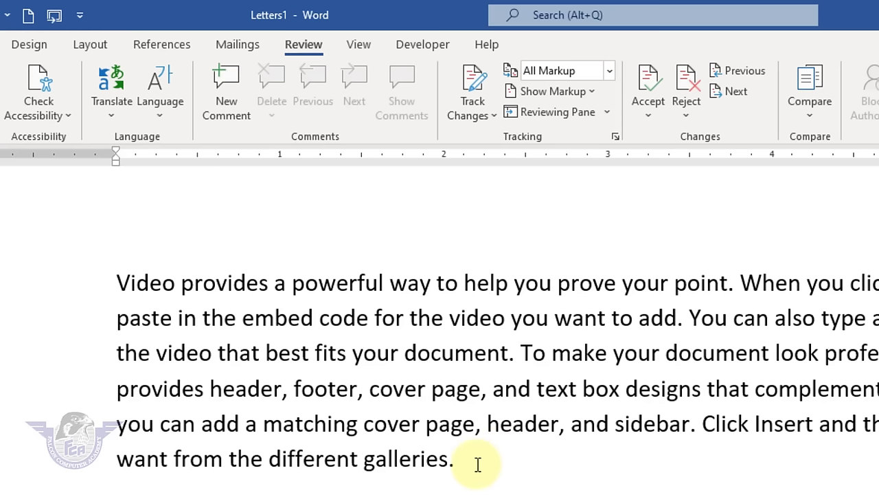
- Translate the selected video paragraph into Urdu with Translate Selection, keeping Urdu as target
drag(477, 460, 93, 282)
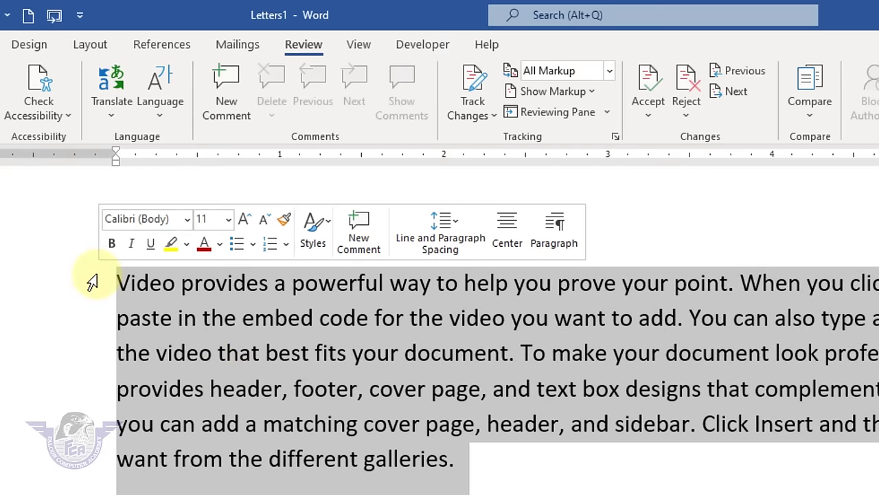
click(110, 93)
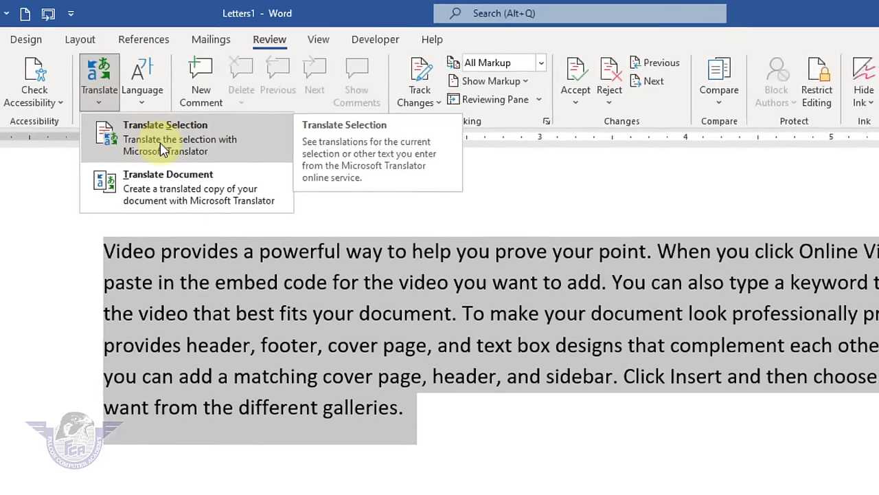
click(178, 161)
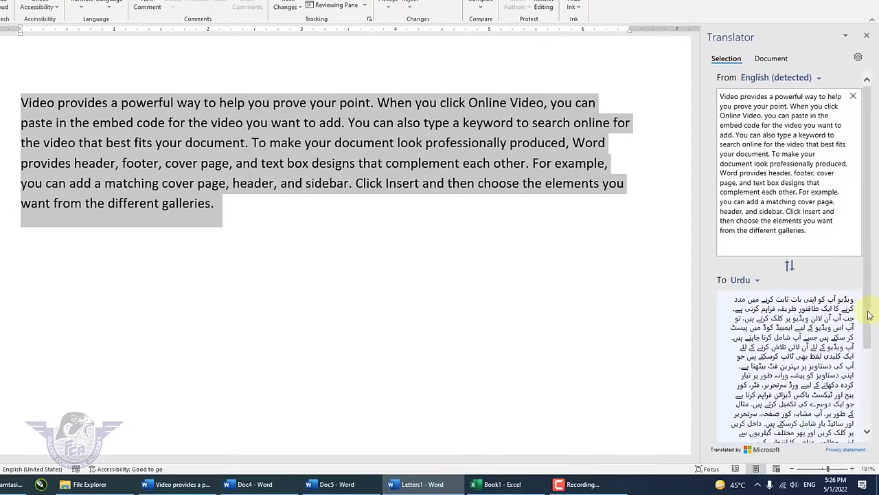
scroll(869, 316, down, 3)
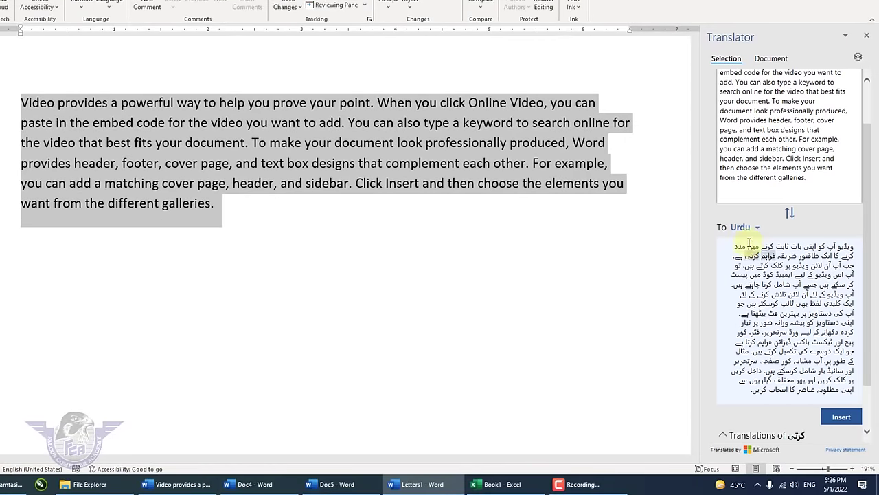
click(760, 229)
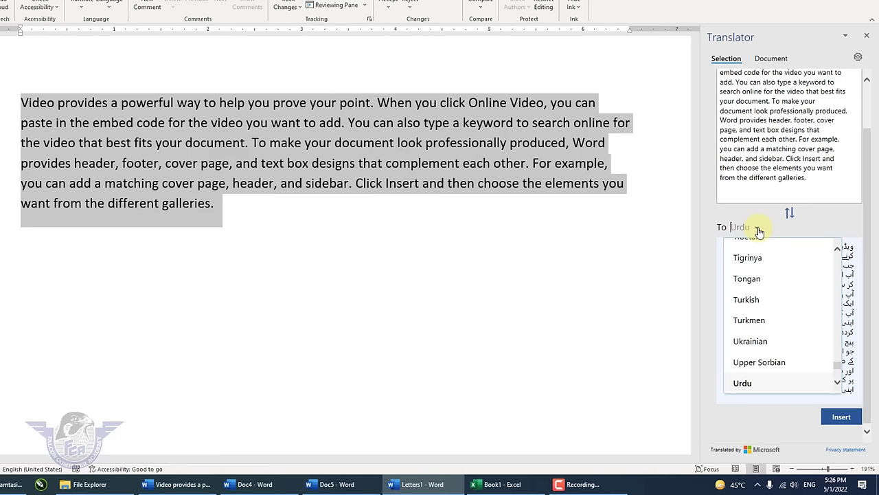
click(759, 229)
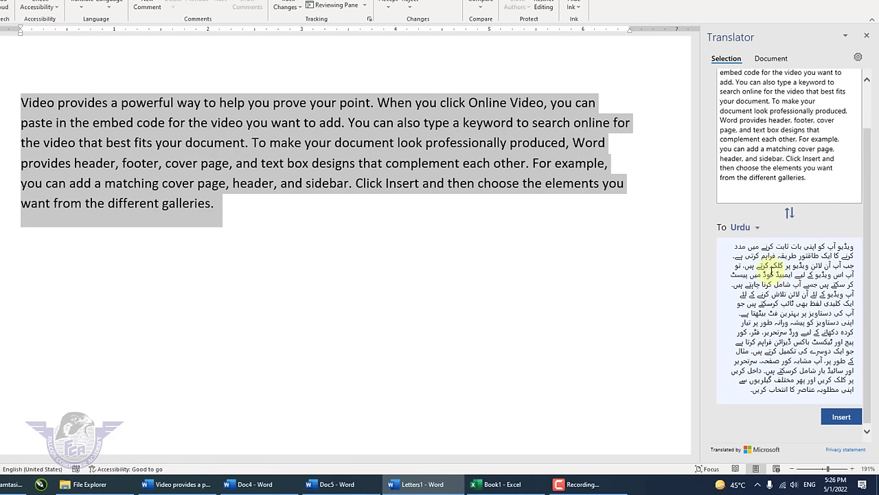
drag(746, 386, 820, 379)
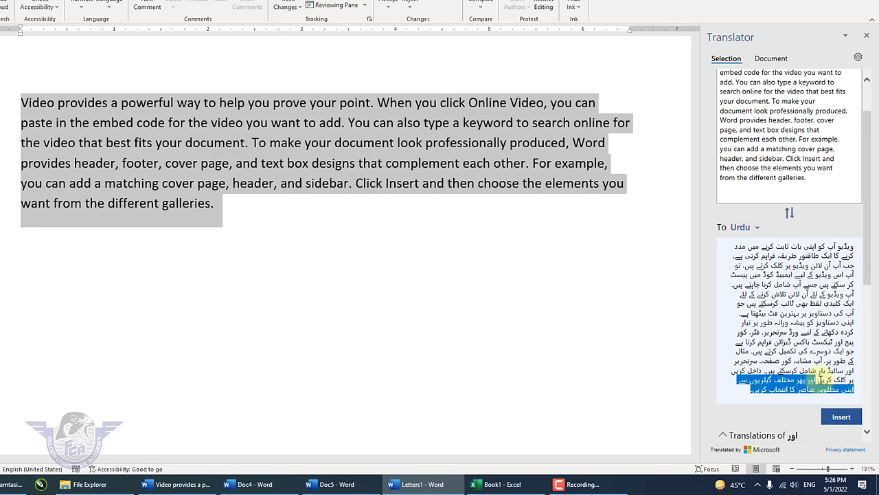
click(244, 224)
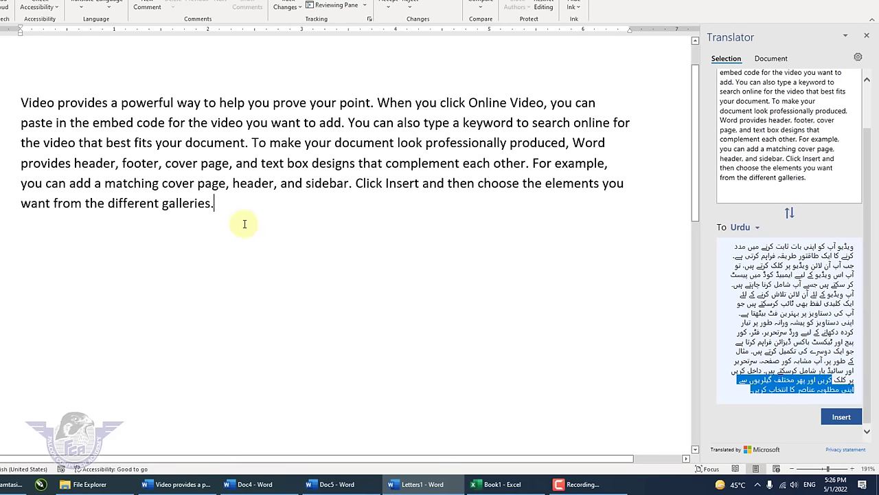
text(+)
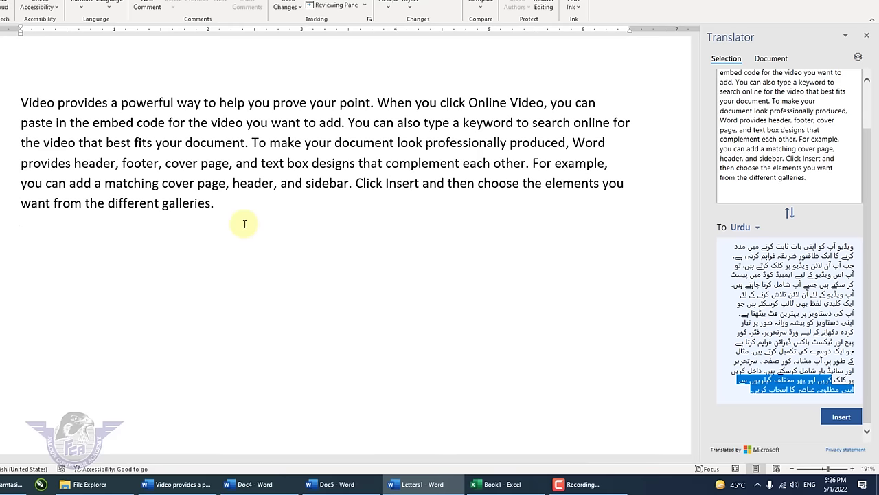
- Insert the Urdu translation below the paragraph and switch the target language to Hindi
click(841, 417)
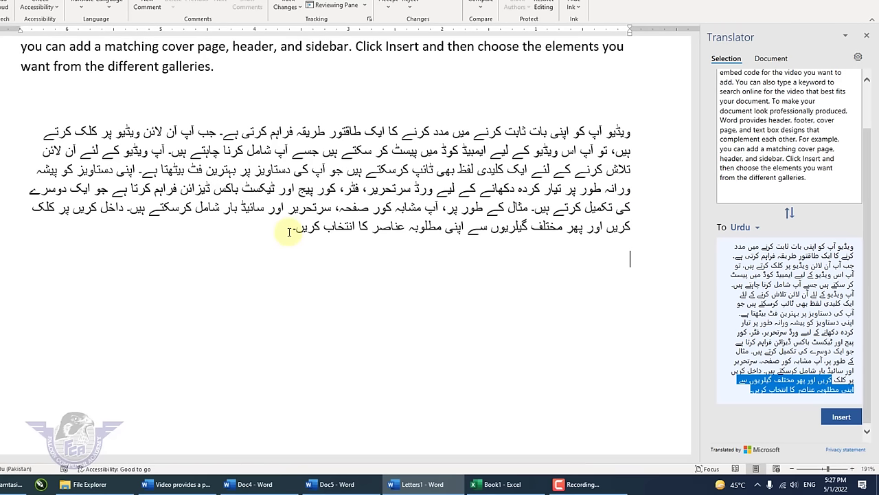
click(757, 228)
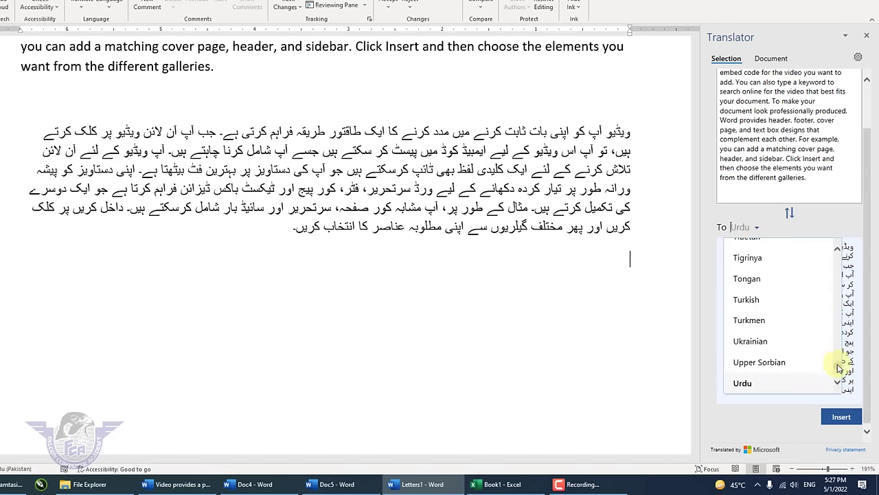
drag(838, 373, 838, 318)
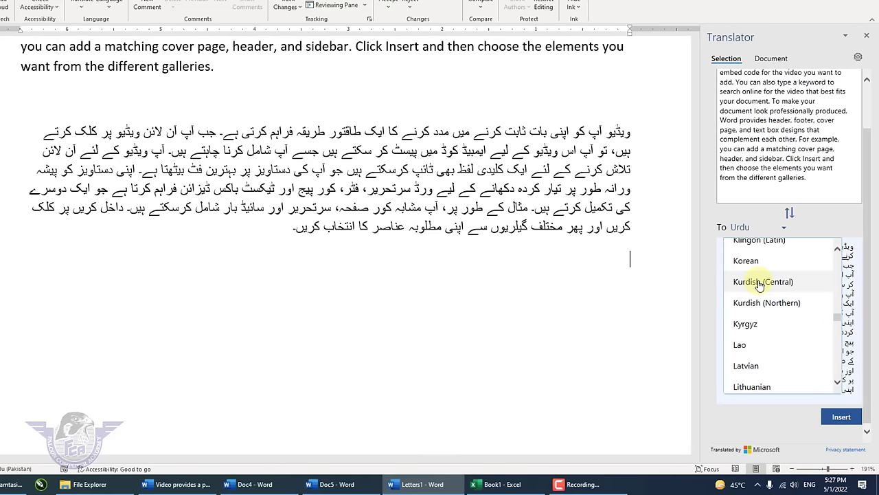
scroll(756, 330, up, 2)
scroll(766, 329, down, 3)
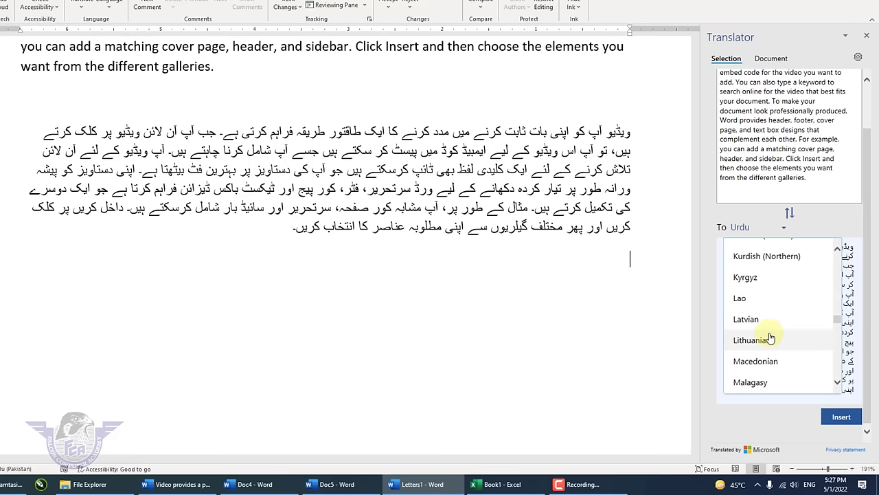
scroll(769, 336, down, 1)
scroll(769, 334, up, 7)
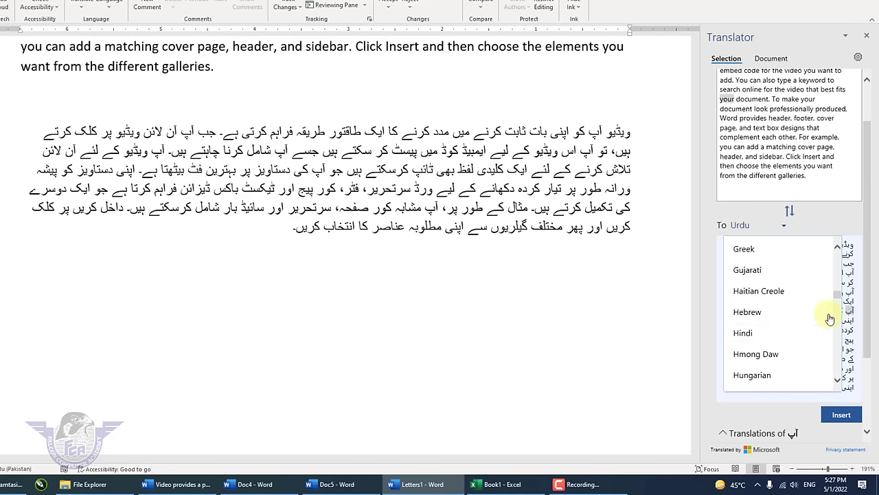
click(744, 334)
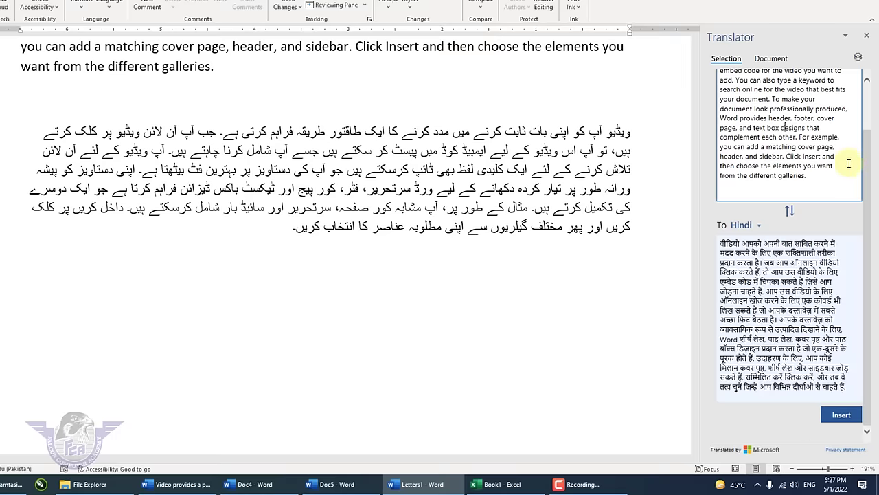
- Insert the Hindi translation into the document and dismiss the proofing tools message
click(842, 414)
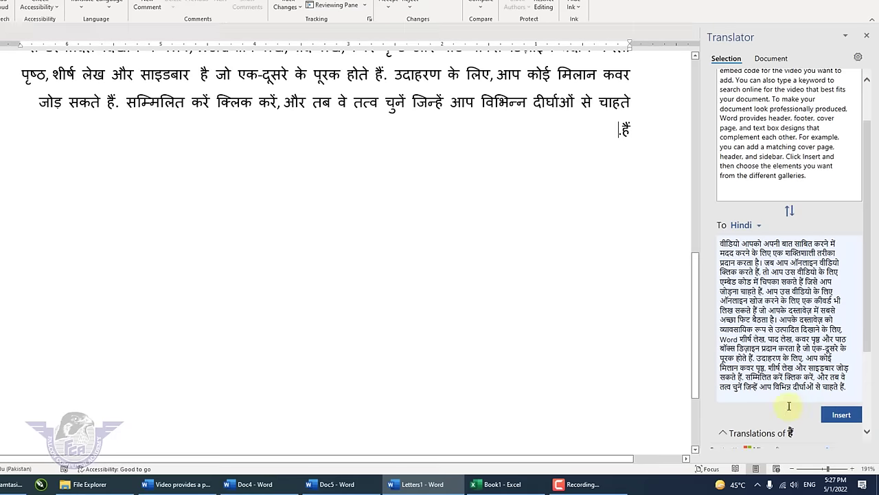
scroll(294, 171, up, 5)
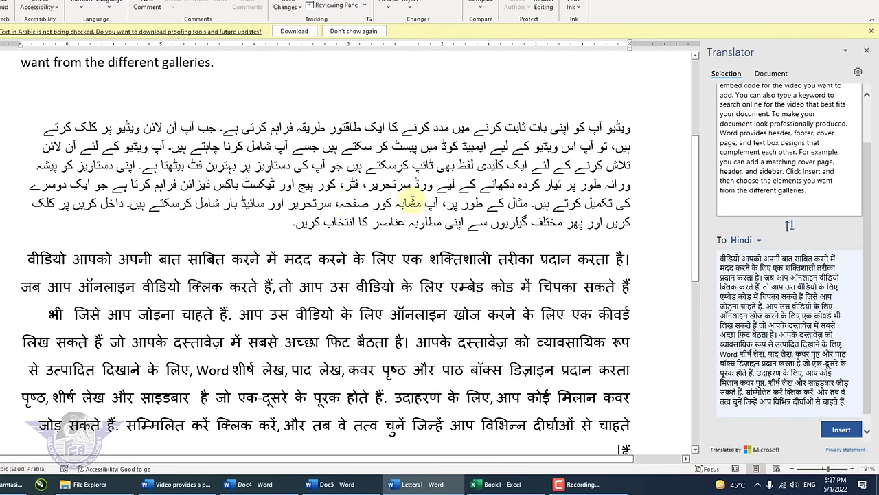
scroll(412, 199, up, 3)
scroll(412, 199, down, 2)
scroll(412, 204, down, 6)
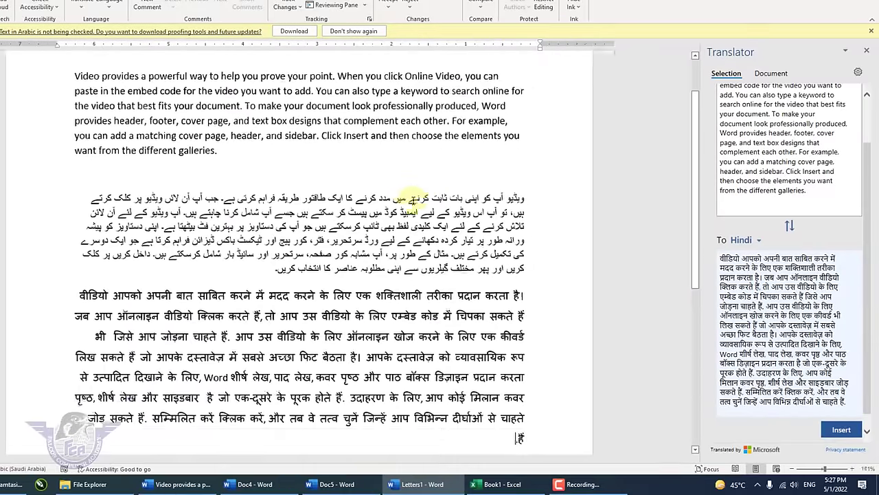
click(872, 31)
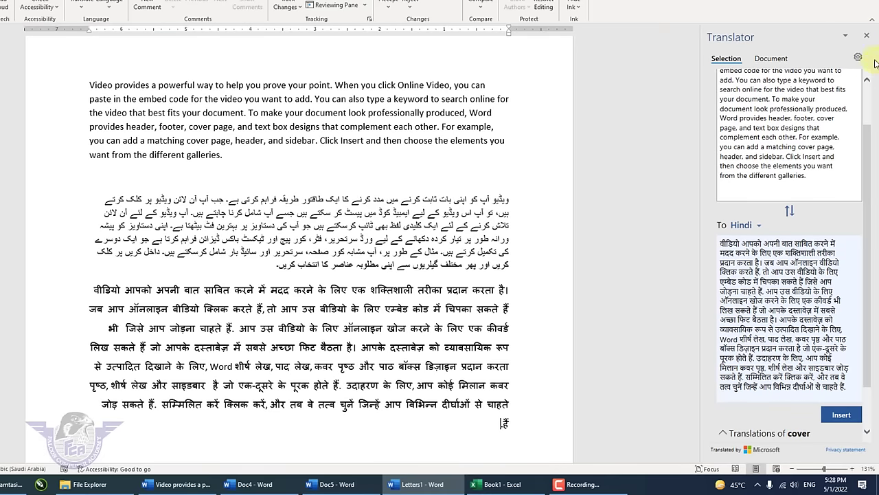
- Add comments on 'your document' and 'matching cover', one reading 'Please Change Font Style'
click(867, 38)
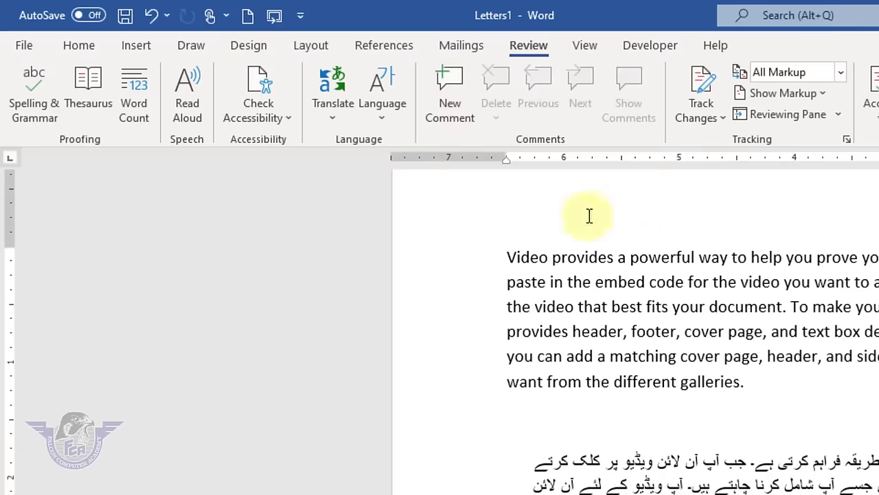
click(747, 331)
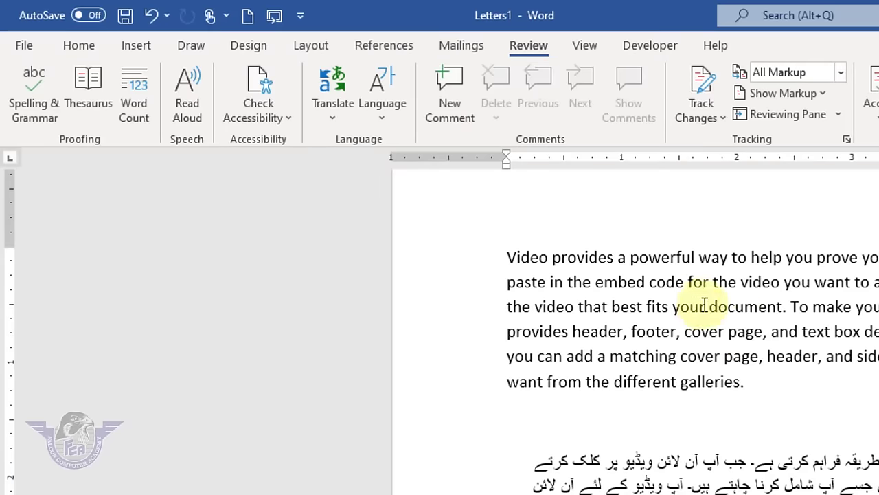
drag(704, 307, 878, 307)
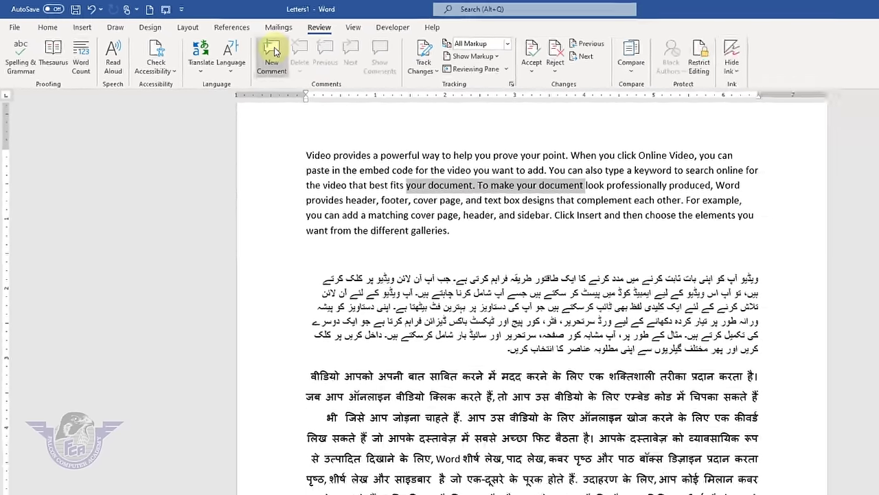
click(273, 54)
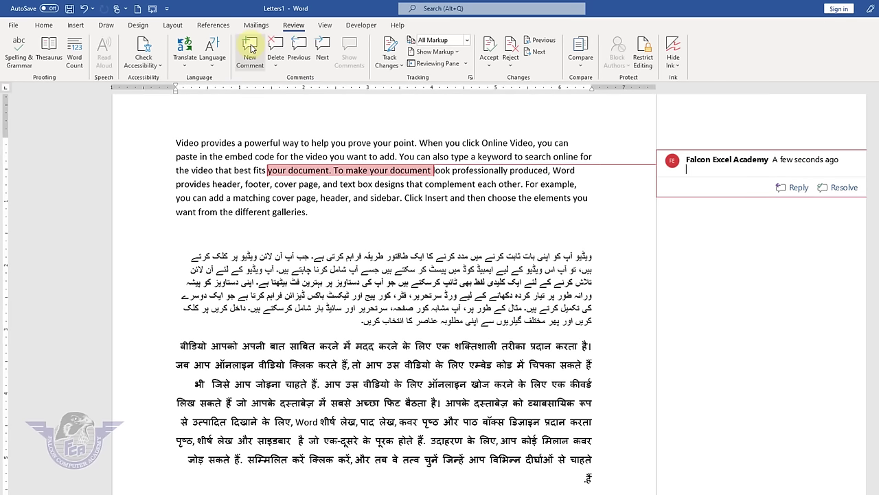
drag(252, 200, 283, 203)
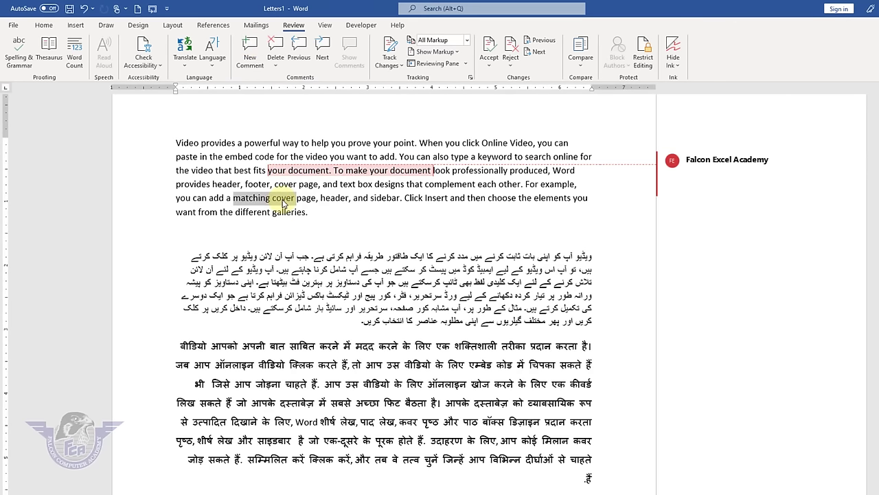
click(250, 56)
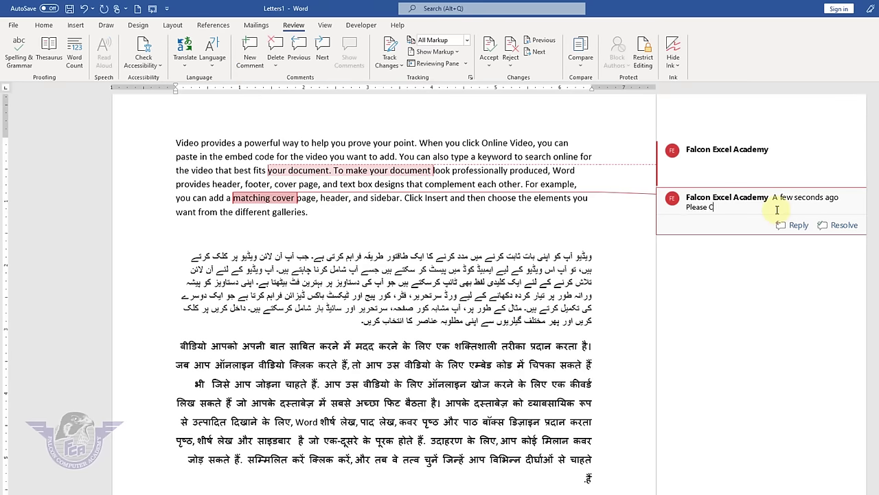
text(Please Change Font STyl)
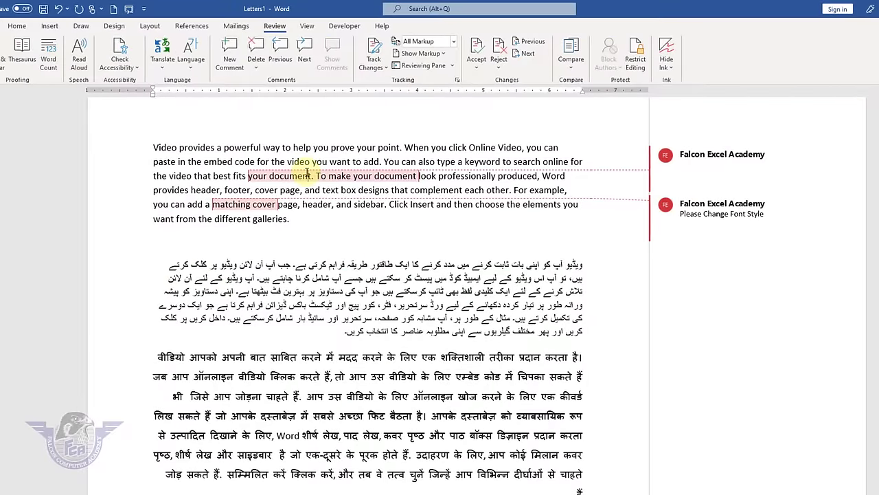
- Step through both comments and delete each of them
click(304, 52)
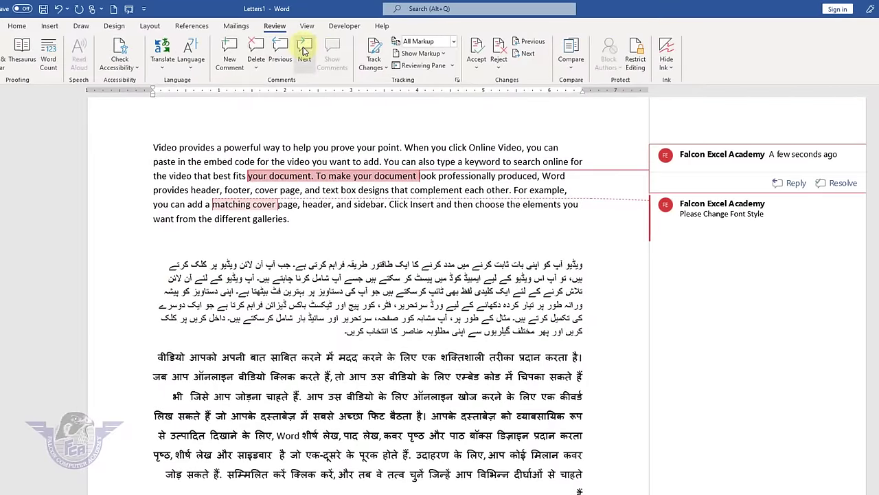
click(286, 53)
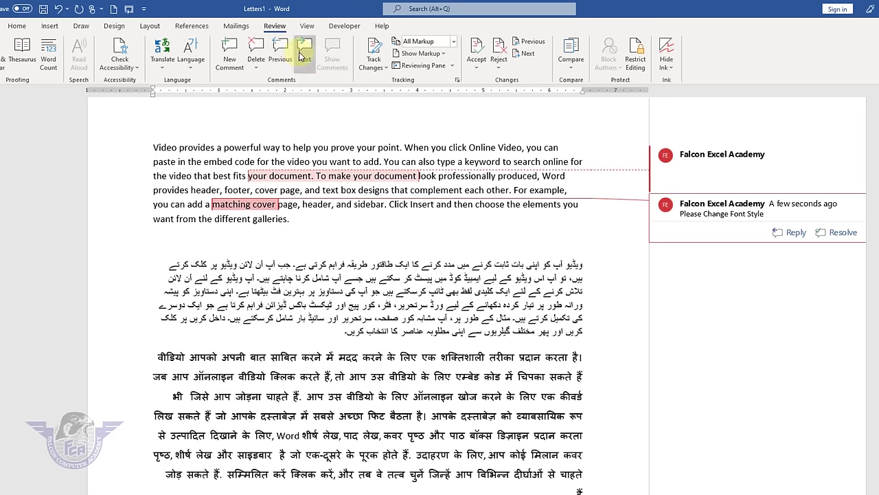
click(280, 52)
click(255, 49)
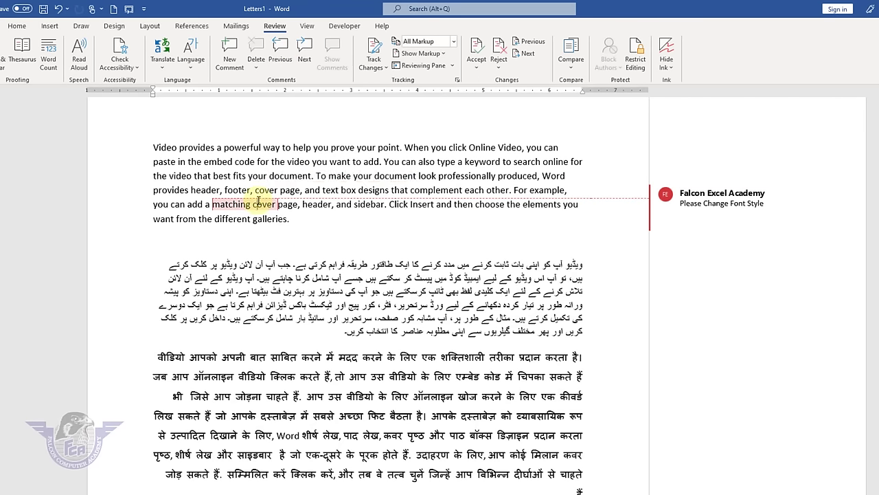
click(251, 51)
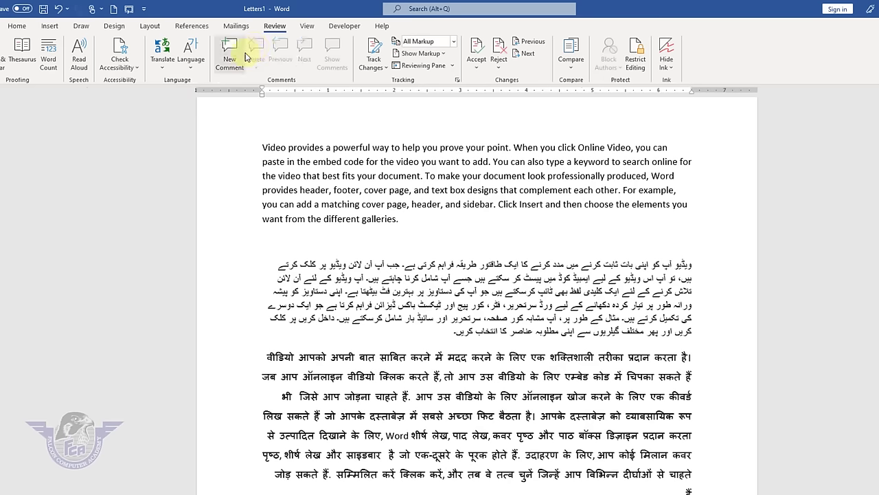
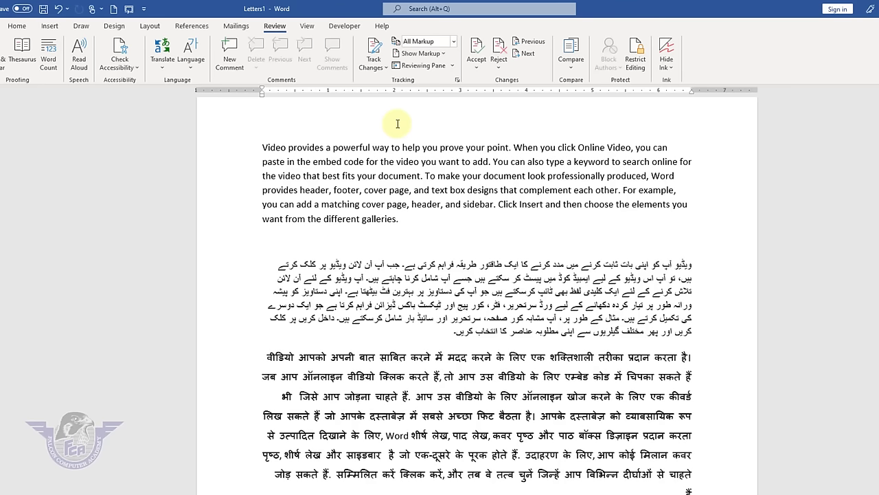
- Clear all existing multilingual text from the document
key(ctrl+a)
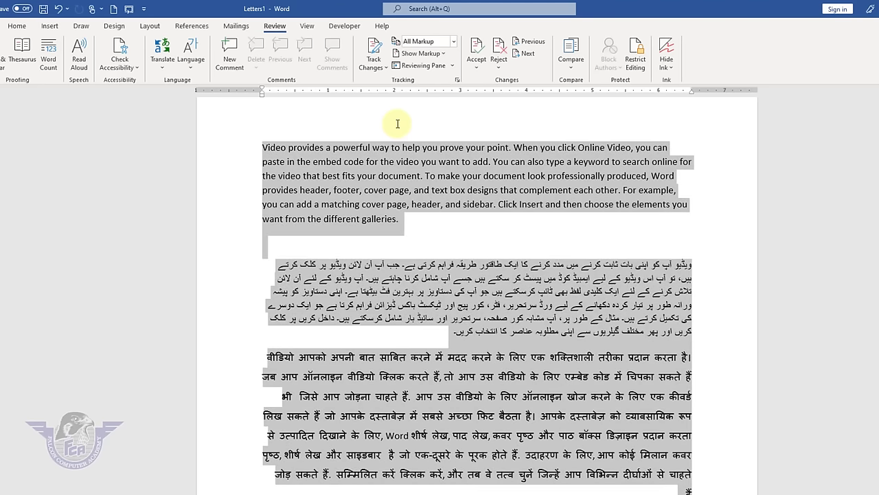
key(Delete)
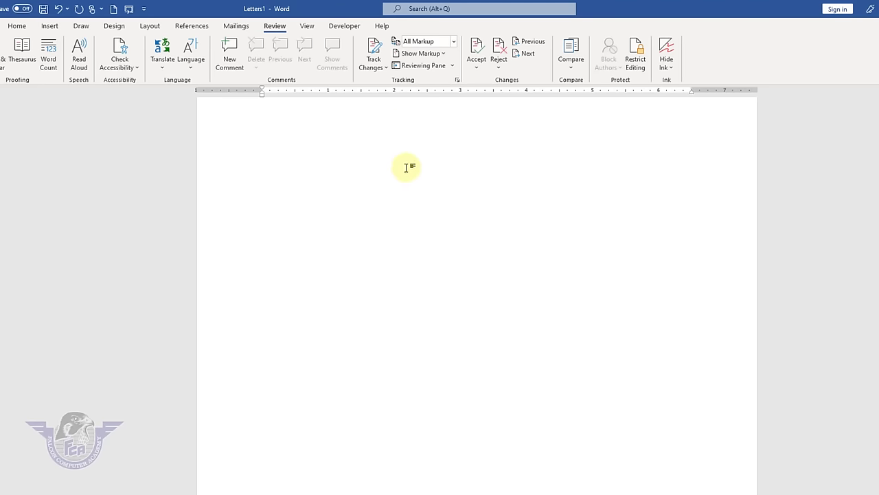
ctrl+scroll(406, 169, up, 6)
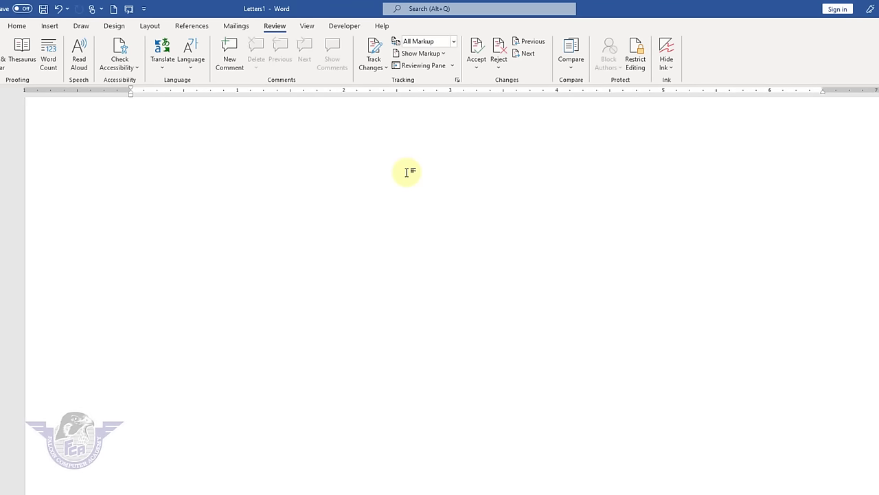
- Type the tab-separated Name and Amount header and the first two entries, 25000 and 15000
text(Name)
key(Tab)
key(Tab)
text(Amount)
key(Return)
text(A)
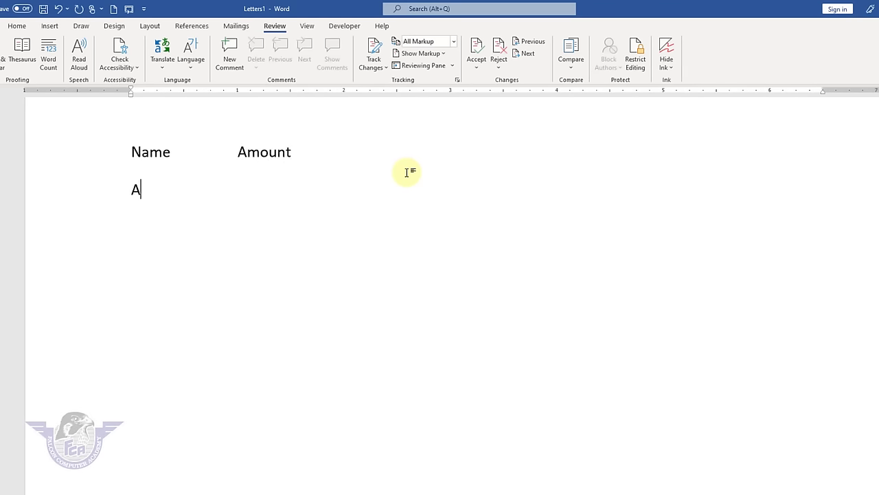
text(li)
key(Tab)
key(Tab)
text(25000)
key(Return)
text(Rashid)
key(Tab)
key(Tab)
text(1)
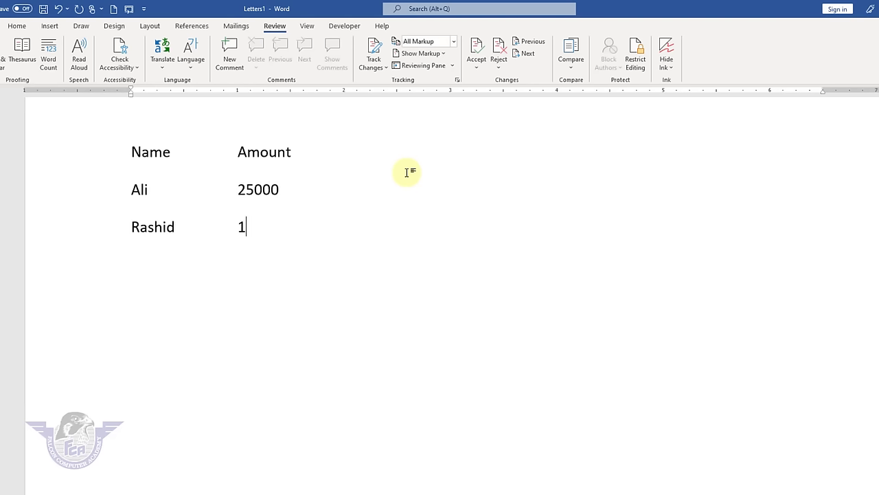
text(5000)
key(Return)
- Add the remaining three entries with amounts 25000, 15000 and 12000
text(M)
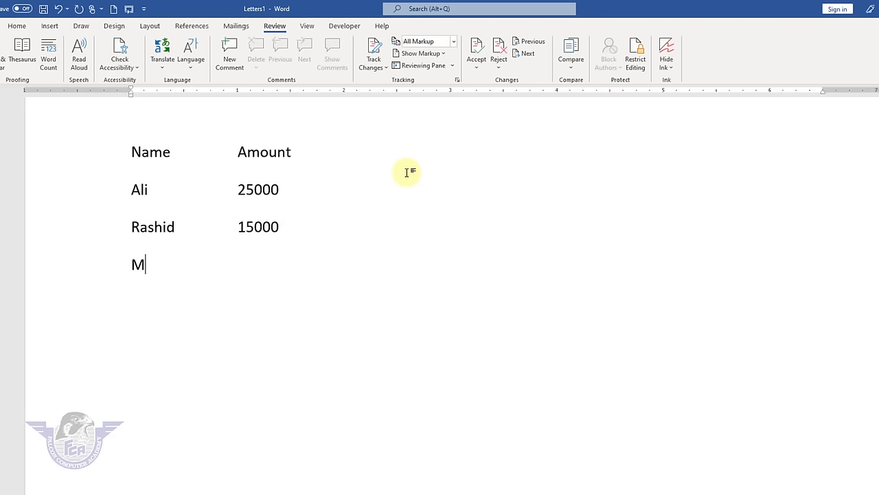
text(ohen)
key(Tab)
key(Tab)
text(25)
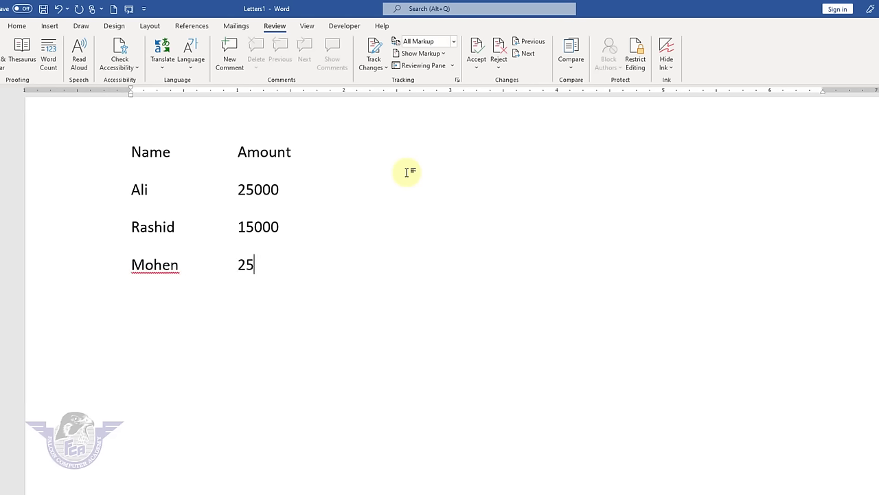
text(000)
key(Return)
text(Raheel)
key(Tab)
key(Tab)
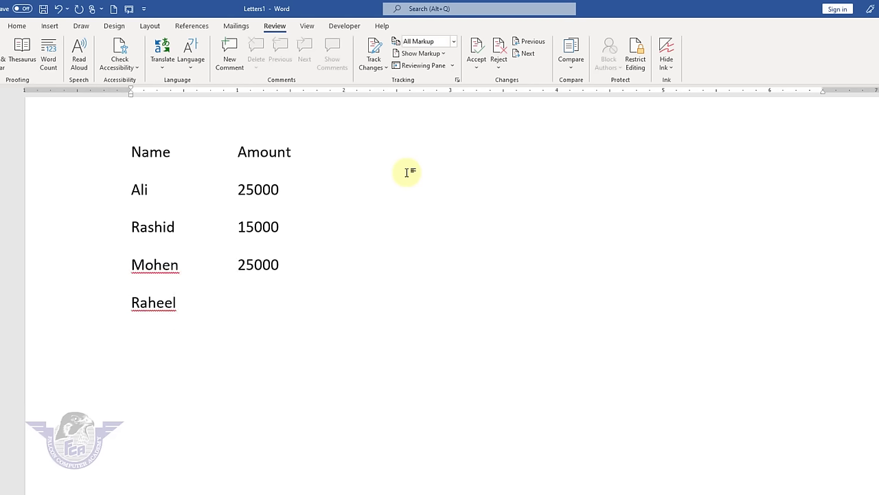
text(15000)
key(Return)
text(Rajesh)
key(Tab)
key(Tab)
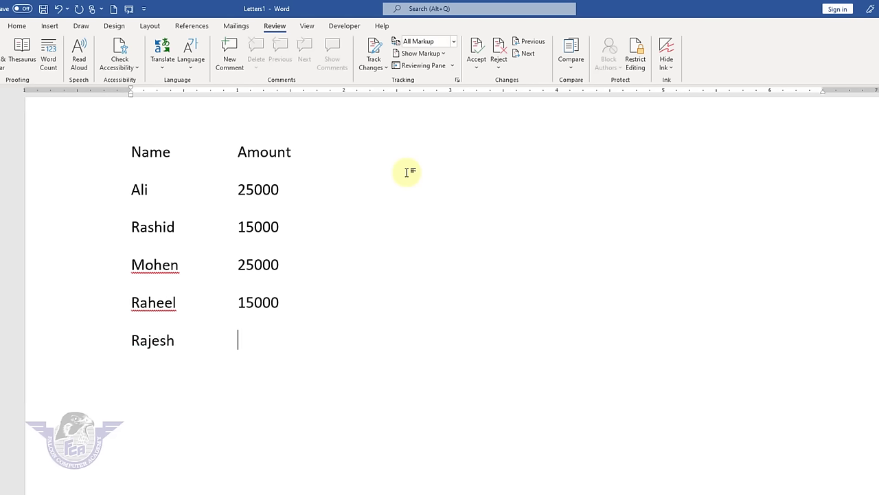
text(12000)
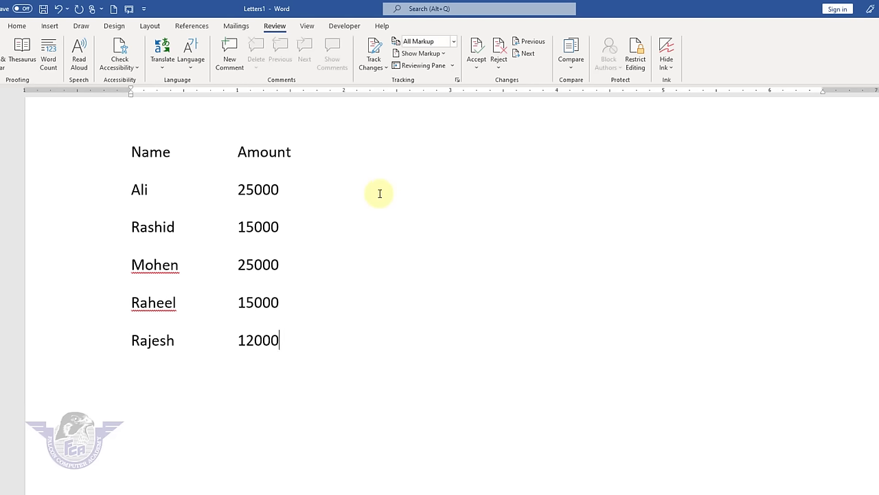
key(BackSpace)
text(00)
key(BackSpace)
- Turn on Track Changes with the All Markup display
click(386, 68)
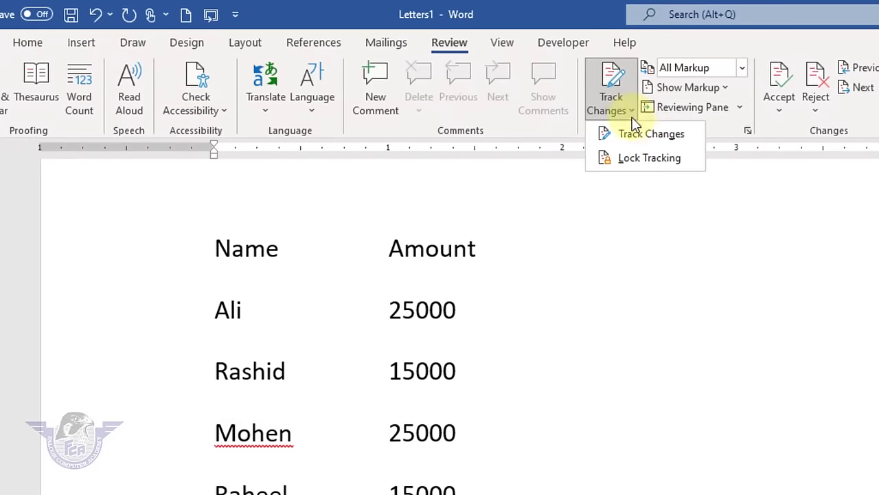
click(658, 134)
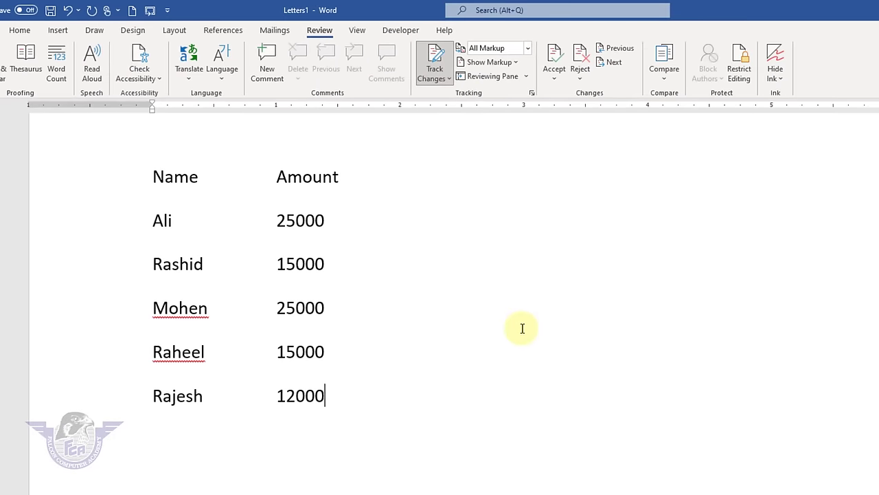
click(530, 51)
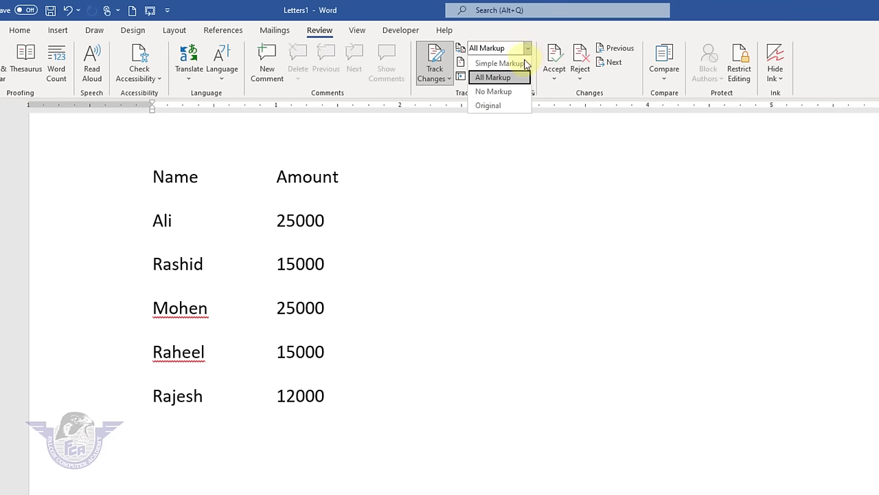
click(506, 78)
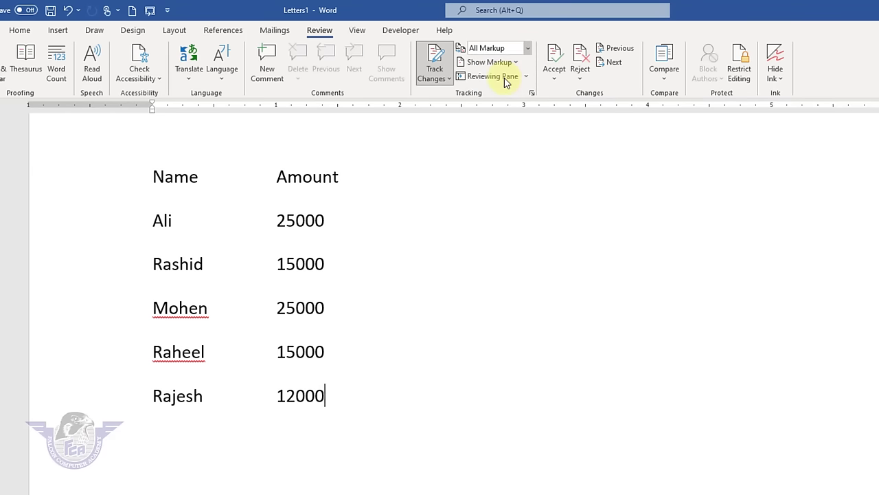
- Change the fourth row's 15000 by deleting 00 and inserting 456 as tracked edits
click(329, 358)
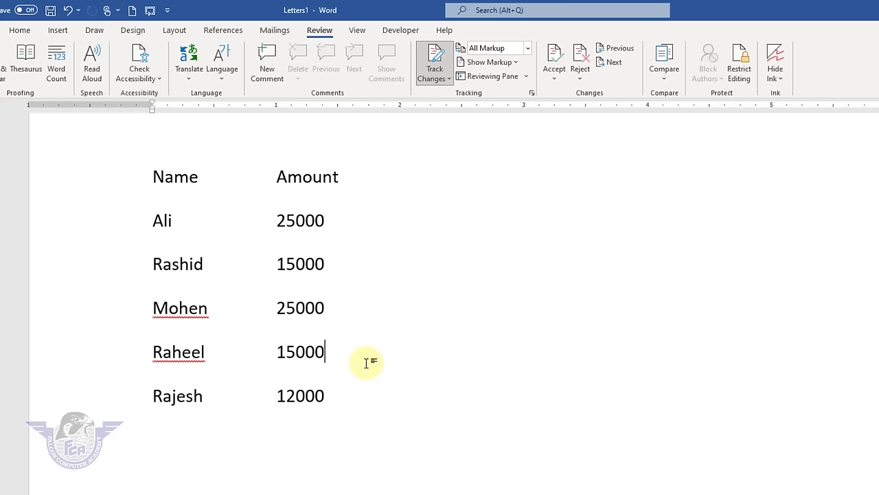
key(BackSpace)
key(BackSpace)
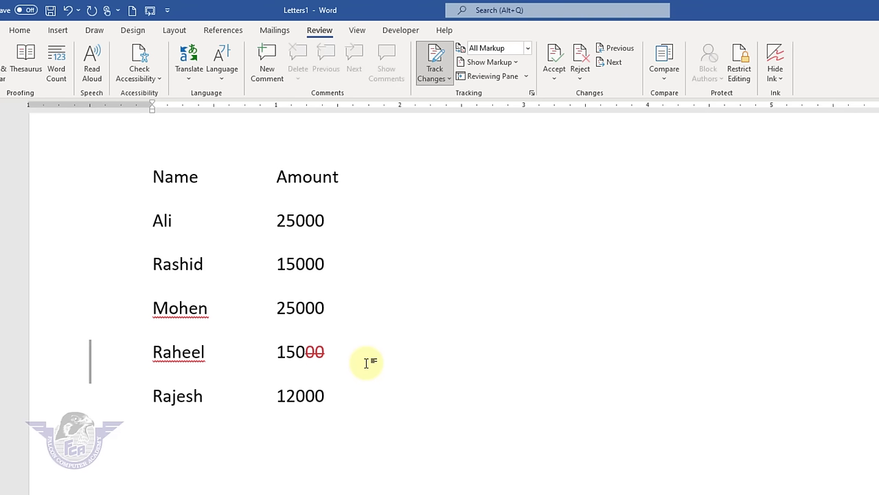
text(456)
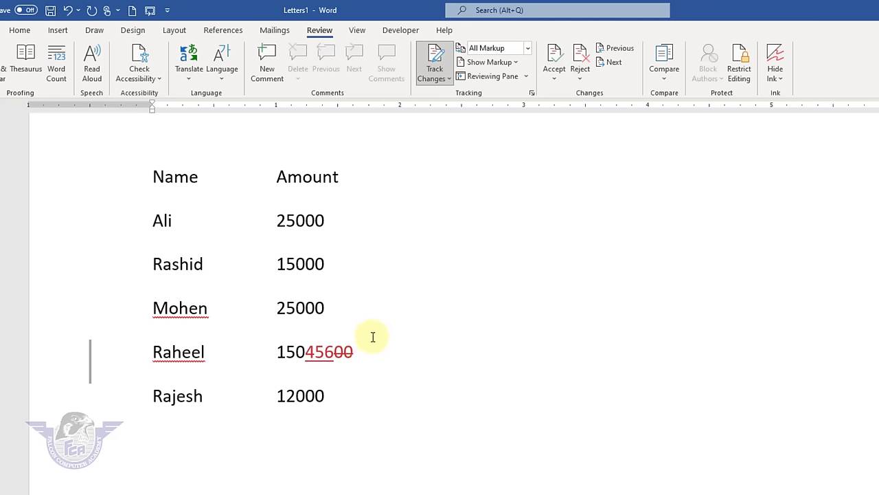
mouse_move(312, 351)
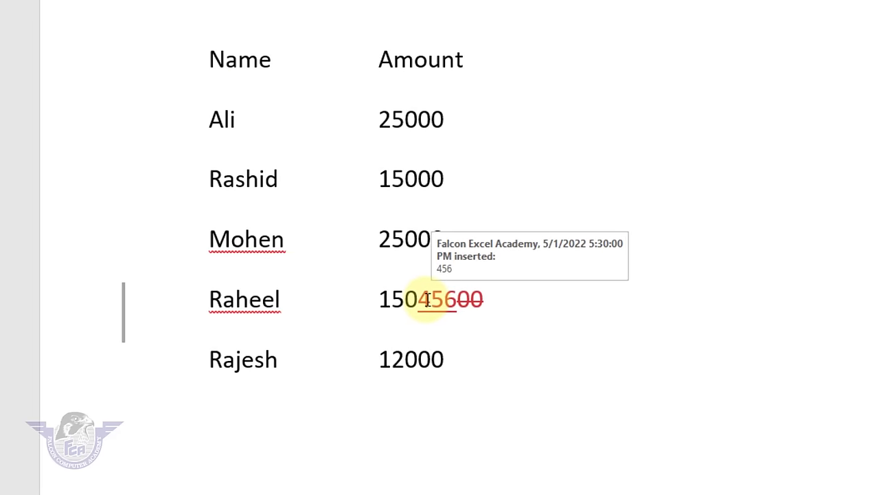
click(475, 304)
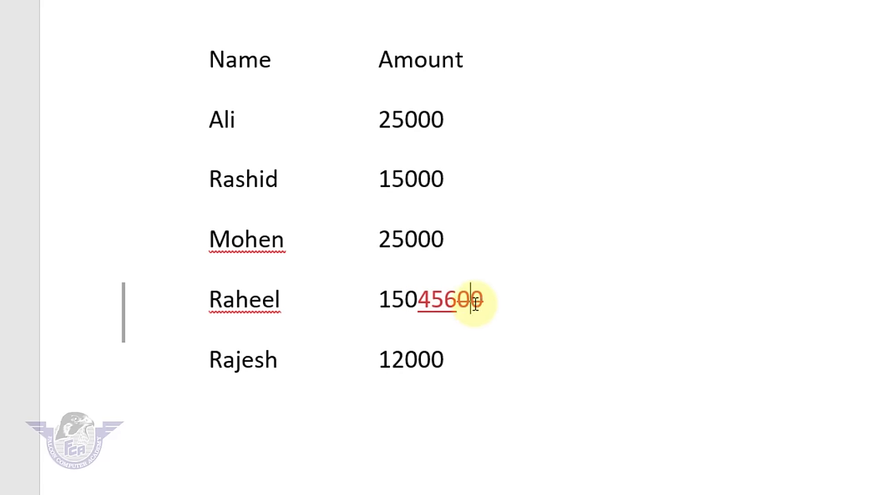
mouse_move(474, 299)
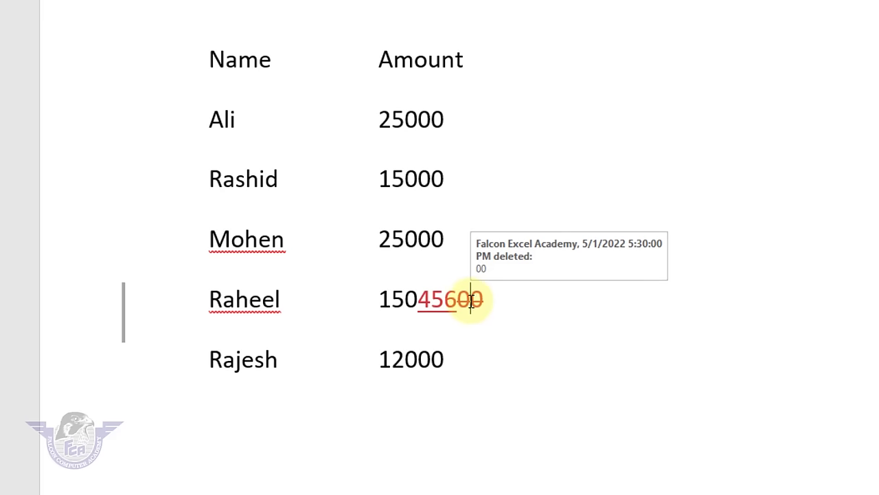
key(Left)
key(Left)
key(Left)
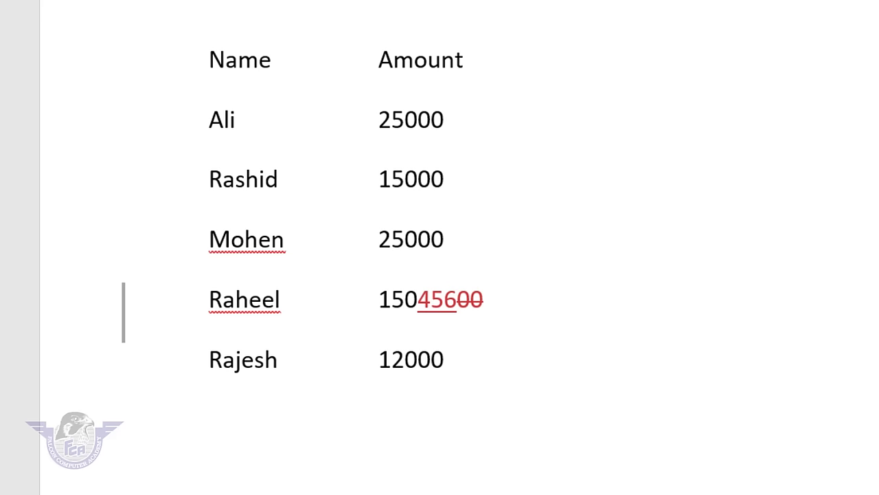
- Reject the tracked 456 insertion and 00 deletion so the row reads 15000
click(683, 68)
click(727, 112)
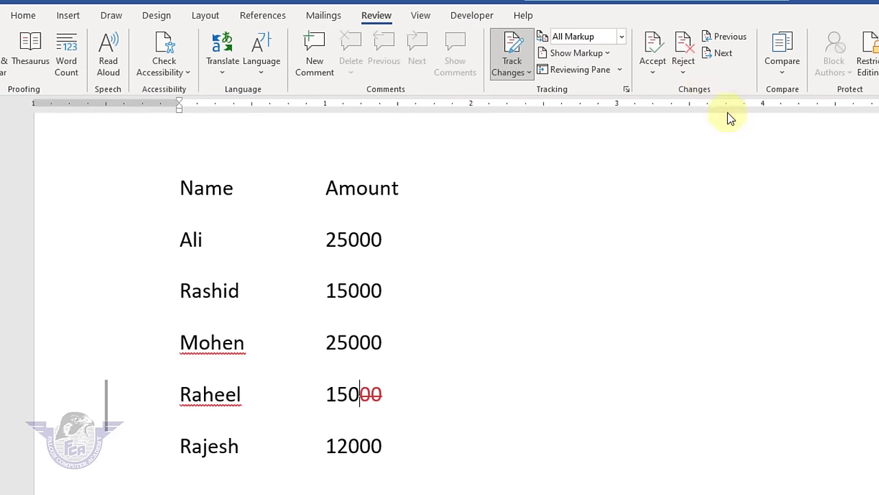
click(683, 67)
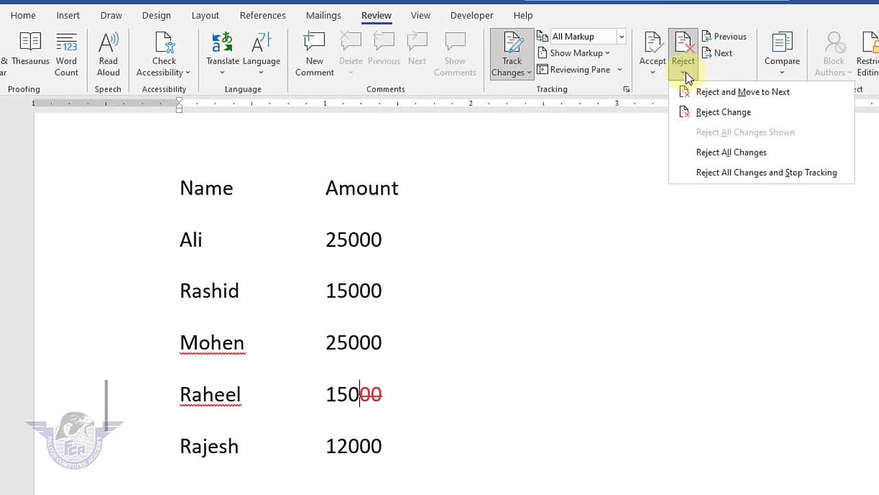
click(717, 112)
- Add a name on a new line below 12000, erase it, and turn off Track Changes
click(426, 436)
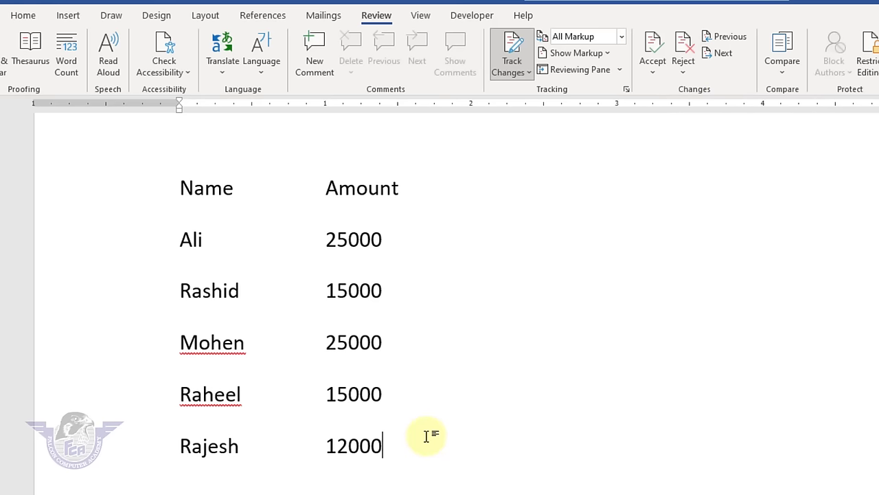
key(Return)
text(asad)
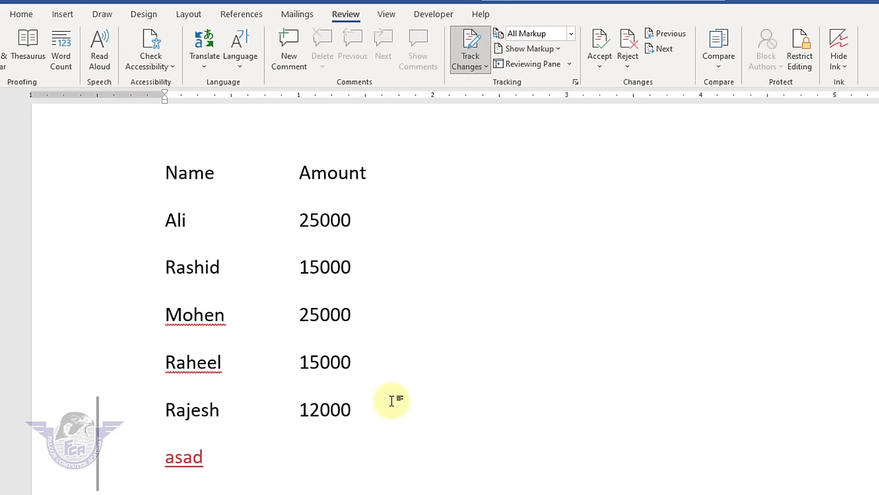
key(BackSpace)
key(BackSpace)
key(BackSpace)
key(BackSpace)
key(BackSpace)
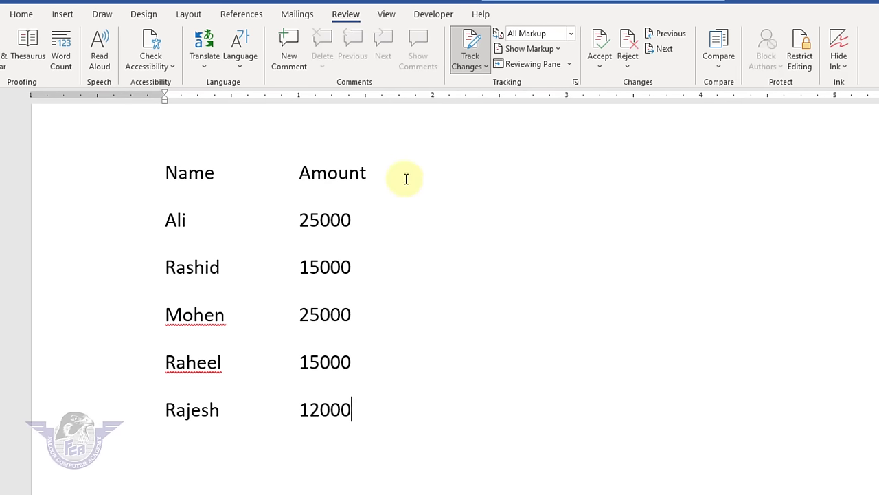
click(471, 55)
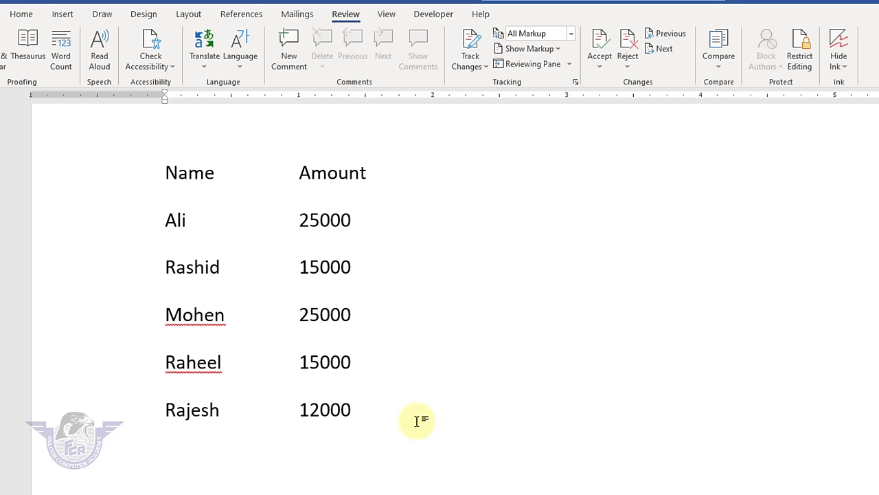
- Type the name on the new line, re-enable tracking, and switch the display to No Markup
text(asad)
click(478, 51)
click(571, 34)
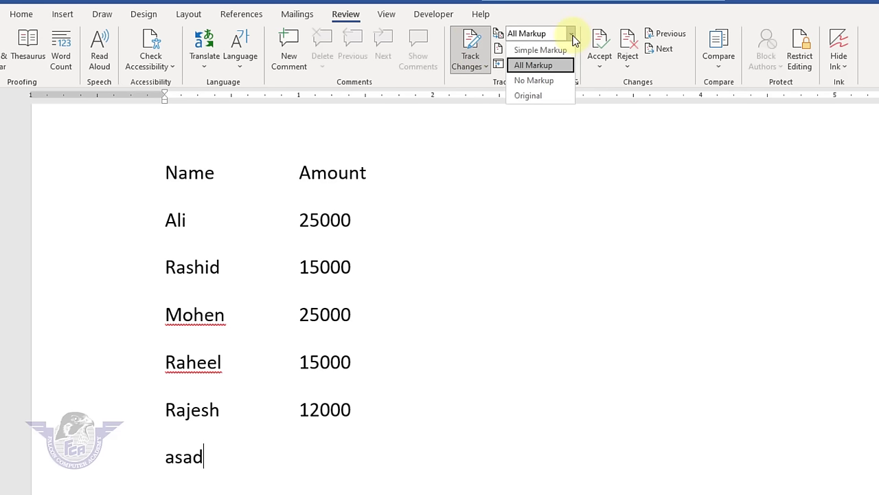
click(534, 81)
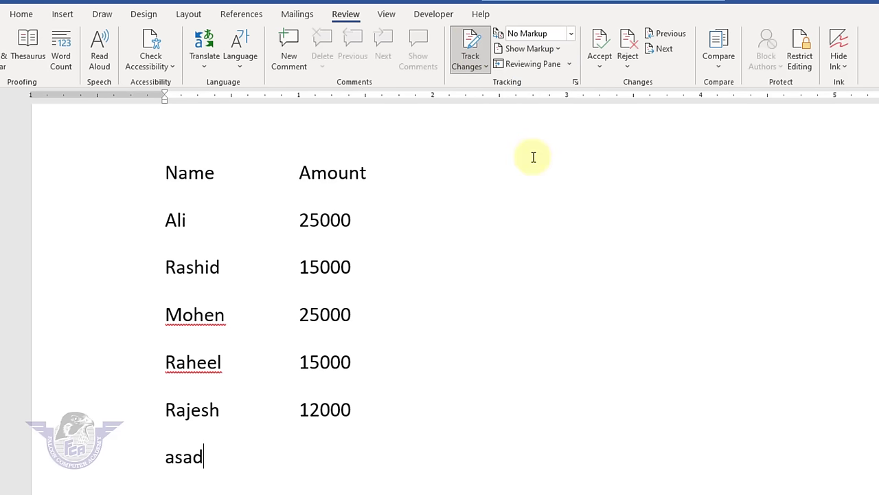
- Change the last entry's amount from 12000 to 12789
click(362, 413)
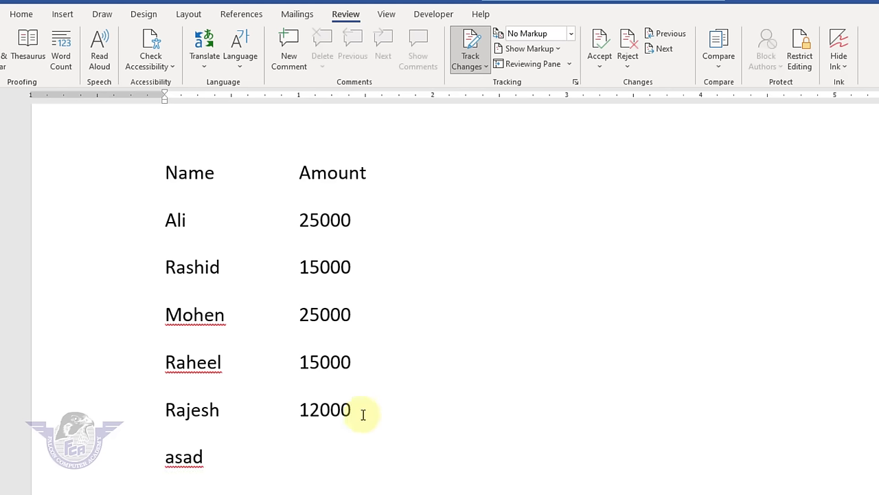
key(BackSpace)
key(BackSpace)
key(BackSpace)
text(789)
- Show All Markup, reject the 789 edit to restore 12000, and turn tracking off
click(571, 34)
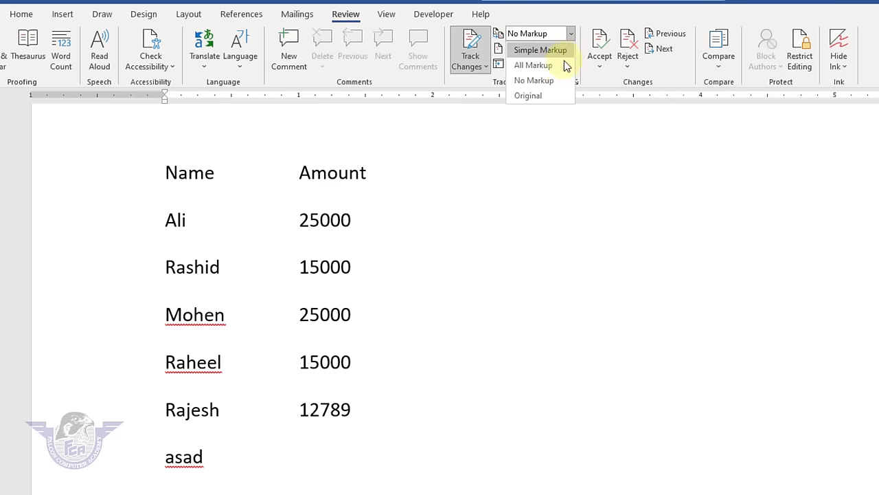
click(560, 64)
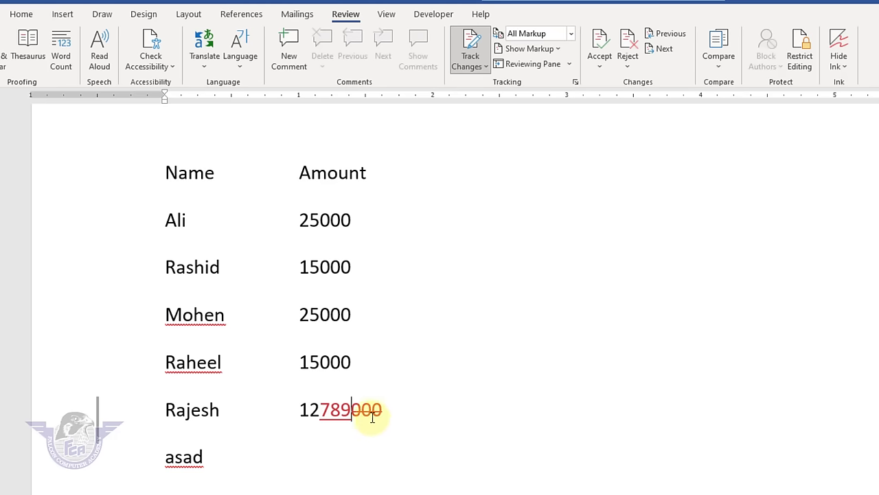
click(633, 55)
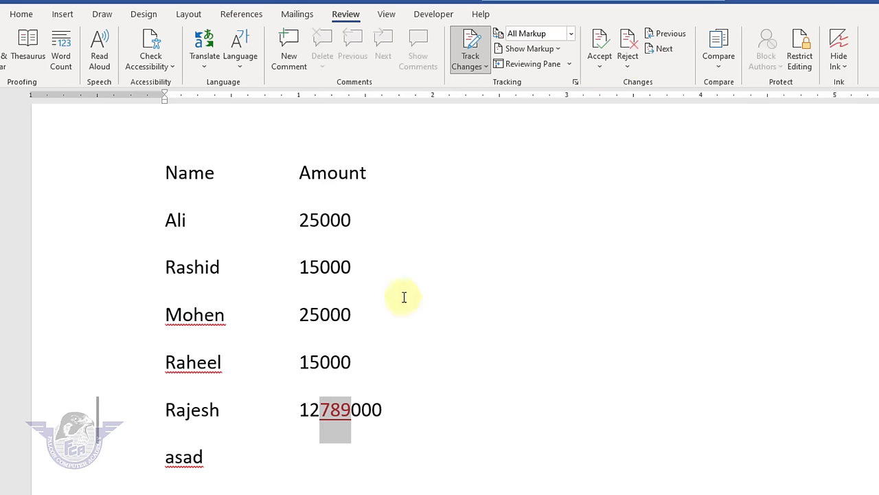
click(629, 43)
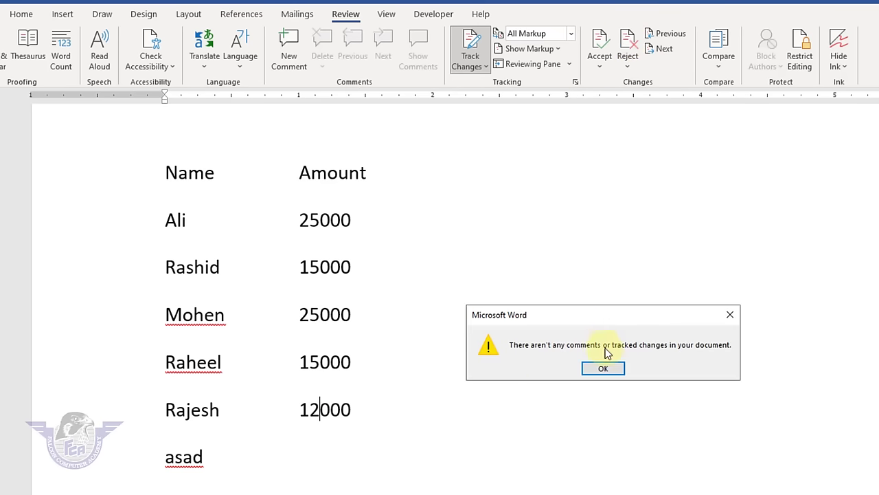
click(610, 371)
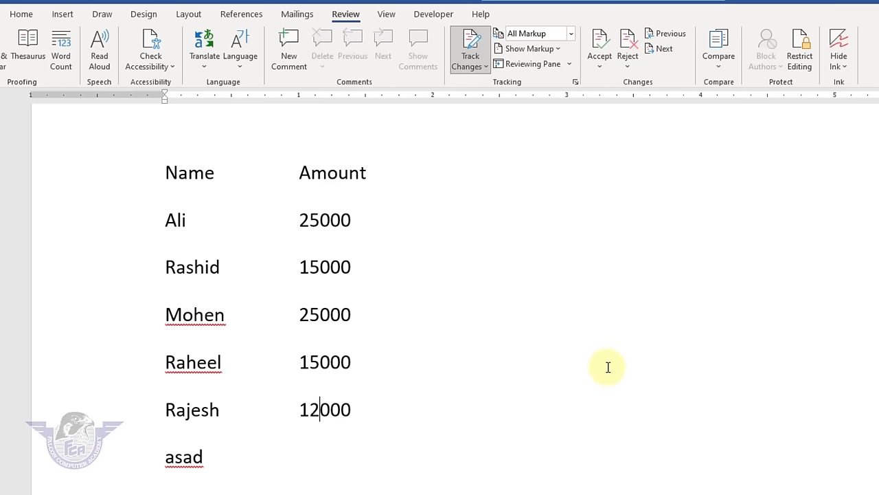
click(471, 41)
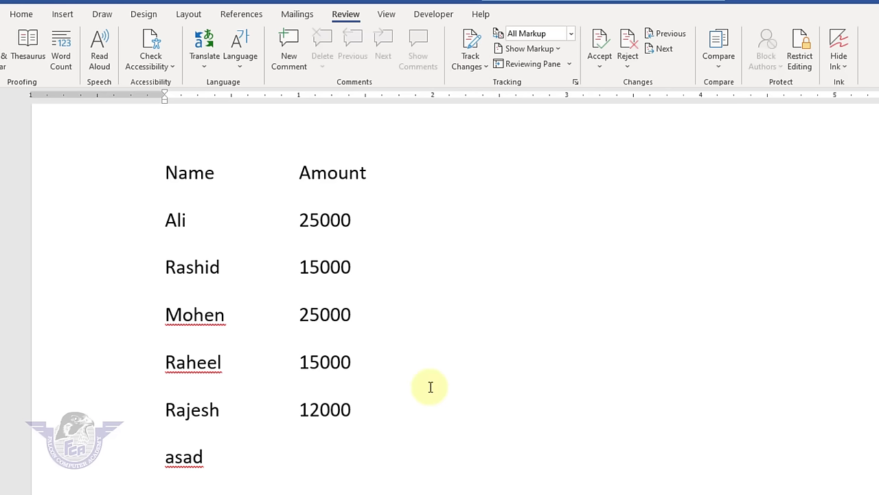
- Add the amount 85000 in the Amount column of the sixth line
click(211, 457)
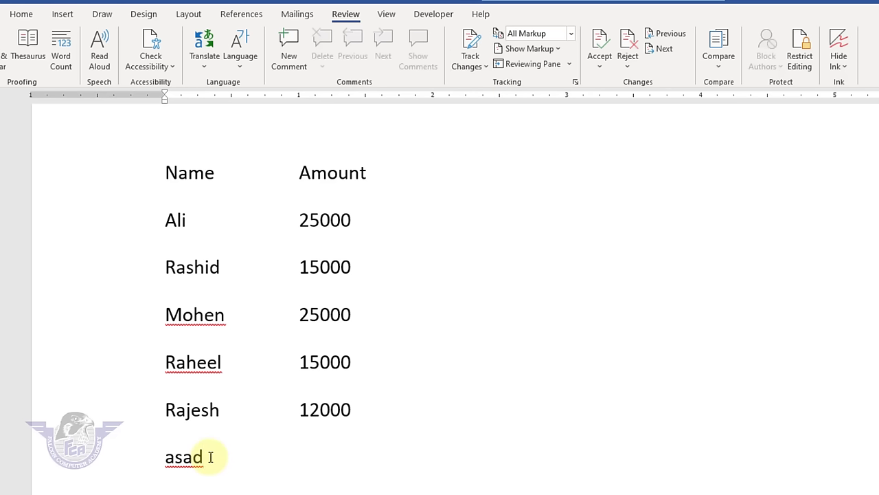
key(Tab)
key(Tab)
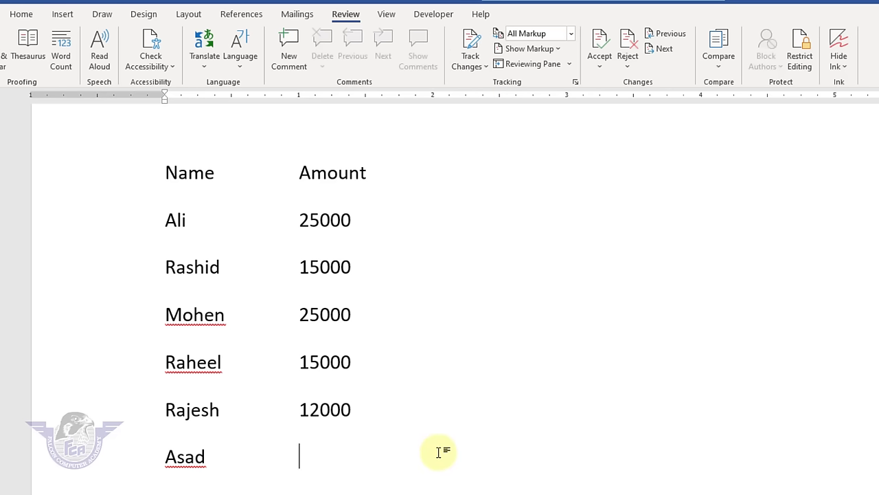
text(85000)
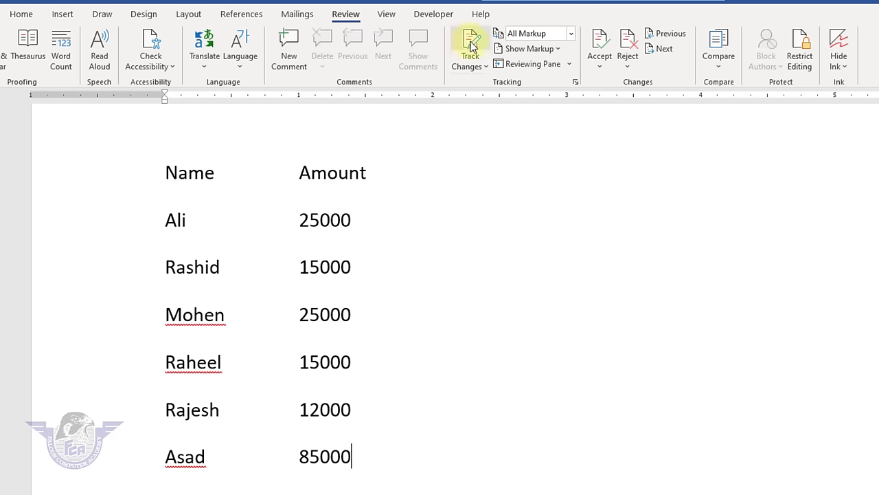
- Switch Track Changes back on
click(471, 46)
click(471, 46)
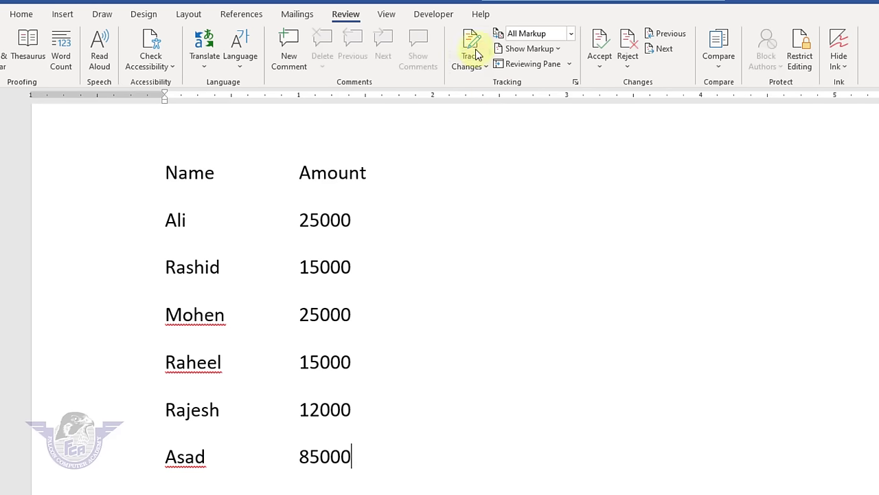
click(475, 51)
click(474, 49)
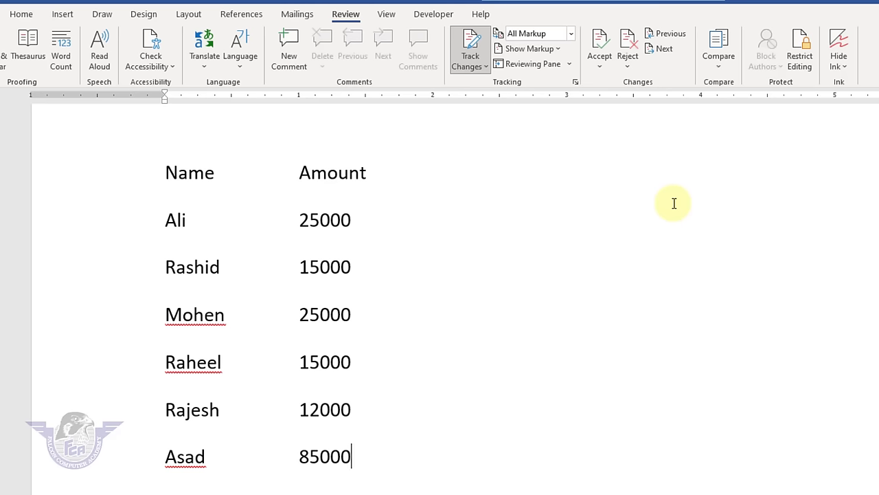
- Restrict editing to Tracked changes only and enforce it with a password
click(800, 48)
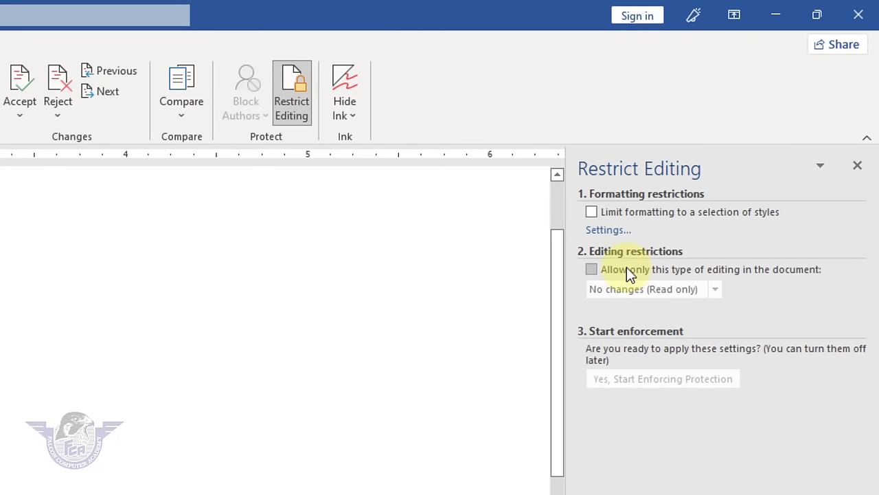
click(627, 268)
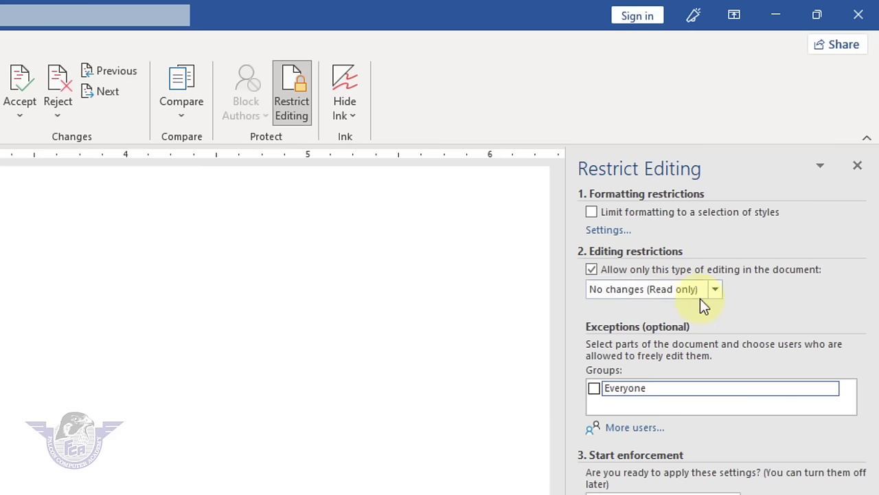
click(715, 290)
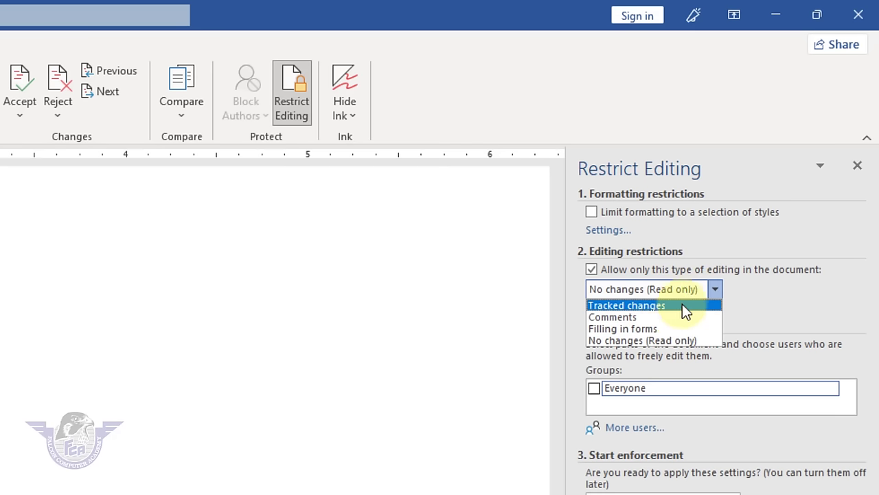
click(664, 315)
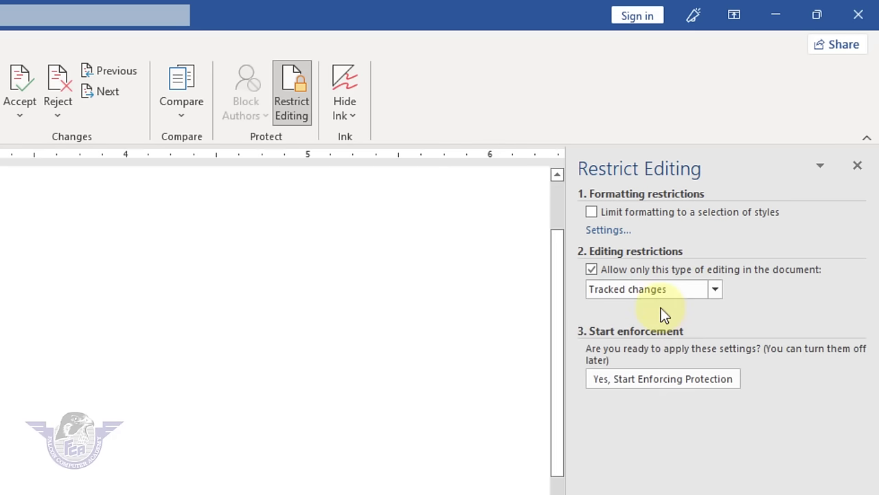
click(658, 377)
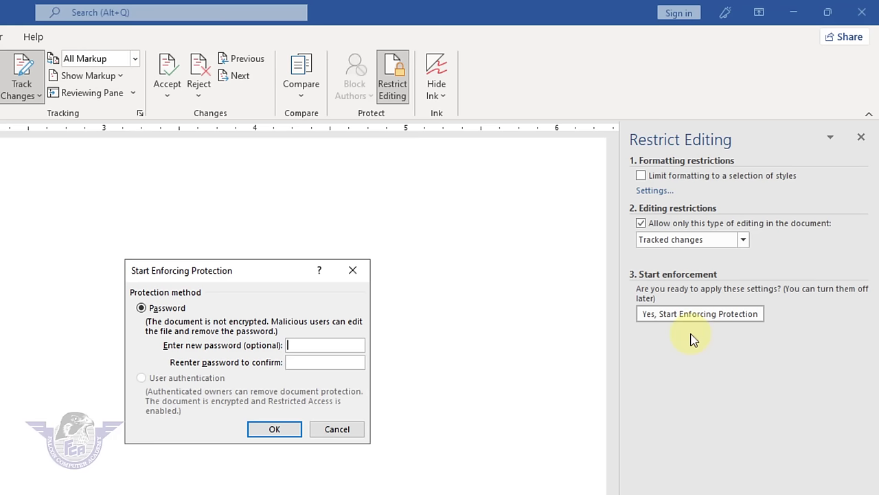
text(23123)
click(275, 430)
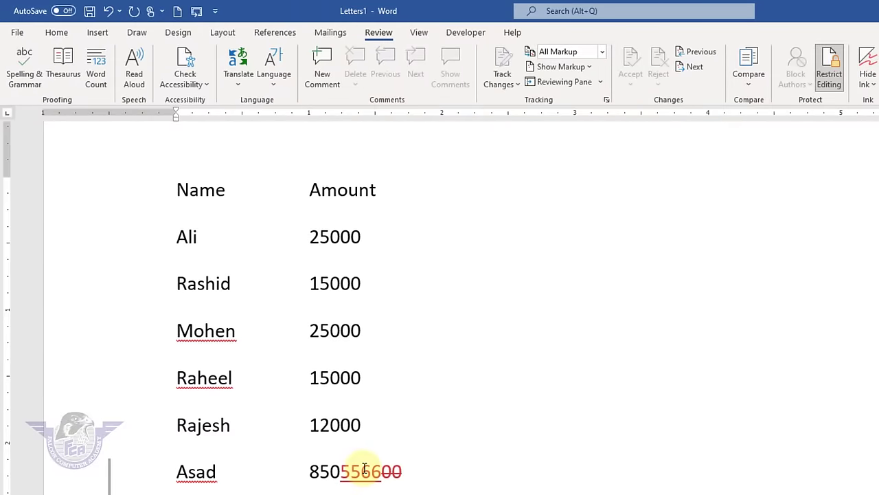
- Stop the document protection by entering its password
right_click(362, 471)
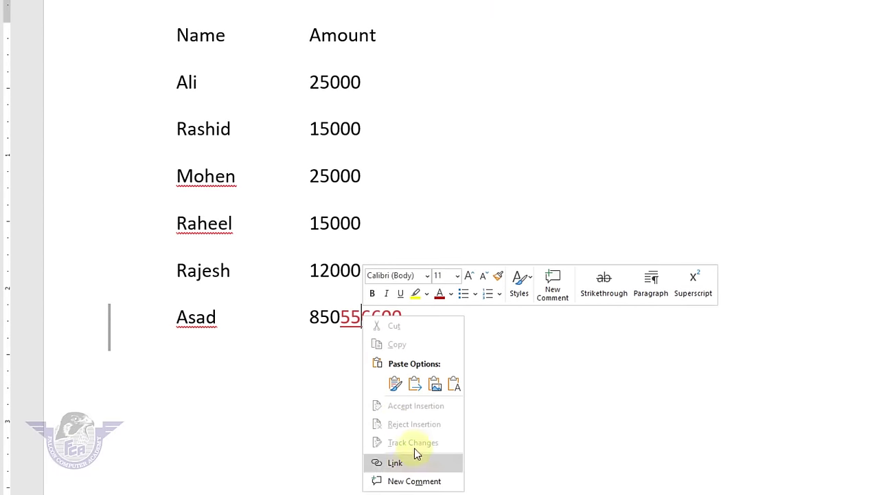
click(577, 374)
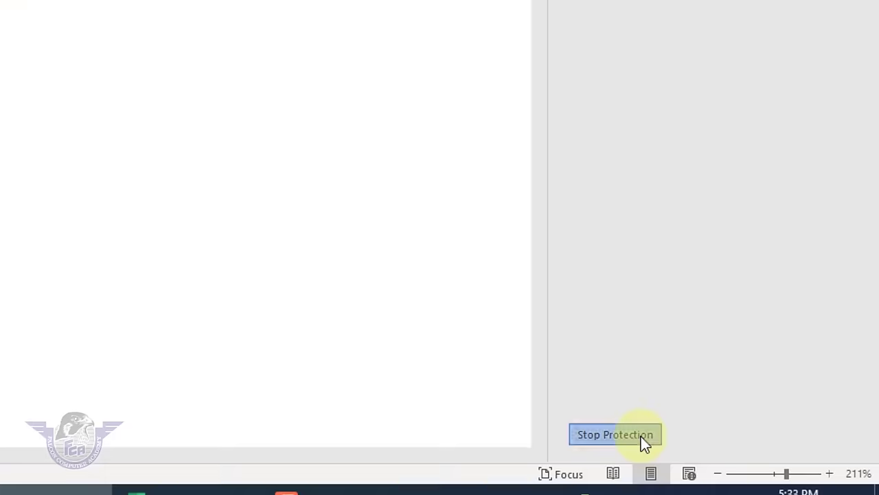
click(641, 436)
text(12)
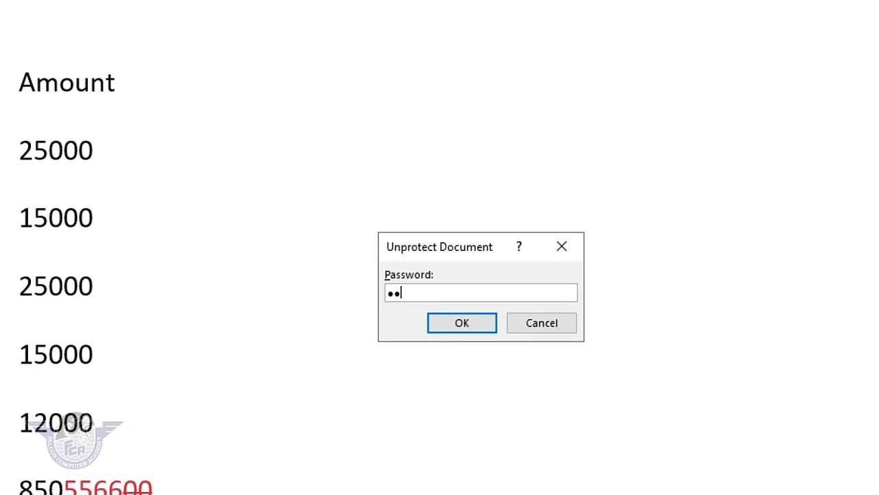
text(3)
key(Return)
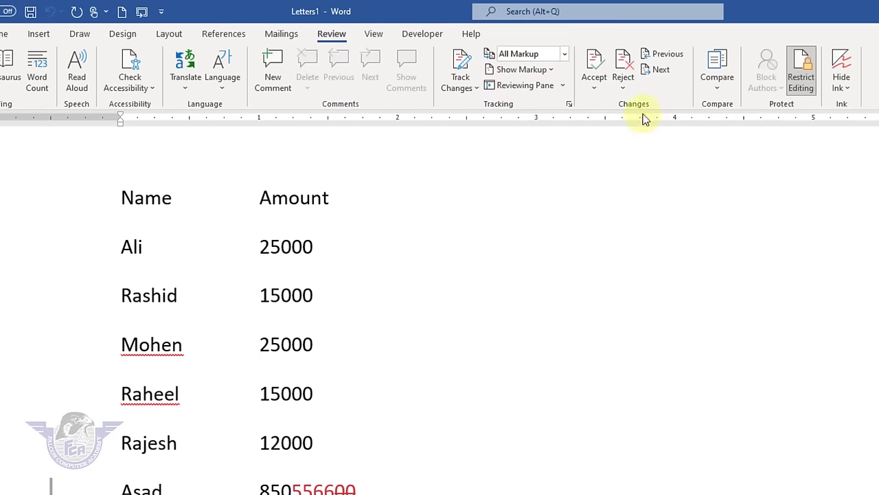
- Reject the tracked edit so the amount is 85000 again, then close Restrict Editing
click(622, 63)
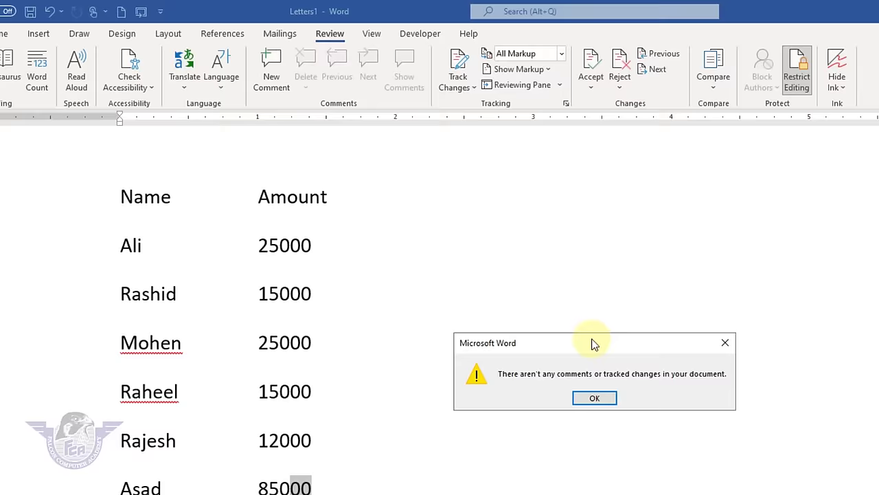
click(595, 398)
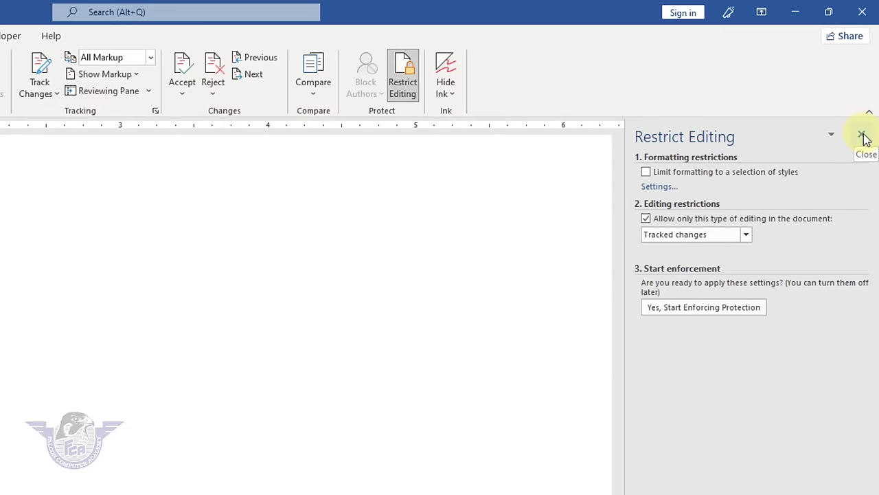
click(863, 136)
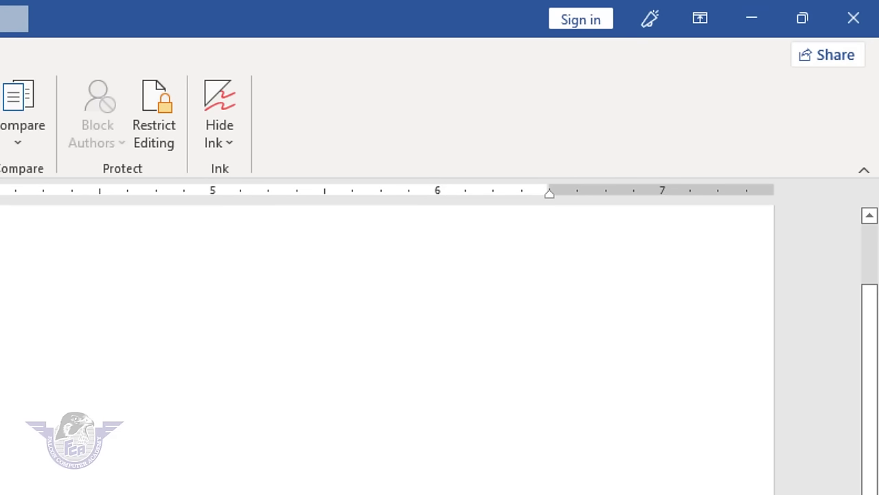
- Set the restriction to No changes (Read only) with an Everyone editing exception
click(168, 110)
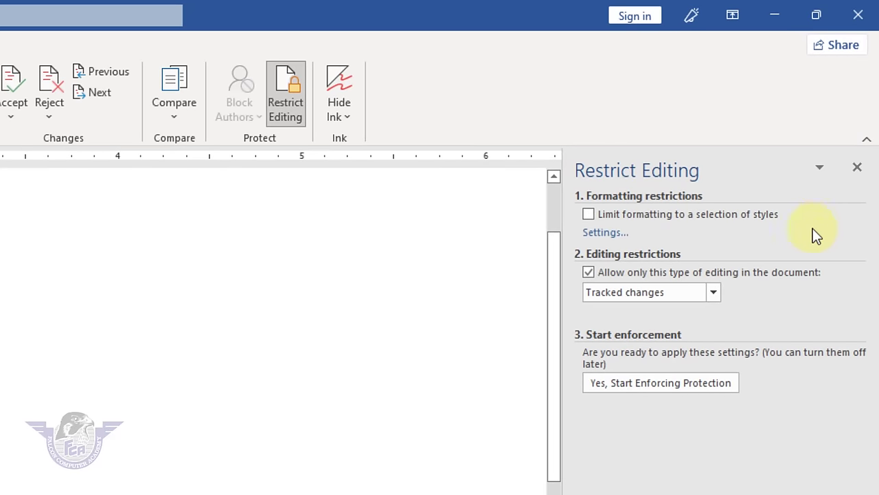
click(588, 275)
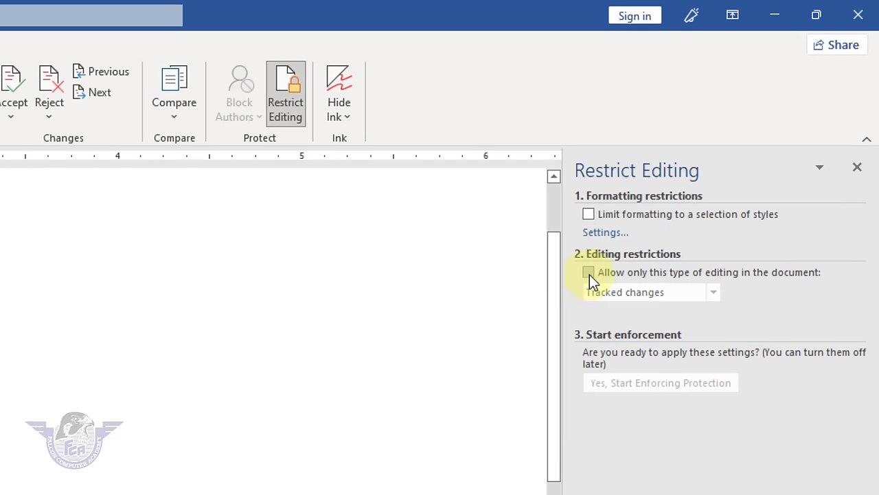
click(588, 273)
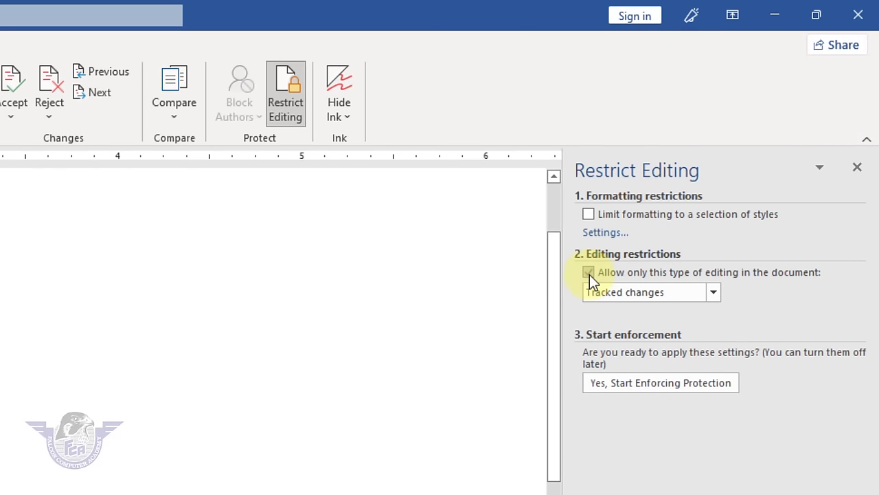
click(714, 294)
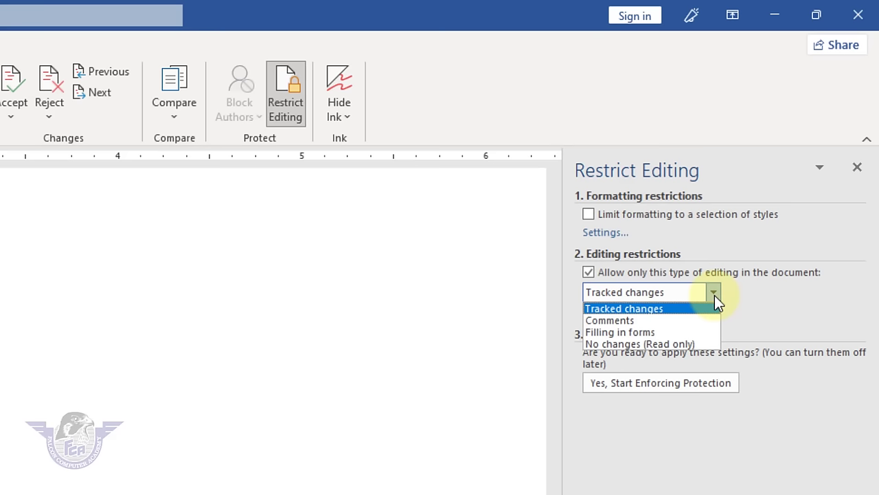
click(667, 345)
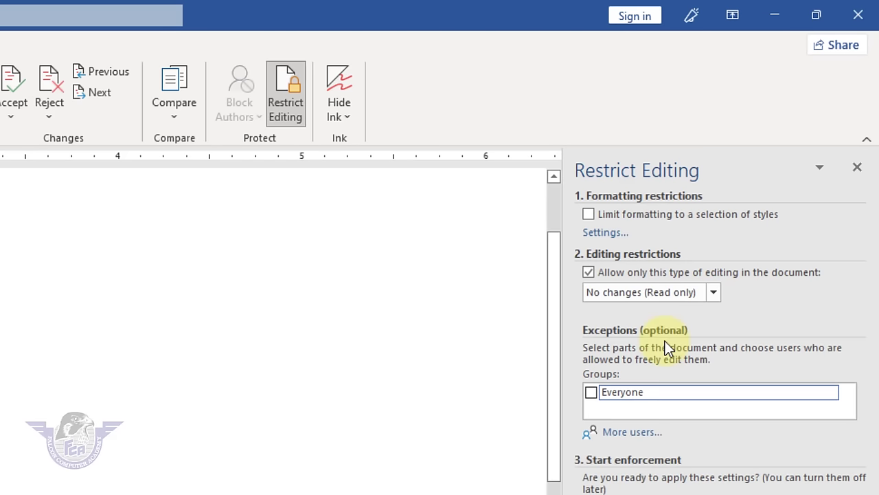
click(591, 393)
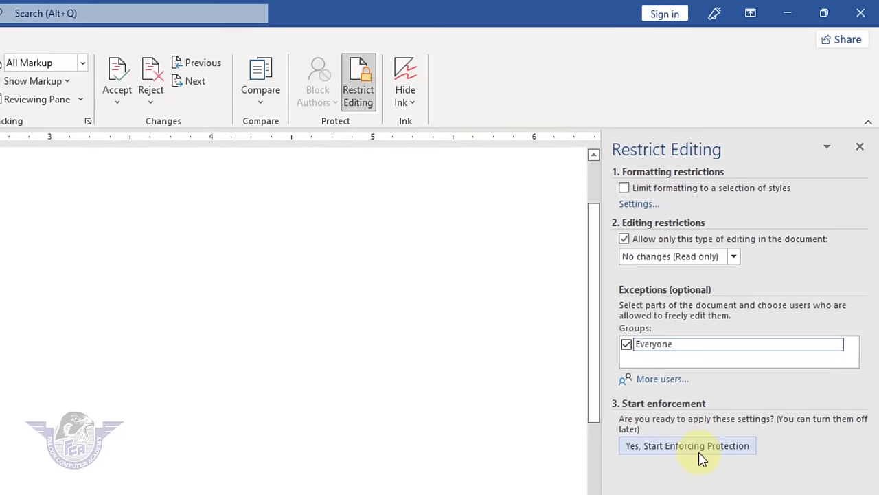
- Enforce the read-only protection with a confirmed password and select the Name and Amount lines
click(702, 450)
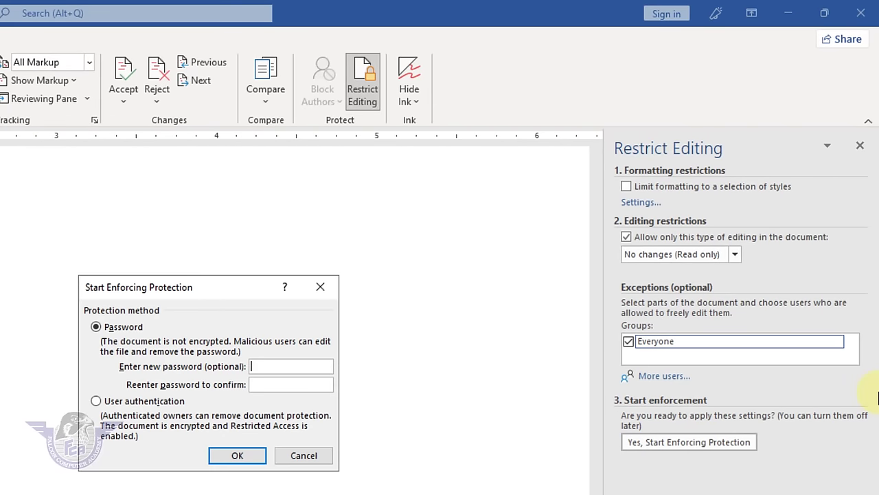
text(123)
click(282, 383)
text(123)
key(Return)
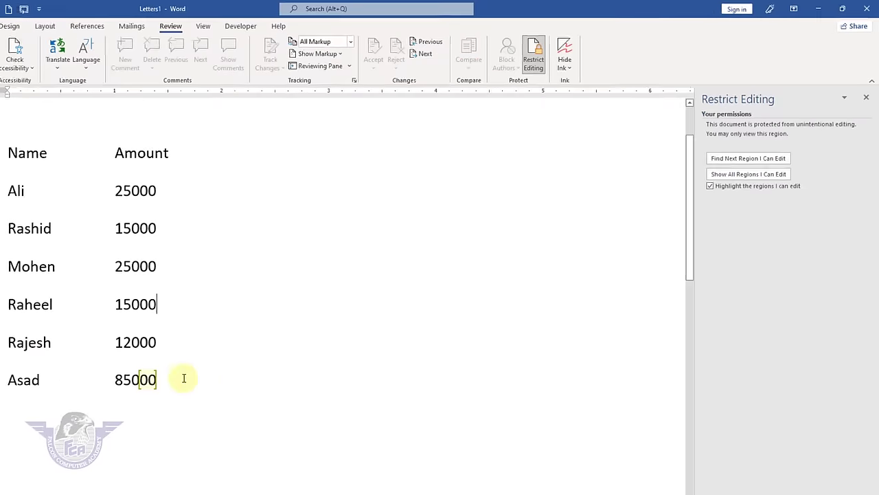
drag(167, 327, 10, 81)
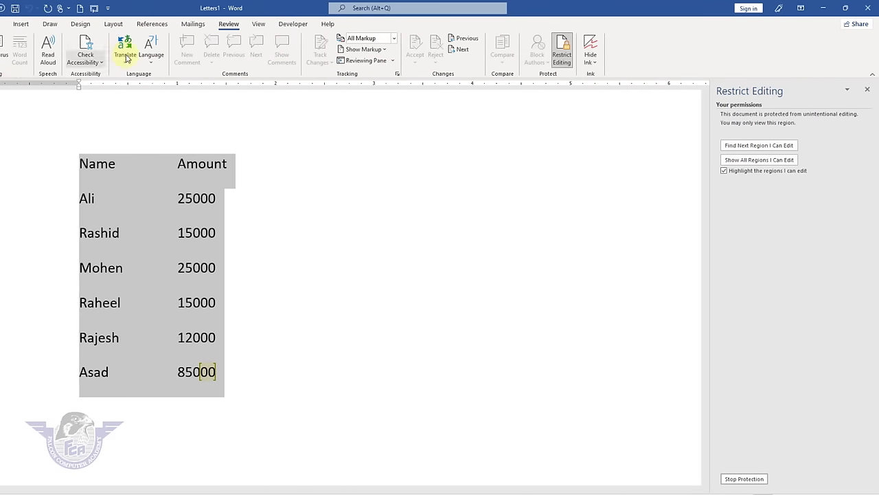
- Stop protection, then change the last amount from 85000 to 8545454
click(745, 478)
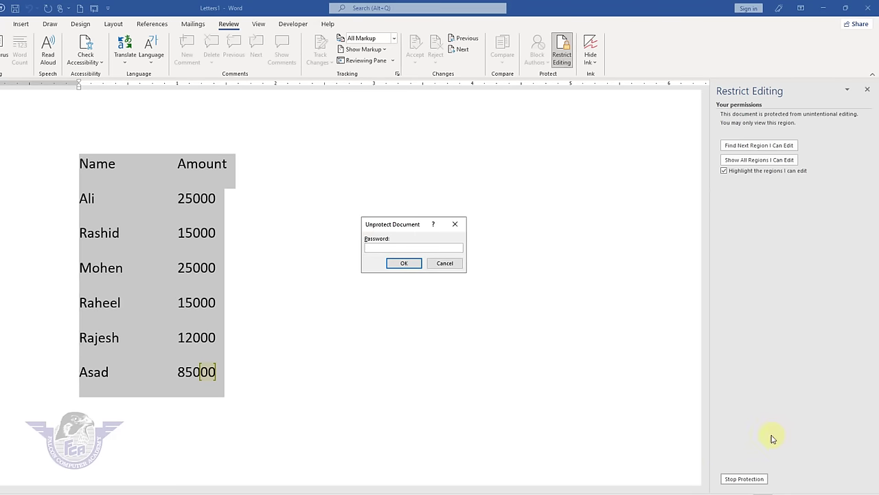
key(Return)
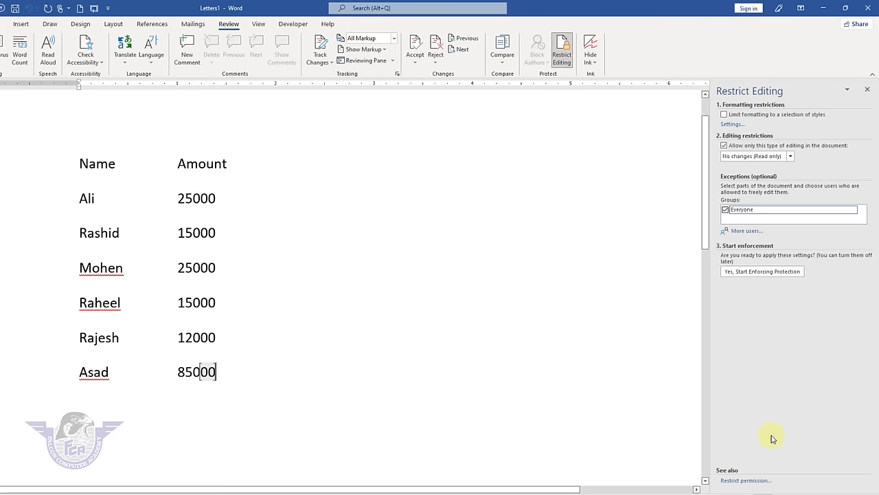
key(BackSpace)
key(BackSpace)
key(BackSpace)
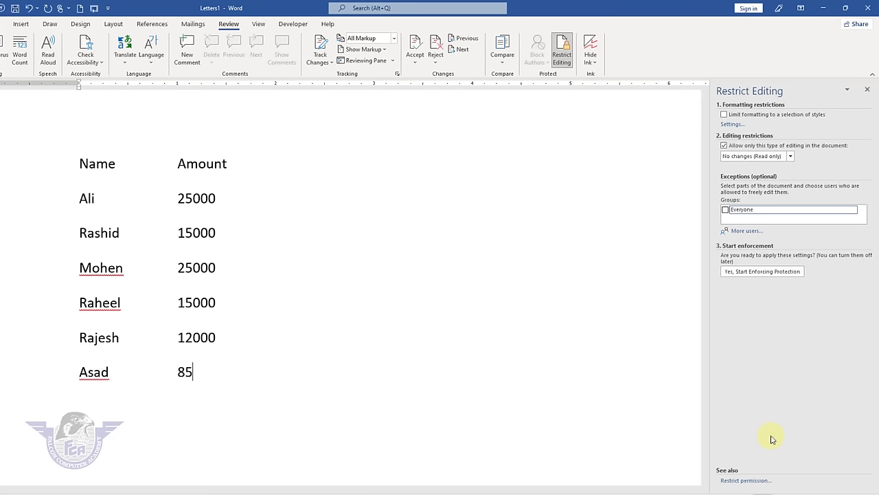
text(45454)
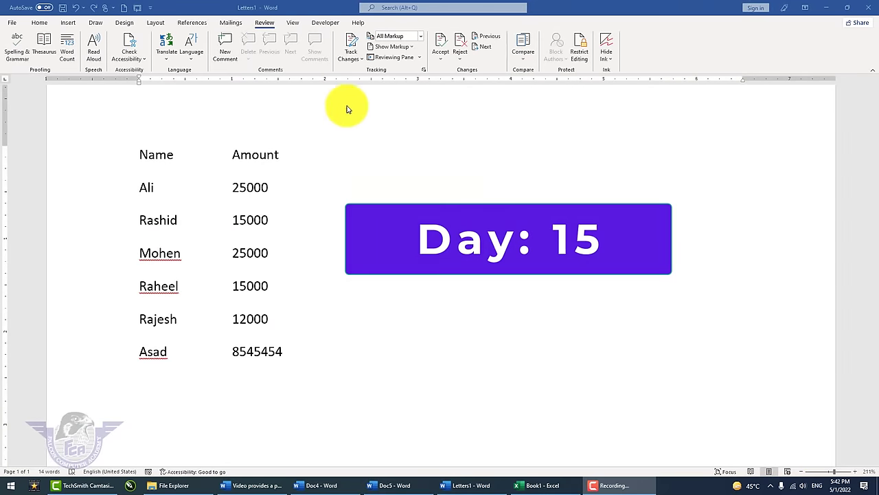
- Read through the Name and Amount list in Read Mode, then return to Print Layout
click(293, 24)
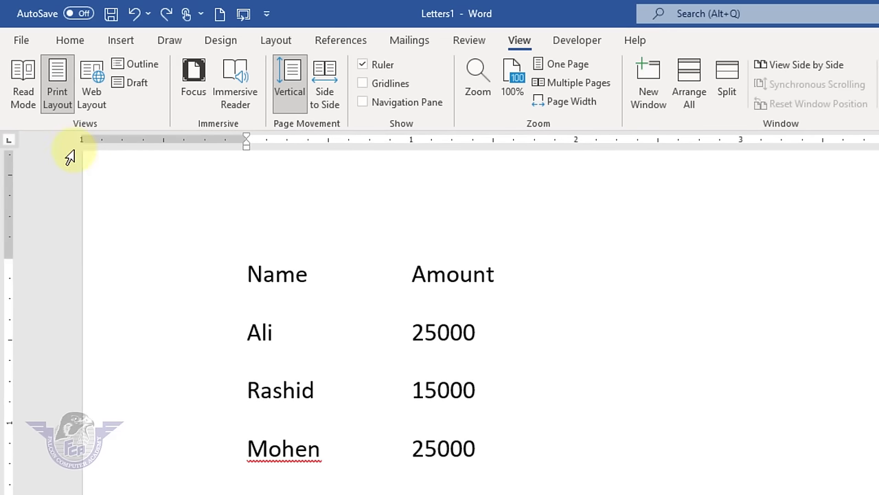
click(18, 104)
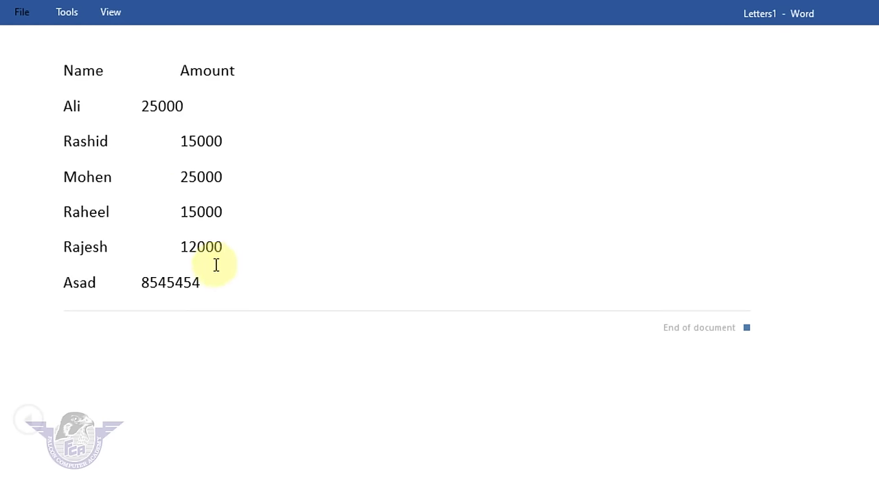
drag(215, 264, 62, 151)
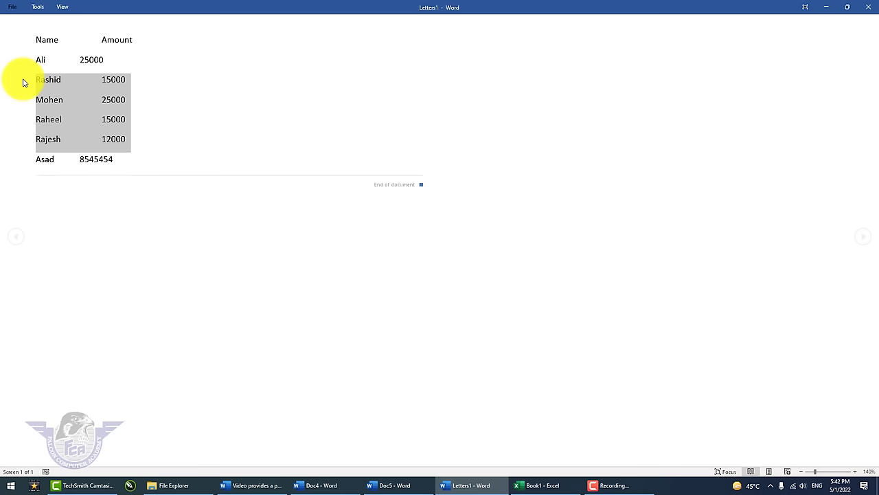
click(271, 210)
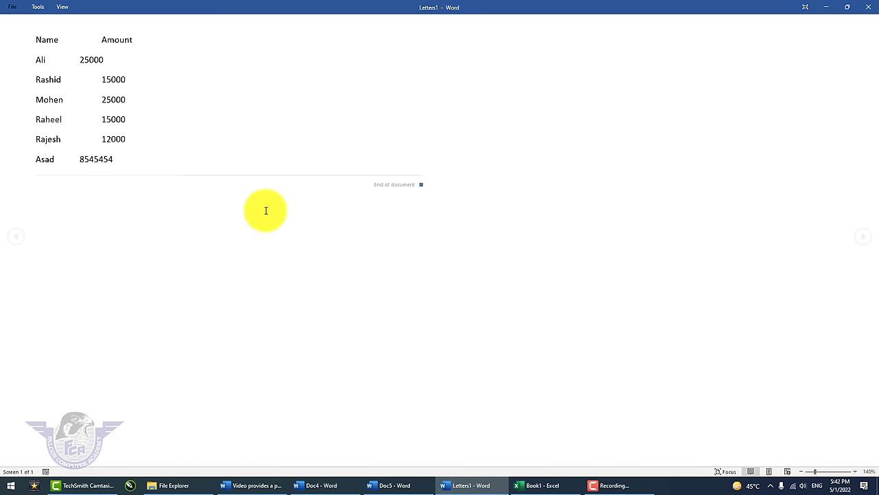
key(Escape)
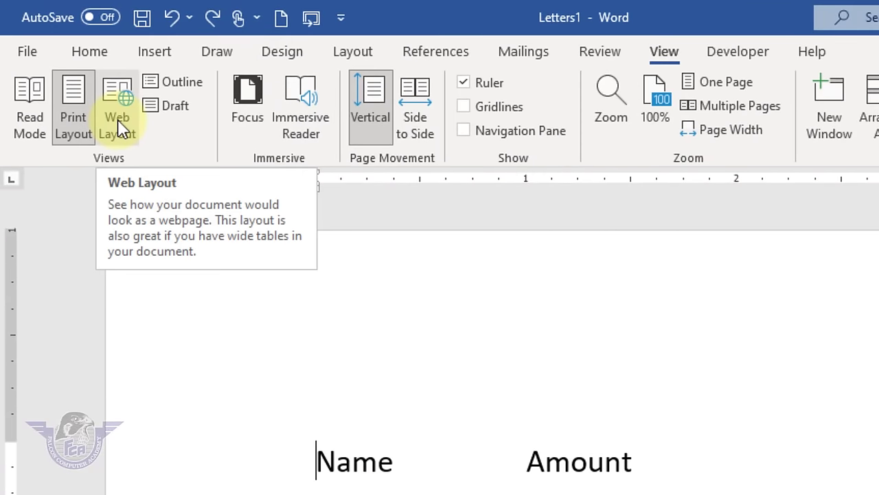
- Show the Name and Amount list in Web Layout
click(119, 128)
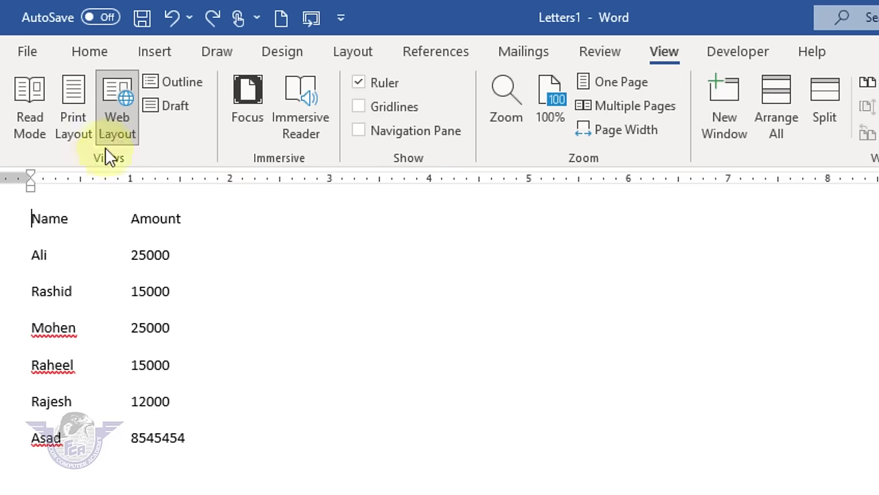
- In Outline view, add sample paragraphs with =rand() on a new line below the Asad line
click(177, 93)
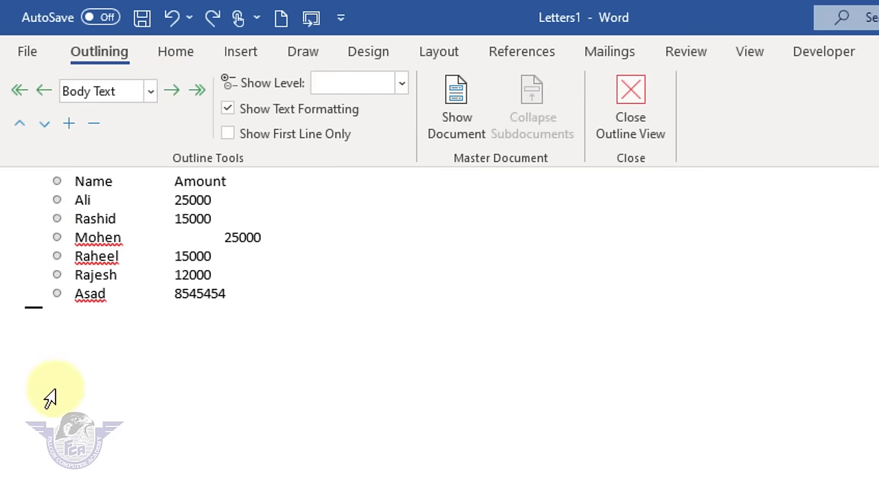
click(57, 183)
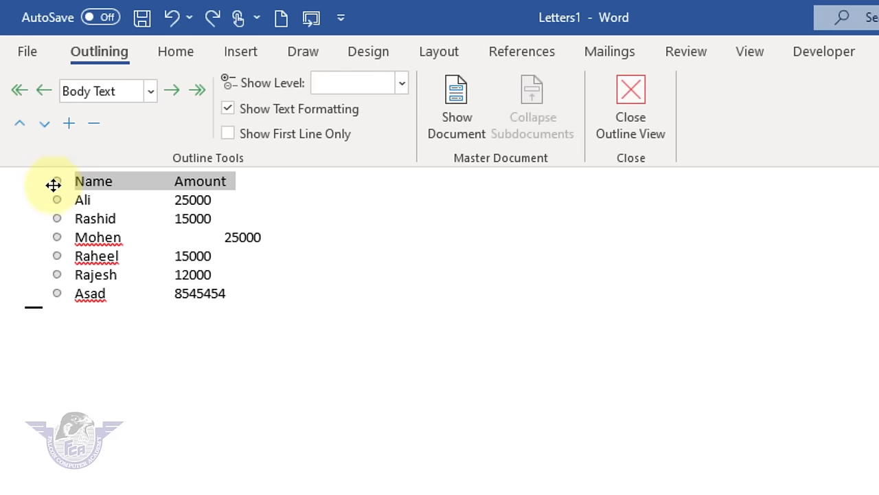
click(57, 201)
click(56, 236)
click(244, 310)
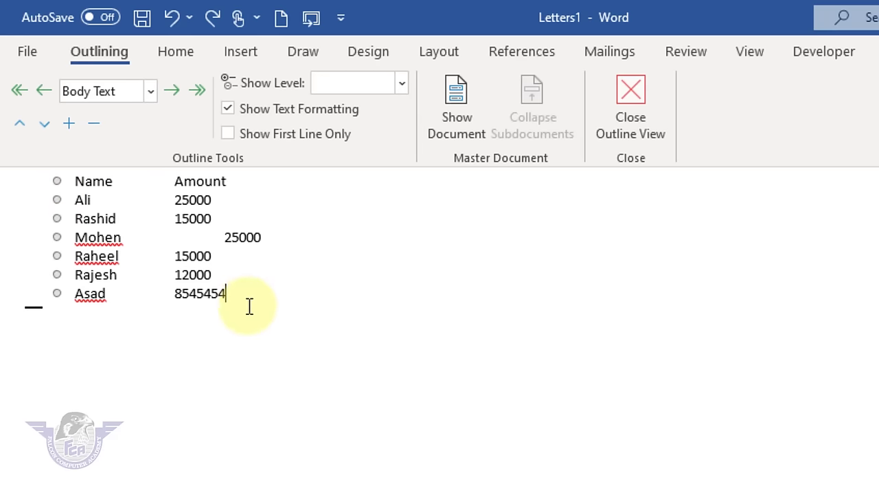
key(Return)
text(=)
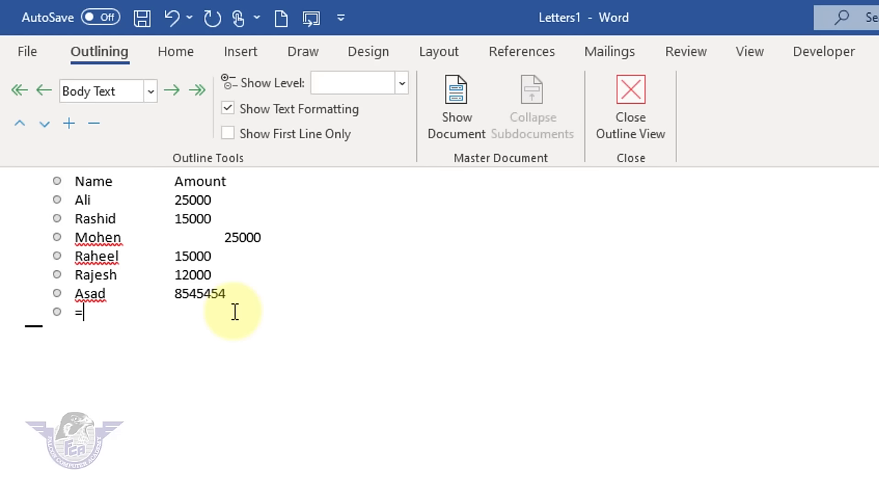
text(rand()
key(Return)
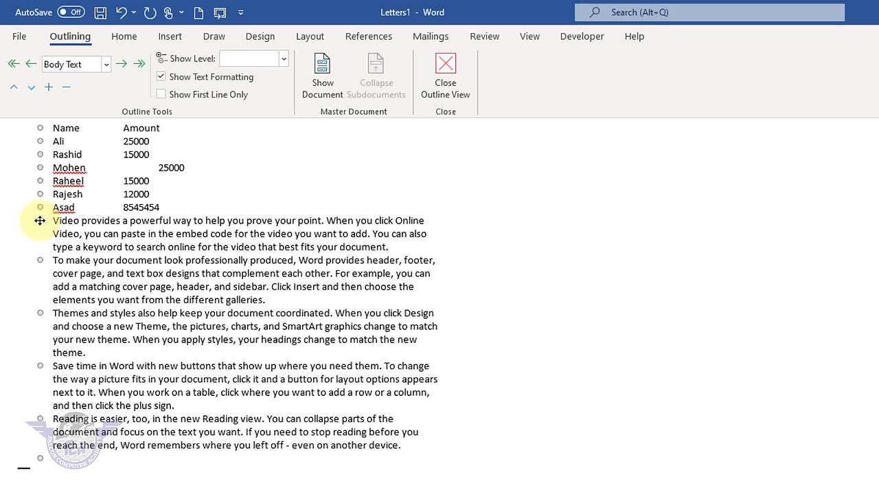
- Select the five sample paragraphs in Outline view, then switch to Draft view
click(40, 220)
click(40, 259)
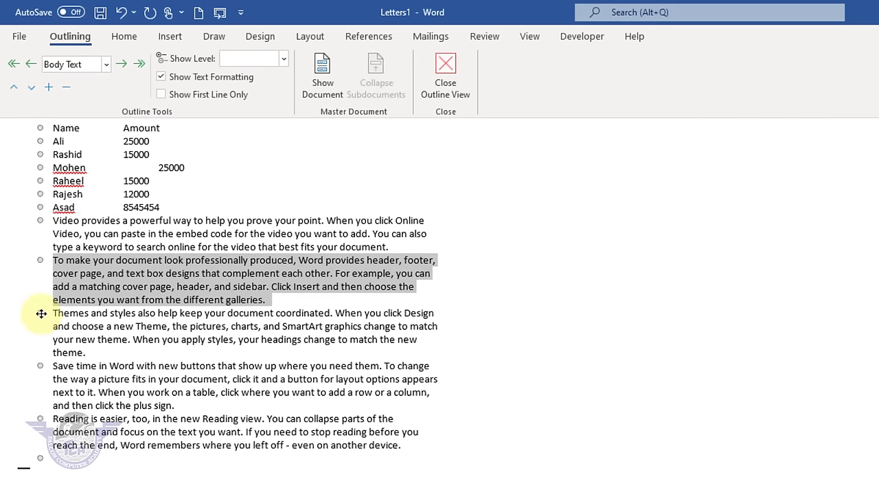
click(40, 312)
click(40, 366)
click(41, 418)
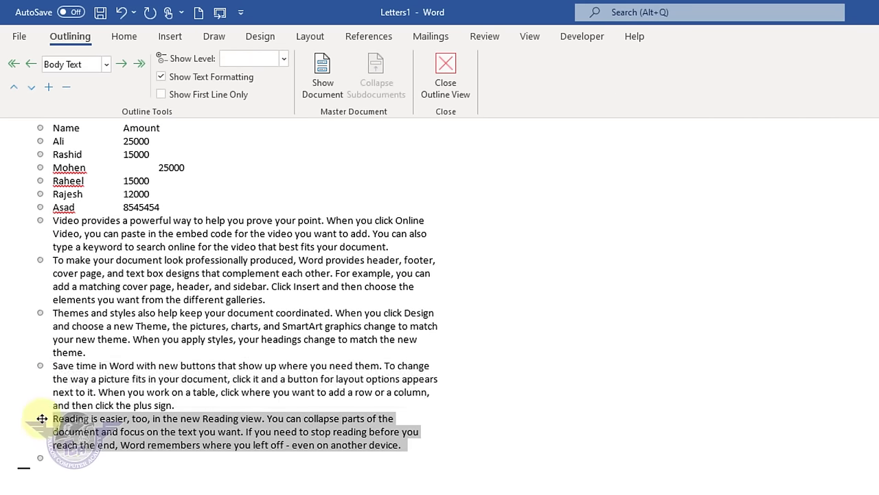
click(530, 36)
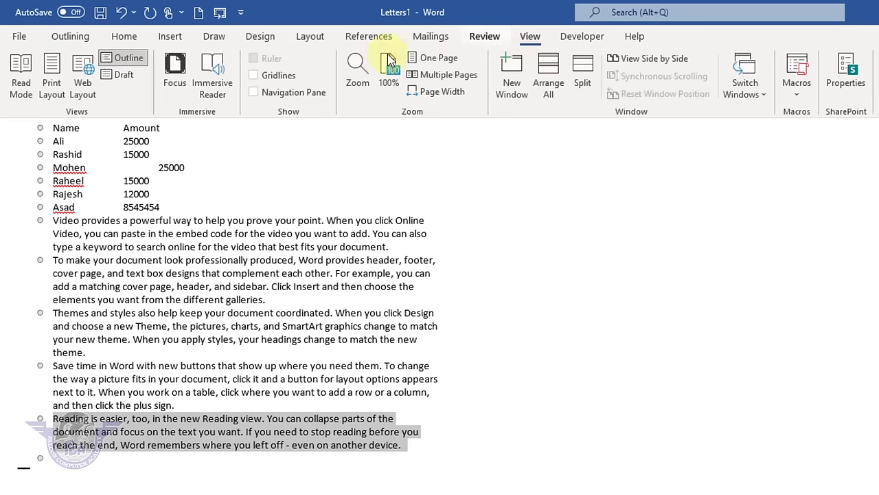
click(124, 75)
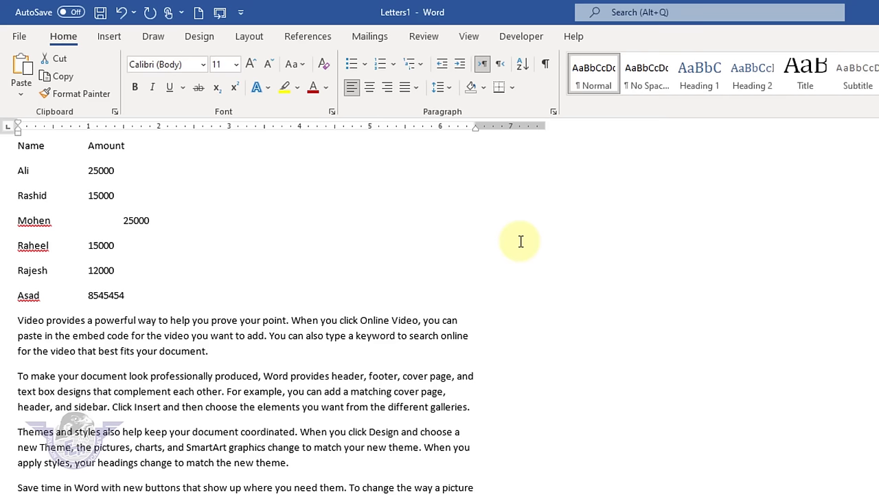
- Switch back to Print Layout with the cursor in the Save time paragraph
click(470, 37)
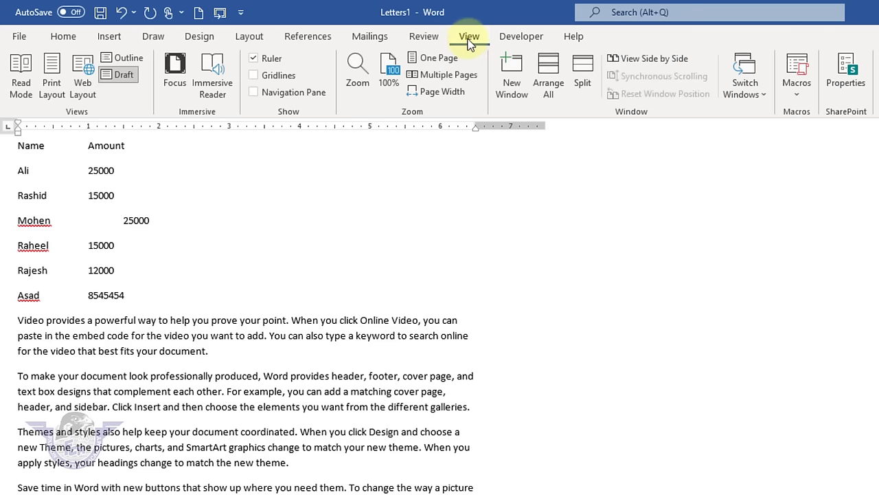
click(52, 93)
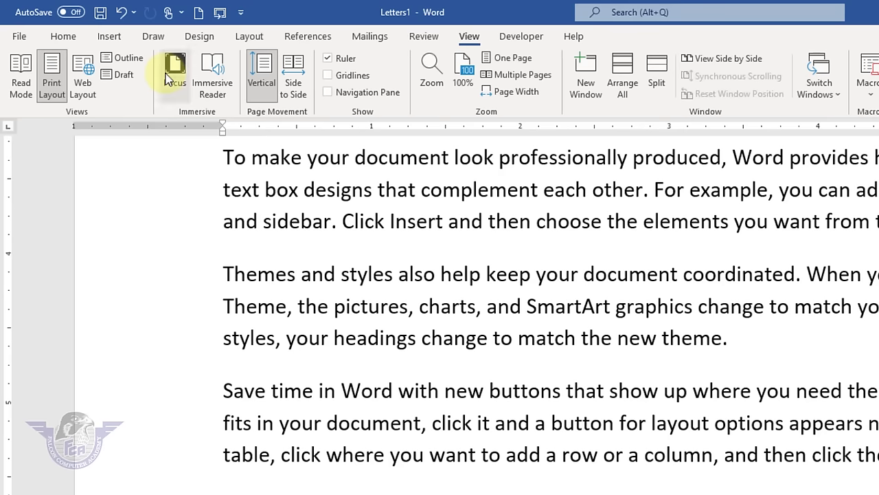
click(721, 392)
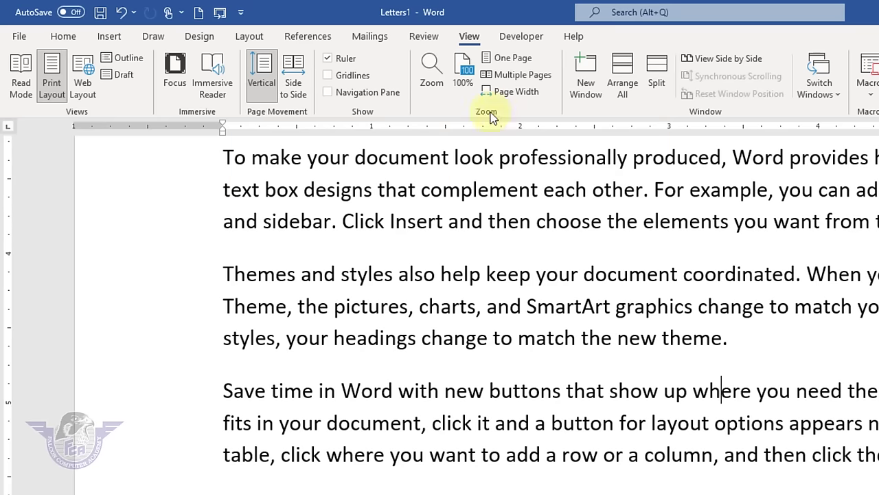
- Enter Focus mode, scroll the page, then exit it with Esc
click(172, 75)
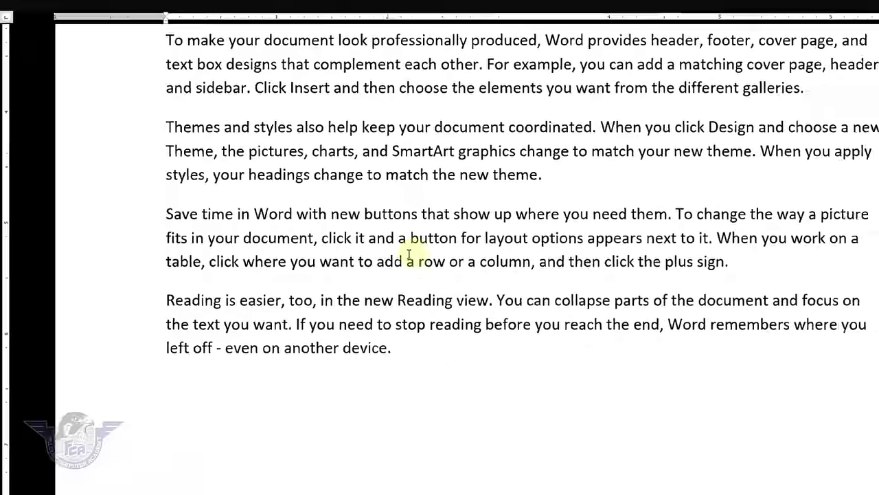
scroll(403, 212, up, 10)
scroll(342, 213, down, 6)
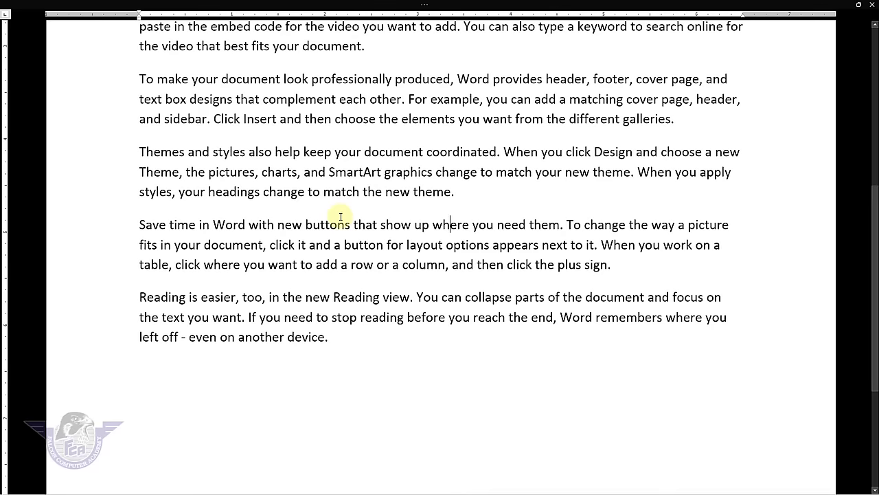
key(Escape)
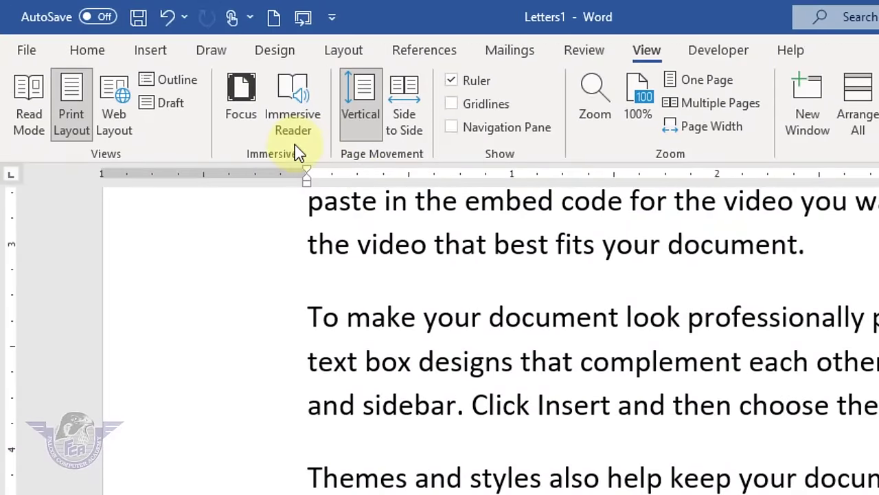
click(291, 115)
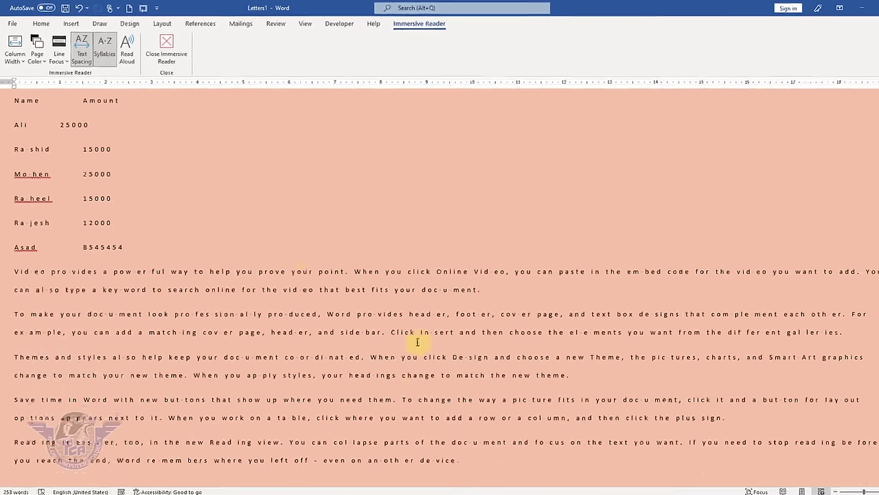
click(19, 58)
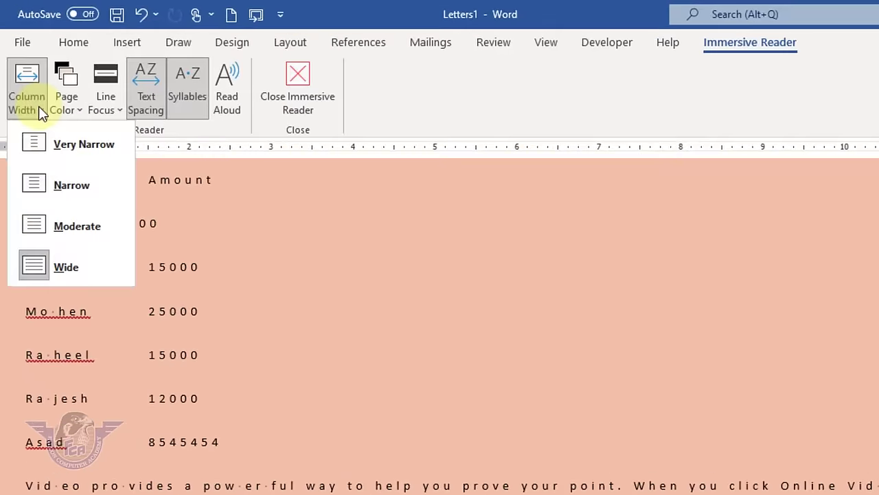
click(41, 152)
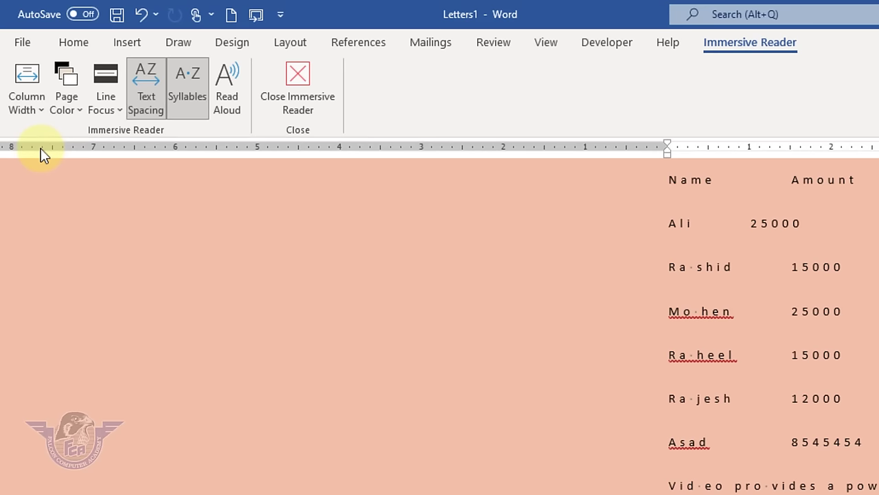
click(25, 103)
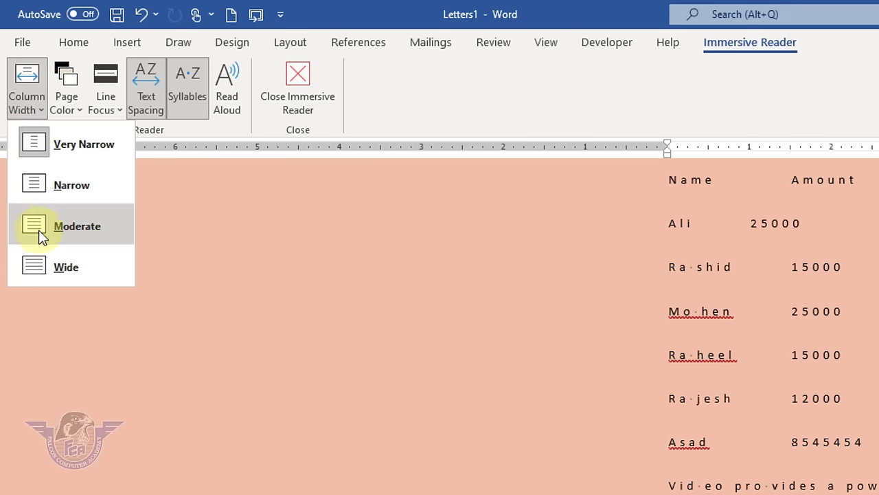
click(42, 265)
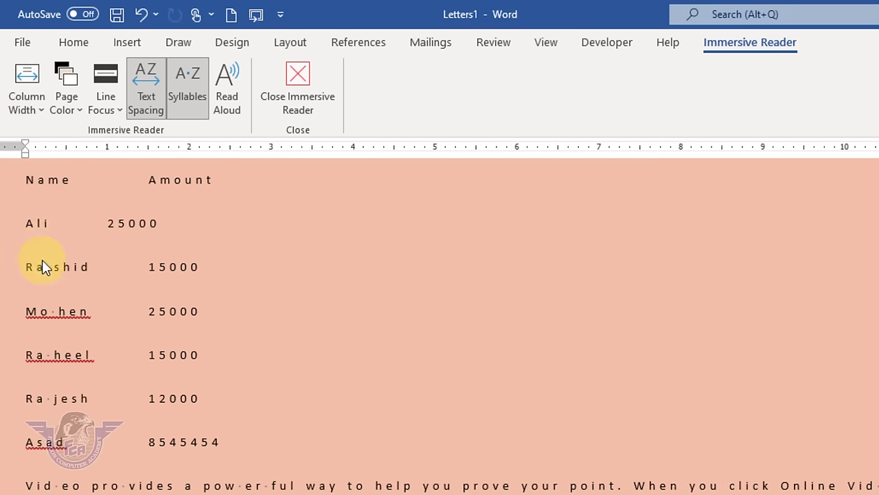
click(69, 103)
click(114, 187)
click(112, 112)
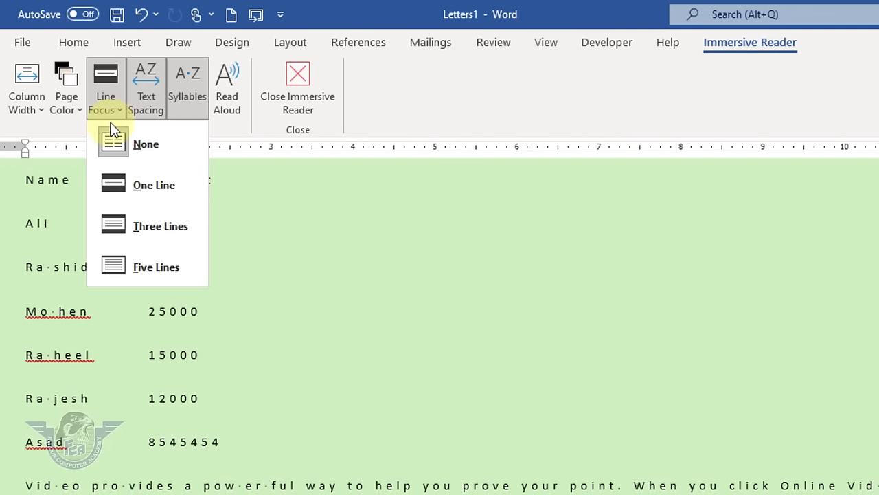
click(122, 225)
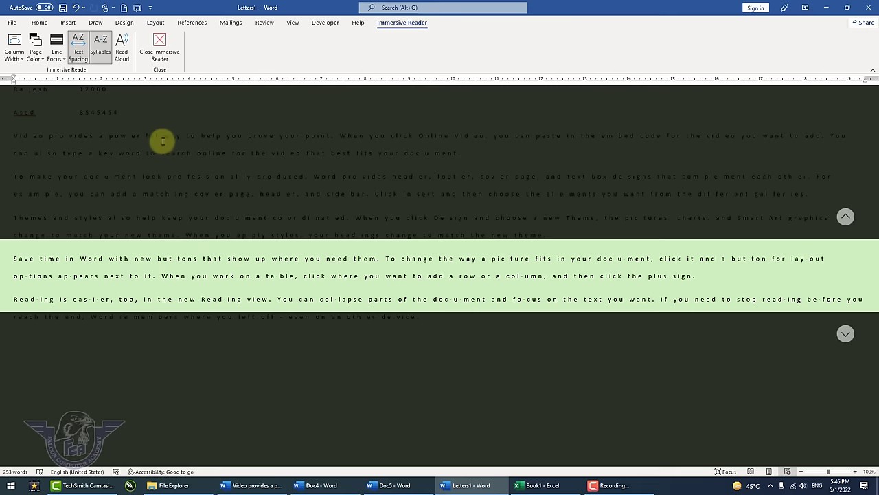
click(124, 54)
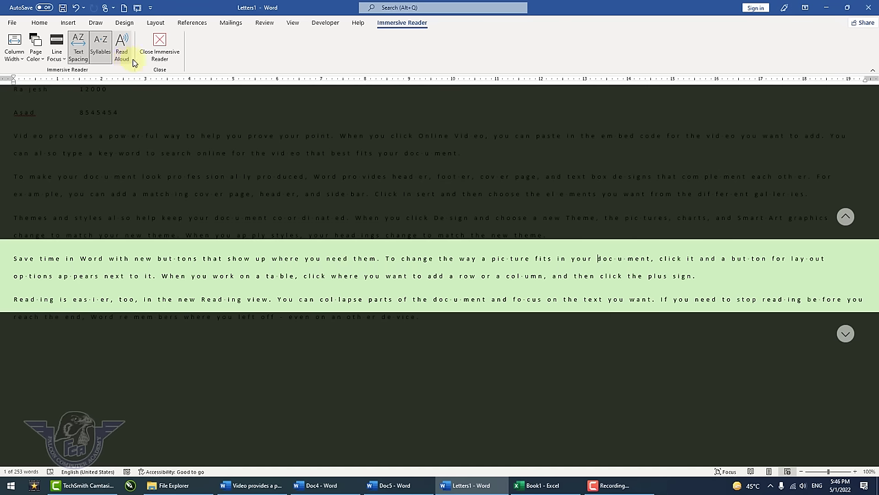
click(153, 62)
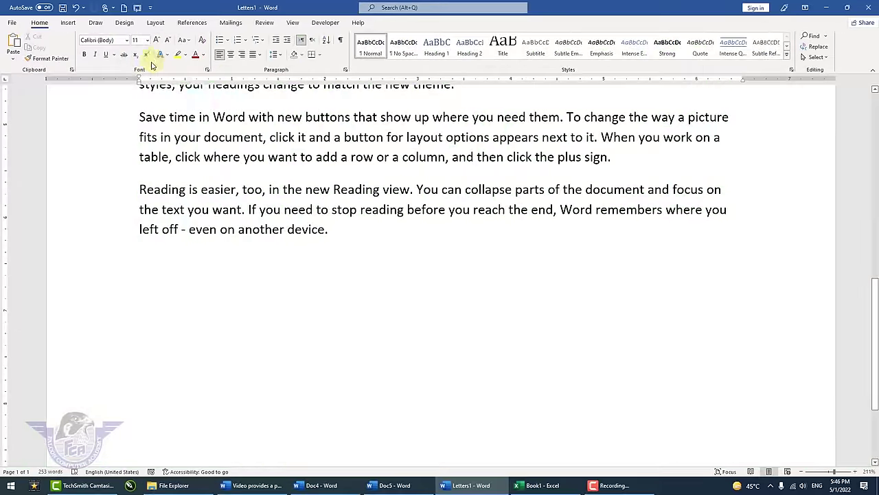
- Try Side to Side page movement, then switch back to Vertical
click(293, 22)
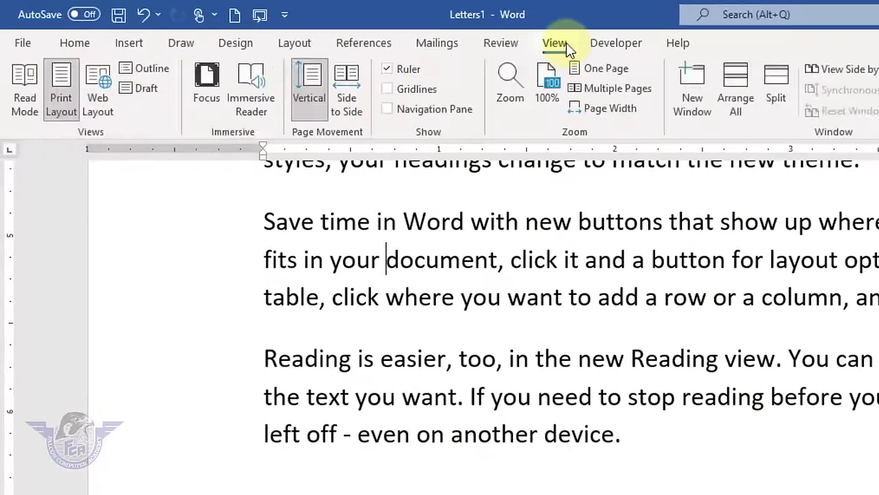
click(347, 90)
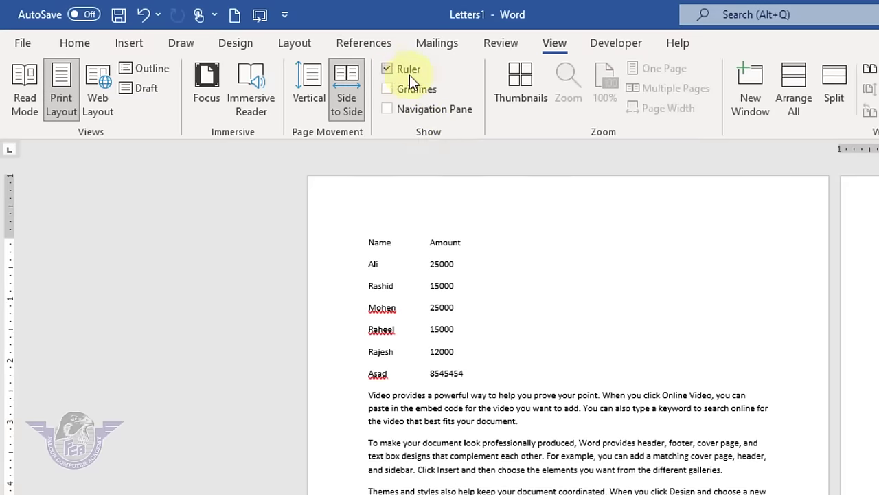
click(623, 216)
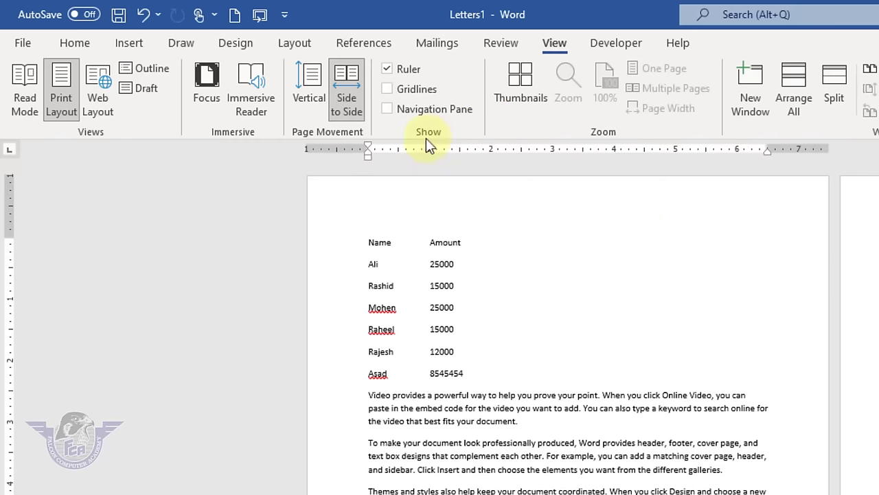
click(498, 278)
click(311, 82)
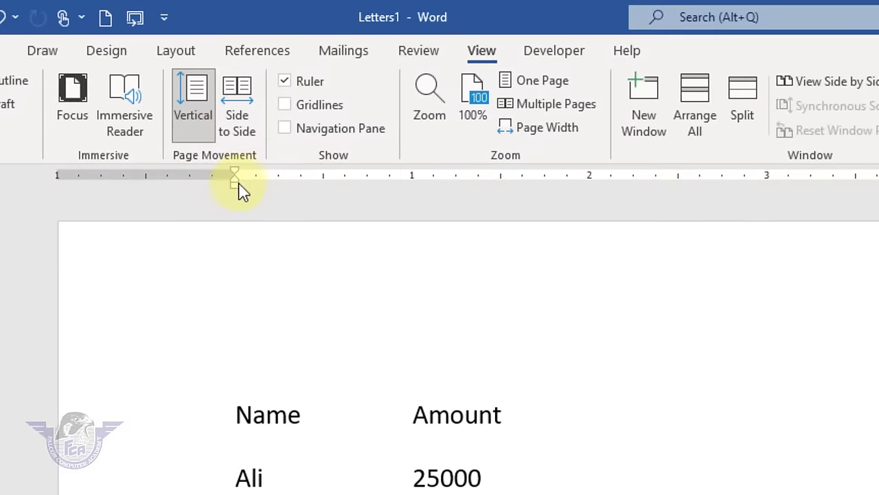
click(234, 177)
click(878, 185)
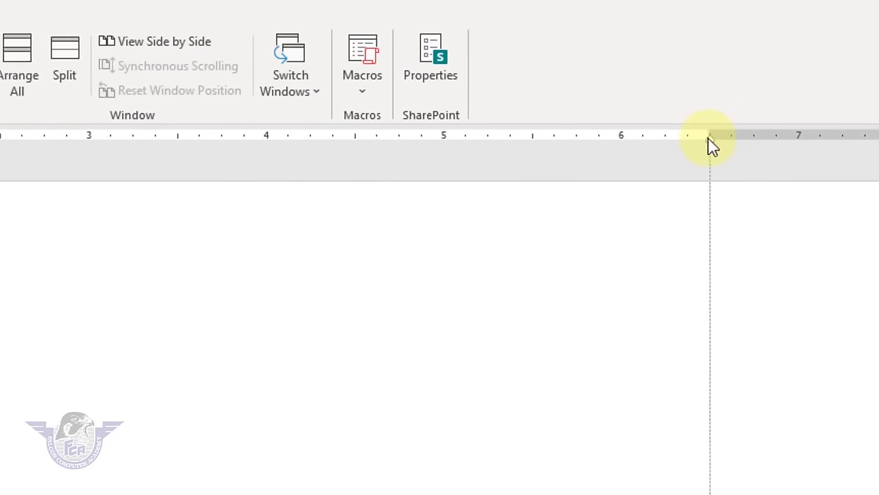
- Toggle the Ruler off and on and Gridlines on and off, leaving only the Ruler shown
click(125, 83)
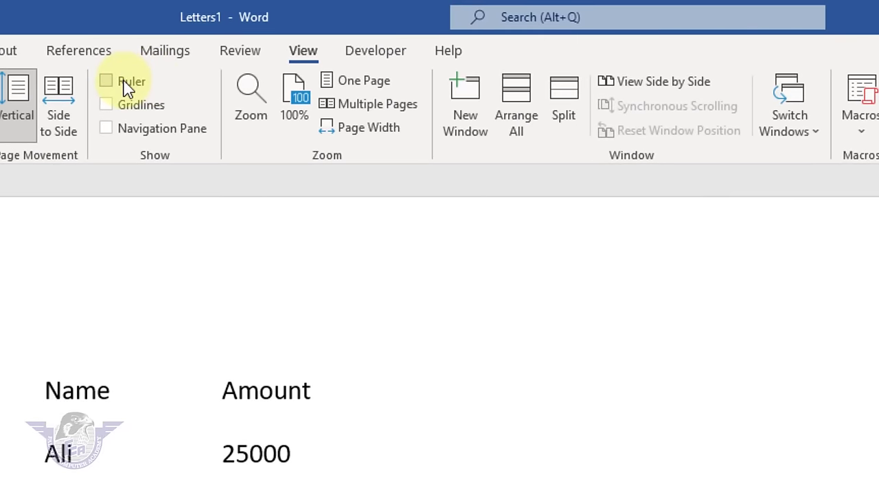
click(126, 84)
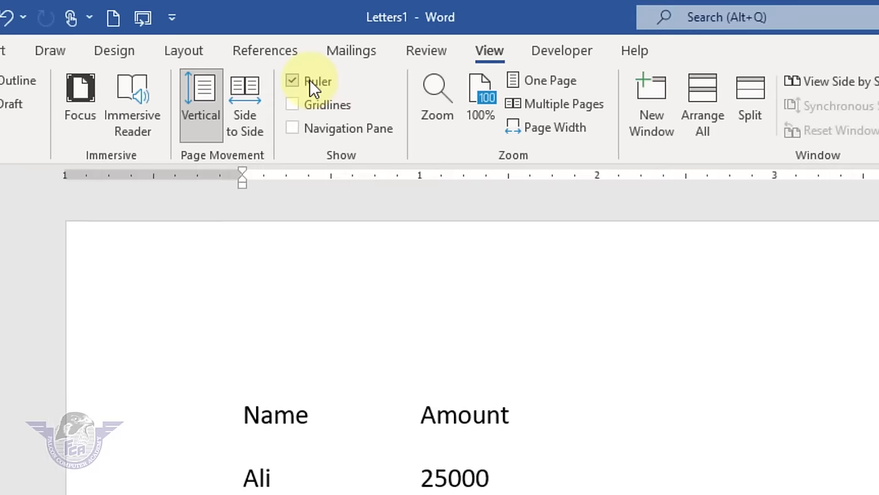
click(323, 103)
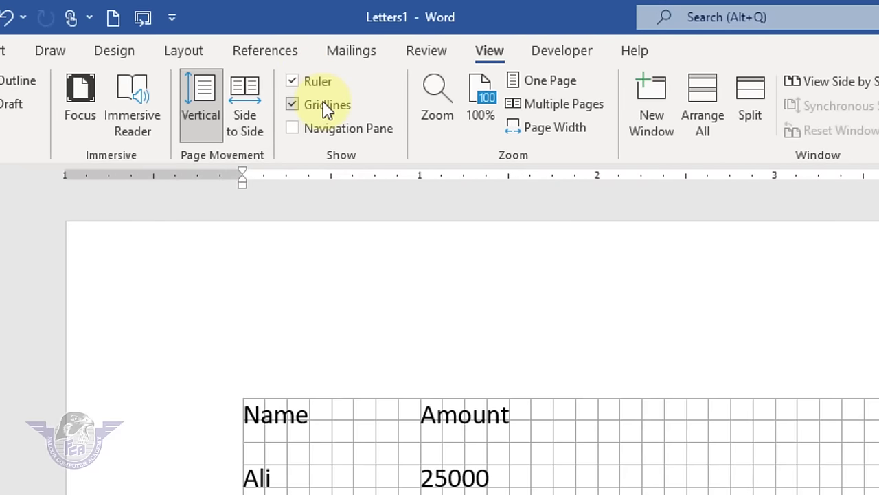
scroll(481, 344, down, 4)
scroll(481, 343, down, 5)
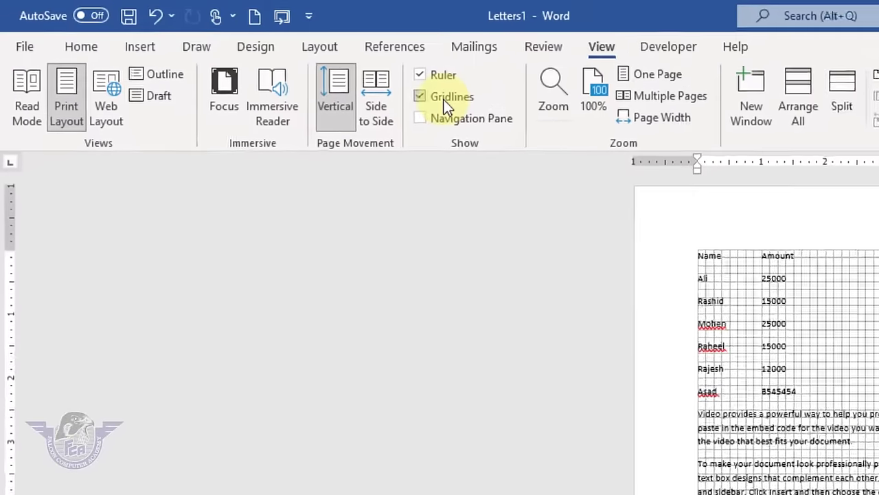
click(218, 50)
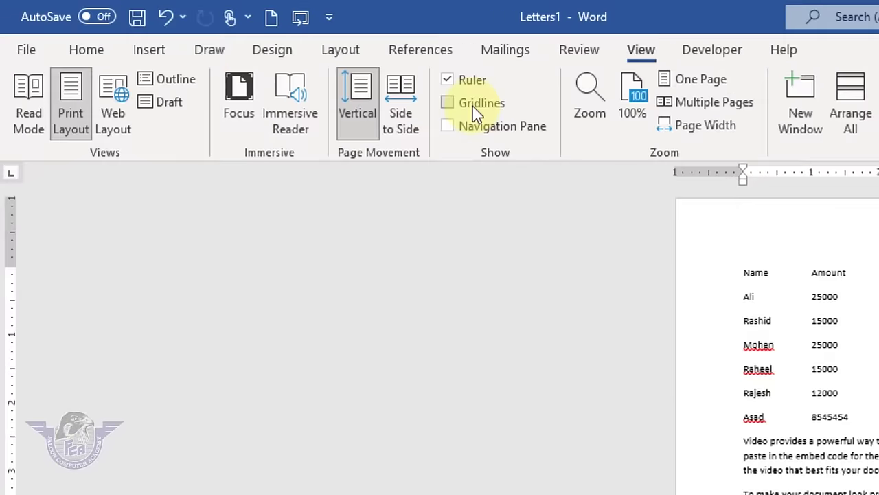
click(476, 110)
click(474, 110)
- Open the Navigation Pane, then go from the Home tab back to the View tab
click(487, 129)
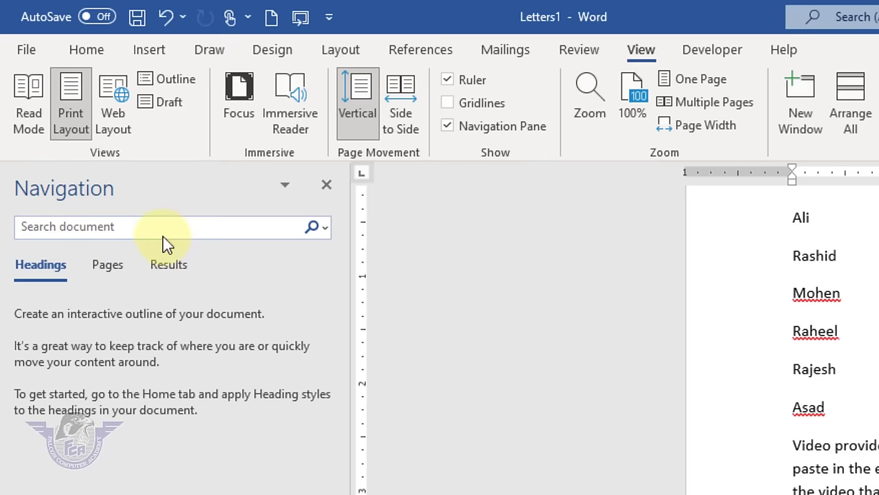
click(95, 52)
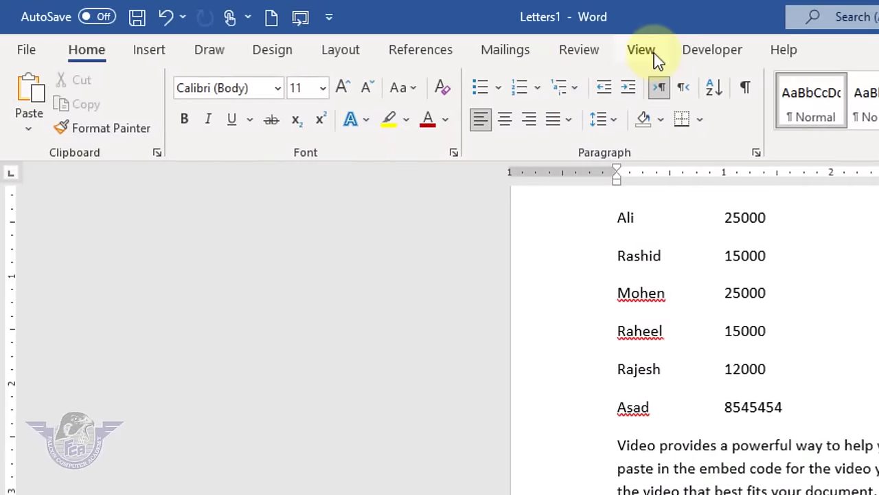
click(649, 51)
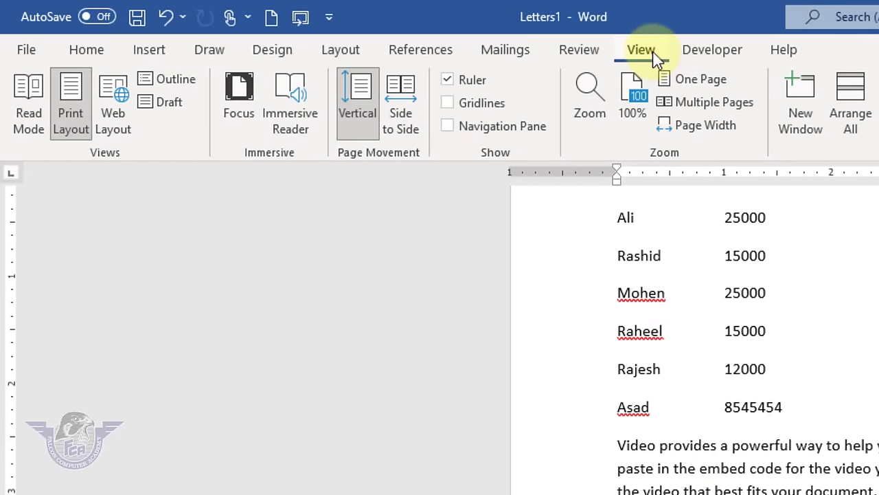
- Apply 200%, 100%, 75% and Page width zoom through the Zoom dialog
click(590, 104)
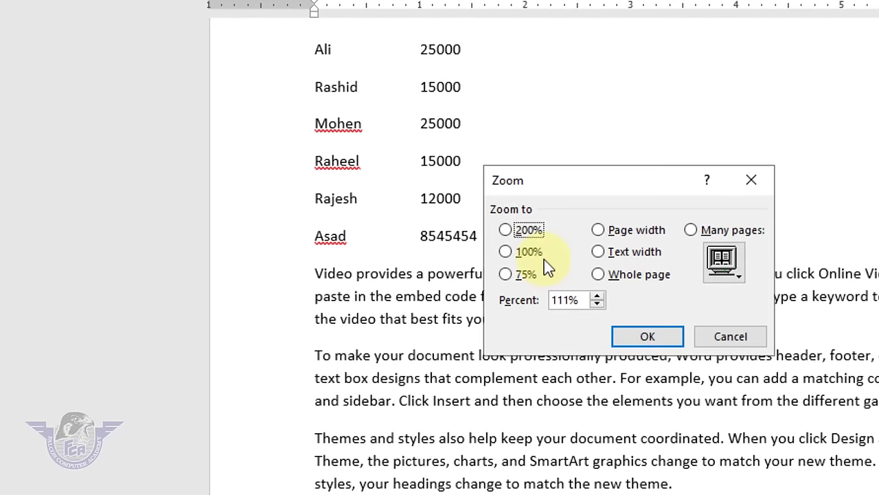
click(525, 229)
click(639, 336)
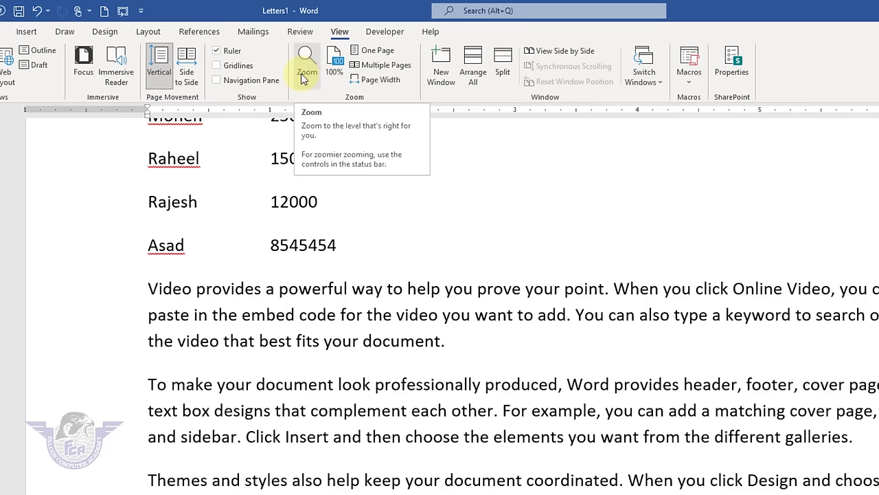
click(304, 75)
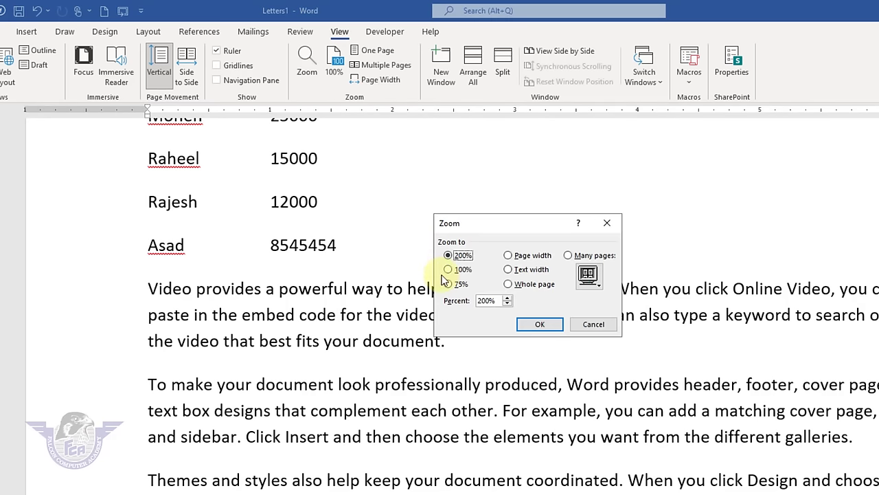
click(540, 324)
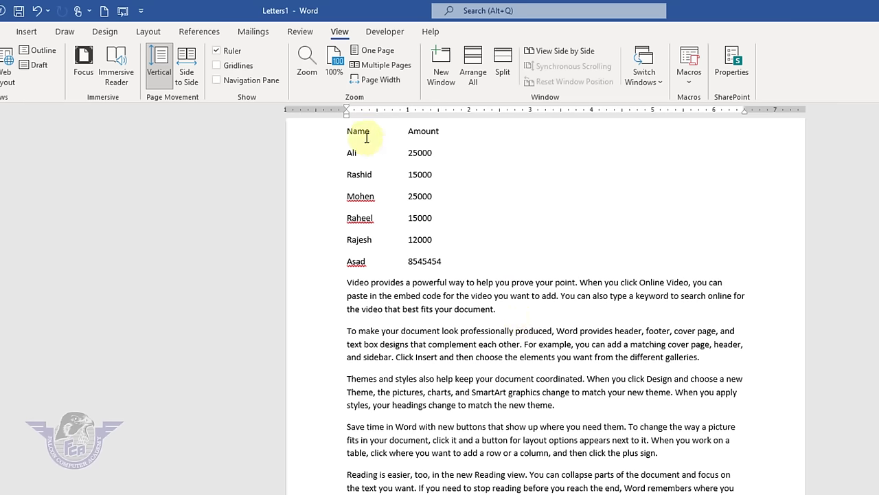
click(306, 74)
click(449, 284)
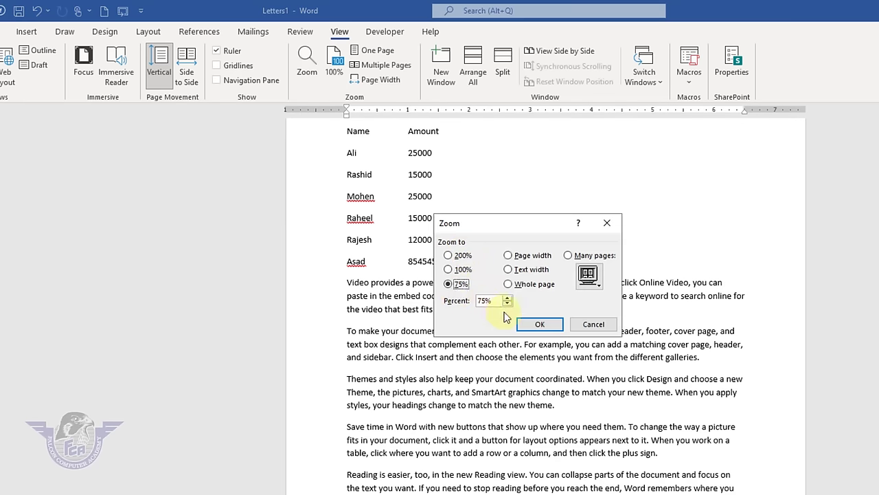
click(540, 324)
click(305, 73)
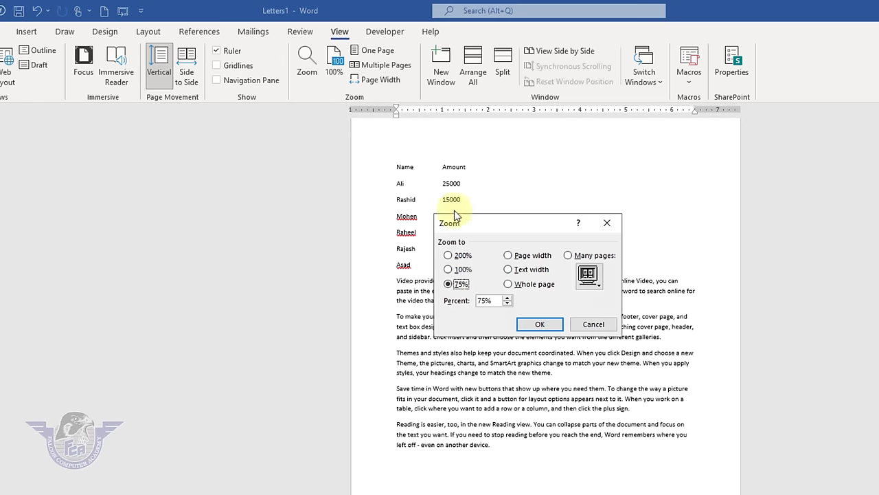
click(533, 256)
click(540, 324)
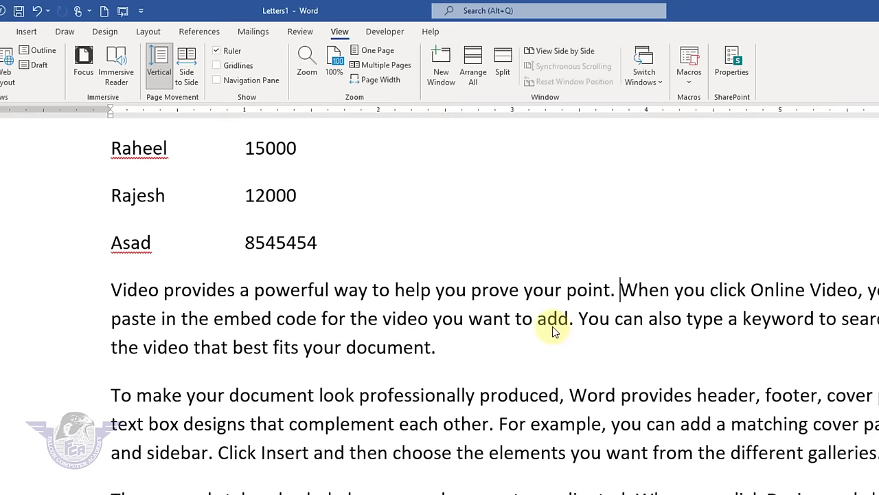
- Apply Text width, Whole page, and Many pages (two pages) zoom through the Zoom dialog
click(313, 68)
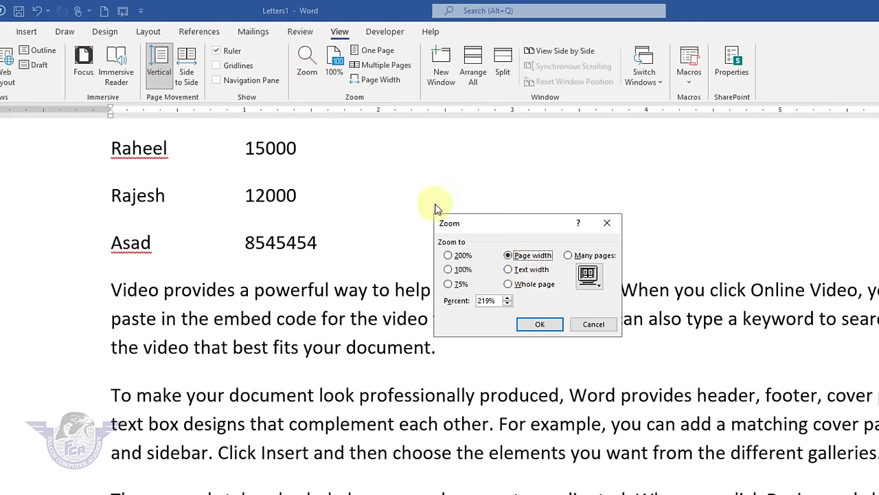
click(515, 270)
click(554, 327)
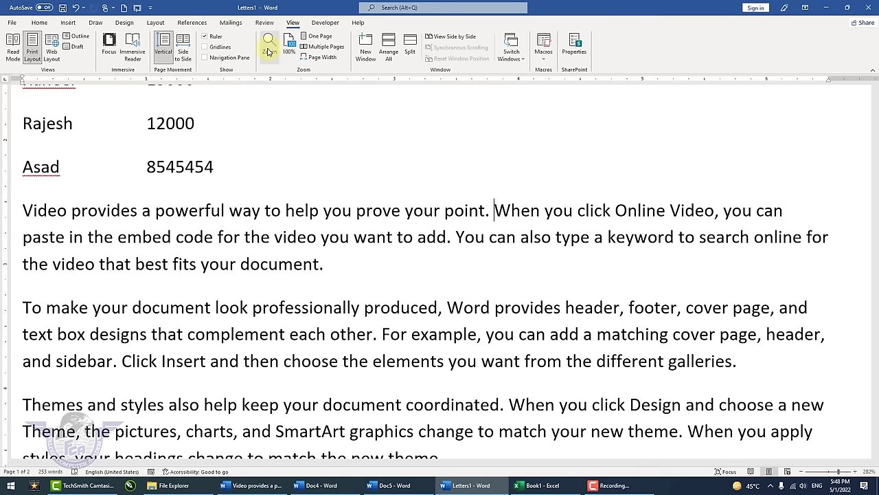
click(268, 53)
click(428, 204)
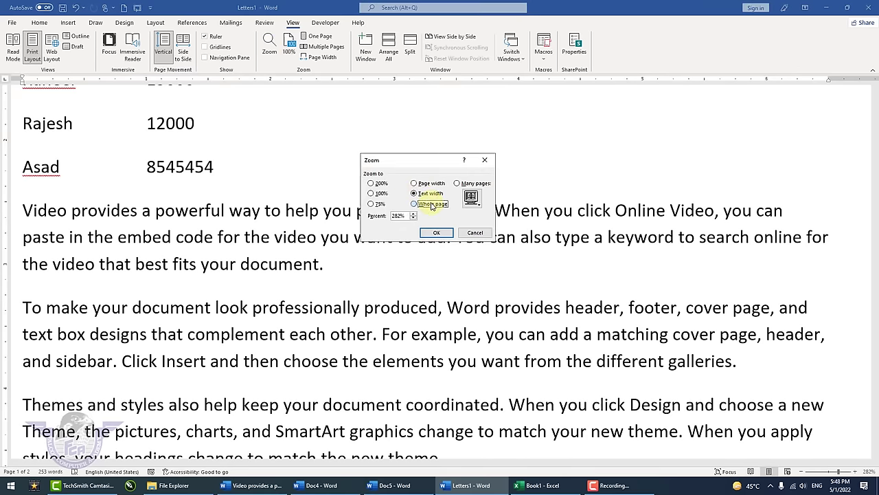
click(437, 233)
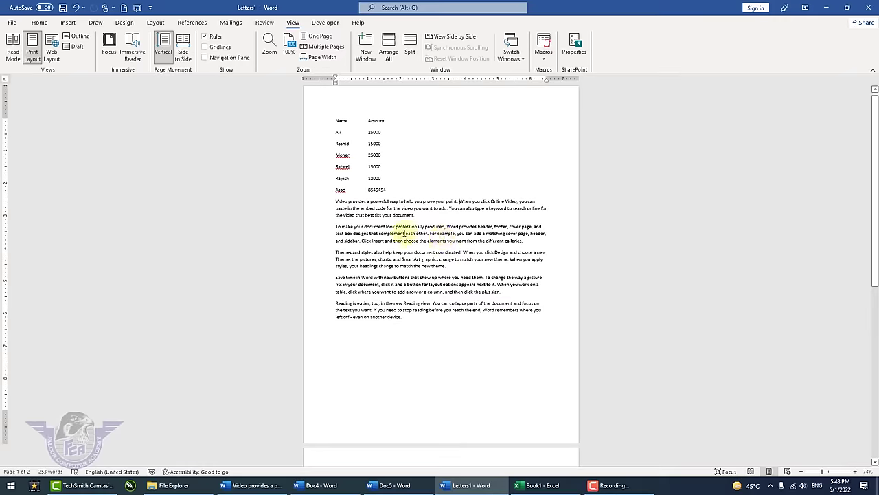
click(270, 47)
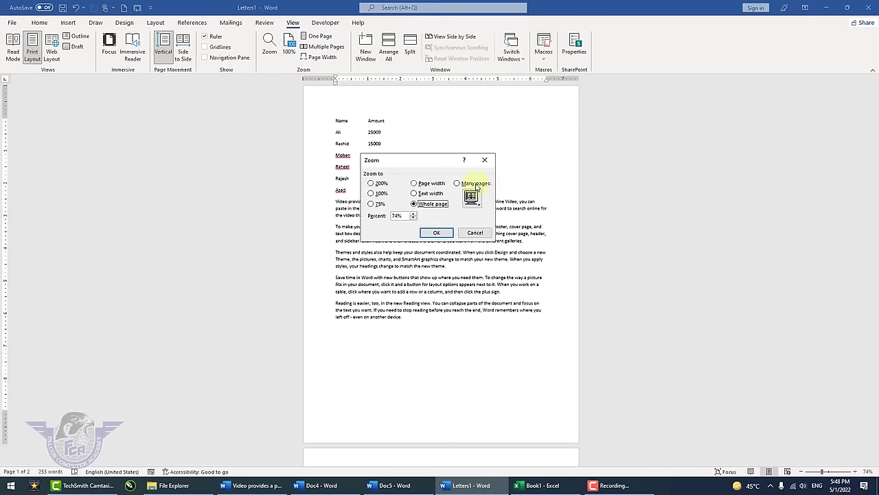
click(471, 197)
click(478, 208)
click(437, 232)
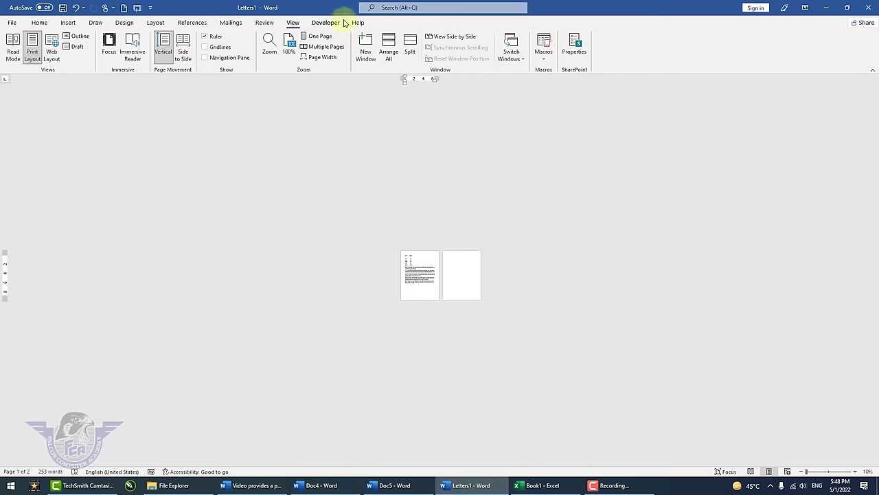
- Use the One Page, Multiple Pages and Page Width zoom buttons in turn
click(321, 35)
click(326, 48)
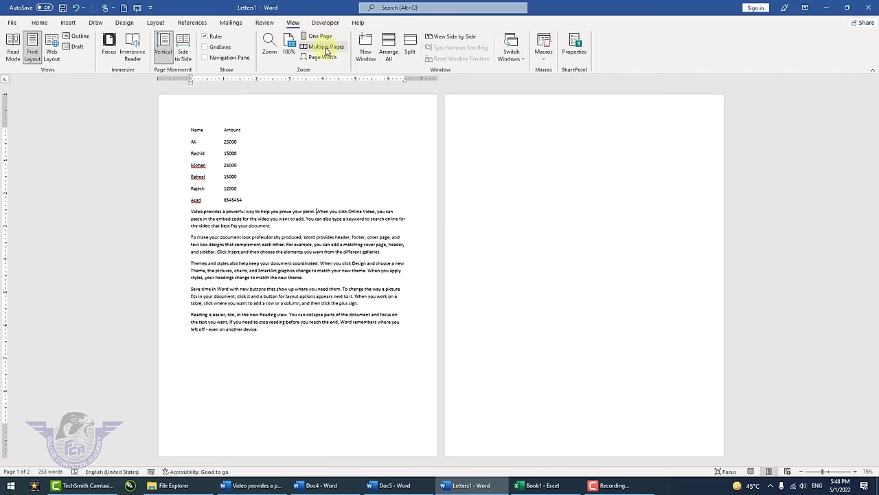
click(322, 57)
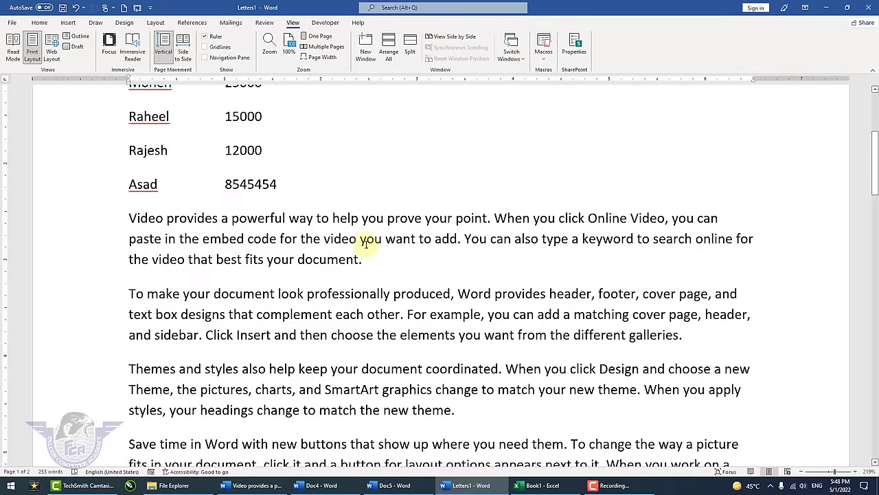
- Open Letters1 in a new window and add a 'Farhan 45000' line below Asad
click(365, 47)
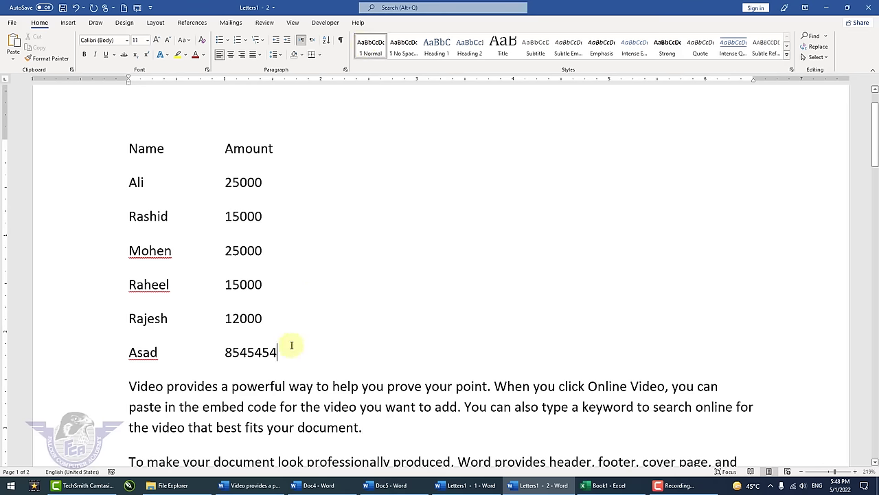
key(Return)
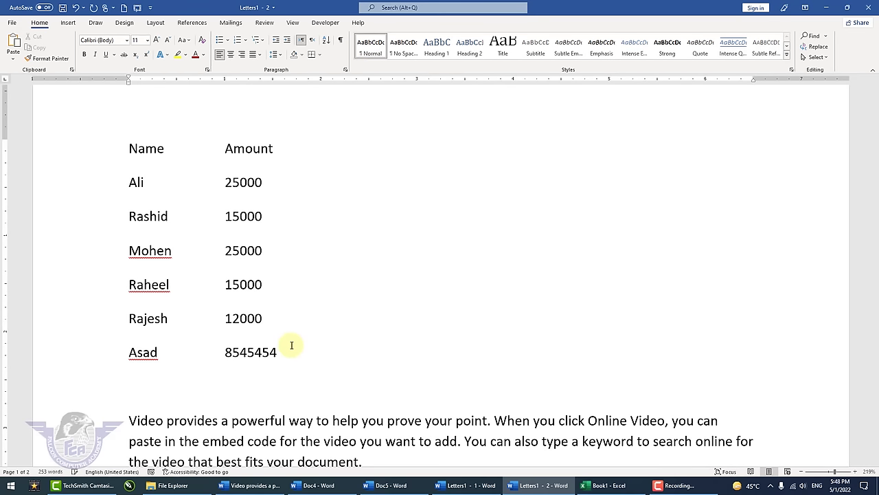
text(farhan)
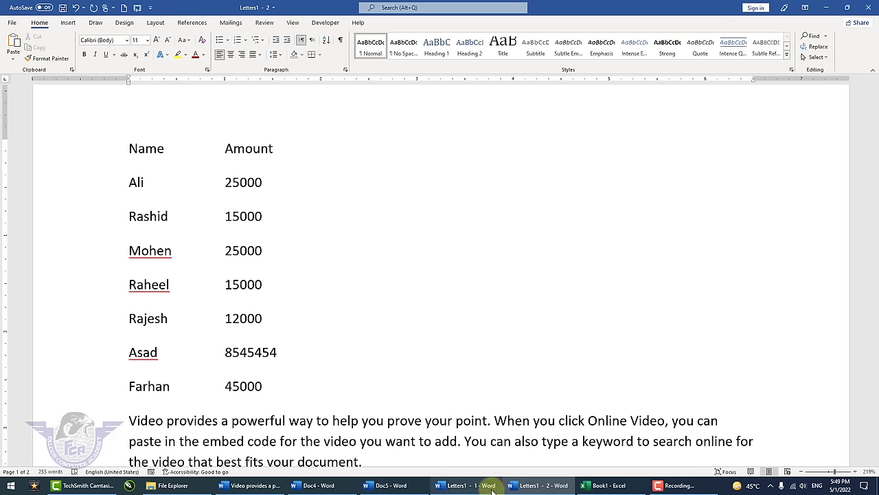
- Switch between the two Letters1 windows, Arrange All, then start View Side by Side
click(461, 485)
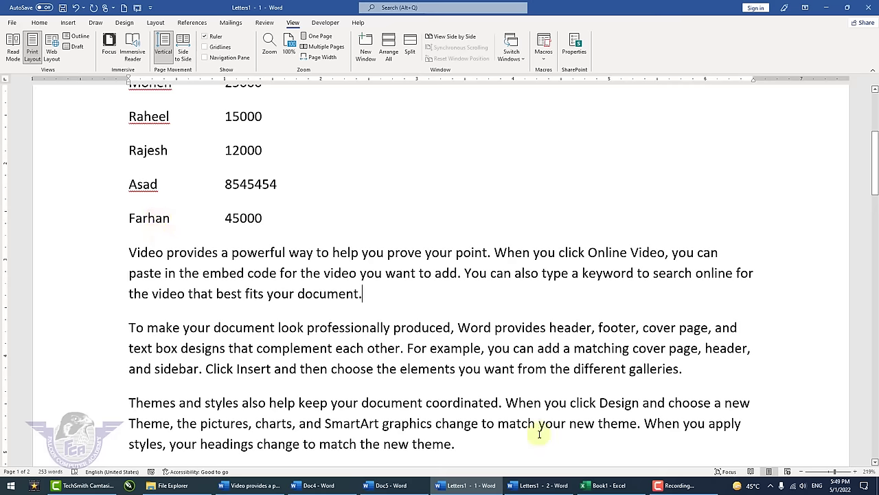
click(546, 488)
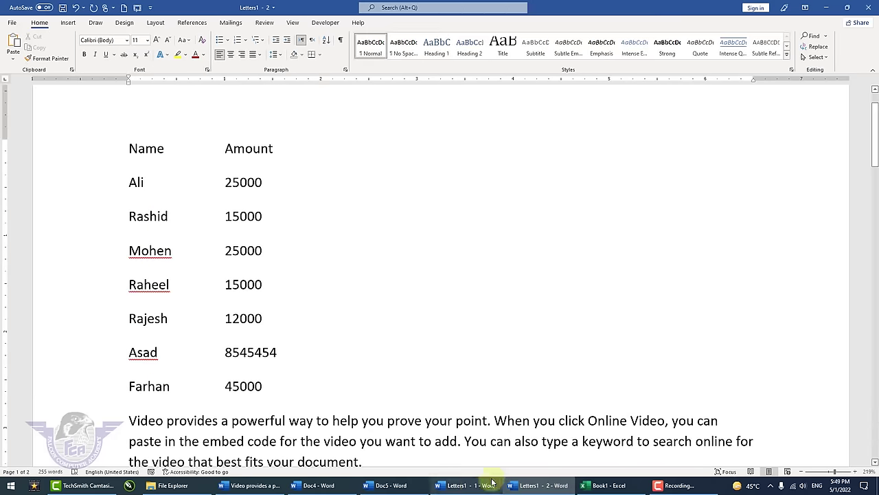
click(470, 487)
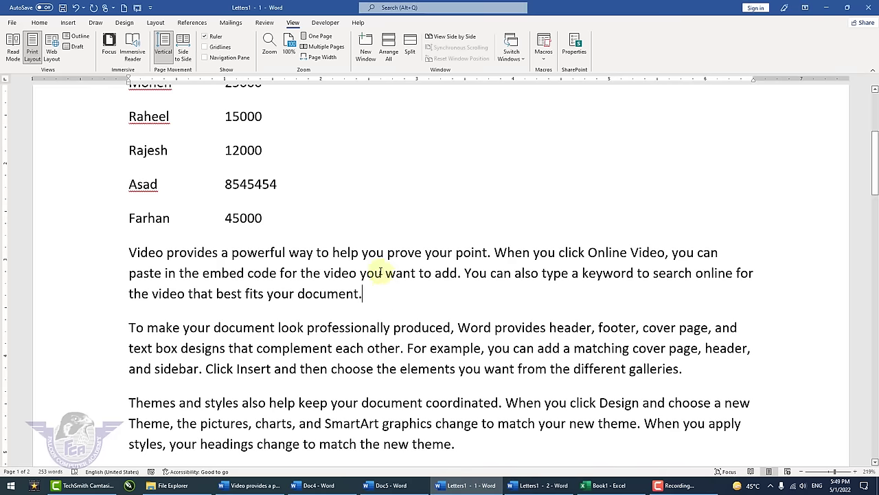
click(390, 60)
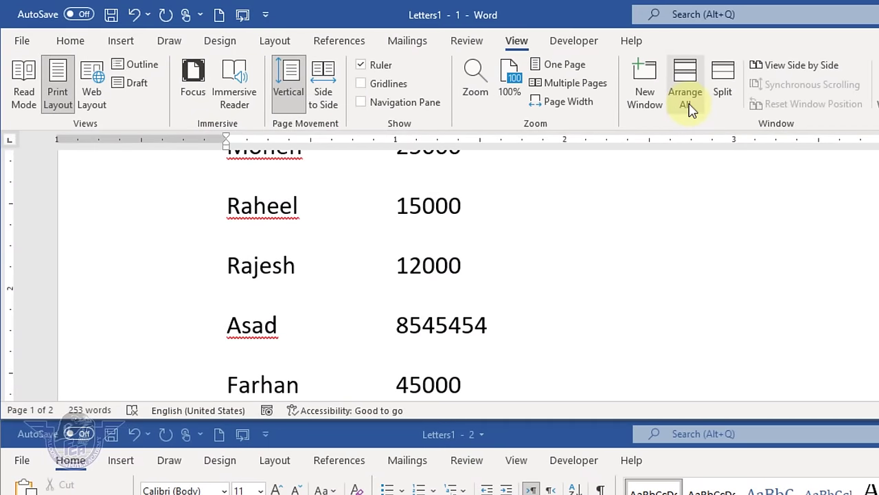
click(795, 65)
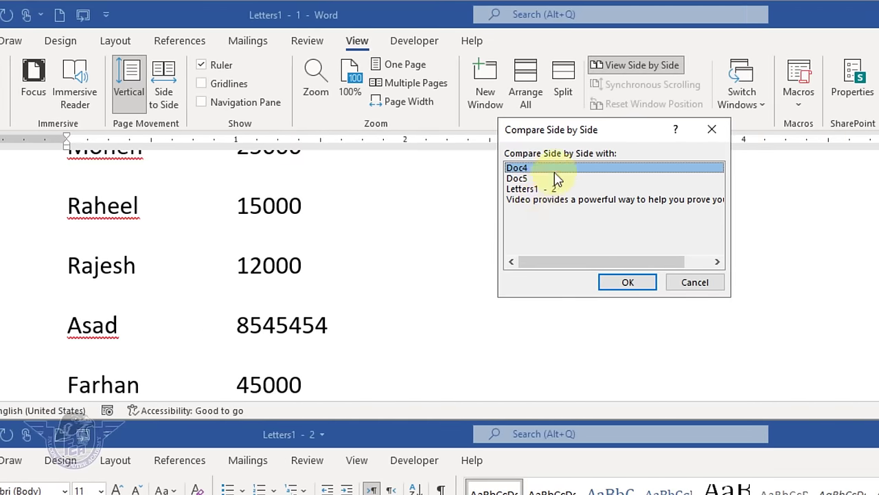
- Compare Letters1 side by side with the Video provides document, maximize, then end the comparison
click(553, 199)
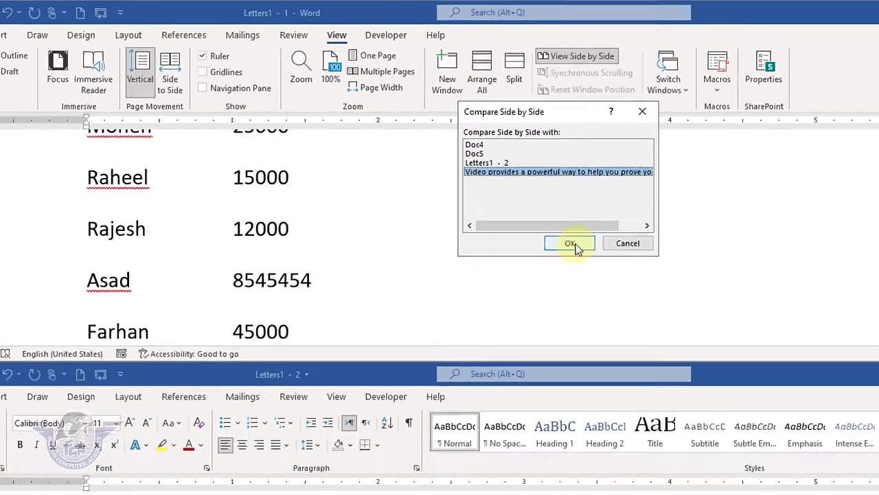
click(574, 245)
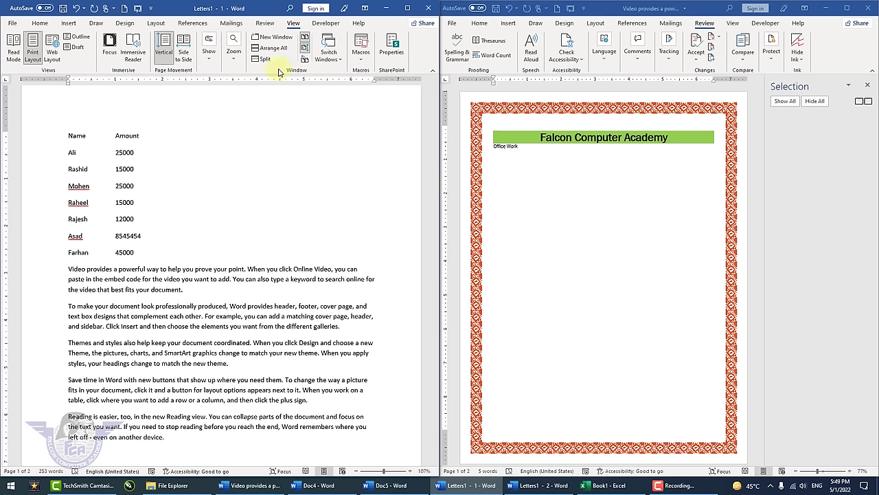
click(408, 7)
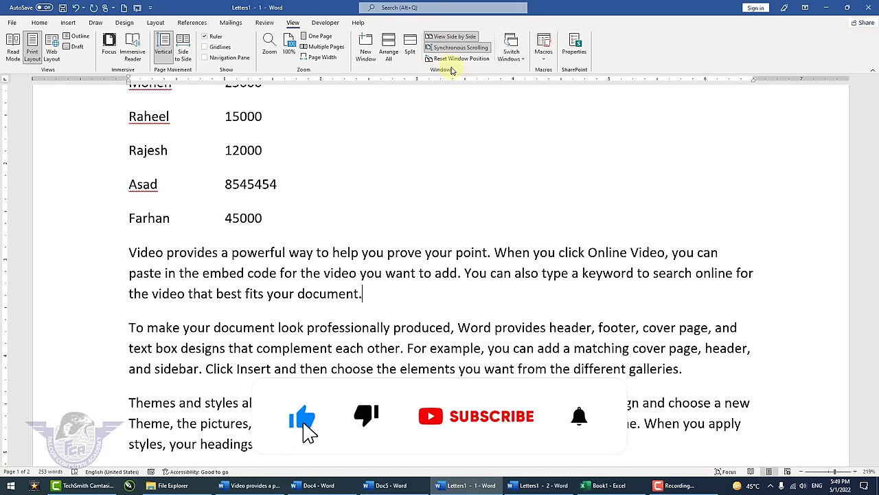
click(456, 38)
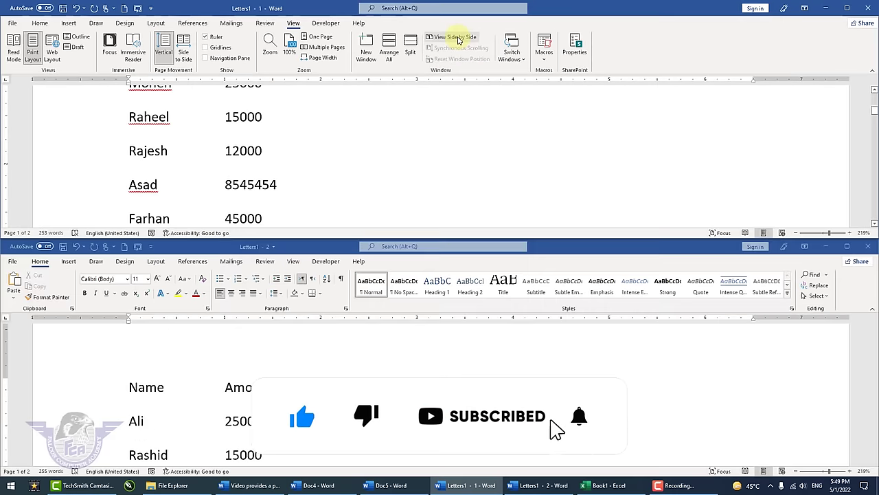
- Compare Letters1 with Doc5 side by side, maximize and reset the windows, then end it
click(459, 39)
click(387, 102)
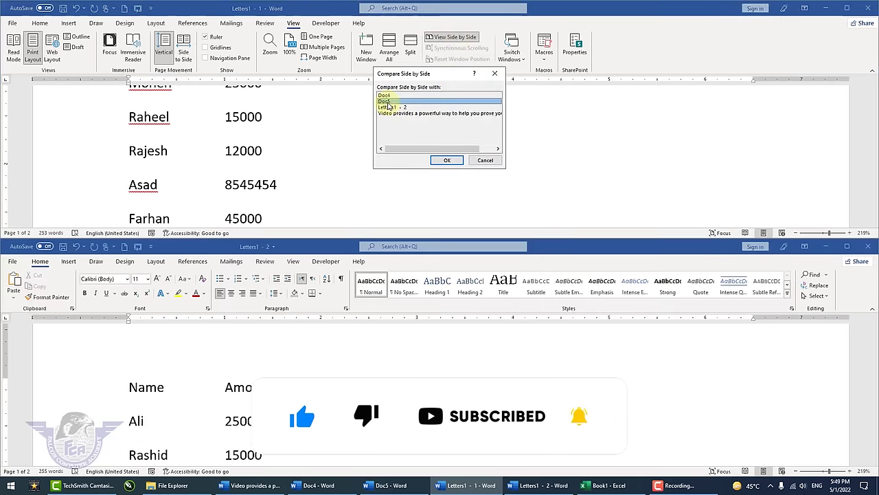
click(445, 160)
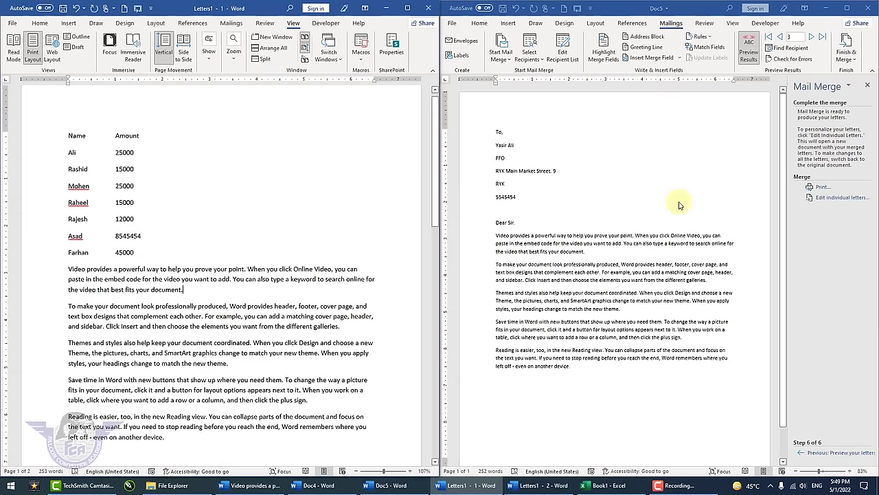
click(407, 10)
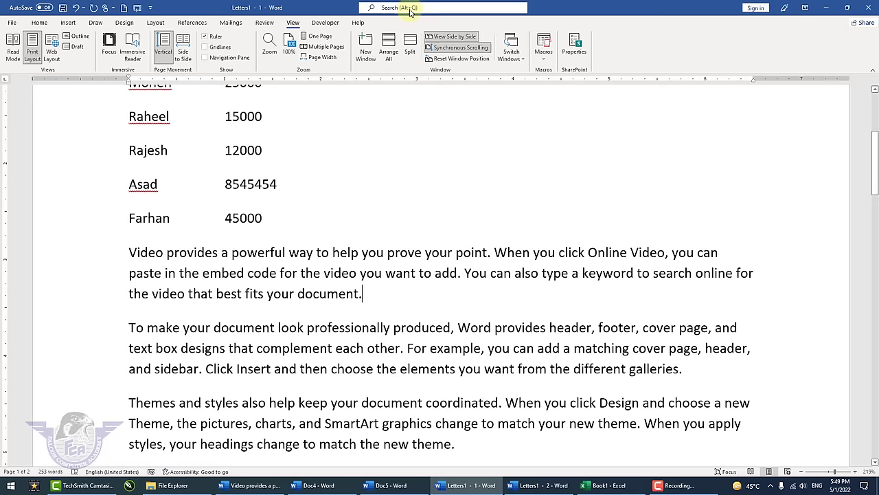
click(474, 63)
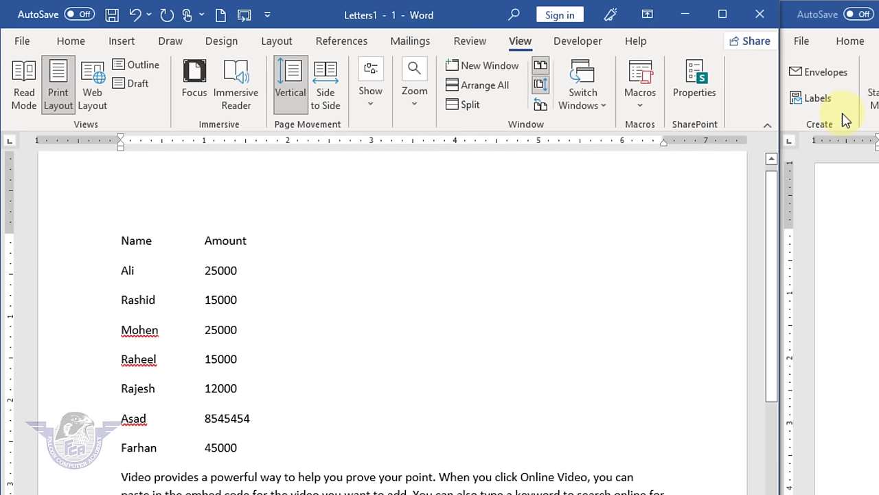
click(723, 14)
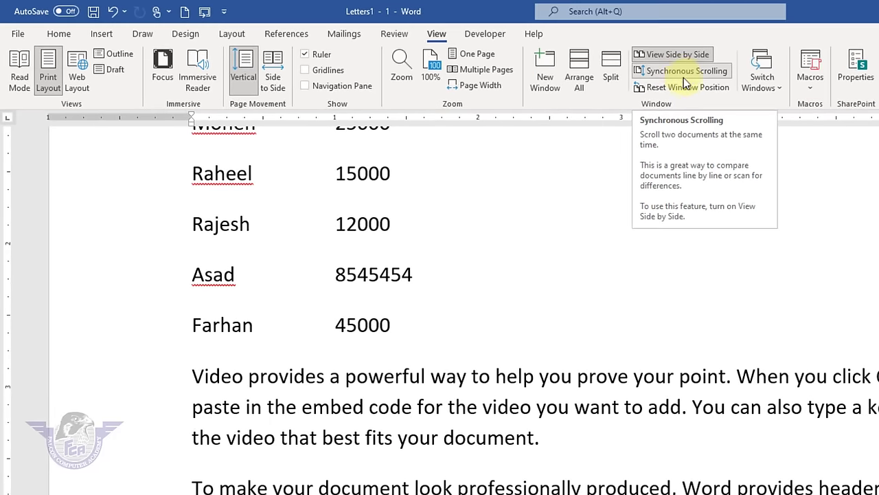
click(693, 58)
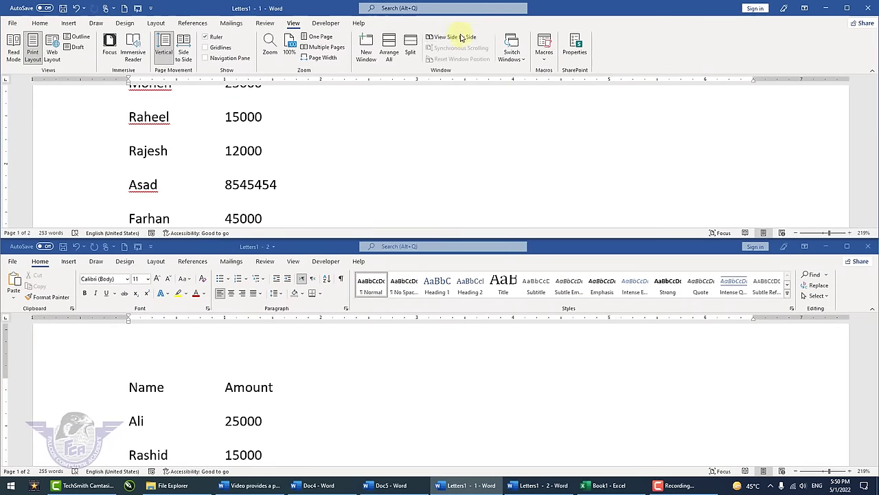
- Compare the two Letters1 windows side by side and scroll the left document
click(533, 43)
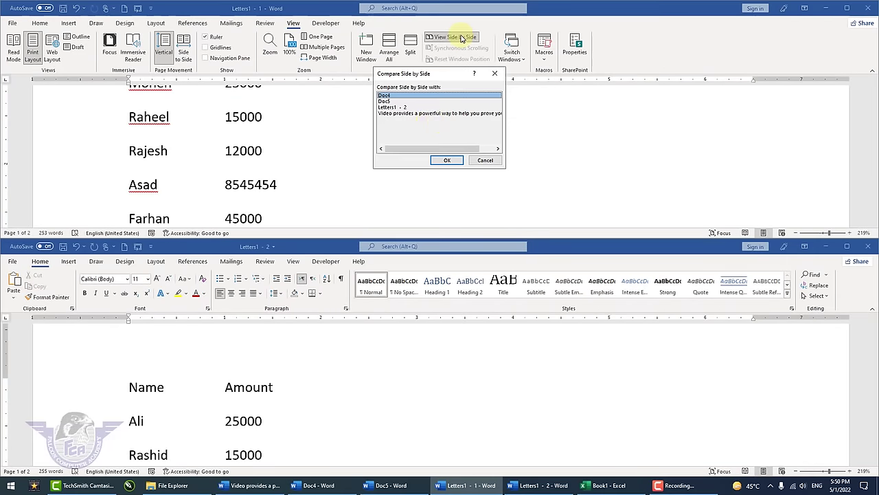
click(395, 107)
click(446, 160)
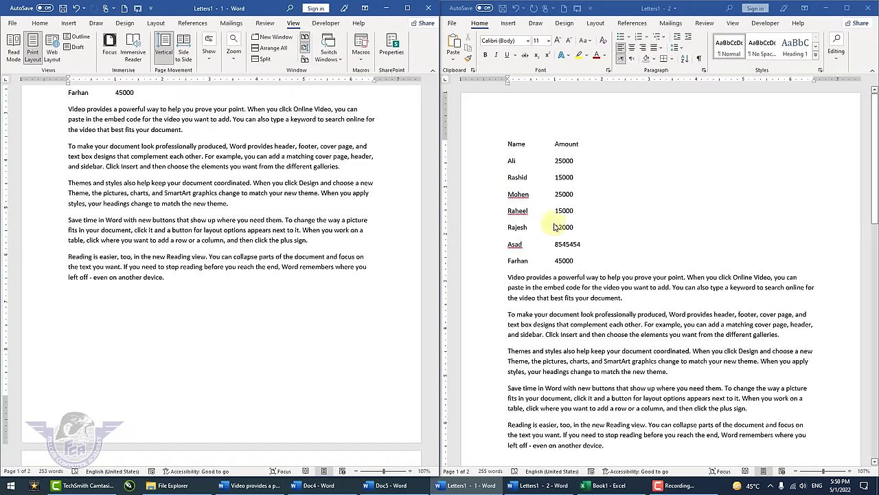
click(317, 182)
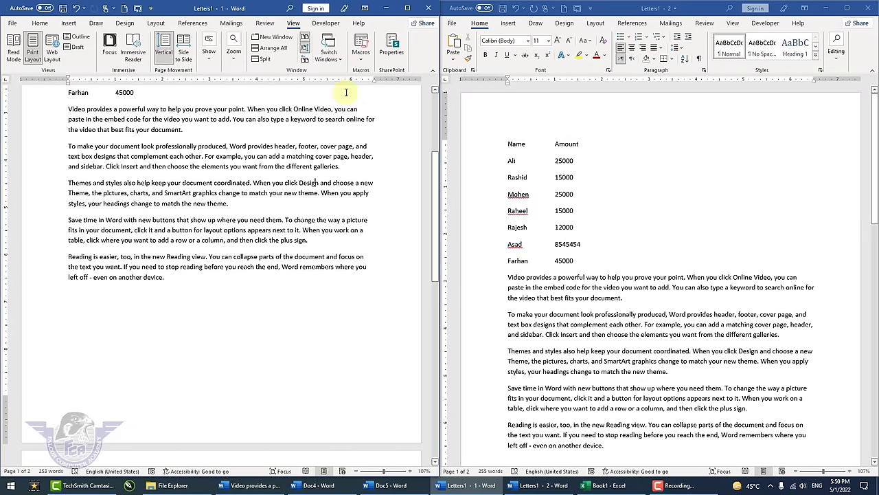
click(305, 50)
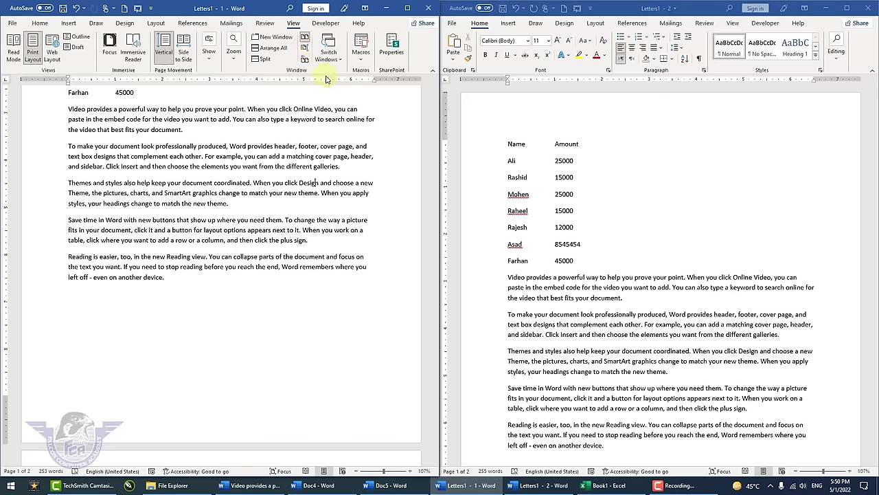
scroll(316, 189, up, 3)
scroll(316, 189, down, 3)
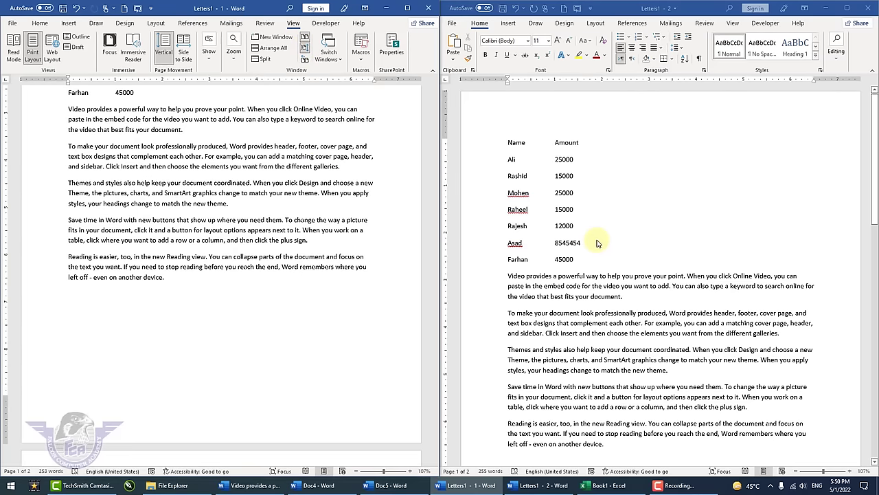
scroll(623, 236, down, 3)
scroll(596, 239, up, 2)
- Scroll the second Letters1 window in sync, then maximize the Letters1 - 1 window
click(597, 239)
scroll(597, 239, up, 1)
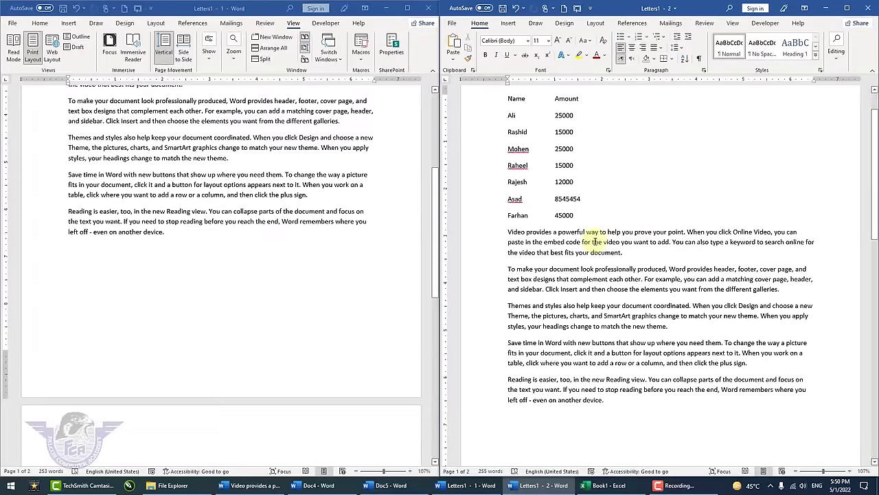
scroll(328, 248, up, 4)
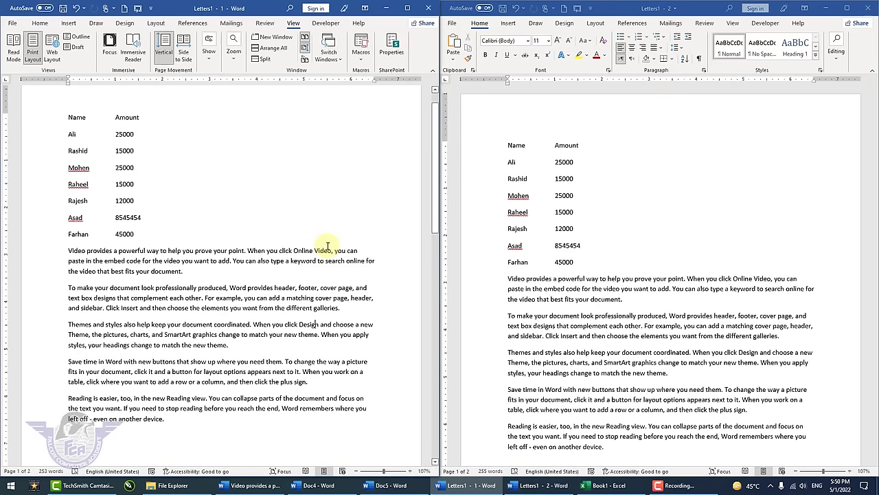
scroll(583, 271, down, 4)
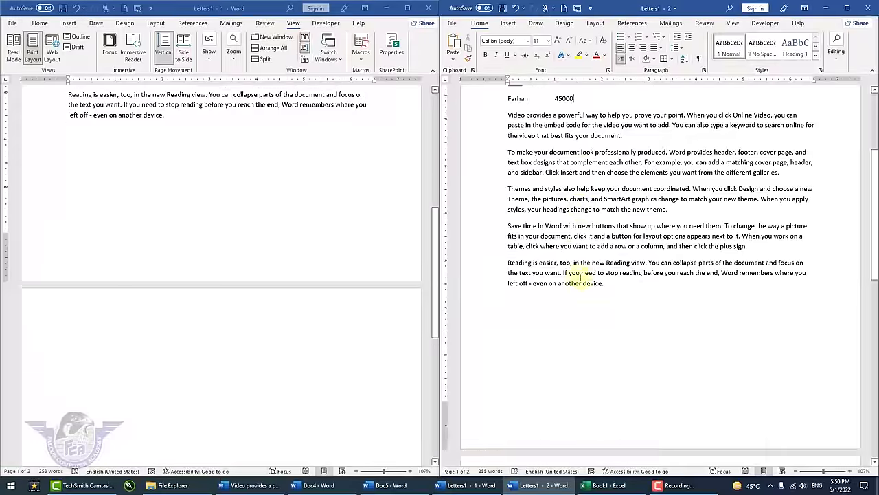
scroll(580, 272, up, 4)
scroll(568, 272, down, 3)
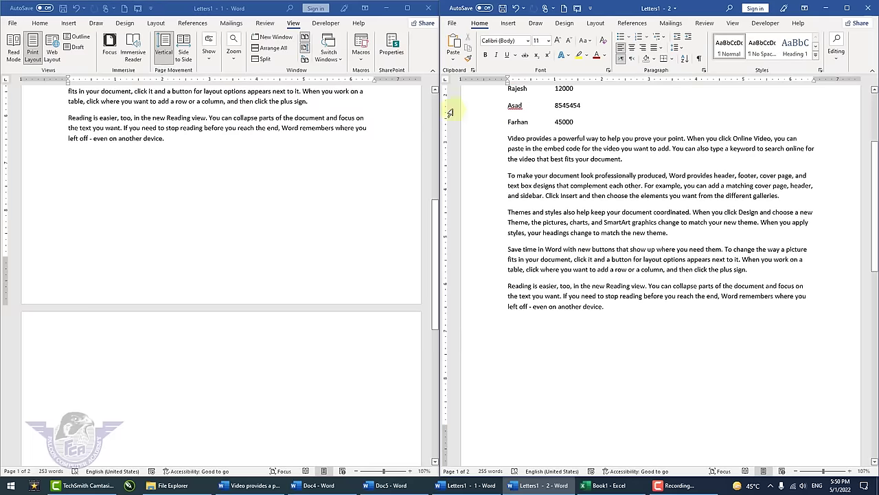
click(408, 8)
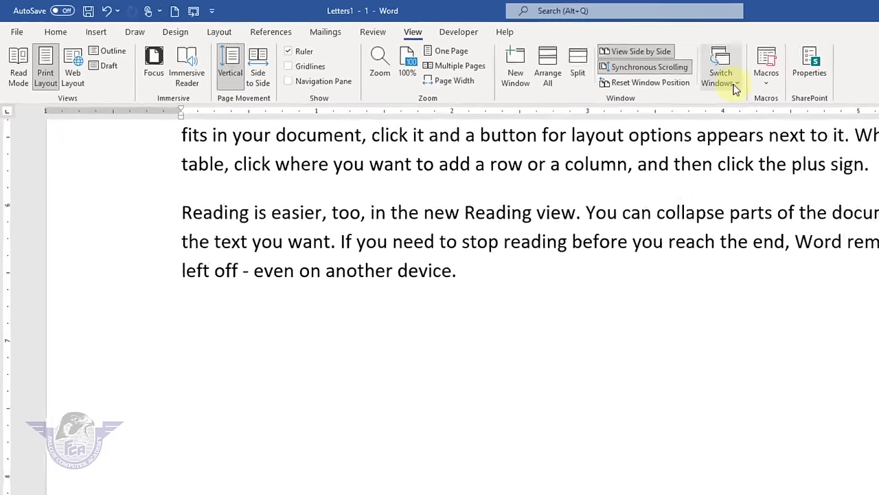
- Switch to Doc5 and maximize it, then switch to the Falcon Computer Academy document
click(735, 90)
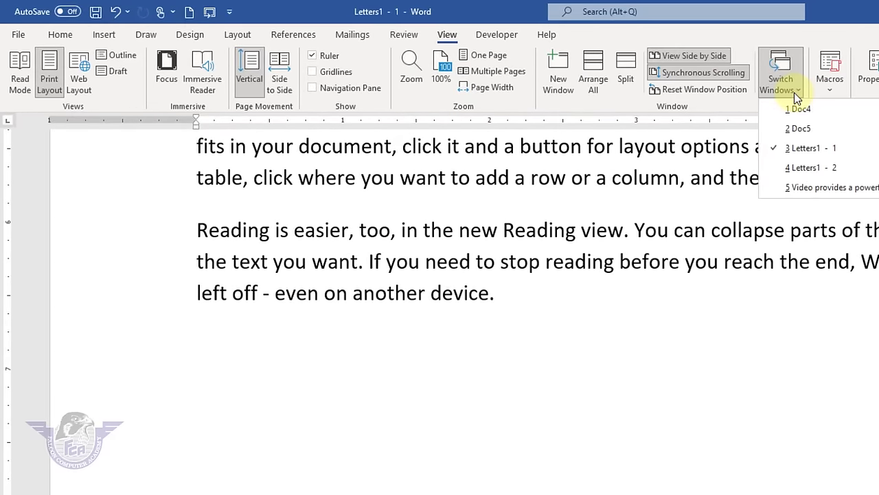
click(816, 129)
double_click(818, 144)
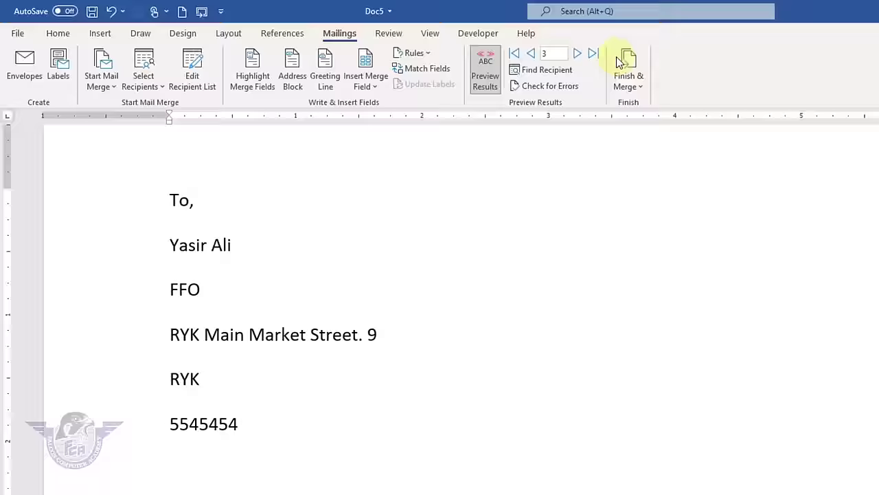
click(289, 22)
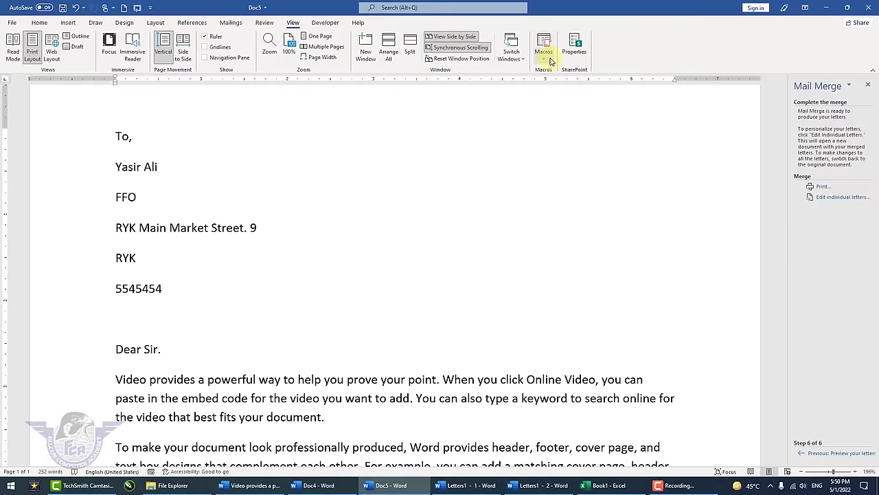
click(509, 55)
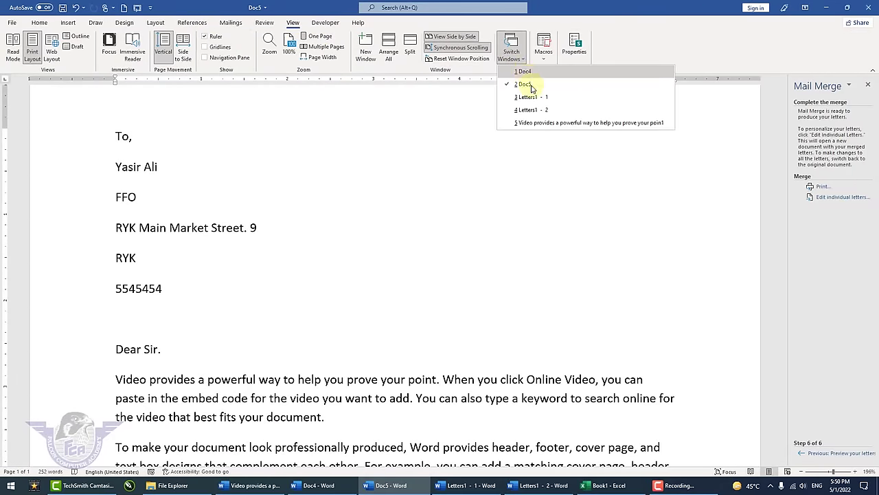
click(543, 124)
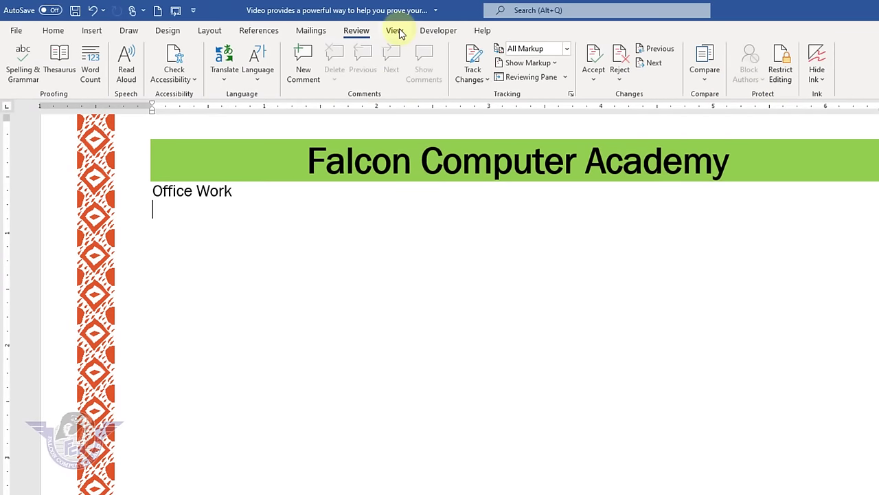
- Return to Doc5, cycle windows with Ctrl+F6, and select all of Doc5 with Ctrl+A
click(395, 31)
click(690, 77)
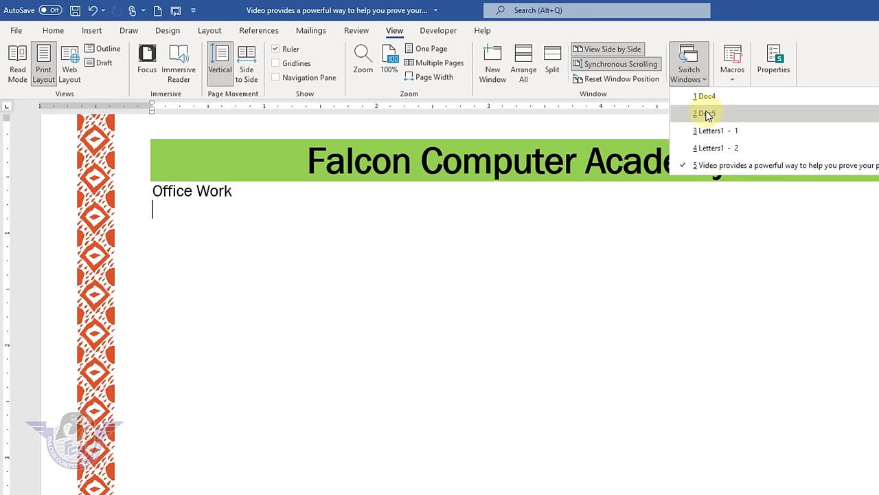
click(707, 113)
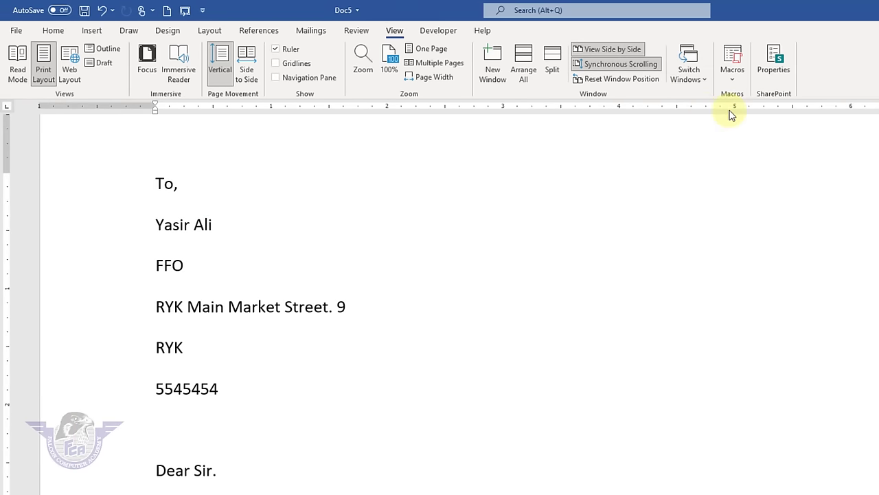
key(ctrl+F6)
key(ctrl+F6)
key(ctrl+F6)
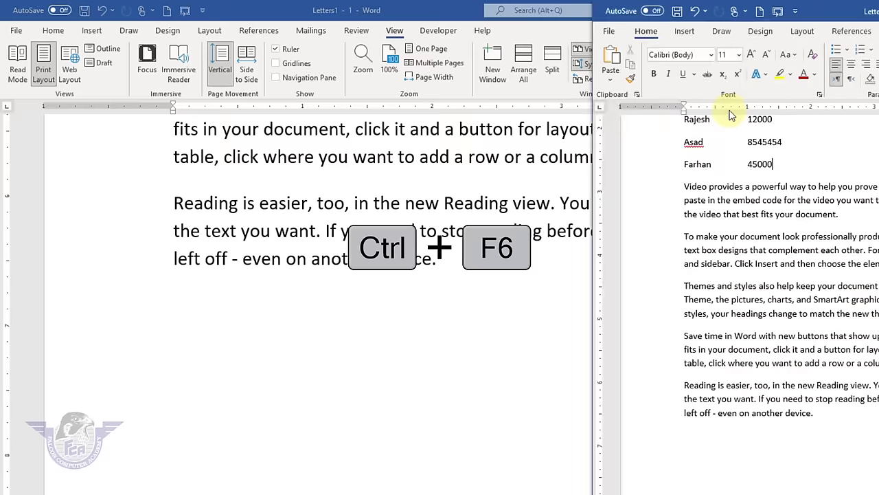
key(ctrl+F6)
key(ctrl+F6)
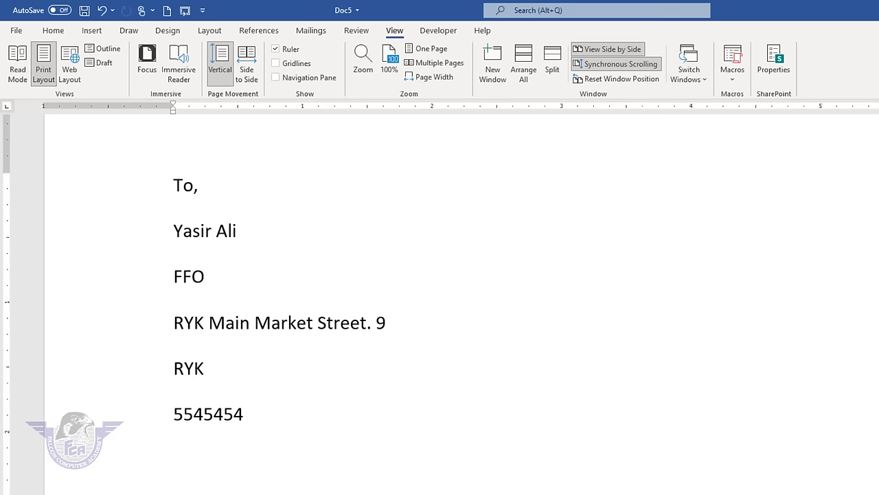
key(ctrl+a)
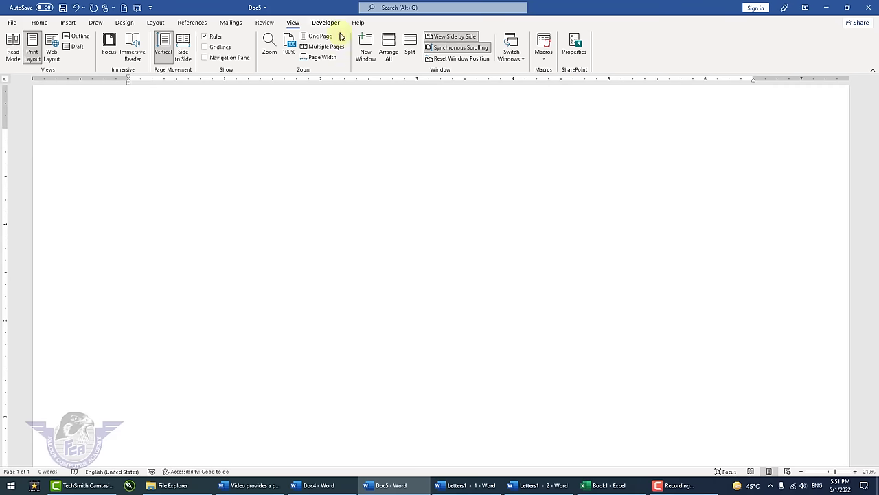
- Start Record Macro and replace the default name Macro1 with maintitle
click(543, 59)
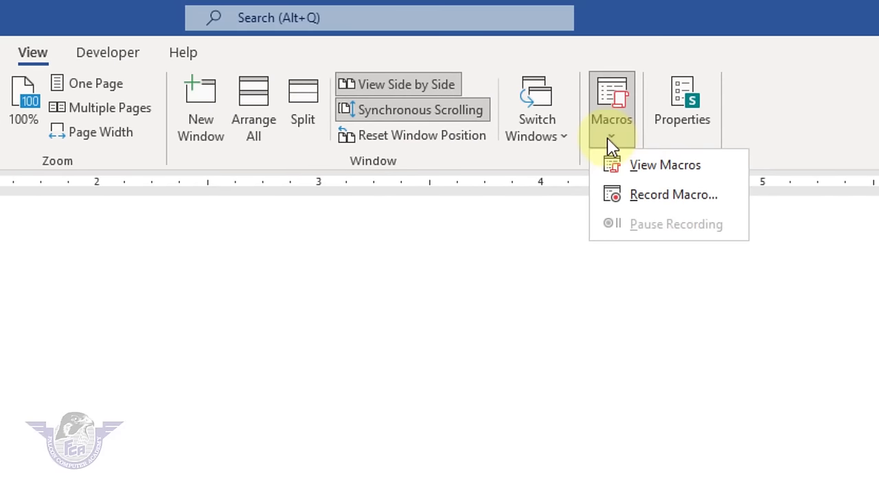
click(653, 197)
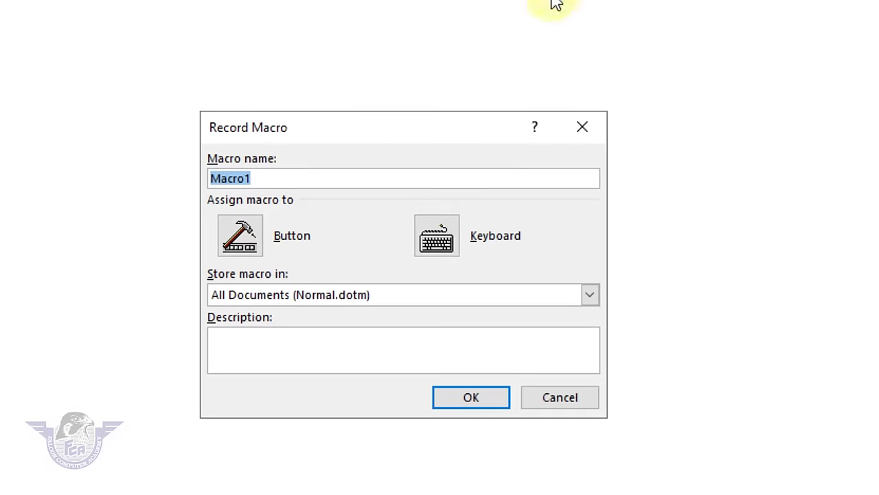
drag(320, 128, 438, 69)
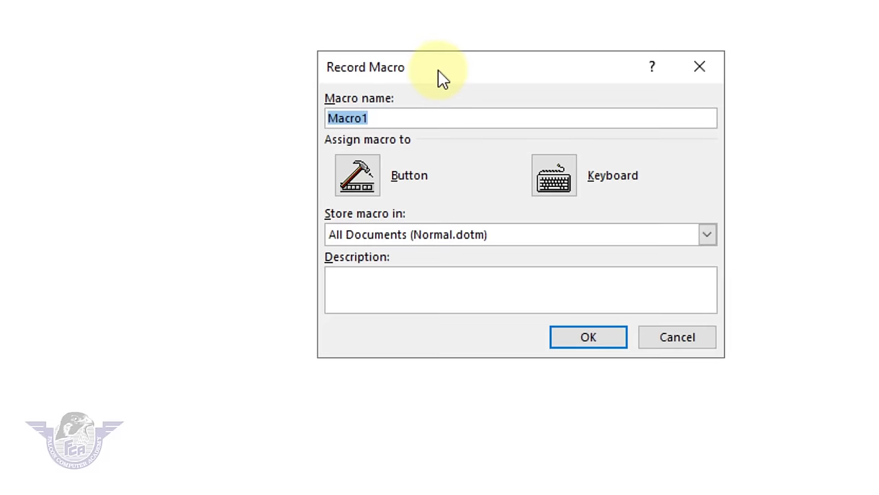
click(406, 116)
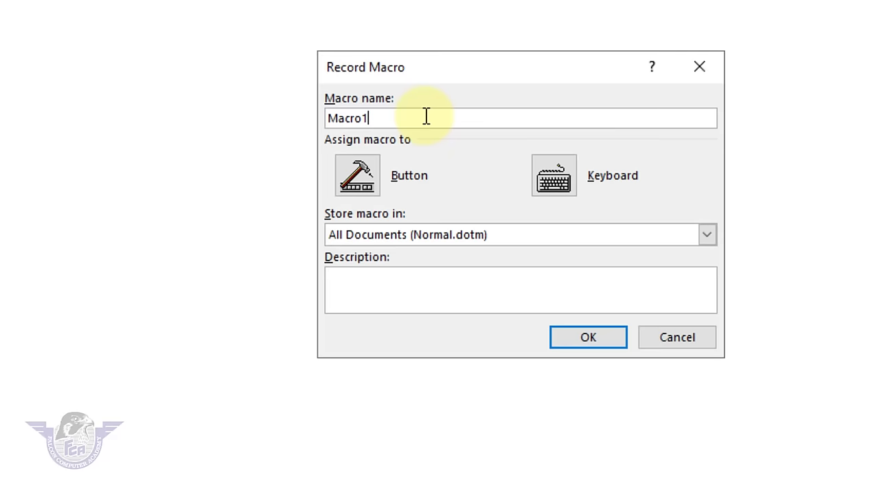
key(BackSpace)
key(BackSpace)
key(BackSpace)
key(BackSpace)
key(BackSpace)
key(BackSpace)
text(maintitle)
- Assign Ctrl+Q to the maintitle macro, replacing ResetPara's, and begin recording in Doc5
click(564, 192)
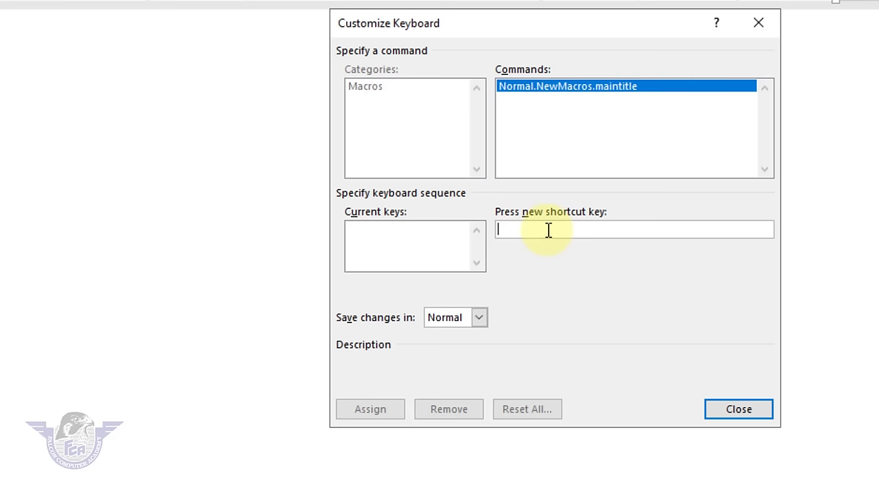
key(ctrl+q)
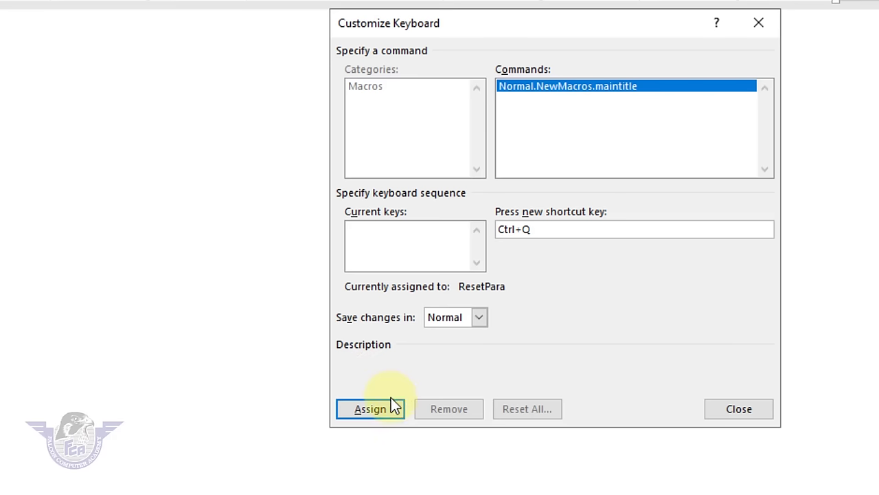
click(371, 409)
click(740, 410)
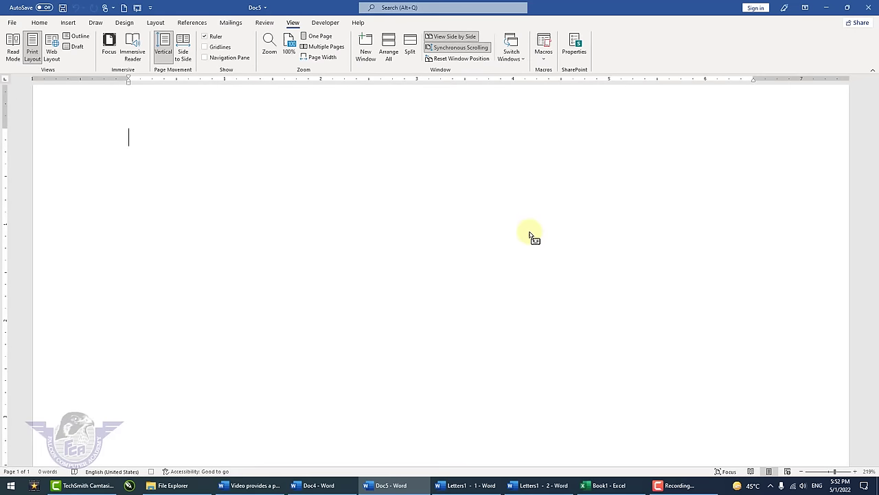
text(Falcon Co)
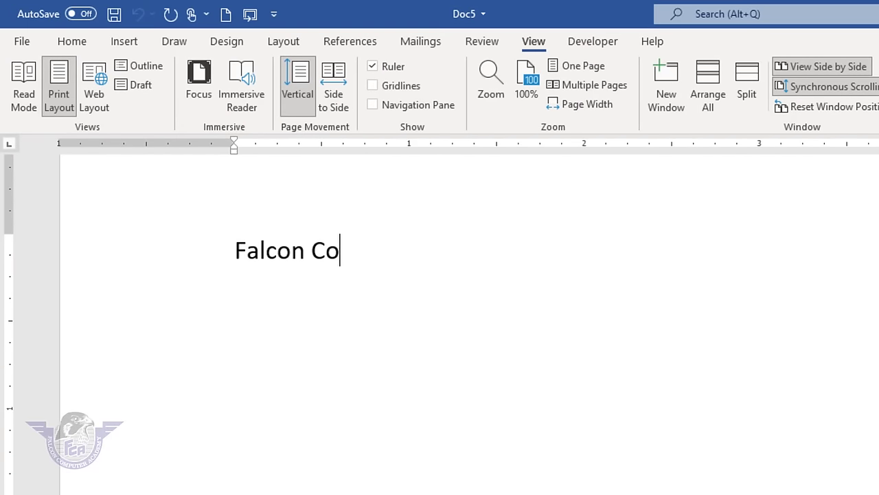
text(mputer Acade)
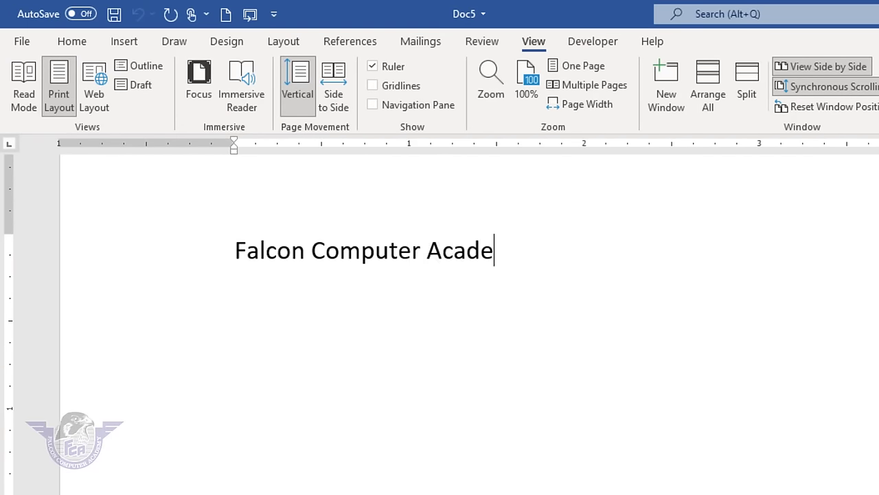
text(my)
key(Return)
text(www.falconryk.com)
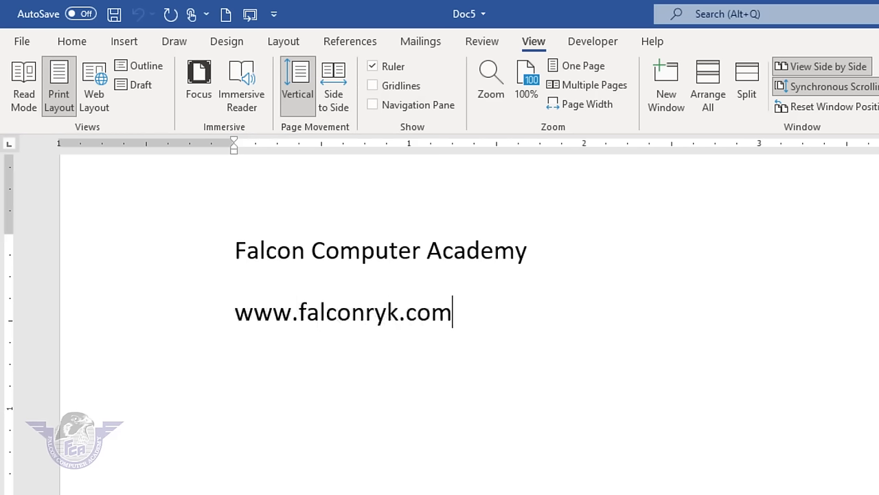
key(Return)
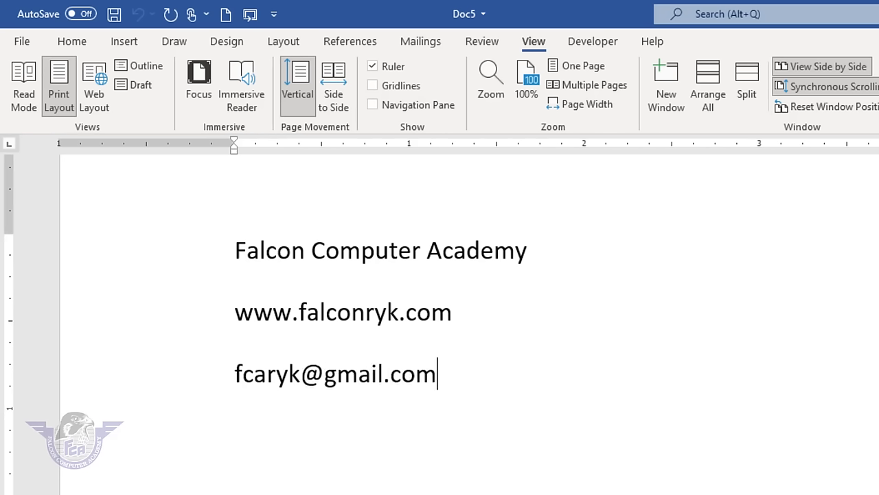
key(Return)
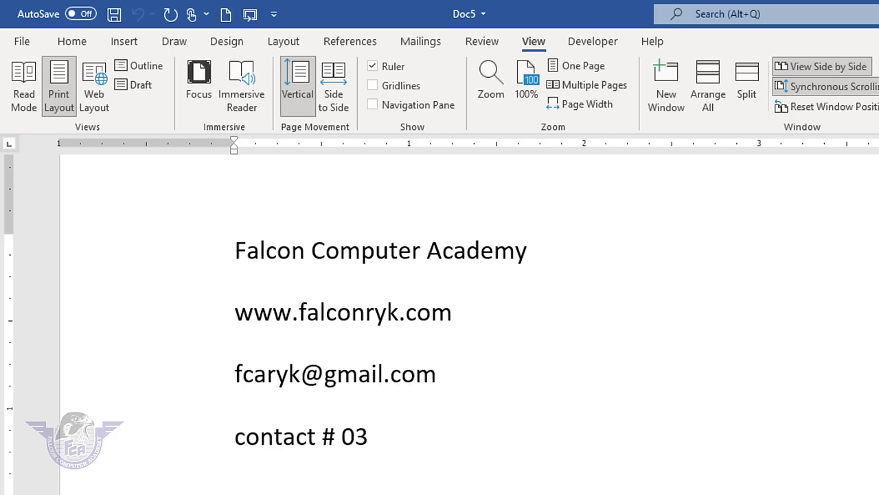
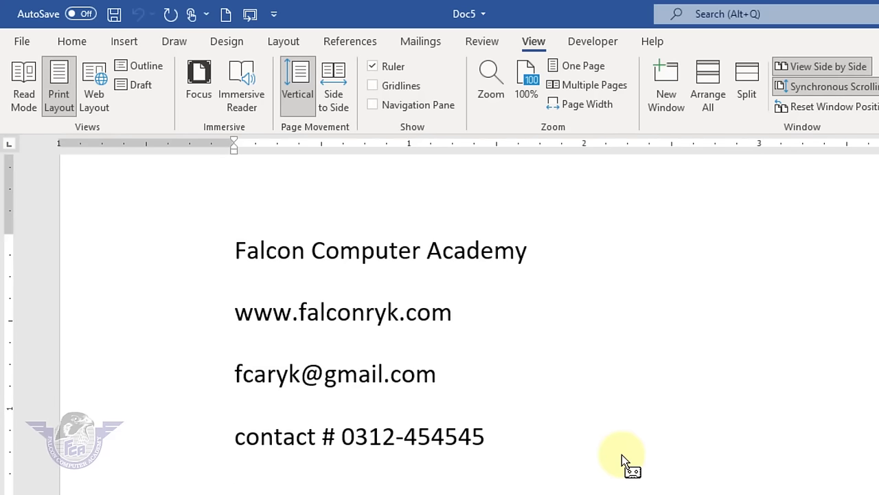
key(Return)
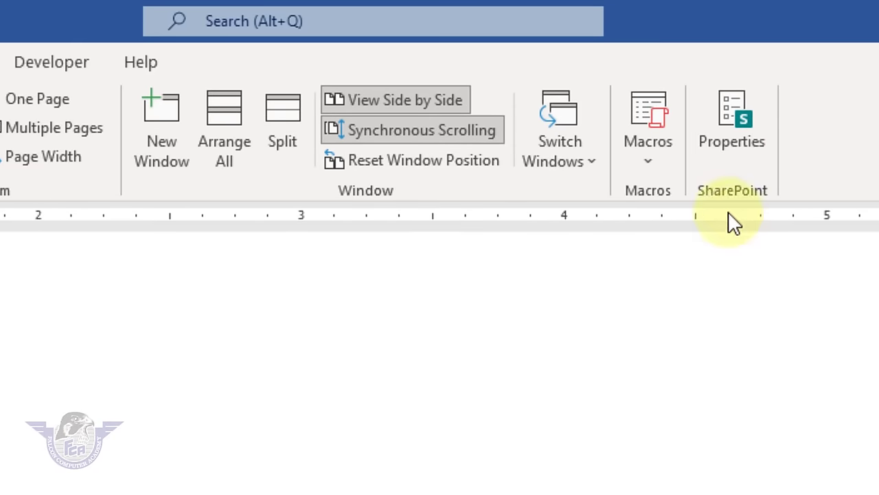
- Stop recording the maintitle macro and create a new blank document
click(659, 162)
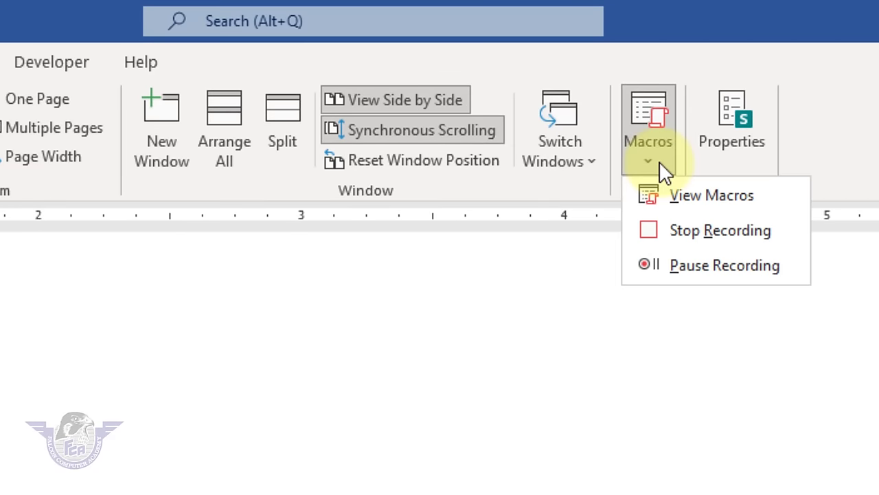
click(700, 233)
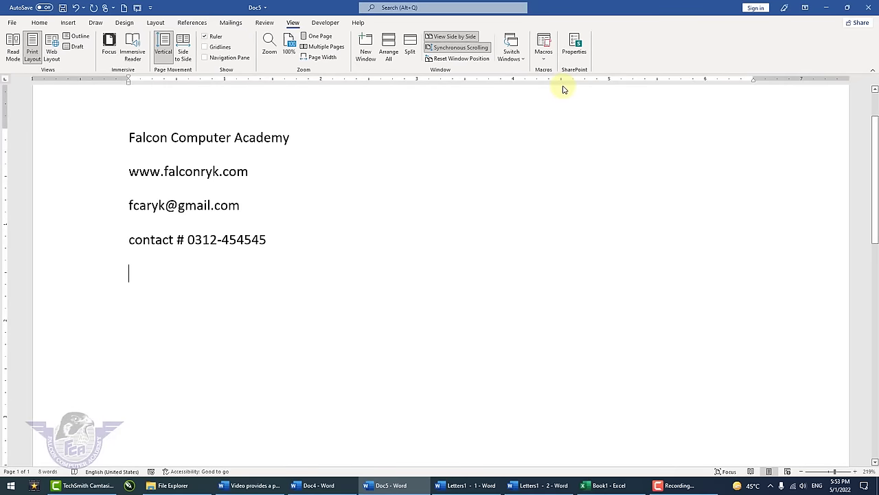
click(12, 22)
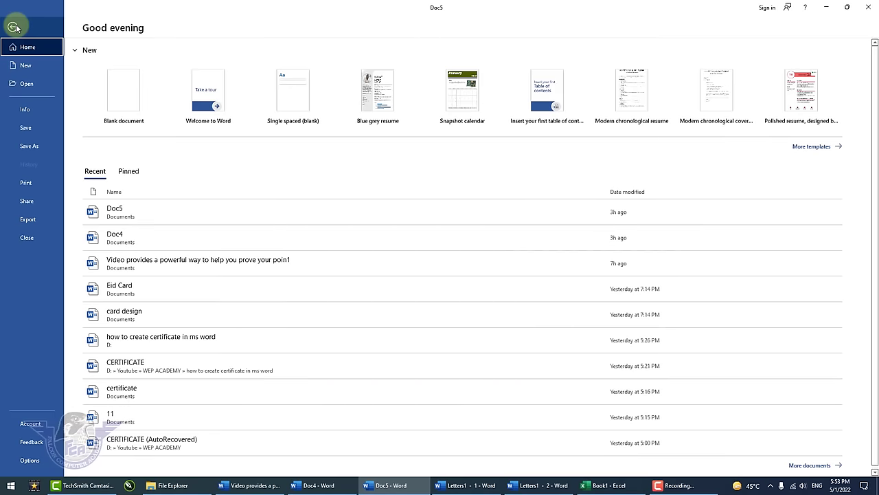
click(32, 67)
click(108, 95)
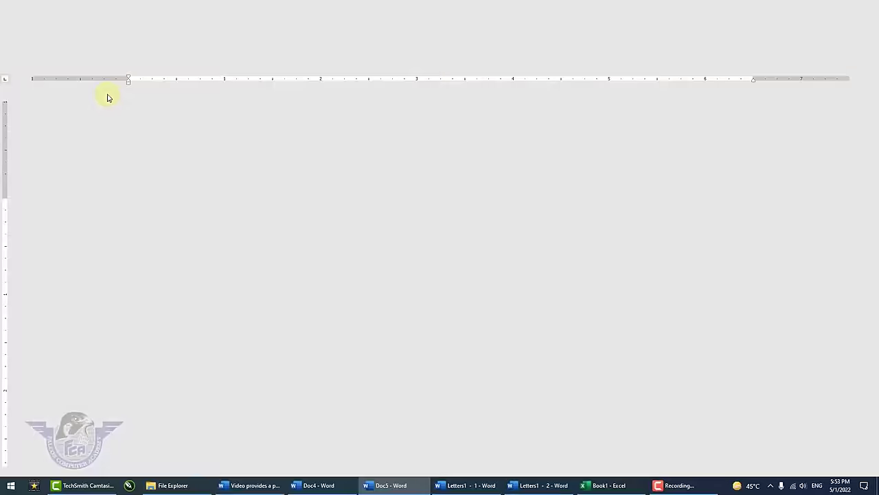
- Run the macro with Ctrl+Q and repeat it to fill three pages with contact blocks
key(ctrl+q)
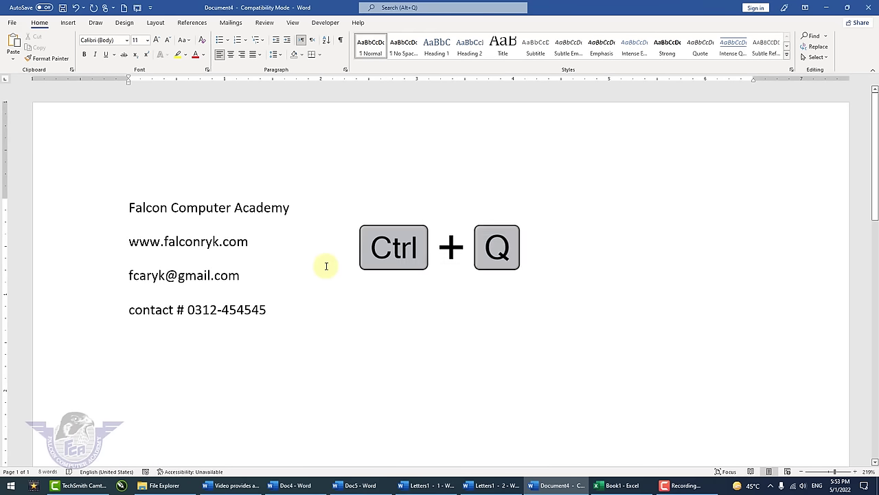
key(Return)
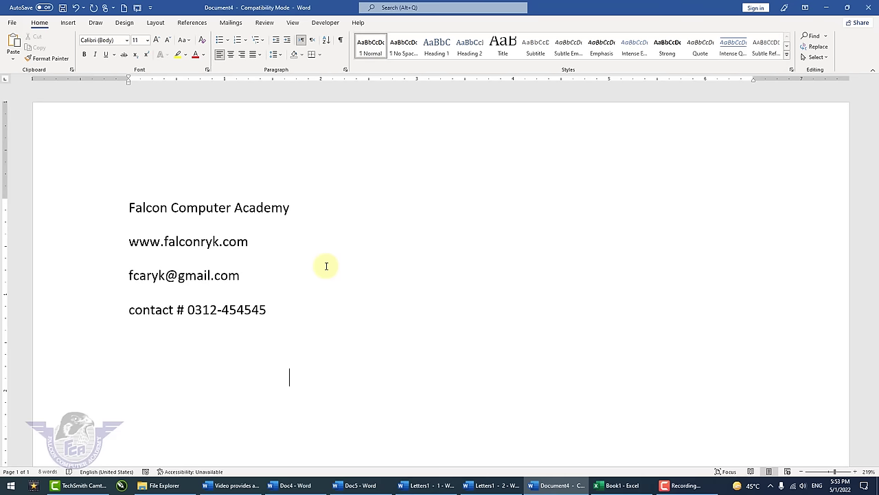
key(ctrl+v)
key(ctrl+v)
key(ctrl+v)
key(ctrl+v)
key(ctrl+v)
key(ctrl+v)
key(ctrl+v)
key(ctrl+v)
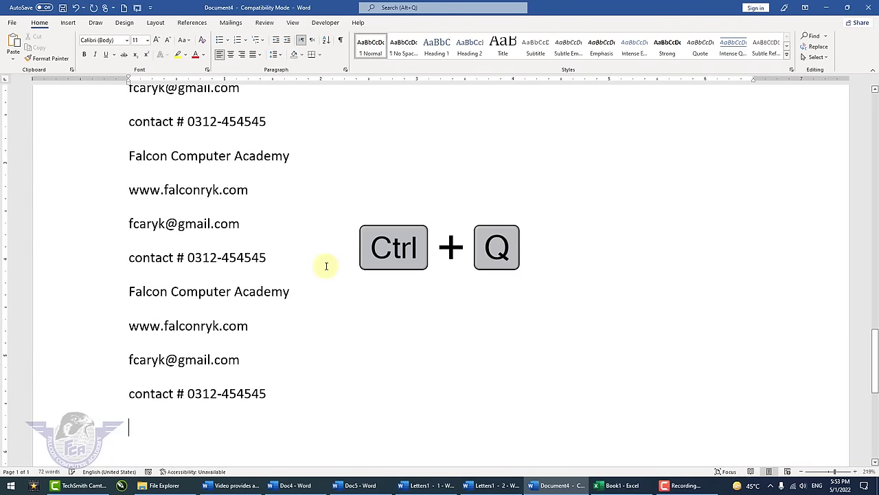
key(ctrl+v)
key(ctrl+v)
key(ctrl+v)
key(ctrl+v)
key(ctrl+v)
key(ctrl+v)
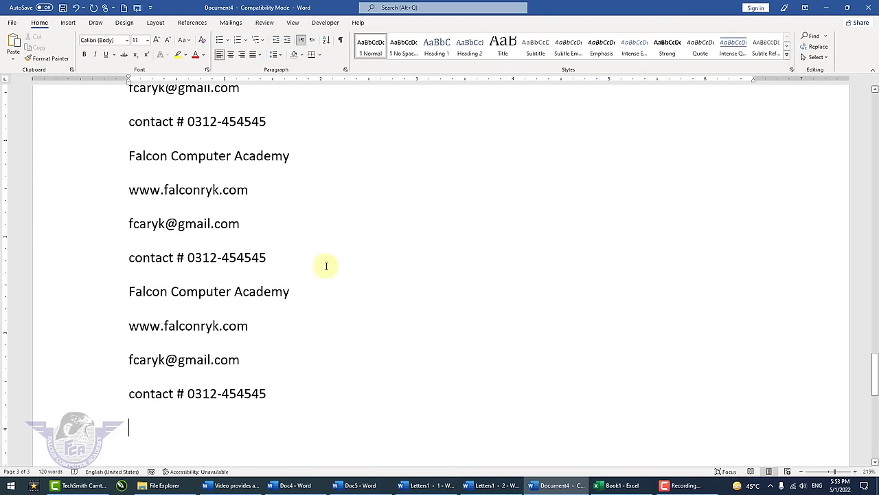
- Delete maintitle from the Macros list, then select and erase all contact text in Document4
click(294, 22)
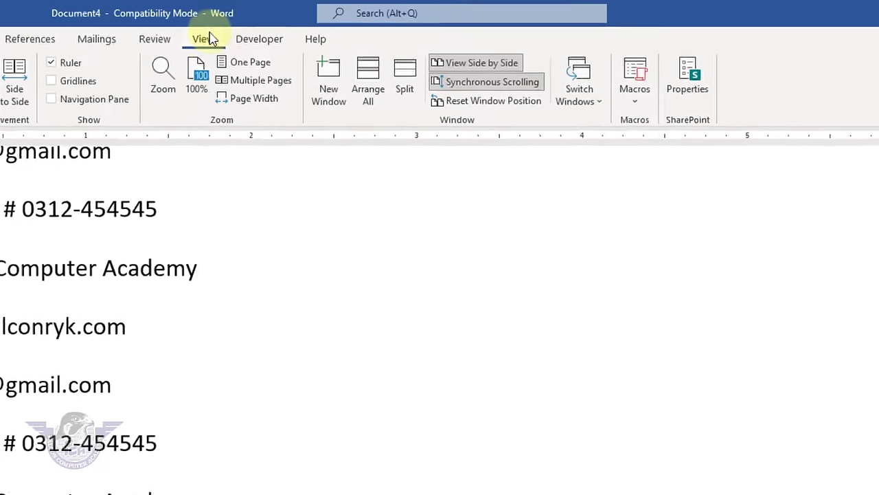
click(637, 103)
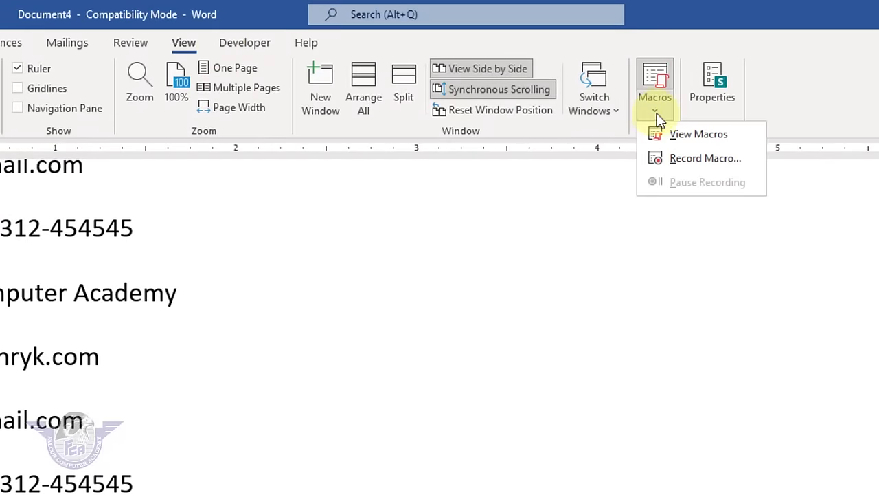
click(680, 135)
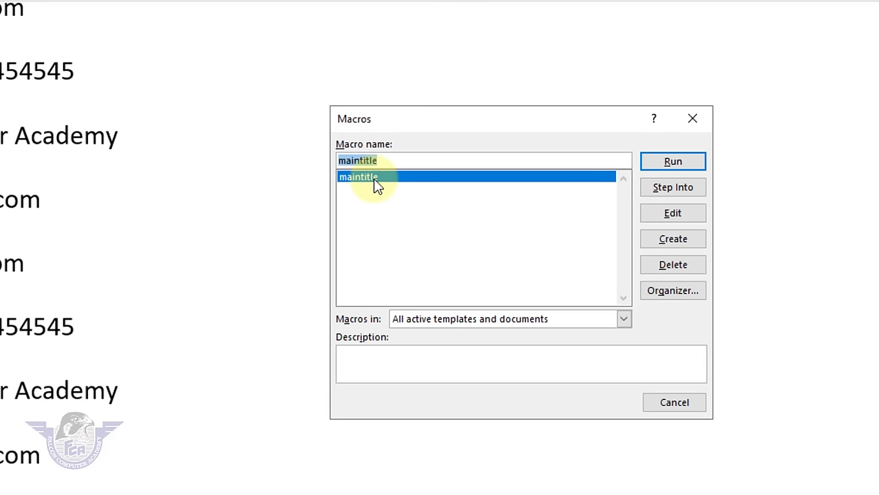
click(681, 266)
click(379, 349)
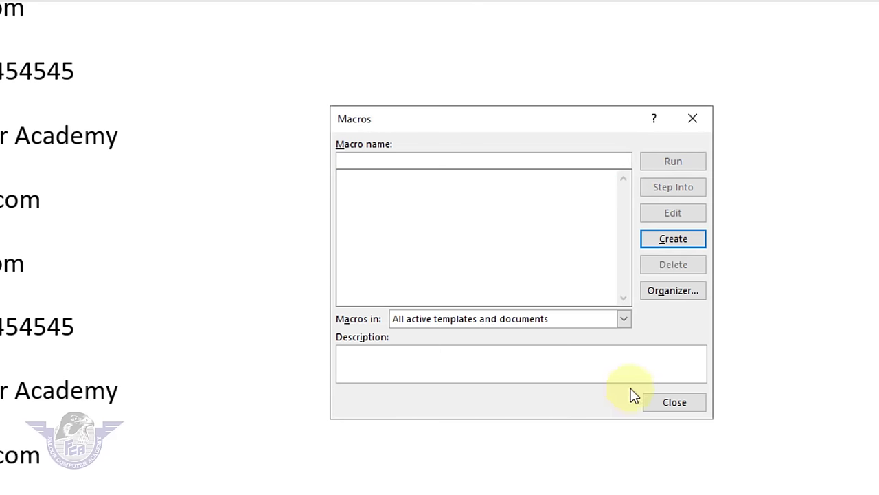
click(675, 406)
key(ctrl+a)
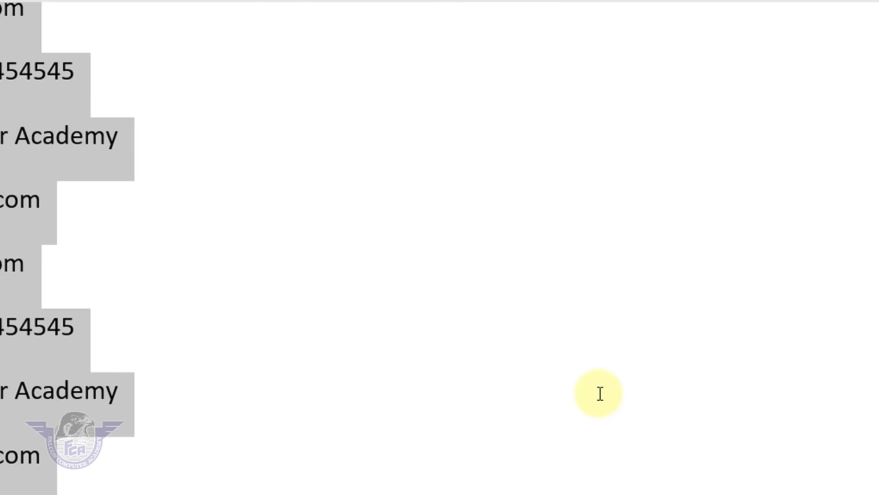
key(Delete)
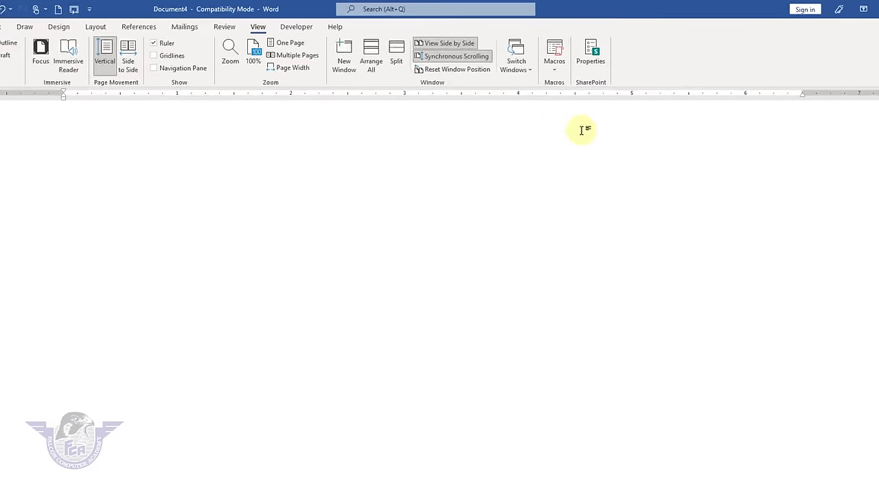
- On the File Info page, cancel adding an author and cancel Encrypt with Password
click(594, 63)
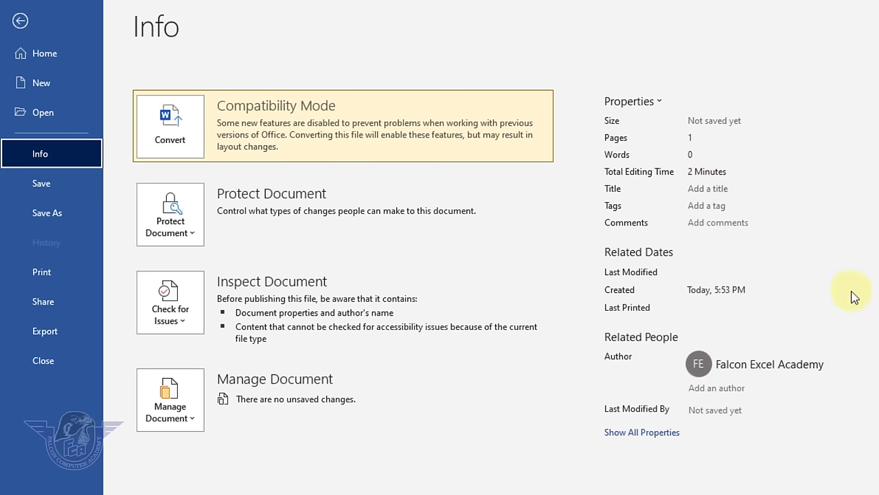
click(749, 387)
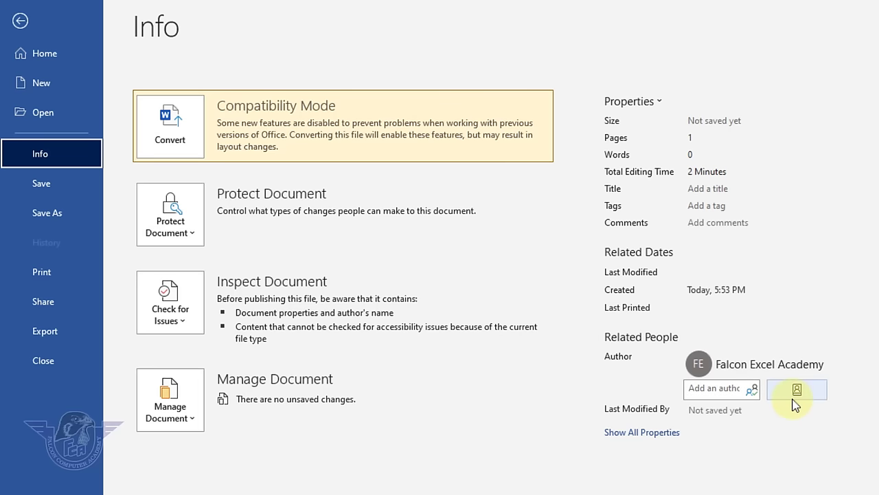
key(Escape)
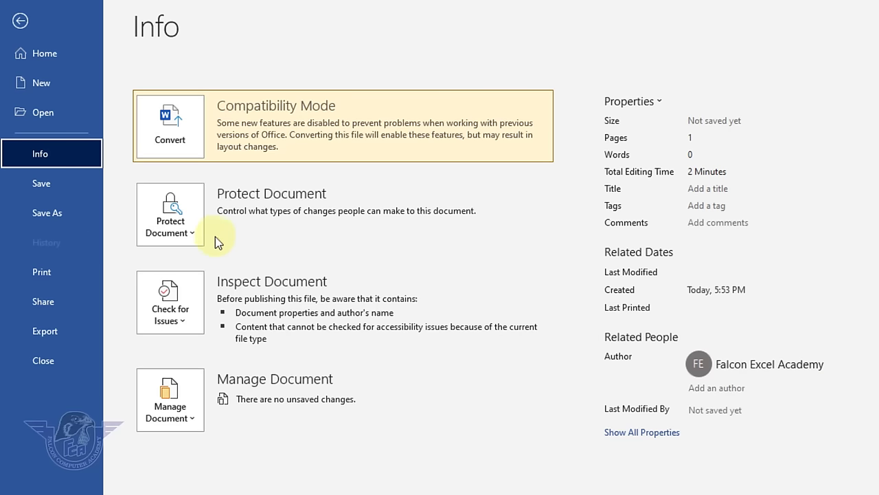
click(193, 236)
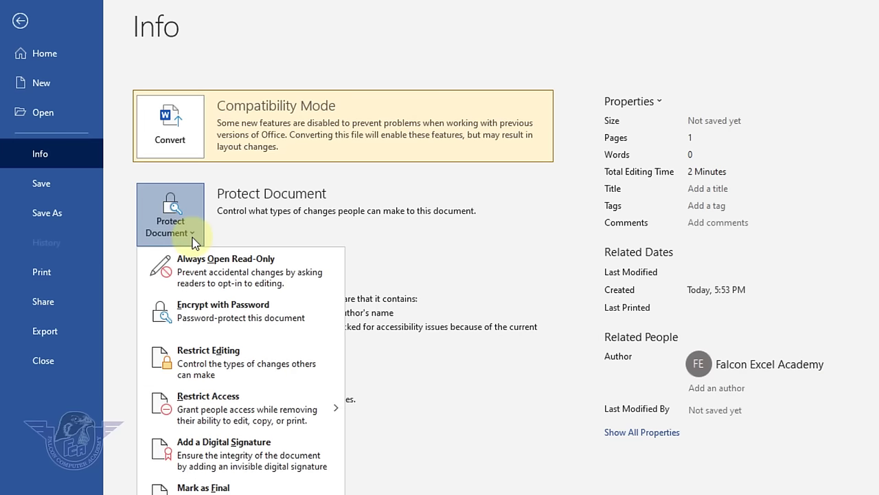
click(215, 325)
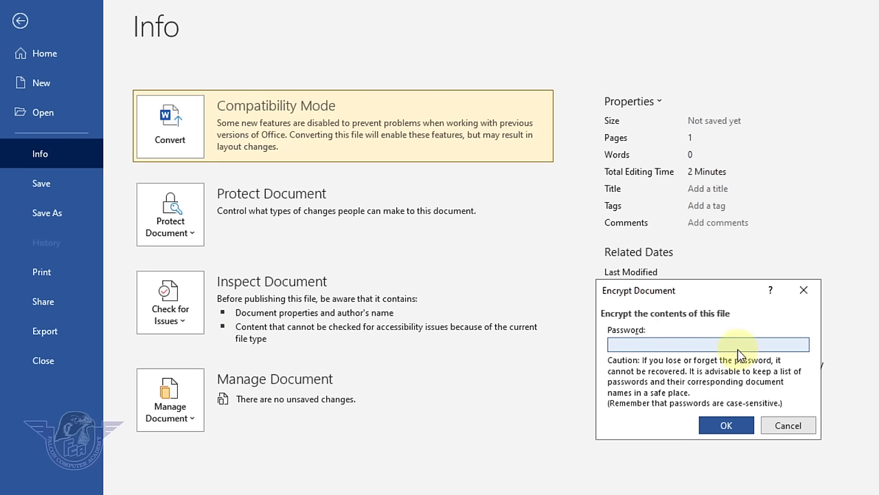
click(781, 421)
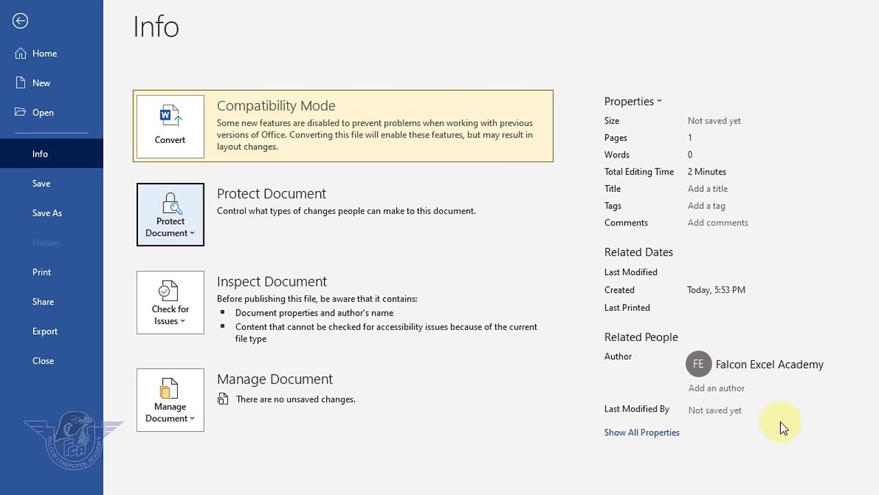
- Open Recover Unsaved Documents, select Document4's AutoRecovery save, then cancel without opening it
click(191, 421)
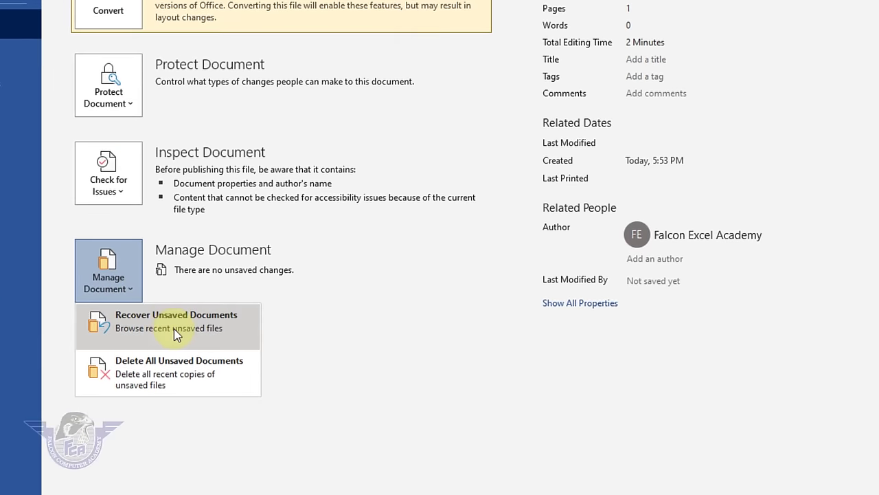
click(174, 328)
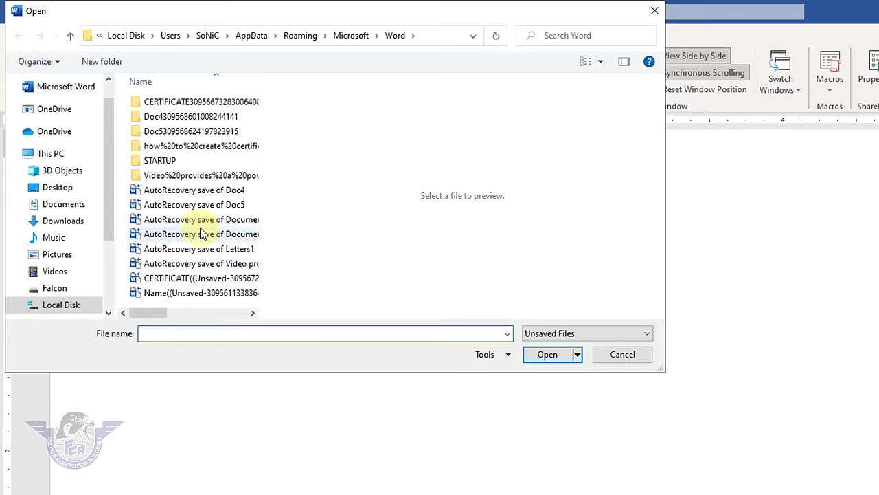
click(187, 235)
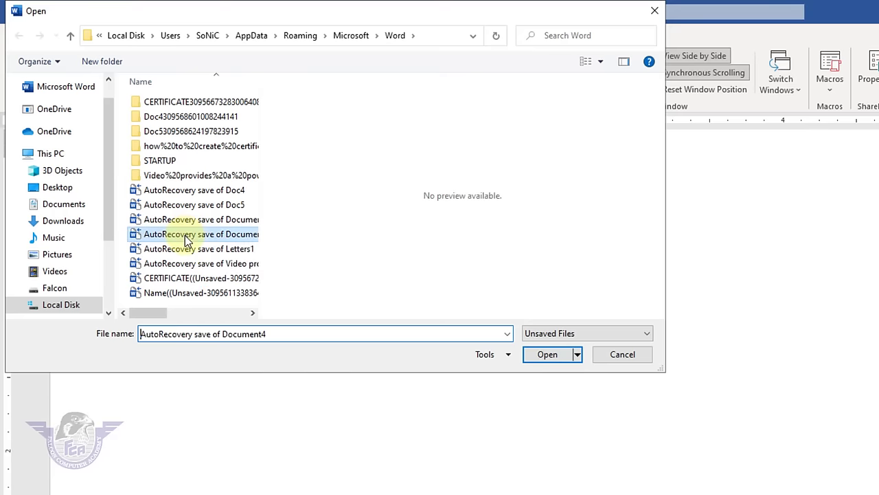
click(631, 357)
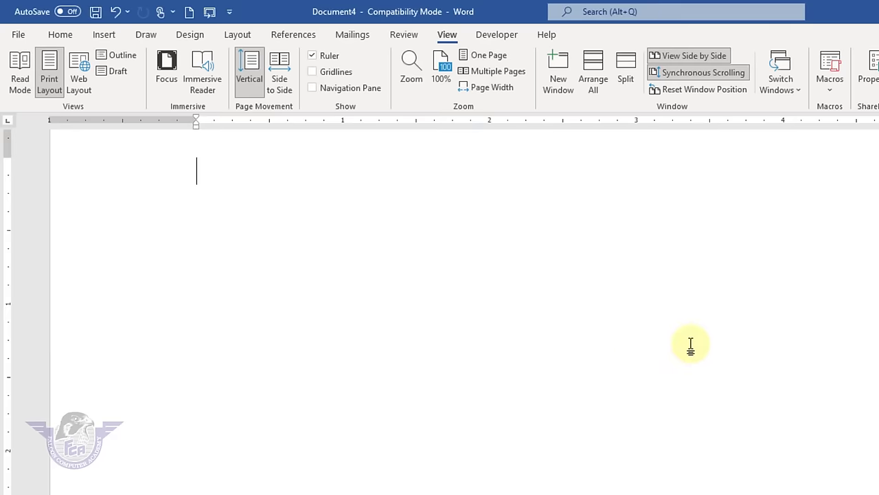